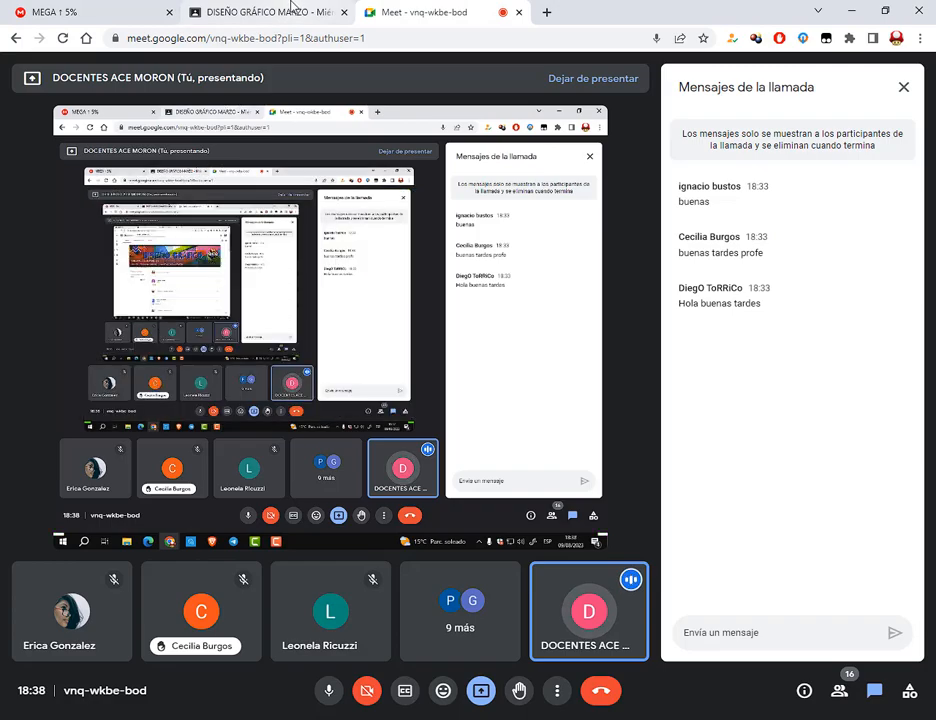
# Step: Open the Mascara de recorte folder, found within Miércoles in the desktop's Photoshop folder
pyautogui.click(294, 11)
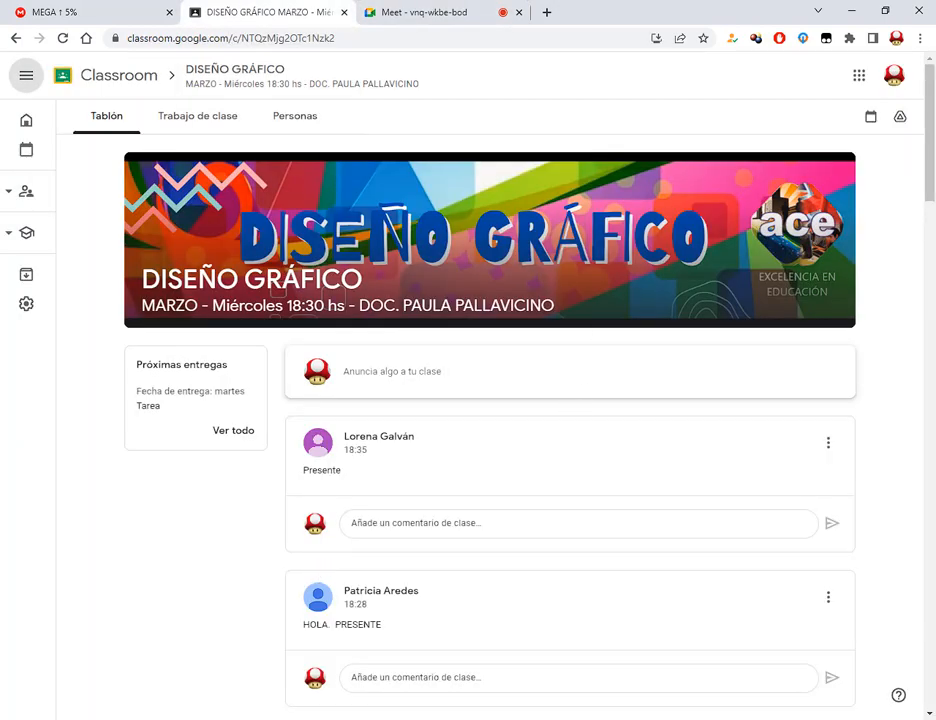
pyautogui.press('super+d')
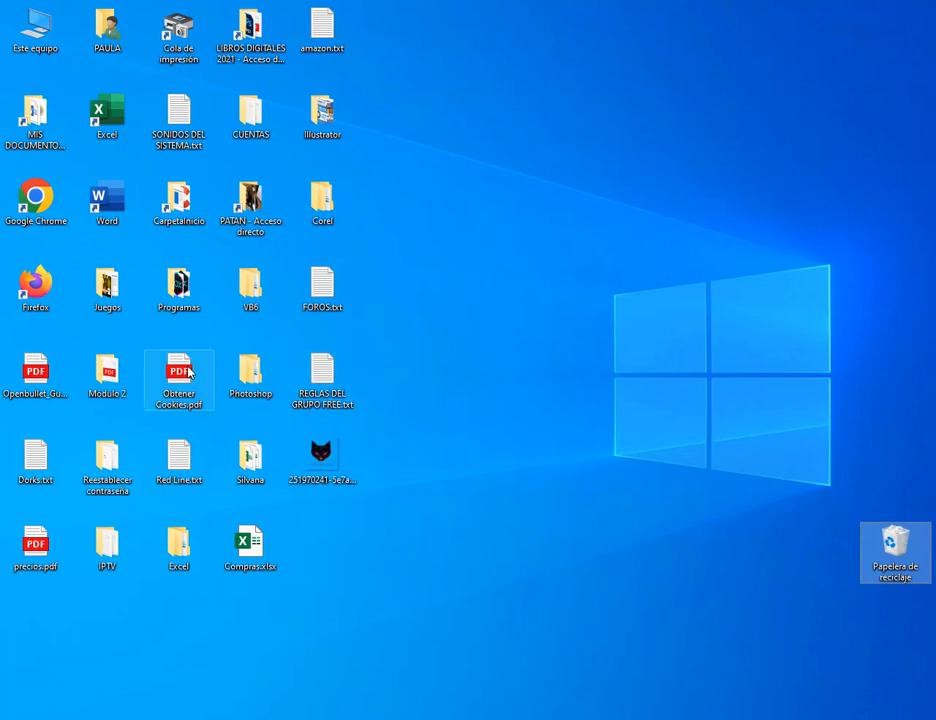
pyautogui.click(279, 412)
pyautogui.doubleClick(279, 412)
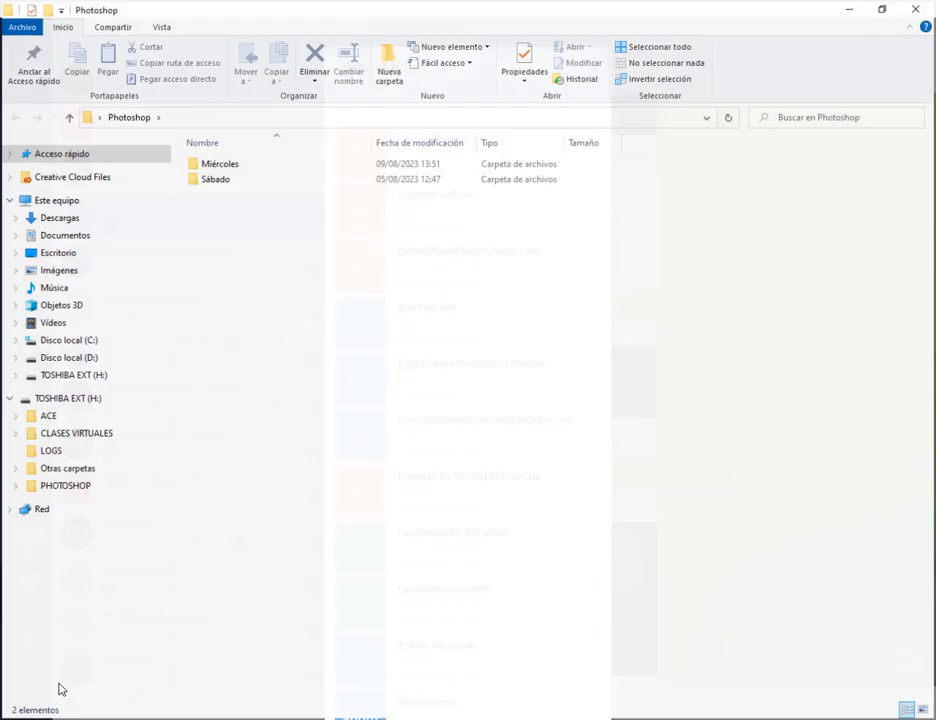
pyautogui.doubleClick(219, 165)
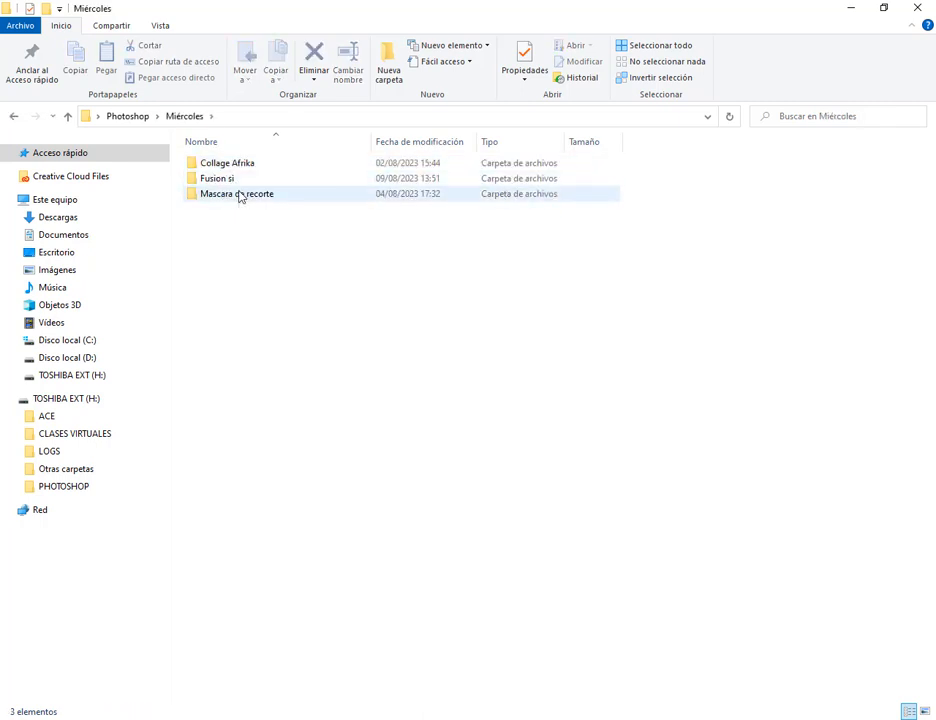
pyautogui.doubleClick(244, 196)
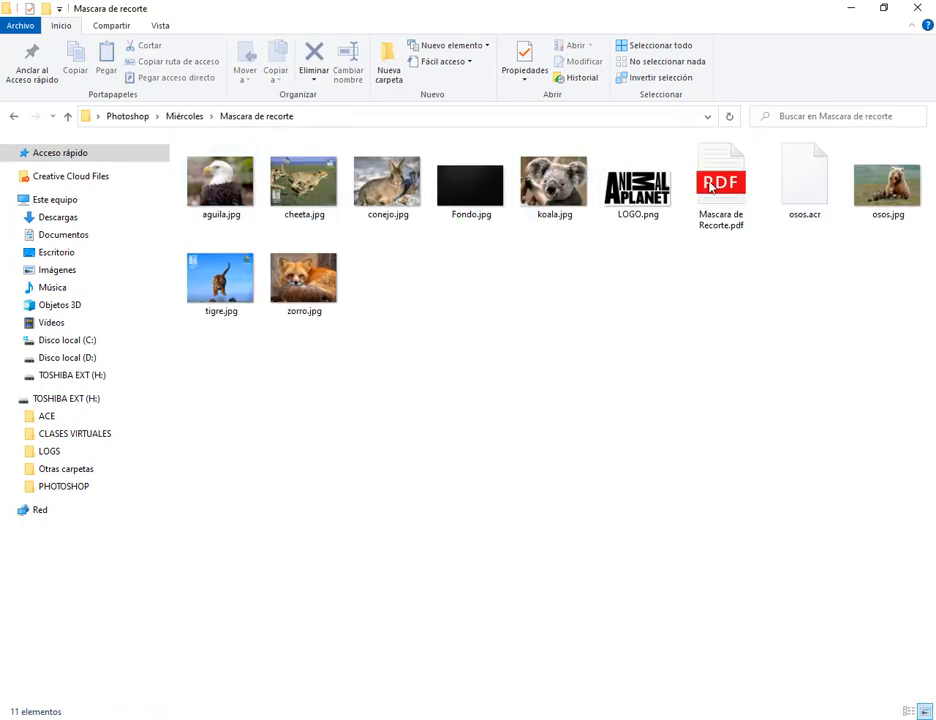
# Step: Set the Windows scaling of apps and text on the main display to 125% and close the settings
pyautogui.click(53, 719)
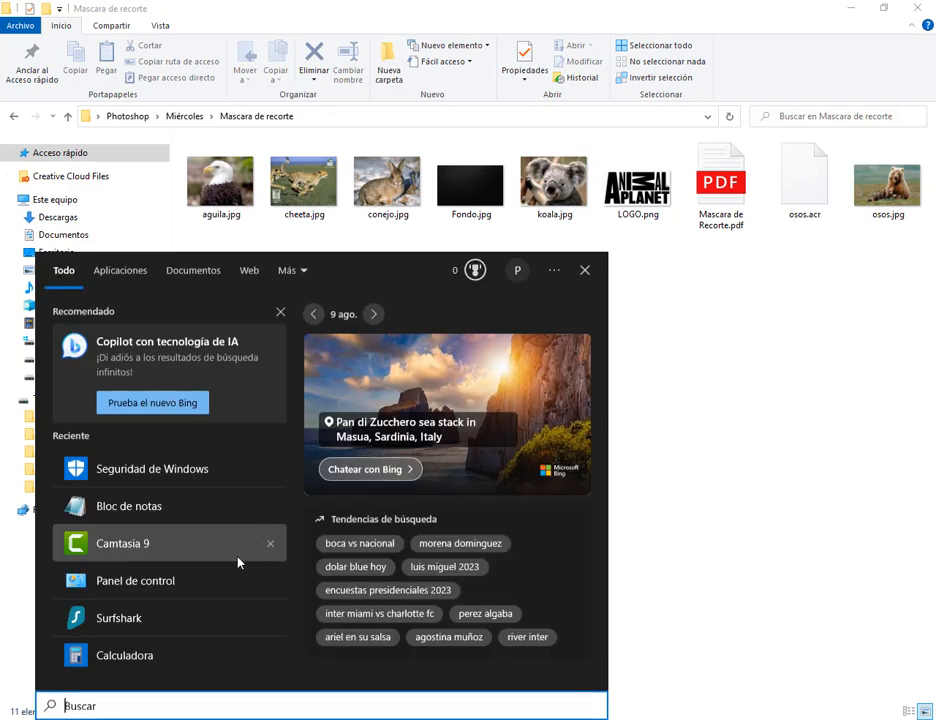
pyautogui.click(33, 714)
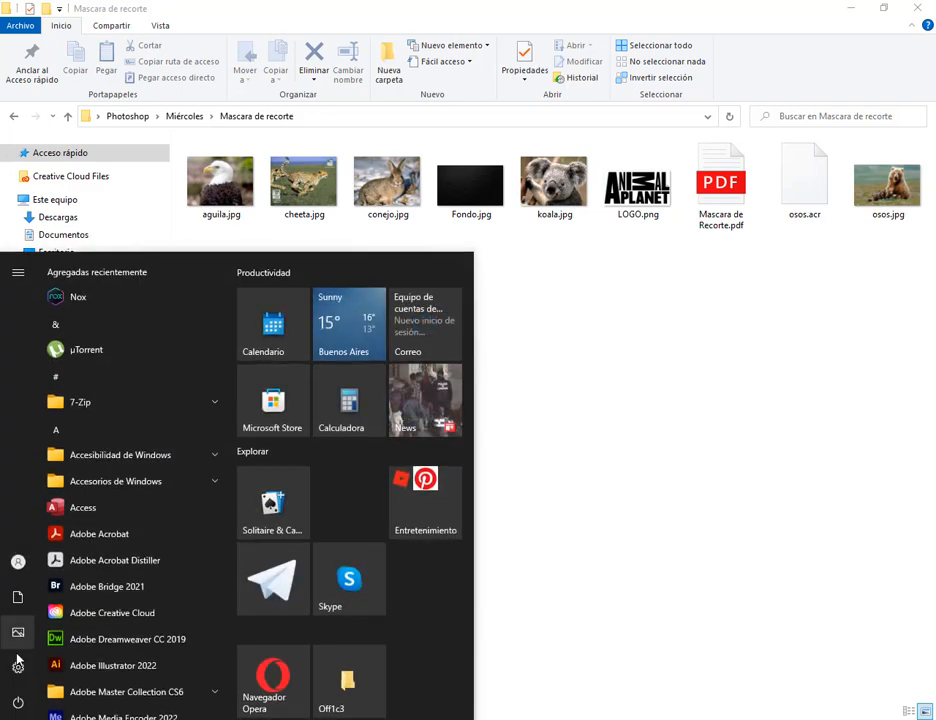
pyautogui.click(22, 668)
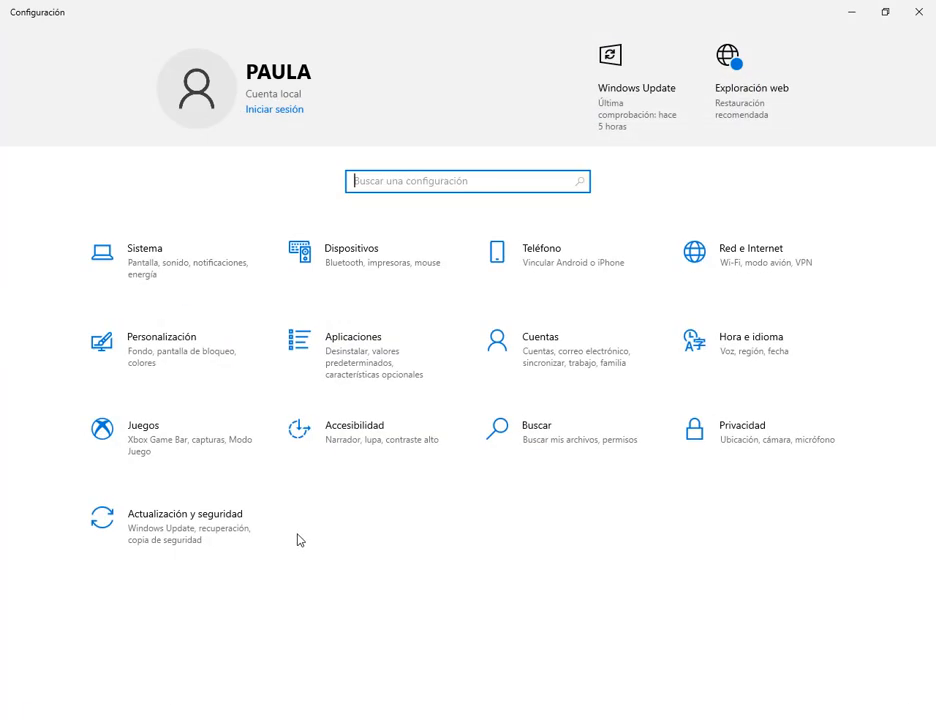
pyautogui.click(336, 451)
pyautogui.moveTo(196, 715)
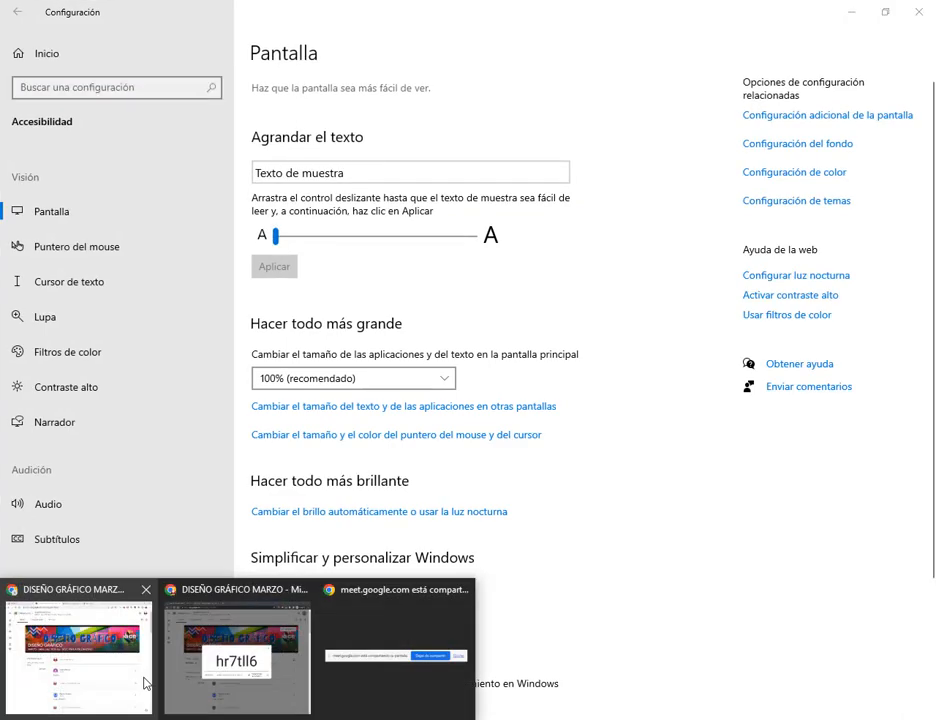
pyautogui.click(144, 679)
pyautogui.click(432, 10)
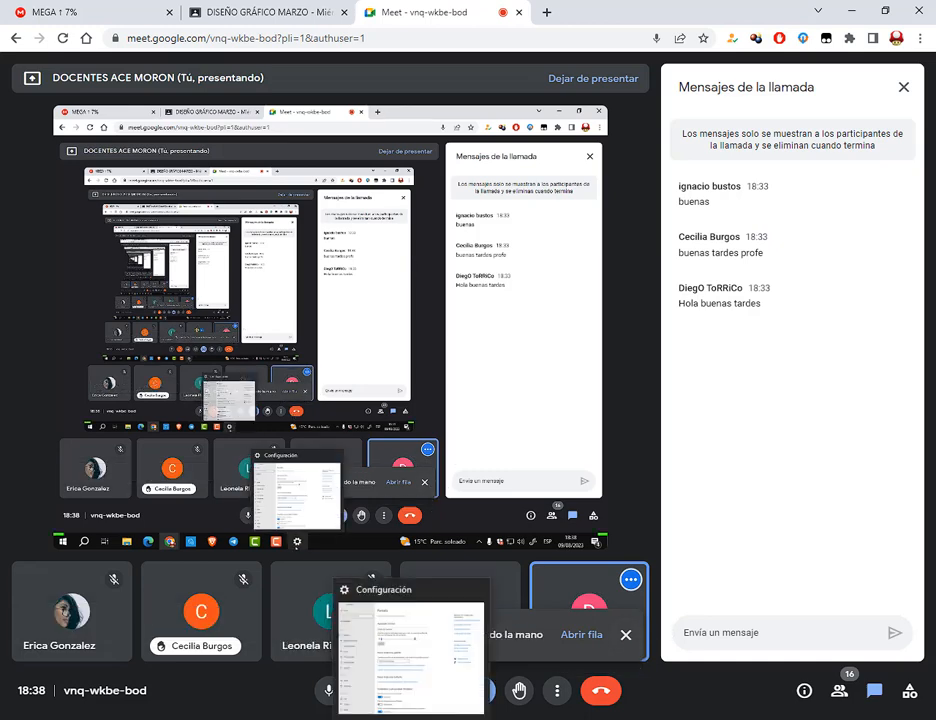
pyautogui.click(424, 705)
pyautogui.click(420, 389)
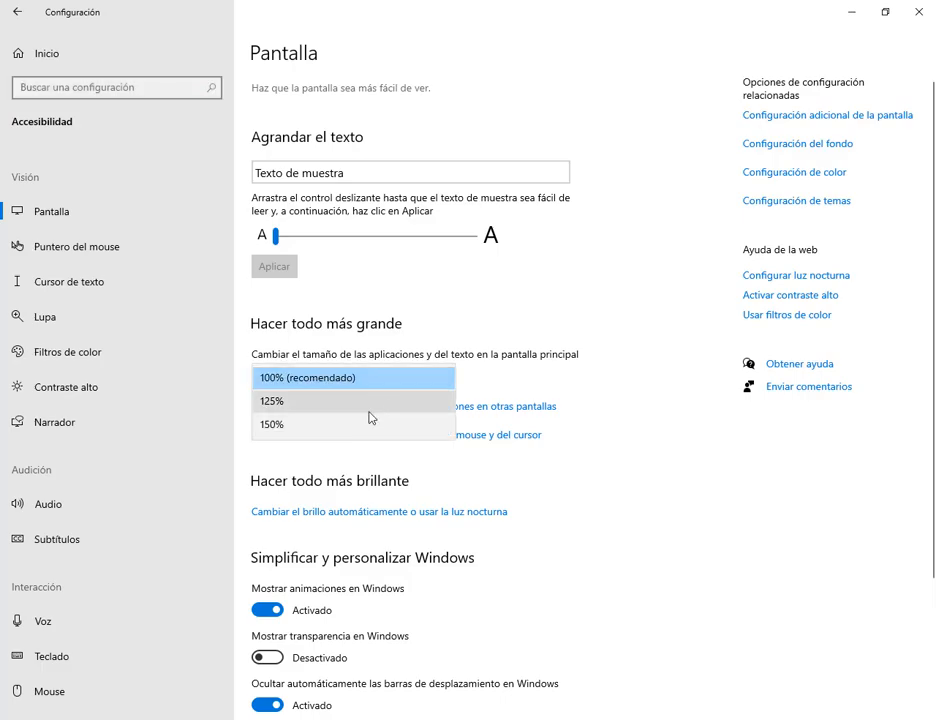
pyautogui.click(372, 401)
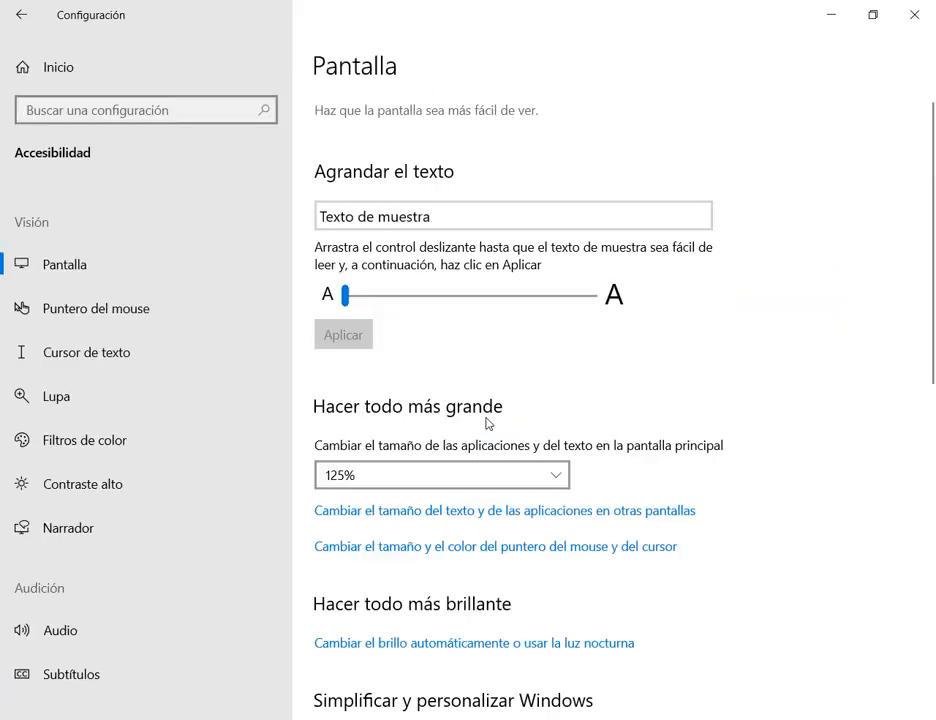
pyautogui.click(914, 15)
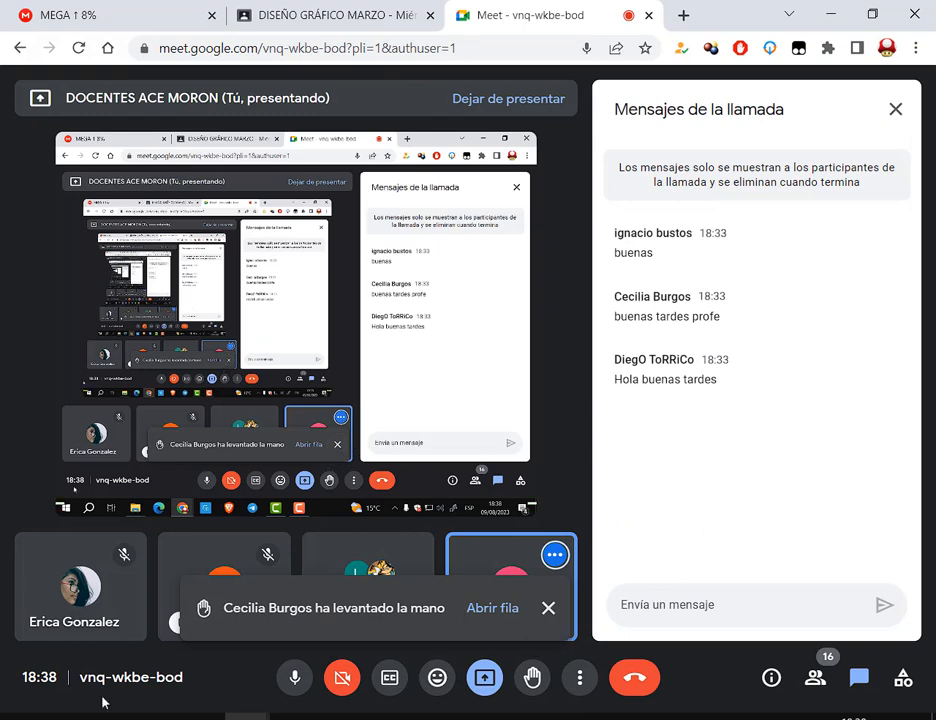
# Step: Launch Adobe Photoshop 2021
pyautogui.click(66, 718)
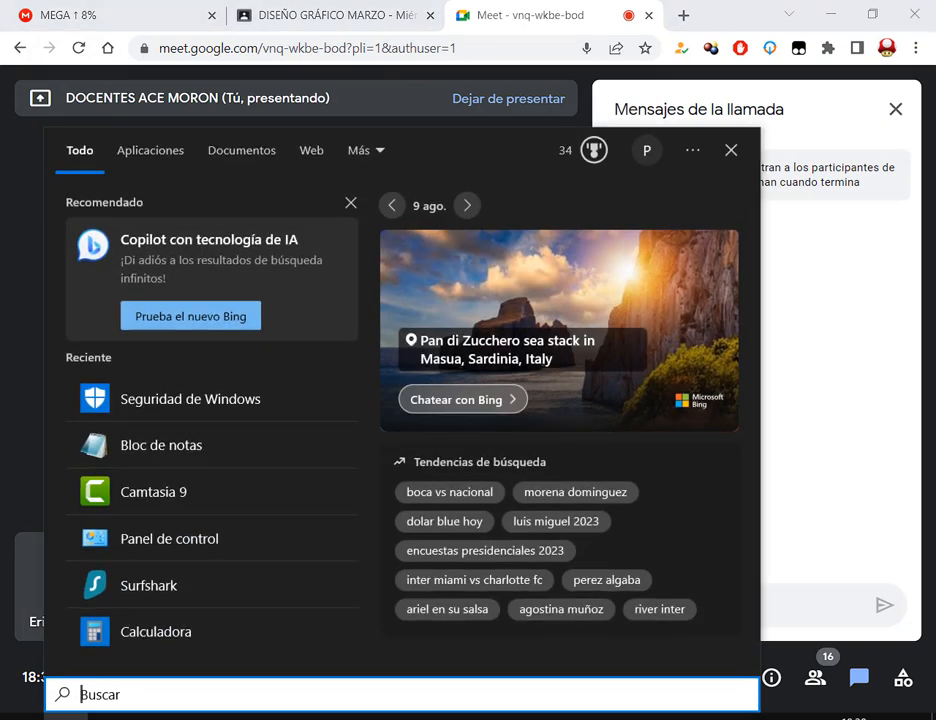
pyautogui.write('ph')
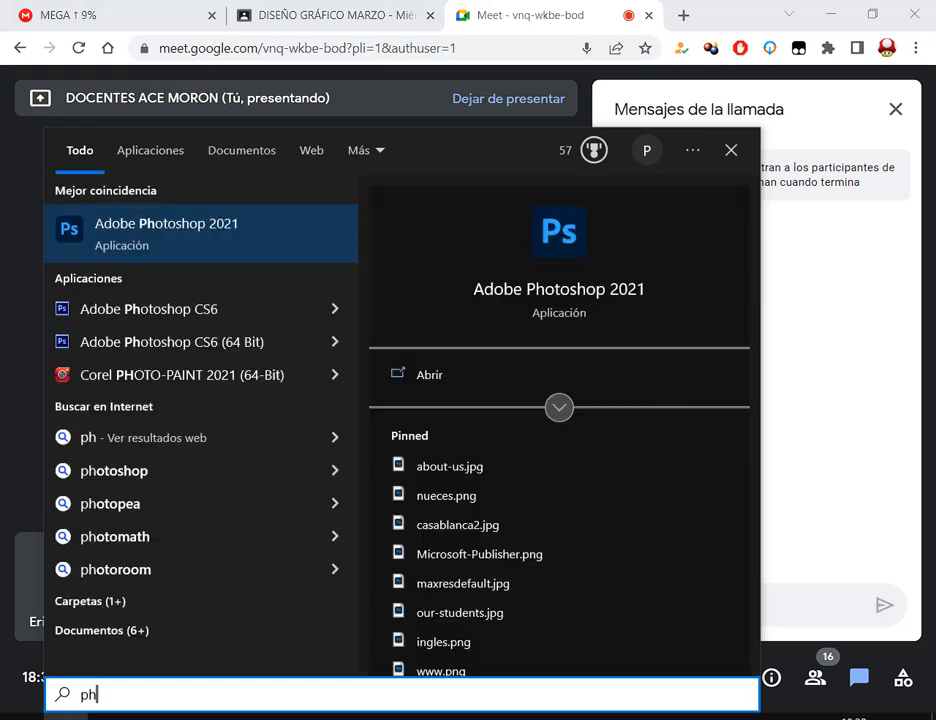
pyautogui.press('Return')
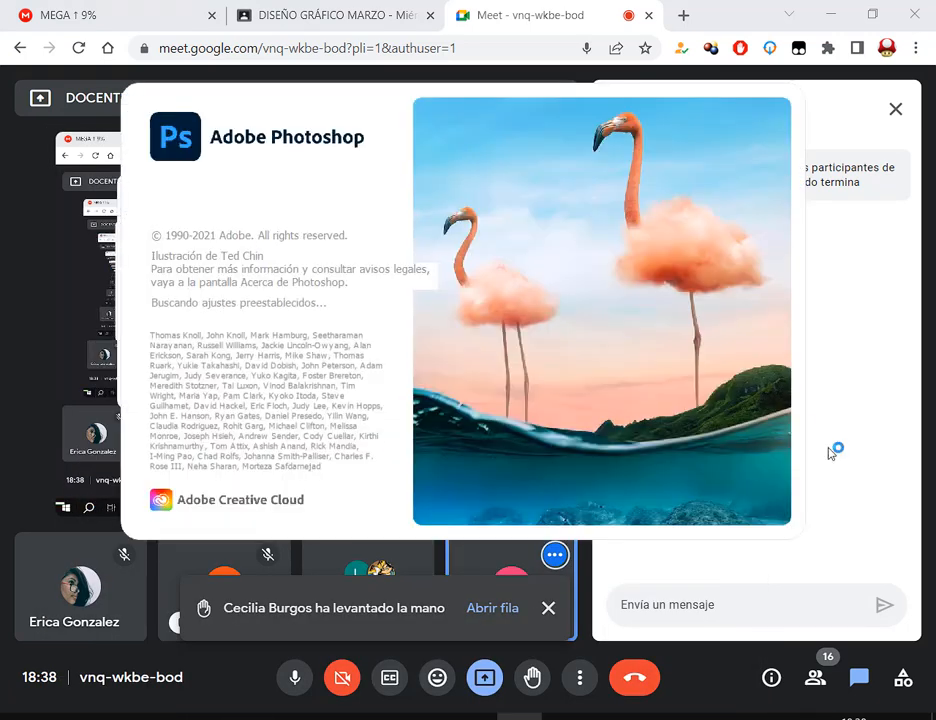
pyautogui.click(902, 450)
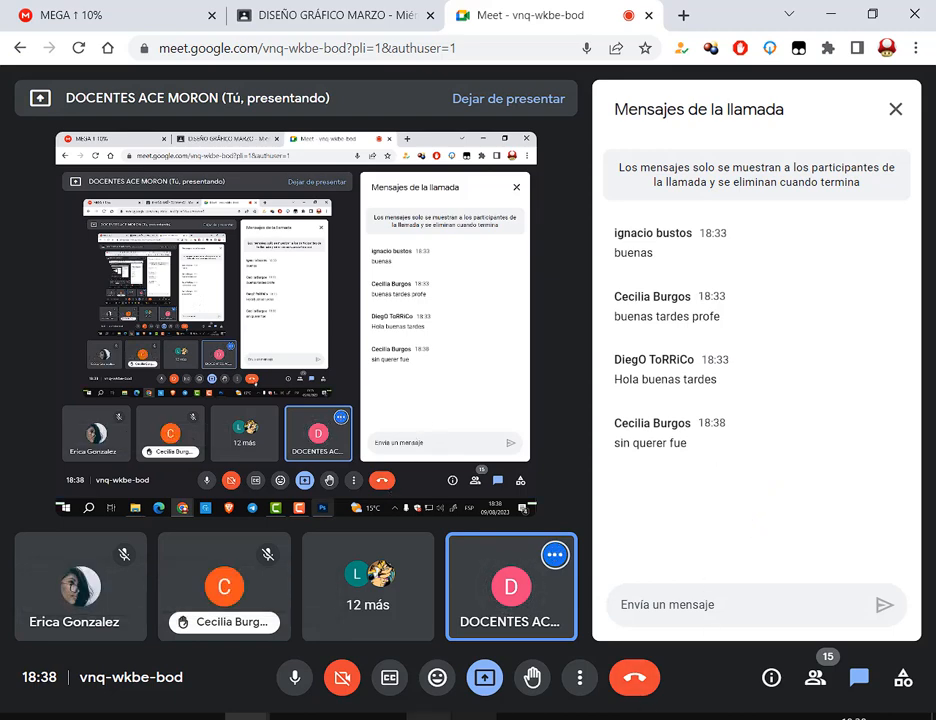
# Step: Return to the Mascara de recorte folder and delete the osos.acr file
pyautogui.moveTo(160, 714)
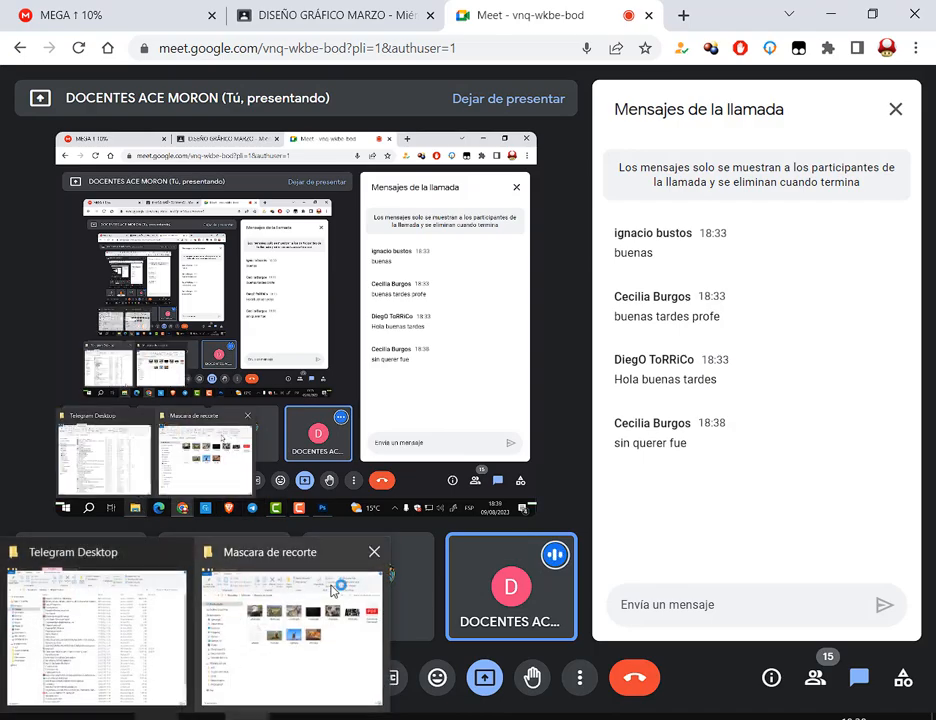
pyautogui.click(332, 590)
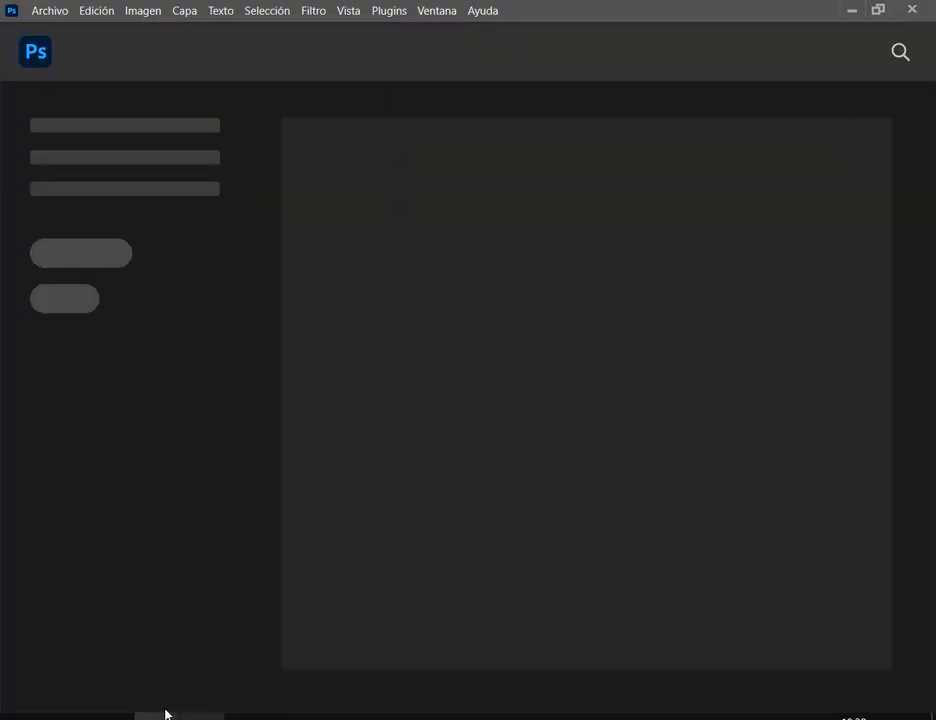
pyautogui.moveTo(166, 714)
pyautogui.click(300, 610)
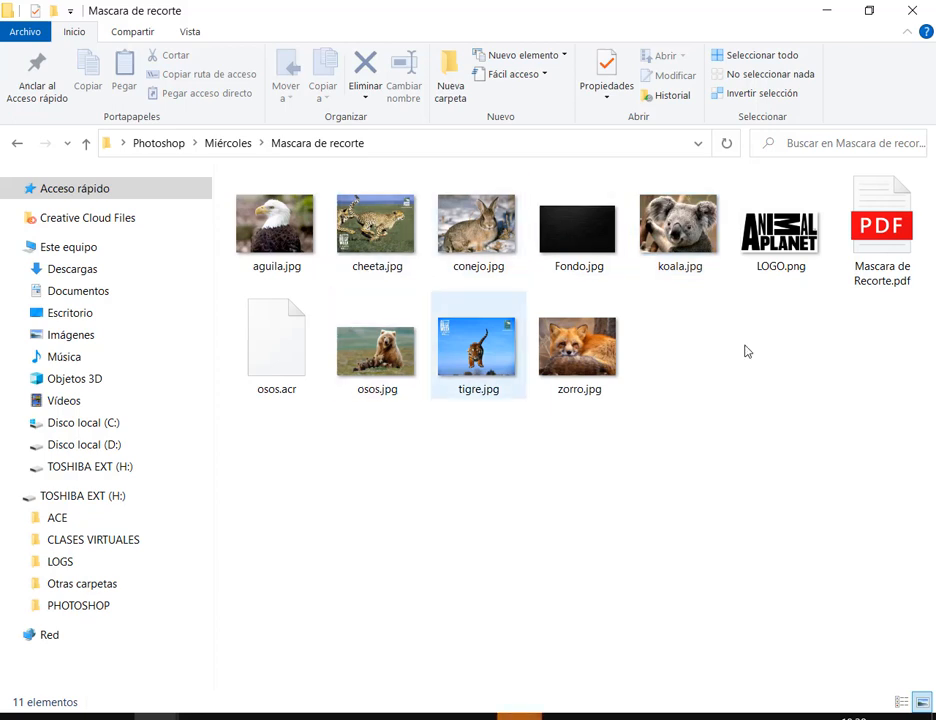
pyautogui.click(794, 198)
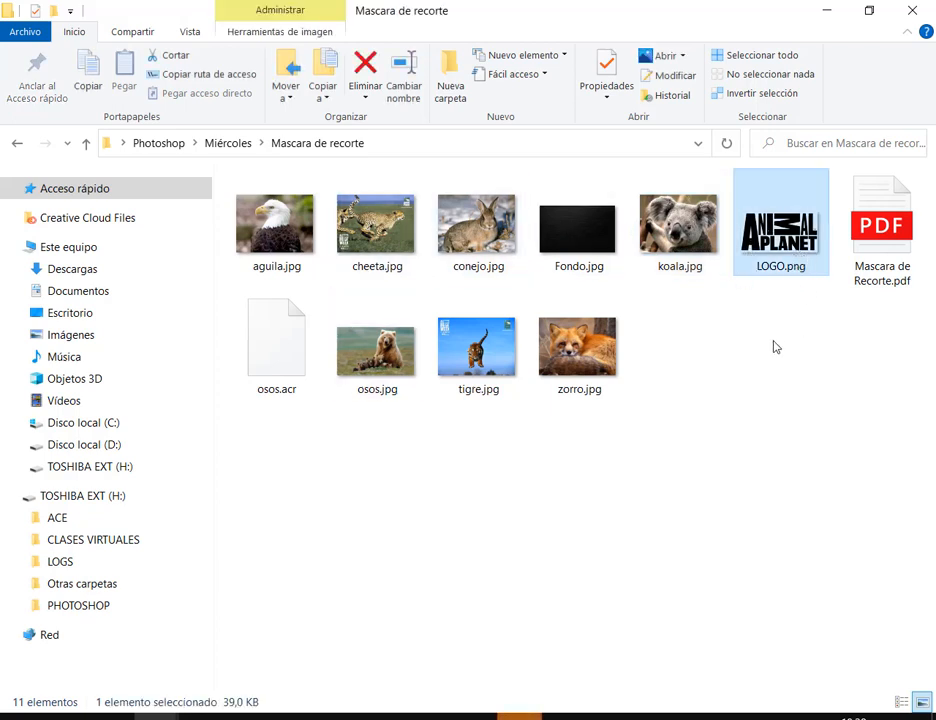
pyautogui.click(470, 476)
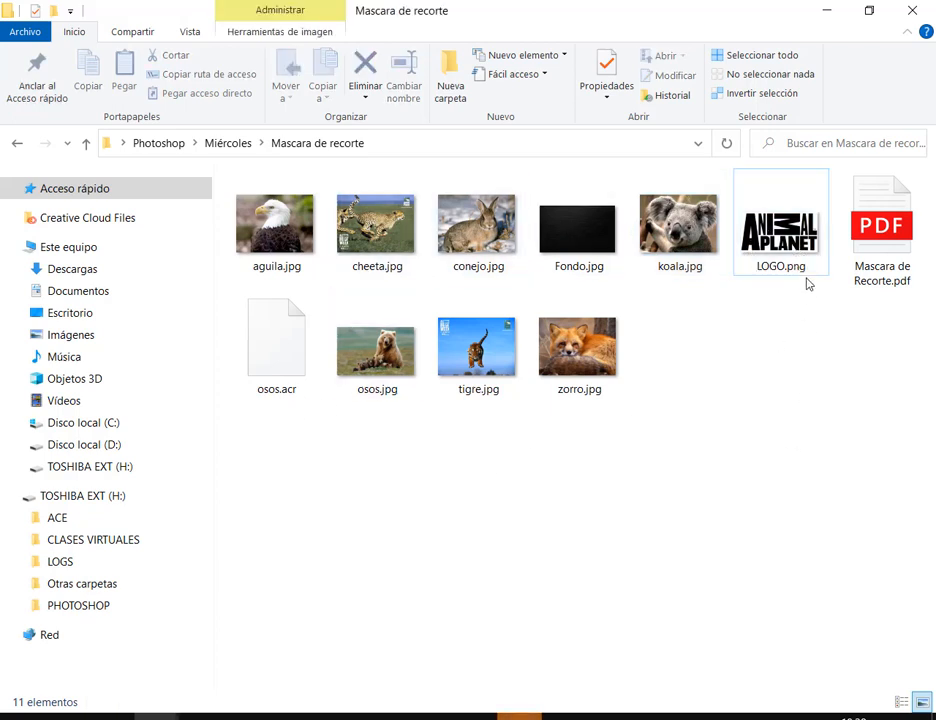
pyautogui.click(283, 374)
pyautogui.click(366, 70)
# Step: Check the Google Meet call's messages and return to the Mascara de recorte folder
pyautogui.click(772, 240)
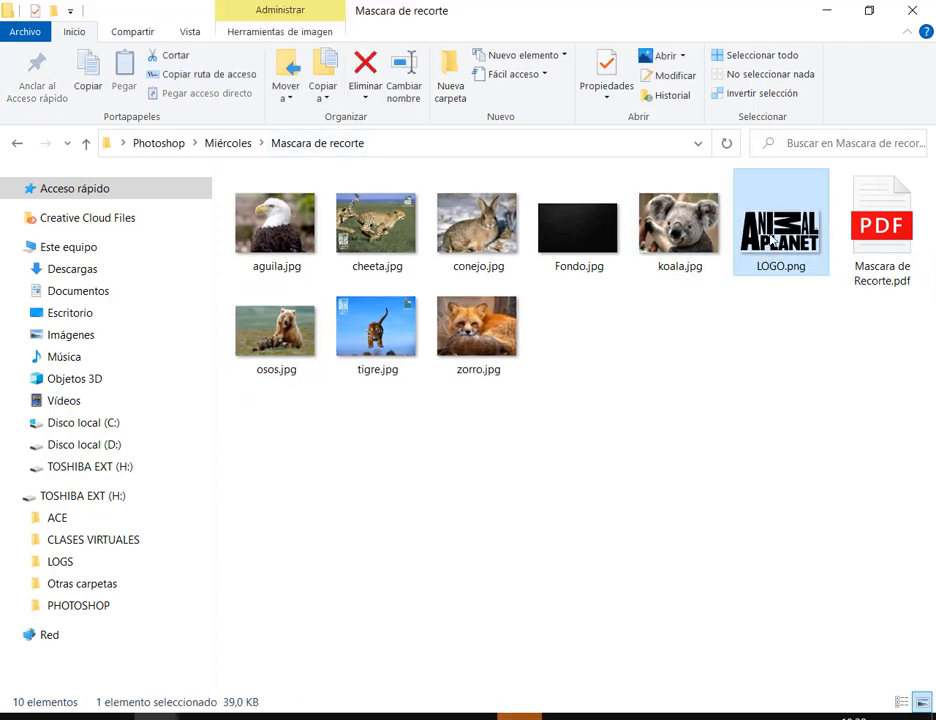
pyautogui.moveTo(245, 712)
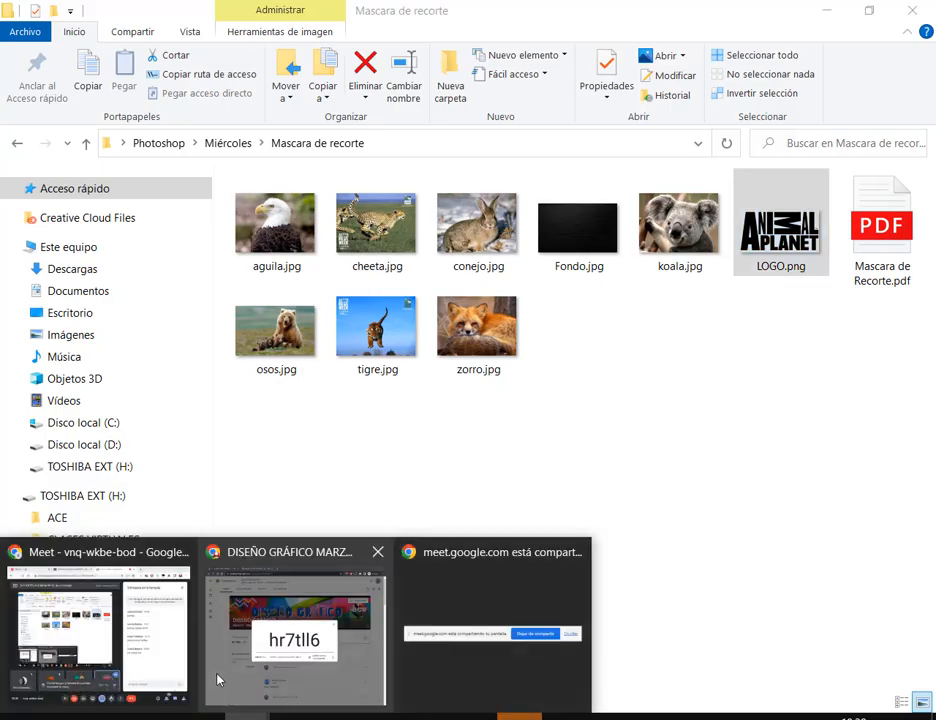
pyautogui.click(217, 676)
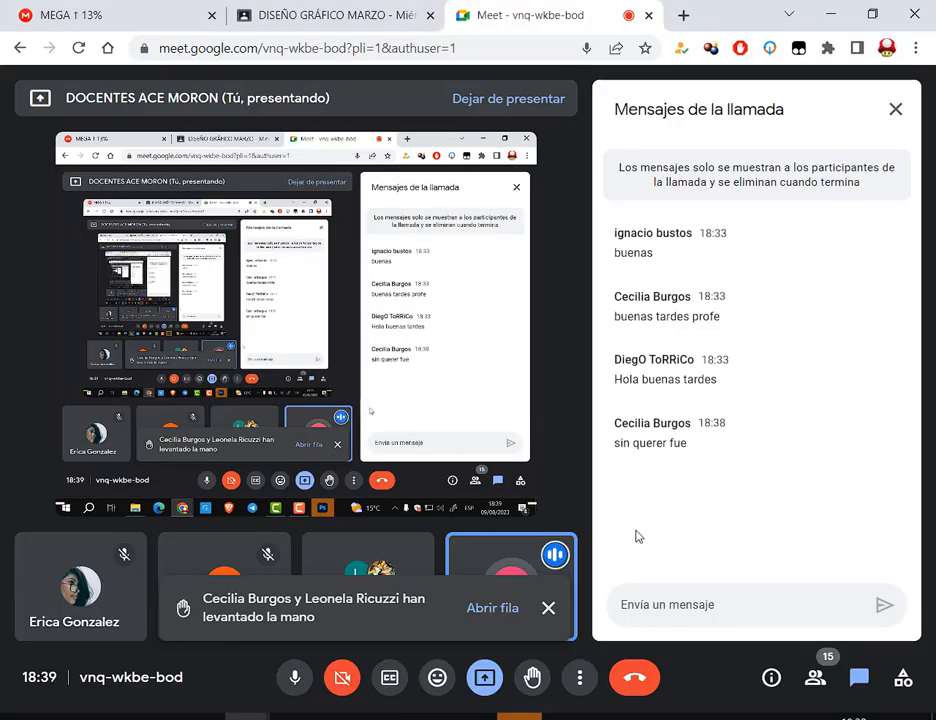
pyautogui.hotkey('alt', 'Tab')
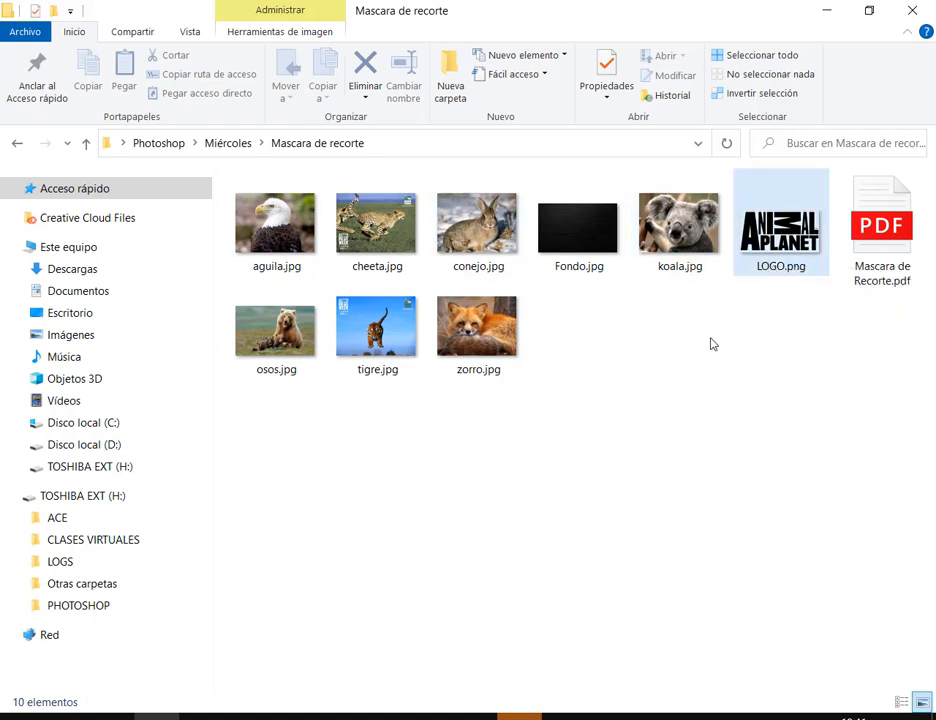
# Step: Switch to Photoshop and clear its list of recent files
pyautogui.moveTo(780, 228); pyautogui.dragTo(255, 228)
pyautogui.click(45, 10)
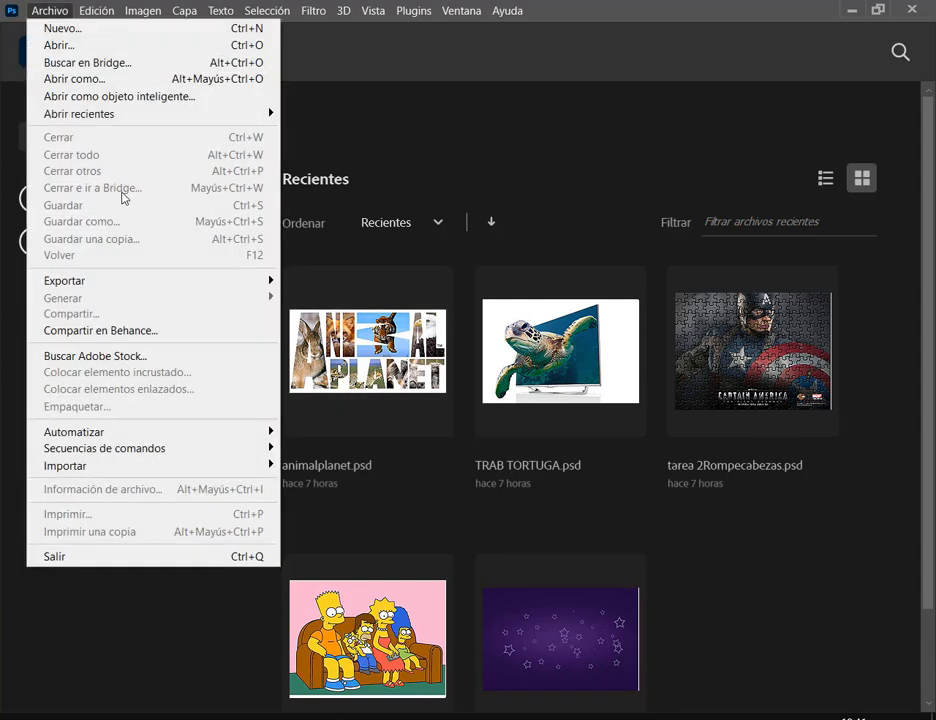
pyautogui.moveTo(130, 115)
pyautogui.click(400, 206)
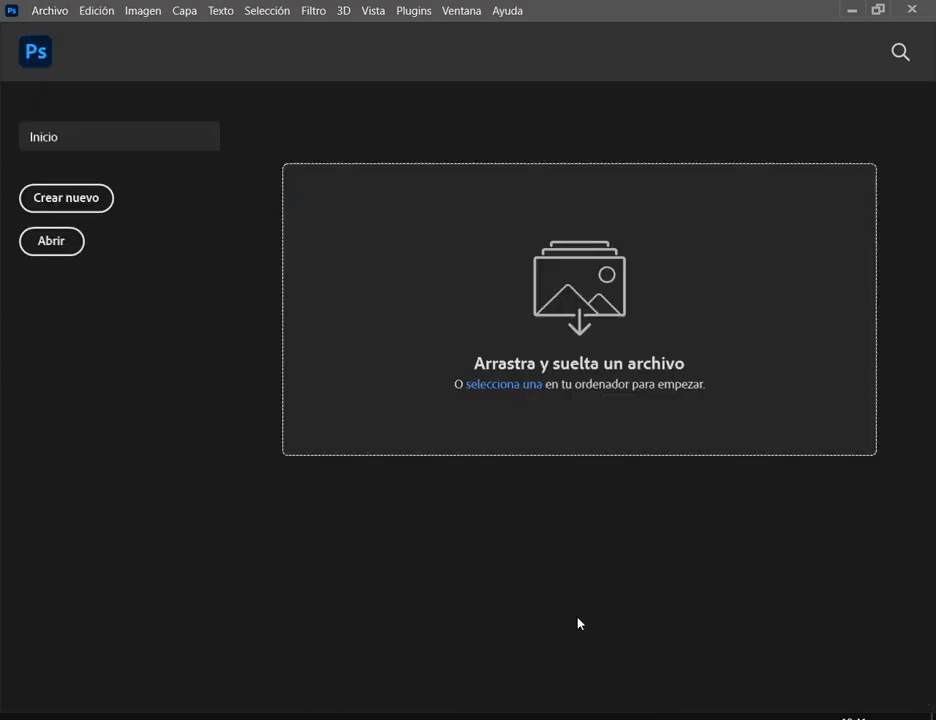
# Step: Open LOGO.png from the Mascara de recorte folder as a document in Photoshop
pyautogui.click(158, 716)
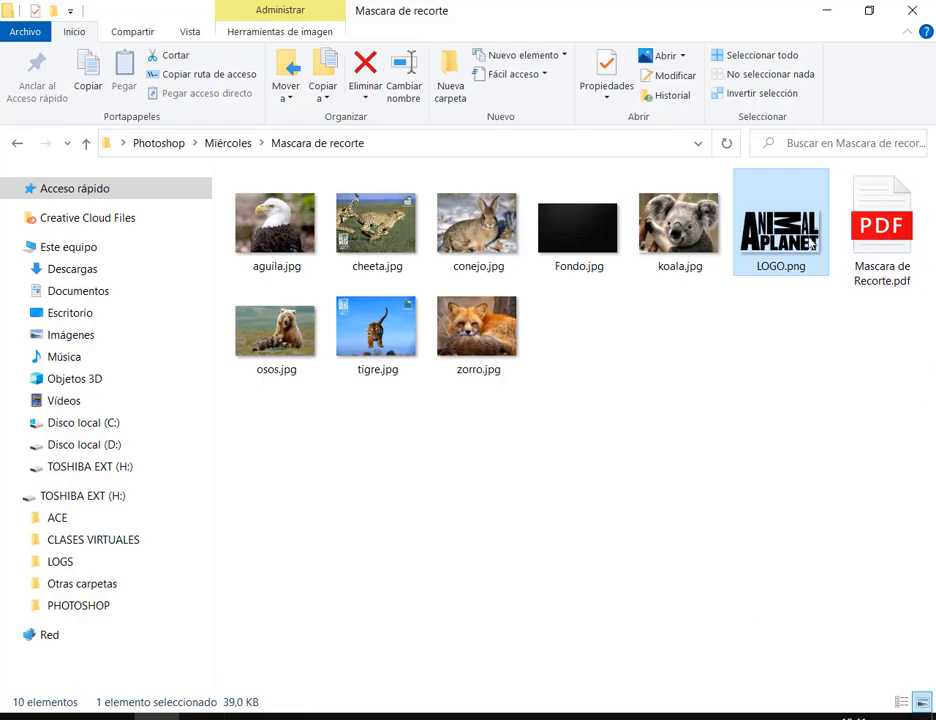
pyautogui.moveTo(800, 236); pyautogui.dragTo(528, 451)
pyautogui.click(558, 400)
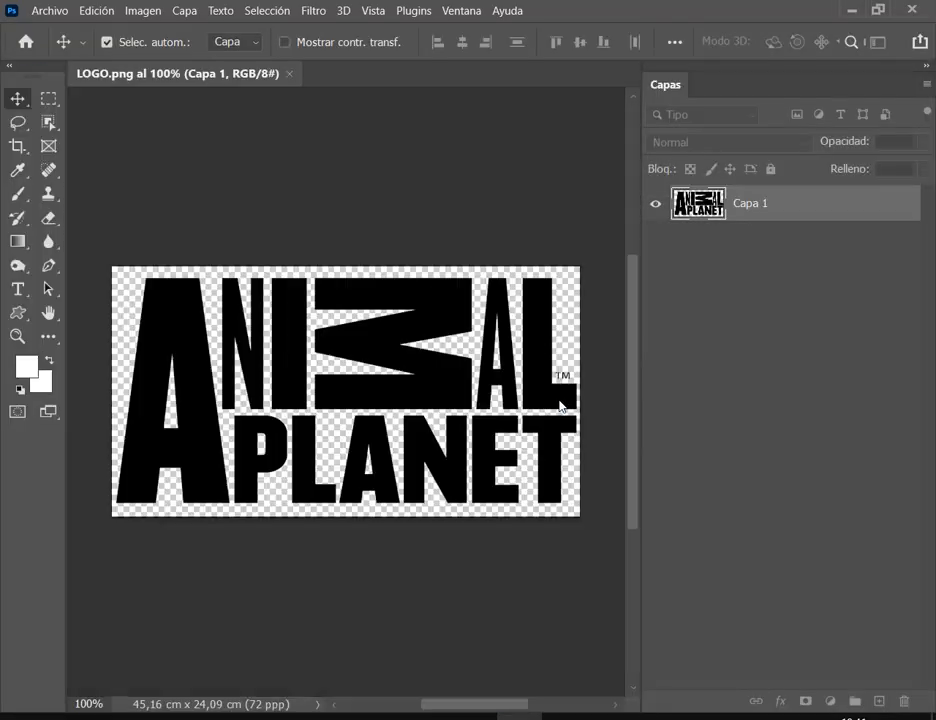
# Step: Open aguila.jpg from the desktop's Photoshop > Miércoles > Mascara de recorte folder, passing it through Camera Raw without adjustments
pyautogui.click(47, 10)
pyautogui.click(62, 44)
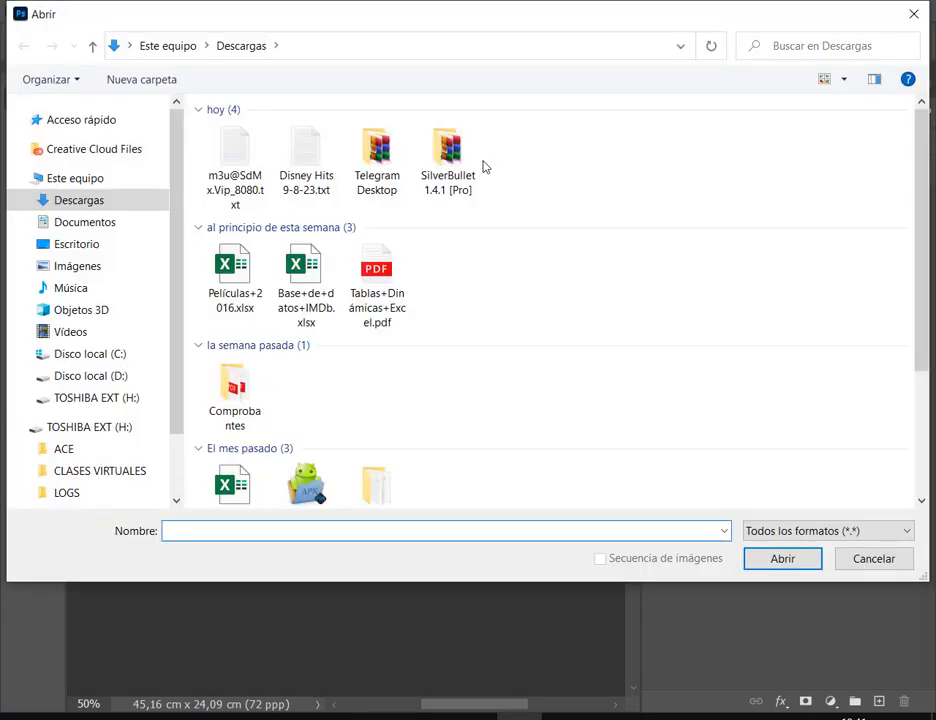
pyautogui.click(100, 267)
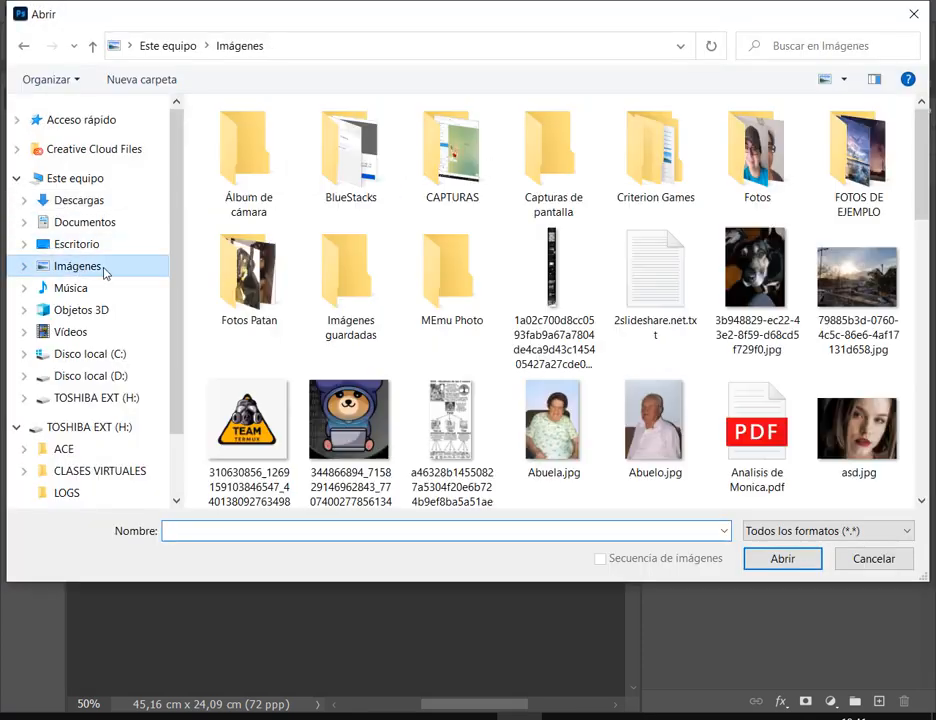
pyautogui.click(78, 221)
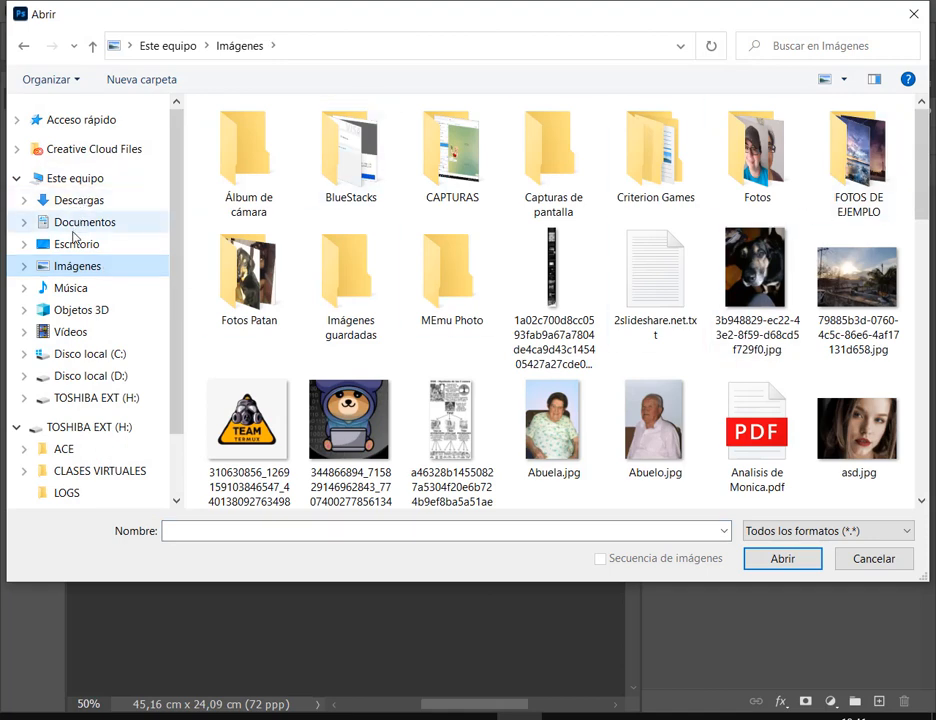
pyautogui.click(74, 246)
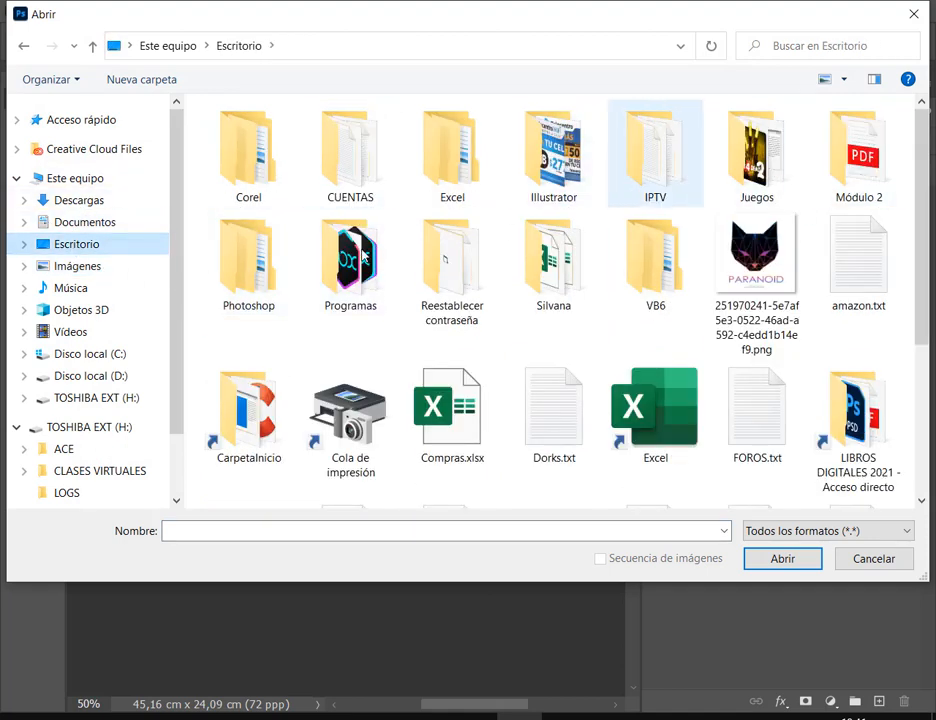
pyautogui.doubleClick(244, 277)
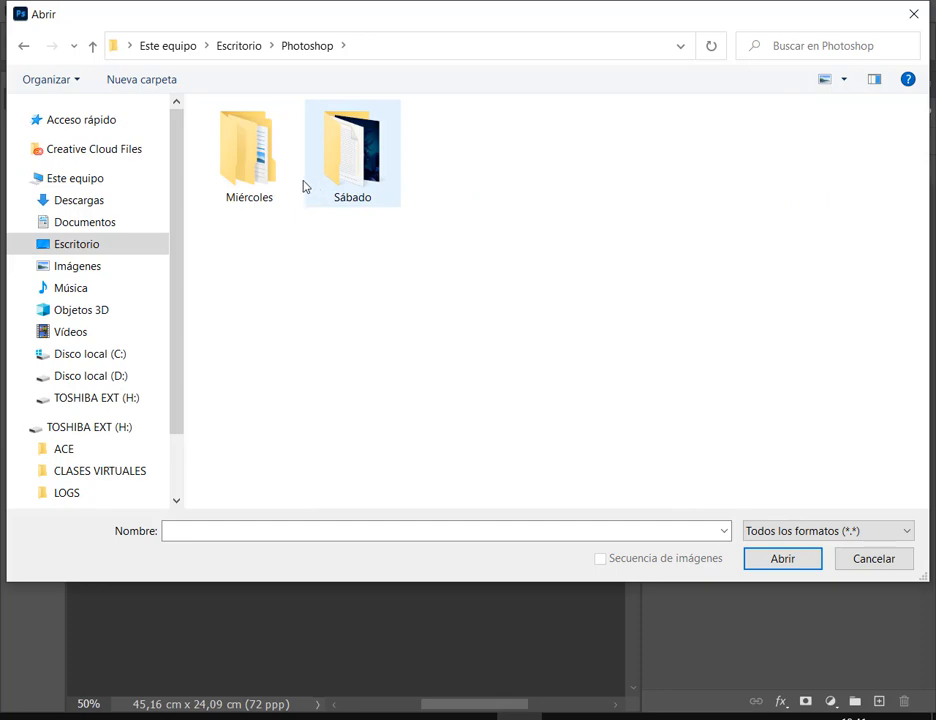
pyautogui.doubleClick(250, 160)
pyautogui.doubleClick(449, 170)
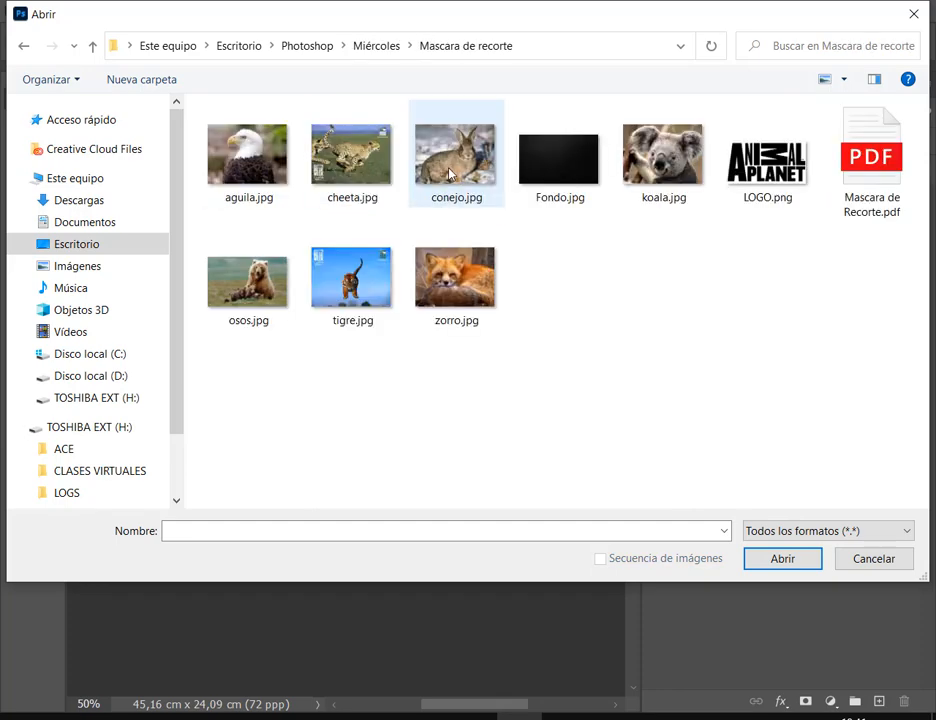
pyautogui.doubleClick(767, 160)
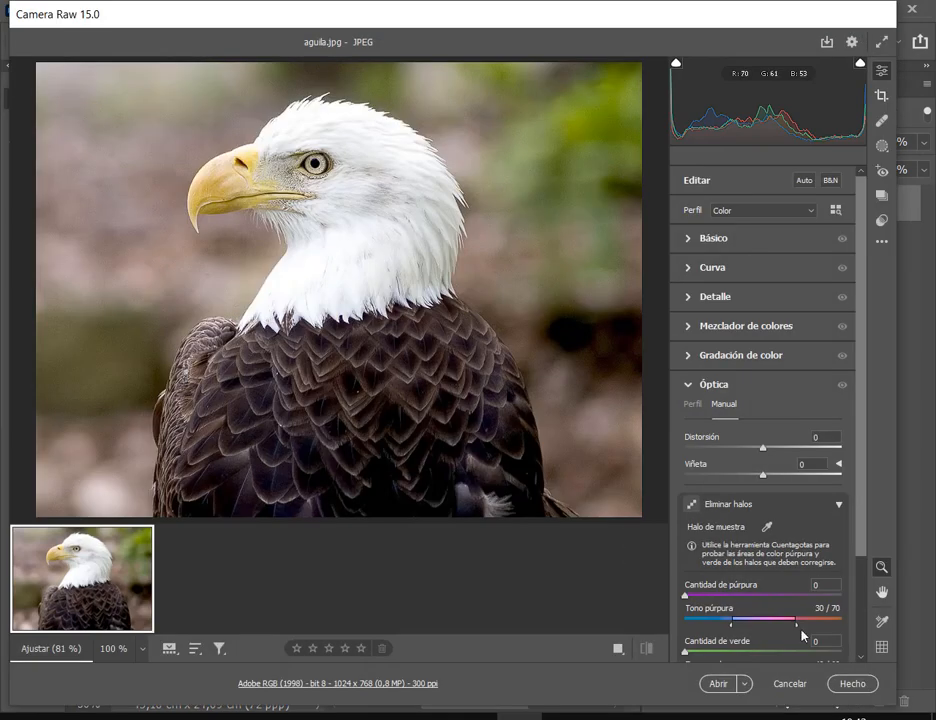
pyautogui.click(718, 684)
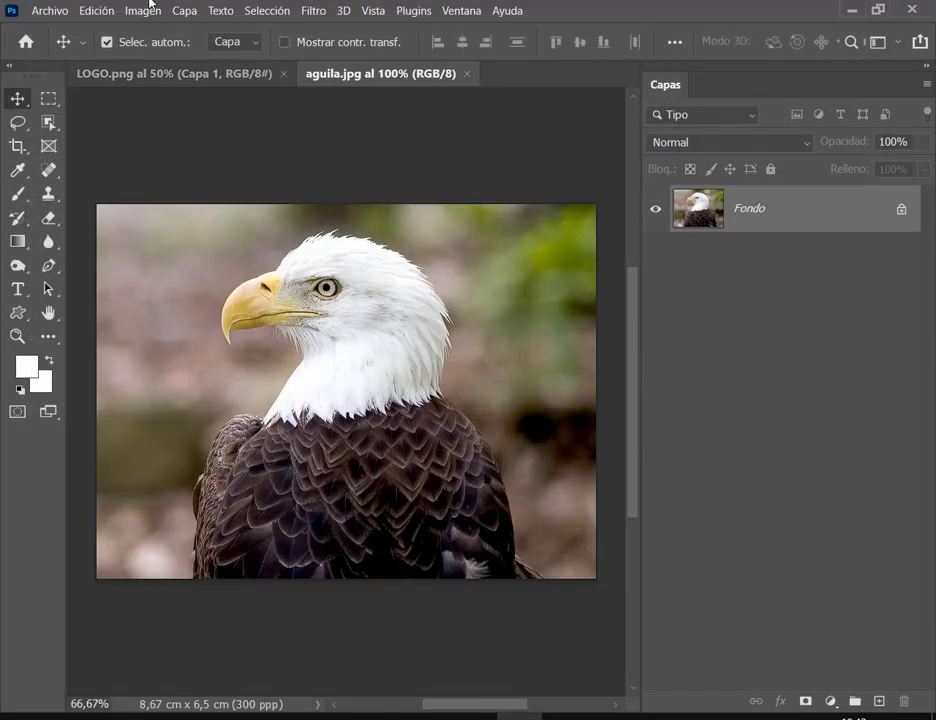
# Step: Set the Camera Raw preferences for JPEG handling to "Abrir automáticamente JPEG con ajustes"
pyautogui.click(96, 11)
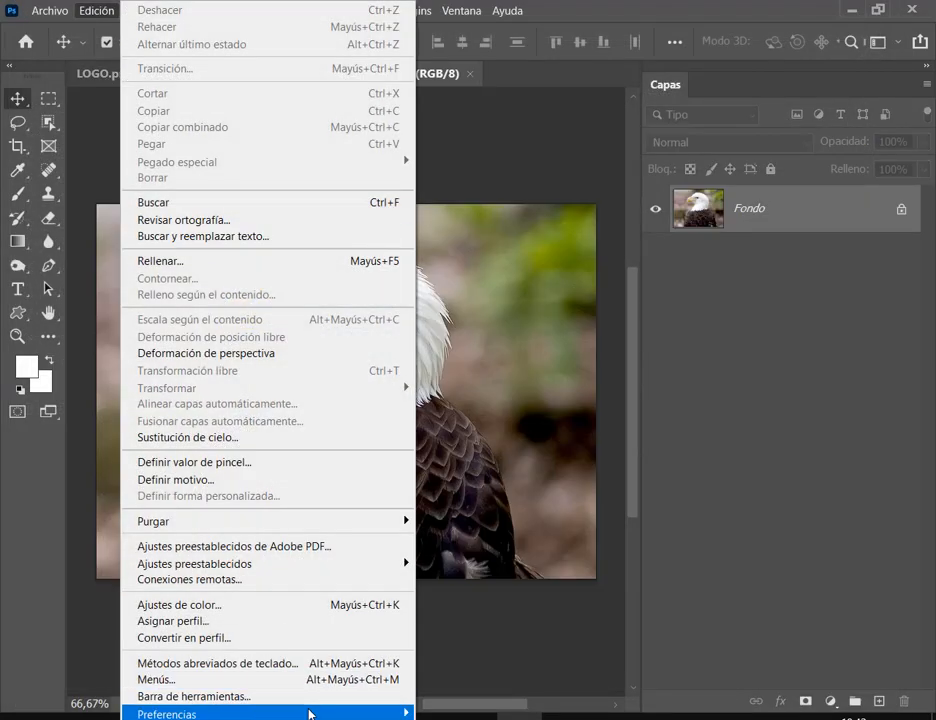
pyautogui.moveTo(310, 714)
pyautogui.click(460, 712)
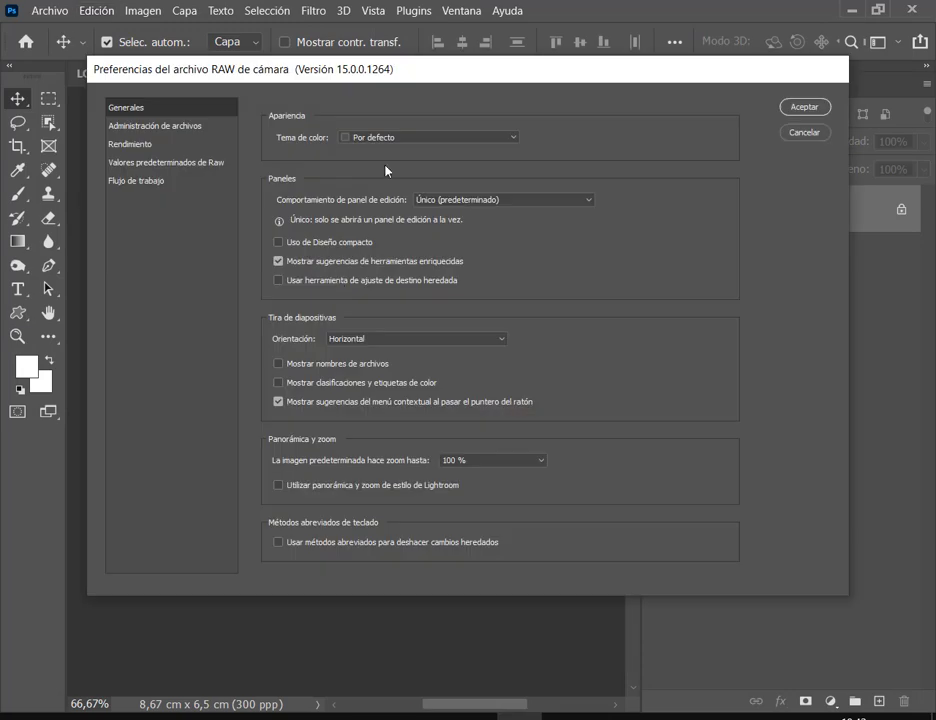
pyautogui.click(158, 125)
pyautogui.click(472, 220)
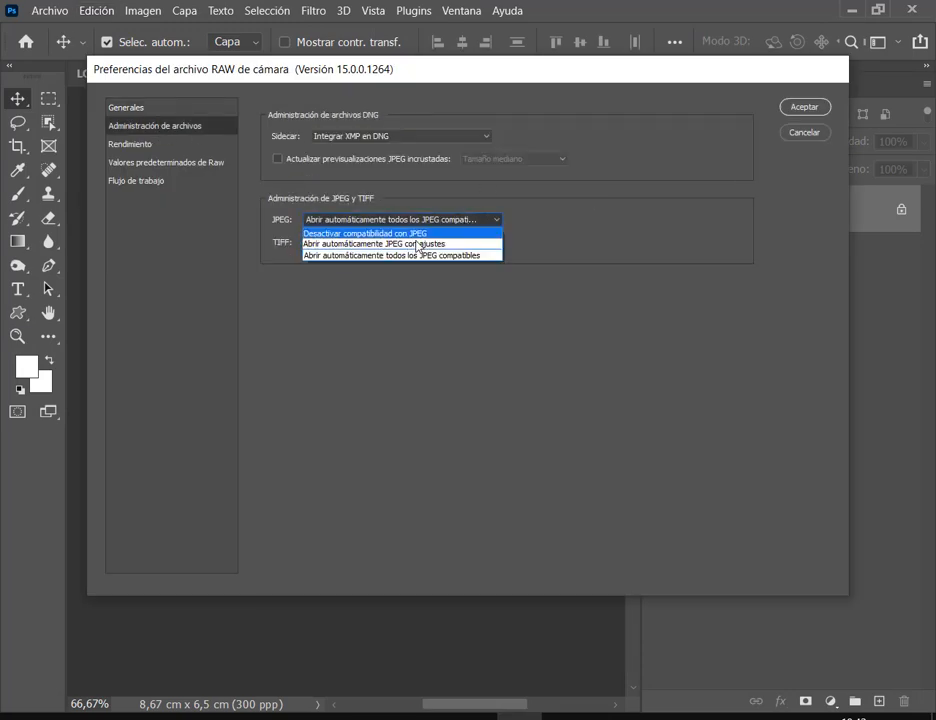
pyautogui.click(416, 245)
pyautogui.click(805, 107)
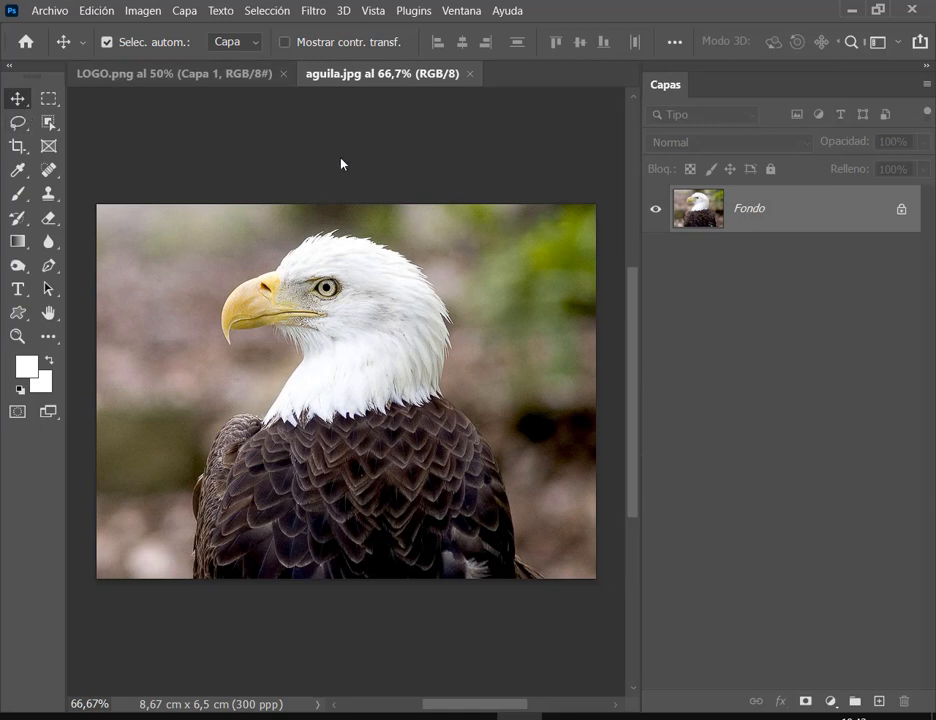
# Step: Bring the eagle photo into LOGO.png as a layer over the logo and close aguila.jpg without saving
pyautogui.moveTo(375, 229); pyautogui.dragTo(358, 297)
pyautogui.click(478, 75)
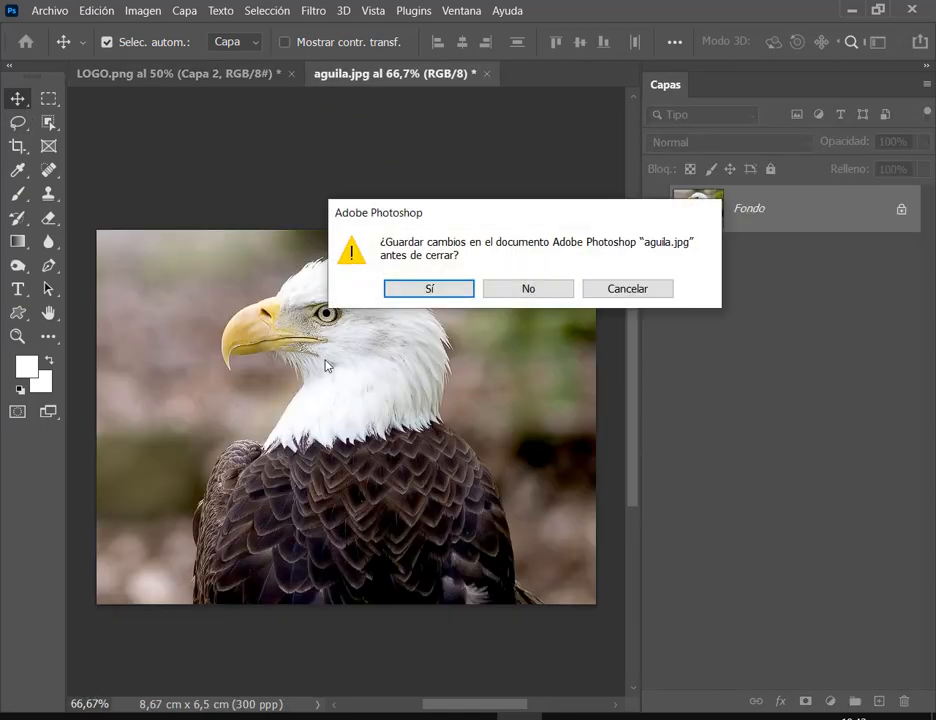
pyautogui.click(508, 289)
pyautogui.moveTo(497, 349); pyautogui.dragTo(455, 455)
pyautogui.click(927, 67)
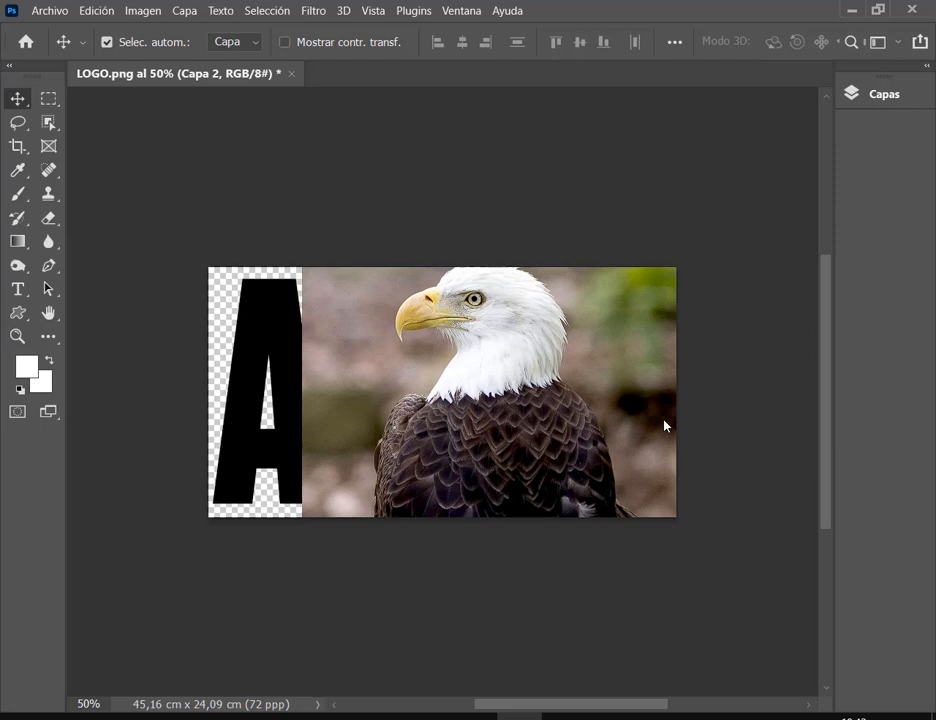
pyautogui.click(82, 9)
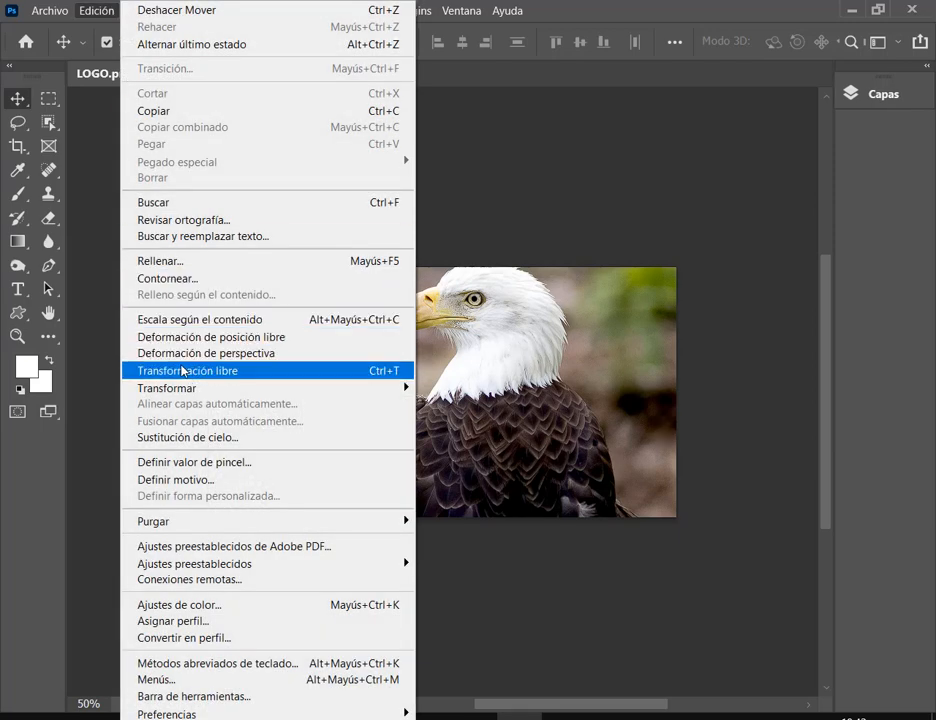
pyautogui.click(187, 370)
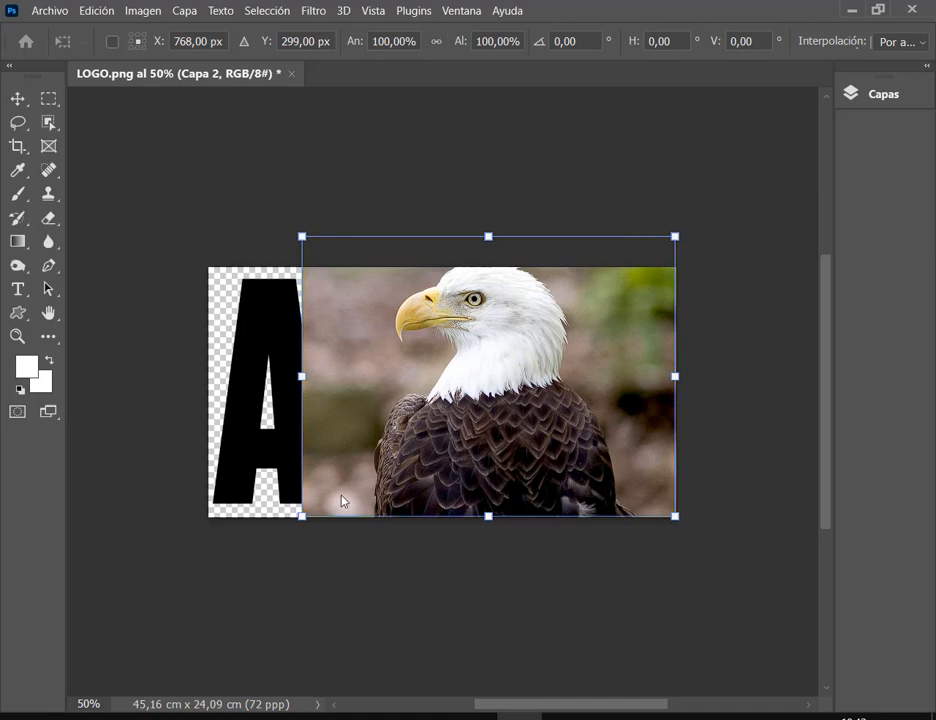
pyautogui.moveTo(298, 525); pyautogui.dragTo(465, 478)
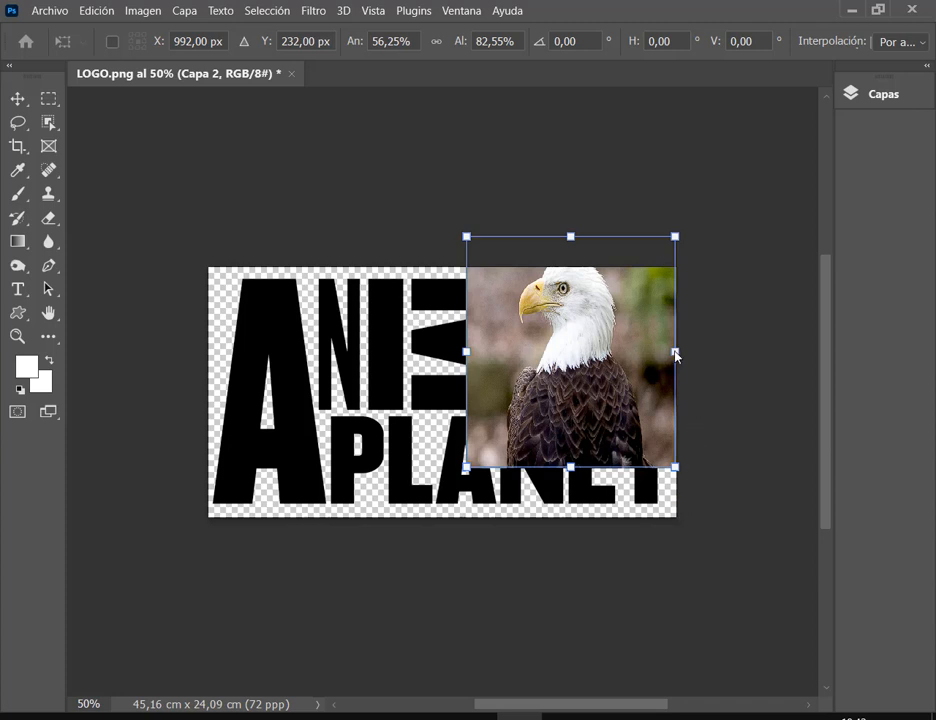
pyautogui.moveTo(675, 354); pyautogui.dragTo(643, 362)
pyautogui.moveTo(495, 254); pyautogui.dragTo(626, 456)
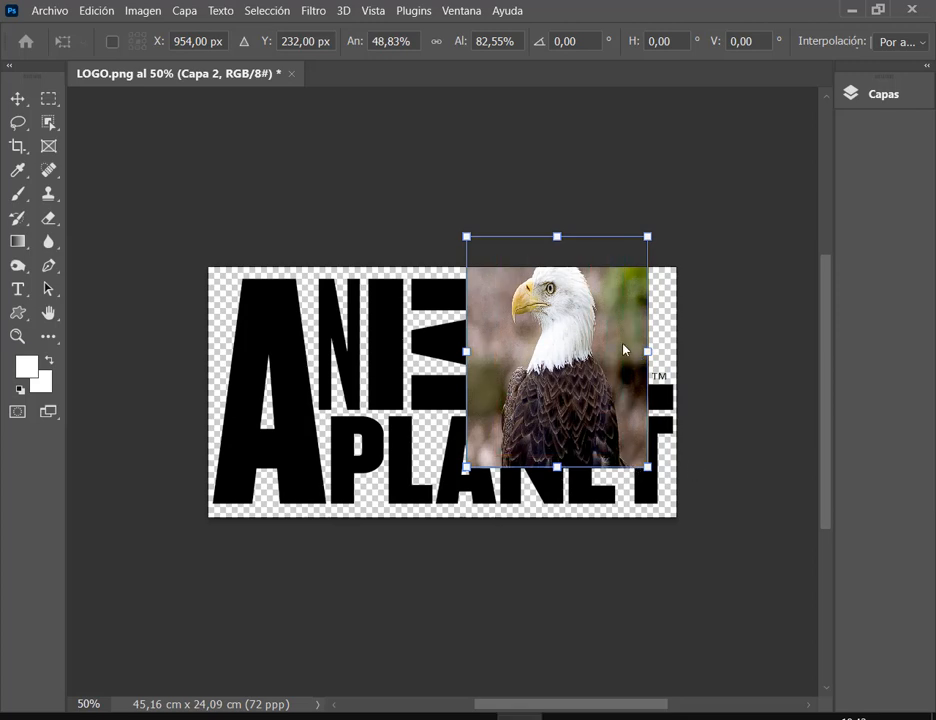
pyautogui.scroll(5, 625, 353)
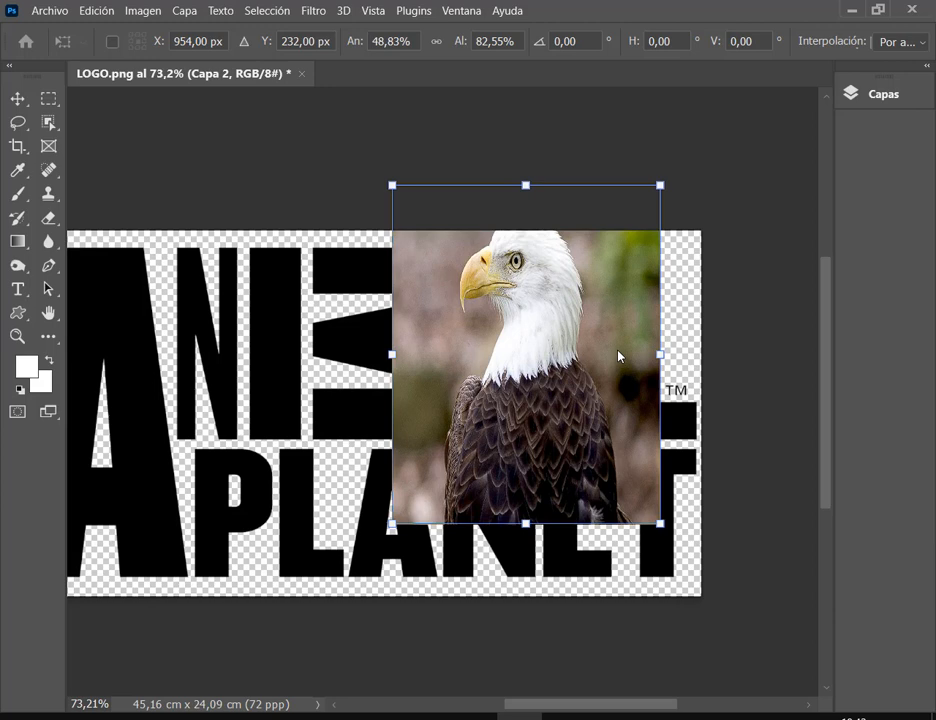
pyautogui.press('Escape')
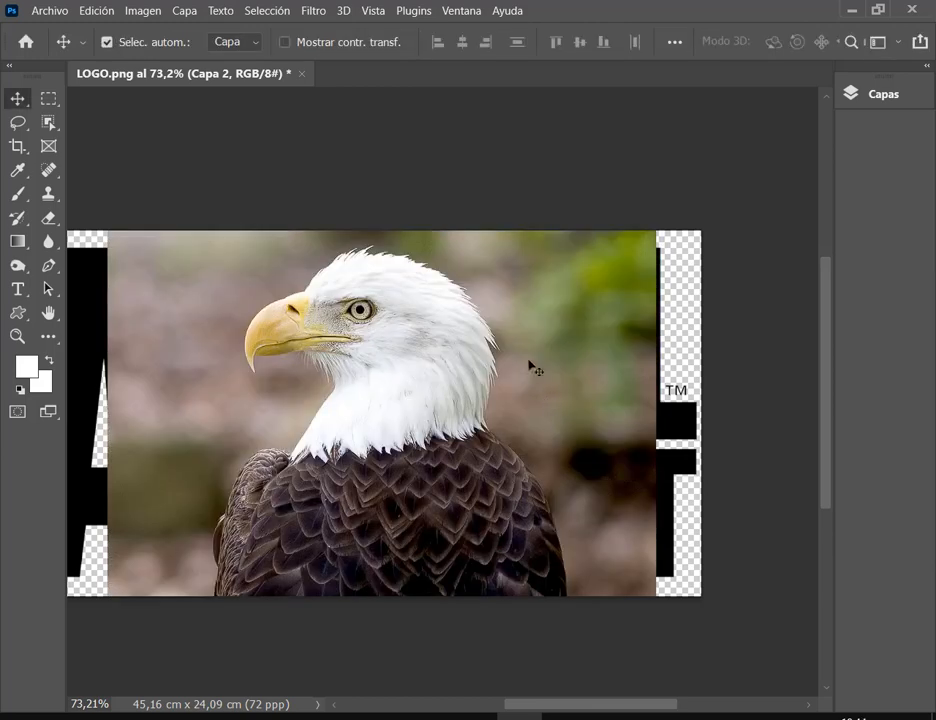
pyautogui.hotkey('ctrl', 't')
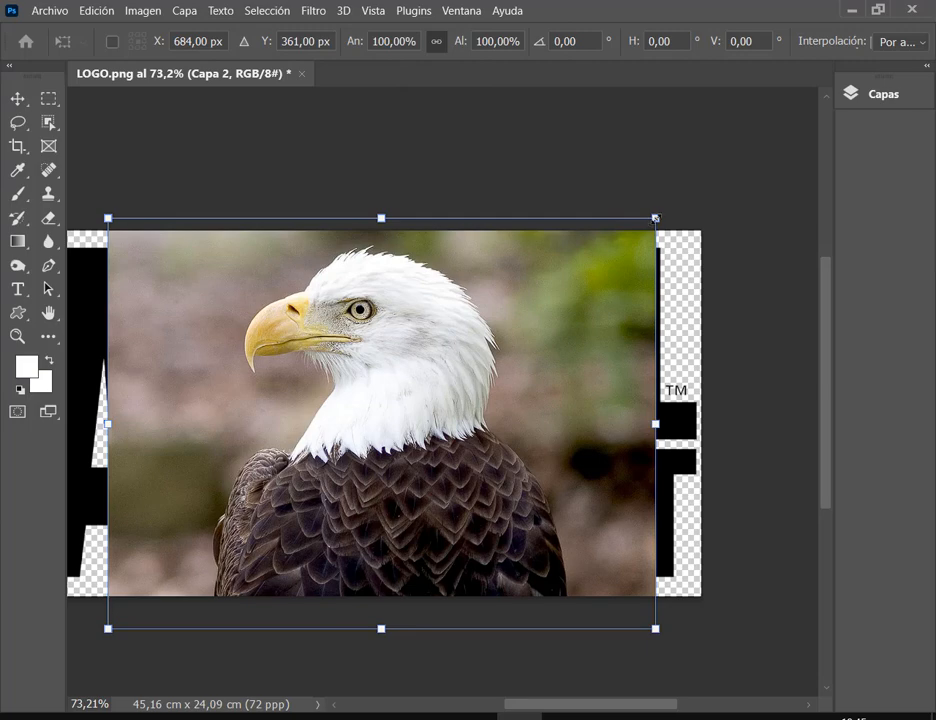
pyautogui.moveTo(655, 217); pyautogui.dragTo(707, 173)
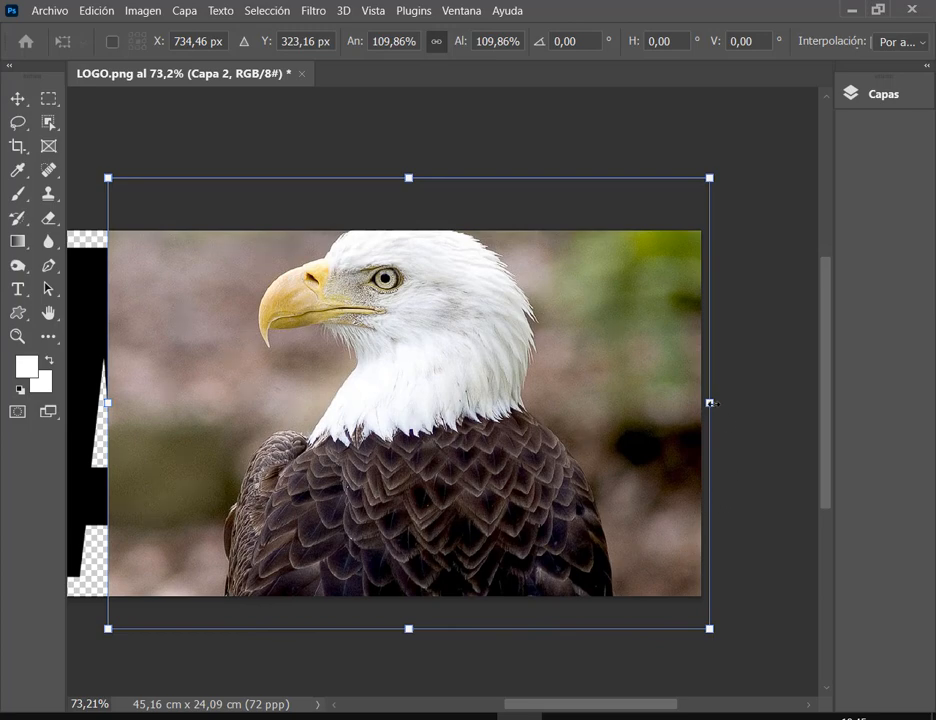
pyautogui.moveTo(710, 403); pyautogui.dragTo(681, 403)
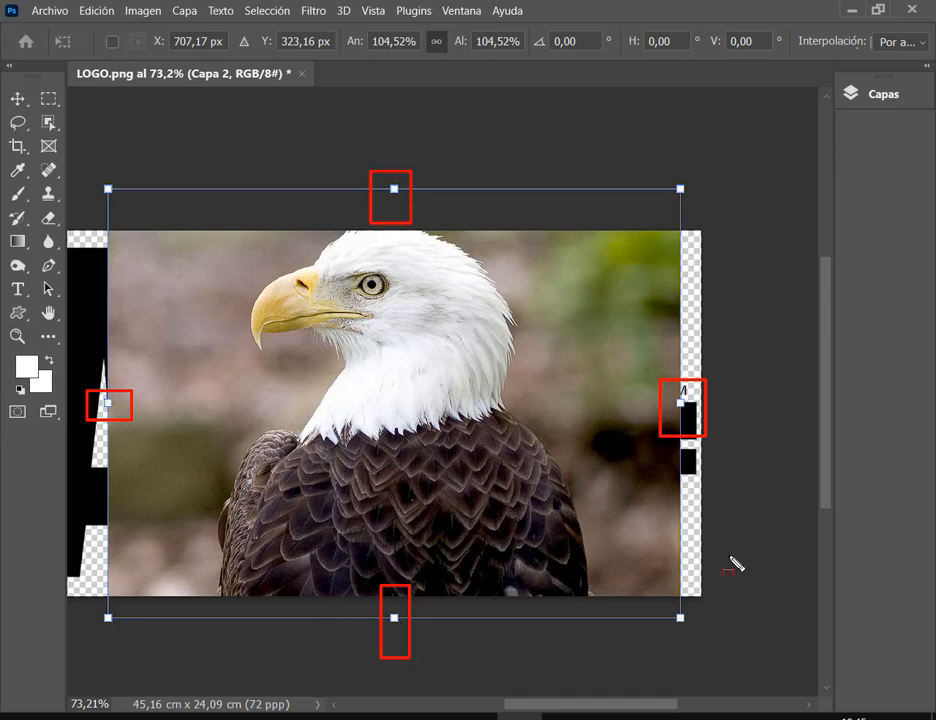
pyautogui.click(442, 48)
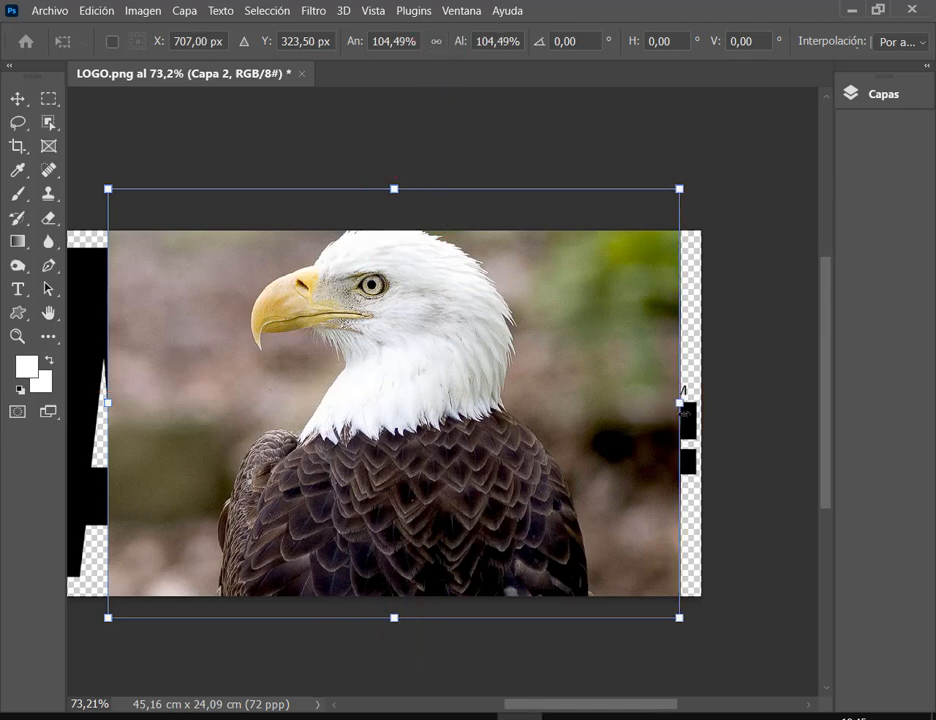
pyautogui.moveTo(665, 405); pyautogui.dragTo(409, 403)
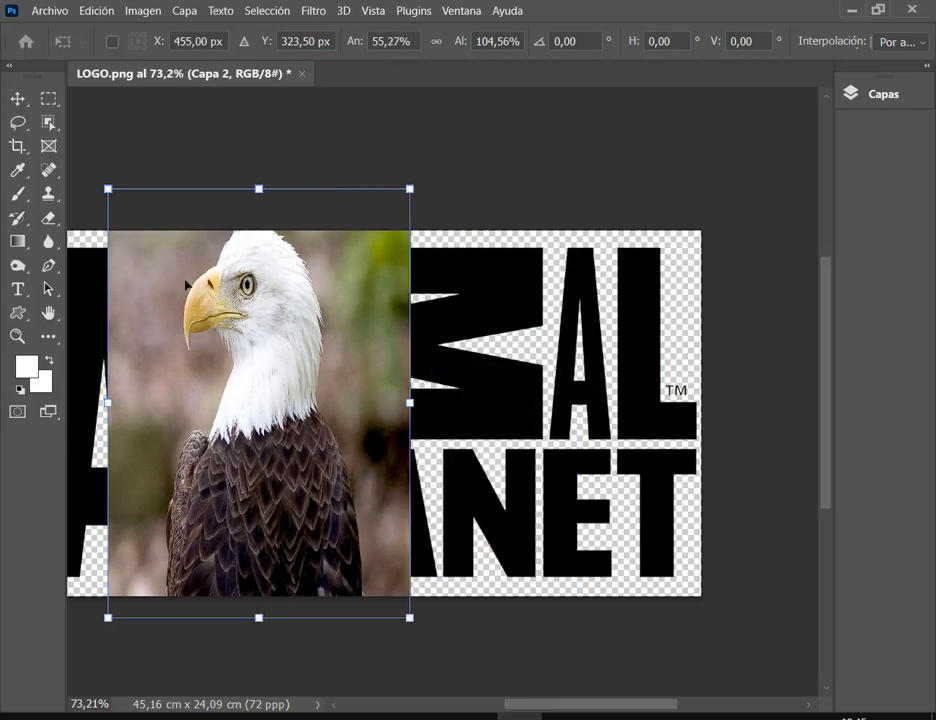
pyautogui.press('Escape')
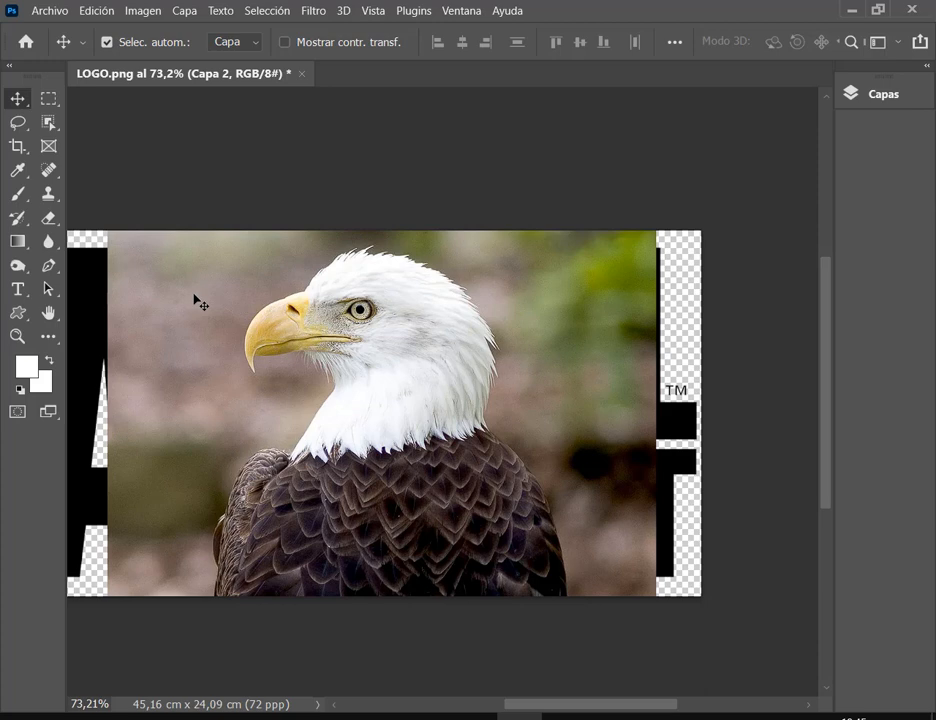
# Step: Scale the eagle layer proportionally to about 51.90% and place it over the final letters of ANIMAL
pyautogui.moveTo(393, 359); pyautogui.dragTo(443, 359)
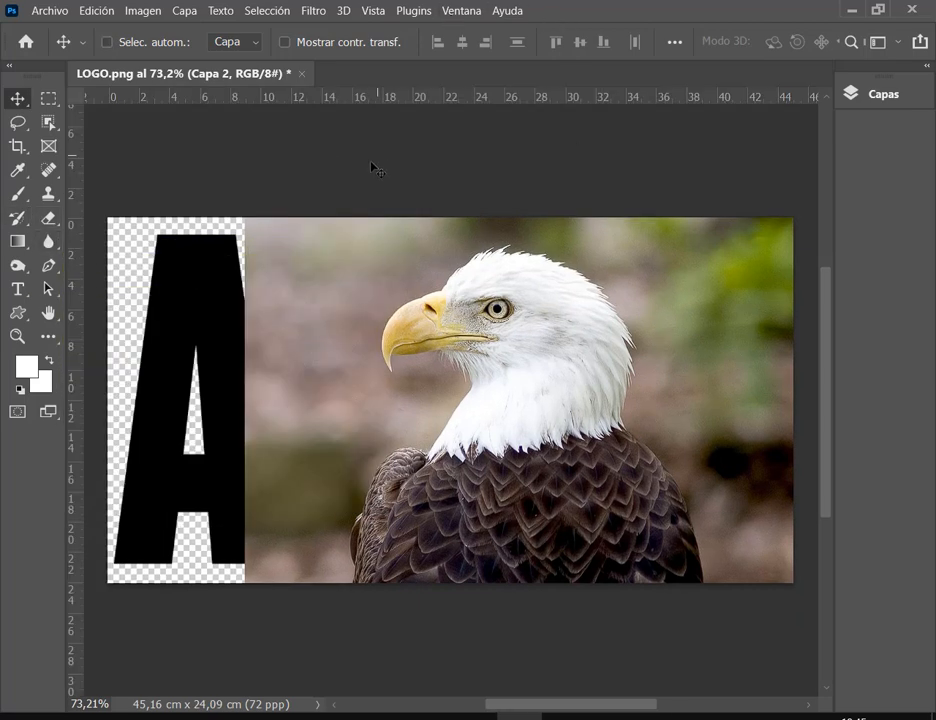
pyautogui.hotkey('ctrl', 'r')
pyautogui.hotkey('ctrl', 't')
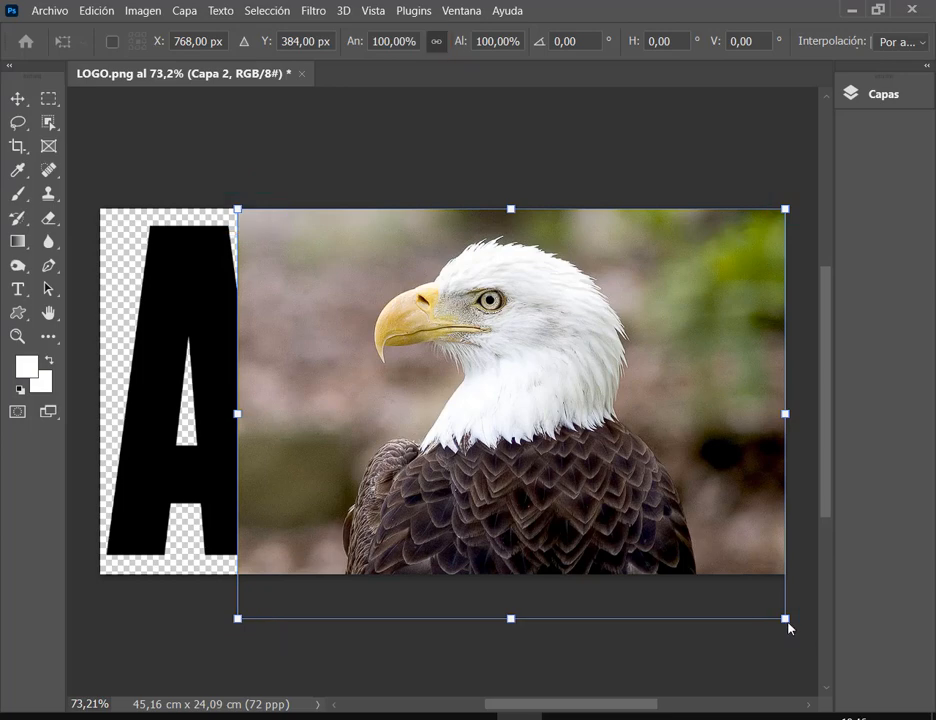
pyautogui.moveTo(788, 627); pyautogui.dragTo(518, 439)
pyautogui.moveTo(397, 300); pyautogui.dragTo(646, 300)
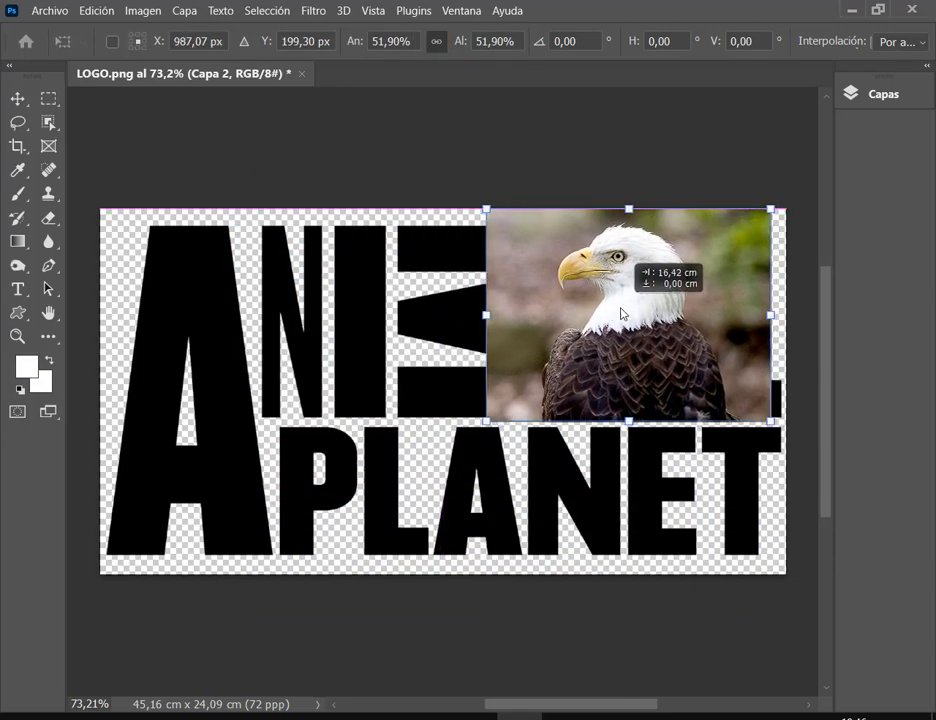
pyautogui.press('Return')
# Step: Align the eagle layer to the logo's upper-right corner and create a clipping mask from Capa 2 onto Capa 1
pyautogui.click(926, 66)
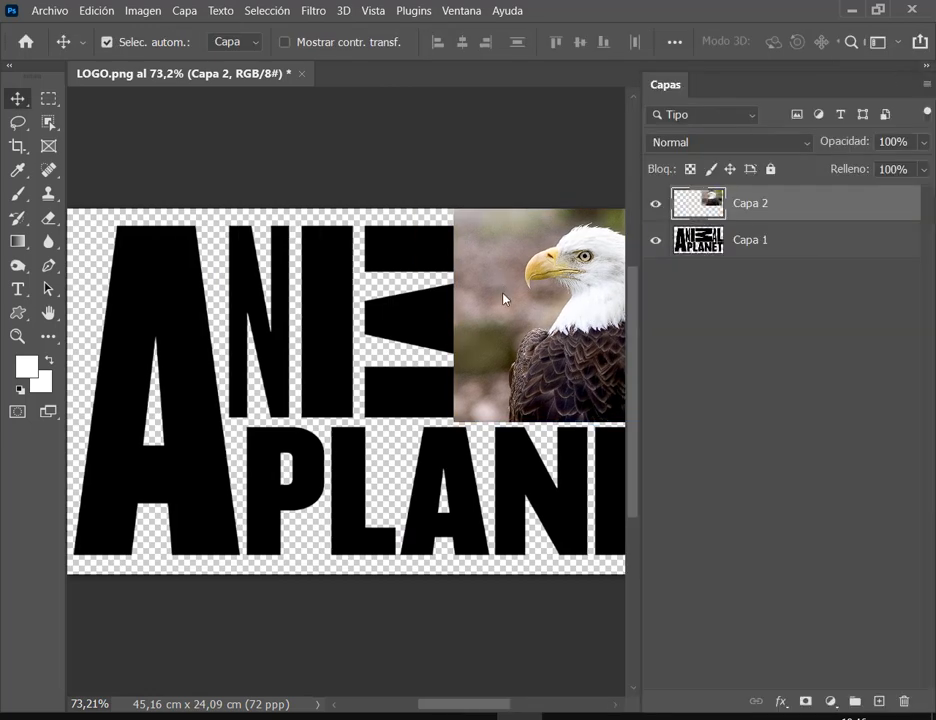
pyautogui.moveTo(326, 395); pyautogui.dragTo(115, 401)
pyautogui.moveTo(326, 363); pyautogui.dragTo(346, 368)
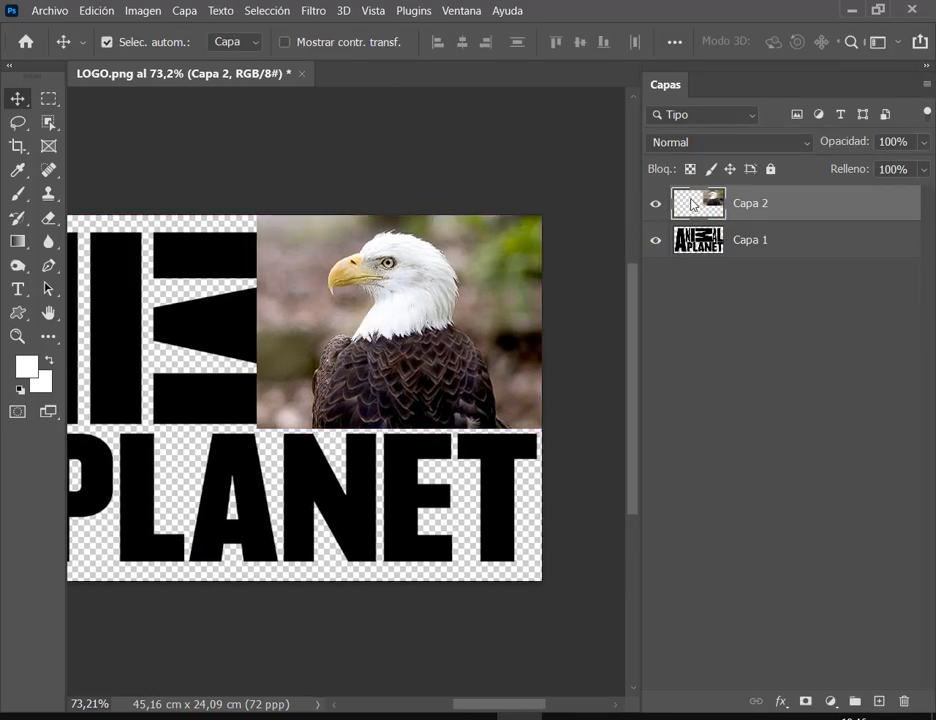
pyautogui.rightClick(760, 206)
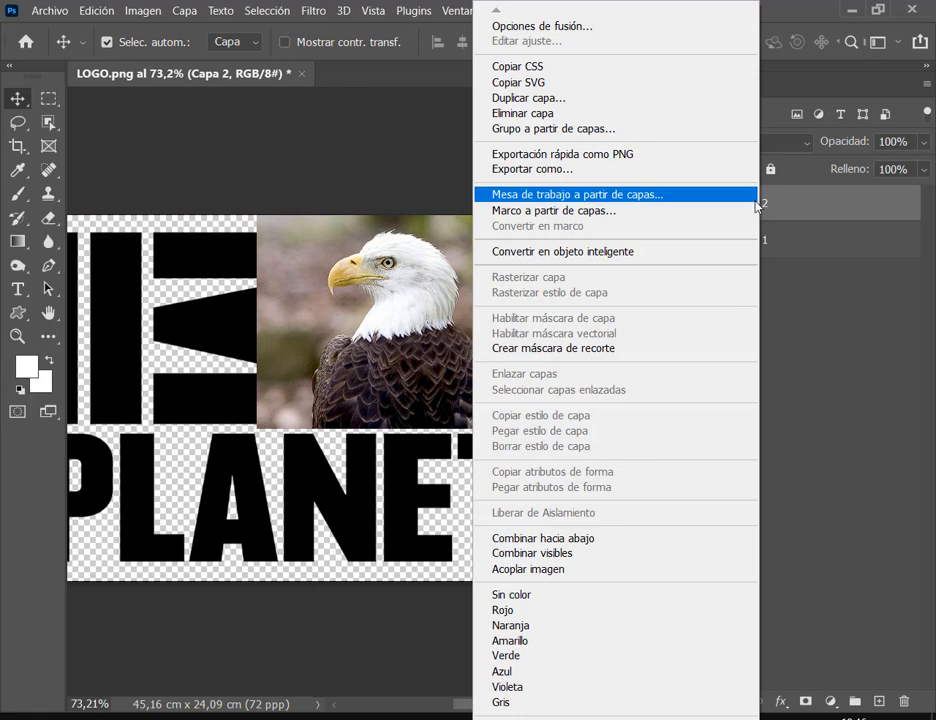
pyautogui.click(633, 349)
# Step: Move the clipped eagle photo on Capa 2 so that it fills the sideways M of ANIMAL
pyautogui.moveTo(361, 330); pyautogui.dragTo(282, 334)
pyautogui.click(739, 205)
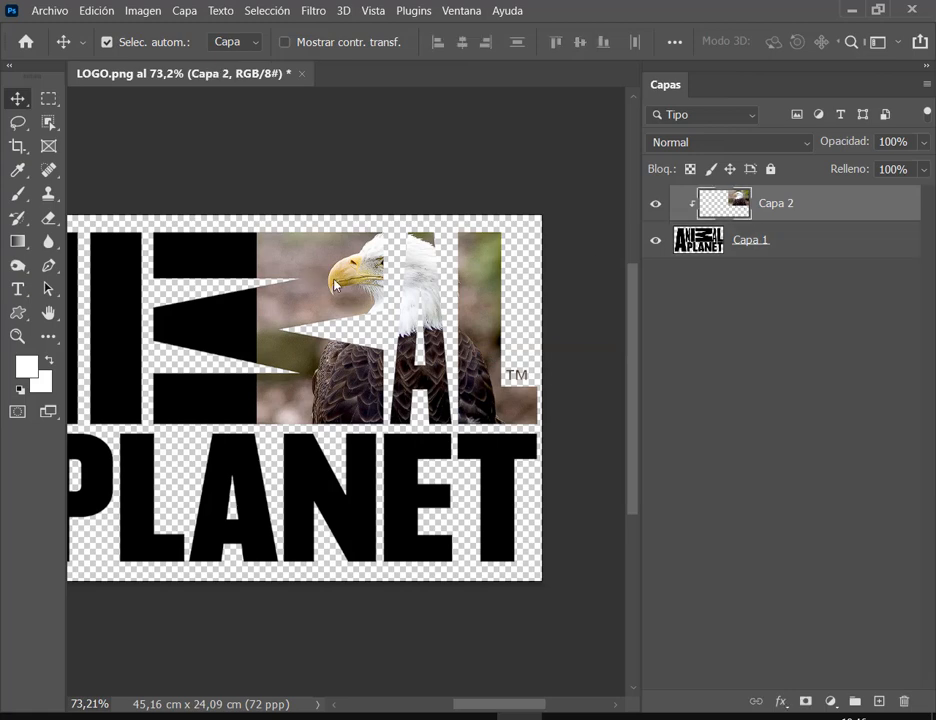
pyautogui.click(107, 42)
pyautogui.moveTo(305, 245); pyautogui.dragTo(190, 240)
pyautogui.moveTo(370, 403); pyautogui.dragTo(424, 403)
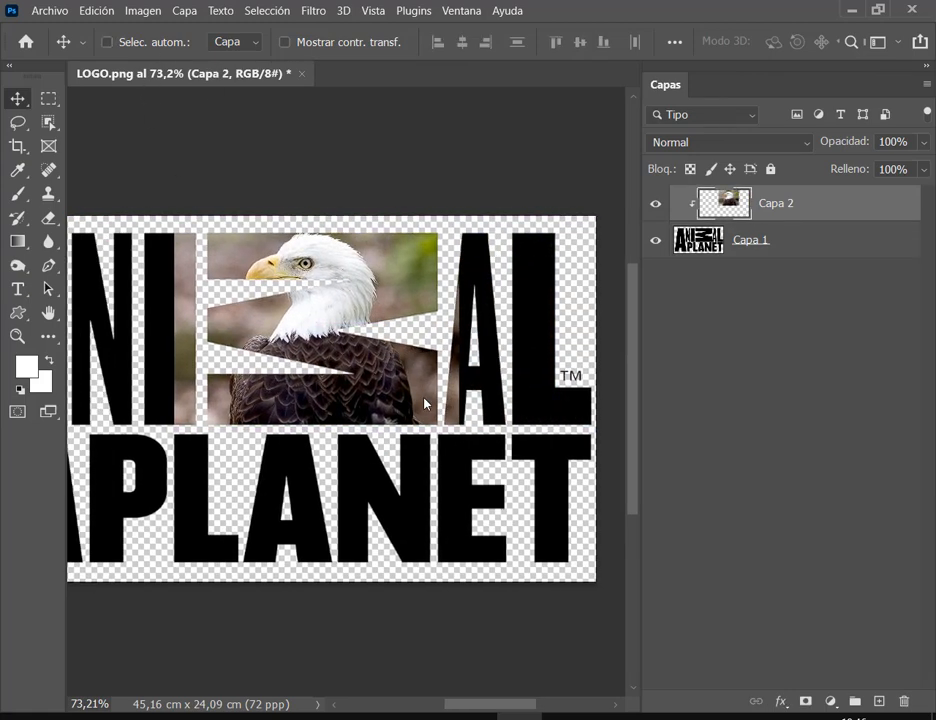
pyautogui.moveTo(346, 308); pyautogui.dragTo(365, 303)
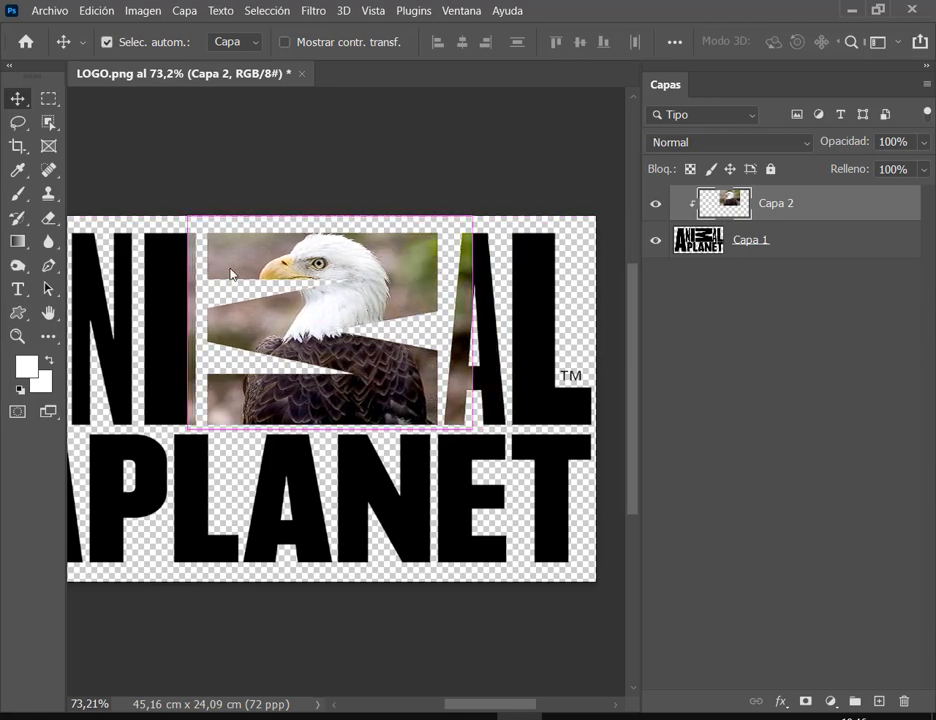
pyautogui.moveTo(176, 222); pyautogui.dragTo(205, 426)
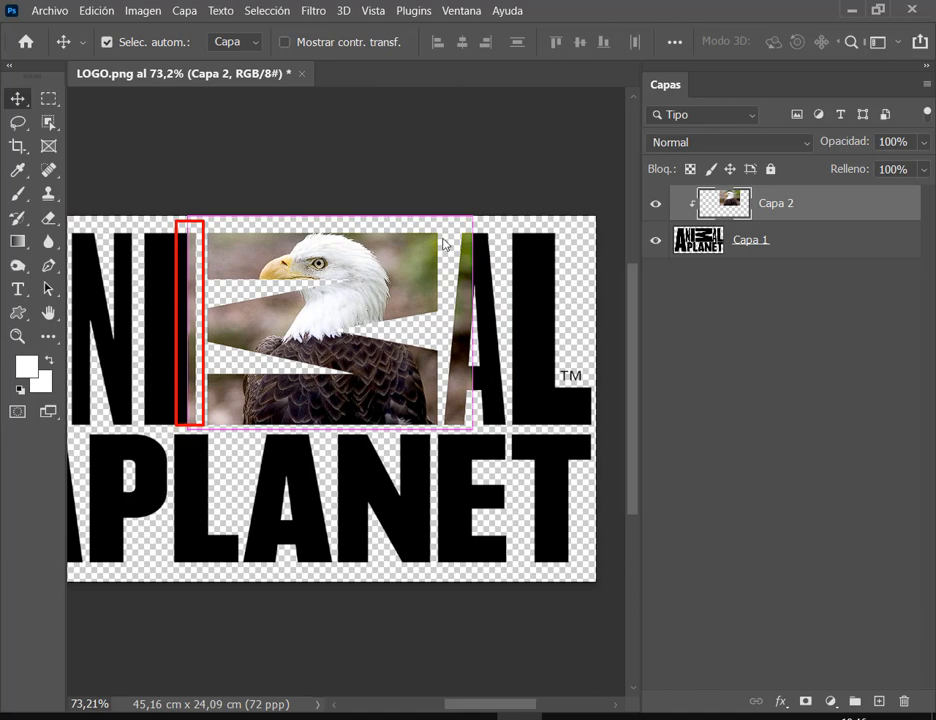
pyautogui.moveTo(436, 223); pyautogui.dragTo(499, 433)
pyautogui.moveTo(539, 219); pyautogui.dragTo(481, 261)
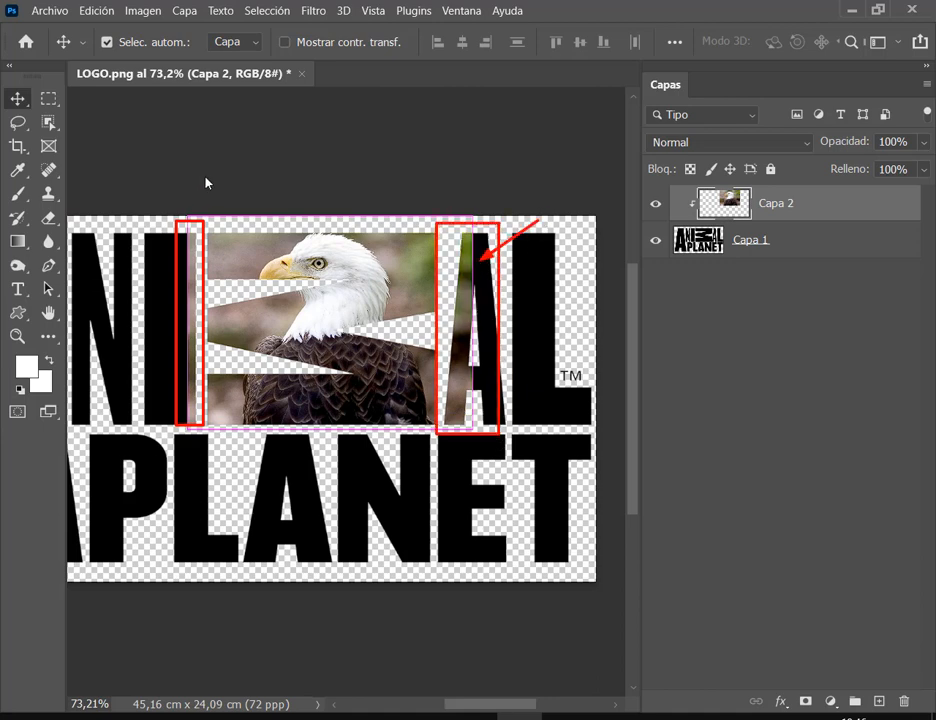
pyautogui.moveTo(206, 176); pyautogui.dragTo(184, 254)
pyautogui.press('Escape')
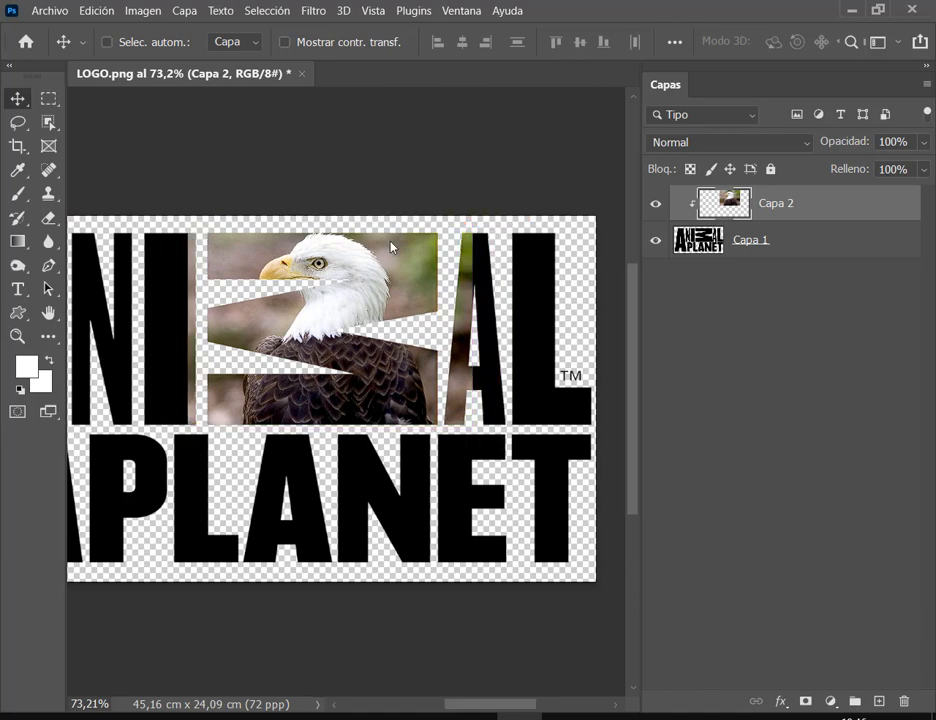
# Step: Open koala.jpg without color management and bring the koala photo into LOGO.png as a layer above Capa 2
pyautogui.click(48, 11)
pyautogui.click(62, 45)
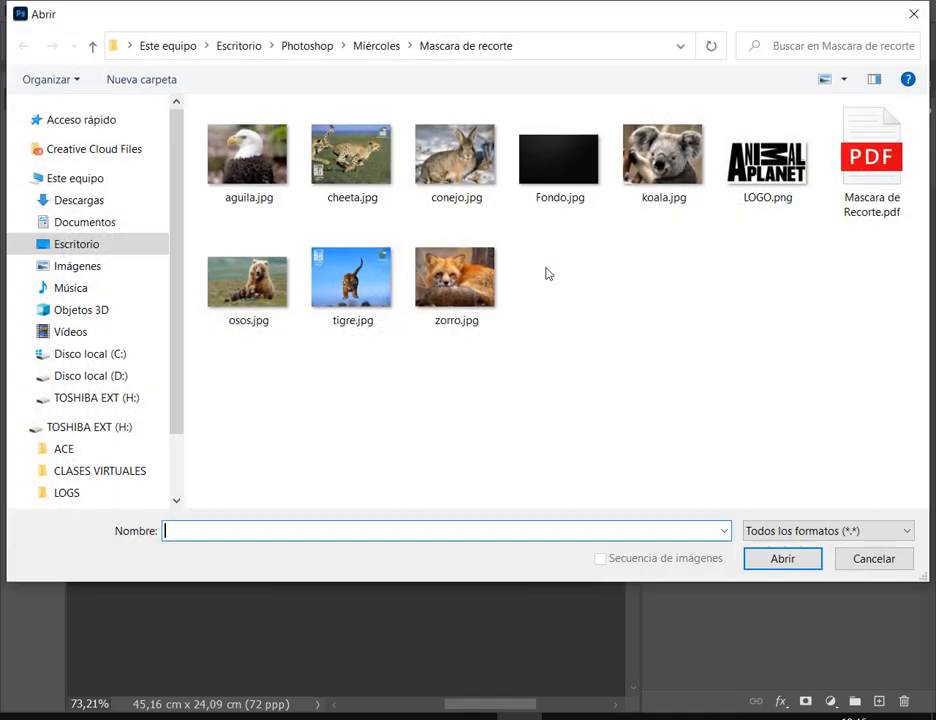
pyautogui.doubleClick(662, 160)
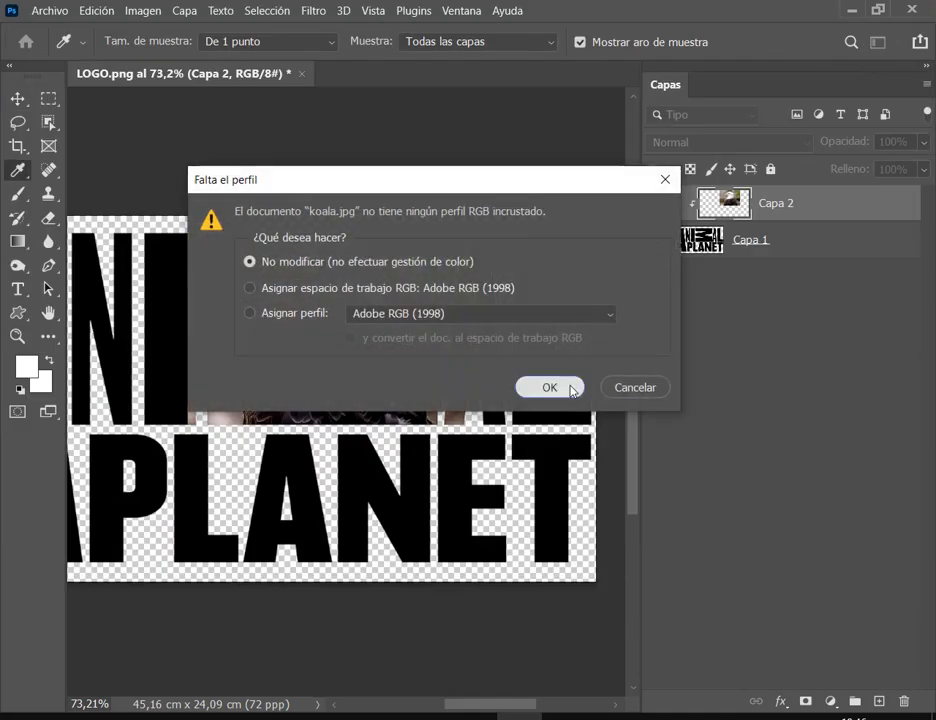
pyautogui.click(568, 388)
pyautogui.moveTo(424, 215); pyautogui.dragTo(249, 471)
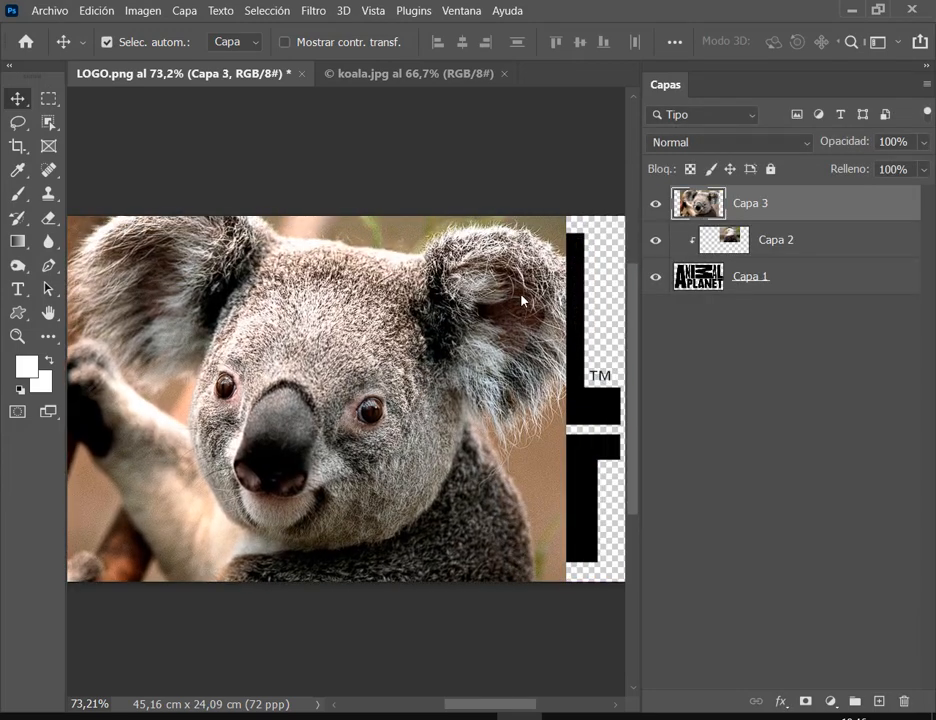
# Step: Scale the koala layer down proportionally and place it over the final letters A and L of ANIMAL
pyautogui.hotkey('ctrl', 't')
pyautogui.moveTo(566, 181); pyautogui.dragTo(478, 438)
pyautogui.press('Return')
pyautogui.click(97, 10)
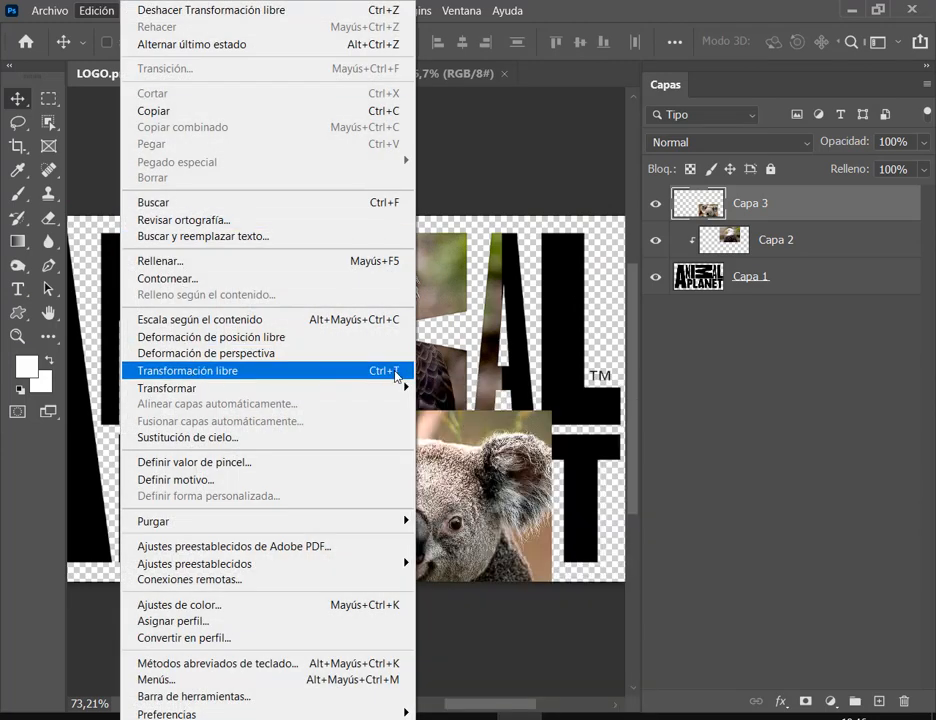
pyautogui.click(396, 371)
pyautogui.moveTo(537, 445); pyautogui.dragTo(586, 307)
pyautogui.moveTo(476, 326); pyautogui.dragTo(400, 370)
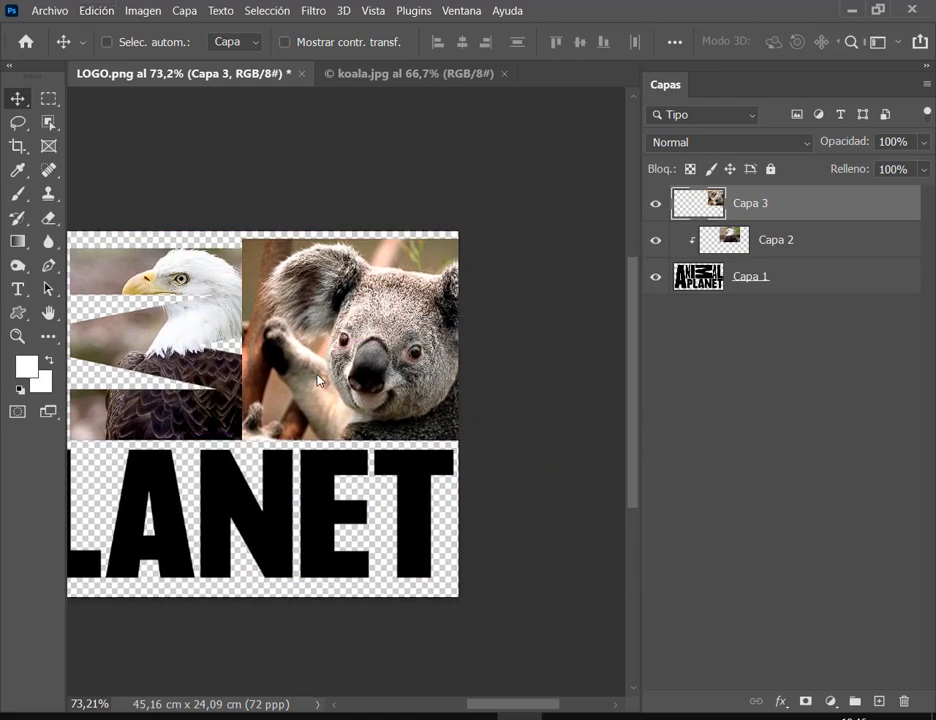
# Step: Create a clipping mask on Capa 3 and move the koala photo so its face spans the A and L of ANIMAL
pyautogui.rightClick(800, 200)
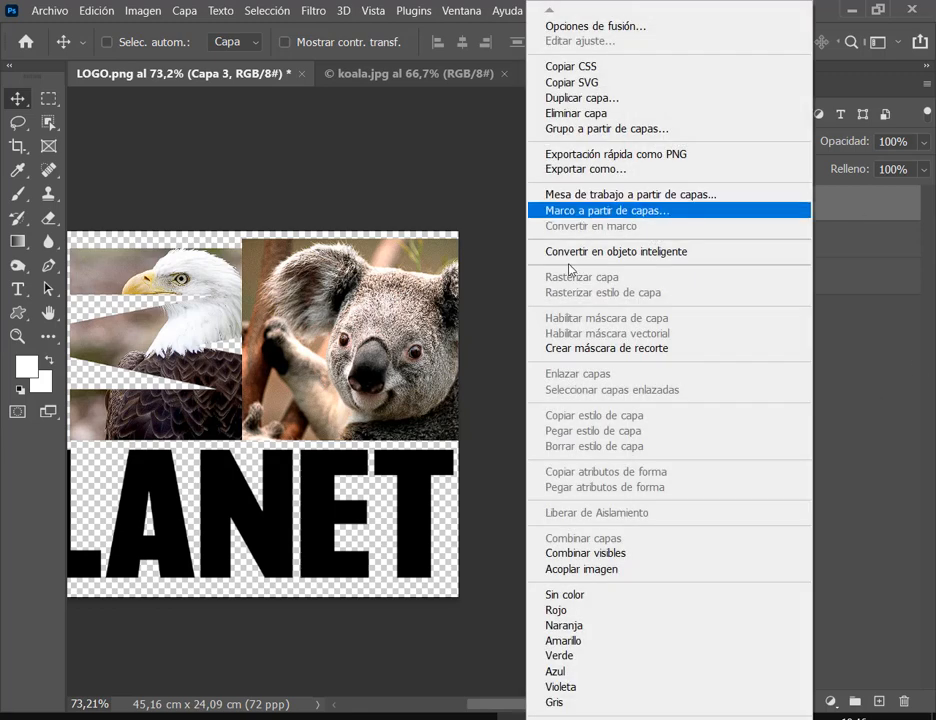
pyautogui.click(572, 350)
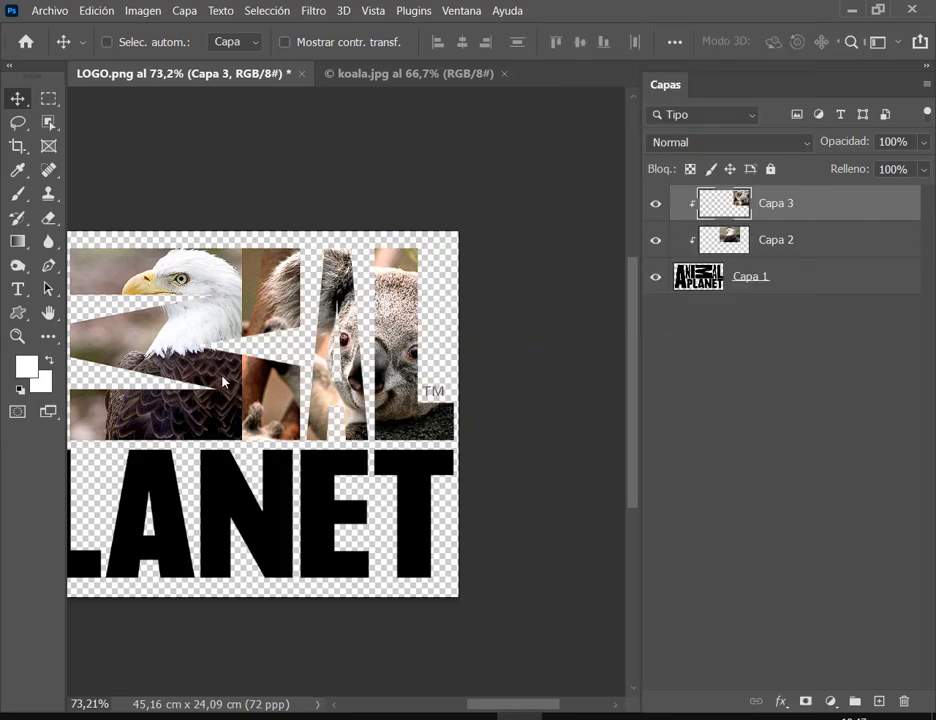
pyautogui.moveTo(316, 362); pyautogui.dragTo(378, 366)
pyautogui.press('ctrl')
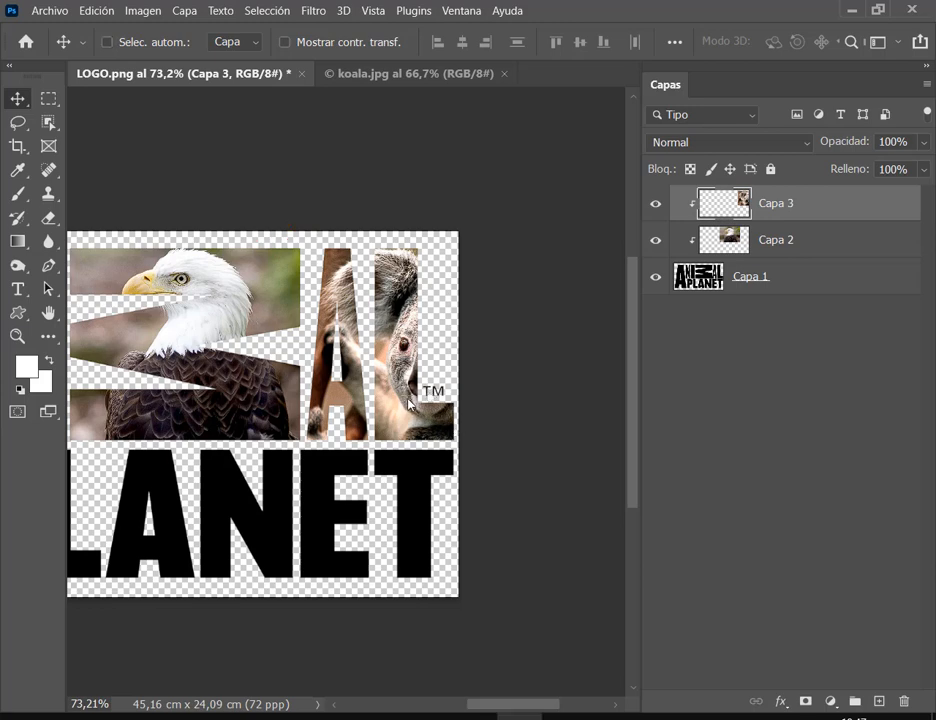
pyautogui.moveTo(409, 403); pyautogui.dragTo(335, 406)
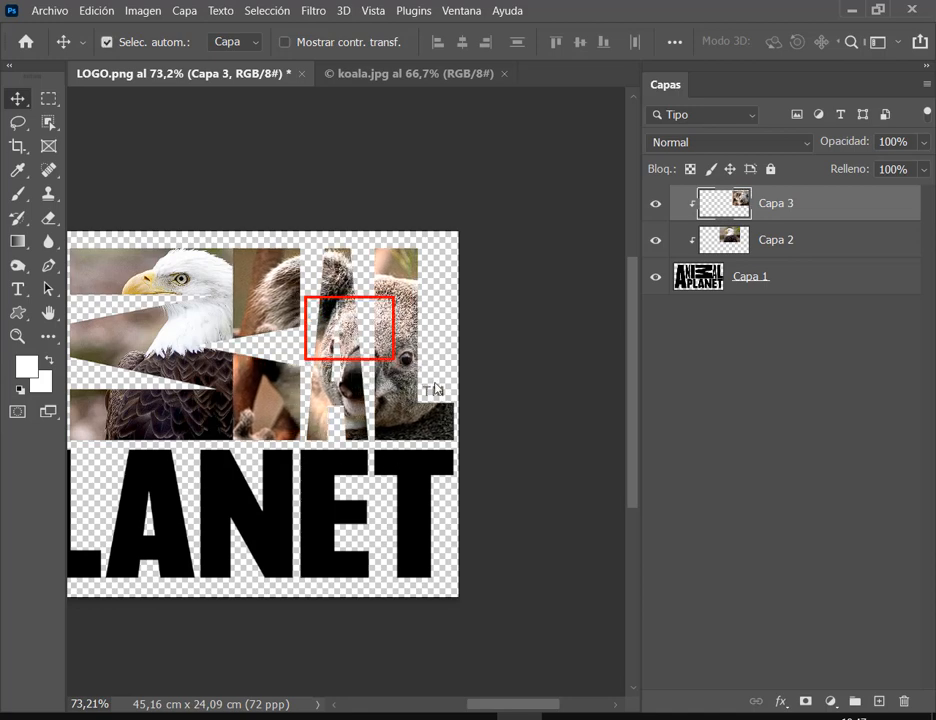
pyautogui.moveTo(434, 383); pyautogui.dragTo(471, 440)
pyautogui.moveTo(416, 420)
pyautogui.mouseDown()
pyautogui.moveTo(398, 407)
pyautogui.moveTo(488, 420)
pyautogui.mouseUp()
pyautogui.moveTo(408, 352); pyautogui.dragTo(324, 350)
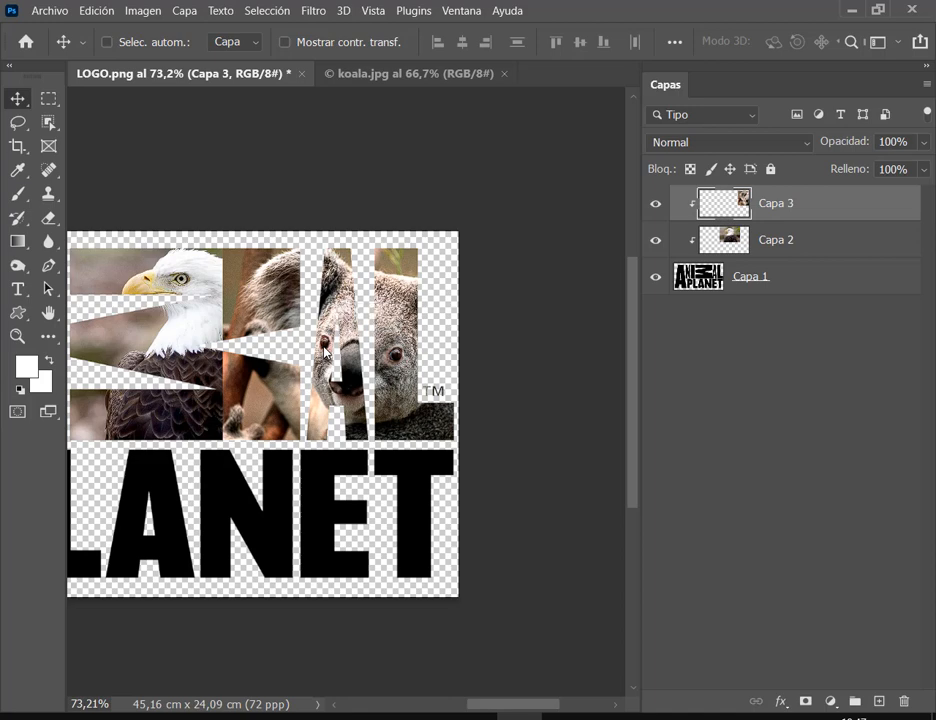
pyautogui.hscroll(-5, 350, 370)
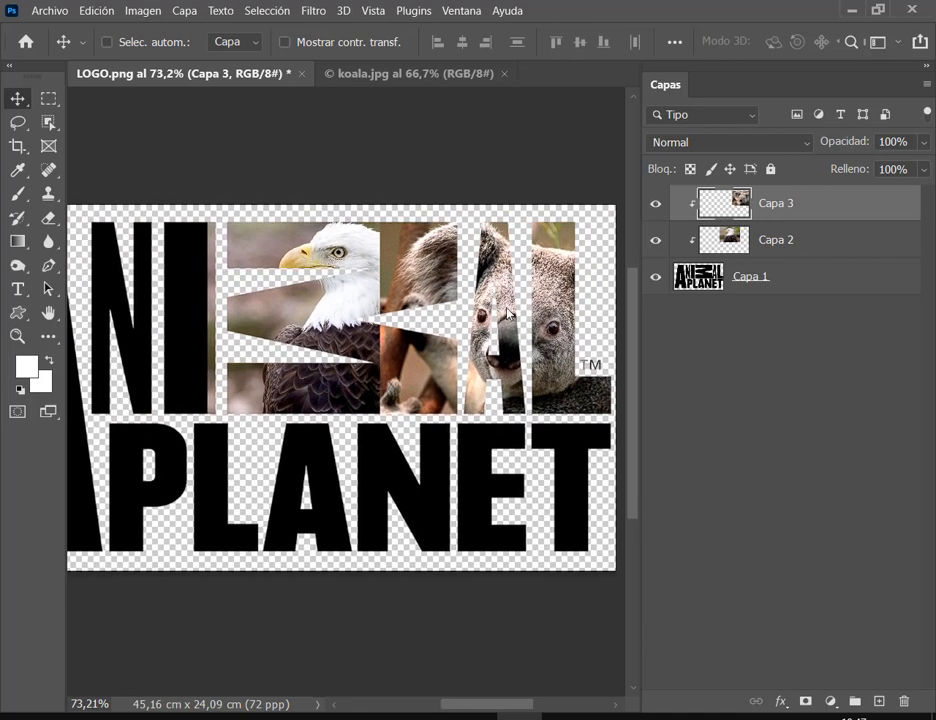
pyautogui.moveTo(516, 309); pyautogui.dragTo(526, 310)
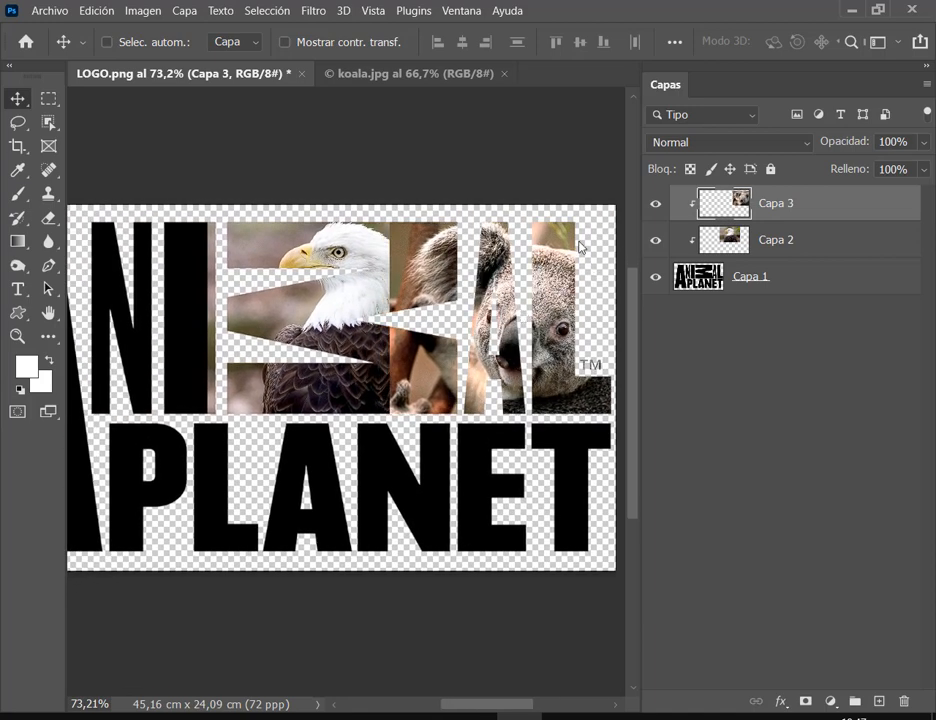
# Step: Select Capa 2, open zorro.jpg without color management and close koala.jpg
pyautogui.click(818, 240)
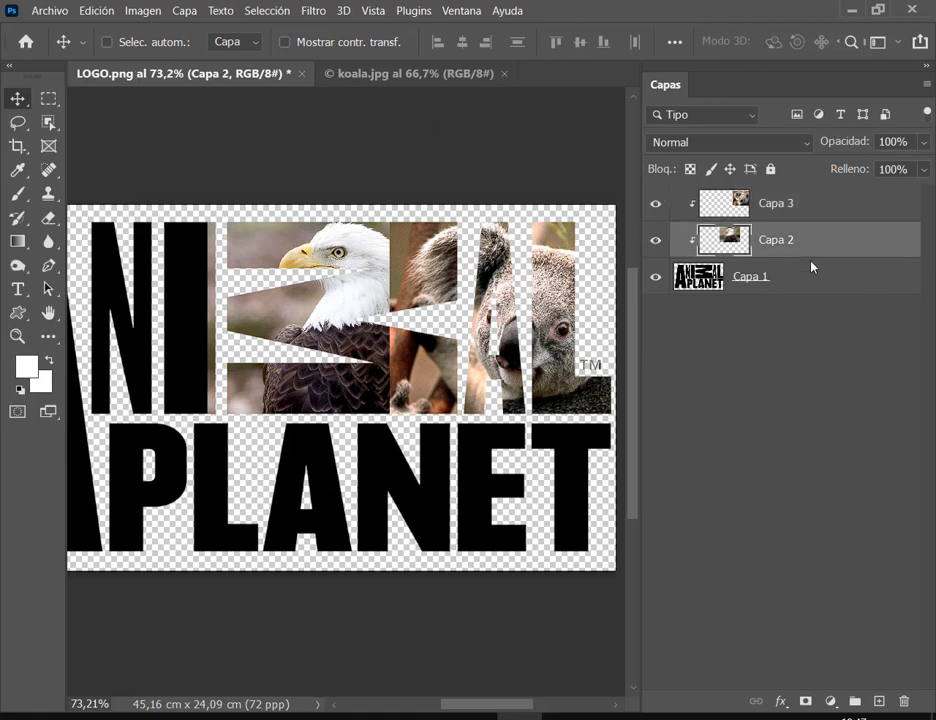
pyautogui.click(50, 11)
pyautogui.click(50, 43)
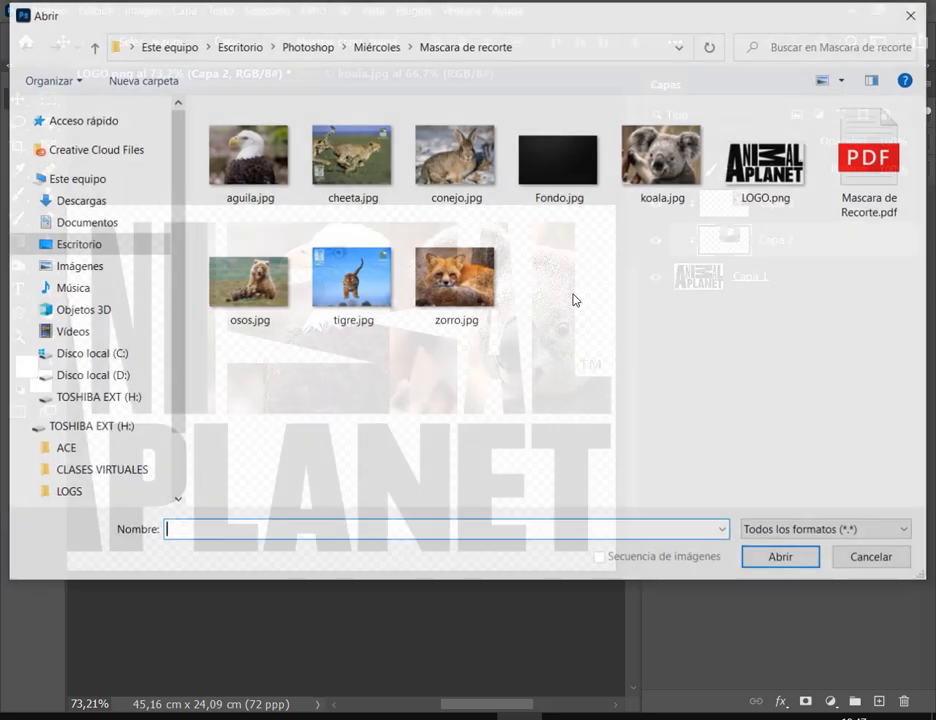
pyautogui.doubleClick(468, 284)
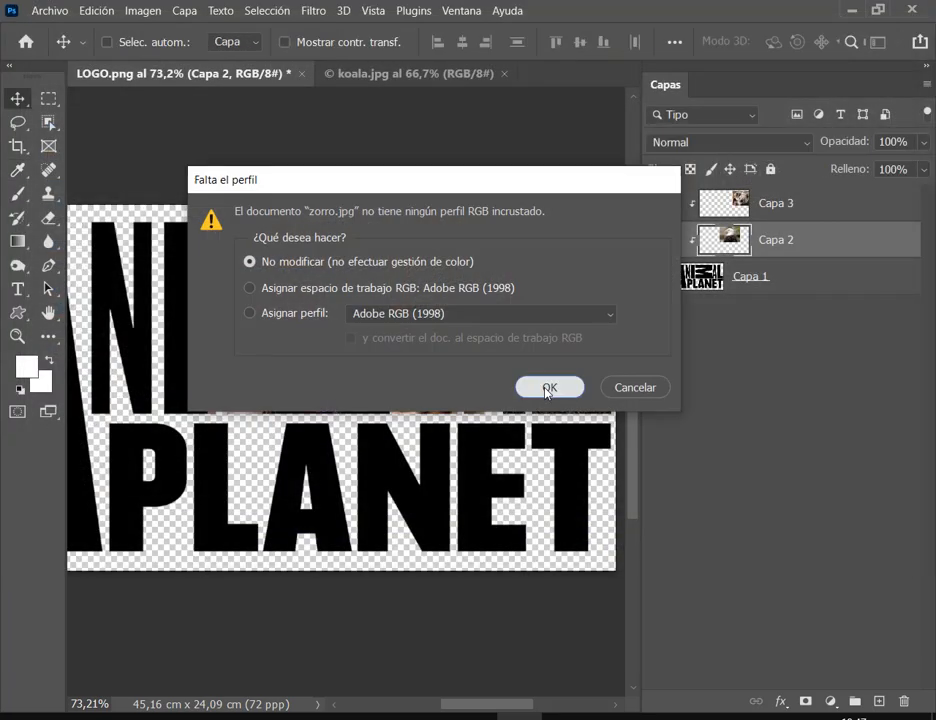
pyautogui.click(548, 389)
pyautogui.moveTo(380, 331); pyautogui.dragTo(333, 194)
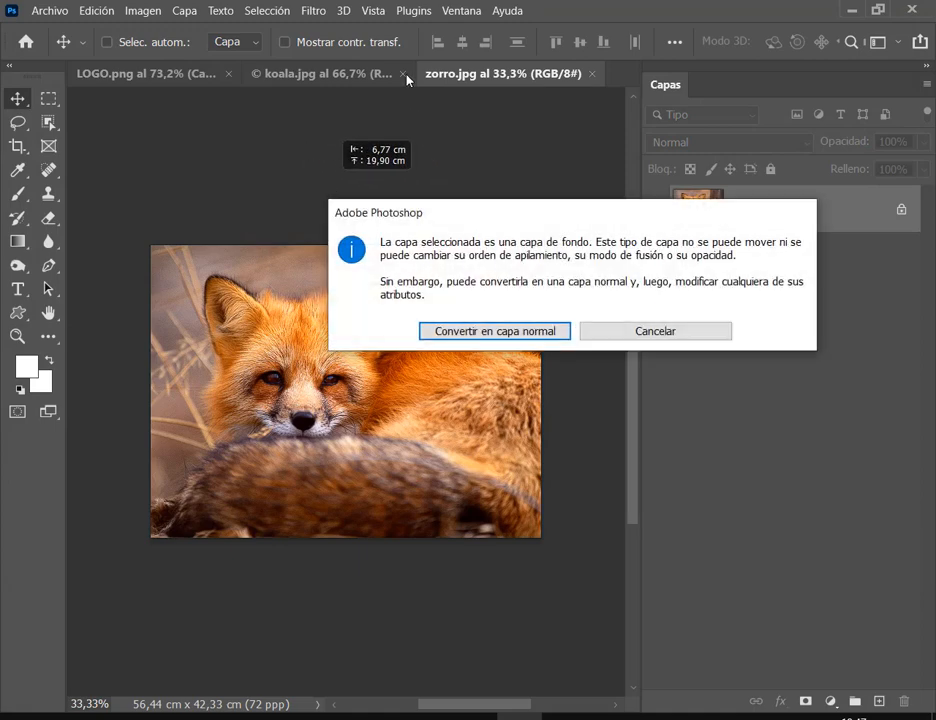
pyautogui.press('Escape')
pyautogui.click(403, 73)
# Step: Try inserting the fox photo into LOGO.png between Capa 2 and Capa 3, and delete the inserted layer
pyautogui.moveTo(399, 190); pyautogui.dragTo(352, 308)
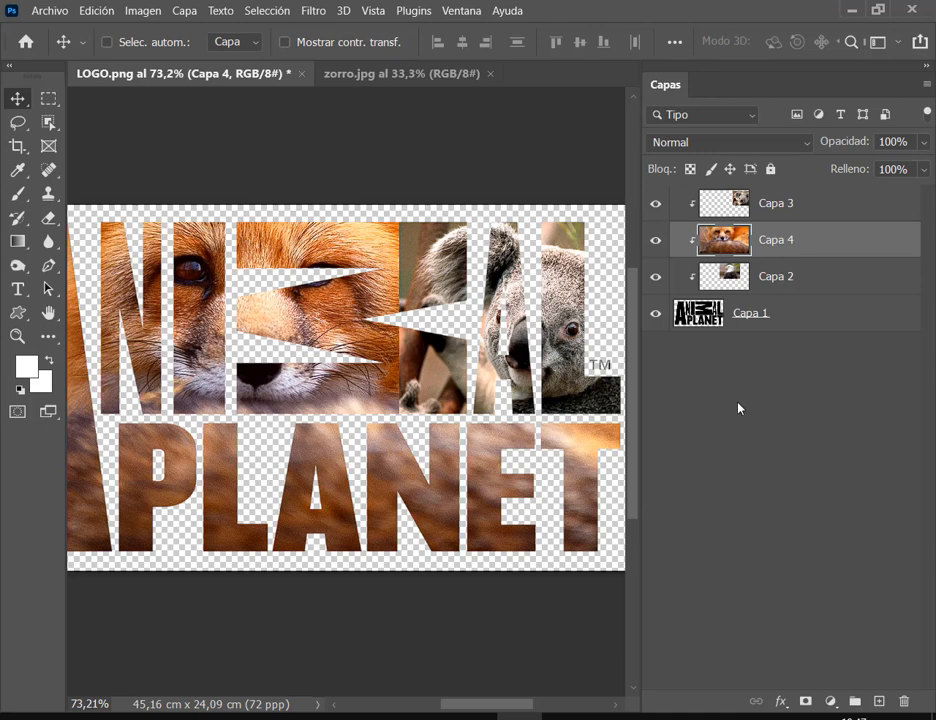
pyautogui.press('ctrl')
pyautogui.moveTo(692, 224)
pyautogui.mouseDown()
pyautogui.moveTo(773, 235)
pyautogui.moveTo(809, 257)
pyautogui.mouseUp()
pyautogui.press('Delete')
pyautogui.press('ctrl')
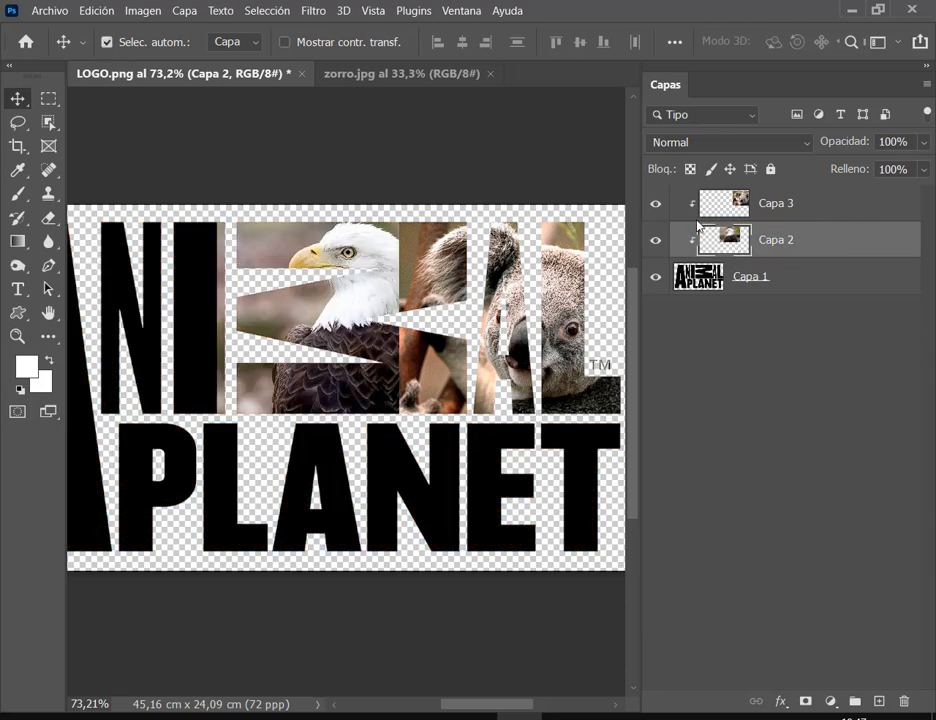
# Step: Make the topmost clipped layer, Capa 3, the active layer in LOGO.png
pyautogui.moveTo(695, 221); pyautogui.dragTo(773, 265)
pyautogui.moveTo(609, 198); pyautogui.dragTo(697, 228)
pyautogui.click(730, 212)
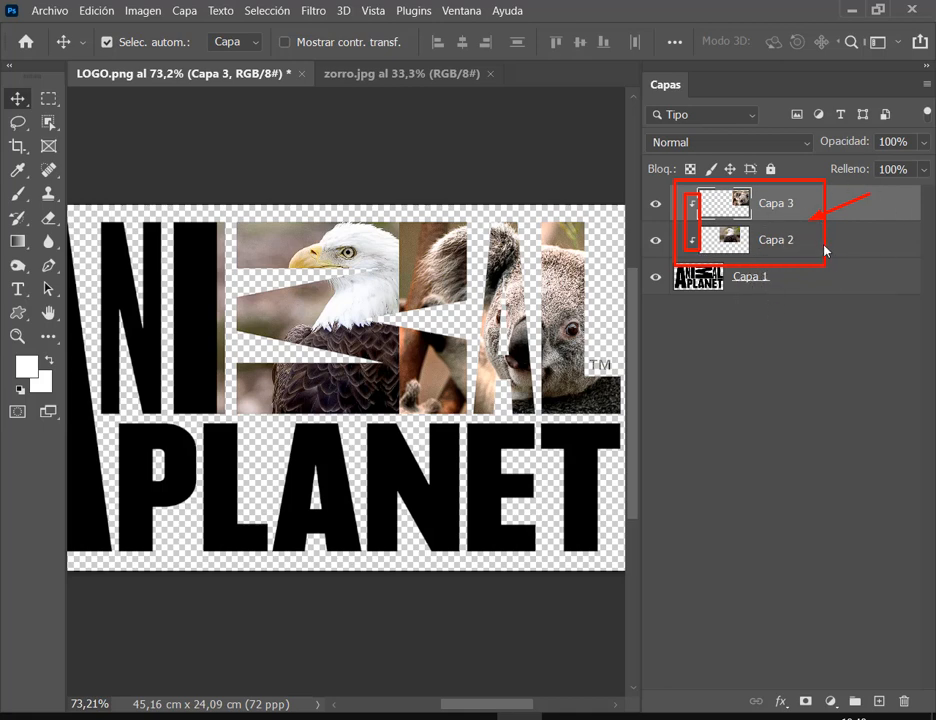
pyautogui.click(731, 252)
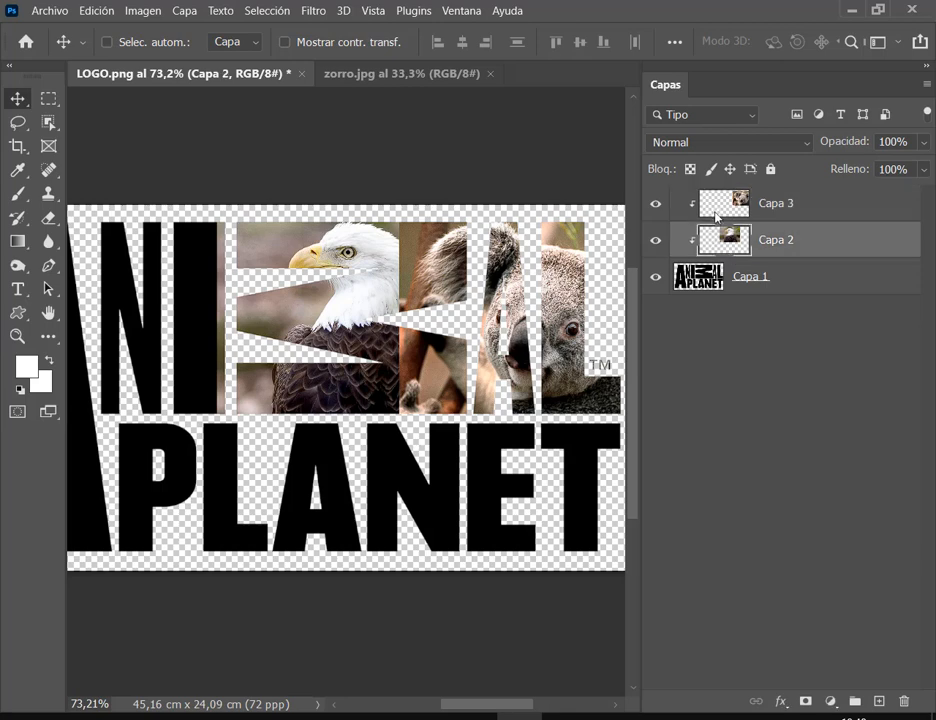
pyautogui.click(723, 217)
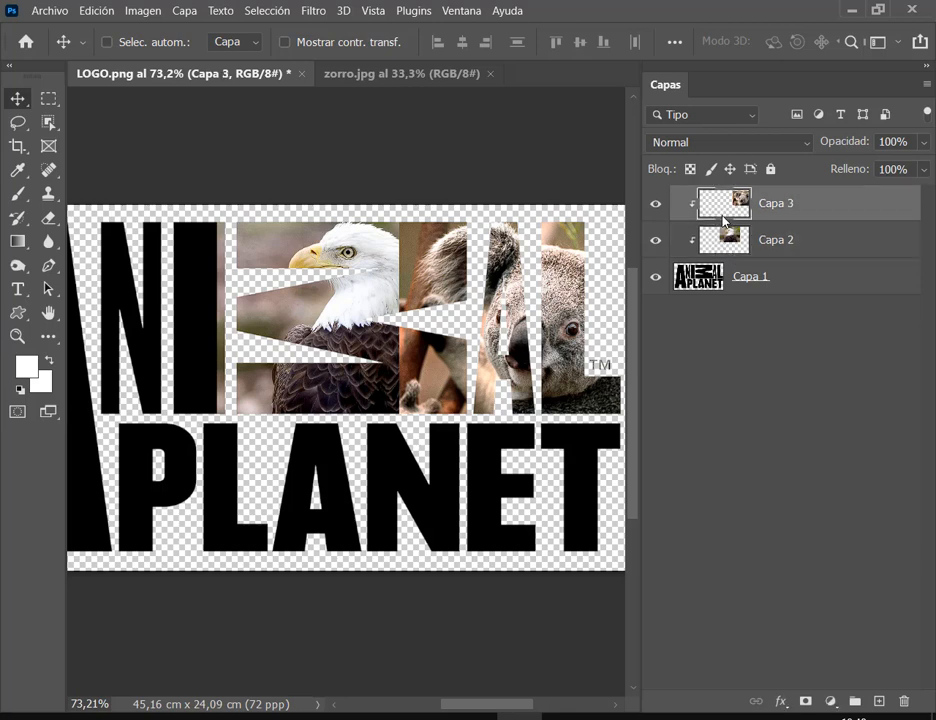
# Step: Try bringing the fox photo from zorro.jpg in above Capa 3, and undo the insertion
pyautogui.click(398, 74)
pyautogui.moveTo(358, 247); pyautogui.dragTo(382, 224)
pyautogui.moveTo(399, 268); pyautogui.dragTo(373, 350)
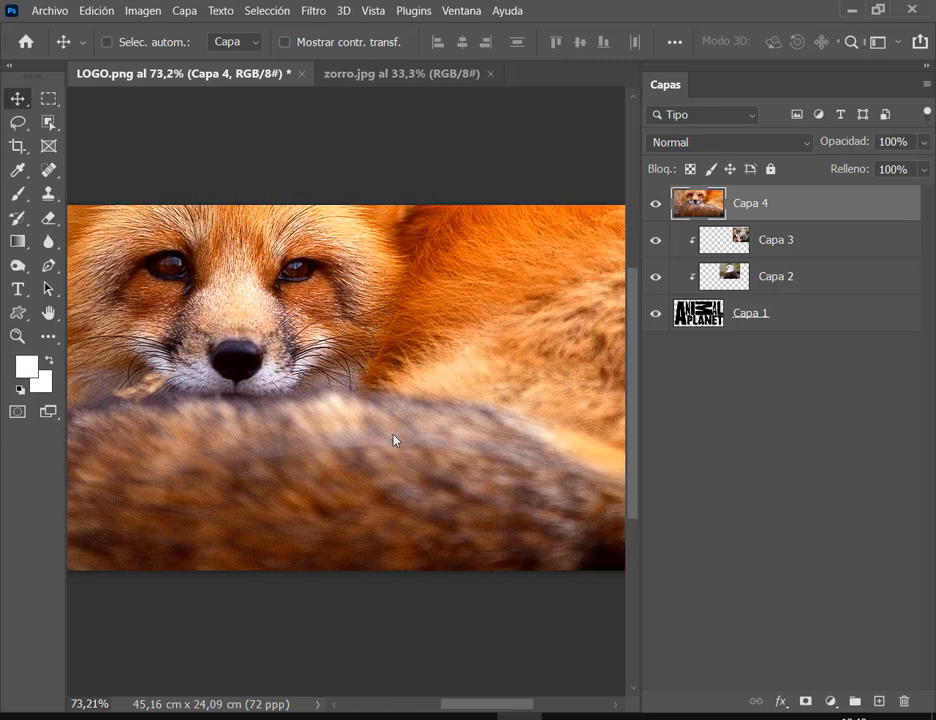
pyautogui.hotkey('ctrl', 'z')
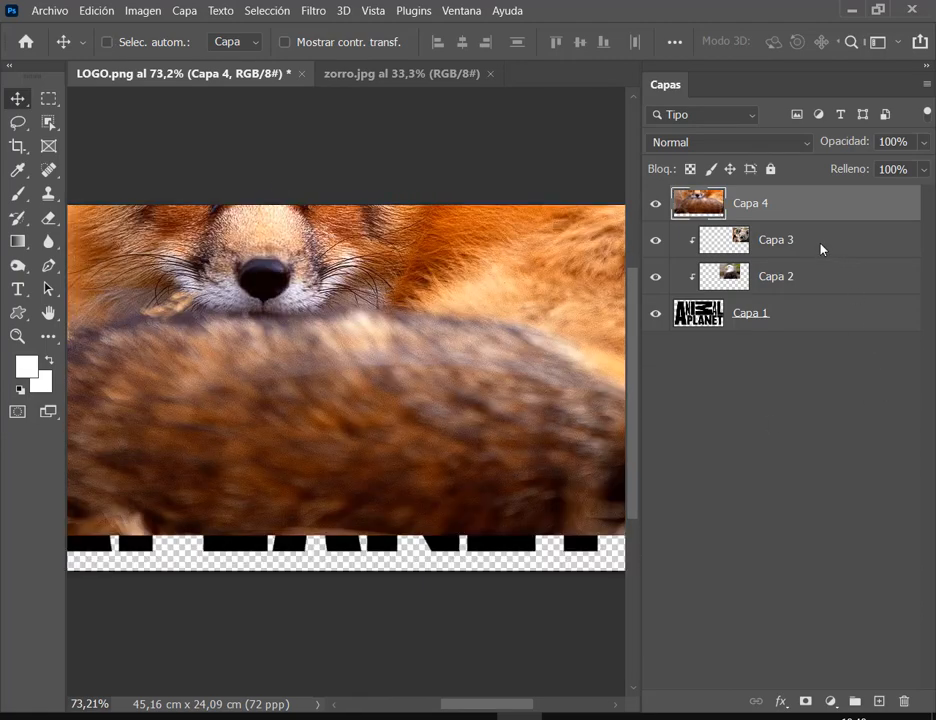
pyautogui.hotkey('ctrl', 'z')
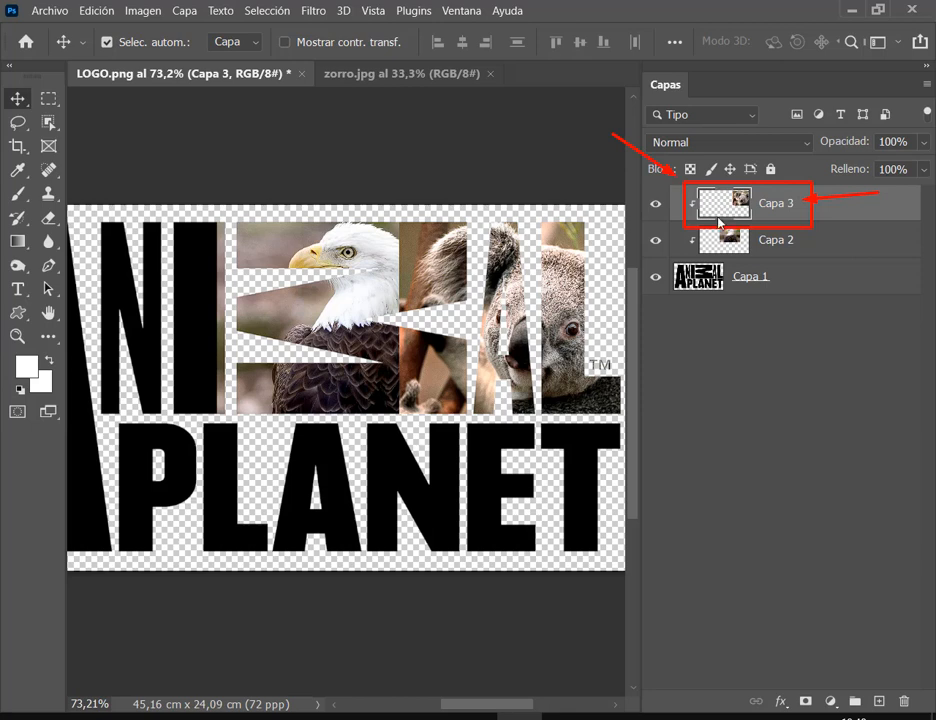
# Step: Bring the fox photo from zorro.jpg into LOGO.png above Capa 3 and clip it to the logo with a clipping mask
pyautogui.click(400, 73)
pyautogui.moveTo(414, 322); pyautogui.dragTo(742, 225)
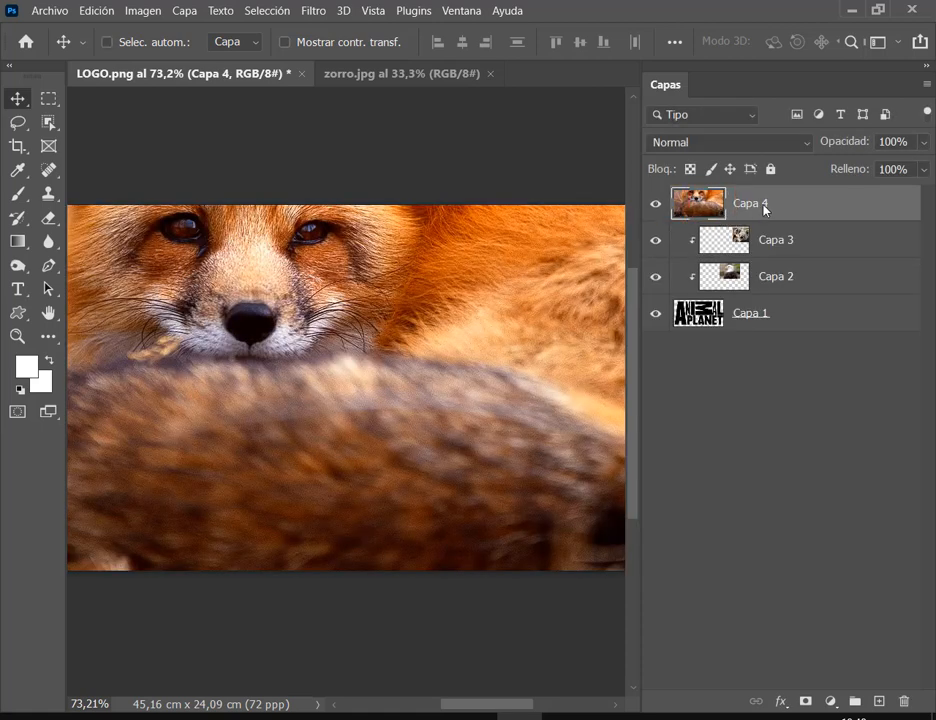
pyautogui.rightClick(755, 206)
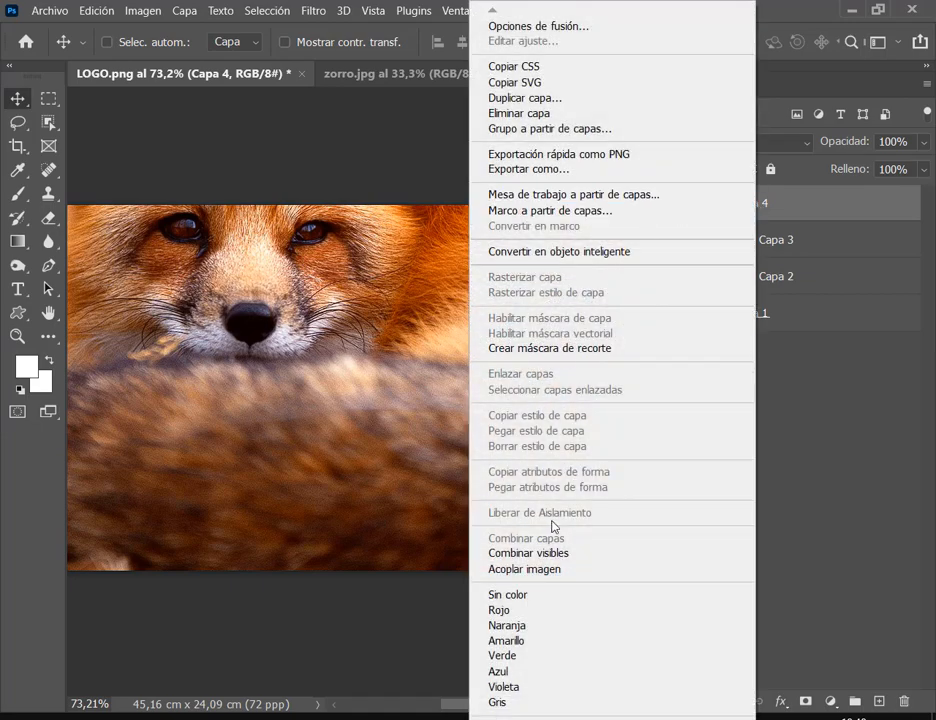
pyautogui.click(590, 349)
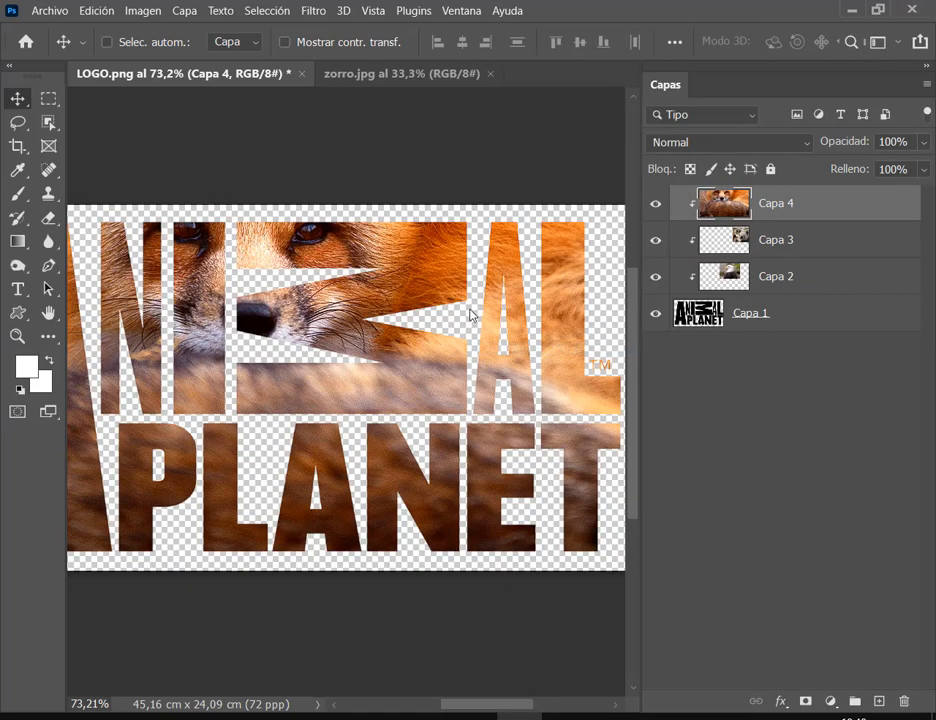
# Step: Scale the fox layer proportionally to about 28.94% and place it over the letters NET of PLANET
pyautogui.hotkey('ctrl', 't')
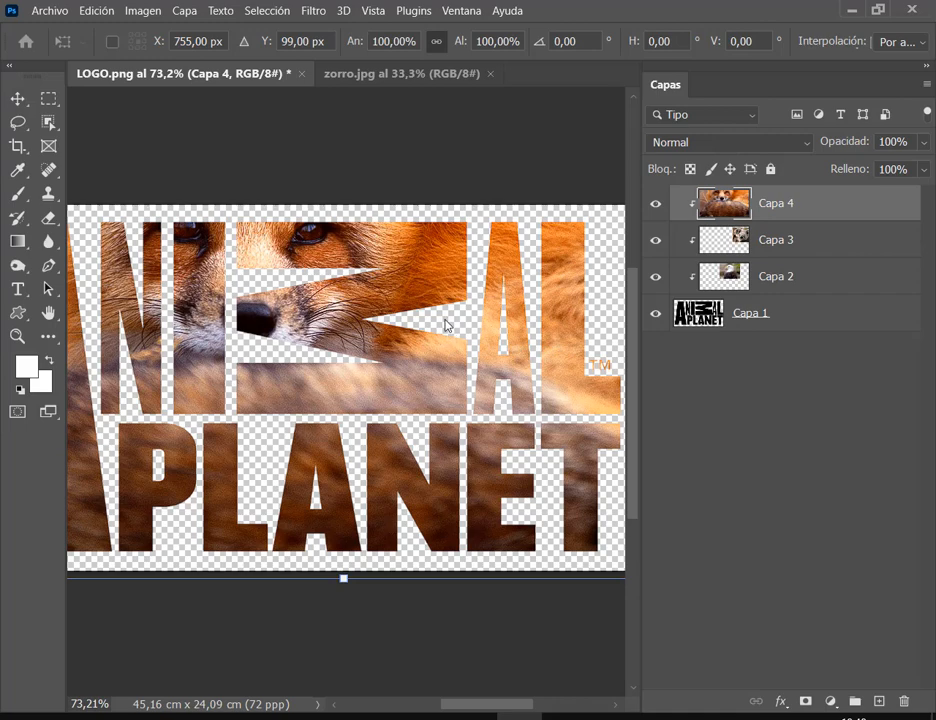
pyautogui.click(926, 66)
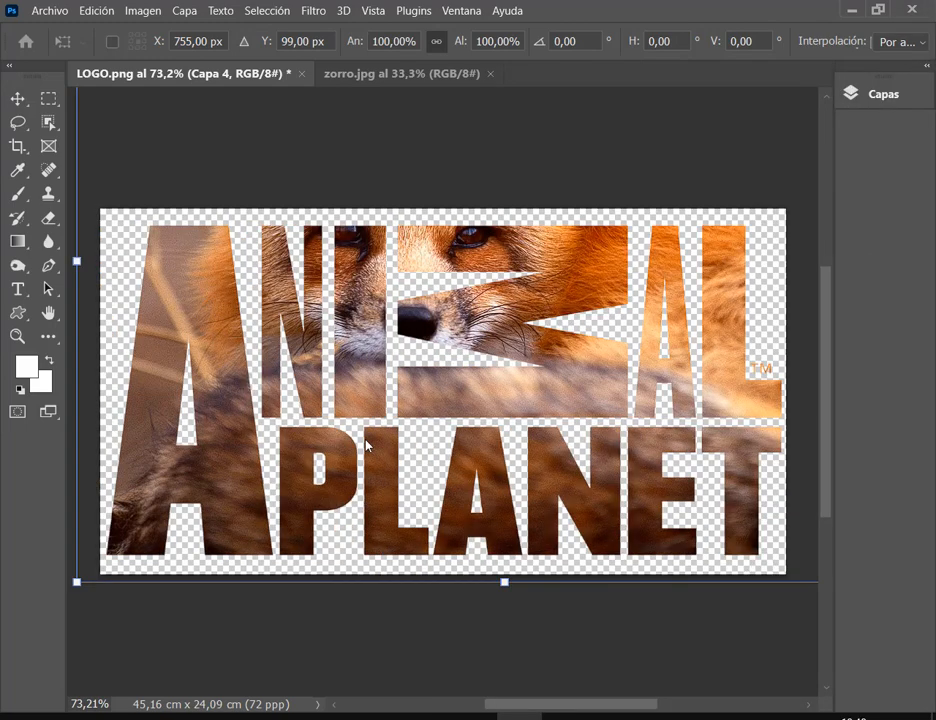
pyautogui.scroll(-2, 366, 445)
pyautogui.moveTo(119, 561); pyautogui.dragTo(537, 250)
pyautogui.moveTo(651, 216); pyautogui.dragTo(436, 540)
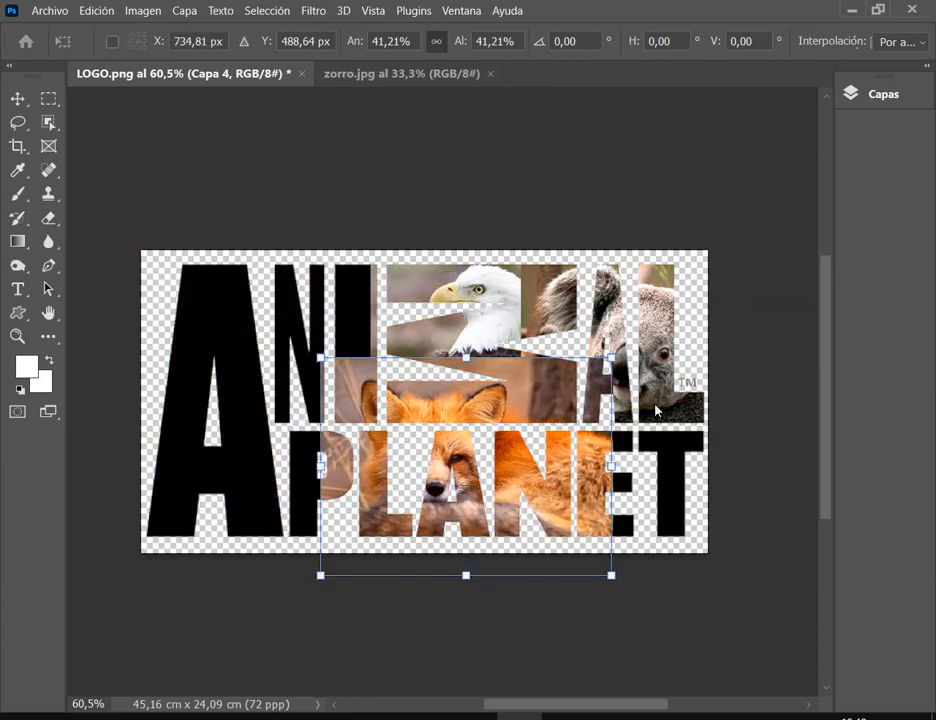
pyautogui.moveTo(617, 365); pyautogui.dragTo(524, 422)
pyautogui.moveTo(480, 455); pyautogui.dragTo(605, 497)
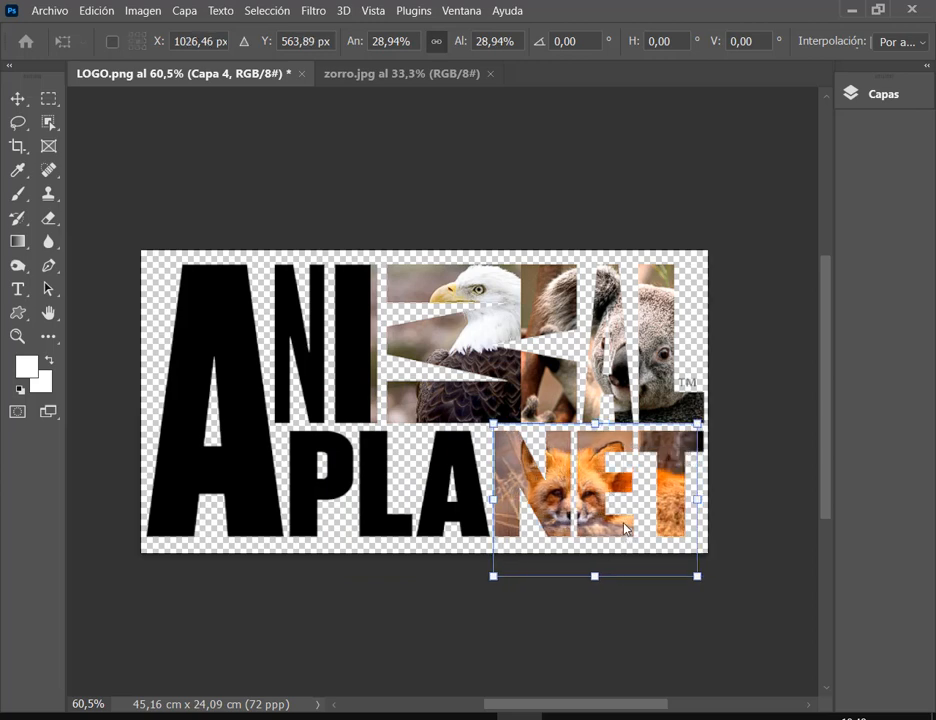
pyautogui.press('Return')
pyautogui.scroll(1, 415, 388)
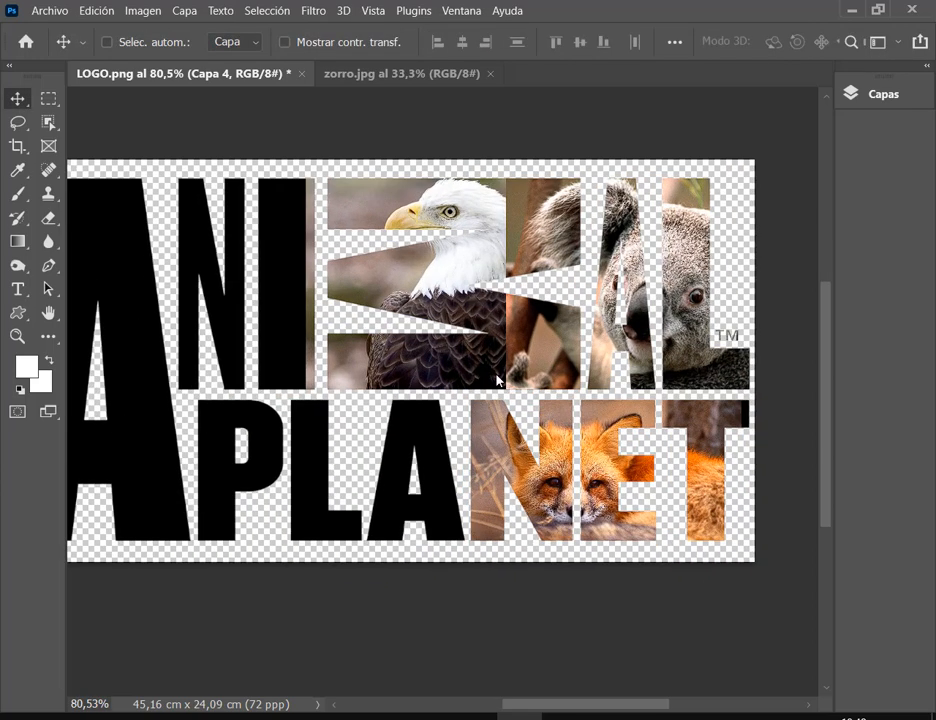
# Step: Move the fox layer up slightly so it covers NET and overlaps the lower edge of the letters above
pyautogui.moveTo(466, 390); pyautogui.dragTo(757, 557)
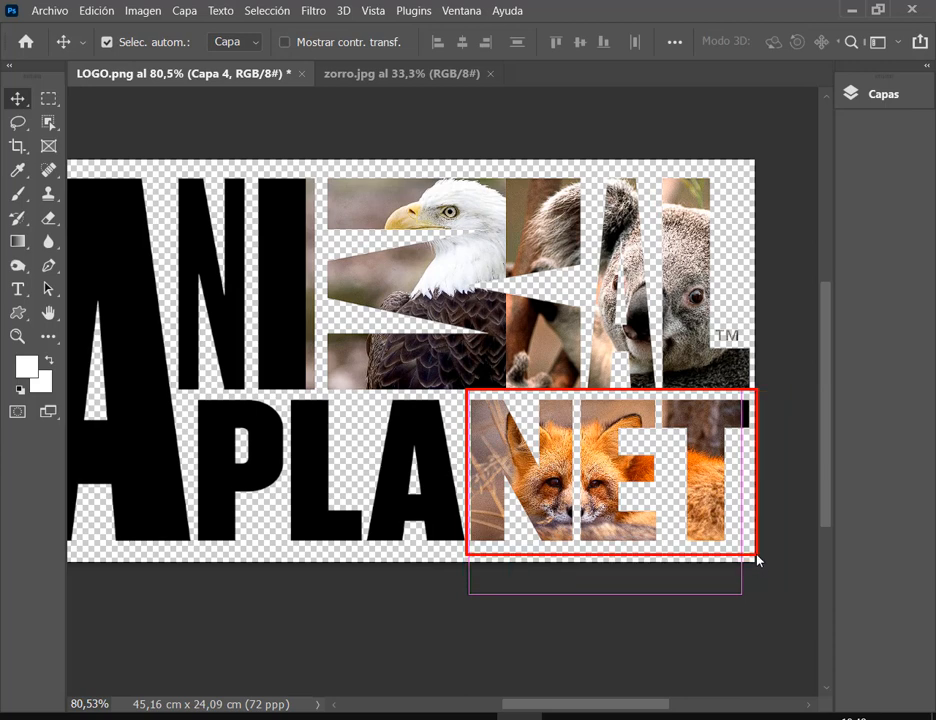
pyautogui.moveTo(664, 420); pyautogui.dragTo(662, 405)
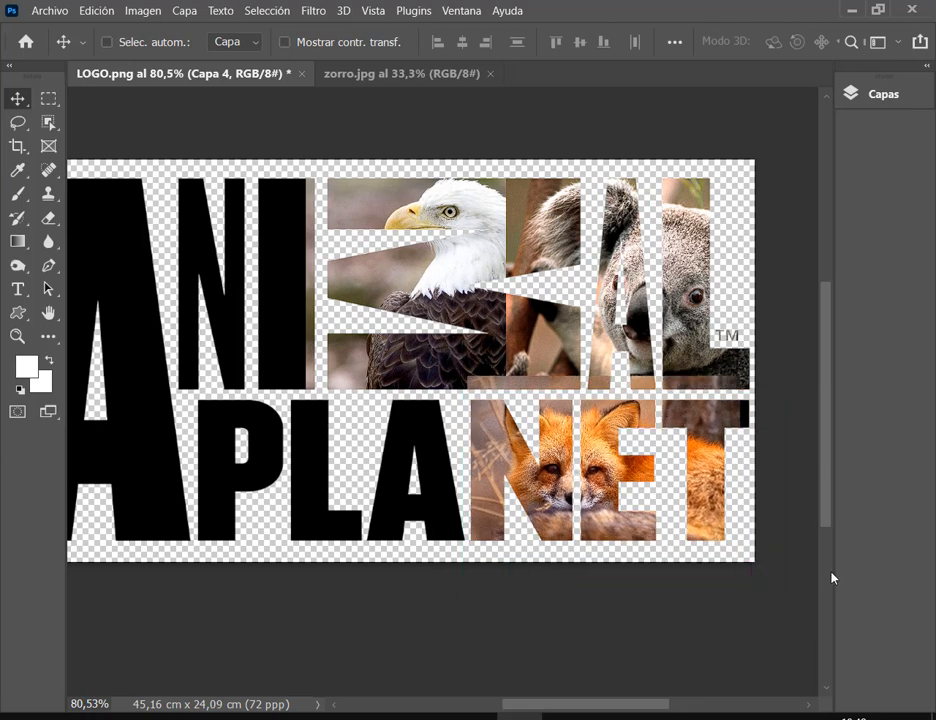
pyautogui.press('ctrl')
pyautogui.moveTo(459, 375); pyautogui.dragTo(757, 398)
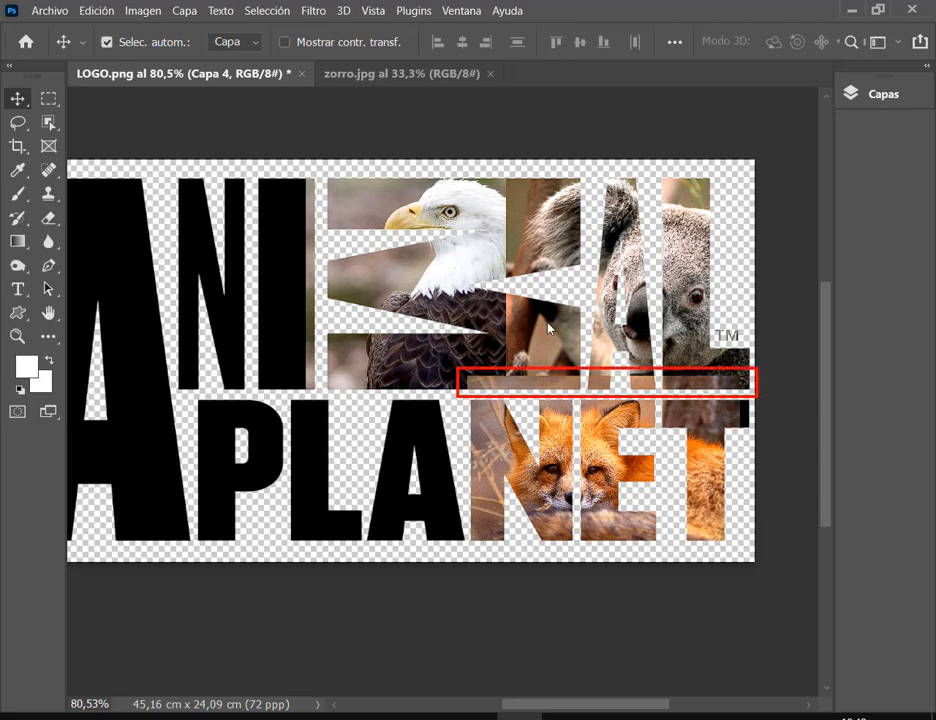
pyautogui.moveTo(468, 277); pyautogui.dragTo(478, 343)
pyautogui.moveTo(723, 266); pyautogui.dragTo(677, 338)
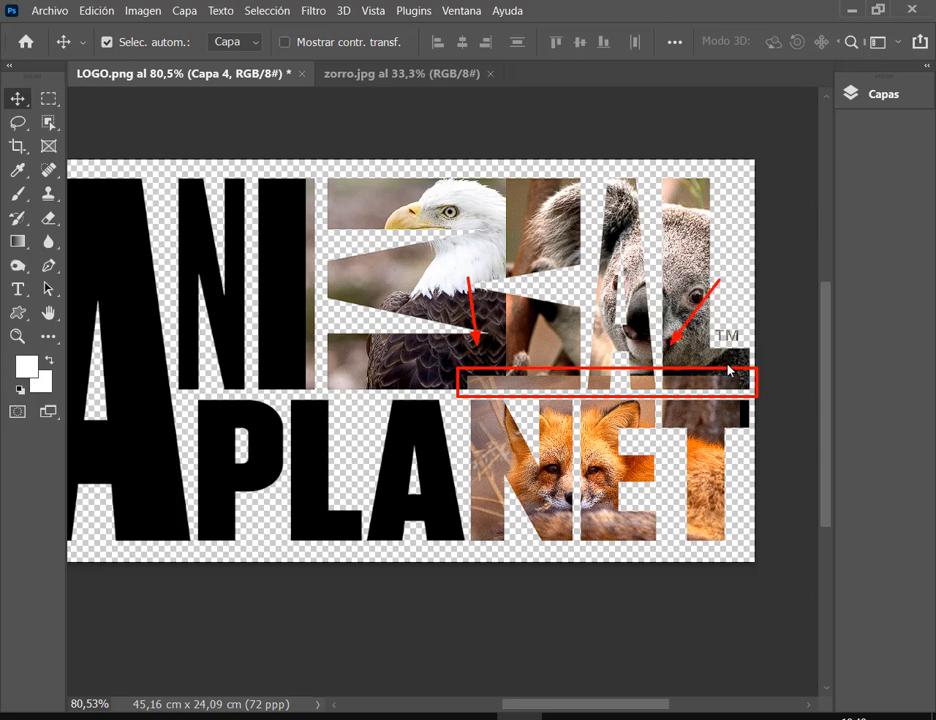
pyautogui.press('Escape')
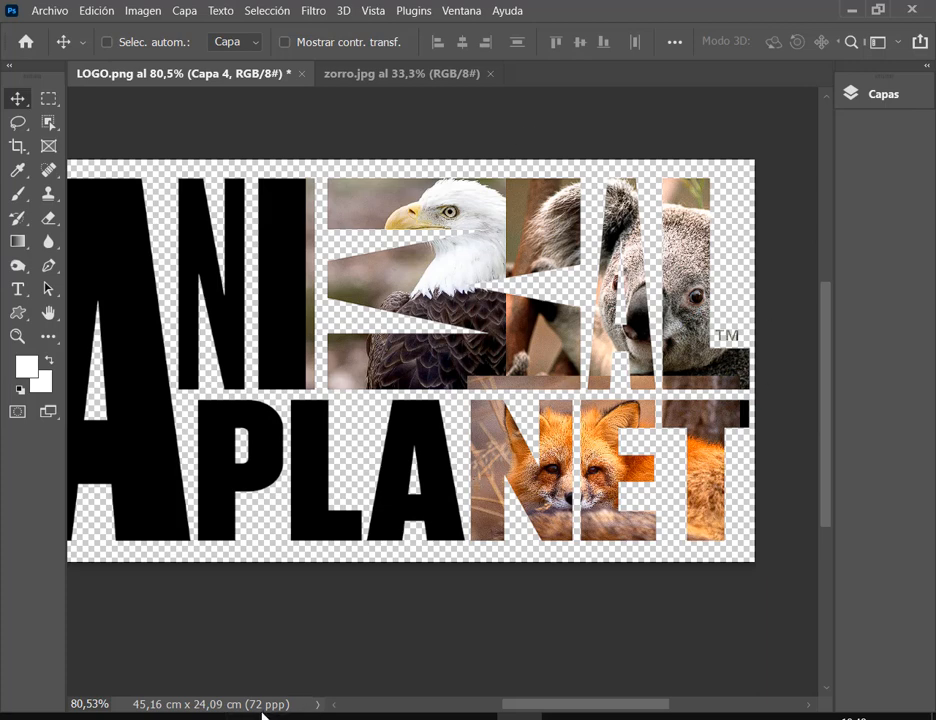
# Step: Hide the fox layer, Capa 4, in the layer stack
pyautogui.moveTo(258, 712)
pyautogui.click(94, 625)
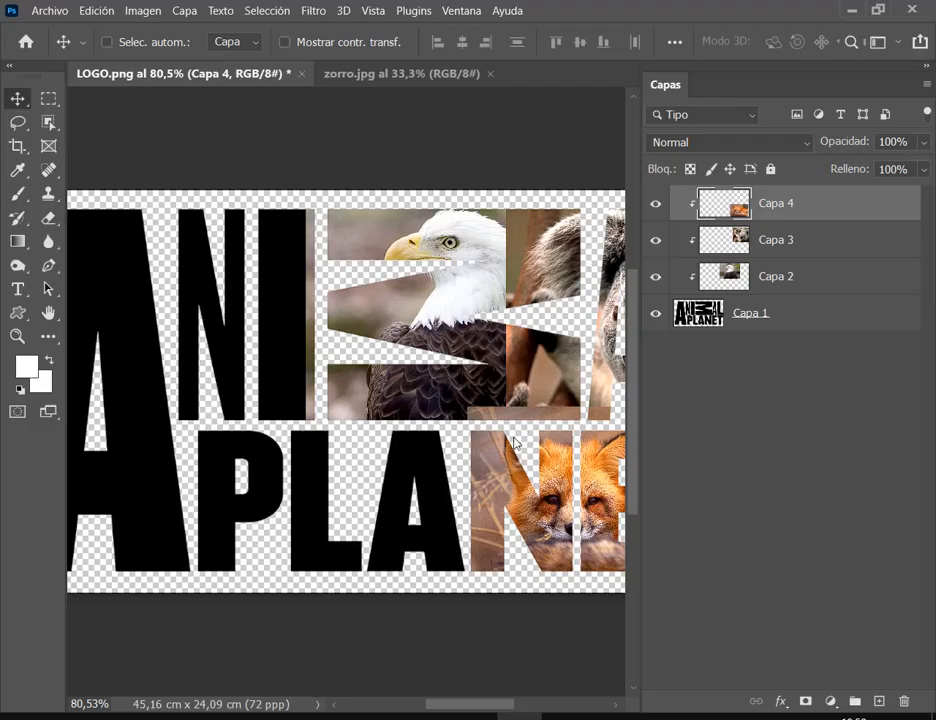
pyautogui.moveTo(515, 438); pyautogui.dragTo(353, 403)
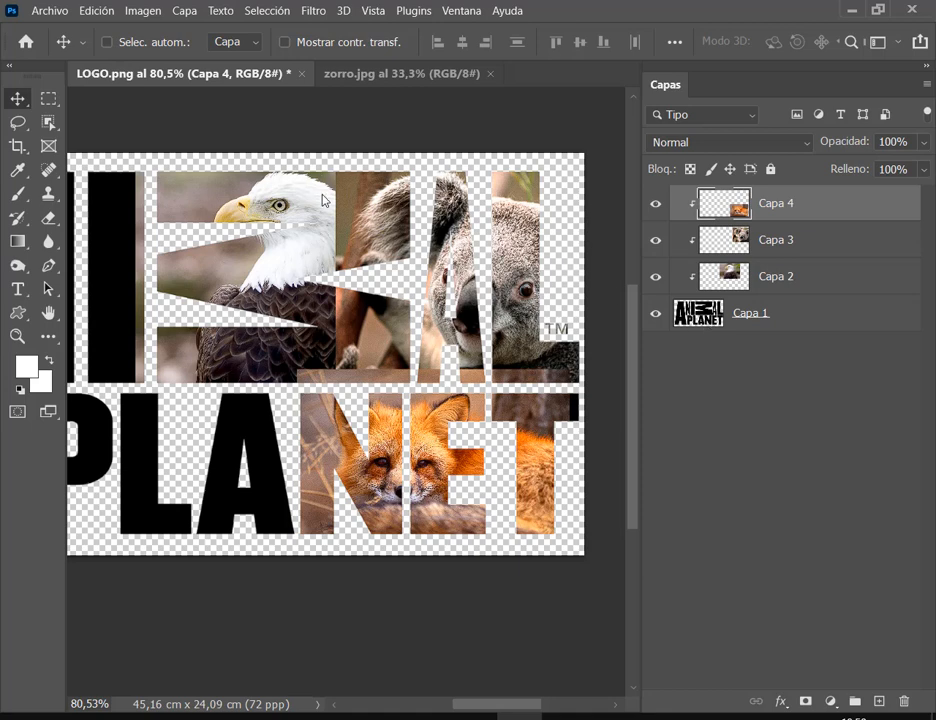
pyautogui.press('ctrl')
pyautogui.click(657, 205)
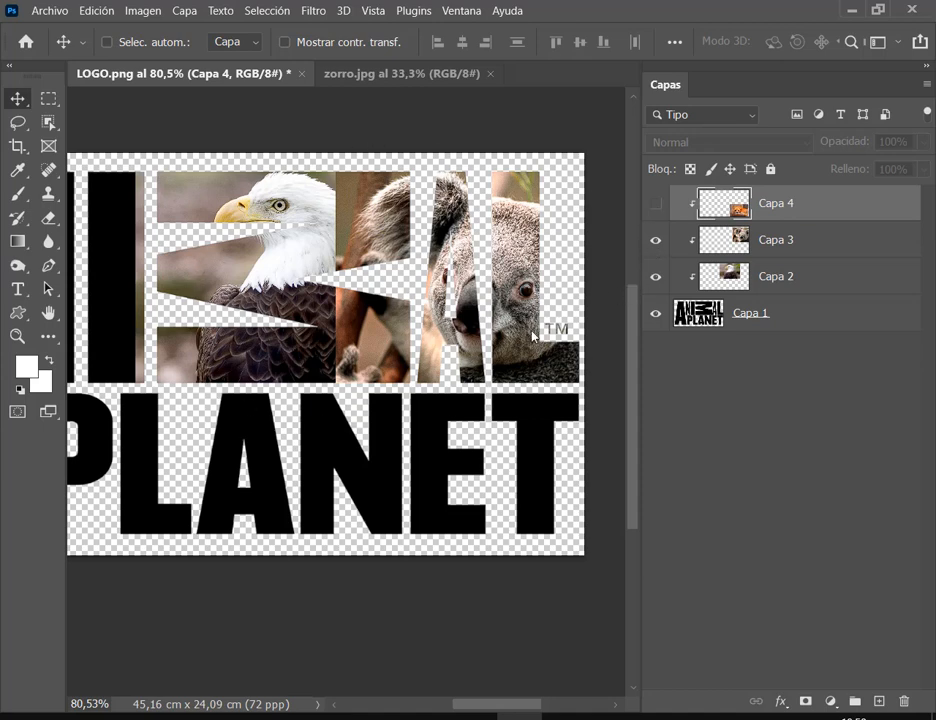
# Step: Enlarge the eagle layer, Capa 2, proportionally and reposition it so the head and body fill the letter M of ANIMAL
pyautogui.click(728, 274)
pyautogui.moveTo(268, 258); pyautogui.dragTo(246, 258)
pyautogui.hotkey('ctrl', 't')
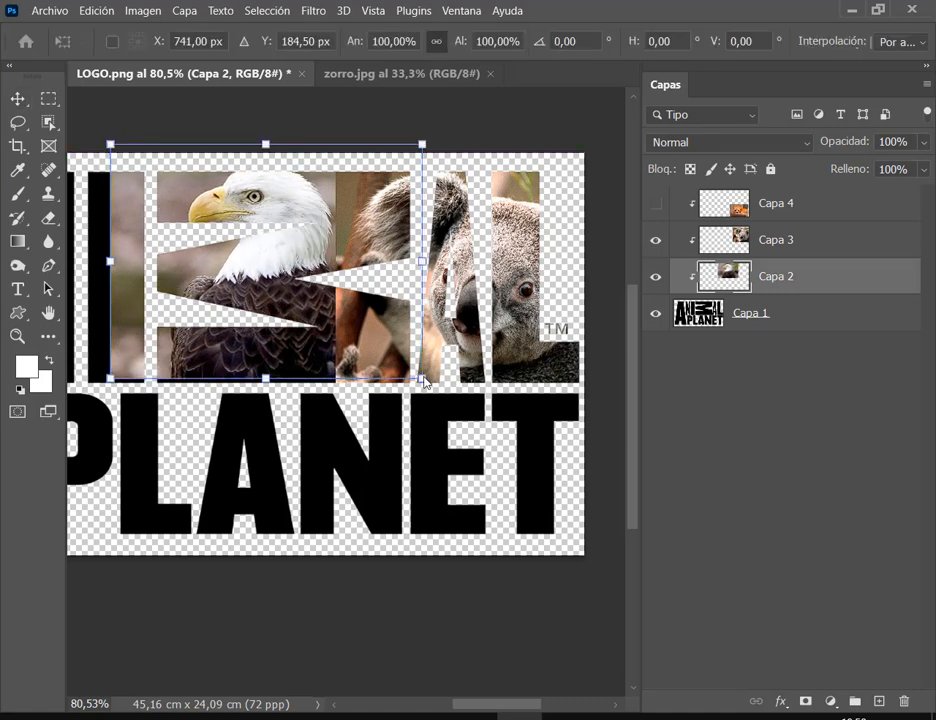
pyautogui.moveTo(424, 382); pyautogui.dragTo(484, 422)
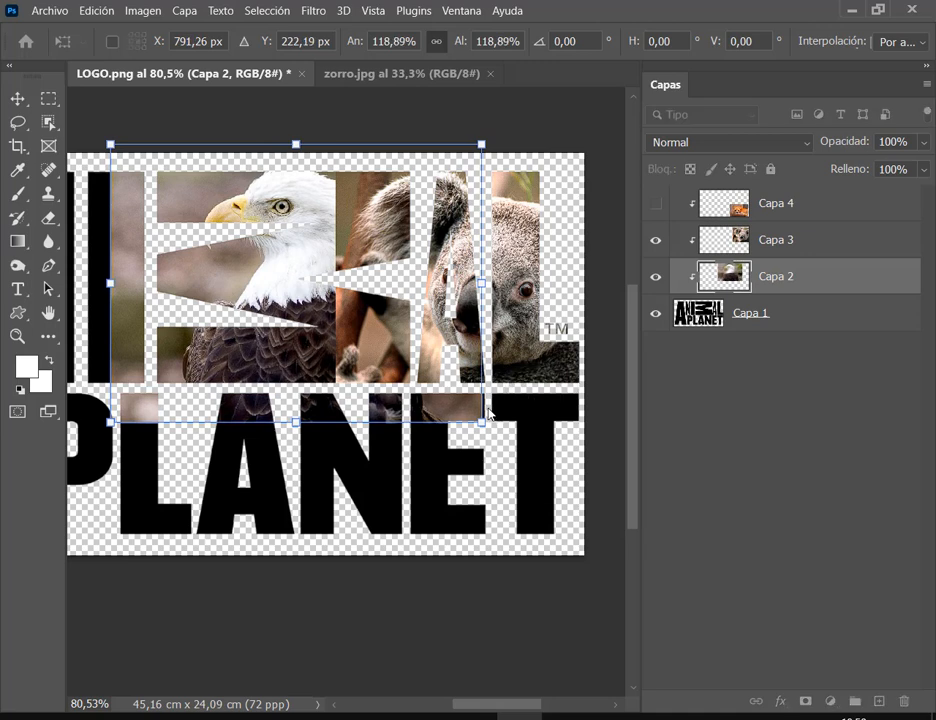
pyautogui.moveTo(292, 305); pyautogui.dragTo(277, 303)
pyautogui.moveTo(468, 422); pyautogui.dragTo(428, 395)
pyautogui.press('Return')
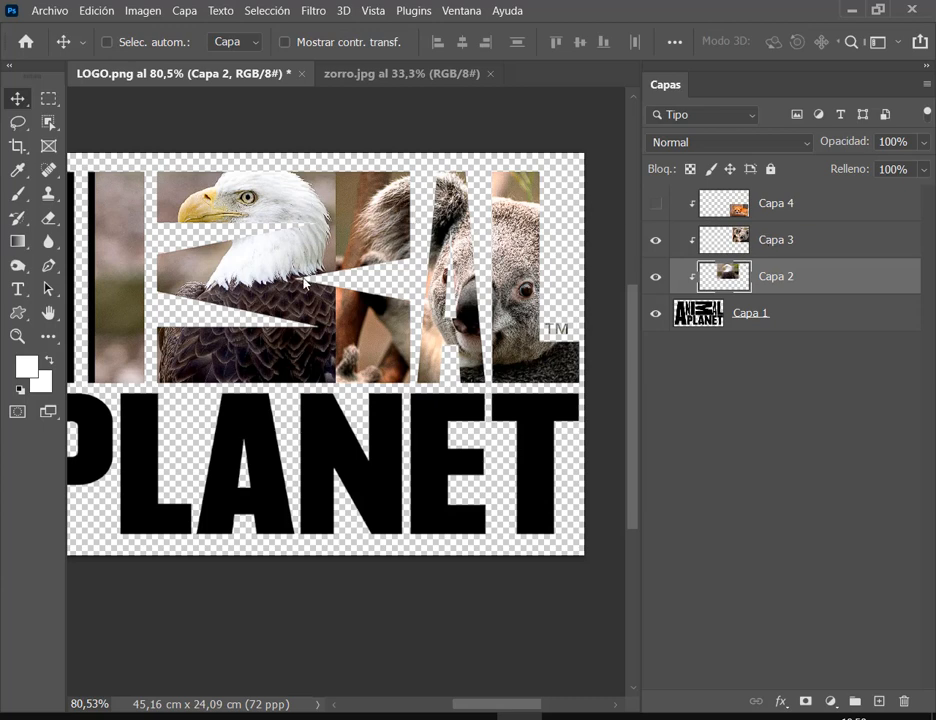
pyautogui.moveTo(308, 274); pyautogui.dragTo(336, 278)
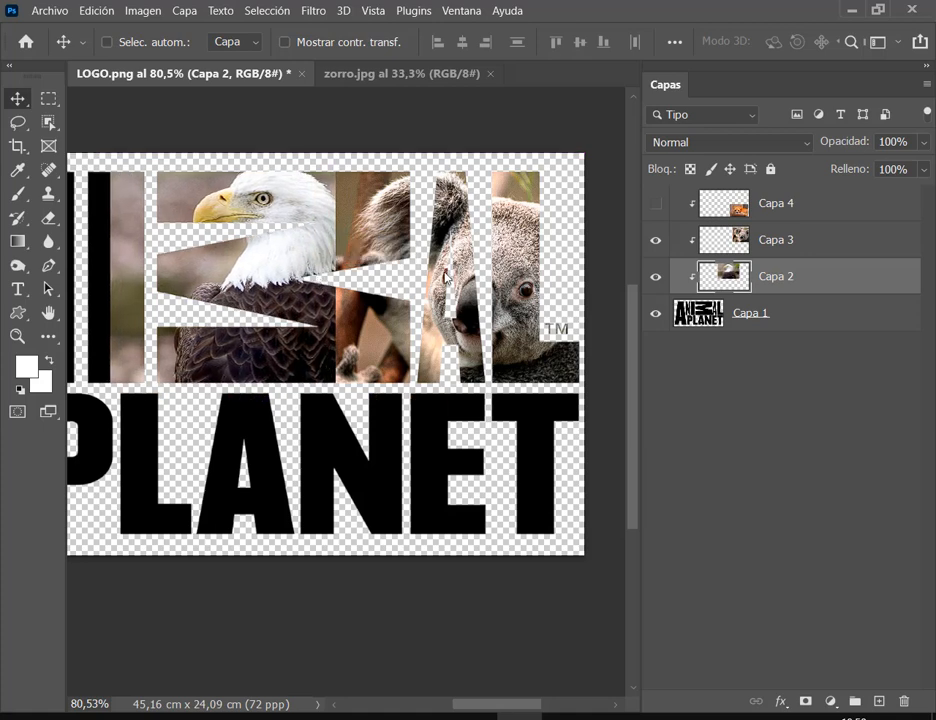
pyautogui.click(826, 241)
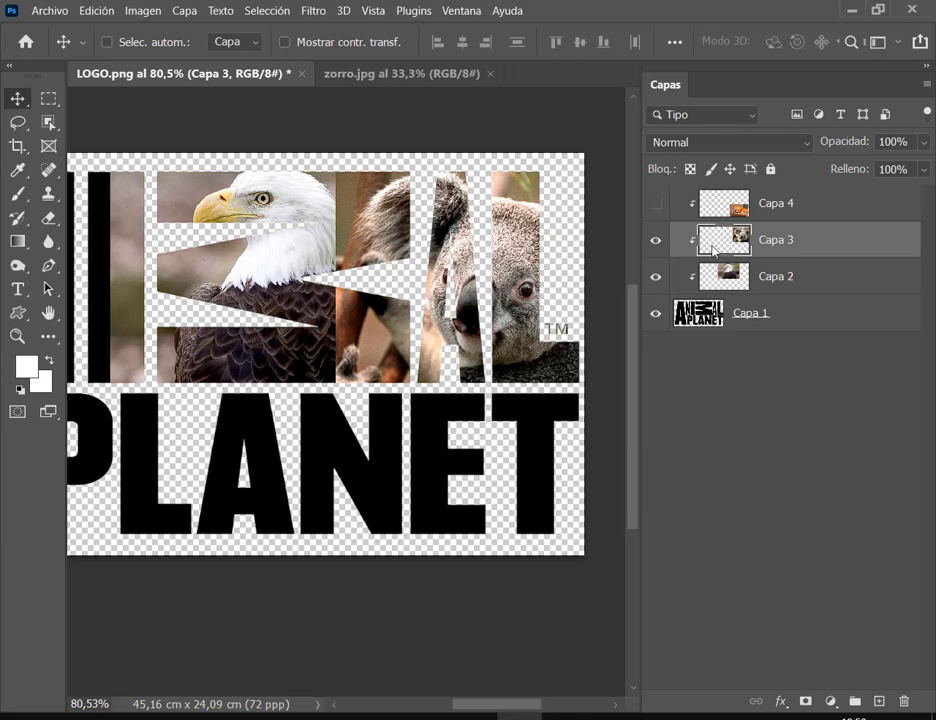
pyautogui.click(797, 498)
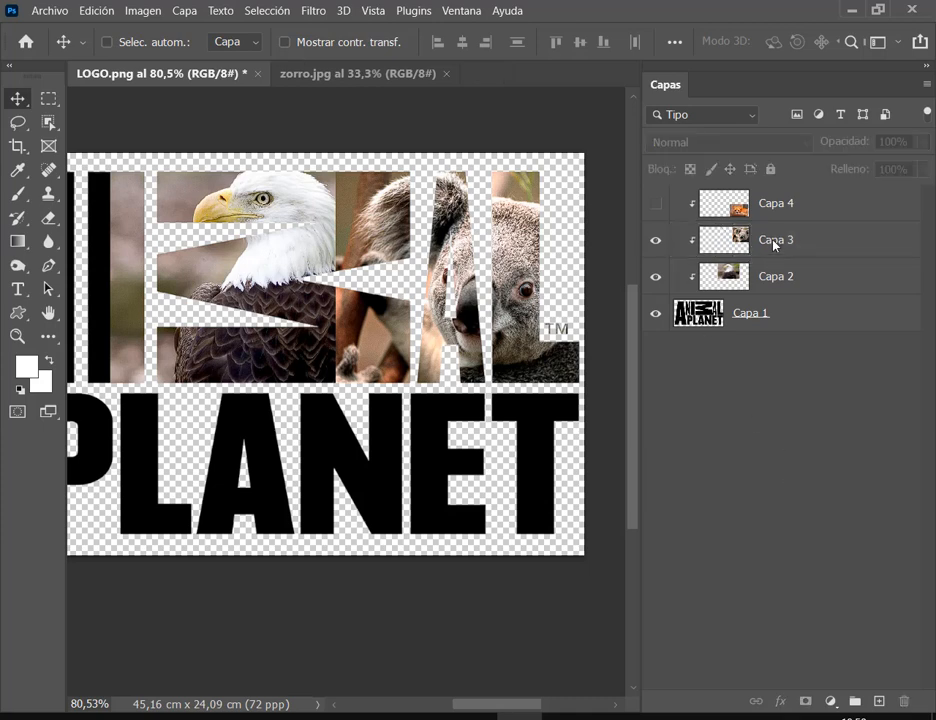
pyautogui.doubleClick(778, 277)
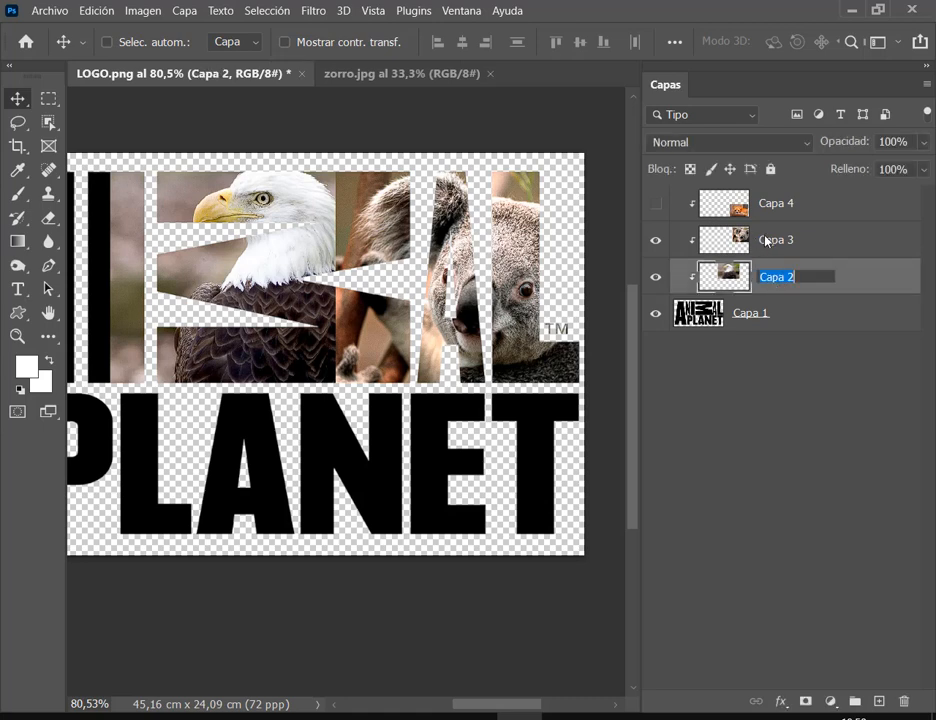
pyautogui.click(771, 244)
pyautogui.doubleClick(767, 243)
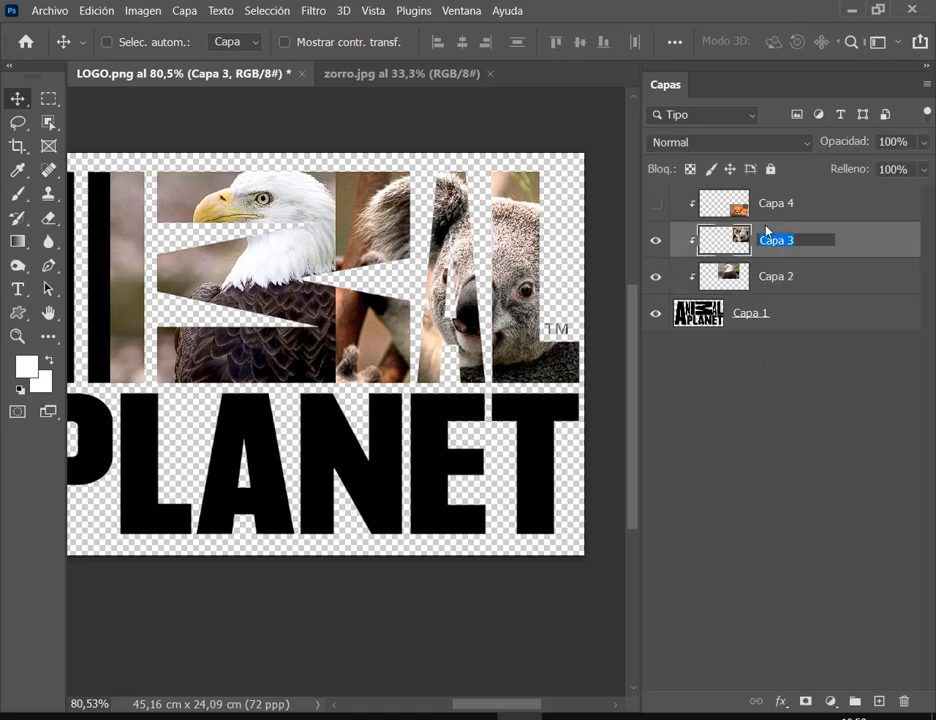
pyautogui.click(812, 430)
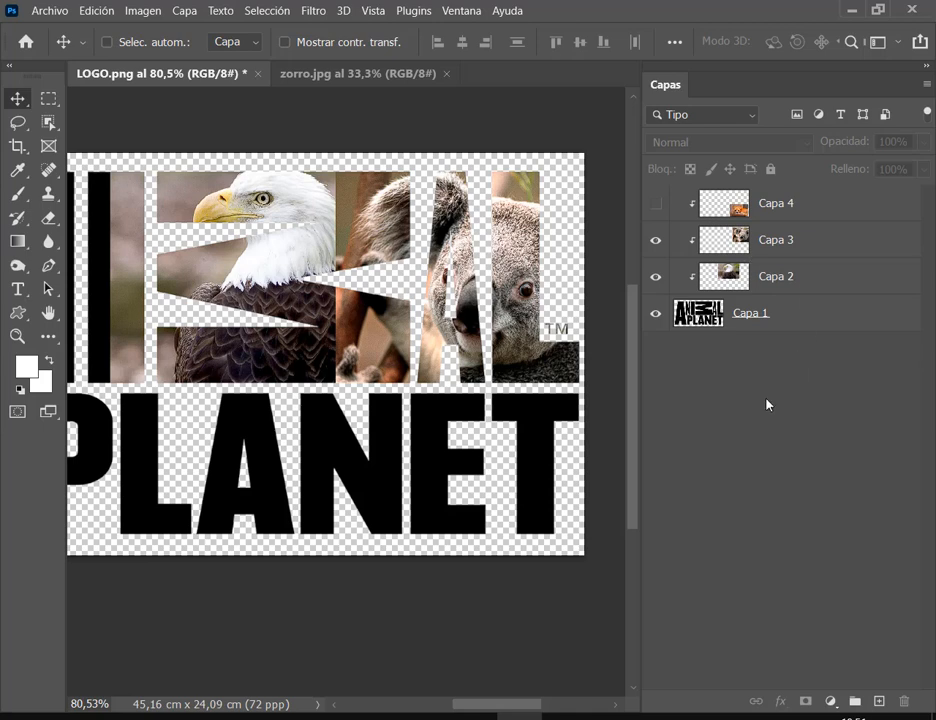
# Step: Switch the layer thumbnails to the large size, Miniaturas grandes
pyautogui.rightClick(680, 400)
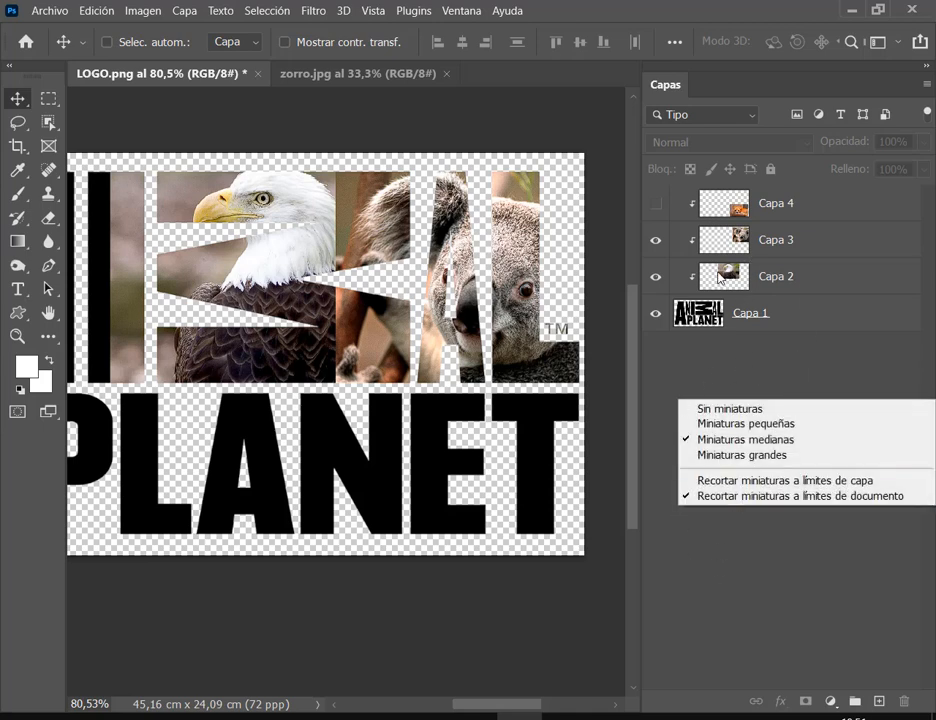
pyautogui.click(770, 280)
pyautogui.rightClick(775, 281)
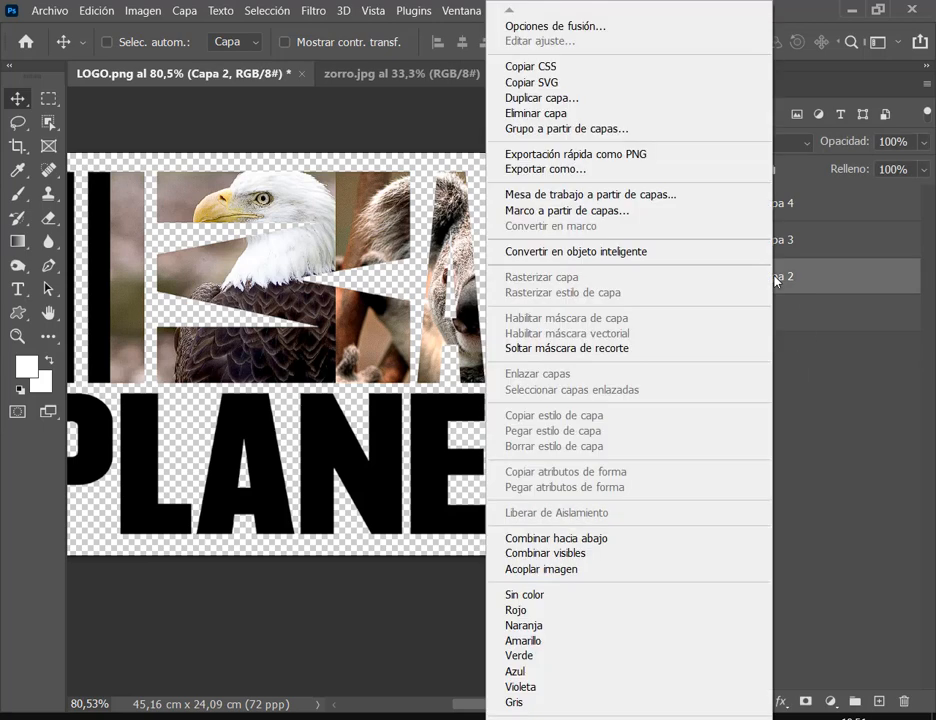
pyautogui.click(843, 388)
pyautogui.rightClick(718, 273)
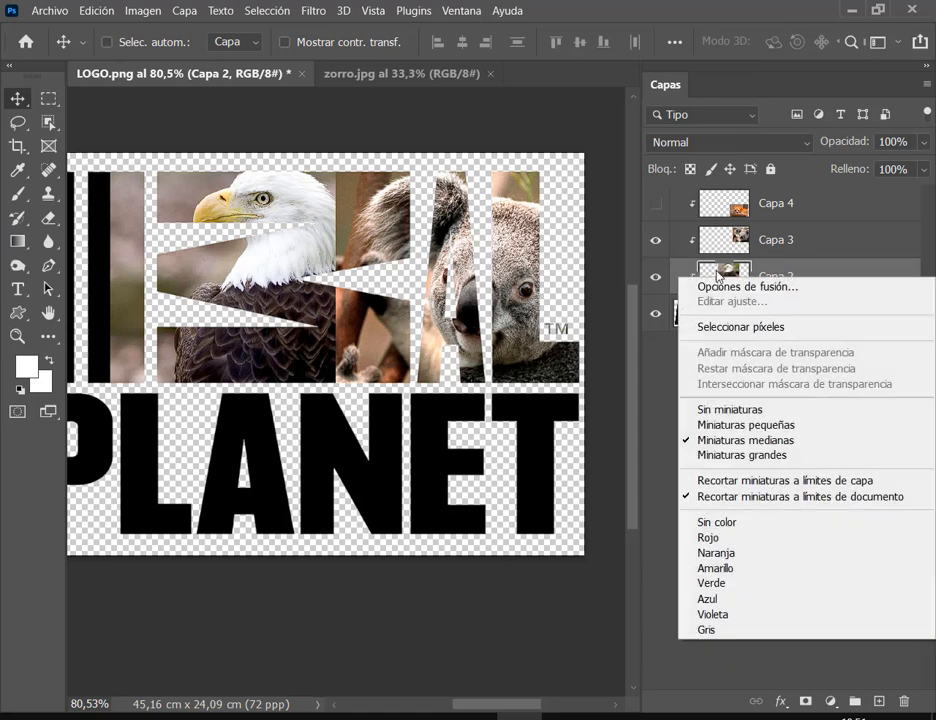
pyautogui.click(727, 456)
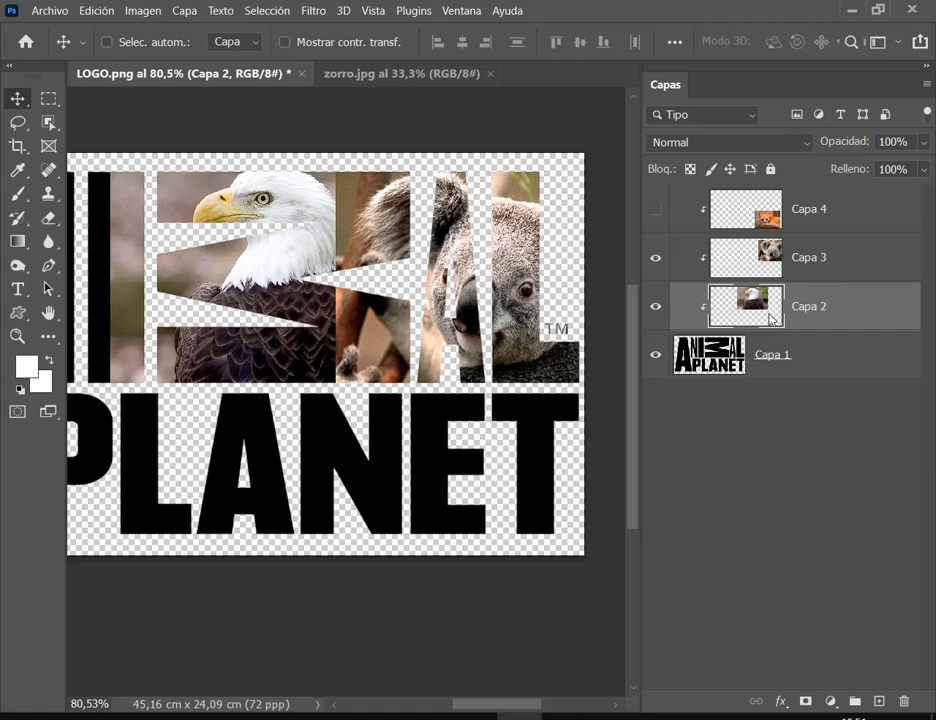
# Step: Add a layer mask to the koala layer, Capa 3
pyautogui.click(762, 256)
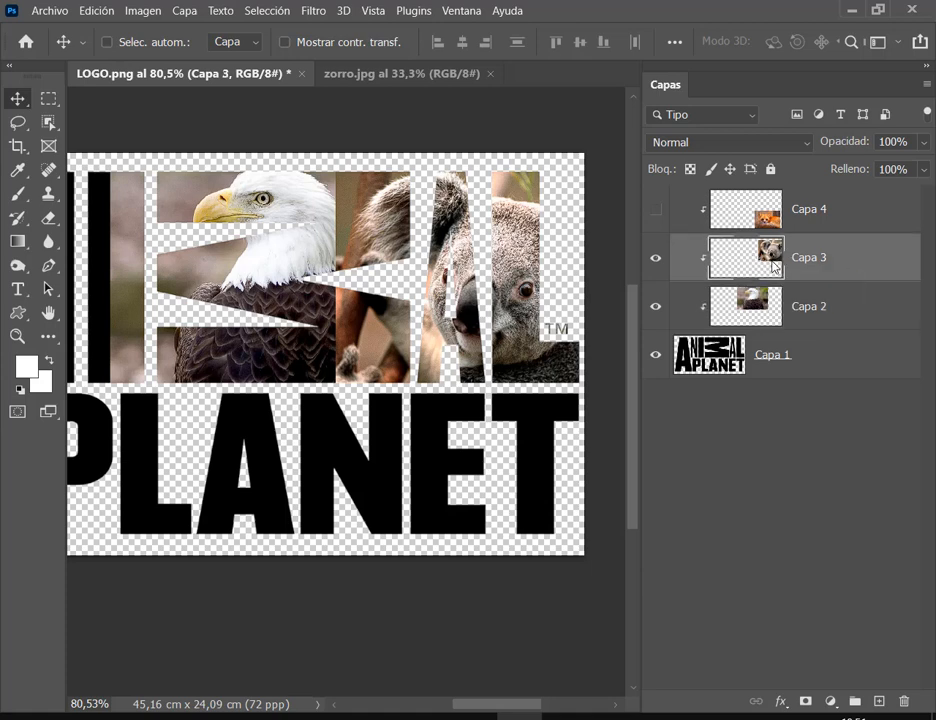
pyautogui.press('ctrl')
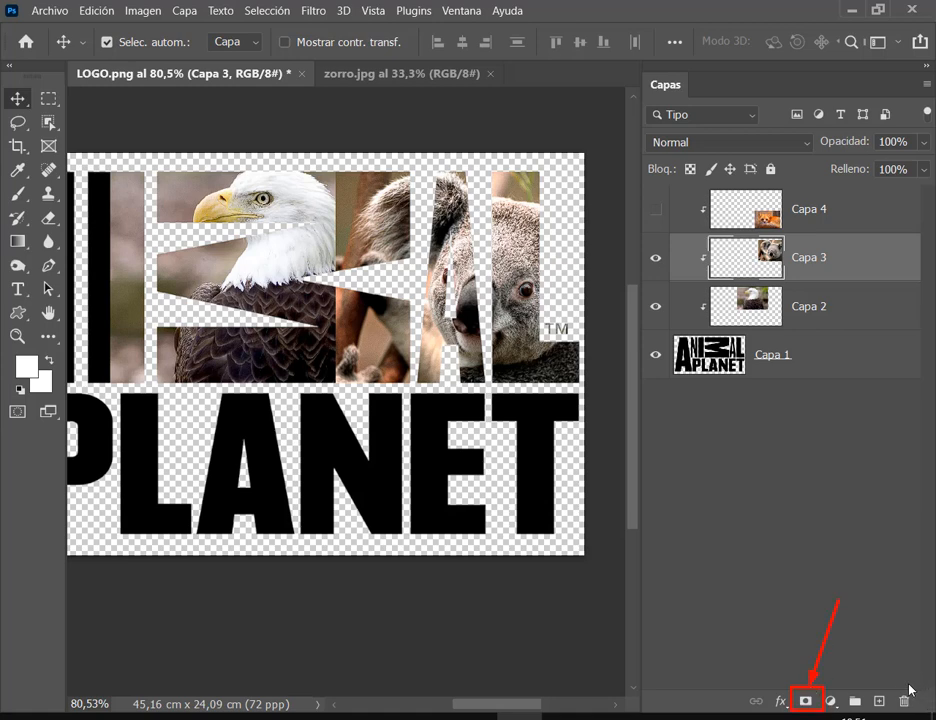
pyautogui.click(805, 701)
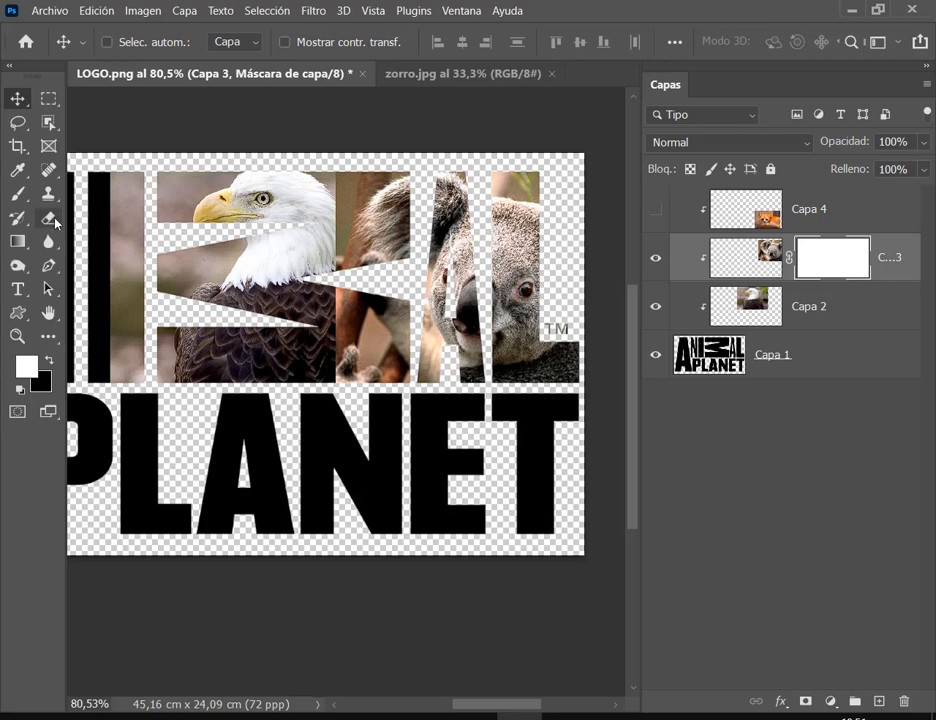
# Step: Erase the koala photo from the letter M on Capa 3's mask, using the Eraser at 62 px
pyautogui.press('e')
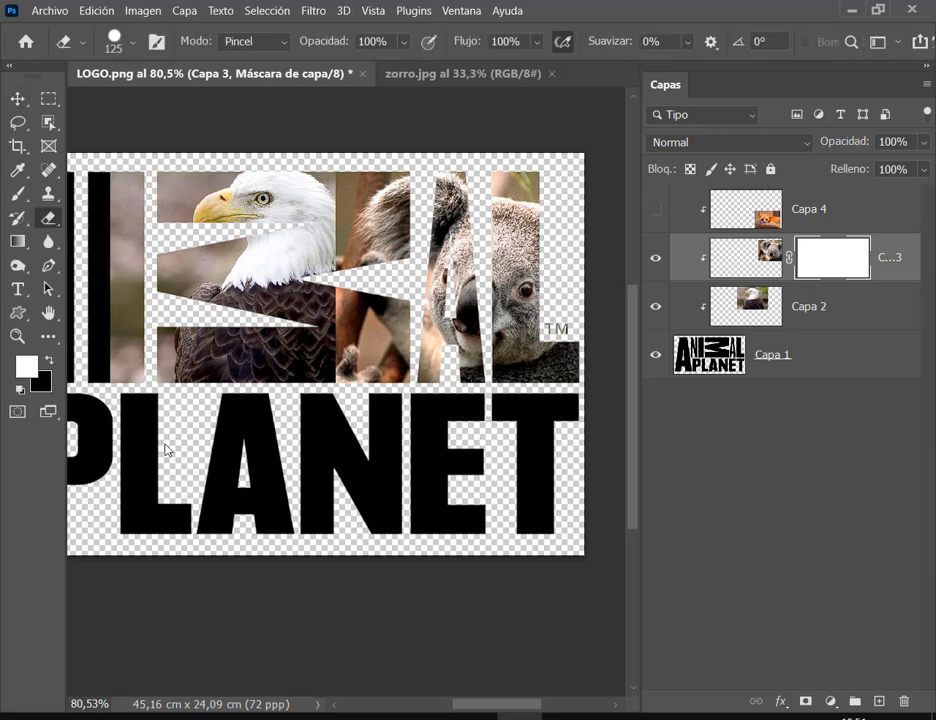
pyautogui.rightClick(362, 203)
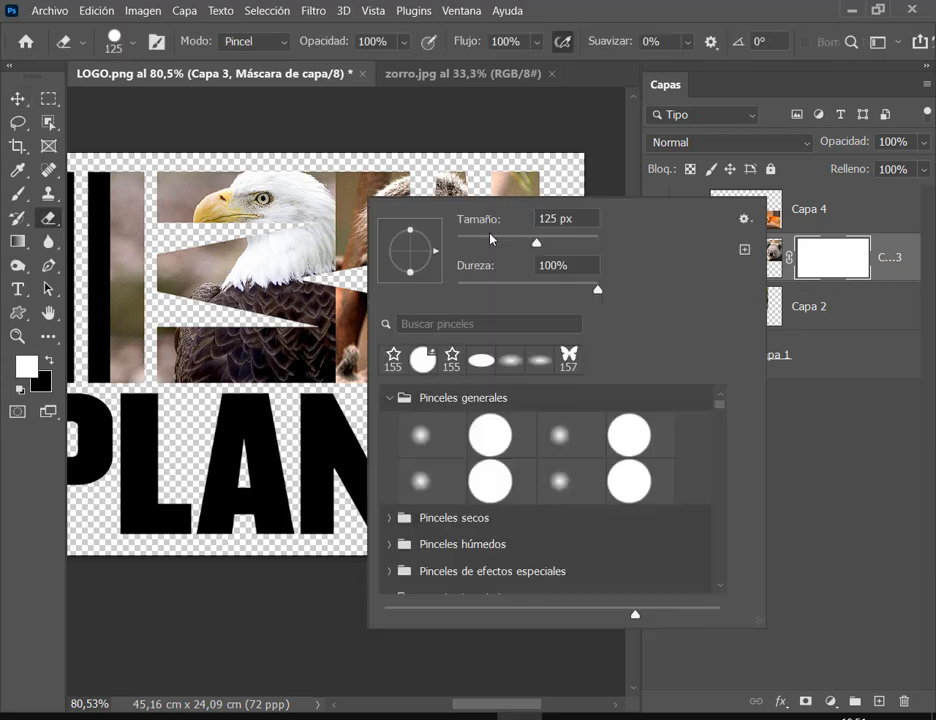
pyautogui.click(497, 239)
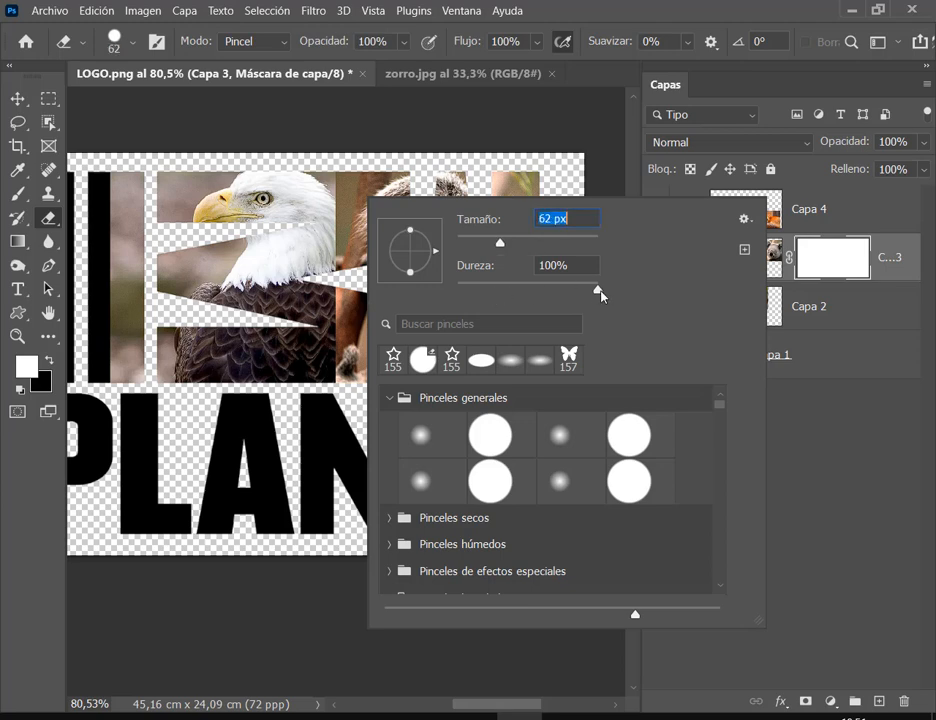
pyautogui.moveTo(600, 292); pyautogui.dragTo(596, 292)
pyautogui.click(343, 188)
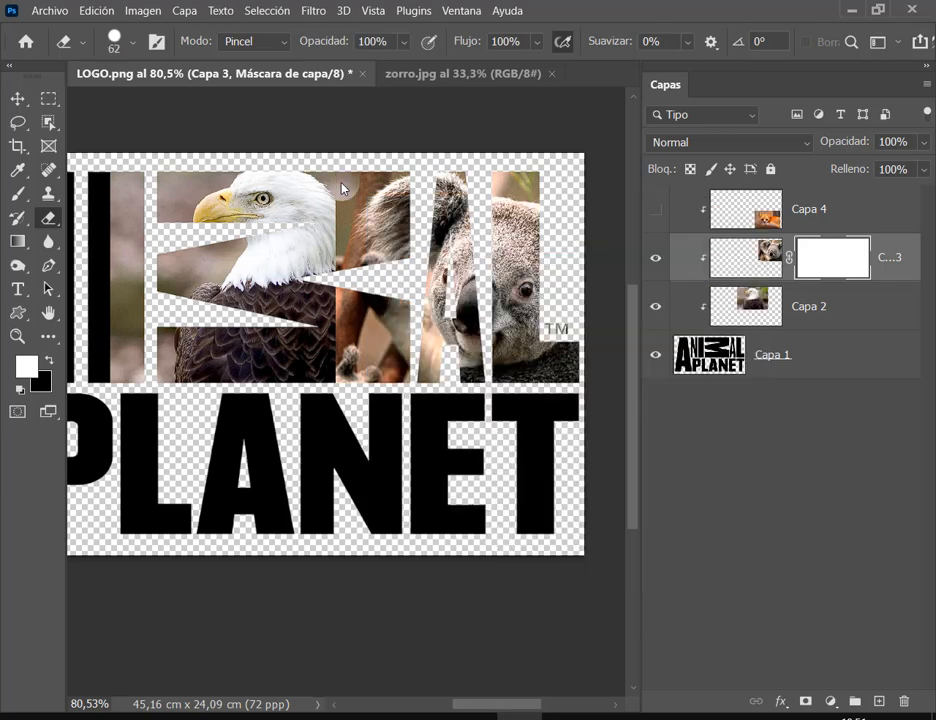
pyautogui.moveTo(343, 188)
pyautogui.mouseDown()
pyautogui.moveTo(403, 198)
pyautogui.moveTo(400, 372)
pyautogui.moveTo(388, 382)
pyautogui.moveTo(368, 378)
pyautogui.moveTo(350, 300)
pyautogui.moveTo(359, 240)
pyautogui.moveTo(380, 215)
pyautogui.moveTo(368, 372)
pyautogui.mouseUp()
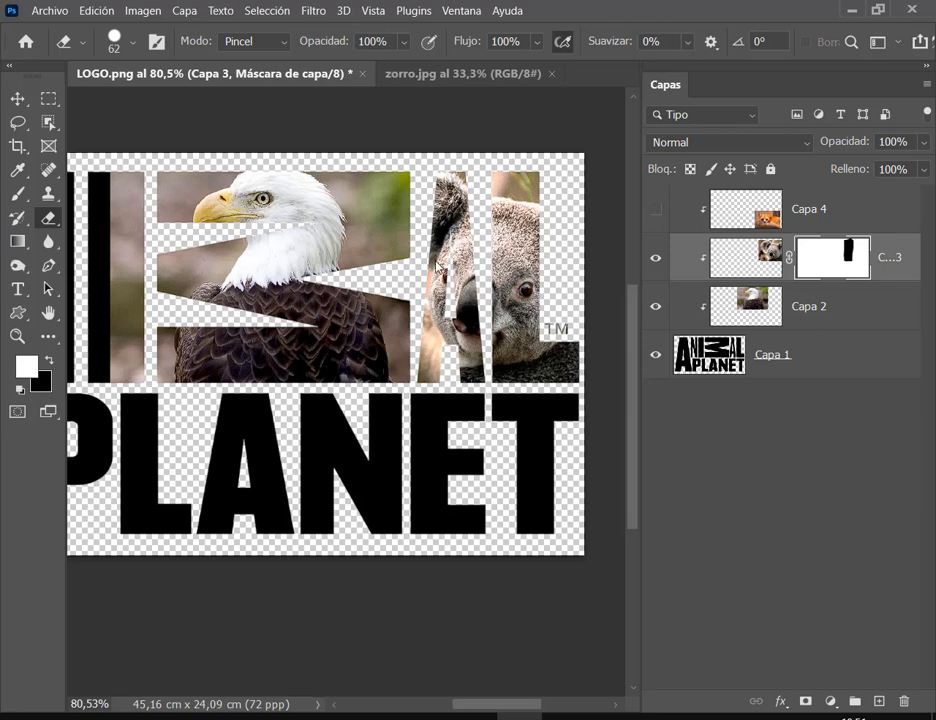
# Step: Add a layer mask to the eagle layer, Capa 2, and erase the eagle photo from the letter I on it
pyautogui.click(746, 310)
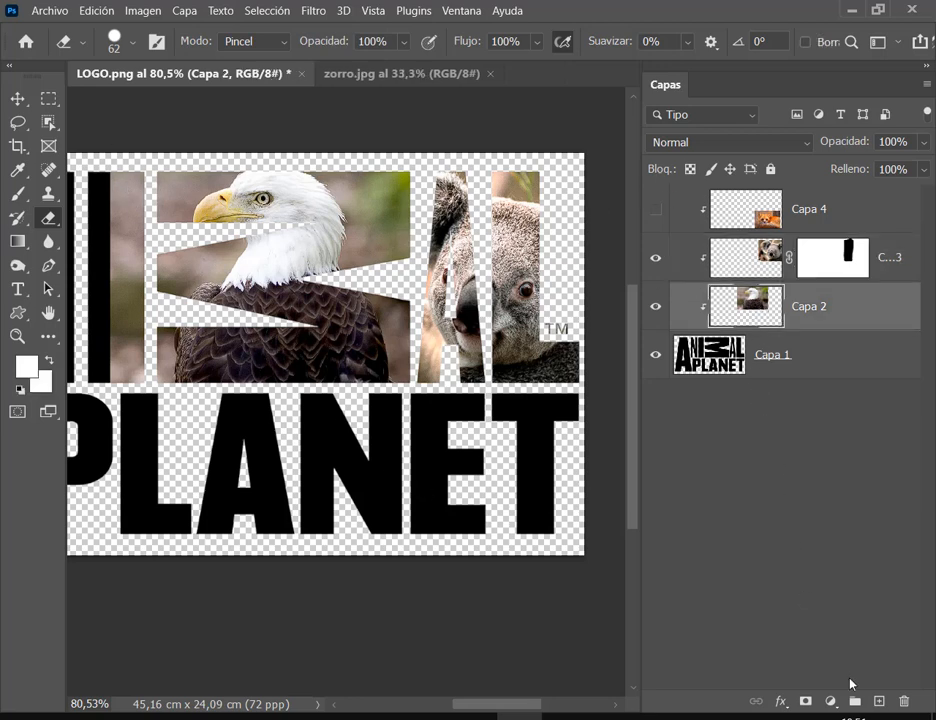
pyautogui.click(806, 701)
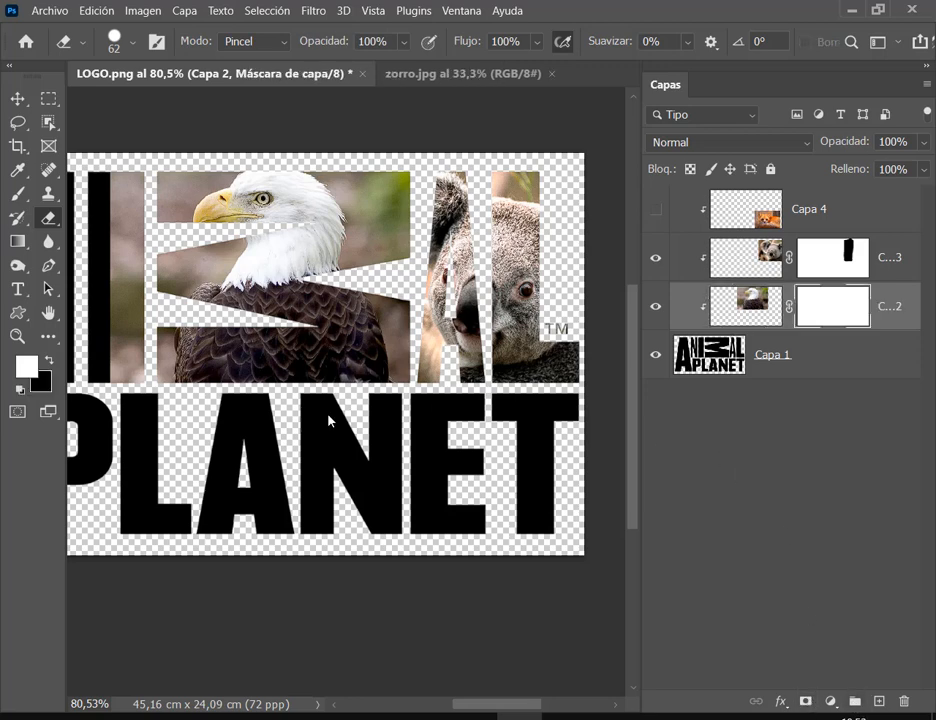
pyautogui.moveTo(328, 417); pyautogui.dragTo(405, 404)
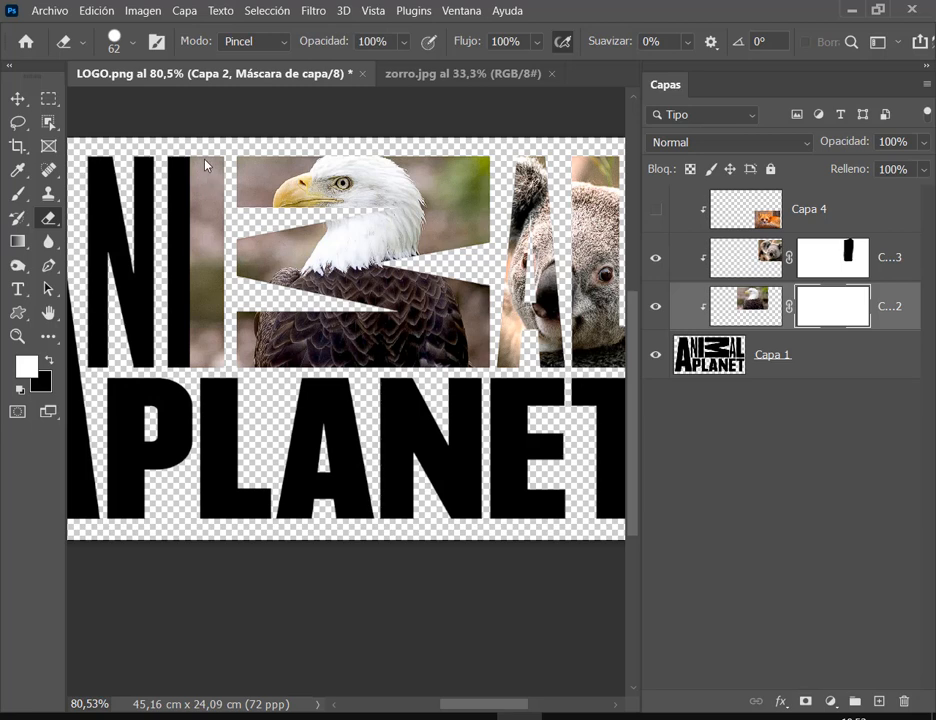
pyautogui.moveTo(207, 157)
pyautogui.mouseDown()
pyautogui.moveTo(207, 367)
pyautogui.moveTo(194, 212)
pyautogui.mouseUp()
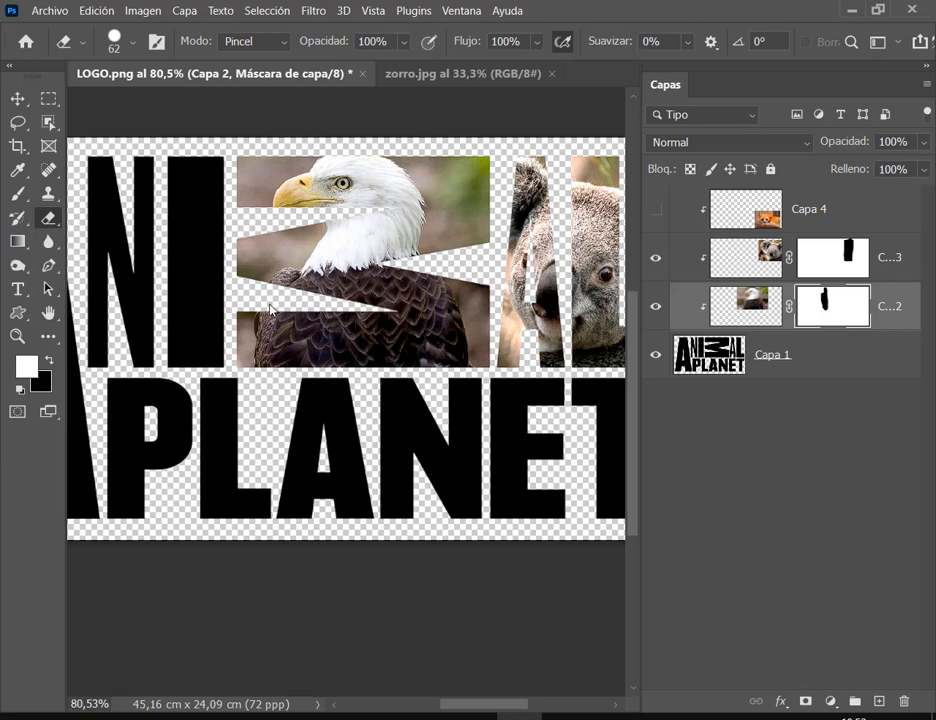
# Step: Show the hidden fox layer, Capa 4, and make it the active layer
pyautogui.moveTo(363, 321); pyautogui.dragTo(361, 323)
pyautogui.hscroll(1, 288, 327)
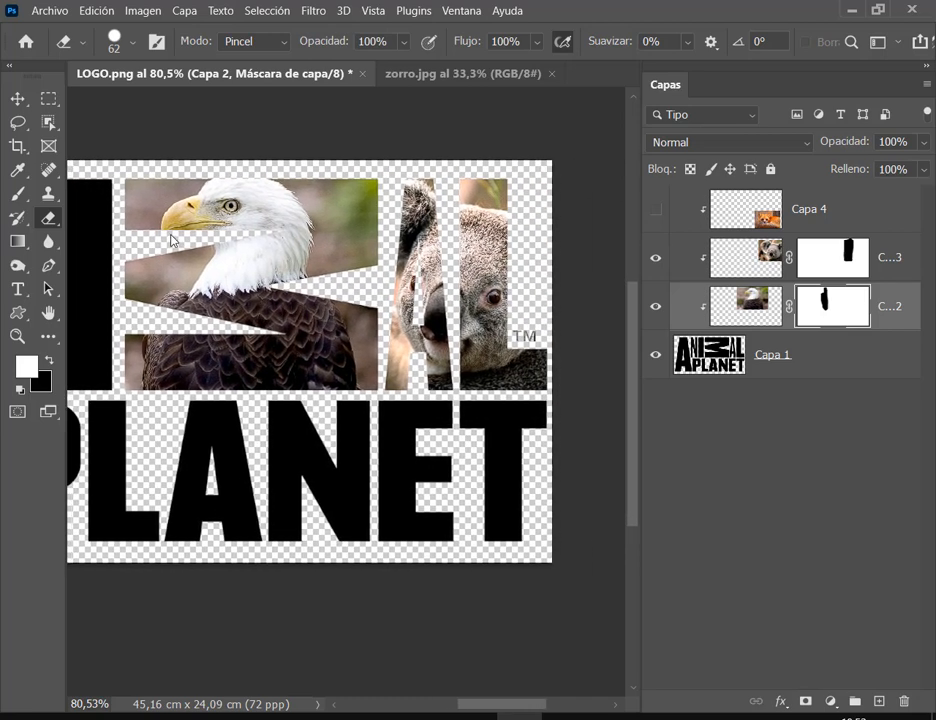
pyautogui.click(656, 209)
pyautogui.click(727, 212)
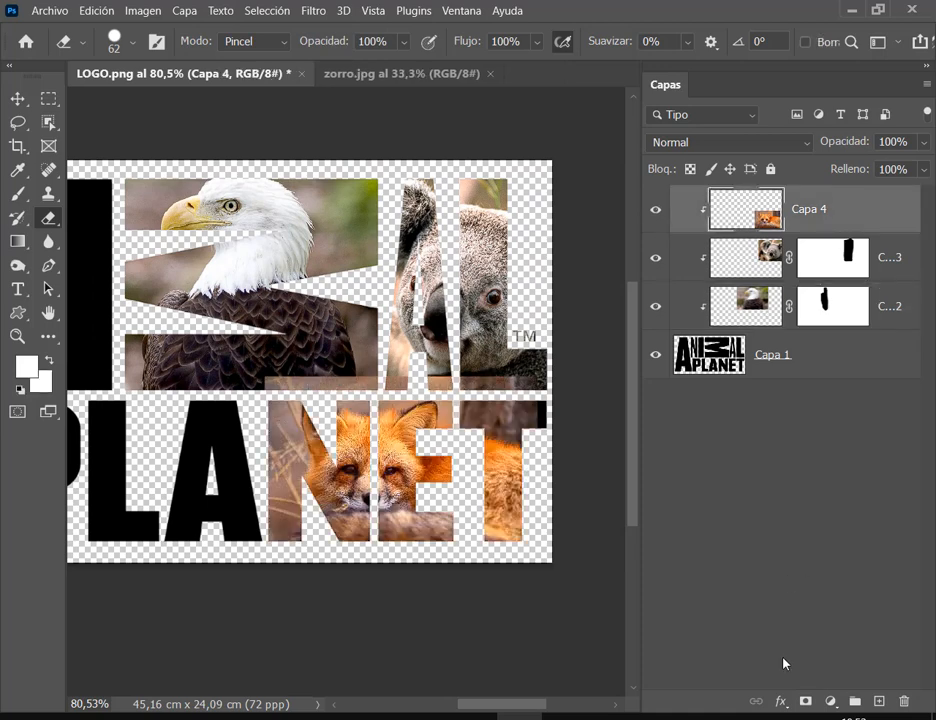
# Step: Add a layer mask to the fox layer, Capa 4, and erase the strip of fox overlapping the bottom of the upper letters
pyautogui.click(805, 701)
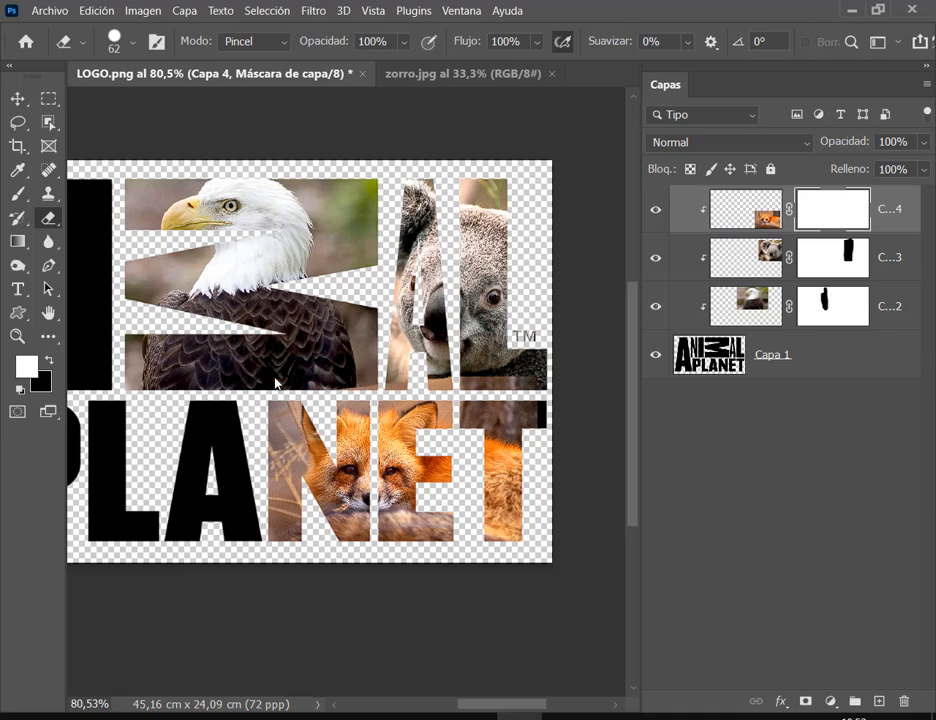
pyautogui.moveTo(276, 383); pyautogui.dragTo(535, 371)
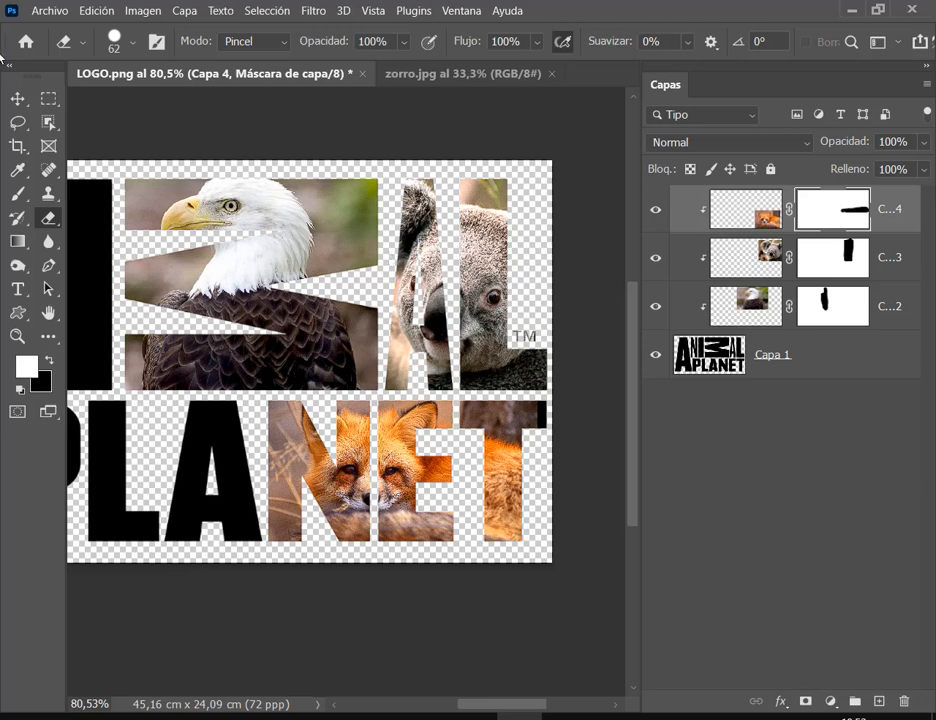
# Step: Move the koala photo on Capa 3 slightly left with its layer mask still linked
pyautogui.click(18, 99)
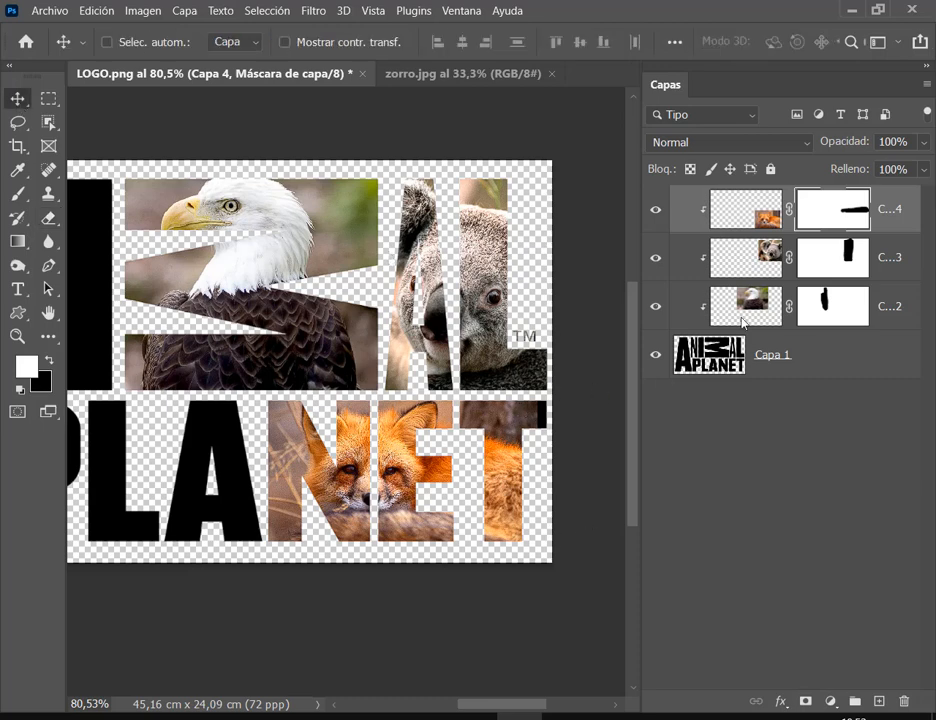
pyautogui.click(752, 264)
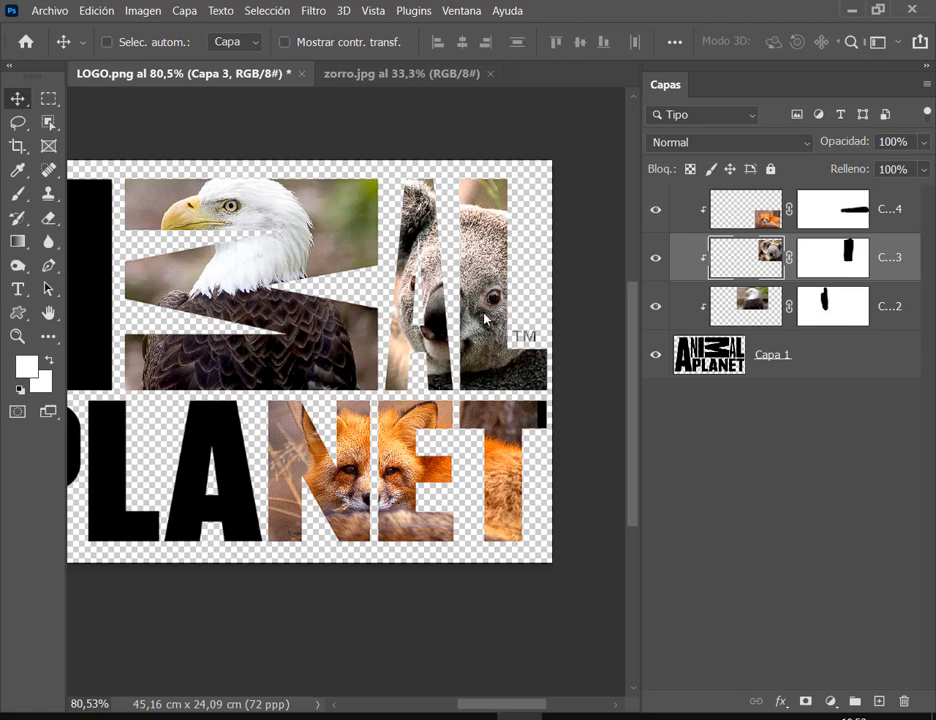
pyautogui.moveTo(479, 318); pyautogui.dragTo(471, 318)
pyautogui.moveTo(699, 232); pyautogui.dragTo(902, 289)
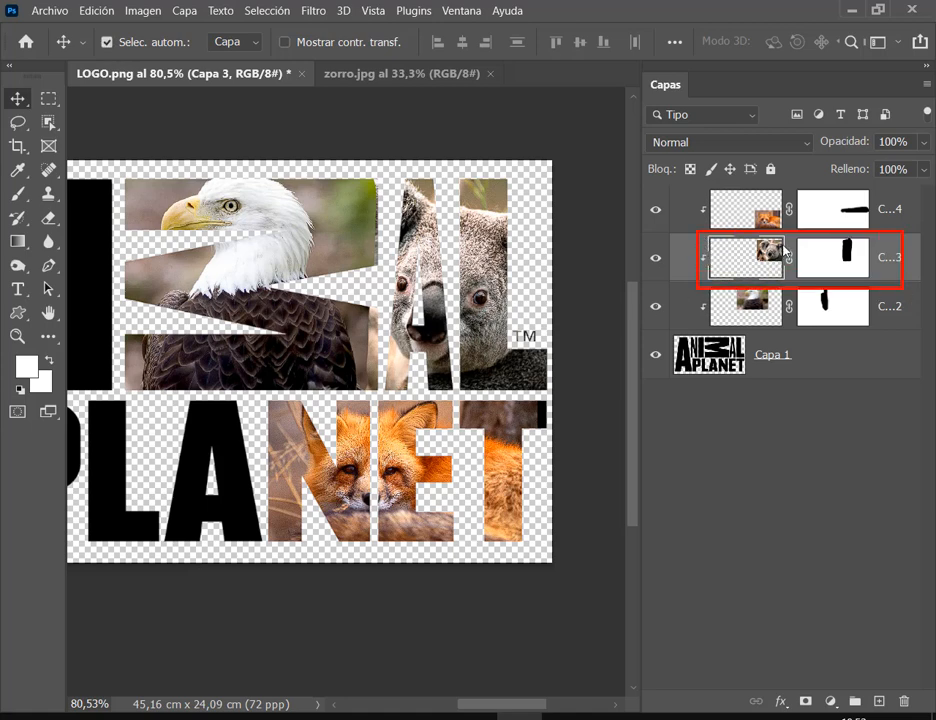
pyautogui.moveTo(783, 242); pyautogui.dragTo(801, 274)
pyautogui.press('Escape')
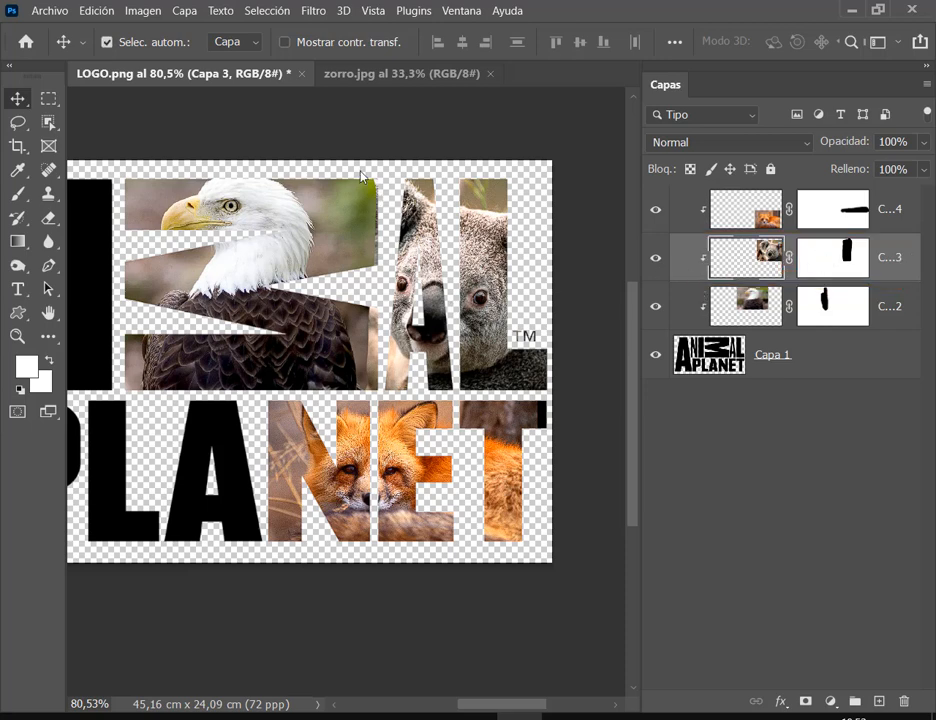
pyautogui.moveTo(360, 169)
pyautogui.mouseDown()
pyautogui.moveTo(393, 305)
pyautogui.moveTo(384, 394)
pyautogui.mouseUp()
pyautogui.moveTo(276, 378); pyautogui.dragTo(357, 366)
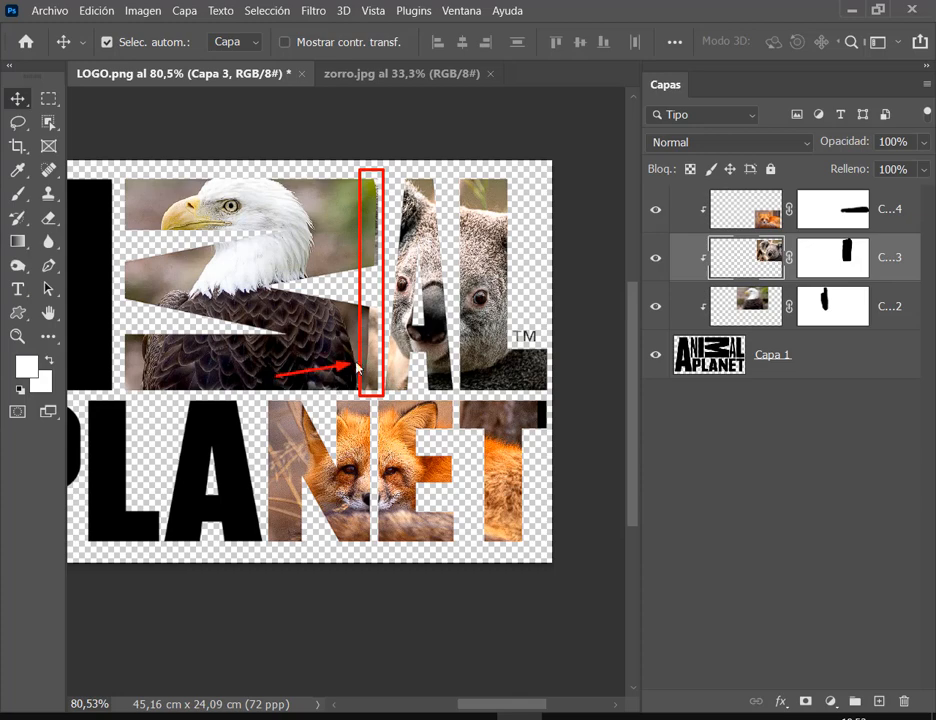
pyautogui.press('Escape')
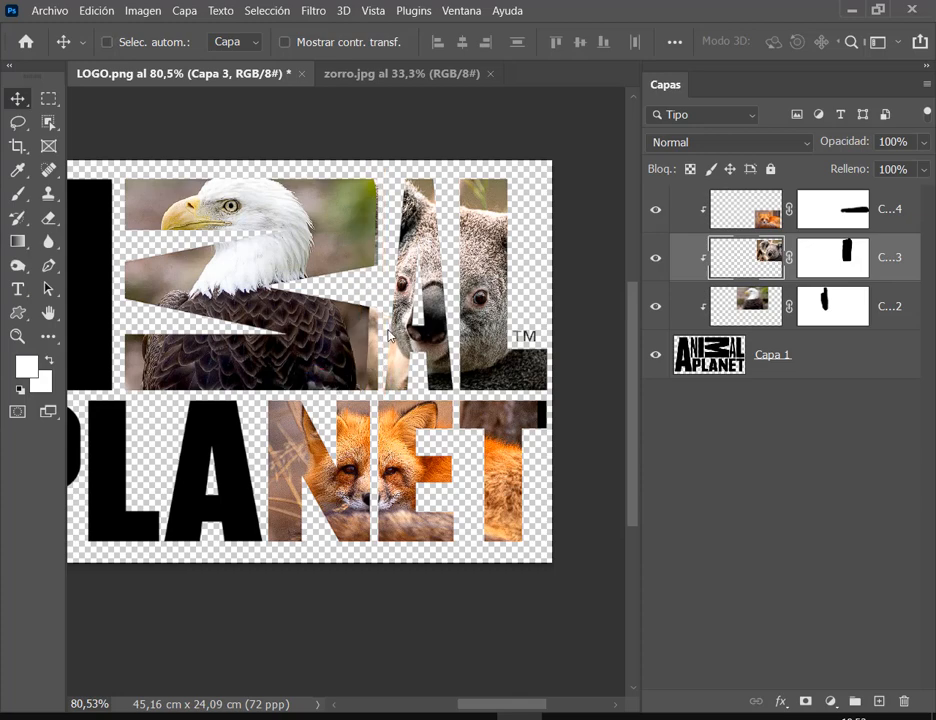
# Step: Inspect the overlap at the M's right edge, then undo the koala photo's move
pyautogui.scroll(5, 389, 335)
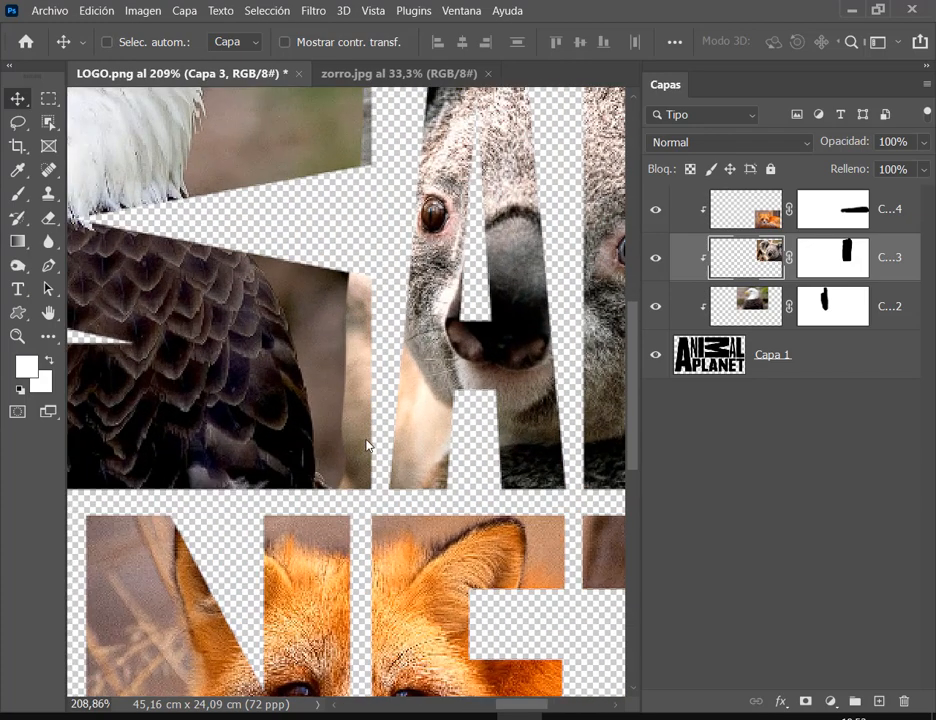
pyautogui.scroll(-4, 401, 340)
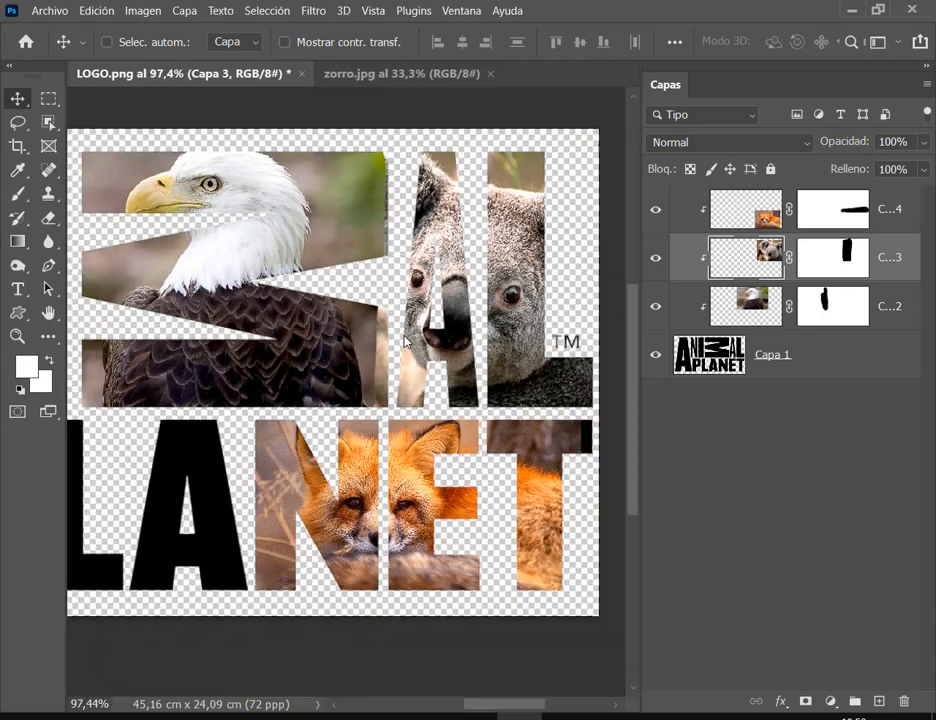
pyautogui.click(843, 264)
pyautogui.press('e')
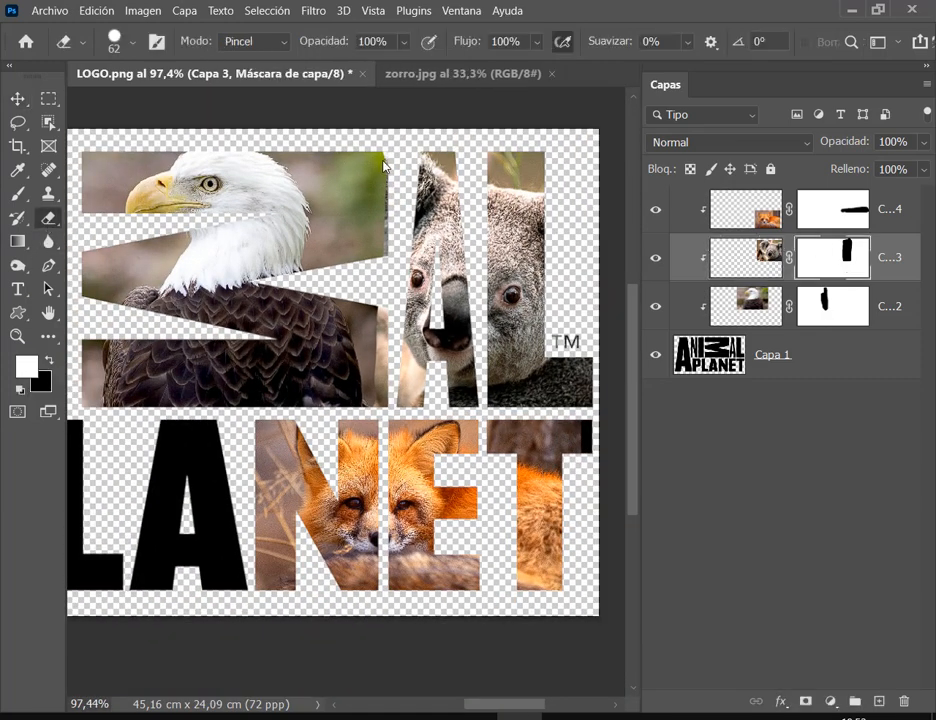
pyautogui.click(15, 97)
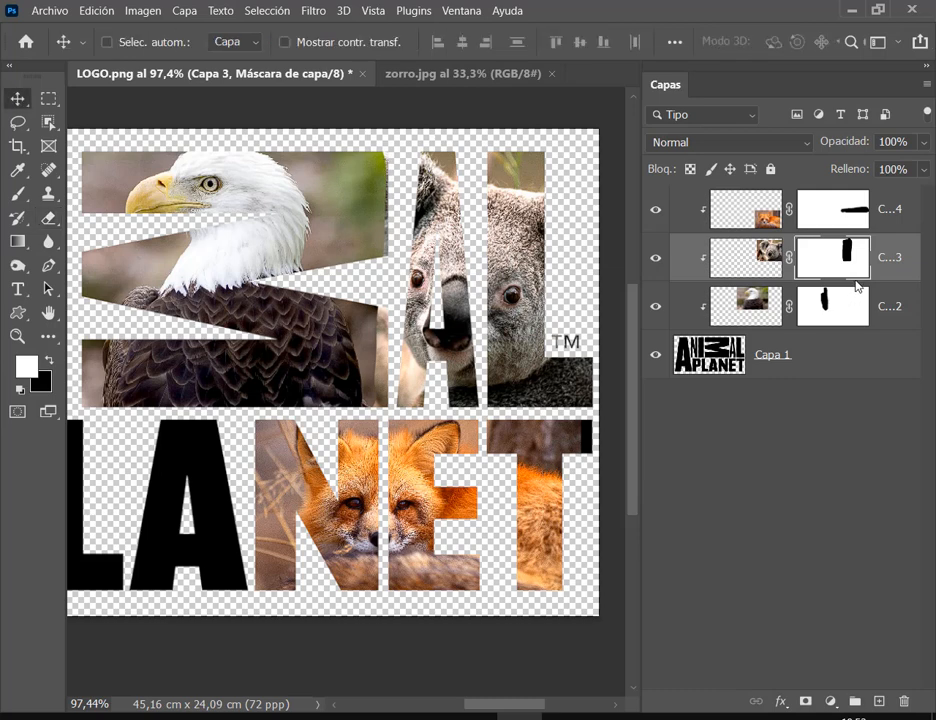
pyautogui.scroll(-2, 294, 395)
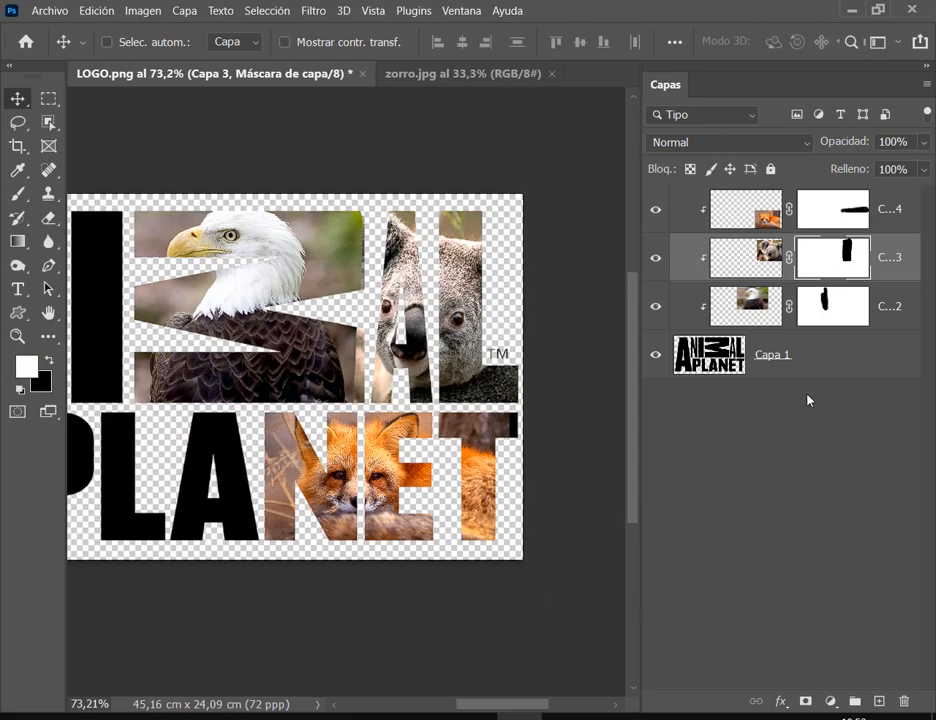
pyautogui.hotkey('ctrl', 'z')
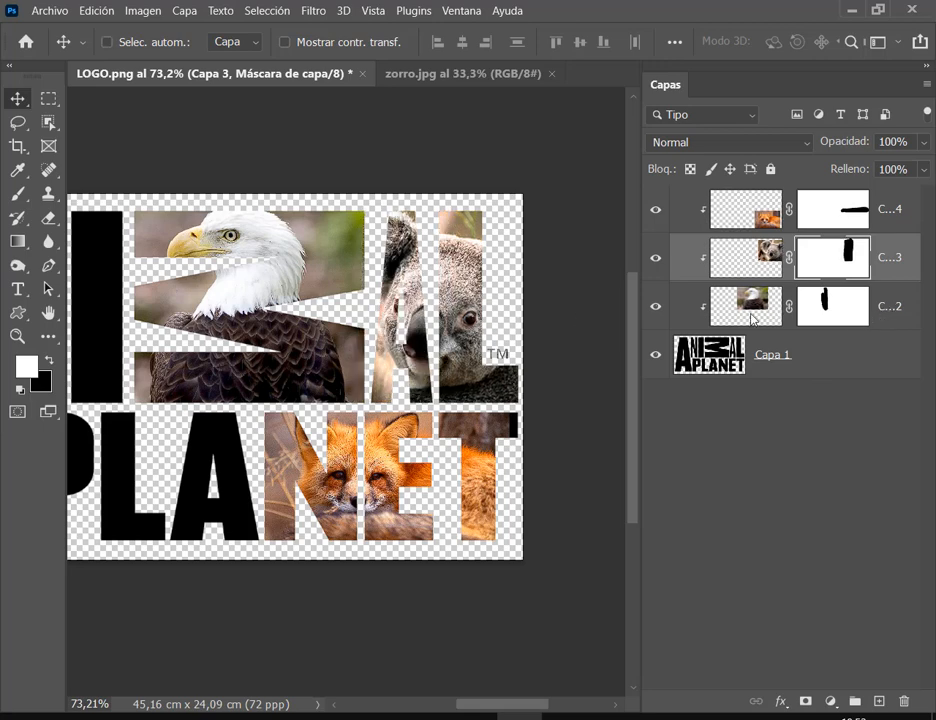
# Step: Unlink Capa 3's layer mask from the koala photo and try moving the photo independently within the letters
pyautogui.scroll(2, 376, 280)
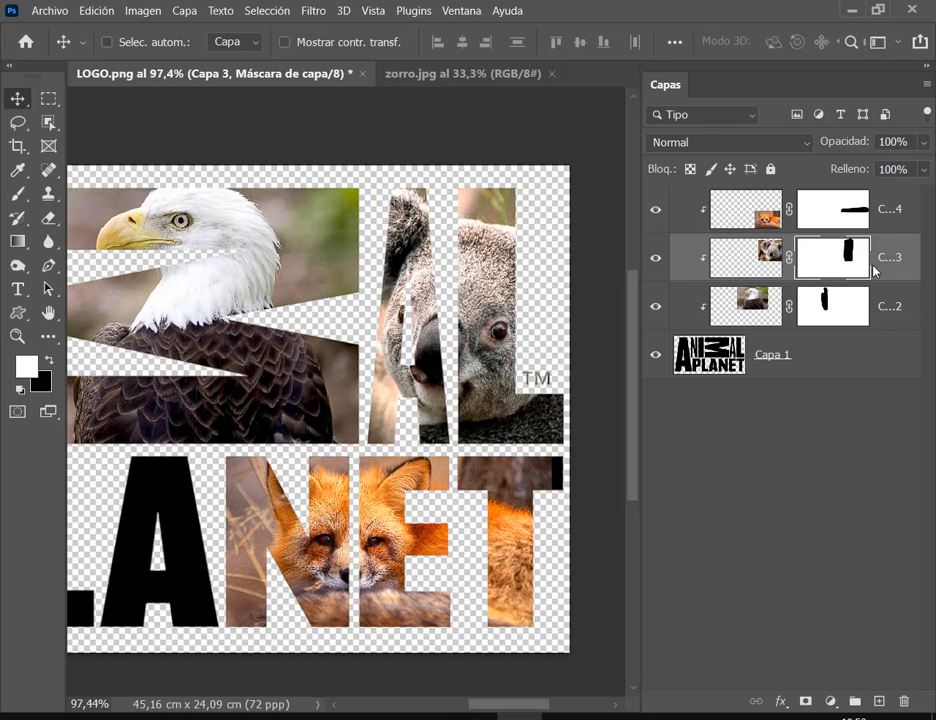
pyautogui.click(789, 262)
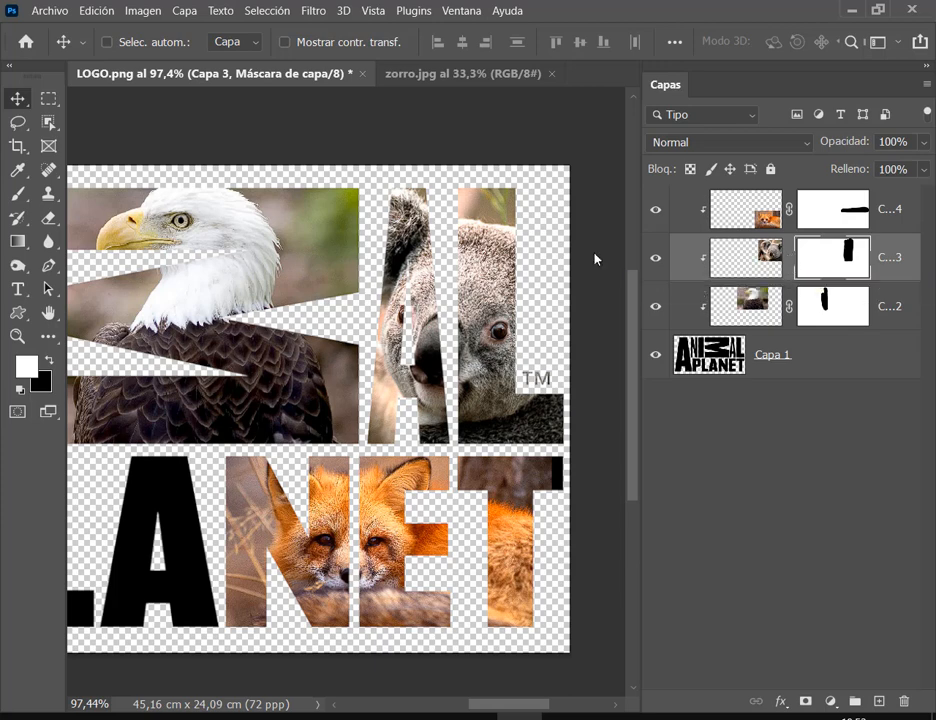
pyautogui.click(770, 263)
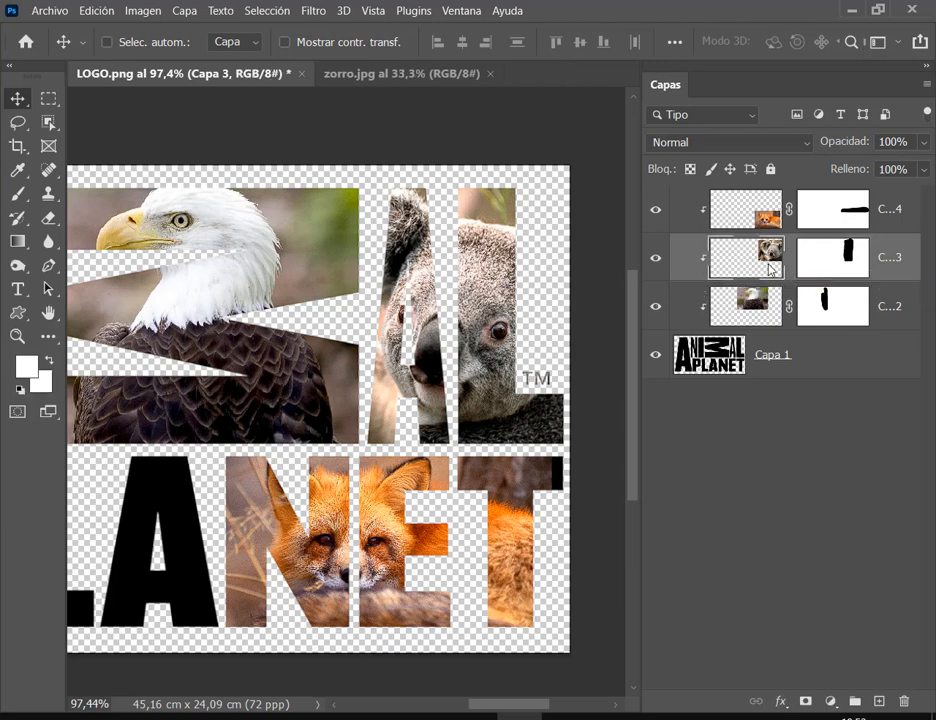
pyautogui.moveTo(502, 316); pyautogui.dragTo(473, 314)
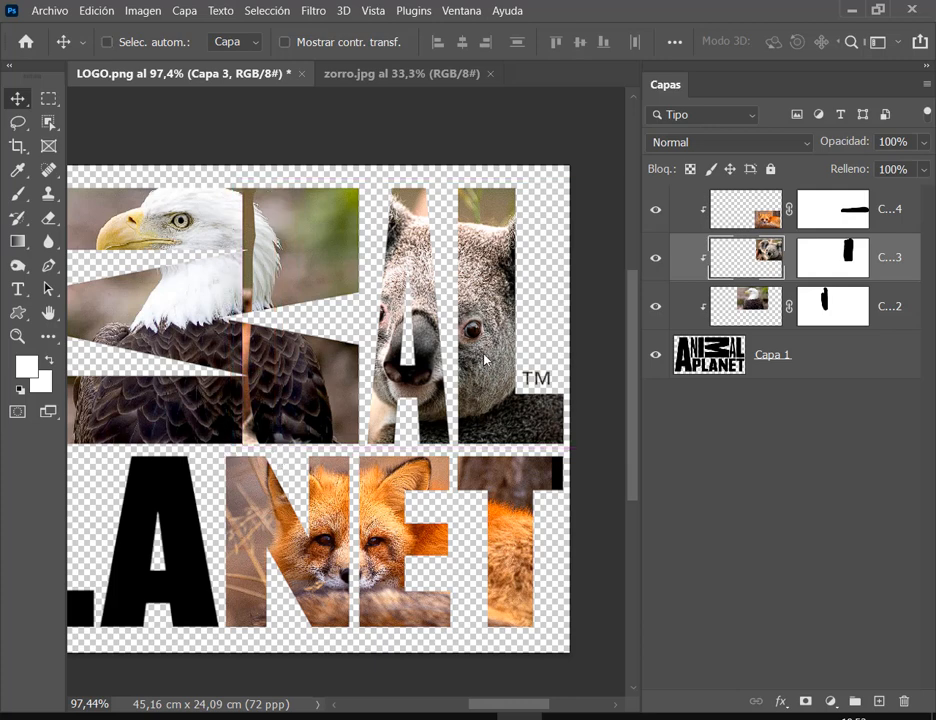
pyautogui.moveTo(484, 358); pyautogui.dragTo(553, 368)
pyautogui.moveTo(491, 376); pyautogui.dragTo(446, 410)
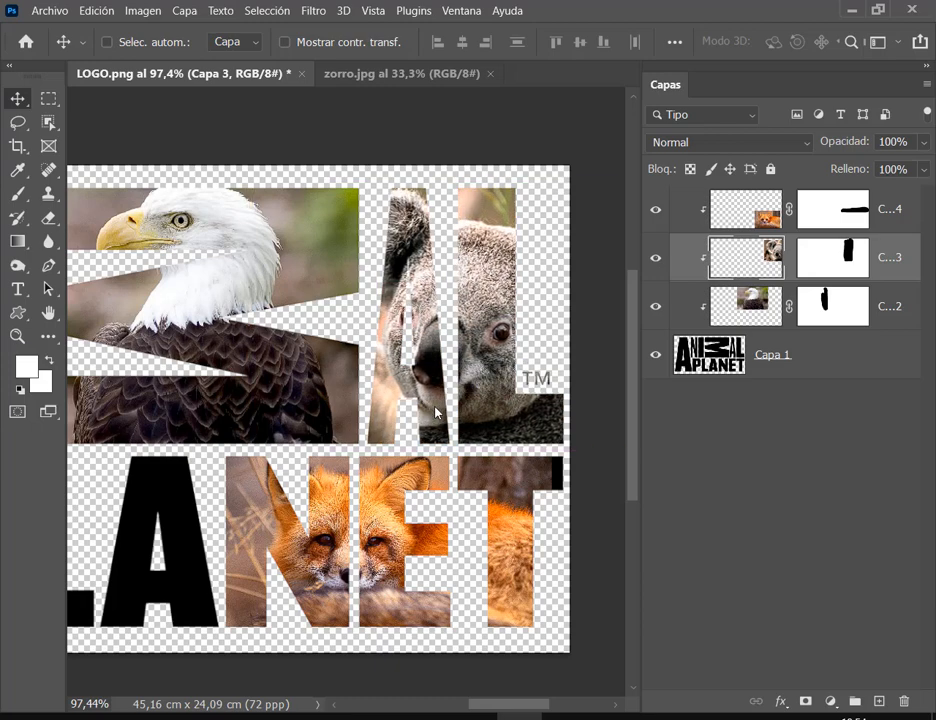
# Step: Relink Capa 3's mask and move the koala photo and mask together toward the right and back over the letters A and L
pyautogui.click(789, 257)
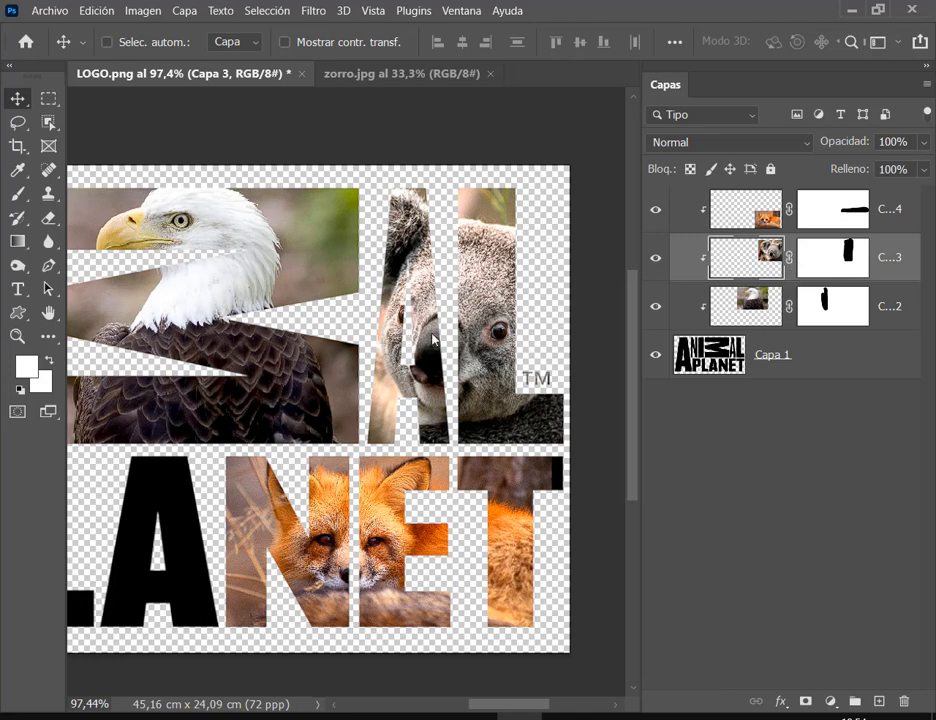
pyautogui.moveTo(432, 340); pyautogui.dragTo(492, 216)
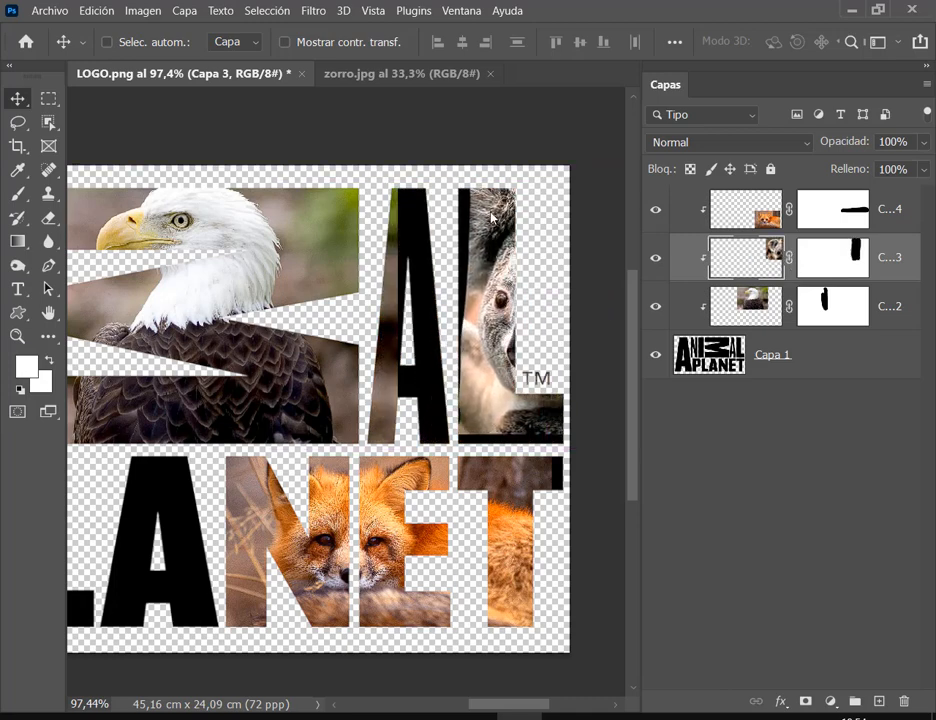
pyautogui.moveTo(479, 324); pyautogui.dragTo(420, 277)
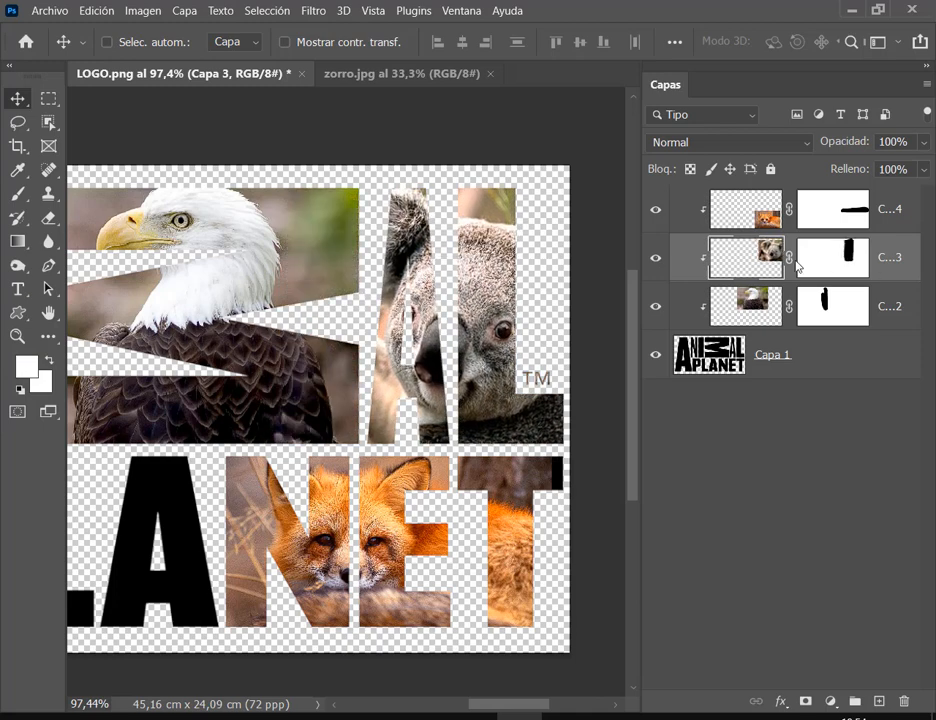
# Step: Reposition the koala photo inside the letters A and L with Capa 3's mask unlinked, then relink the mask
pyautogui.click(790, 259)
pyautogui.moveTo(504, 326)
pyautogui.mouseDown()
pyautogui.moveTo(494, 327)
pyautogui.moveTo(510, 330)
pyautogui.mouseUp()
pyautogui.click(790, 259)
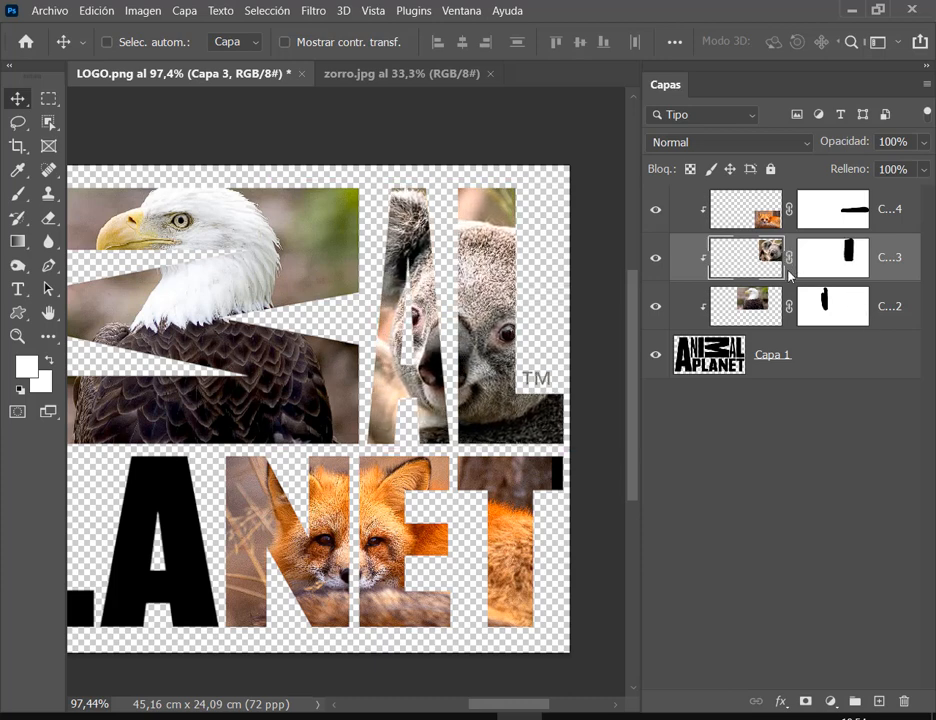
pyautogui.moveTo(444, 340)
pyautogui.mouseDown()
pyautogui.moveTo(463, 341)
pyautogui.moveTo(455, 341)
pyautogui.moveTo(484, 321)
pyautogui.moveTo(456, 321)
pyautogui.mouseUp()
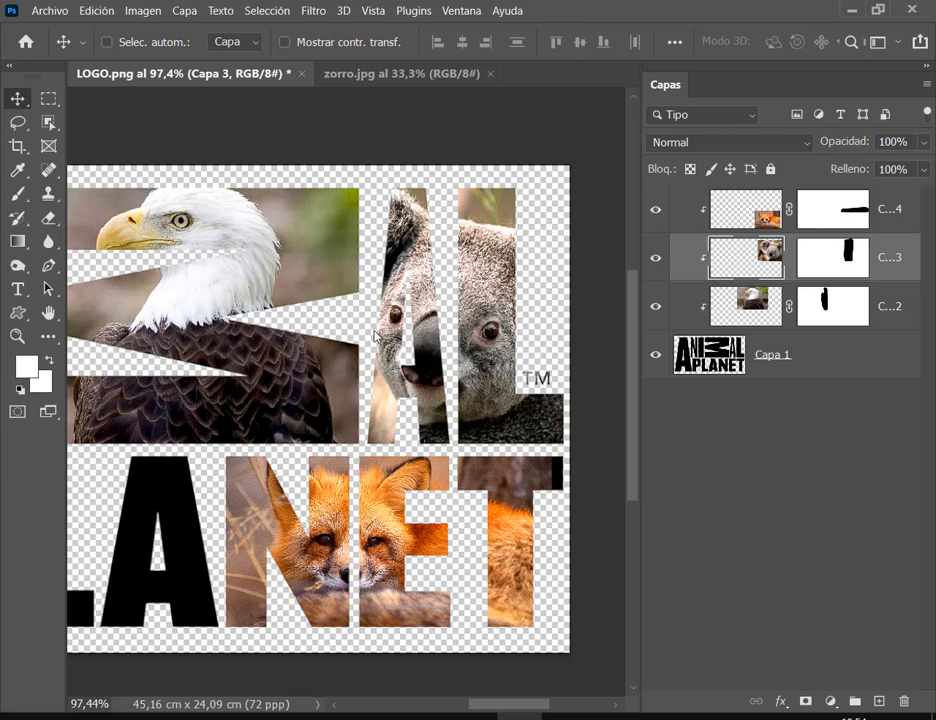
pyautogui.click(790, 260)
pyautogui.scroll(-5, 273, 468)
pyautogui.moveTo(344, 467); pyautogui.dragTo(506, 443)
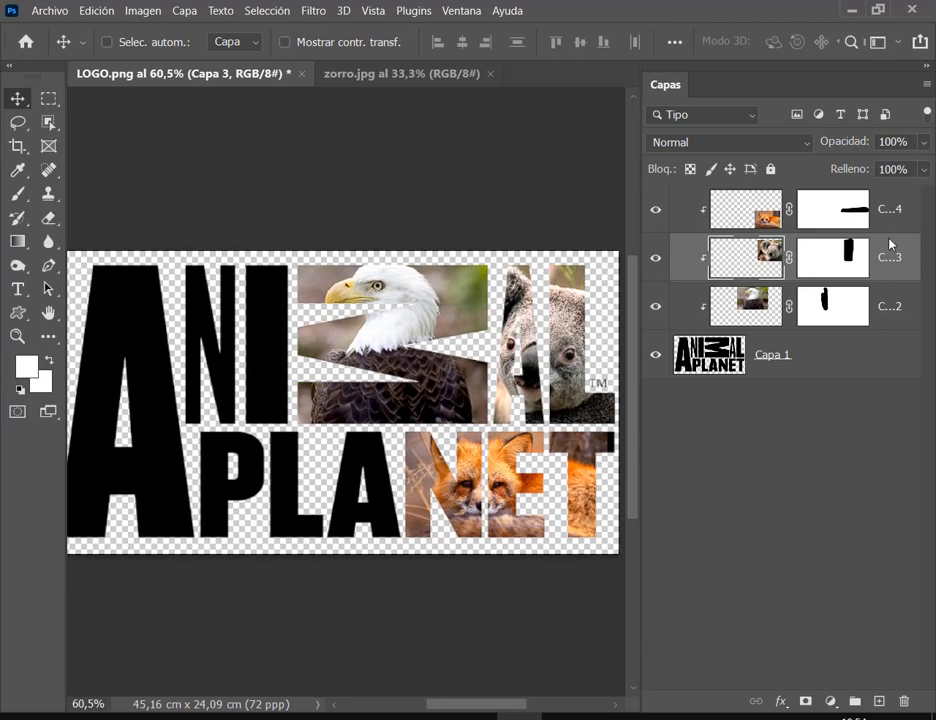
# Step: Delete the layer masks from Capa 4, Capa 3 and Capa 2 without applying them
pyautogui.click(853, 213)
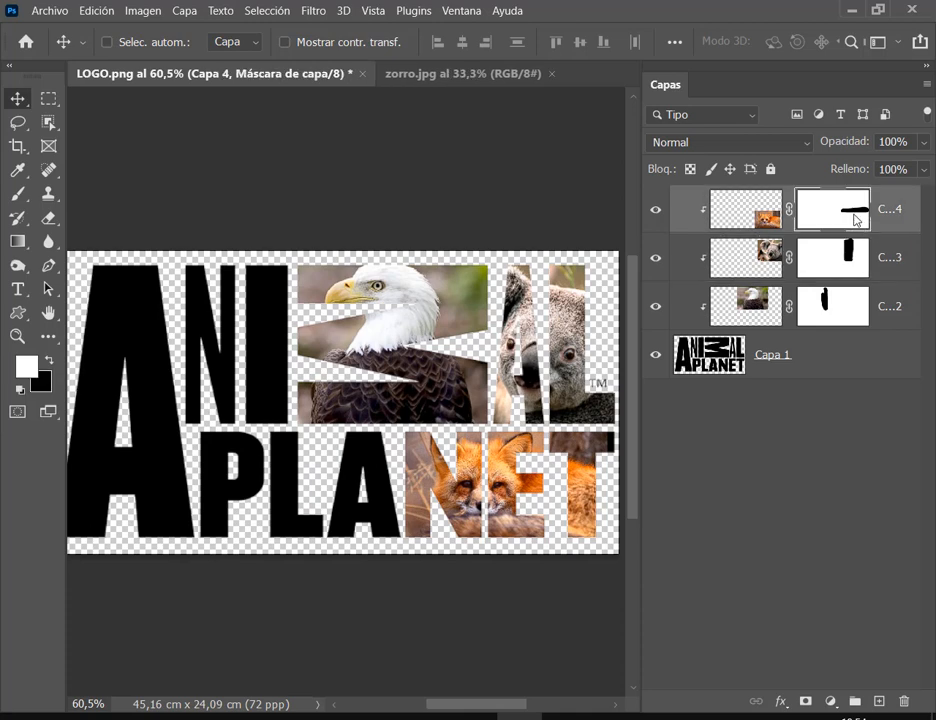
pyautogui.moveTo(857, 219); pyautogui.dragTo(904, 702)
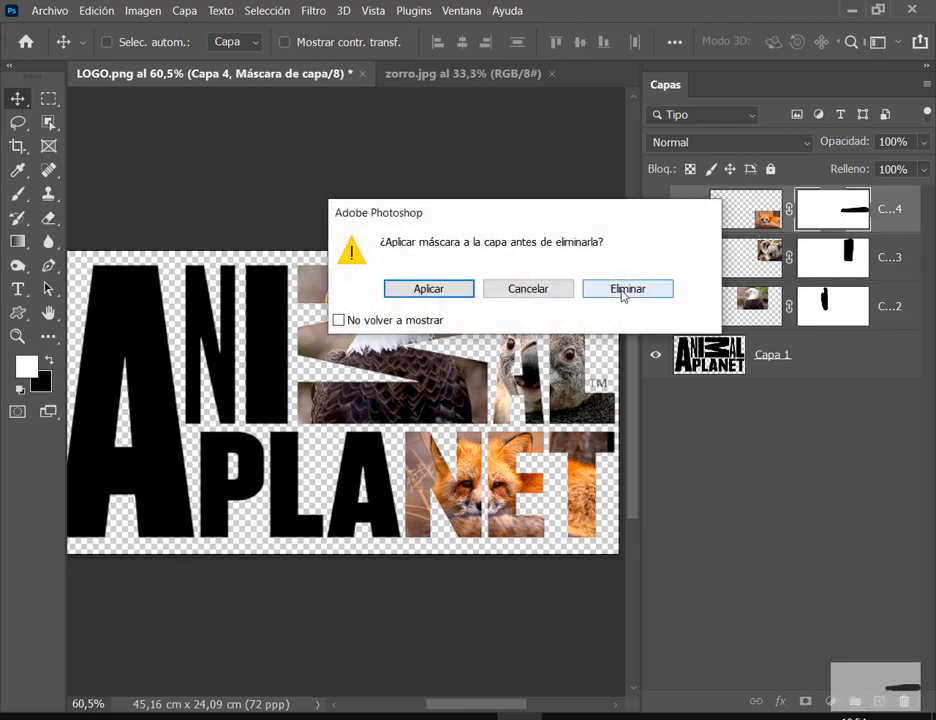
pyautogui.click(624, 289)
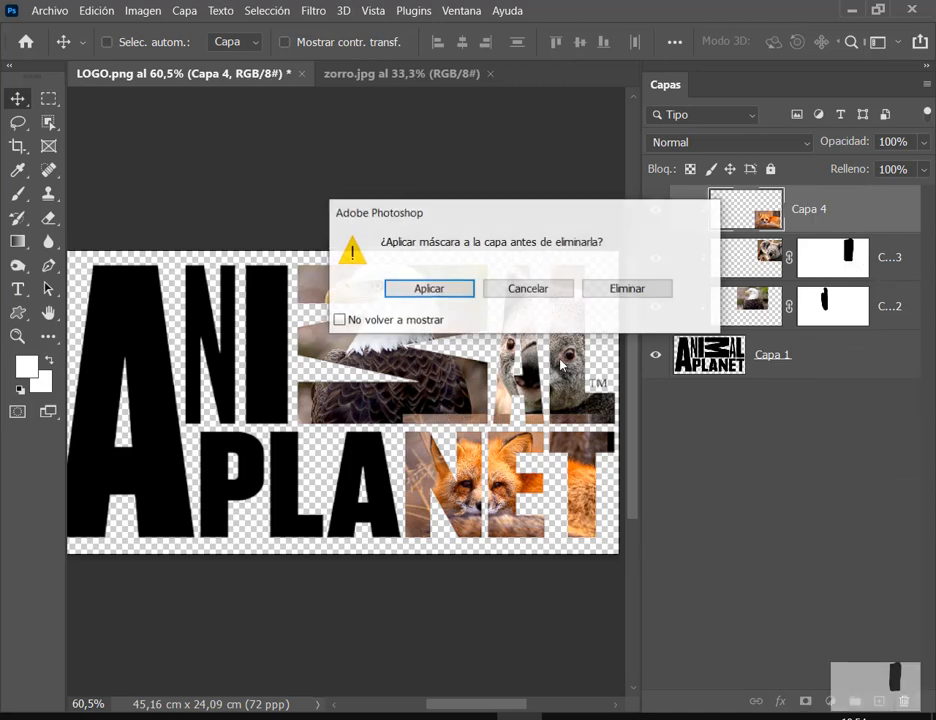
pyautogui.click(639, 287)
pyautogui.moveTo(842, 309); pyautogui.dragTo(904, 702)
pyautogui.click(624, 289)
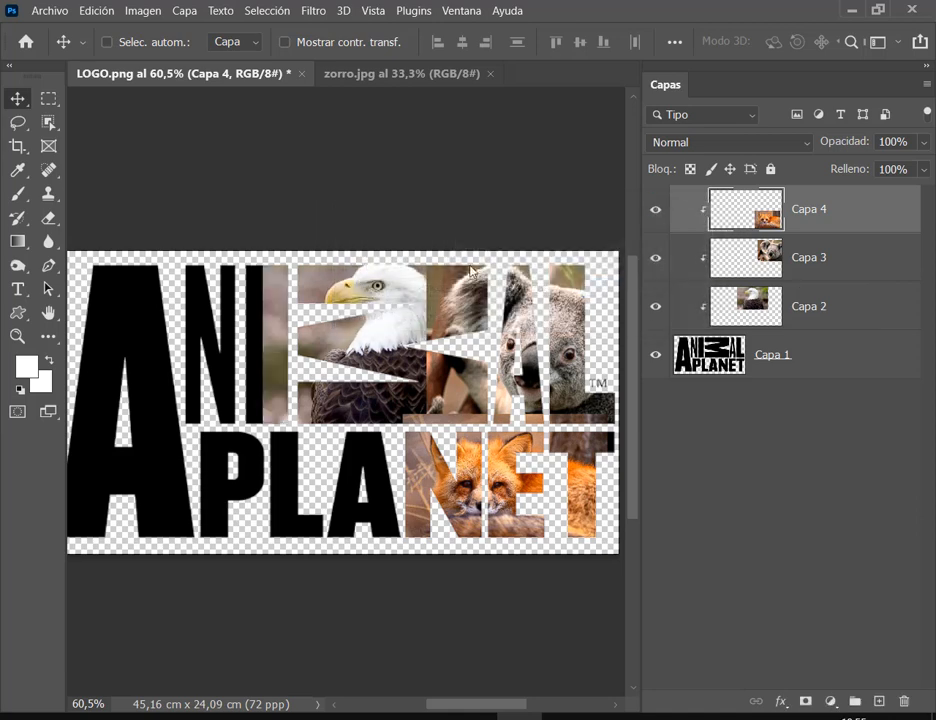
# Step: Hide the fox layer, Capa 4, to expose the eagle and koala photos in the upper letters
pyautogui.moveTo(479, 348); pyautogui.dragTo(435, 314)
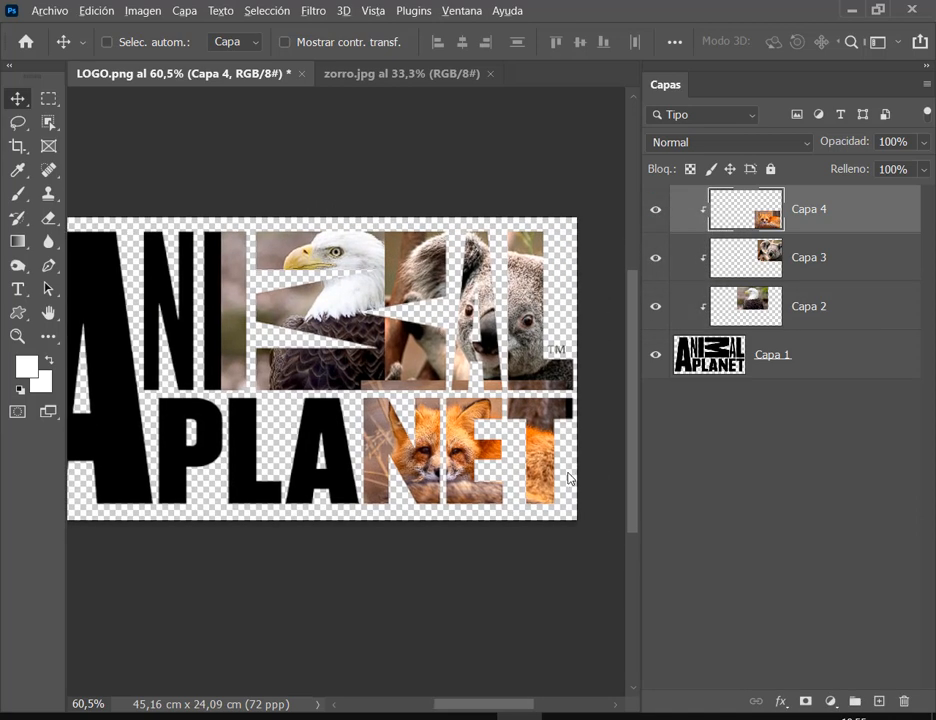
pyautogui.scroll(4, 562, 468)
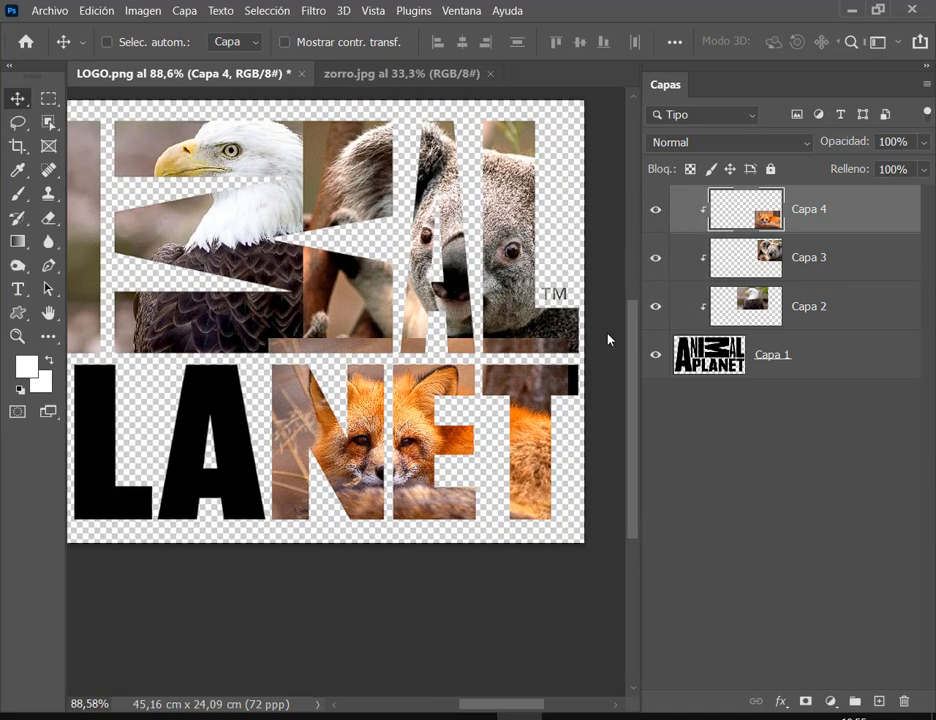
pyautogui.click(660, 208)
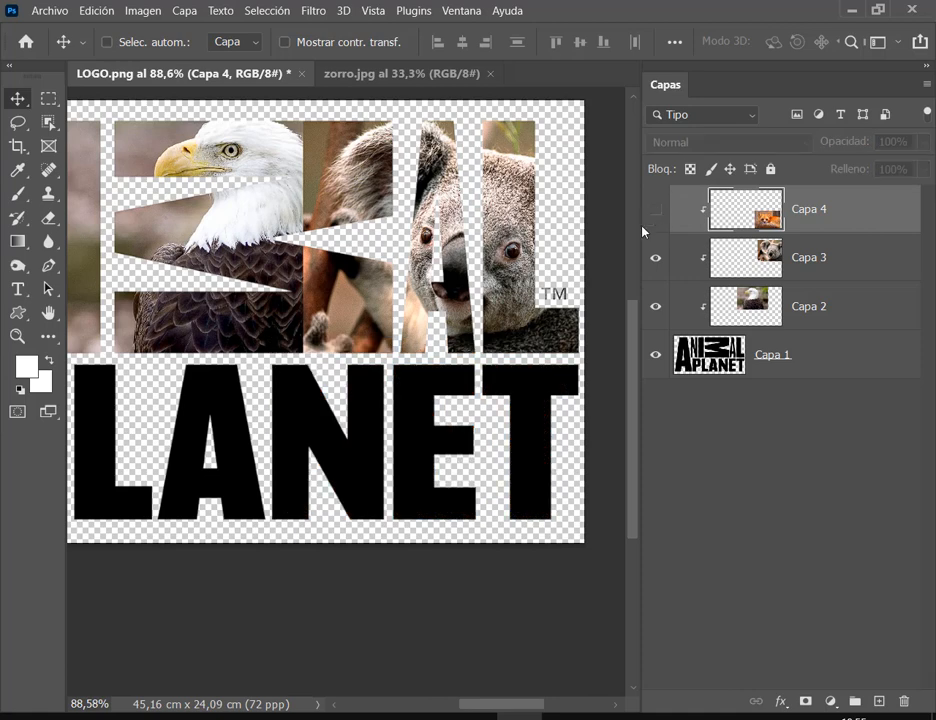
pyautogui.press('ctrl')
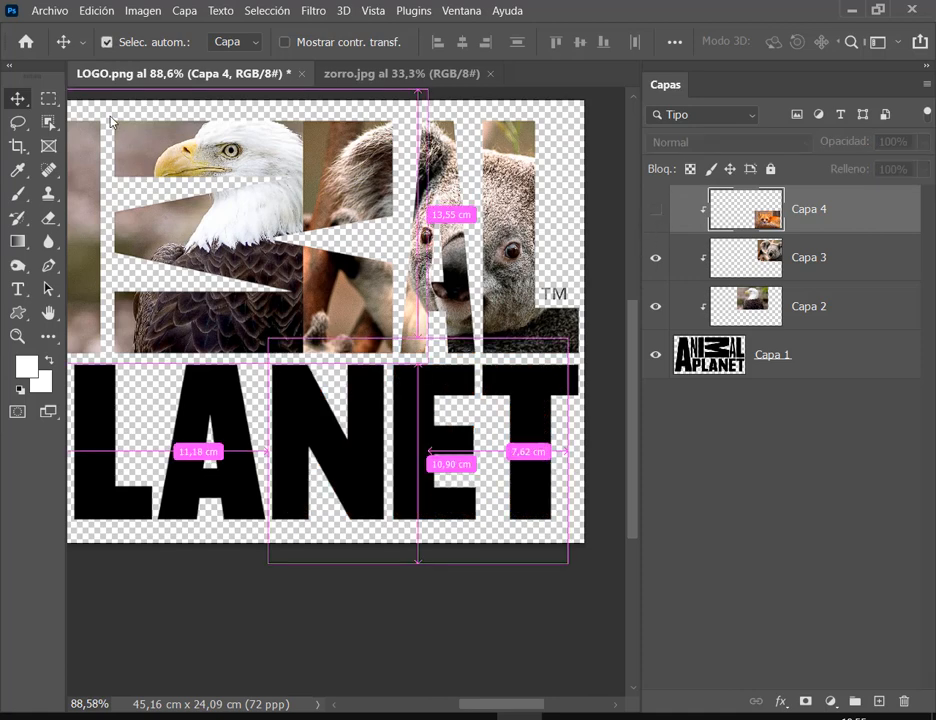
pyautogui.moveTo(112, 118); pyautogui.dragTo(595, 357)
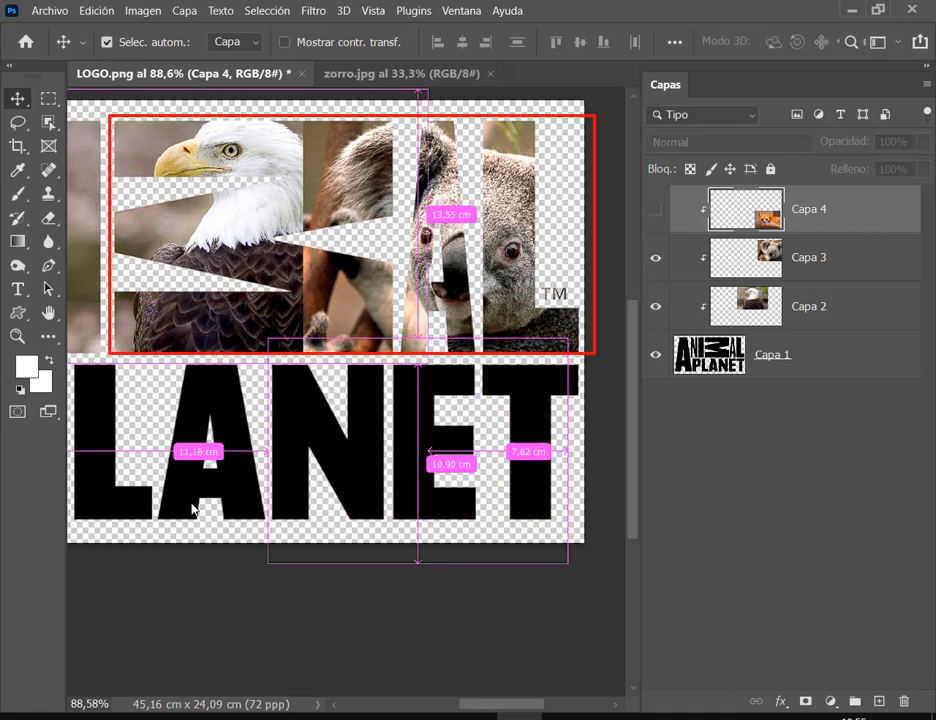
pyautogui.press('Escape')
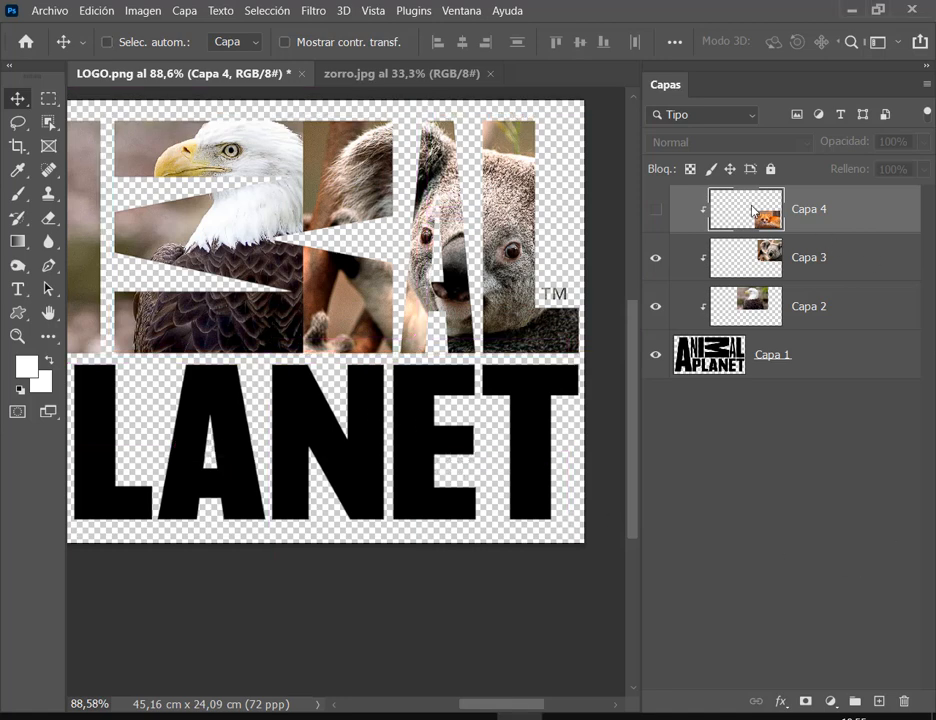
# Step: Show the fox layer, Capa 4, again and move it down the layer stack to directly above Capa 1
pyautogui.click(656, 210)
pyautogui.press('ctrl')
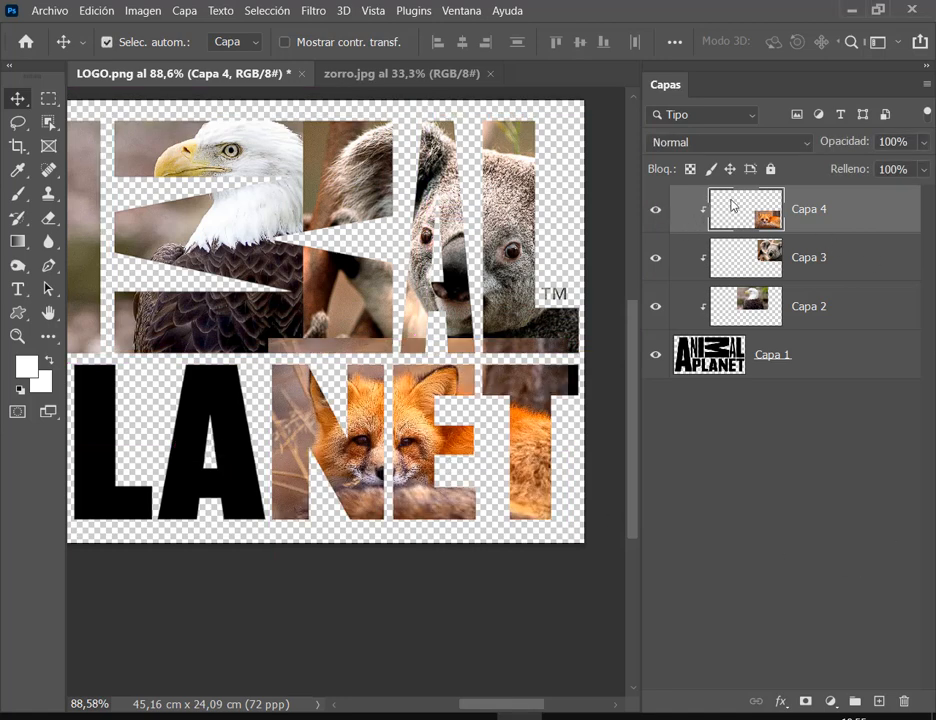
pyautogui.moveTo(702, 185); pyautogui.dragTo(870, 231)
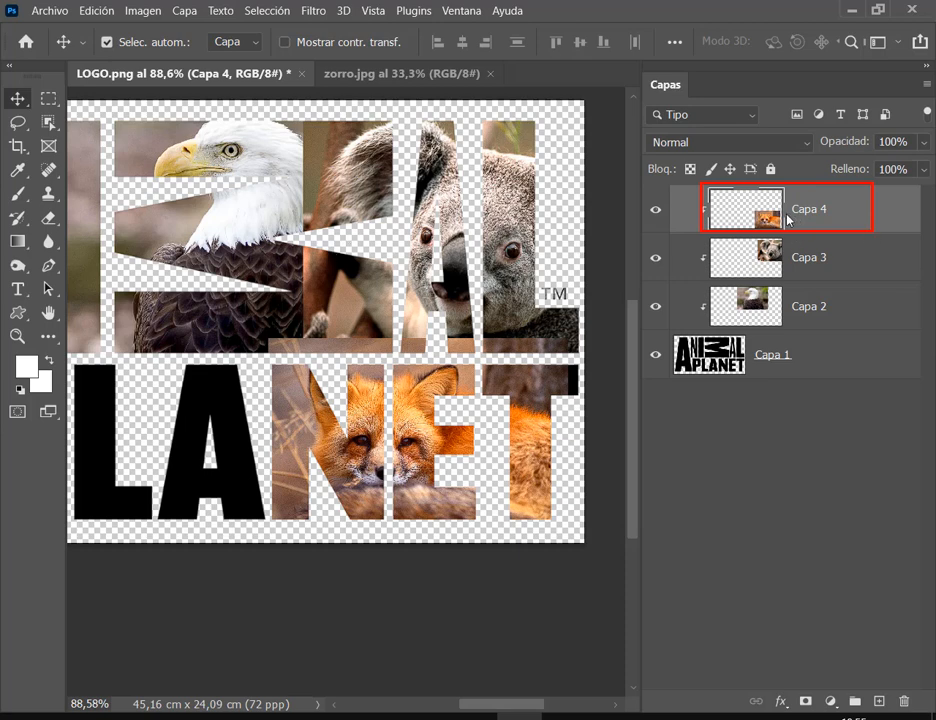
pyautogui.moveTo(776, 213); pyautogui.dragTo(776, 315)
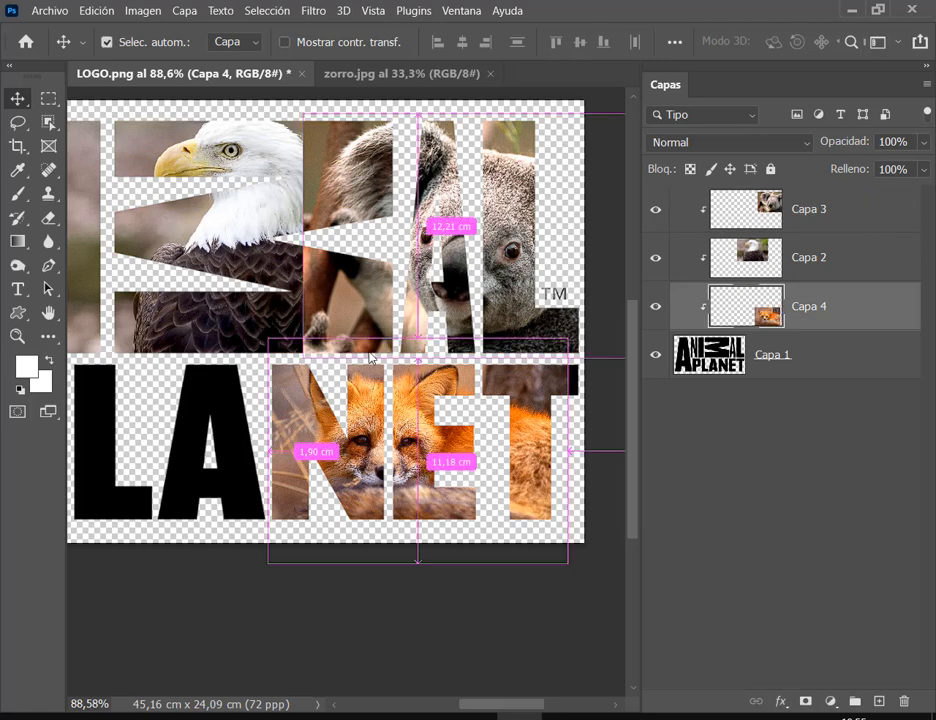
pyautogui.moveTo(264, 356)
pyautogui.mouseDown()
pyautogui.moveTo(623, 535)
pyautogui.moveTo(600, 549)
pyautogui.mouseUp()
pyautogui.press('Escape')
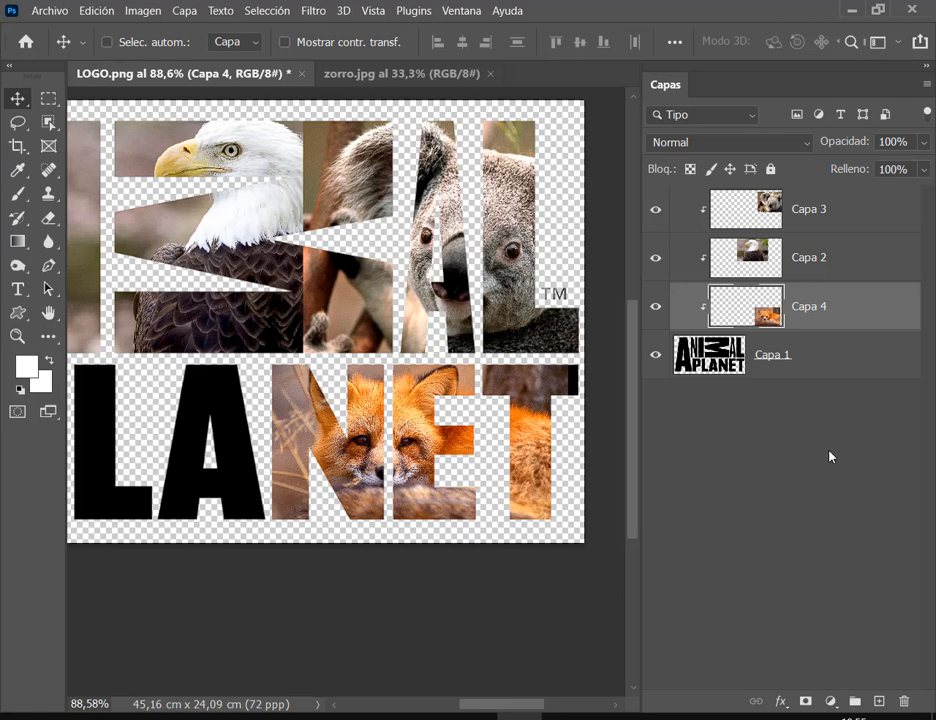
# Step: Move the koala layer, Capa 3, below Capa 2 and shift the eagle photo slightly to the left inside the letter M
pyautogui.click(759, 215)
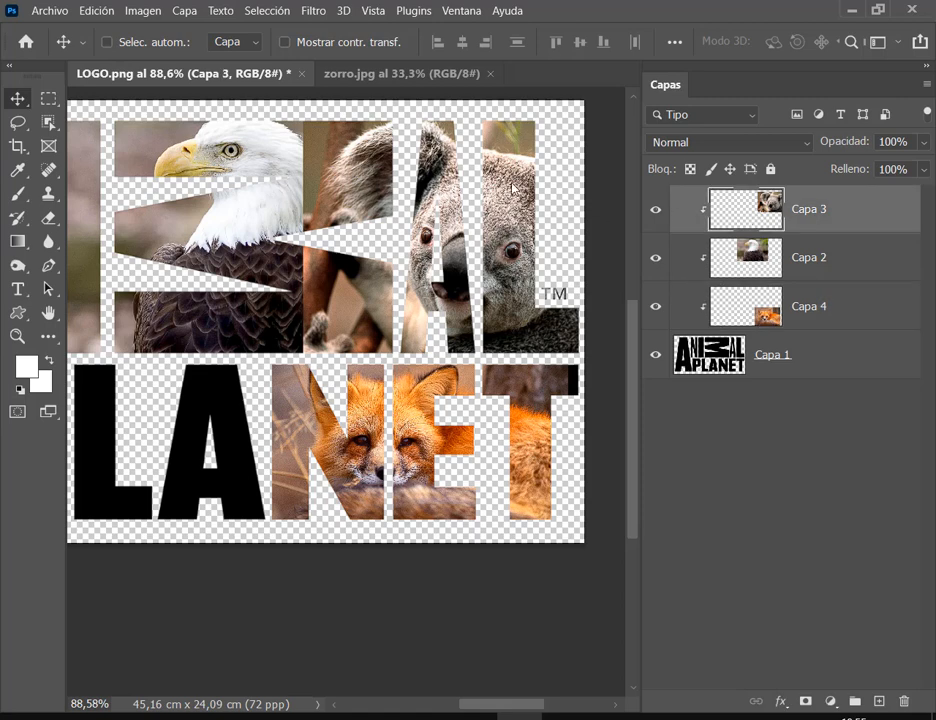
pyautogui.moveTo(777, 212); pyautogui.dragTo(776, 268)
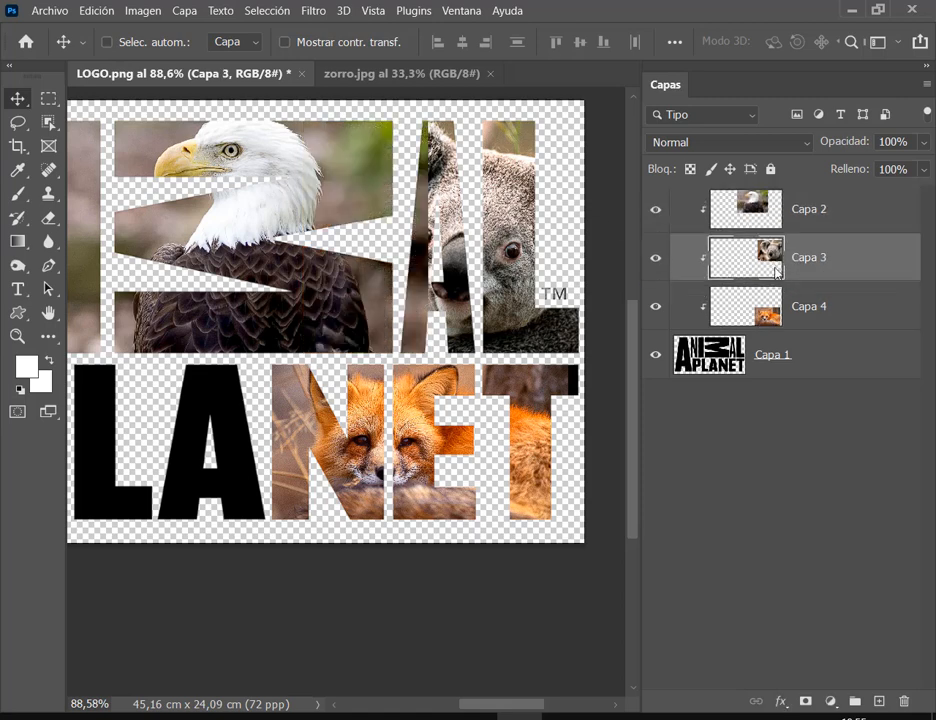
pyautogui.click(754, 231)
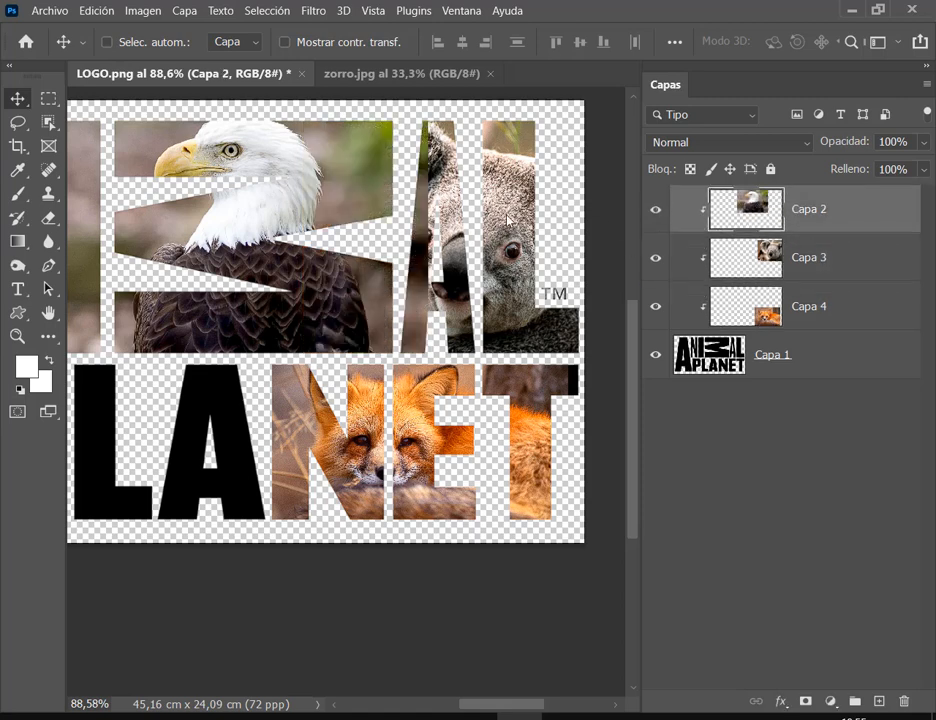
pyautogui.moveTo(360, 214); pyautogui.dragTo(333, 213)
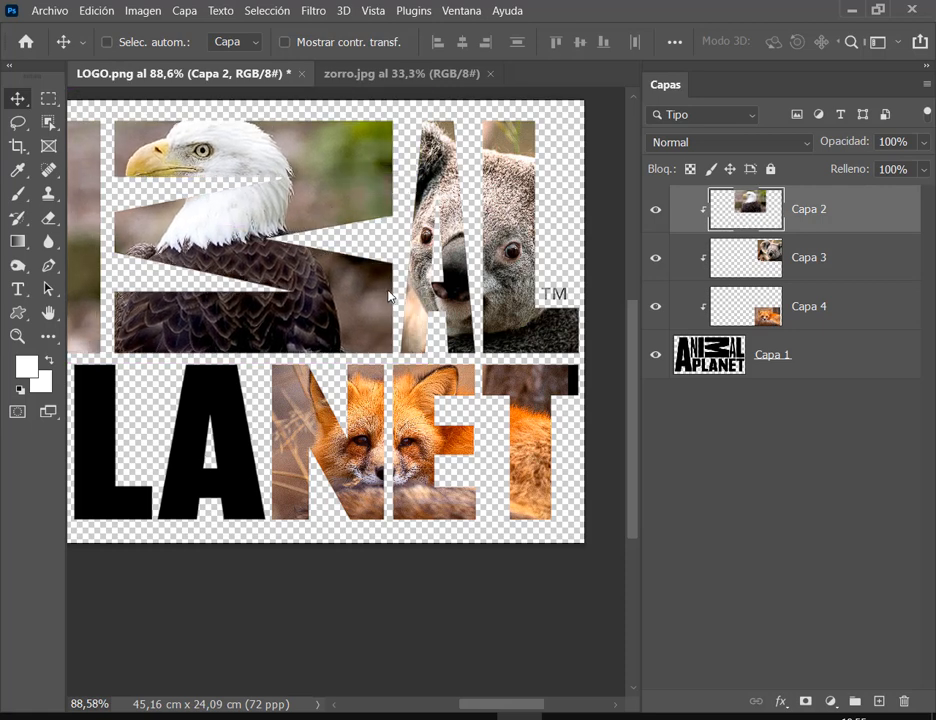
pyautogui.scroll(-2, 385, 292)
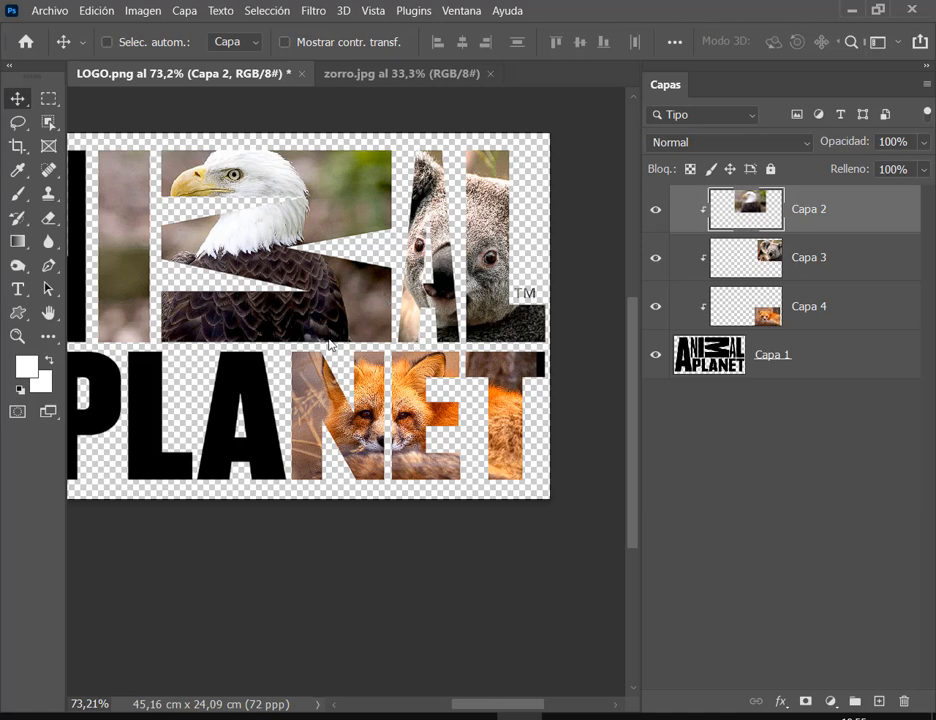
pyautogui.moveTo(330, 343); pyautogui.dragTo(438, 374)
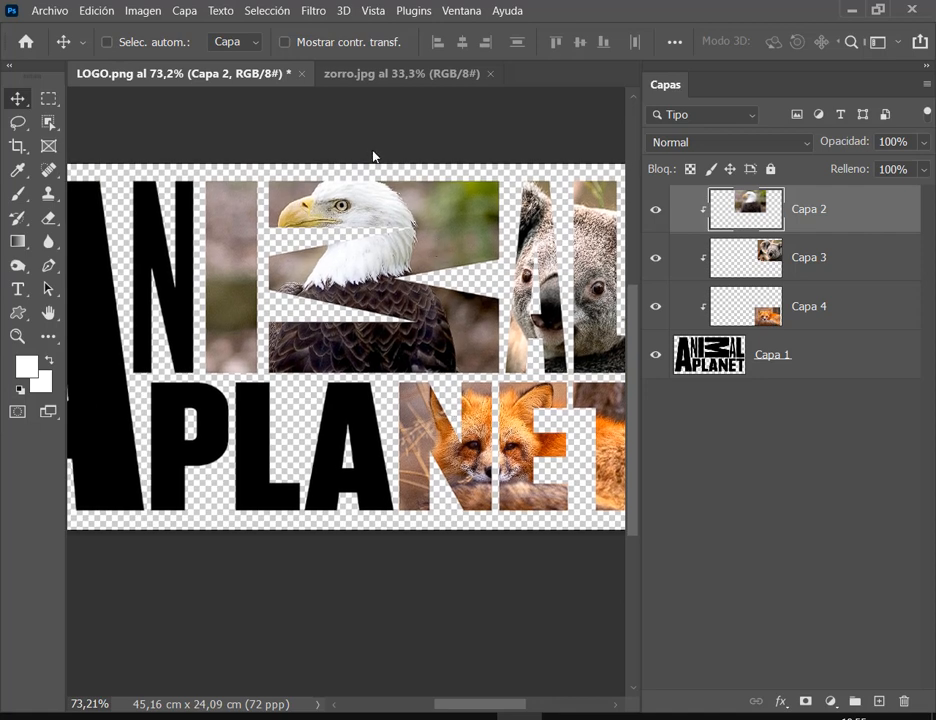
# Step: Close zorro.jpg, and close LOGO.png without saving its changes
pyautogui.click(490, 74)
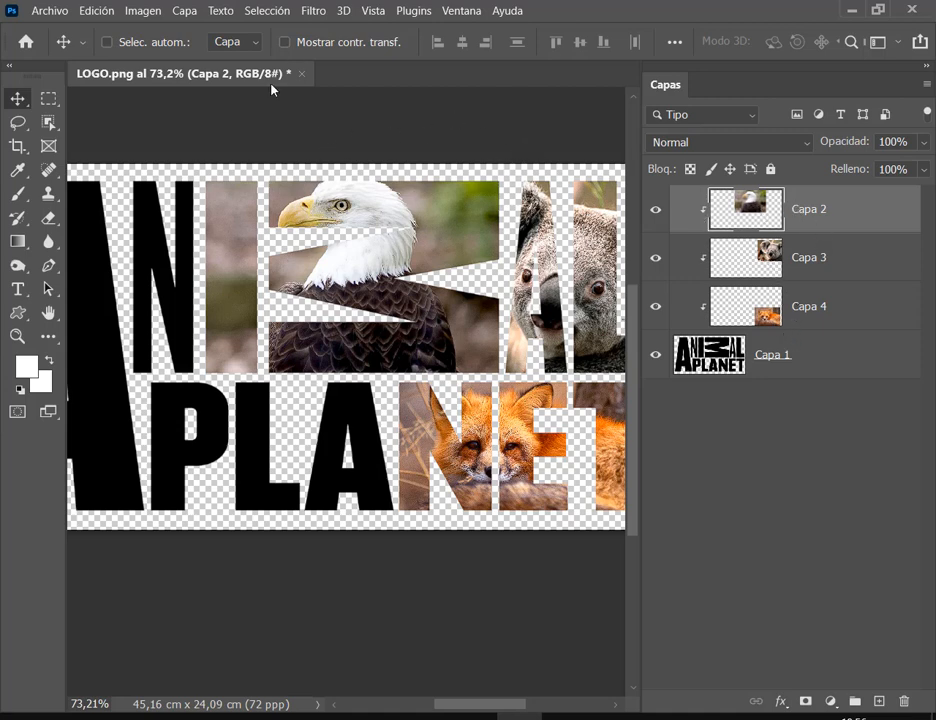
pyautogui.click(301, 73)
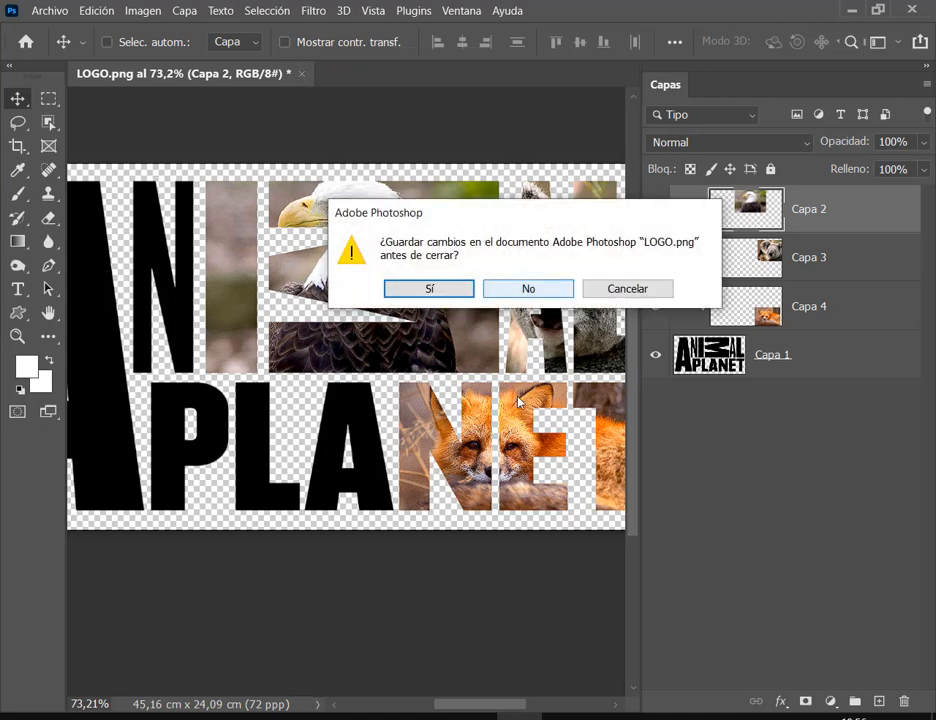
pyautogui.press('Escape')
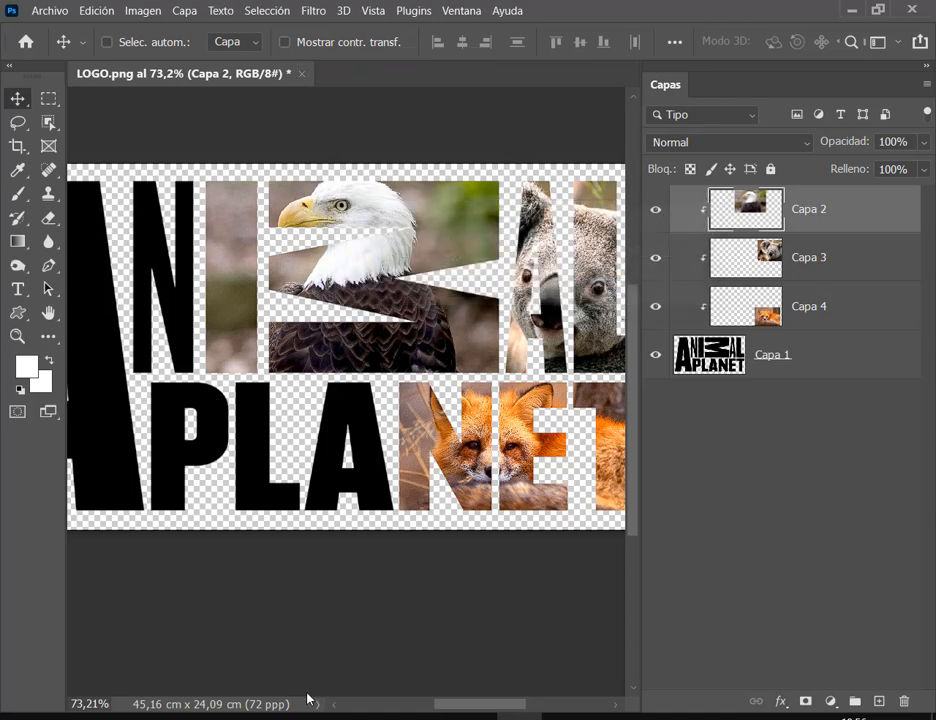
pyautogui.click(144, 660)
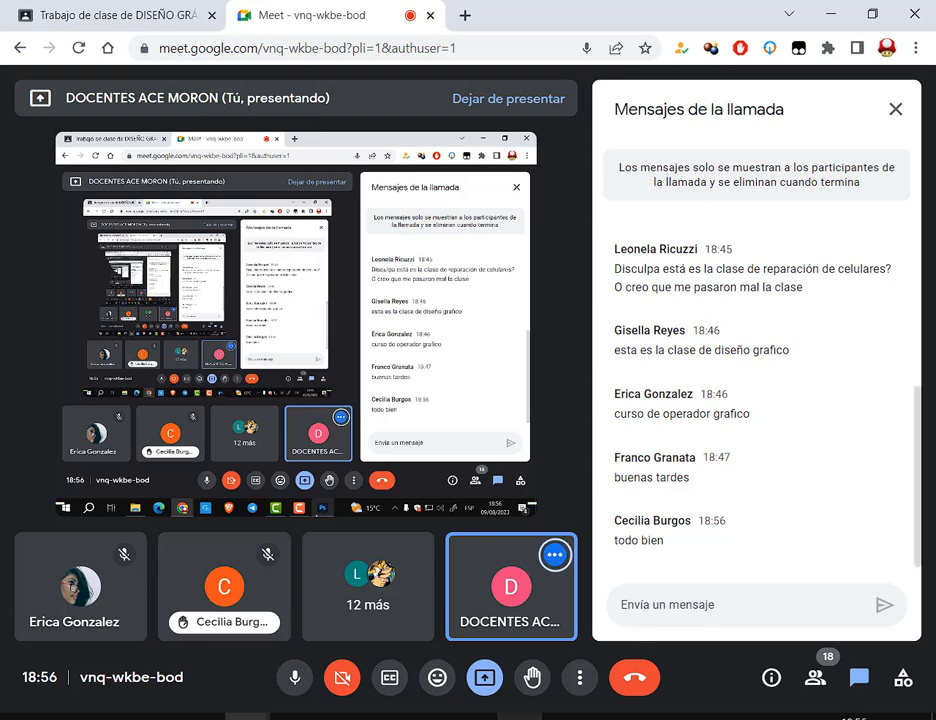
pyautogui.click(519, 718)
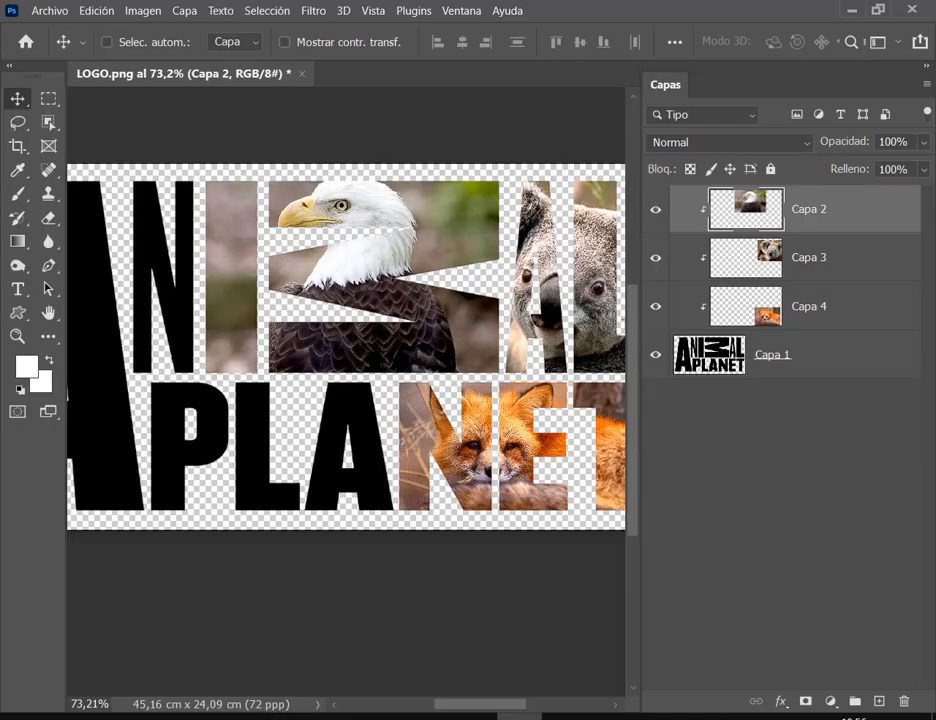
pyautogui.click(301, 74)
pyautogui.click(550, 292)
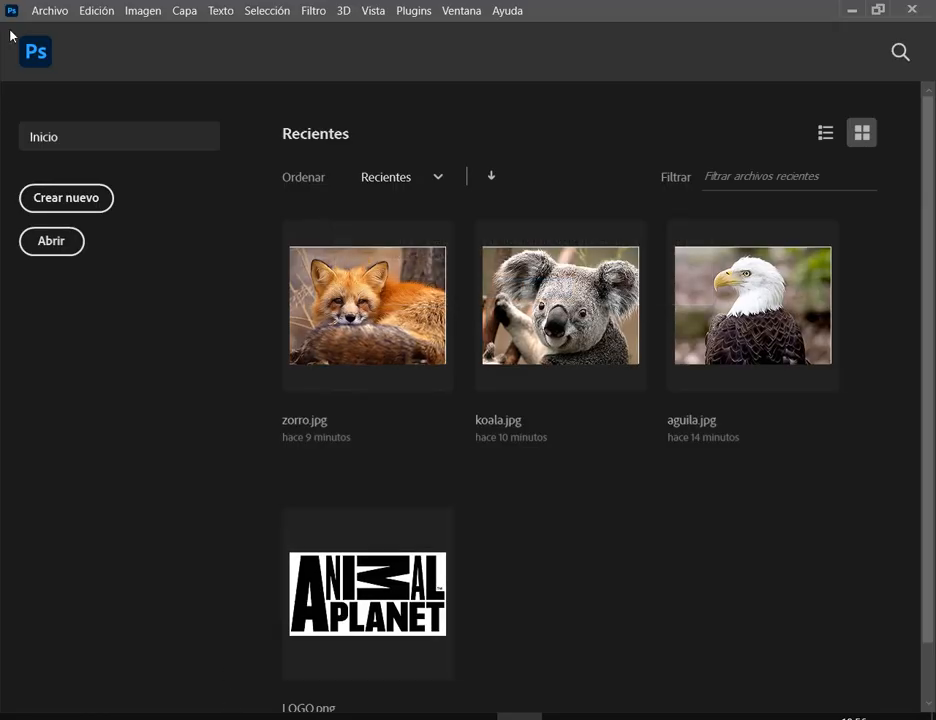
# Step: Switch to File Explorer, open the Collage Afrika folder and view the finished collage example in Collage Afrika.pdf
pyautogui.click(160, 716)
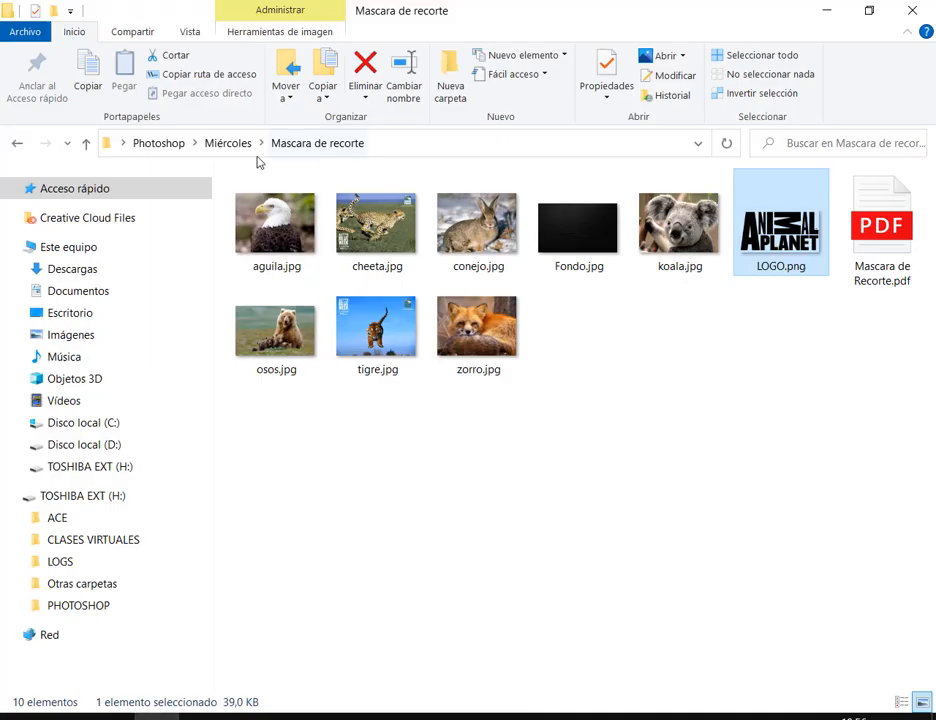
pyautogui.hotkey('alt', 'Up')
pyautogui.doubleClick(252, 202)
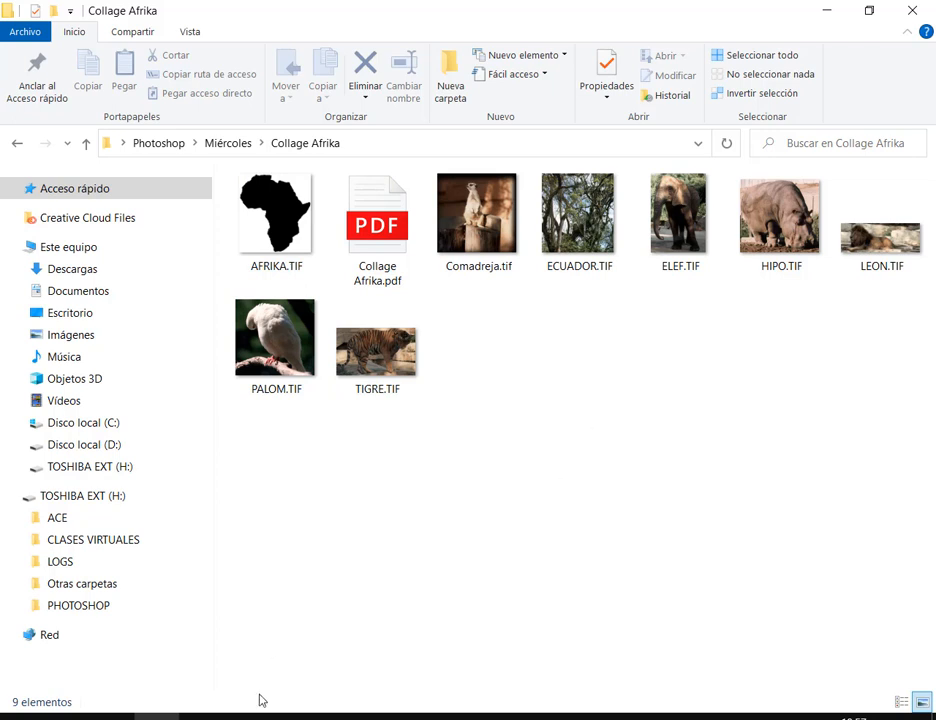
pyautogui.doubleClick(393, 250)
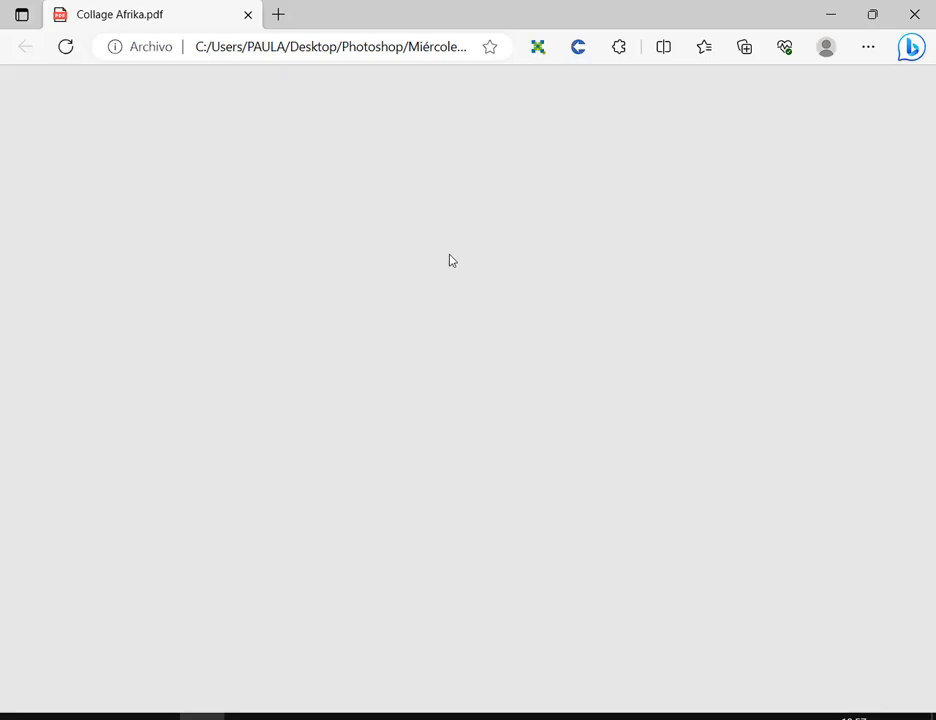
pyautogui.scroll(-2, 677, 340)
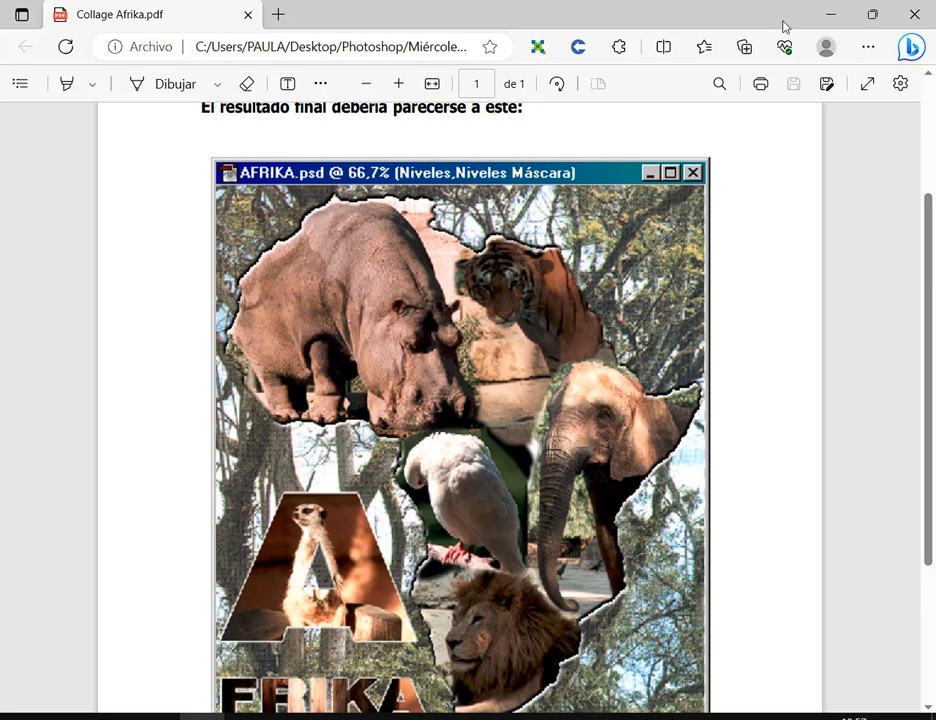
pyautogui.click(838, 20)
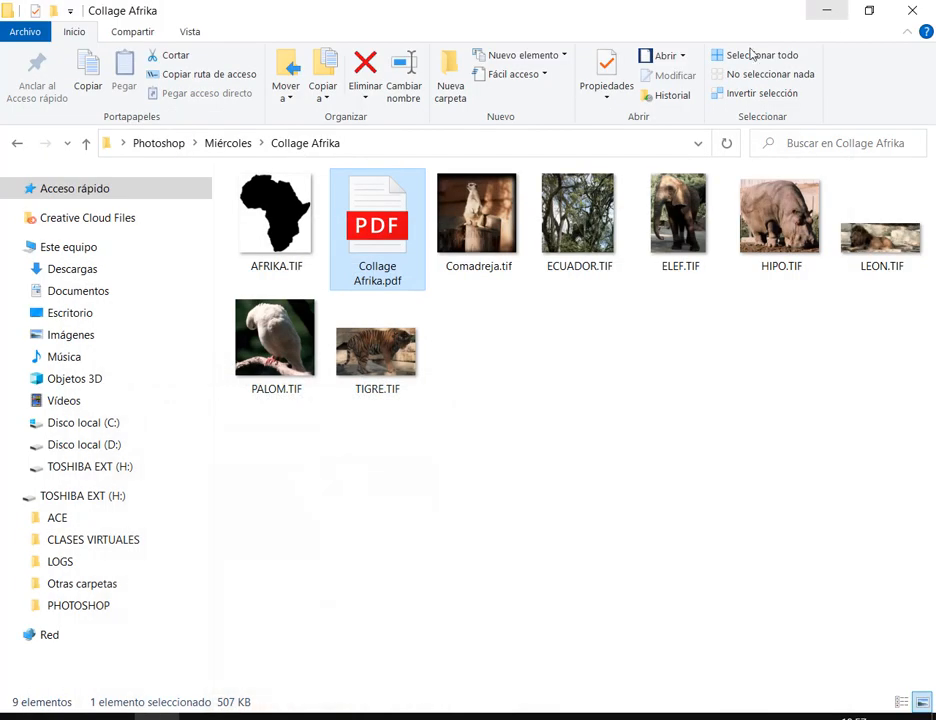
# Step: Open ECUADOR.TIF from the Collage Afrika folder in Photoshop and collapse the layers panel to enlarge the canvas area
pyautogui.click(578, 225)
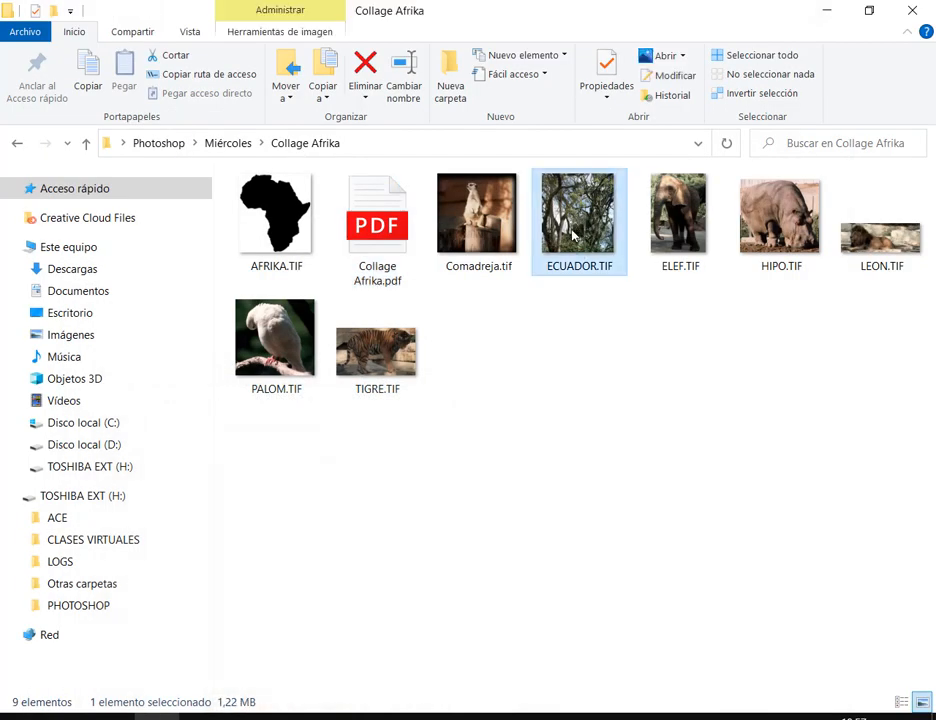
pyautogui.moveTo(578, 235); pyautogui.dragTo(540, 540)
pyautogui.click(539, 380)
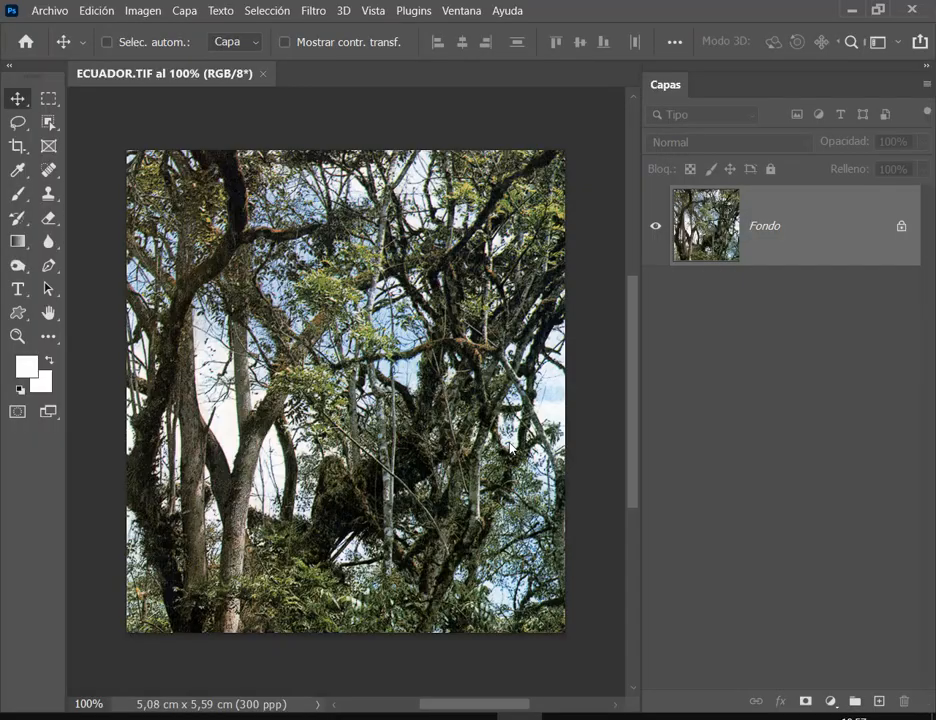
pyautogui.click(928, 67)
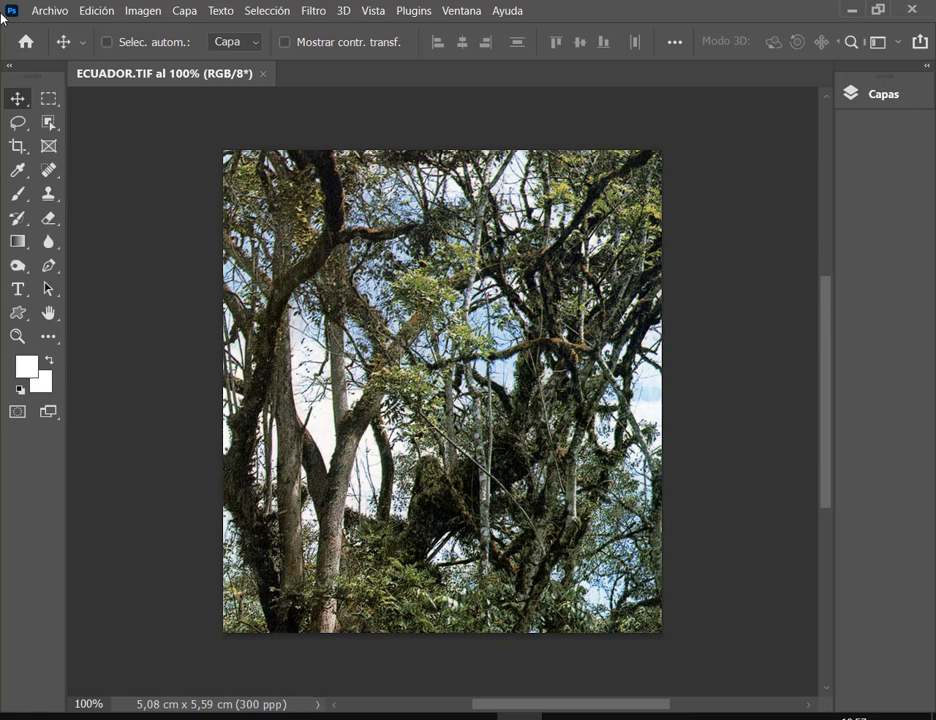
# Step: Place Comadreja.tif from the Collage Afrika folder as an embedded element, keeping its 100% scale and centred position over the trees
pyautogui.click(64, 12)
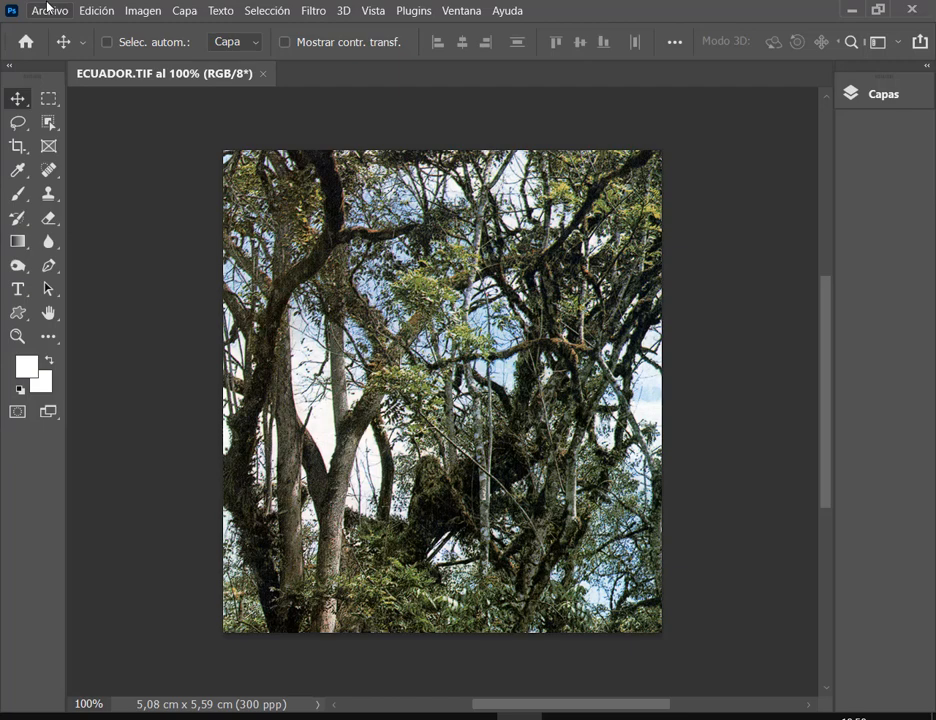
pyautogui.click(45, 9)
pyautogui.moveTo(152, 306)
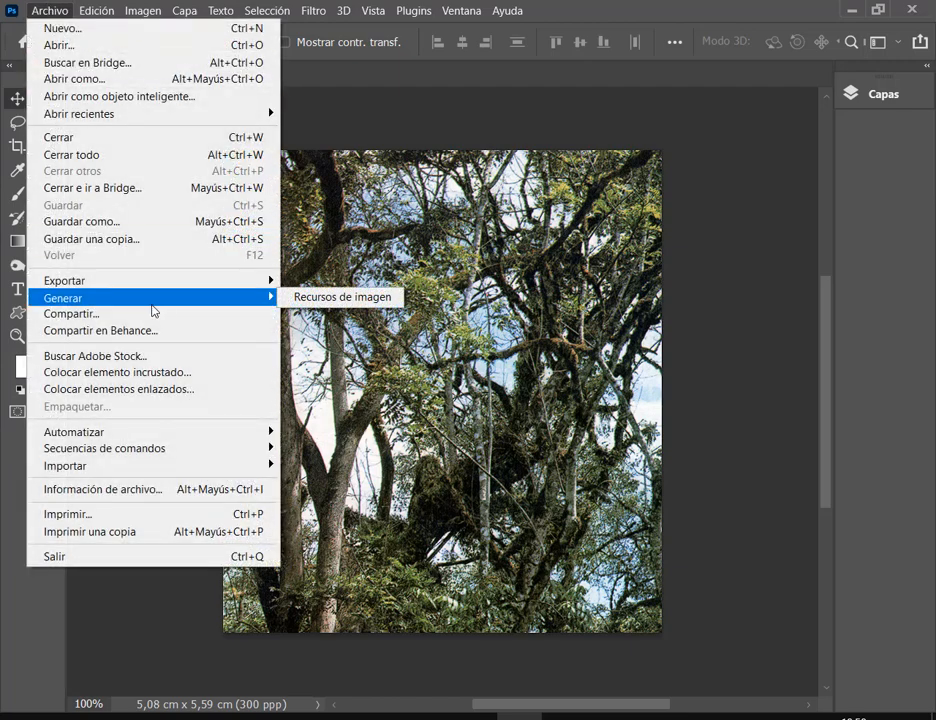
pyautogui.click(136, 372)
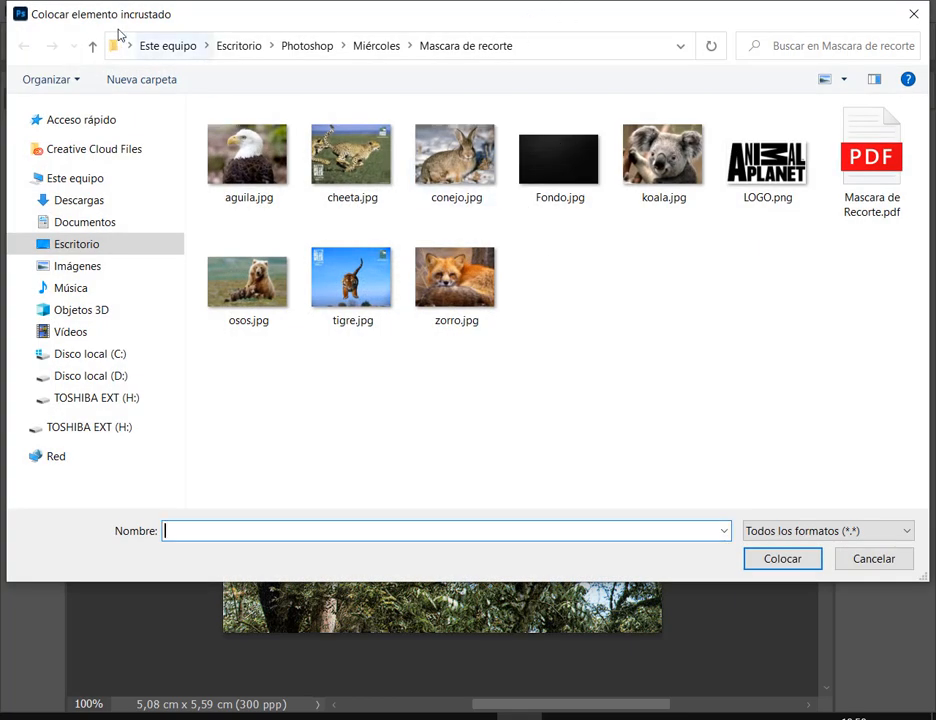
pyautogui.click(376, 47)
pyautogui.doubleClick(280, 175)
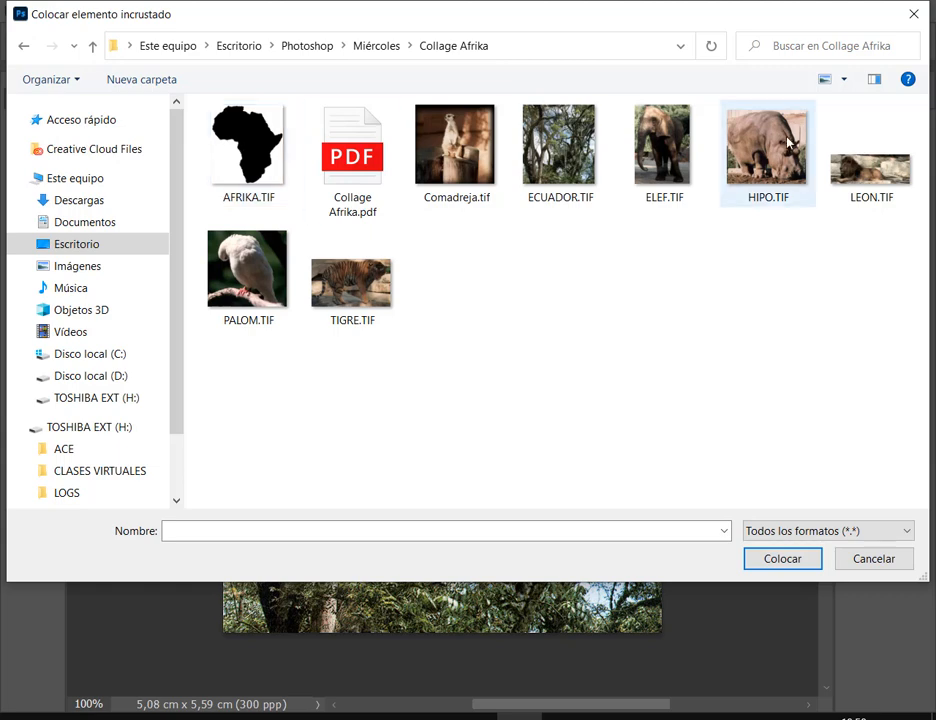
pyautogui.doubleClick(455, 150)
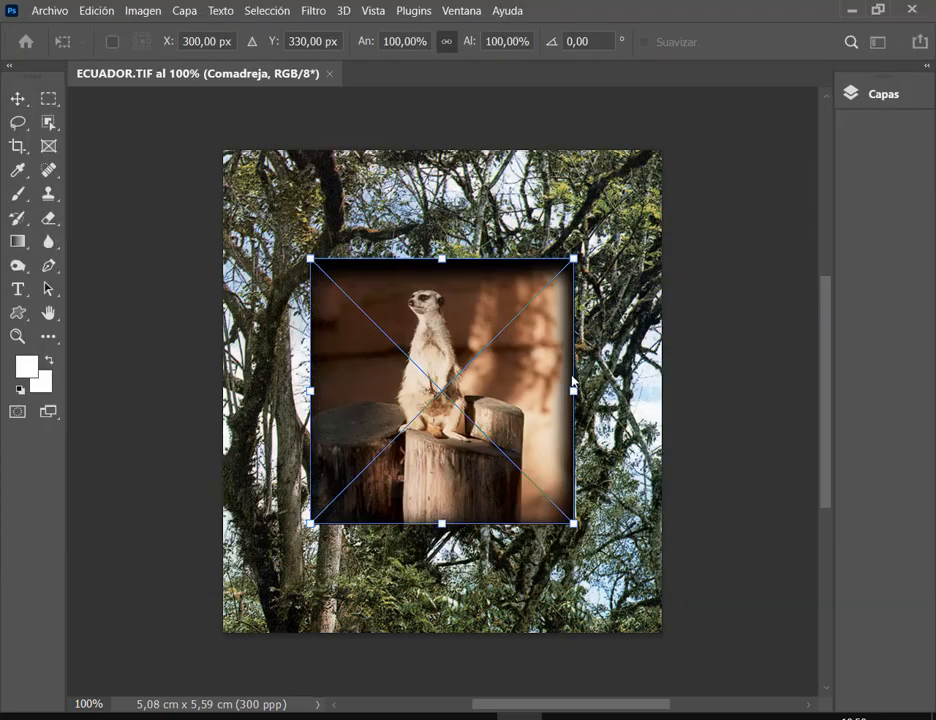
pyautogui.press('Return')
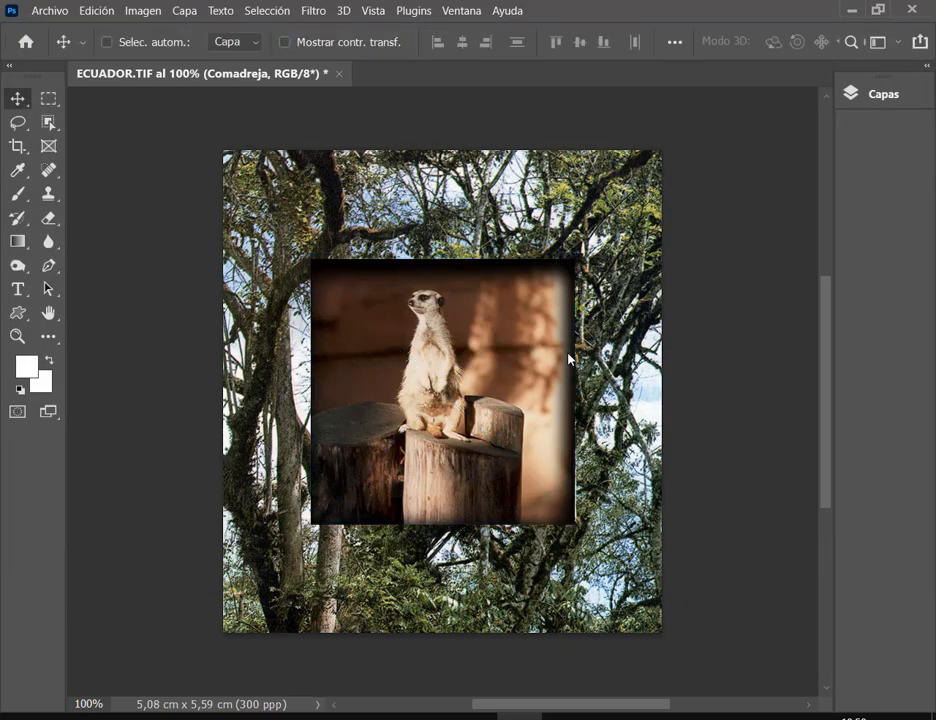
# Step: Place HIPO.TIF as a linked element at its default size and position, and expand the layers panel
pyautogui.click(48, 10)
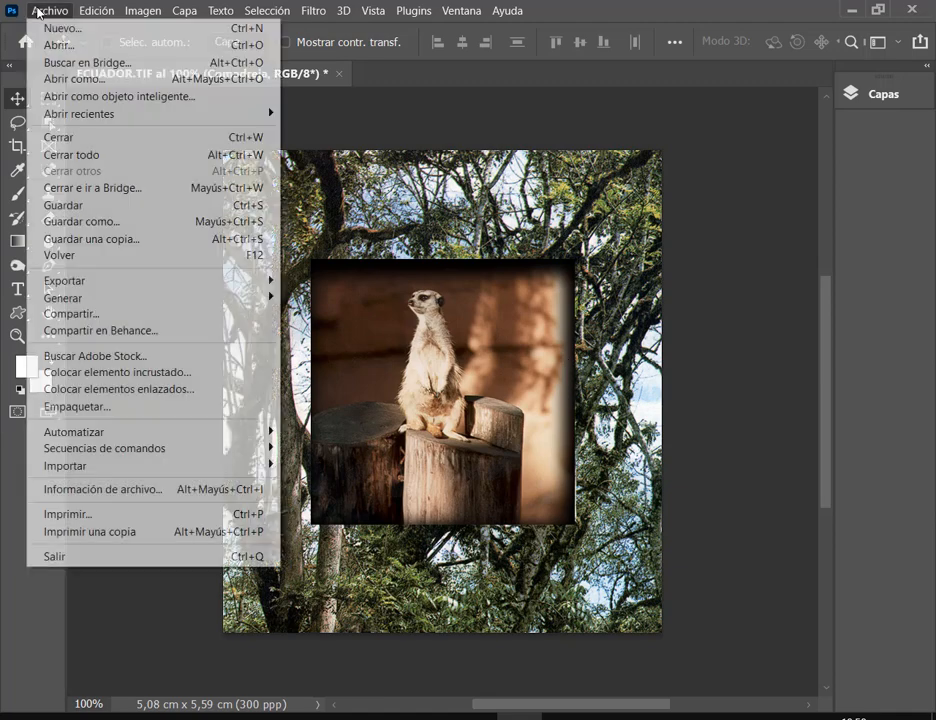
pyautogui.click(160, 389)
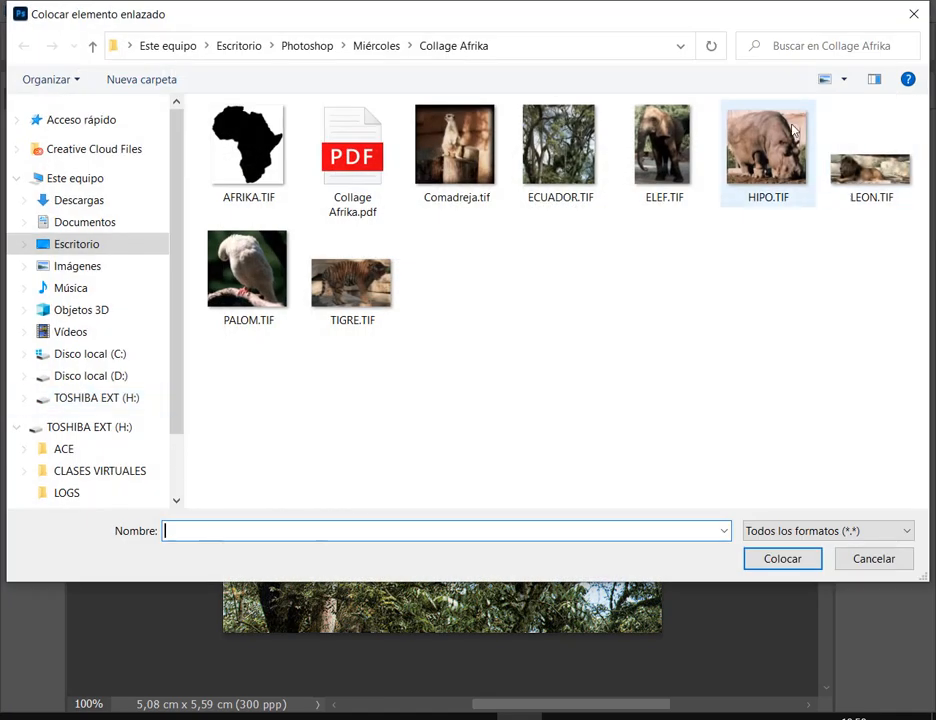
pyautogui.doubleClick(766, 145)
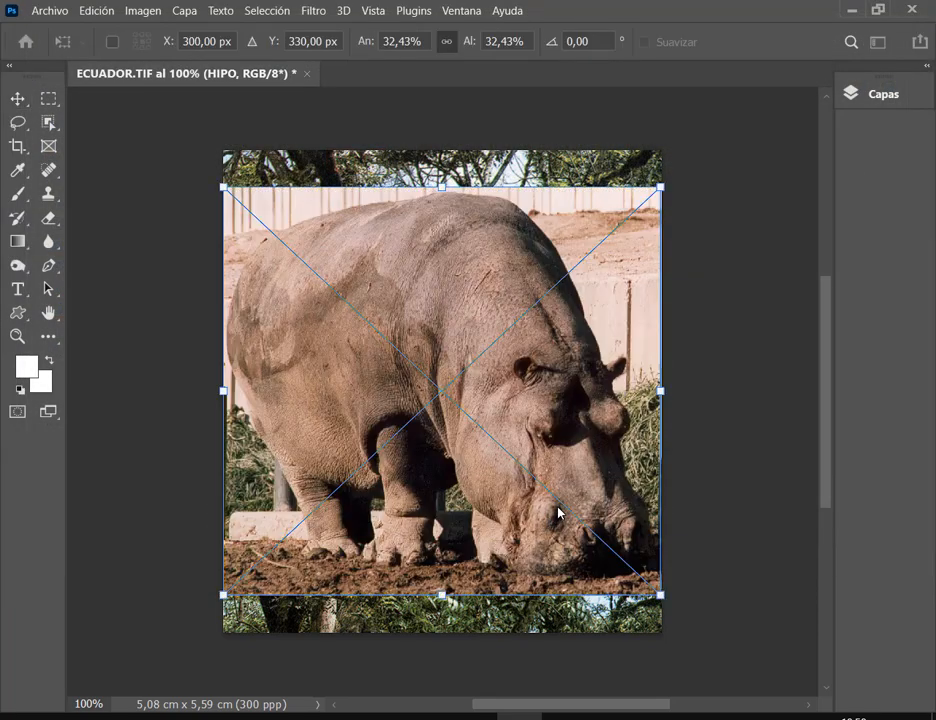
pyautogui.press('Return')
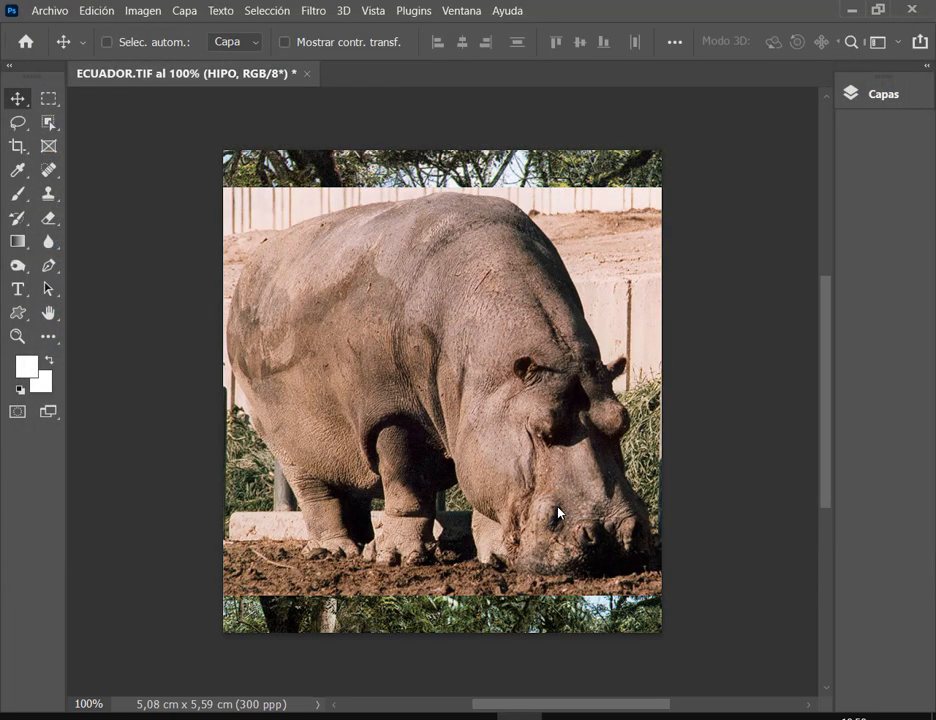
pyautogui.click(928, 66)
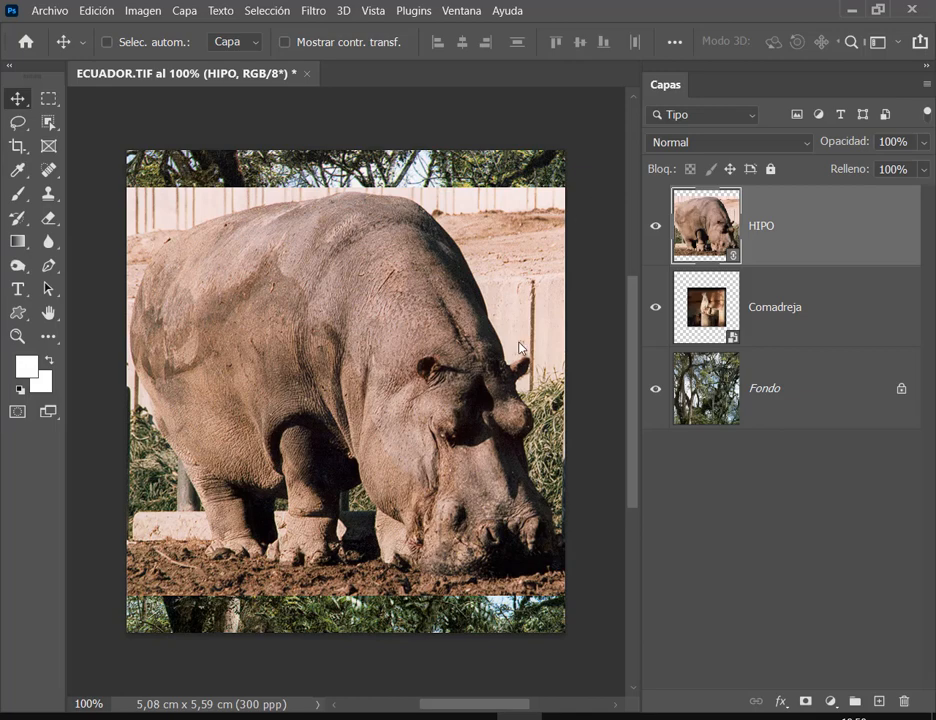
# Step: Move the hippo photo down to the canvas's lower-left area and the meerkat photo up toward its upper-right area
pyautogui.moveTo(398, 290); pyautogui.dragTo(330, 475)
pyautogui.click(722, 300)
pyautogui.moveTo(453, 292); pyautogui.dragTo(482, 196)
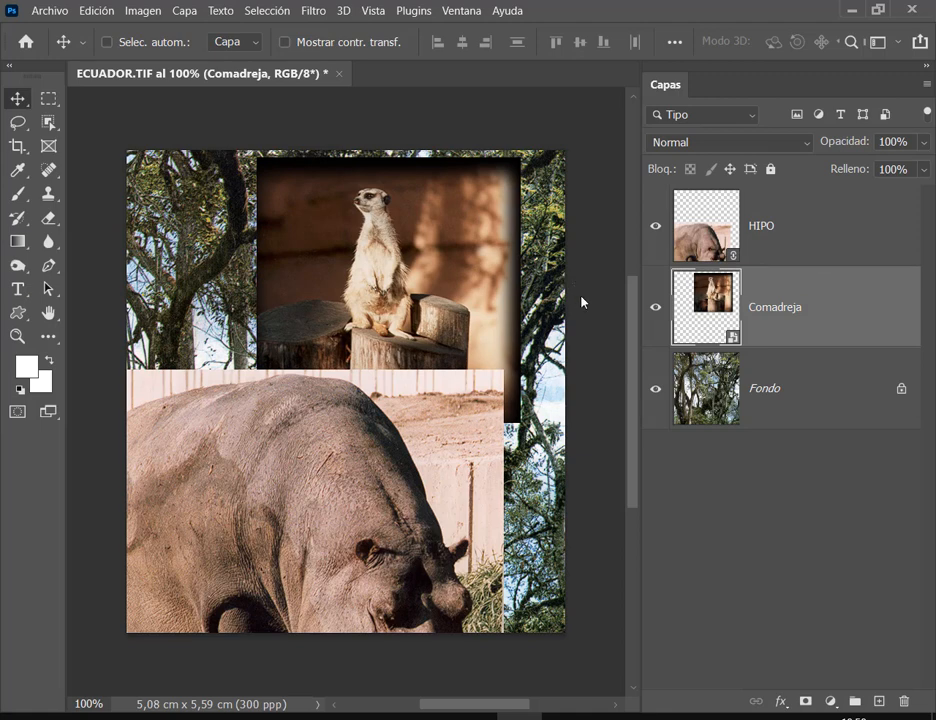
pyautogui.press('ctrl')
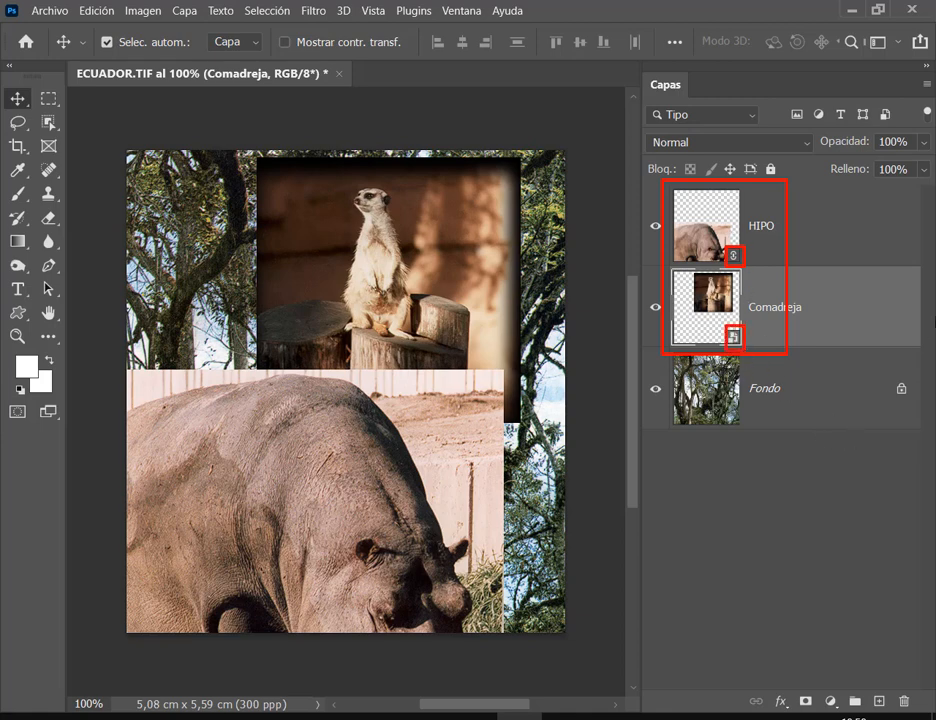
pyautogui.press('Escape')
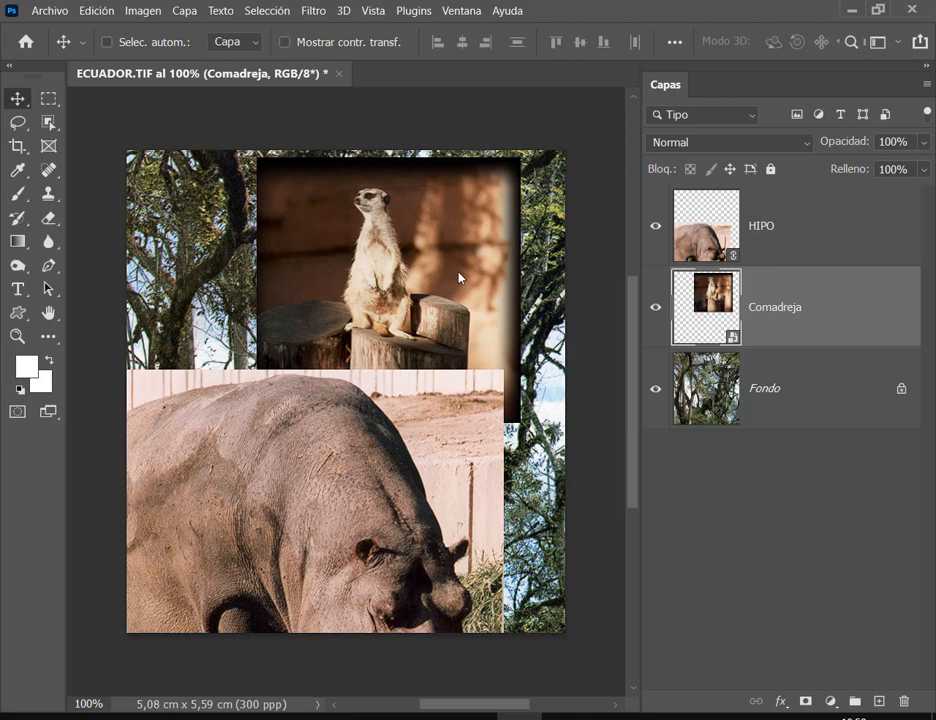
# Step: Shift the meerkat photo left, and look up its source file Comadreja.tif in File Explorer before returning to Photoshop
pyautogui.moveTo(460, 274); pyautogui.dragTo(353, 297)
pyautogui.click(157, 717)
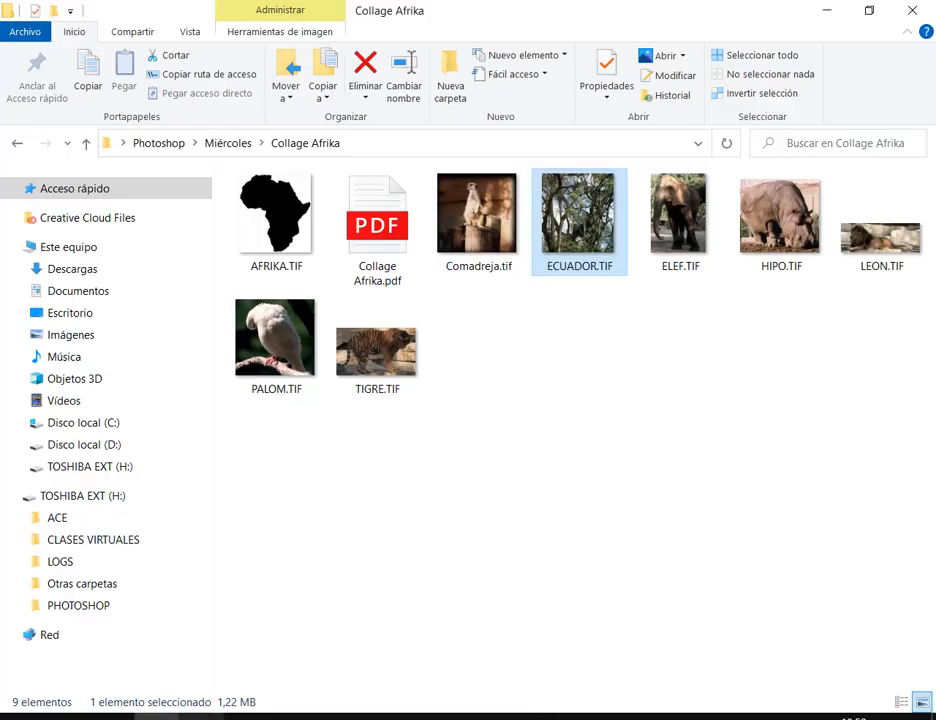
pyautogui.click(493, 225)
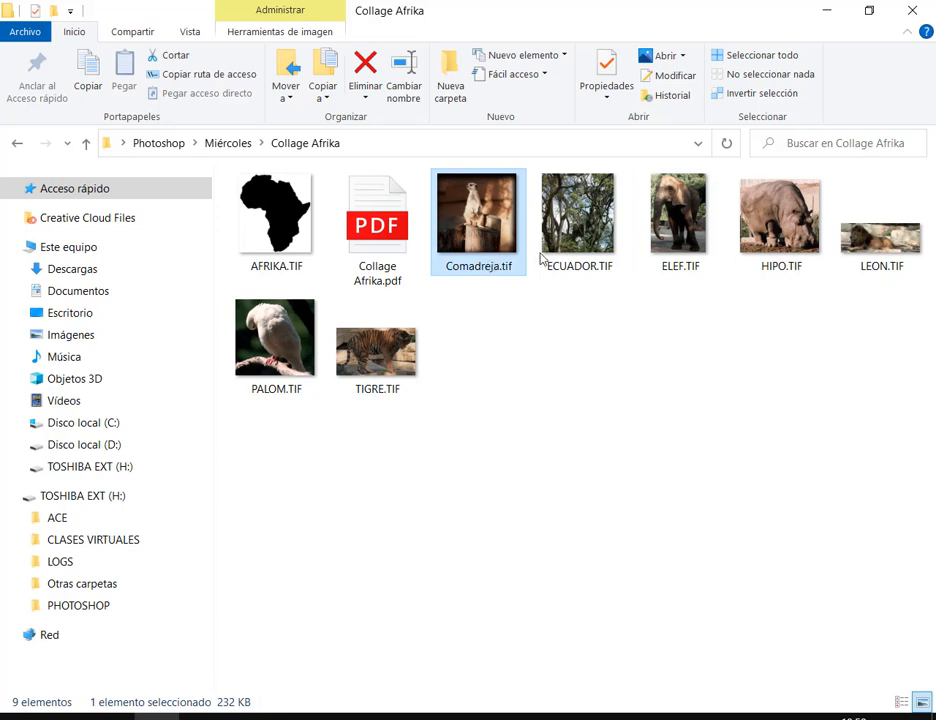
pyautogui.click(520, 716)
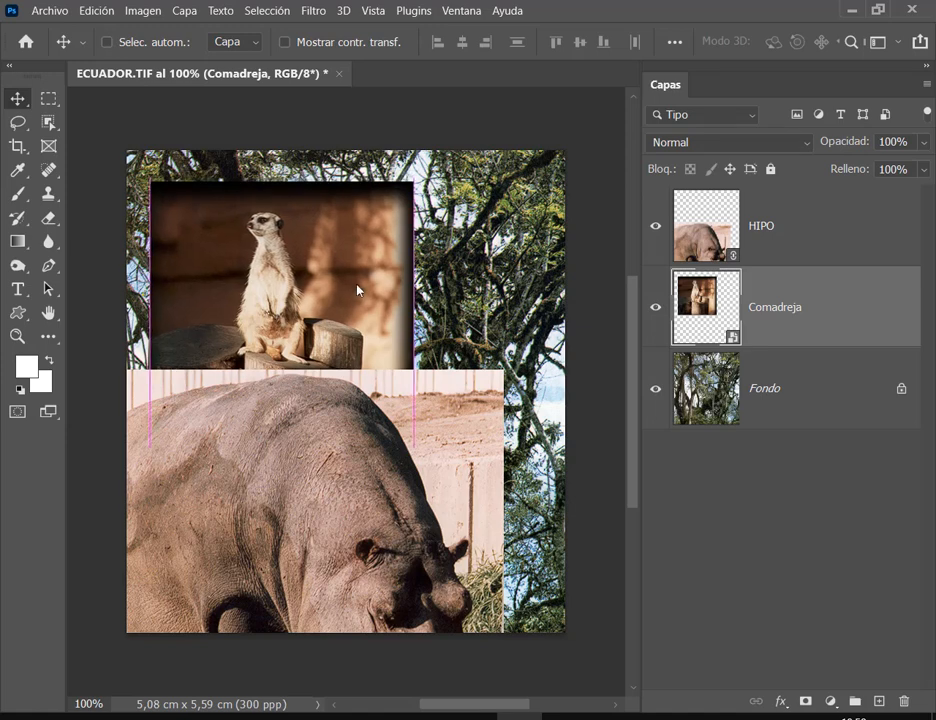
# Step: Move the meerkat photo right so it sits horizontally centred in the upper part of the canvas
pyautogui.moveTo(359, 290); pyautogui.dragTo(426, 289)
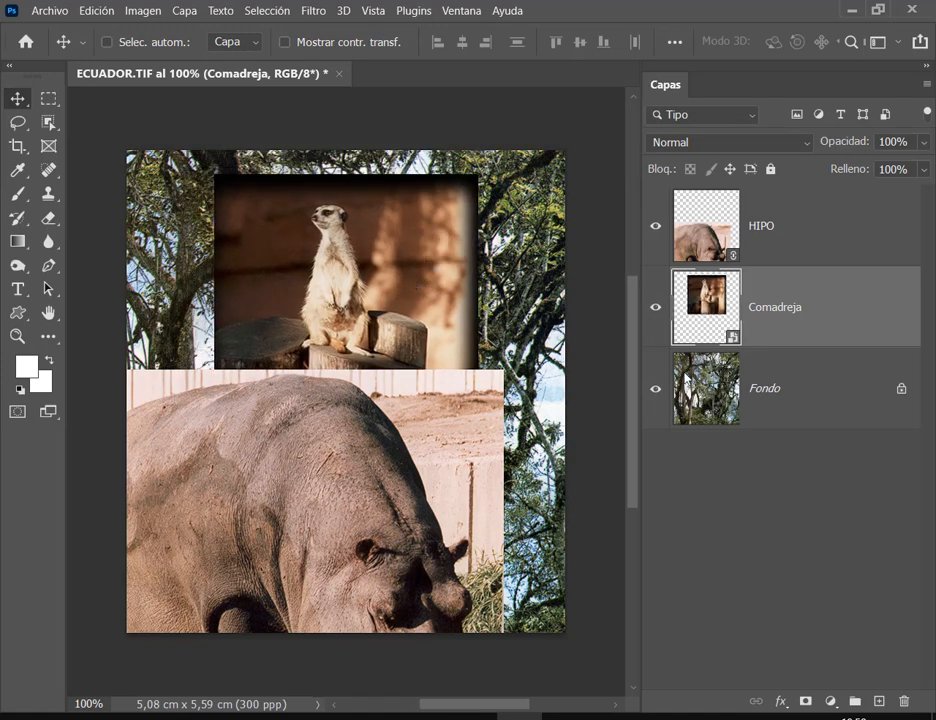
pyautogui.moveTo(205, 165)
pyautogui.mouseDown()
pyautogui.moveTo(476, 476)
pyautogui.moveTo(488, 464)
pyautogui.mouseUp()
pyautogui.moveTo(553, 144); pyautogui.dragTo(477, 184)
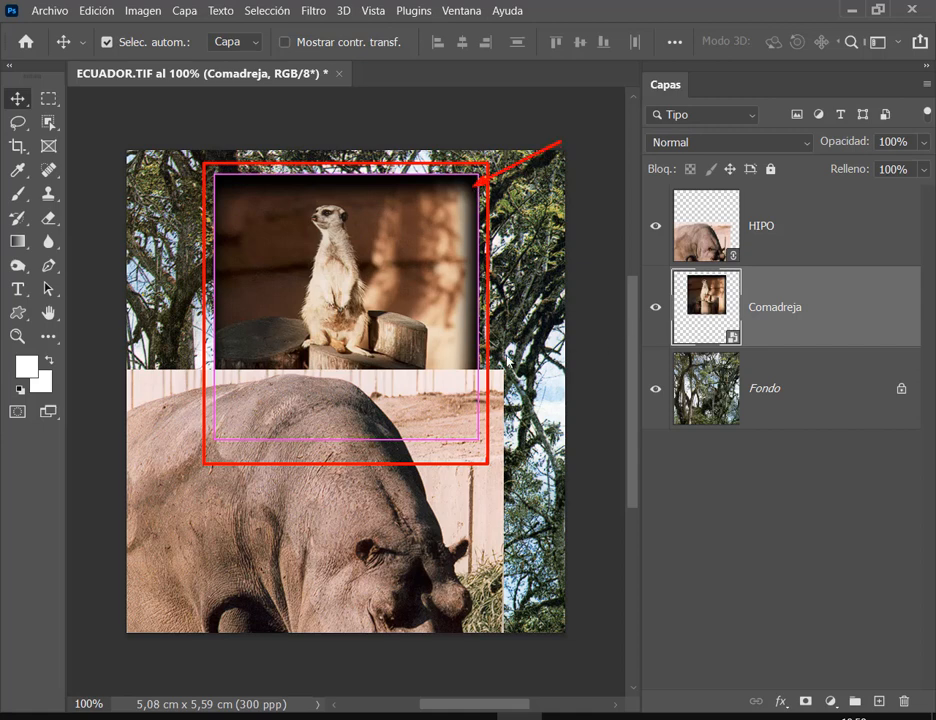
pyautogui.press('Escape')
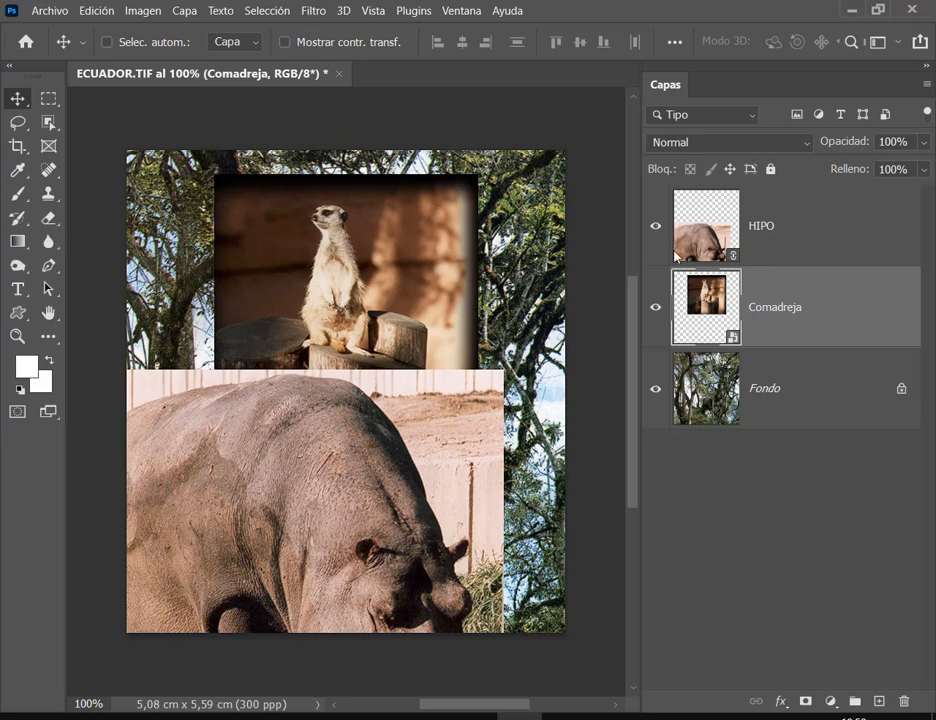
# Step: Move the hippo photo up over the meerkat, leaving only a narrow strip of trees above it
pyautogui.click(721, 240)
pyautogui.moveTo(428, 466); pyautogui.dragTo(400, 298)
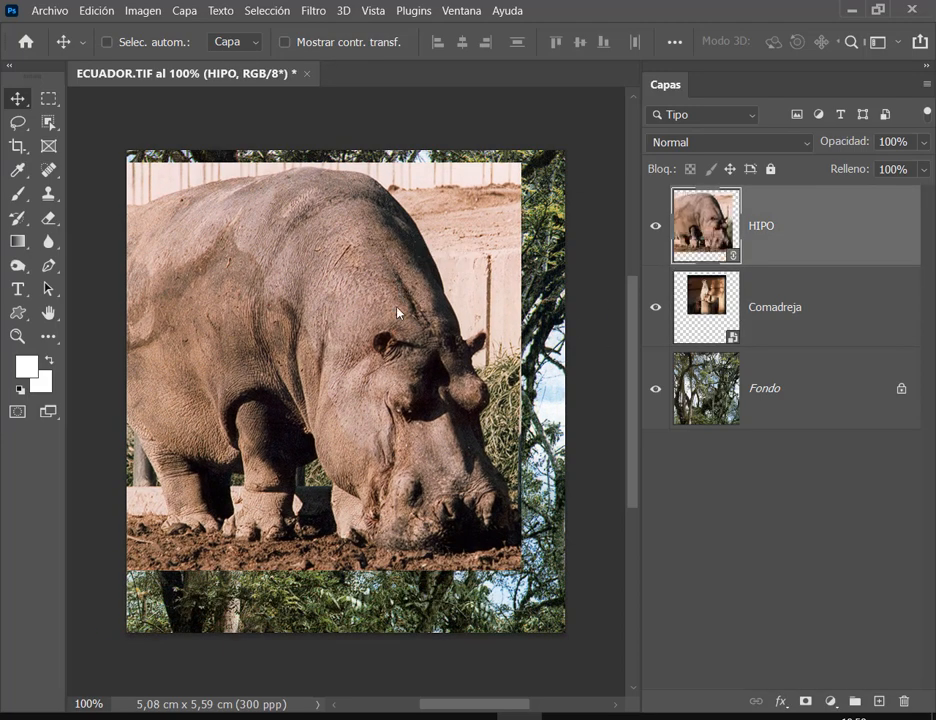
pyautogui.hotkey('ctrl', '2')
pyautogui.moveTo(723, 242); pyautogui.dragTo(746, 270)
pyautogui.moveTo(792, 236); pyautogui.dragTo(748, 255)
pyautogui.press('Escape')
# Step: Locate the linked source file HIPO.TIF in File Explorer, return to Photoshop and shift the hippo photo right to span the canvas width
pyautogui.hotkey('alt', 'Tab')
pyautogui.click(777, 255)
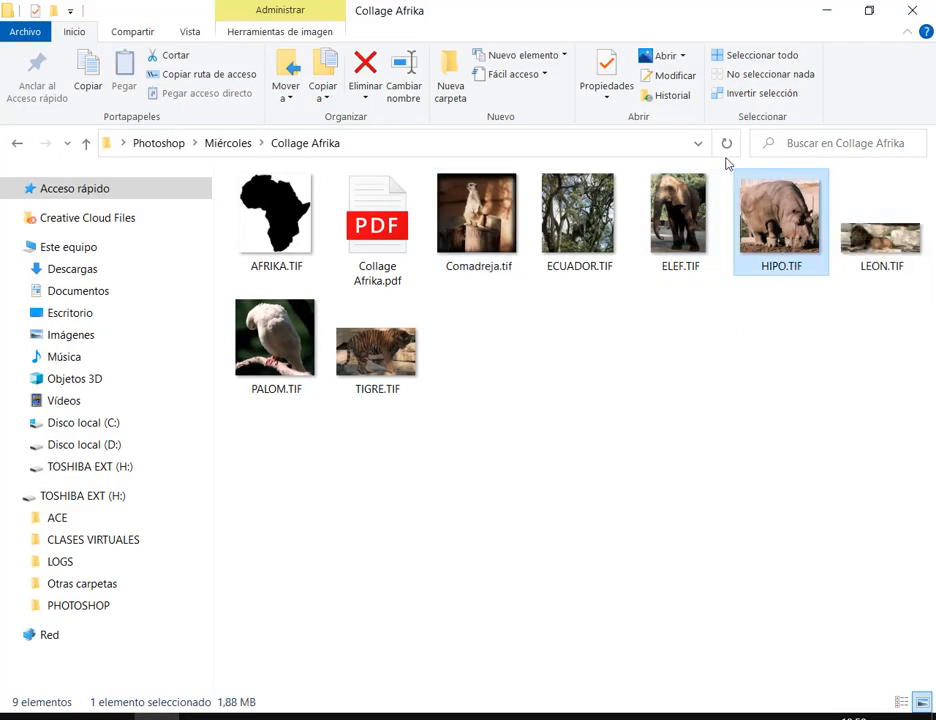
pyautogui.moveTo(727, 161)
pyautogui.mouseDown()
pyautogui.moveTo(827, 244)
pyautogui.moveTo(836, 285)
pyautogui.mouseUp()
pyautogui.moveTo(728, 157)
pyautogui.mouseDown()
pyautogui.moveTo(840, 305)
pyautogui.moveTo(838, 293)
pyautogui.mouseUp()
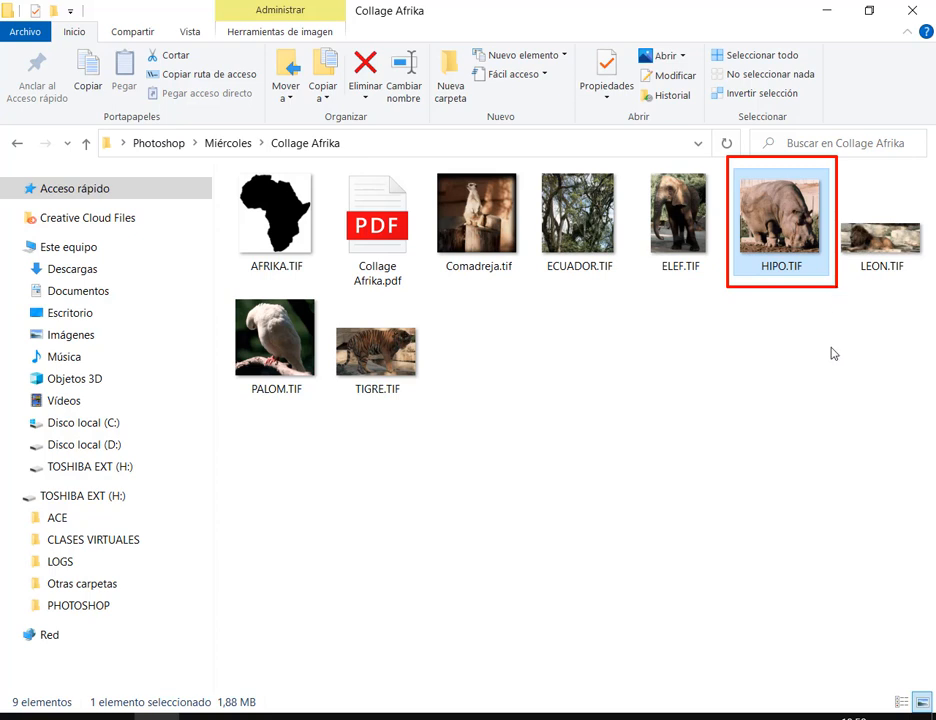
pyautogui.hotkey('alt', 'Tab')
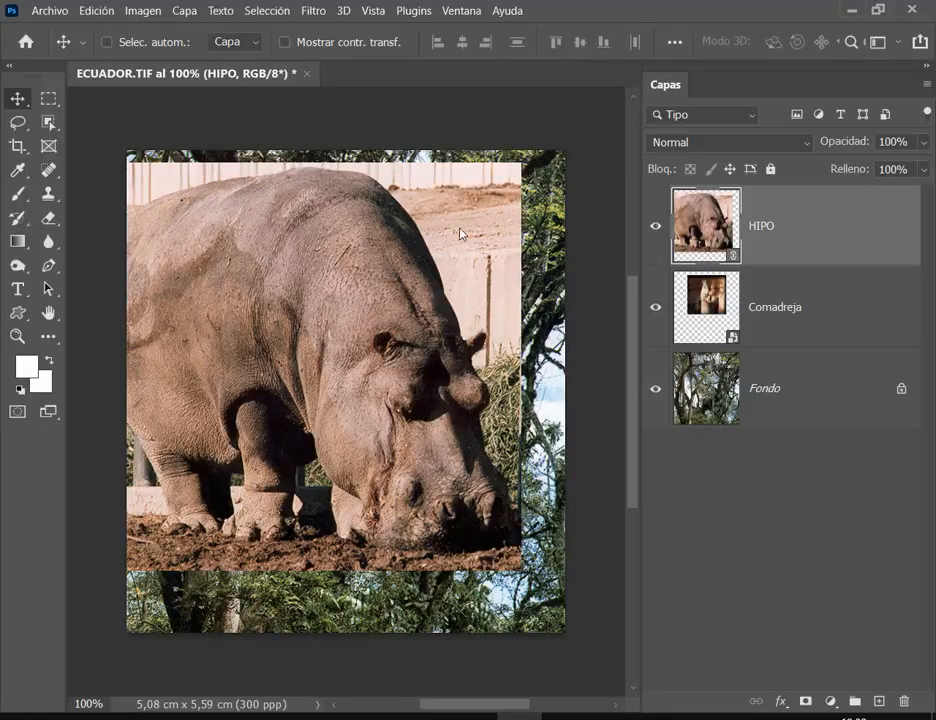
pyautogui.moveTo(284, 355); pyautogui.dragTo(305, 352)
pyautogui.click(49, 11)
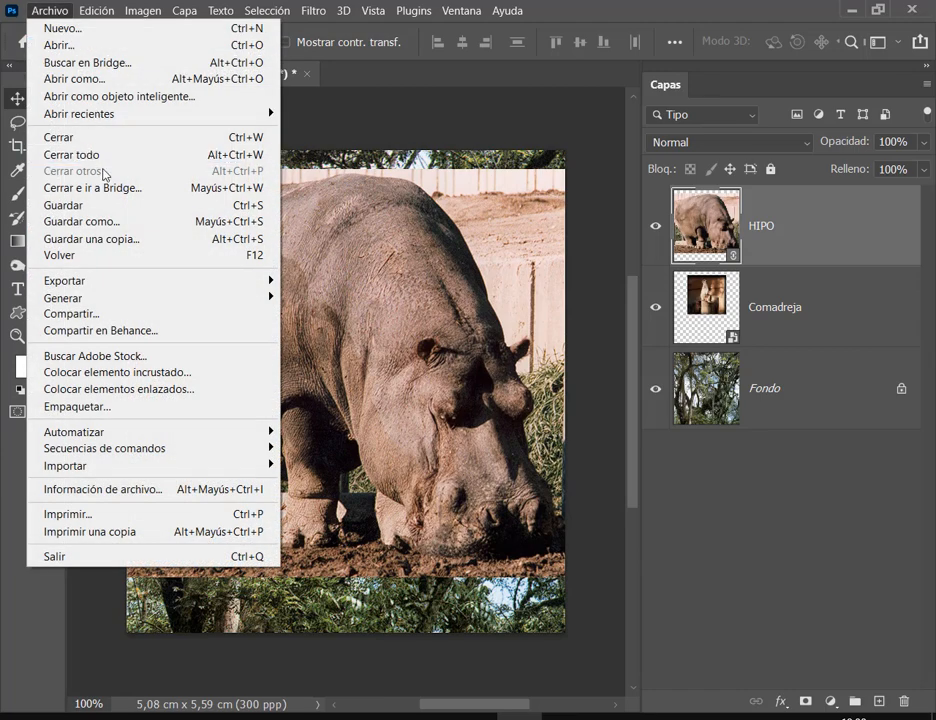
pyautogui.click(110, 212)
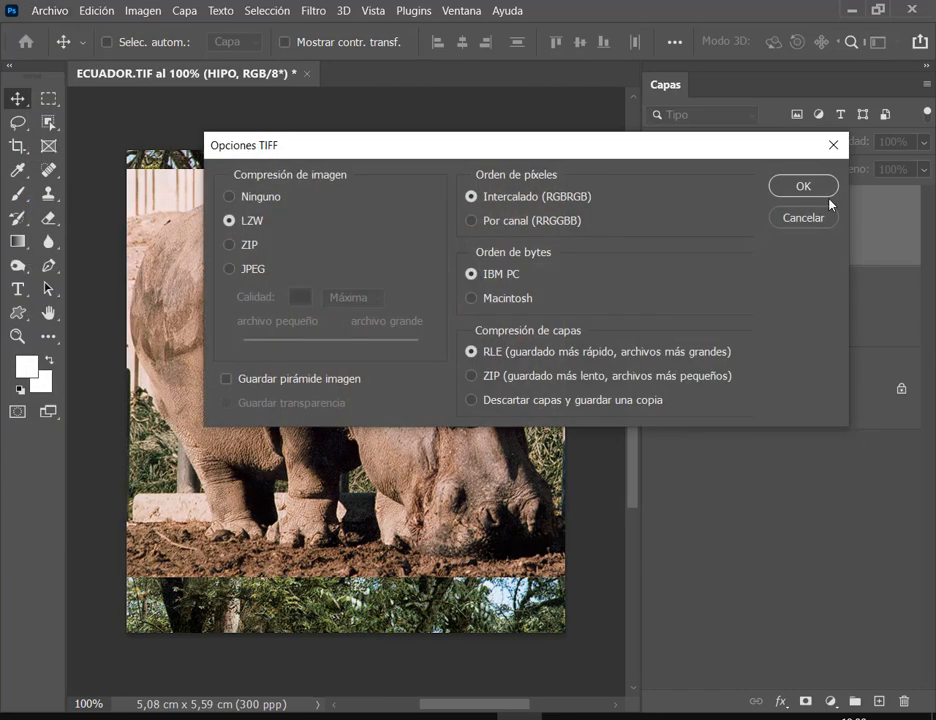
pyautogui.click(817, 222)
# Step: Save the document in the Collage Afrika folder as ECUADOR.psd in Photoshop format with maximized compatibility, and close it
pyautogui.click(49, 11)
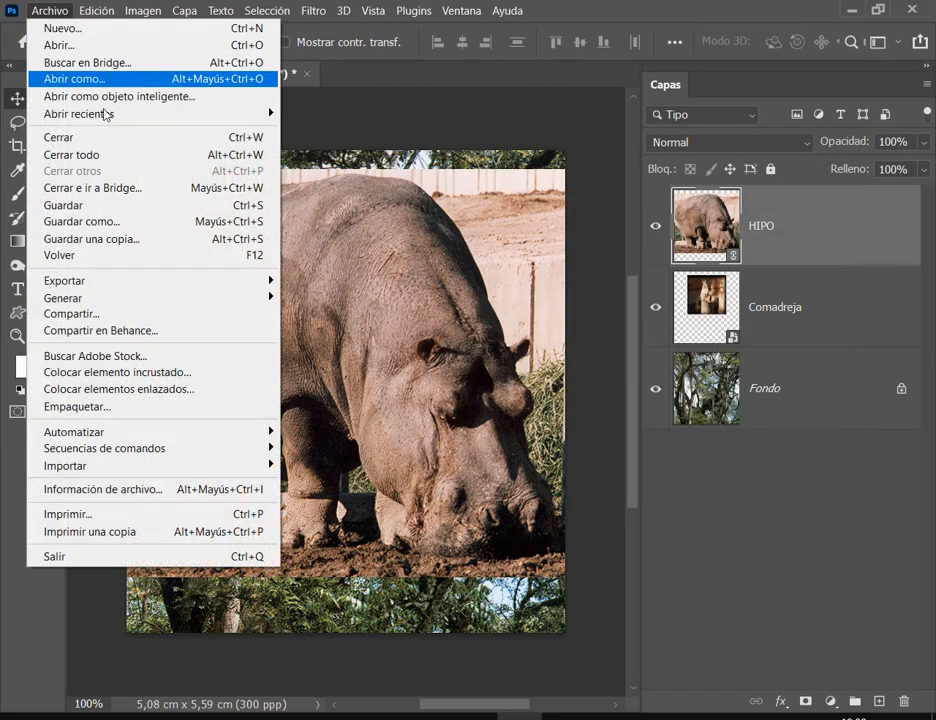
pyautogui.click(100, 221)
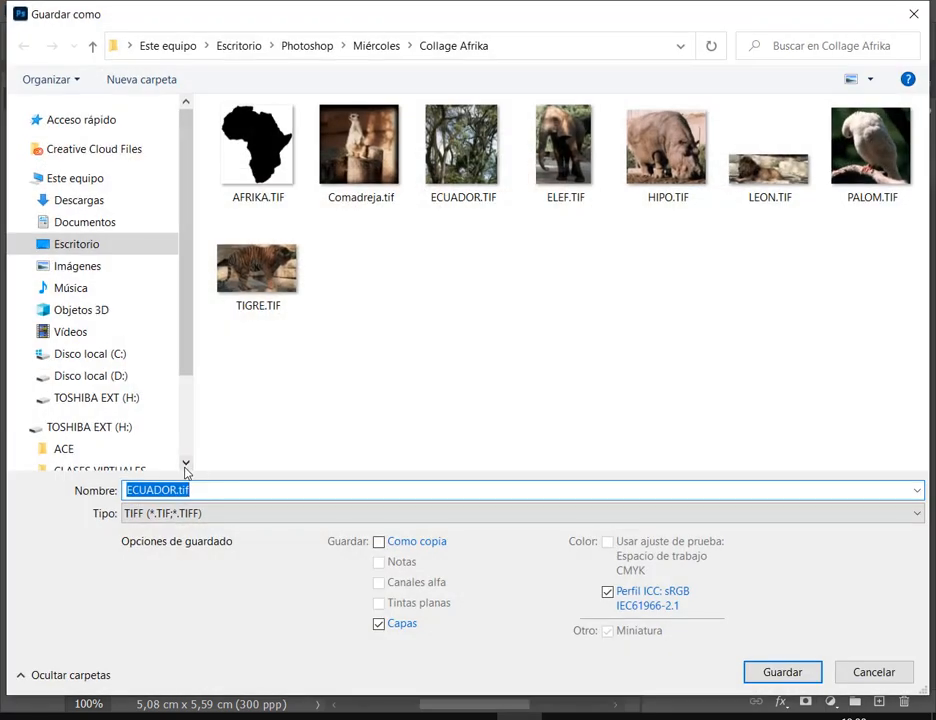
pyautogui.click(167, 513)
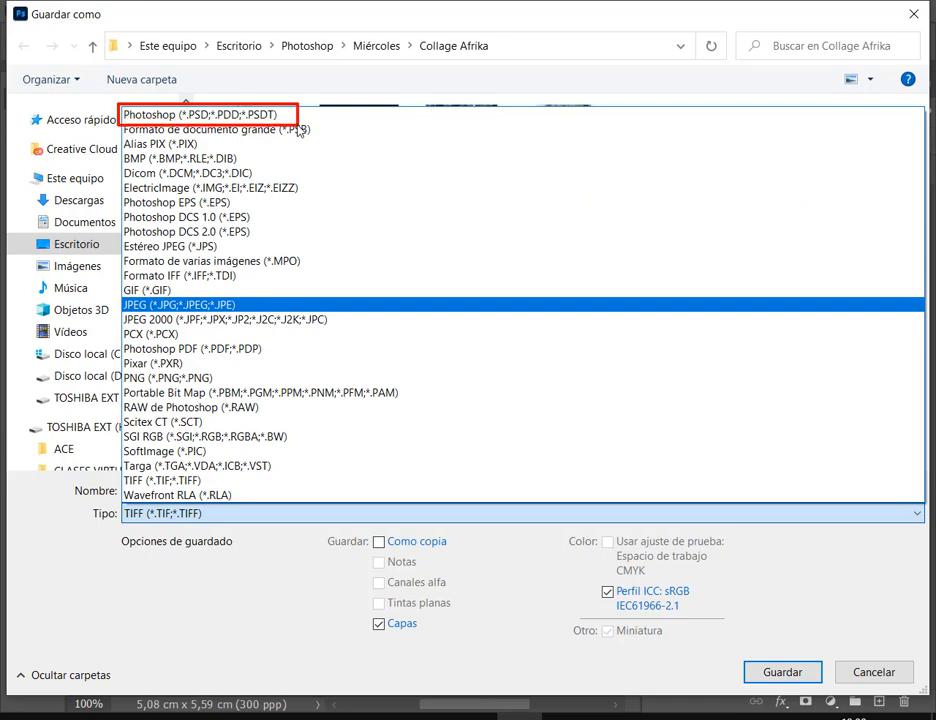
pyautogui.click(180, 563)
pyautogui.click(199, 515)
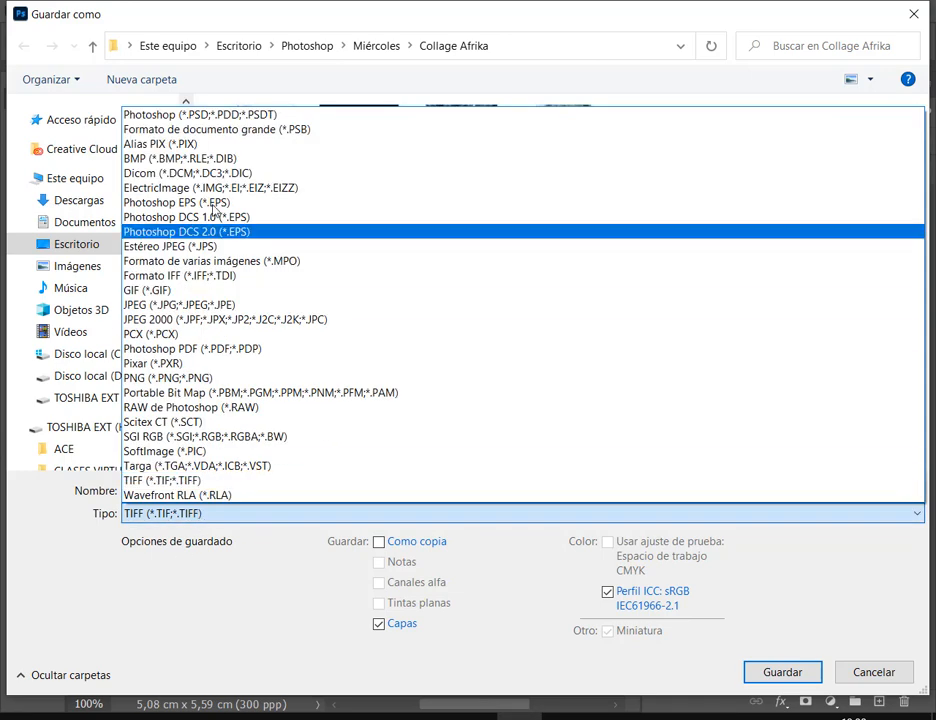
pyautogui.click(245, 115)
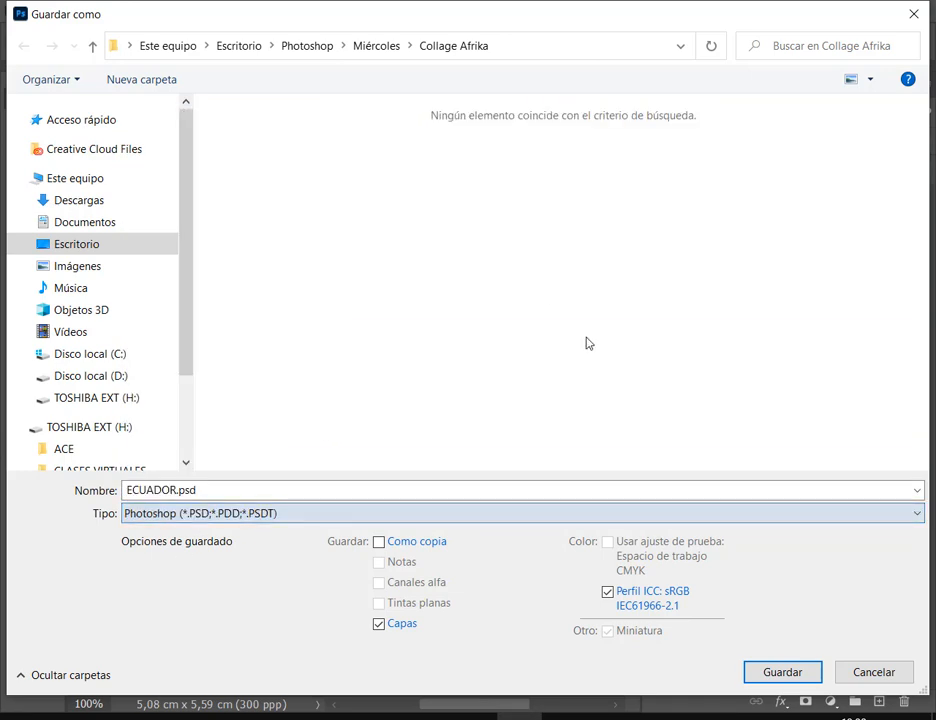
pyautogui.click(799, 682)
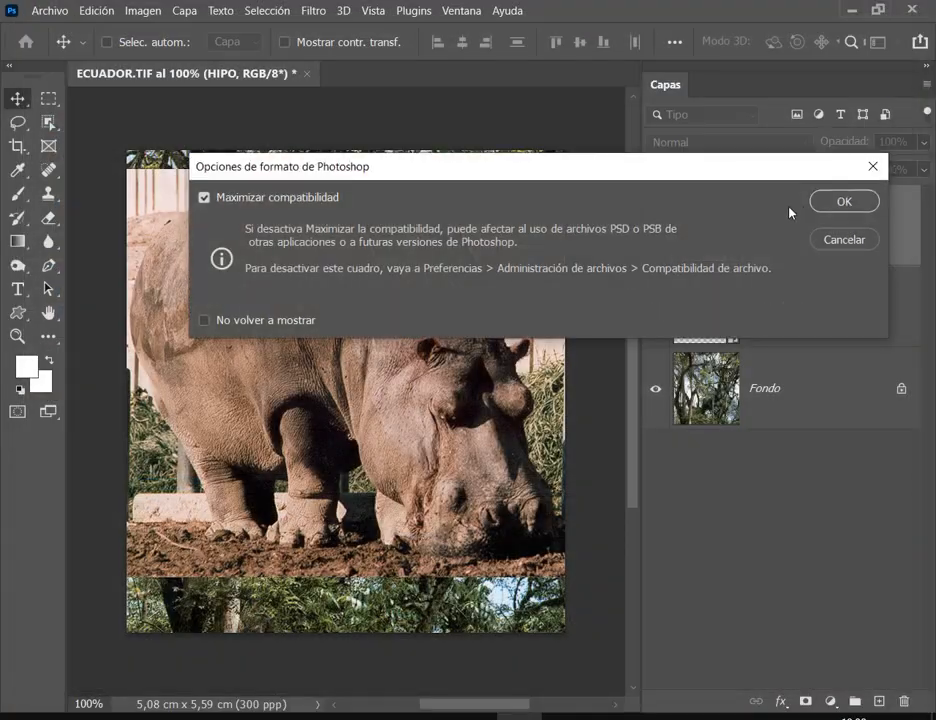
pyautogui.click(828, 203)
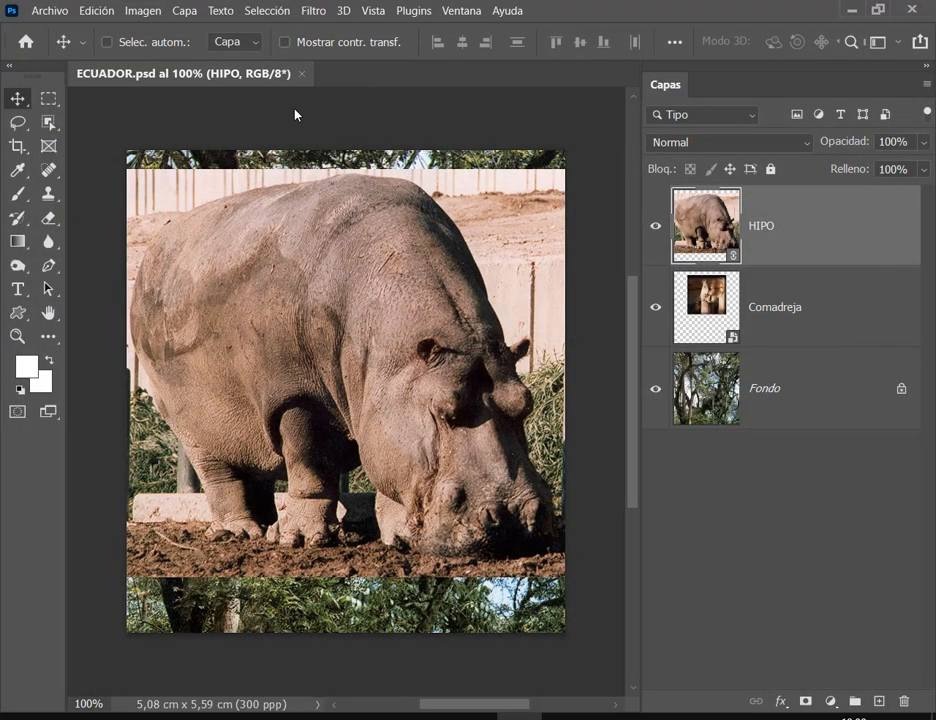
pyautogui.click(301, 74)
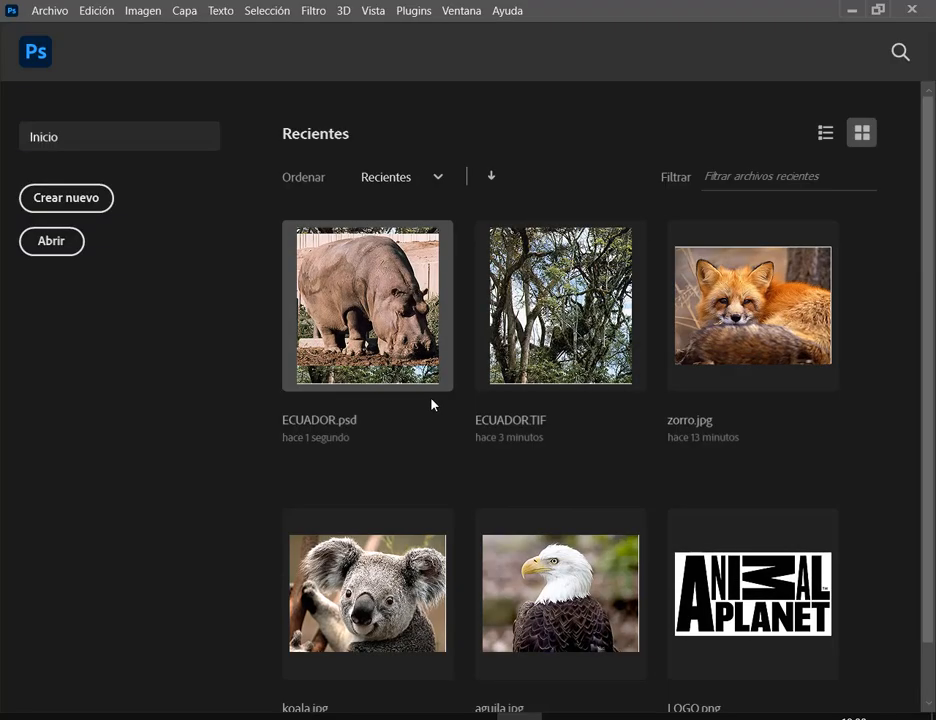
# Step: Switch to File Explorer and rename HIPO.TIF to HIPO2.TIF in the Collage Afrika folder
pyautogui.click(160, 716)
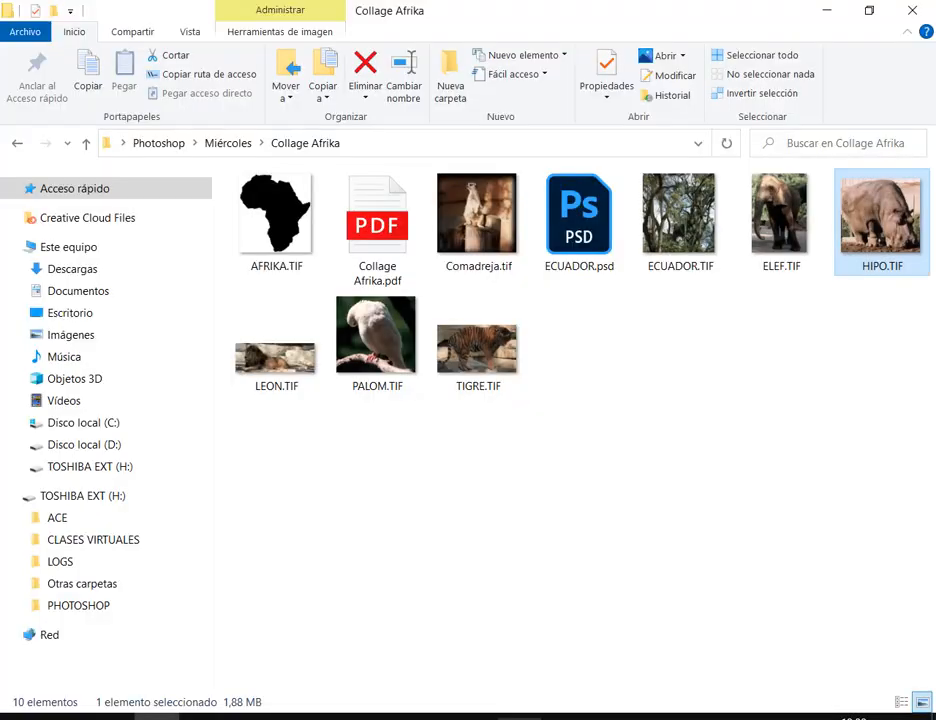
pyautogui.click(888, 267)
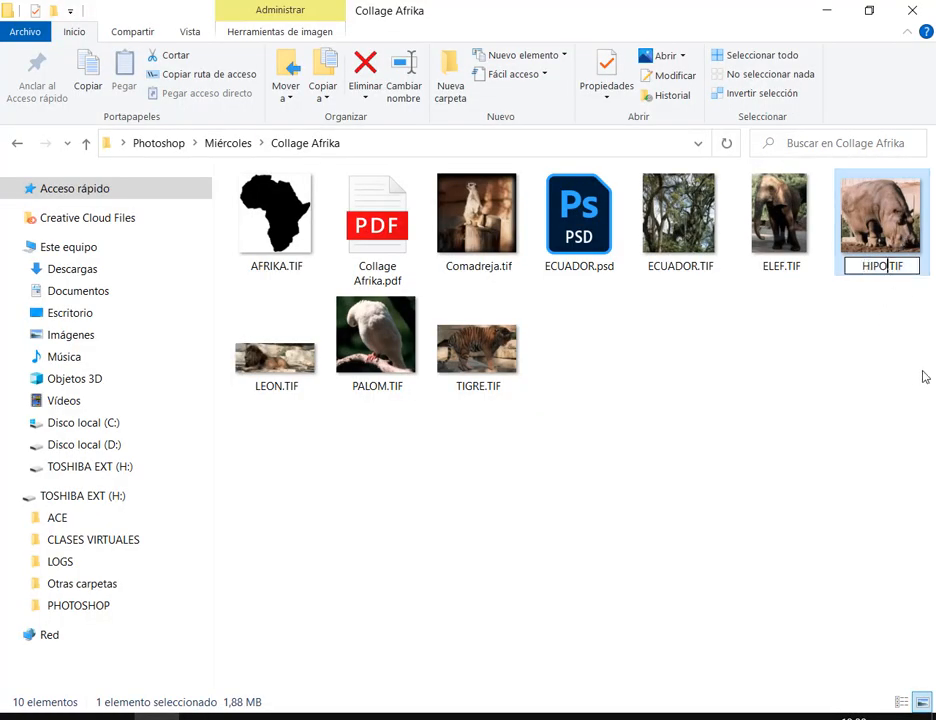
pyautogui.write('2')
pyautogui.press('Return')
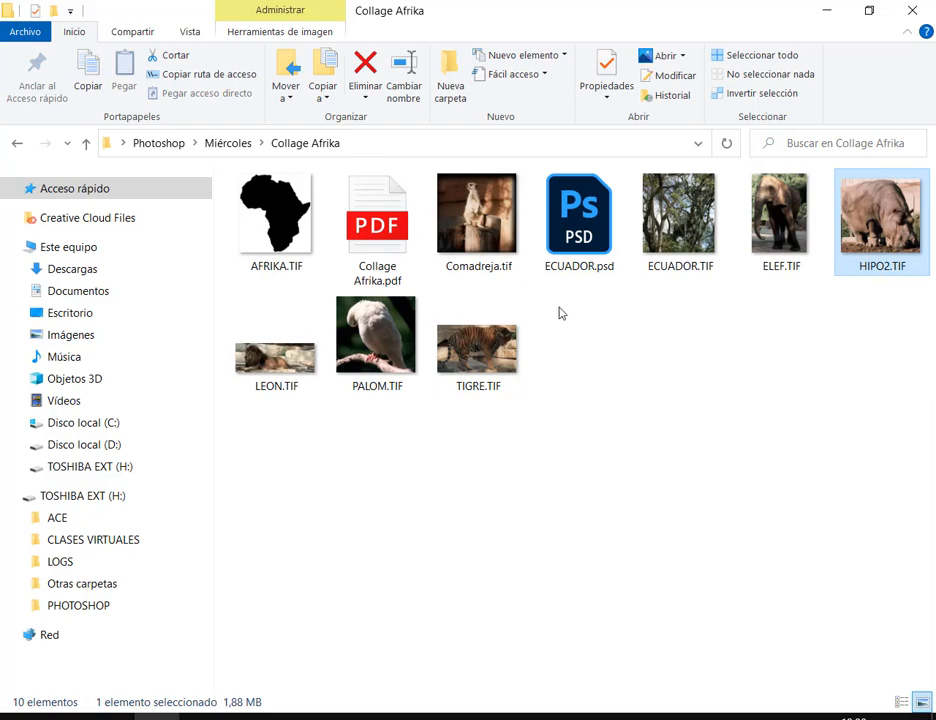
# Step: Open ECUADOR.psd from the Collage Afrika folder in Photoshop, using its embedded colour profile
pyautogui.click(579, 255)
pyautogui.doubleClick(579, 255)
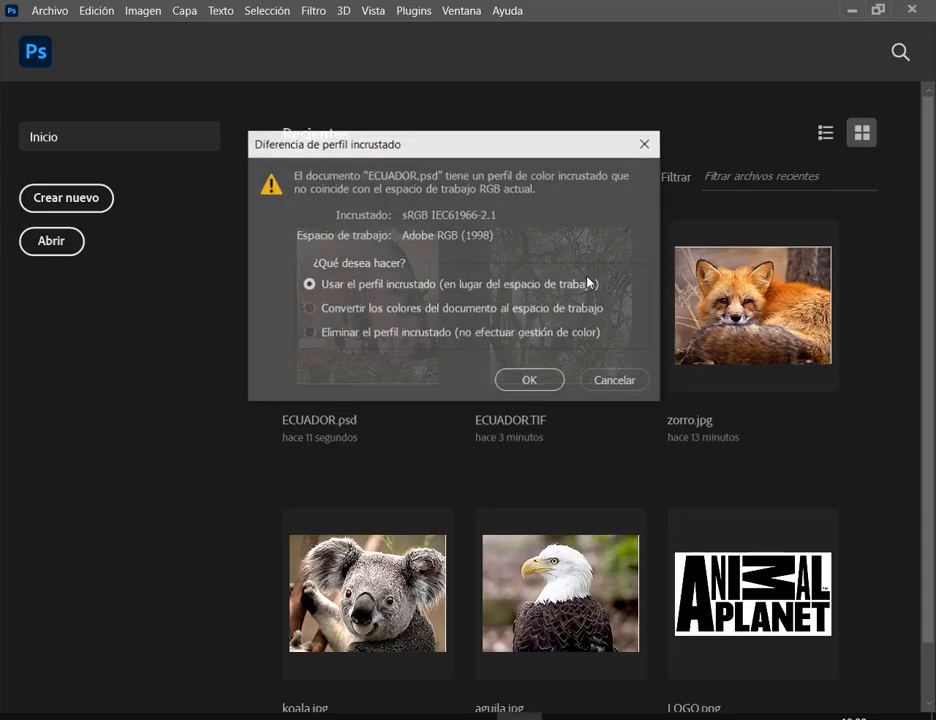
pyautogui.click(531, 380)
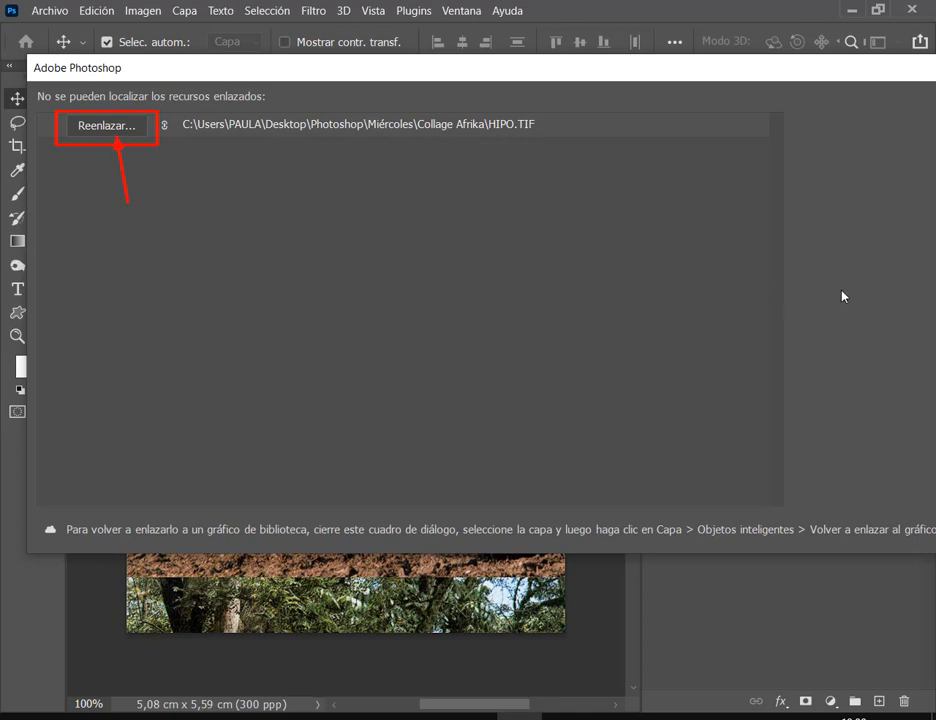
# Step: Examine the relinking options and instructions for the missing HIPO.TIF, and dismiss the dialog without relinking the file
pyautogui.click(88, 128)
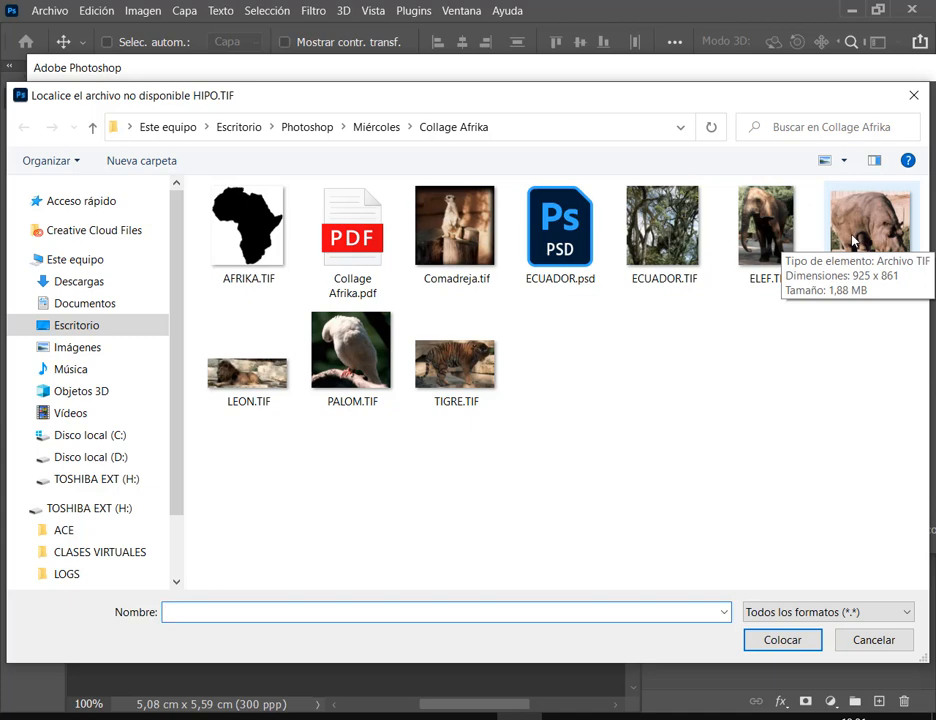
pyautogui.click(914, 96)
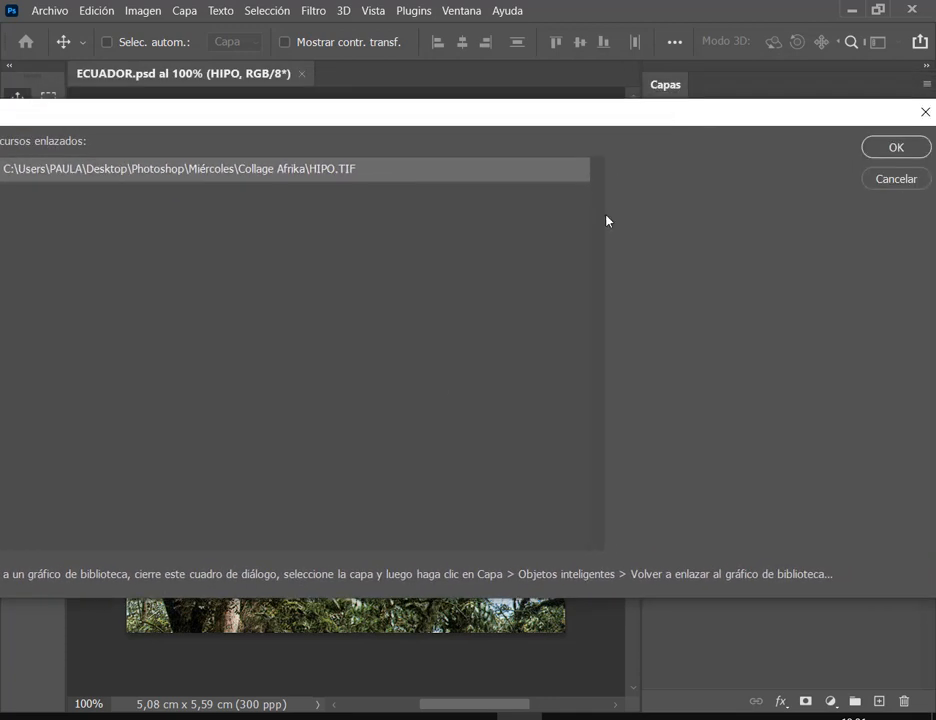
pyautogui.moveTo(405, 135); pyautogui.dragTo(542, 98)
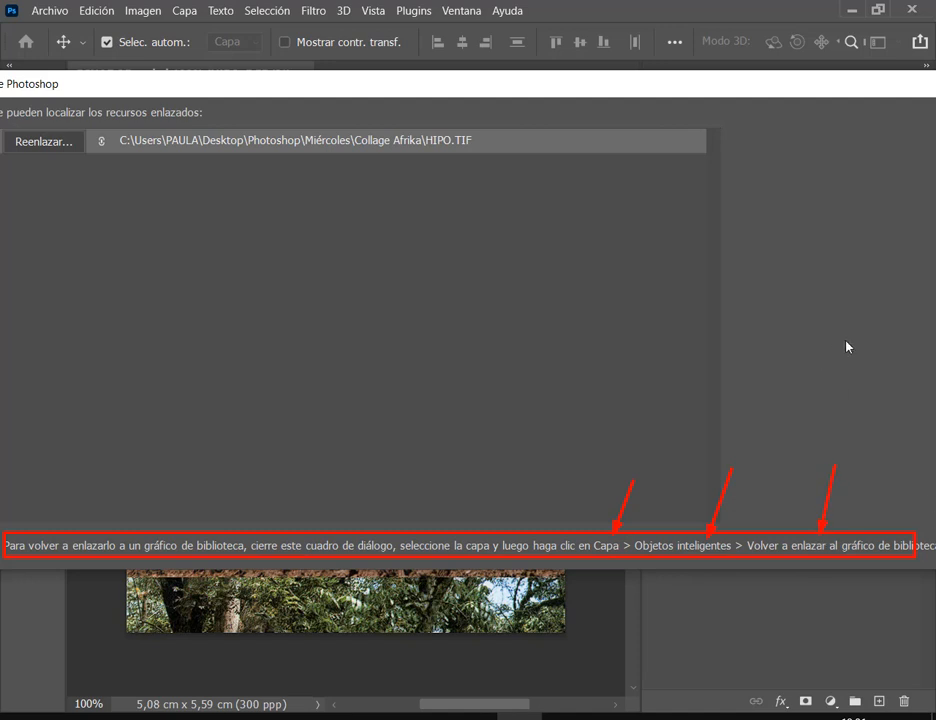
pyautogui.moveTo(790, 90); pyautogui.dragTo(610, 99)
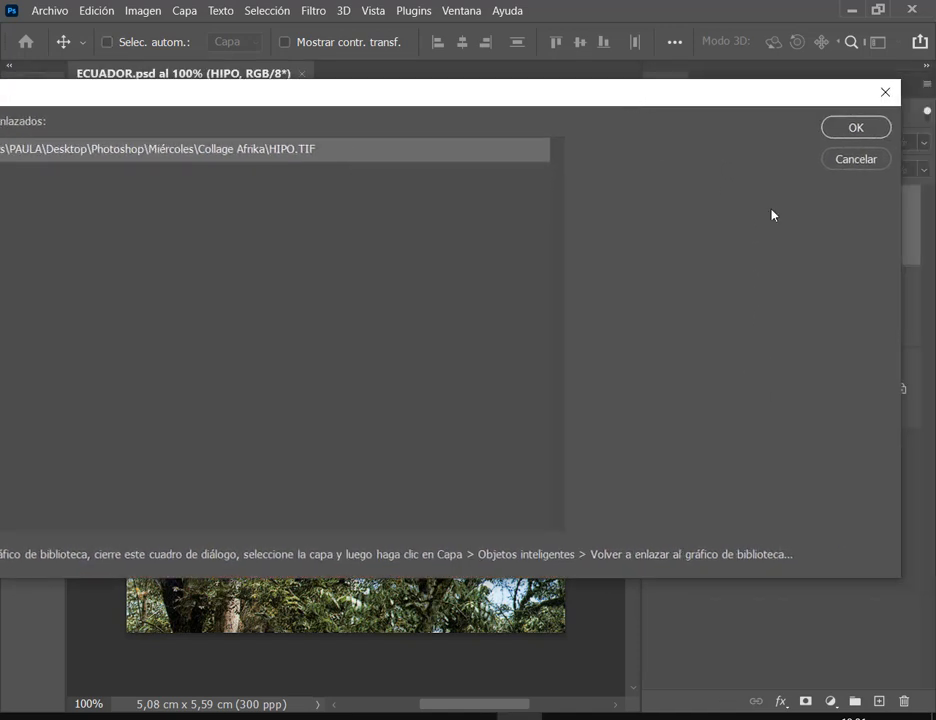
pyautogui.click(869, 161)
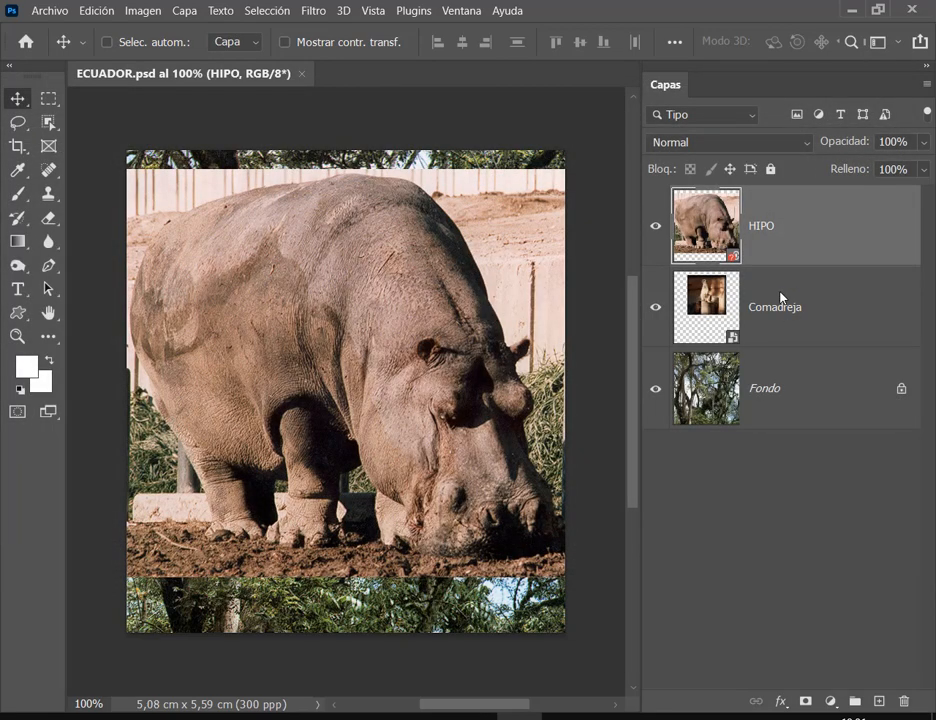
pyautogui.click(107, 42)
pyautogui.click(185, 12)
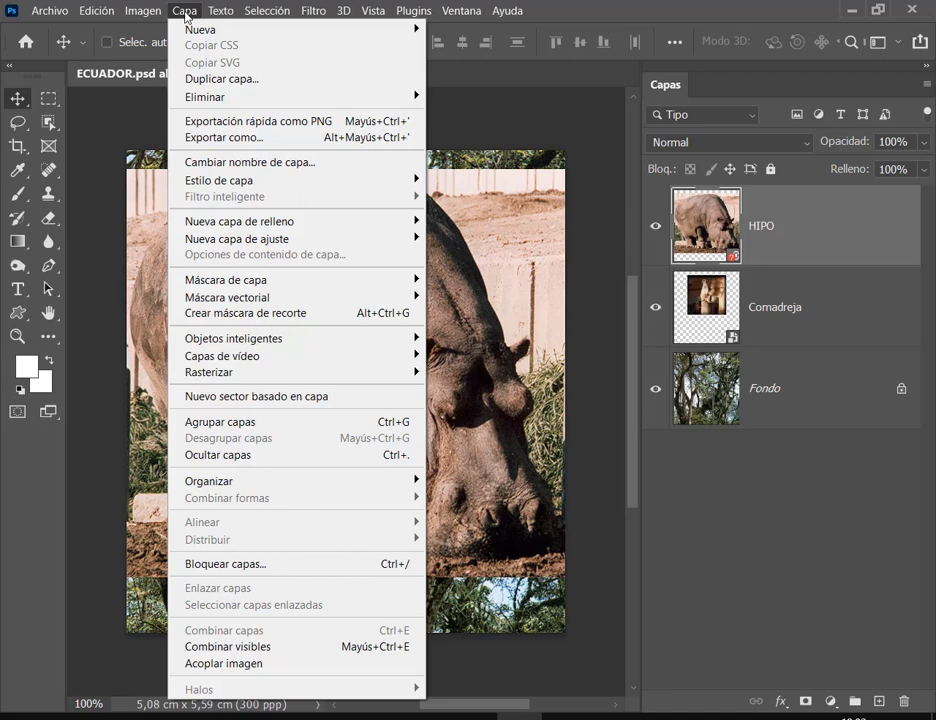
pyautogui.moveTo(272, 346)
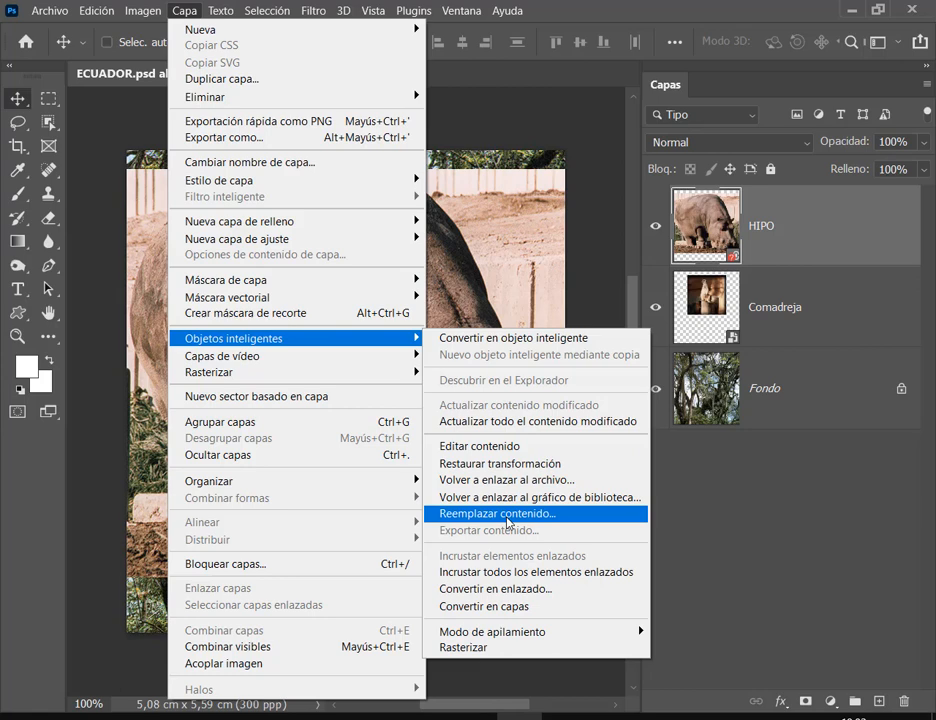
pyautogui.click(771, 546)
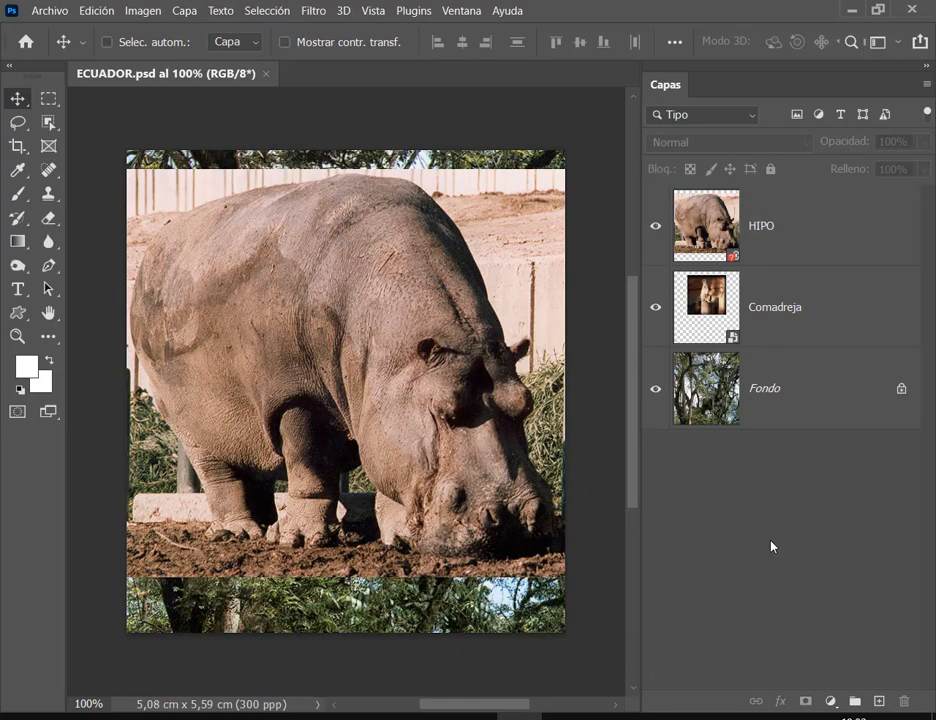
pyautogui.click(745, 232)
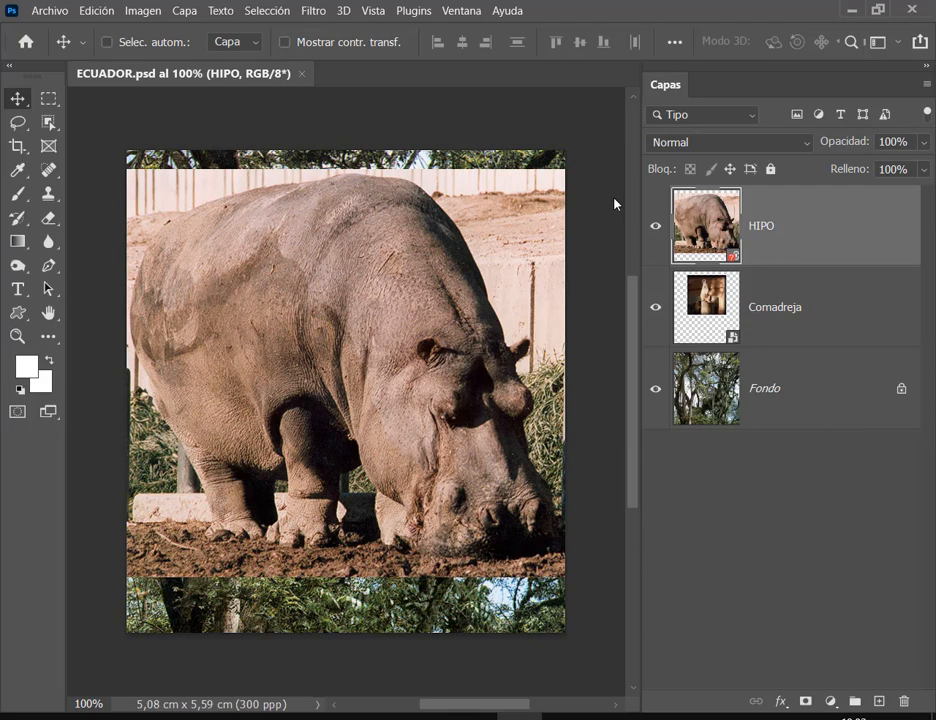
# Step: Open the contents of the embedded Comadreja smart object for editing, using its embedded colour profile
pyautogui.click(759, 311)
pyautogui.doubleClick(736, 309)
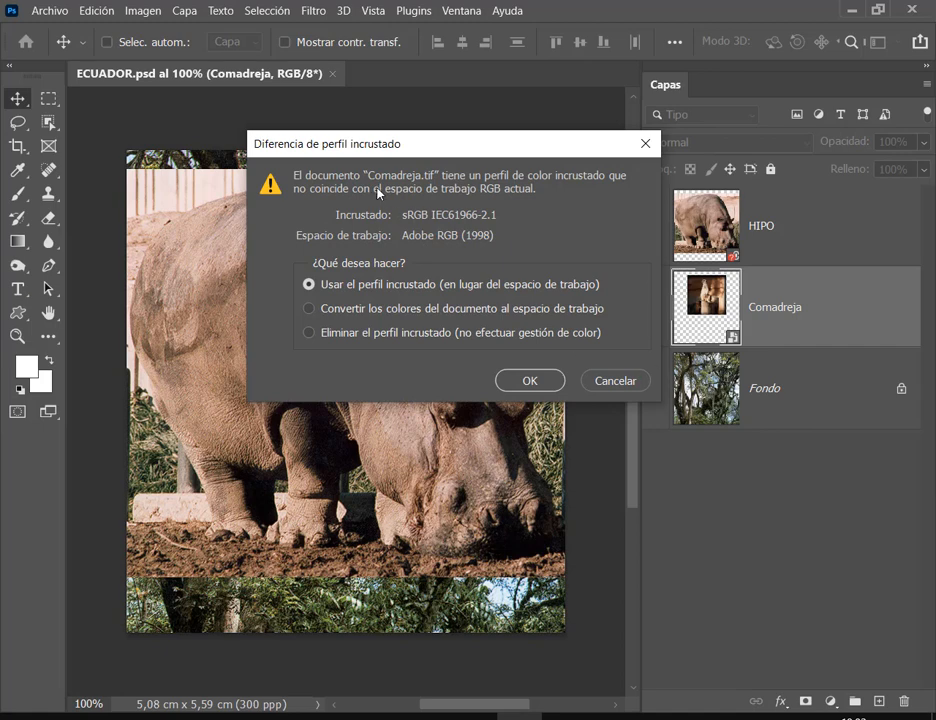
pyautogui.moveTo(285, 165)
pyautogui.mouseDown()
pyautogui.moveTo(627, 214)
pyautogui.moveTo(638, 202)
pyautogui.mouseUp()
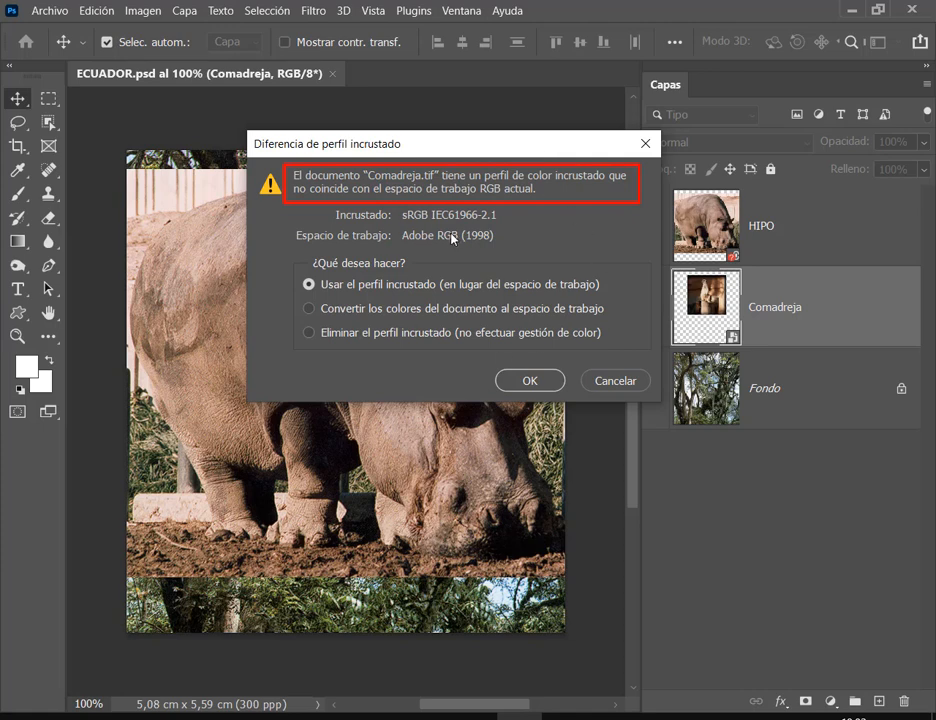
pyautogui.press('Escape')
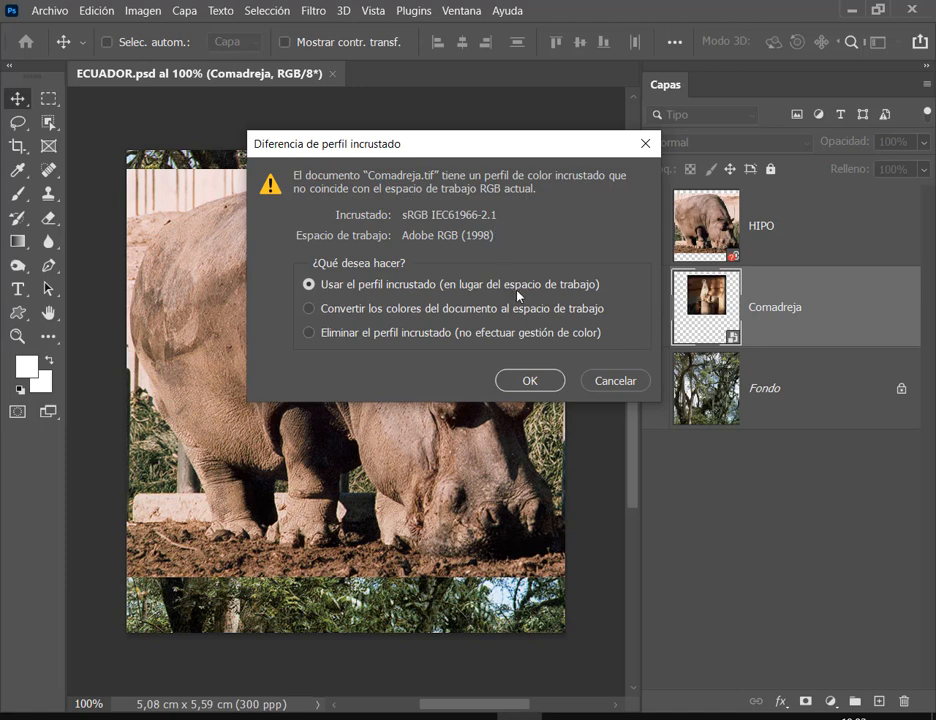
pyautogui.click(528, 381)
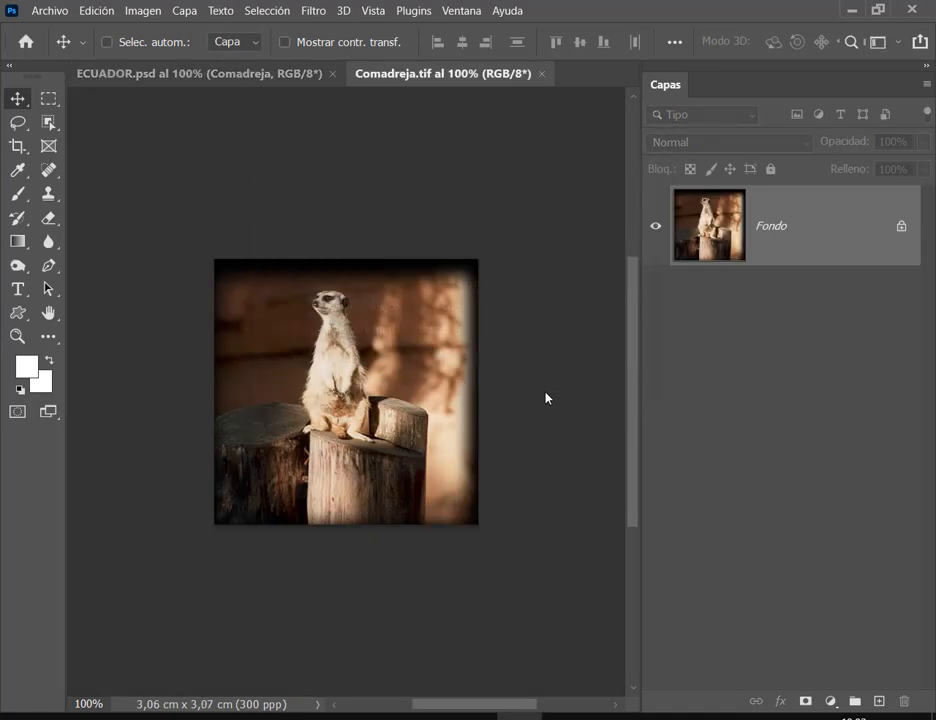
pyautogui.press('ctrl')
pyautogui.moveTo(347, 60); pyautogui.dragTo(556, 89)
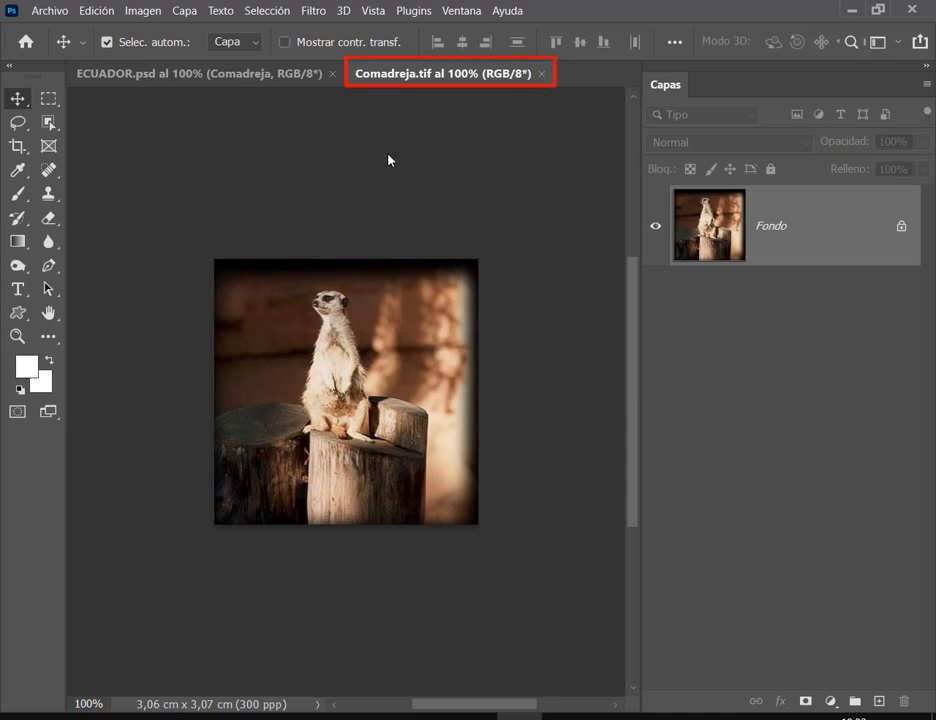
pyautogui.moveTo(408, 97); pyautogui.dragTo(405, 88)
pyautogui.press('Escape')
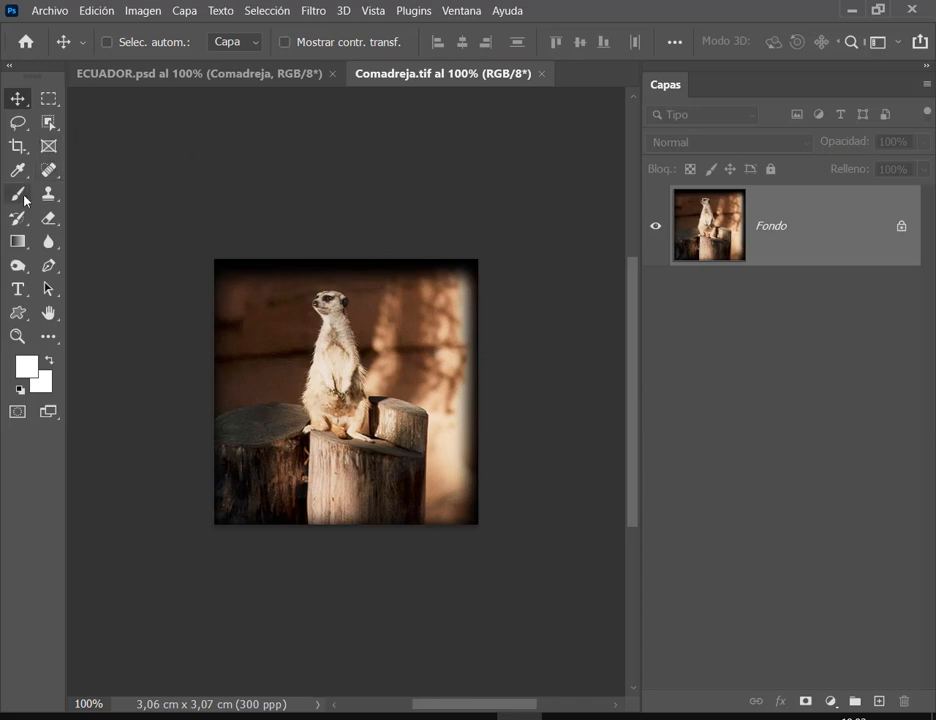
# Step: Paint white star outlines over the tree trunks below the meerkat with the star-shaped 155 px brush
pyautogui.press('b')
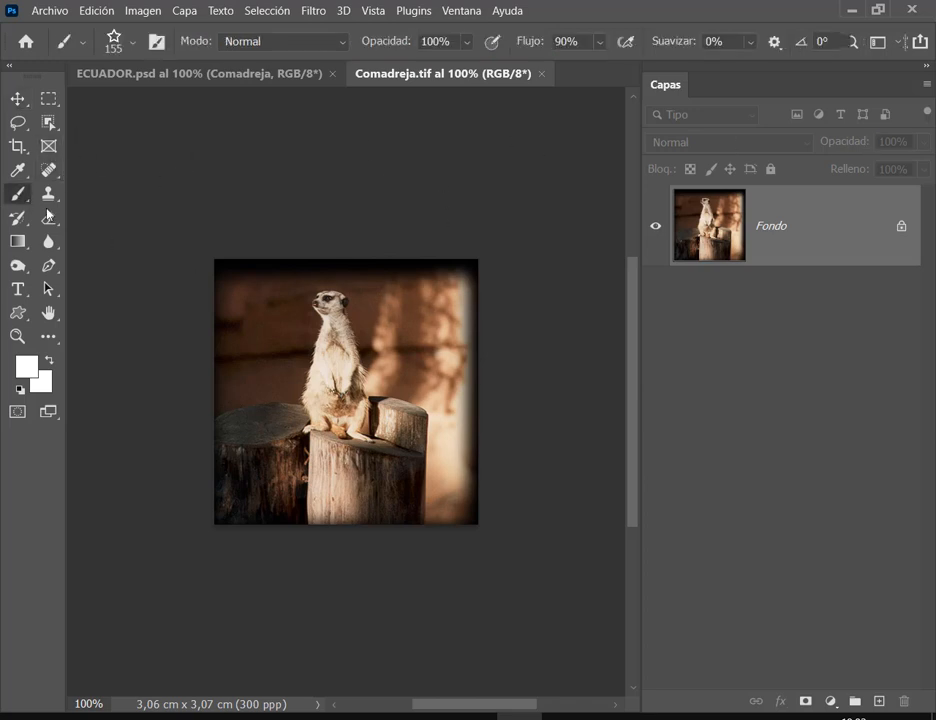
pyautogui.click(258, 490)
pyautogui.click(391, 482)
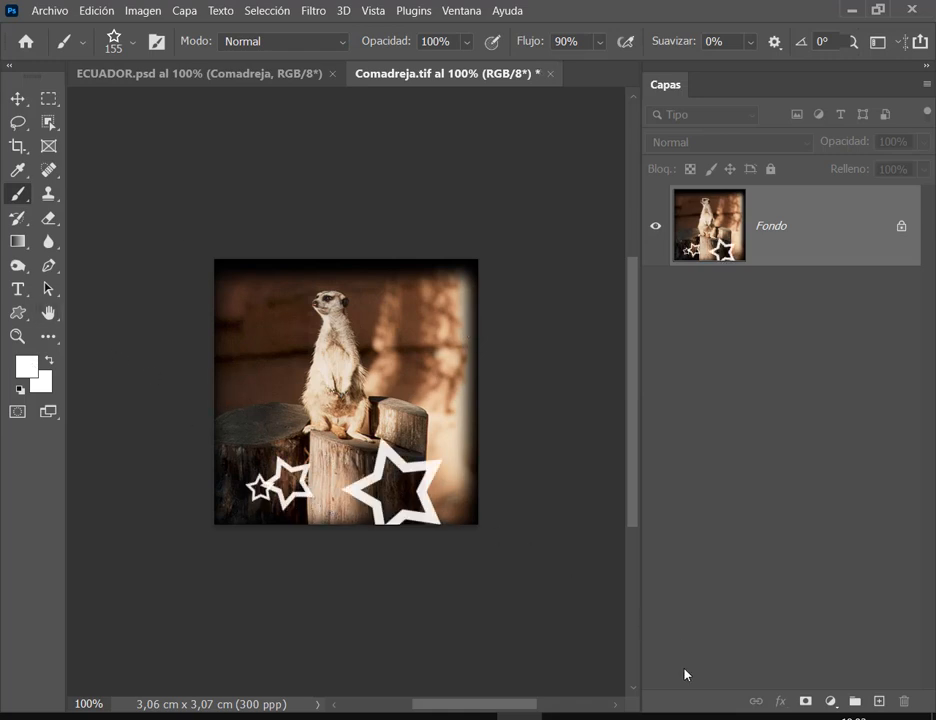
# Step: Save the edited Comadreja.tif contents and close them to update the smart object in ECUADOR.psd
pyautogui.click(16, 99)
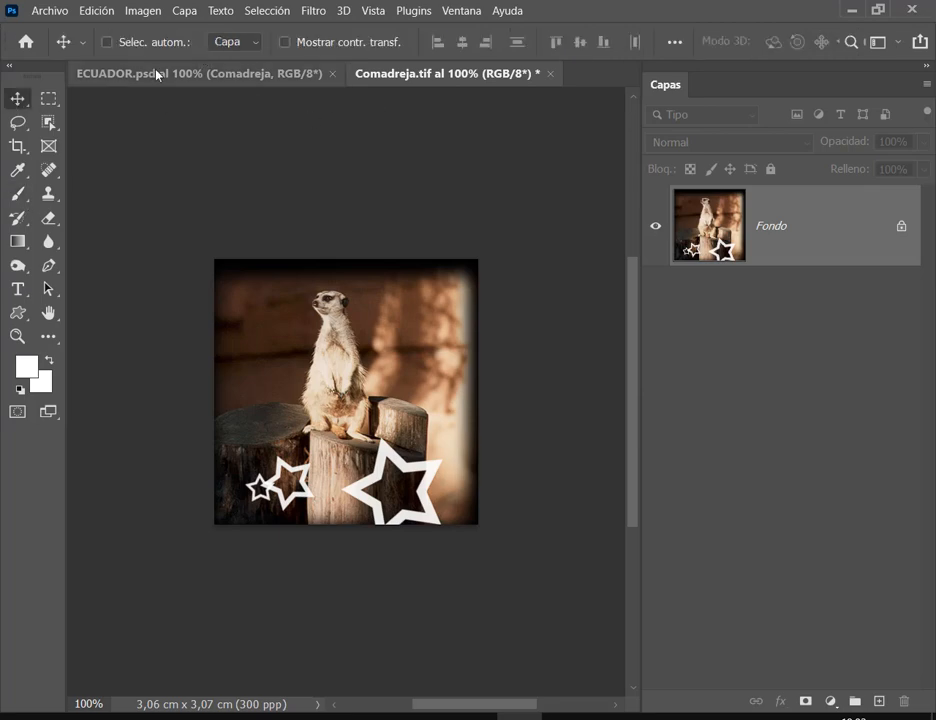
pyautogui.click(45, 10)
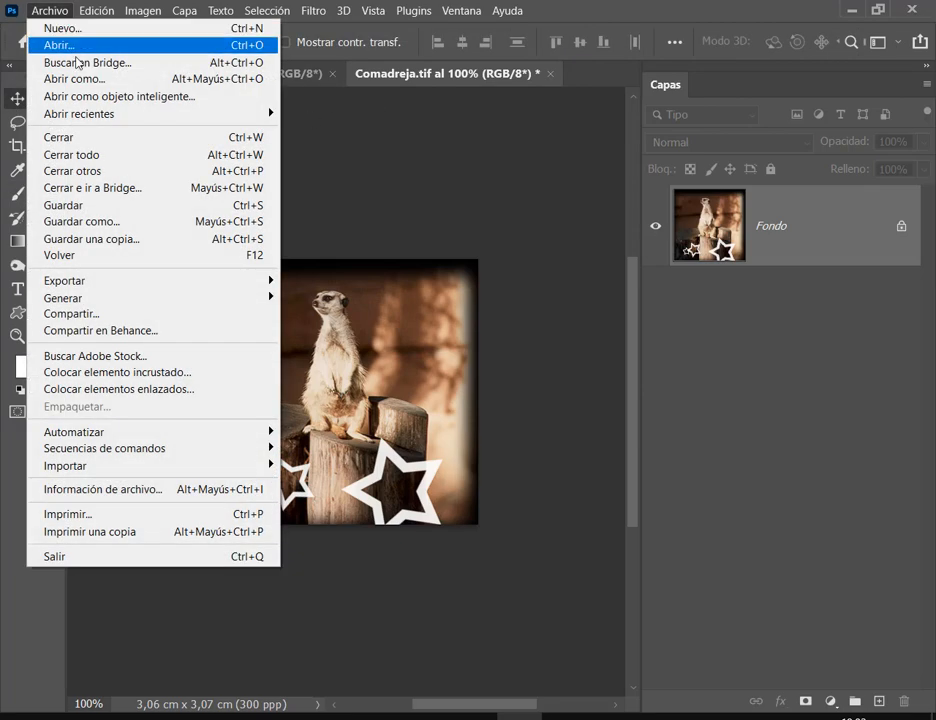
pyautogui.click(96, 205)
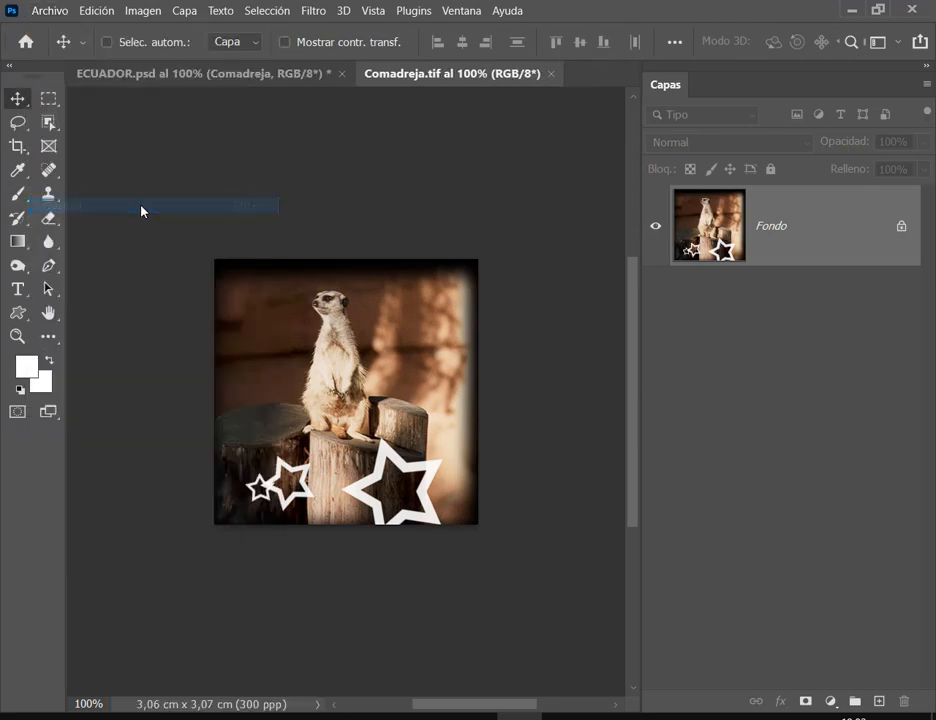
pyautogui.click(556, 79)
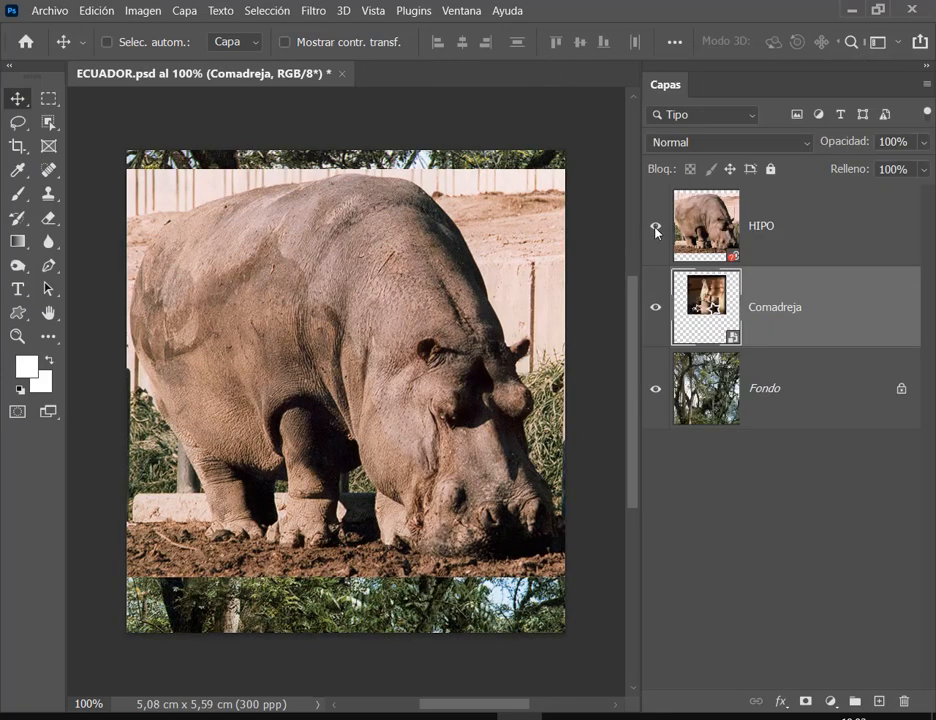
# Step: Move the HIPO layer down to uncover the updated Comadreja layer, and move it back up over the collage
pyautogui.click(710, 231)
pyautogui.moveTo(397, 213); pyautogui.dragTo(346, 554)
pyautogui.click(765, 314)
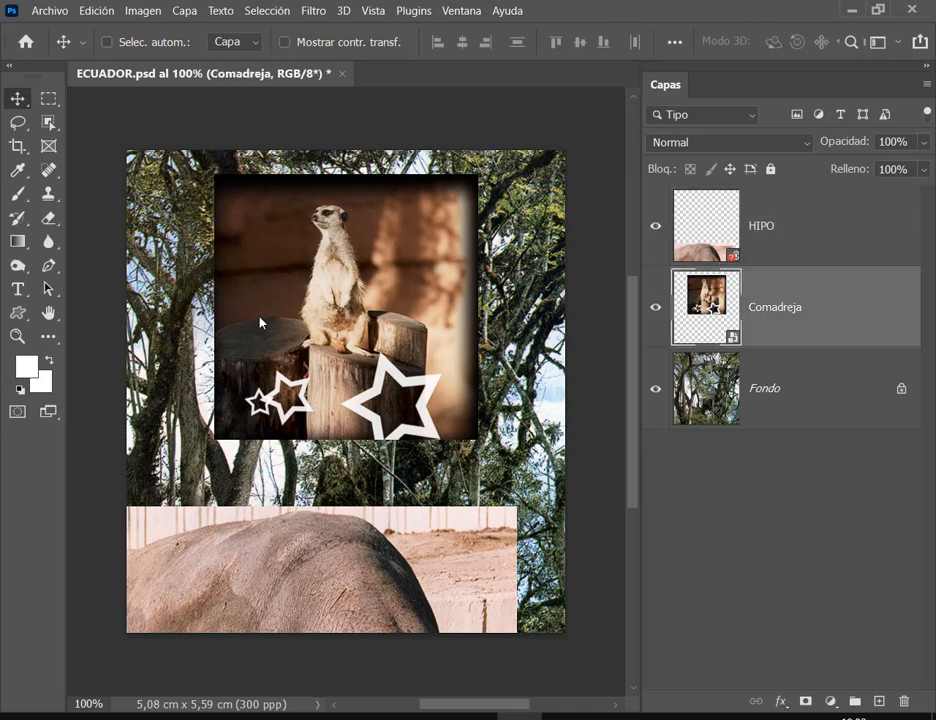
pyautogui.press('ctrl')
pyautogui.click(745, 226)
pyautogui.moveTo(447, 560); pyautogui.dragTo(456, 233)
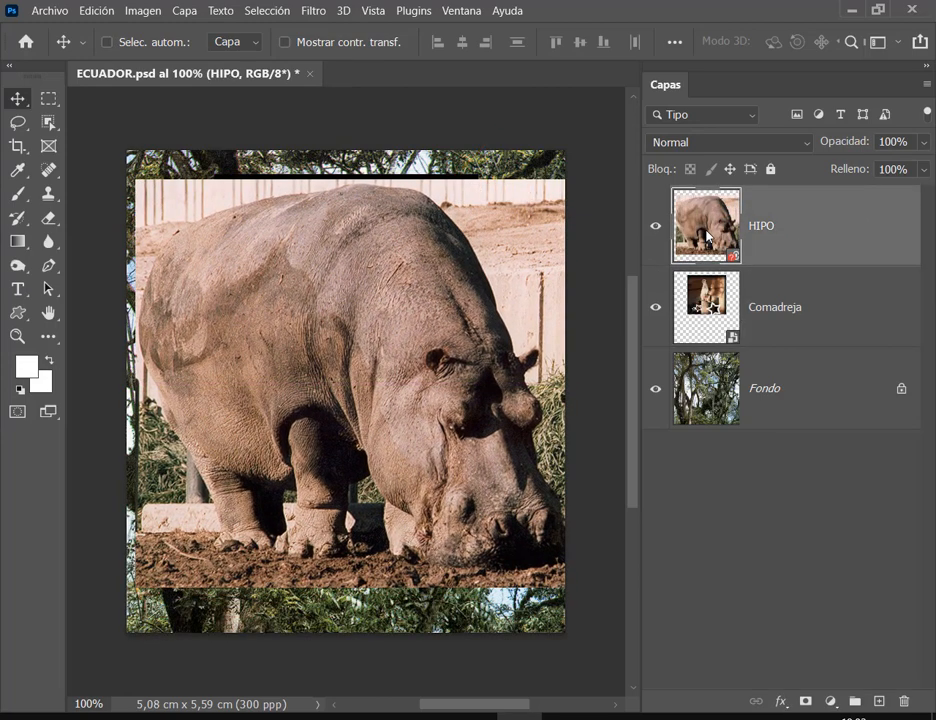
# Step: Relink the missing HIPO.TIF smart object to HIPO2.TIF in the Collage Afrika folder, and close the opened hippo photo unedited
pyautogui.doubleClick(707, 236)
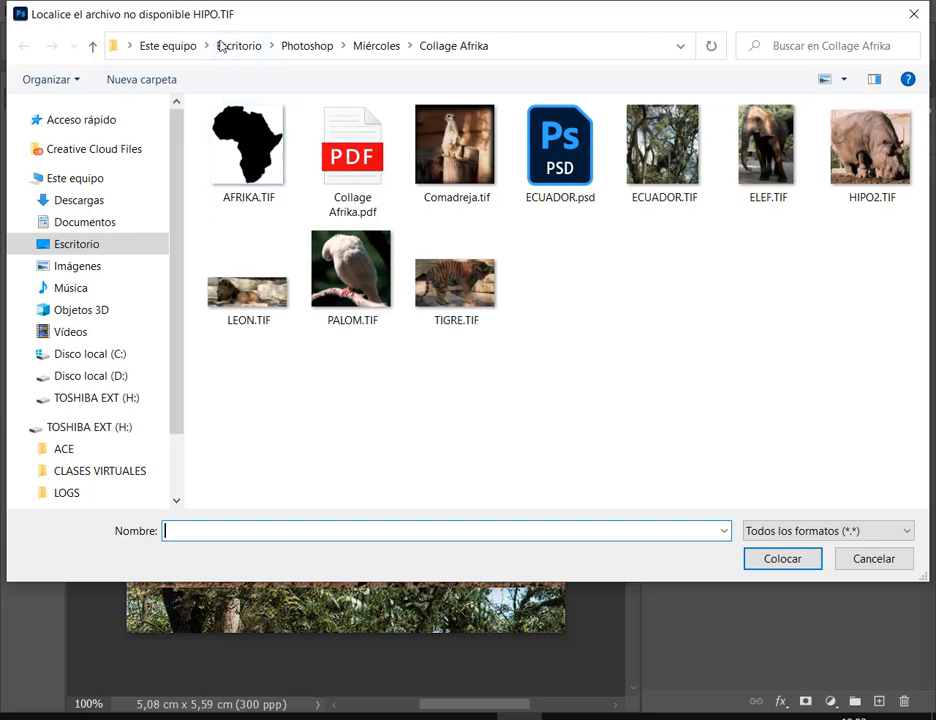
pyautogui.moveTo(215, 23); pyautogui.dragTo(203, 63)
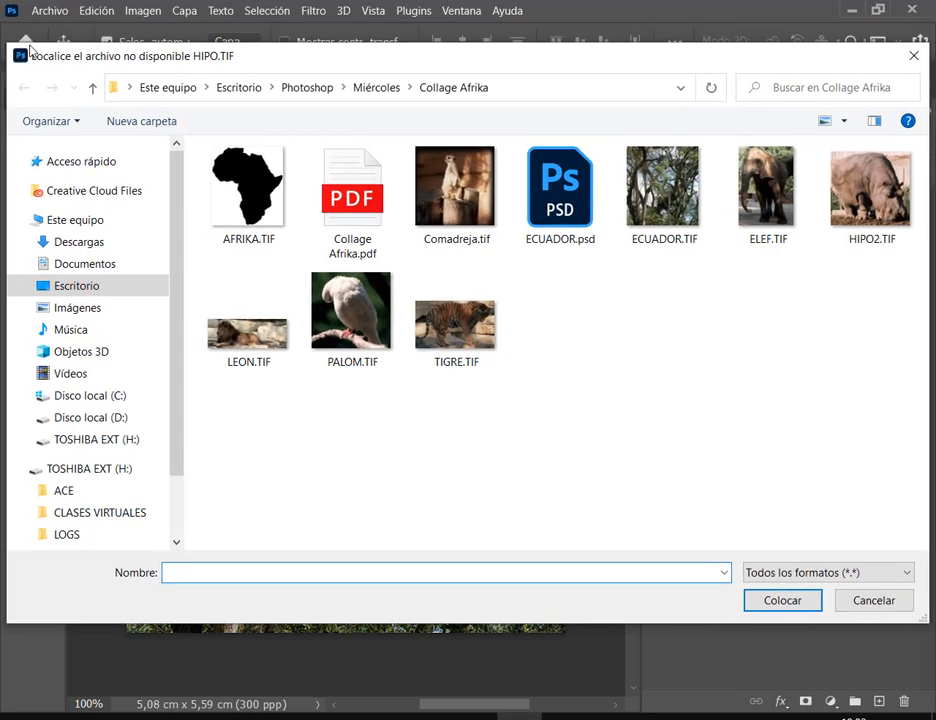
pyautogui.moveTo(30, 46); pyautogui.dragTo(239, 71)
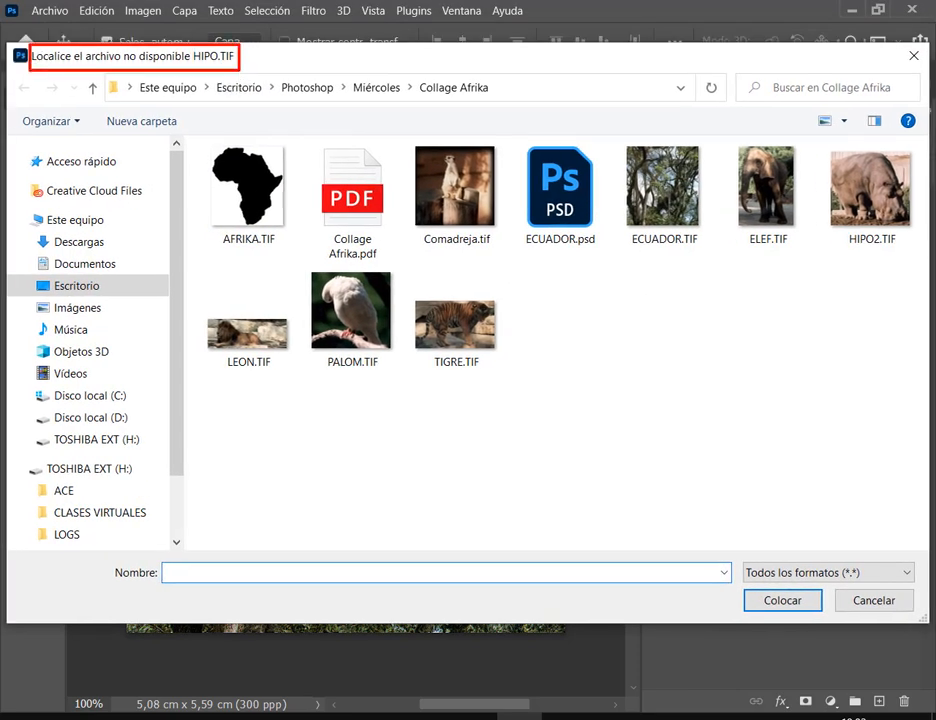
pyautogui.click(861, 187)
pyautogui.click(798, 607)
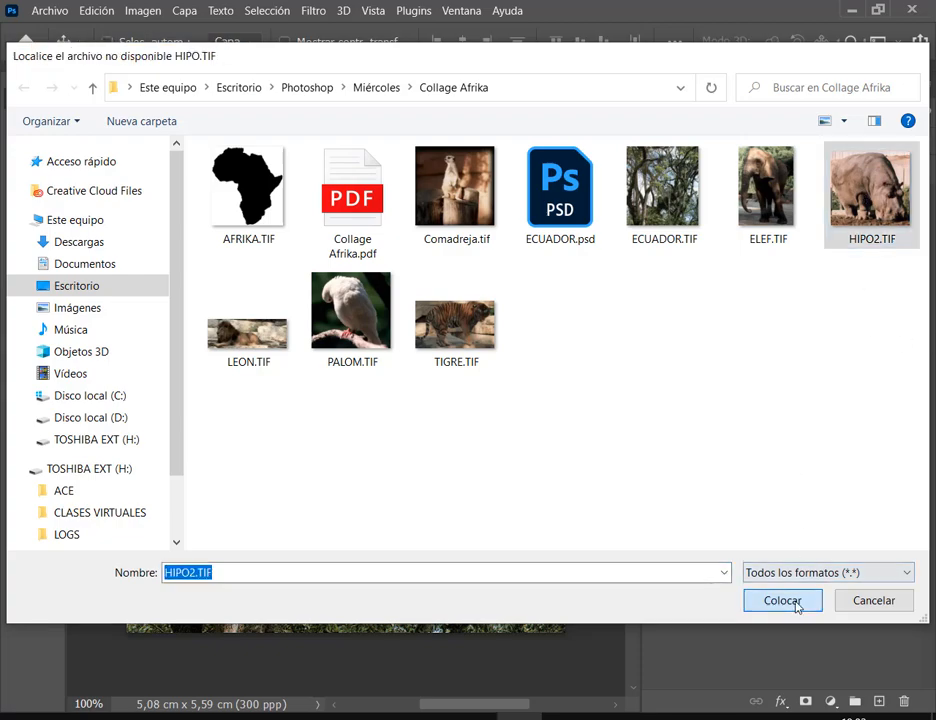
pyautogui.click(531, 382)
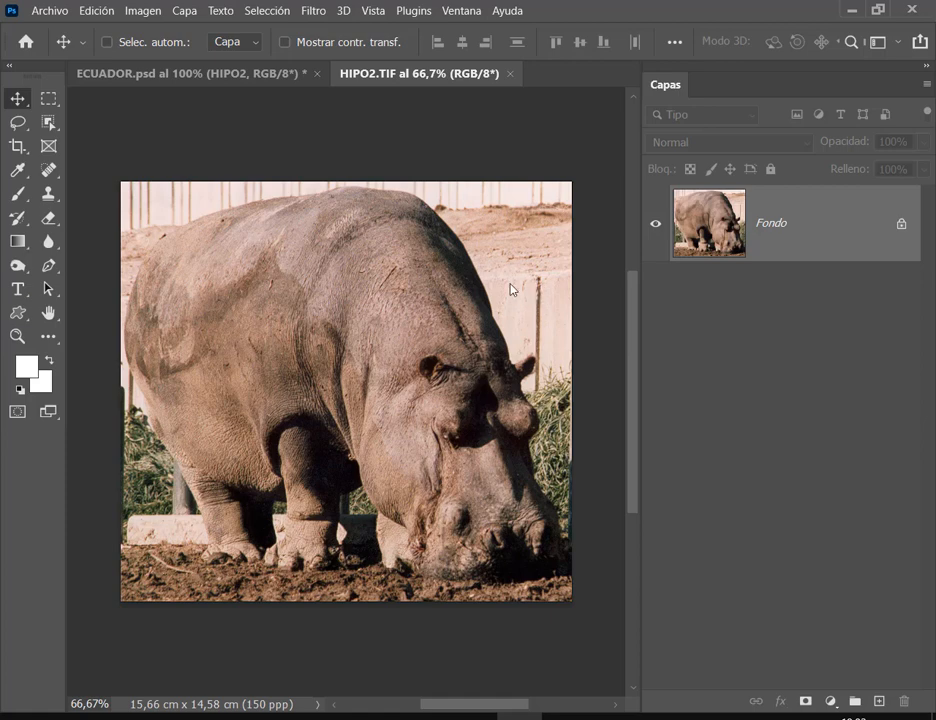
pyautogui.click(511, 75)
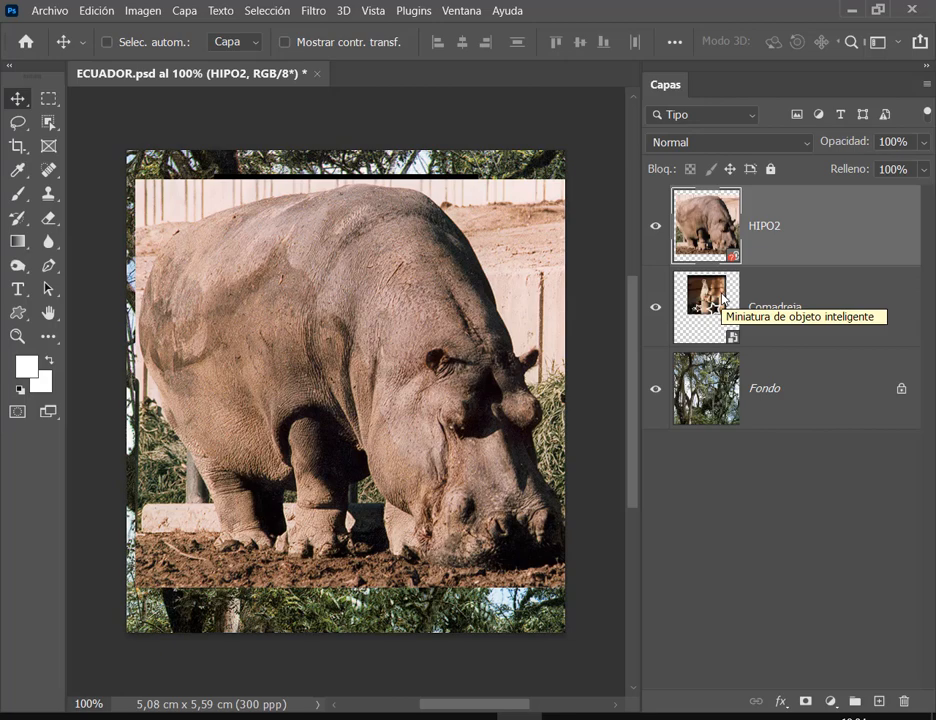
pyautogui.click(48, 10)
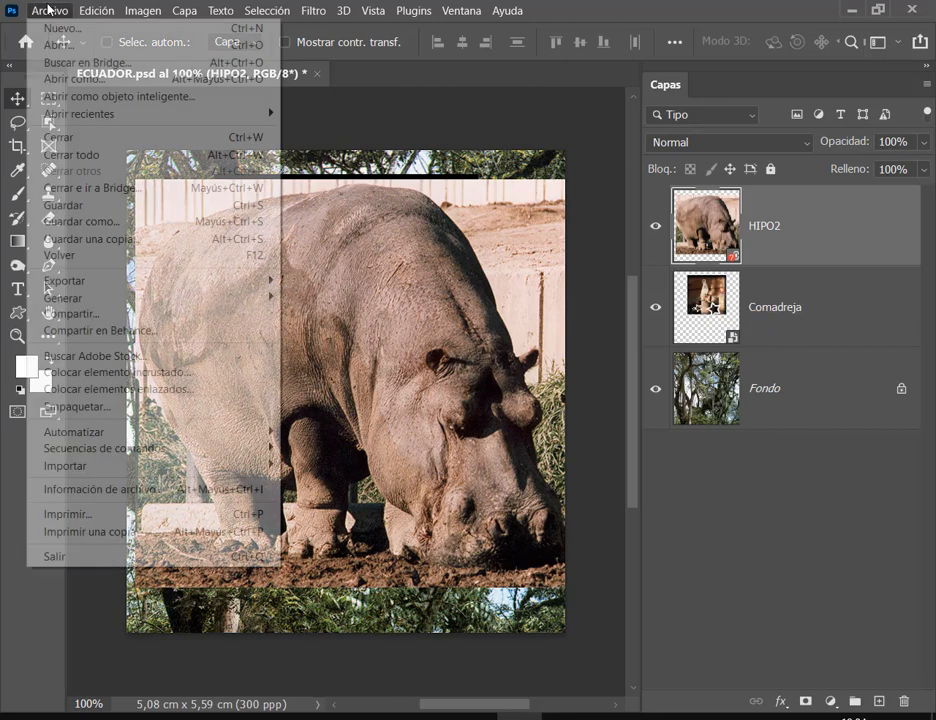
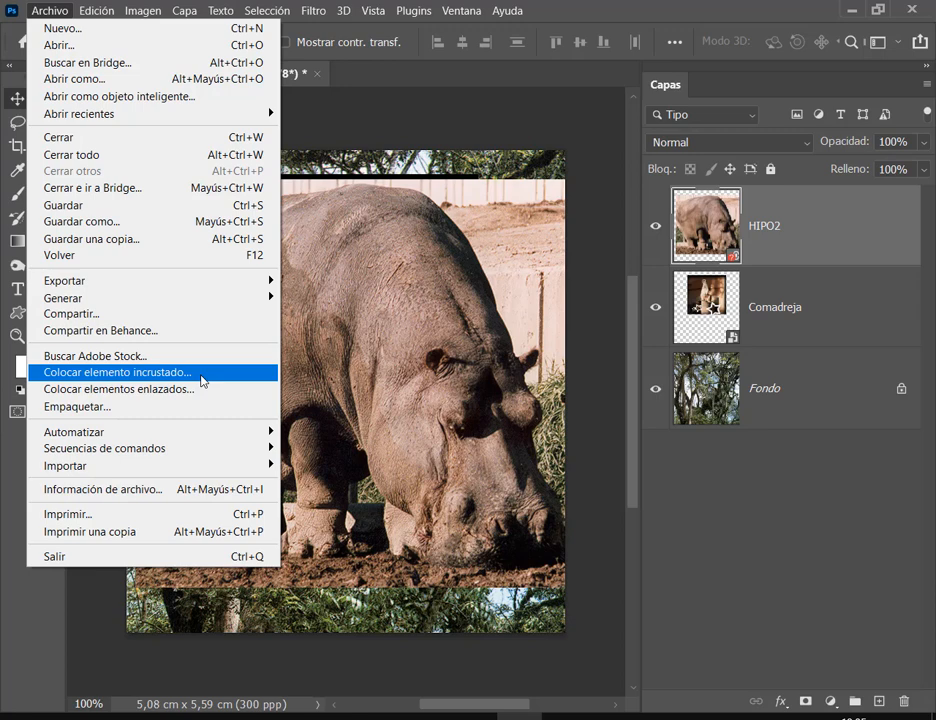
pyautogui.click(394, 84)
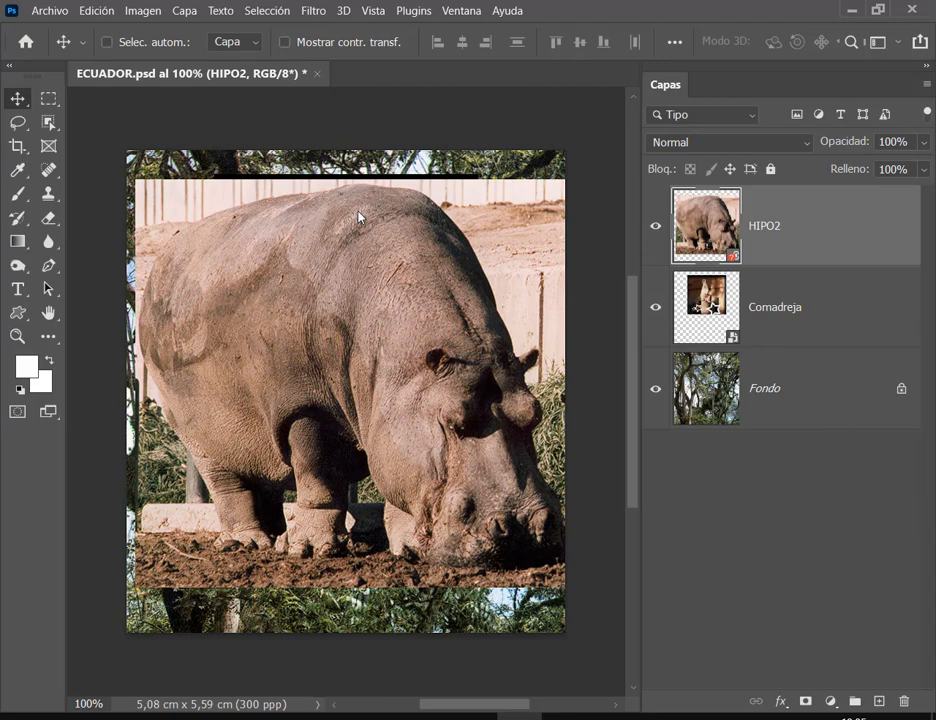
pyautogui.click(40, 10)
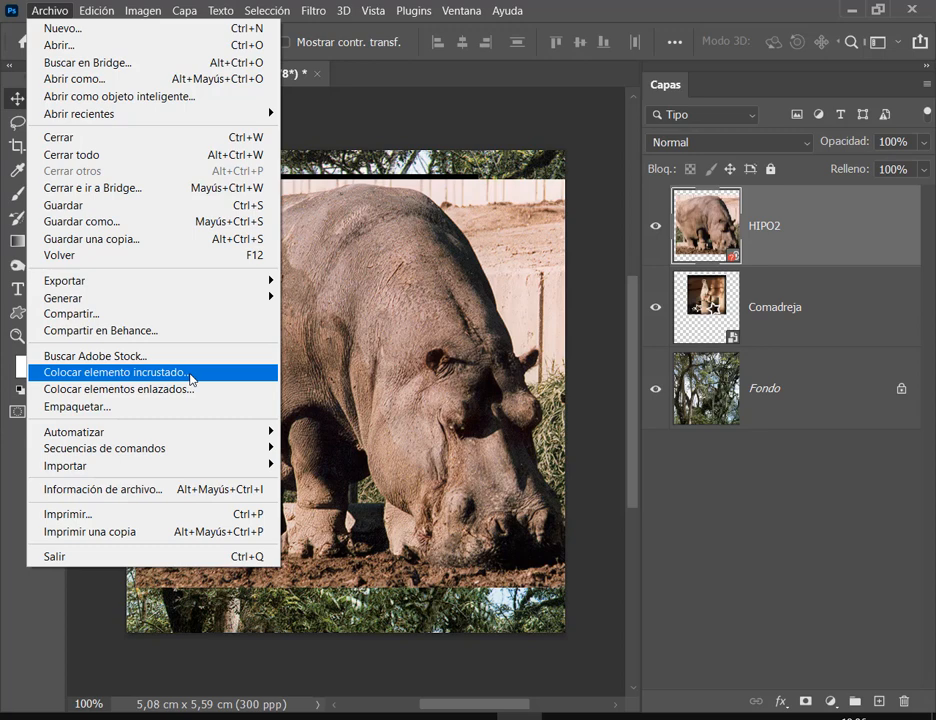
pyautogui.click(192, 375)
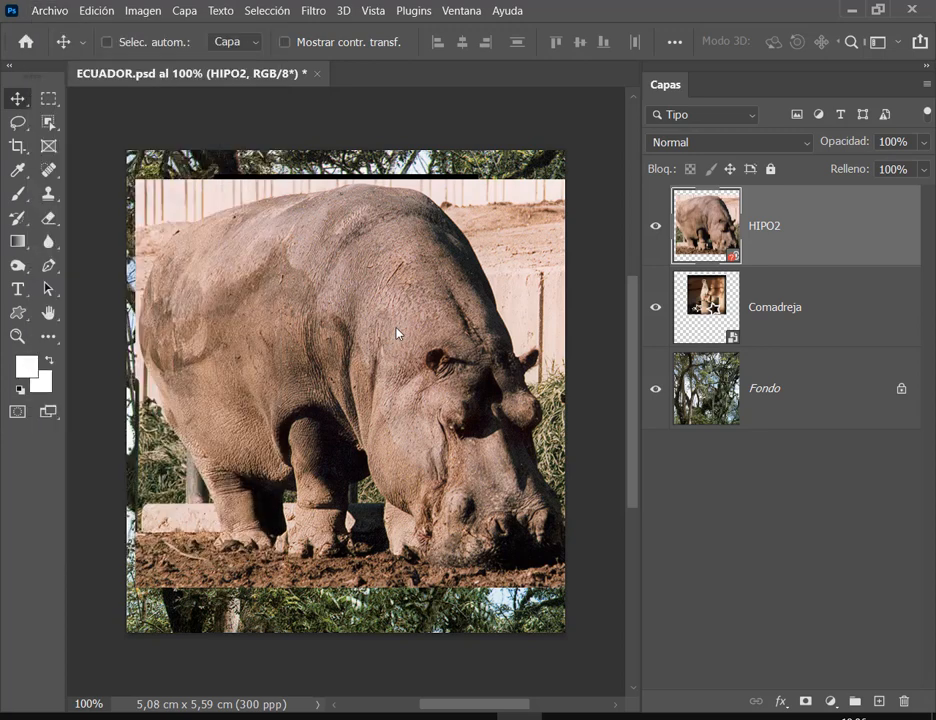
pyautogui.click(134, 14)
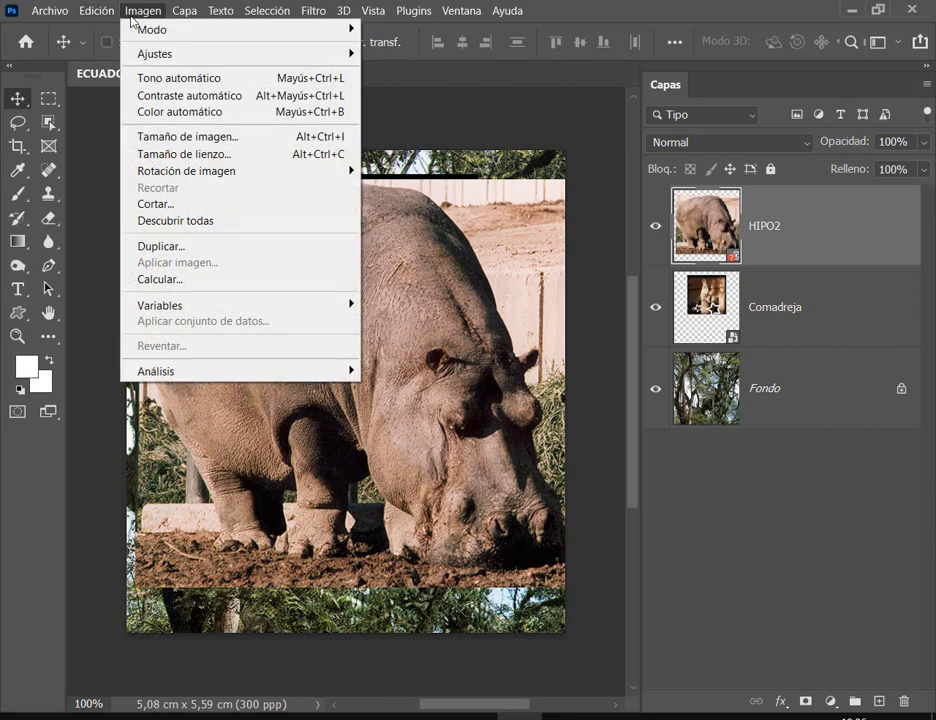
pyautogui.click(574, 111)
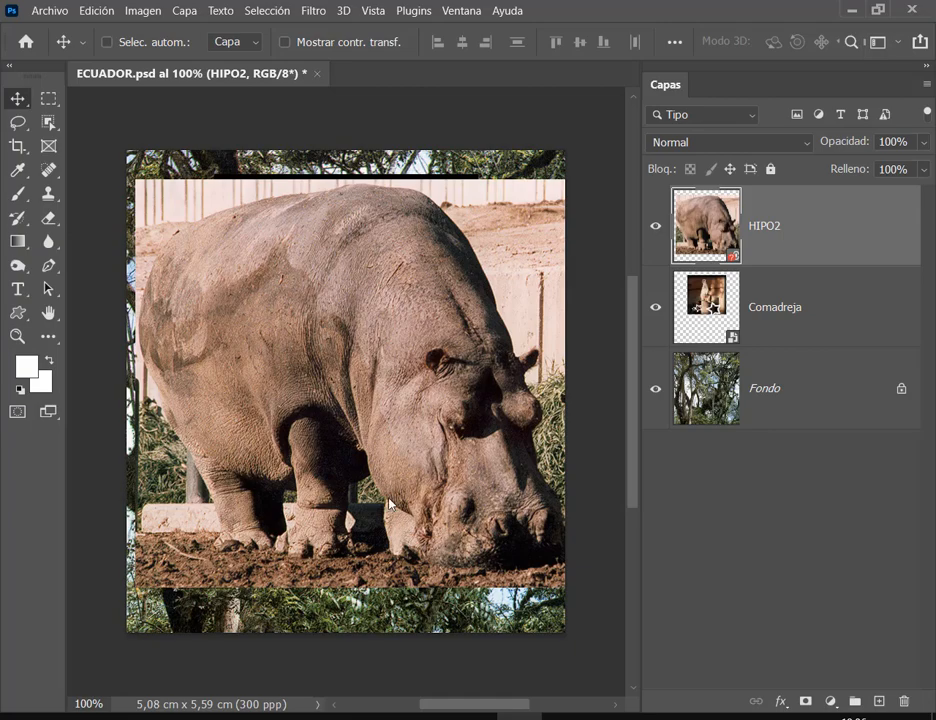
# Step: Switch to File Explorer and examine the file size in the properties of ECUADOR.TIF in the Collage Afrika folder
pyautogui.click(160, 717)
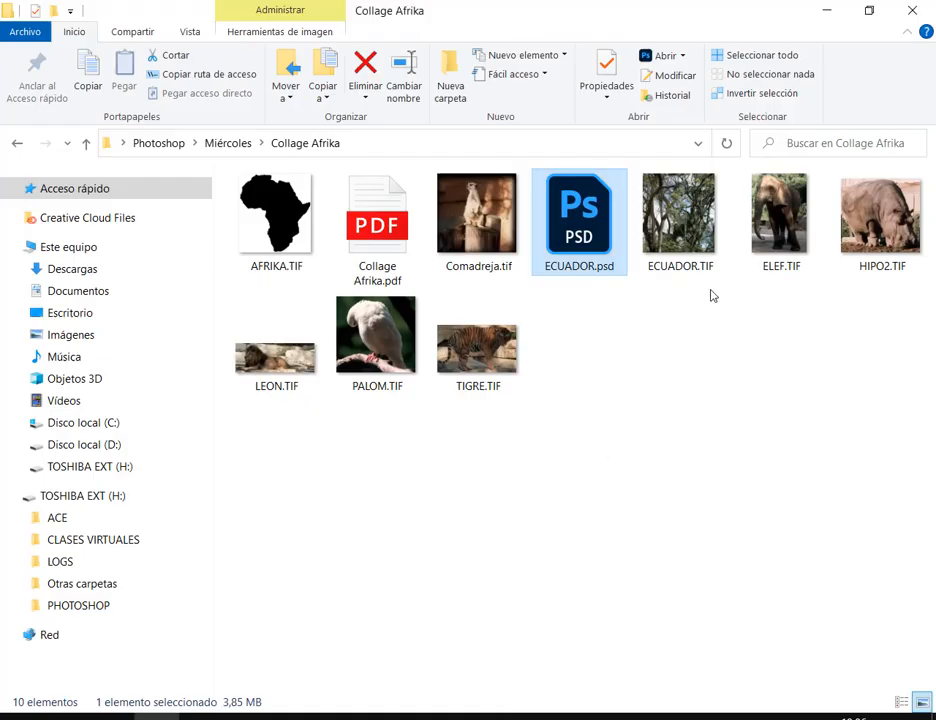
pyautogui.click(692, 232)
pyautogui.rightClick(656, 216)
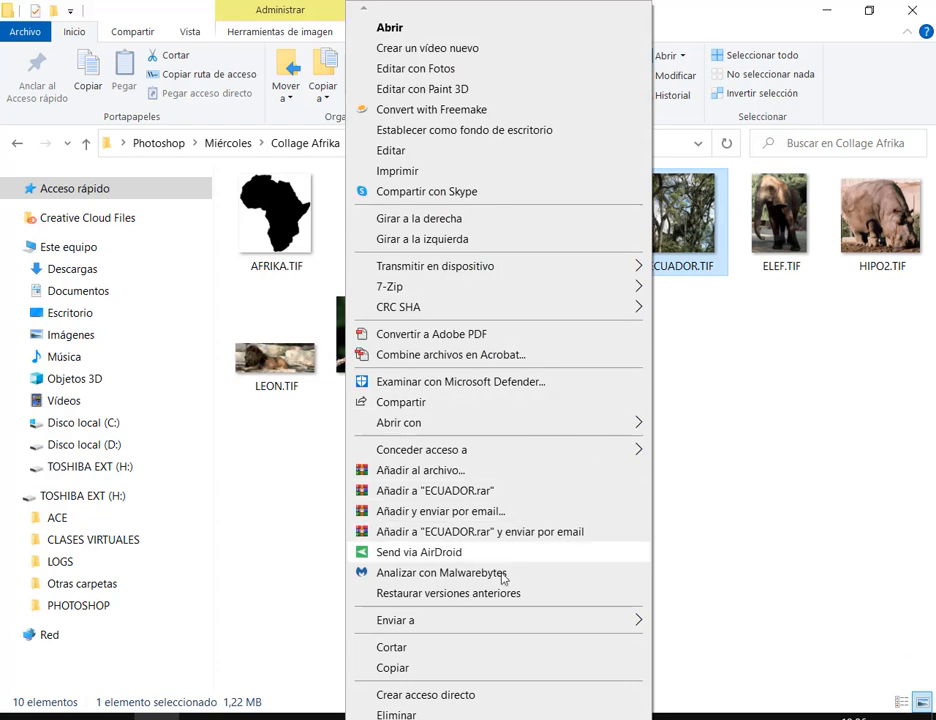
pyautogui.moveTo(498, 718)
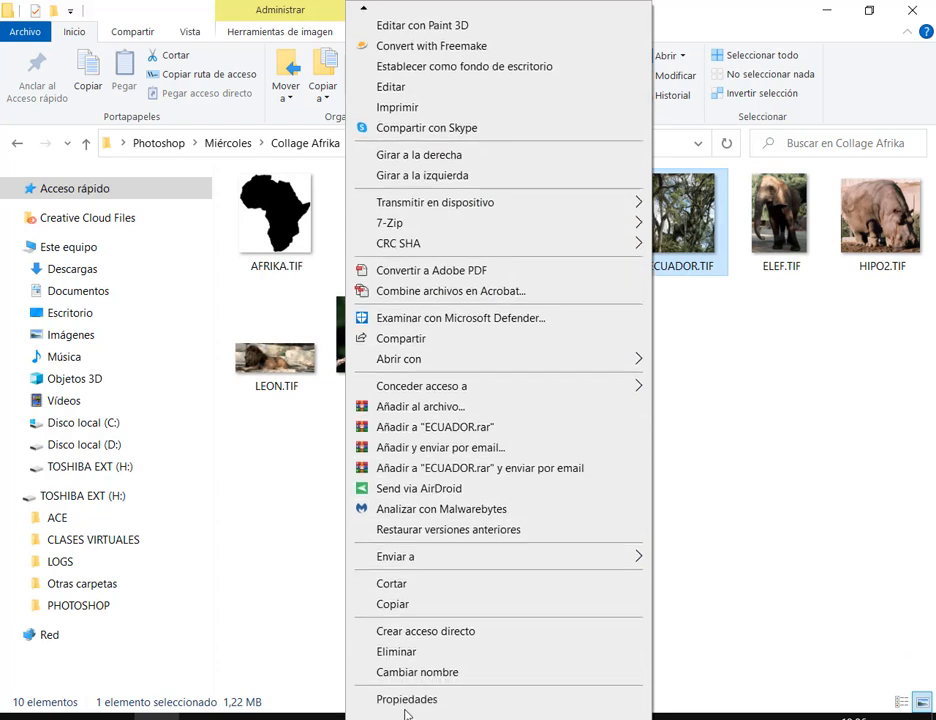
pyautogui.click(412, 701)
pyautogui.moveTo(790, 266); pyautogui.dragTo(623, 173)
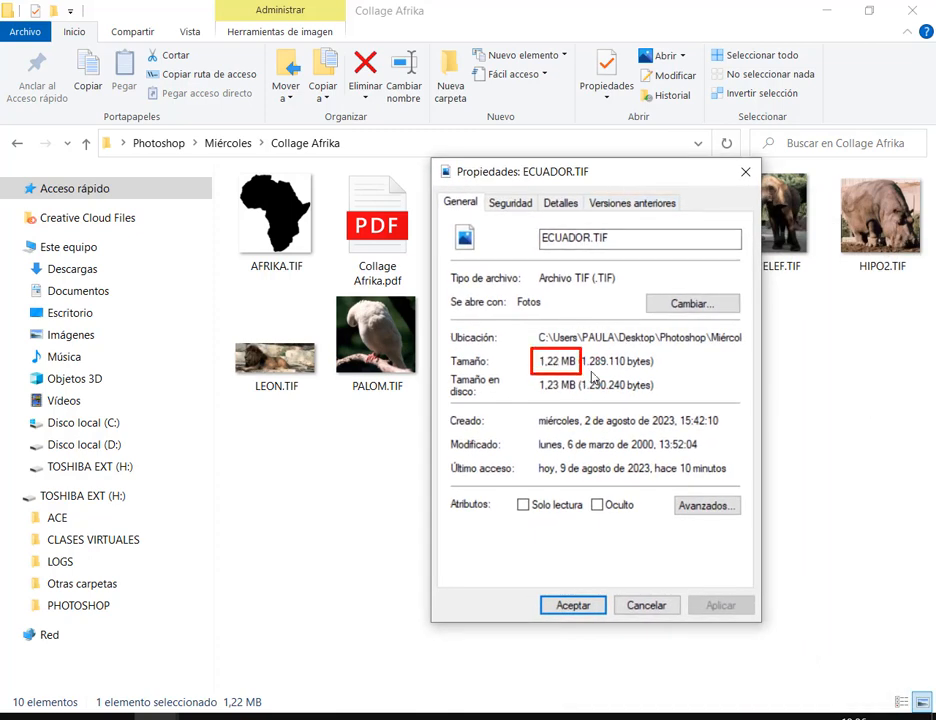
# Step: Examine the pixel dimensions and resolution in the detailed properties of ECUADOR.TIF, and close the properties without changes
pyautogui.click(549, 205)
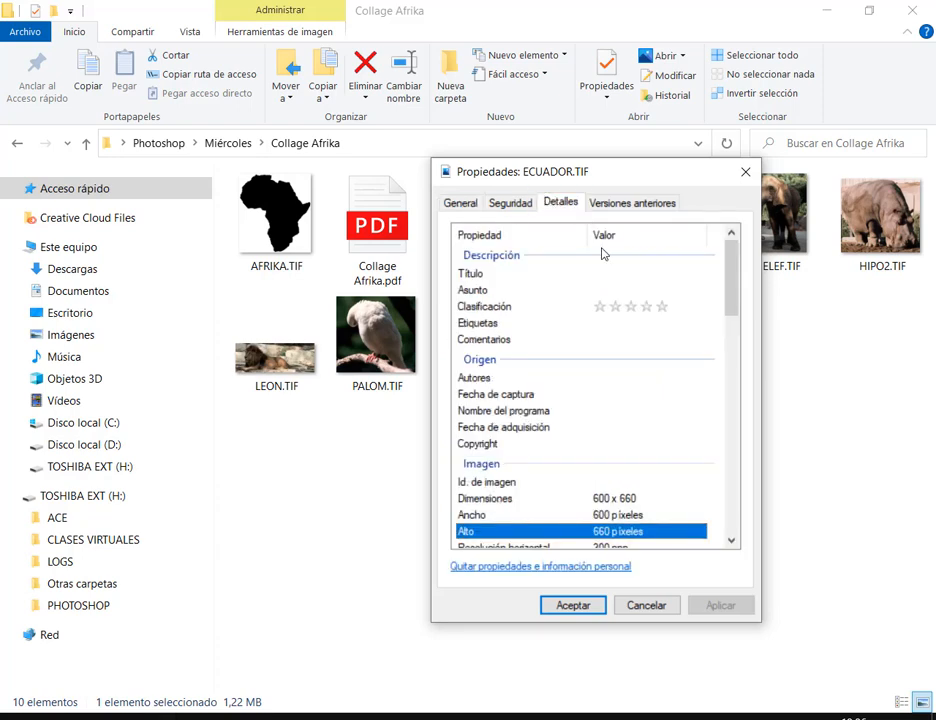
pyautogui.scroll(-2, 640, 300)
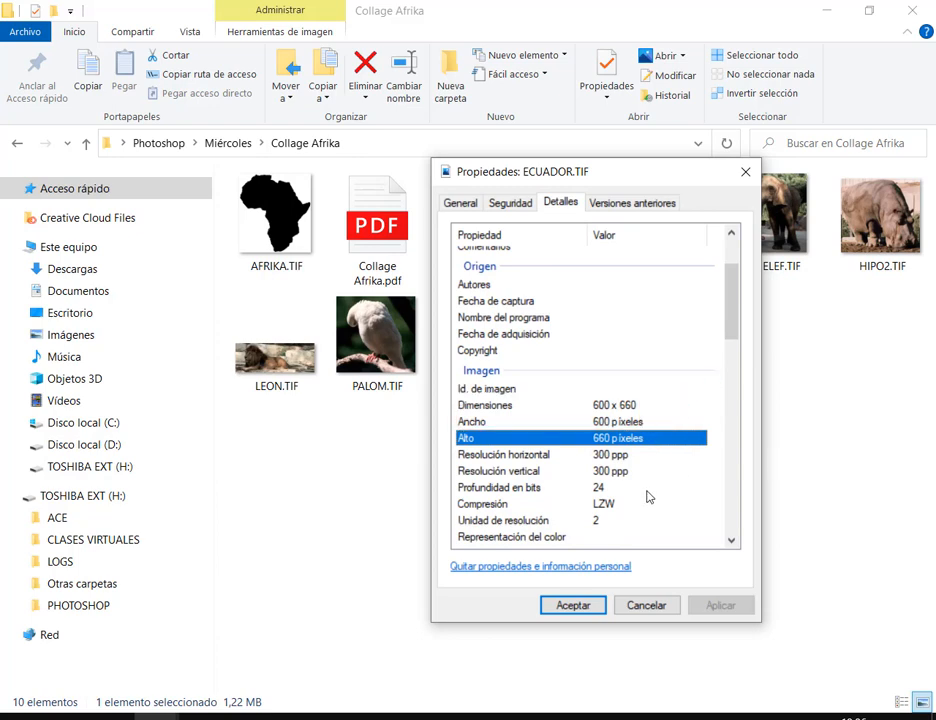
pyautogui.click(656, 605)
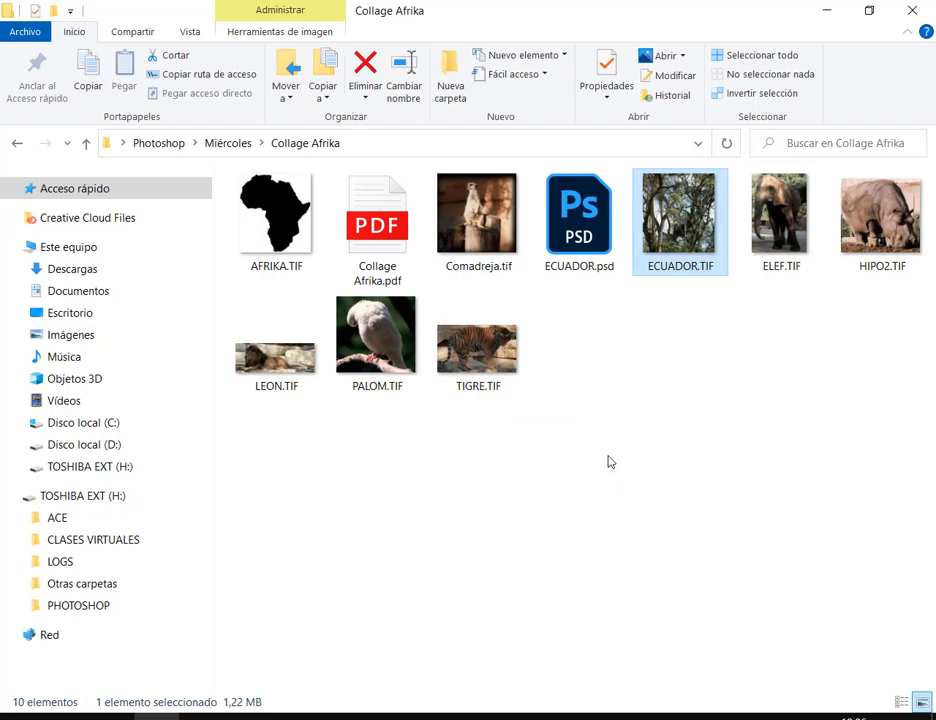
# Step: Switch to Photoshop and check the pixel dimensions of ECUADOR.psd in the Image Size settings without changing them
pyautogui.click(539, 717)
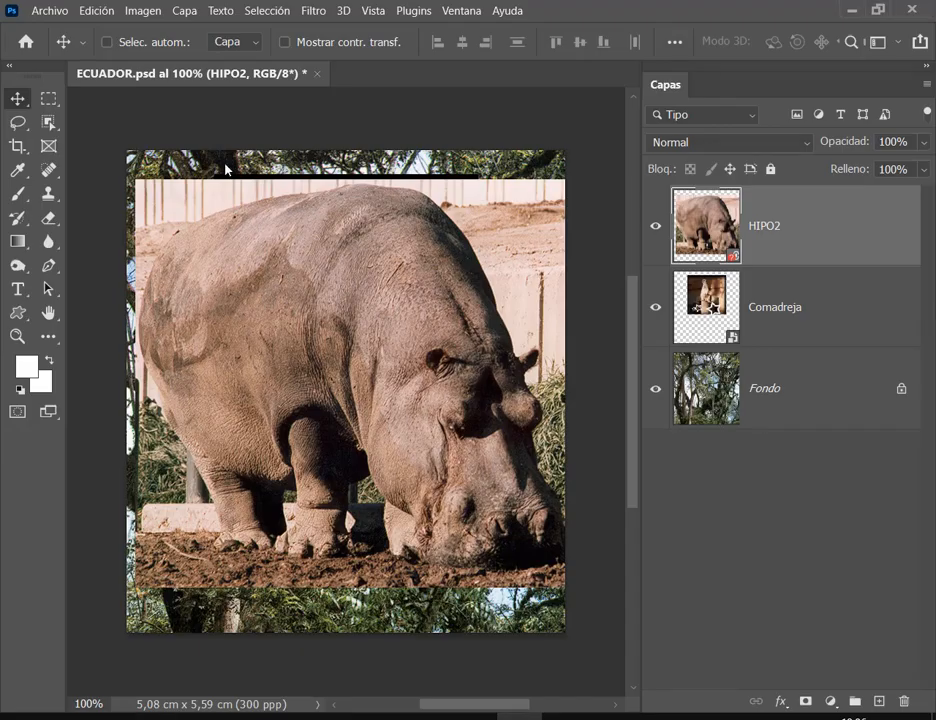
pyautogui.click(153, 6)
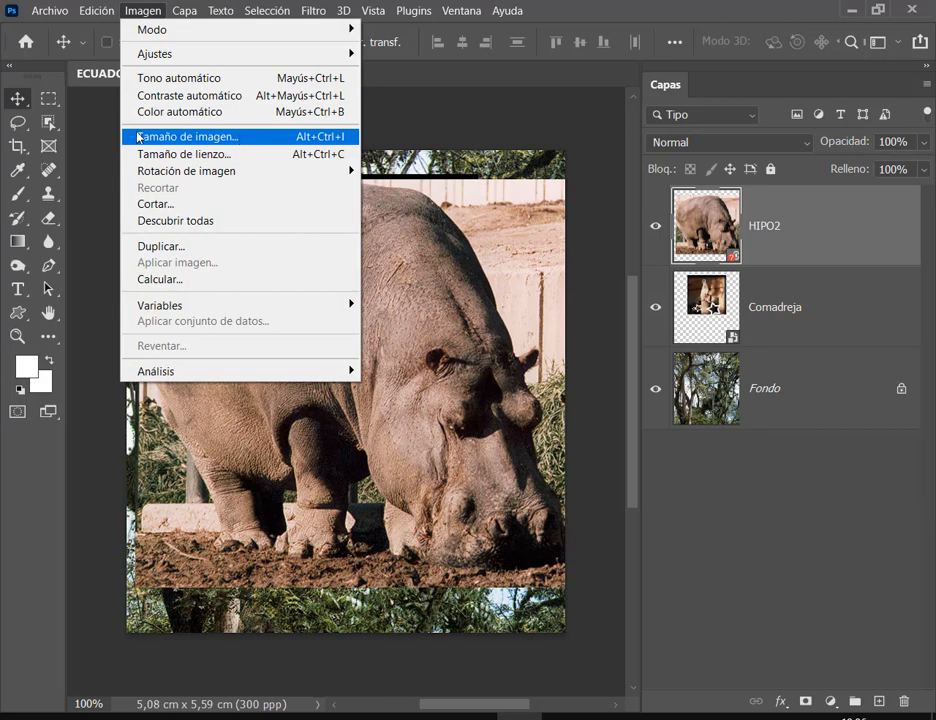
pyautogui.click(156, 18)
pyautogui.click(157, 20)
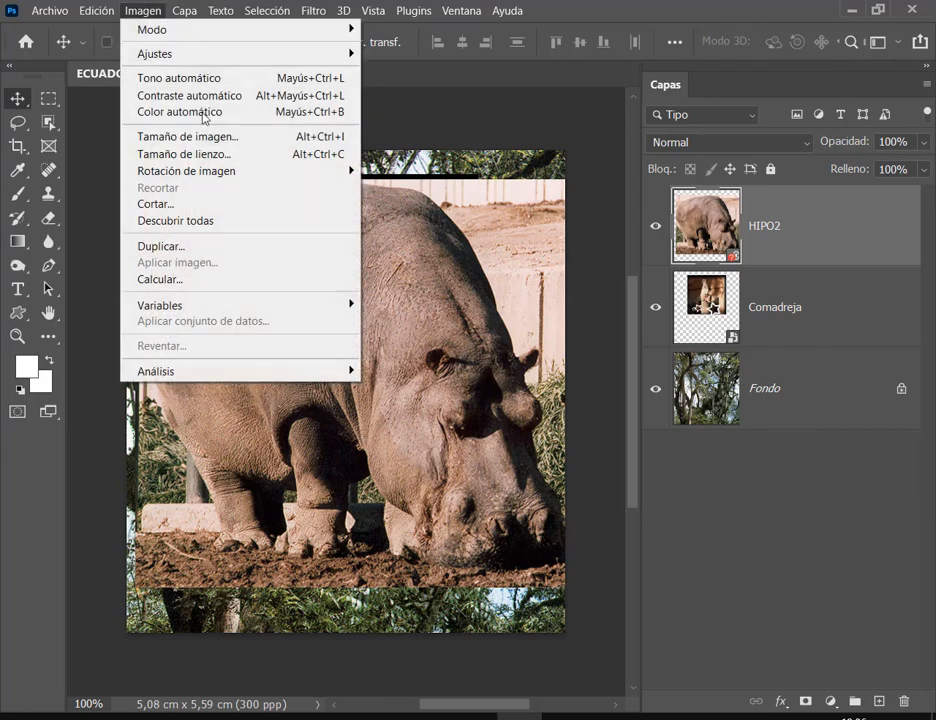
pyautogui.click(205, 136)
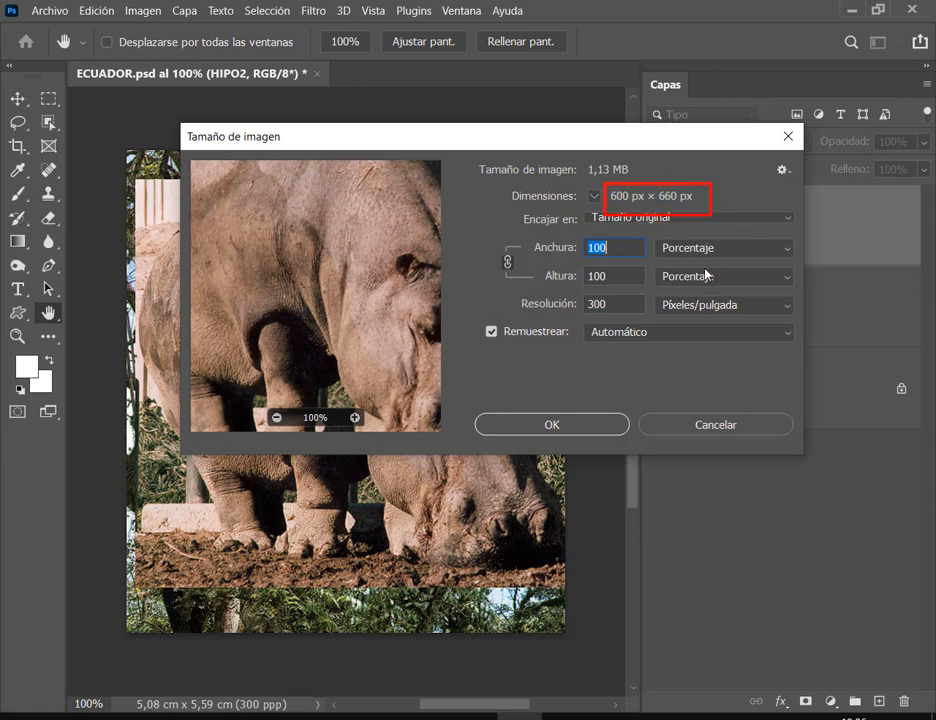
pyautogui.click(715, 431)
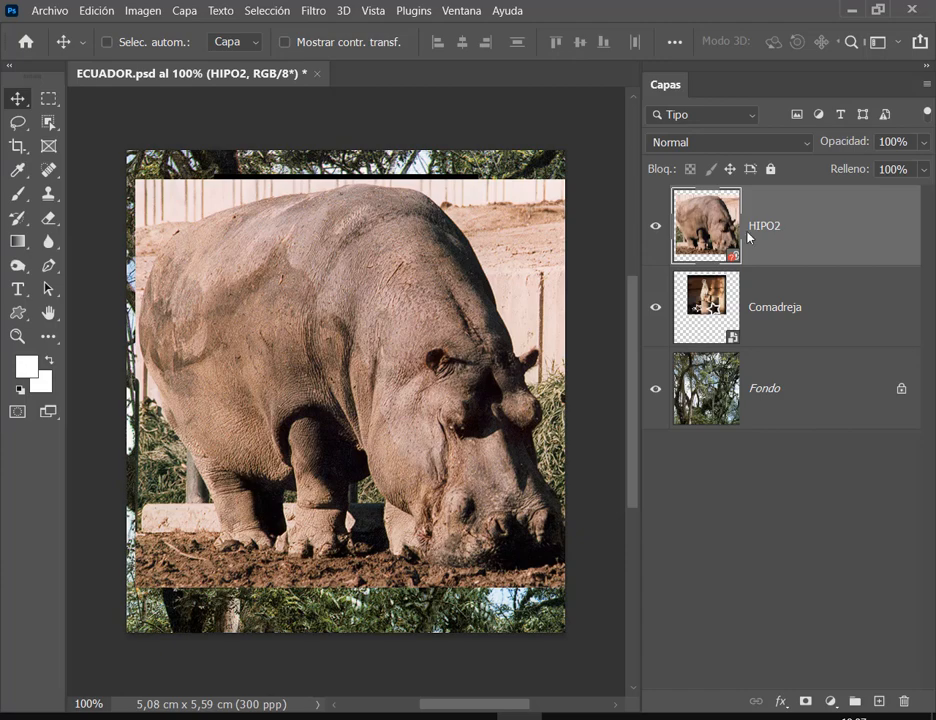
# Step: Delete the HIPO2 and Comadreja layers from ECUADOR.psd, and switch to File Explorer to refresh the Collage Afrika folder
pyautogui.moveTo(689, 236); pyautogui.dragTo(905, 702)
pyautogui.moveTo(726, 243); pyautogui.dragTo(904, 702)
pyautogui.click(166, 714)
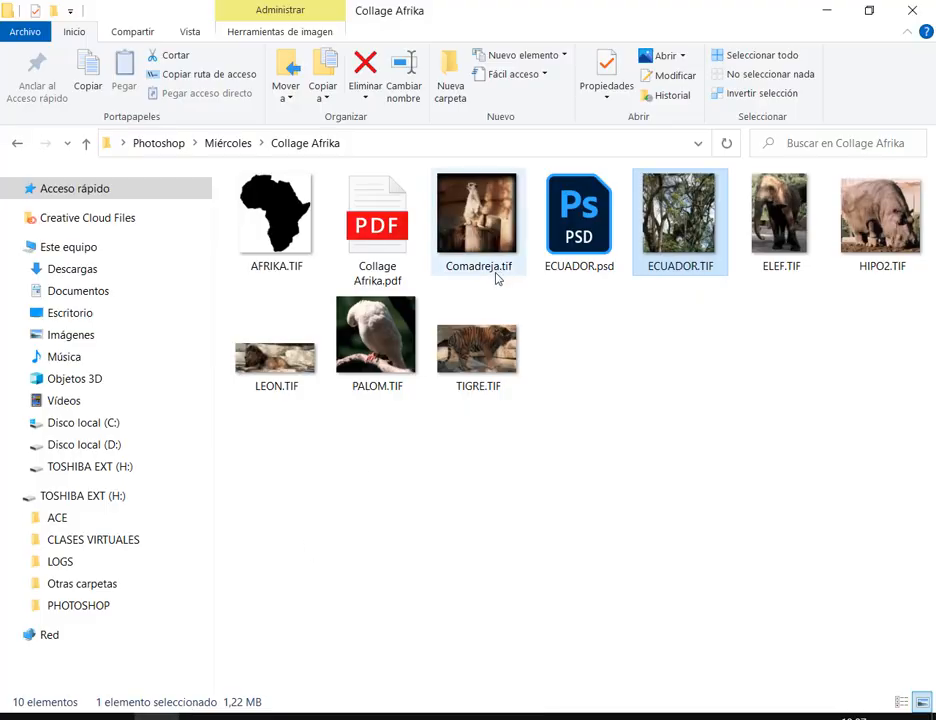
pyautogui.rightClick(640, 356)
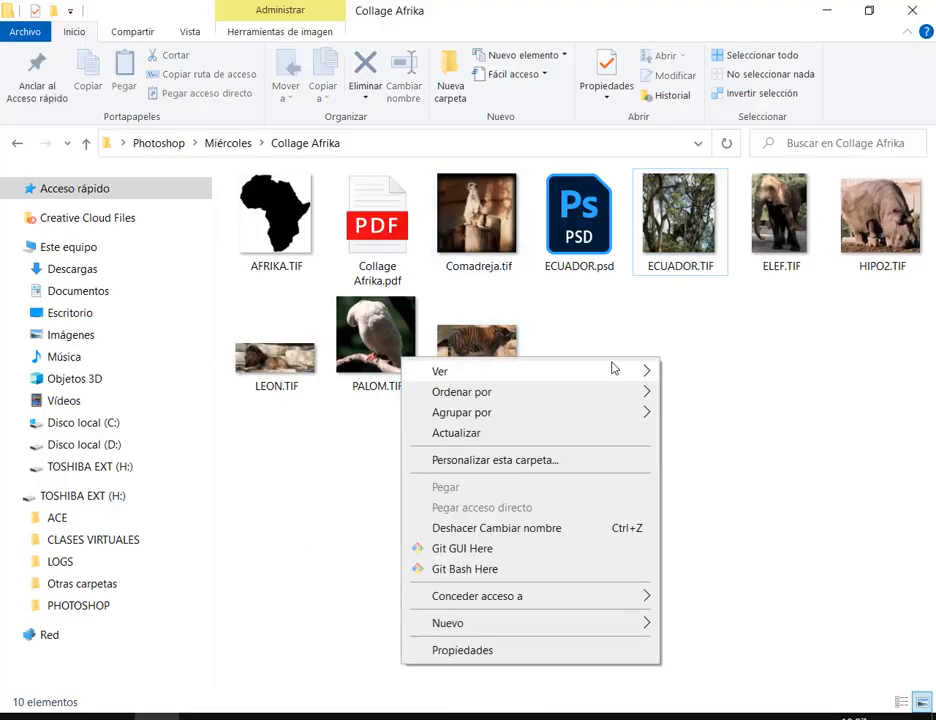
pyautogui.click(510, 436)
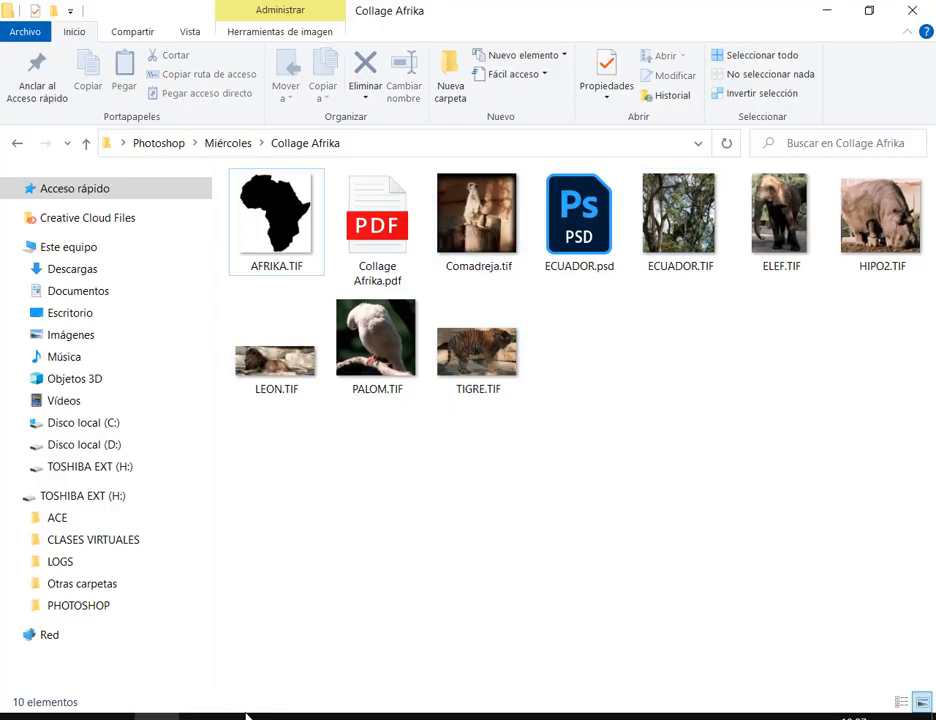
# Step: Switch to the Google Meet call in the browser and read the call's chat messages
pyautogui.moveTo(247, 712)
pyautogui.click(184, 651)
pyautogui.click(310, 15)
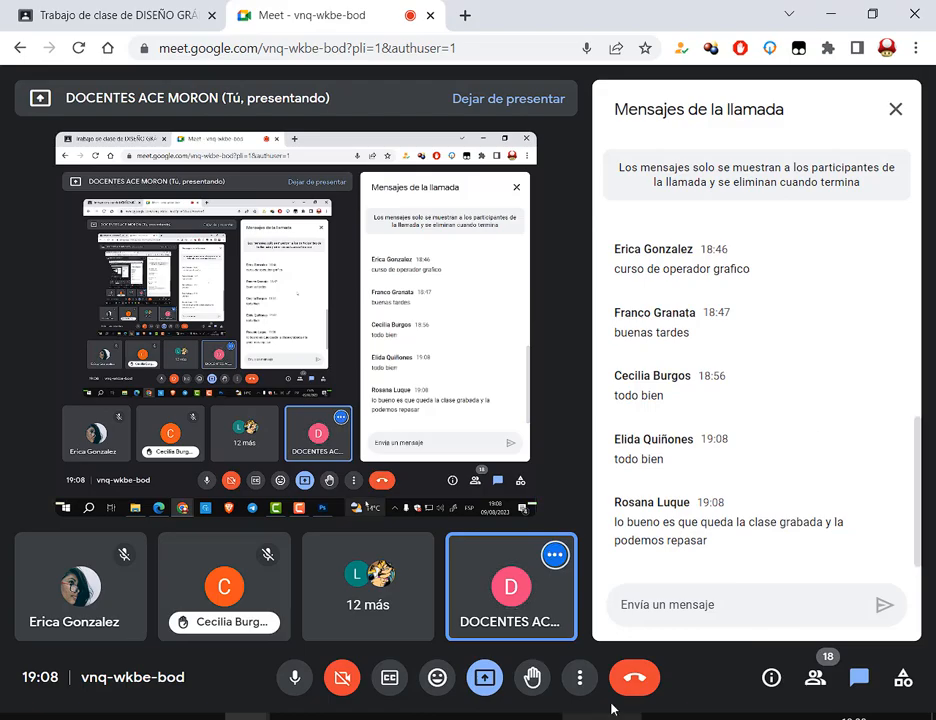
# Step: Switch back to Photoshop and place AFRIKA.TIF as an embedded smart object over the forest background of ECUADOR.psd
pyautogui.click(519, 718)
pyautogui.click(56, 10)
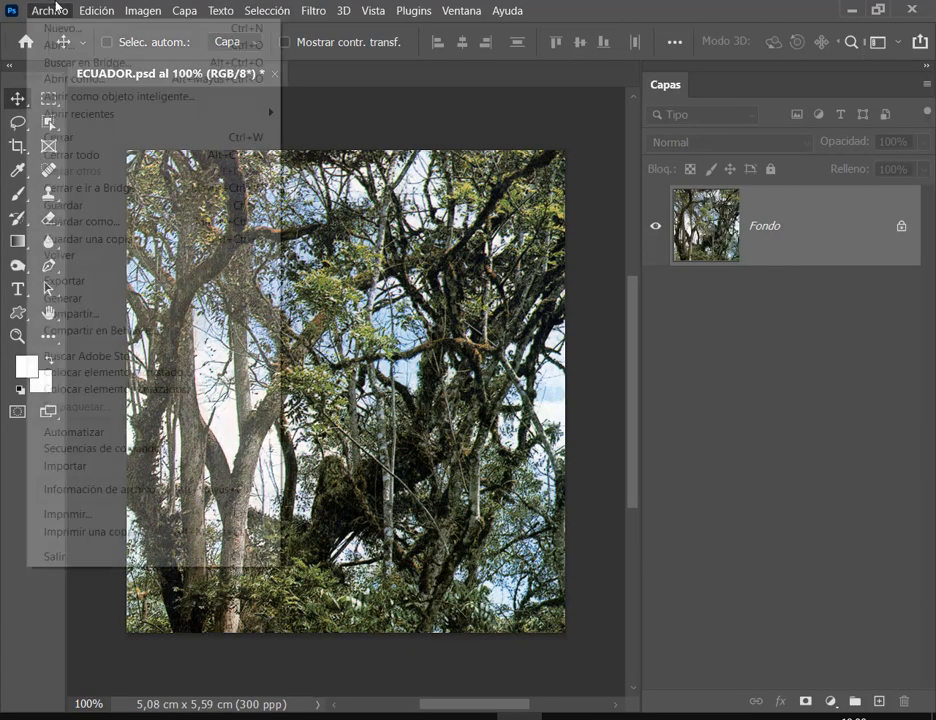
pyautogui.click(166, 373)
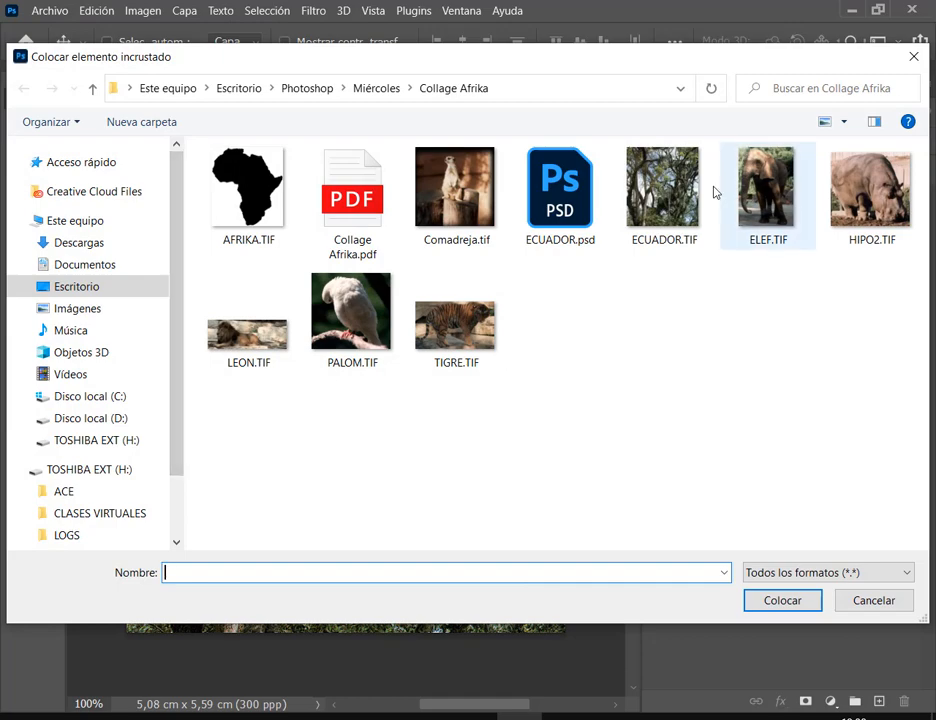
pyautogui.doubleClick(266, 214)
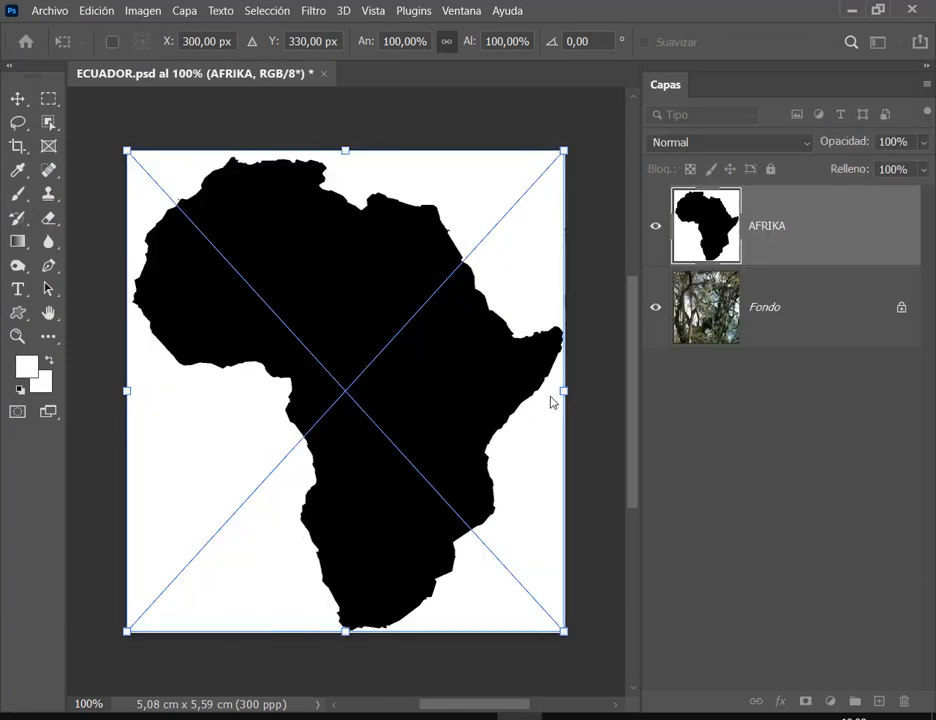
pyautogui.press('Return')
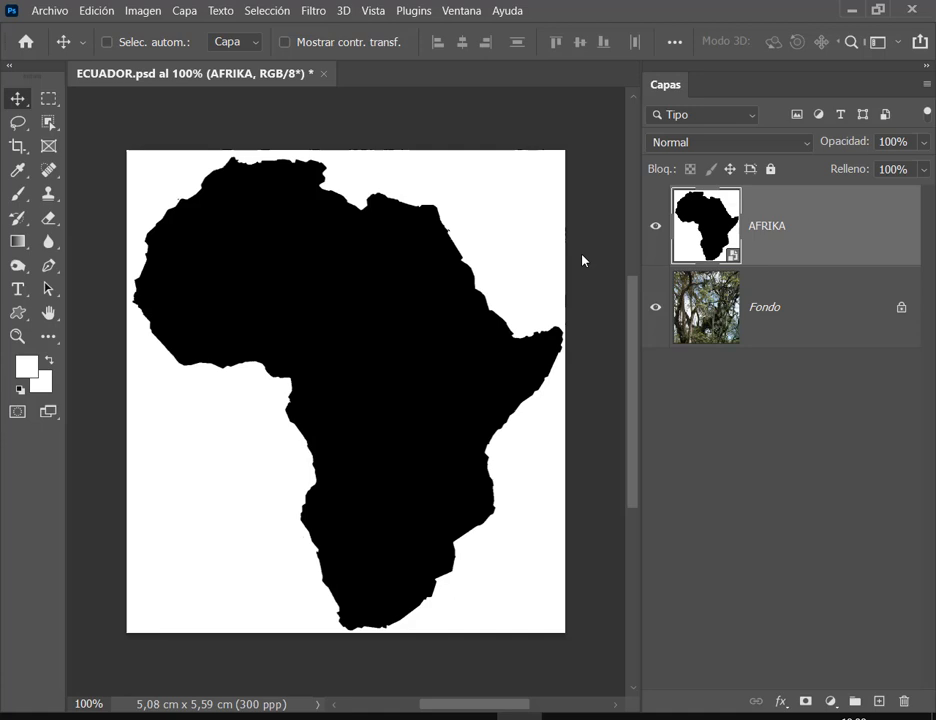
# Step: Delete the embedded AFRIKA layer from ECUADOR.psd
pyautogui.click(107, 42)
pyautogui.moveTo(666, 187); pyautogui.dragTo(754, 538)
pyautogui.moveTo(827, 249); pyautogui.dragTo(903, 701)
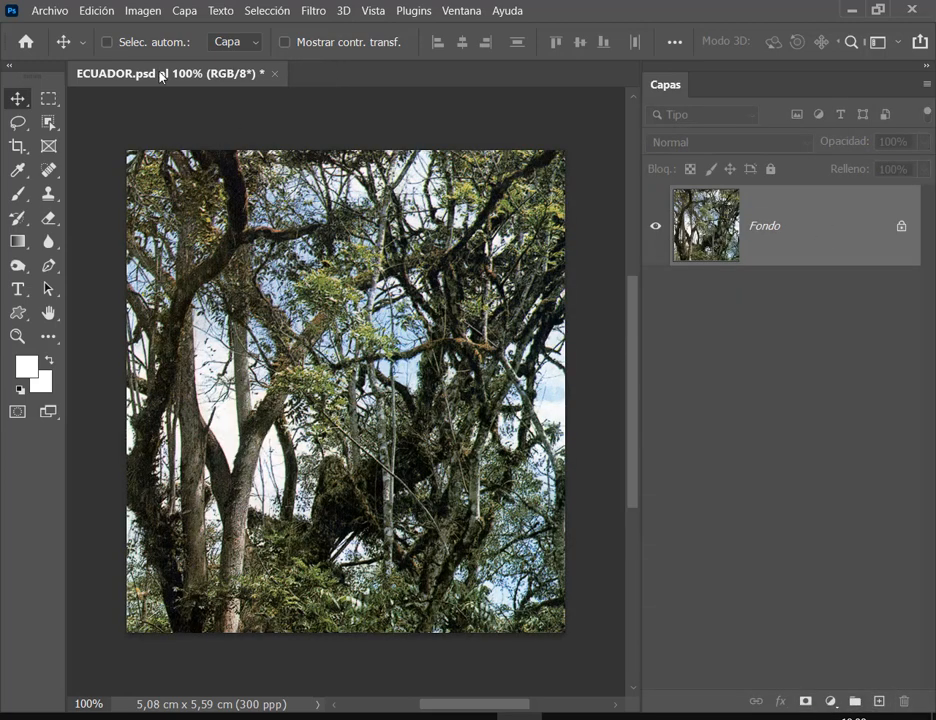
# Step: Open AFRIKA.TIF from the Collage Afrika folder as a separate document, keeping its embedded sRGB IEC61966-2.1 color profile
pyautogui.click(45, 10)
pyautogui.click(50, 42)
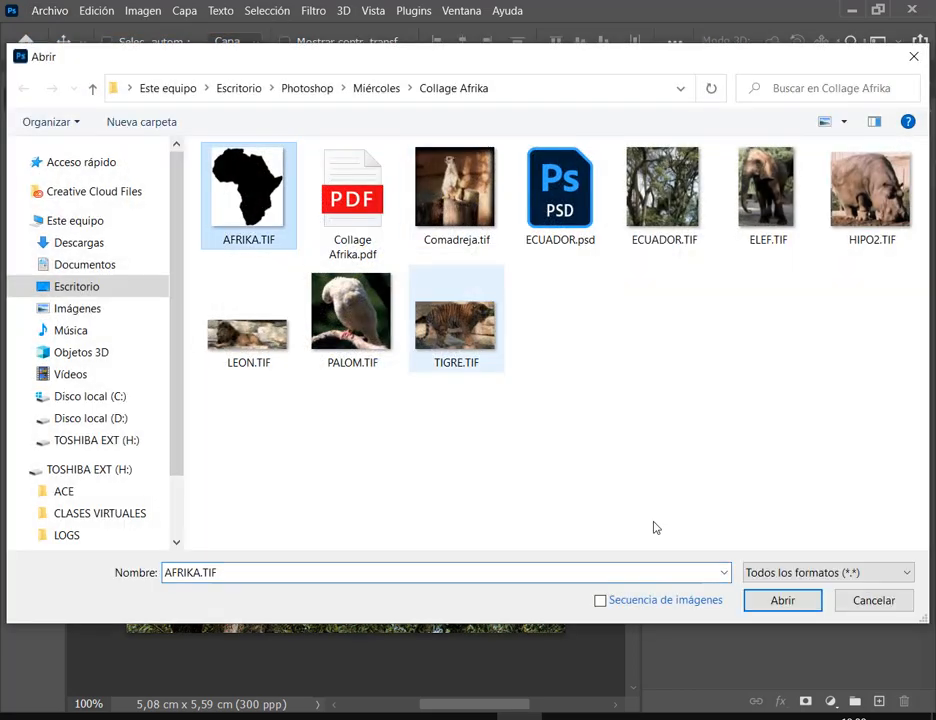
pyautogui.click(796, 606)
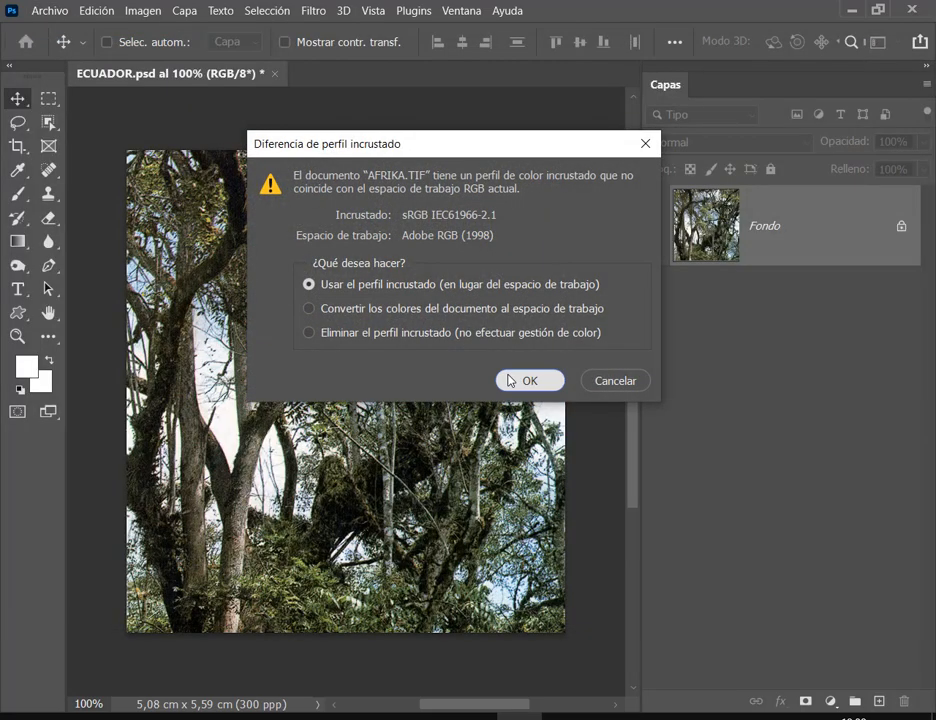
pyautogui.click(511, 381)
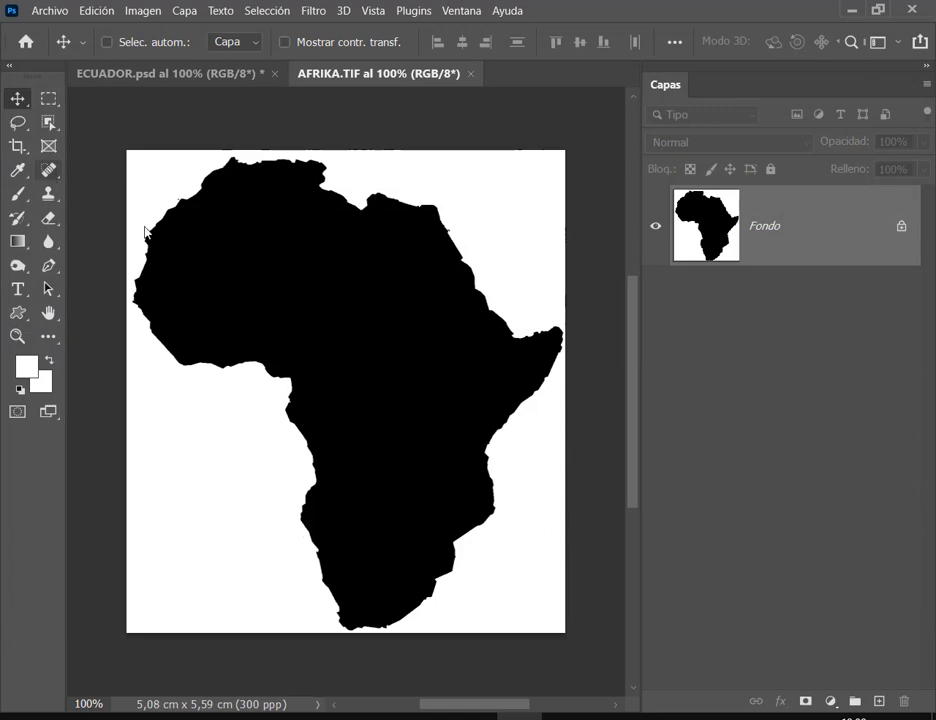
# Step: Select the black Africa silhouette in AFRIKA.TIF with the Magic Wand tool
pyautogui.press('w')
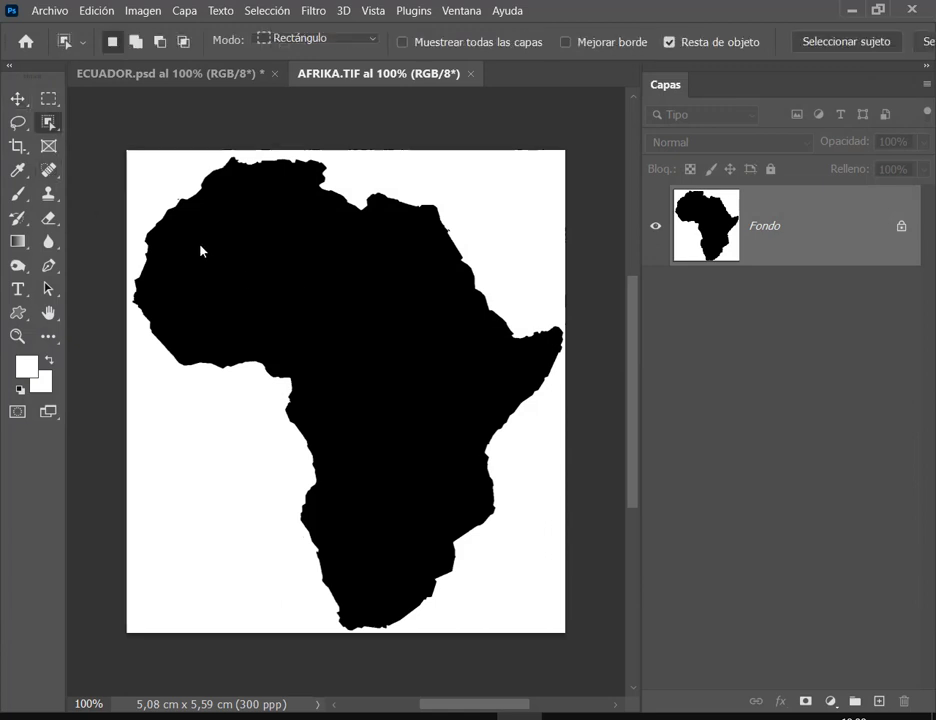
pyautogui.rightClick(57, 130)
pyautogui.click(140, 157)
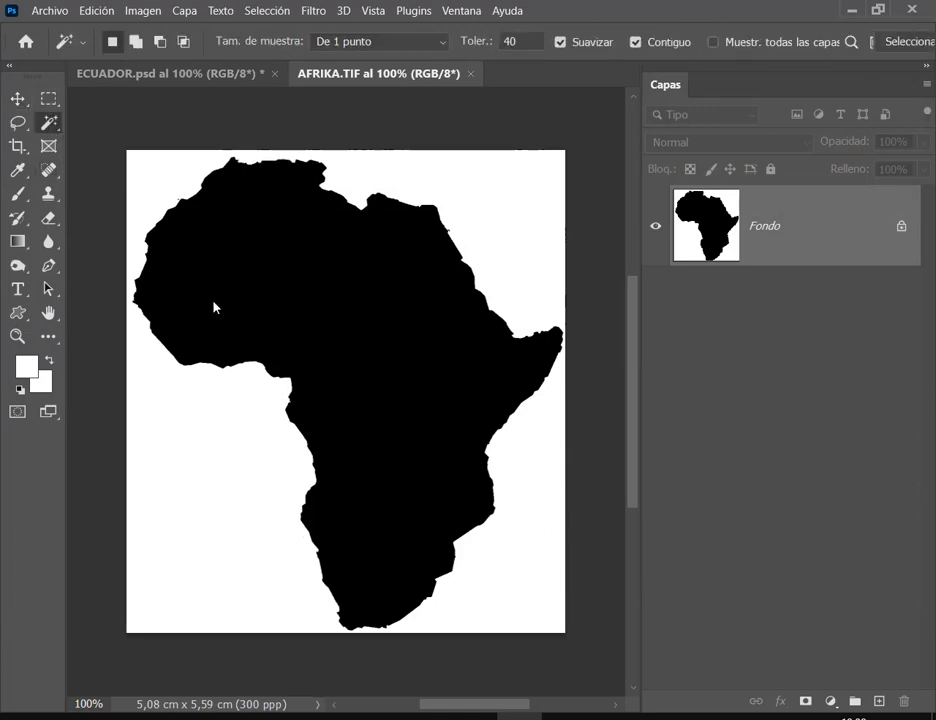
pyautogui.click(358, 303)
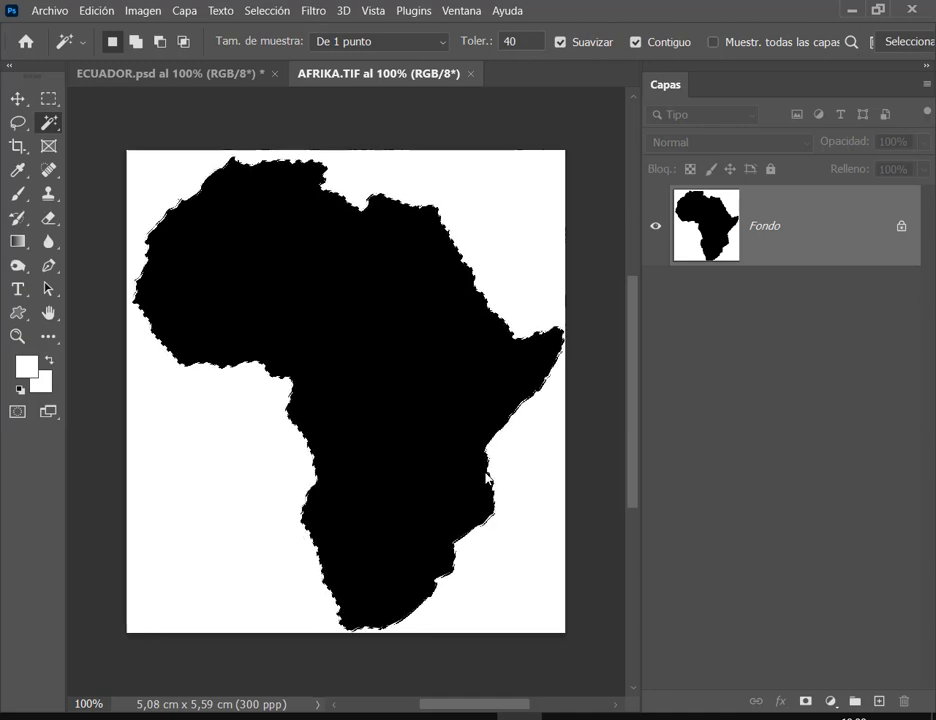
# Step: Copy the selected Africa silhouette and paste it as a new layer in ECUADOR.psd
pyautogui.click(96, 10)
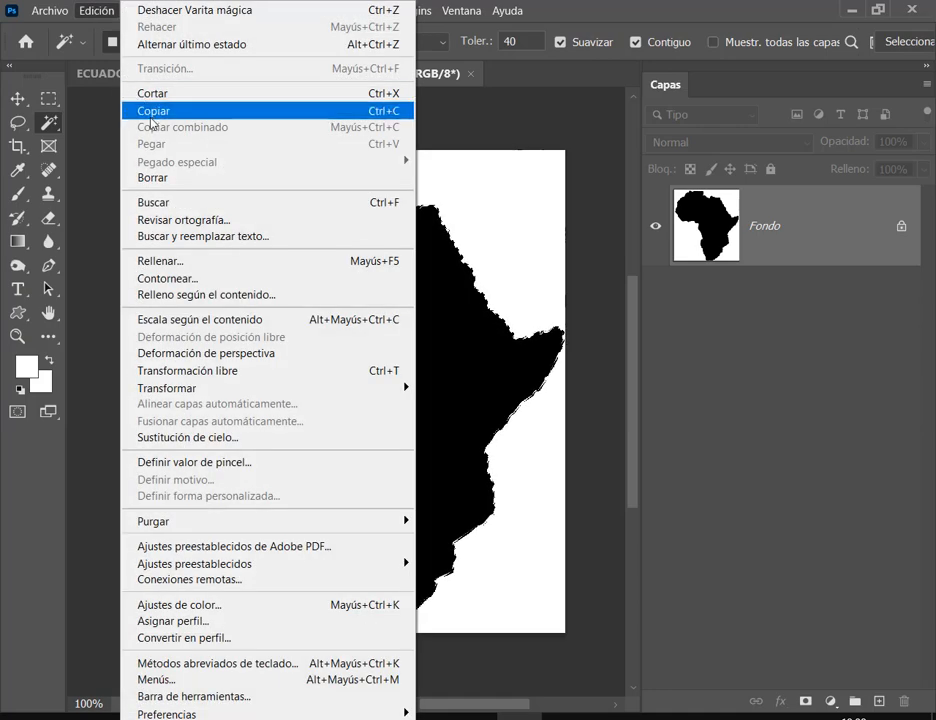
pyautogui.click(153, 116)
pyautogui.click(163, 75)
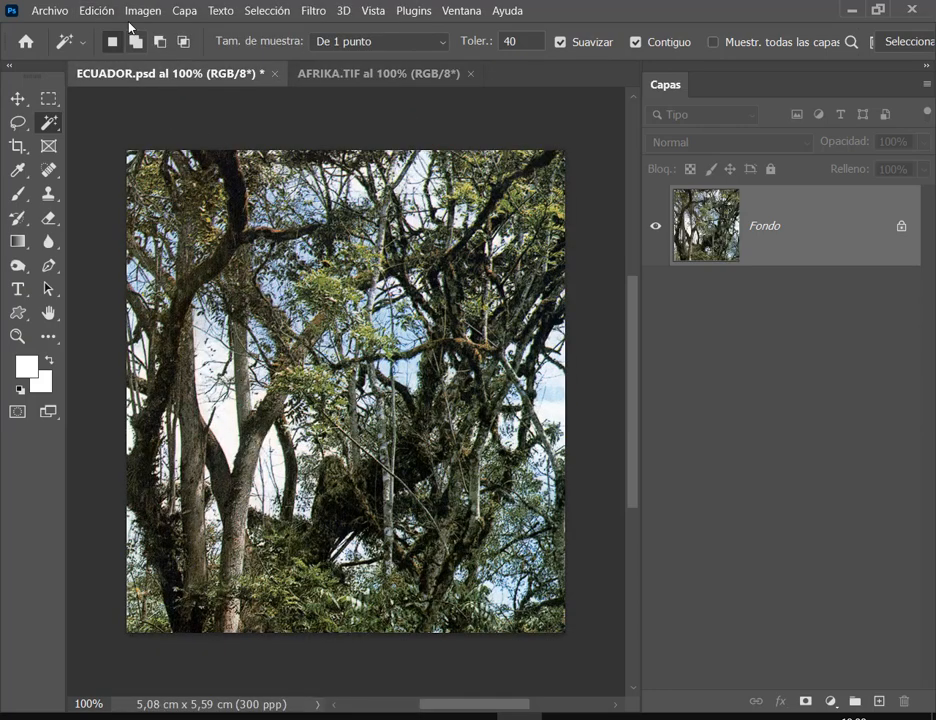
pyautogui.click(97, 10)
pyautogui.click(150, 144)
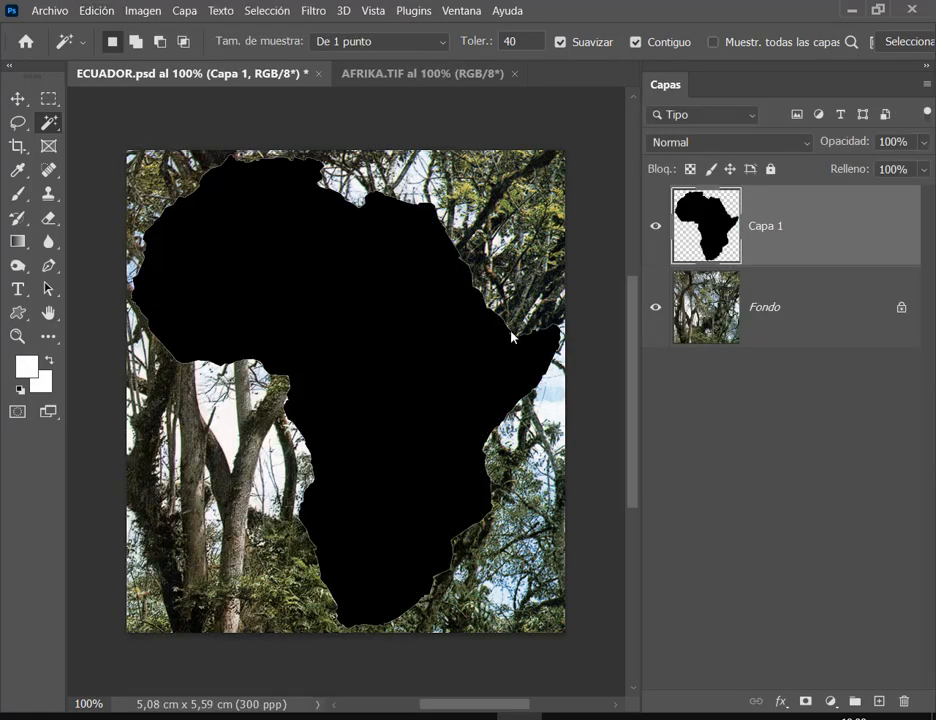
# Step: Delete the pasted silhouette layer from ECUADOR.psd, and return to AFRIKA.TIF to clear its selection
pyautogui.click(17, 99)
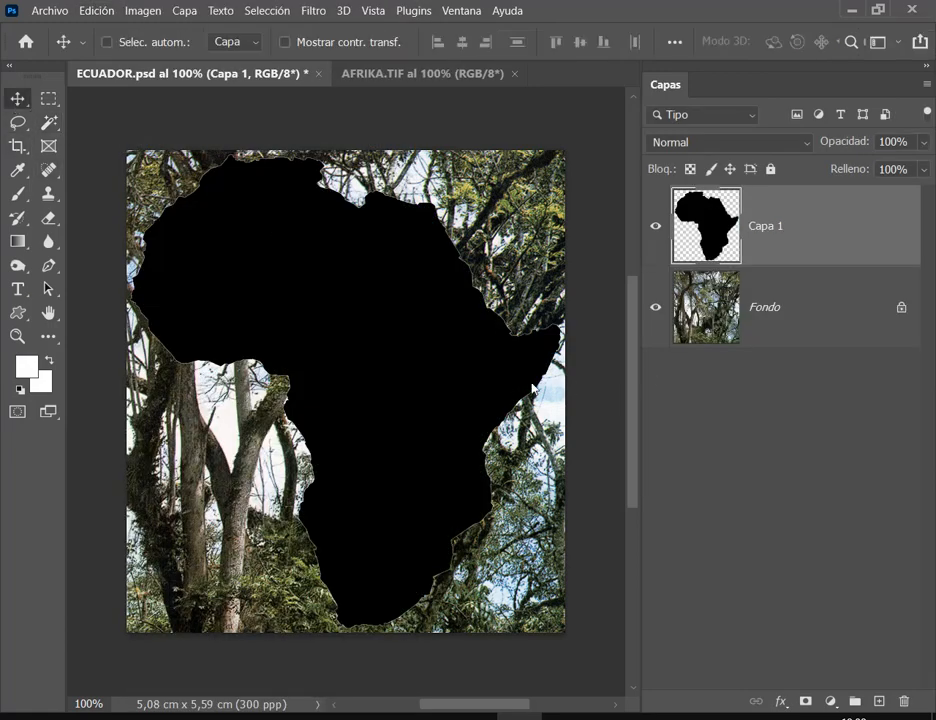
pyautogui.moveTo(800, 241); pyautogui.dragTo(905, 704)
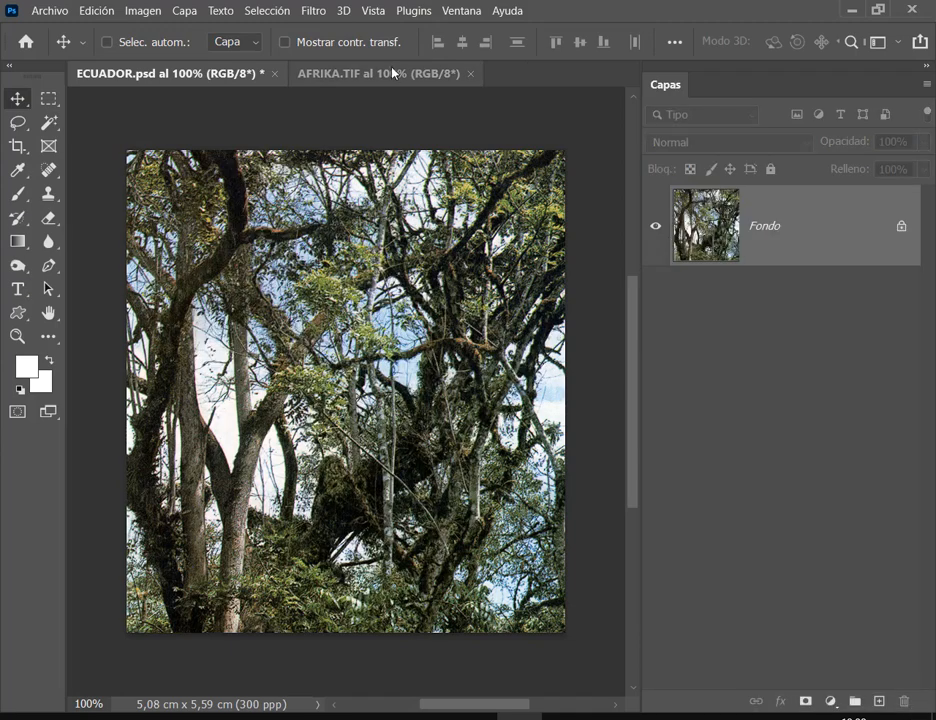
pyautogui.click(392, 73)
pyautogui.hotkey('ctrl', 'c')
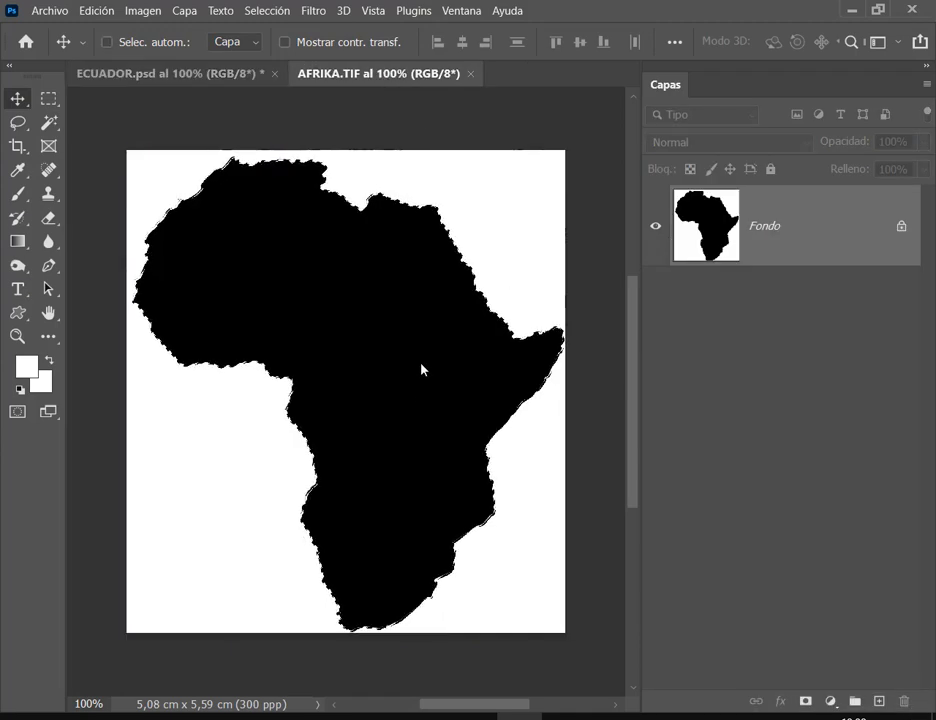
pyautogui.hotkey('ctrl', 'f')
pyautogui.click(556, 33)
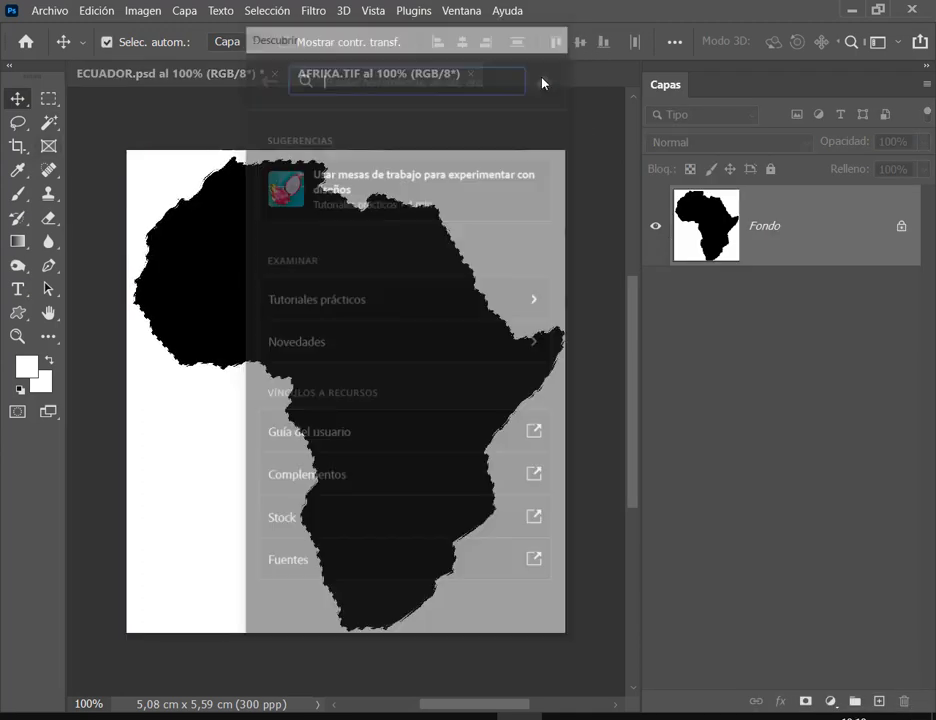
pyautogui.hotkey('ctrl', 'd')
# Step: Unlock the AFRIKA.TIF background into a regular layer, and select the white area around the silhouette with the Magic Wand
pyautogui.press('w')
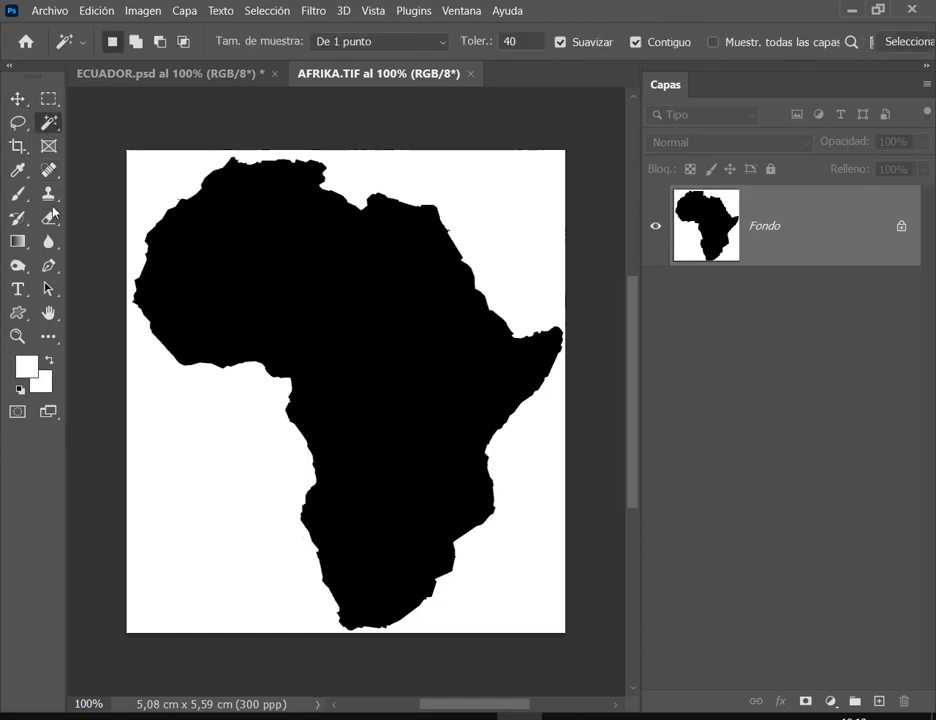
pyautogui.click(170, 180)
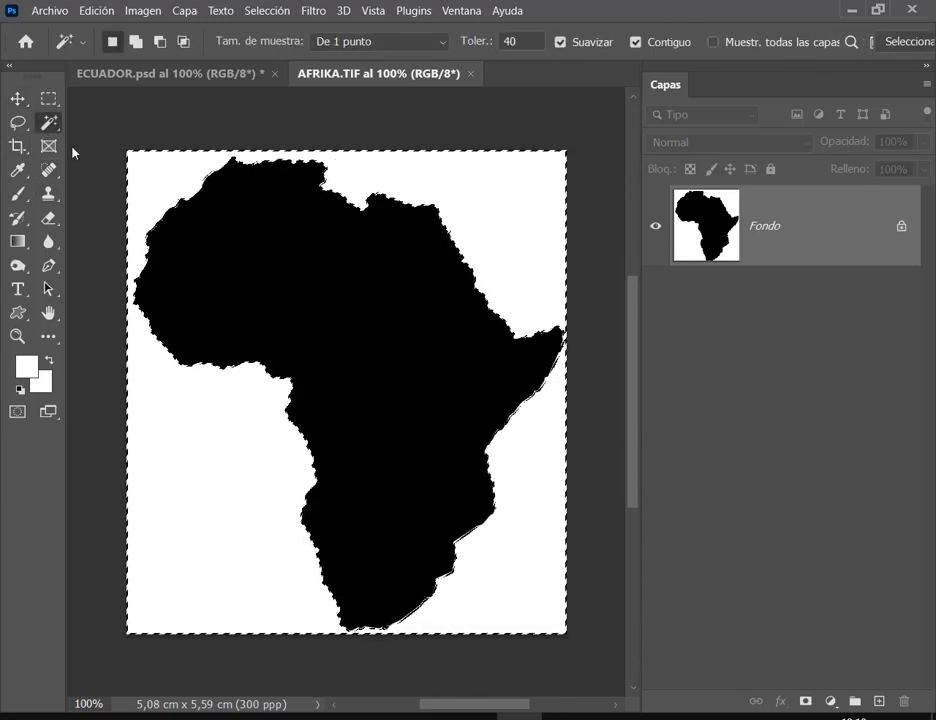
pyautogui.hotkey('ctrl', 'd')
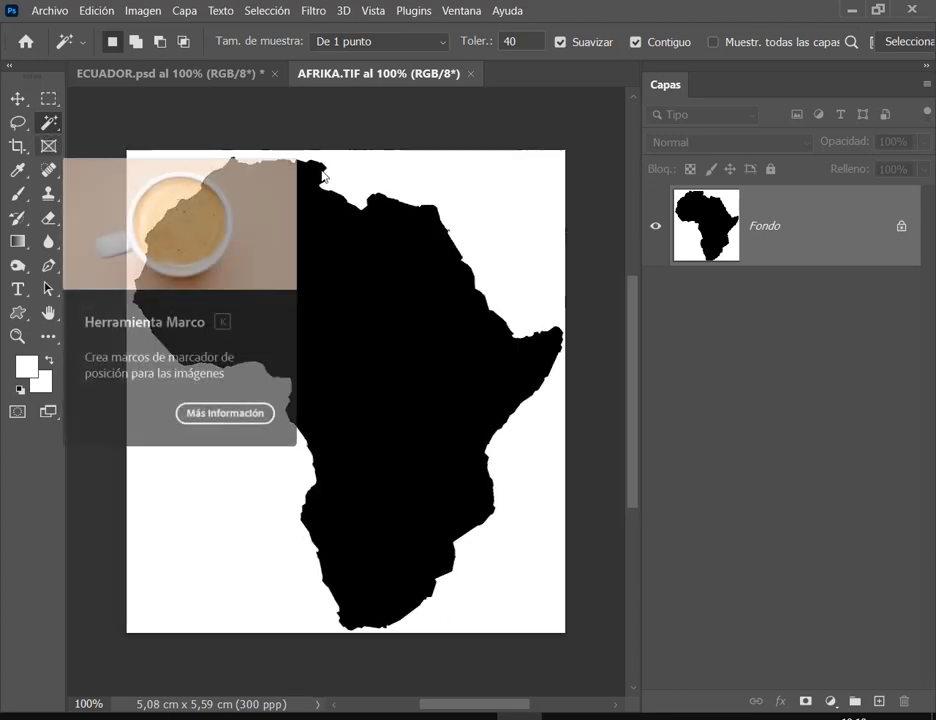
pyautogui.click(901, 226)
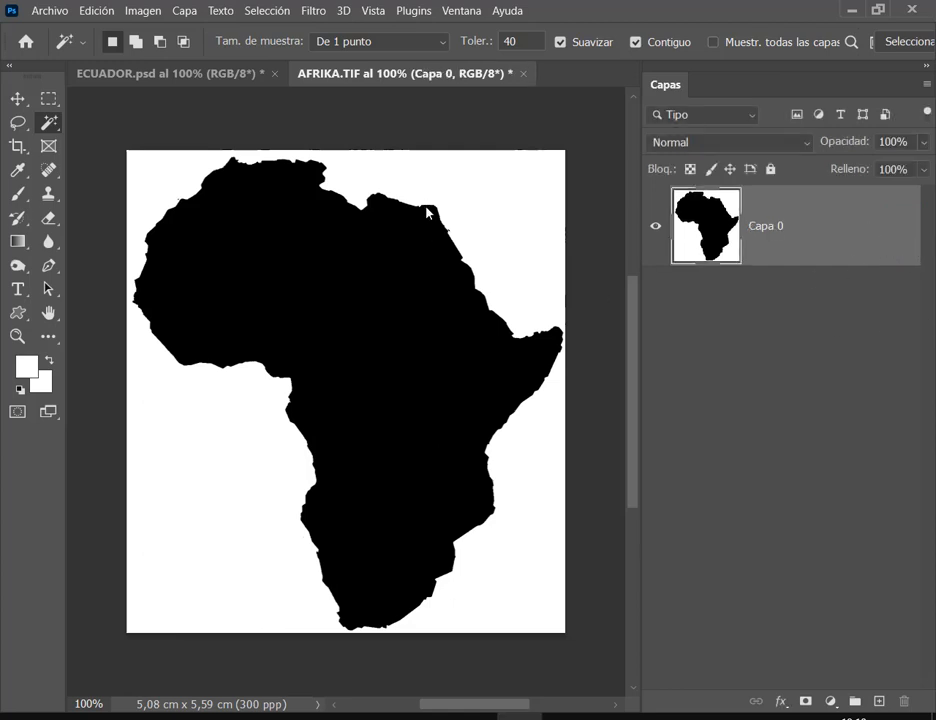
pyautogui.click(160, 187)
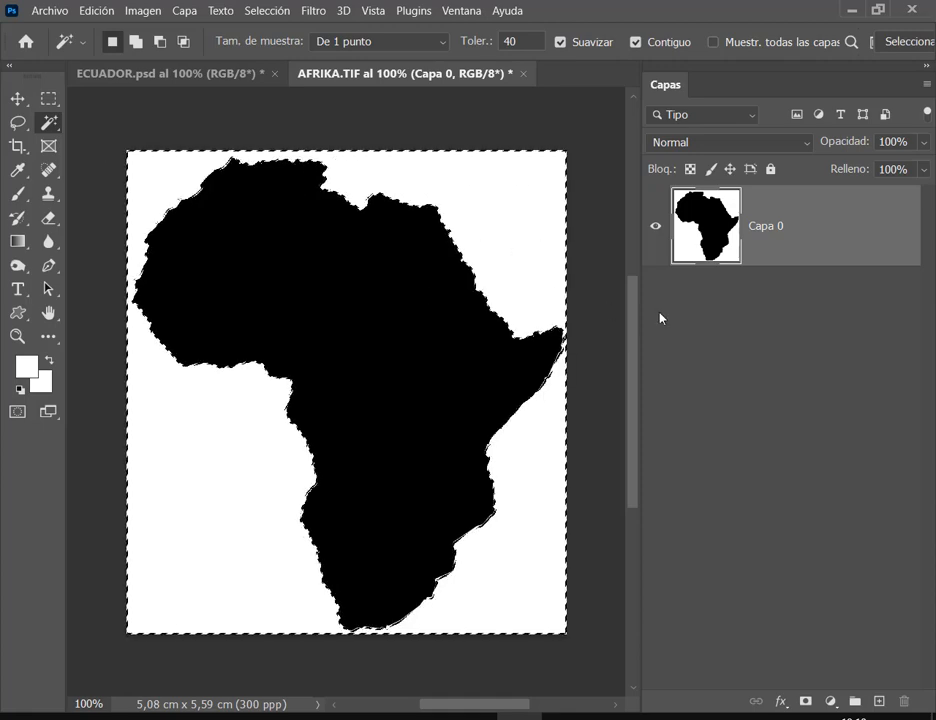
# Step: Clear the selected white background from the Africa layer, deselect, and copy the isolated silhouette into ECUADOR.psd with the Move tool
pyautogui.press('Delete')
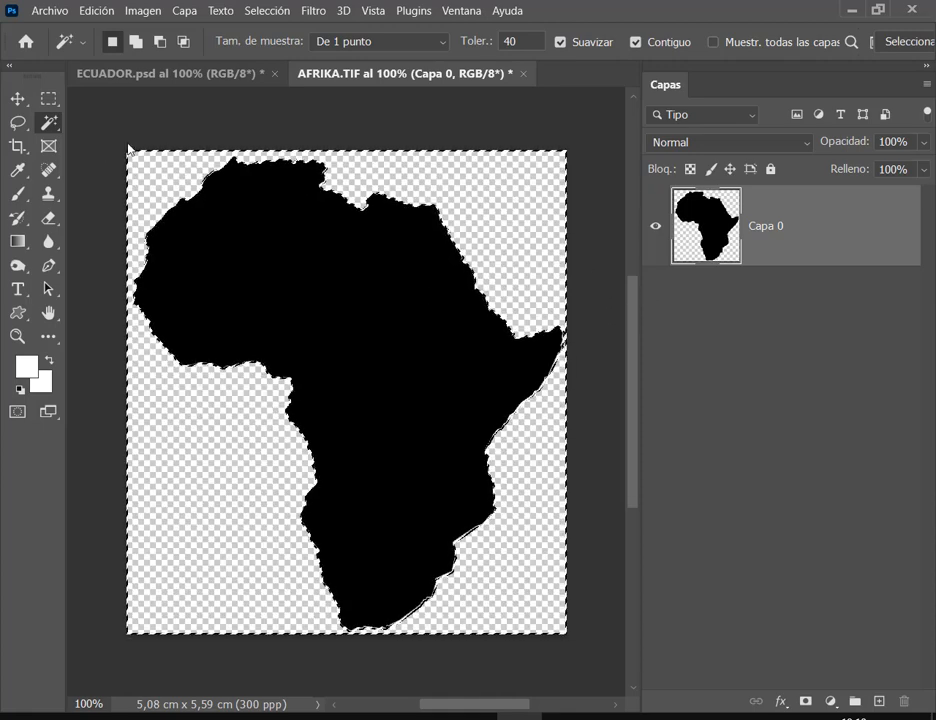
pyautogui.click(265, 13)
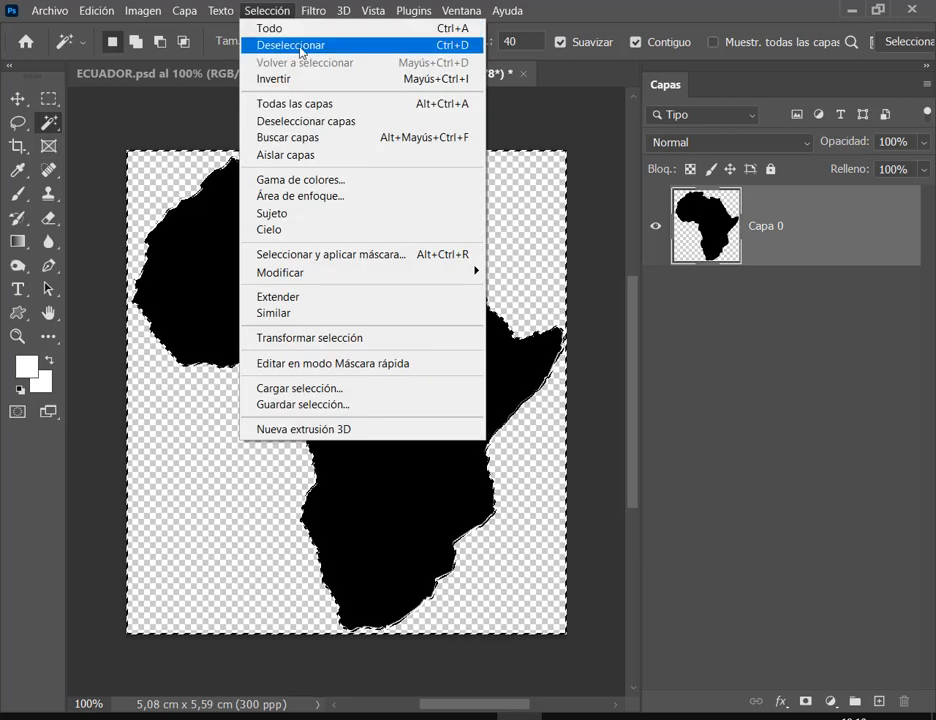
pyautogui.click(300, 48)
pyautogui.click(17, 98)
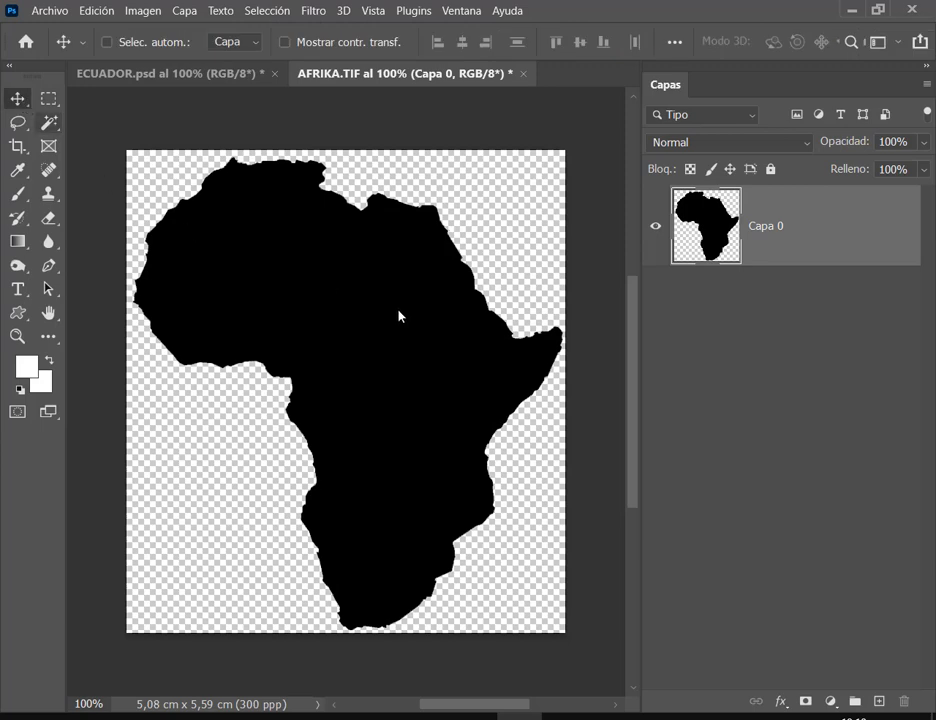
pyautogui.moveTo(272, 167); pyautogui.dragTo(386, 428)
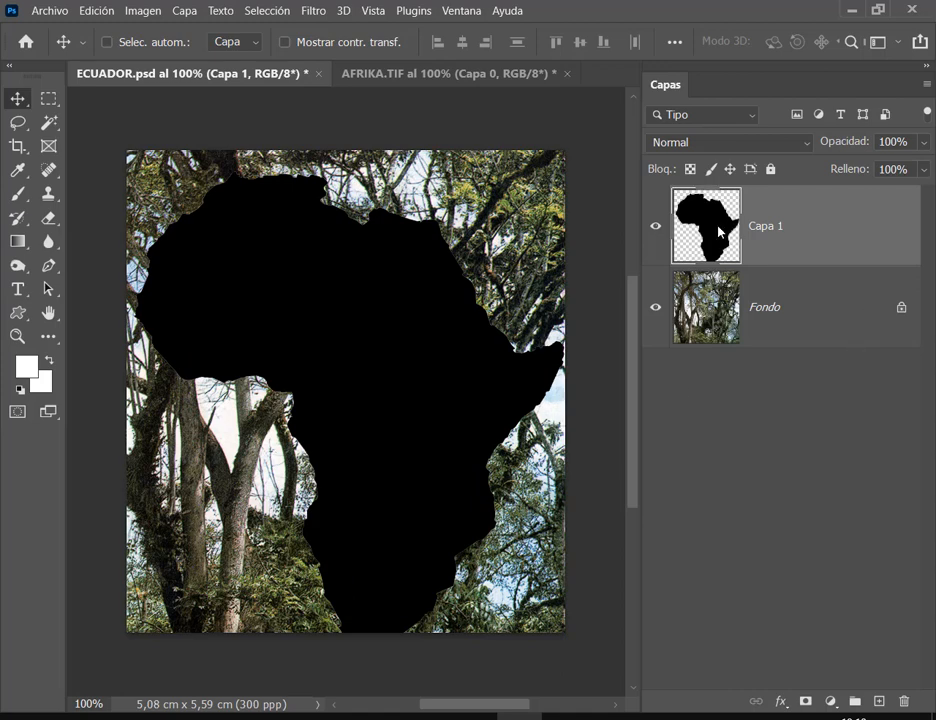
# Step: Delete the copied silhouette layer from ECUADOR.psd, and close AFRIKA.TIF without saving its changes
pyautogui.moveTo(719, 228); pyautogui.dragTo(904, 702)
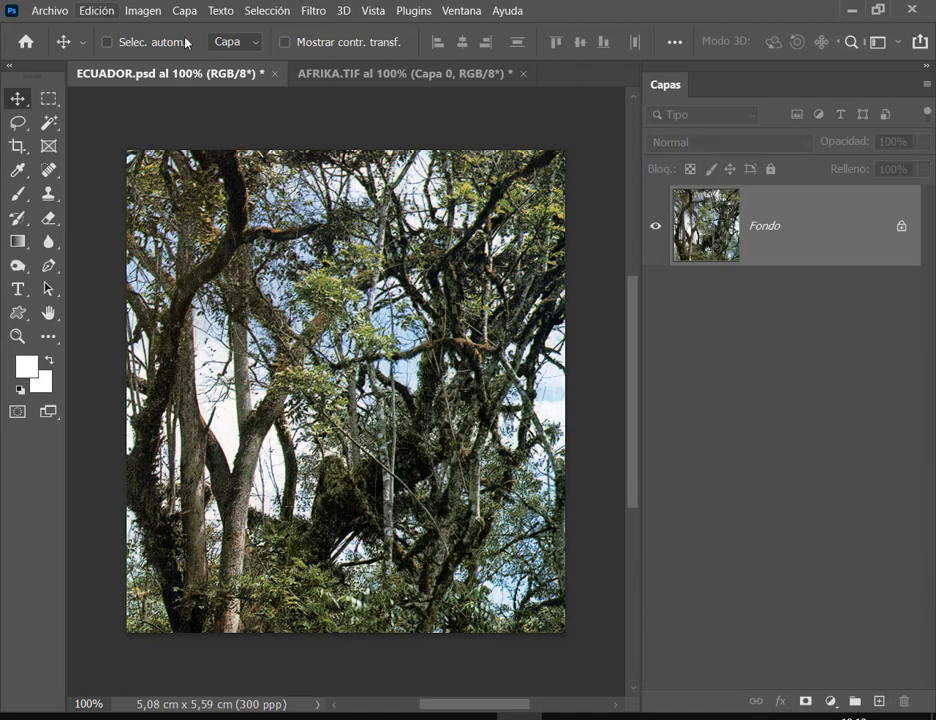
pyautogui.click(470, 74)
pyautogui.hotkey('ctrl', 'w')
pyautogui.click(547, 297)
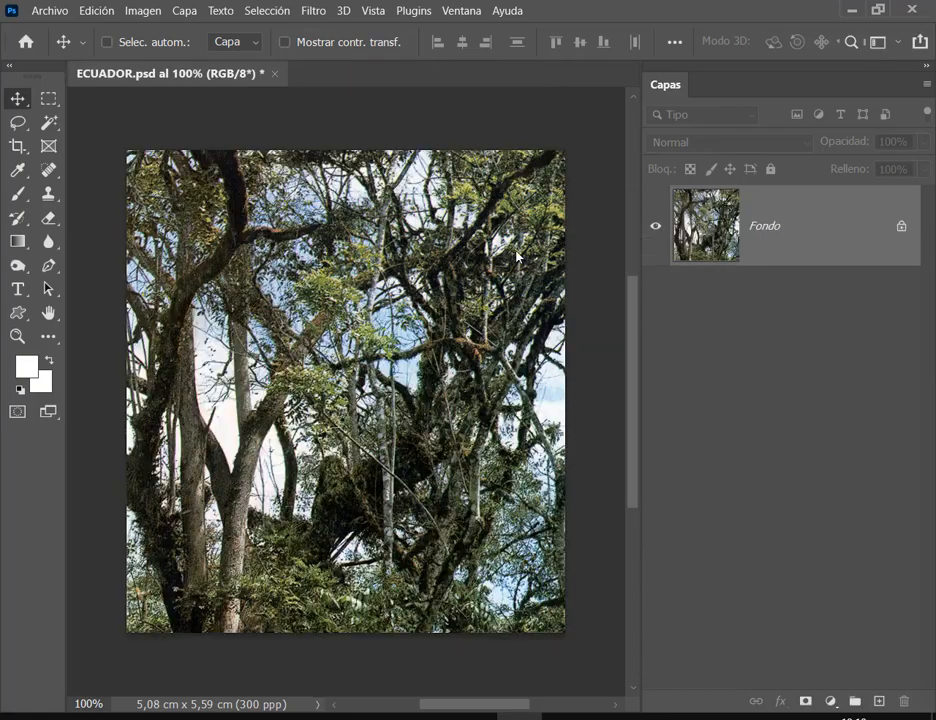
# Step: Place AFRIKA.TIF as an embedded element in ECUADOR.psd at its original size
pyautogui.click(50, 10)
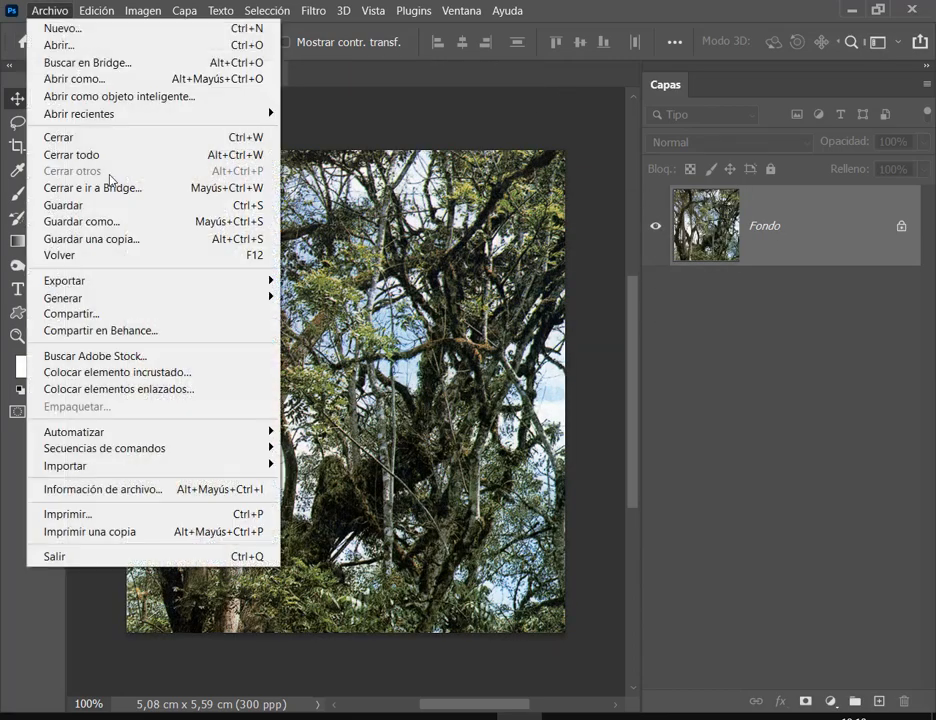
pyautogui.click(117, 372)
pyautogui.doubleClick(248, 188)
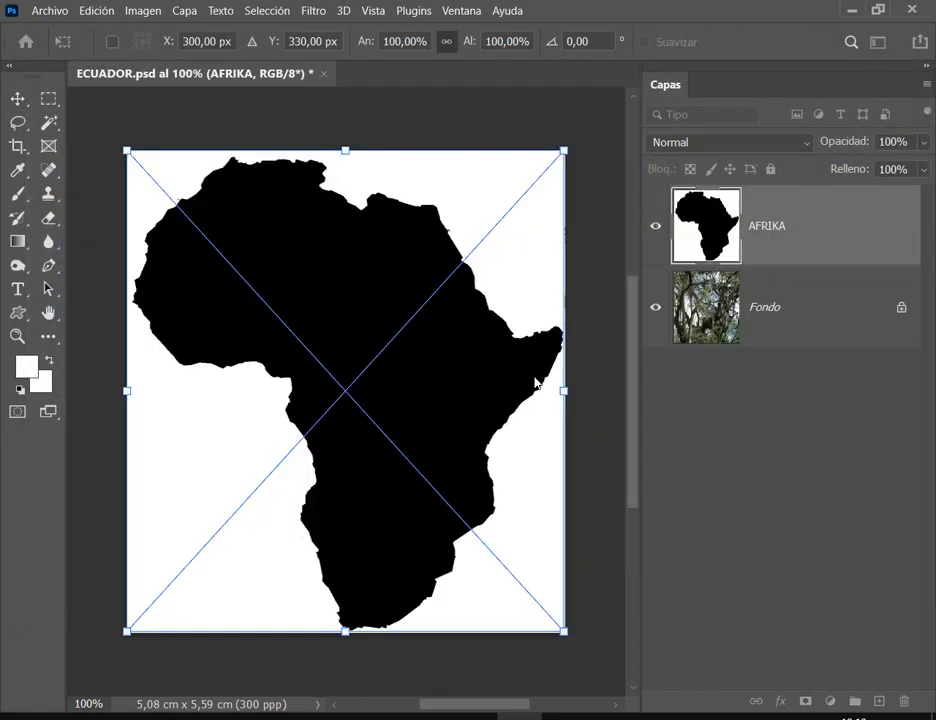
pyautogui.press('Return')
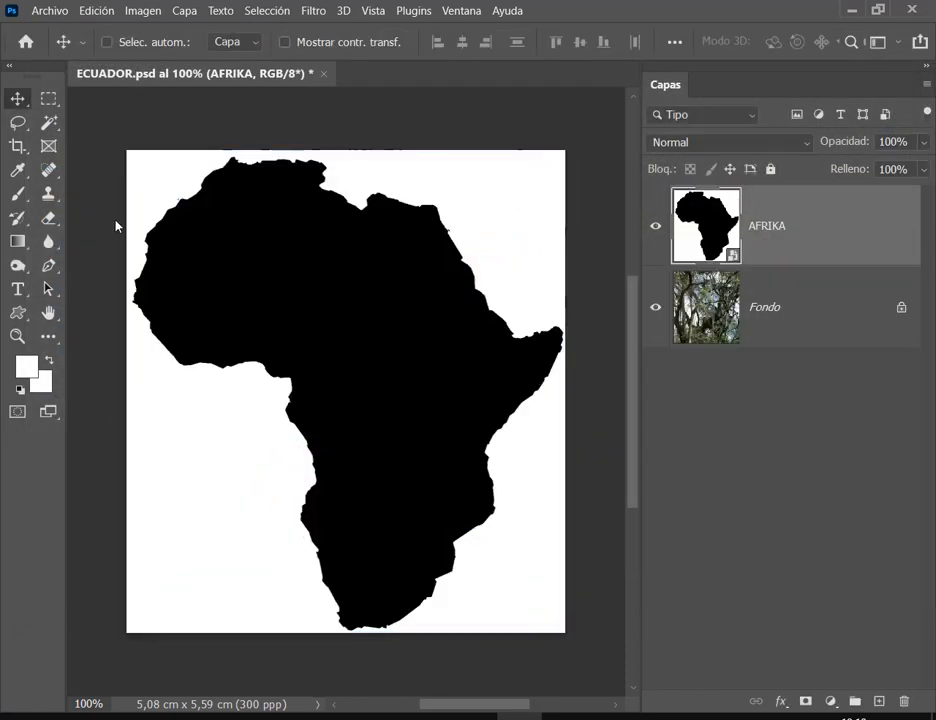
# Step: Try to delete the white area around the silhouette directly on the AFRIKA smart object, selecting it with the Magic Wand
pyautogui.click(48, 122)
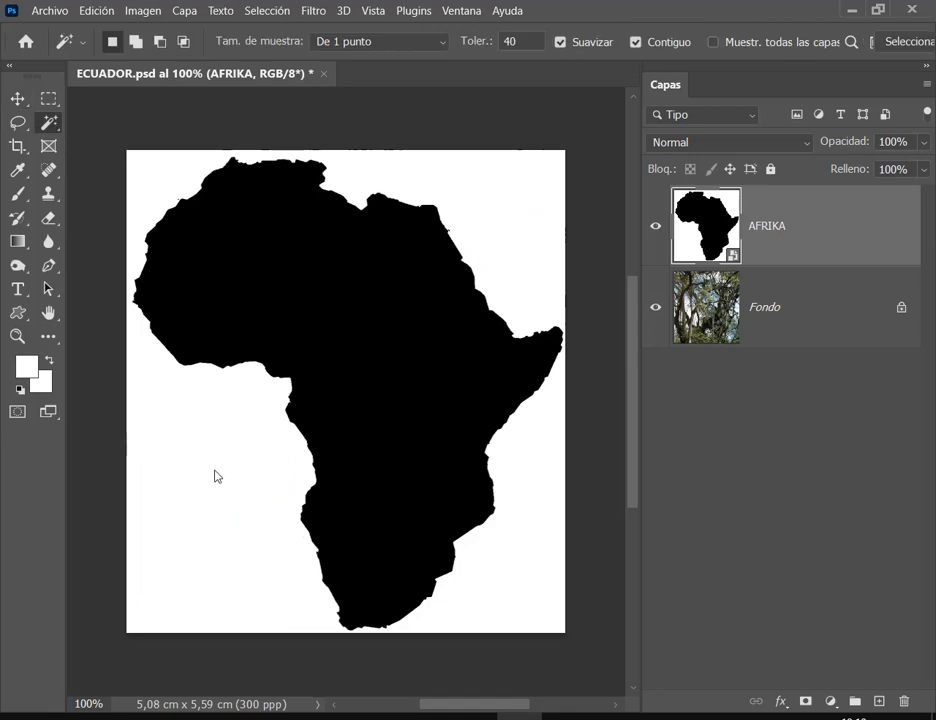
pyautogui.click(515, 201)
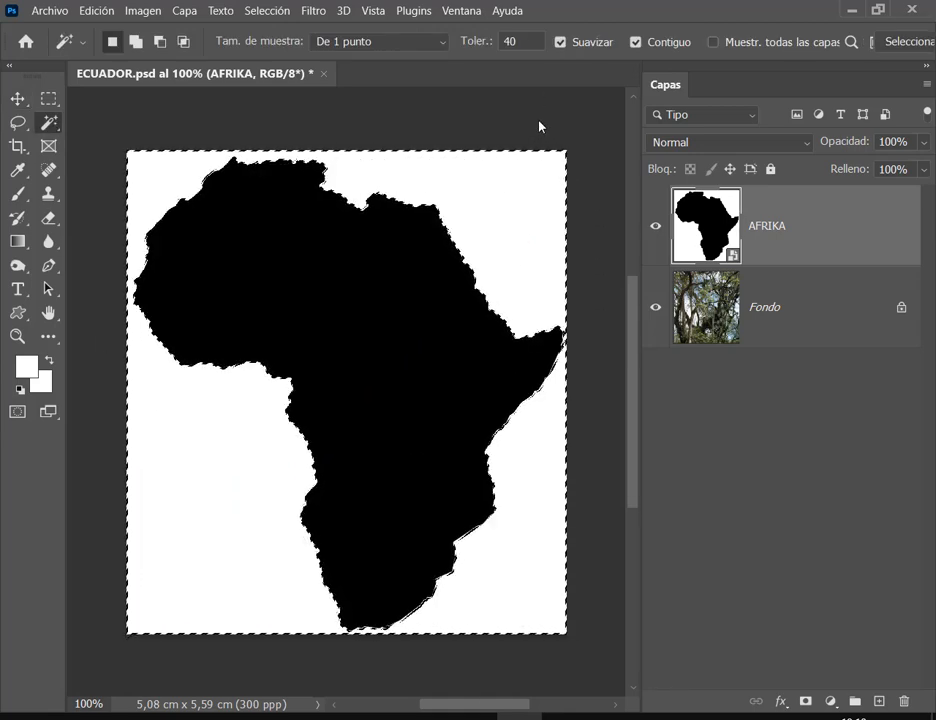
pyautogui.press('Delete')
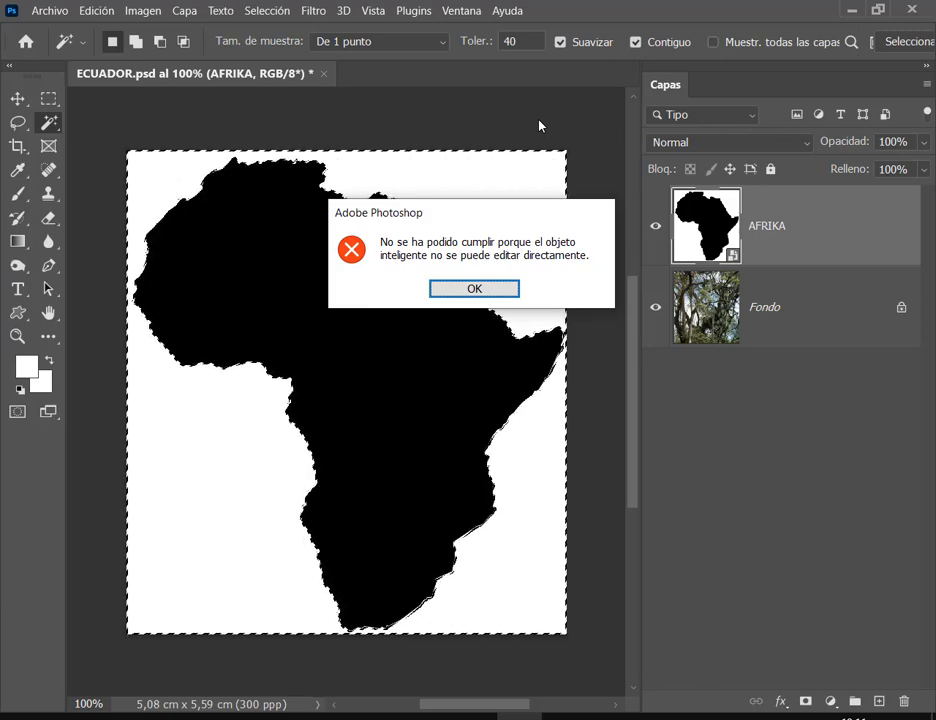
pyautogui.click(510, 289)
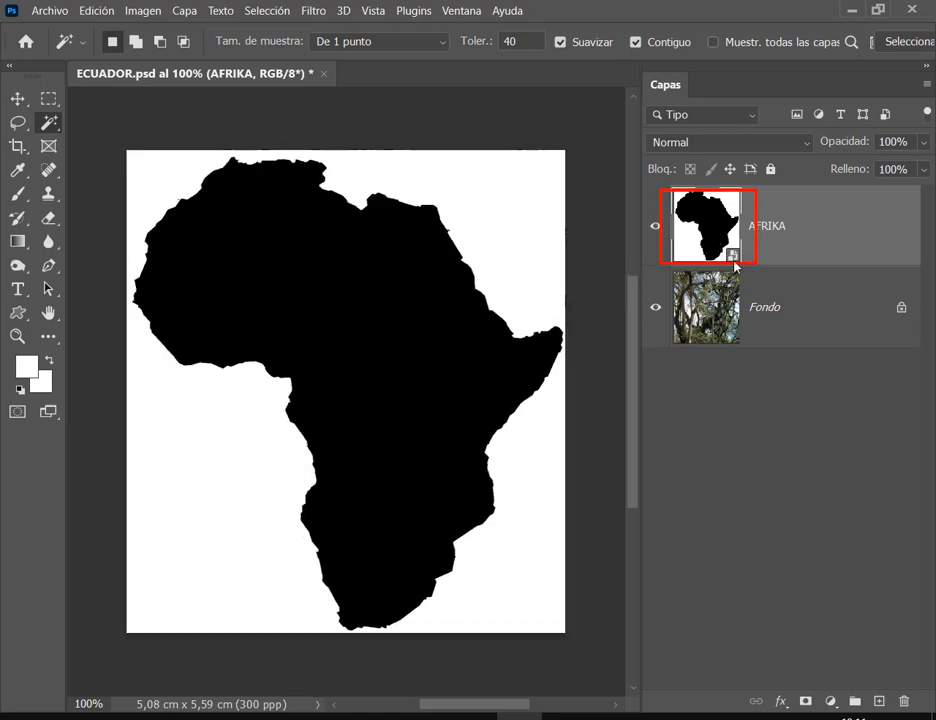
# Step: Open the AFRIKA smart object's contents with the embedded profile, unlock its background, and delete the white area around the silhouette
pyautogui.doubleClick(702, 242)
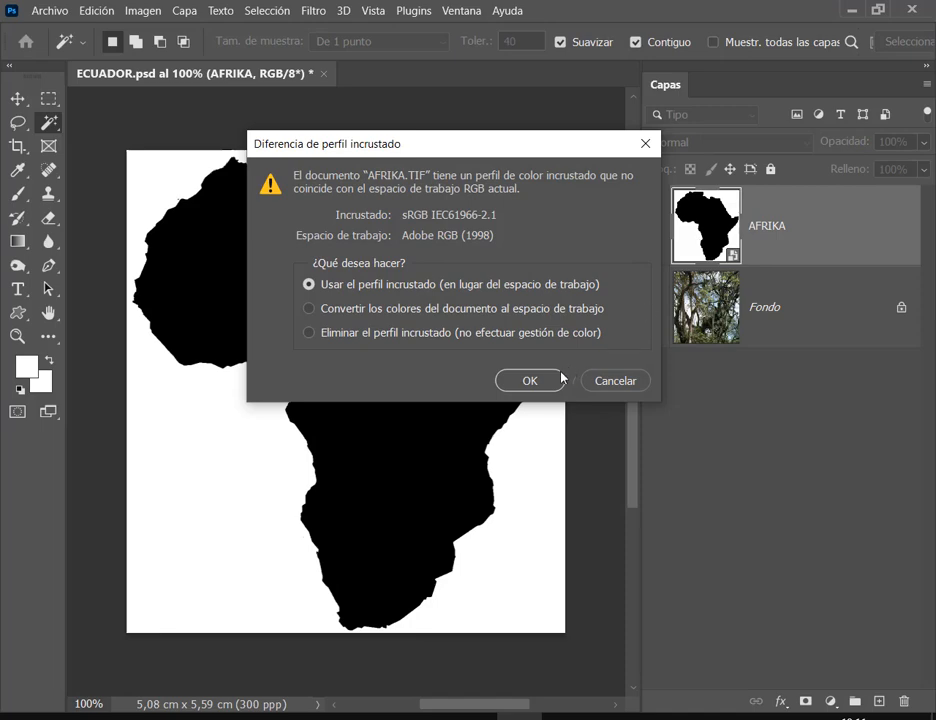
pyautogui.click(552, 380)
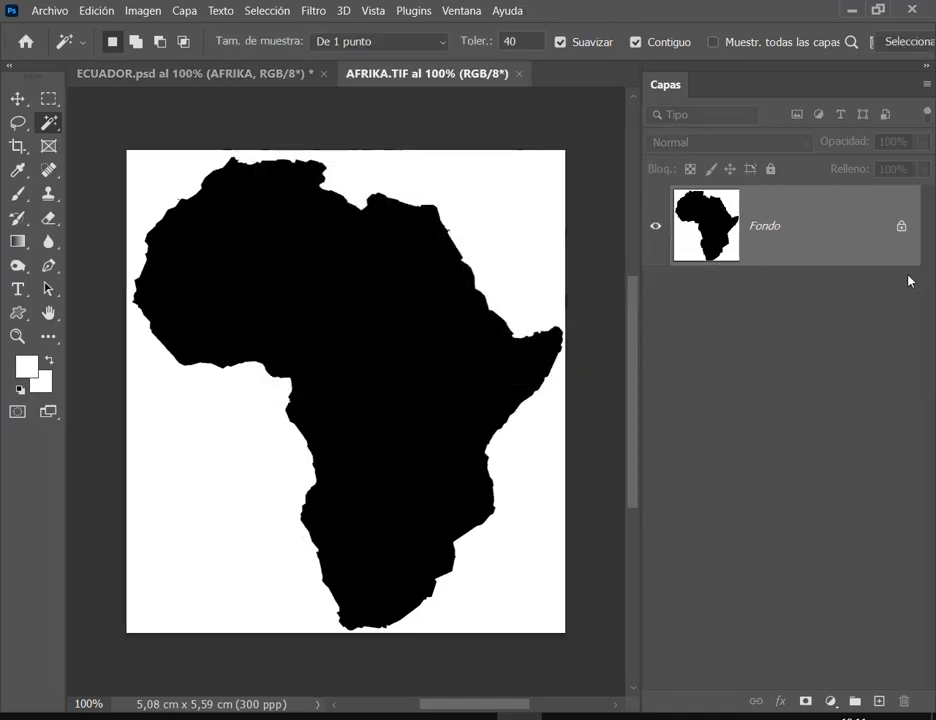
pyautogui.click(902, 227)
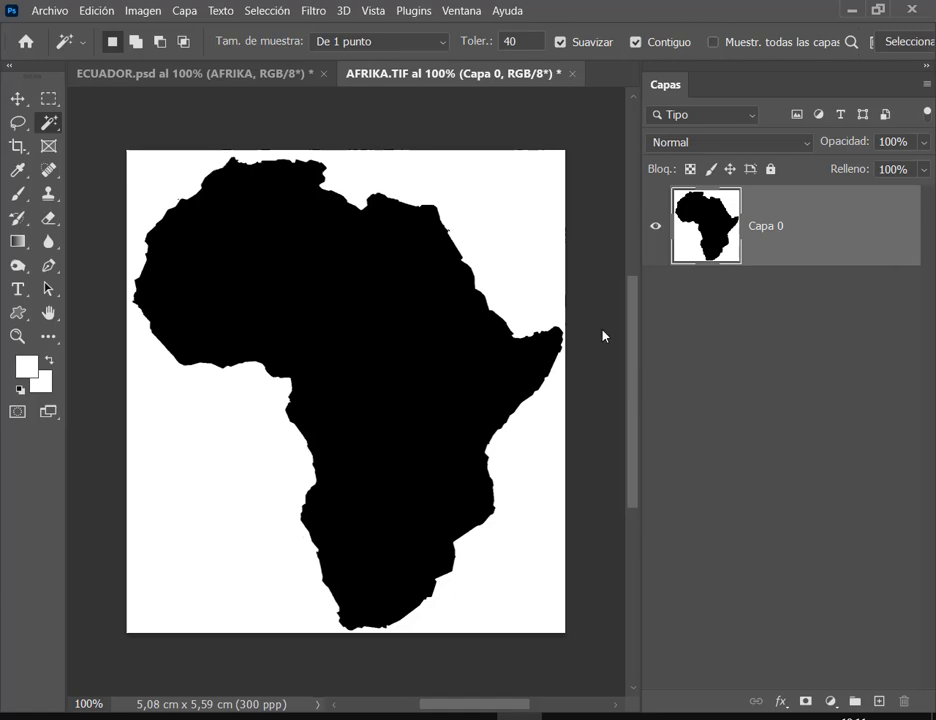
pyautogui.click(538, 253)
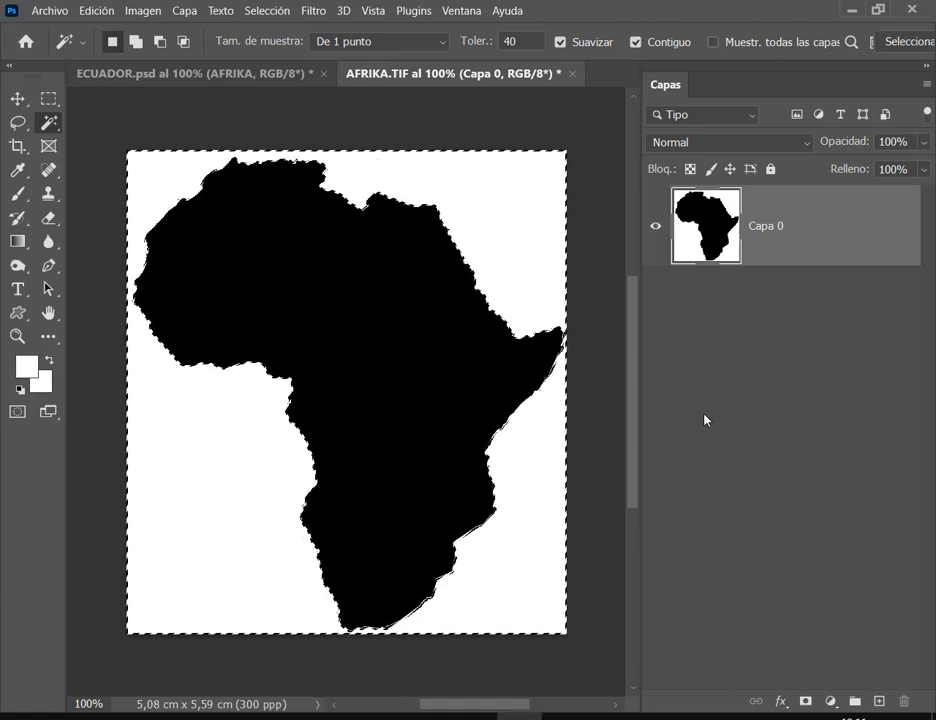
pyautogui.press('Delete')
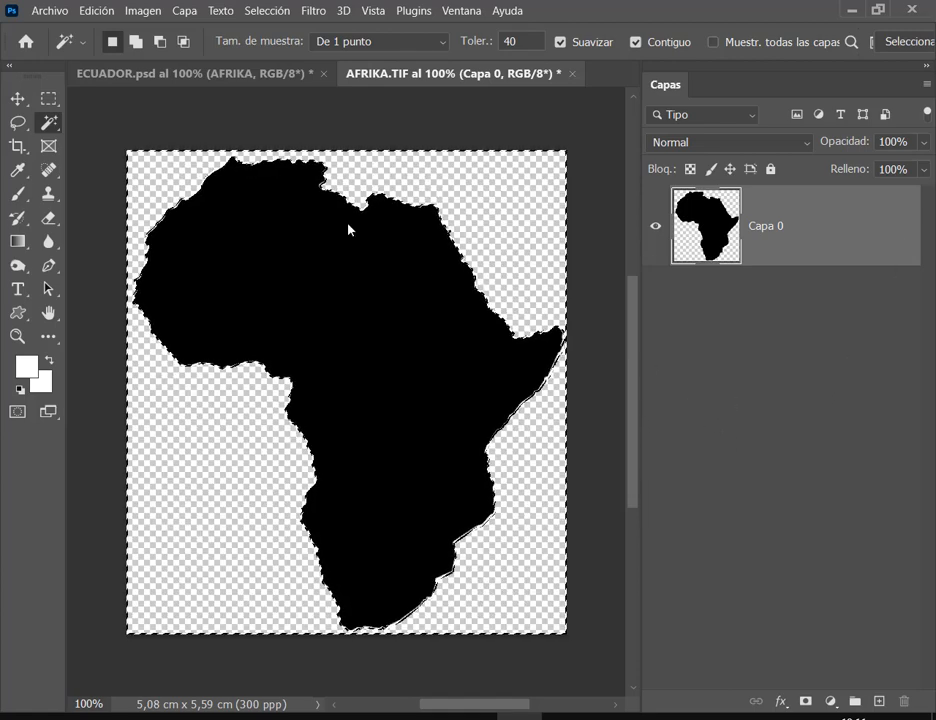
# Step: Close the smart object's contents, saving the changes as a layered TIFF with LZW image compression and RLE layer compression
pyautogui.click(573, 75)
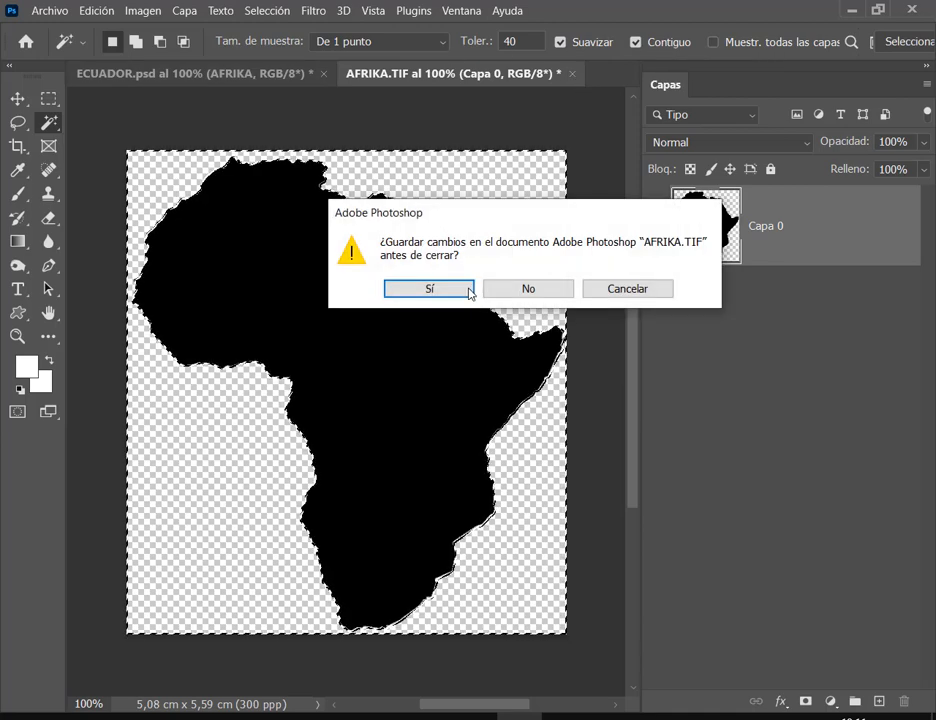
pyautogui.click(429, 289)
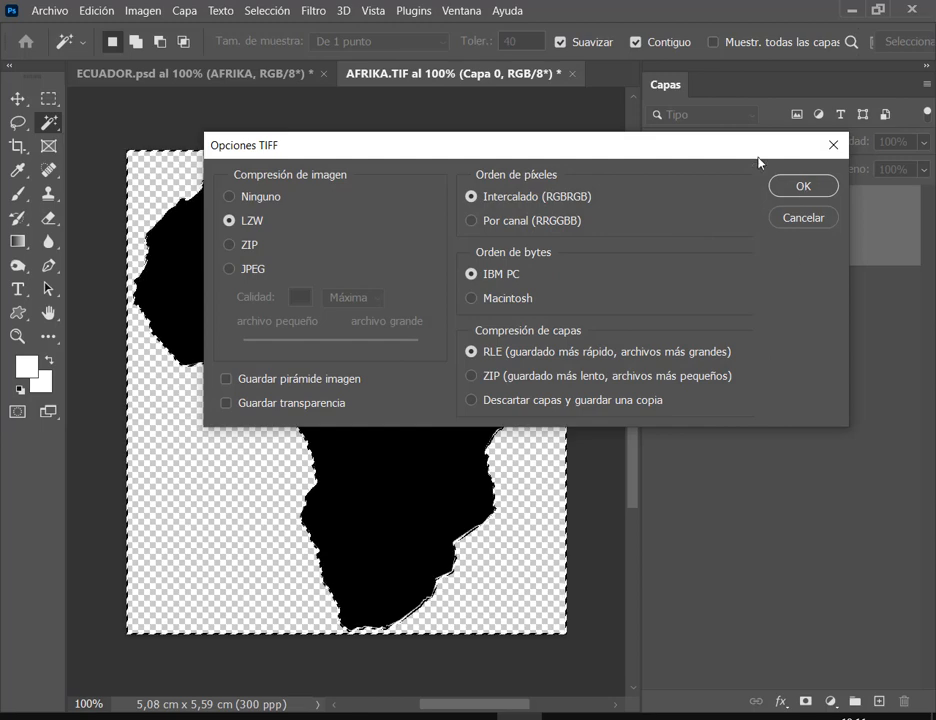
pyautogui.click(806, 192)
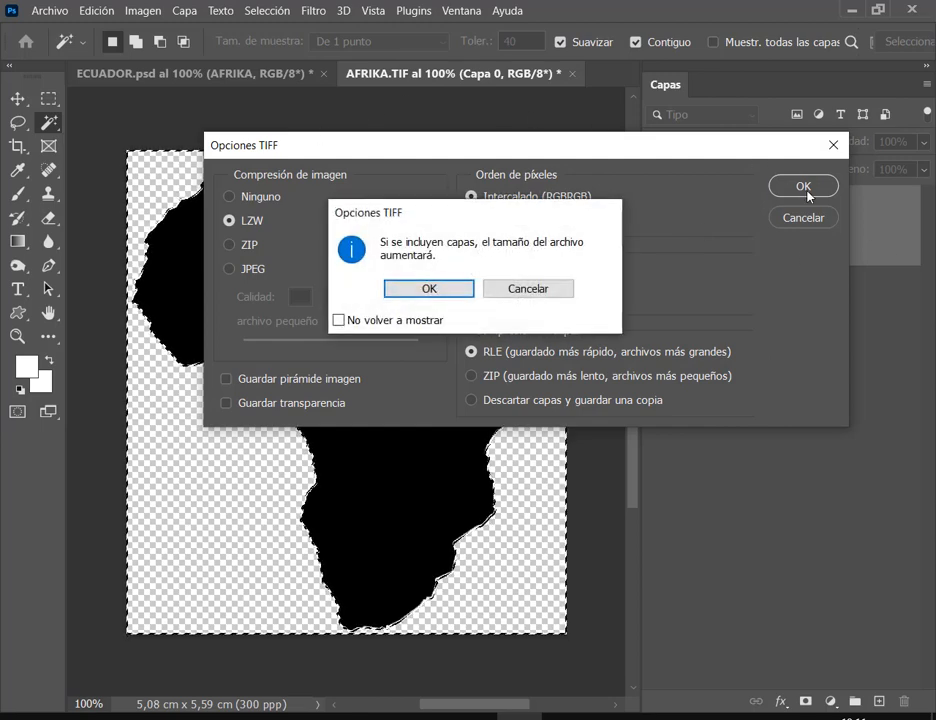
pyautogui.click(466, 291)
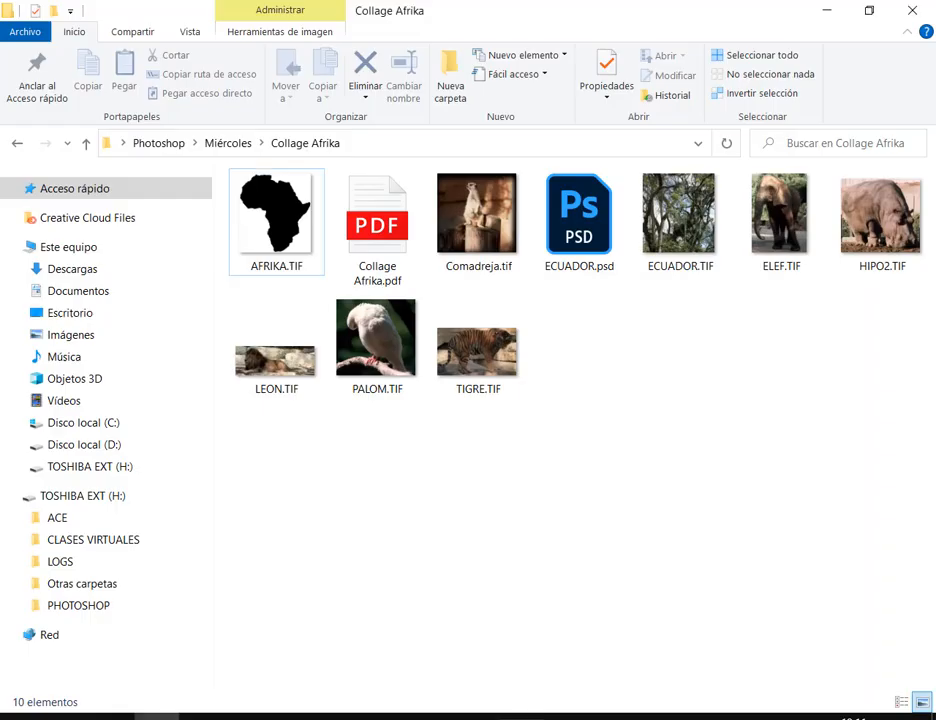
# Step: Check the original AFRIKA.TIF in the Collage Afrika folder, return to Photoshop, and undo the smart object update in ECUADOR.psd
pyautogui.click(155, 716)
pyautogui.hotkey('alt', 'Tab')
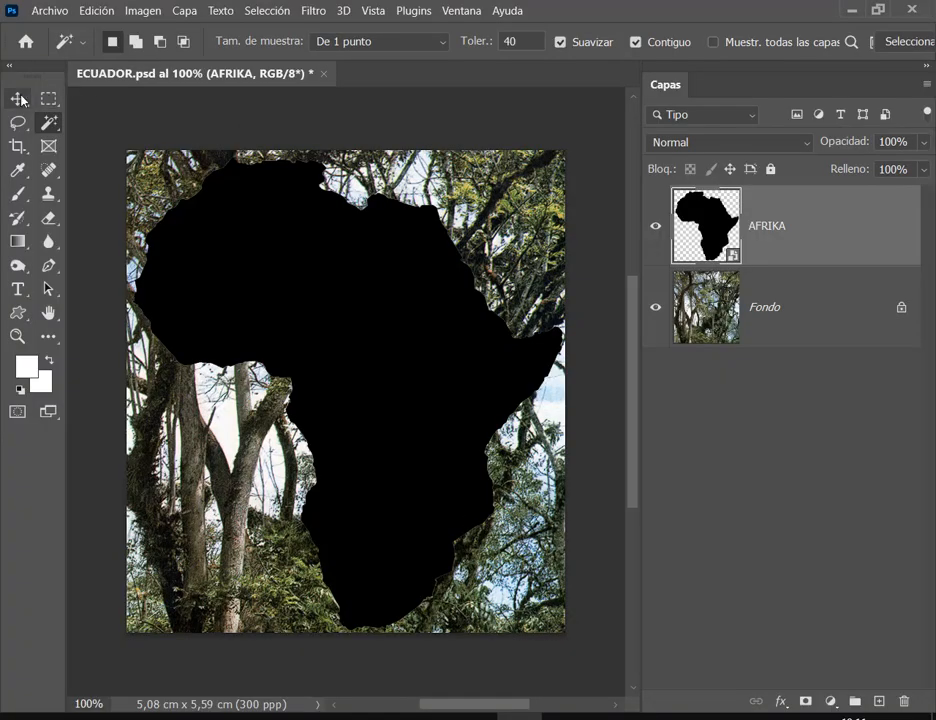
pyautogui.press('v')
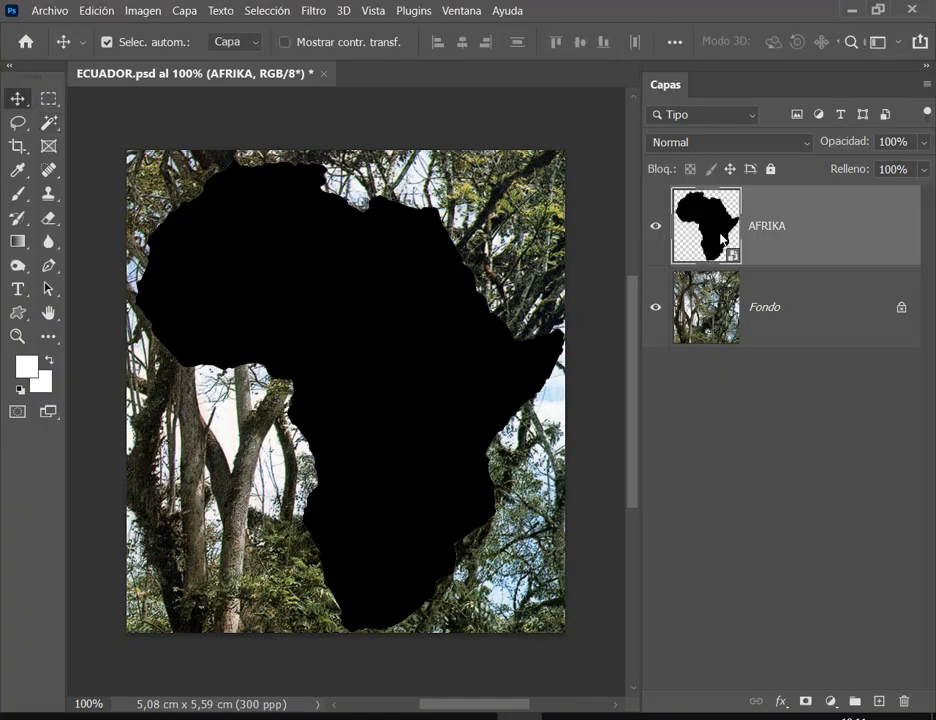
pyautogui.hotkey('ctrl', 'z')
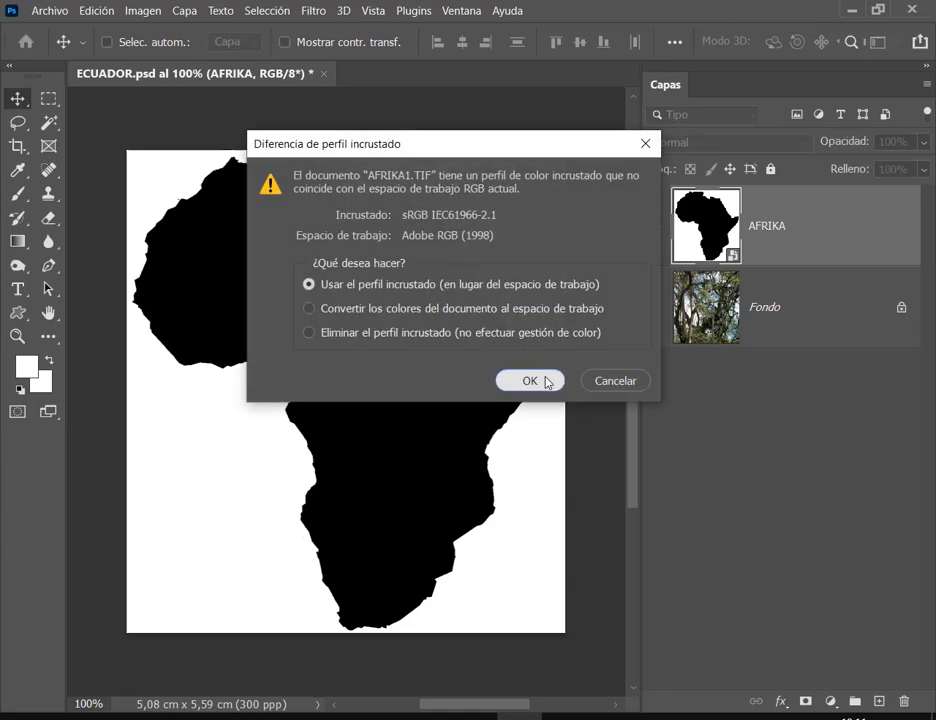
# Step: Reopen the smart object's contents with the embedded profile, unlock the background, and close the file without saving
pyautogui.click(541, 382)
pyautogui.click(902, 227)
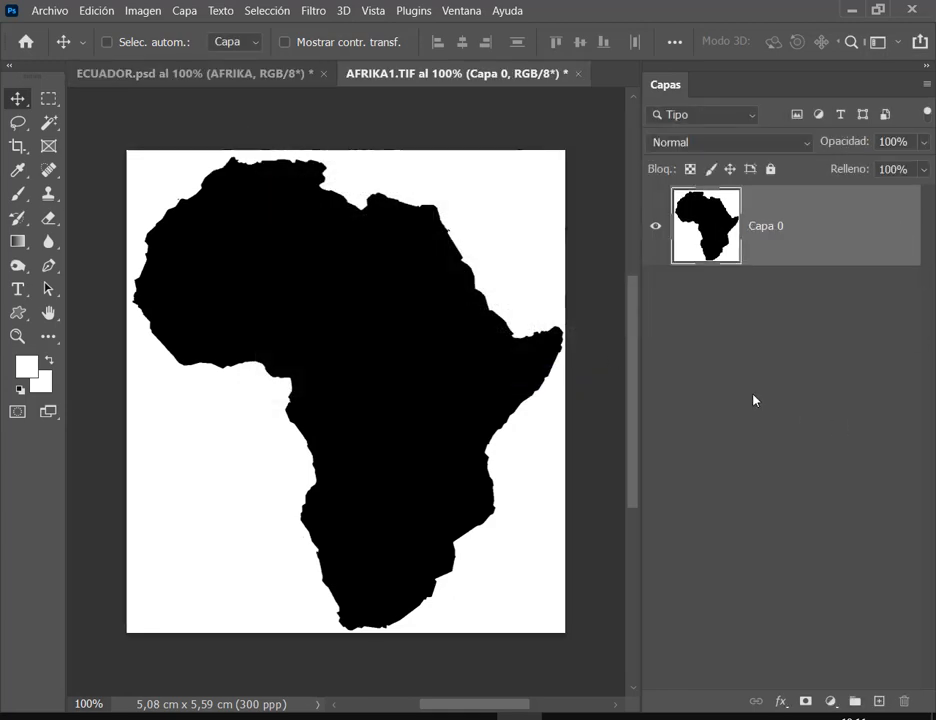
pyautogui.click(46, 123)
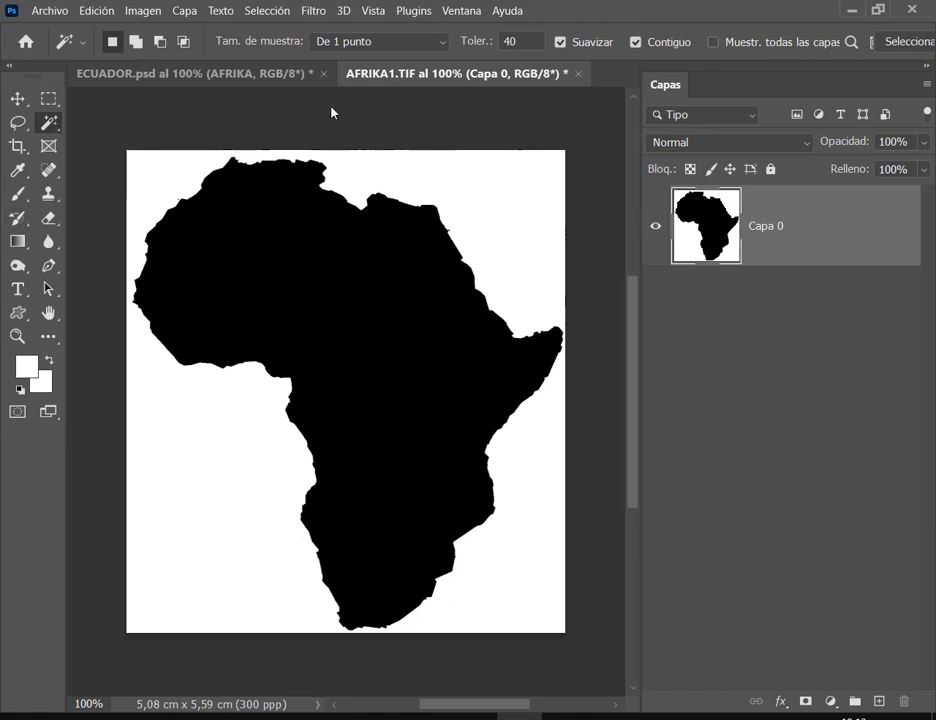
pyautogui.click(579, 76)
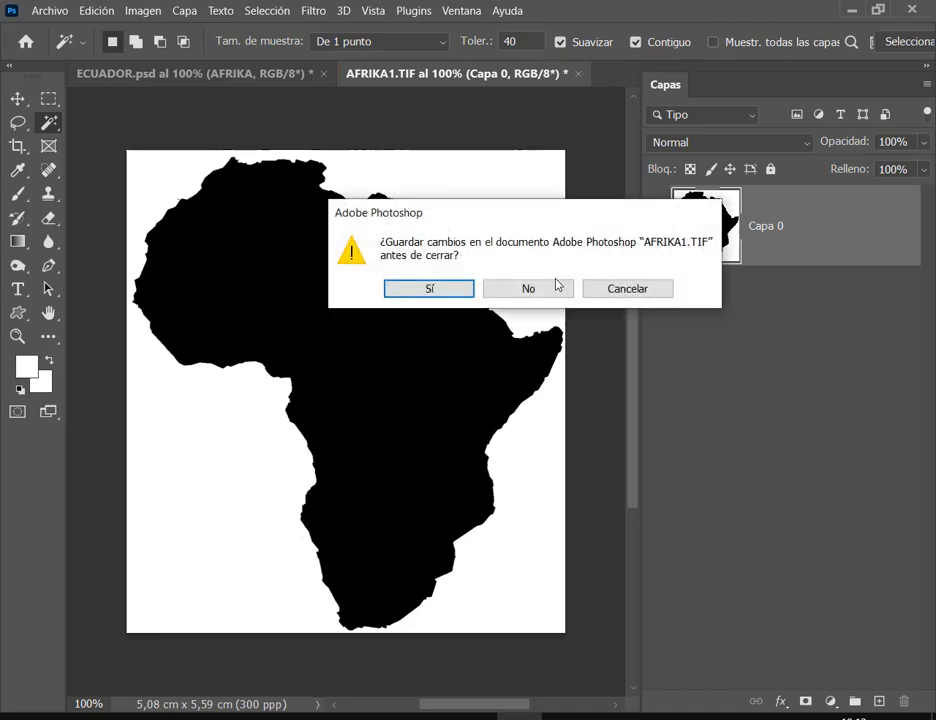
pyautogui.click(556, 284)
pyautogui.click(19, 101)
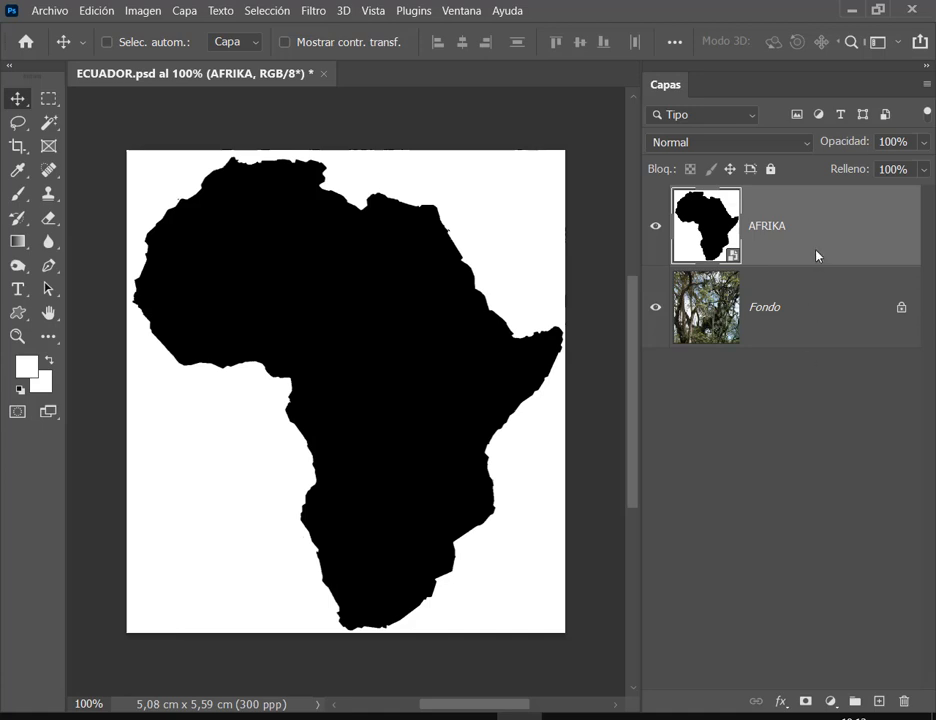
pyautogui.moveTo(666, 183); pyautogui.dragTo(757, 267)
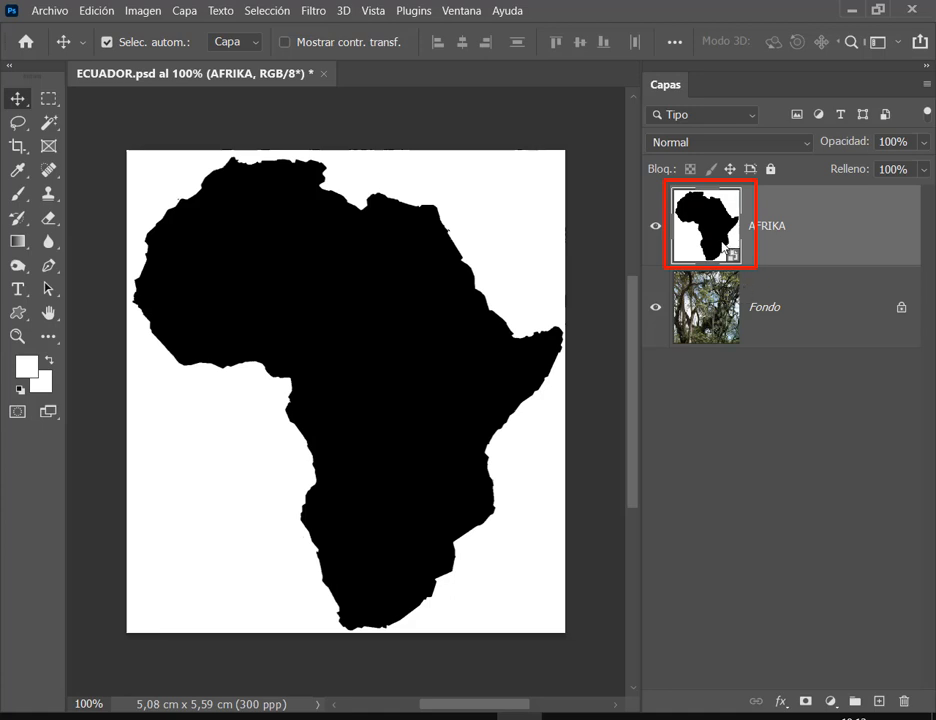
pyautogui.moveTo(723, 243); pyautogui.dragTo(746, 268)
pyautogui.press('Escape')
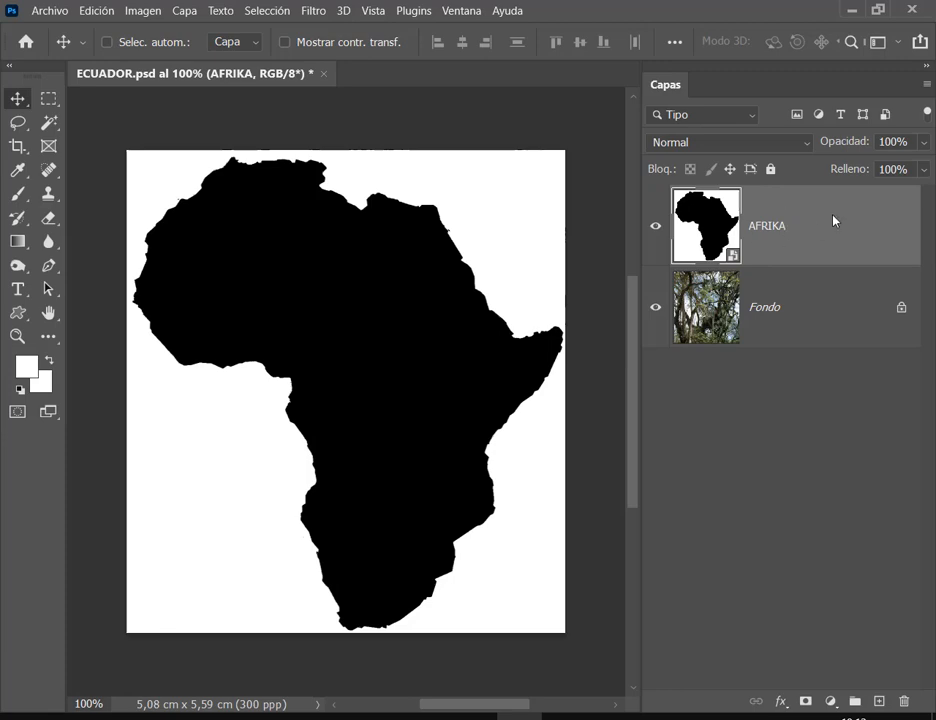
pyautogui.press('ctrl')
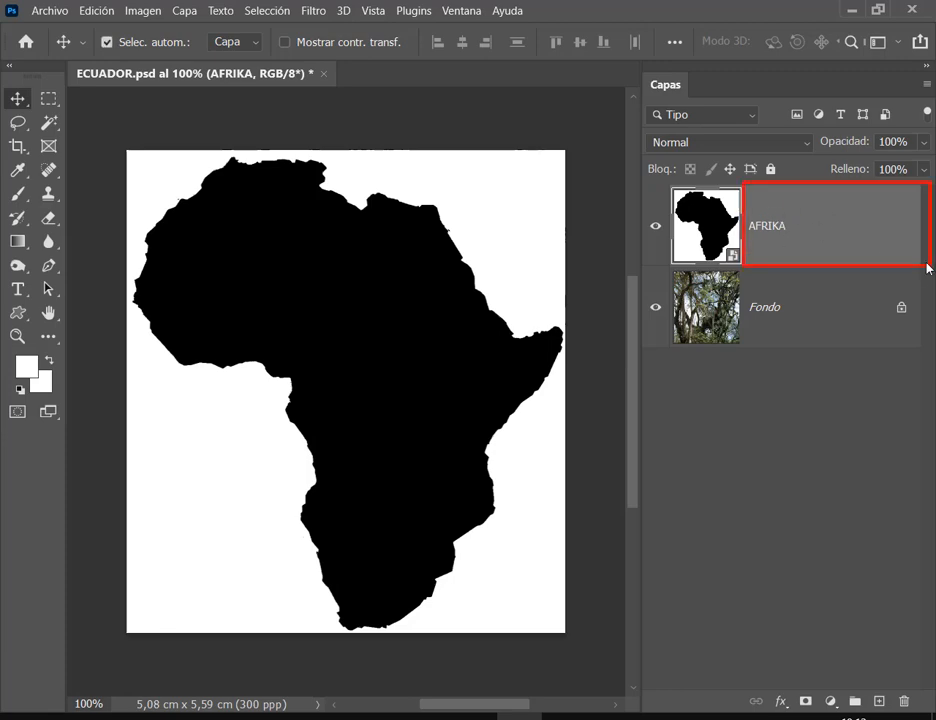
# Step: Rasterize the AFRIKA smart object layer in ECUADOR.psd
pyautogui.rightClick(837, 246)
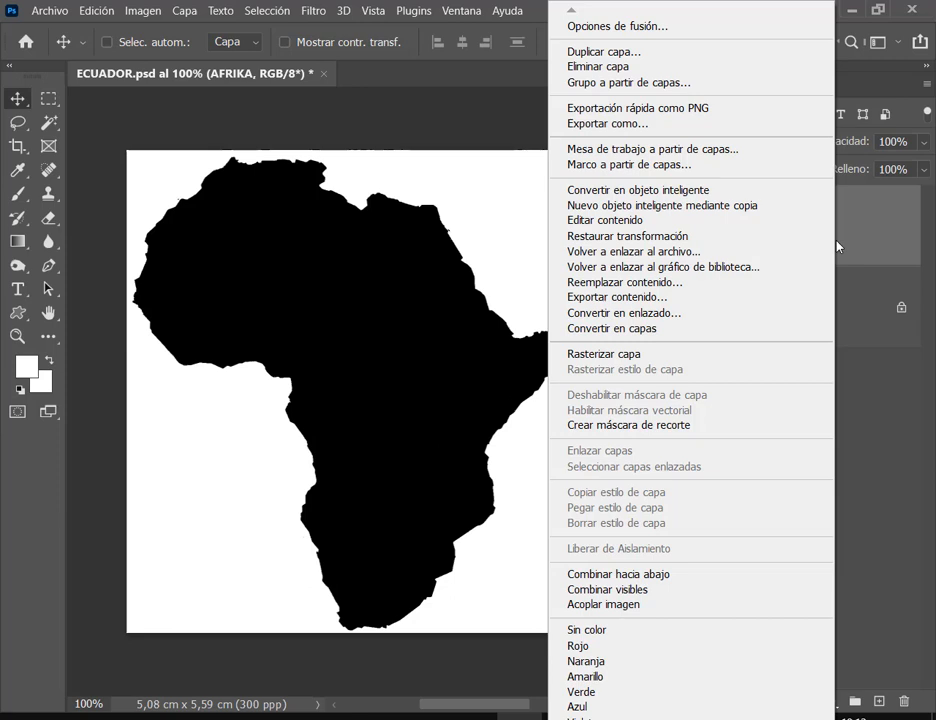
pyautogui.click(638, 364)
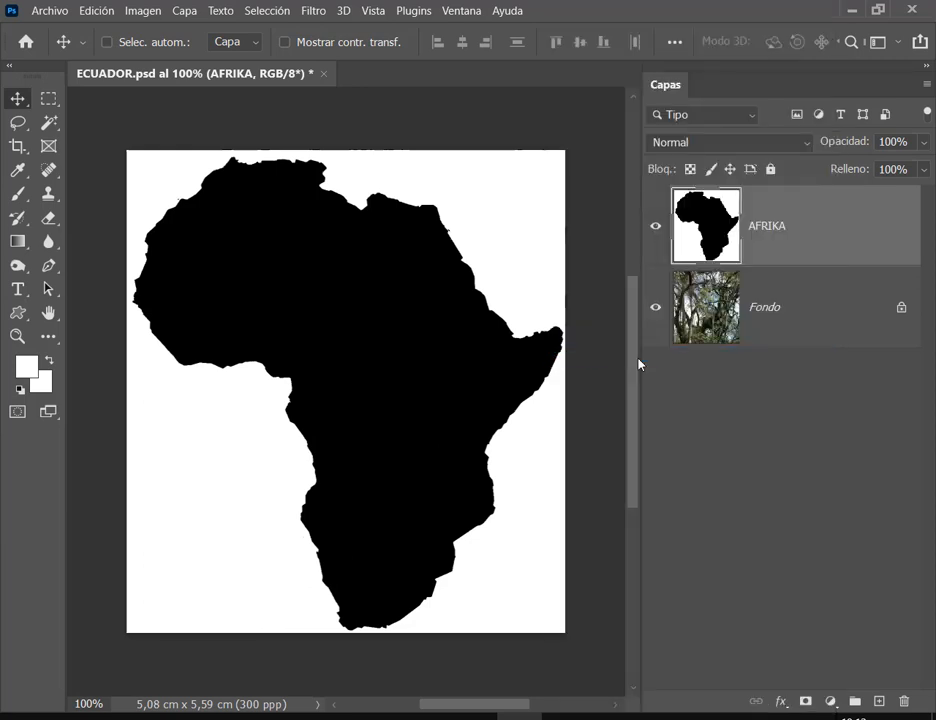
pyautogui.press('ctrl')
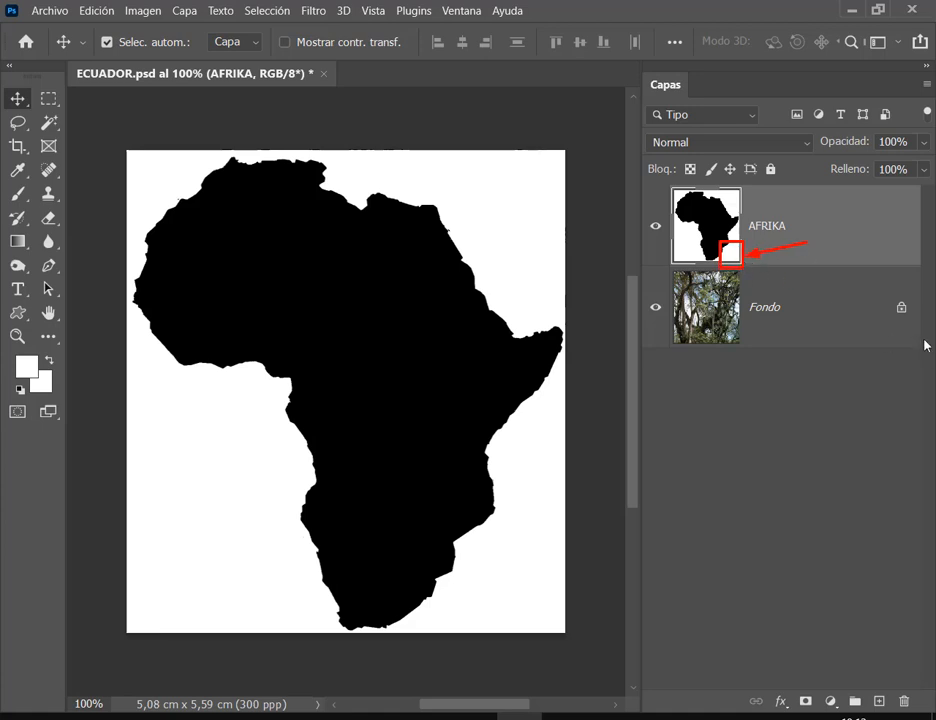
# Step: Delete the white background around the AFRIKA silhouette using a Magic Wand selection with tolerance 40, and clear the selection
pyautogui.press('w')
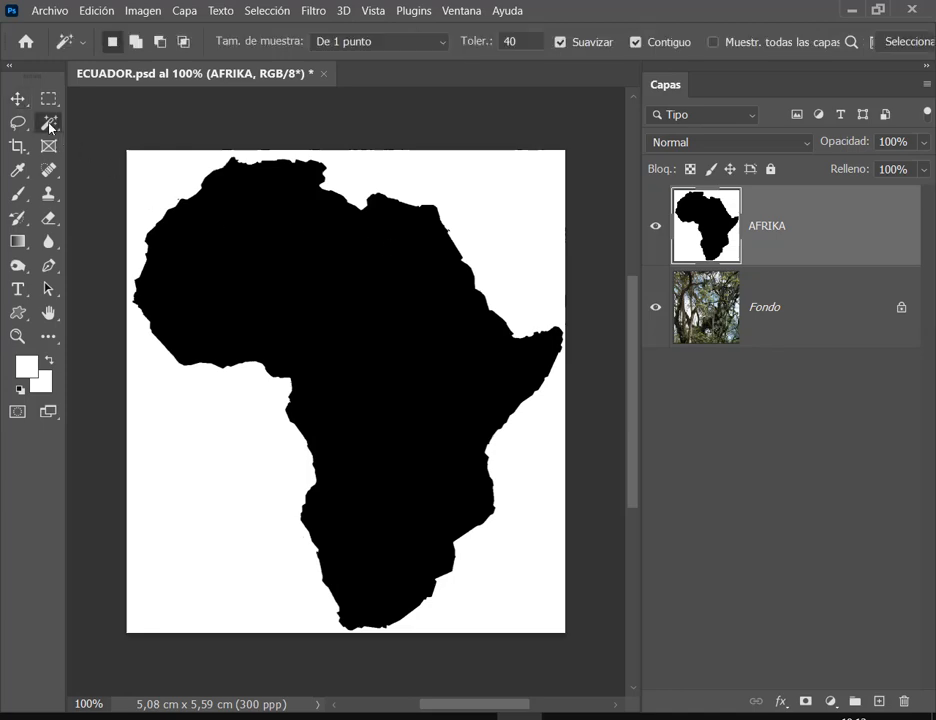
pyautogui.click(504, 214)
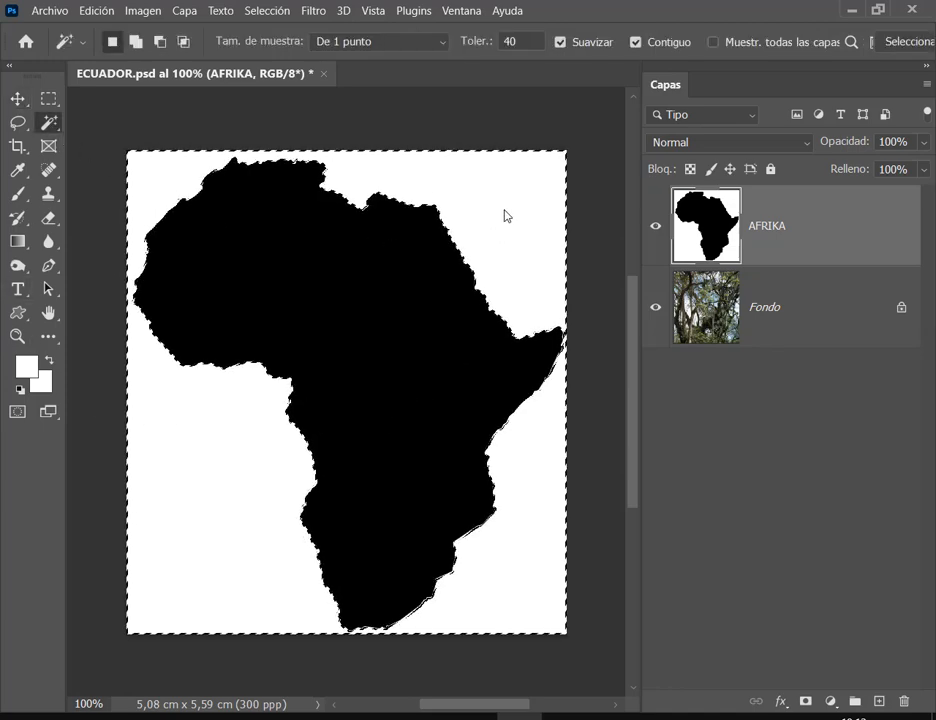
pyautogui.press('Delete')
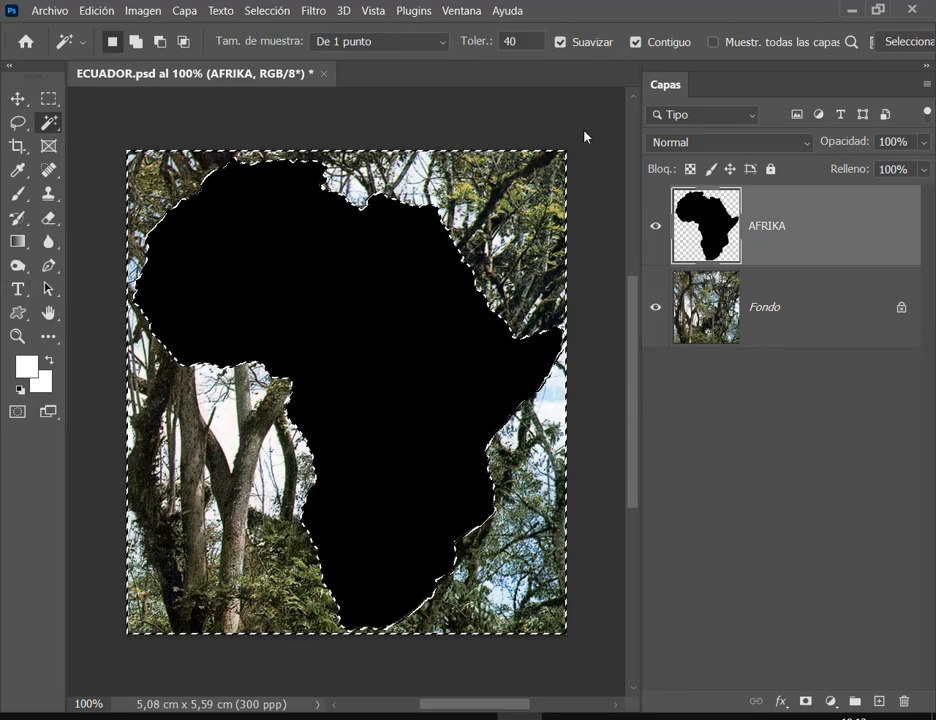
pyautogui.click(267, 12)
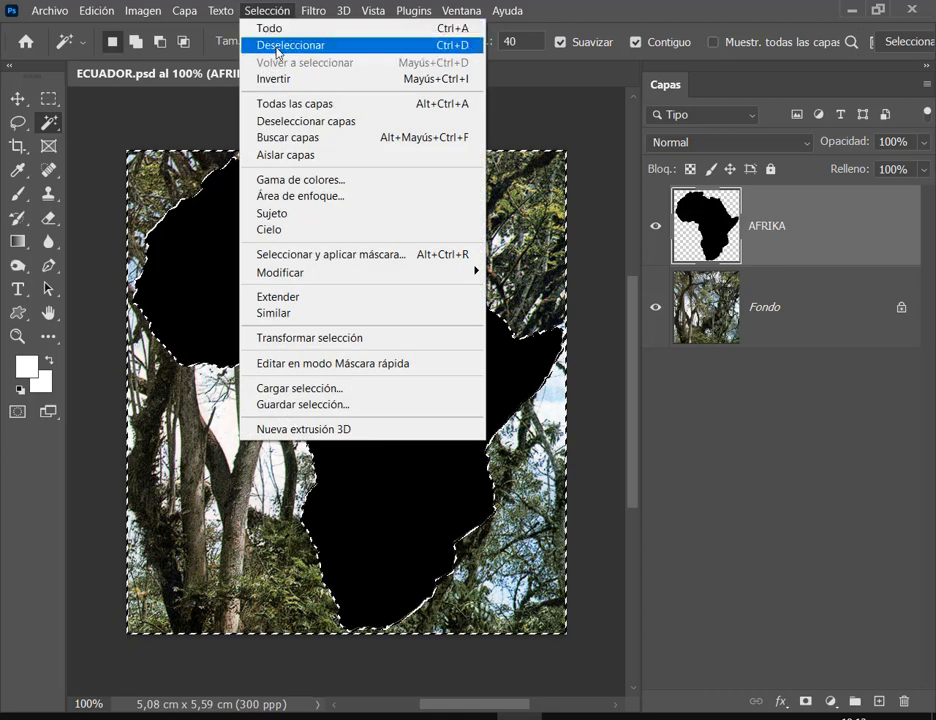
pyautogui.click(461, 52)
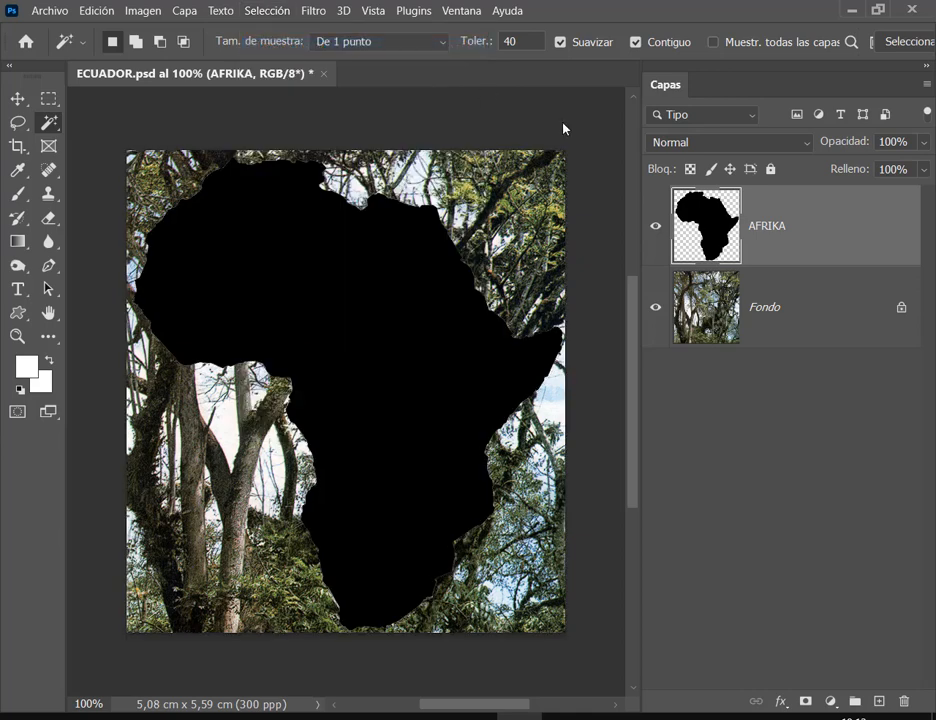
# Step: Reposition the AFRIKA silhouette over the forest background with the Move tool, nudging it slightly downward so it fits inside the canvas
pyautogui.click(16, 100)
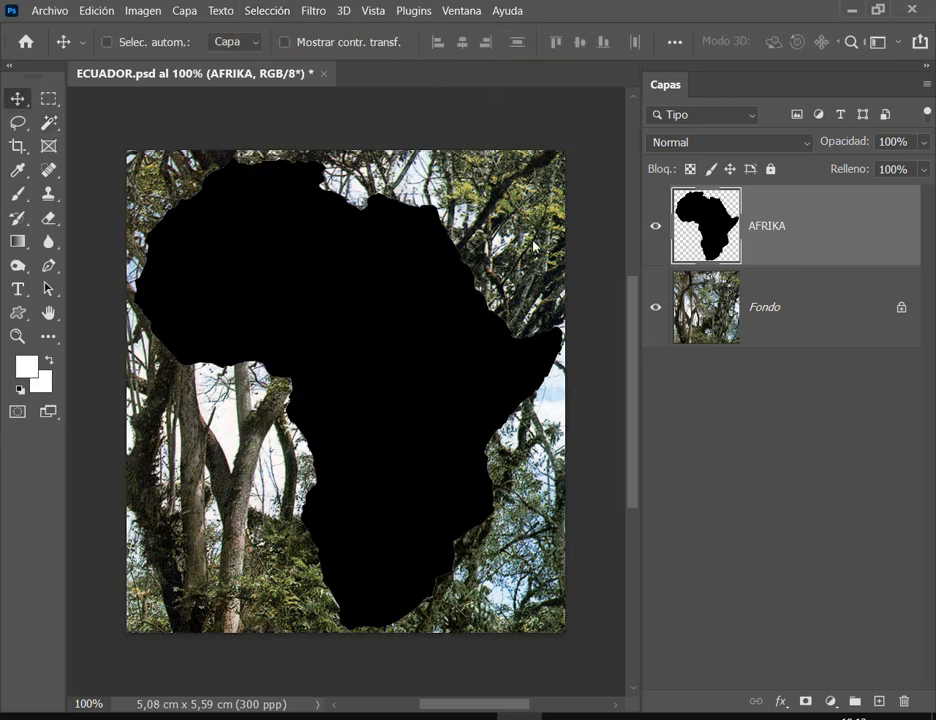
pyautogui.hotkey('ctrl', 's')
pyautogui.moveTo(380, 332); pyautogui.dragTo(398, 342)
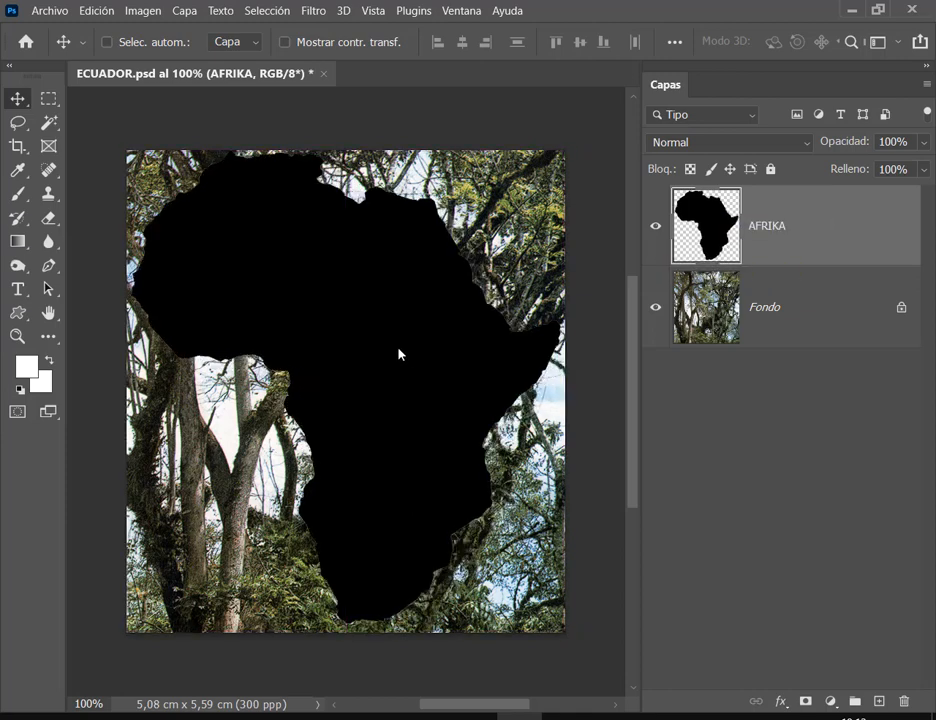
pyautogui.press('Down')
pyautogui.press('Down')
pyautogui.press('Down')
pyautogui.press('Down')
pyautogui.press('Down')
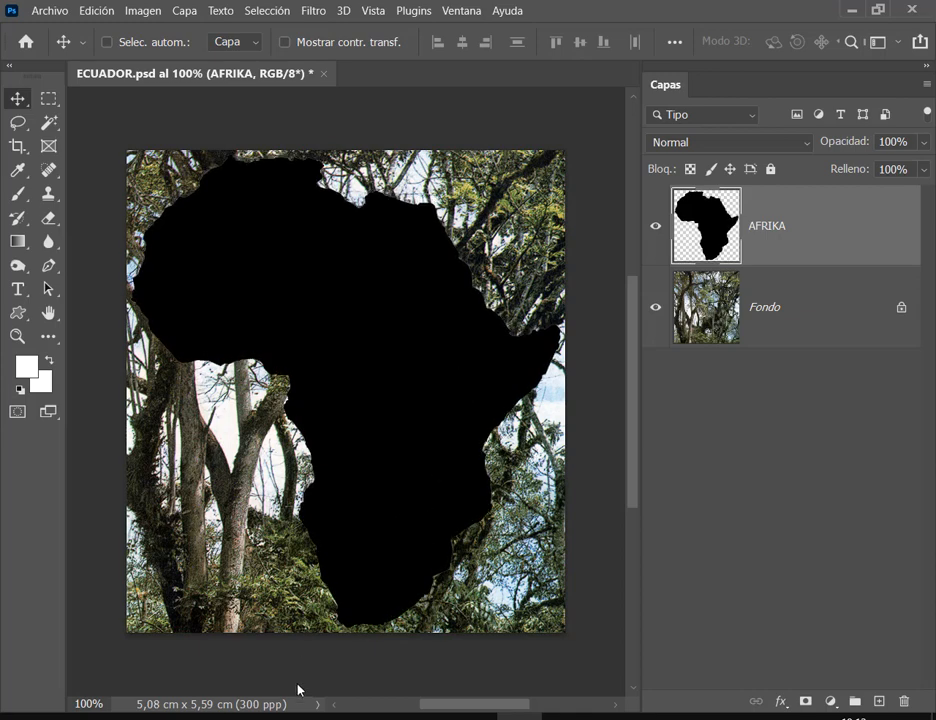
# Step: Check the class chat in Google Meet, return to Photoshop, and switch to the Collage Afrika folder to view the animal images
pyautogui.click(190, 680)
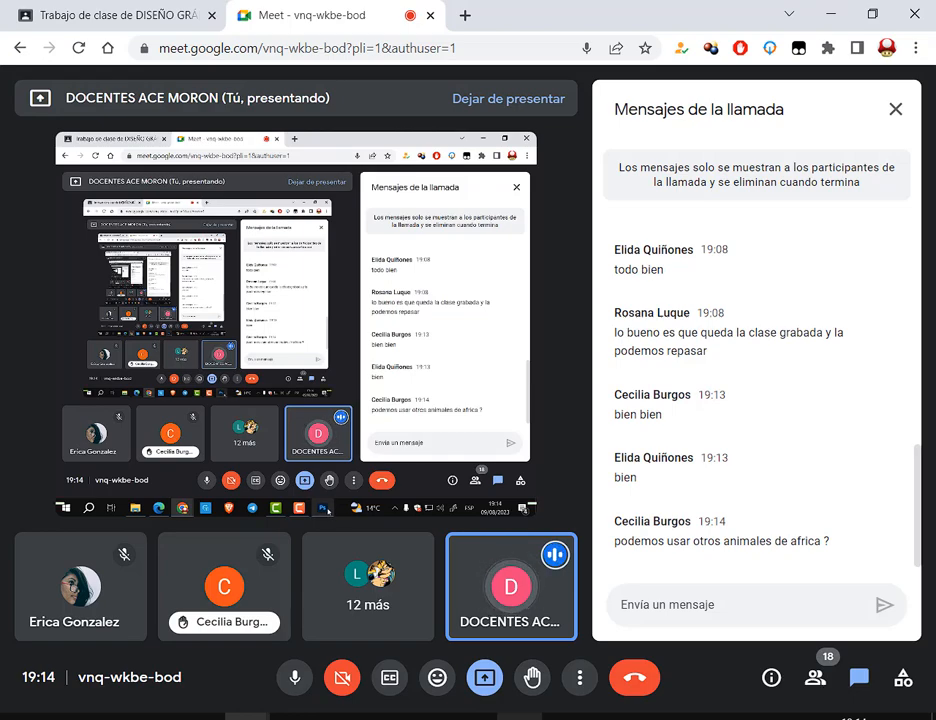
pyautogui.click(523, 719)
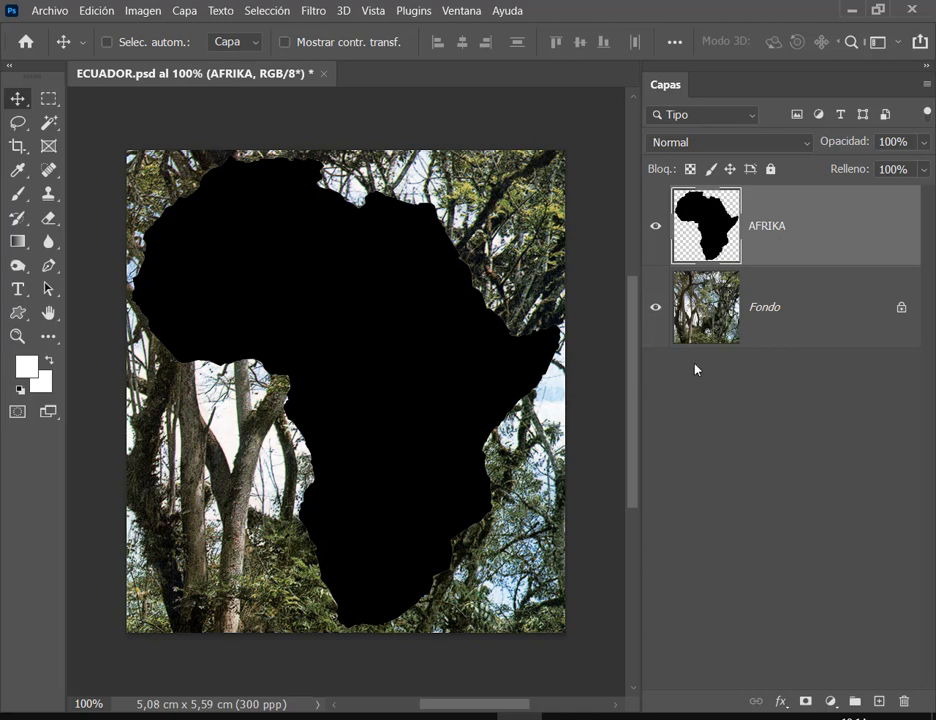
pyautogui.click(20, 389)
pyautogui.click(158, 717)
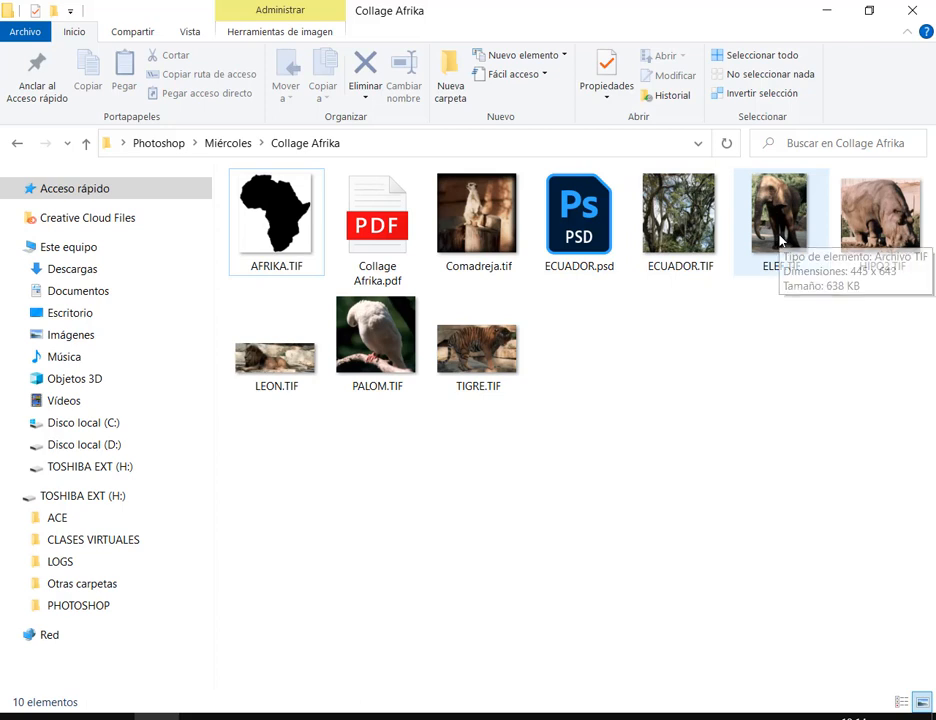
# Step: Preview the elephant photo ELEF.TIF from the Collage Afrika folder, close the preview and clear the file selection
pyautogui.click(680, 215)
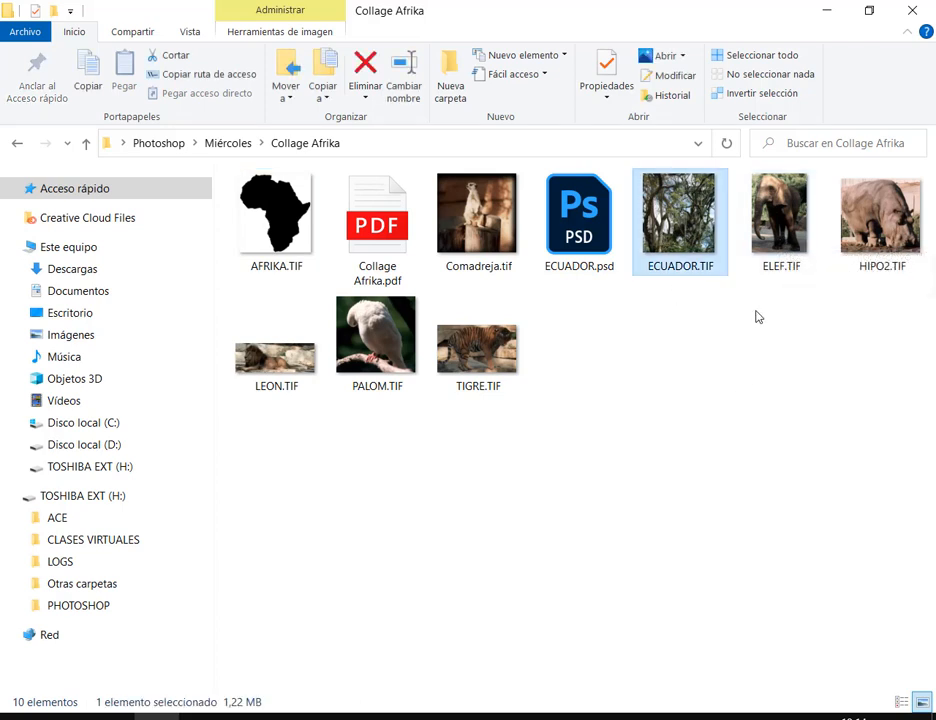
pyautogui.doubleClick(782, 212)
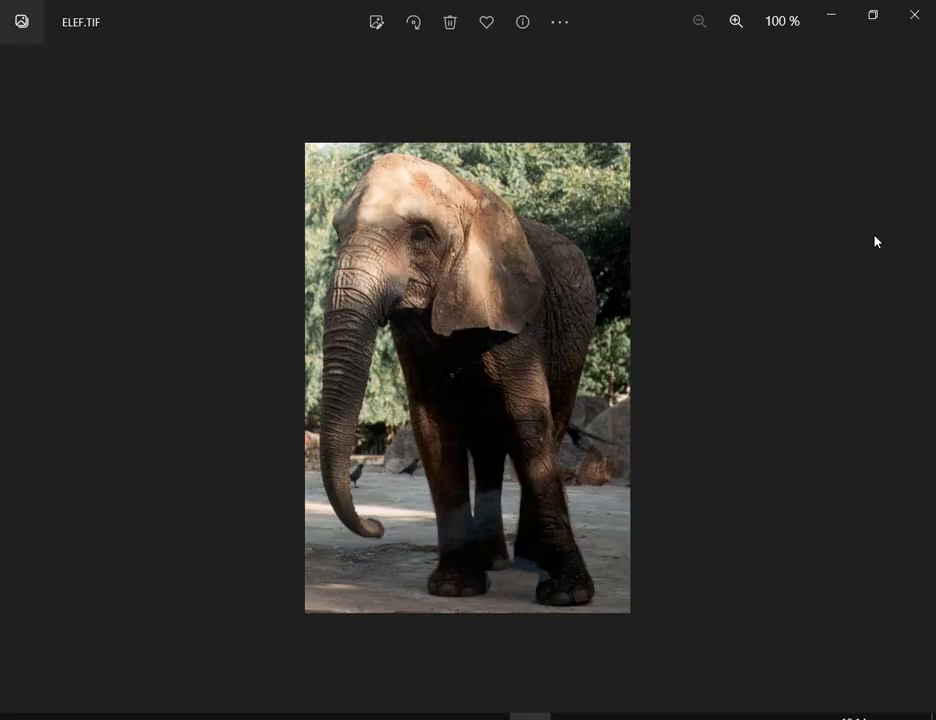
pyautogui.click(914, 14)
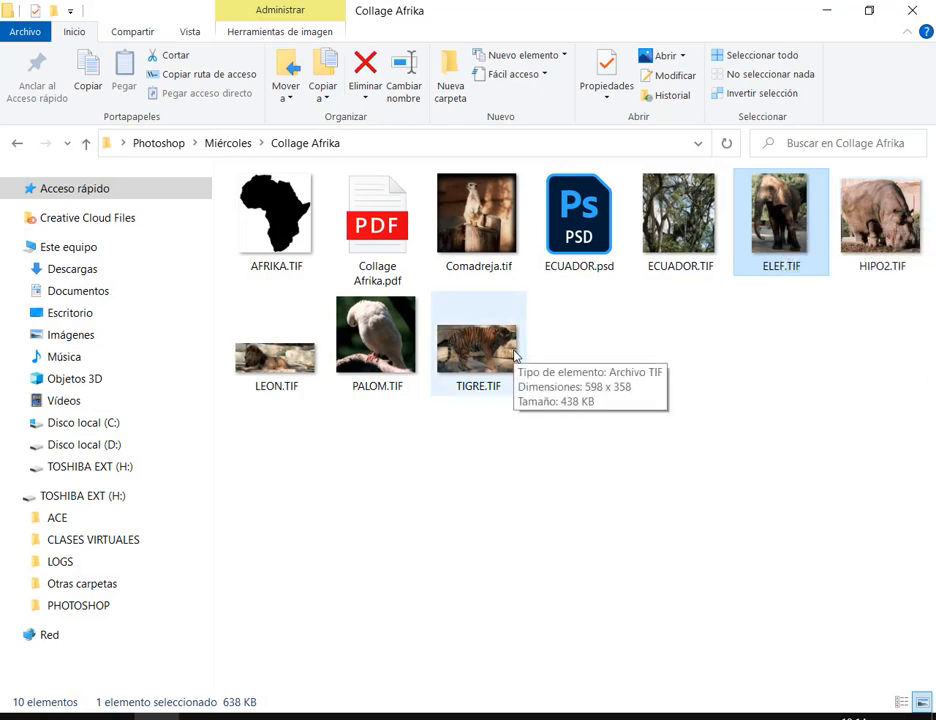
pyautogui.click(510, 553)
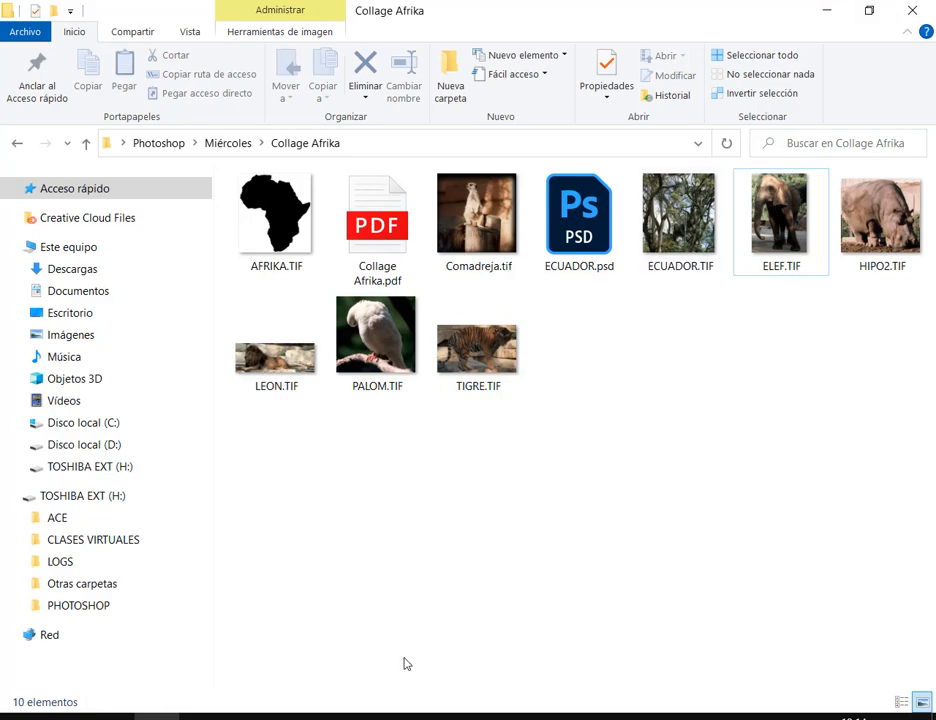
# Step: Check the call messages in Google Meet and return to the Collage Afrika folder
pyautogui.click(519, 717)
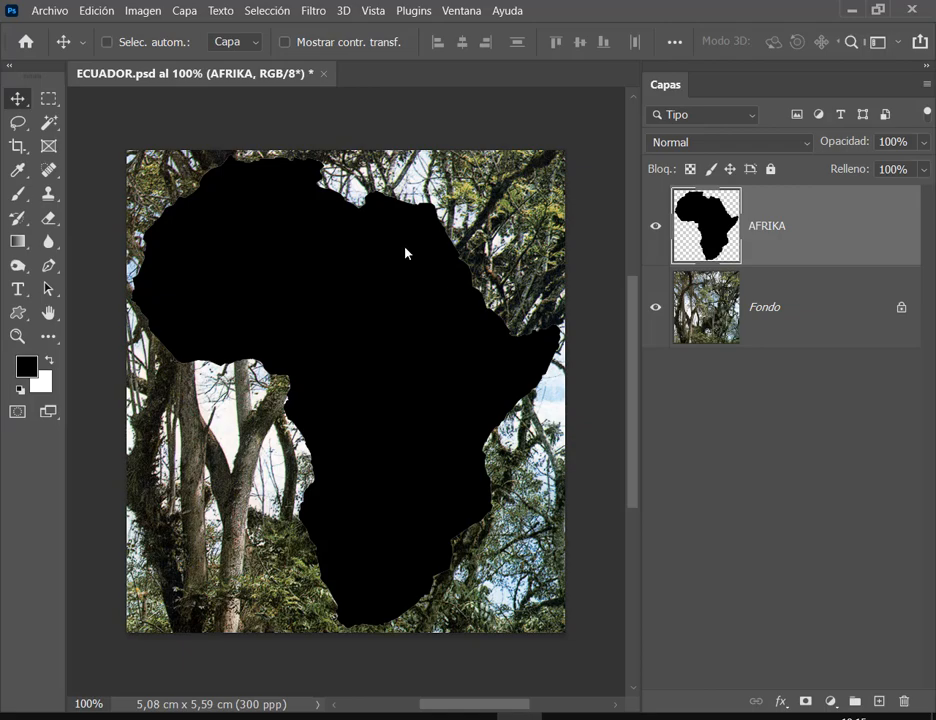
pyautogui.click(156, 717)
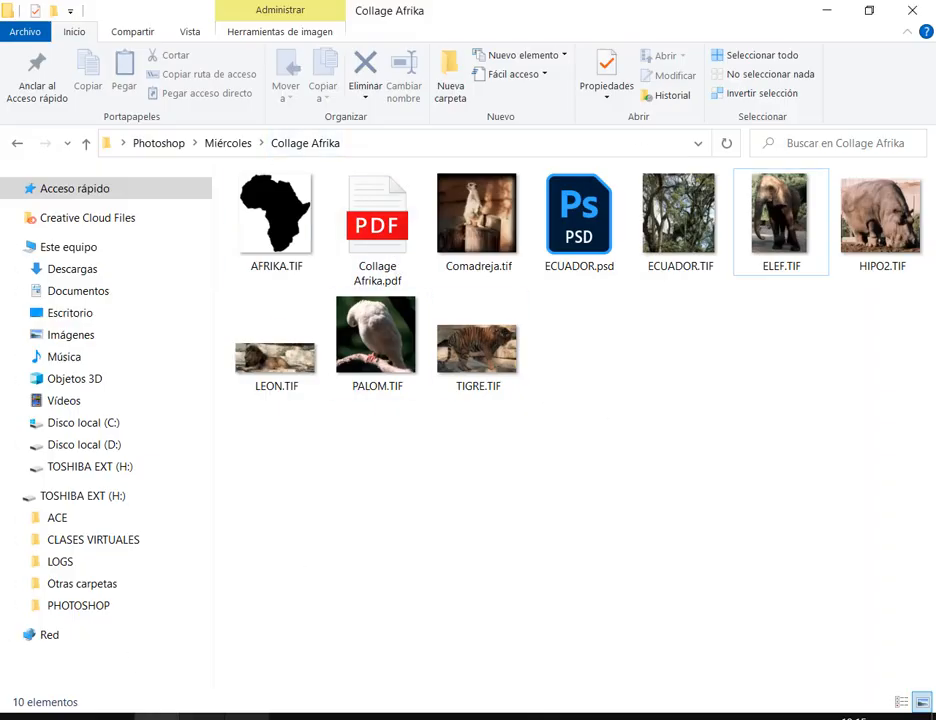
pyautogui.click(247, 716)
pyautogui.click(146, 652)
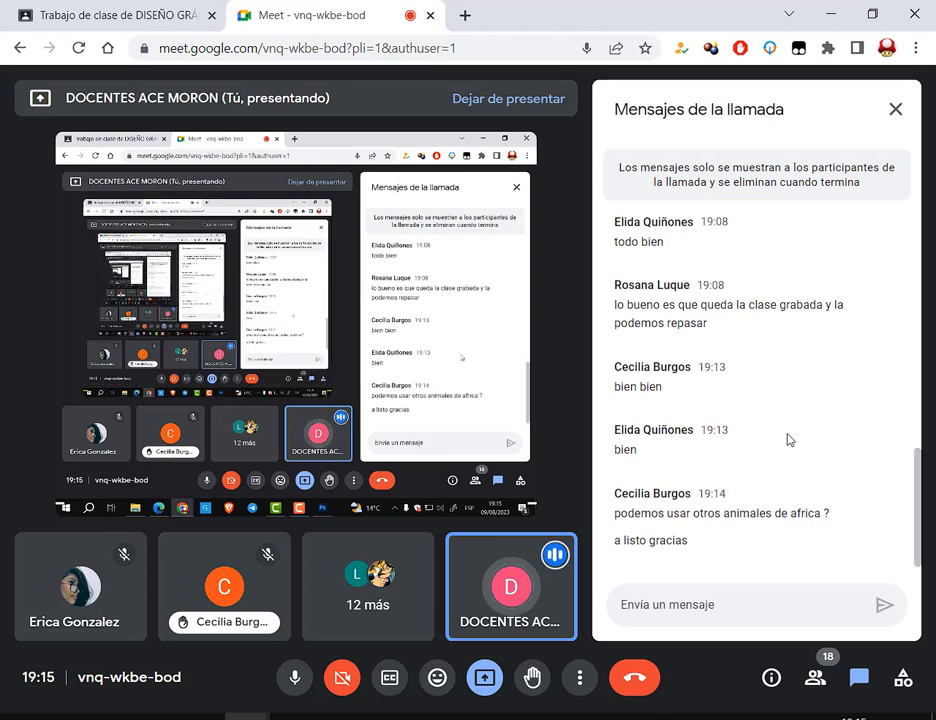
pyautogui.click(831, 18)
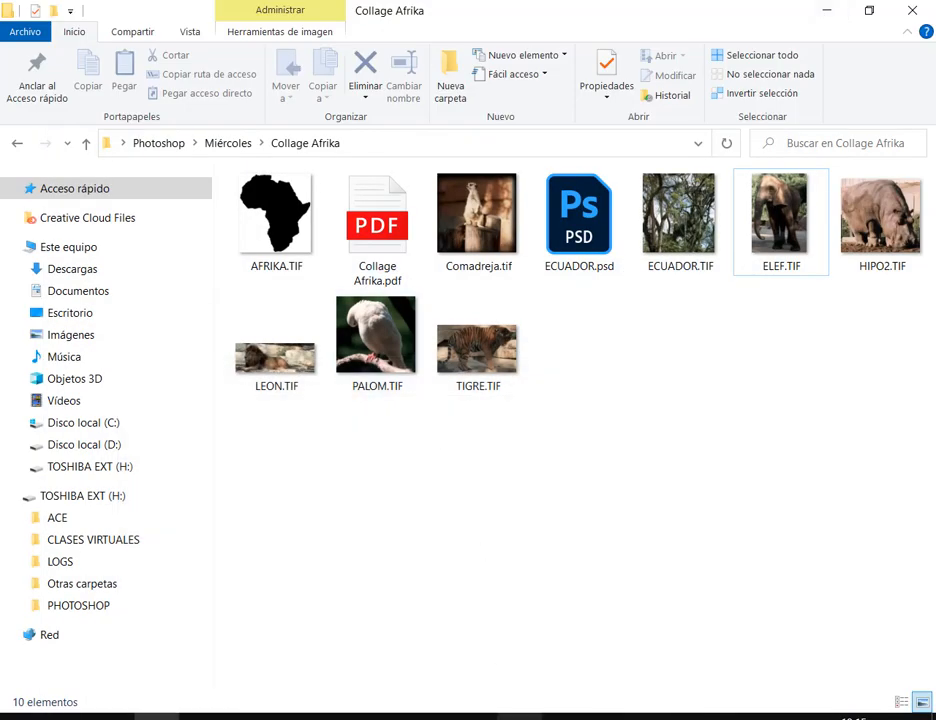
# Step: Open Collage Afrika.pdf to examine the reference collage and switch back to Photoshop
pyautogui.moveTo(519, 716)
pyautogui.doubleClick(397, 222)
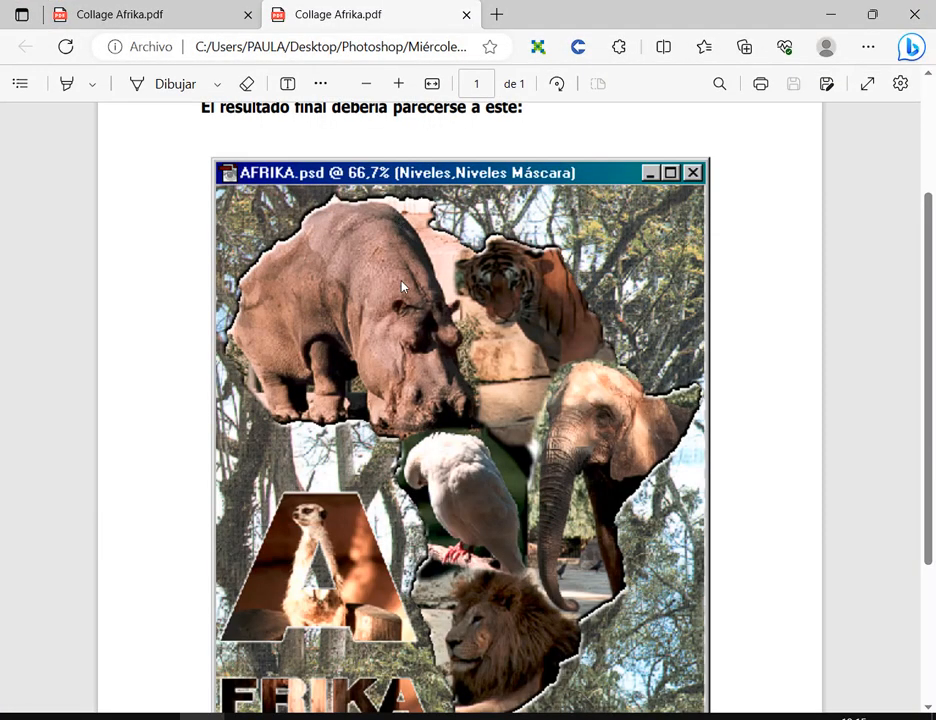
pyautogui.click(520, 717)
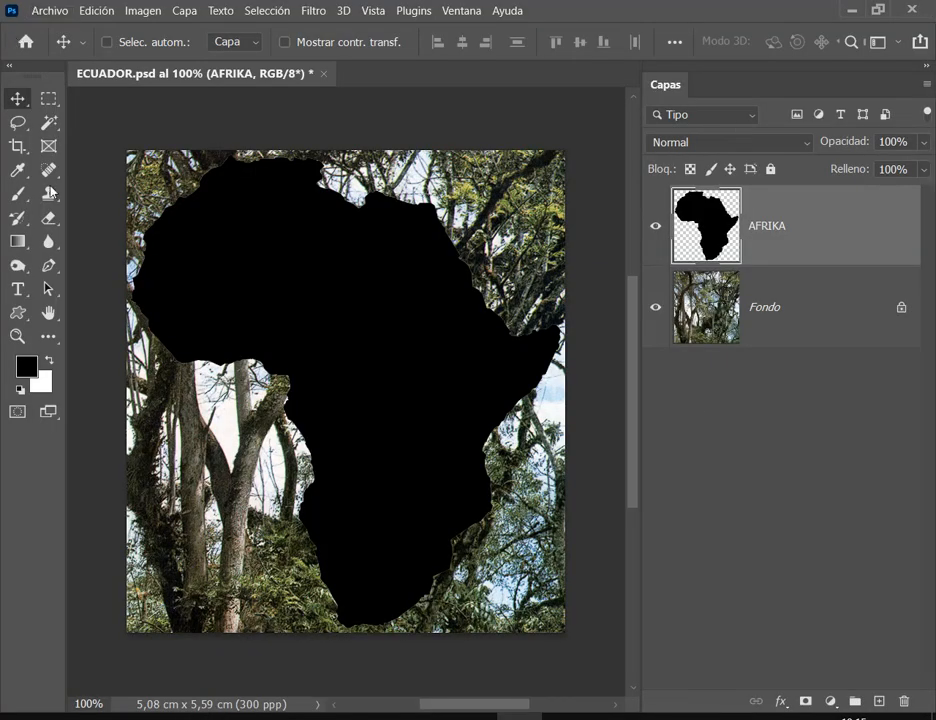
# Step: Place HIPO2.TIF as an embedded element above the AFRIKA layer and clip it to the Africa shape with a clipping mask
pyautogui.click(44, 11)
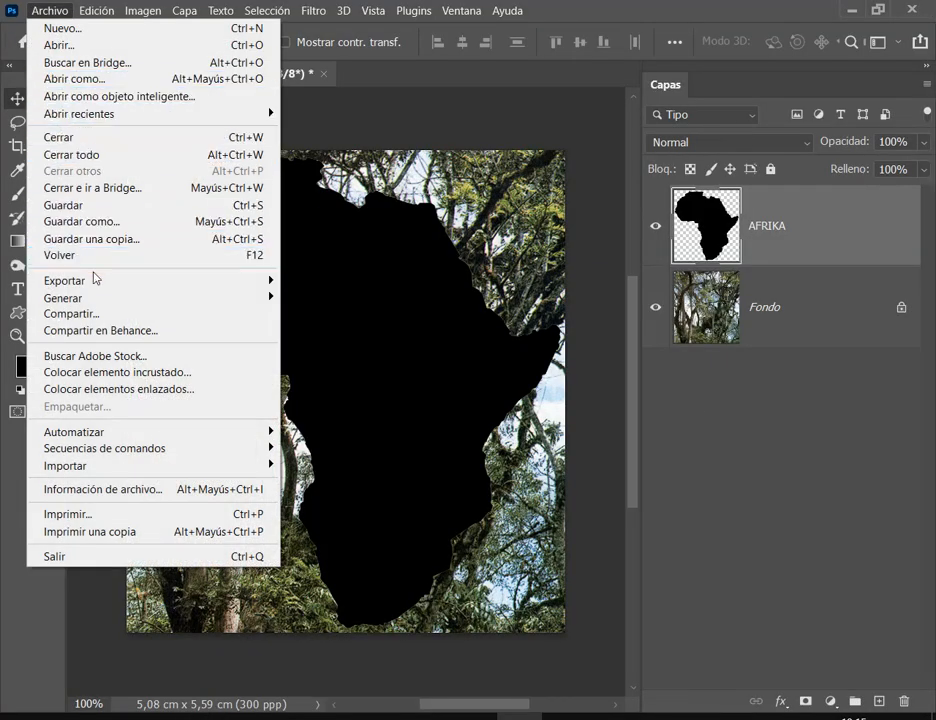
pyautogui.click(163, 374)
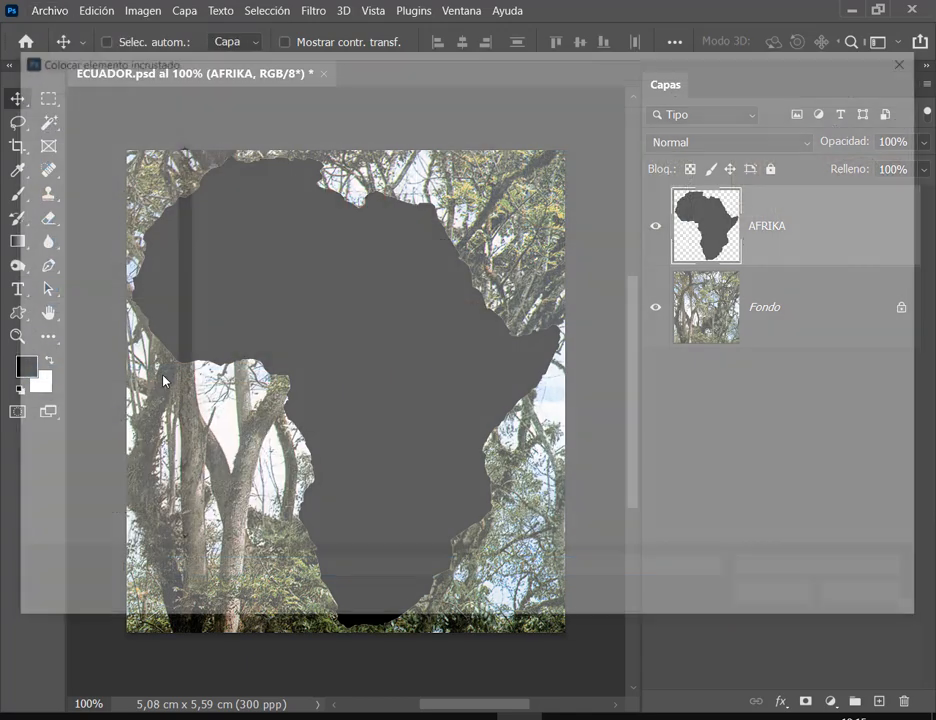
pyautogui.doubleClick(858, 233)
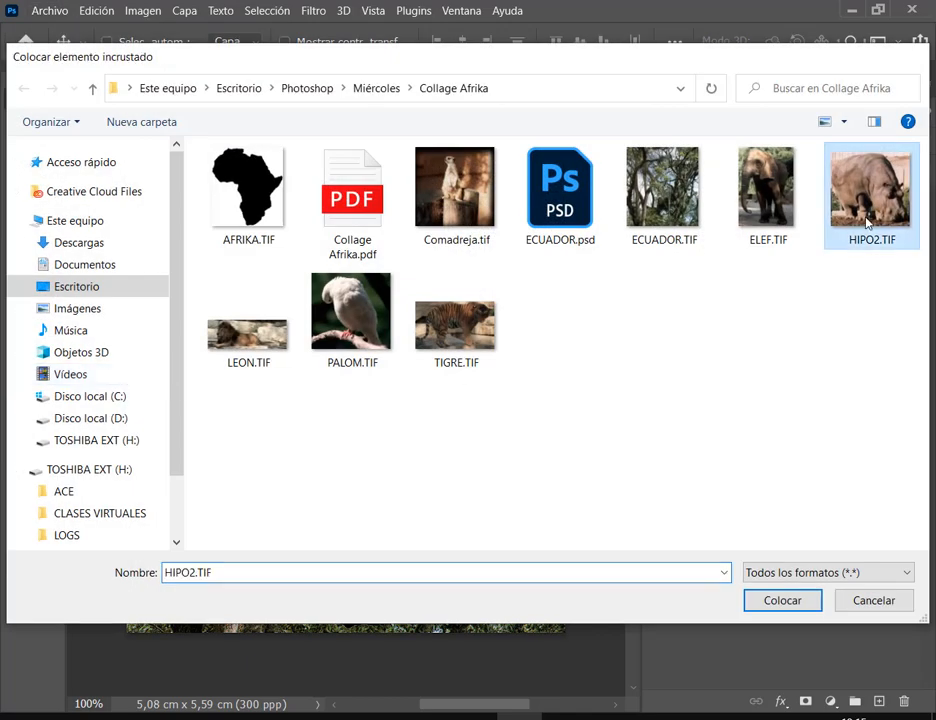
pyautogui.press('Return')
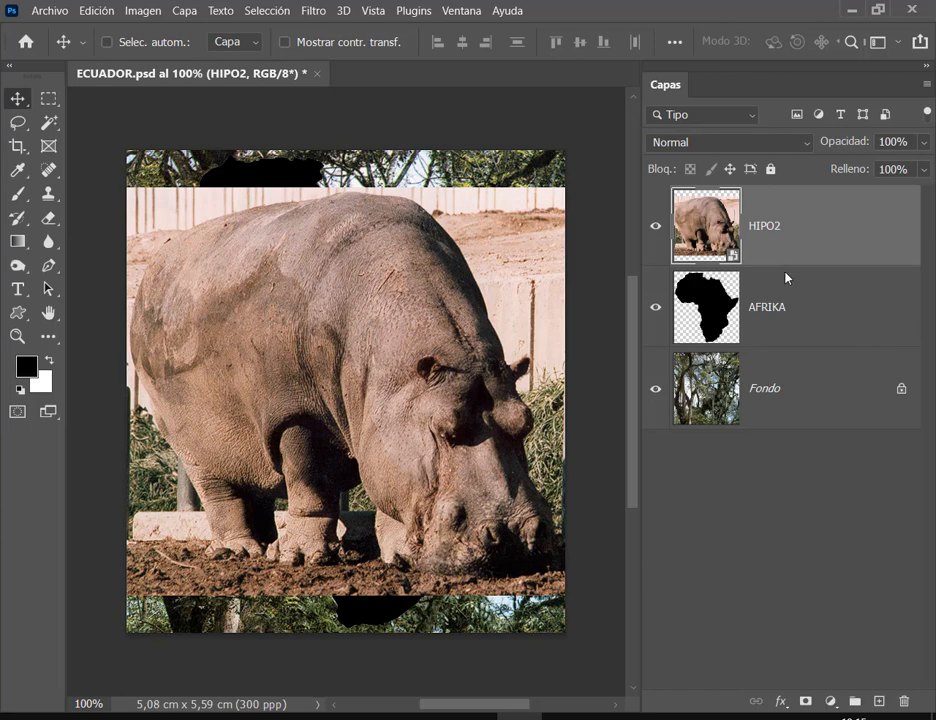
pyautogui.rightClick(777, 231)
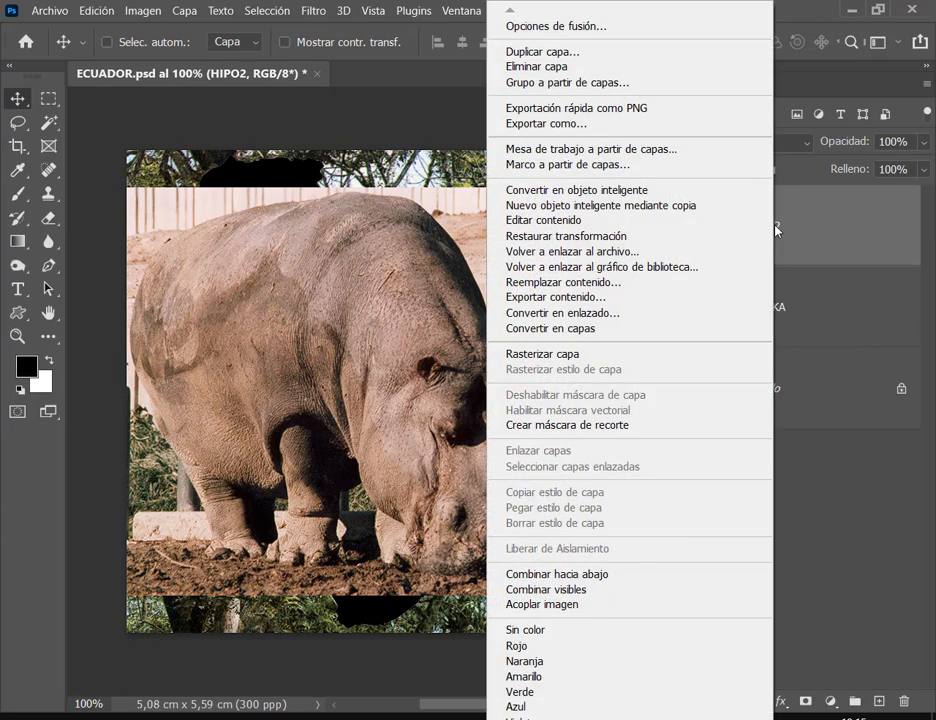
pyautogui.click(533, 425)
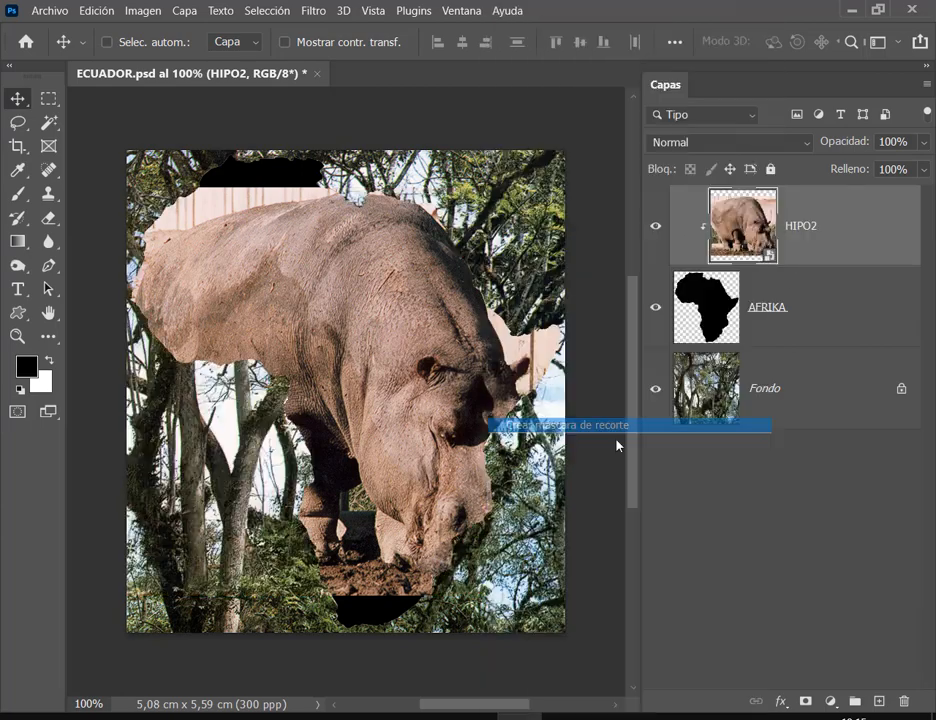
# Step: Scale down the HIPO2 layer proportionally and position the hippopotamus over the northwestern part of the Africa shape
pyautogui.moveTo(388, 389); pyautogui.dragTo(300, 342)
pyautogui.hotkey('ctrl', 't')
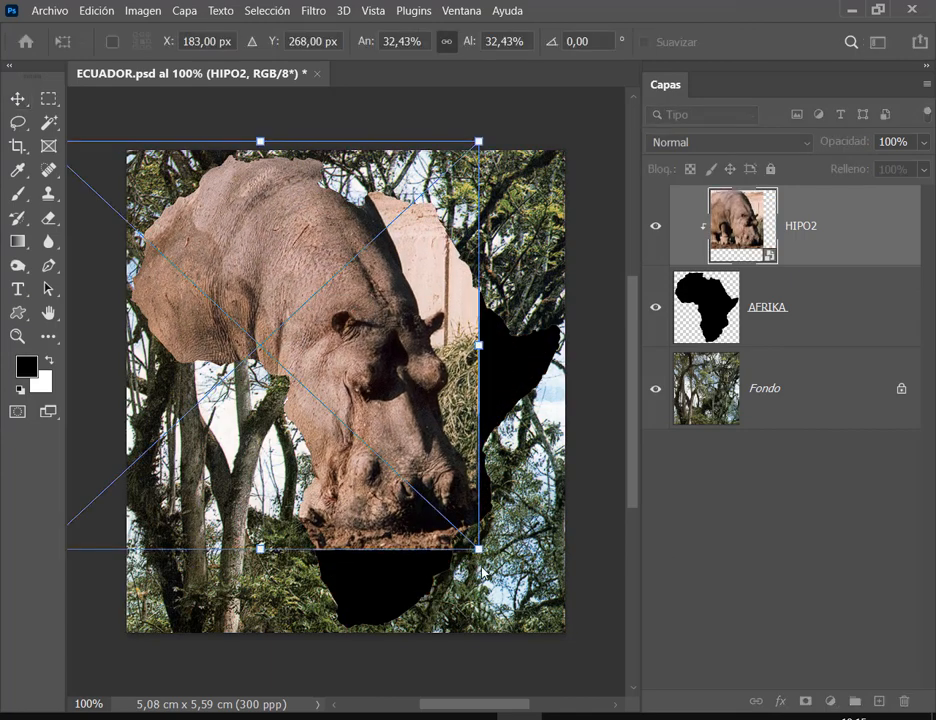
pyautogui.moveTo(480, 553); pyautogui.dragTo(293, 344)
pyautogui.moveTo(258, 303); pyautogui.dragTo(343, 320)
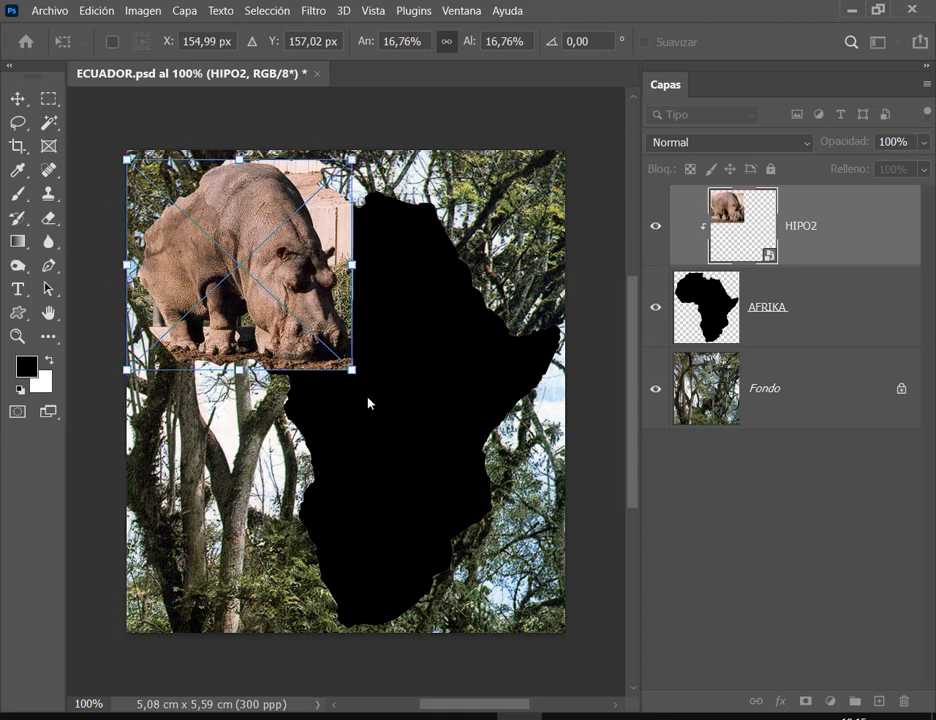
pyautogui.moveTo(355, 377)
pyautogui.mouseDown()
pyautogui.moveTo(368, 381)
pyautogui.moveTo(347, 356)
pyautogui.mouseUp()
pyautogui.press('Return')
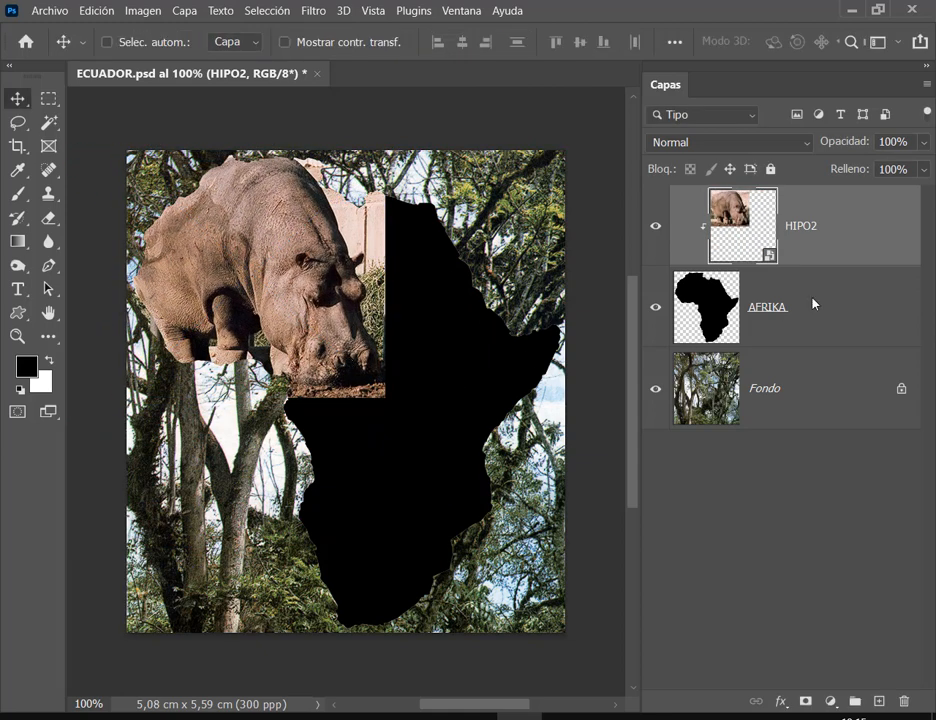
# Step: Place TIGRE.TIF as an embedded element above HIPO2 and move it up over the upper half of the Africa shape
pyautogui.click(40, 11)
pyautogui.click(105, 375)
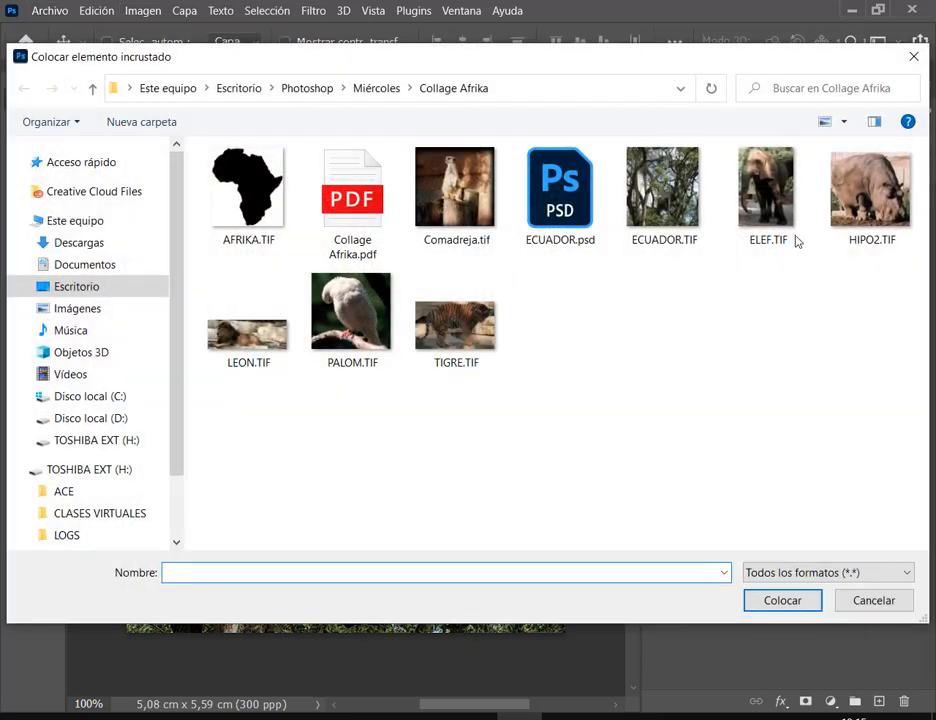
pyautogui.click(457, 340)
pyautogui.doubleClick(456, 343)
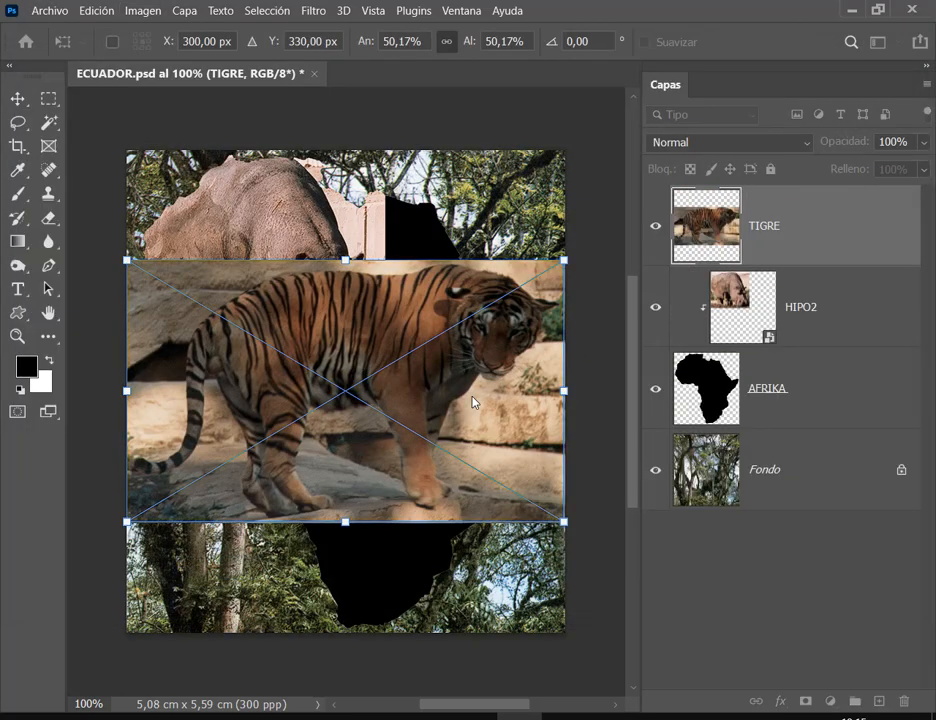
pyautogui.moveTo(431, 409); pyautogui.dragTo(410, 334)
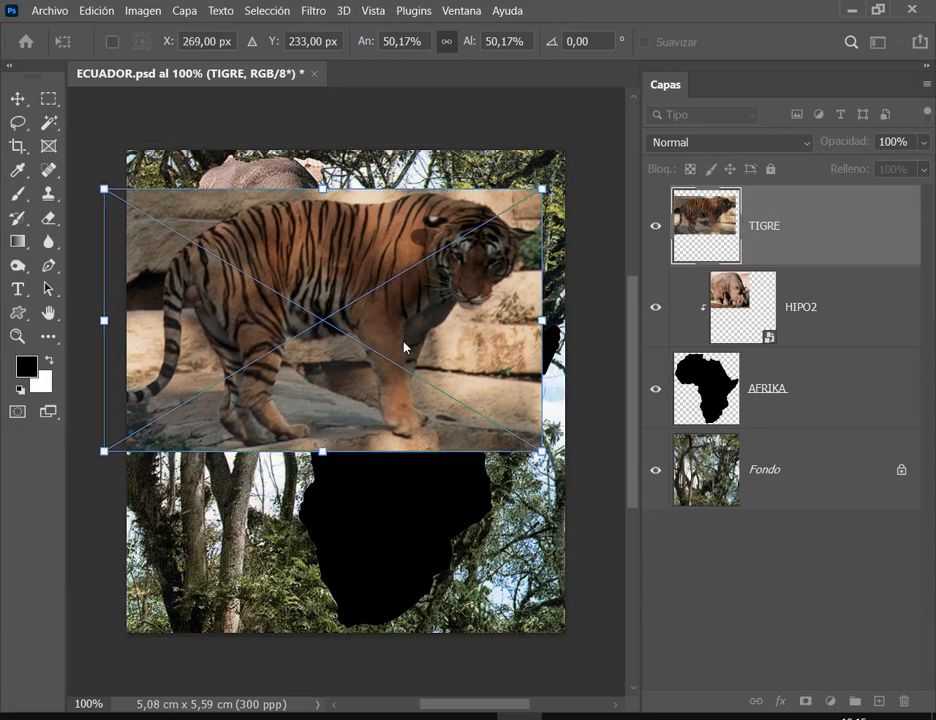
pyautogui.press('Return')
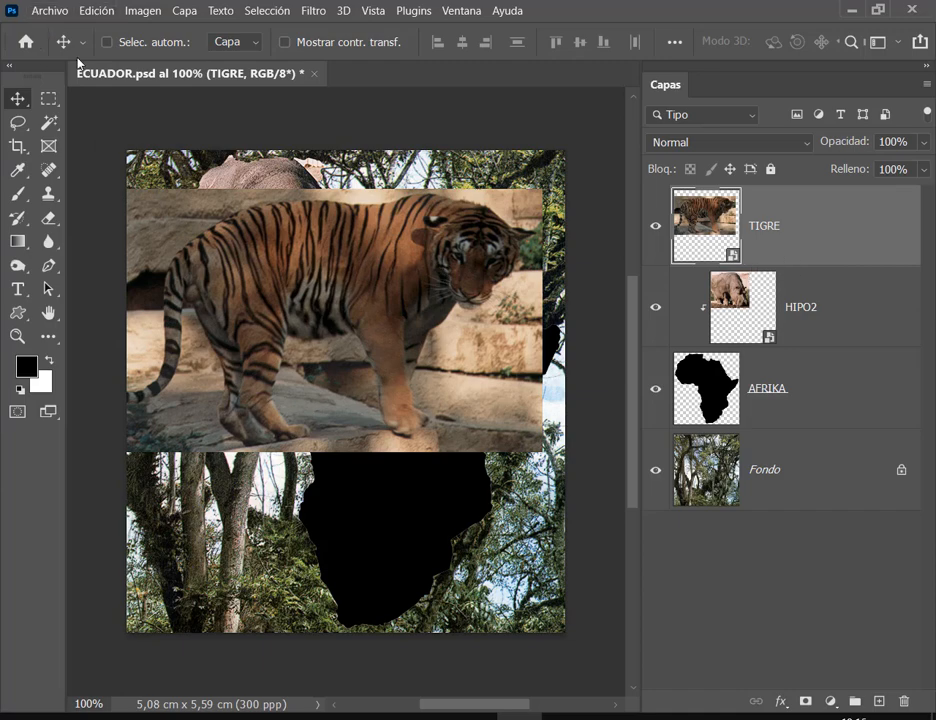
# Step: Flip the TIGRE layer horizontally and move it over the northeastern part of the Africa shape
pyautogui.click(97, 12)
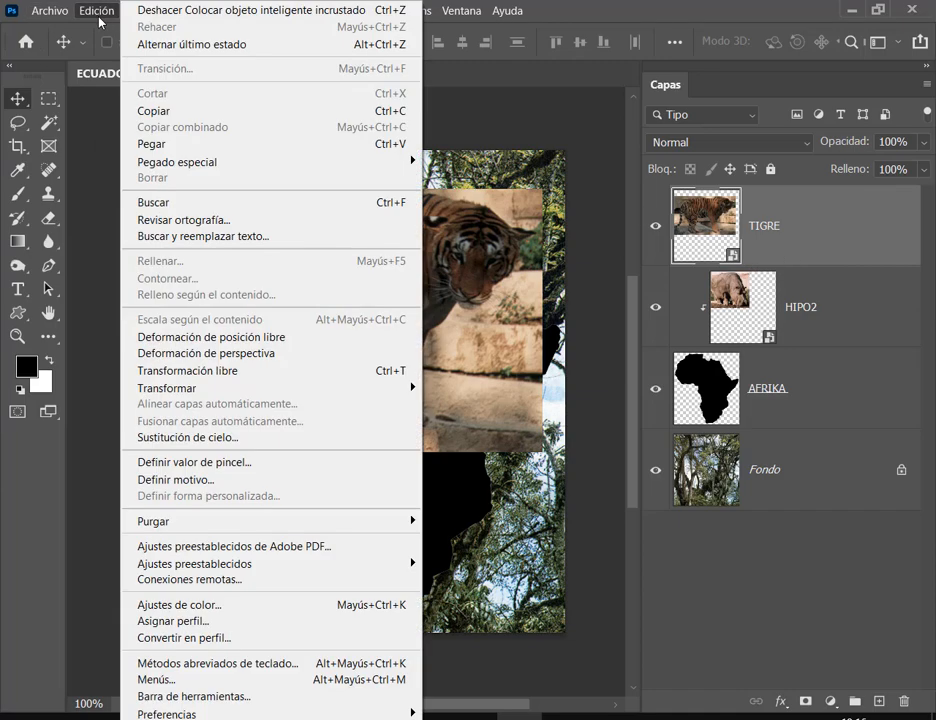
pyautogui.moveTo(245, 396)
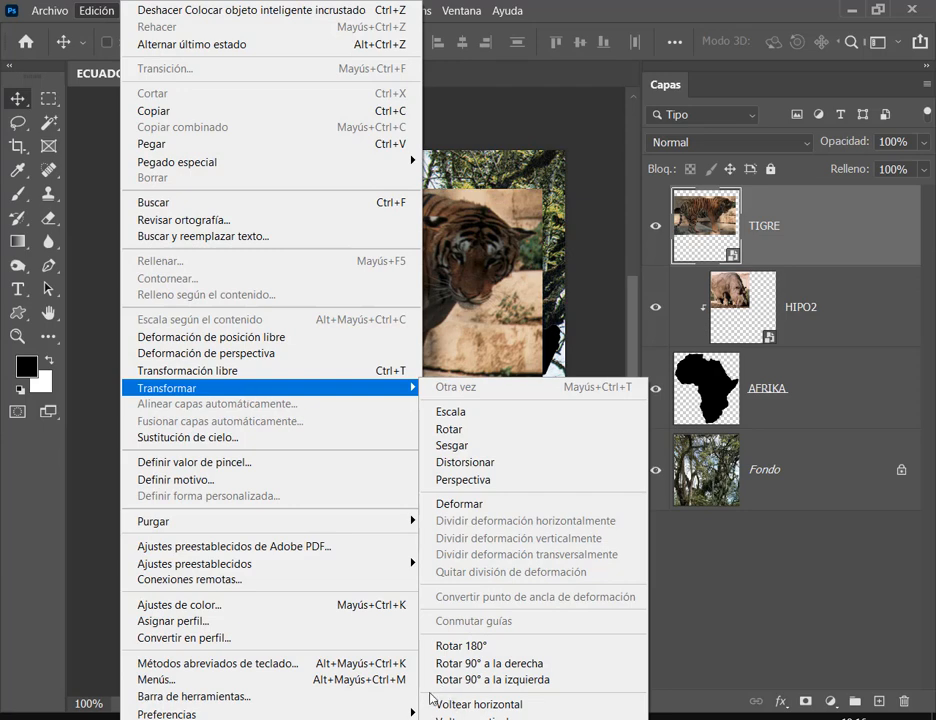
pyautogui.click(545, 713)
pyautogui.click(98, 12)
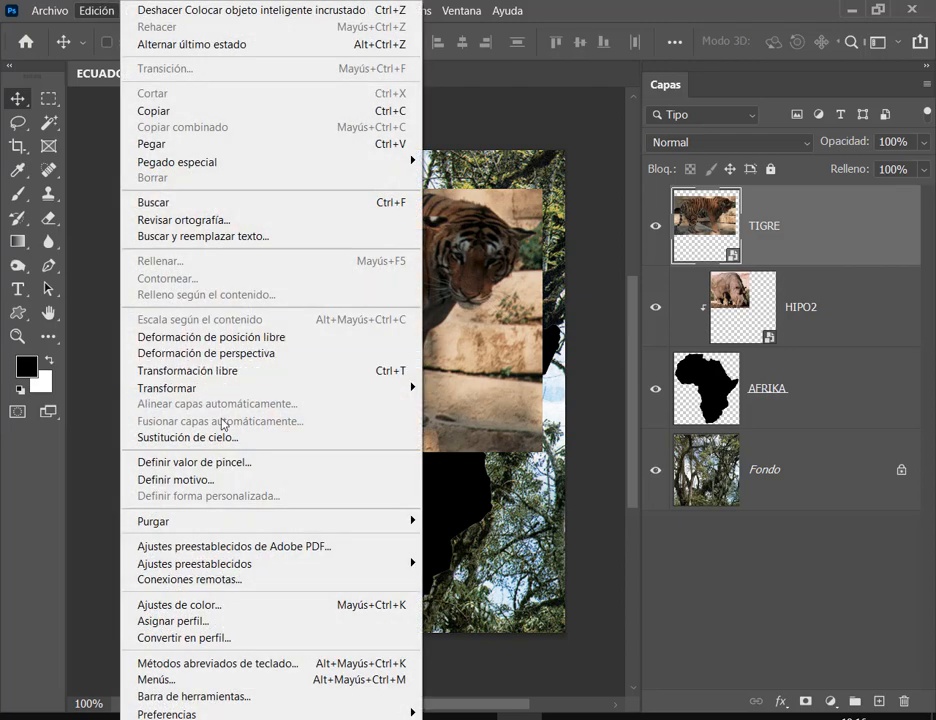
pyautogui.moveTo(242, 392)
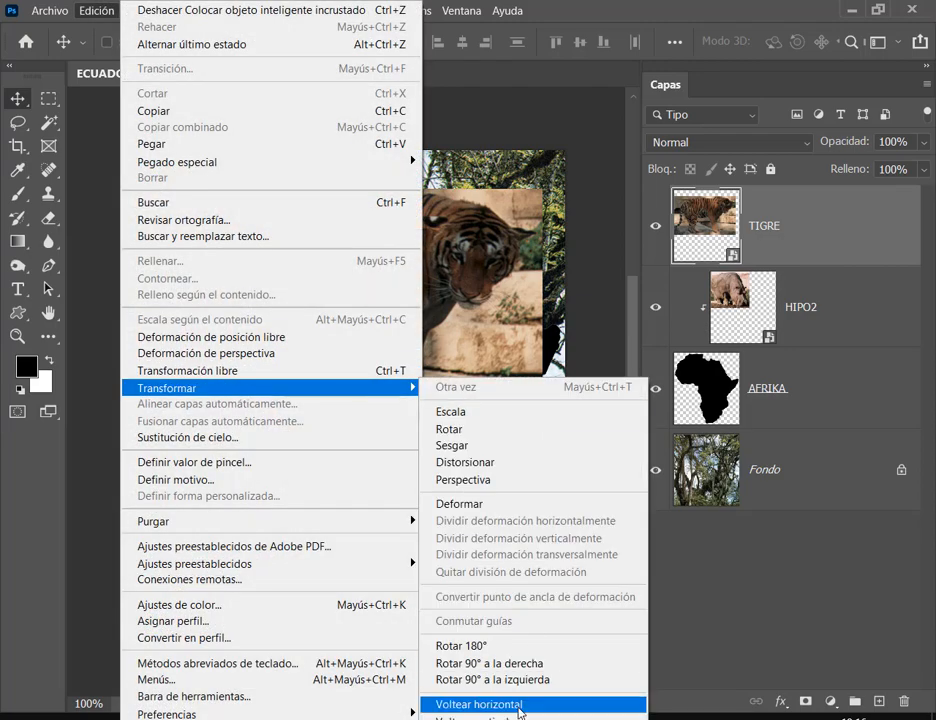
pyautogui.click(518, 710)
pyautogui.moveTo(220, 300); pyautogui.dragTo(422, 284)
# Step: Clip the TIGRE layer to the Africa shape with a clipping mask and scale it down slightly beside the hippopotamus
pyautogui.rightClick(829, 243)
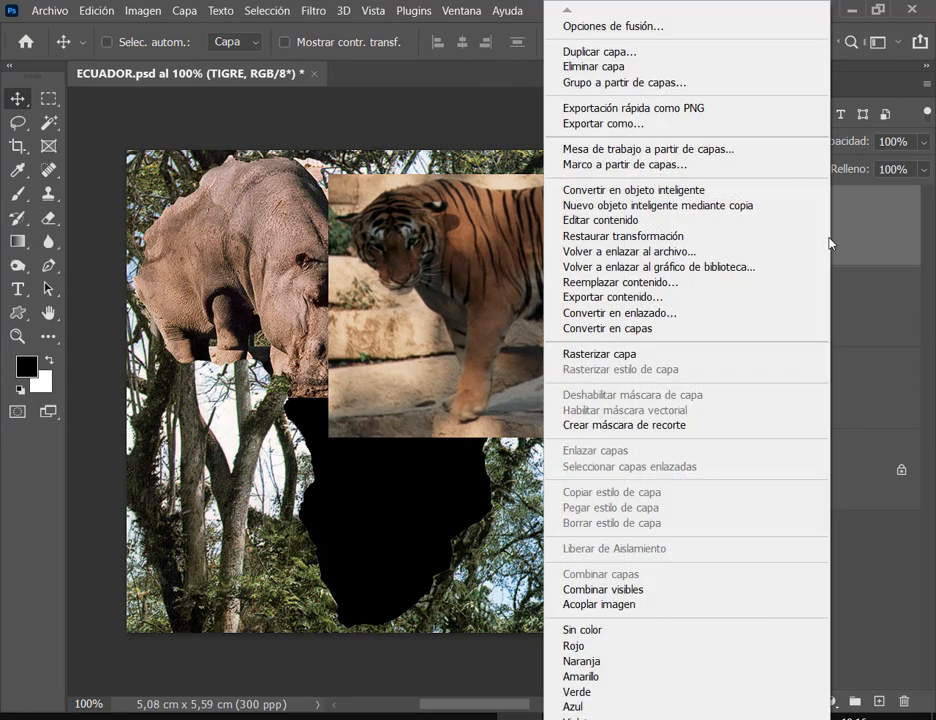
pyautogui.click(708, 427)
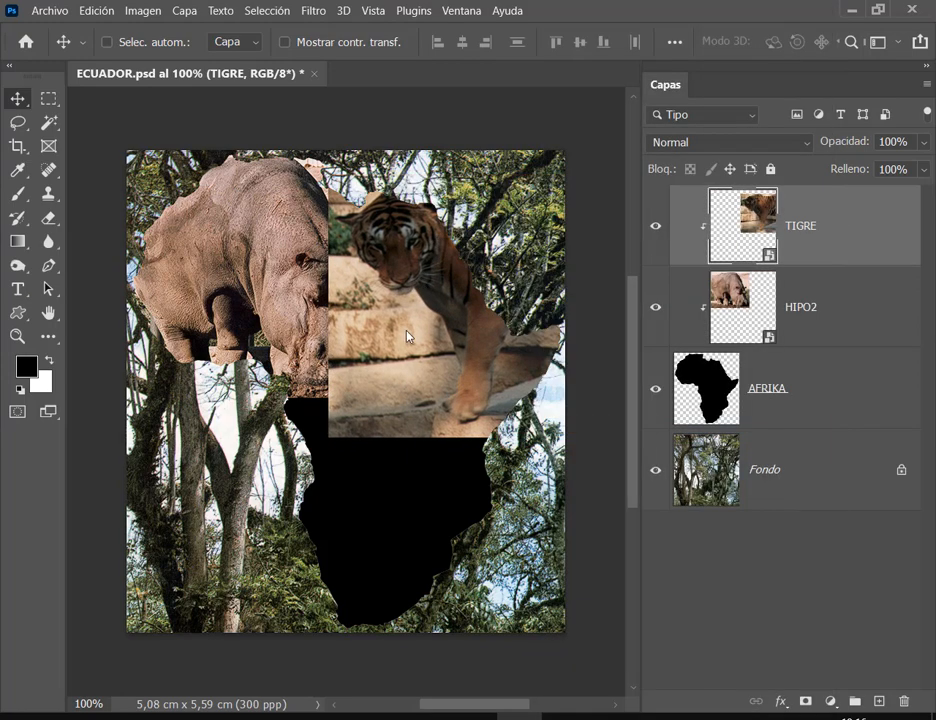
pyautogui.moveTo(407, 337)
pyautogui.mouseDown()
pyautogui.moveTo(445, 338)
pyautogui.moveTo(420, 336)
pyautogui.mouseUp()
pyautogui.hotkey('ctrl', 't')
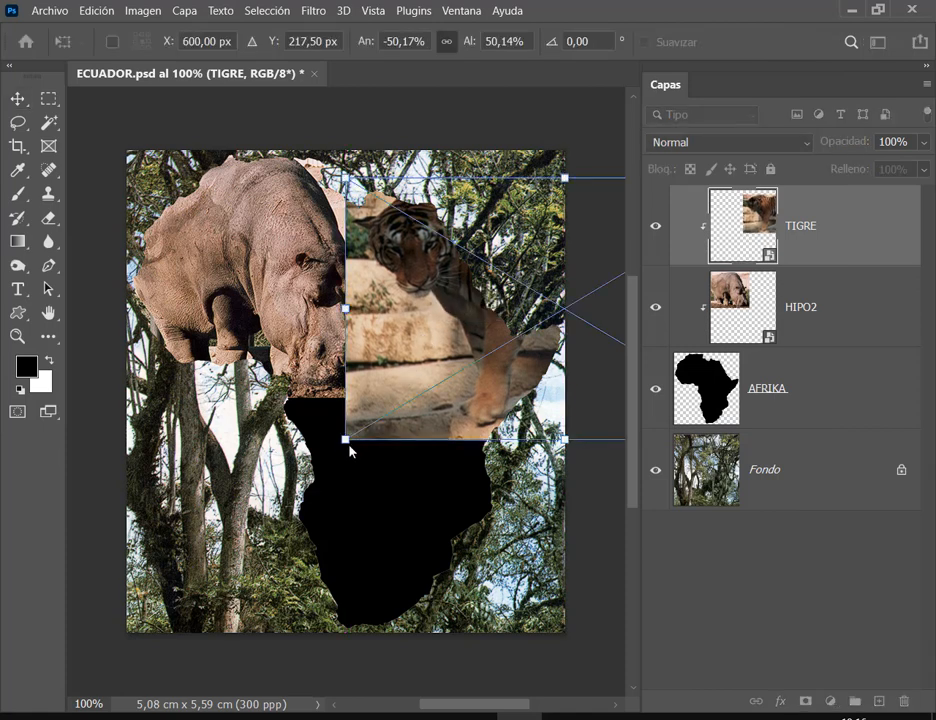
pyautogui.moveTo(350, 450); pyautogui.dragTo(393, 414)
pyautogui.moveTo(395, 386); pyautogui.dragTo(420, 389)
pyautogui.press('Return')
# Step: Save the ECUADOR.psd document
pyautogui.click(48, 10)
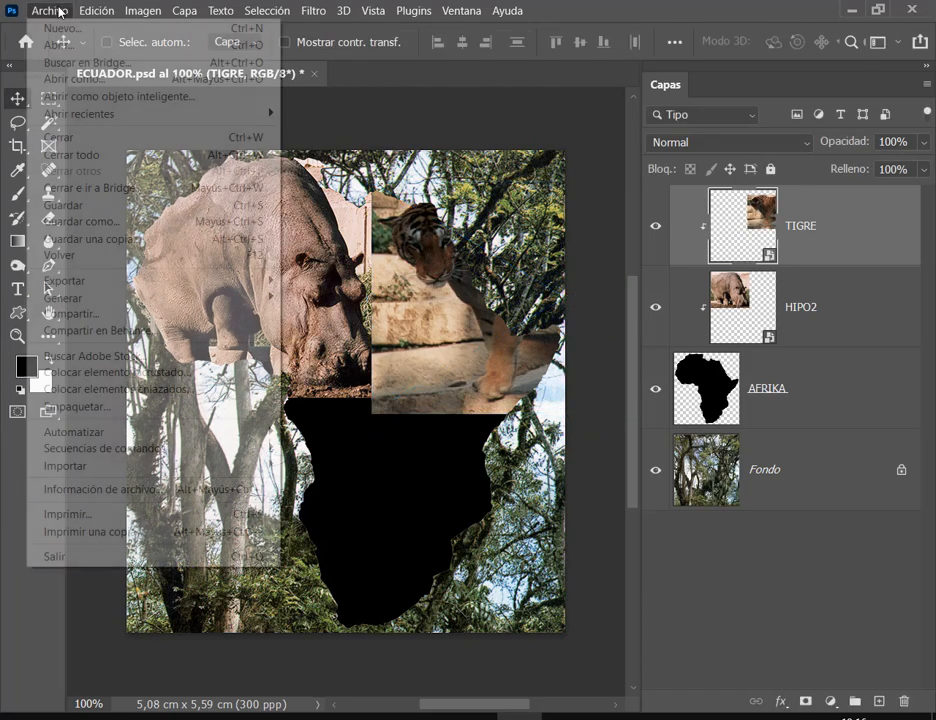
pyautogui.click(88, 204)
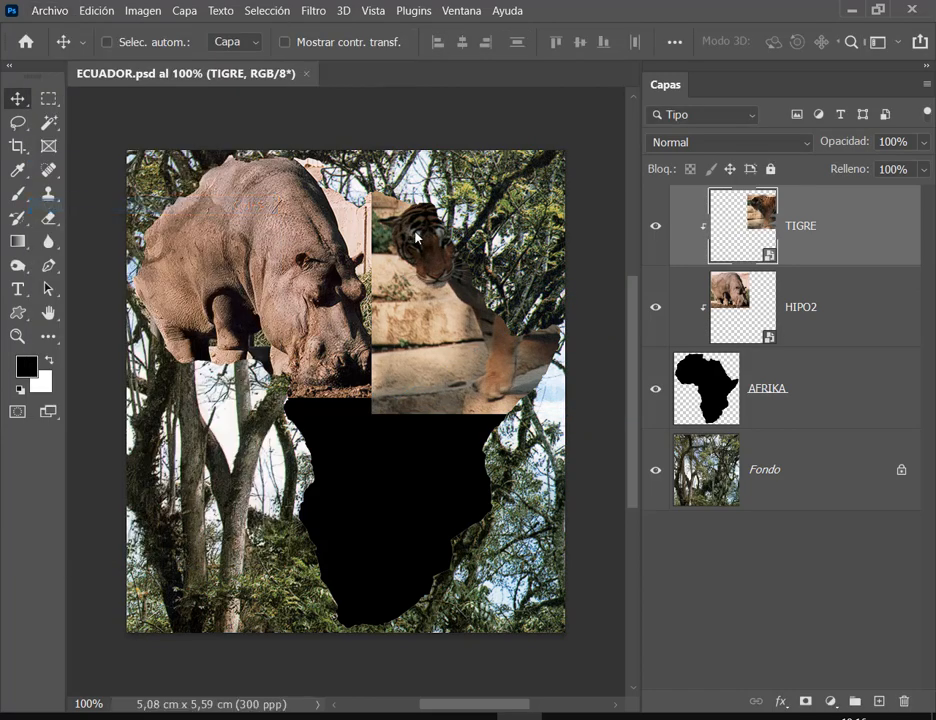
# Step: Shift the tiger slightly right, clear of the hippopotamus's snout, and compare its placement with the reference collage in Collage Afrika.pdf
pyautogui.moveTo(422, 313)
pyautogui.mouseDown()
pyautogui.moveTo(435, 309)
pyautogui.moveTo(427, 308)
pyautogui.mouseUp()
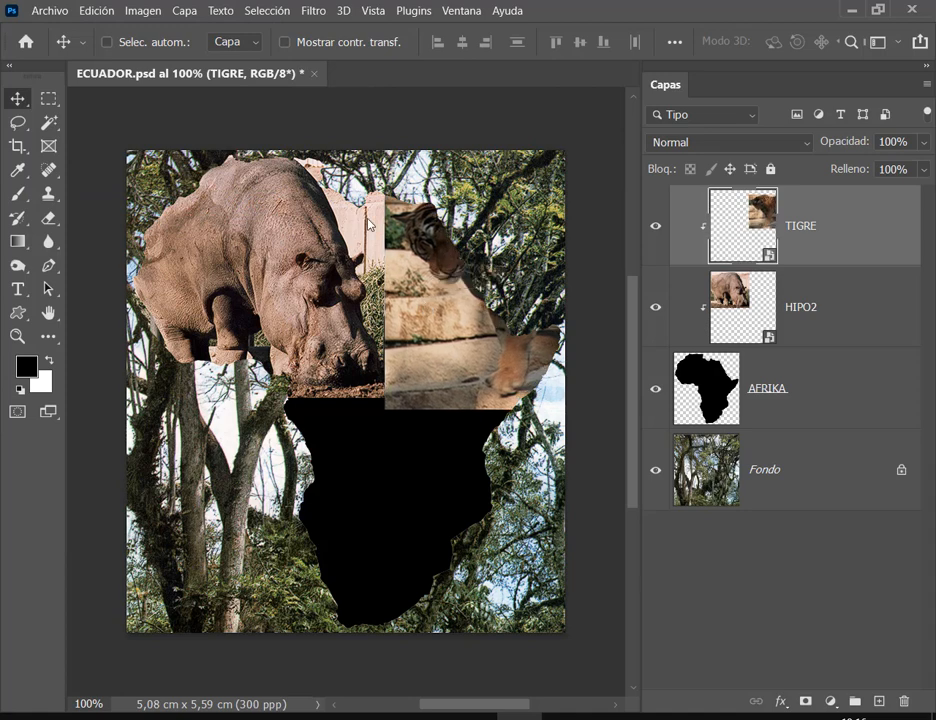
pyautogui.moveTo(388, 212); pyautogui.dragTo(388, 212)
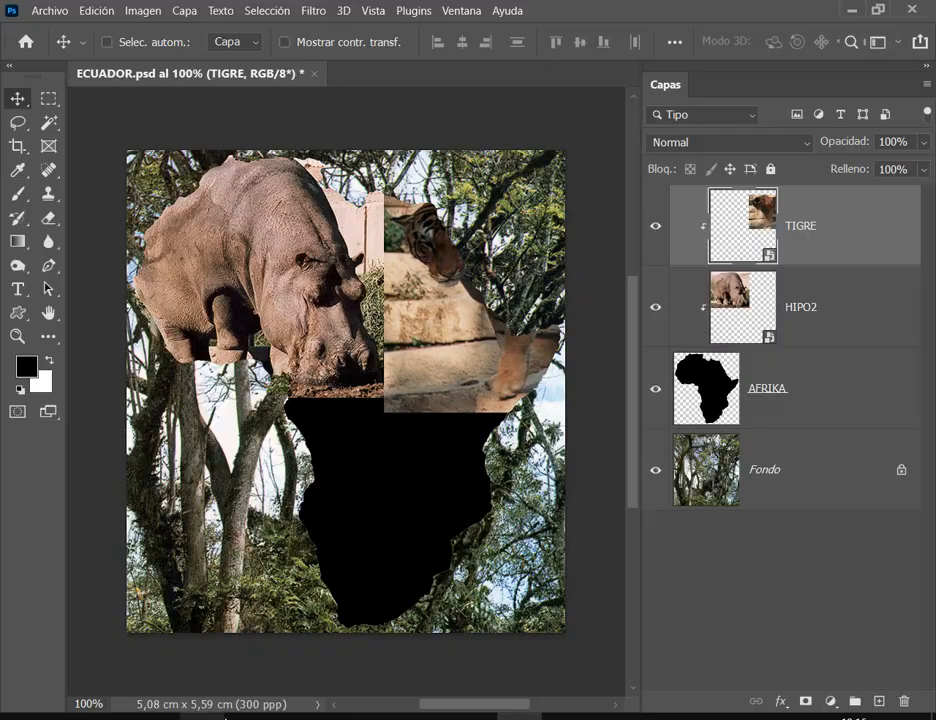
pyautogui.hotkey('alt', 'Tab')
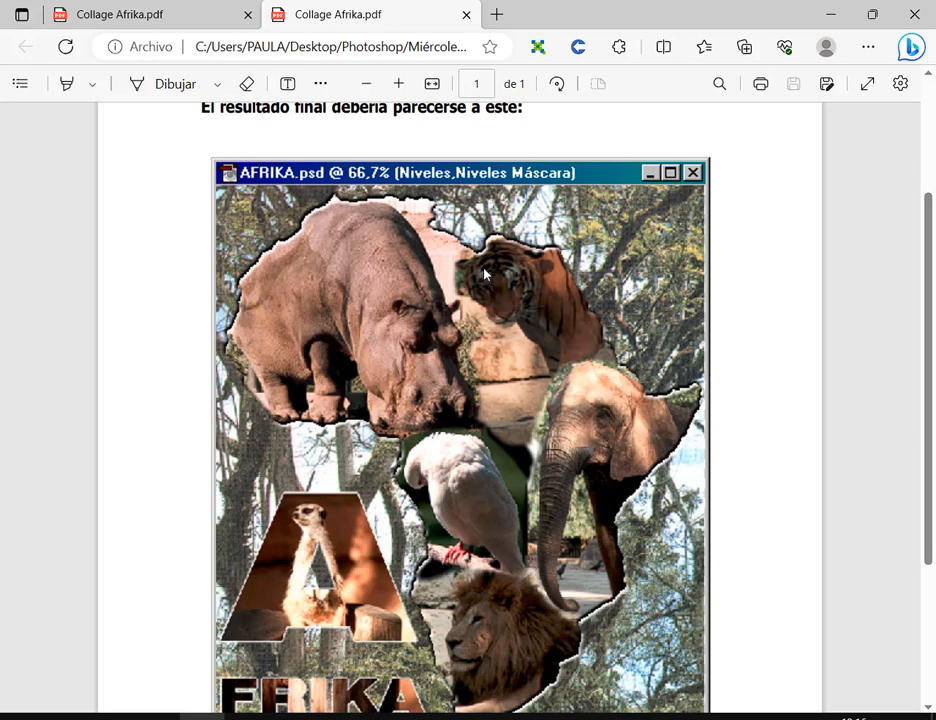
# Step: Switch back to Photoshop and move the TIGRE layer left until it overlaps the hippopotamus's head, bringing the whole tiger face inside the Africa shape
pyautogui.click(830, 14)
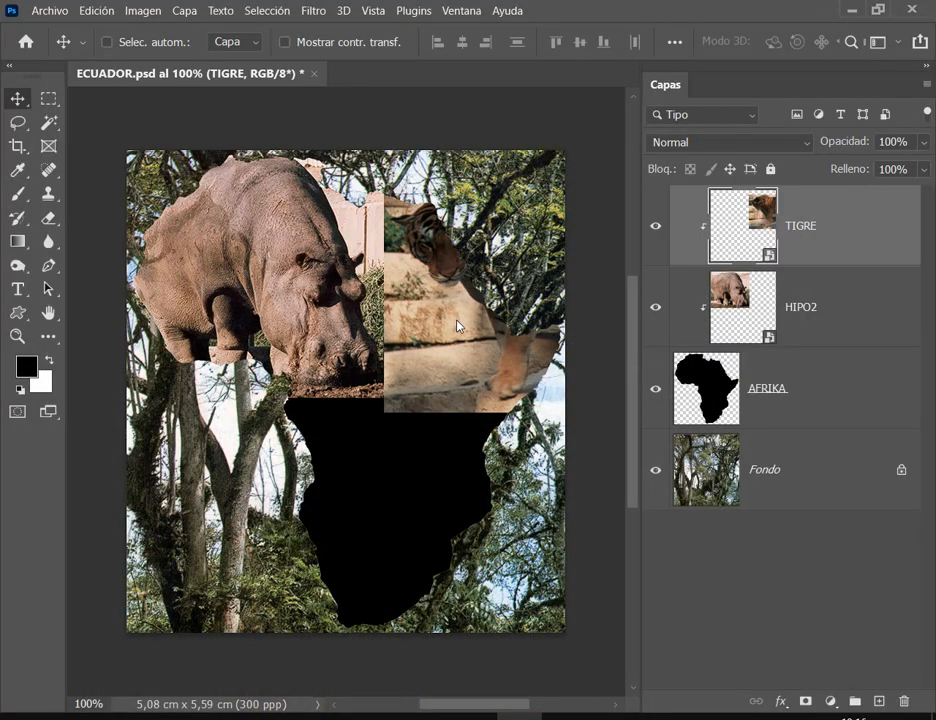
pyautogui.moveTo(458, 329); pyautogui.dragTo(374, 297)
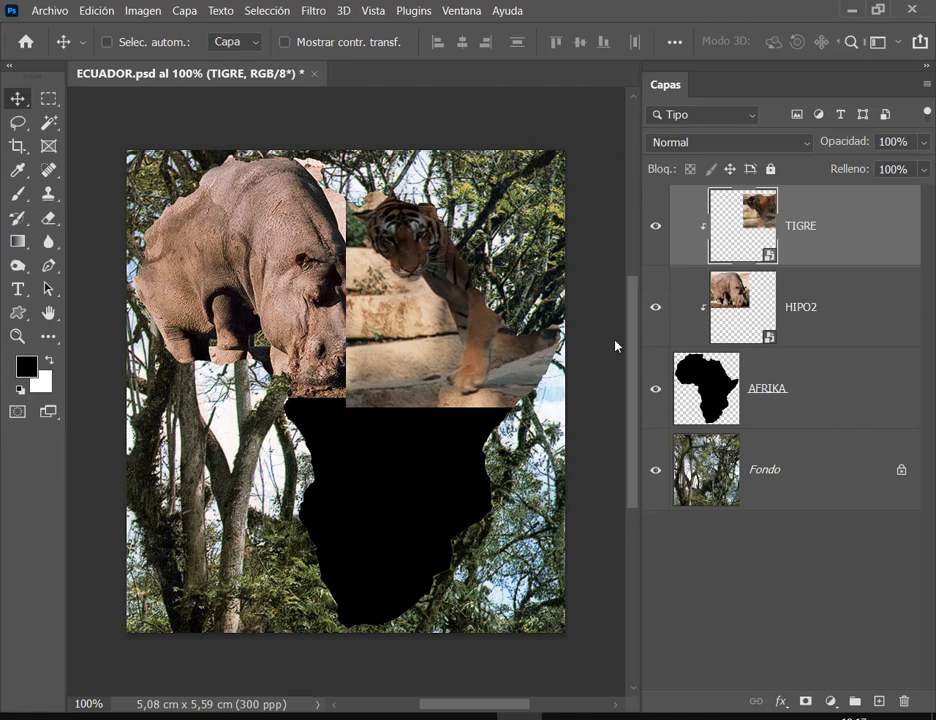
# Step: Place PALOM.TIF as an embedded element, scale it down and position it over the centre of Africa below the hippopotamus
pyautogui.click(48, 10)
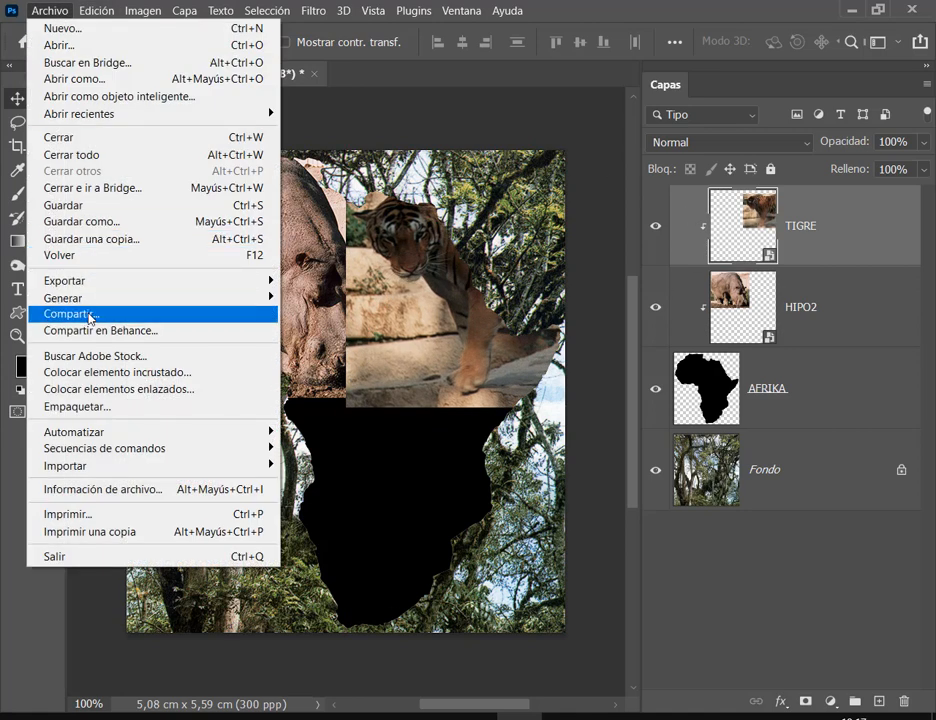
pyautogui.click(115, 372)
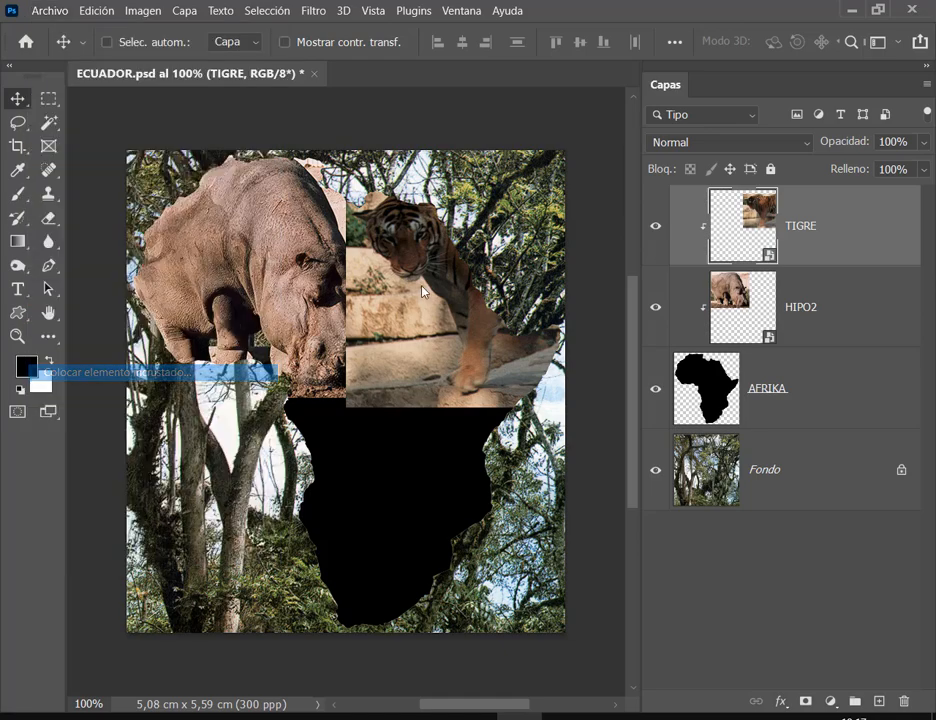
pyautogui.doubleClick(342, 312)
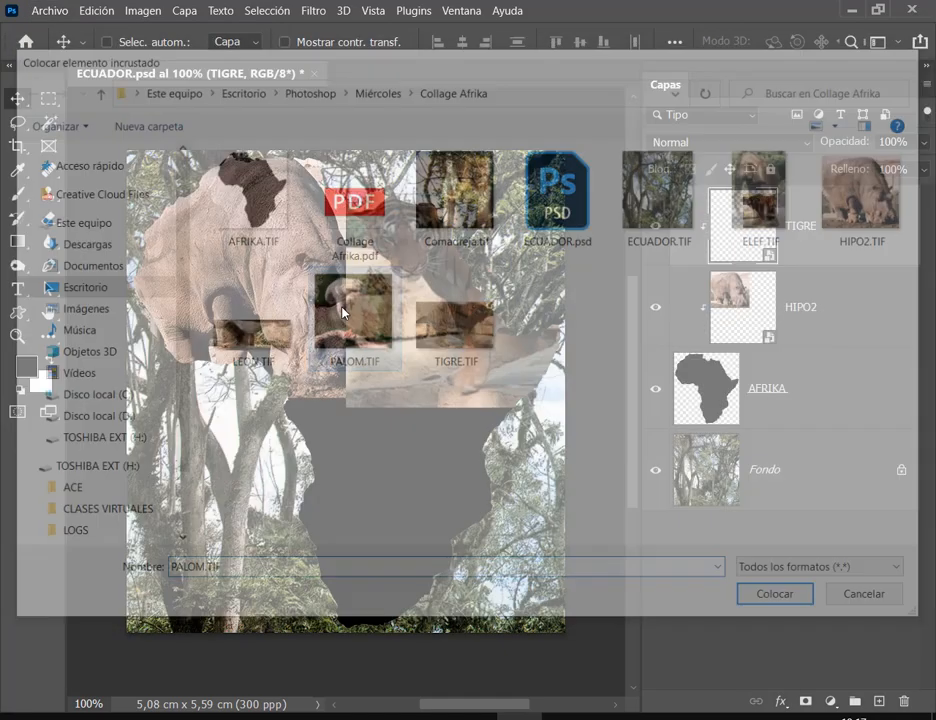
pyautogui.moveTo(573, 177); pyautogui.dragTo(358, 381)
pyautogui.moveTo(300, 439); pyautogui.dragTo(397, 388)
pyautogui.moveTo(447, 552); pyautogui.dragTo(394, 502)
pyautogui.moveTo(338, 472); pyautogui.dragTo(377, 513)
pyautogui.moveTo(433, 548); pyautogui.dragTo(411, 522)
pyautogui.press('Return')
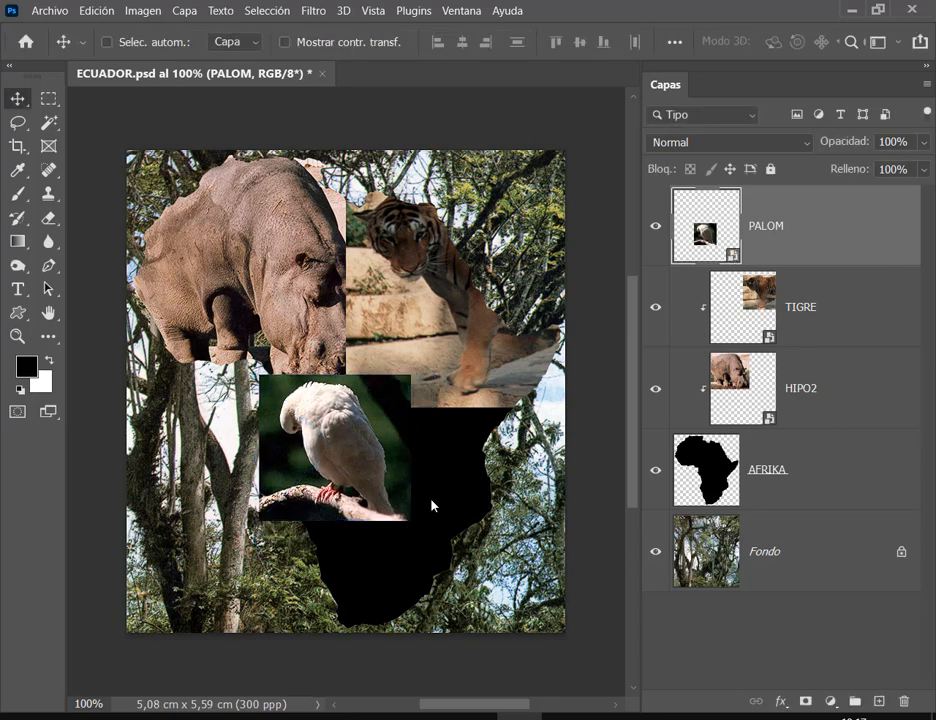
# Step: Clip the PALOM layer to the Africa shape with a clipping mask and shift the dove slightly right
pyautogui.rightClick(832, 224)
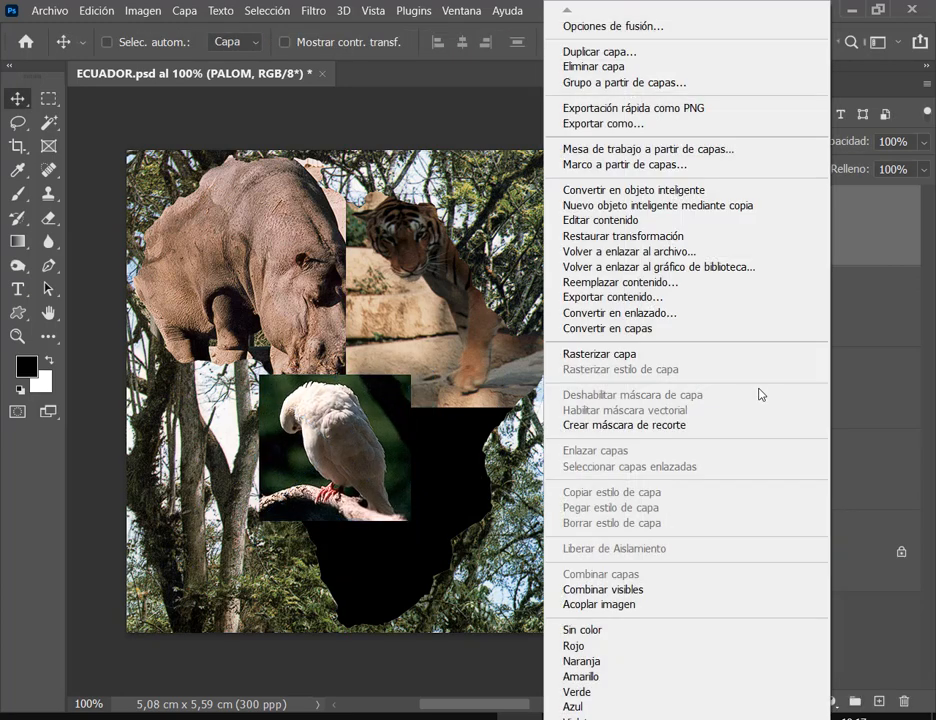
pyautogui.click(707, 431)
pyautogui.moveTo(355, 440)
pyautogui.mouseDown()
pyautogui.moveTo(394, 453)
pyautogui.moveTo(363, 450)
pyautogui.mouseUp()
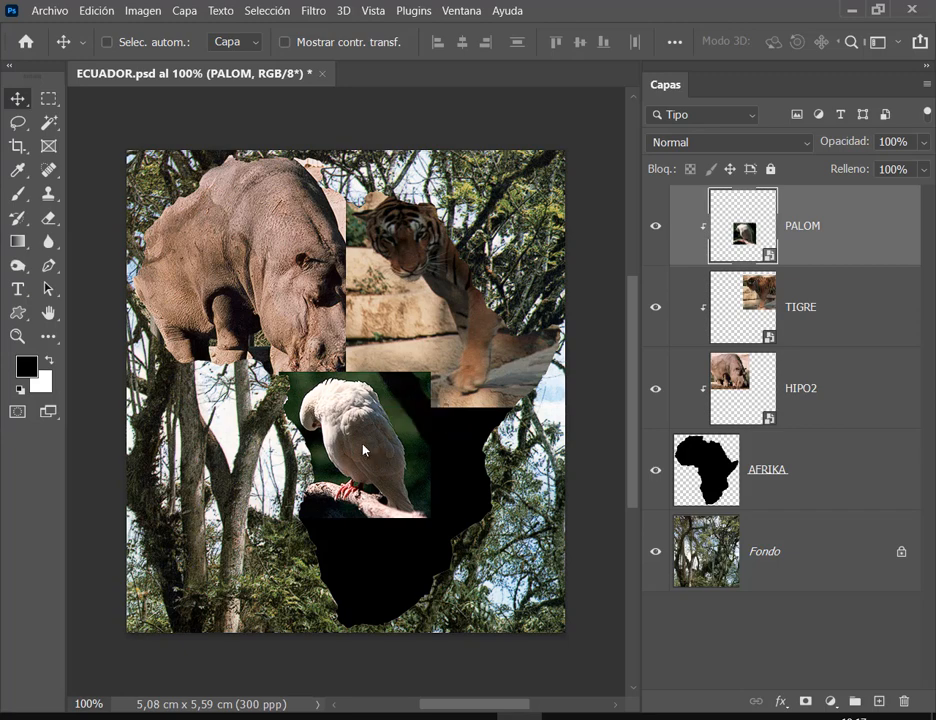
# Step: Place ELEF.TIF as an embedded element, scale it to about 25% and position it beside the dove over eastern Africa
pyautogui.click(38, 10)
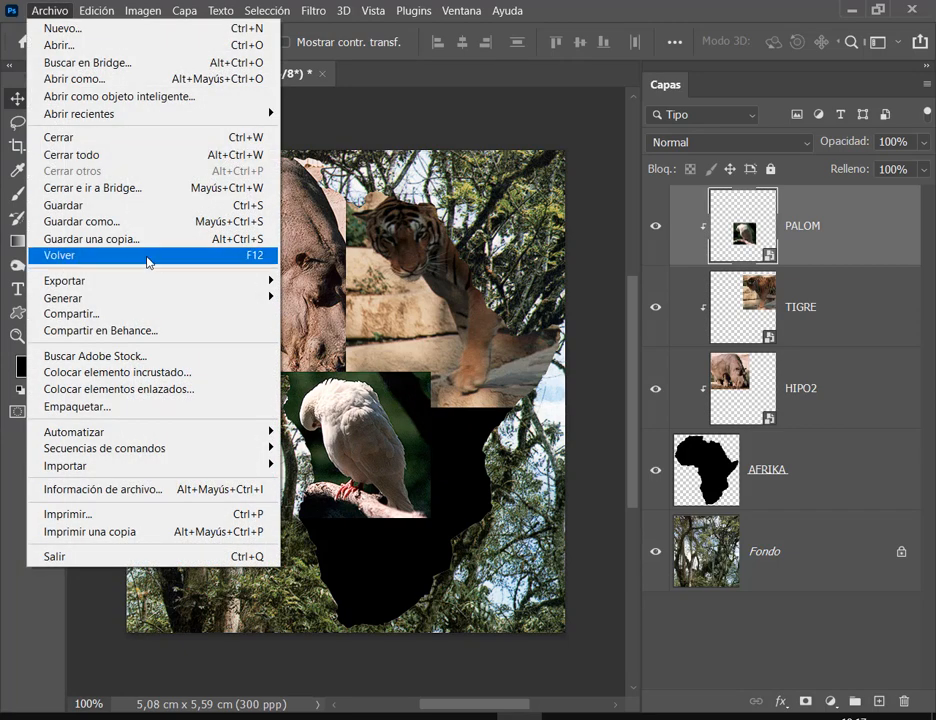
pyautogui.click(165, 374)
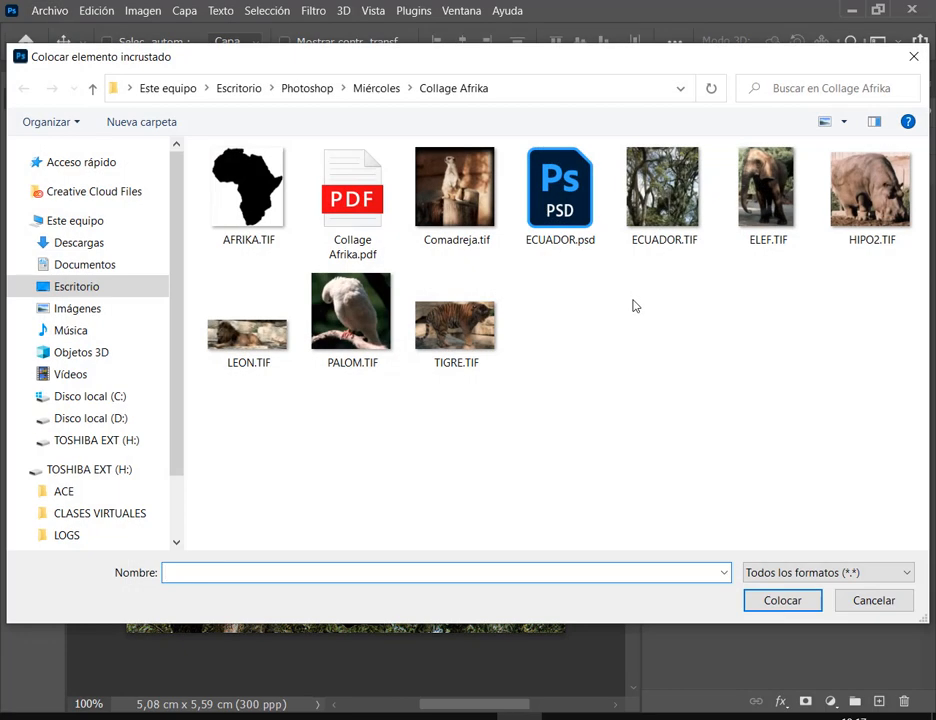
pyautogui.doubleClick(766, 188)
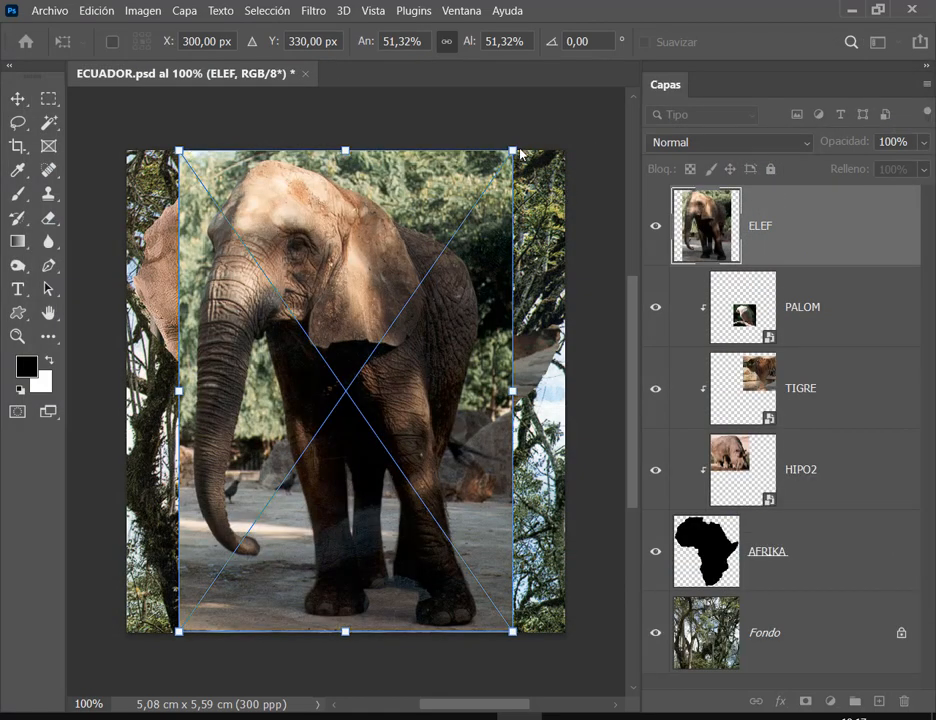
pyautogui.moveTo(521, 153); pyautogui.dragTo(342, 398)
pyautogui.moveTo(287, 468); pyautogui.dragTo(510, 425)
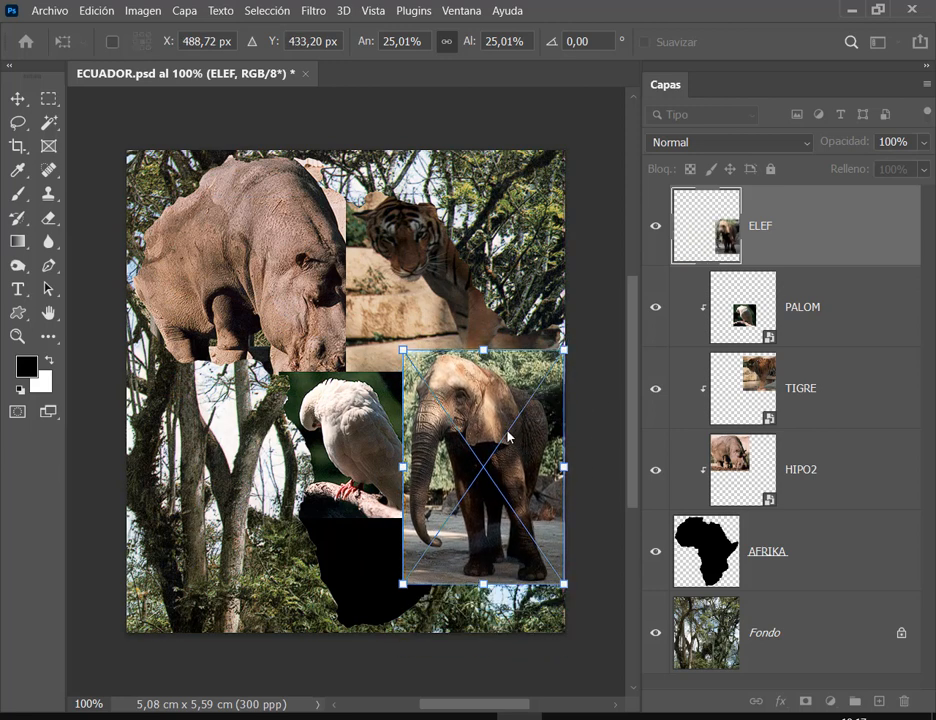
pyautogui.press('Return')
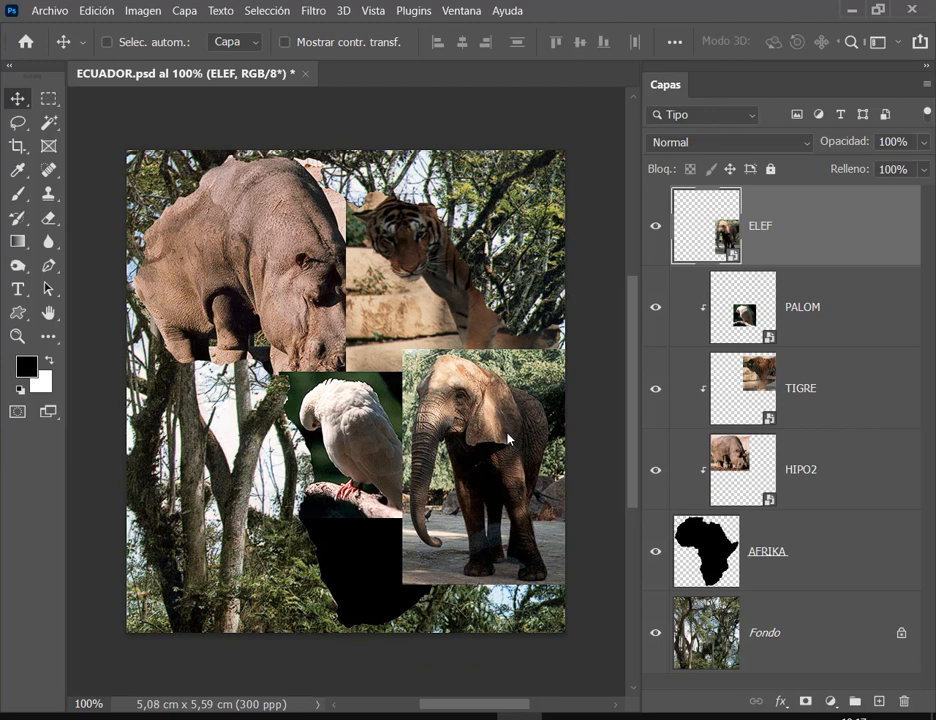
# Step: Clip the ELEF layer to the Africa shape with a clipping mask and lower the elephant slightly
pyautogui.rightClick(883, 237)
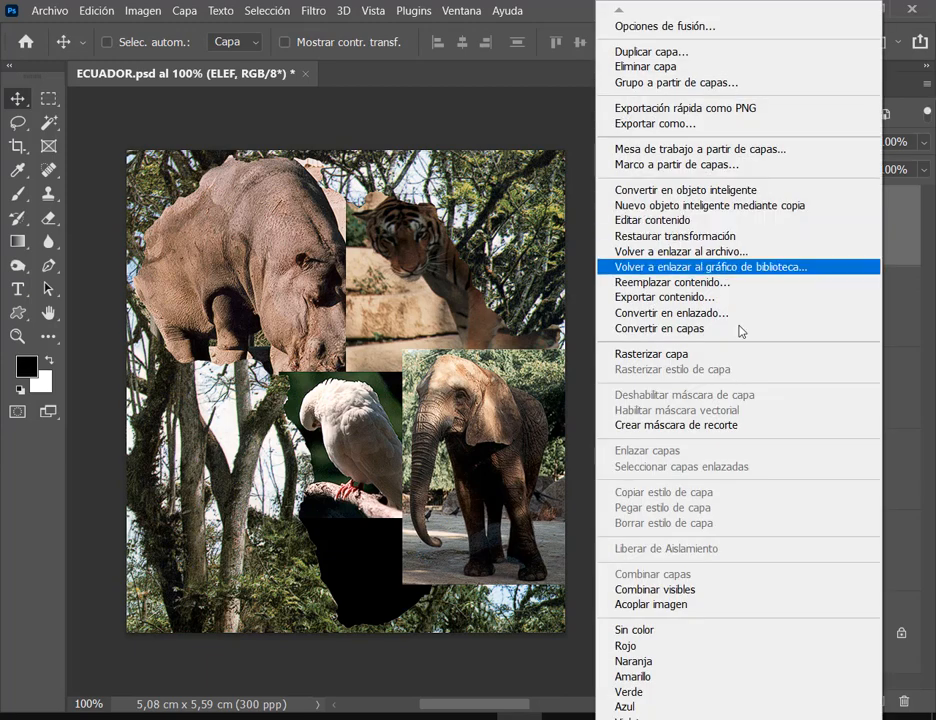
pyautogui.click(706, 428)
pyautogui.moveTo(460, 483)
pyautogui.mouseDown()
pyautogui.moveTo(506, 483)
pyautogui.moveTo(460, 483)
pyautogui.moveTo(466, 522)
pyautogui.moveTo(454, 500)
pyautogui.mouseUp()
# Step: Place LEON.TIF as an embedded element, scale it to about 34.6% and position it over the southern tip of Africa
pyautogui.click(49, 10)
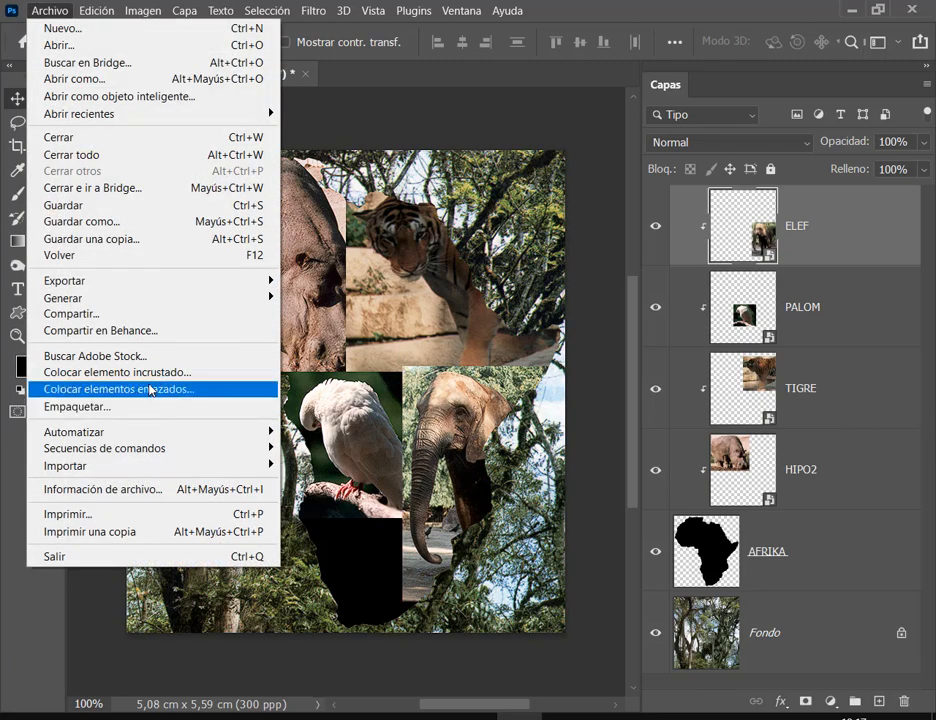
pyautogui.click(148, 372)
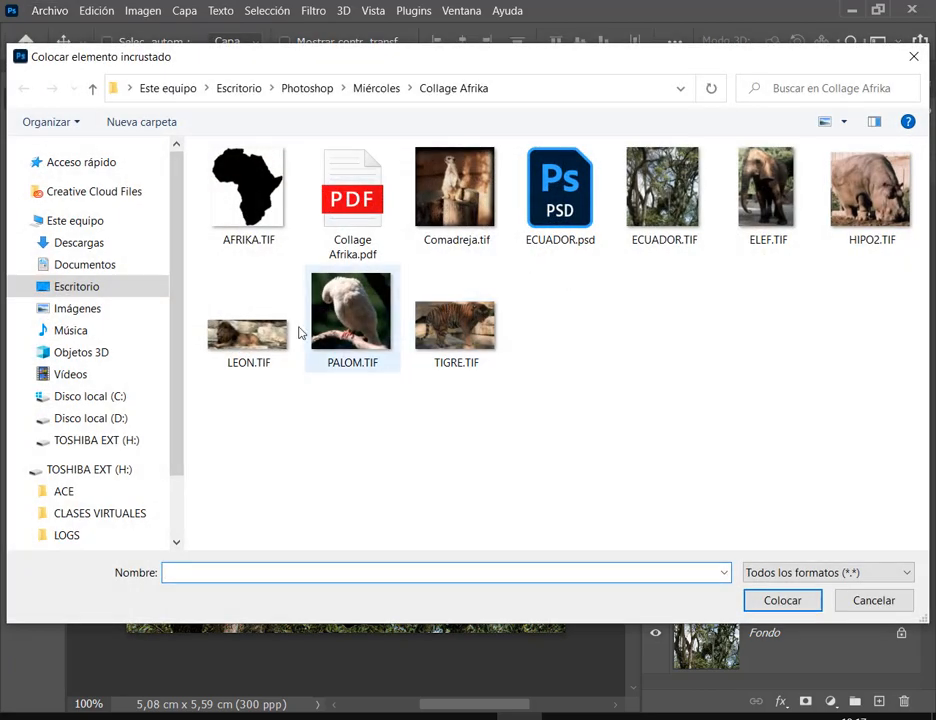
pyautogui.click(246, 338)
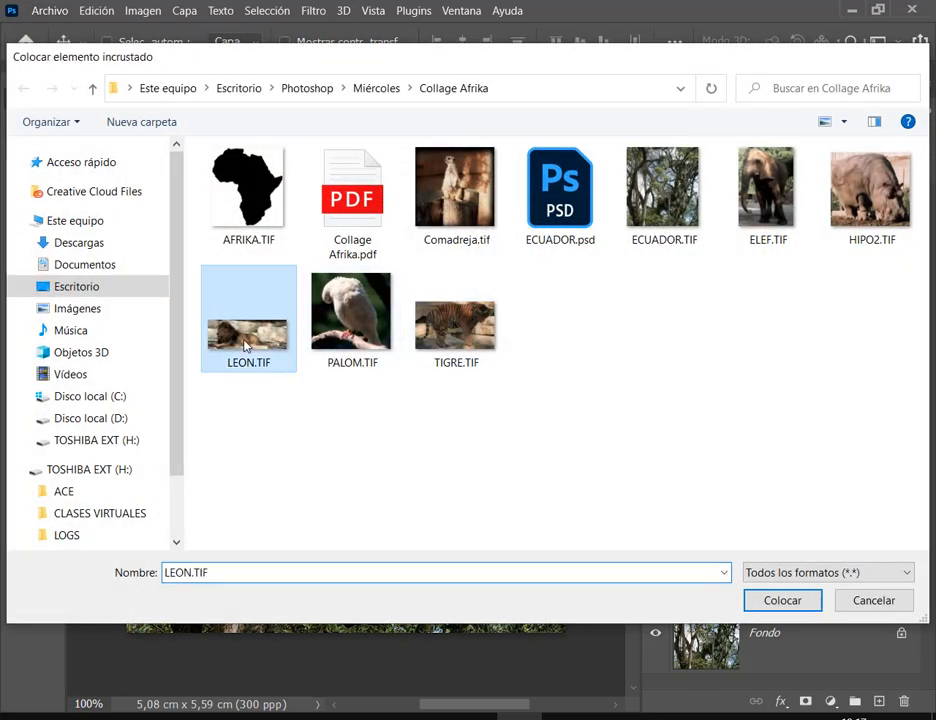
pyautogui.doubleClick(246, 345)
pyautogui.moveTo(372, 399); pyautogui.dragTo(515, 575)
pyautogui.moveTo(271, 490); pyautogui.dragTo(356, 520)
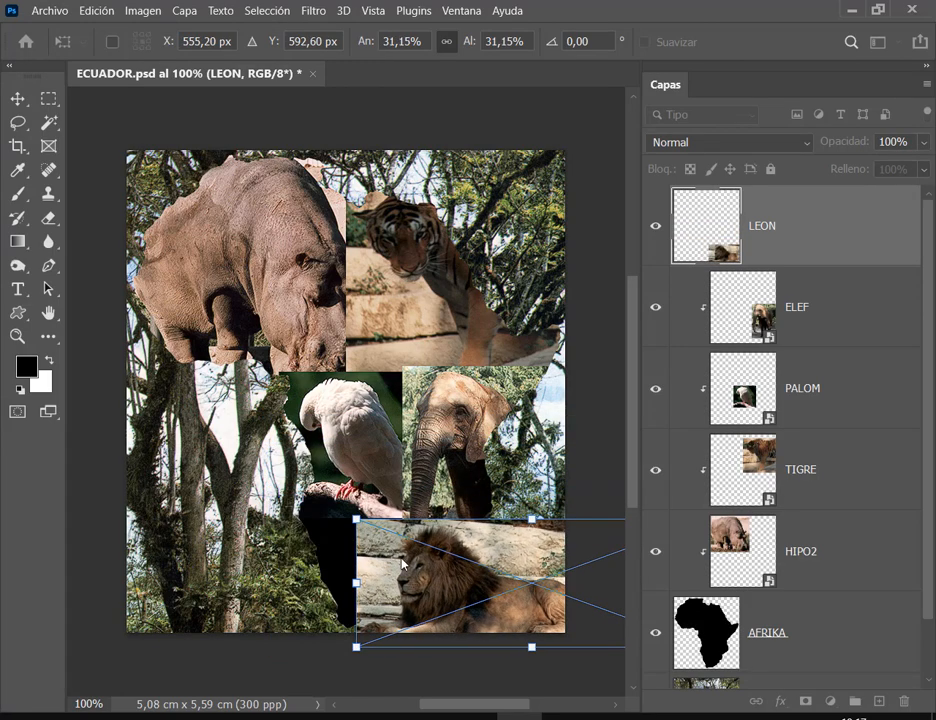
pyautogui.moveTo(426, 570); pyautogui.dragTo(394, 556)
pyautogui.moveTo(323, 504); pyautogui.dragTo(284, 488)
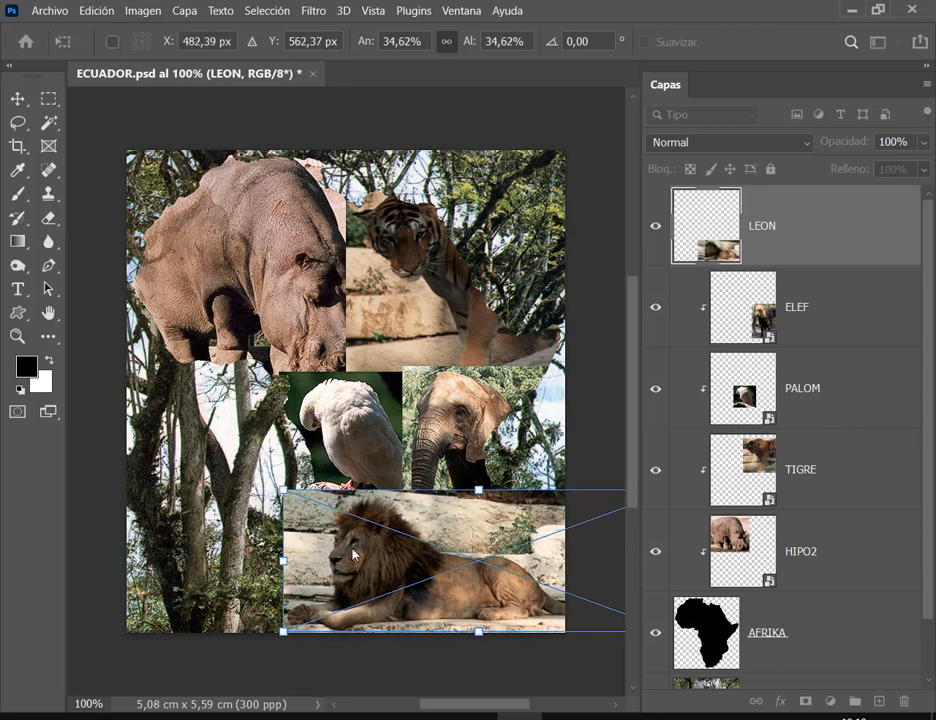
pyautogui.moveTo(377, 556); pyautogui.dragTo(352, 548)
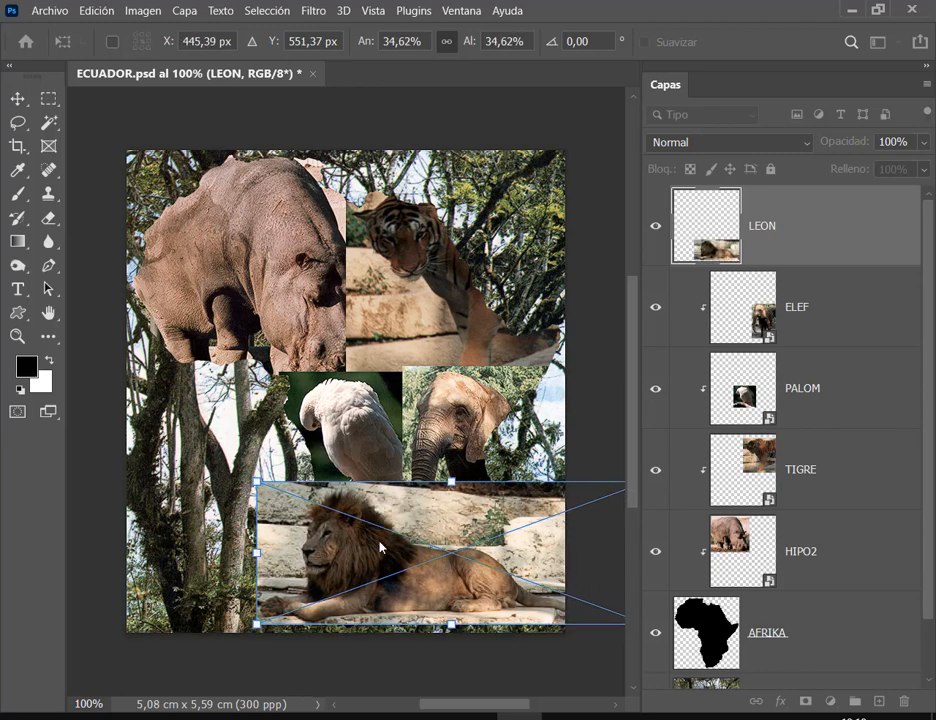
pyautogui.click(785, 250)
# Step: Clip the LEON layer to the Africa shape with a clipping mask and shift it right and down to fit the lion's head inside
pyautogui.rightClick(832, 225)
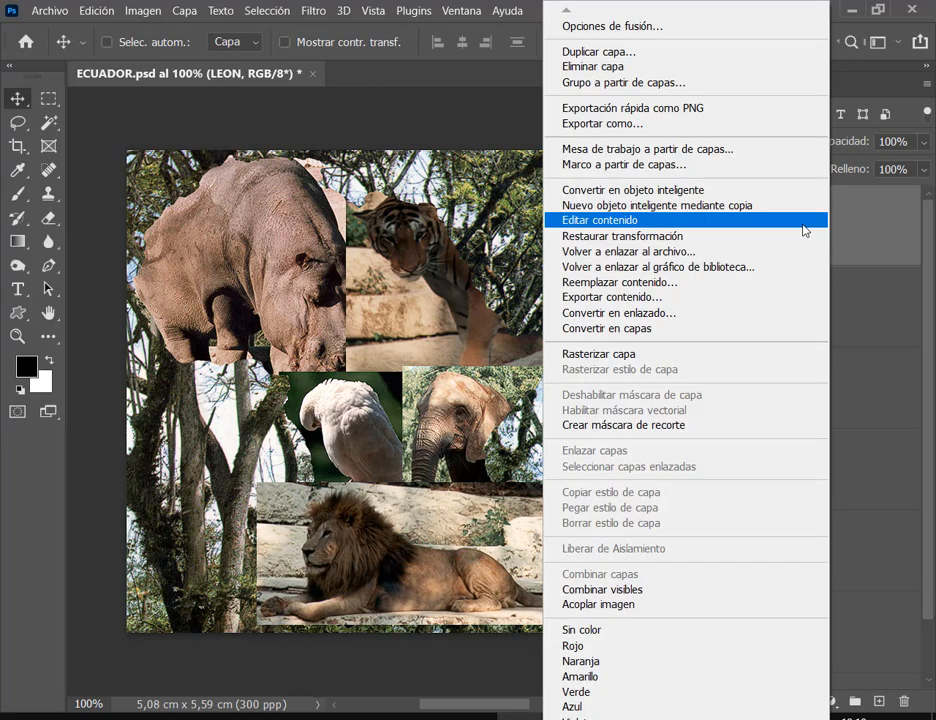
pyautogui.click(688, 428)
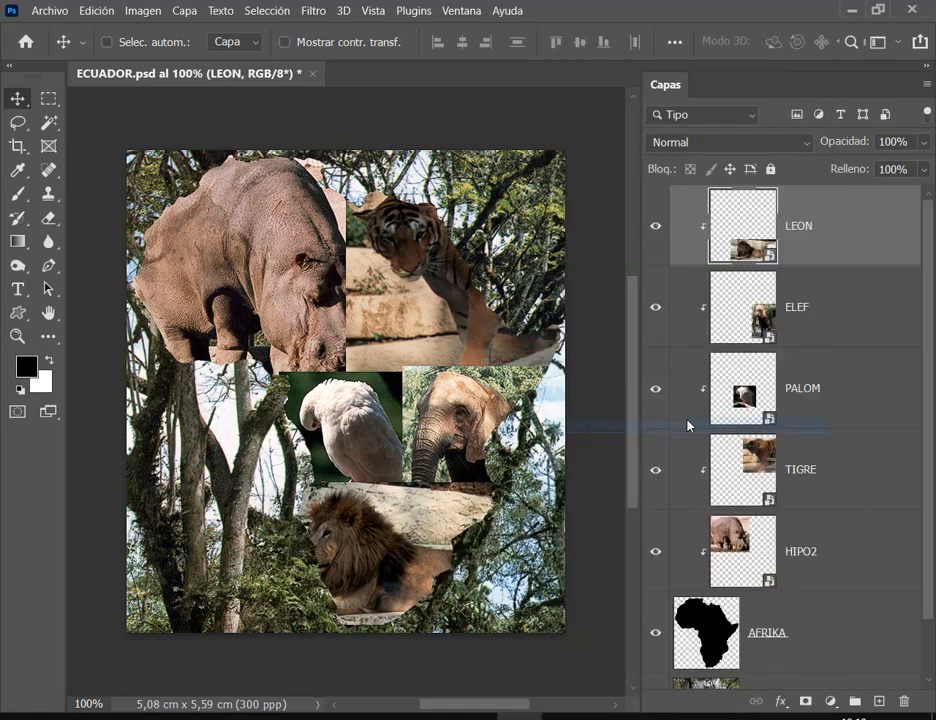
pyautogui.moveTo(406, 540)
pyautogui.mouseDown()
pyautogui.moveTo(397, 542)
pyautogui.moveTo(440, 542)
pyautogui.moveTo(405, 551)
pyautogui.moveTo(406, 584)
pyautogui.moveTo(411, 556)
pyautogui.mouseUp()
pyautogui.moveTo(364, 514)
pyautogui.mouseDown()
pyautogui.moveTo(379, 547)
pyautogui.moveTo(357, 523)
pyautogui.mouseUp()
# Step: Save the ECUADOR.psd document with the dove, elephant and lion layers added
pyautogui.click(45, 10)
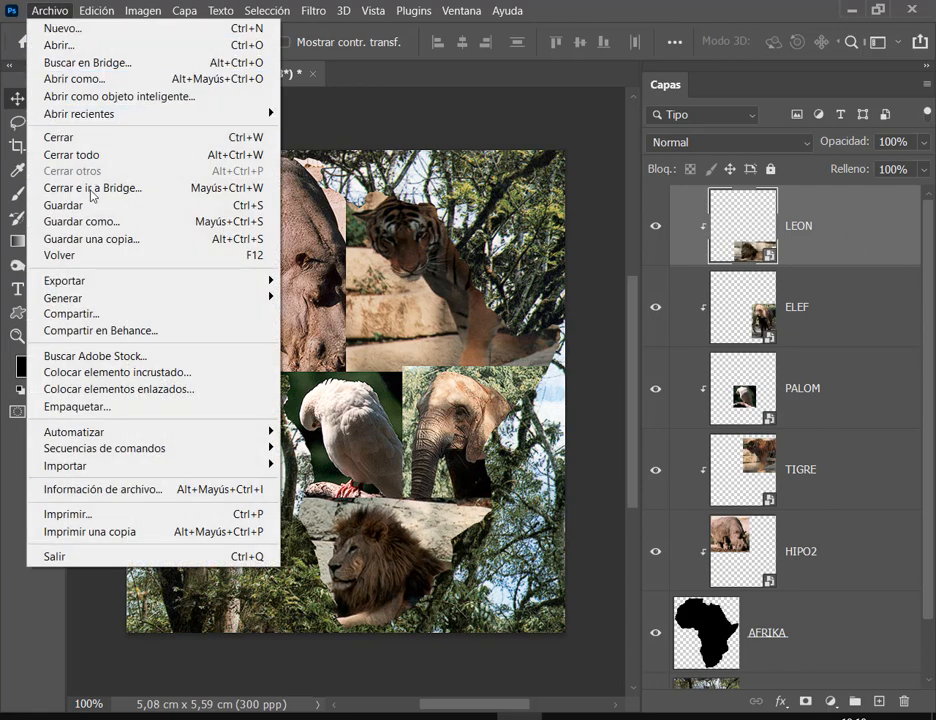
pyautogui.click(90, 205)
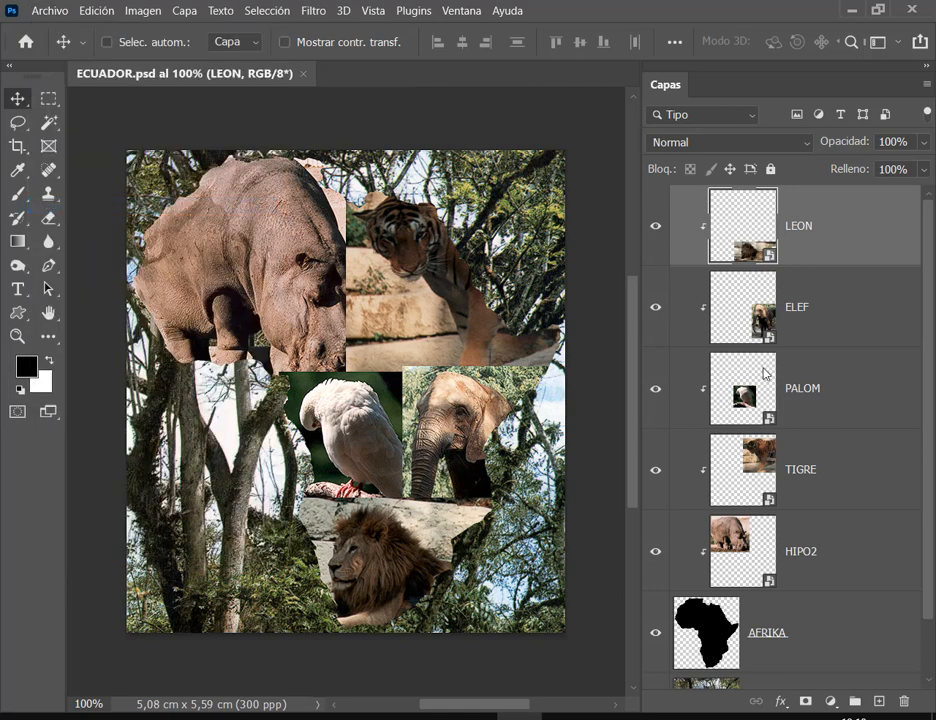
pyautogui.click(737, 309)
pyautogui.scroll(-1, 832, 339)
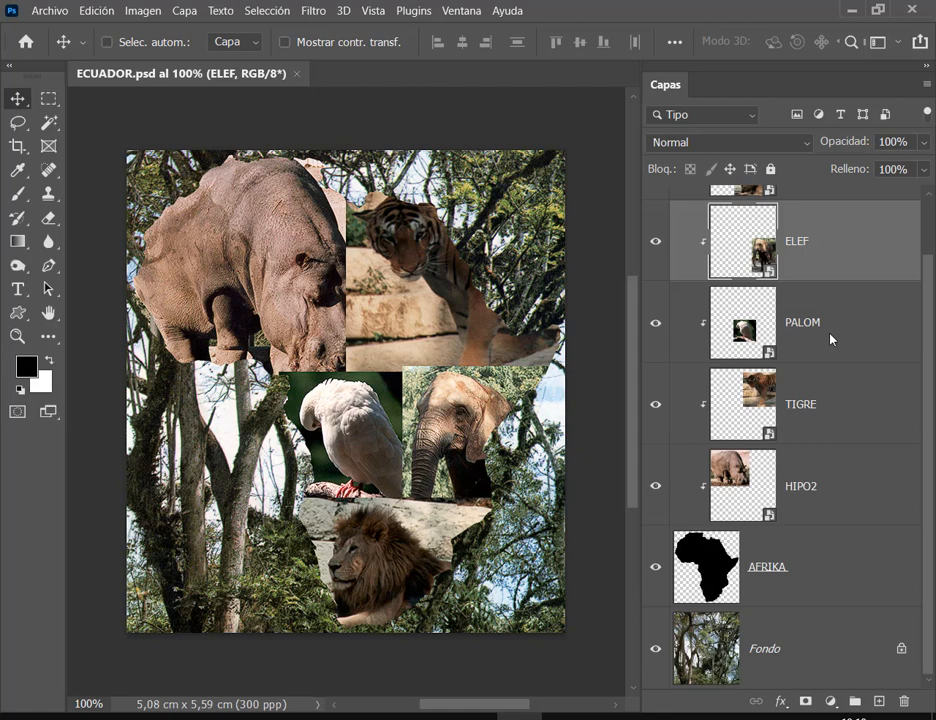
pyautogui.click(742, 404)
pyautogui.click(742, 495)
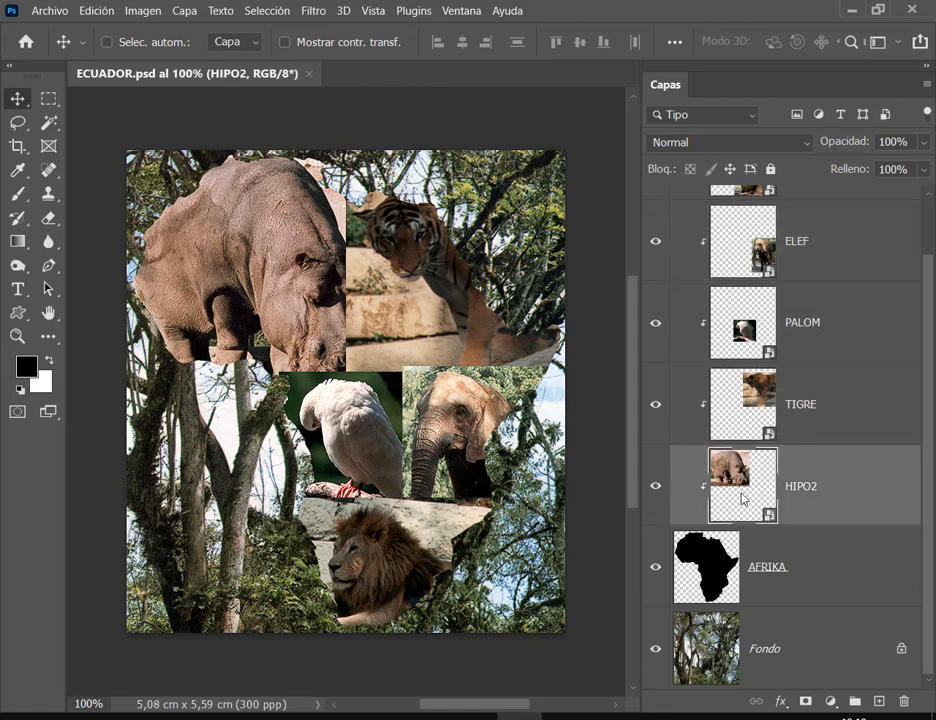
pyautogui.click(752, 318)
pyautogui.click(752, 241)
pyautogui.scroll(1, 752, 241)
pyautogui.click(758, 232)
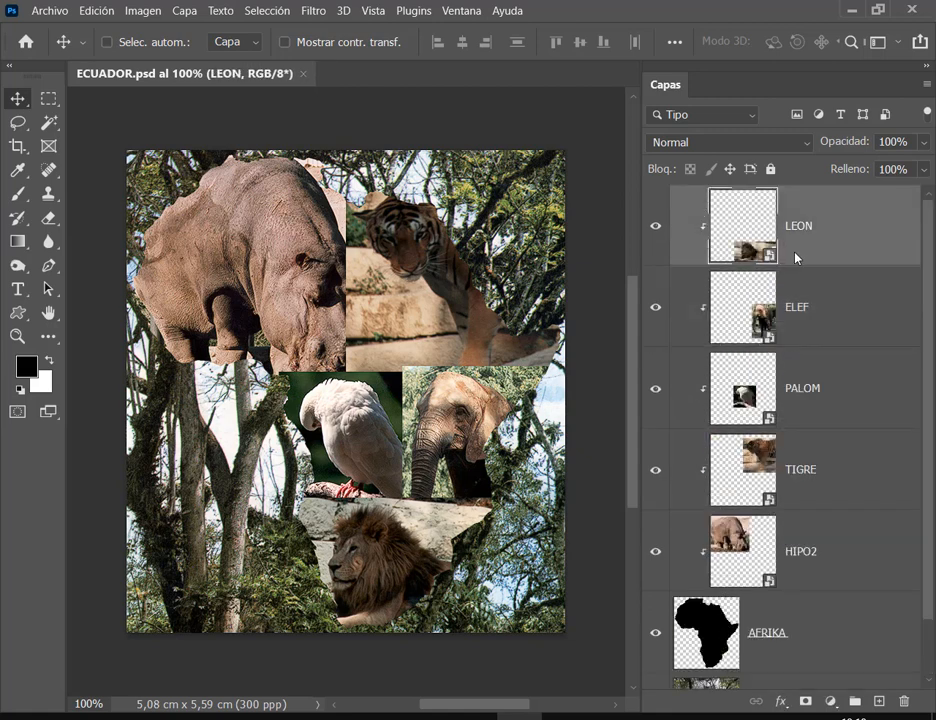
pyautogui.click(58, 14)
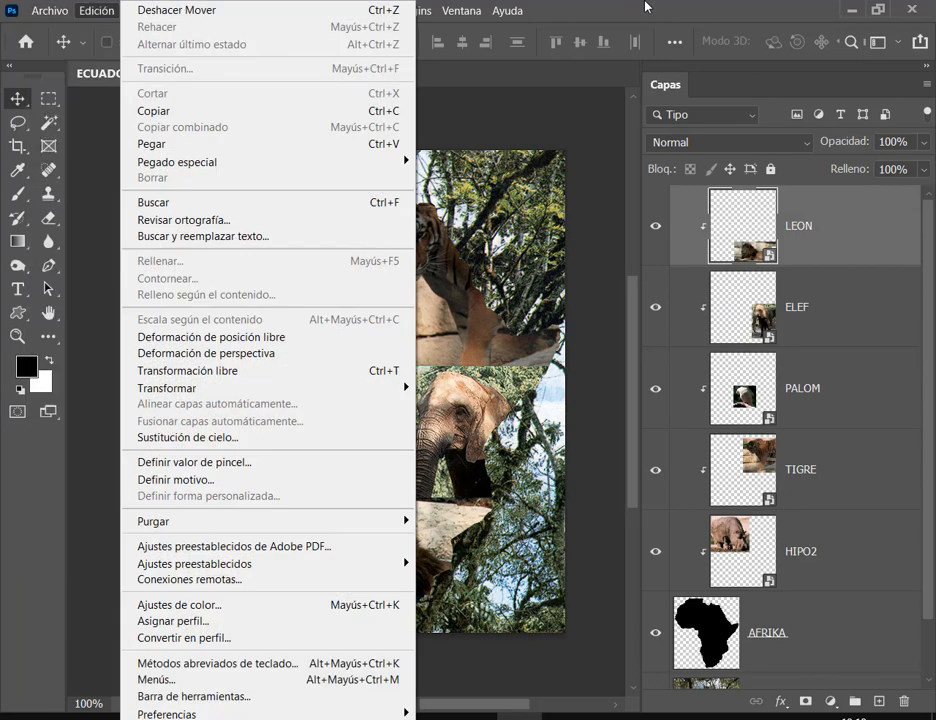
pyautogui.click(815, 211)
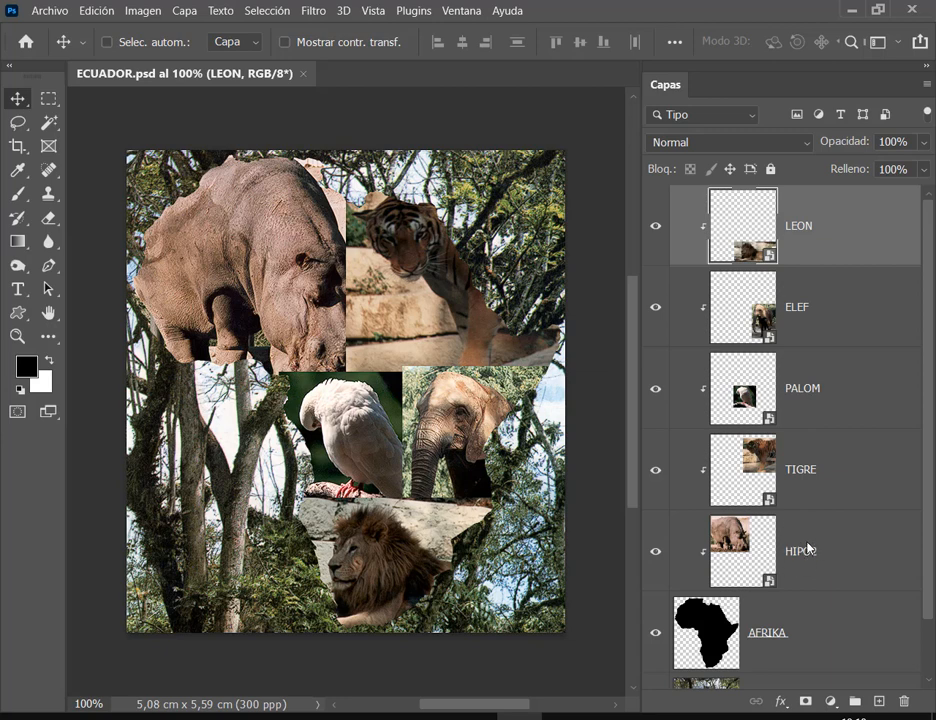
pyautogui.click(803, 472)
pyautogui.click(803, 400)
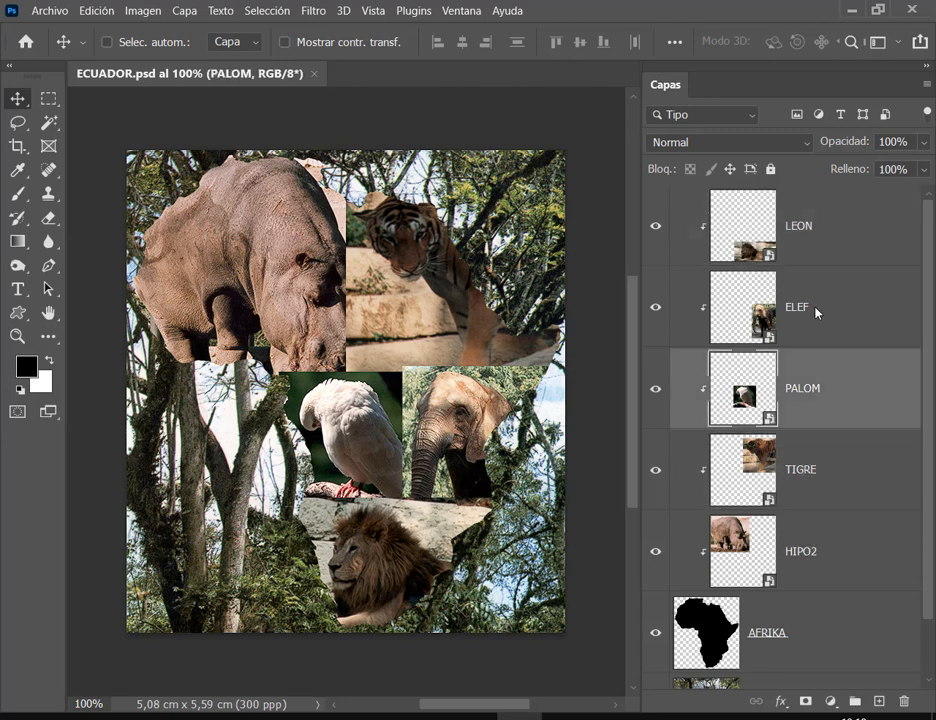
pyautogui.click(815, 310)
pyautogui.click(817, 240)
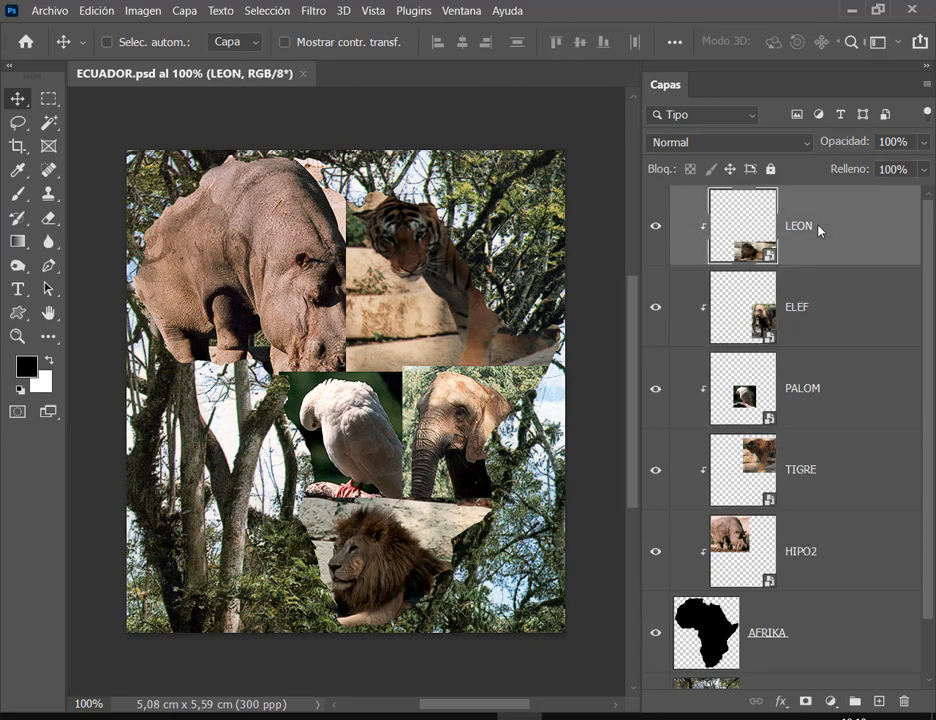
pyautogui.click(814, 572)
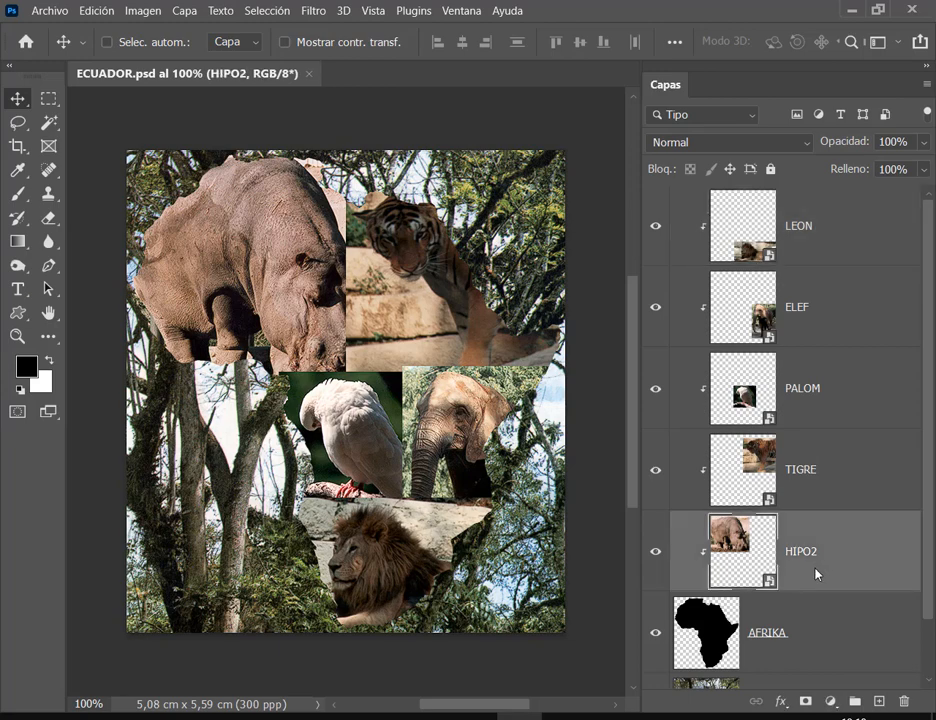
pyautogui.click(847, 504)
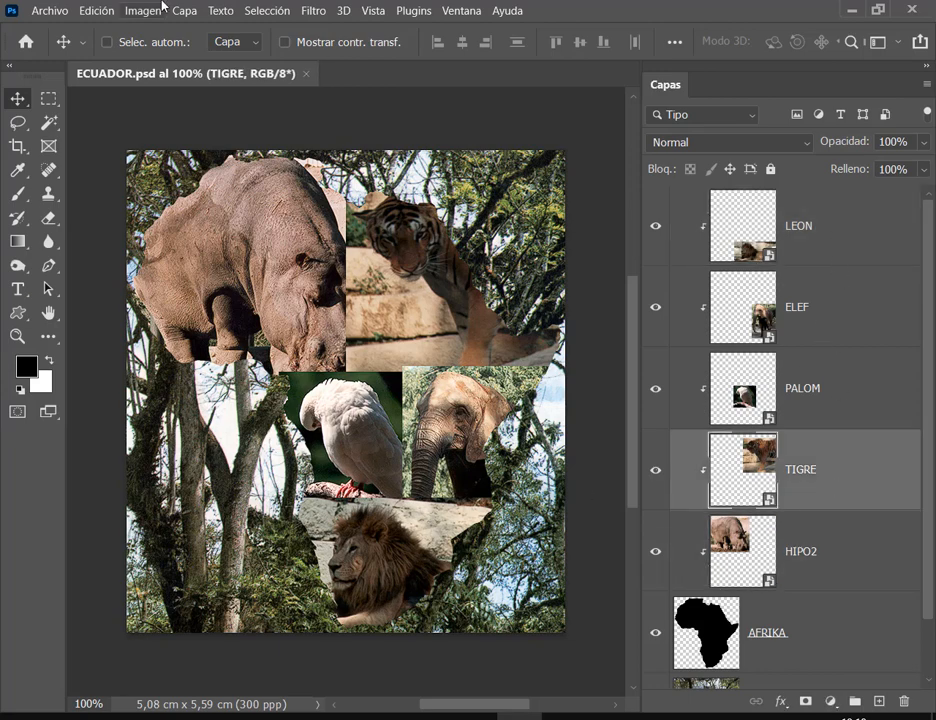
pyautogui.click(36, 11)
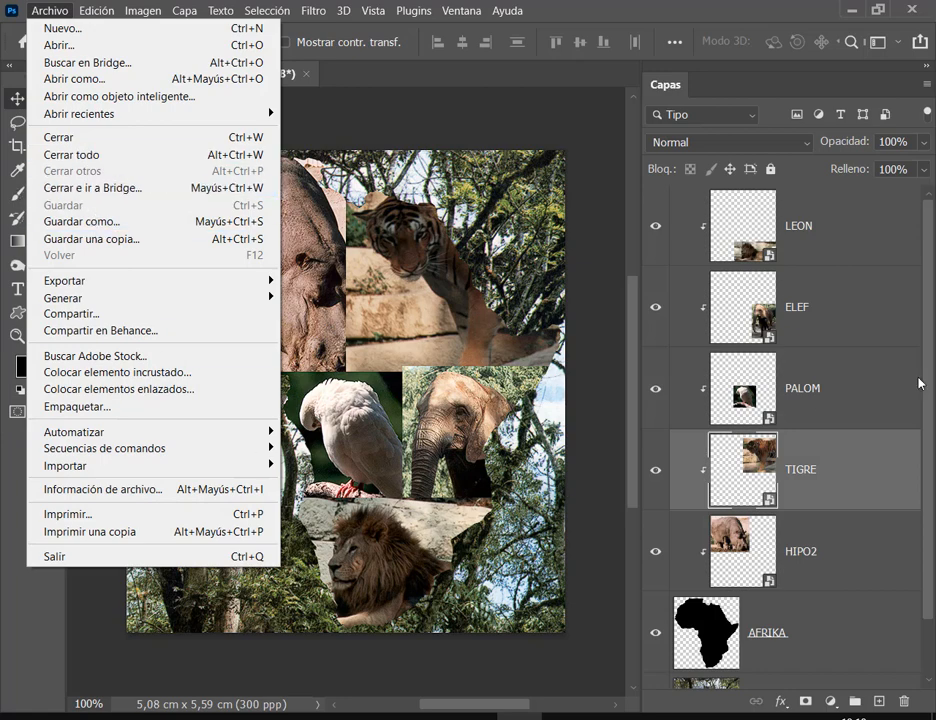
pyautogui.click(881, 402)
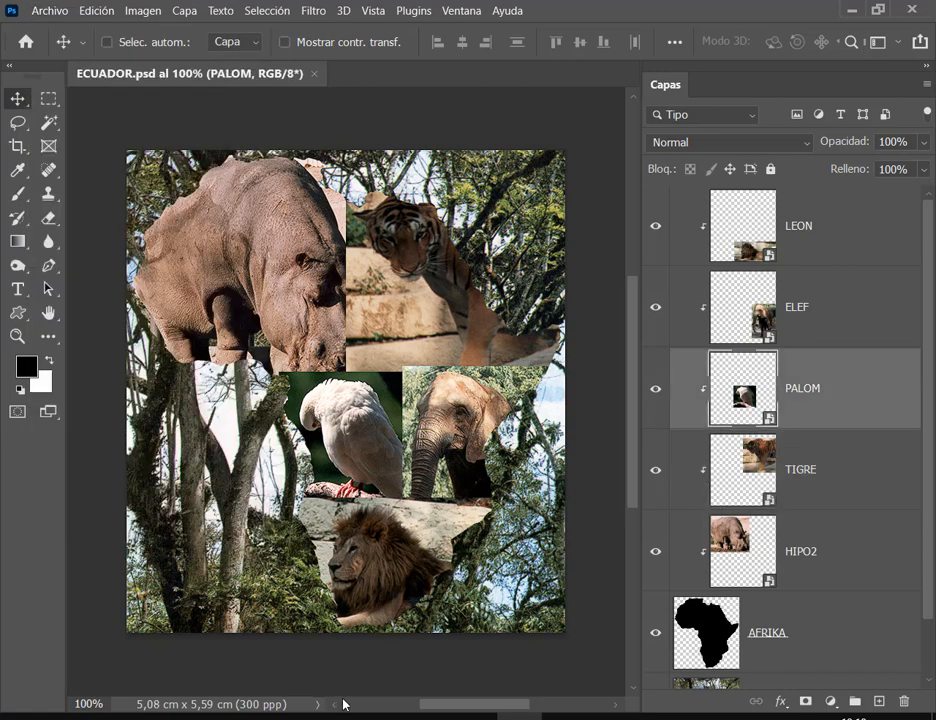
pyautogui.moveTo(344, 712)
pyautogui.click(100, 630)
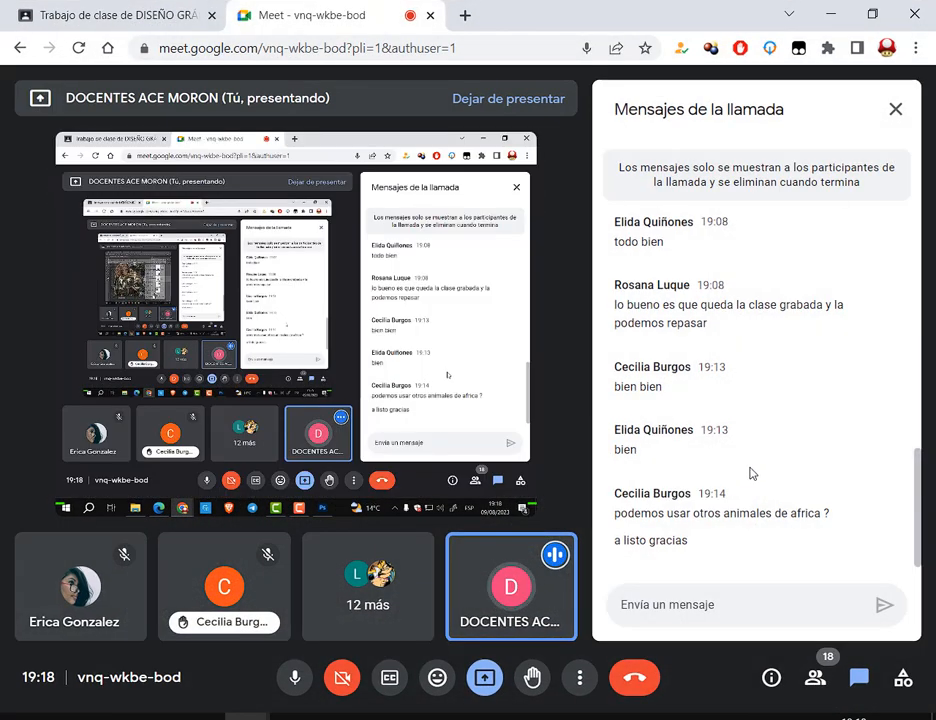
pyautogui.click(835, 5)
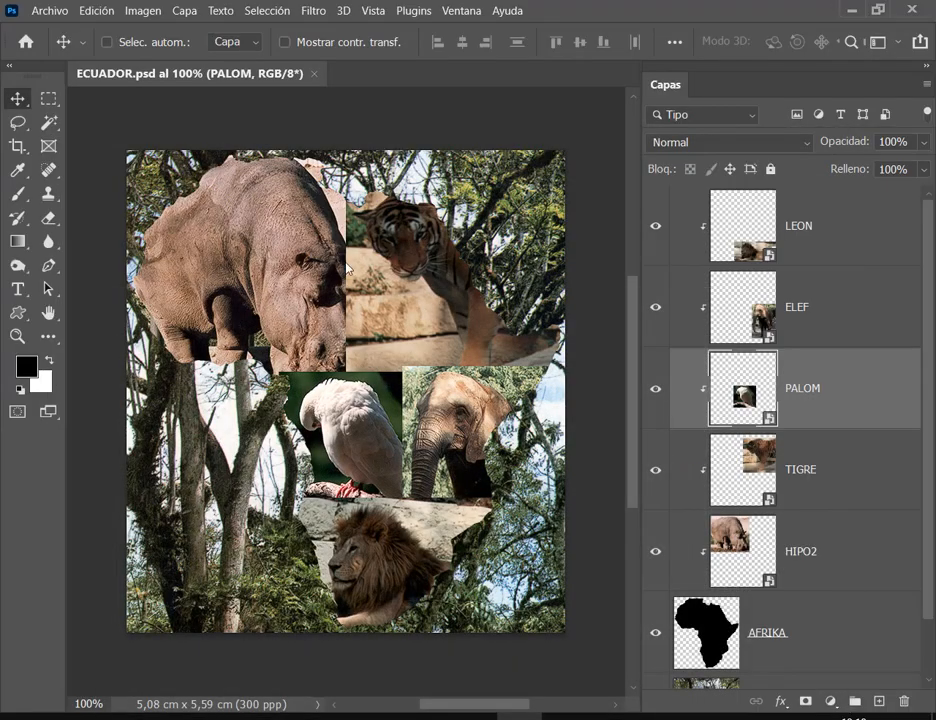
# Step: Select the LEON layer and add a layer mask to it
pyautogui.click(760, 490)
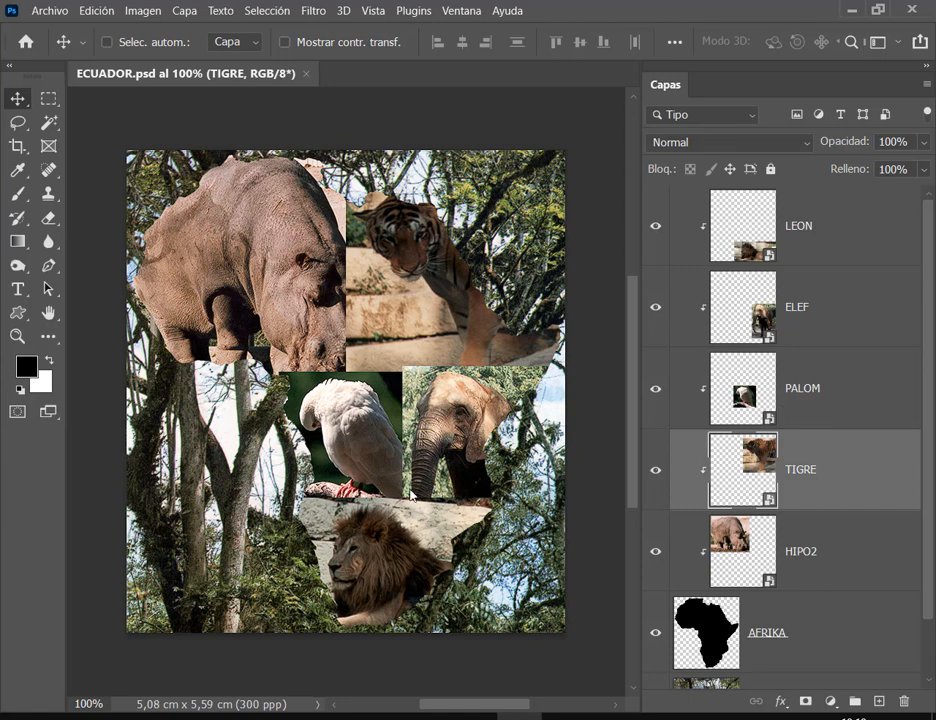
pyautogui.click(760, 220)
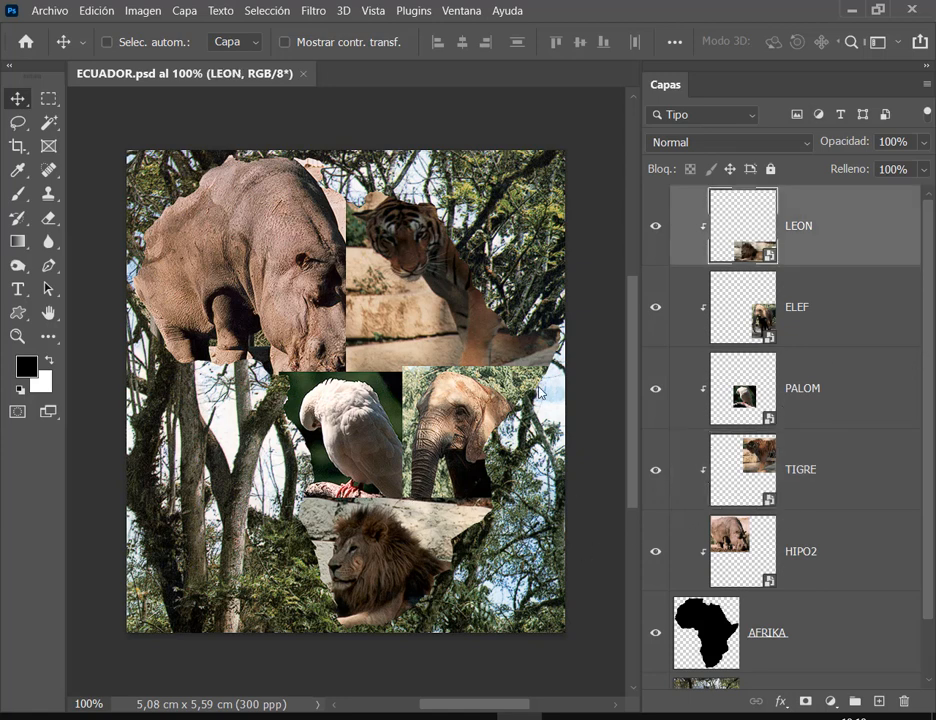
pyautogui.scroll(5, 398, 583)
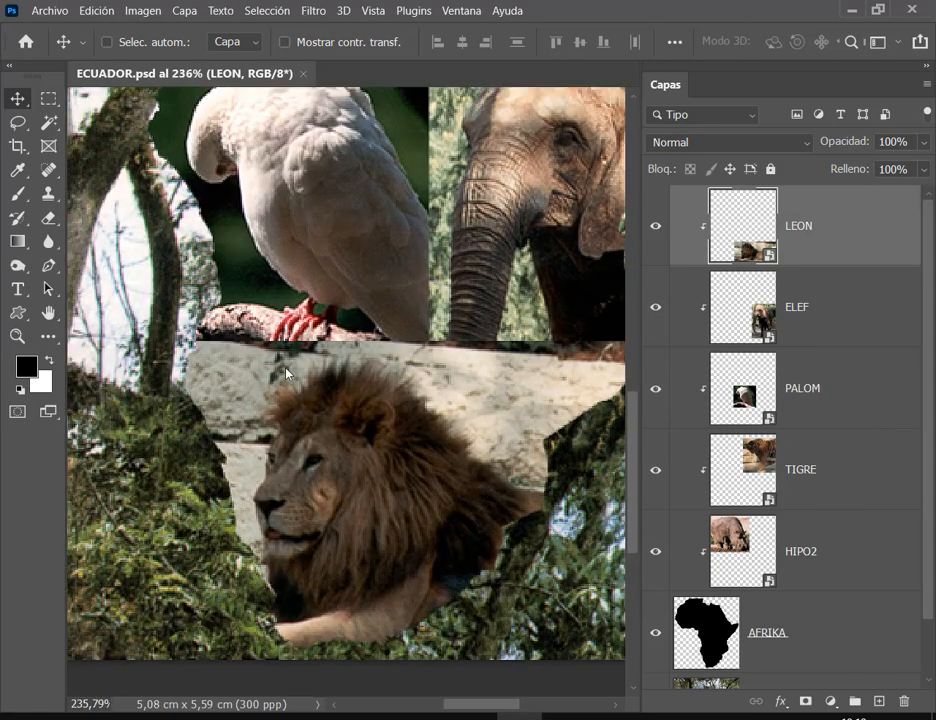
pyautogui.scroll(-1, 286, 373)
pyautogui.press('ctrl')
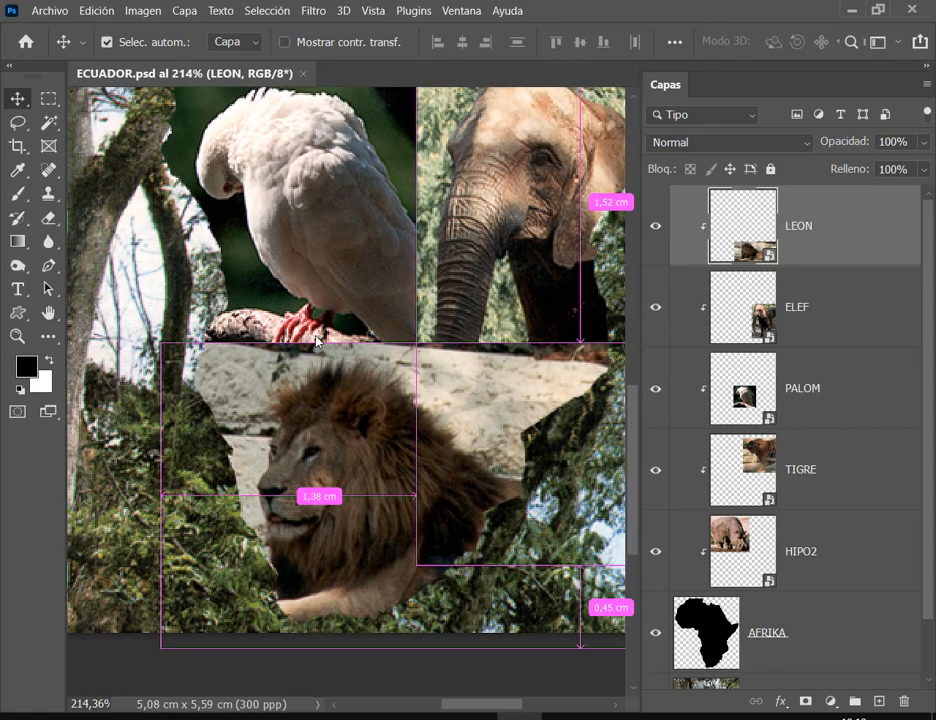
pyautogui.scroll(2, 533, 311)
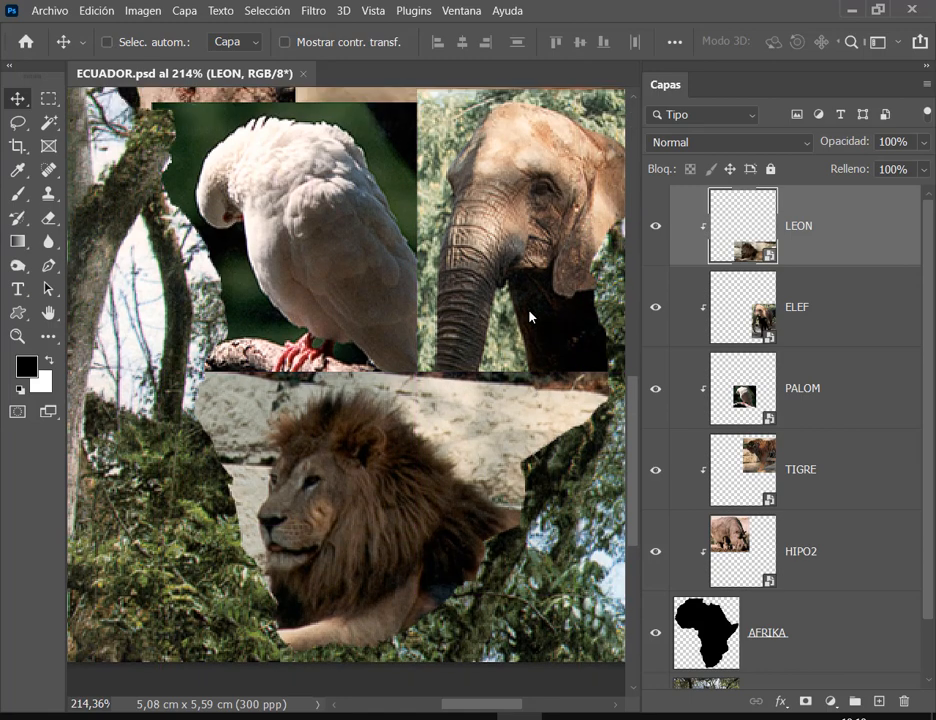
pyautogui.press('ctrl')
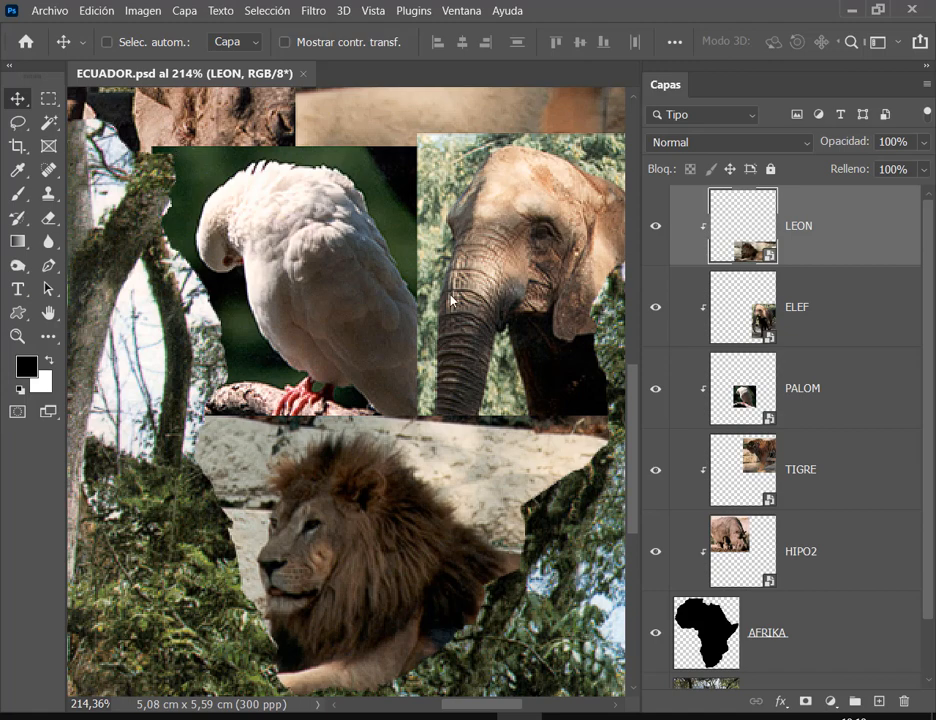
pyautogui.scroll(-2, 450, 298)
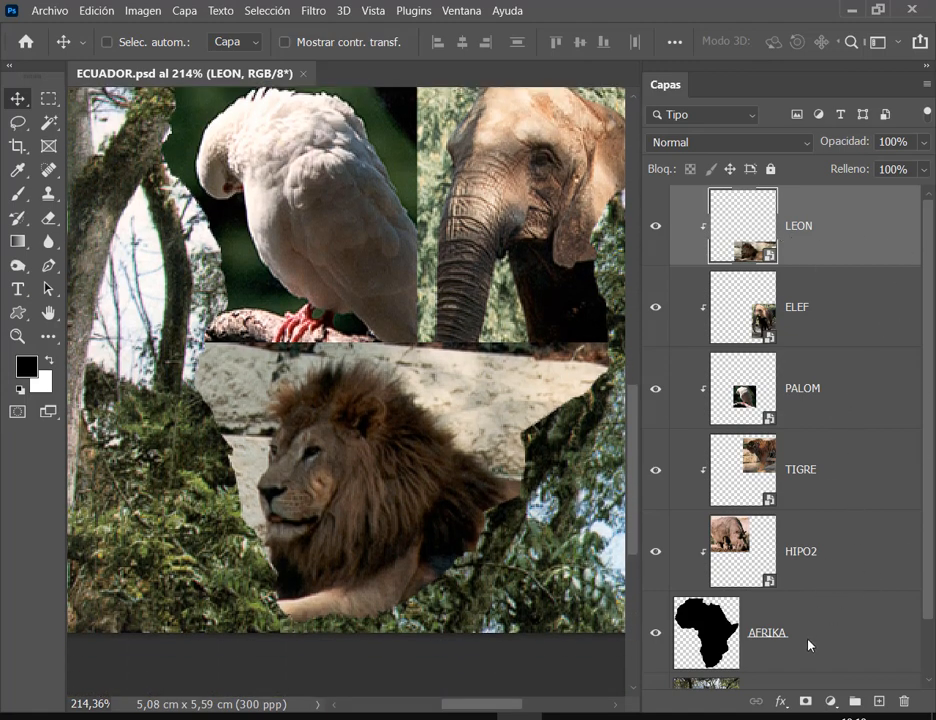
pyautogui.click(806, 703)
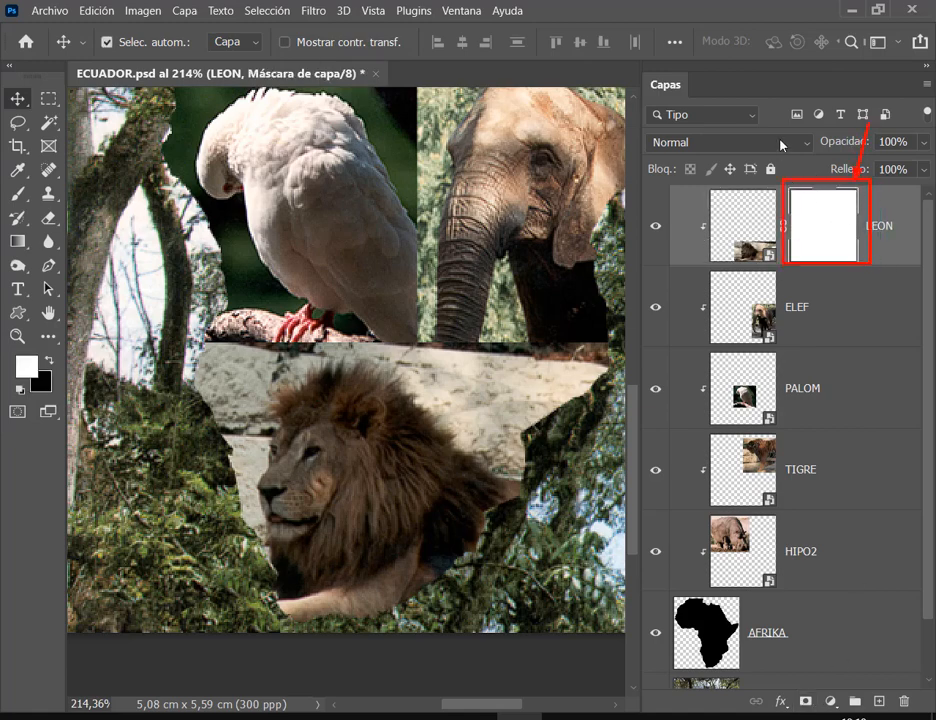
pyautogui.press('ctrl')
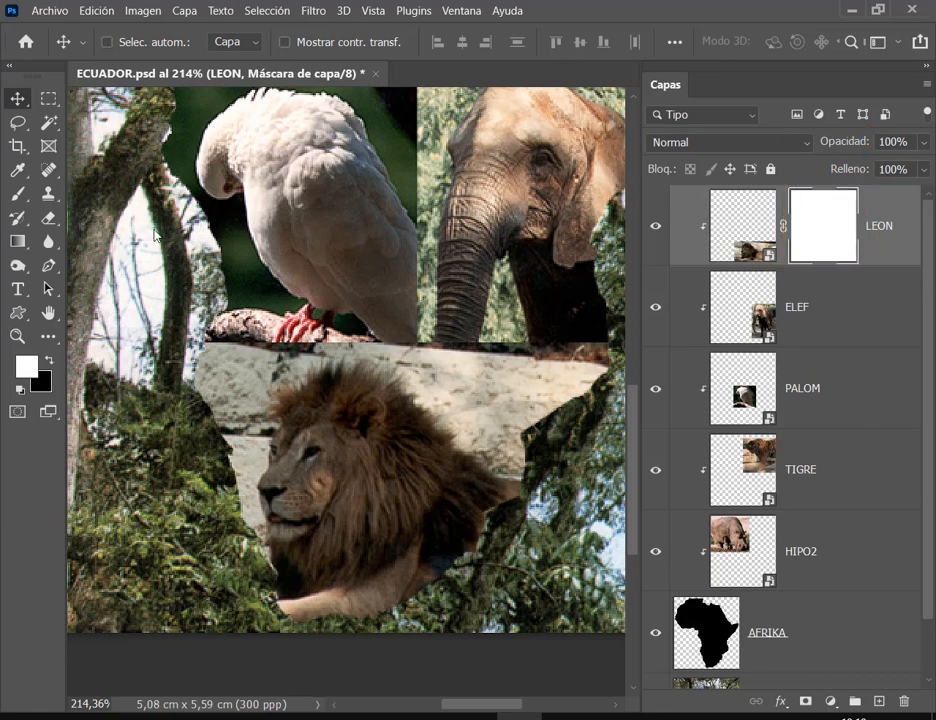
# Step: Activate the Eraser tool and set its brush size to 36 px
pyautogui.press('e')
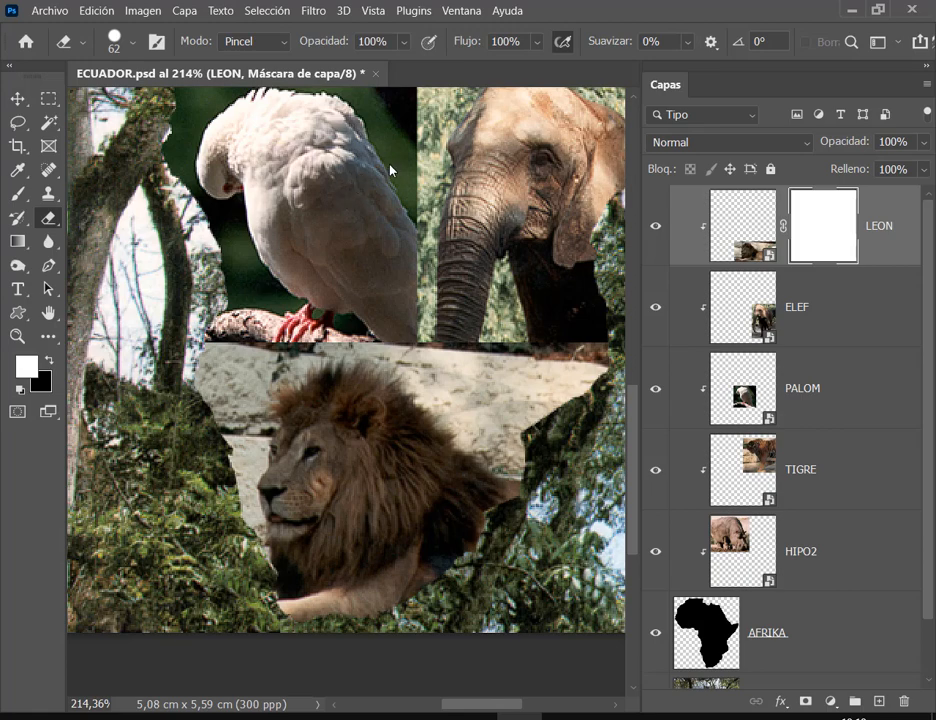
pyautogui.rightClick(403, 186)
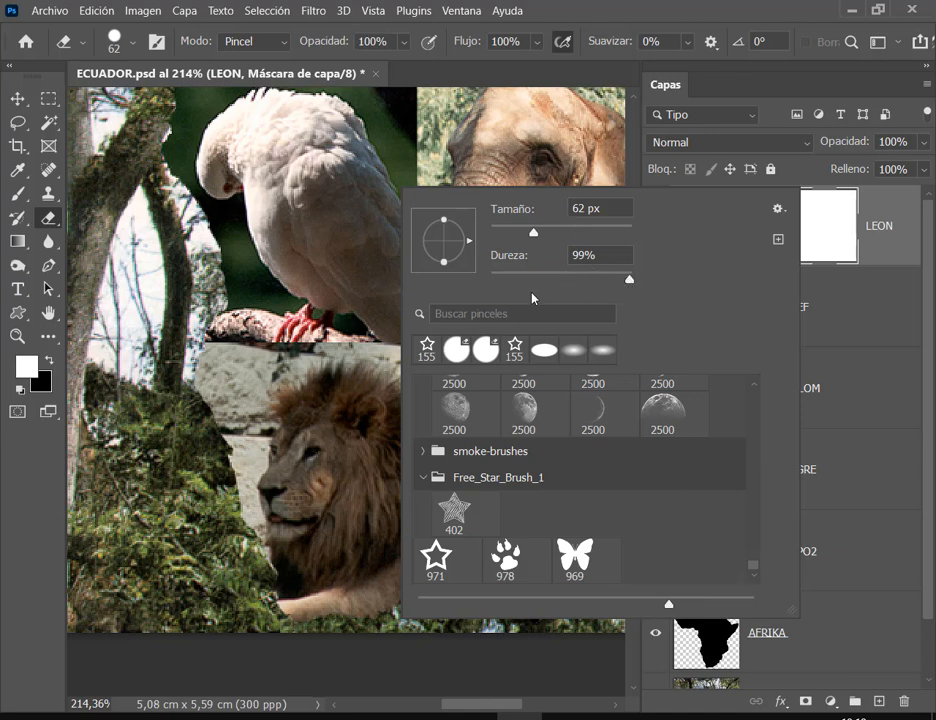
pyautogui.moveTo(526, 236); pyautogui.dragTo(516, 234)
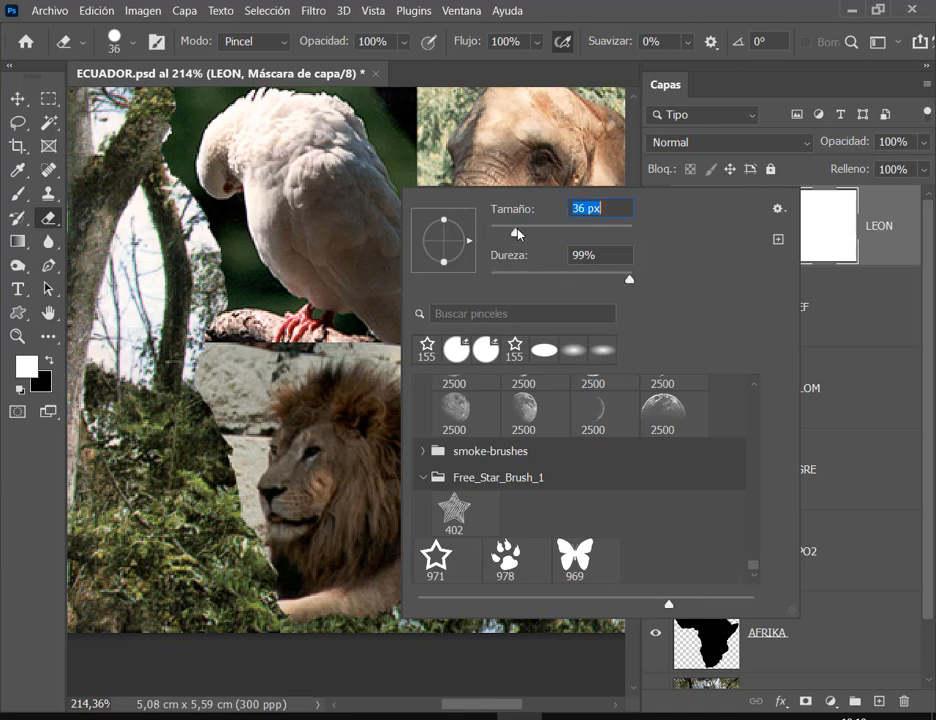
pyautogui.press('Return')
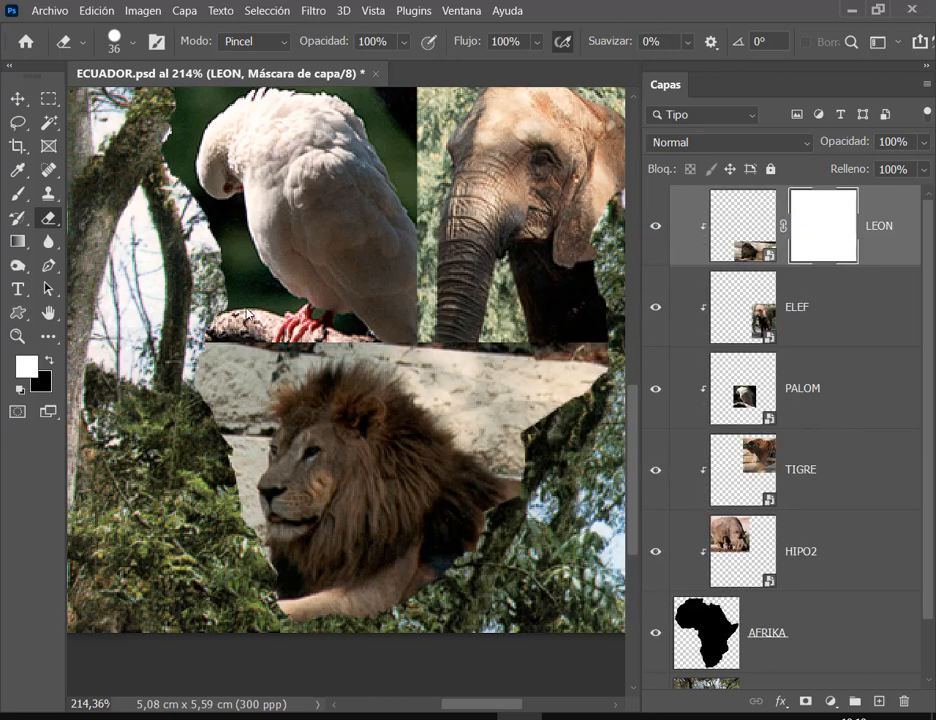
# Step: Try erasing the lion photo's upper edge on the LEON mask with the hard brush and undo the stroke
pyautogui.click(352, 309)
pyautogui.moveTo(358, 355)
pyautogui.mouseDown()
pyautogui.moveTo(421, 402)
pyautogui.moveTo(410, 357)
pyautogui.moveTo(309, 356)
pyautogui.moveTo(282, 372)
pyautogui.mouseUp()
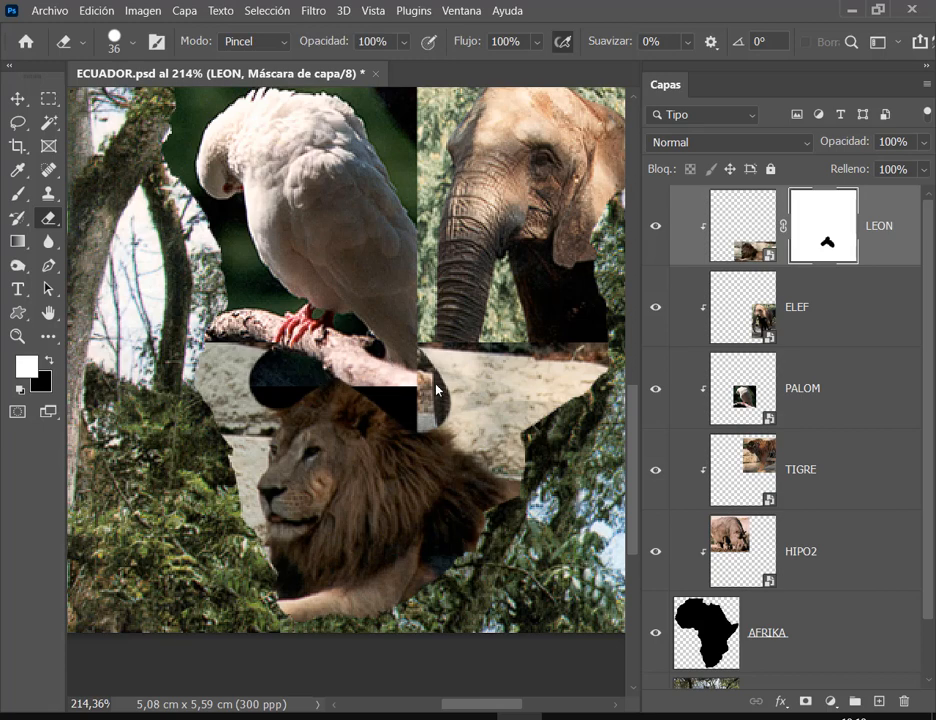
pyautogui.click(82, 10)
pyautogui.click(108, 12)
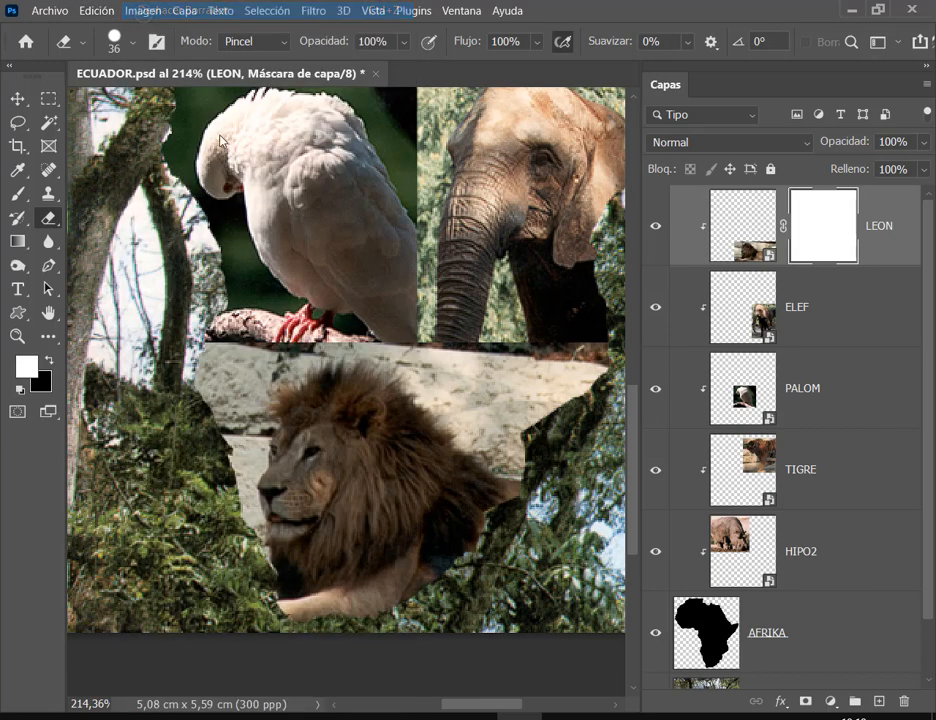
# Step: Set the eraser hardness to 0% and softly erase a spot of the lion photo's top edge below the bird's feet
pyautogui.rightClick(456, 232)
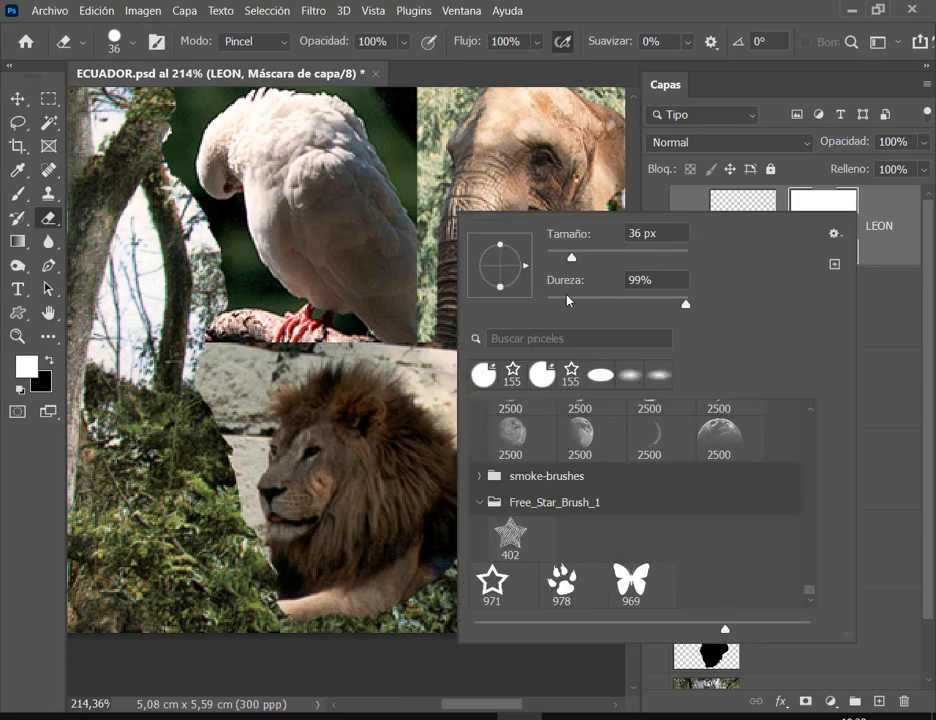
pyautogui.moveTo(557, 306); pyautogui.dragTo(543, 303)
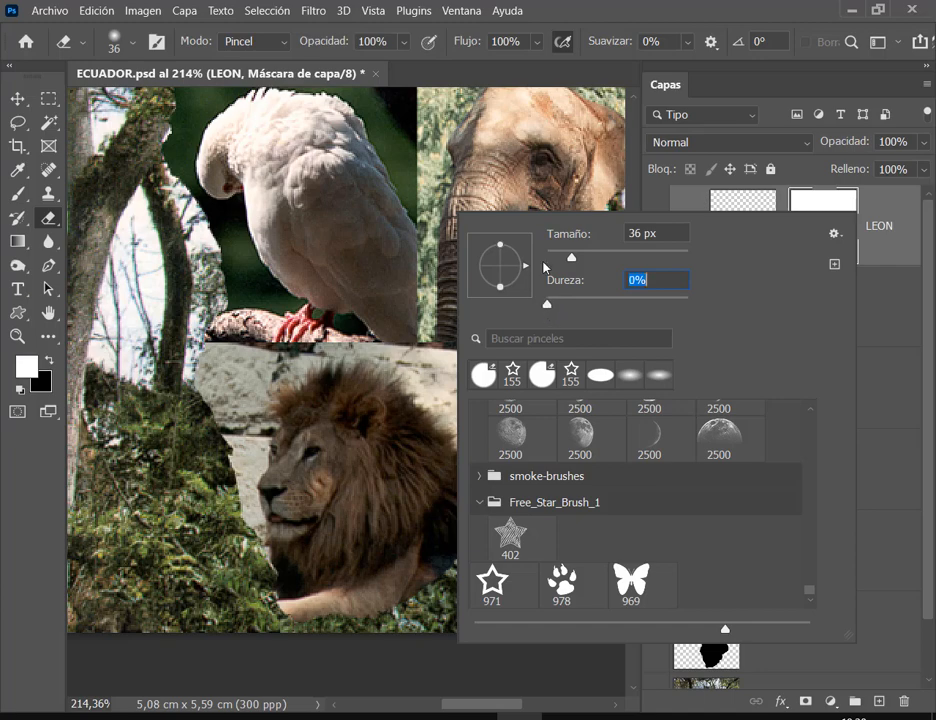
pyautogui.click(587, 15)
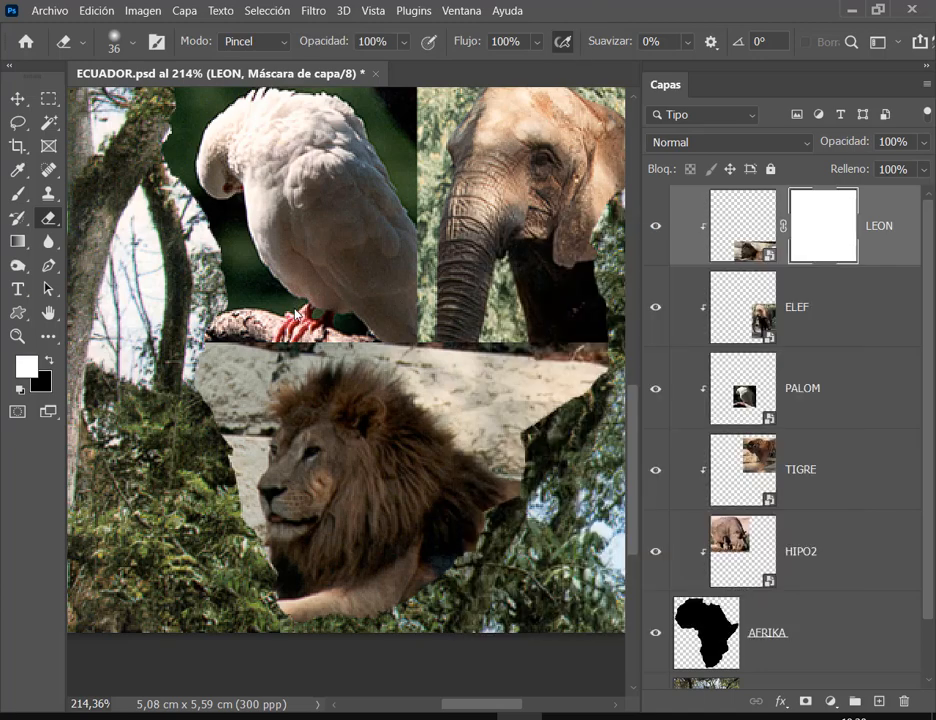
pyautogui.moveTo(295, 312)
pyautogui.mouseDown()
pyautogui.moveTo(290, 331)
pyautogui.moveTo(340, 329)
pyautogui.mouseUp()
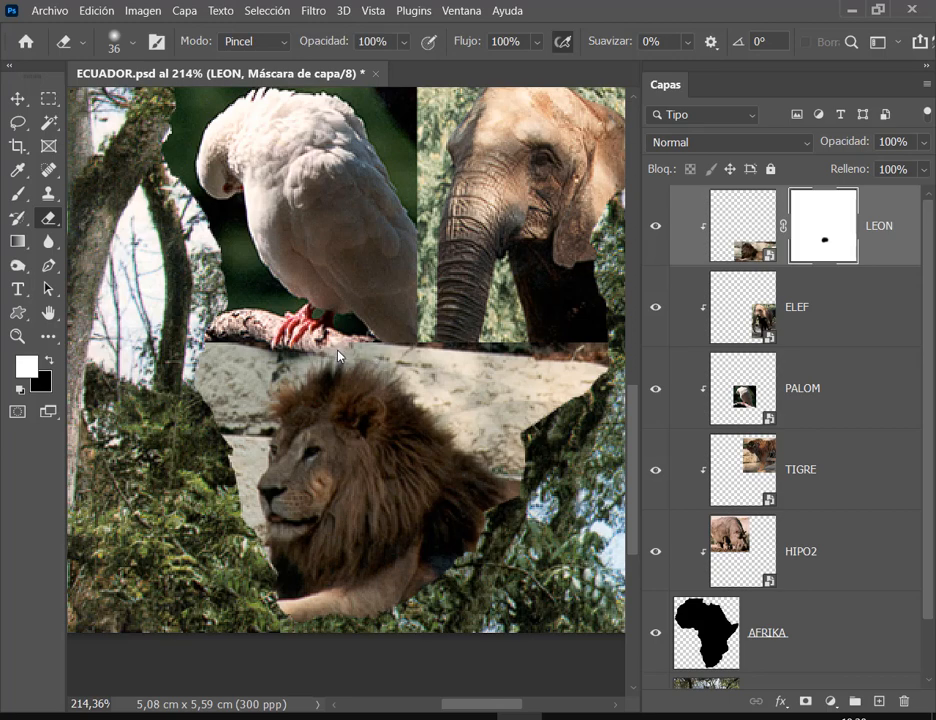
# Step: Try erasing the LEON mask diagonally from the branch over the mane toward the elephant's trunk and undo the stroke
pyautogui.moveTo(338, 351)
pyautogui.mouseDown()
pyautogui.moveTo(413, 363)
pyautogui.moveTo(470, 440)
pyautogui.mouseUp()
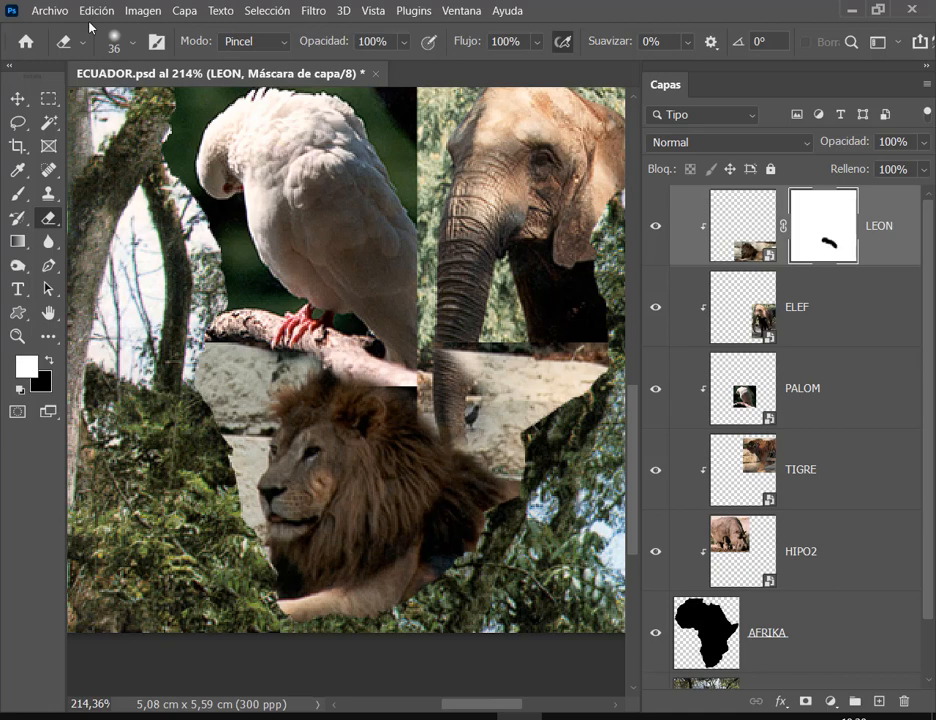
pyautogui.click(97, 10)
pyautogui.click(140, 12)
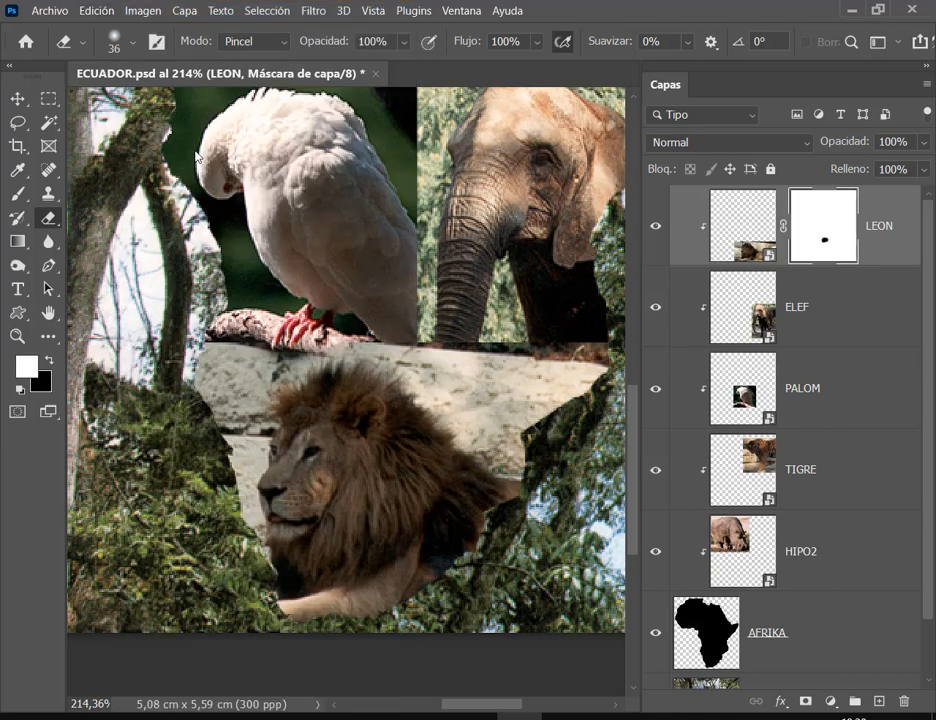
# Step: Erase the rest of the lion photo's straight top edge on the LEON mask and toggle the layer's visibility to compare the blend
pyautogui.moveTo(380, 348); pyautogui.dragTo(614, 360)
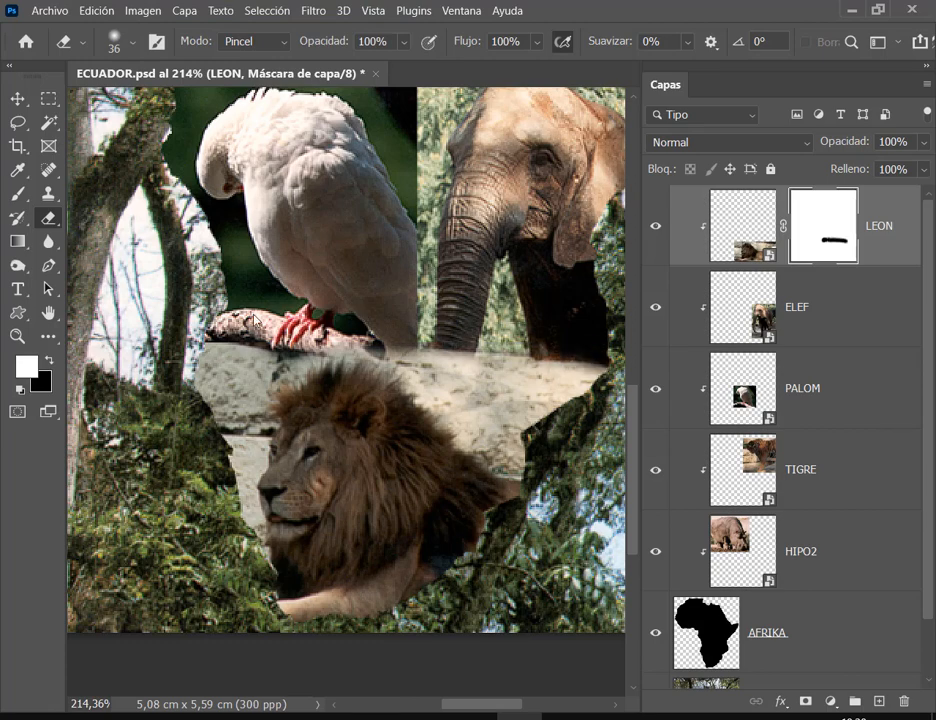
pyautogui.moveTo(258, 320)
pyautogui.mouseDown()
pyautogui.moveTo(242, 332)
pyautogui.moveTo(288, 321)
pyautogui.moveTo(258, 333)
pyautogui.mouseUp()
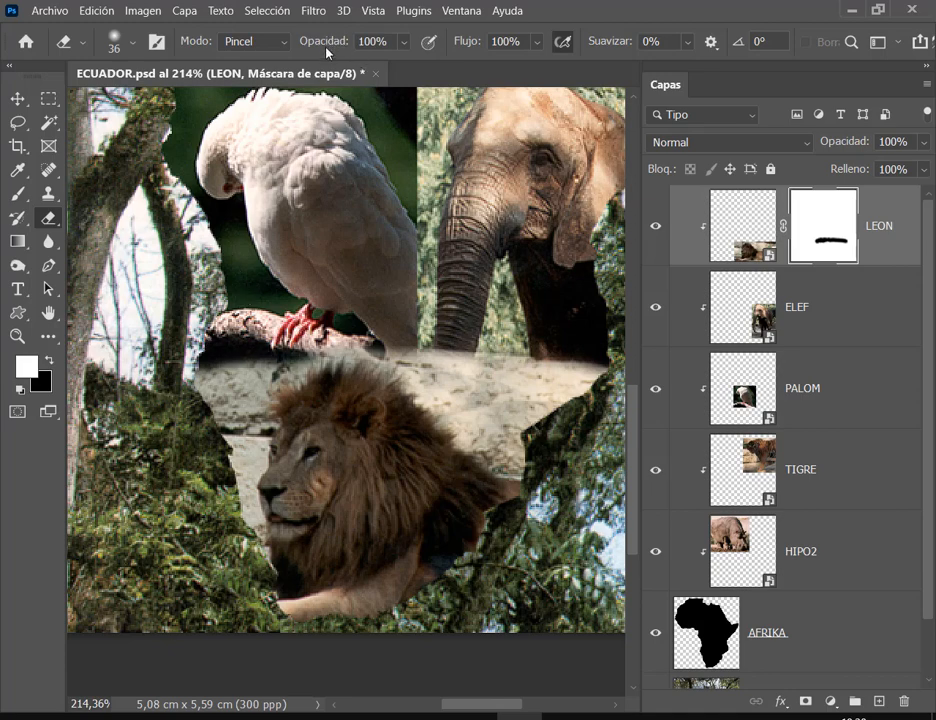
pyautogui.click(656, 228)
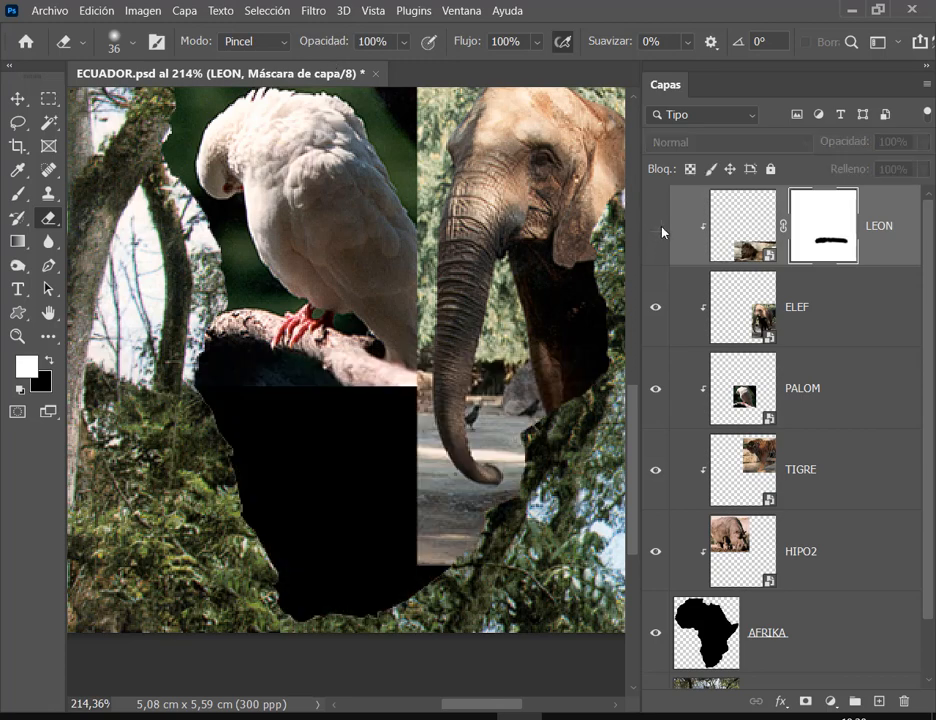
pyautogui.click(656, 228)
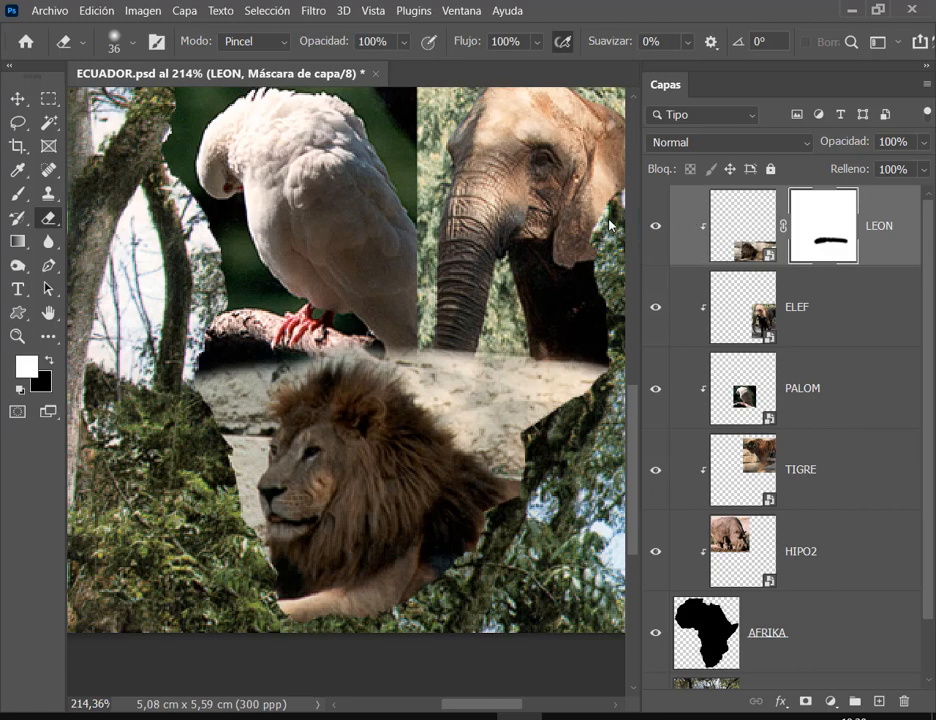
pyautogui.click(658, 230)
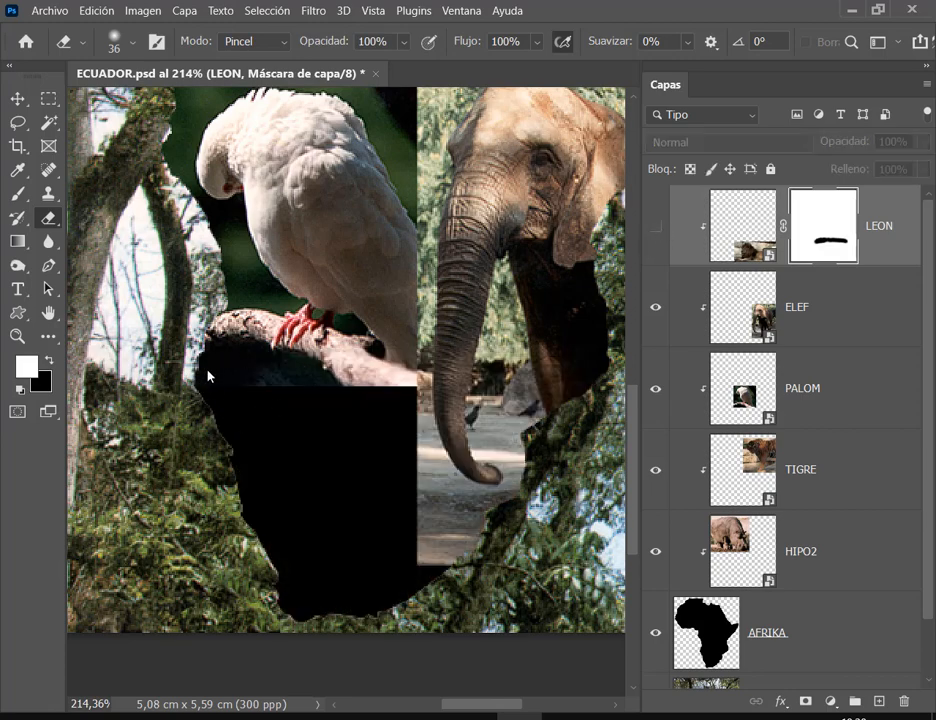
pyautogui.click(656, 226)
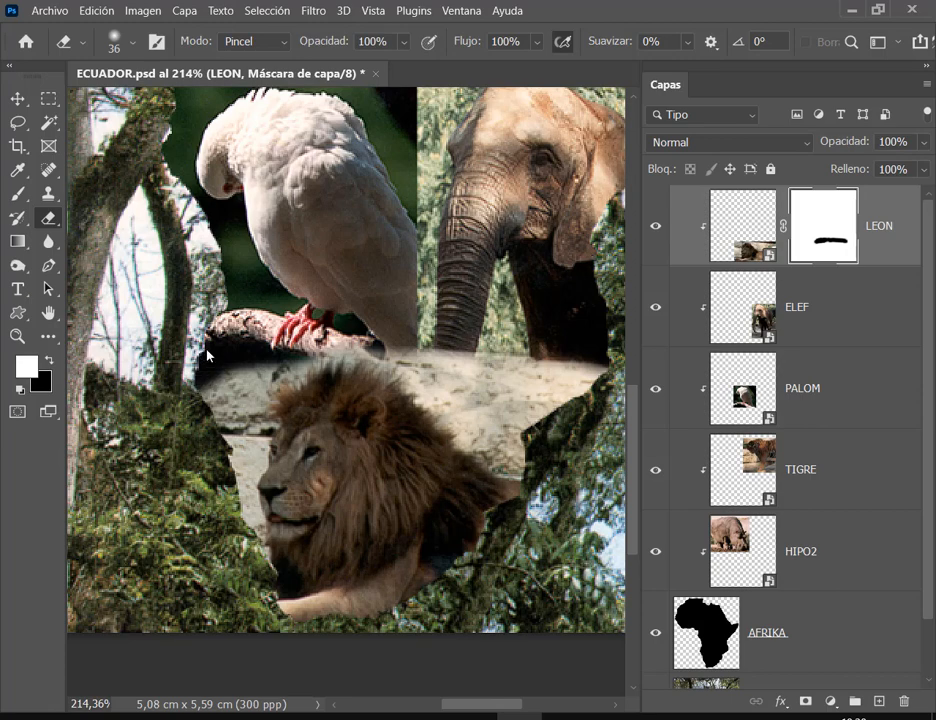
# Step: Lower the eraser opacity to 29% and fade the rock area to the left of the lion's mane on the LEON mask
pyautogui.click(404, 42)
pyautogui.click(381, 77)
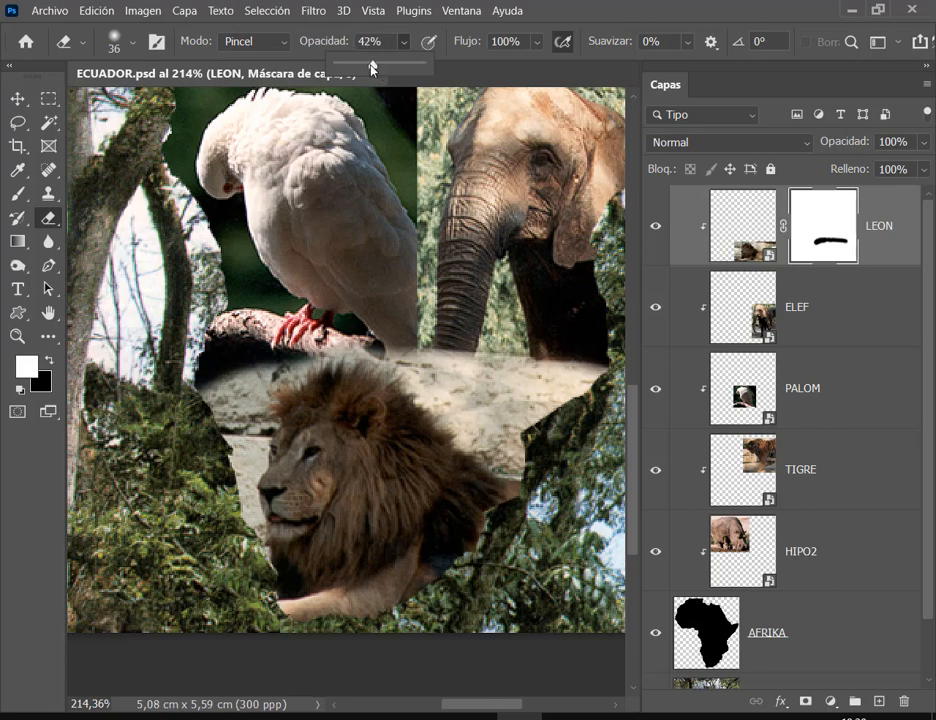
pyautogui.moveTo(248, 356)
pyautogui.mouseDown()
pyautogui.moveTo(216, 384)
pyautogui.moveTo(320, 365)
pyautogui.moveTo(263, 388)
pyautogui.moveTo(230, 416)
pyautogui.moveTo(244, 424)
pyautogui.moveTo(242, 449)
pyautogui.mouseUp()
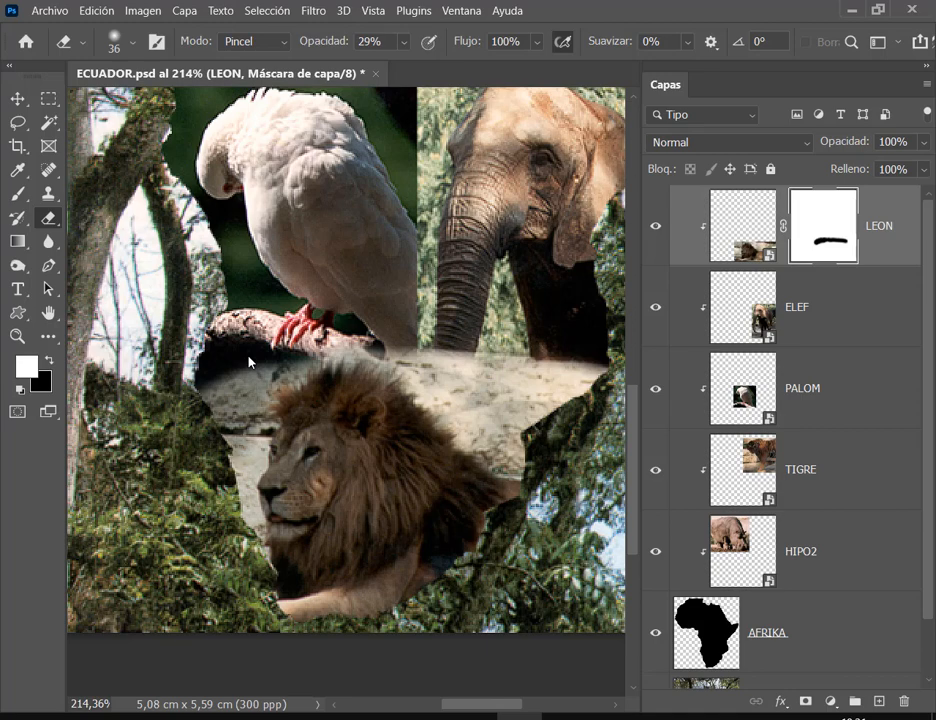
pyautogui.moveTo(252, 347)
pyautogui.mouseDown()
pyautogui.moveTo(222, 384)
pyautogui.moveTo(246, 360)
pyautogui.moveTo(302, 337)
pyautogui.moveTo(213, 371)
pyautogui.moveTo(249, 455)
pyautogui.mouseUp()
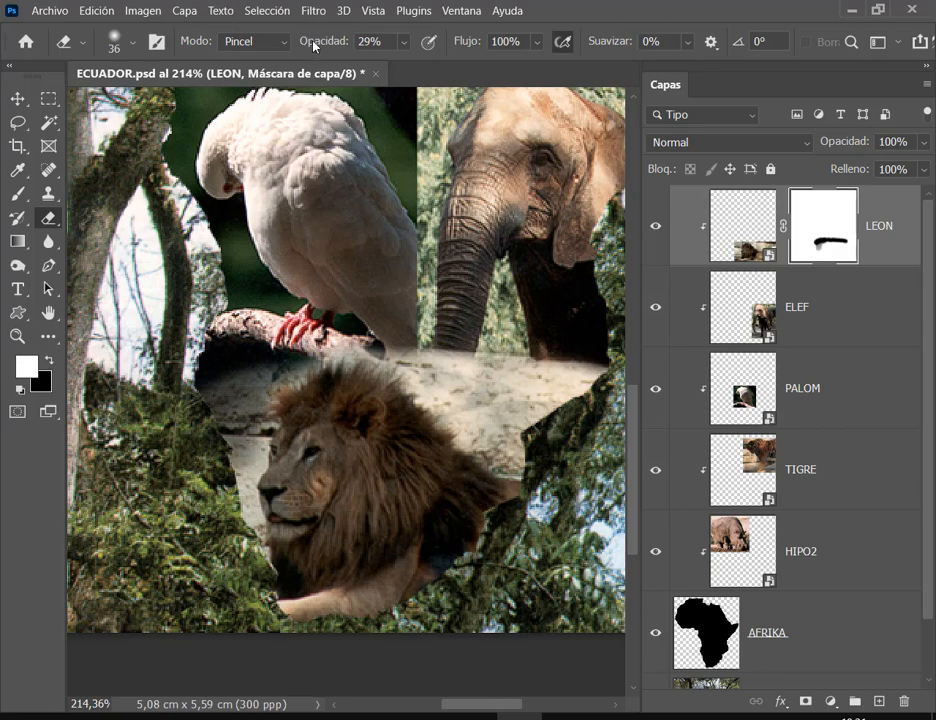
# Step: Set the eraser opacity to 9%, lightly fade the rock beside the lion's face, and toggle the LEON layer's visibility to compare
pyautogui.moveTo(336, 42); pyautogui.dragTo(305, 42)
pyautogui.moveTo(243, 437); pyautogui.dragTo(250, 488)
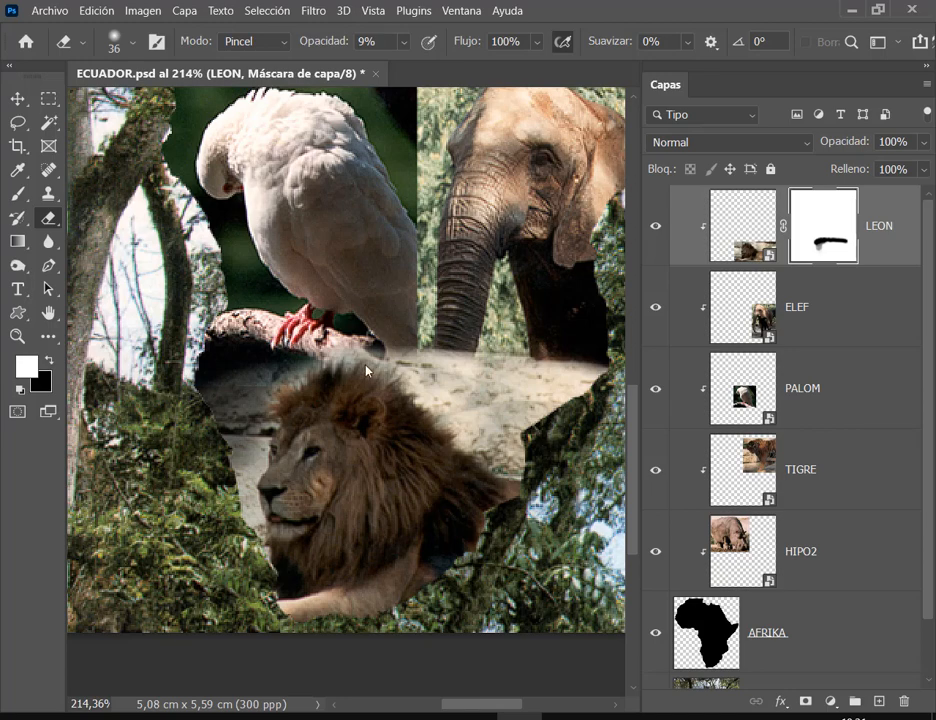
pyautogui.click(656, 227)
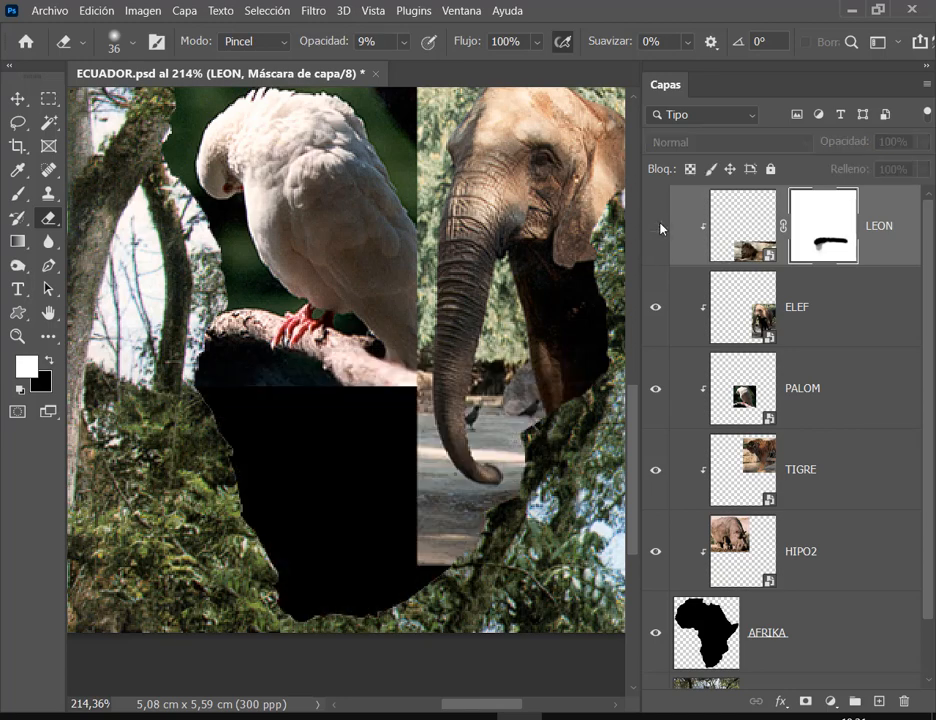
pyautogui.click(657, 227)
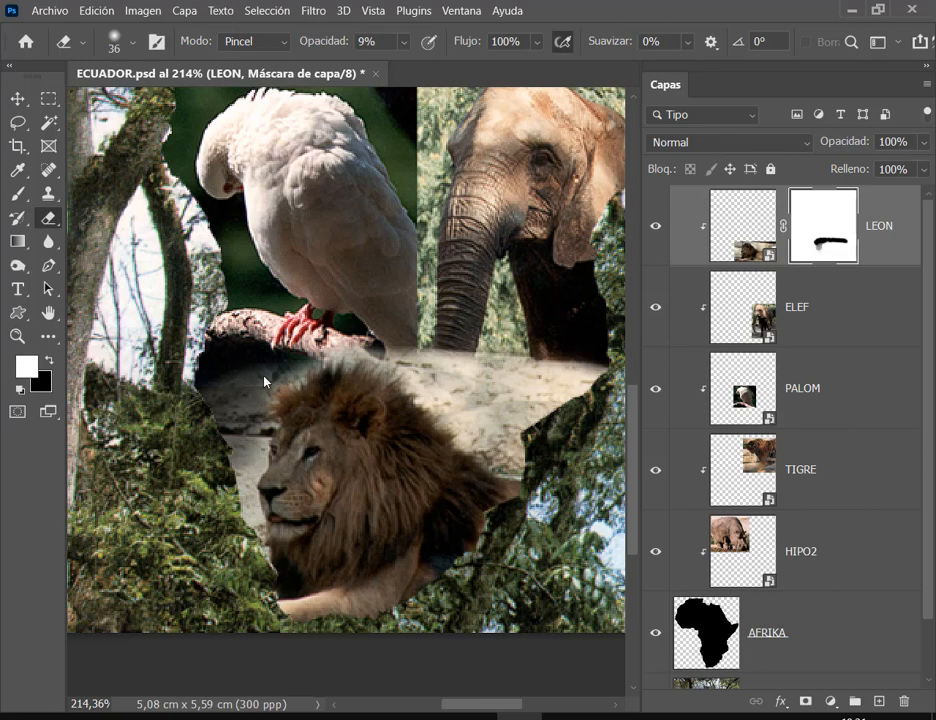
# Step: With LEON temporarily hidden, add a layer mask to PALOM and erase the dove photo's straight bottom edge at 100% eraser opacity
pyautogui.click(657, 228)
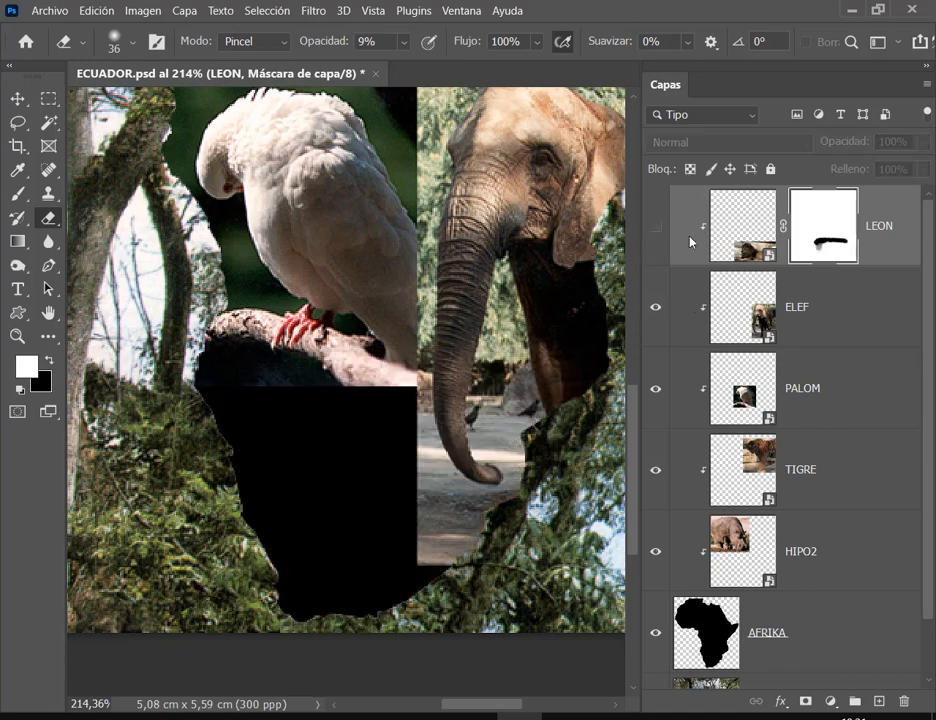
pyautogui.click(712, 390)
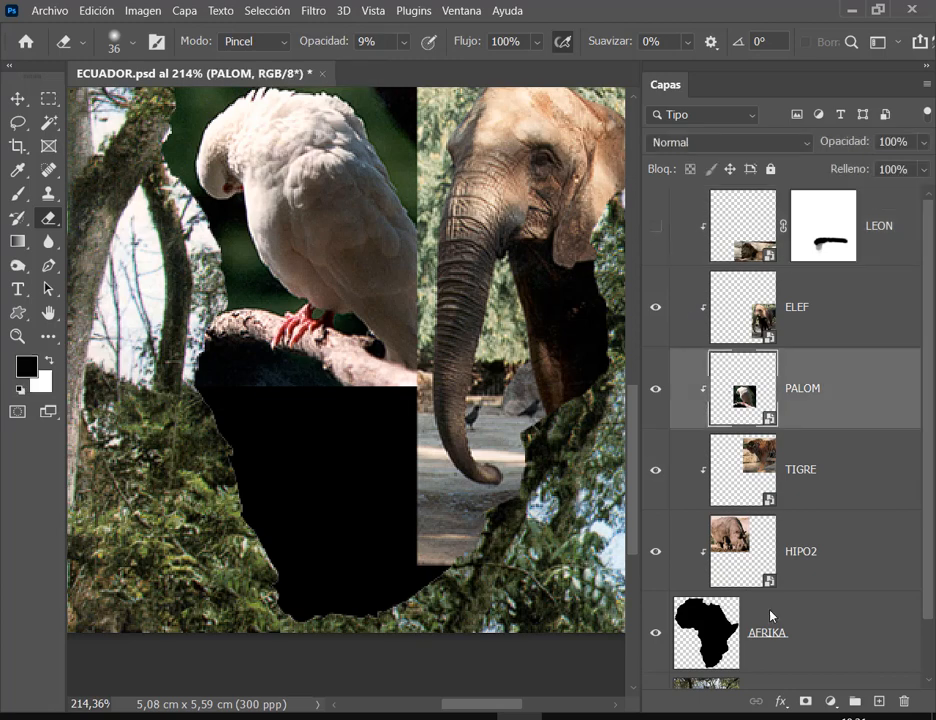
pyautogui.click(805, 702)
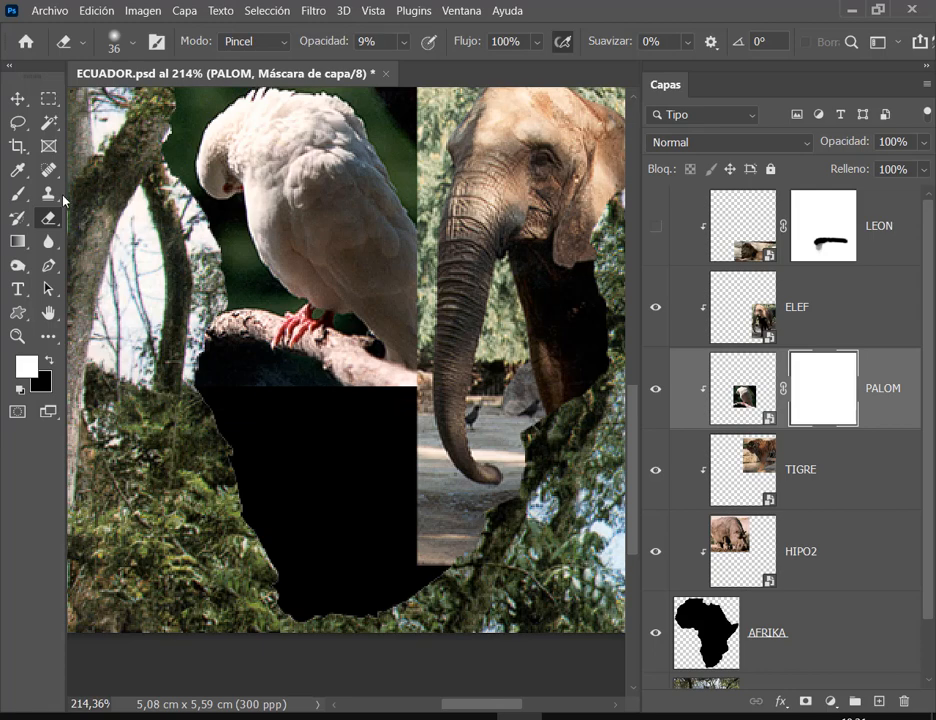
pyautogui.moveTo(325, 41); pyautogui.dragTo(330, 42)
pyautogui.moveTo(386, 419)
pyautogui.mouseDown()
pyautogui.moveTo(378, 418)
pyautogui.moveTo(416, 416)
pyautogui.moveTo(204, 387)
pyautogui.mouseUp()
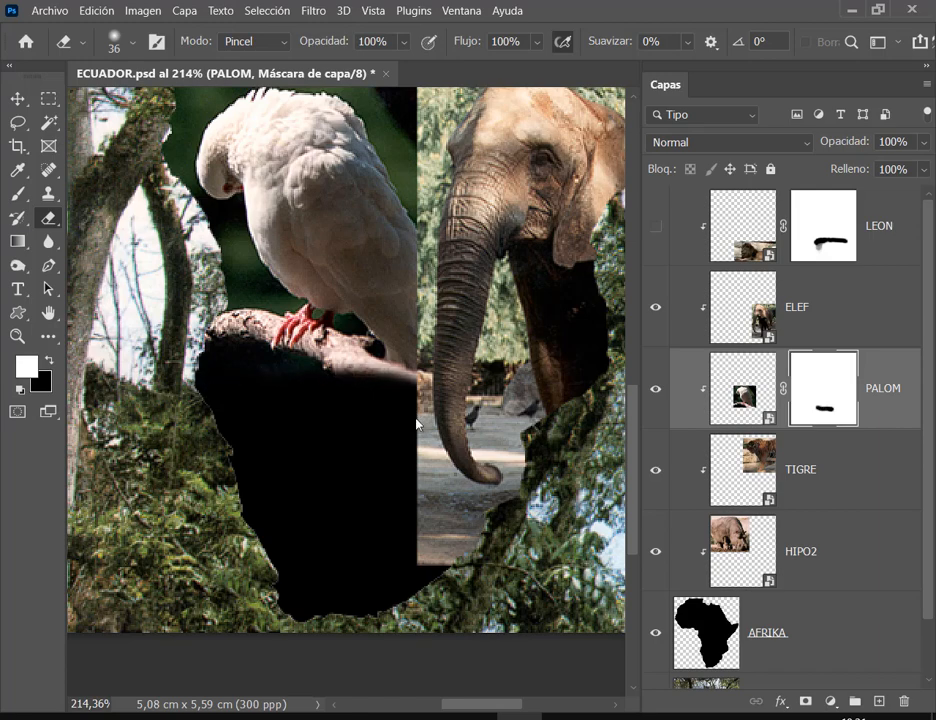
pyautogui.click(656, 226)
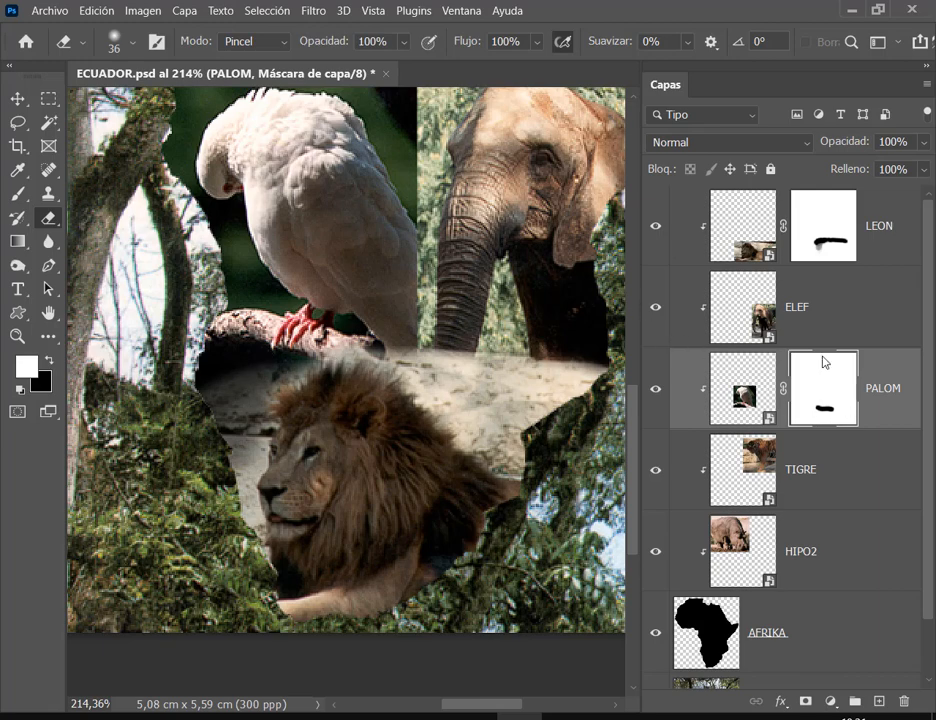
# Step: Disable and re-enable the PALOM layer mask to compare the branch area with and without it
pyautogui.rightClick(841, 401)
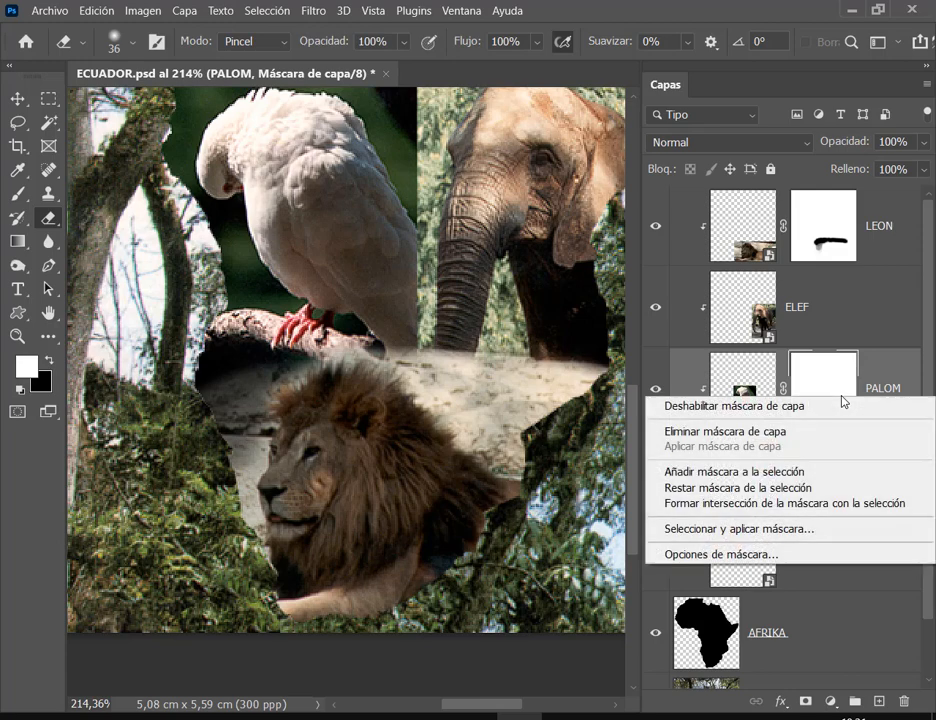
pyautogui.click(787, 407)
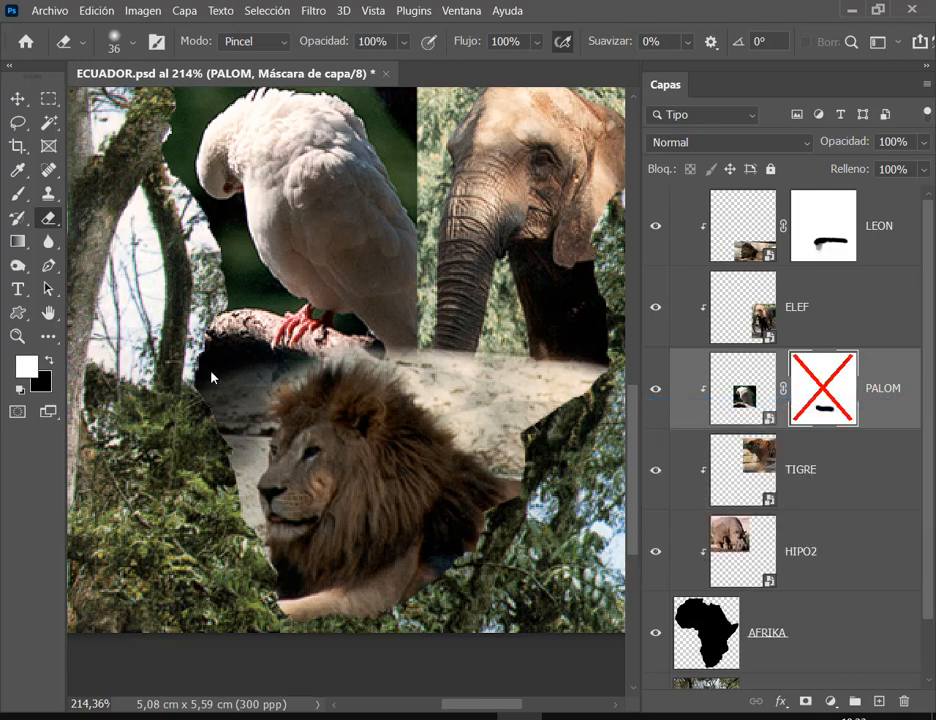
pyautogui.rightClick(817, 390)
pyautogui.click(700, 386)
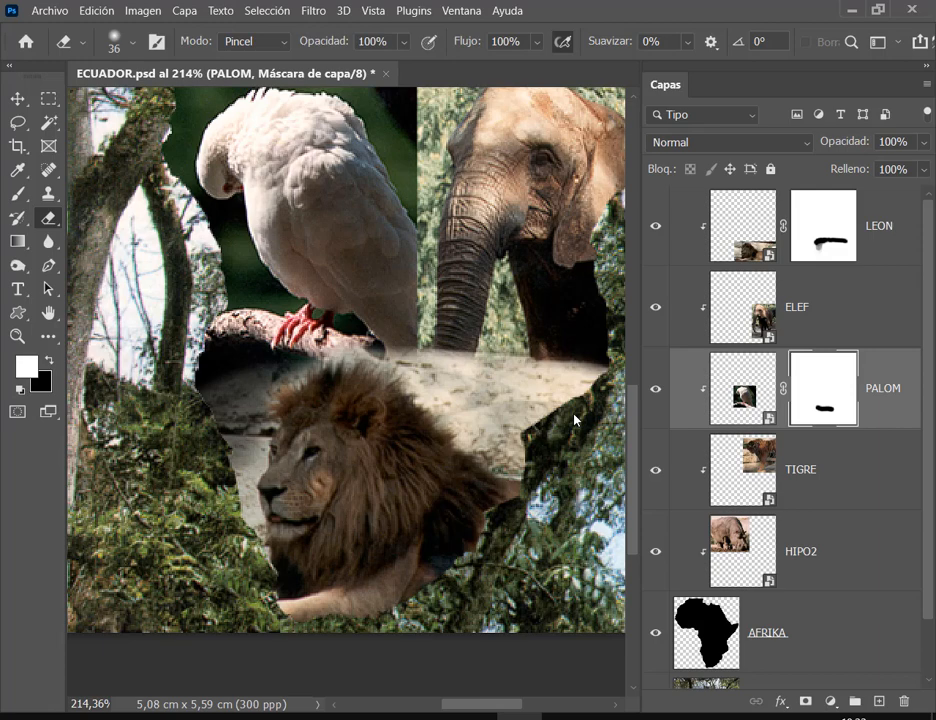
# Step: Check the finished collage in Collage Afrika.pdf and erase the rock covering the elephant's trunk and legs on the LEON mask
pyautogui.click(749, 322)
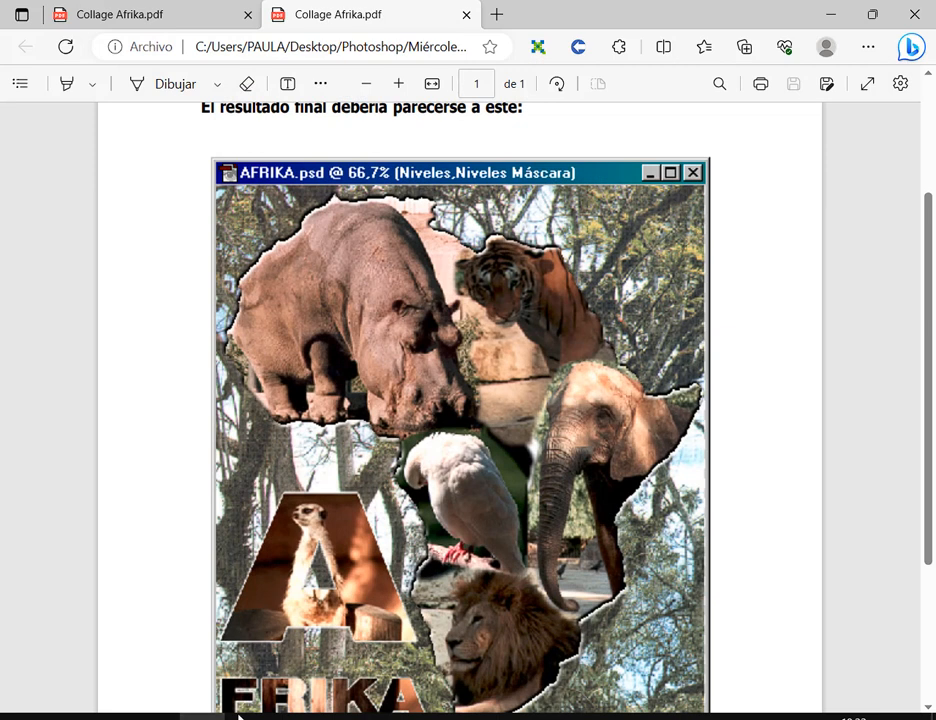
pyautogui.click(830, 15)
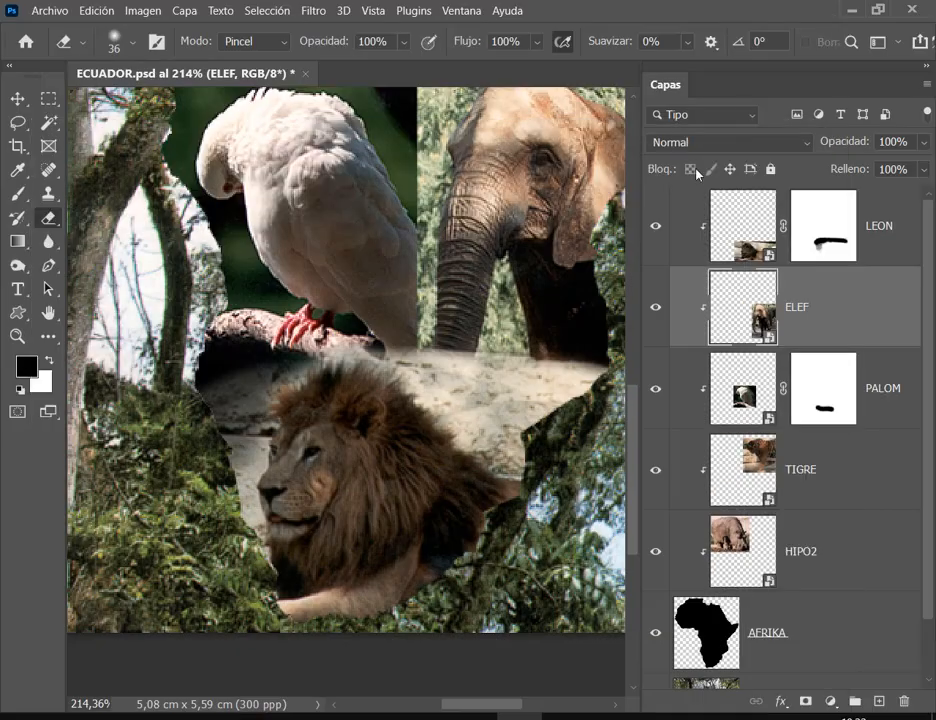
pyautogui.click(822, 226)
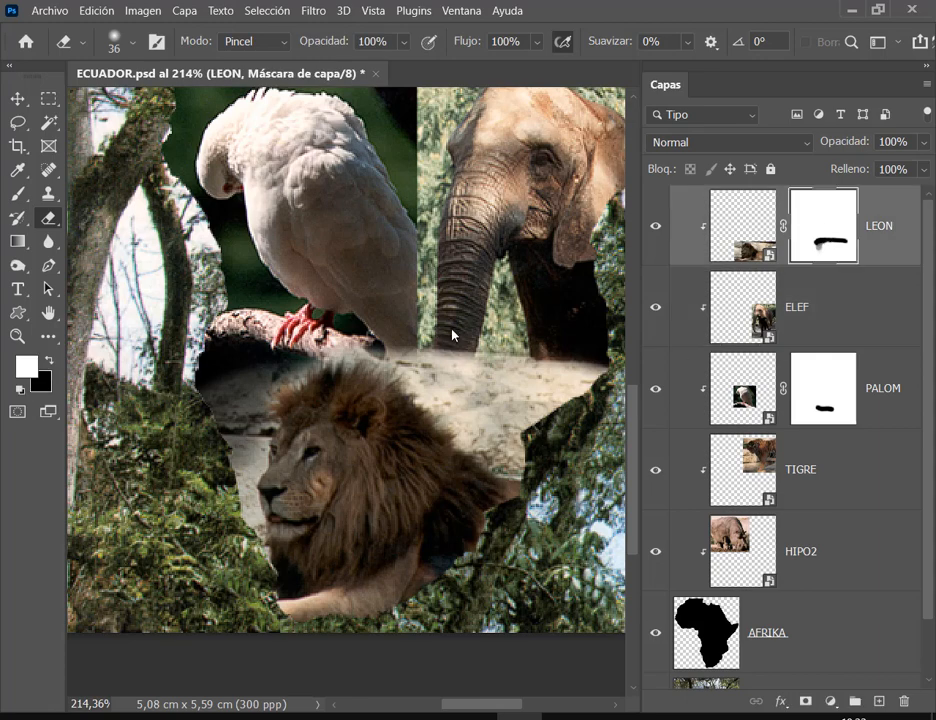
pyautogui.moveTo(457, 355)
pyautogui.mouseDown()
pyautogui.moveTo(468, 379)
pyautogui.moveTo(447, 362)
pyautogui.moveTo(457, 389)
pyautogui.moveTo(490, 394)
pyautogui.moveTo(492, 381)
pyautogui.moveTo(521, 366)
pyautogui.moveTo(588, 385)
pyautogui.moveTo(530, 400)
pyautogui.moveTo(553, 411)
pyautogui.moveTo(516, 424)
pyautogui.moveTo(434, 396)
pyautogui.moveTo(452, 420)
pyautogui.moveTo(422, 387)
pyautogui.moveTo(466, 436)
pyautogui.moveTo(522, 430)
pyautogui.moveTo(456, 438)
pyautogui.moveTo(512, 462)
pyautogui.moveTo(490, 446)
pyautogui.mouseUp()
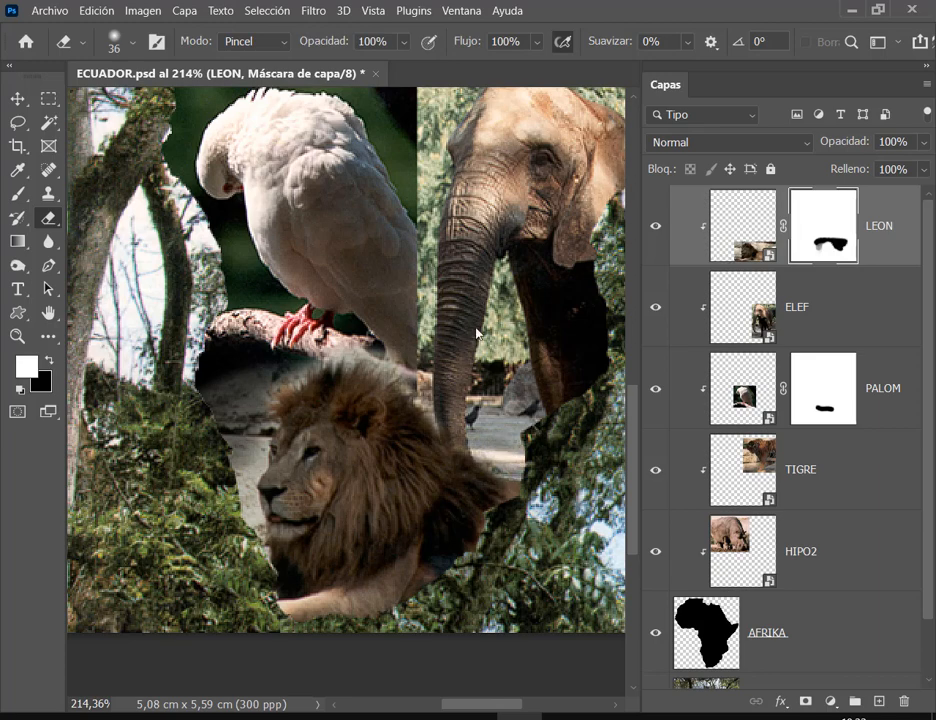
# Step: Move the ELEF photo slightly upward so the trunk's tip clears the lion's mane, and save the document
pyautogui.click(737, 320)
pyautogui.click(18, 98)
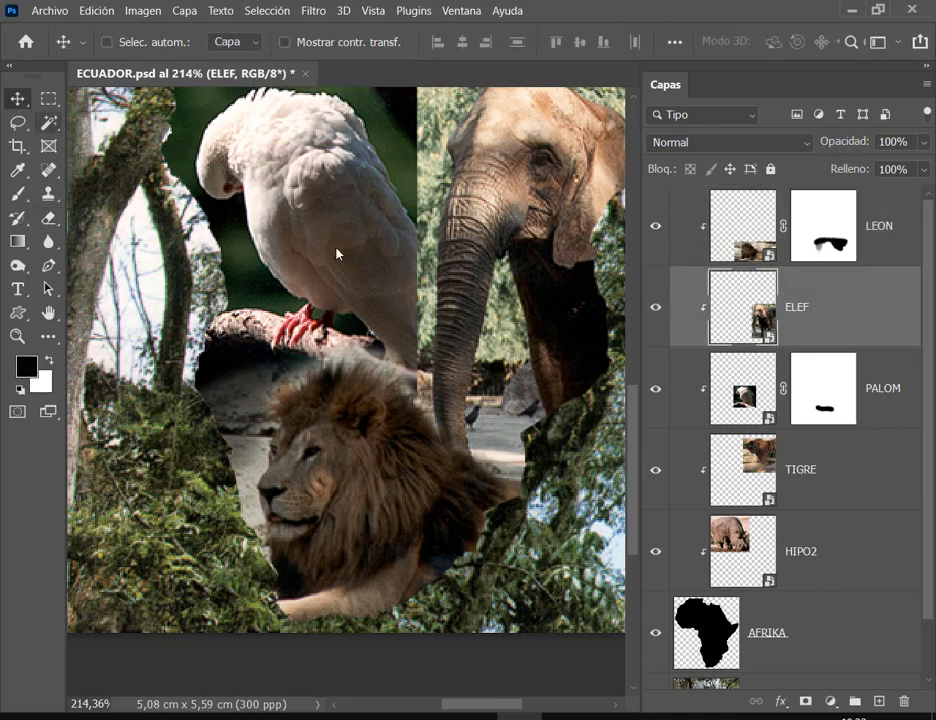
pyautogui.moveTo(507, 320)
pyautogui.mouseDown()
pyautogui.moveTo(520, 342)
pyautogui.moveTo(542, 340)
pyautogui.moveTo(510, 337)
pyautogui.mouseUp()
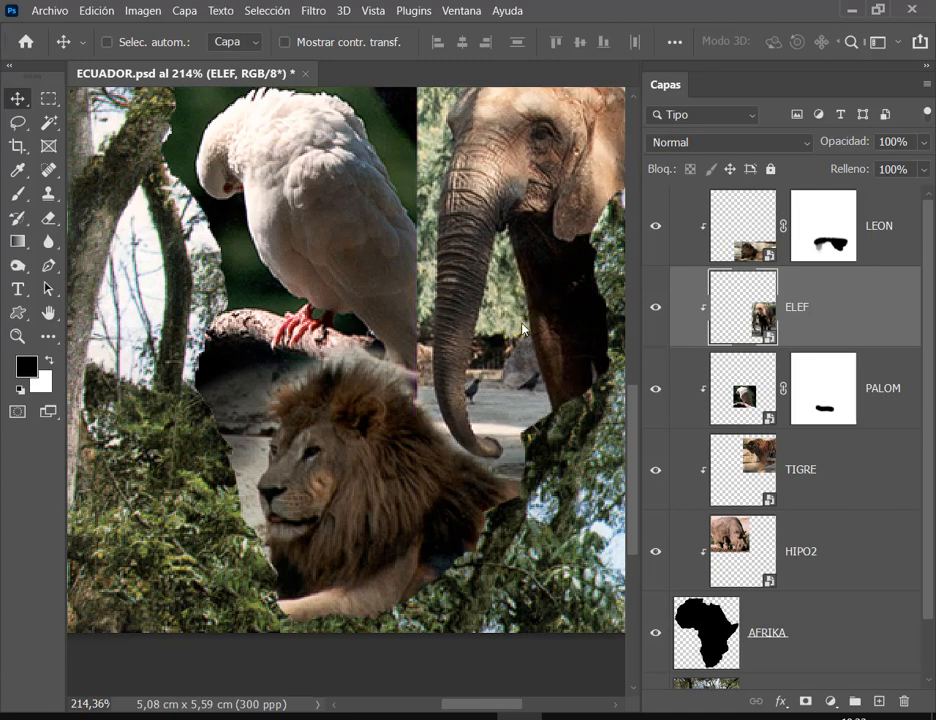
pyautogui.scroll(2, 459, 497)
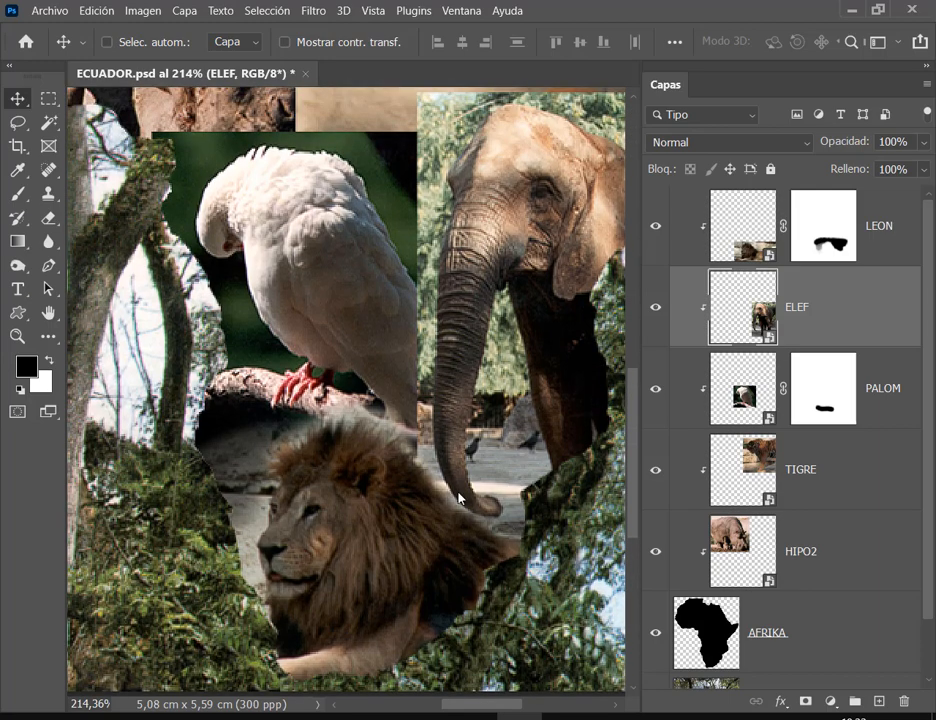
pyautogui.click(52, 11)
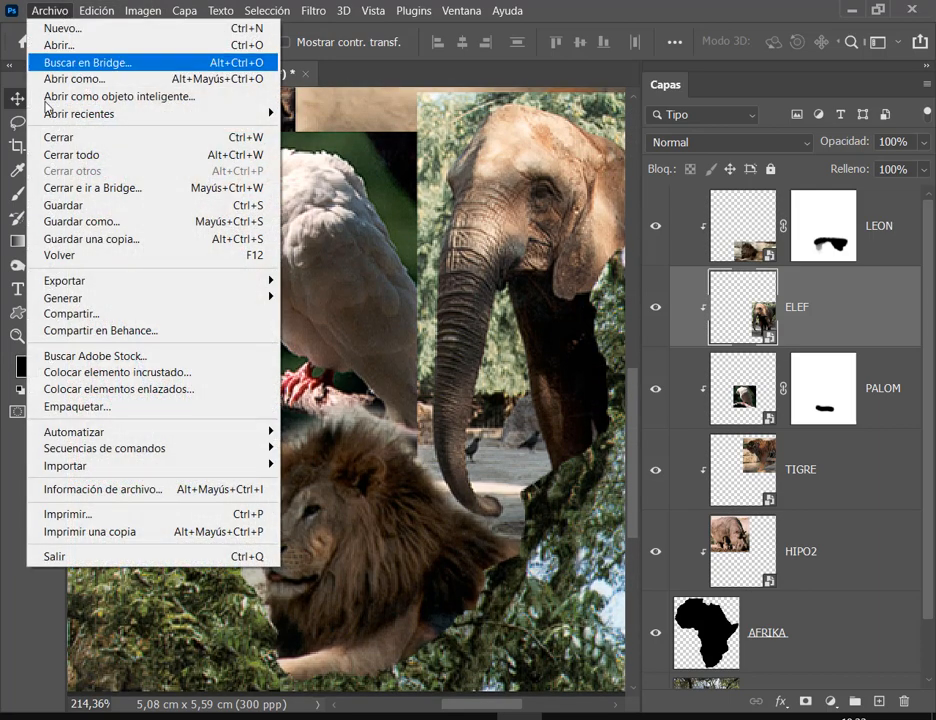
pyautogui.click(60, 205)
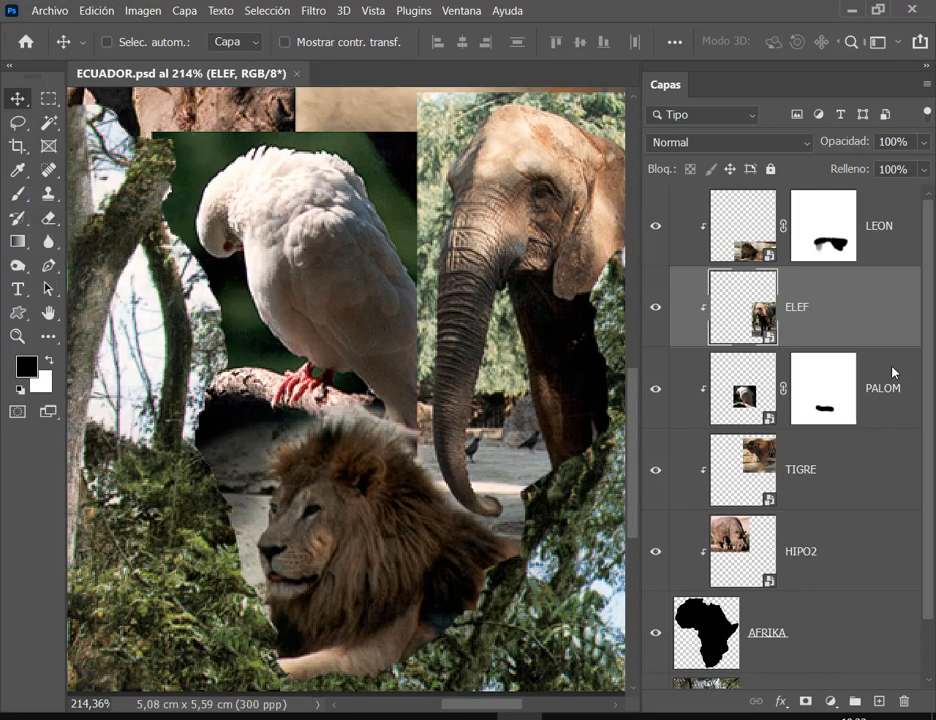
# Step: Add a layer mask to the ELEF layer
pyautogui.click(805, 701)
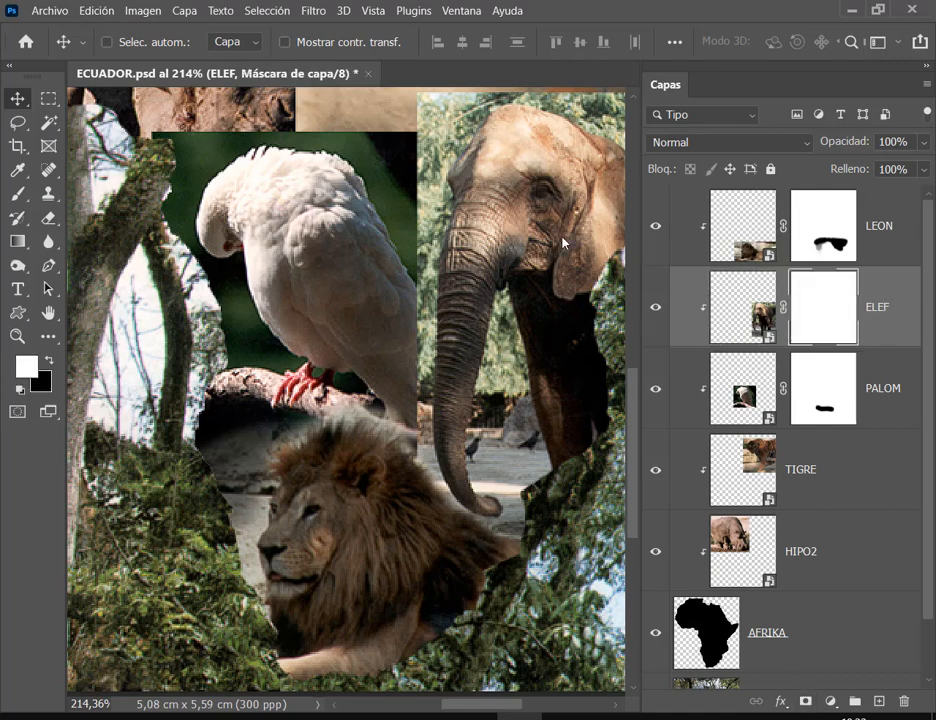
pyautogui.scroll(1, 562, 243)
pyautogui.hotkey('ctrl', '2')
pyautogui.moveTo(398, 106)
pyautogui.mouseDown()
pyautogui.moveTo(412, 116)
pyautogui.moveTo(611, 135)
pyautogui.mouseUp()
pyautogui.moveTo(390, 110)
pyautogui.mouseDown()
pyautogui.moveTo(412, 485)
pyautogui.moveTo(428, 493)
pyautogui.mouseUp()
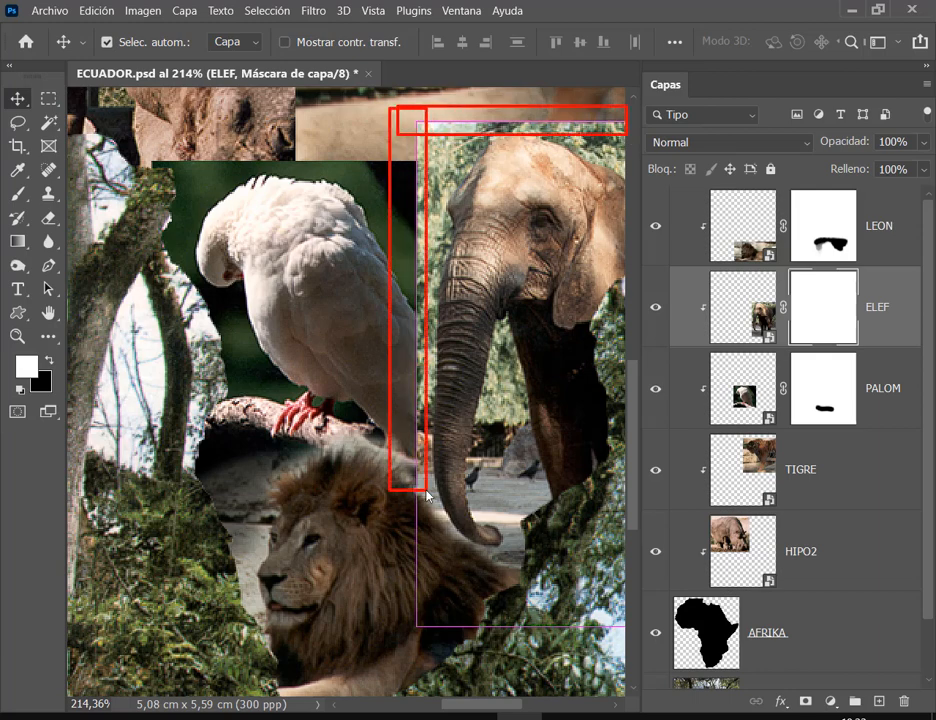
pyautogui.press('Escape')
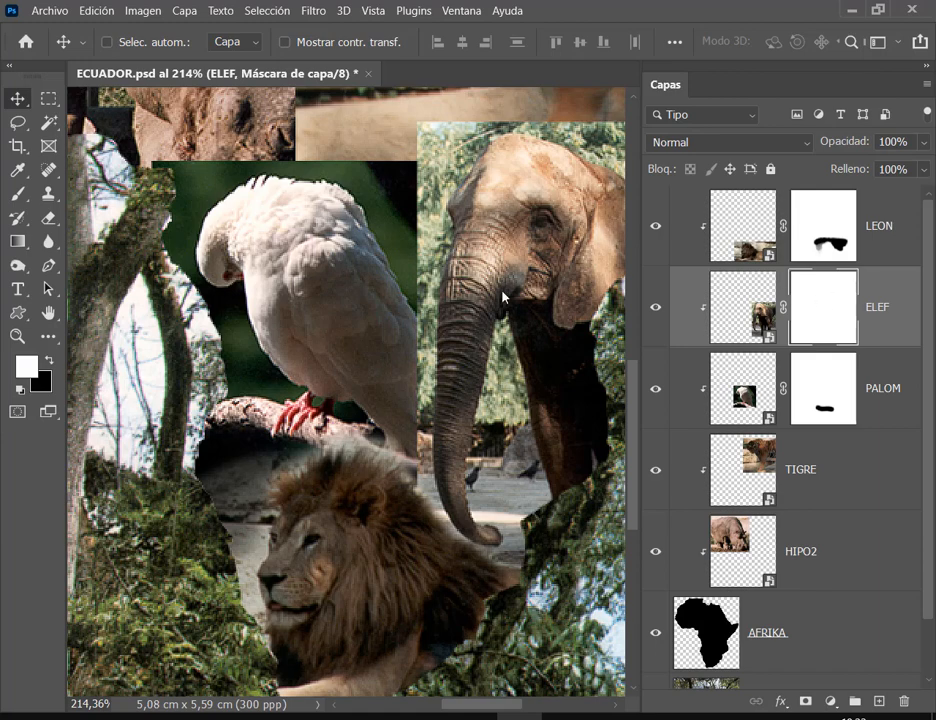
pyautogui.moveTo(470, 325); pyautogui.dragTo(392, 350)
# Step: Erase the elephant photo's straight top and left edges on the ELEF mask at 100% eraser opacity
pyautogui.click(48, 219)
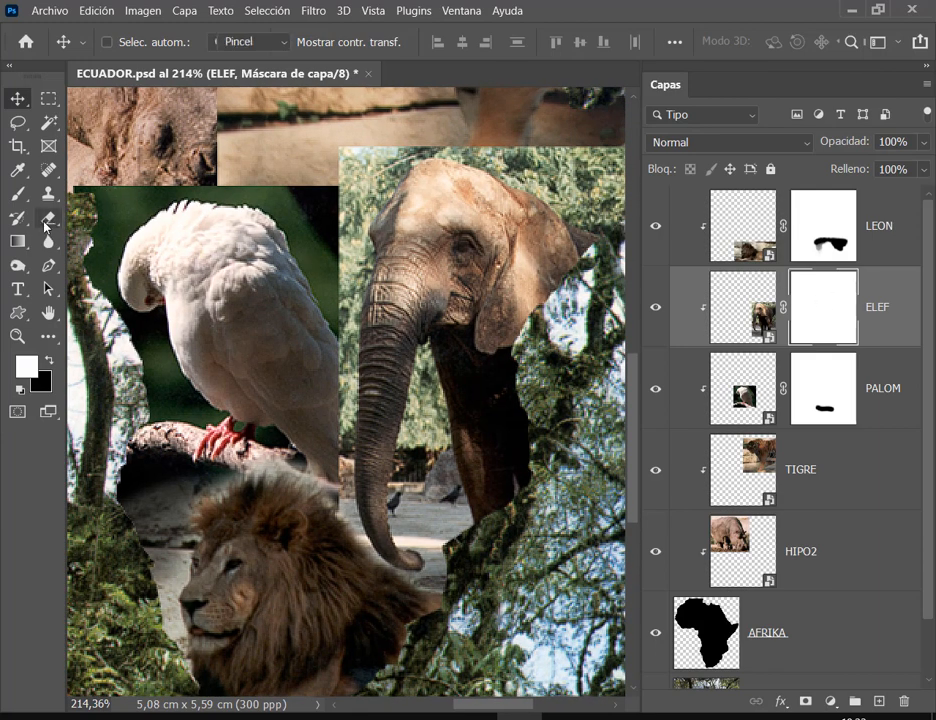
pyautogui.click(350, 150)
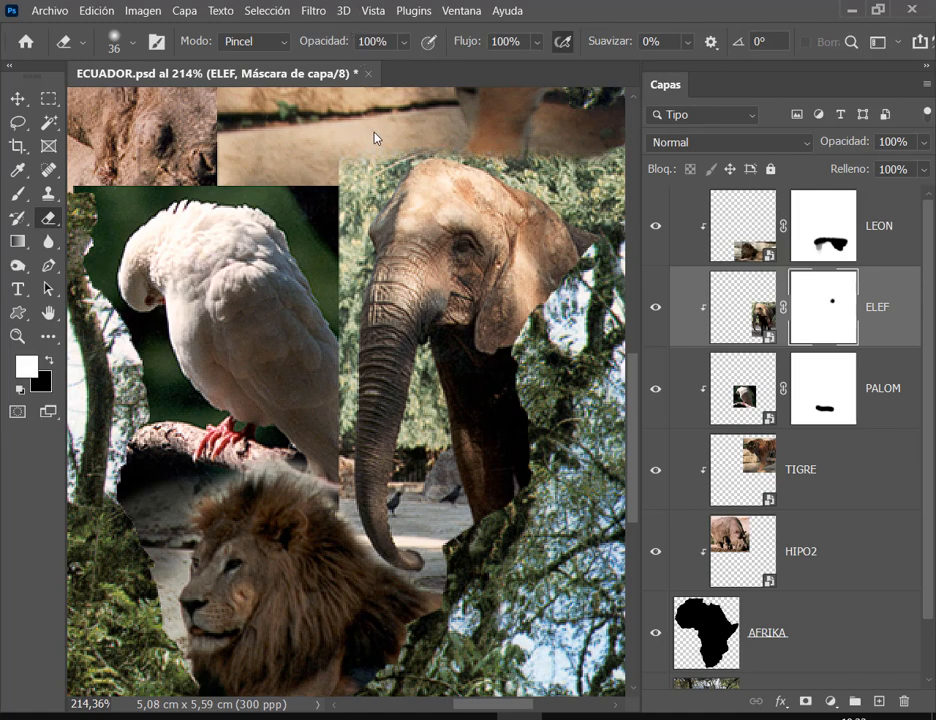
pyautogui.moveTo(376, 140); pyautogui.dragTo(600, 152)
pyautogui.moveTo(489, 708)
pyautogui.mouseDown()
pyautogui.moveTo(508, 710)
pyautogui.moveTo(498, 711)
pyautogui.mouseUp()
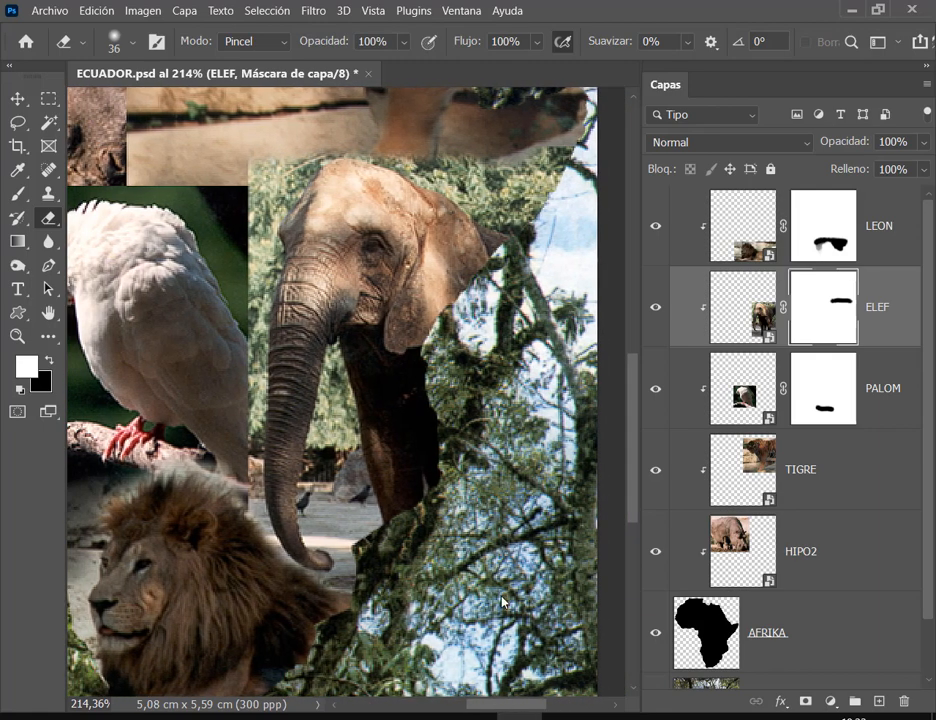
pyautogui.click(552, 126)
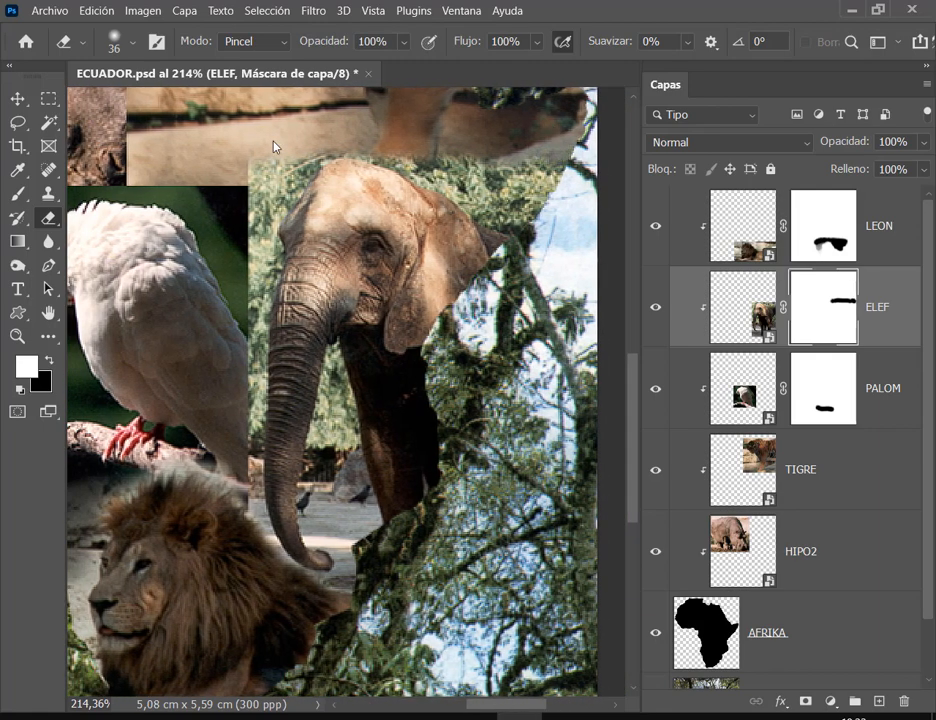
pyautogui.moveTo(244, 152); pyautogui.dragTo(246, 512)
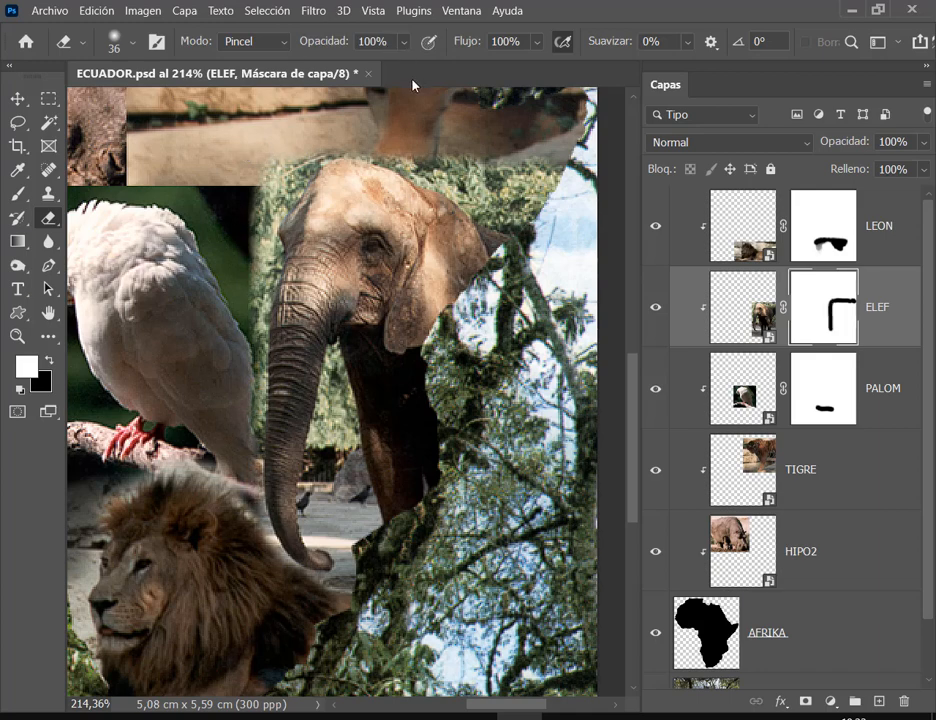
# Step: Set the eraser opacity to 53%, fade the foliage around the elephant's trunk and head on the ELEF mask, and undo the last stroke
pyautogui.moveTo(336, 42); pyautogui.dragTo(287, 53)
pyautogui.moveTo(265, 232); pyautogui.dragTo(247, 380)
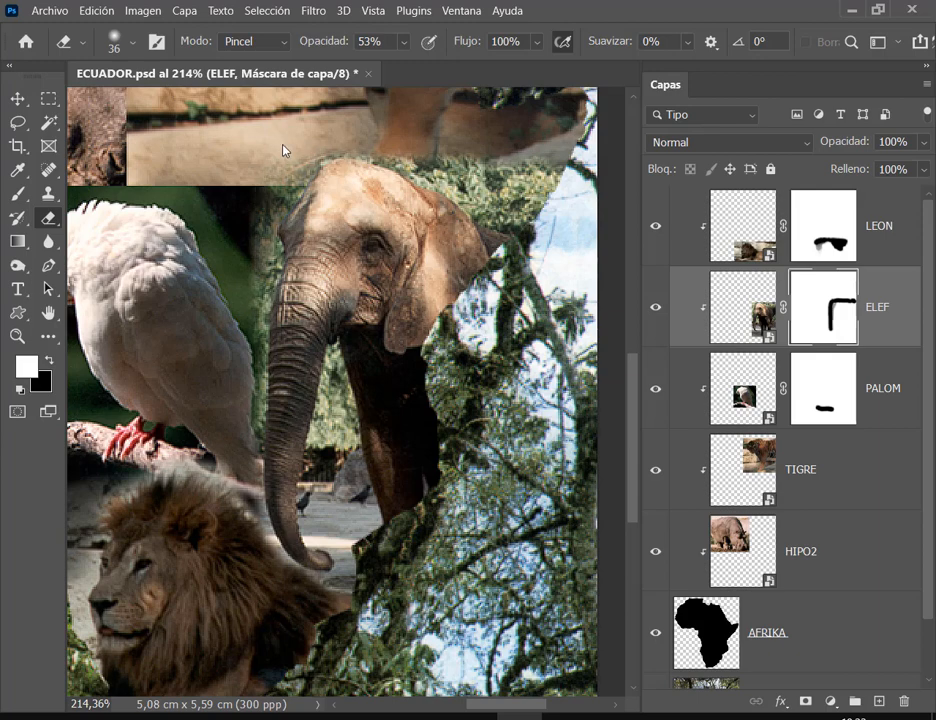
pyautogui.moveTo(285, 148)
pyautogui.mouseDown()
pyautogui.moveTo(438, 155)
pyautogui.moveTo(532, 185)
pyautogui.moveTo(560, 178)
pyautogui.mouseUp()
pyautogui.moveTo(496, 138)
pyautogui.mouseDown()
pyautogui.moveTo(535, 155)
pyautogui.moveTo(542, 194)
pyautogui.mouseUp()
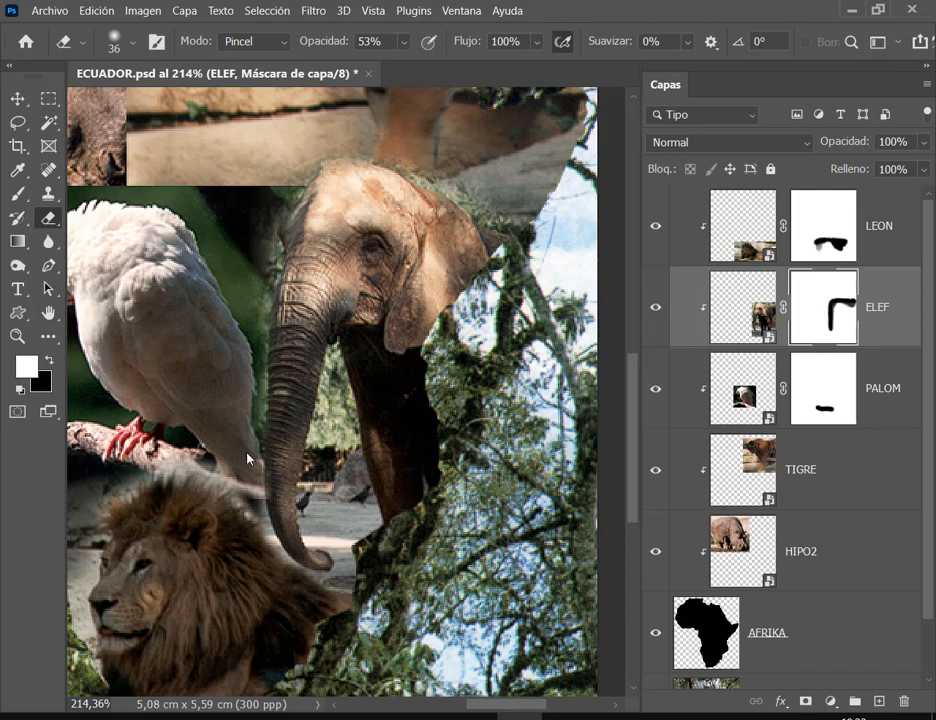
pyautogui.click(96, 10)
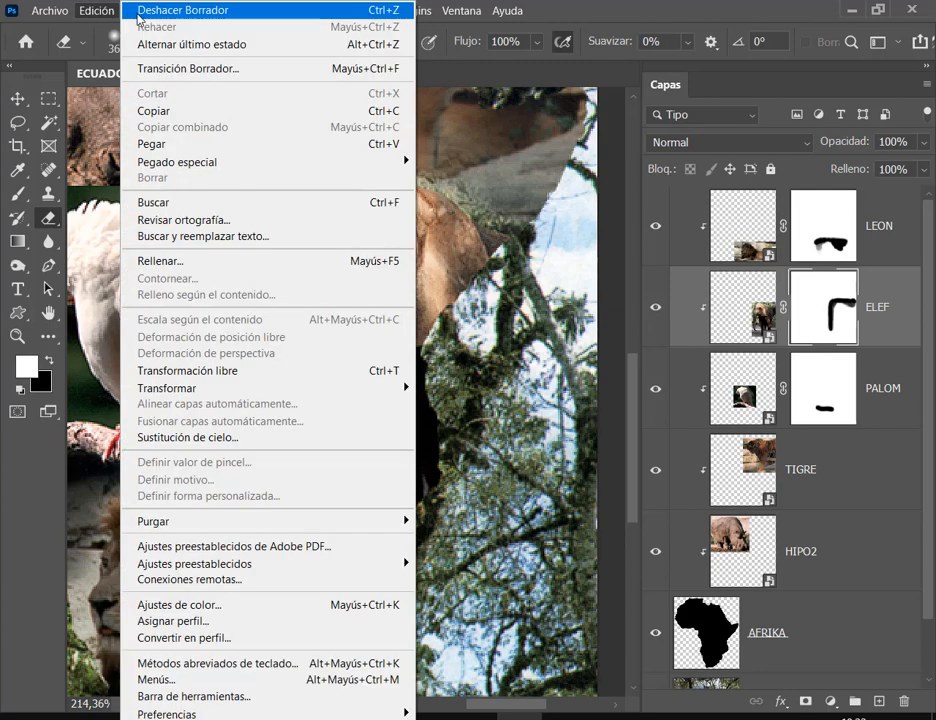
pyautogui.click(207, 16)
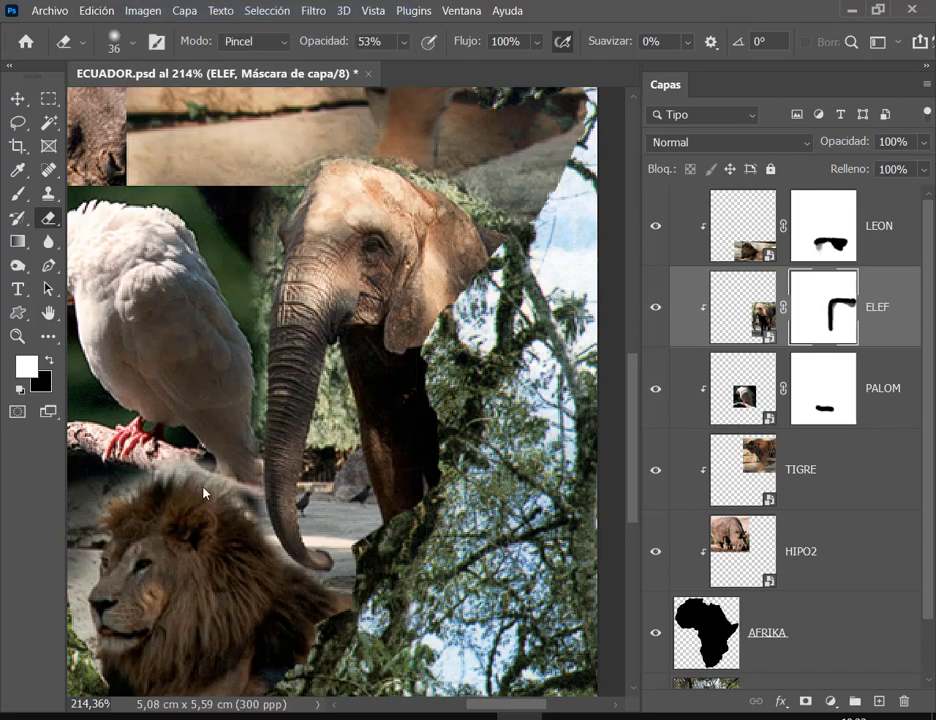
# Step: Set the eraser opacity to 100% and erase a spot on top of the elephant's head on the ELEF mask
pyautogui.moveTo(330, 47); pyautogui.dragTo(372, 46)
pyautogui.click(339, 143)
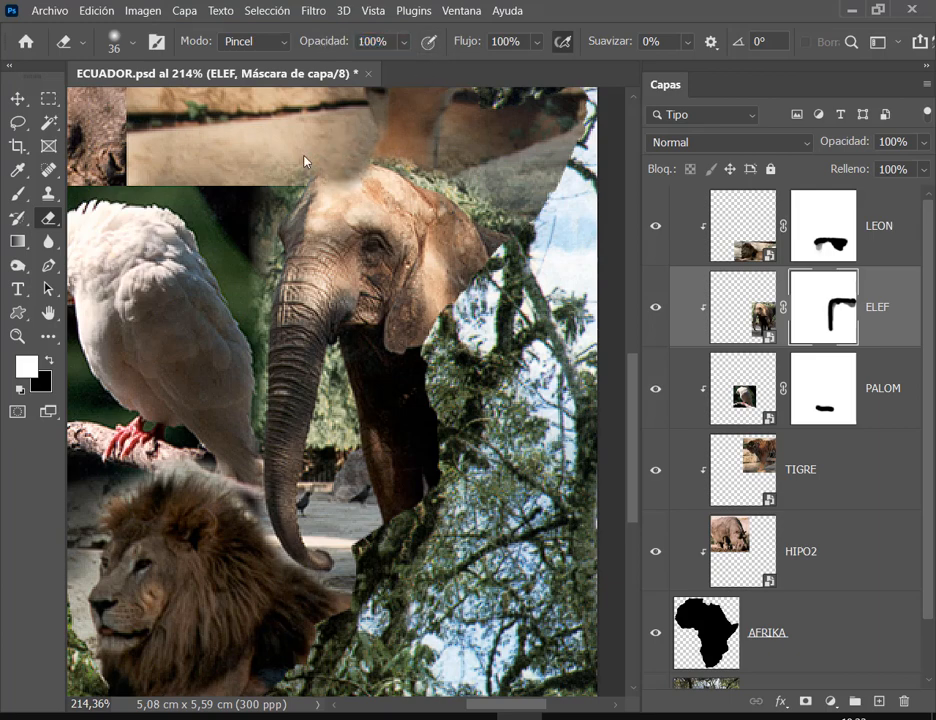
# Step: Restore the top of the elephant's head by painting white on the ELEF mask with a soft round 32 px brush
pyautogui.press('b')
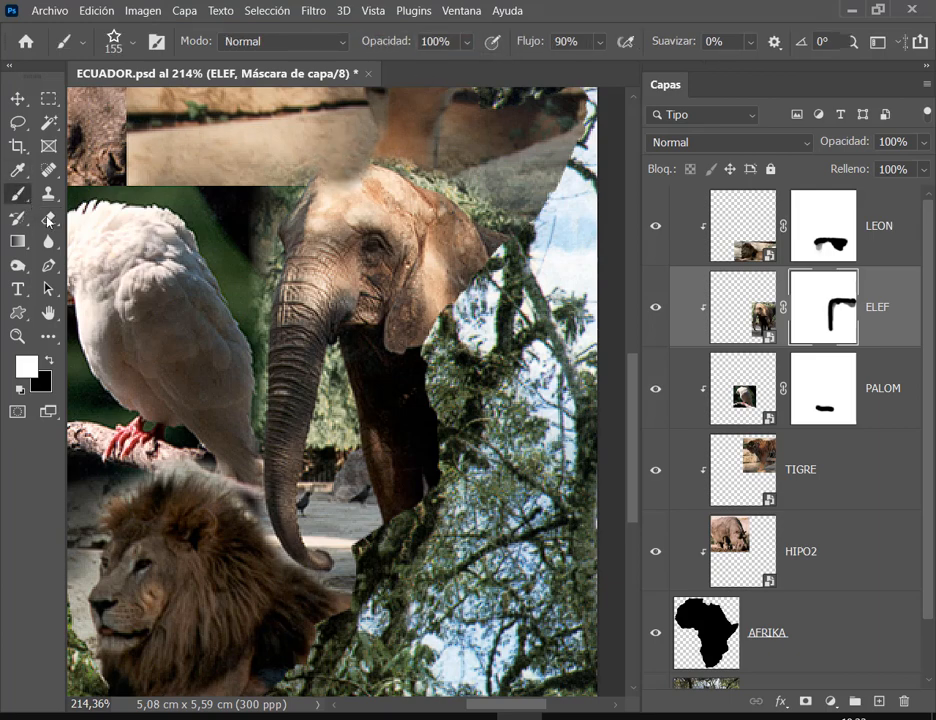
pyautogui.rightClick(371, 208)
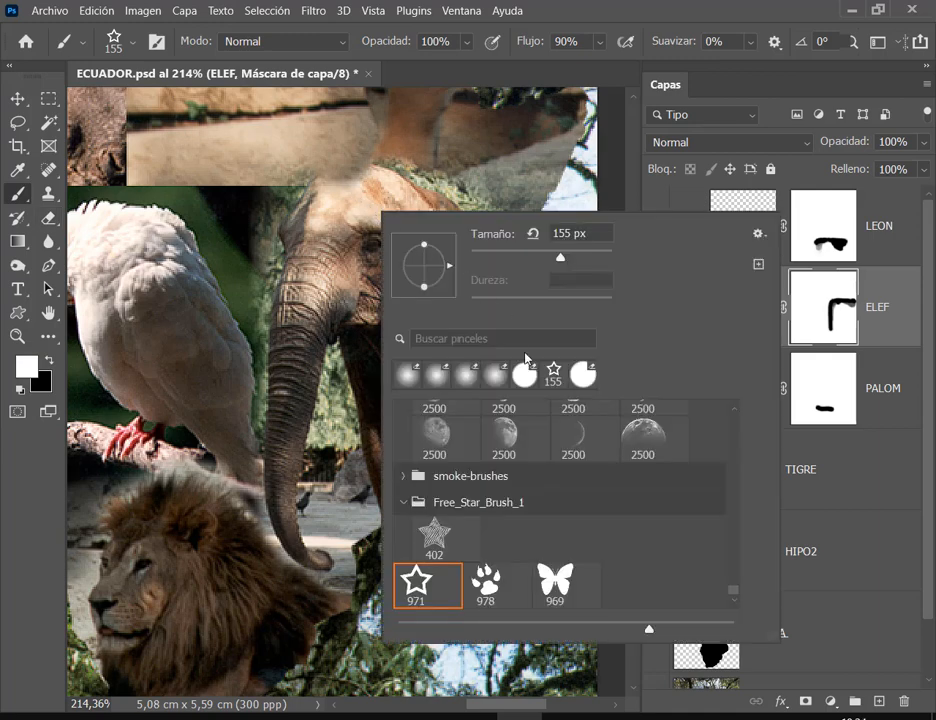
pyautogui.moveTo(734, 589)
pyautogui.mouseDown()
pyautogui.moveTo(752, 525)
pyautogui.moveTo(745, 411)
pyautogui.mouseUp()
pyautogui.click(458, 457)
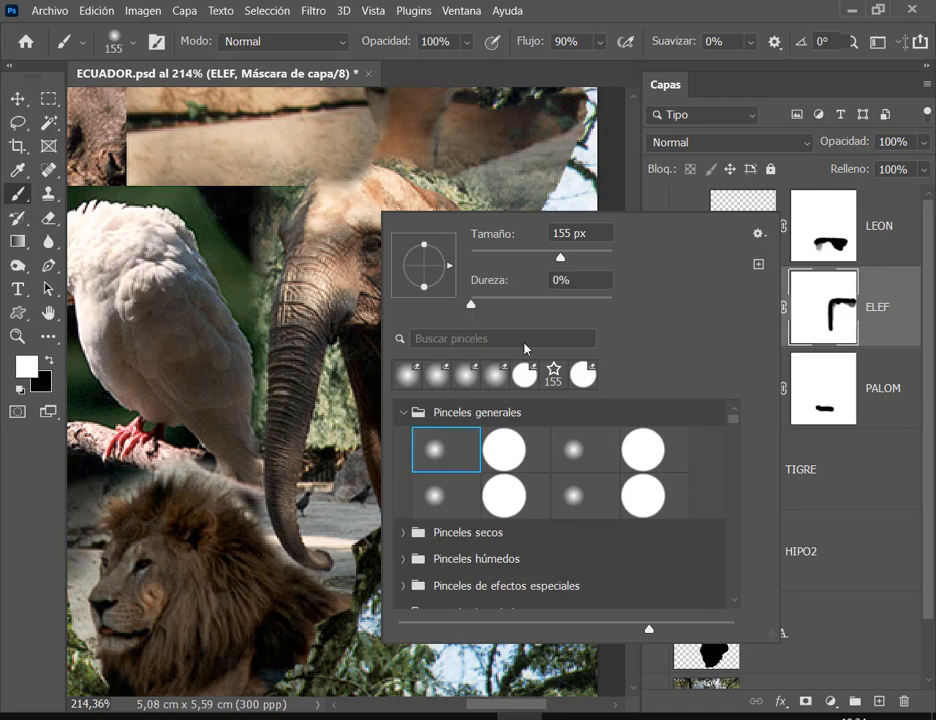
pyautogui.click(507, 256)
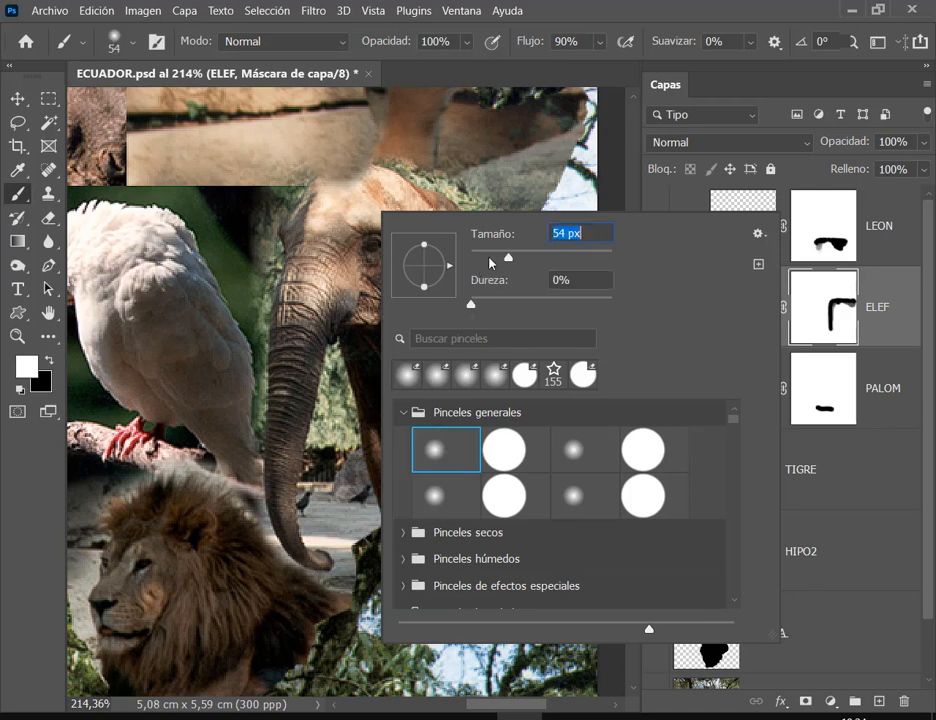
pyautogui.click(480, 257)
pyautogui.click(328, 208)
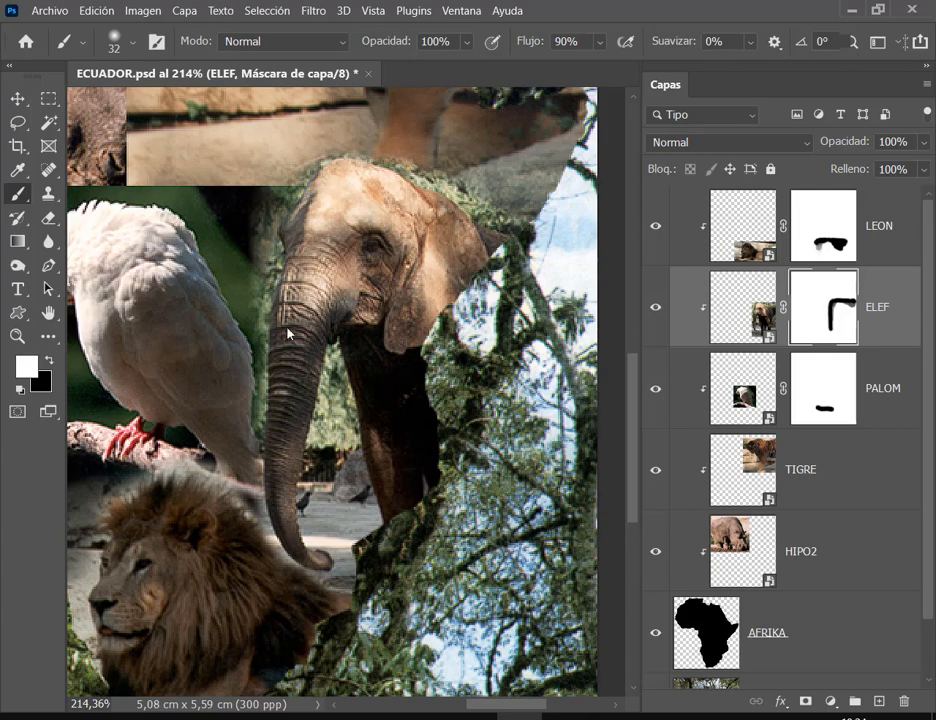
# Step: Erase the foliage beside the elephant's forehead on the ELEF mask at full opacity and set the eraser opacity to 35%
pyautogui.click(48, 218)
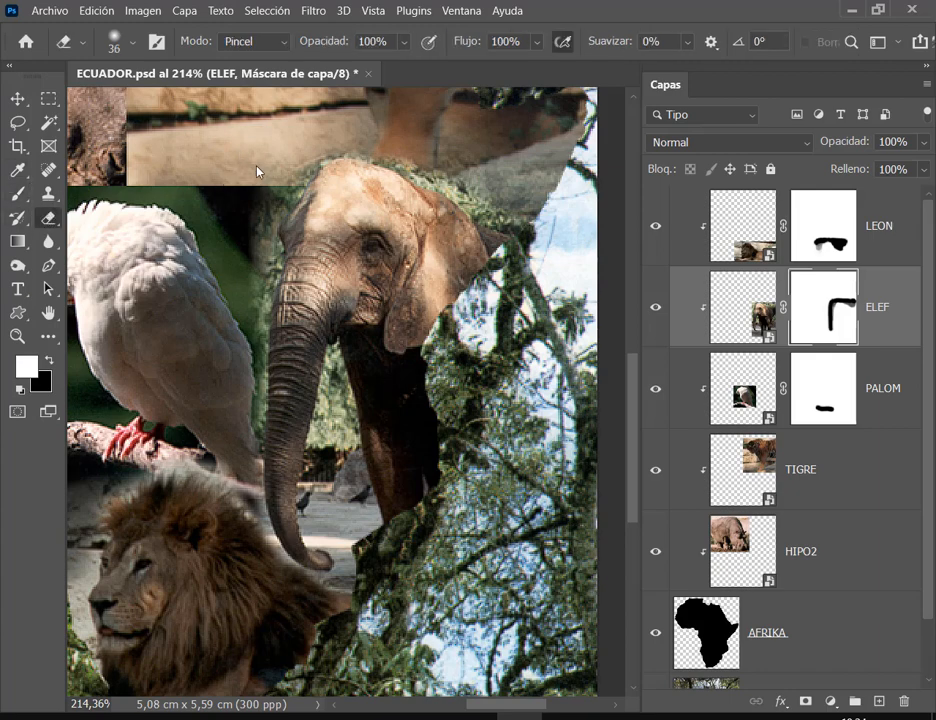
pyautogui.moveTo(257, 167); pyautogui.dragTo(233, 229)
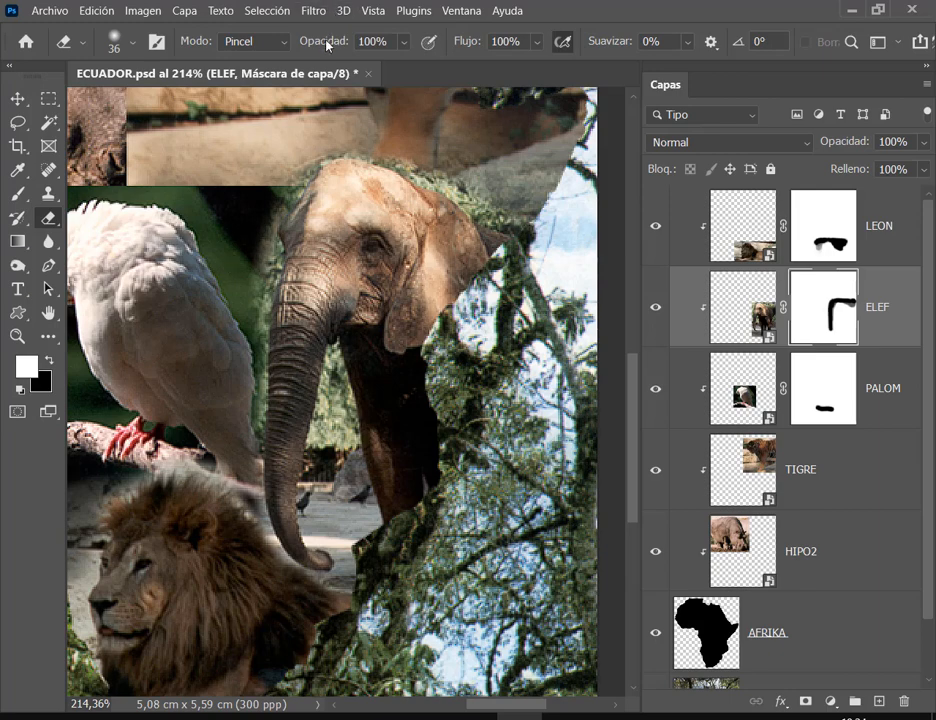
pyautogui.moveTo(331, 45); pyautogui.dragTo(331, 45)
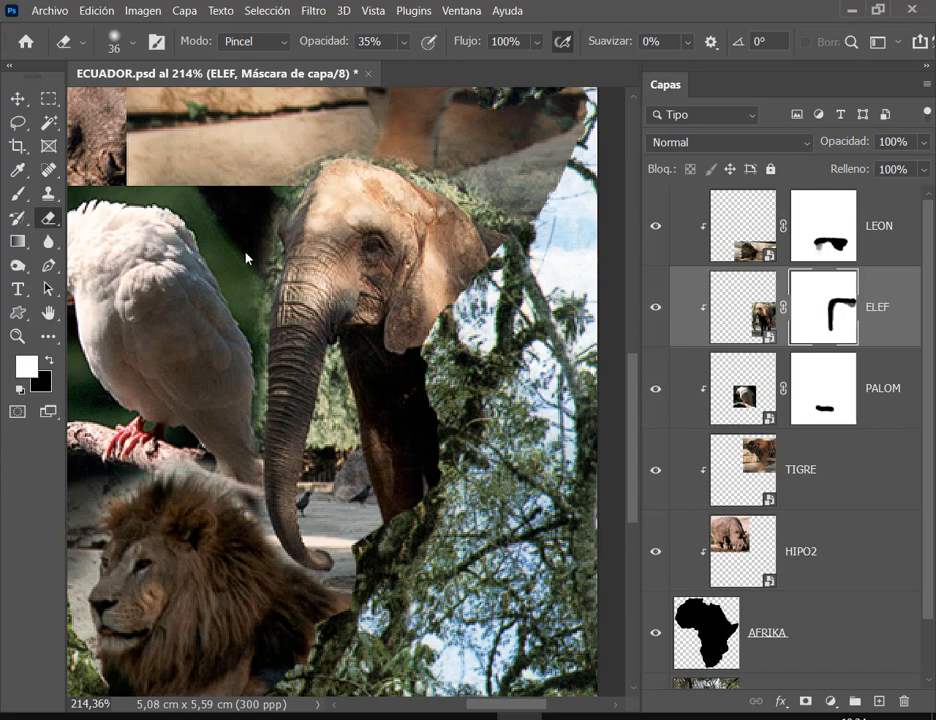
# Step: Save the ECUADOR.psd document
pyautogui.click(18, 195)
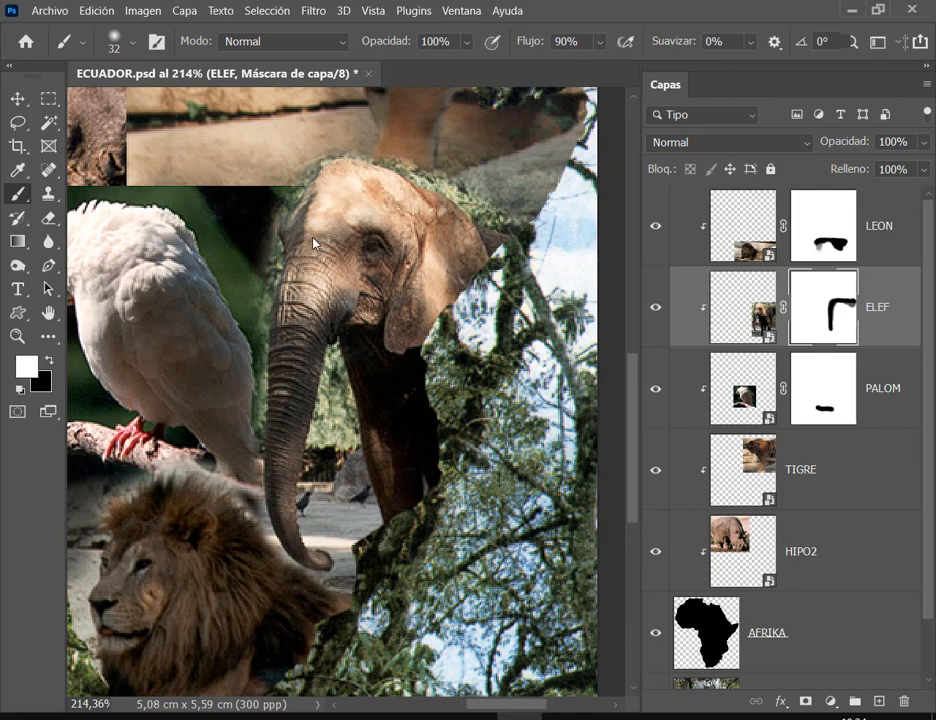
pyautogui.moveTo(637, 420); pyautogui.dragTo(637, 405)
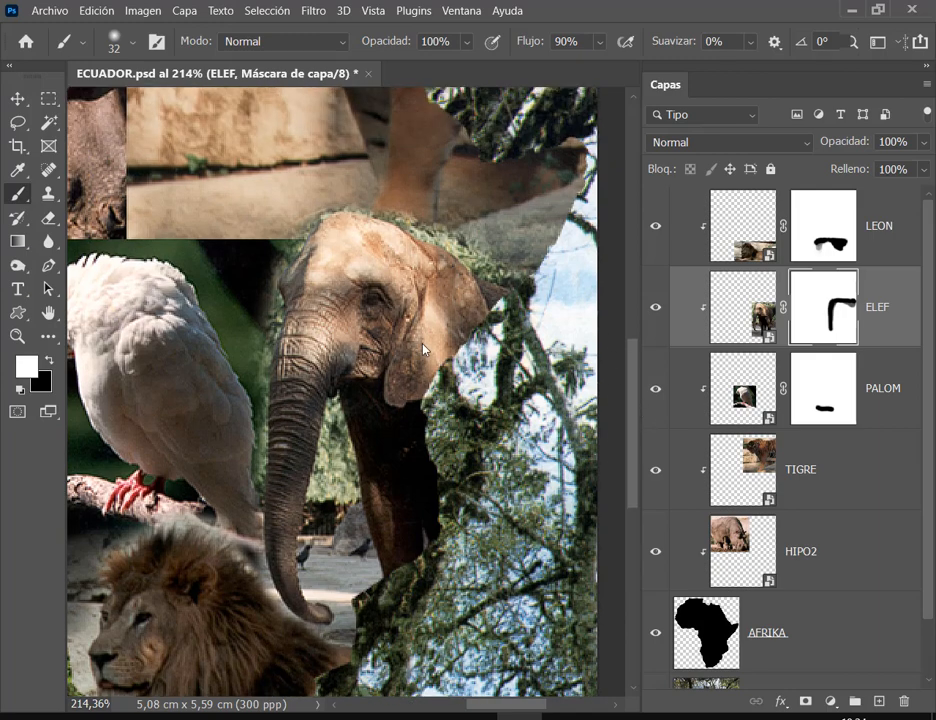
pyautogui.click(46, 12)
pyautogui.click(75, 210)
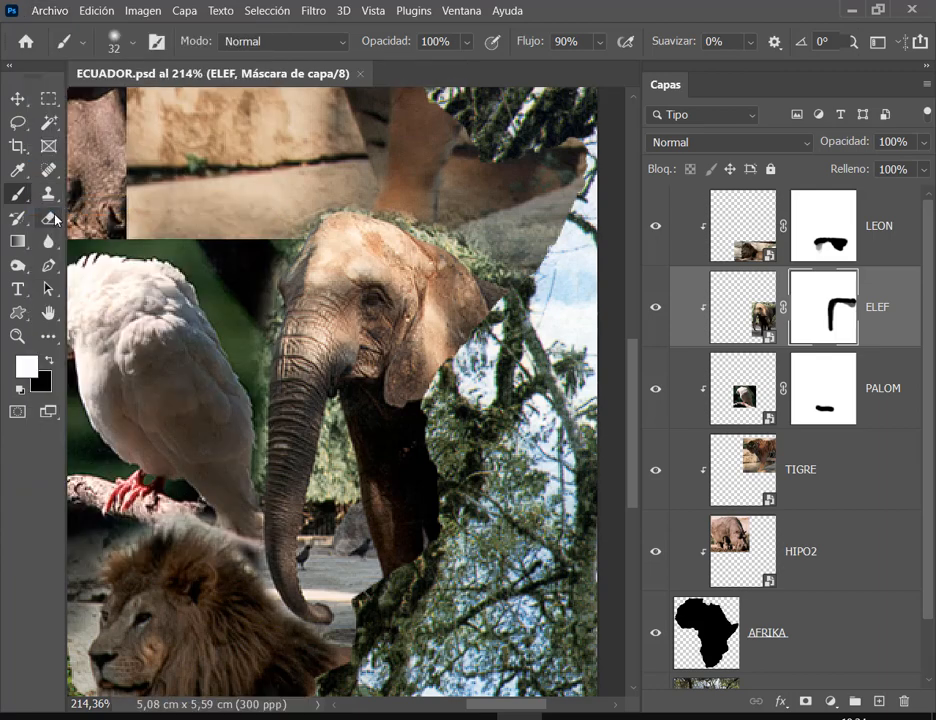
# Step: Erase the foliage above the elephant's head on the ELEF mask at 35% opacity, and again at 93% hardness and 100% opacity
pyautogui.click(47, 217)
pyautogui.moveTo(411, 197)
pyautogui.mouseDown()
pyautogui.moveTo(495, 240)
pyautogui.moveTo(482, 225)
pyautogui.mouseUp()
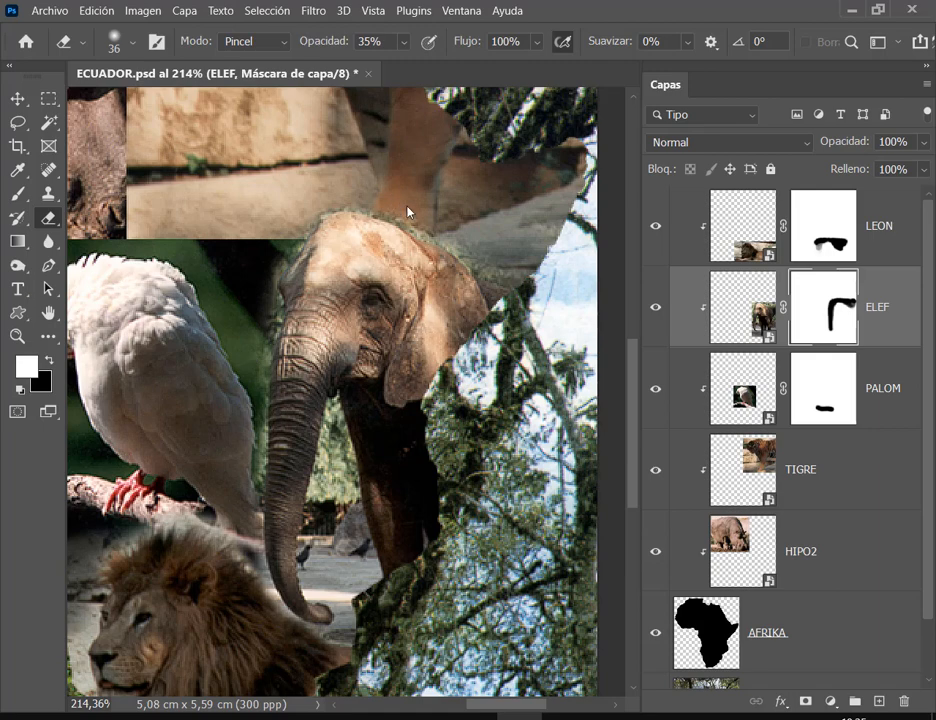
pyautogui.rightClick(430, 213)
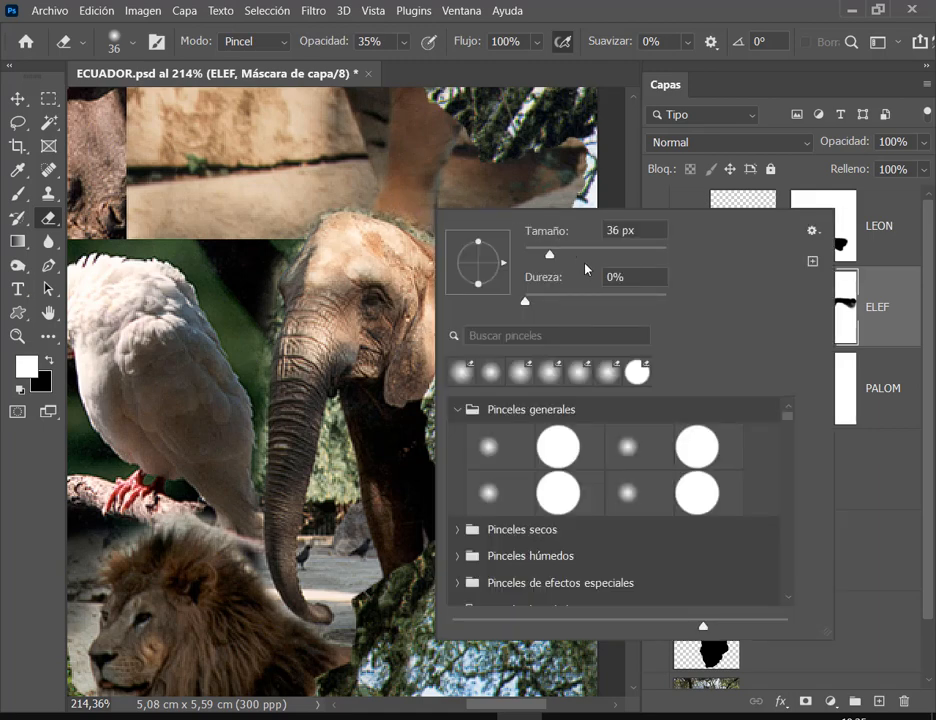
pyautogui.moveTo(643, 304); pyautogui.dragTo(655, 308)
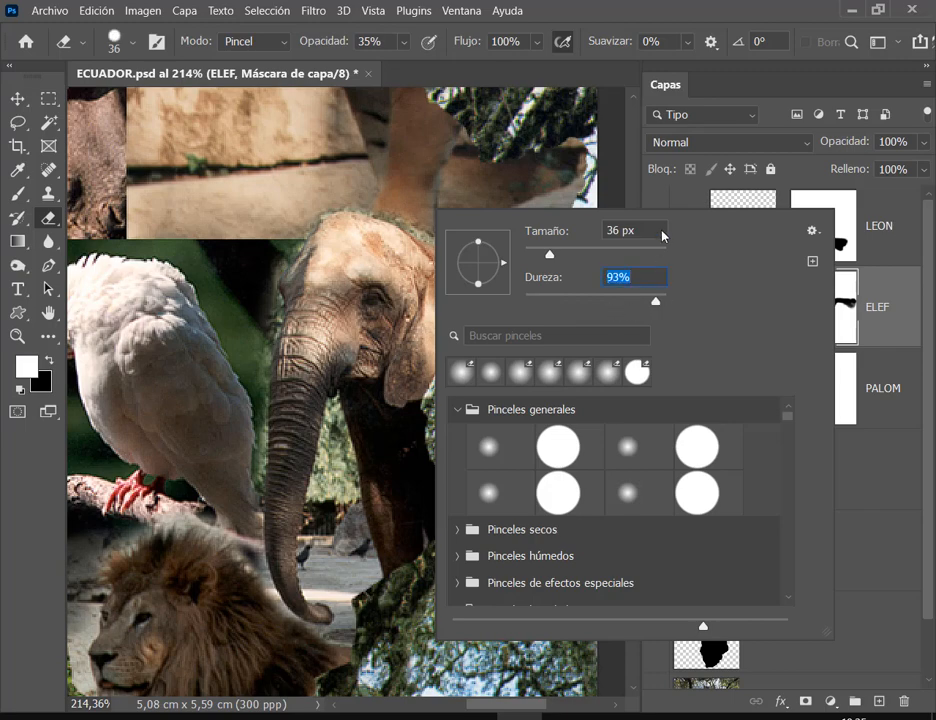
pyautogui.press('Return')
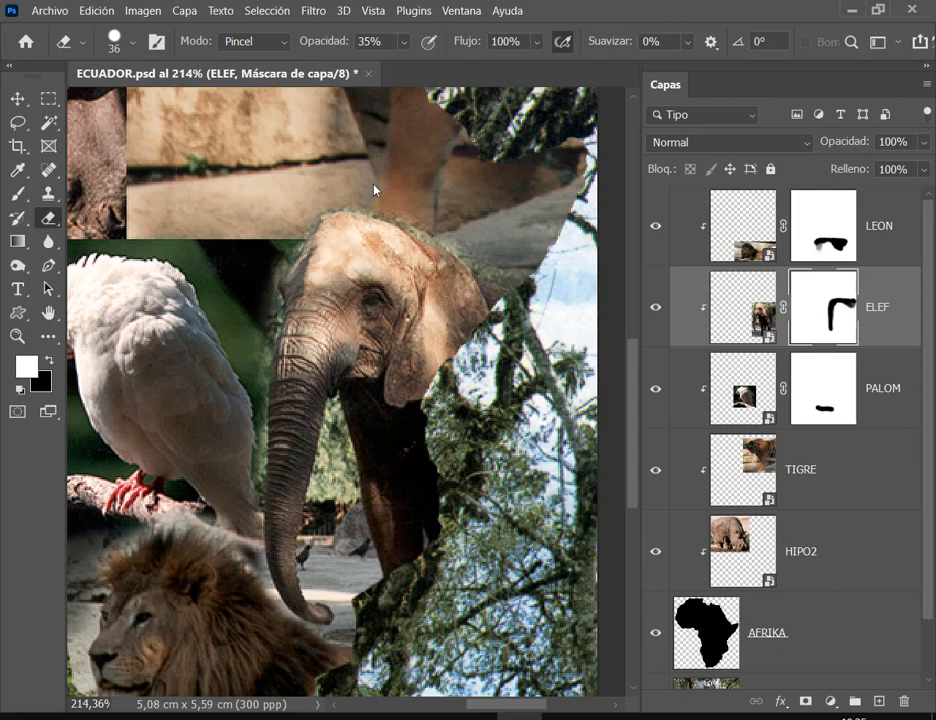
pyautogui.moveTo(304, 43); pyautogui.dragTo(345, 44)
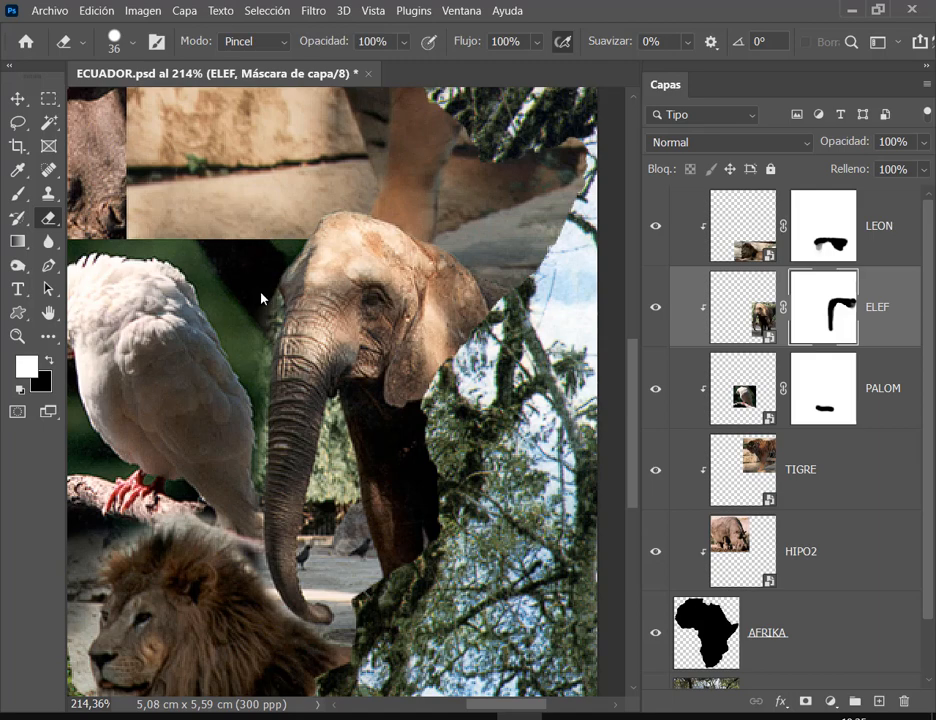
# Step: Set the eraser size to 18 px and erase the foliage between the elephant's trunk and the white bird on the ELEF mask
pyautogui.rightClick(292, 255)
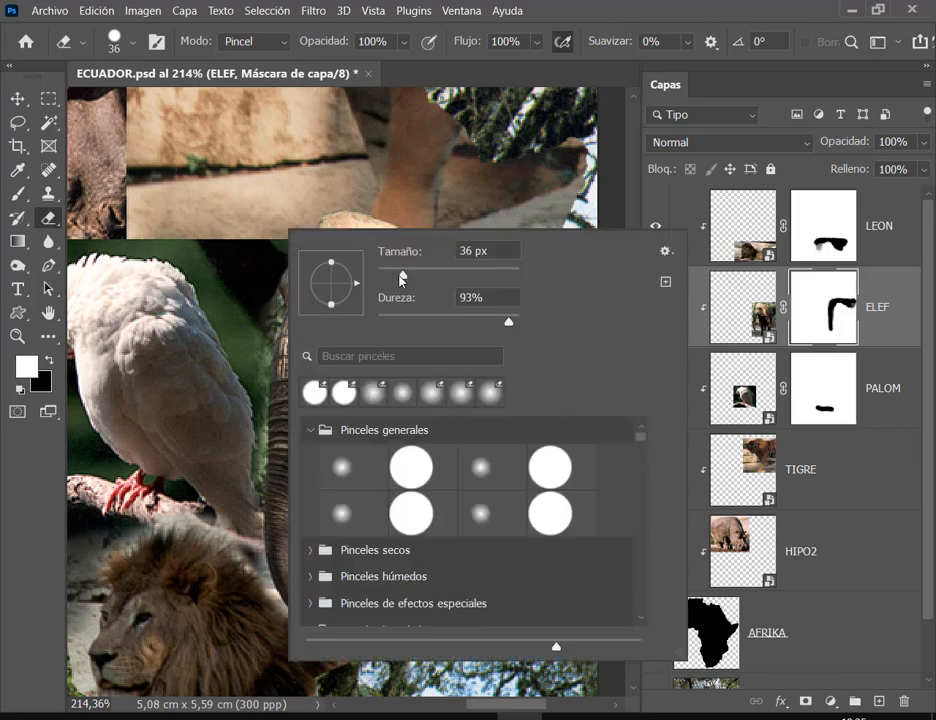
pyautogui.moveTo(399, 274); pyautogui.dragTo(389, 275)
pyautogui.click(241, 267)
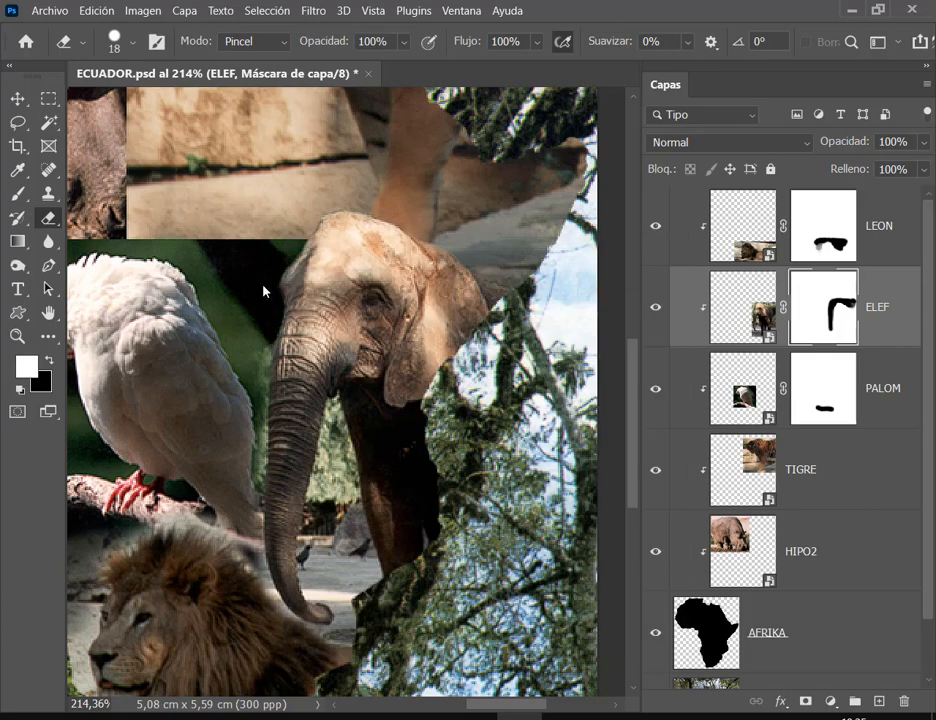
pyautogui.moveTo(268, 344); pyautogui.dragTo(253, 487)
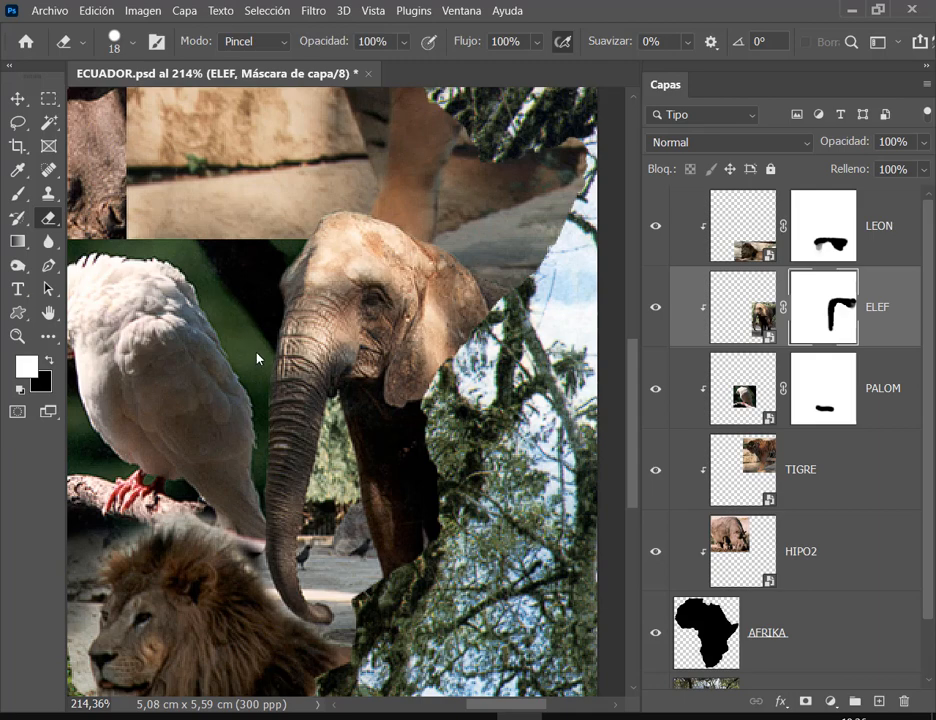
# Step: Set the eraser hardness to 0% and erase around the lower trunk and the bird's tail on the ELEF mask
pyautogui.rightClick(456, 205)
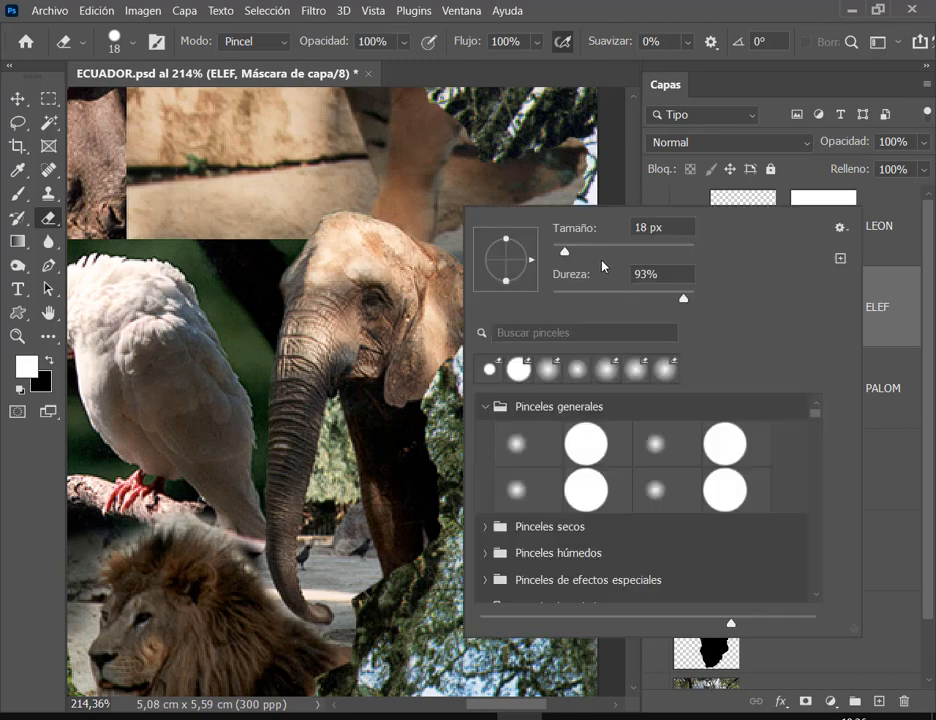
pyautogui.moveTo(577, 298); pyautogui.dragTo(547, 299)
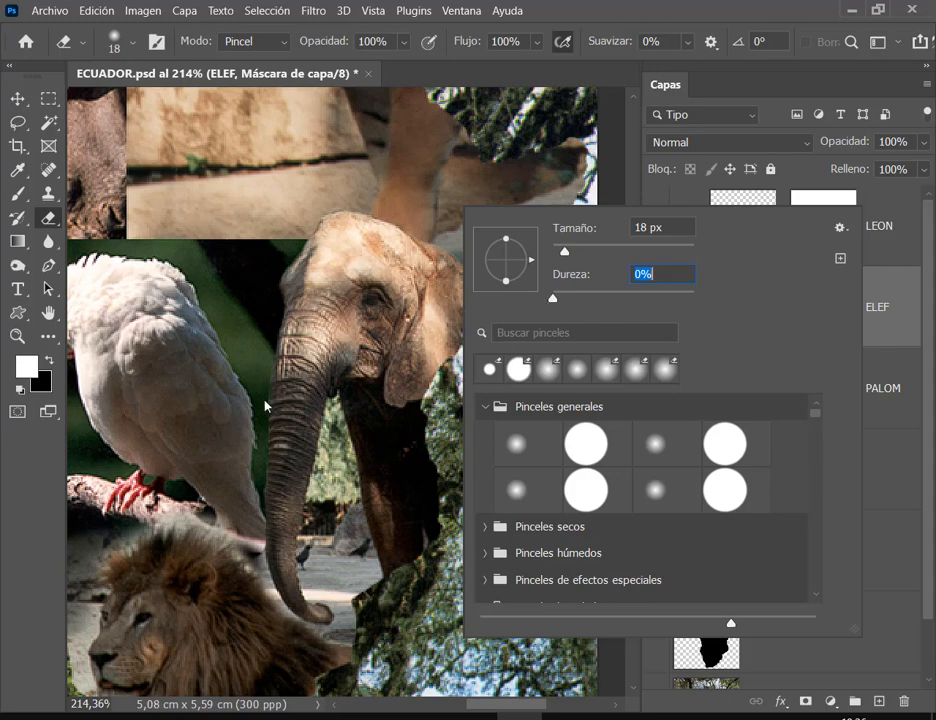
pyautogui.click(237, 556)
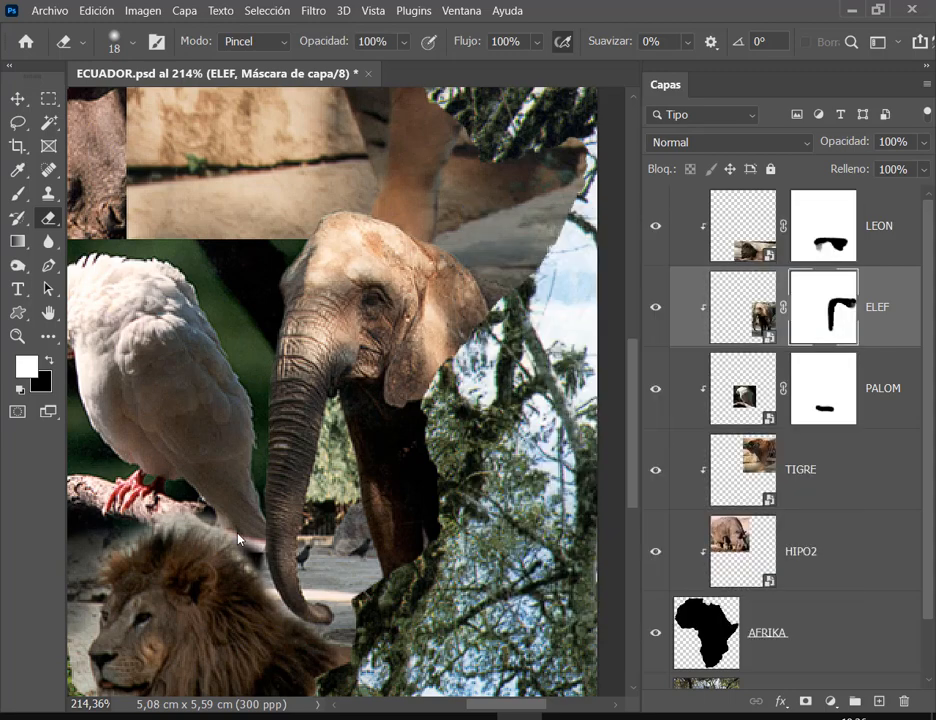
pyautogui.moveTo(252, 549)
pyautogui.mouseDown()
pyautogui.moveTo(284, 613)
pyautogui.moveTo(276, 592)
pyautogui.mouseUp()
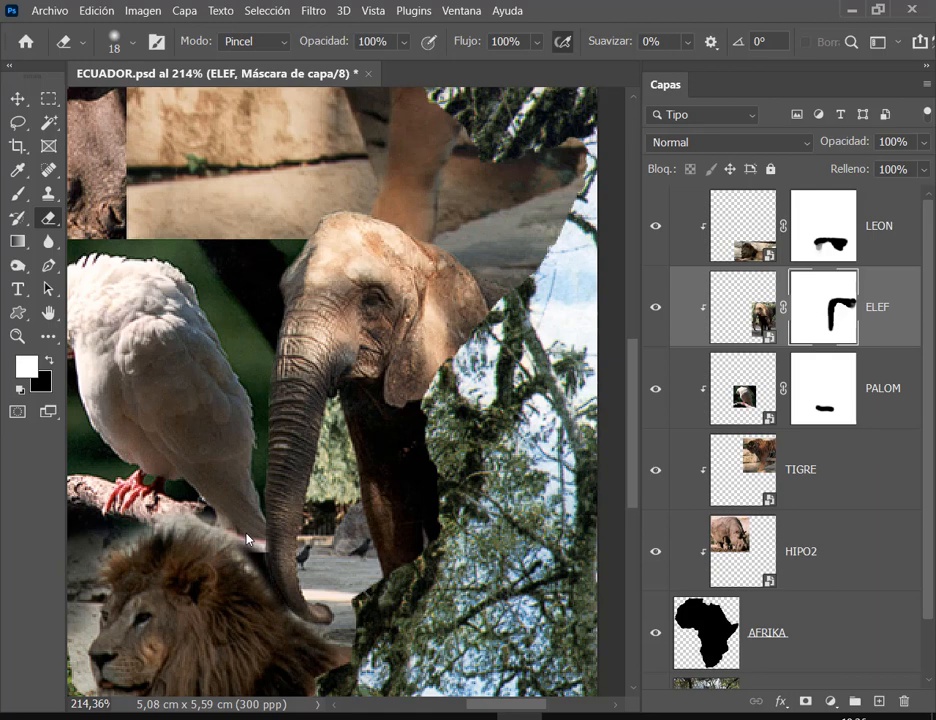
pyautogui.moveTo(247, 534); pyautogui.dragTo(260, 546)
# Step: Restore the ground between the bird's tail and the lower trunk by painting white on the ELEF mask, and save the document
pyautogui.click(102, 18)
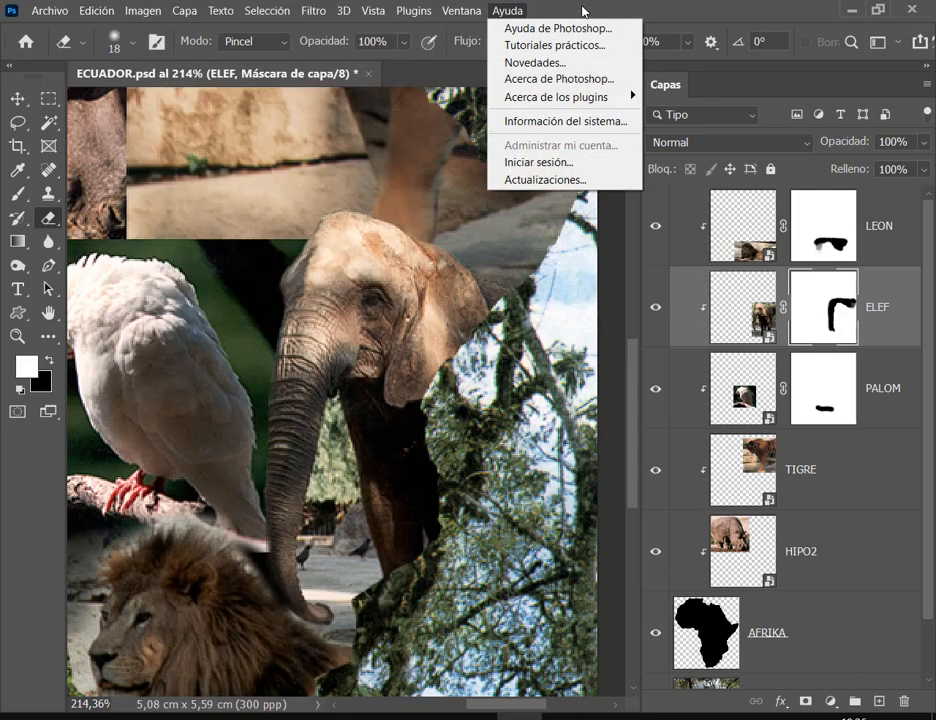
pyautogui.click(584, 11)
pyautogui.click(21, 196)
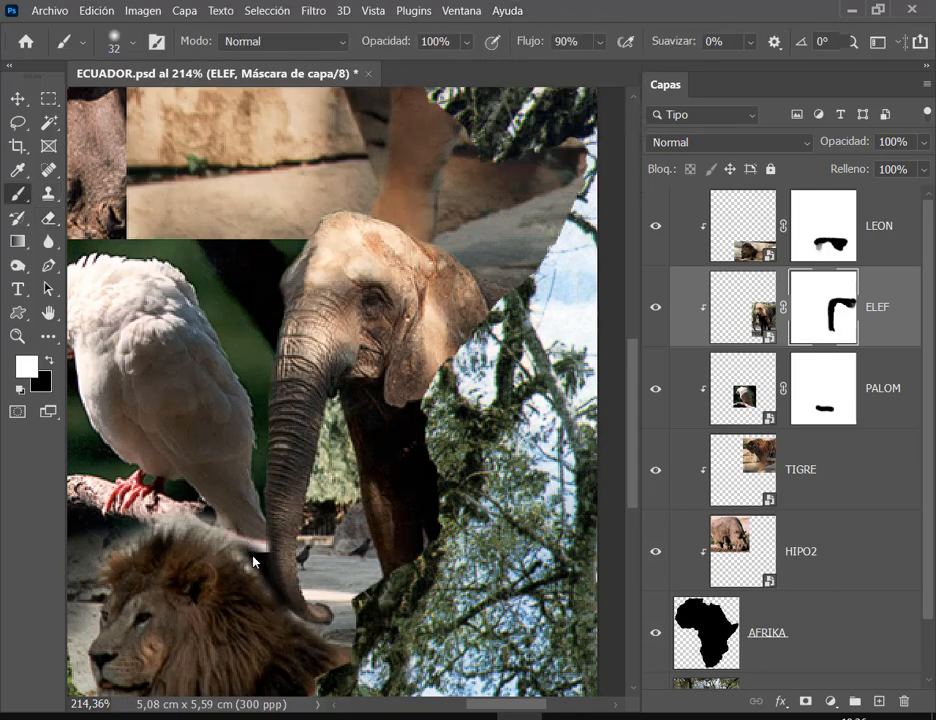
pyautogui.moveTo(253, 562); pyautogui.dragTo(265, 568)
pyautogui.click(56, 12)
pyautogui.click(85, 206)
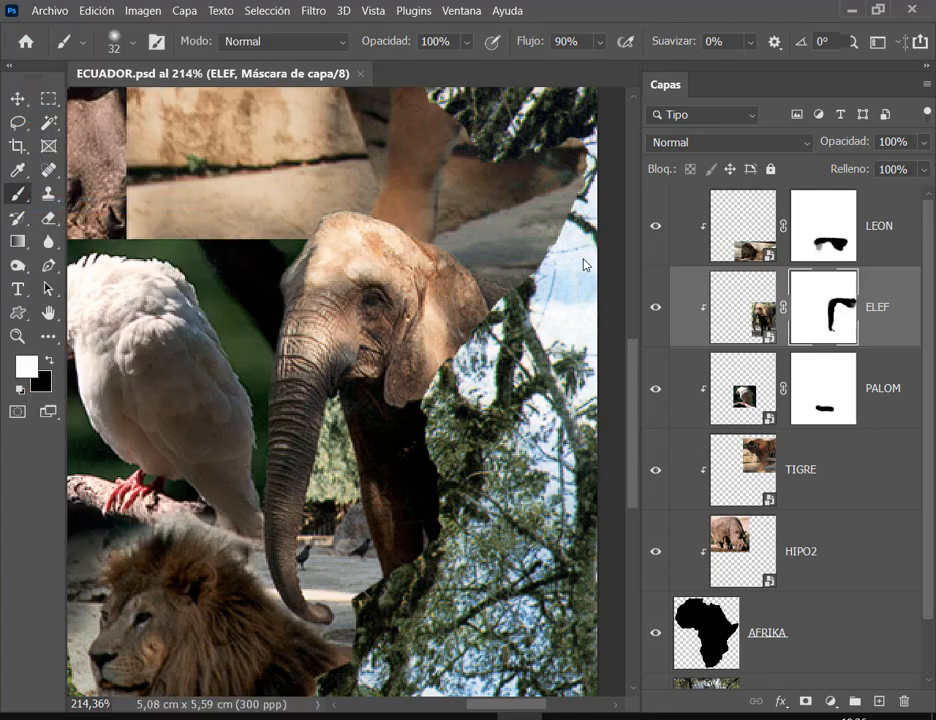
# Step: Switch to the Google Meet call to read its chat messages and return to Photoshop
pyautogui.moveTo(204, 710)
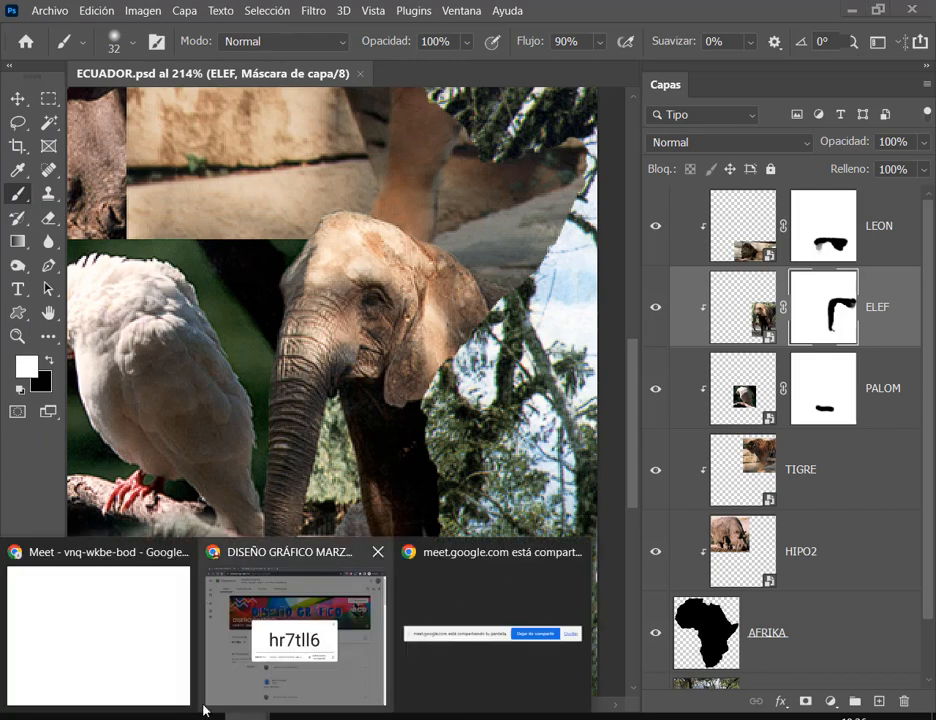
pyautogui.click(136, 641)
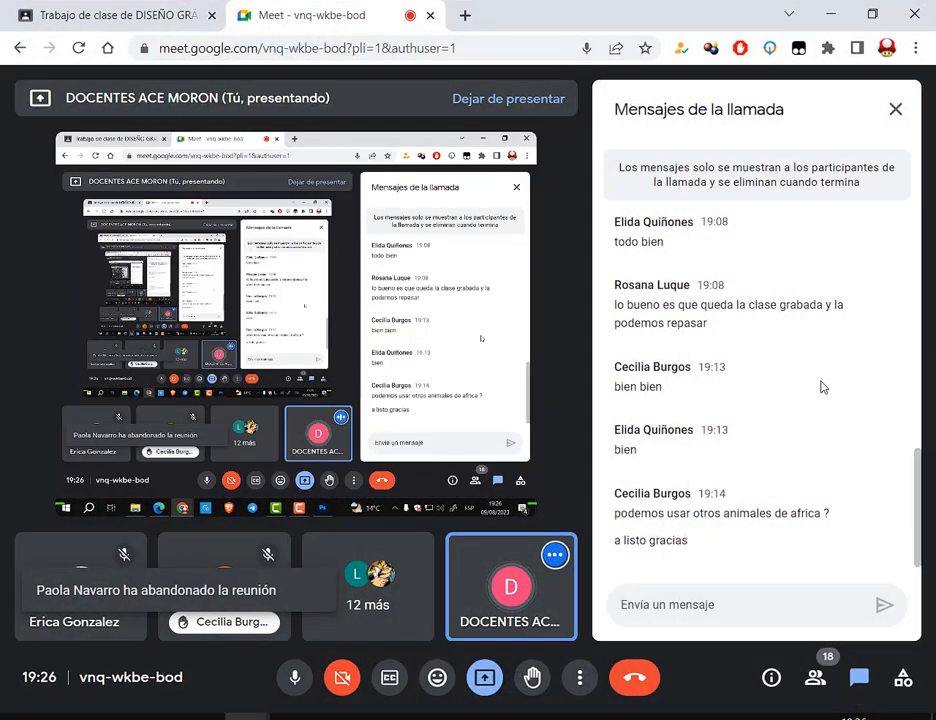
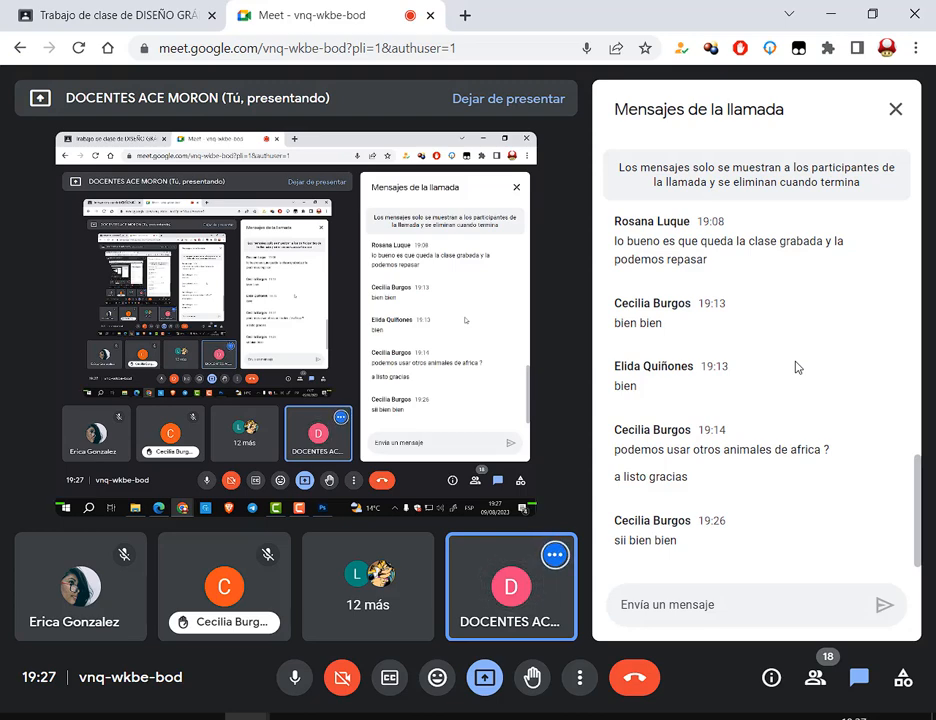
pyautogui.click(830, 14)
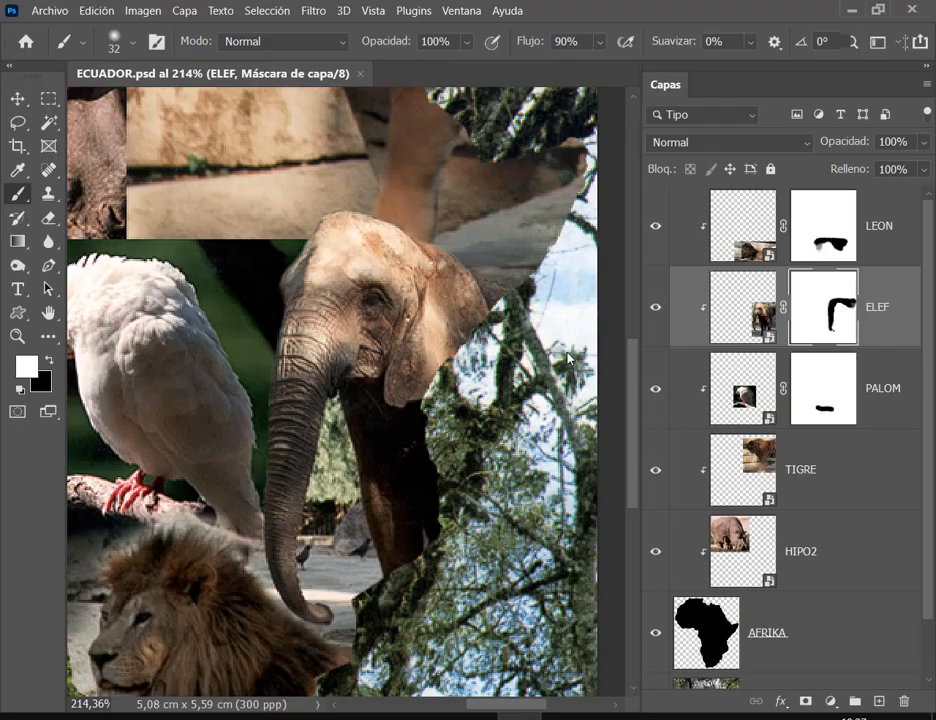
# Step: Erase the bird photo's upper edge and the green background beside the elephant's head on the PALOM mask with a soft 46 px eraser
pyautogui.scroll(5, 305, 197)
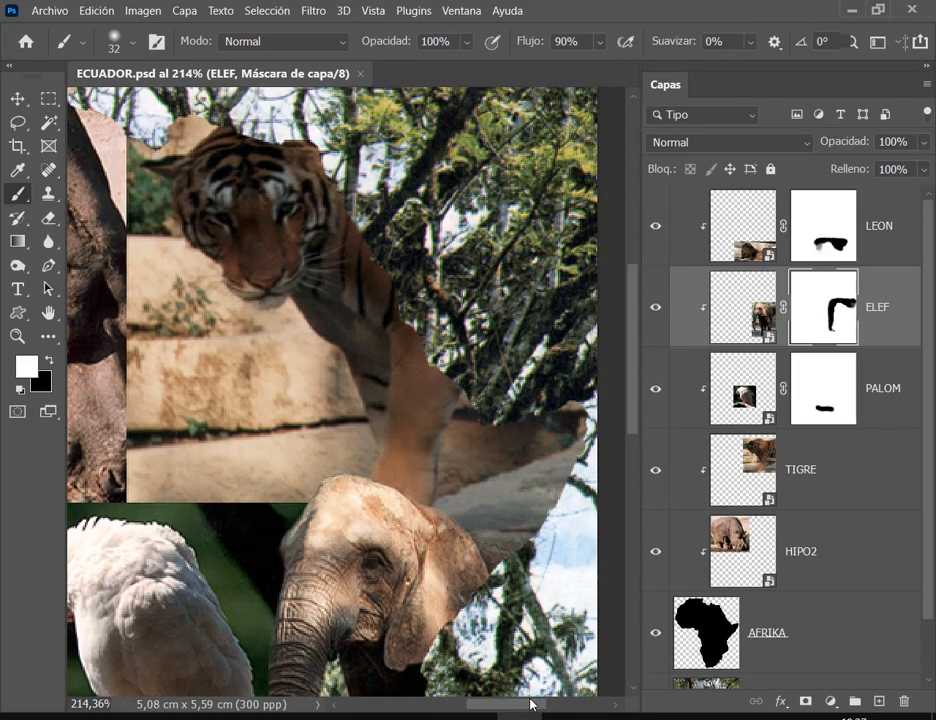
pyautogui.moveTo(533, 704); pyautogui.dragTo(518, 705)
pyautogui.scroll(-4, 432, 476)
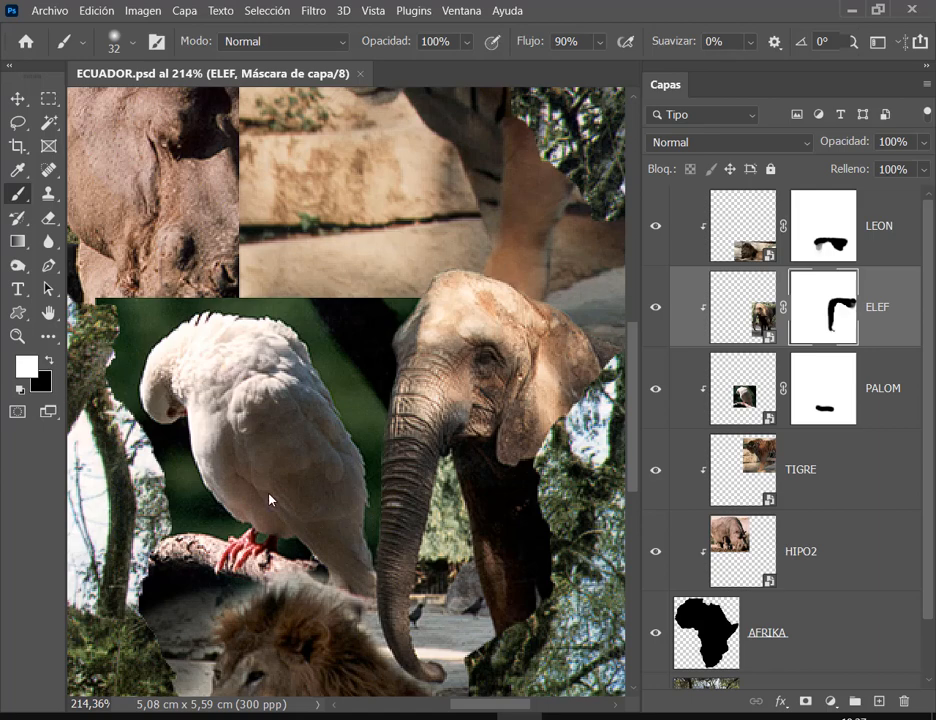
pyautogui.scroll(1, 332, 333)
pyautogui.scroll(1, 340, 360)
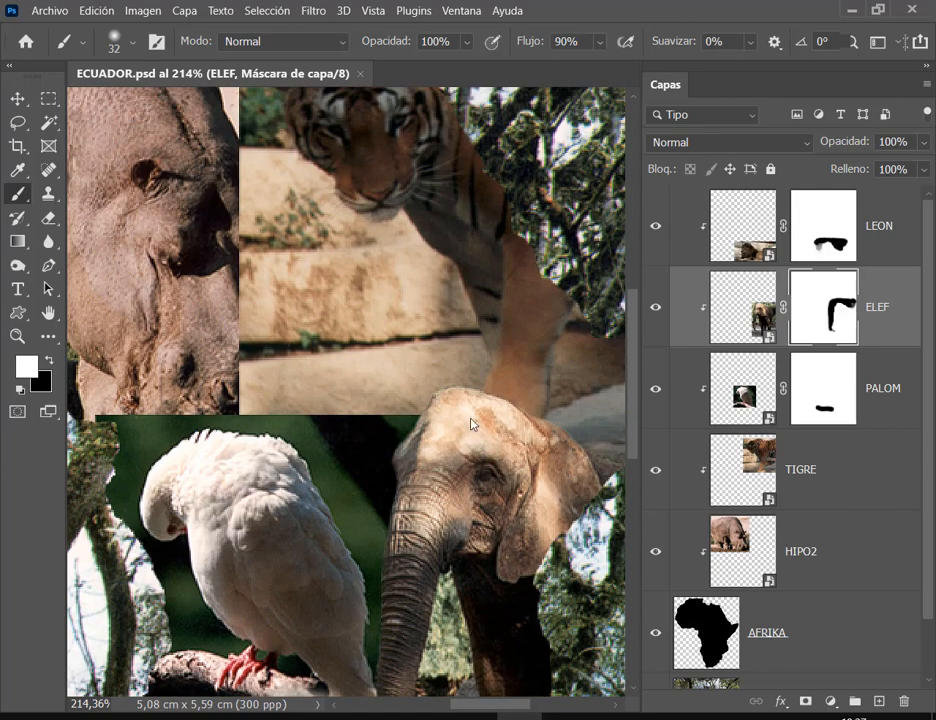
pyautogui.click(740, 366)
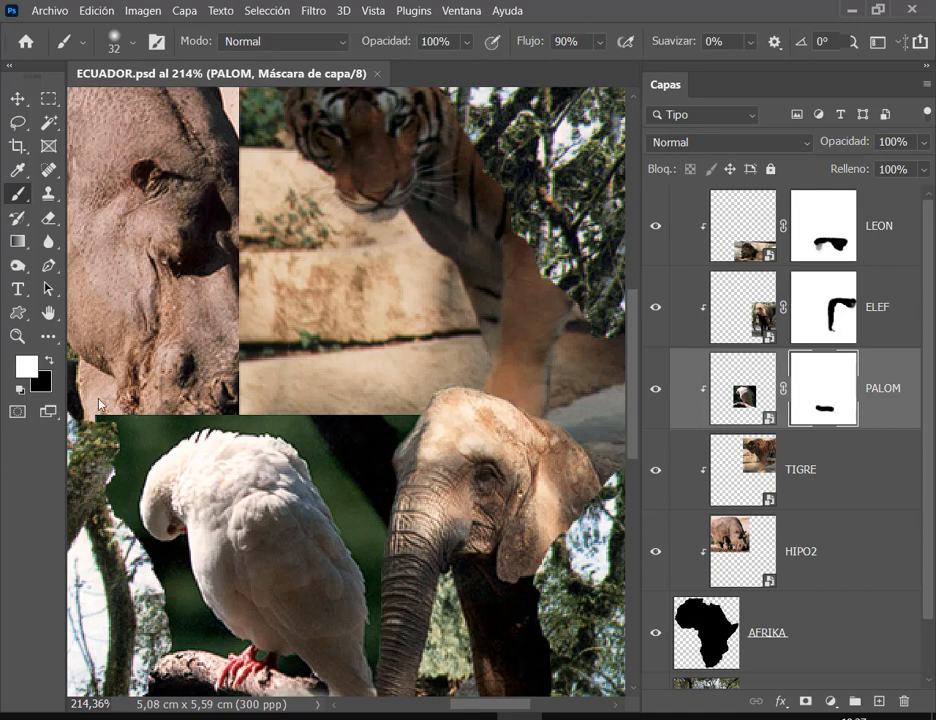
pyautogui.click(50, 217)
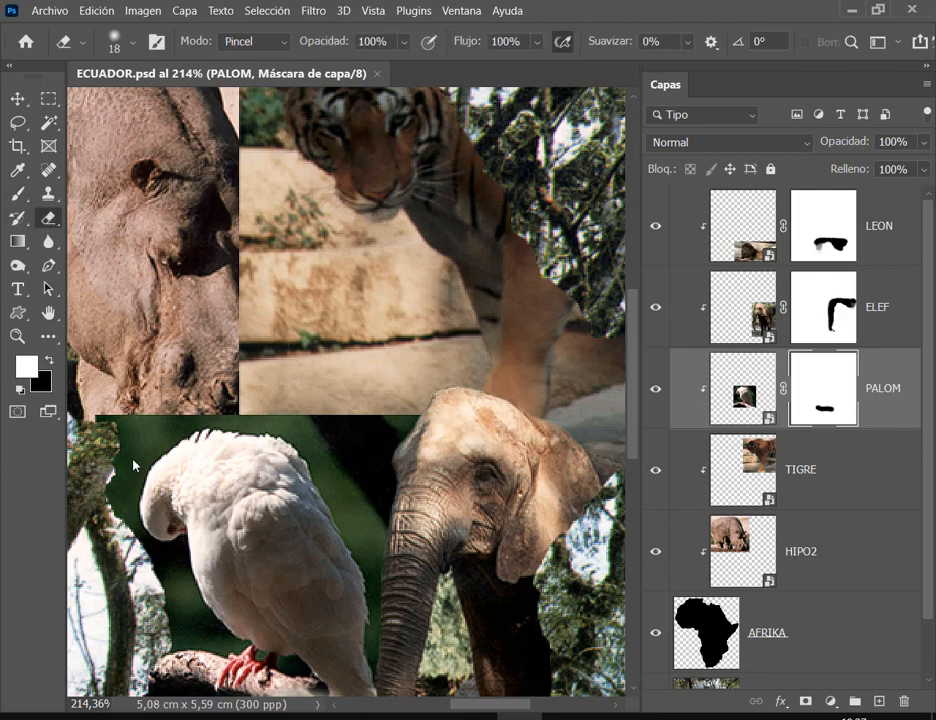
pyautogui.rightClick(183, 348)
pyautogui.moveTo(302, 331); pyautogui.dragTo(311, 330)
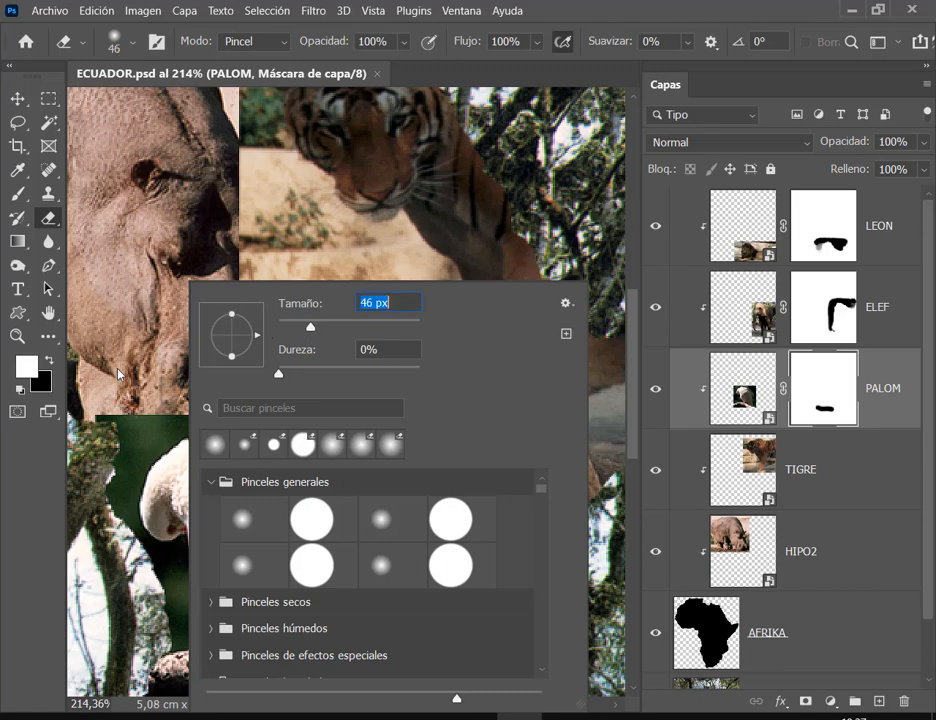
pyautogui.moveTo(114, 390)
pyautogui.mouseDown()
pyautogui.moveTo(156, 400)
pyautogui.moveTo(400, 393)
pyautogui.mouseUp()
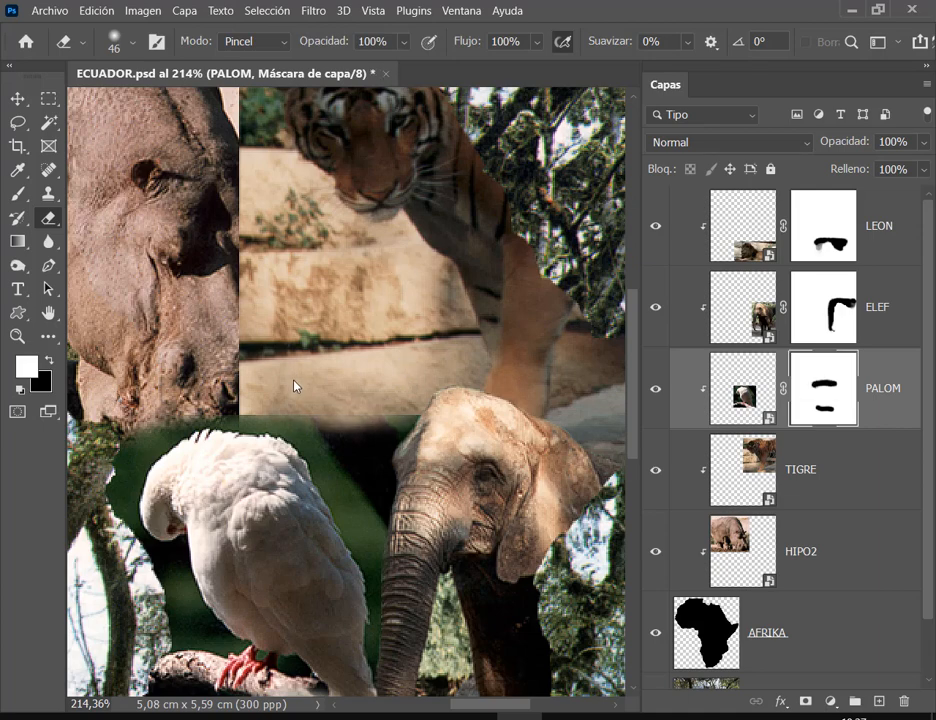
pyautogui.moveTo(300, 396)
pyautogui.mouseDown()
pyautogui.moveTo(245, 402)
pyautogui.moveTo(395, 406)
pyautogui.moveTo(280, 412)
pyautogui.moveTo(390, 414)
pyautogui.mouseUp()
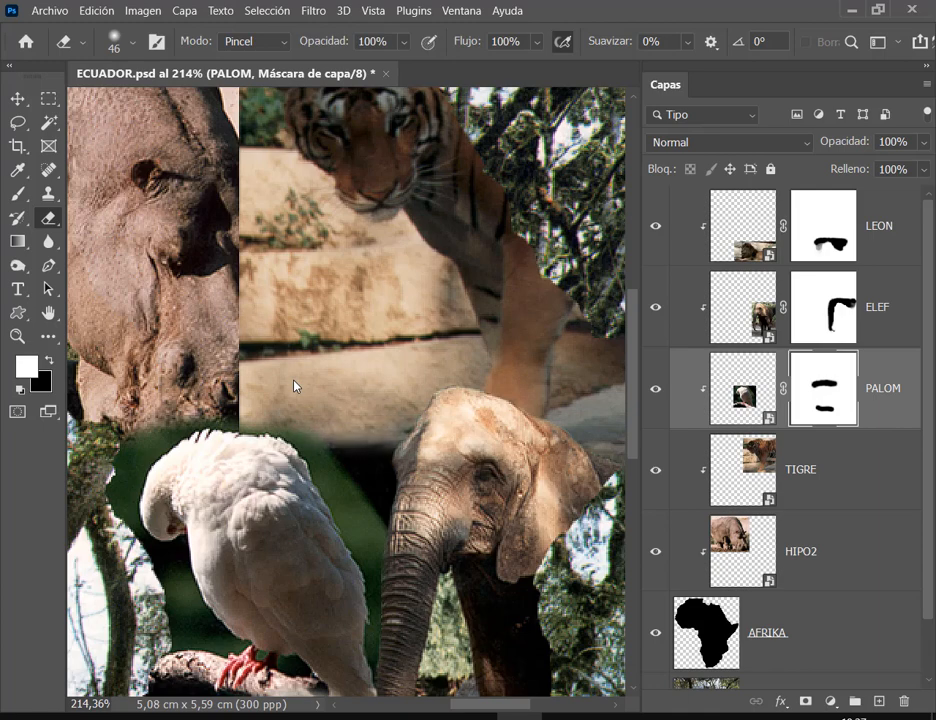
pyautogui.moveTo(295, 384)
pyautogui.mouseDown()
pyautogui.moveTo(358, 440)
pyautogui.moveTo(400, 550)
pyautogui.mouseUp()
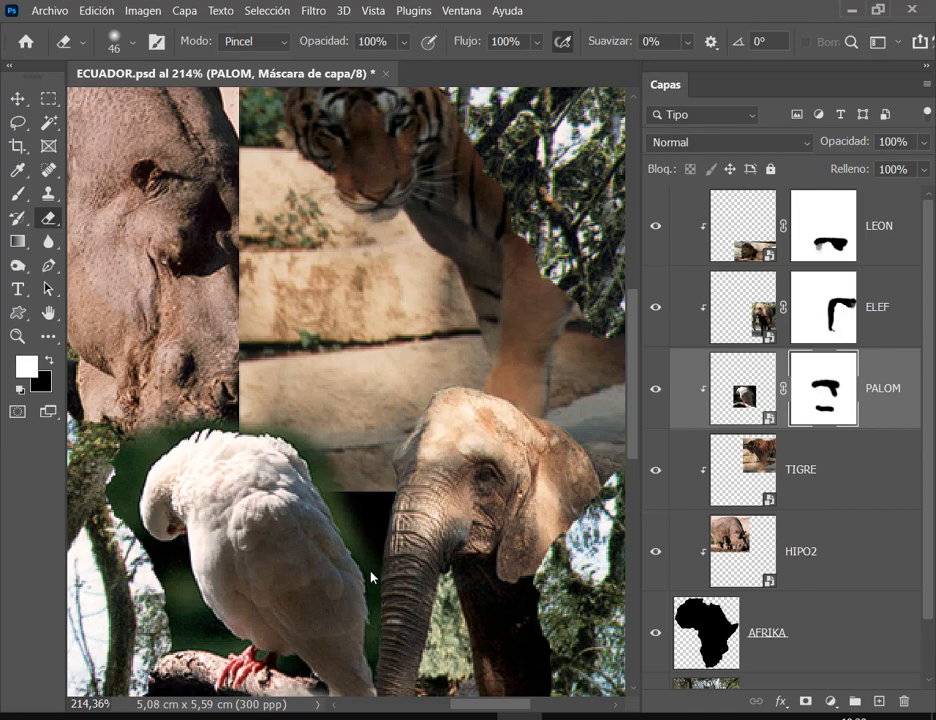
# Step: Restore the green background between the bird and the elephant's trunk by painting white with a 32 px brush on the PALOM mask
pyautogui.click(17, 193)
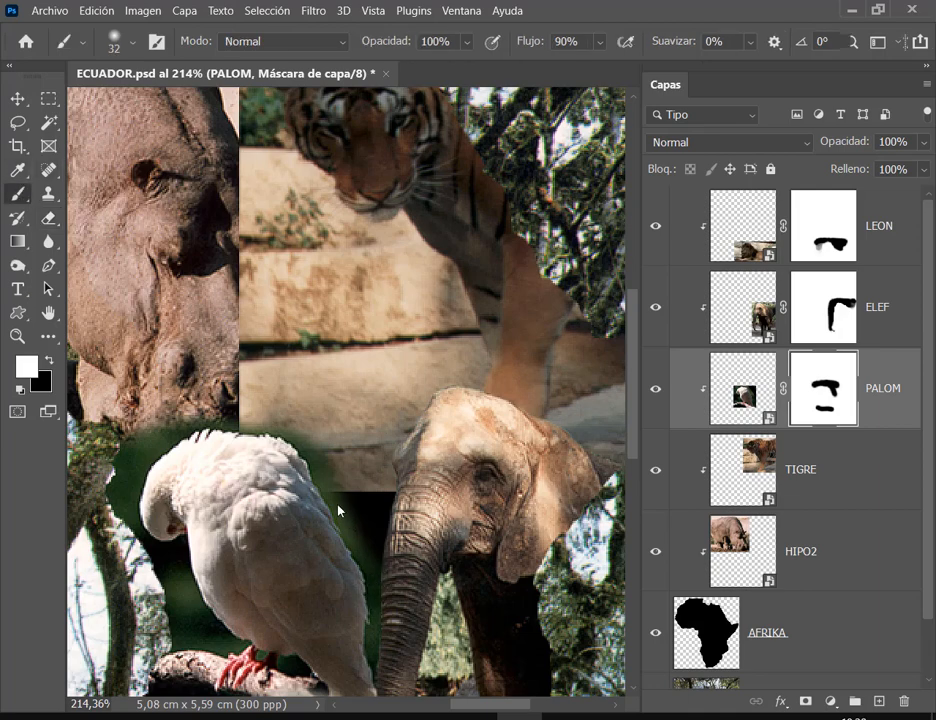
pyautogui.moveTo(338, 510); pyautogui.dragTo(337, 503)
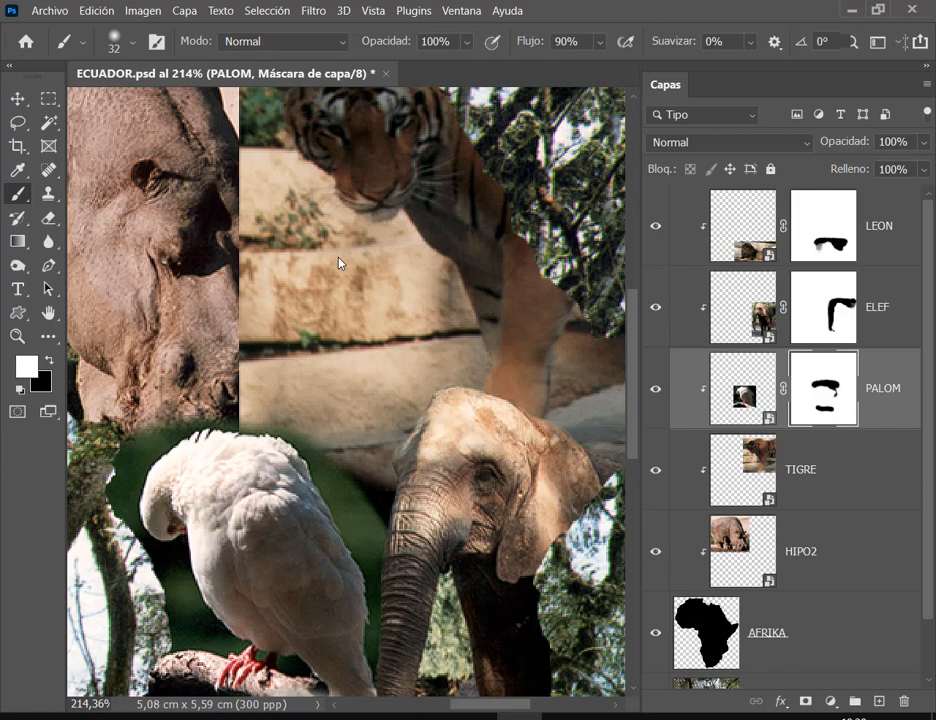
# Step: Add a layer mask to TIGRE and erase the tiger photo's edge over the hippo's face with a soft 46 px eraser
pyautogui.moveTo(633, 331); pyautogui.dragTo(643, 296)
pyautogui.click(758, 470)
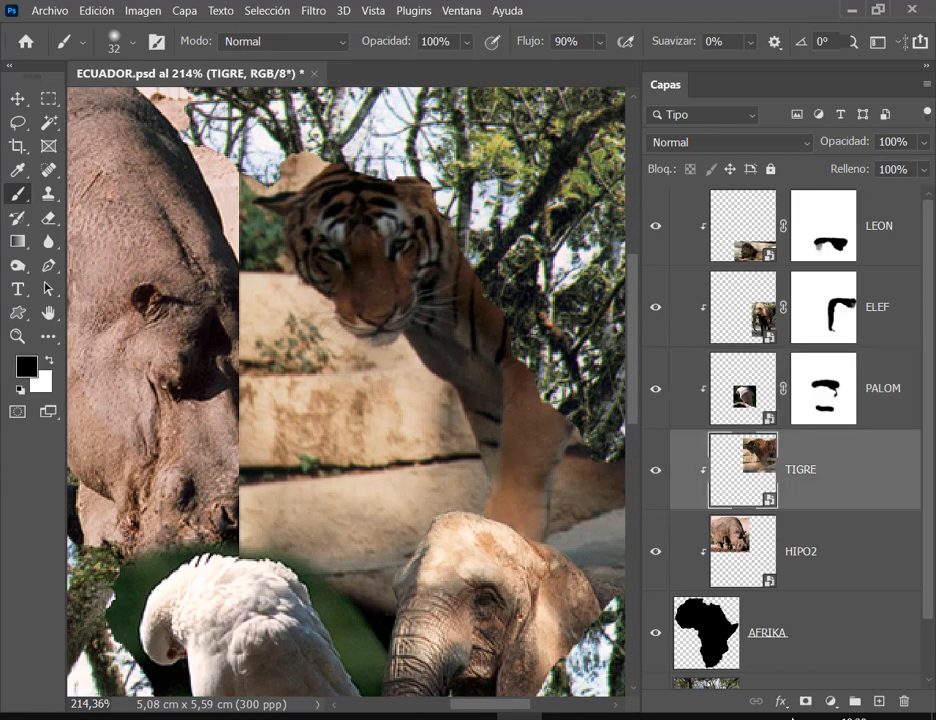
pyautogui.click(805, 702)
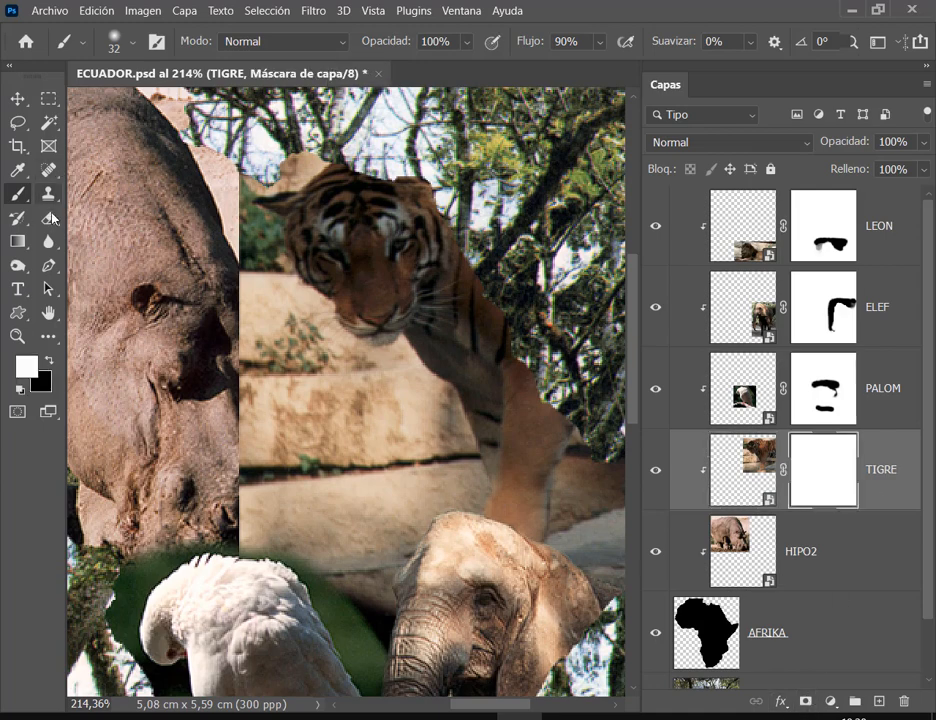
pyautogui.press('e')
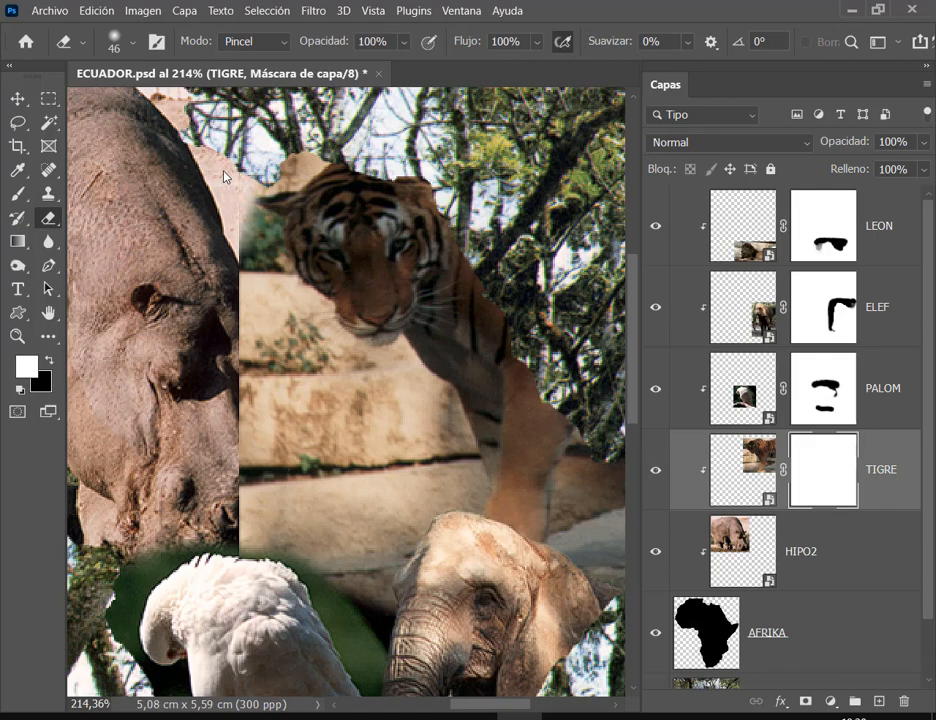
pyautogui.moveTo(223, 177)
pyautogui.mouseDown()
pyautogui.moveTo(236, 308)
pyautogui.moveTo(274, 430)
pyautogui.moveTo(271, 486)
pyautogui.moveTo(227, 555)
pyautogui.mouseUp()
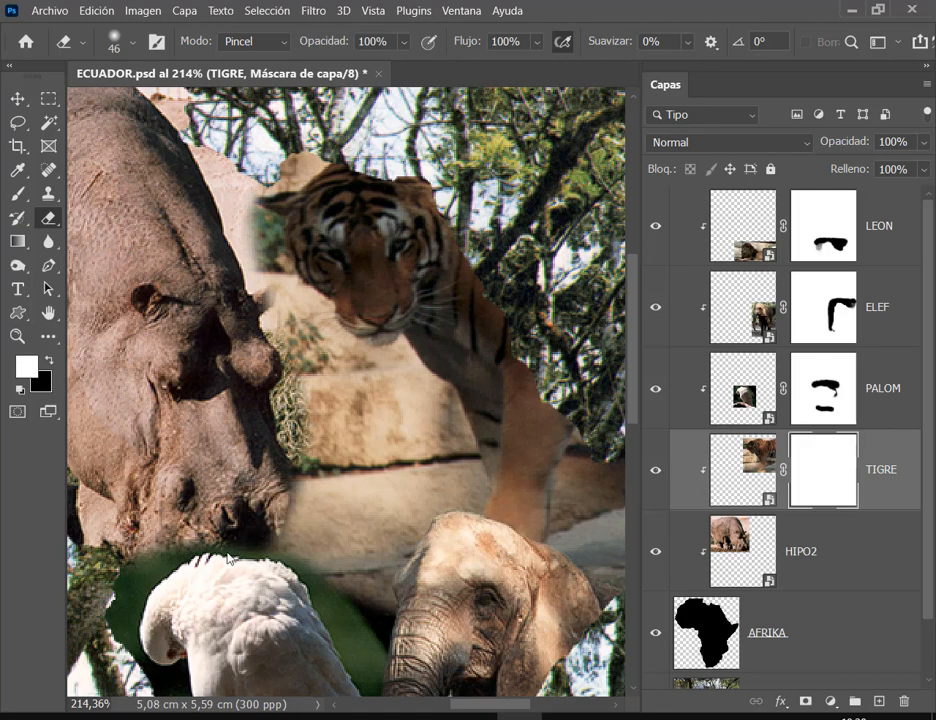
pyautogui.moveTo(281, 441); pyautogui.dragTo(284, 532)
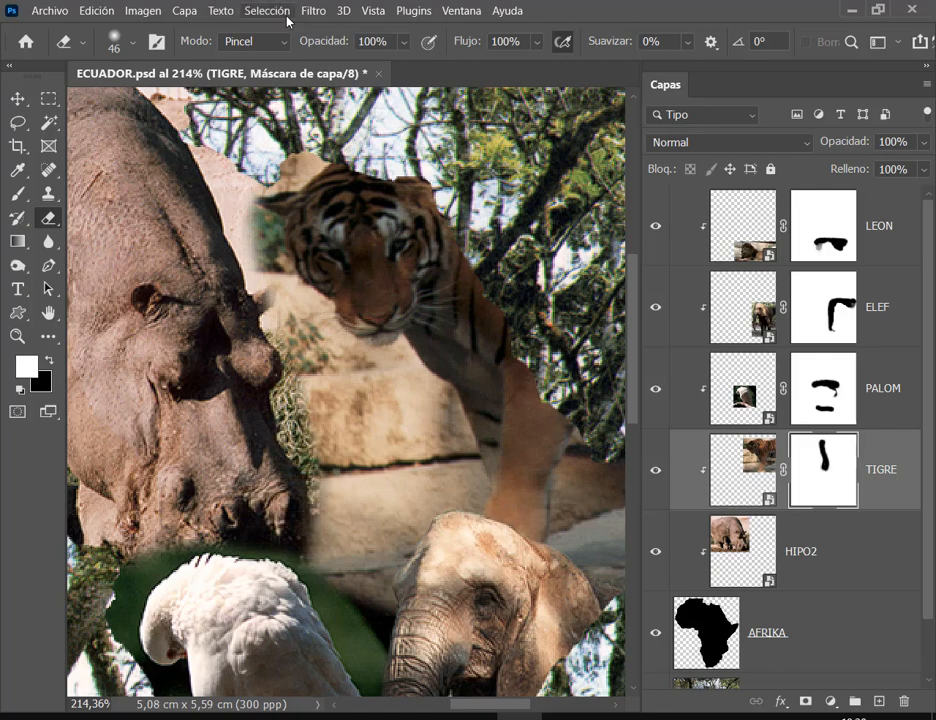
# Step: Reduce the eraser opacity to 29% and soften the transition between the hippo and the tiger photo on the TIGRE mask
pyautogui.moveTo(328, 43); pyautogui.dragTo(292, 44)
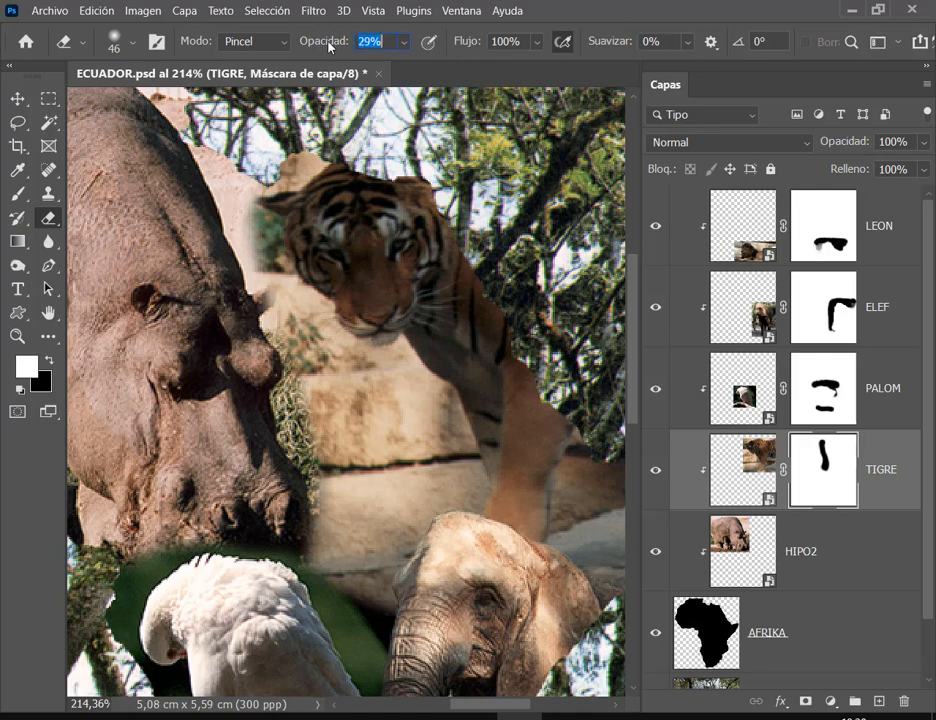
pyautogui.moveTo(221, 205)
pyautogui.mouseDown()
pyautogui.moveTo(240, 272)
pyautogui.moveTo(242, 412)
pyautogui.moveTo(258, 360)
pyautogui.mouseUp()
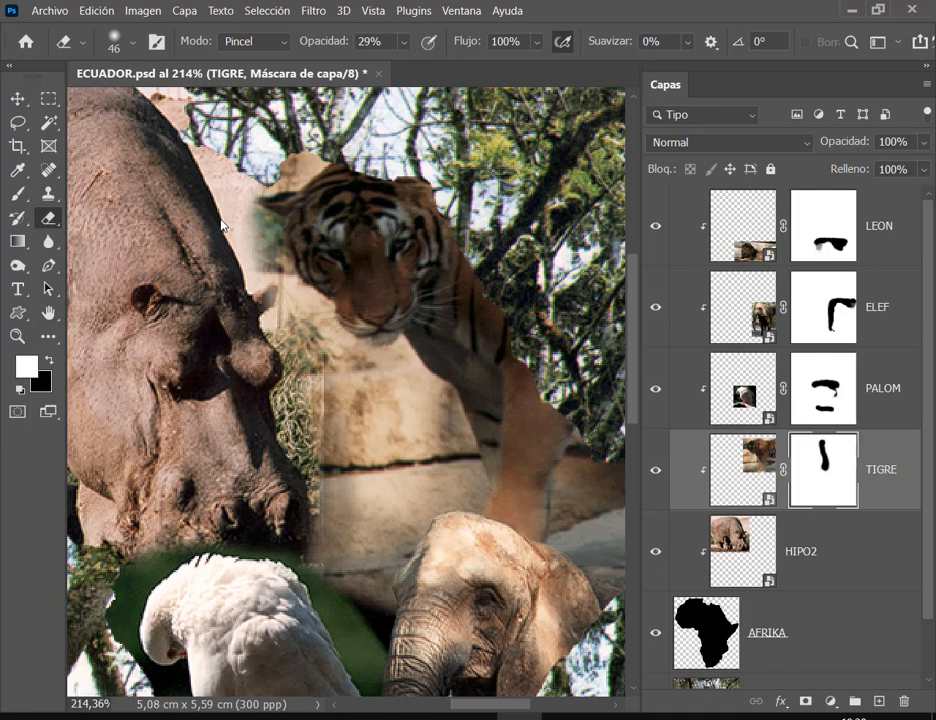
pyautogui.moveTo(248, 275); pyautogui.dragTo(260, 365)
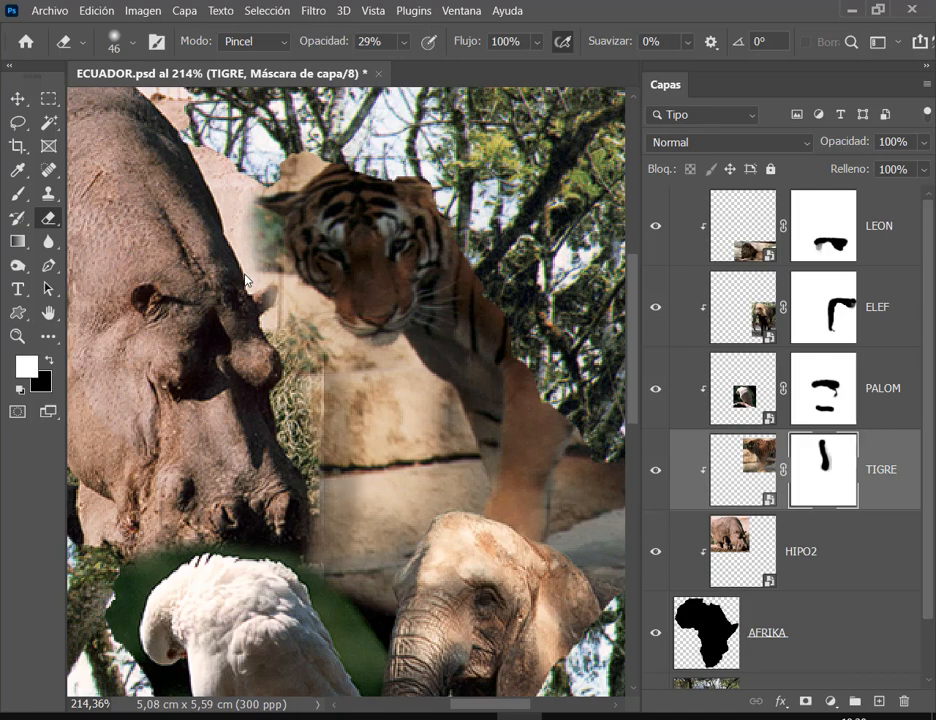
pyautogui.moveTo(256, 228); pyautogui.dragTo(268, 264)
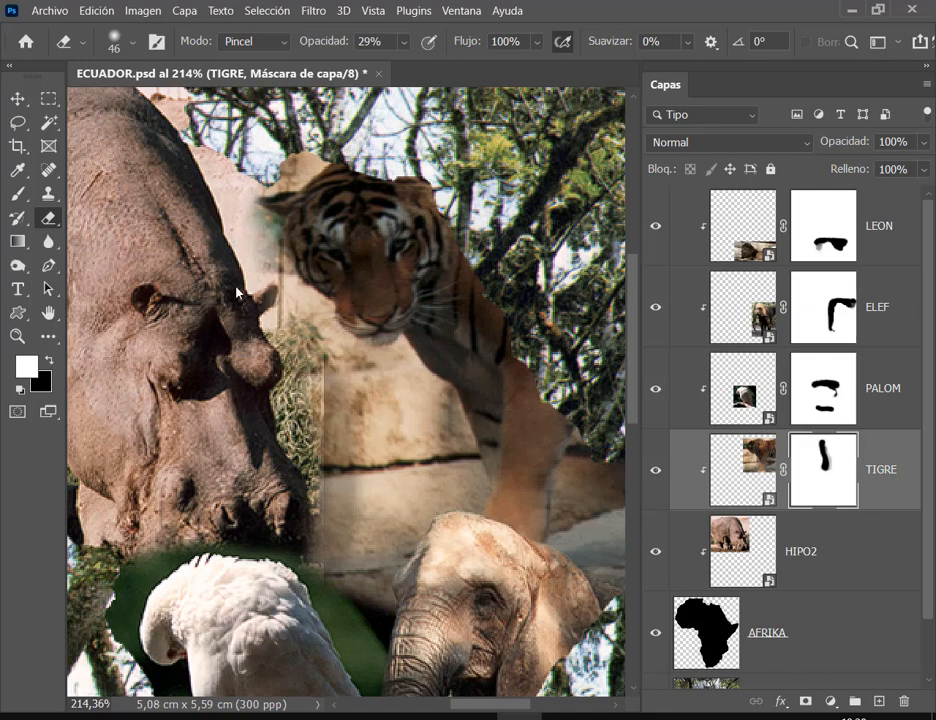
# Step: Restore the rock beside the hippo's snout by painting white on the TIGRE mask with a soft 61 px brush
pyautogui.click(19, 191)
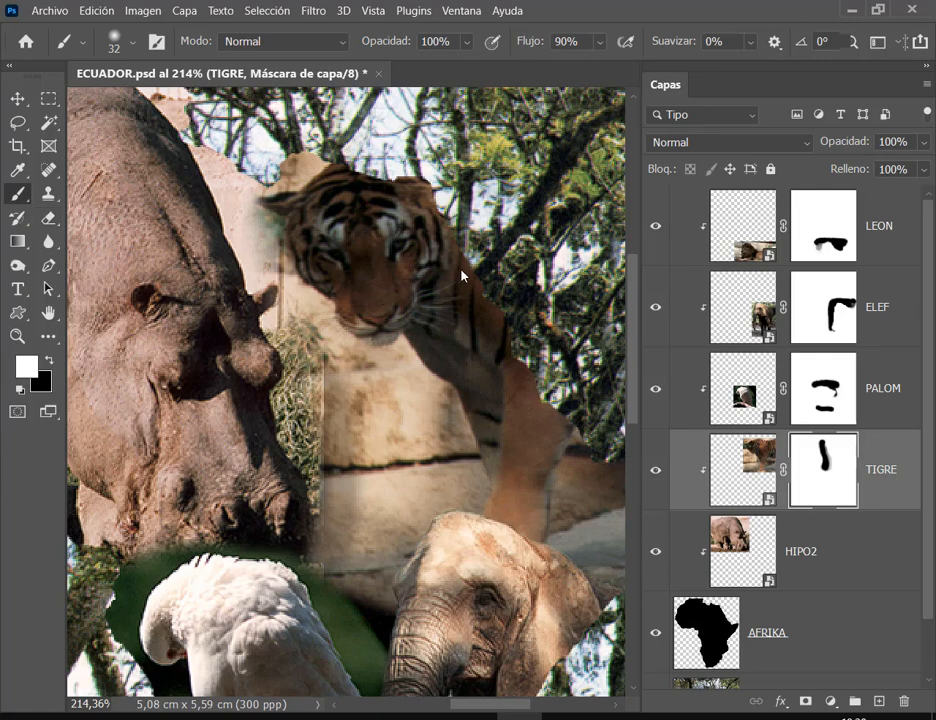
pyautogui.rightClick(529, 265)
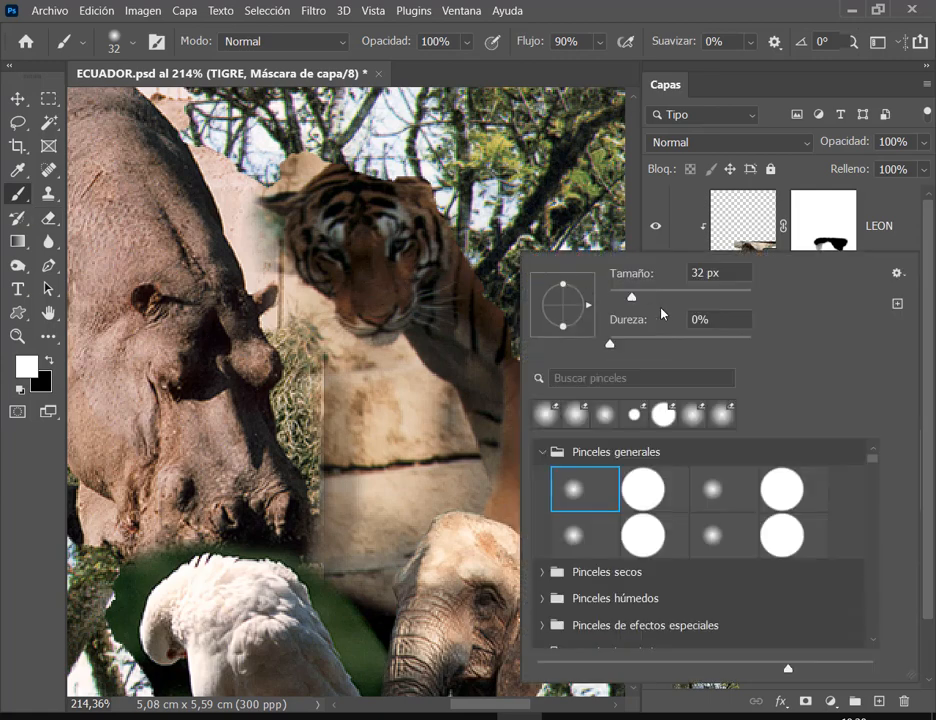
pyautogui.moveTo(631, 296); pyautogui.dragTo(652, 298)
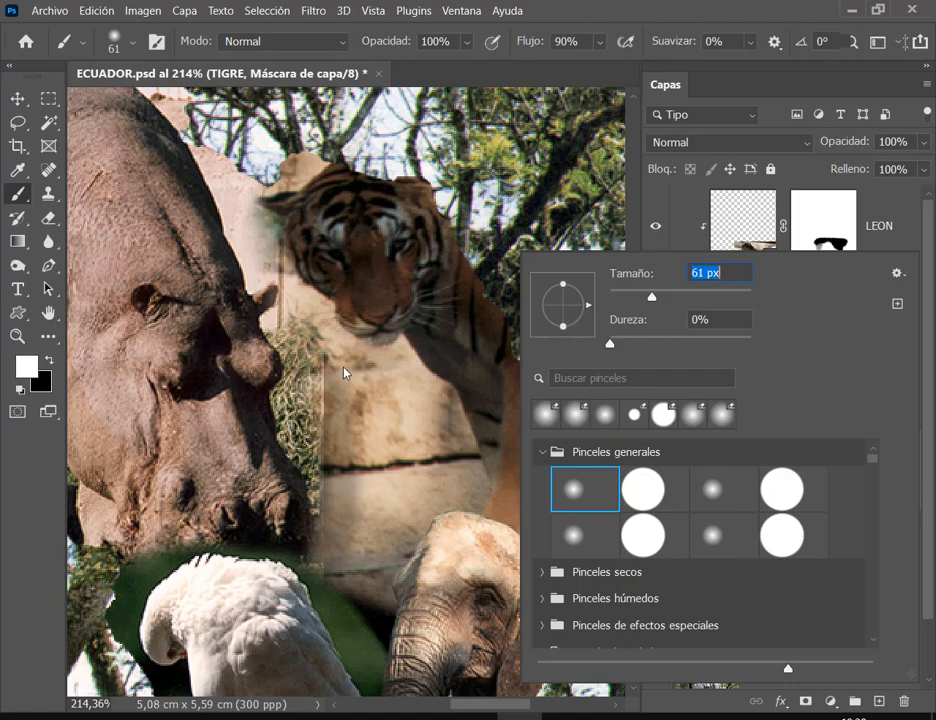
pyautogui.press('Return')
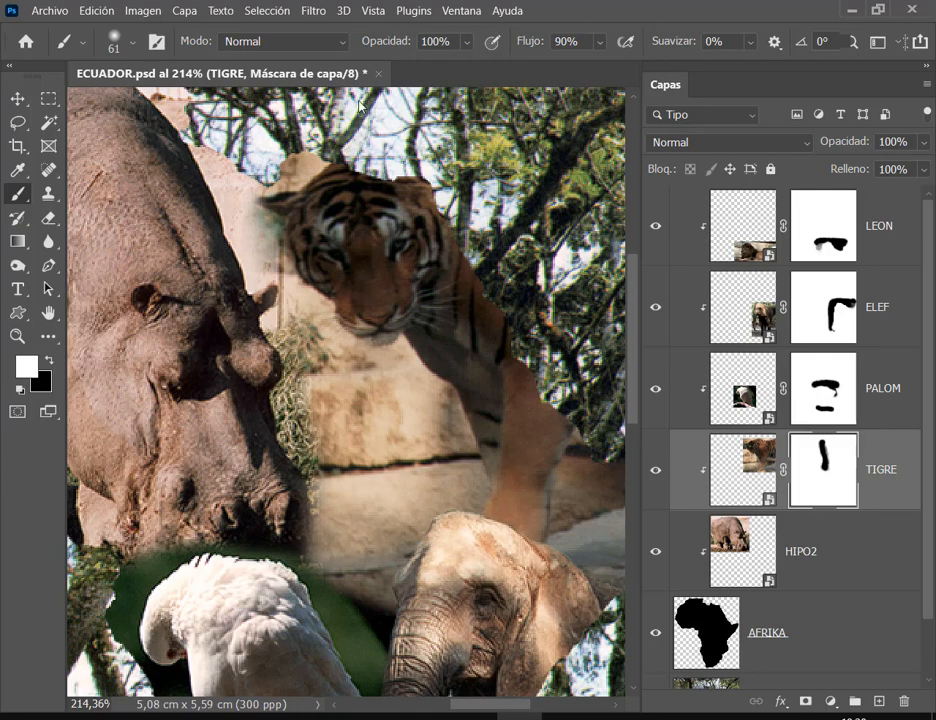
# Step: Partially restore the grass and rock beside the hippo on the TIGRE mask with white at 25% opacity, and raise the brush opacity to 35%
pyautogui.press('4')
pyautogui.press('3')
pyautogui.press('4')
pyautogui.press('2')
pyautogui.press('5')
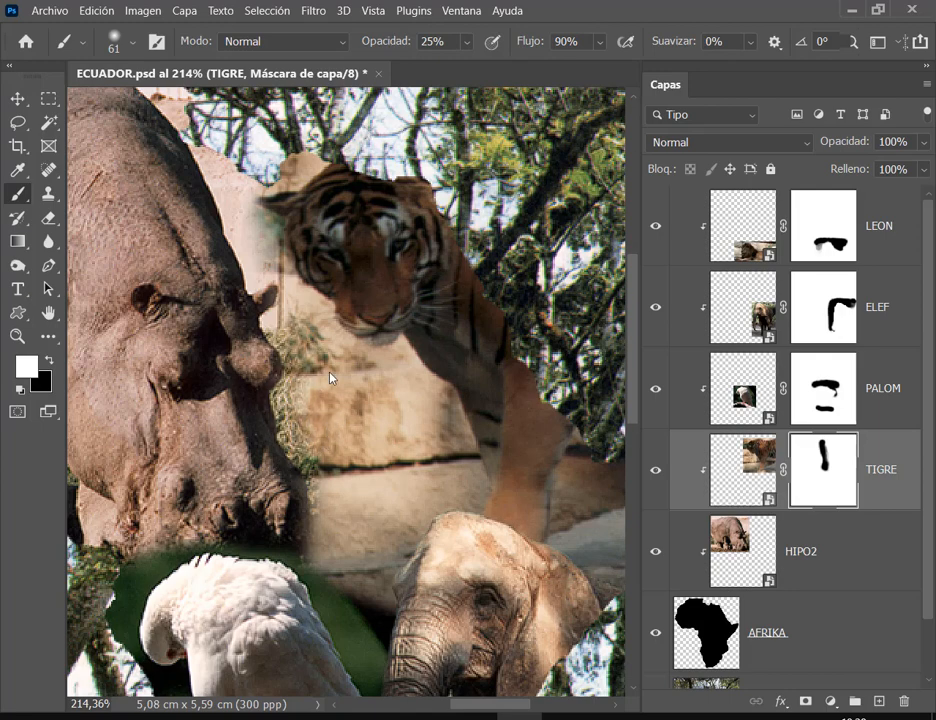
pyautogui.press('3')
pyautogui.press('5')
# Step: Bring back the tip of the tiger's ear on the TIGRE mask with a 17 px white brush, and set the brush size to 41 px
pyautogui.rightClick(325, 210)
pyautogui.write('17')
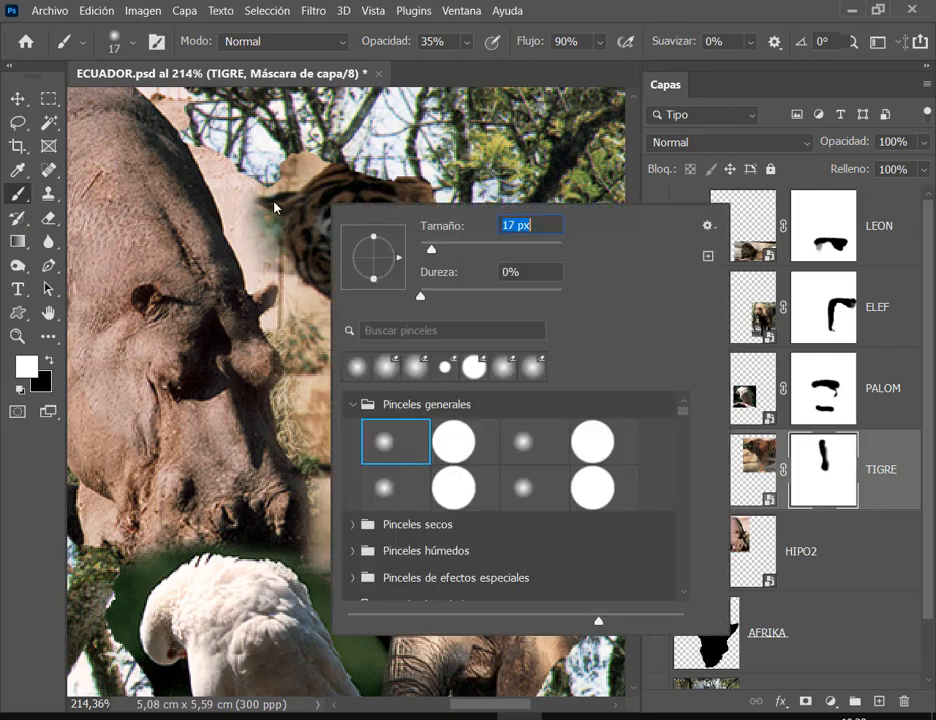
pyautogui.press('Return')
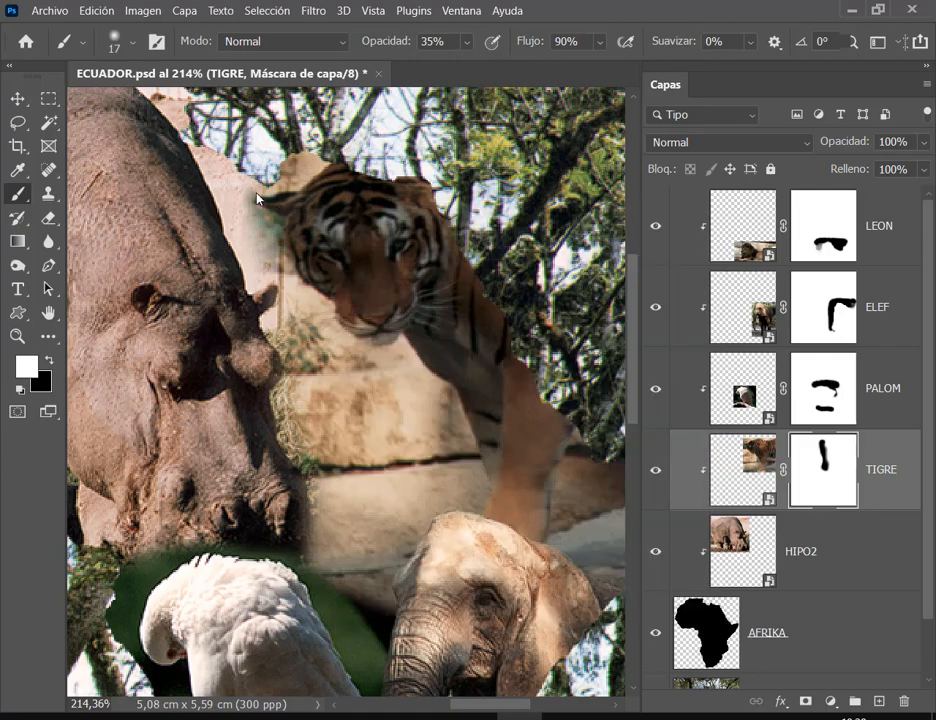
pyautogui.rightClick(402, 245)
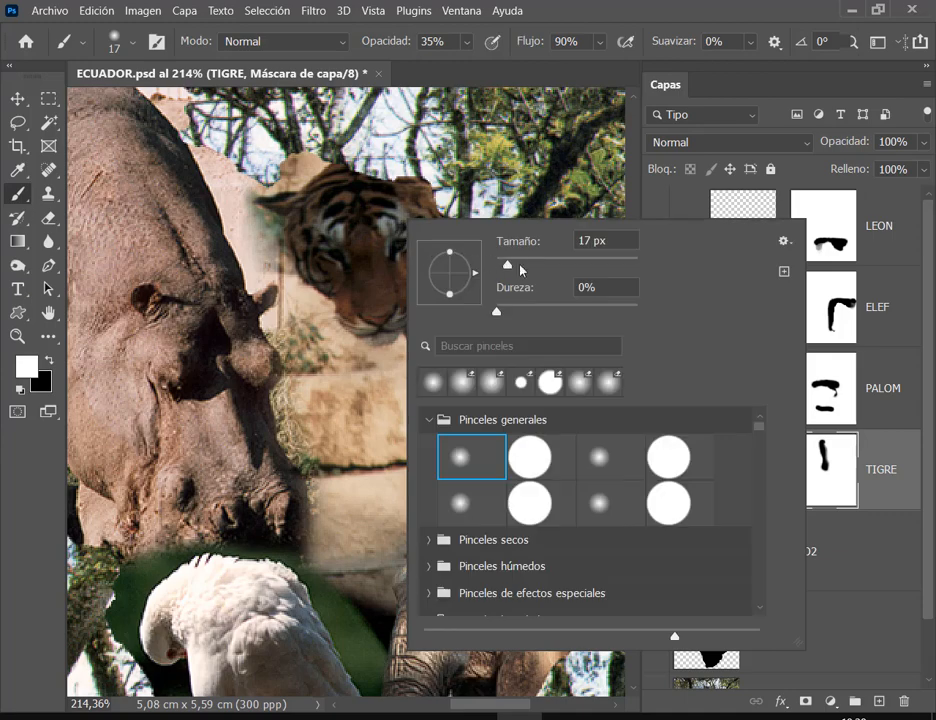
pyautogui.write('41')
pyautogui.press('Return')
# Step: Switch to the Eraser tool, view the whole collage at 100%, and save the document
pyautogui.press('e')
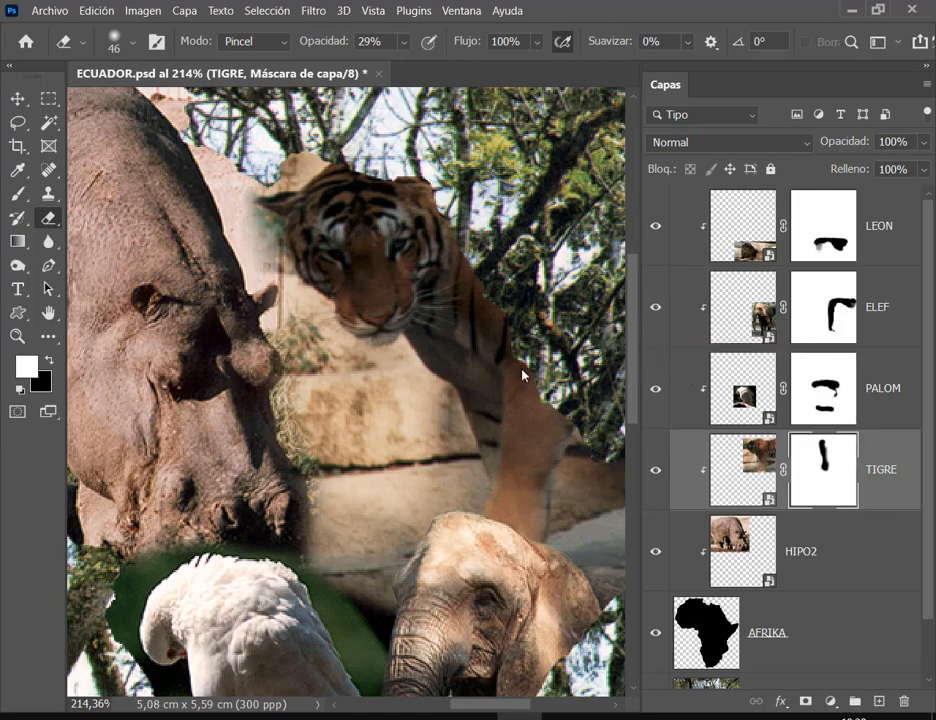
pyautogui.scroll(-3, 368, 472)
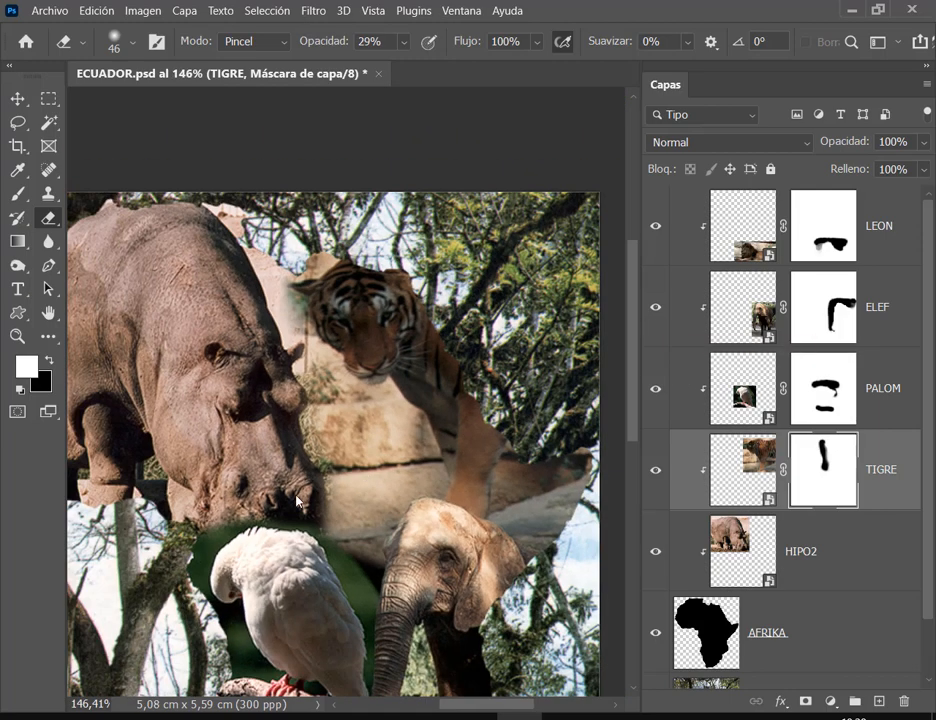
pyautogui.scroll(-3, 300, 501)
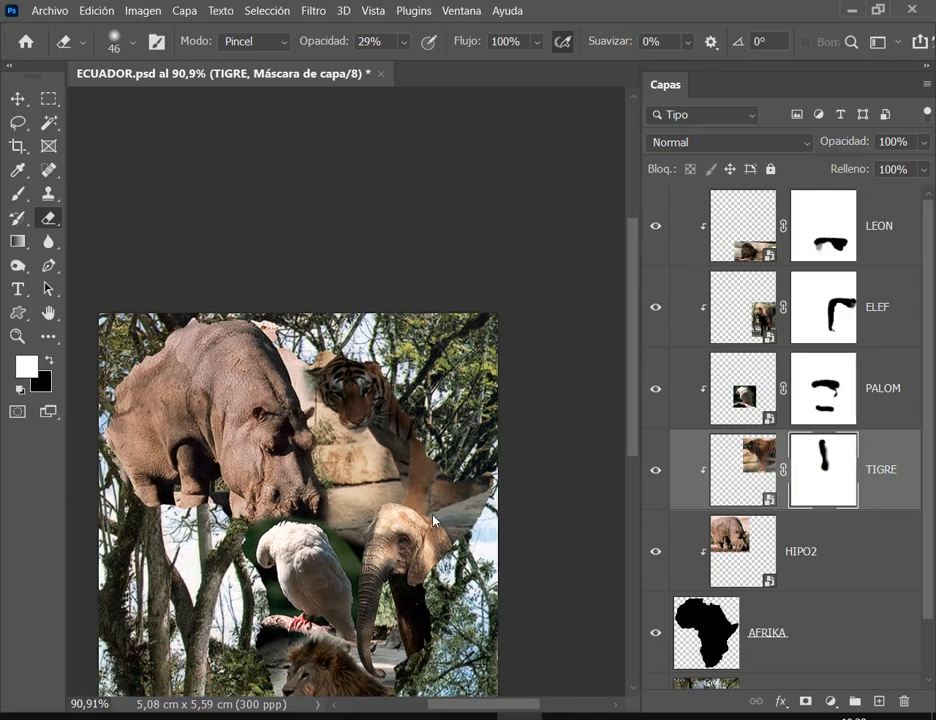
pyautogui.scroll(1, 440, 345)
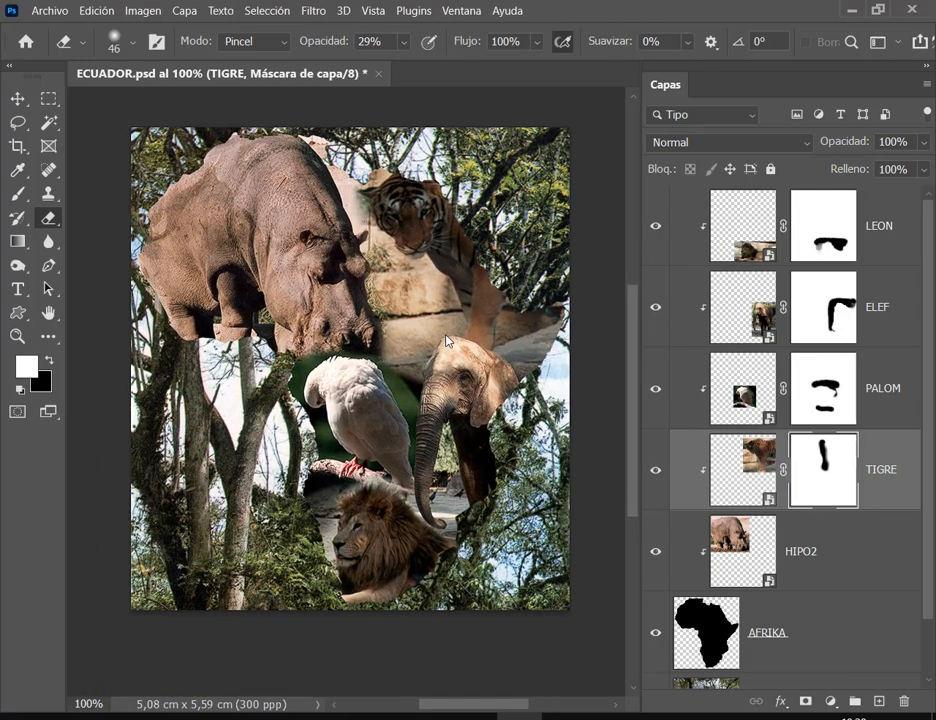
pyautogui.click(49, 10)
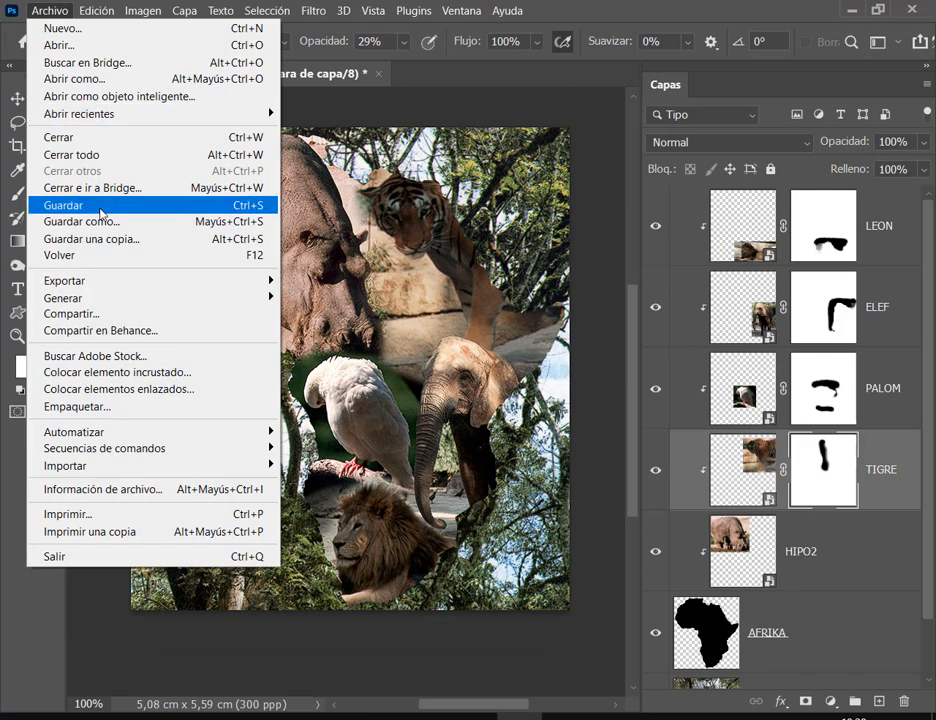
pyautogui.click(101, 210)
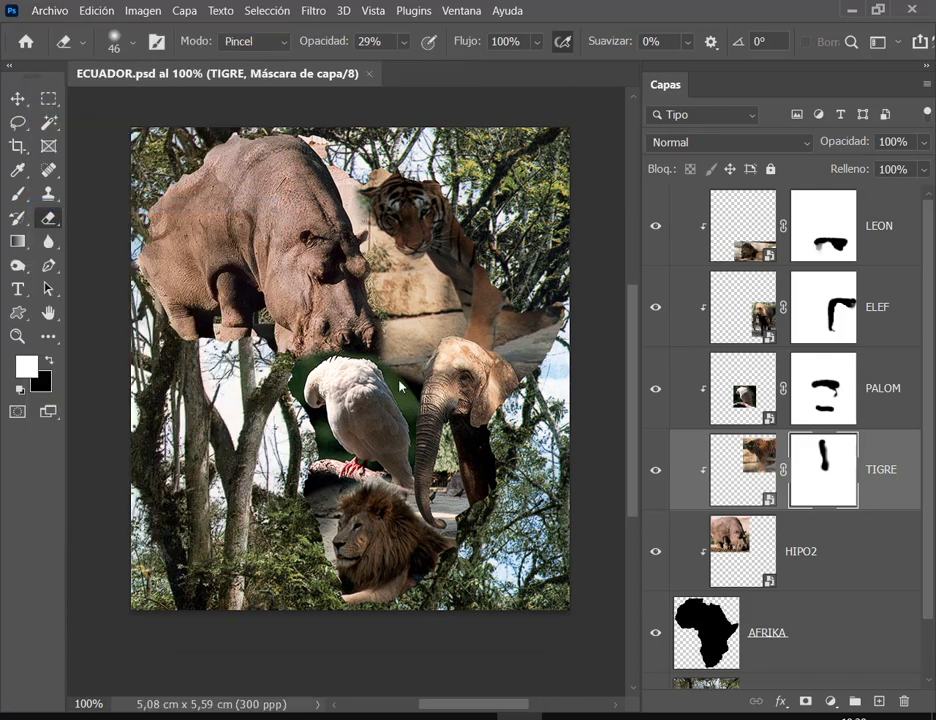
# Step: Examine the blended edges around the bird, the elephant, the lion and the tiger up close
pyautogui.click(15, 100)
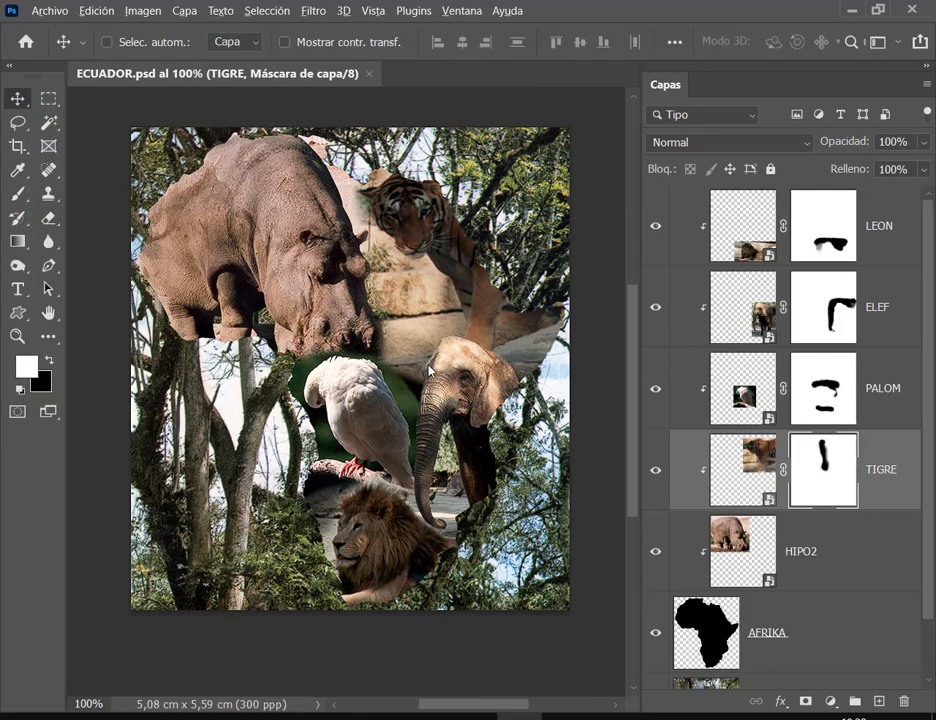
pyautogui.scroll(3, 428, 370)
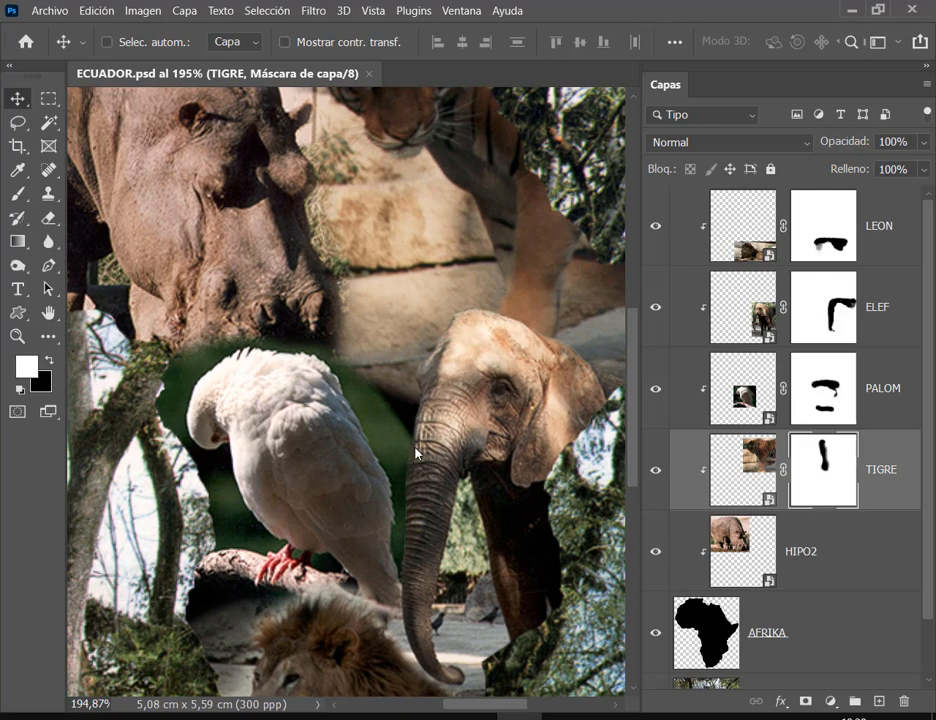
pyautogui.scroll(1, 445, 281)
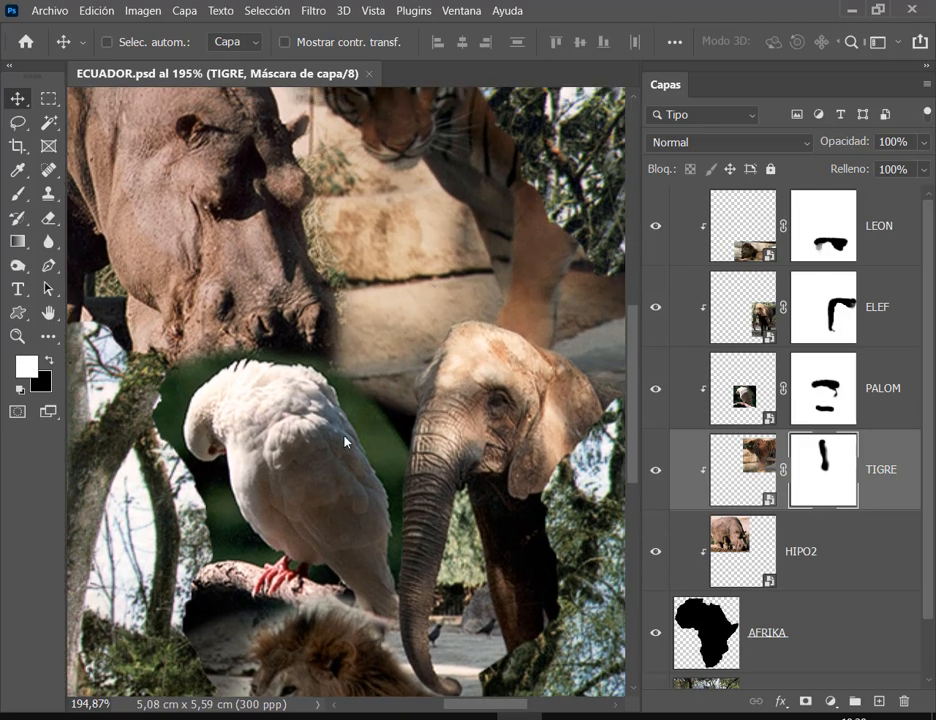
pyautogui.moveTo(362, 497); pyautogui.dragTo(397, 402)
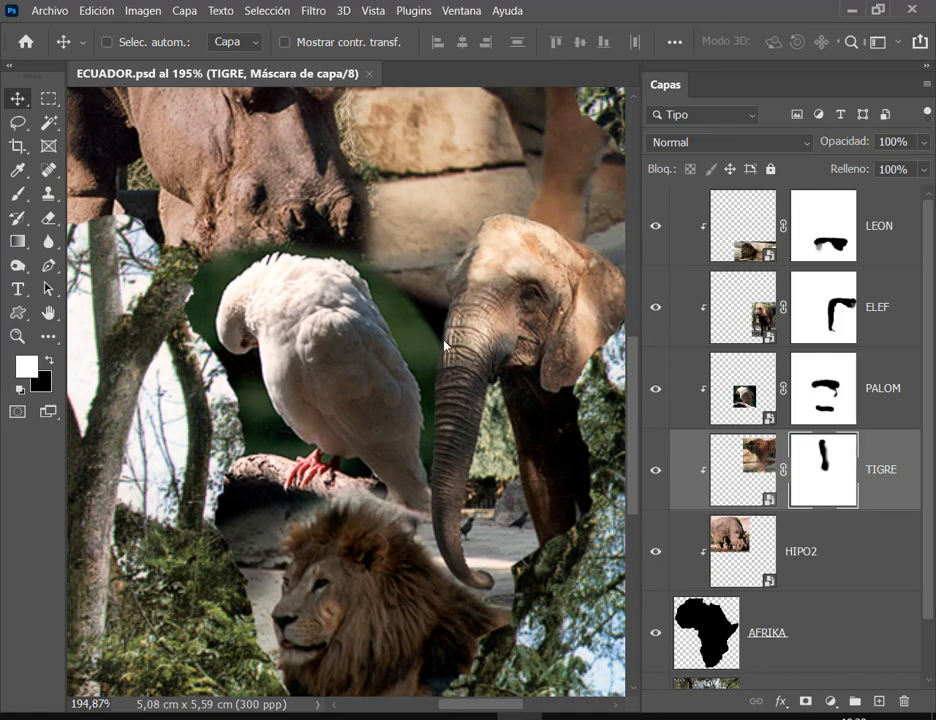
pyautogui.moveTo(445, 346); pyautogui.dragTo(407, 538)
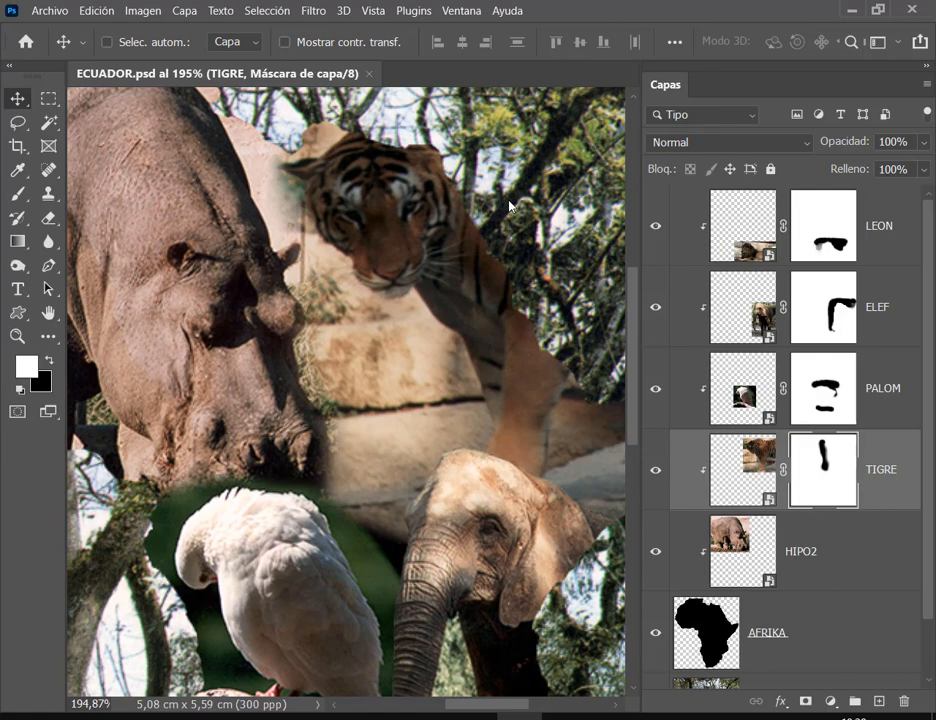
pyautogui.press('ctrl')
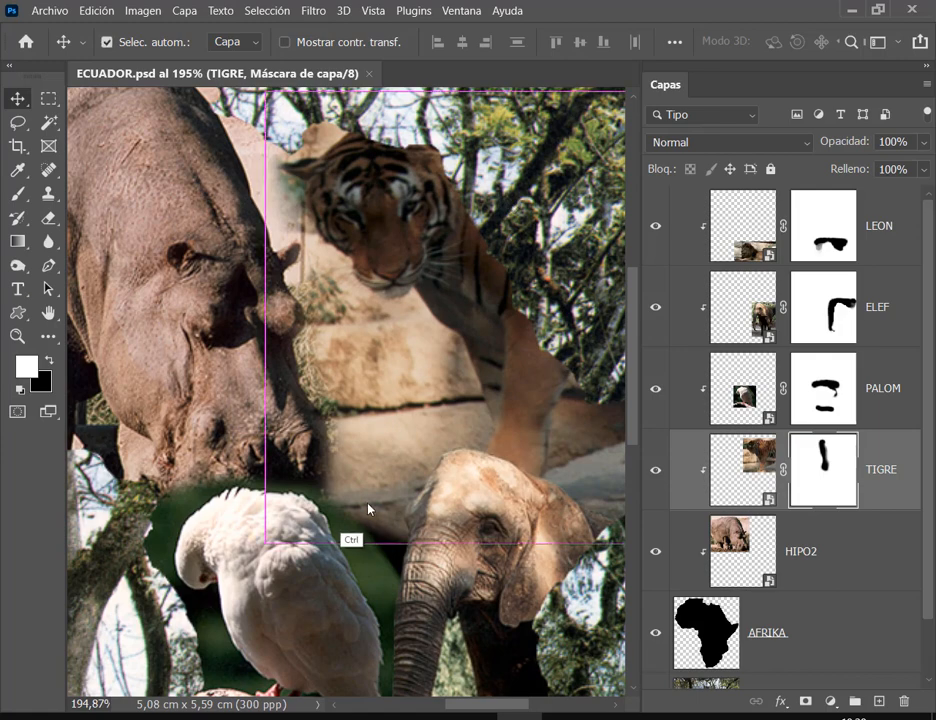
pyautogui.moveTo(315, 491); pyautogui.dragTo(441, 632)
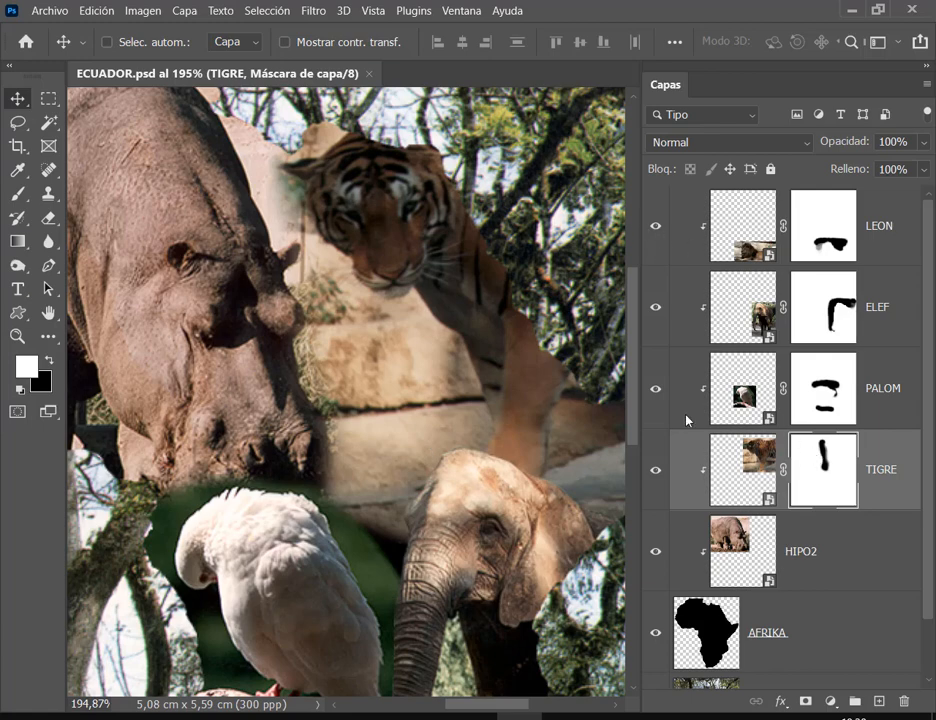
# Step: Erase part of the tiger photo's faded edge beside the hippo on the TIGRE mask with a 46 px eraser at 53% hardness and 73% opacity
pyautogui.click(48, 217)
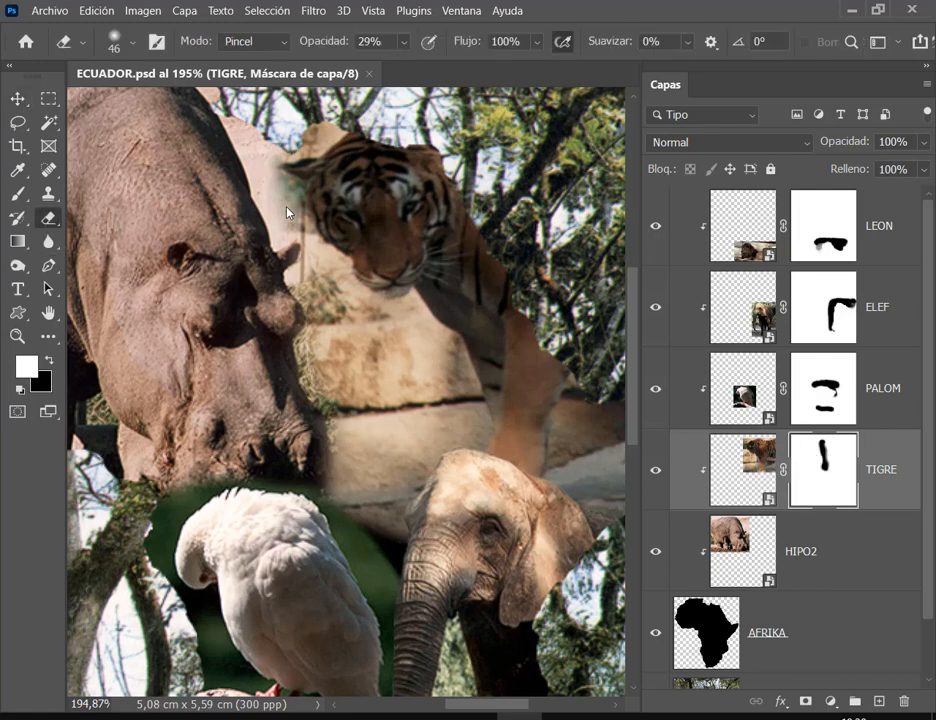
pyautogui.rightClick(329, 217)
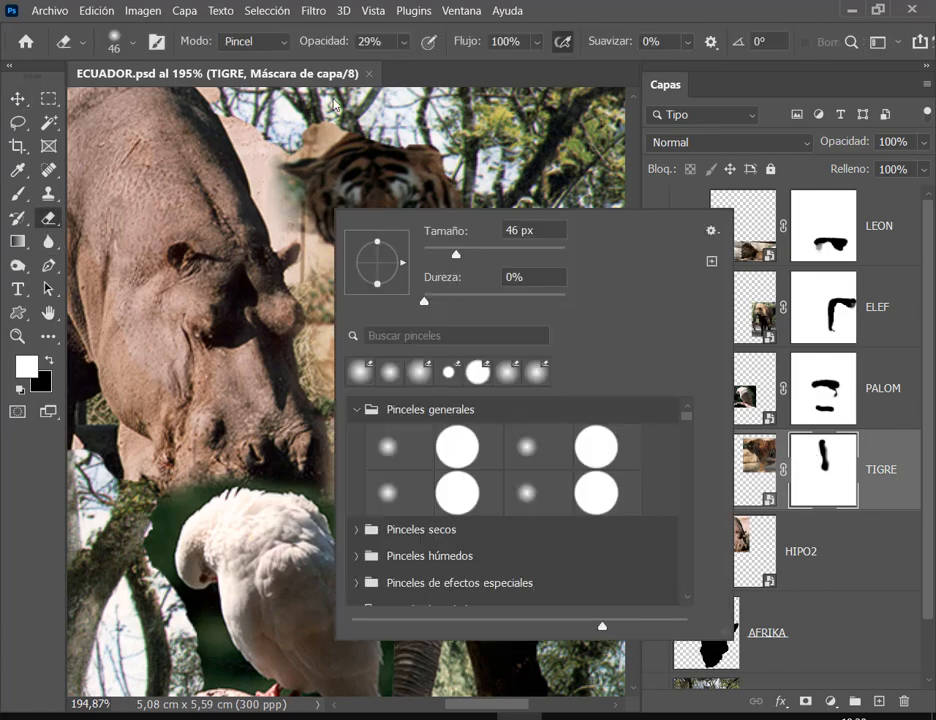
pyautogui.click(500, 297)
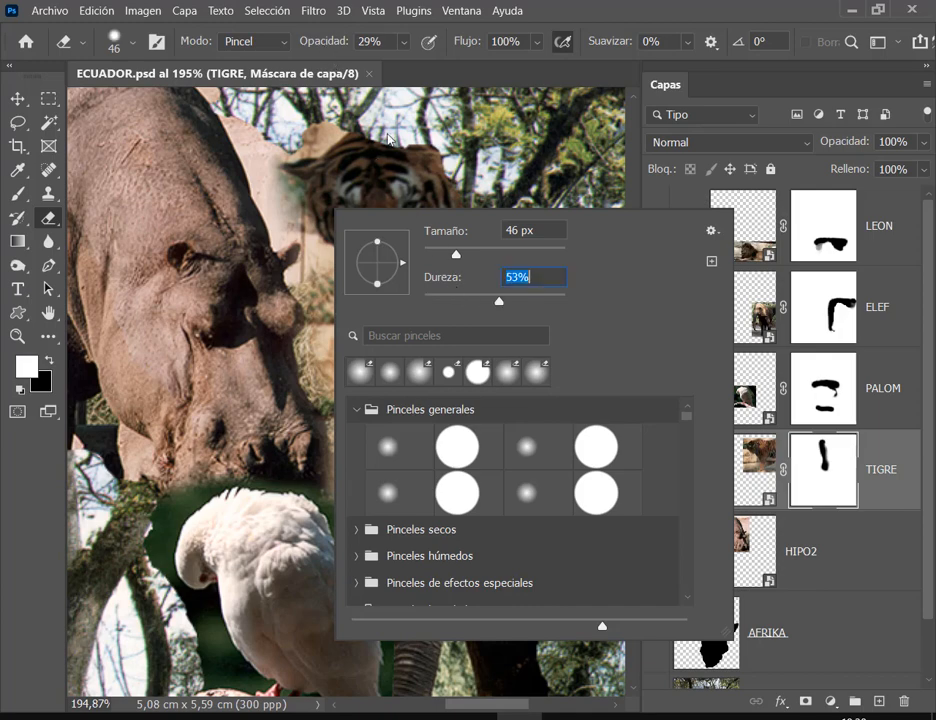
pyautogui.click(404, 42)
pyautogui.click(404, 42)
pyautogui.click(452, 75)
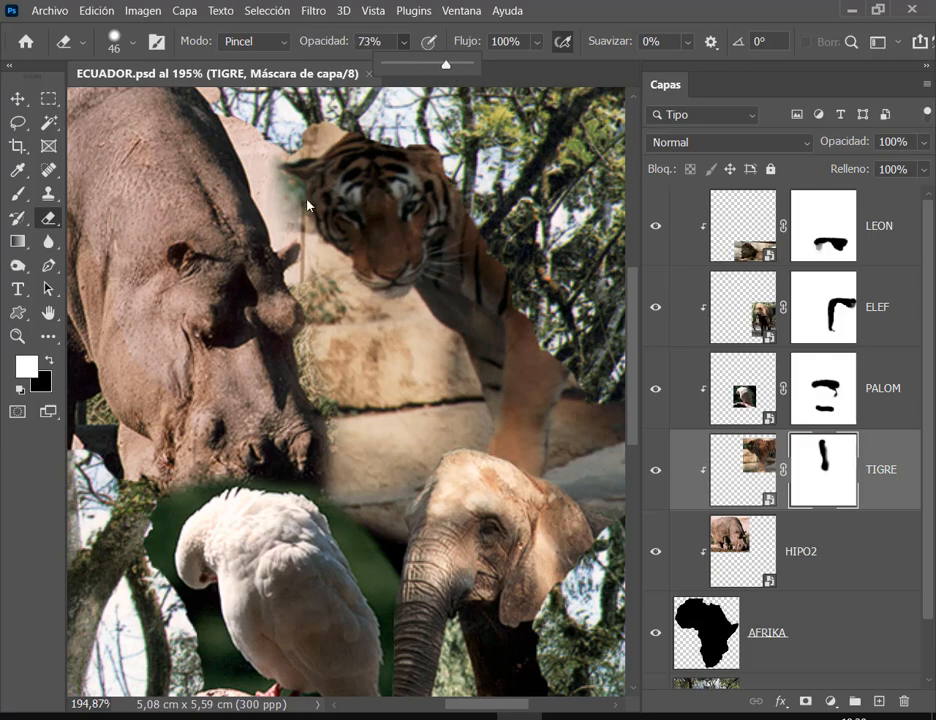
pyautogui.click(250, 203)
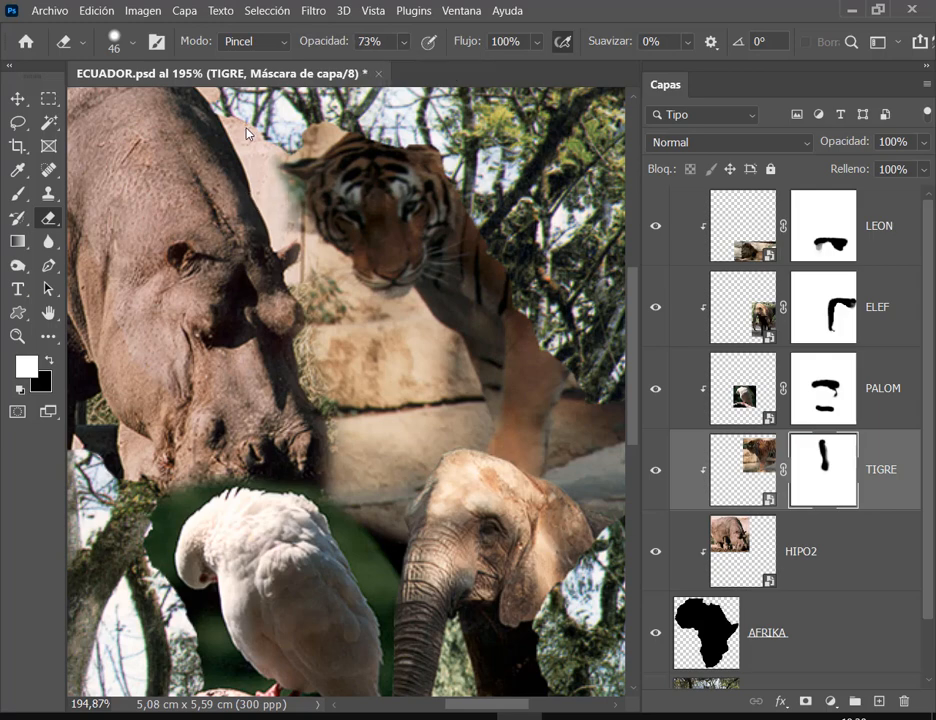
# Step: Erase the greenish fringe beside the tiger's ear on the TIGRE mask with a soft 22 px eraser at 0% hardness, and save the document
pyautogui.rightClick(300, 192)
pyautogui.moveTo(462, 258); pyautogui.dragTo(405, 258)
pyautogui.click(418, 229)
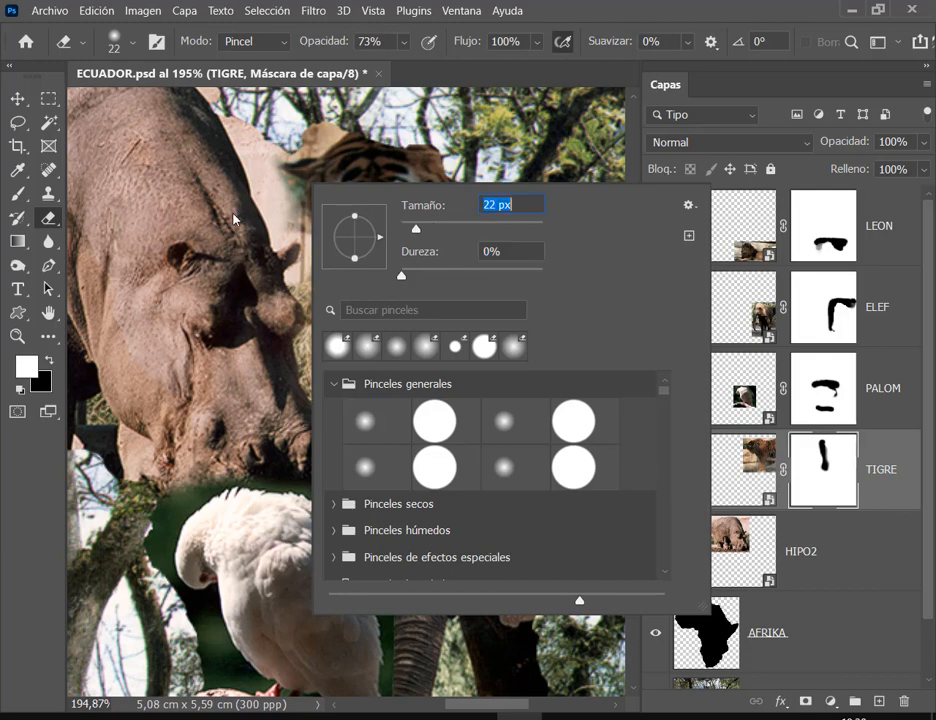
pyautogui.click(261, 186)
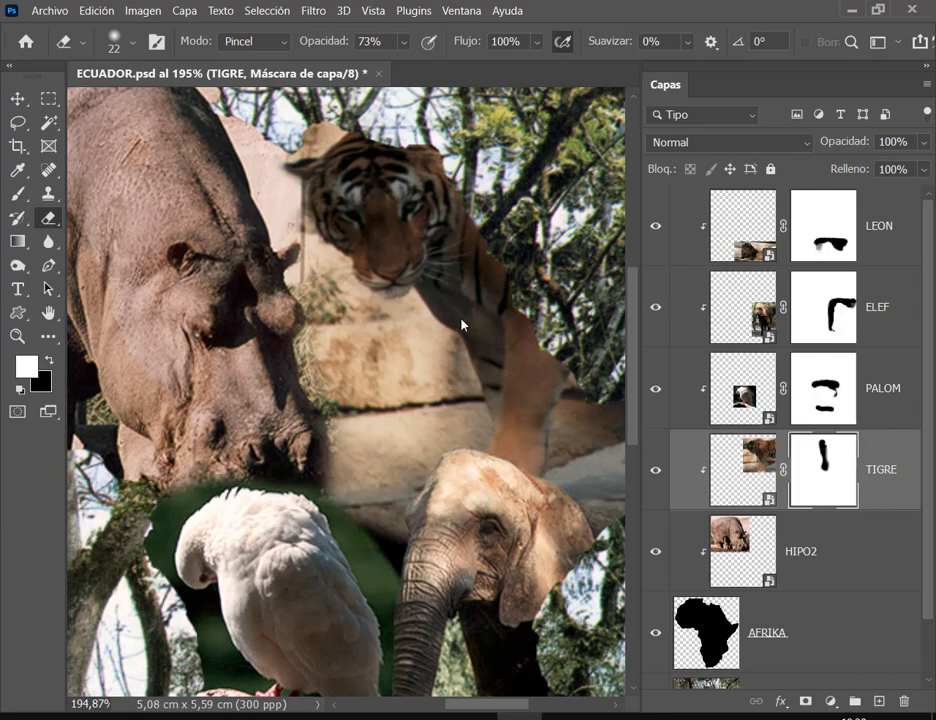
pyautogui.scroll(-3, 210, 425)
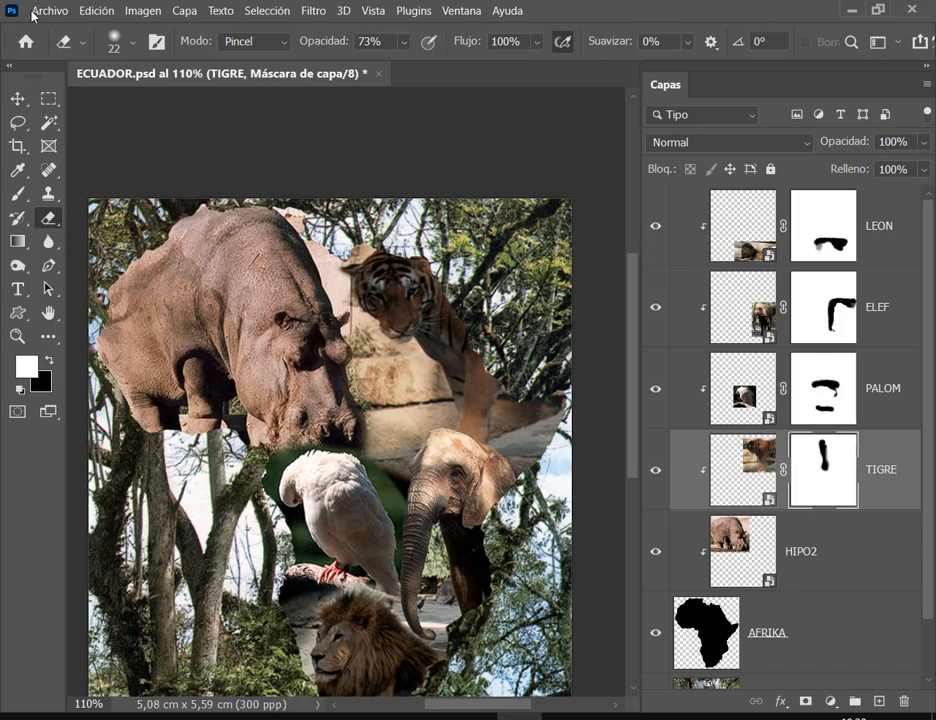
pyautogui.click(46, 10)
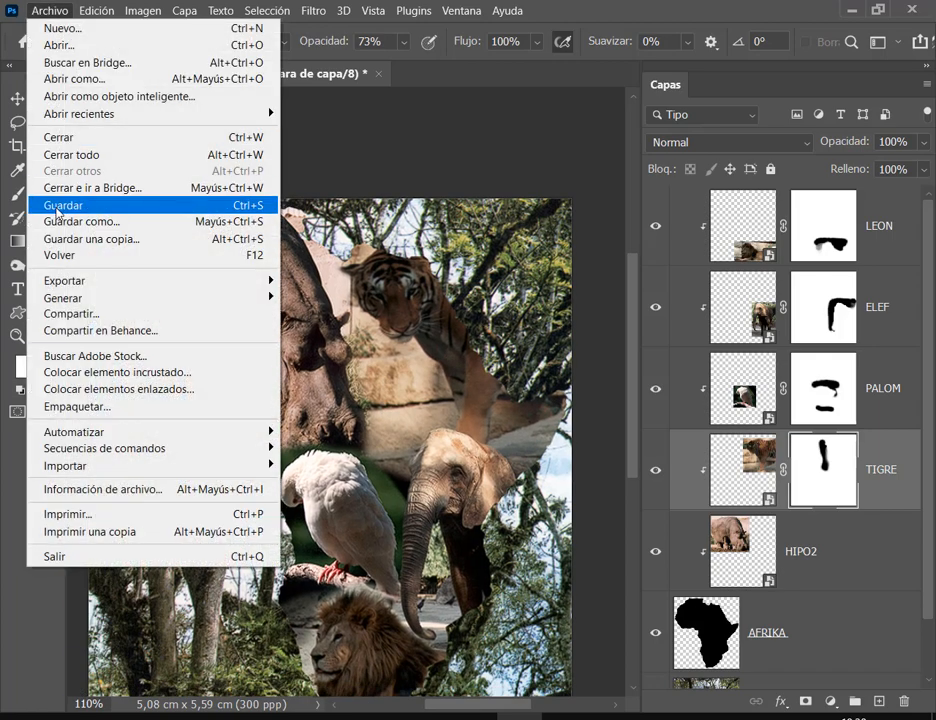
pyautogui.click(58, 208)
# Step: Erase the leftover tiger background between the tiger's cheek and the hippo's ear on the TIGRE mask
pyautogui.scroll(4, 346, 298)
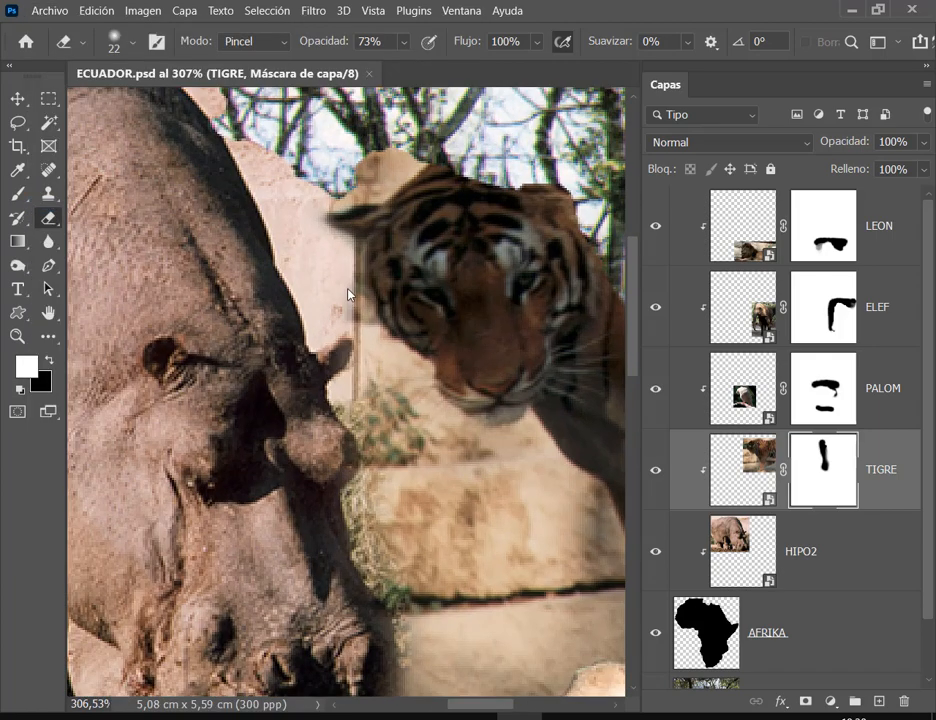
pyautogui.moveTo(347, 289); pyautogui.dragTo(349, 340)
pyautogui.scroll(-2, 427, 461)
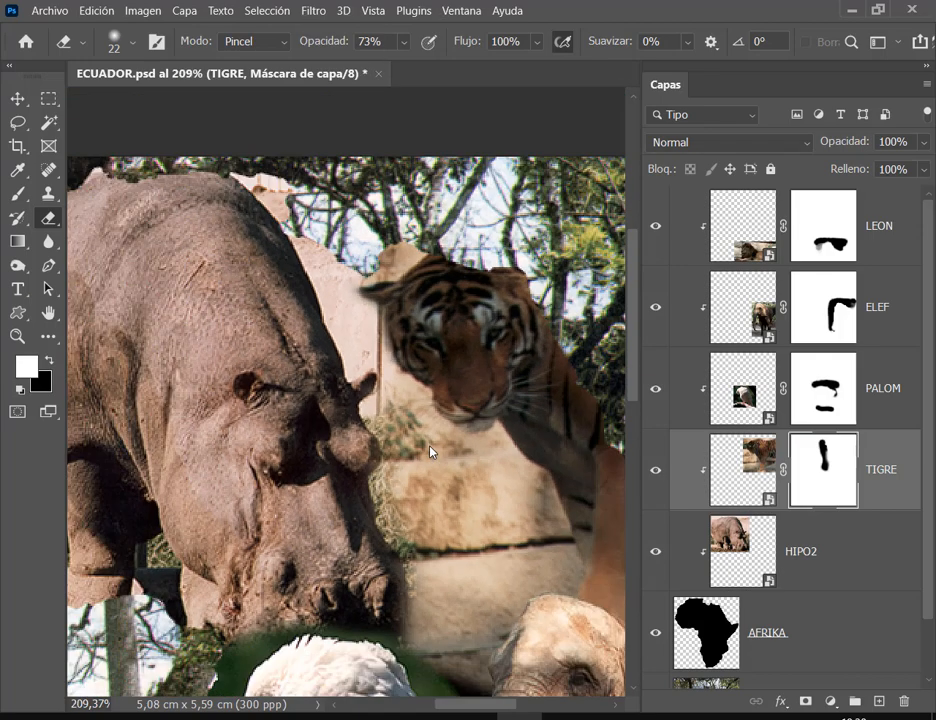
# Step: Toggle the HIPO2 layer's visibility to check the blend, leave it visible, and save the document
pyautogui.click(664, 556)
pyautogui.click(656, 552)
pyautogui.click(662, 555)
pyautogui.scroll(-4, 425, 432)
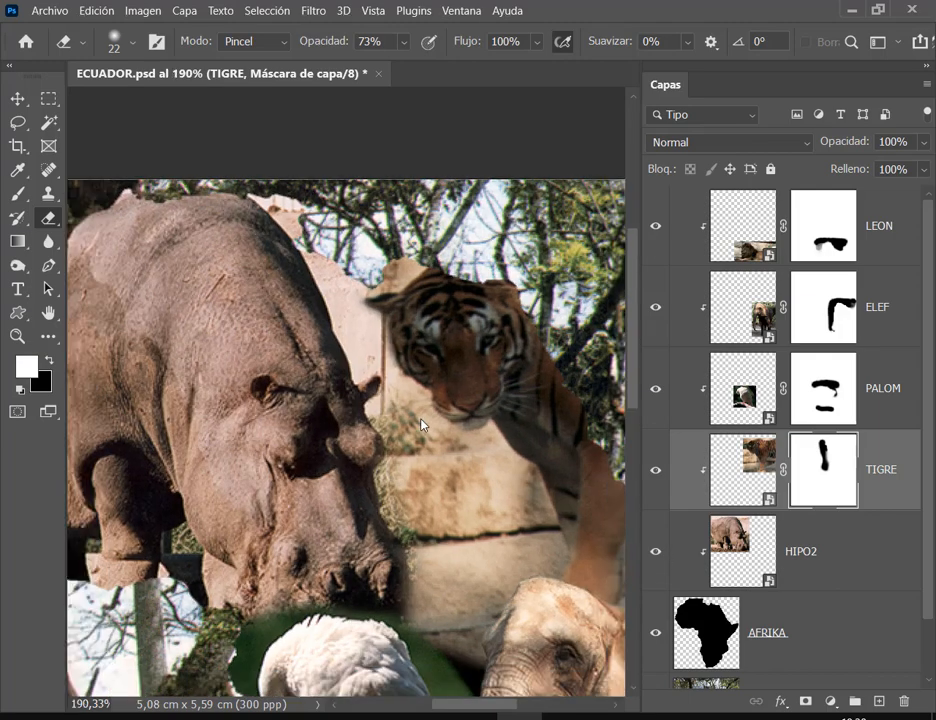
pyautogui.scroll(-3, 455, 365)
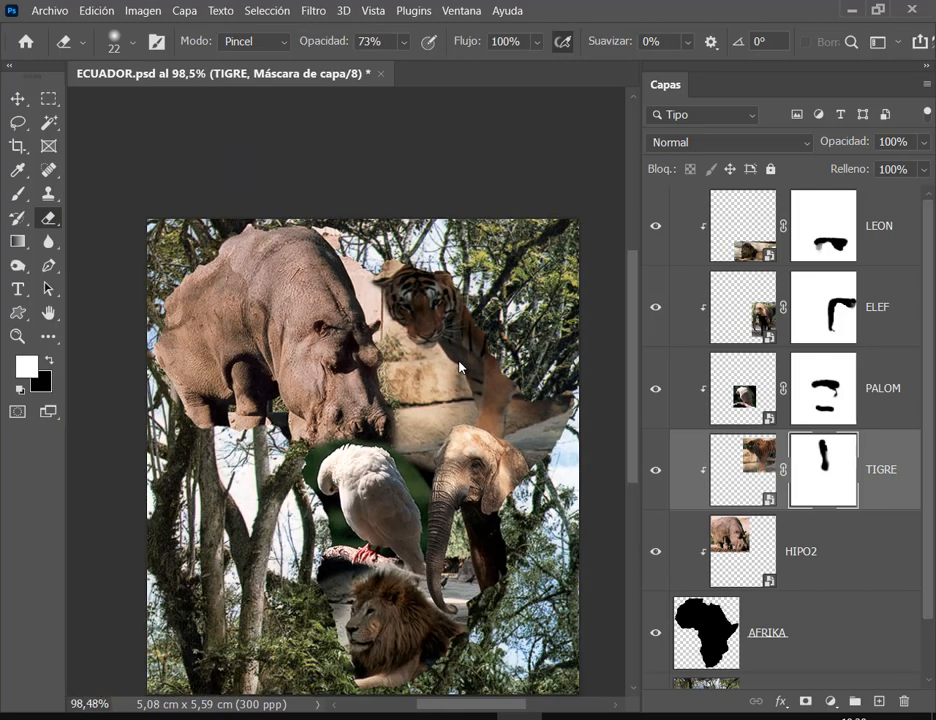
pyautogui.click(50, 10)
pyautogui.click(82, 213)
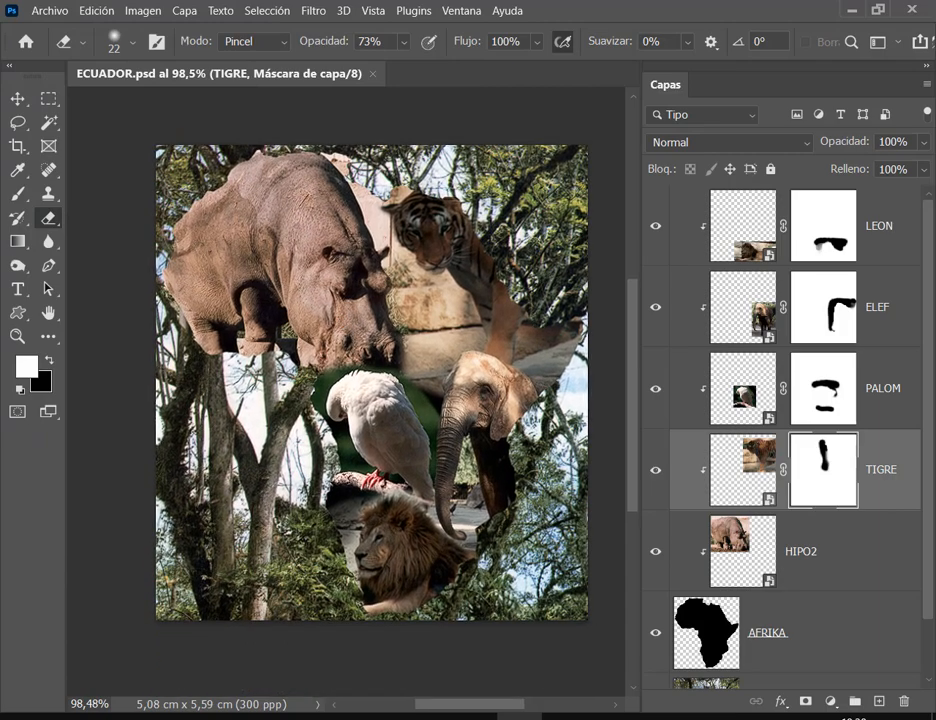
# Step: Compare the collage with the final result in the Collage Afrika PDF in the browser, including its lettering, and return to Photoshop
pyautogui.hotkey('alt', 'Tab')
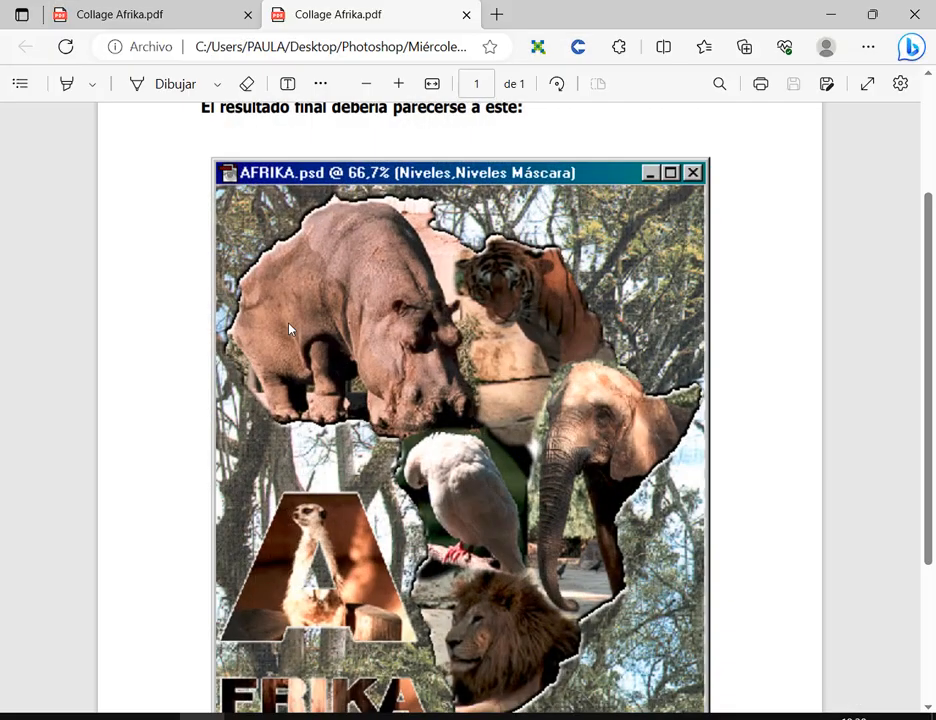
pyautogui.scroll(-3, 524, 600)
pyautogui.scroll(2, 281, 226)
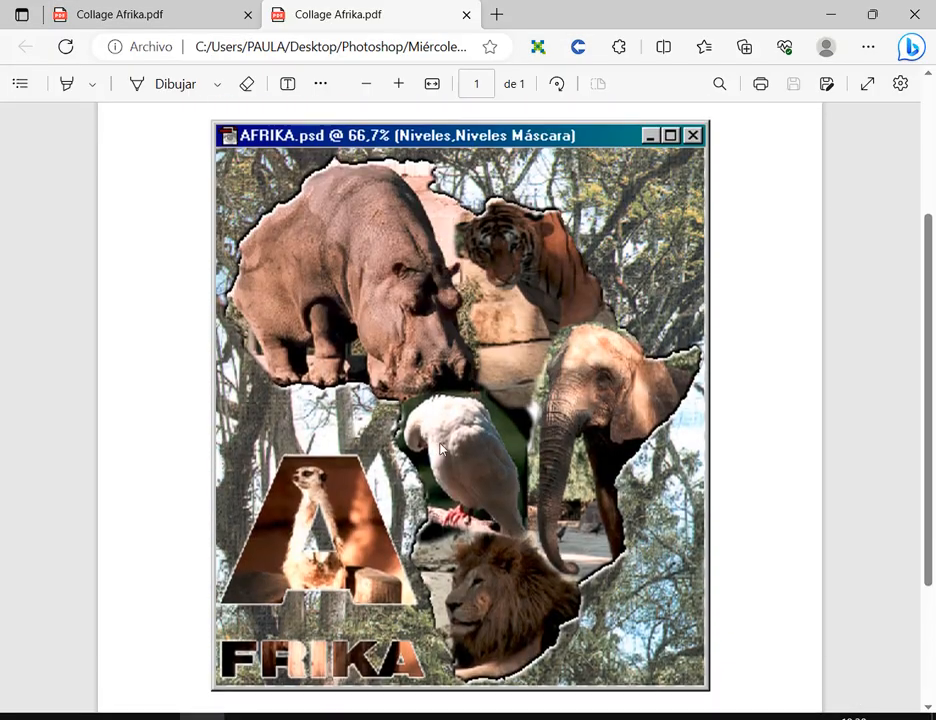
pyautogui.click(829, 16)
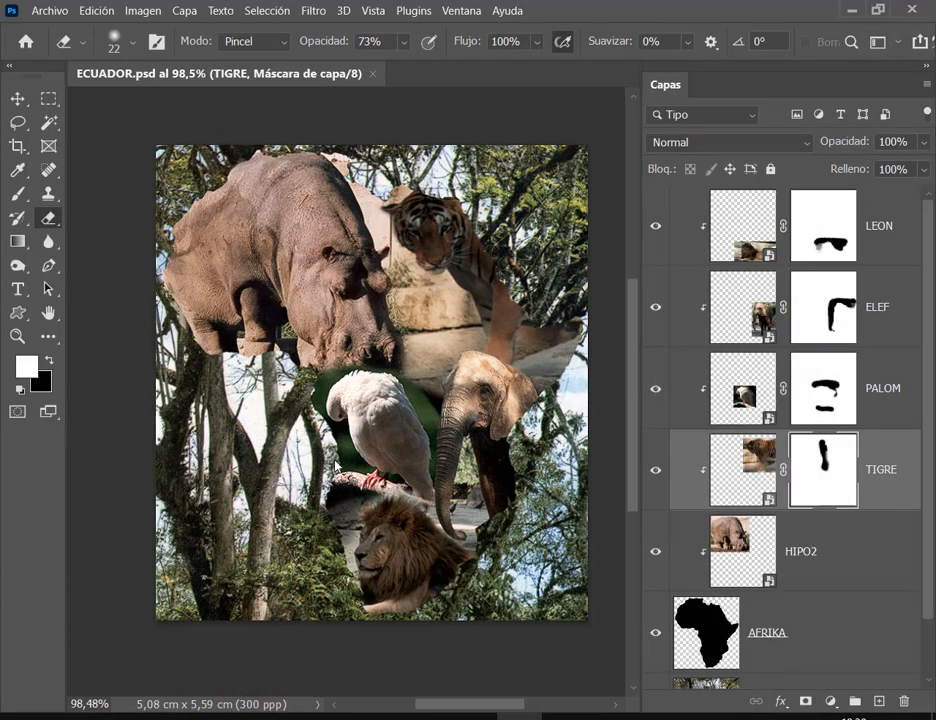
pyautogui.click(203, 716)
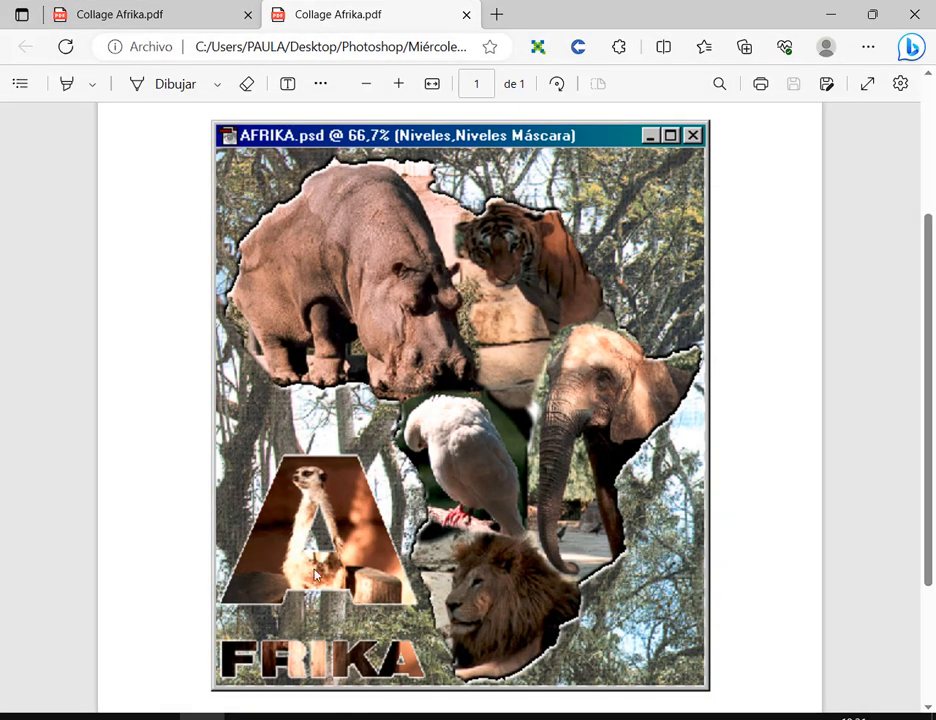
pyautogui.scroll(-1, 343, 484)
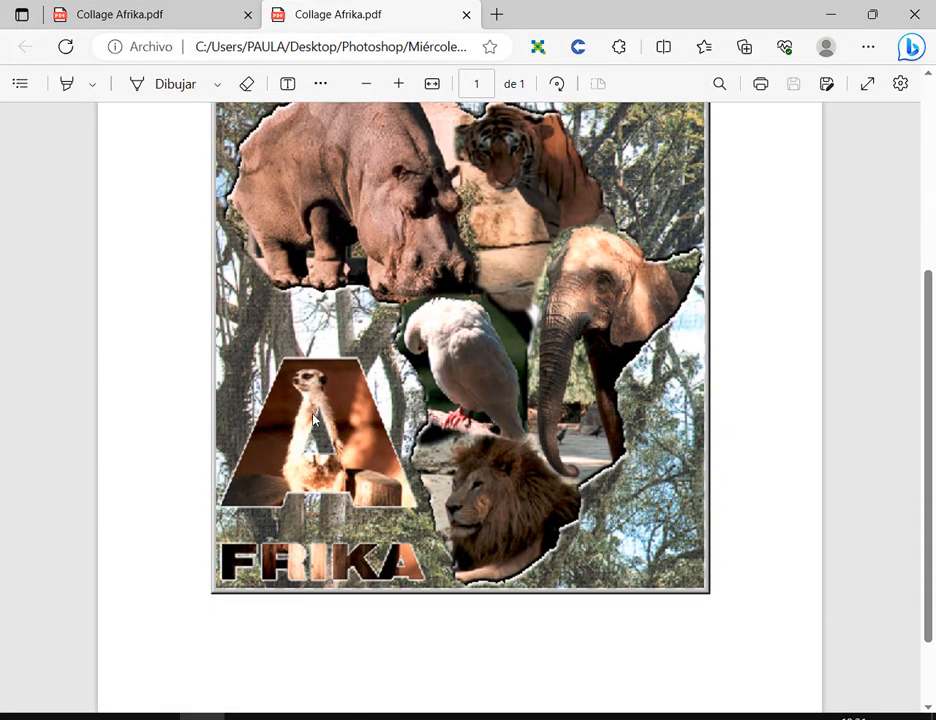
pyautogui.click(831, 15)
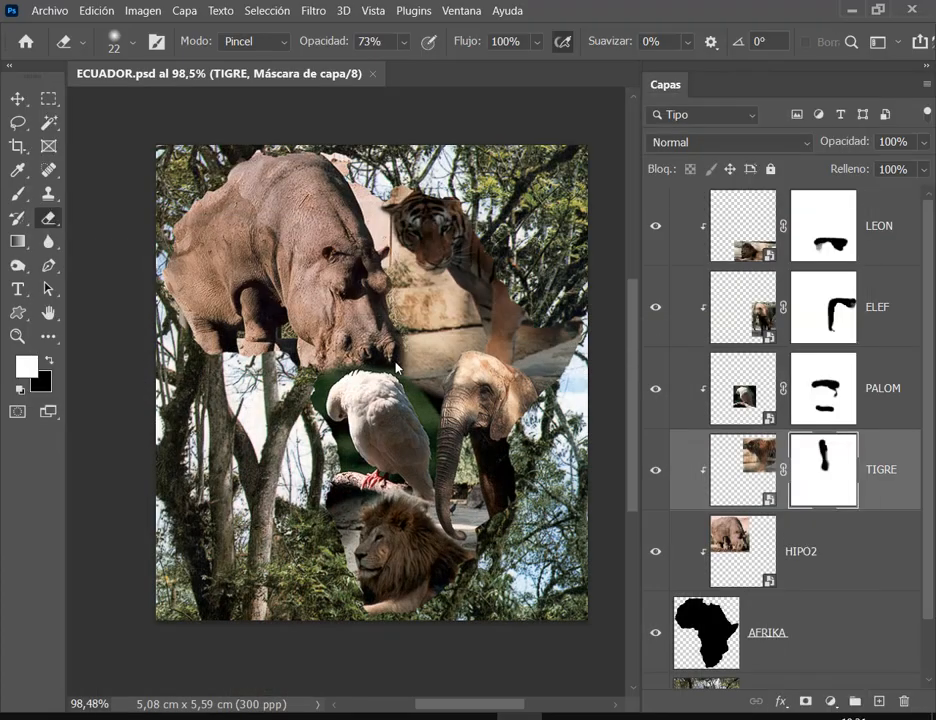
pyautogui.click(732, 236)
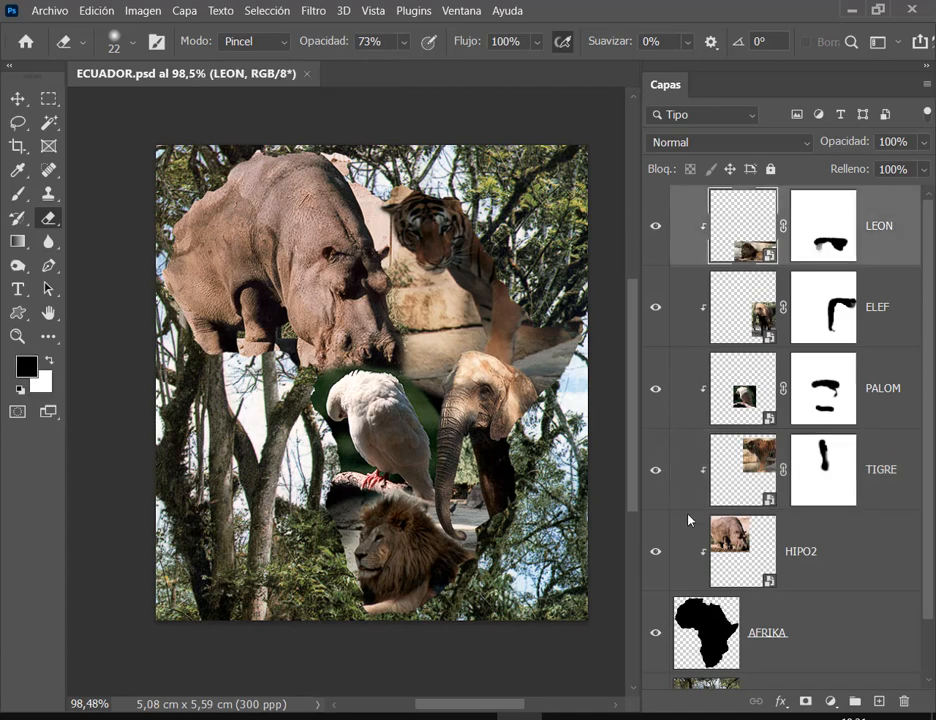
pyautogui.click(724, 473)
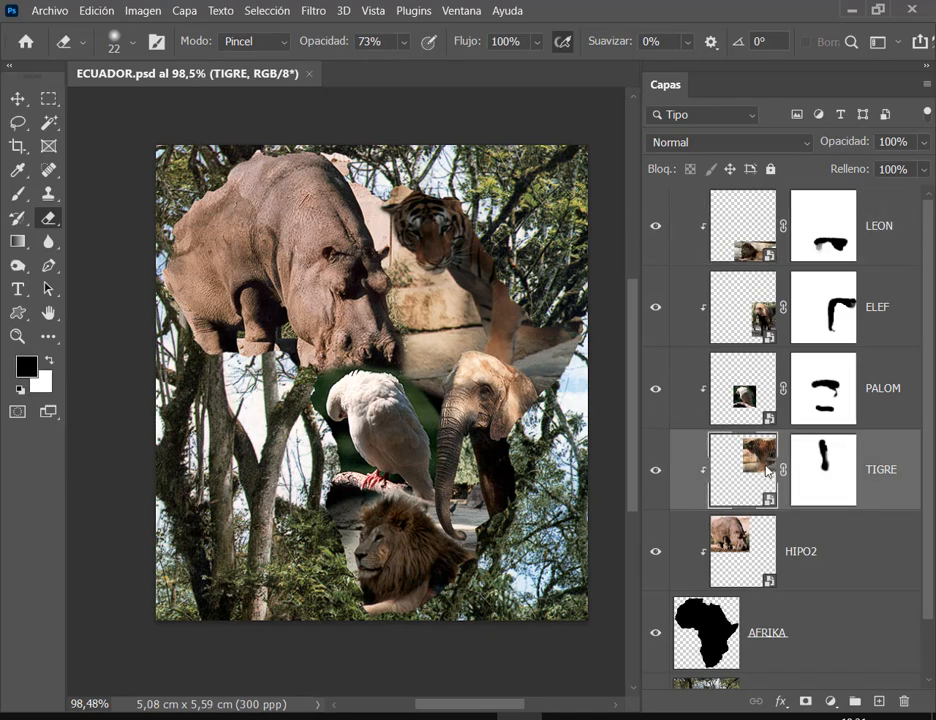
pyautogui.click(752, 402)
pyautogui.click(748, 470)
# Step: Try a horizontal text "a fika" directly above the HIPO2 layer, move it over the hippo, and delete the text layer
pyautogui.click(750, 553)
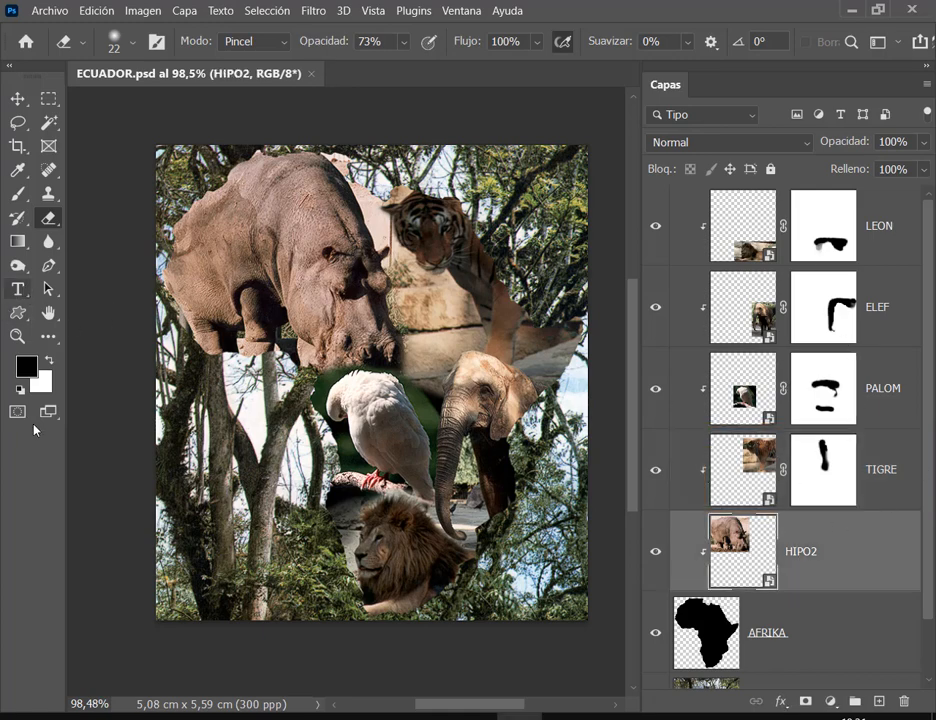
pyautogui.click(17, 289)
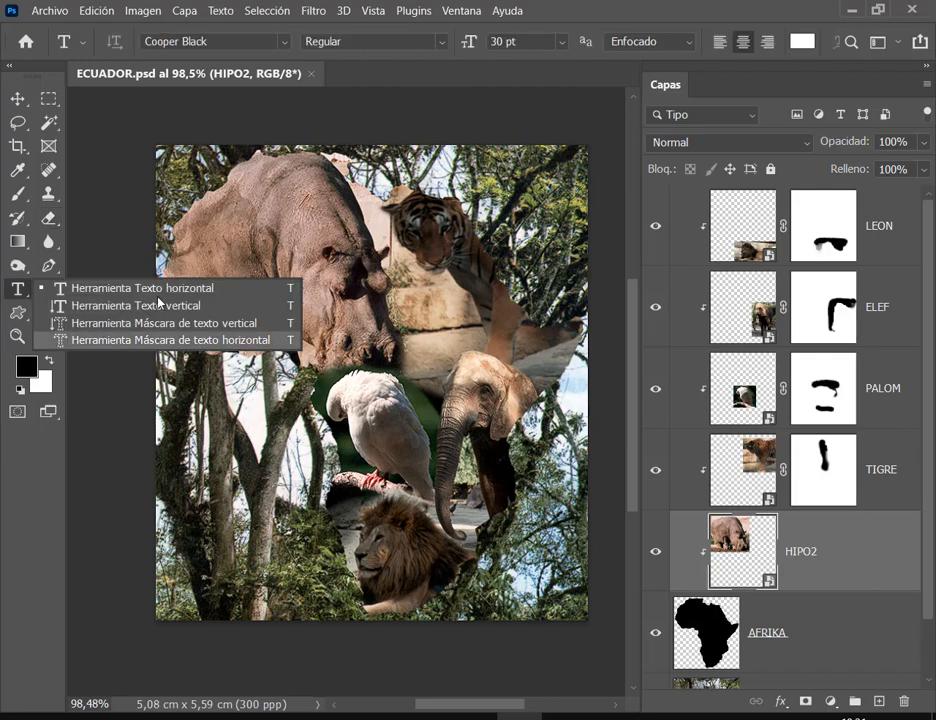
pyautogui.click(164, 292)
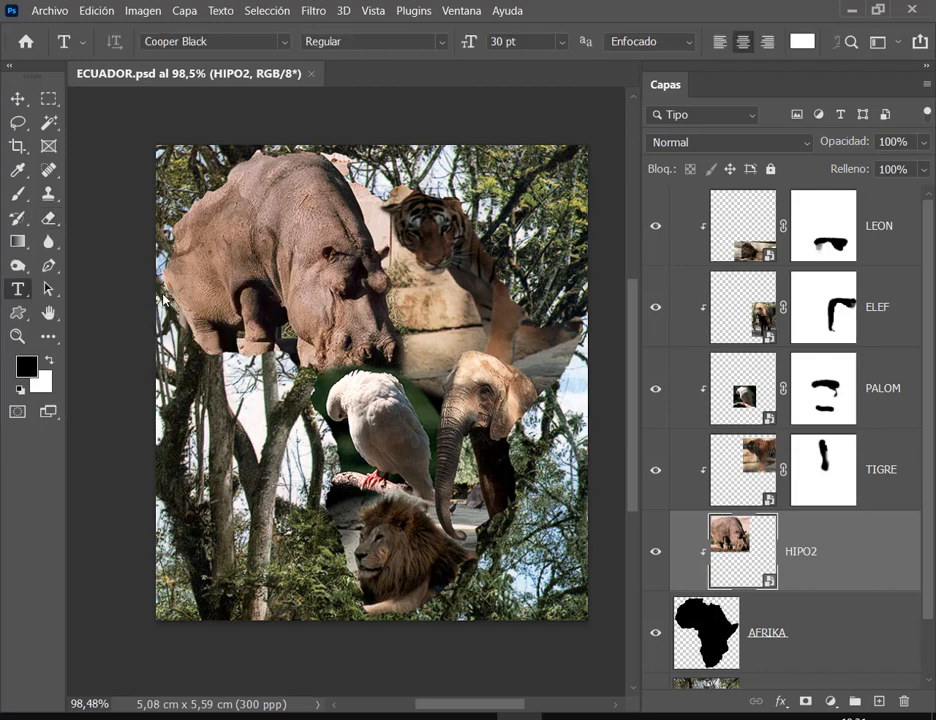
pyautogui.click(207, 468)
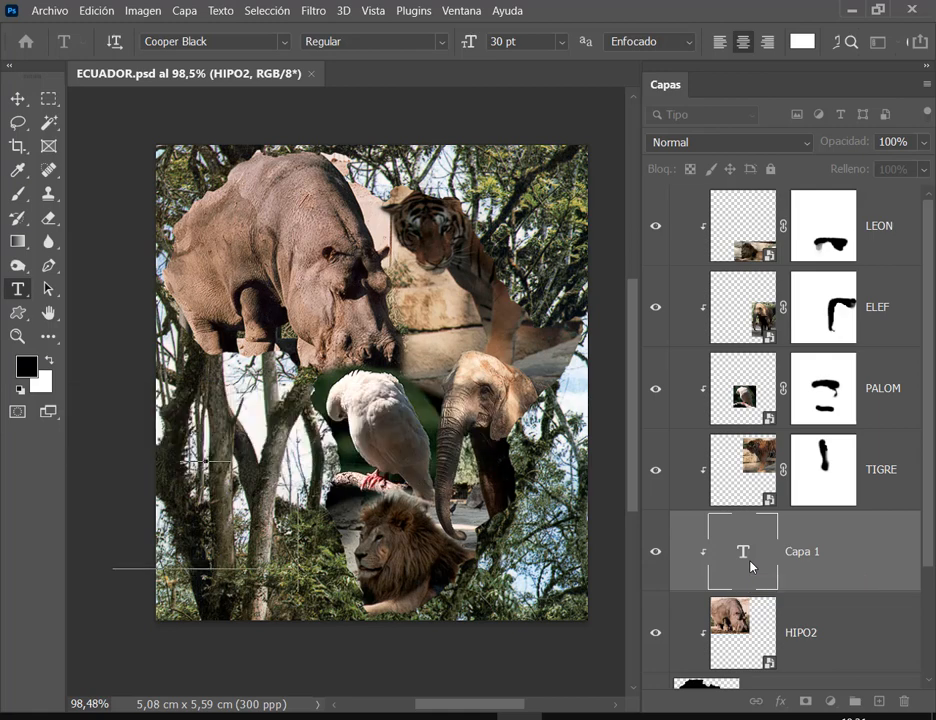
pyautogui.click(16, 100)
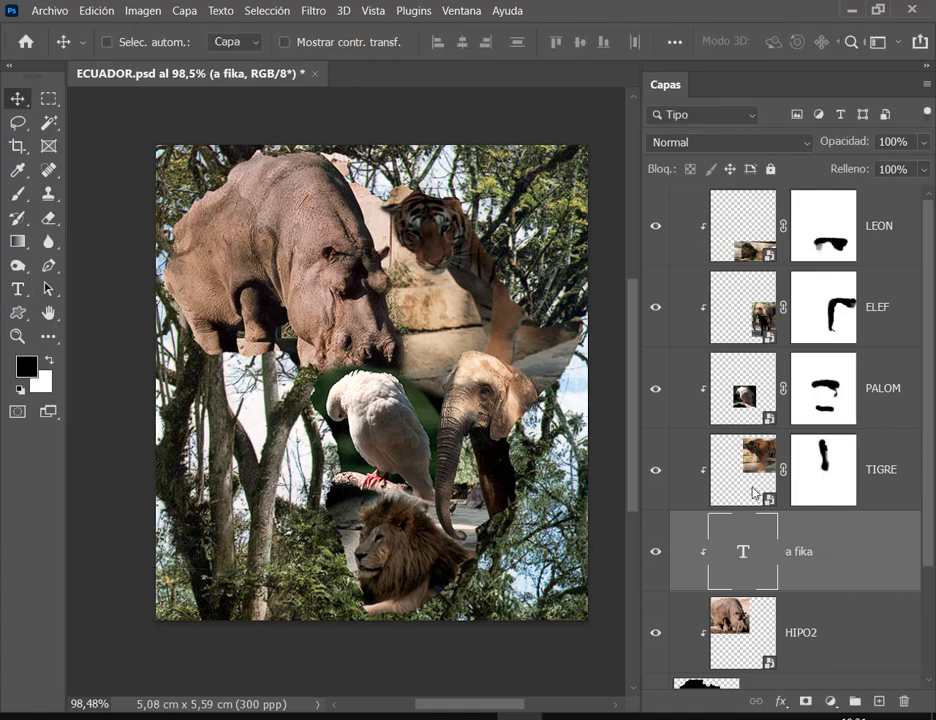
pyautogui.press('ctrl')
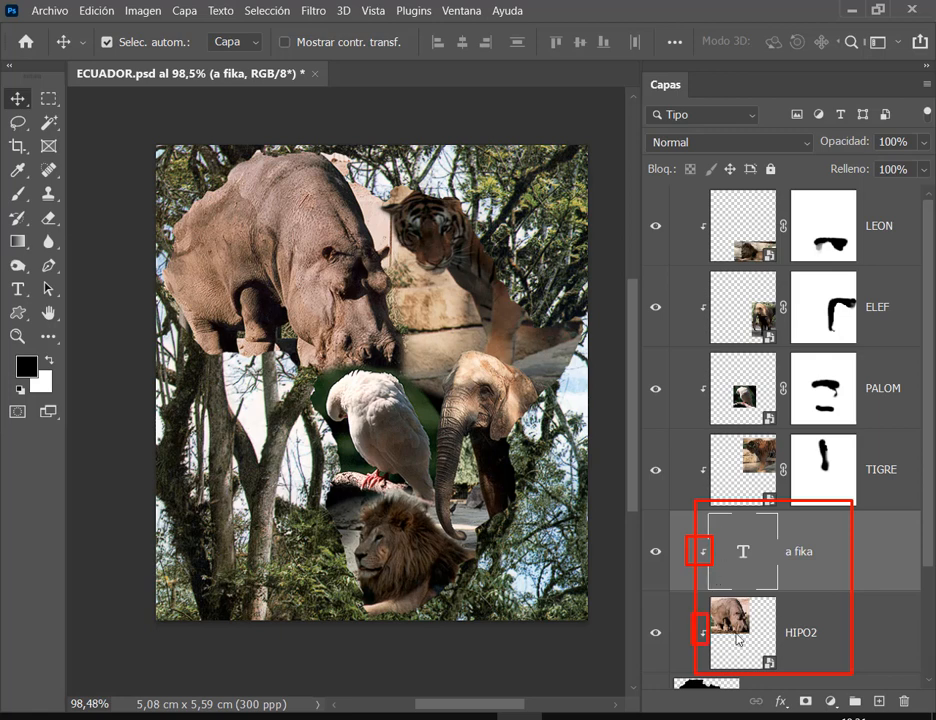
pyautogui.moveTo(289, 417)
pyautogui.mouseDown()
pyautogui.moveTo(303, 438)
pyautogui.moveTo(318, 386)
pyautogui.moveTo(355, 345)
pyautogui.moveTo(383, 266)
pyautogui.moveTo(405, 250)
pyautogui.moveTo(320, 186)
pyautogui.moveTo(211, 242)
pyautogui.moveTo(309, 340)
pyautogui.moveTo(385, 200)
pyautogui.mouseUp()
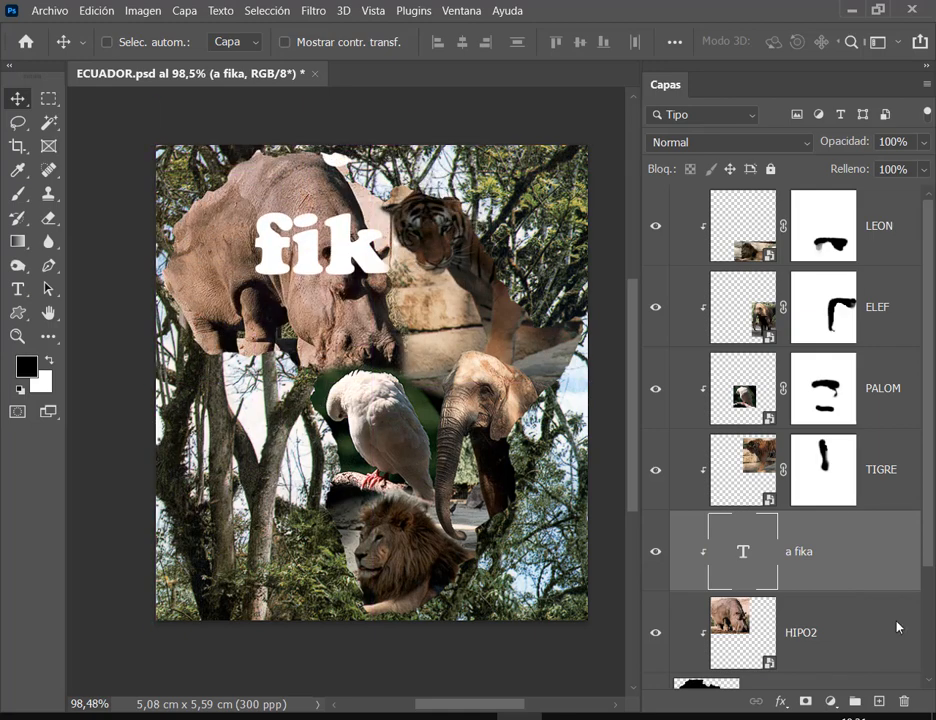
pyautogui.press('Delete')
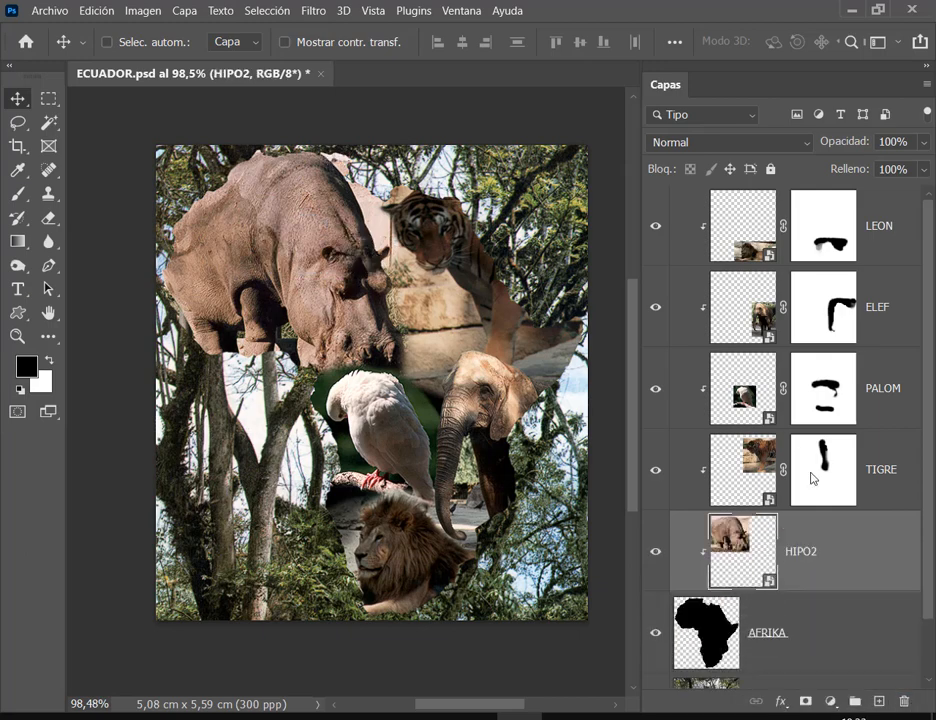
# Step: Start a horizontal text layer above the LEON layer with a capital A at the collage's lower-left area
pyautogui.click(759, 226)
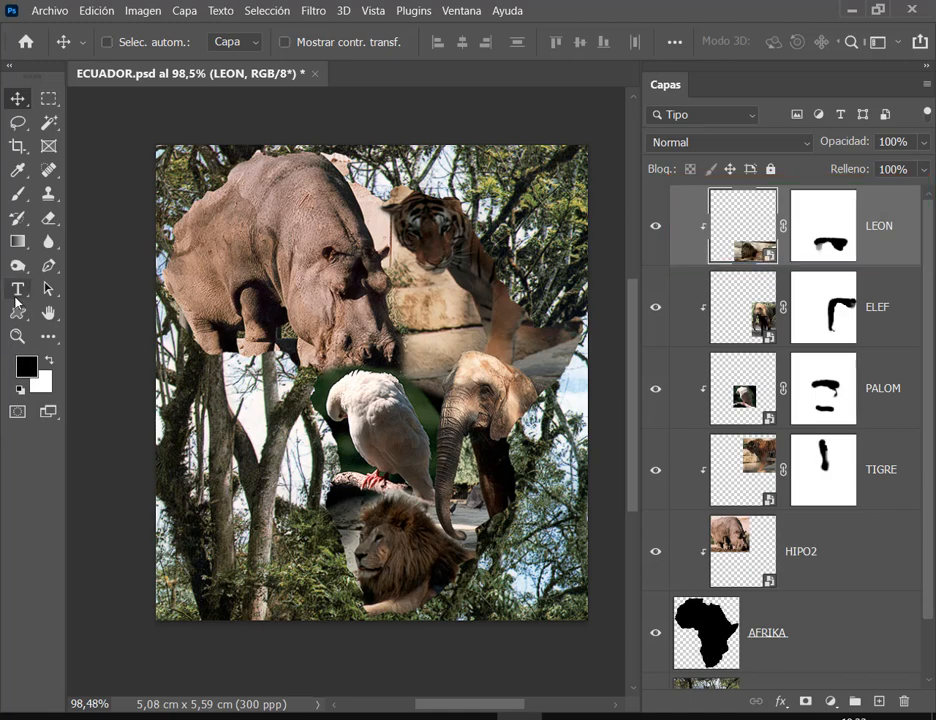
pyautogui.click(18, 289)
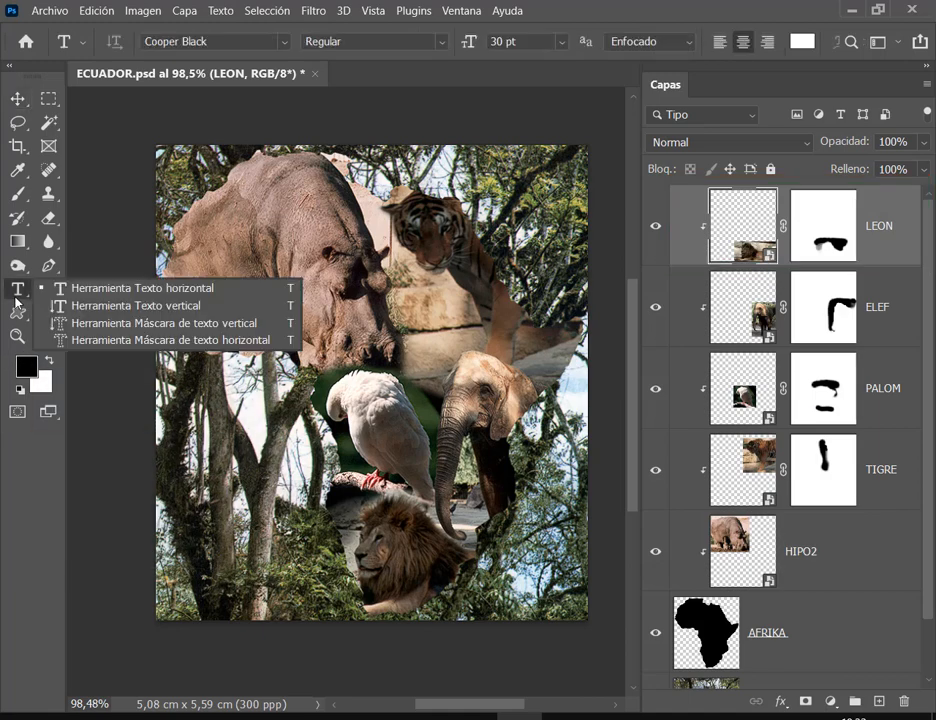
pyautogui.click(110, 290)
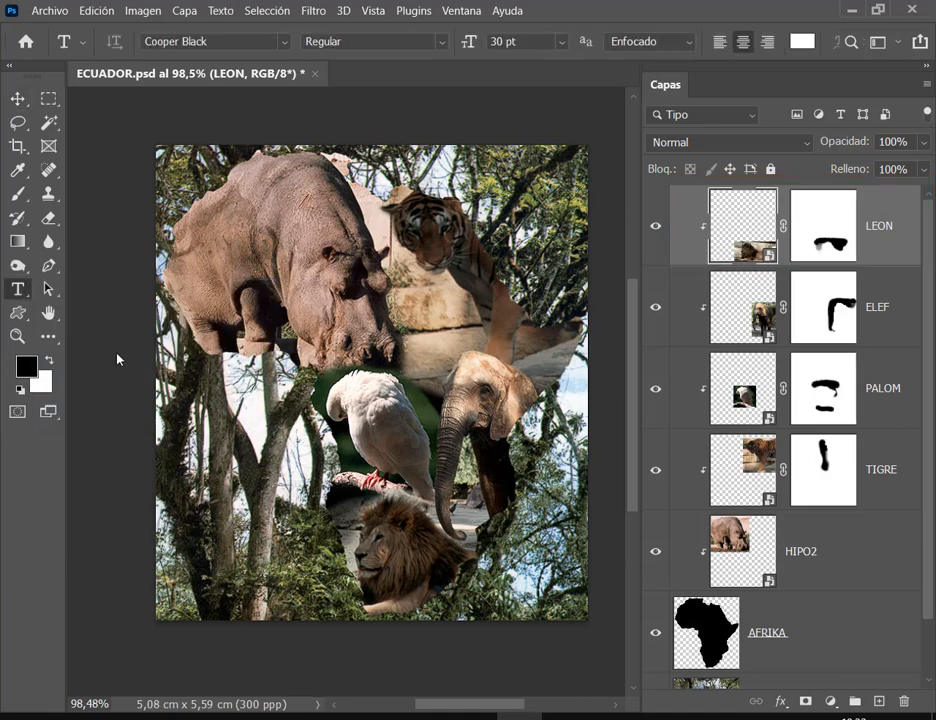
pyautogui.click(230, 455)
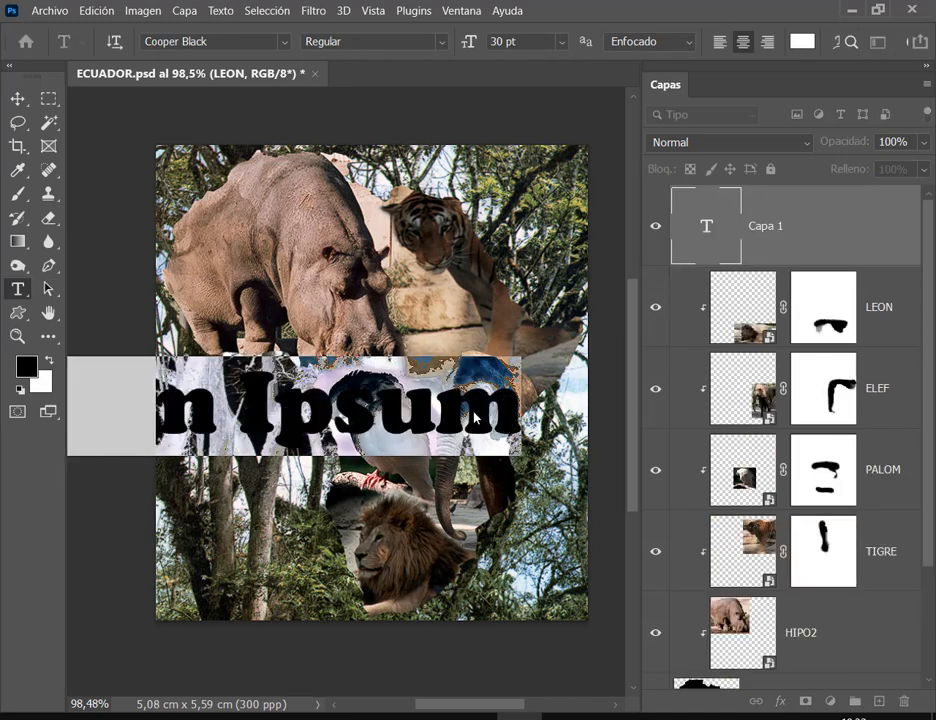
pyautogui.write('a')
pyautogui.press('BackSpace')
pyautogui.write('A')
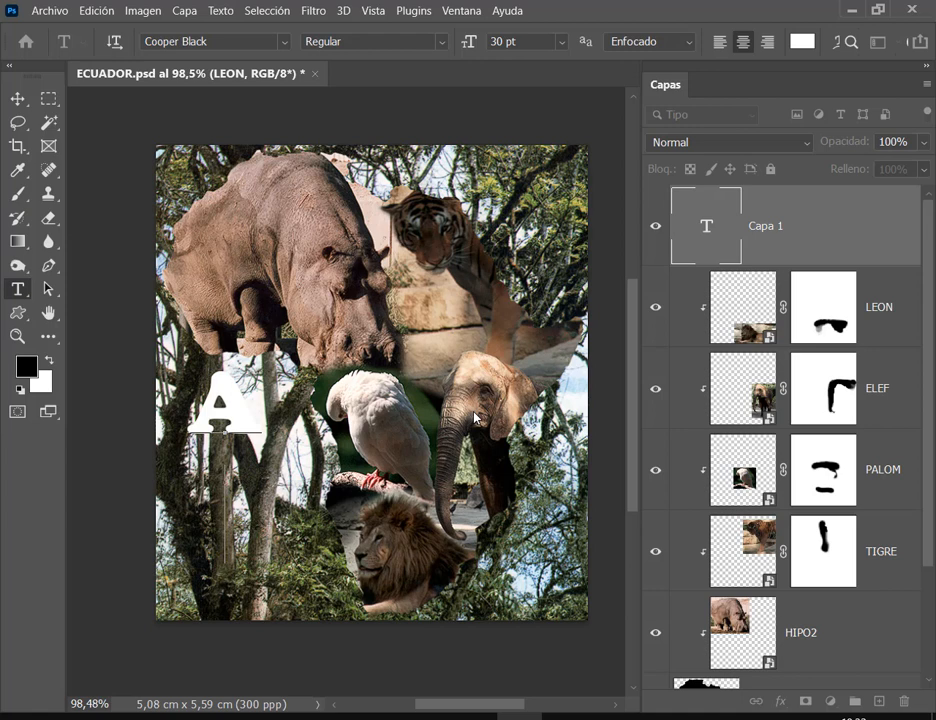
# Step: Add a second text line reading FRIKA beneath the A
pyautogui.press('Return')
pyautogui.write('FI')
pyautogui.press('BackSpace')
pyautogui.press('BackSpace')
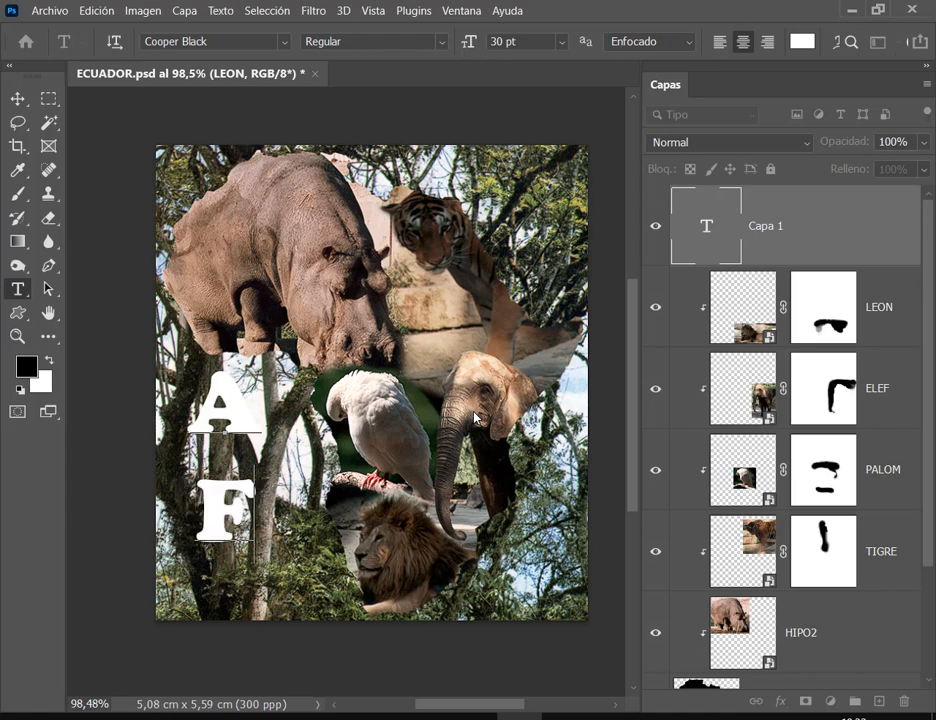
pyautogui.write('FRI')
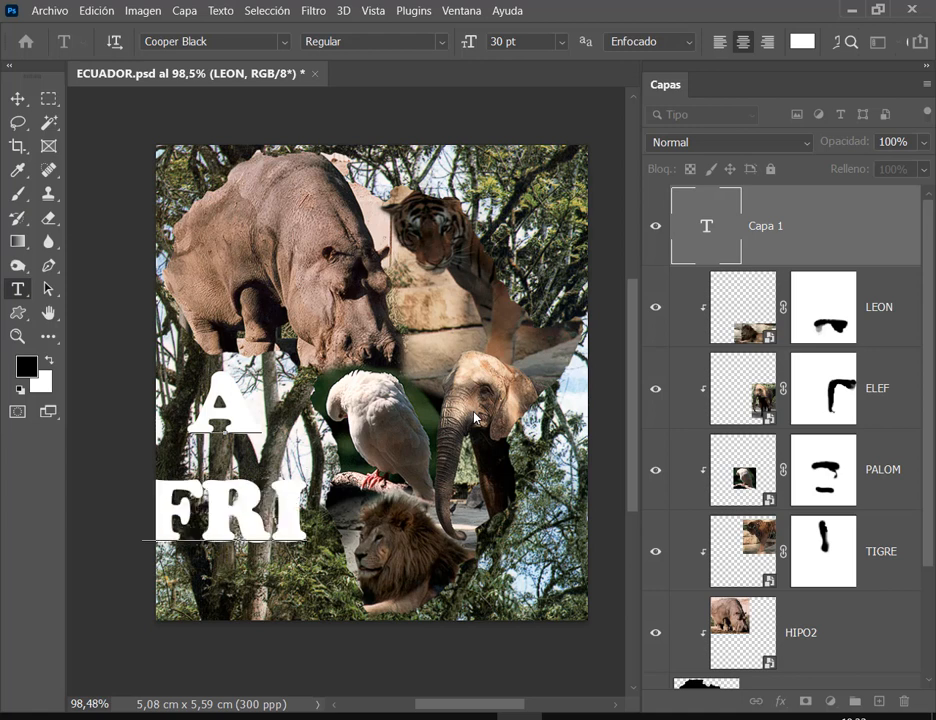
pyautogui.write('KA')
pyautogui.press('BackSpace')
pyautogui.press('BackSpace')
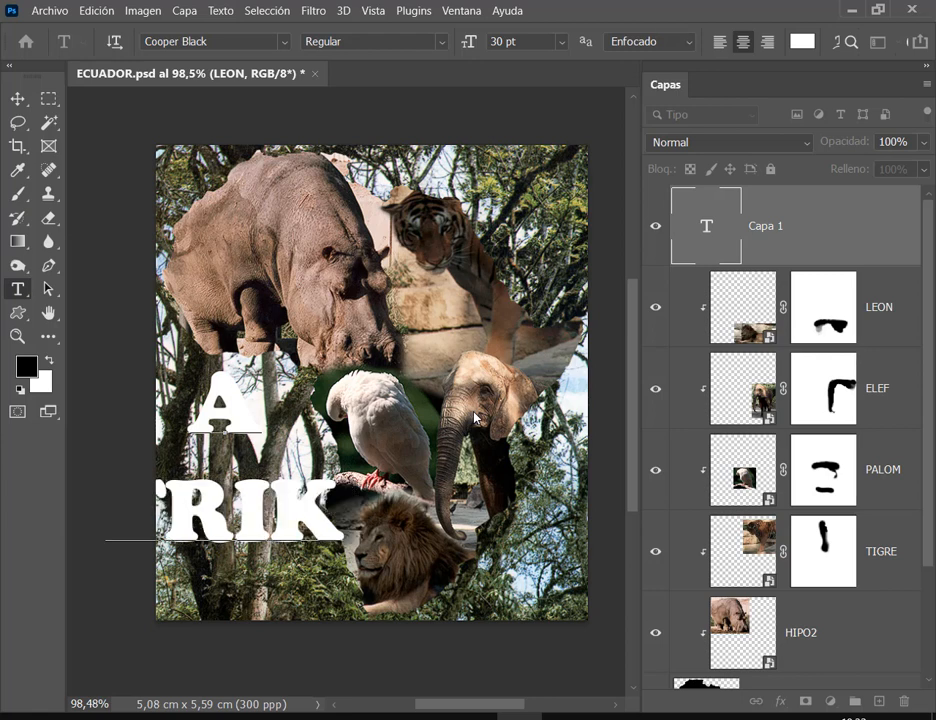
pyautogui.write('CA')
pyautogui.press('BackSpace')
pyautogui.press('BackSpace')
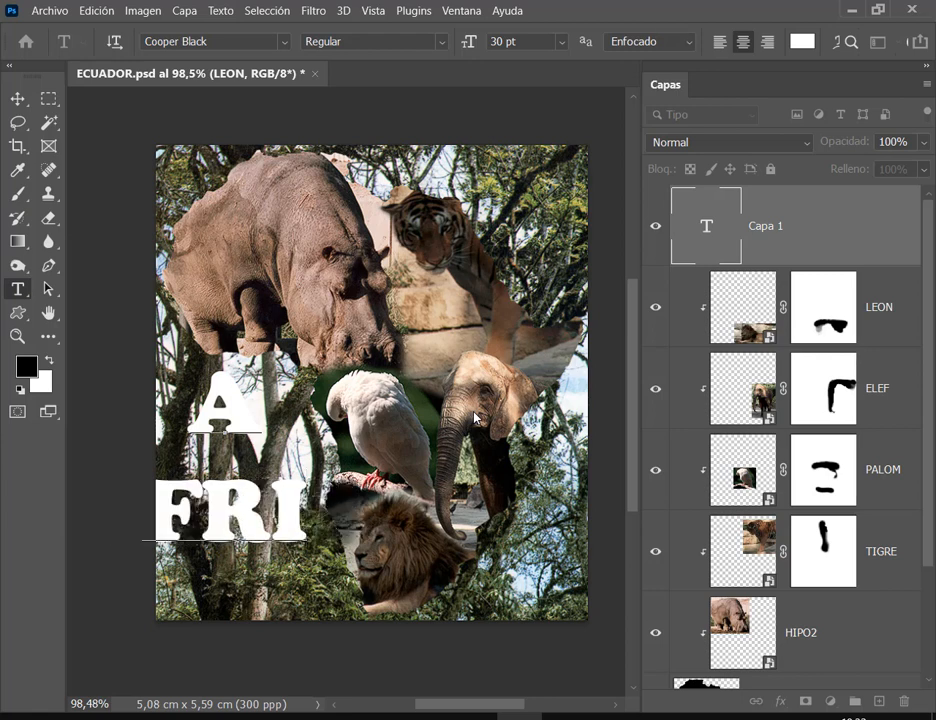
pyautogui.write('KA')
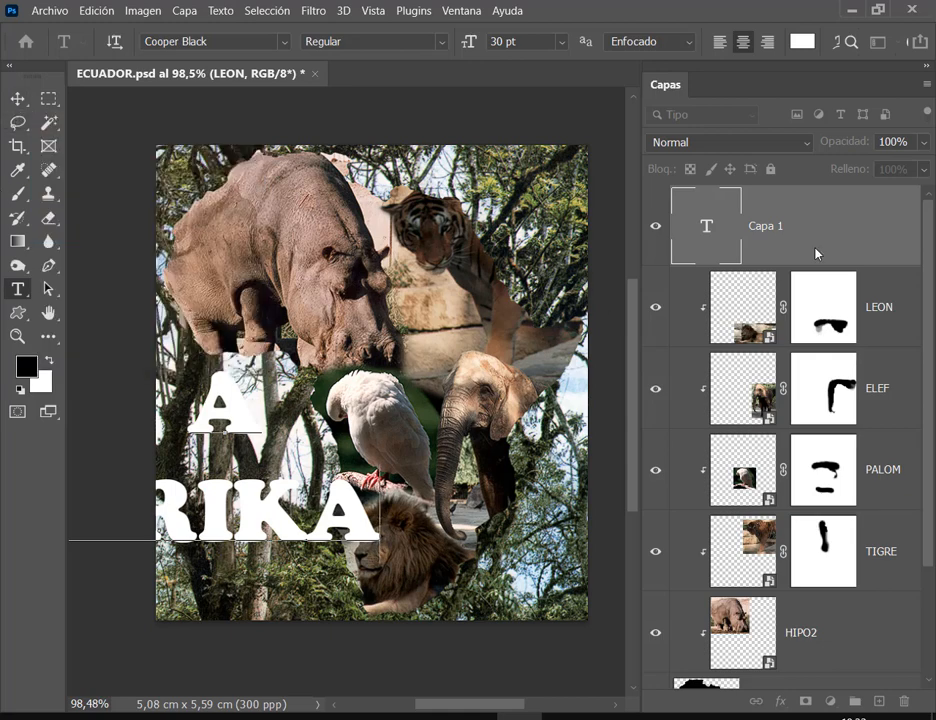
# Step: Commit the text, shift it so FRIKA fits inside the image above the lower edge, and check the lettering in the reference PDF
pyautogui.click(18, 101)
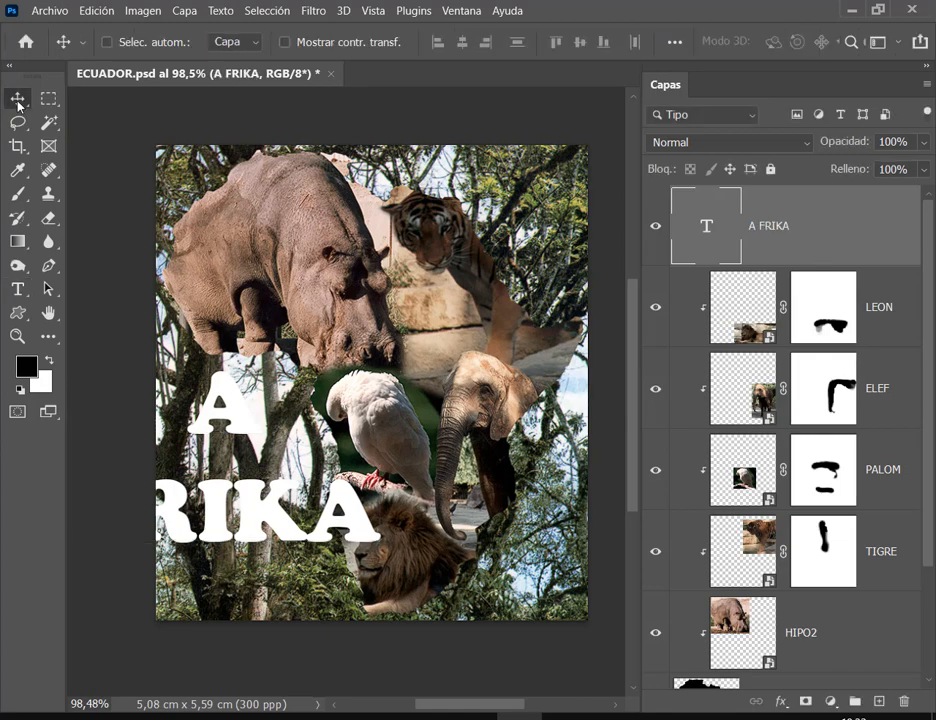
pyautogui.moveTo(250, 450); pyautogui.dragTo(330, 492)
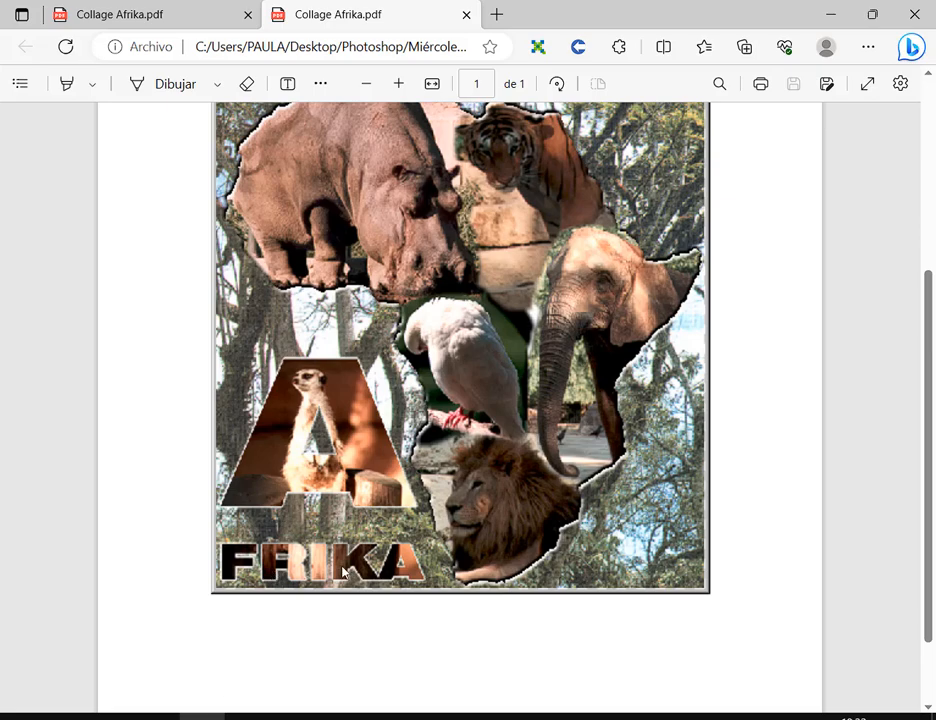
pyautogui.click(829, 13)
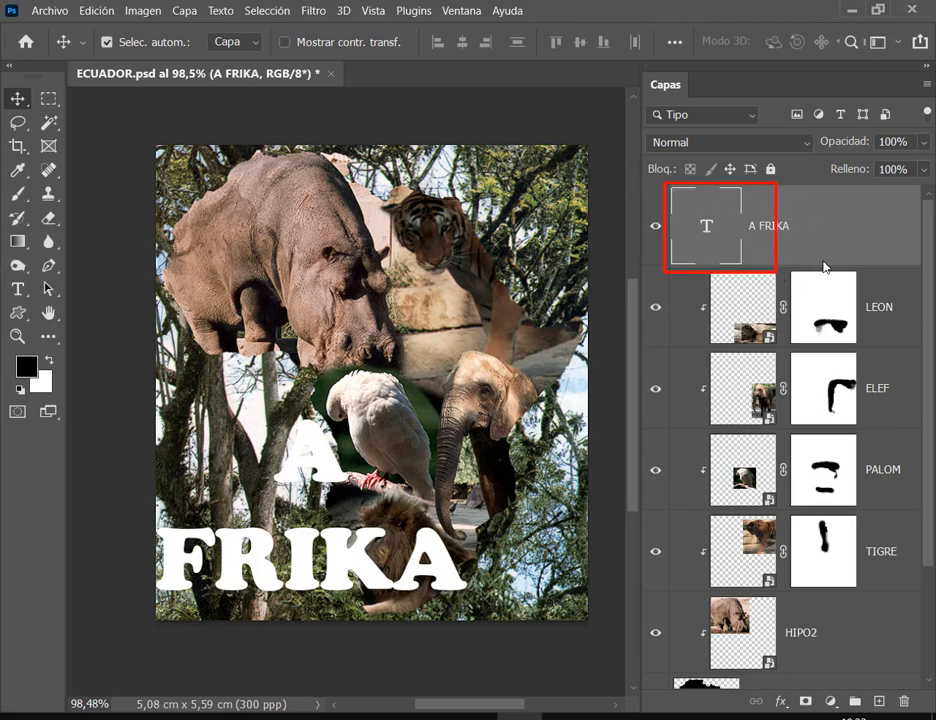
# Step: Change the A FRIKA text's font to Arial with the Black style
pyautogui.click(18, 290)
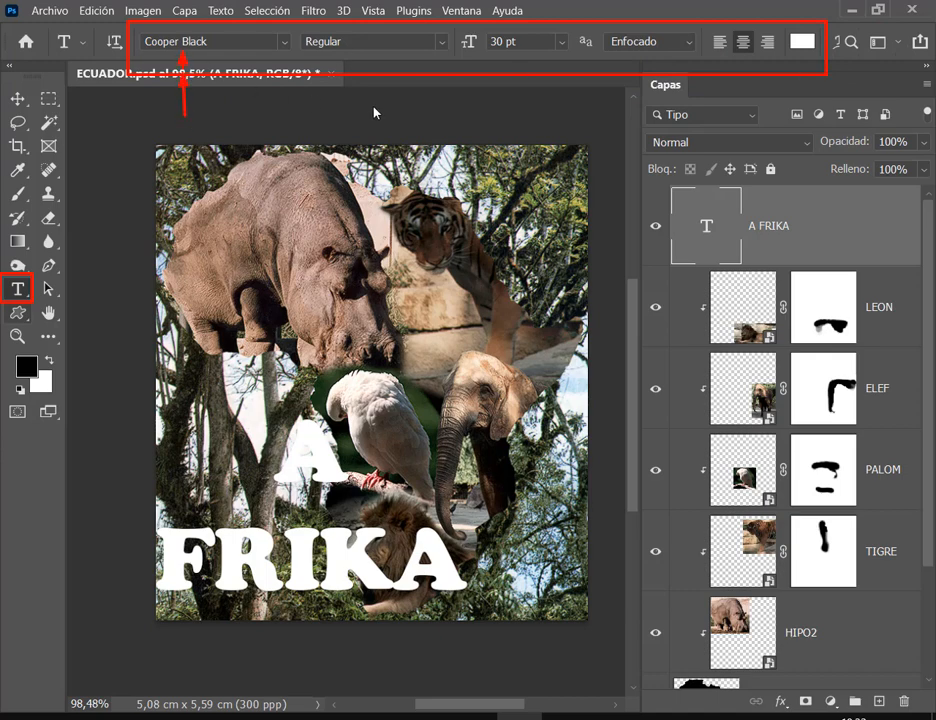
pyautogui.click(286, 42)
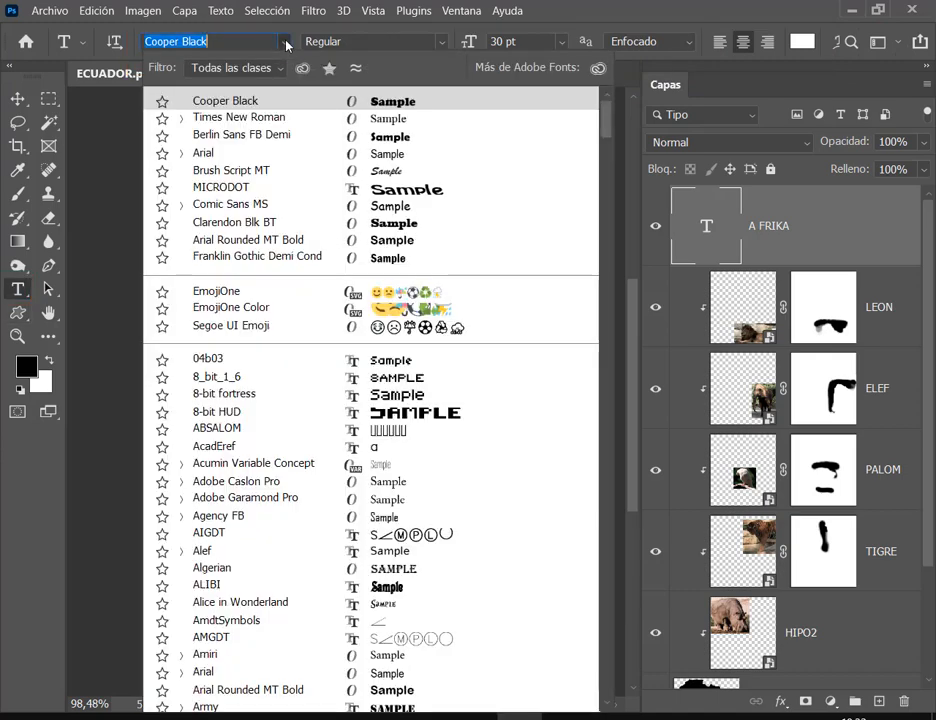
pyautogui.click(217, 158)
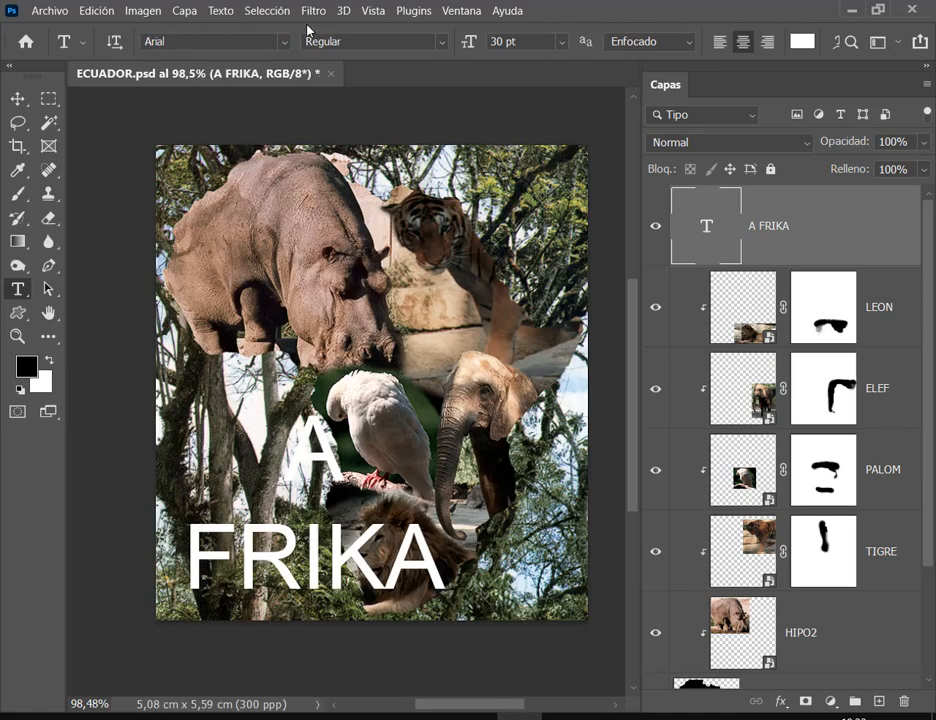
pyautogui.click(443, 44)
pyautogui.press('Down')
pyautogui.press('Down')
pyautogui.press('Down')
pyautogui.press('Down')
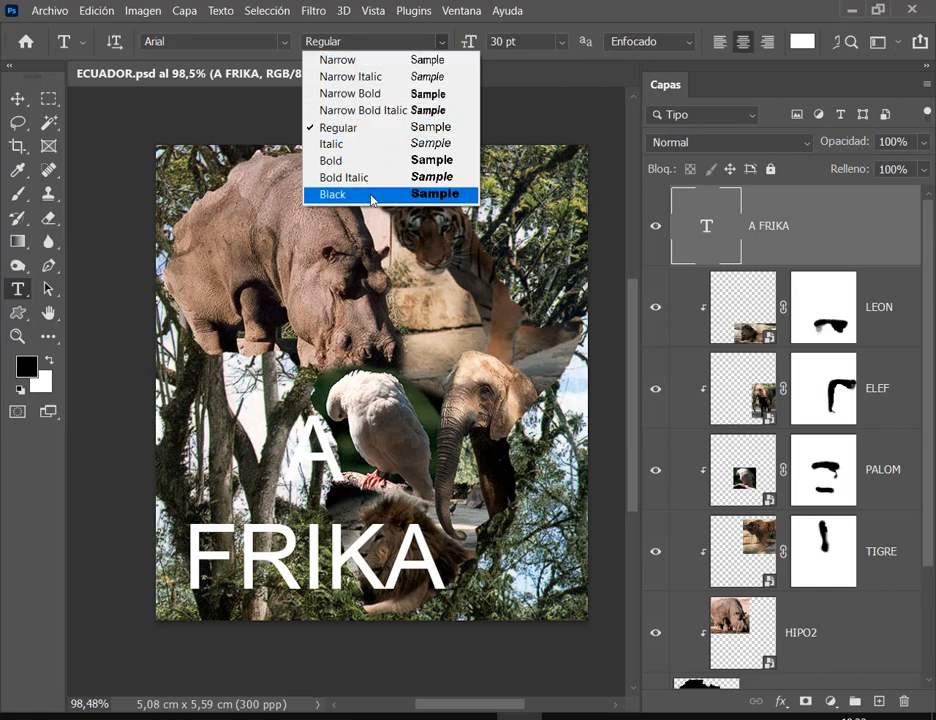
pyautogui.press('Return')
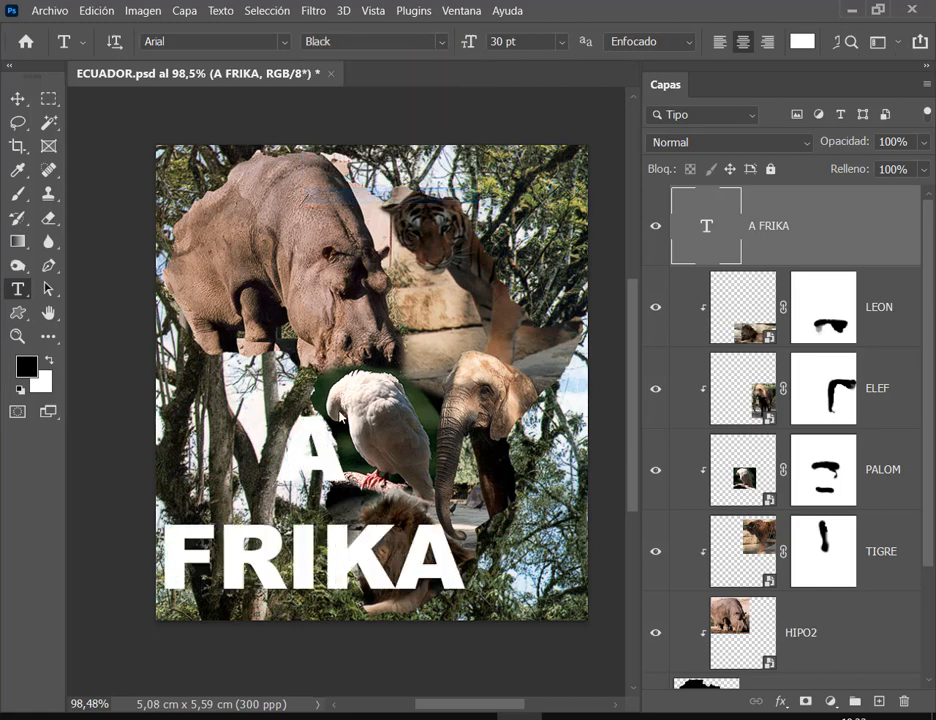
# Step: Scale the A FRIKA text proportionally to about 16.6 pt and place it in the image's lower-left corner beside the lion
pyautogui.click(17, 99)
pyautogui.moveTo(378, 572)
pyautogui.mouseDown()
pyautogui.moveTo(398, 472)
pyautogui.moveTo(376, 591)
pyautogui.mouseUp()
pyautogui.hotkey('ctrl', 't')
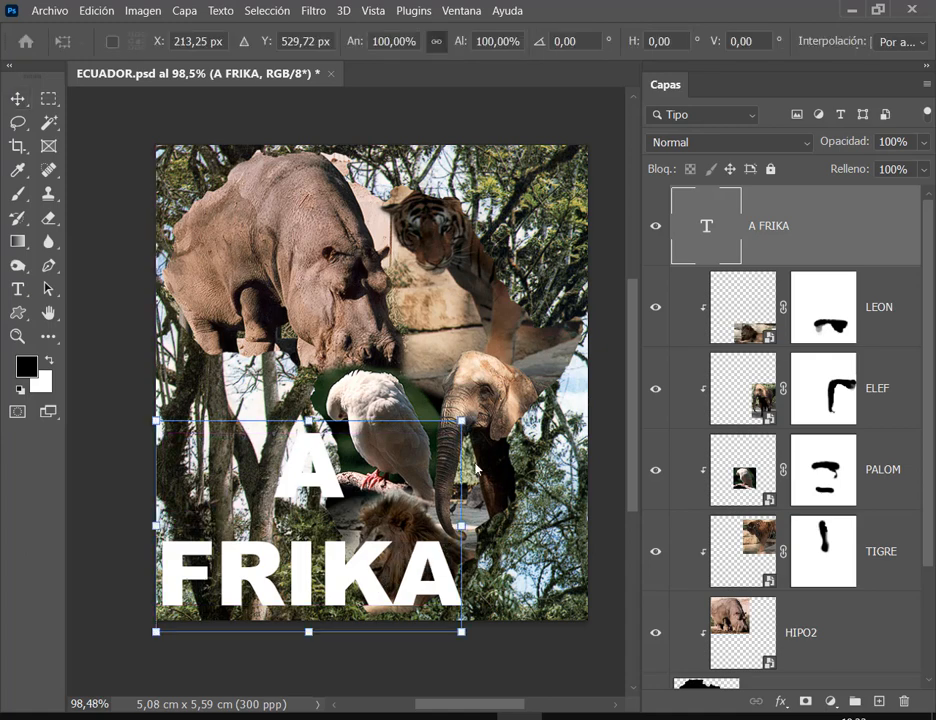
pyautogui.moveTo(469, 426); pyautogui.dragTo(348, 510)
pyautogui.moveTo(301, 563); pyautogui.dragTo(300, 538)
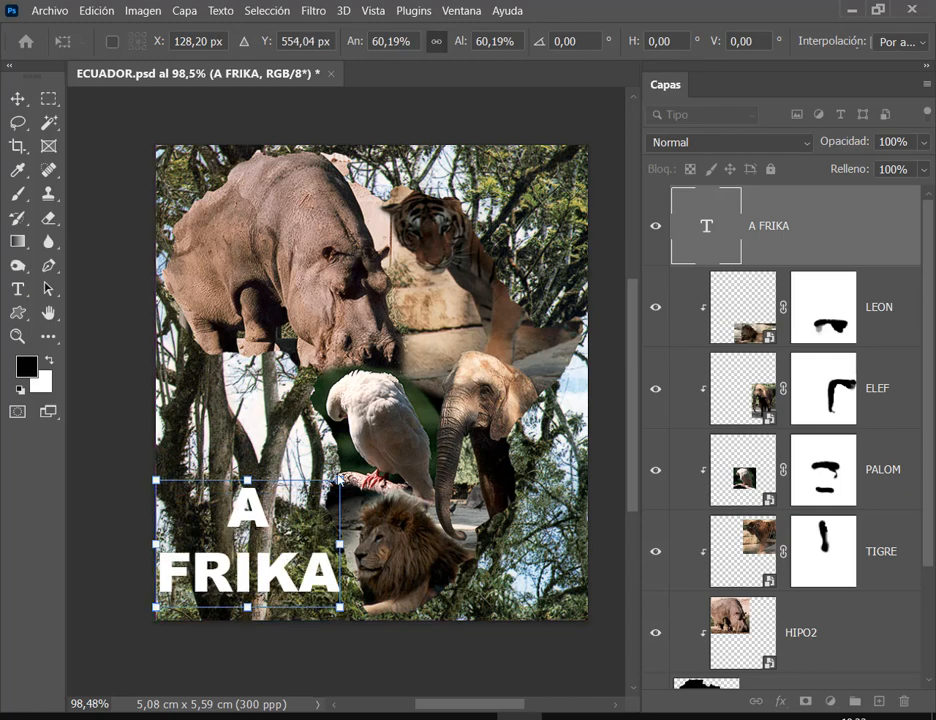
pyautogui.moveTo(340, 479); pyautogui.dragTo(307, 505)
pyautogui.moveTo(265, 585)
pyautogui.mouseDown()
pyautogui.moveTo(265, 561)
pyautogui.moveTo(276, 569)
pyautogui.mouseUp()
pyautogui.moveTo(315, 487); pyautogui.dragTo(335, 473)
pyautogui.moveTo(283, 570)
pyautogui.mouseDown()
pyautogui.moveTo(273, 565)
pyautogui.moveTo(274, 582)
pyautogui.mouseUp()
pyautogui.press('Return')
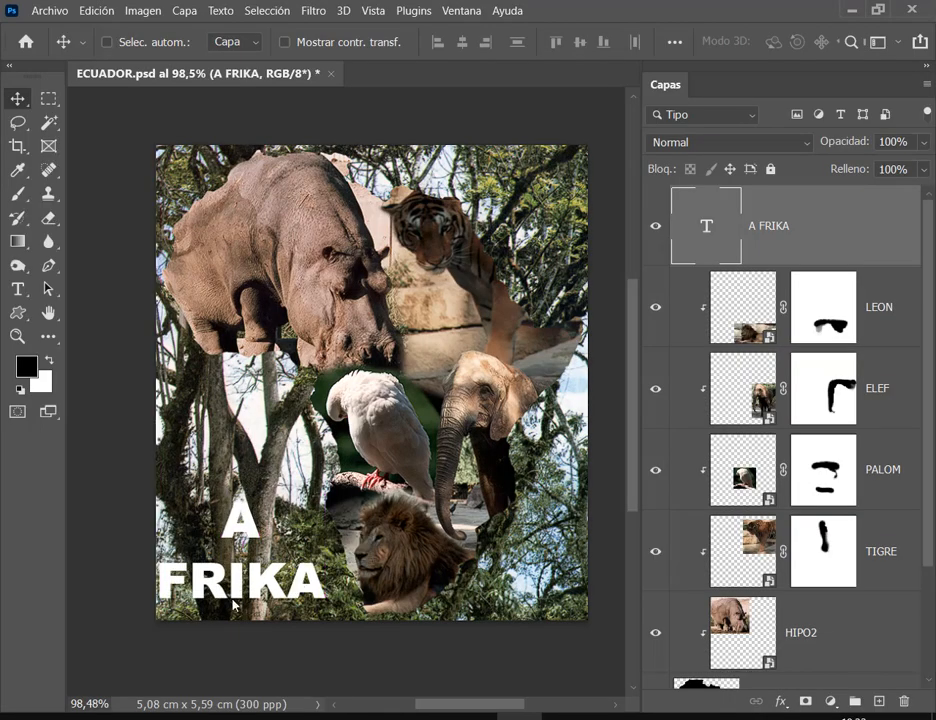
pyautogui.scroll(3, 221, 607)
pyautogui.scroll(2, 221, 607)
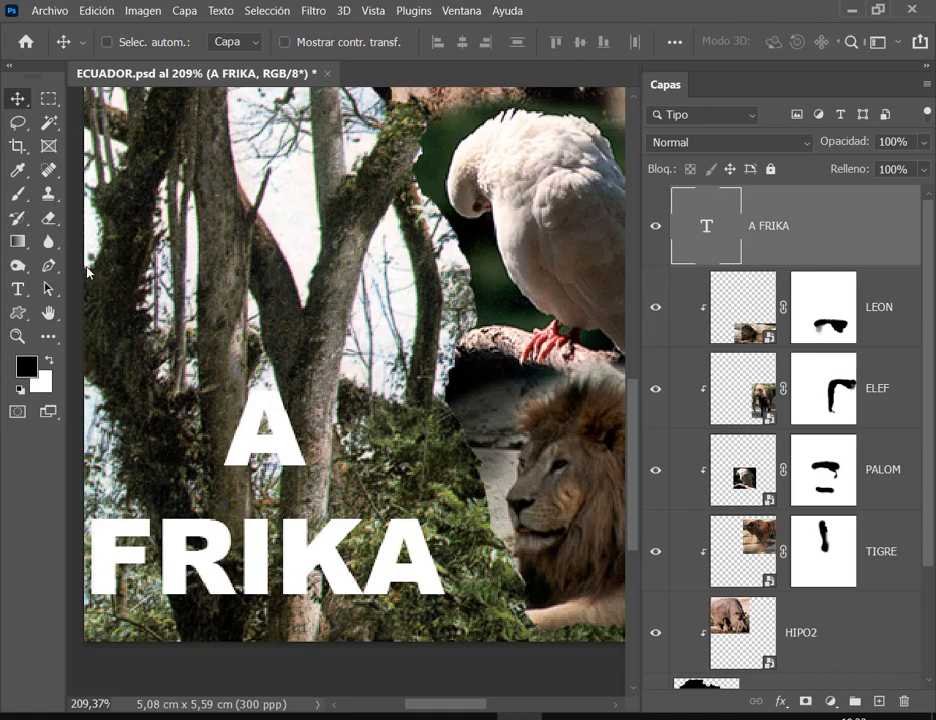
pyautogui.click(17, 291)
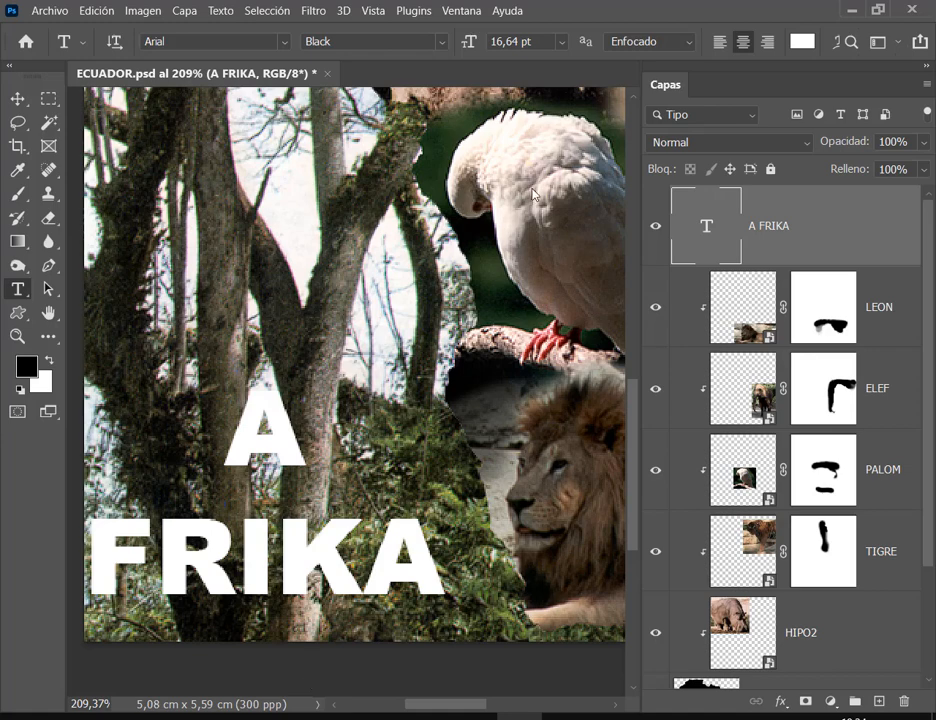
pyautogui.click(296, 214)
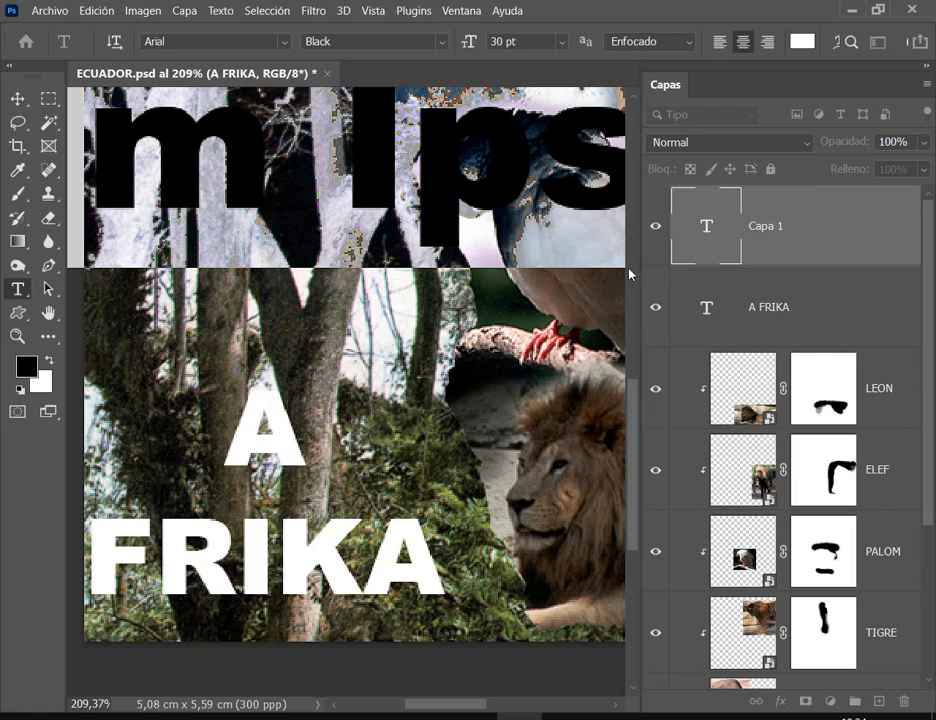
pyautogui.moveTo(718, 225); pyautogui.dragTo(906, 706)
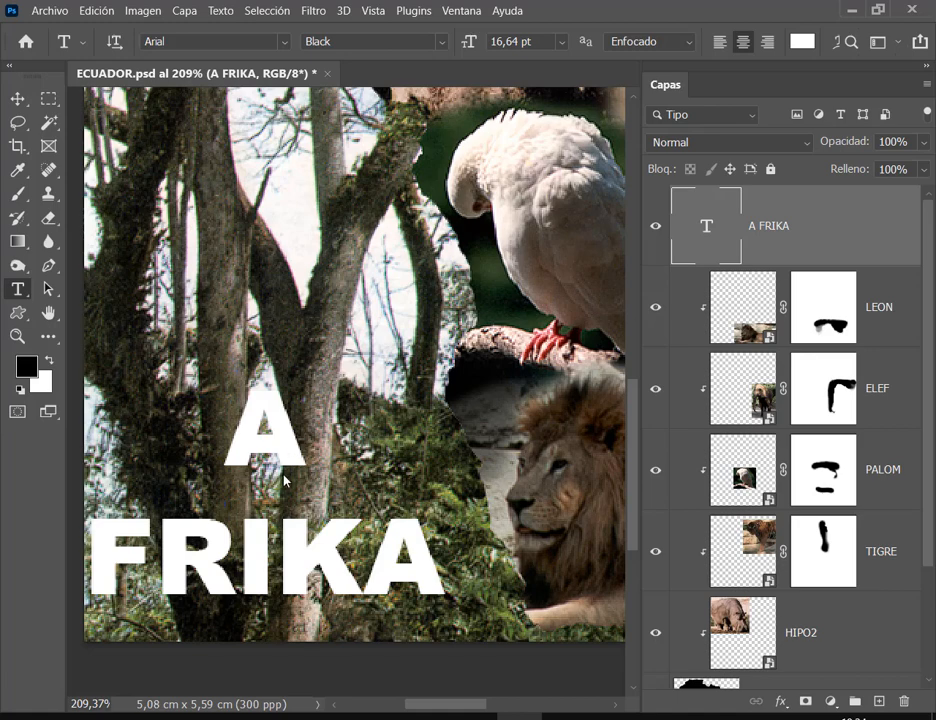
# Step: Try the letter A of the A FRIKA text at 36 pt and 60 pt, and set its size to 14 pt
pyautogui.click(262, 433)
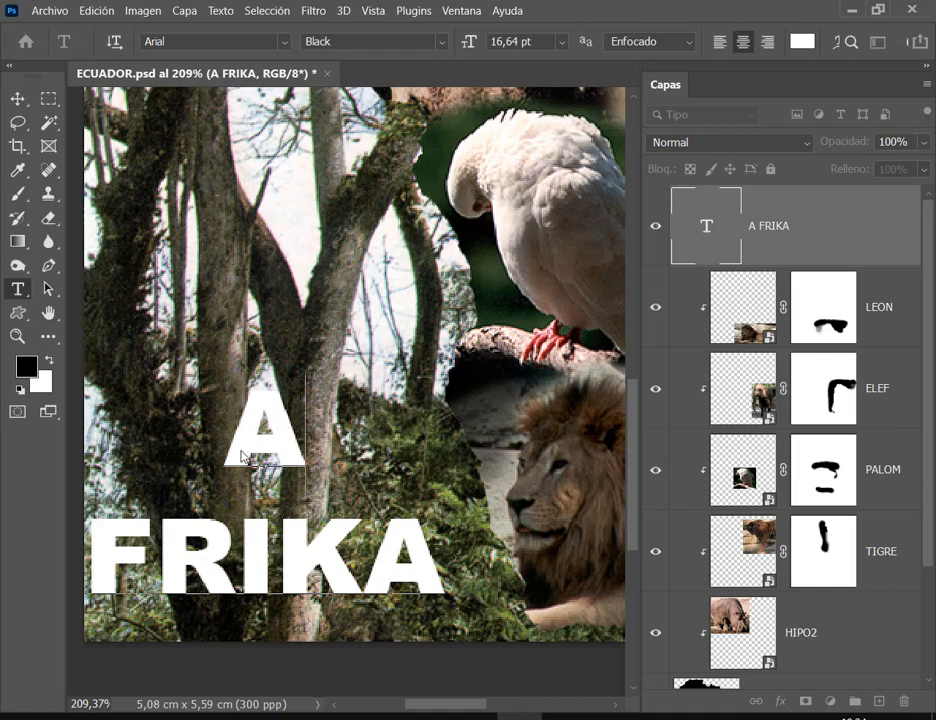
pyautogui.doubleClick(253, 449)
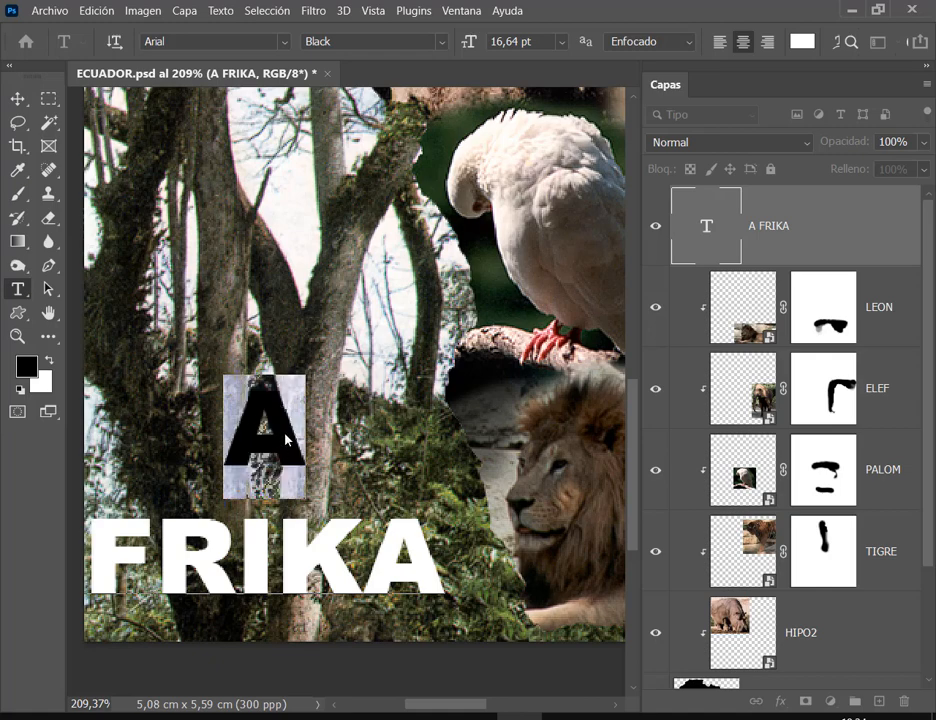
pyautogui.click(561, 41)
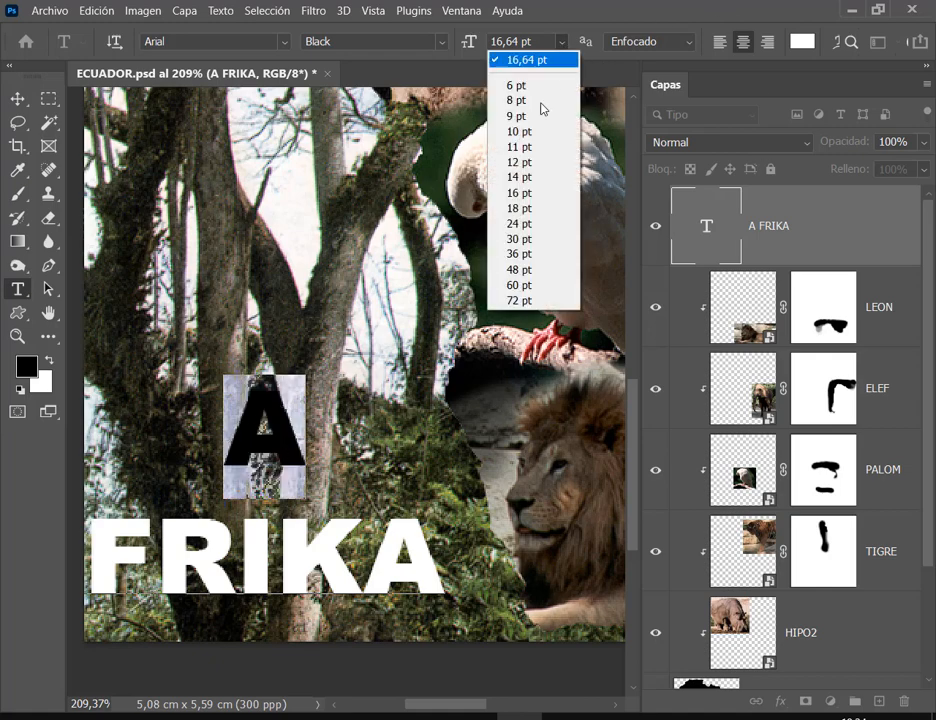
pyautogui.click(530, 263)
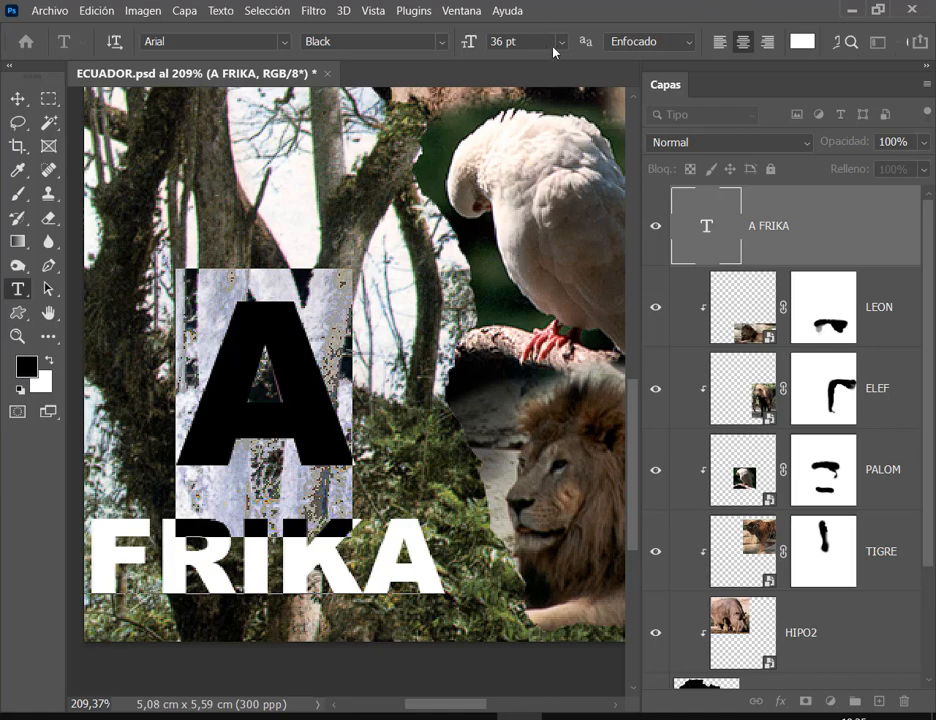
pyautogui.click(561, 42)
pyautogui.click(554, 288)
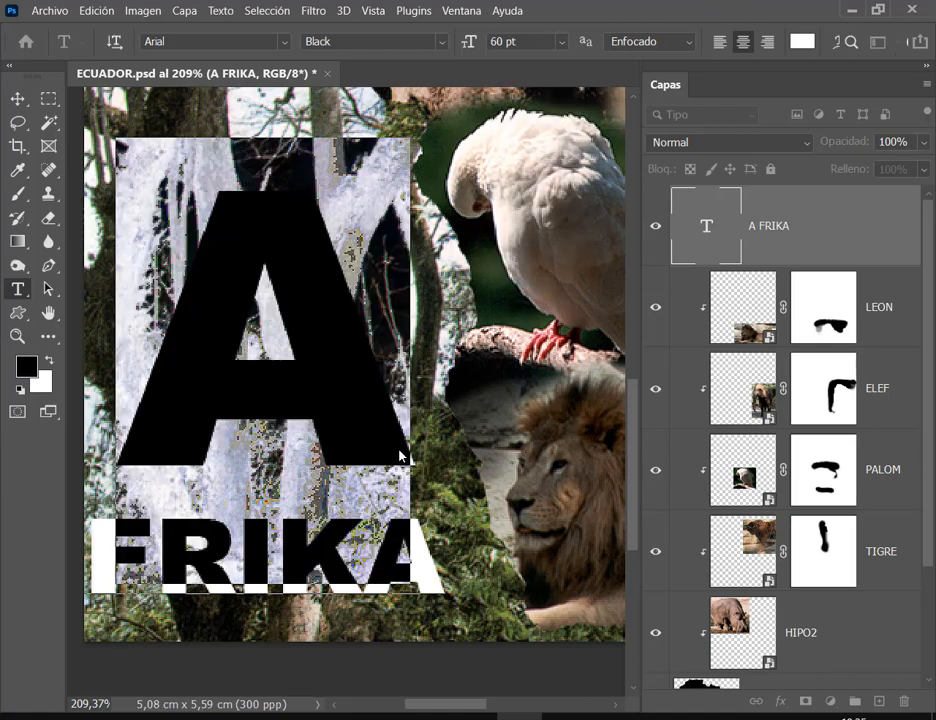
pyautogui.click(560, 41)
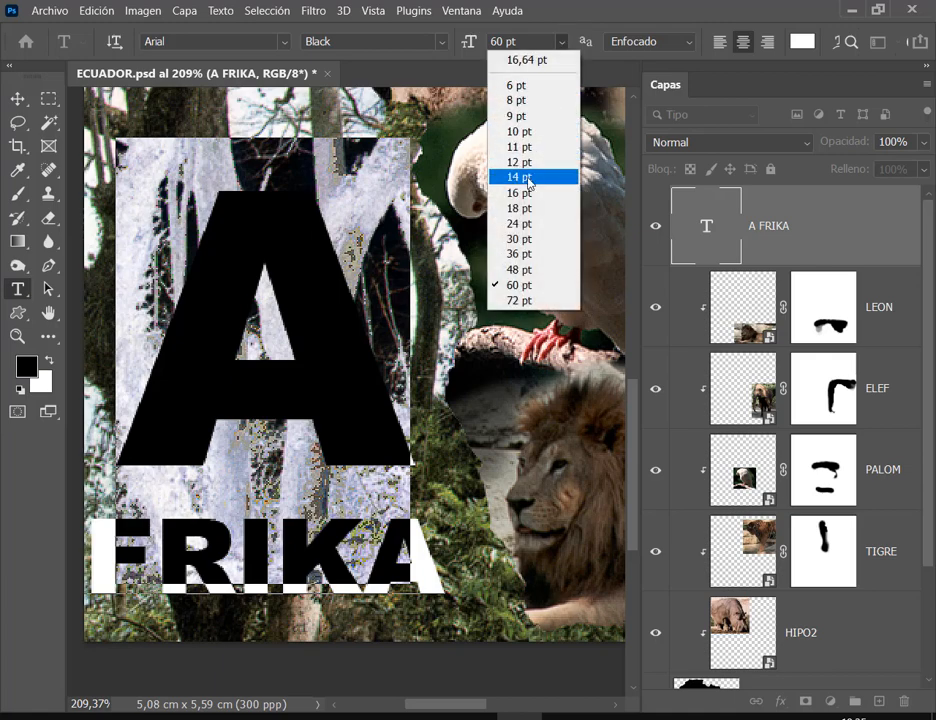
pyautogui.click(525, 178)
pyautogui.hotkey('ctrl', 'r')
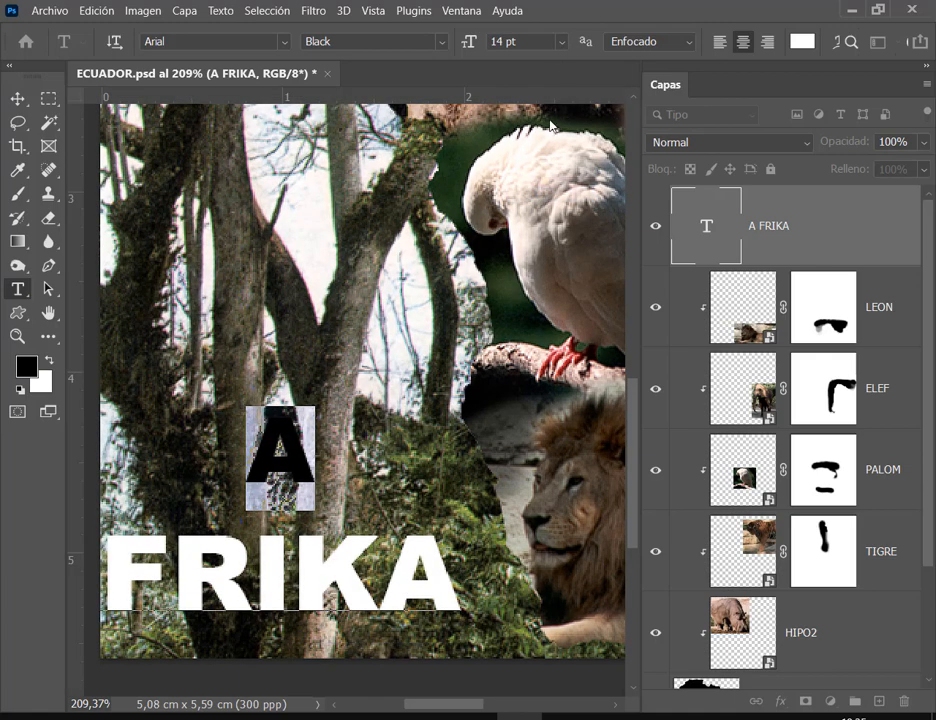
pyautogui.click(130, 65)
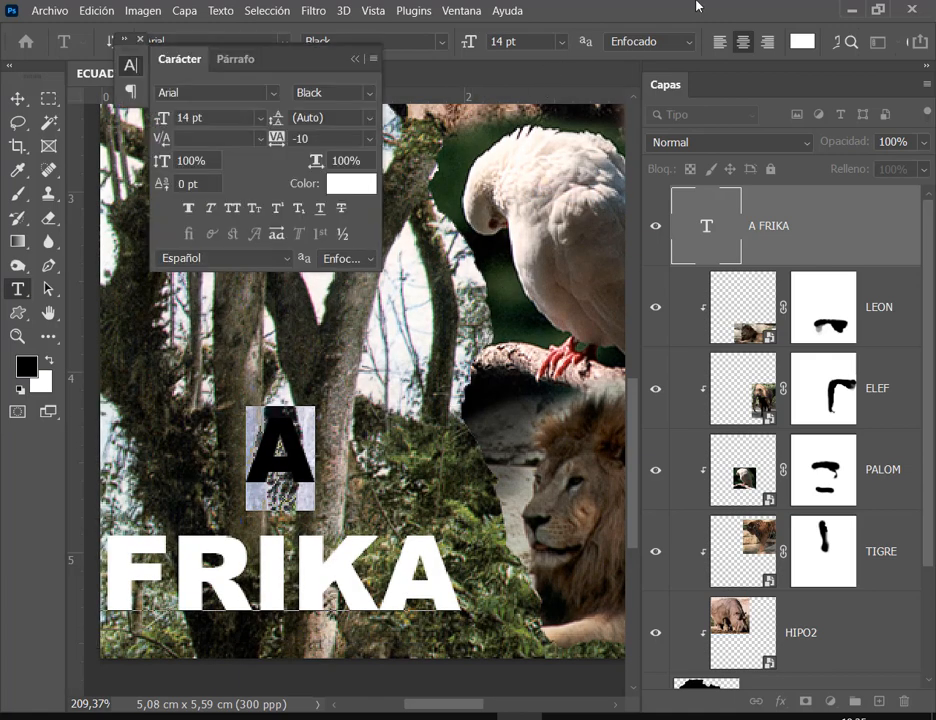
pyautogui.click(351, 63)
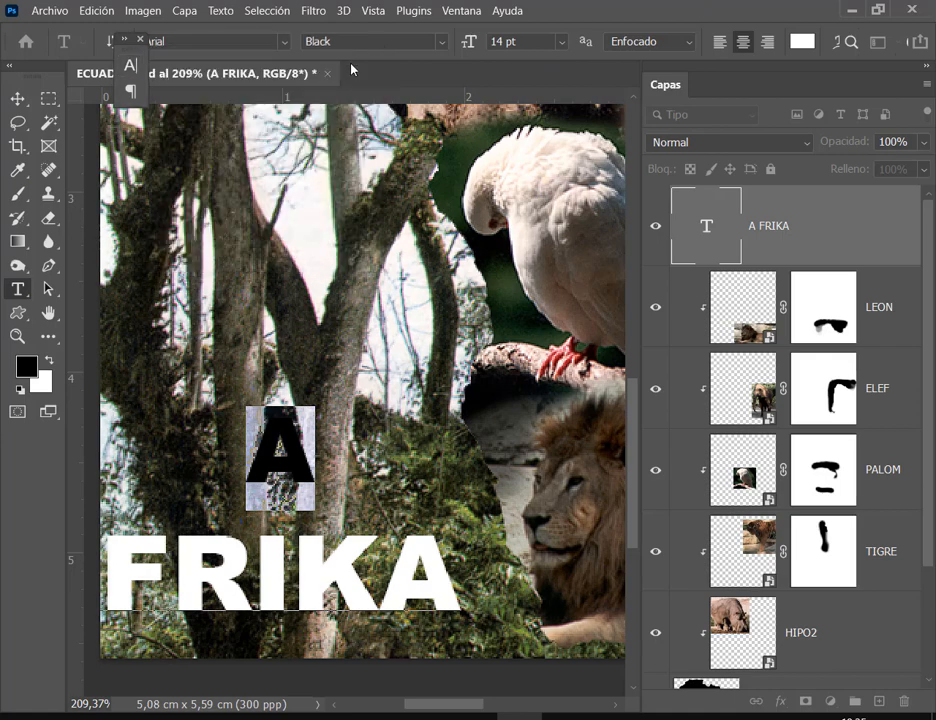
pyautogui.click(110, 15)
pyautogui.click(240, 369)
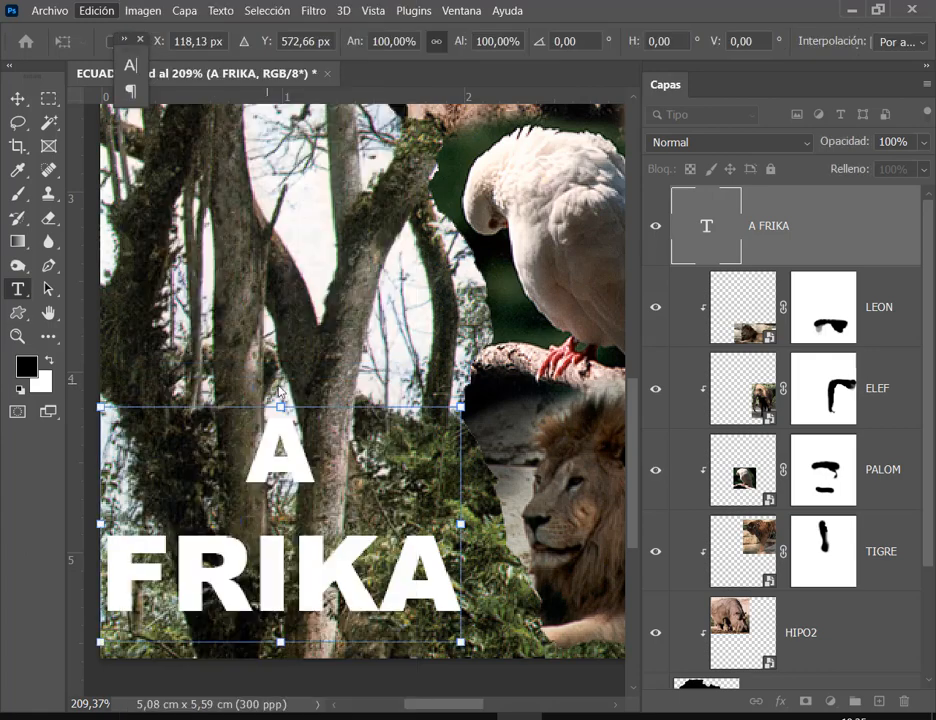
pyautogui.moveTo(461, 409); pyautogui.dragTo(477, 425)
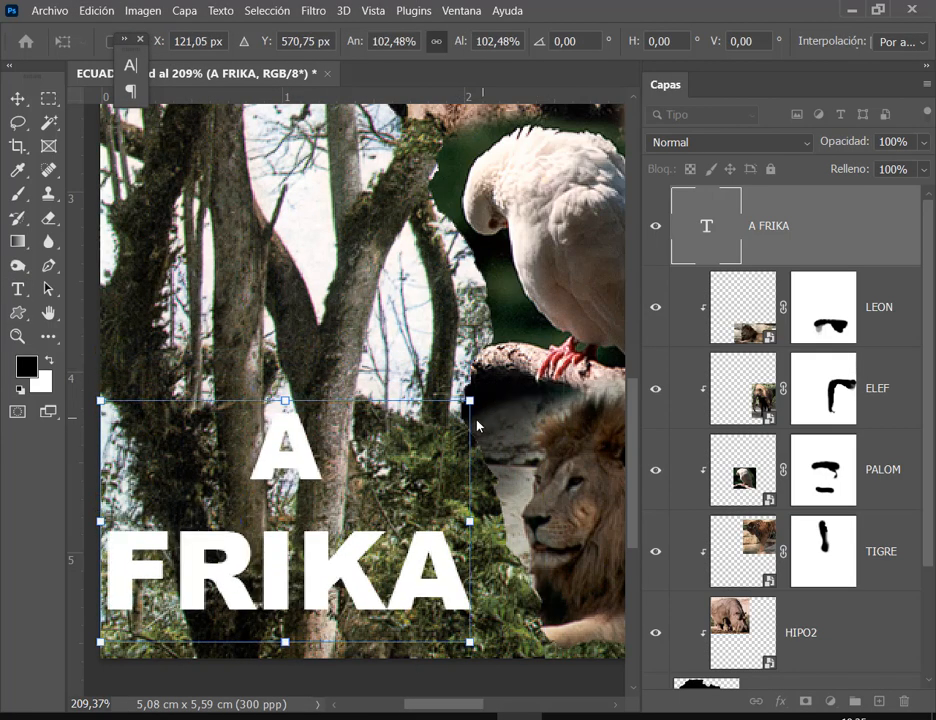
pyautogui.press('Escape')
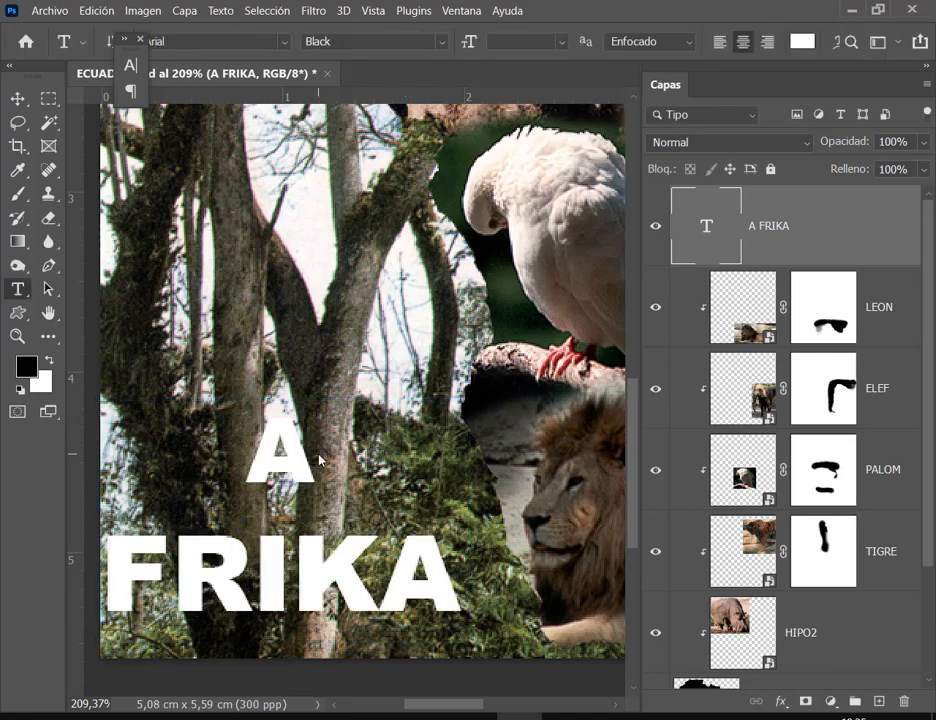
# Step: Try the letter A of the A FRIKA text at 48 pt, and set its size to 60 pt
pyautogui.moveTo(316, 458); pyautogui.dragTo(273, 460)
pyautogui.doubleClick(273, 460)
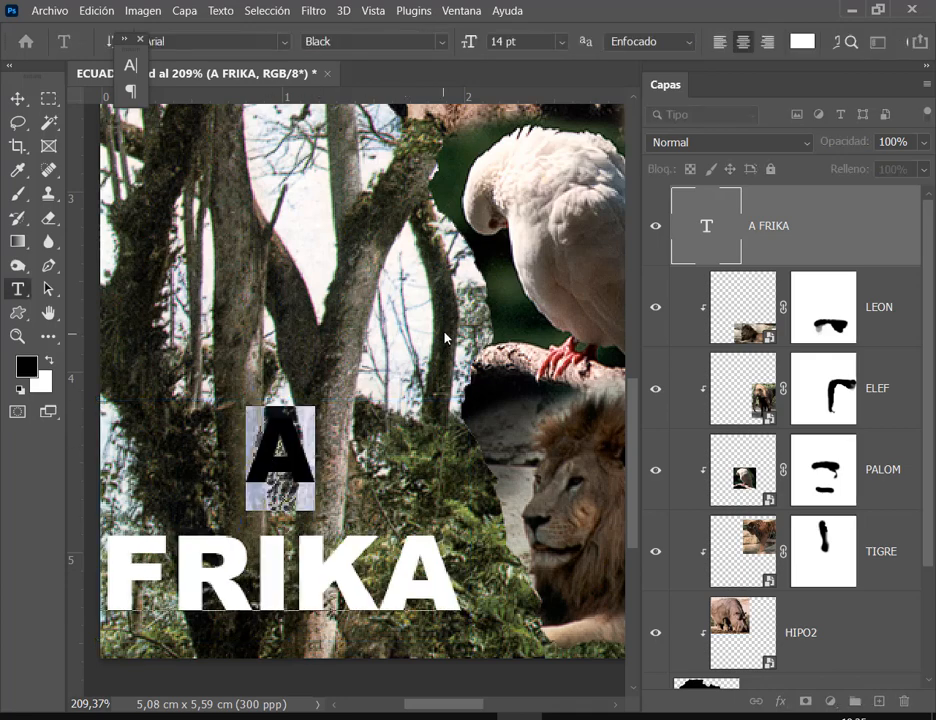
pyautogui.click(565, 45)
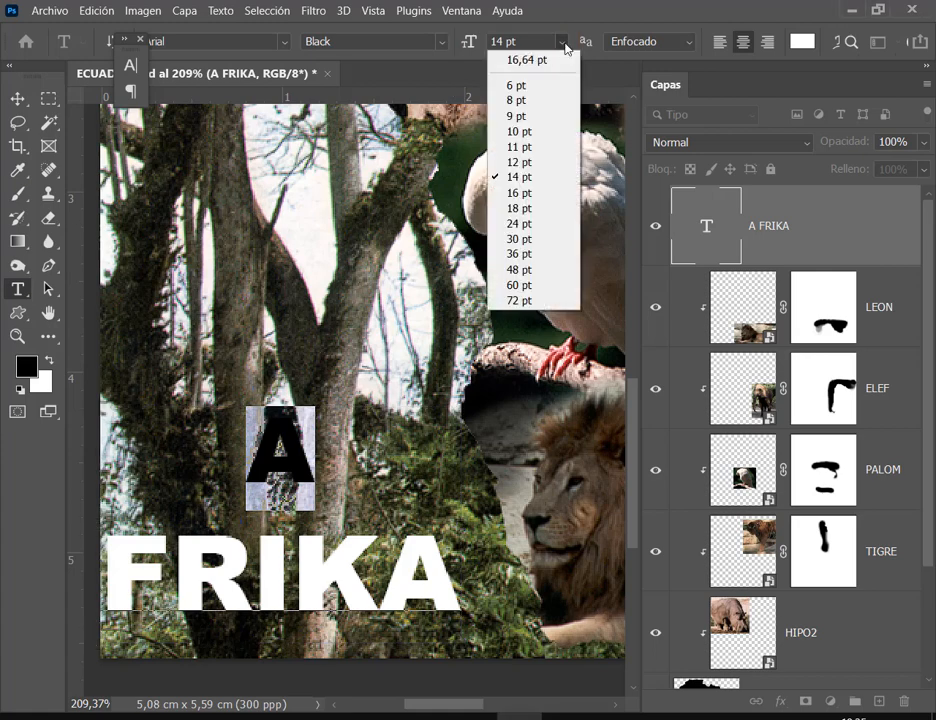
pyautogui.click(553, 272)
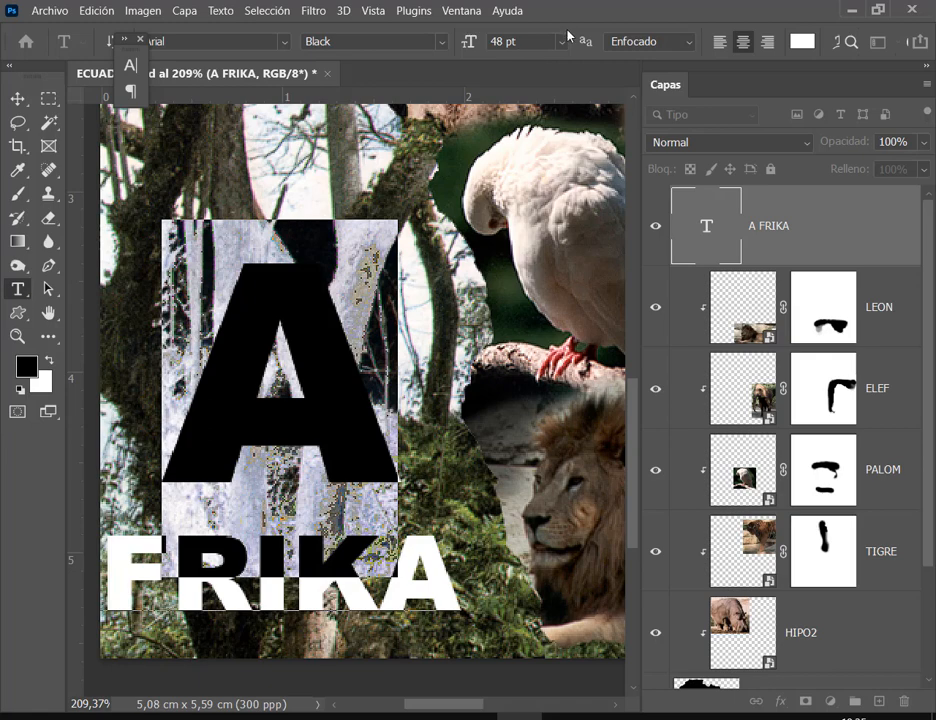
pyautogui.click(562, 41)
pyautogui.click(534, 287)
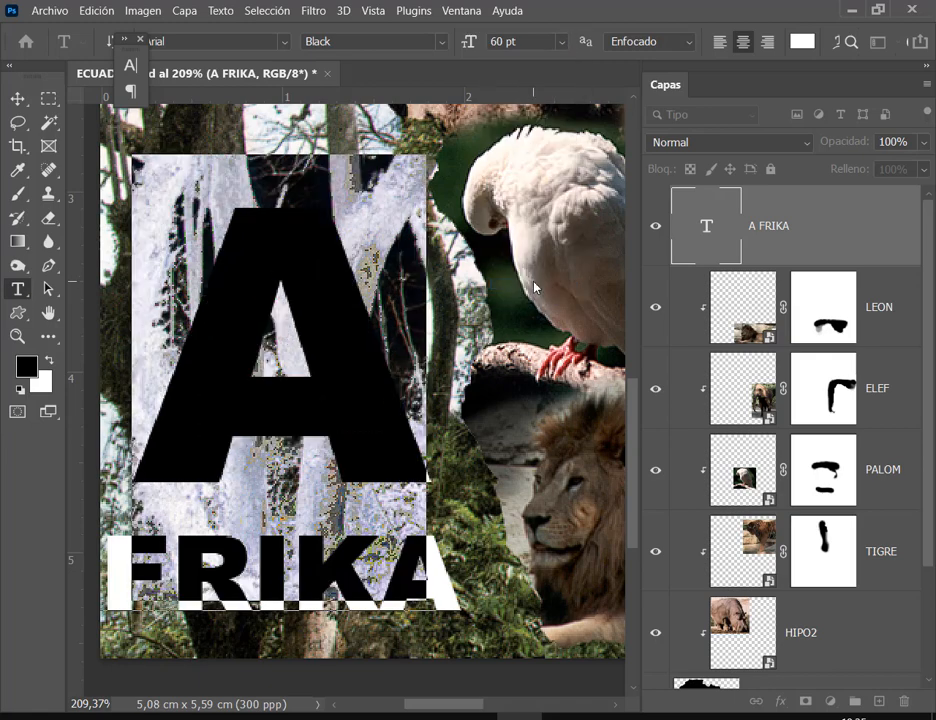
# Step: Move the A FRIKA text down so FRIKA sits just above the image's lower edge, and check its placement in the reference PDF
pyautogui.click(17, 98)
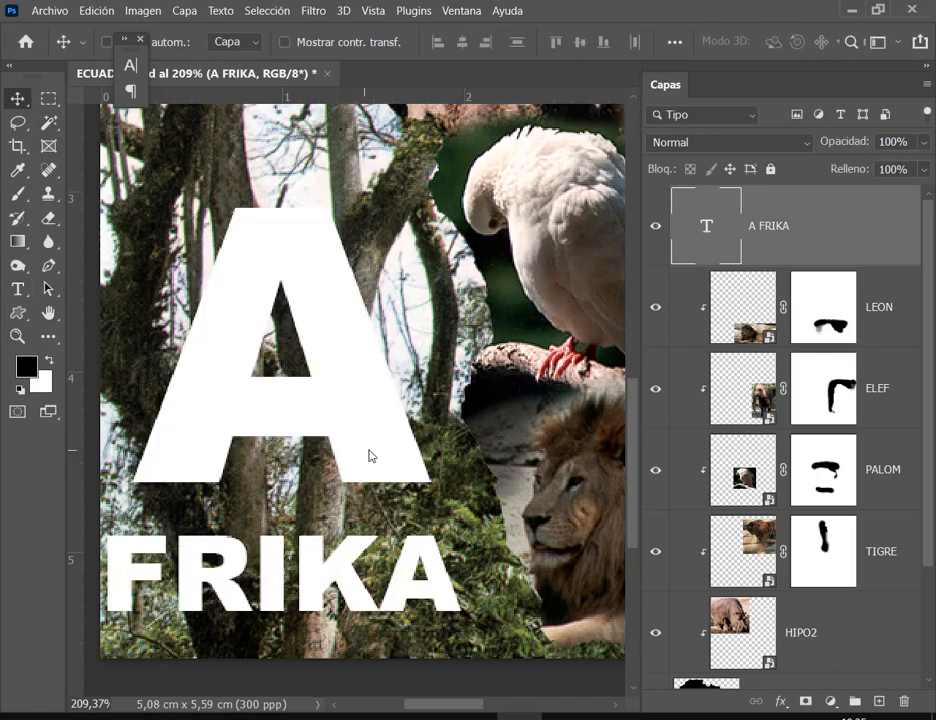
pyautogui.moveTo(371, 456); pyautogui.dragTo(370, 485)
pyautogui.click(202, 717)
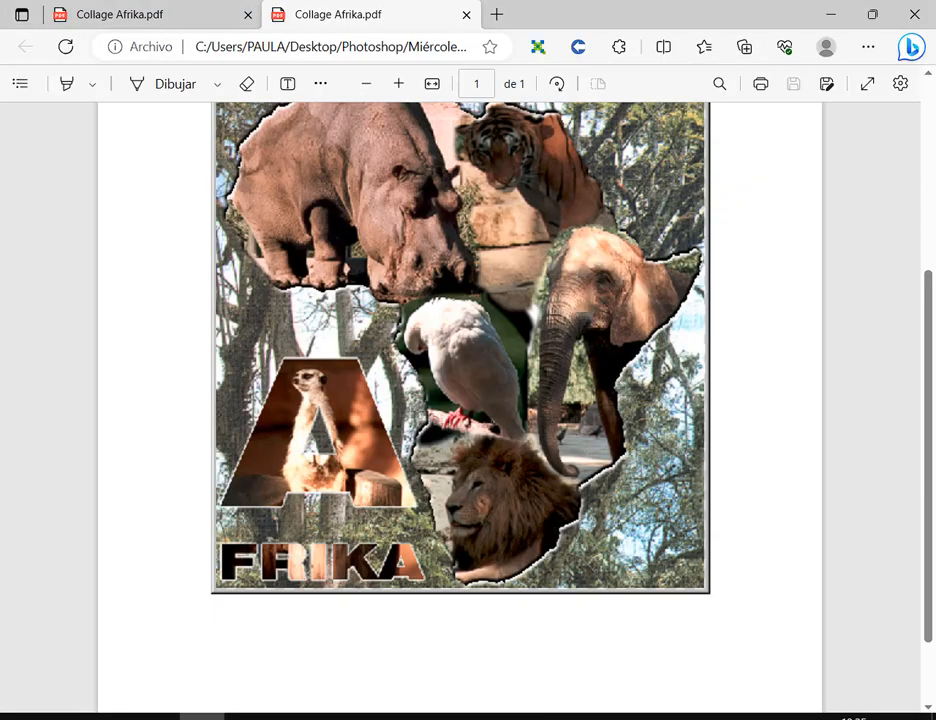
pyautogui.click(202, 717)
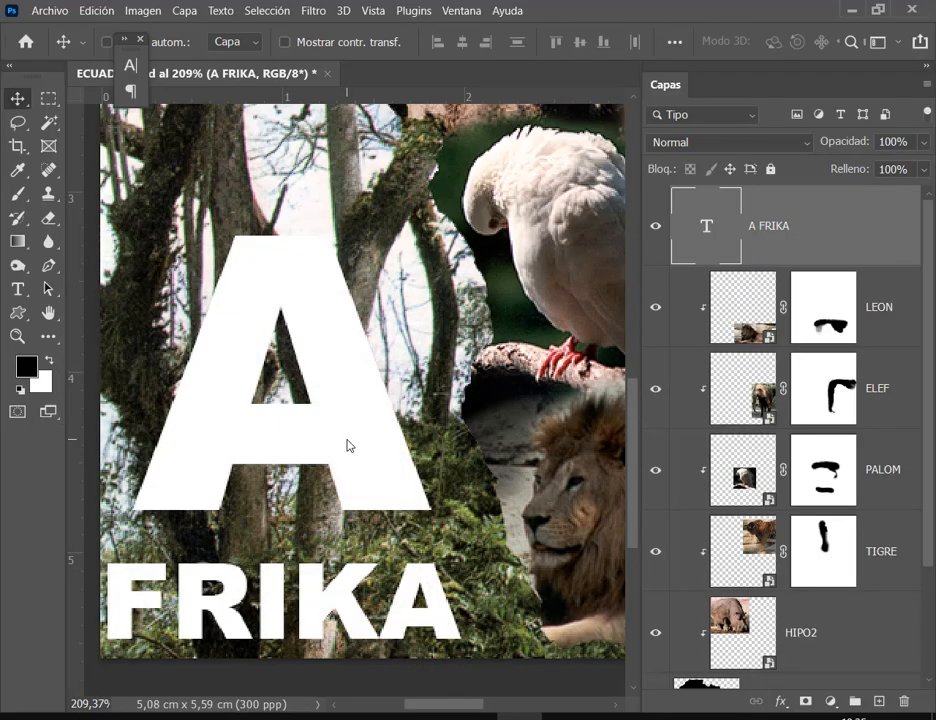
# Step: Save ECUADOR.psd with the enlarged A FRIKA lettering
pyautogui.scroll(-5, 366, 445)
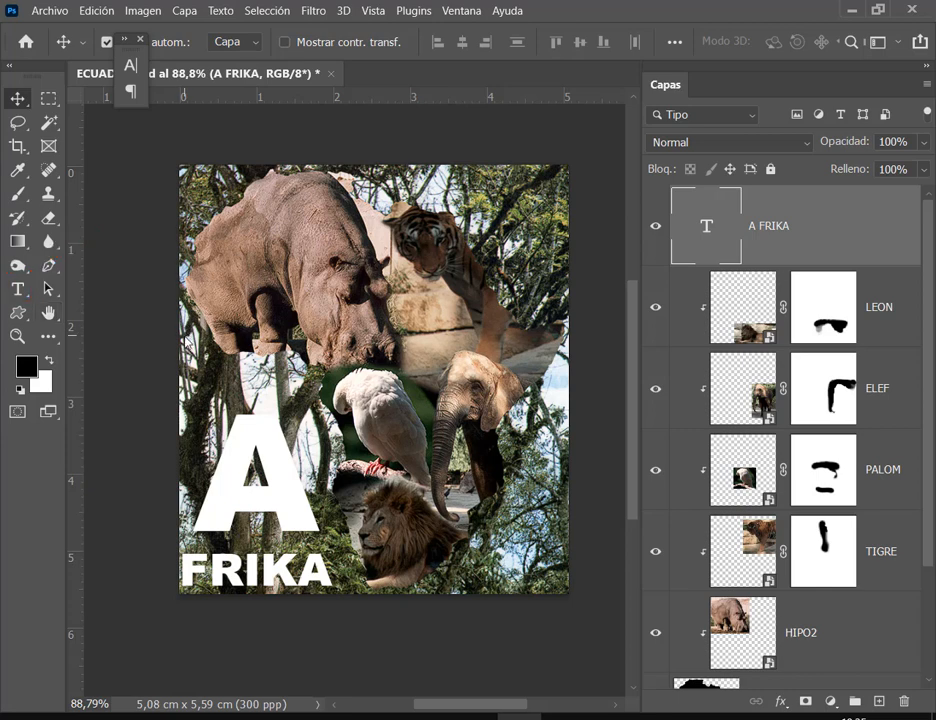
pyautogui.click(20, 290)
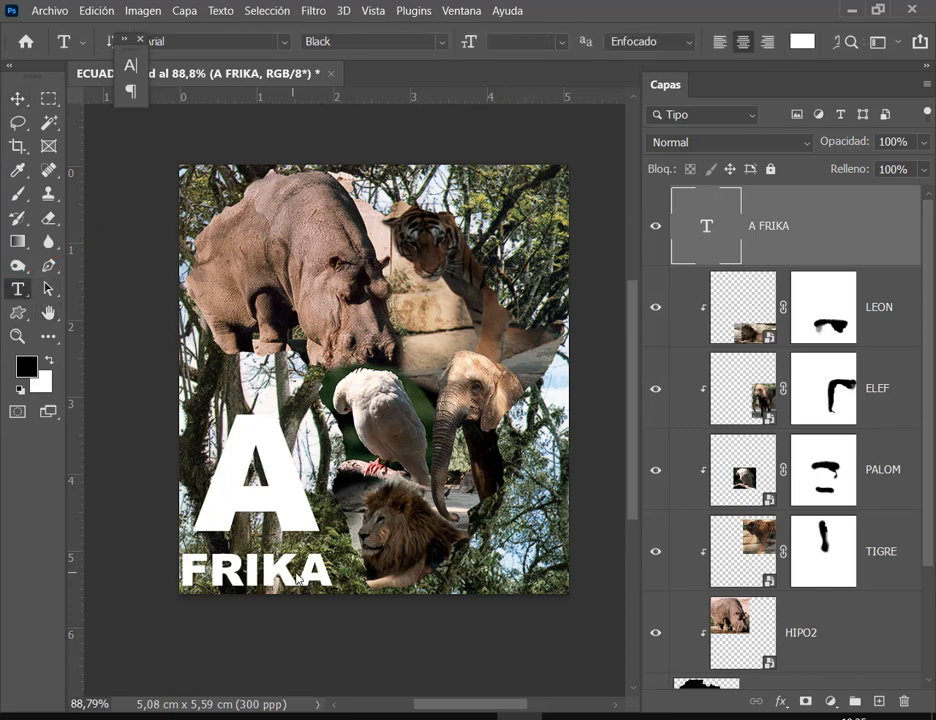
pyautogui.click(17, 98)
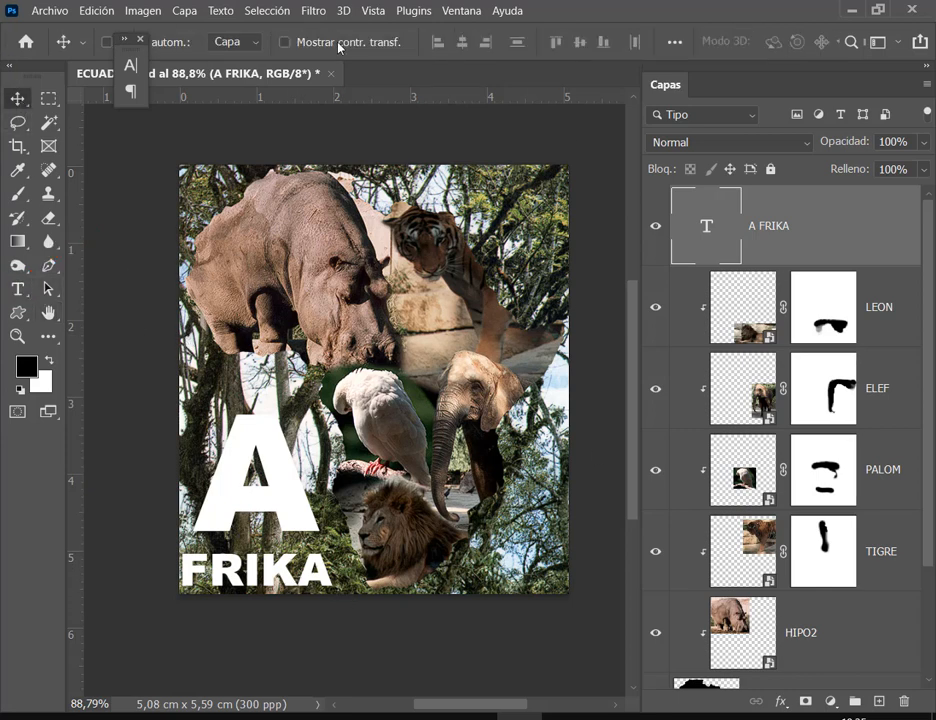
pyautogui.click(42, 10)
pyautogui.click(92, 204)
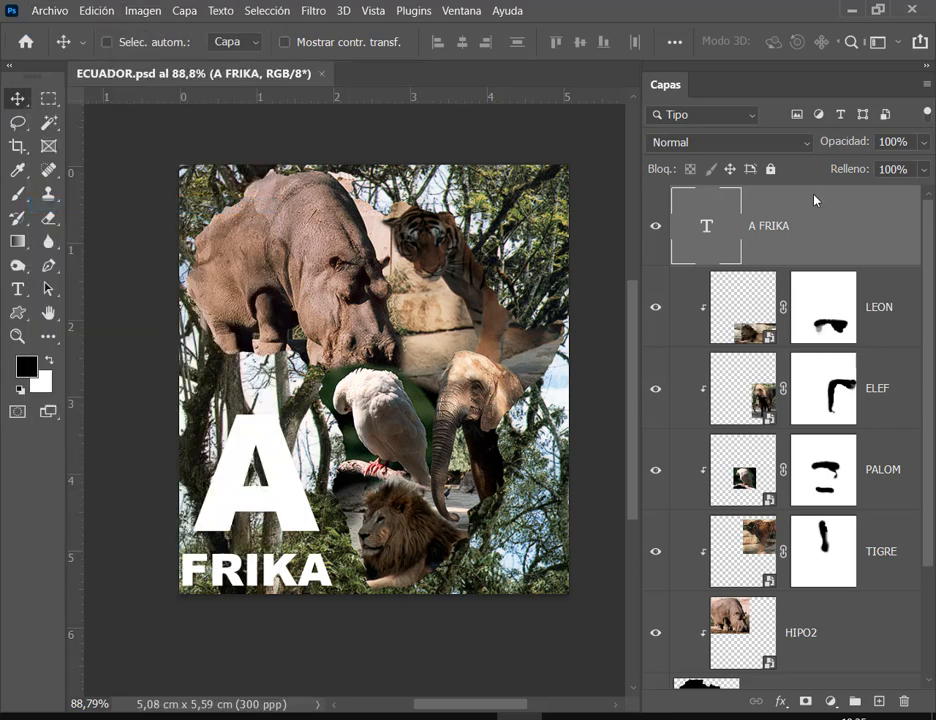
# Step: Place Comadreja.tif as an embedded element above the A FRIKA text, positioned over the lettering in the image's lower-left area
pyautogui.click(42, 10)
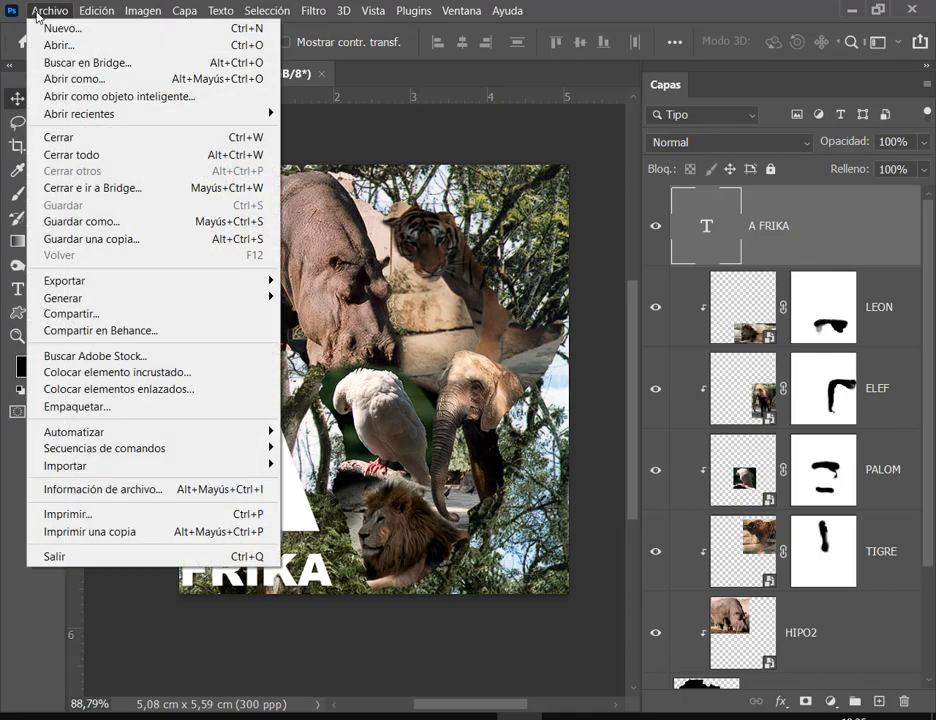
pyautogui.click(236, 374)
pyautogui.doubleClick(455, 228)
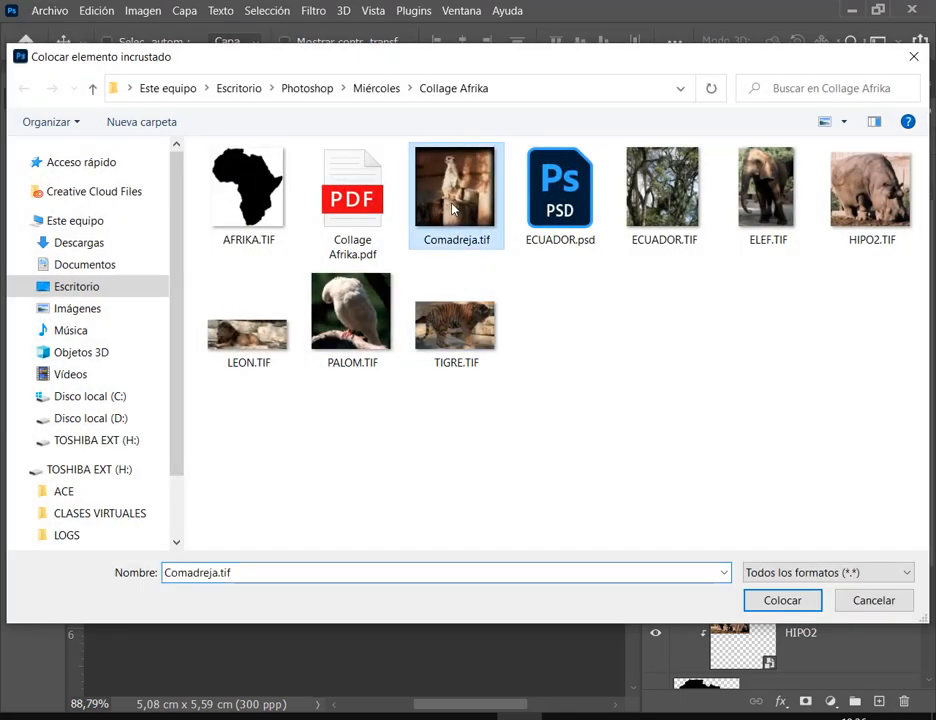
pyautogui.moveTo(397, 437); pyautogui.dragTo(323, 521)
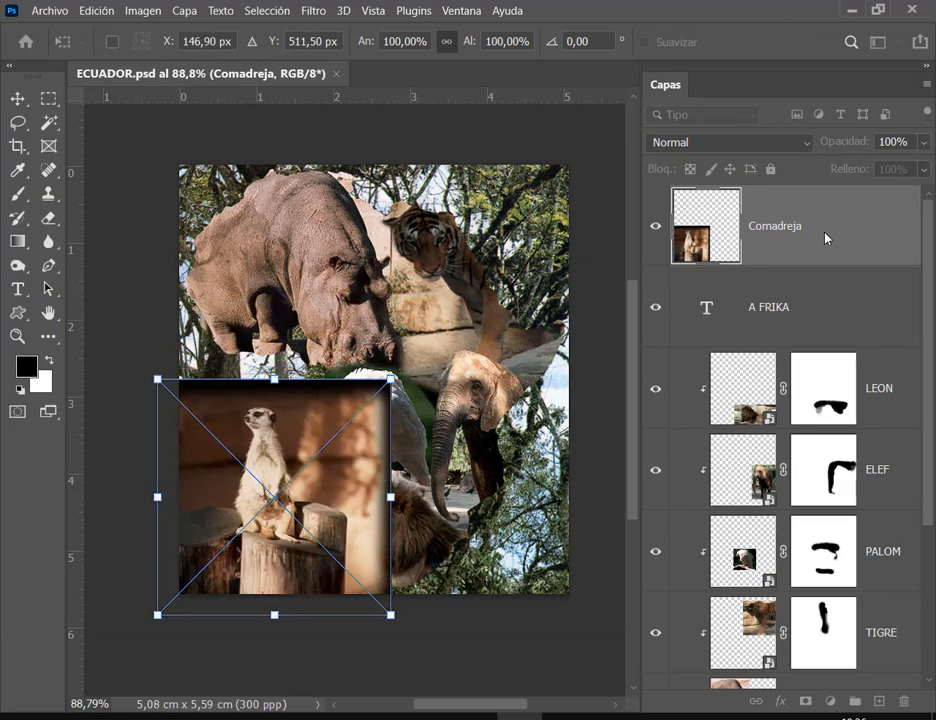
pyautogui.press('Return')
# Step: Clip the Comadreja layer to the A FRIKA text and shift the photo so the meerkat's head shows inside the letter A
pyautogui.rightClick(797, 232)
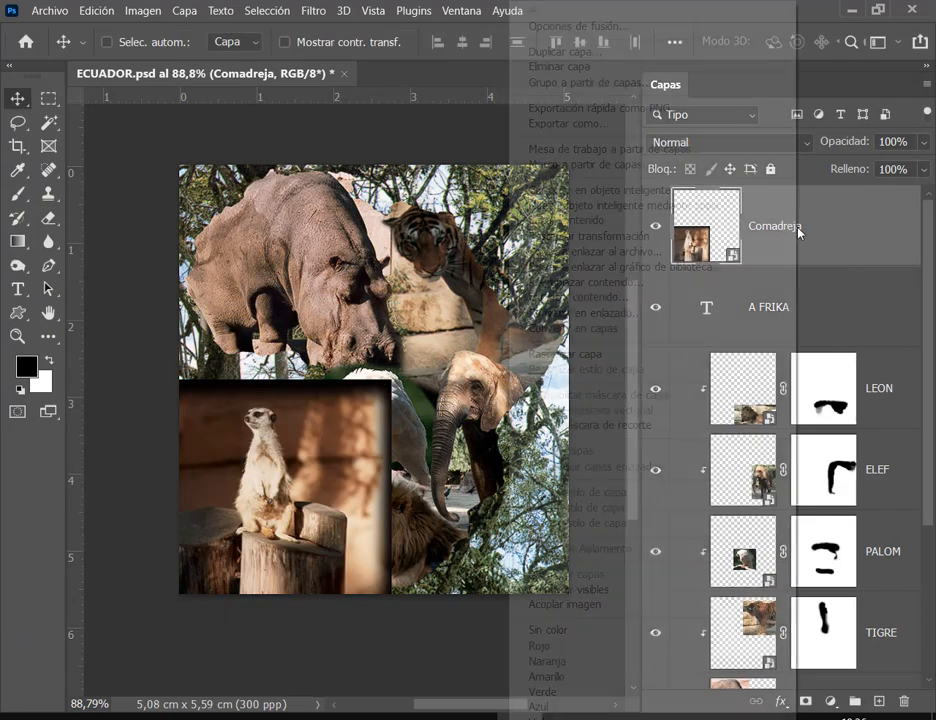
pyautogui.click(690, 425)
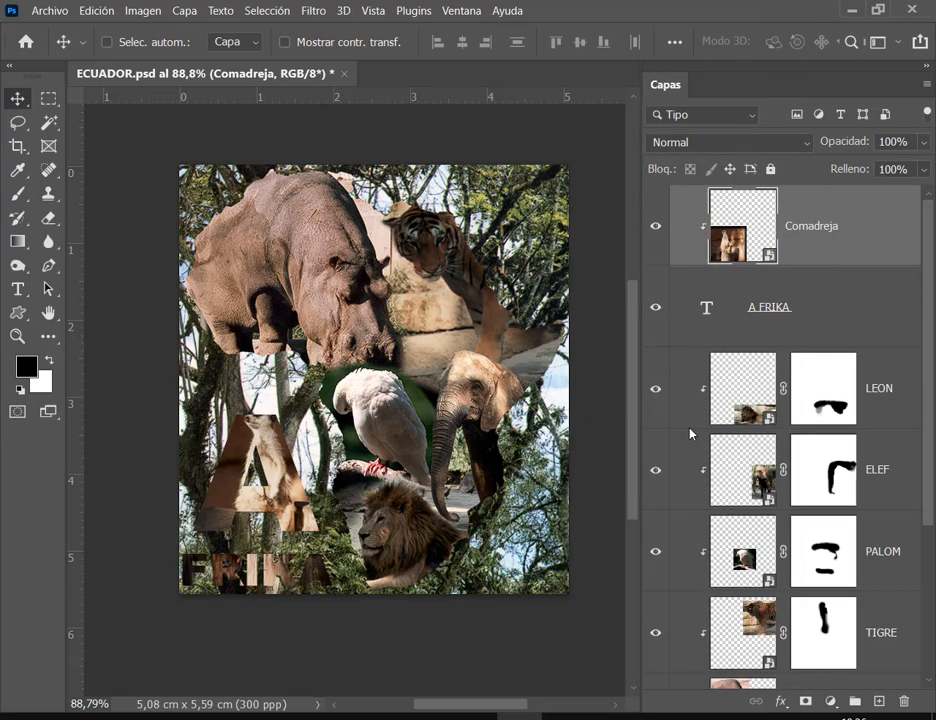
pyautogui.moveTo(285, 492); pyautogui.dragTo(293, 517)
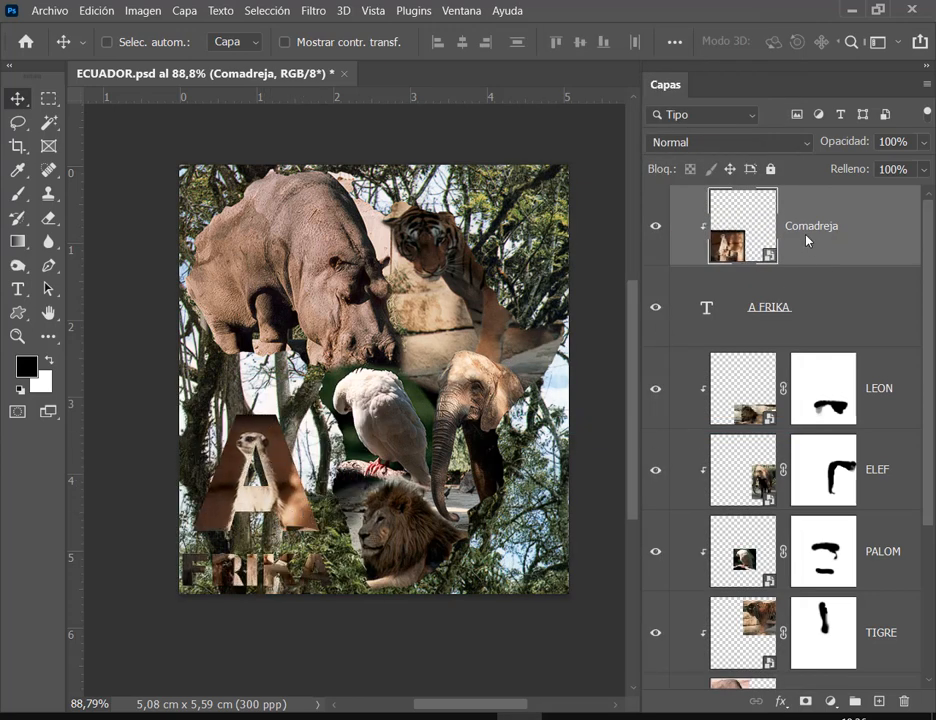
pyautogui.scroll(-3, 790, 470)
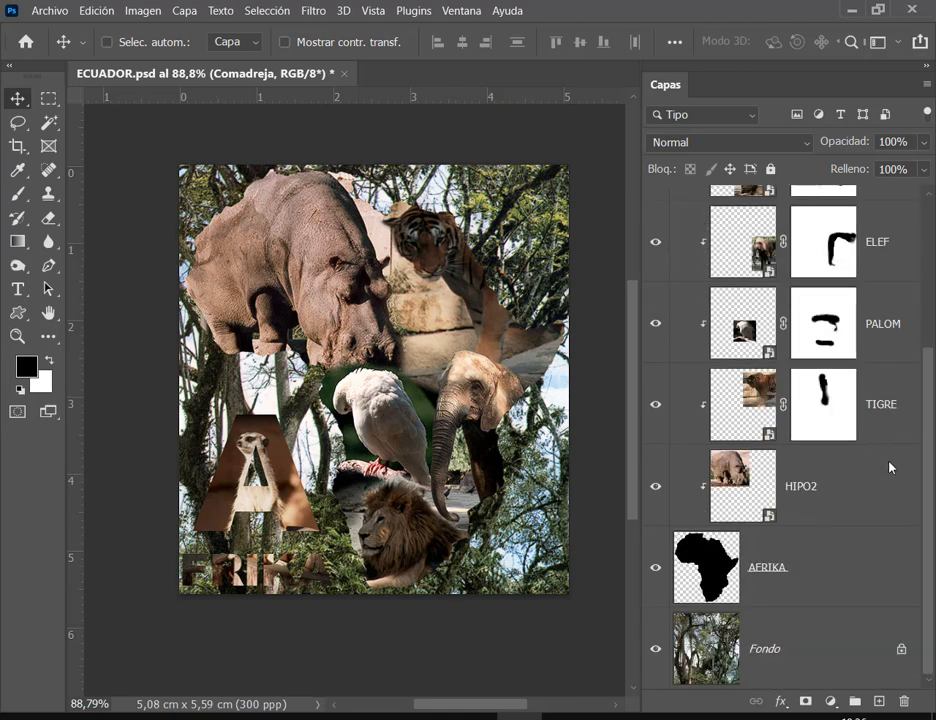
pyautogui.click(703, 569)
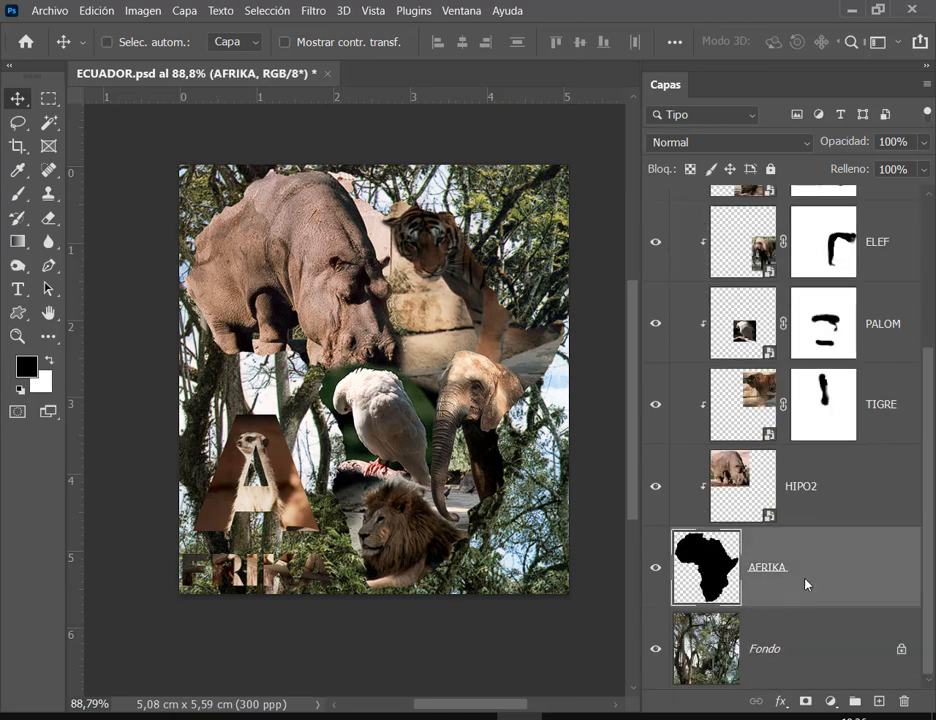
pyautogui.scroll(3, 806, 584)
pyautogui.click(851, 231)
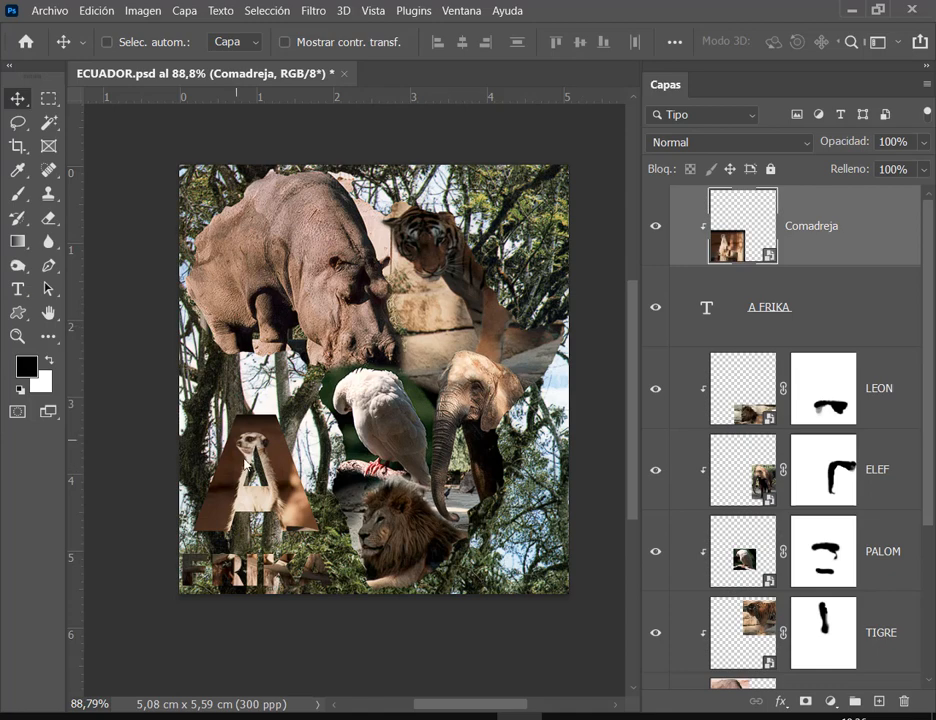
# Step: Fine-tune the position of the Comadreja photo so the meerkat's head and body fit inside the letter A
pyautogui.moveTo(206, 346); pyautogui.dragTo(281, 472)
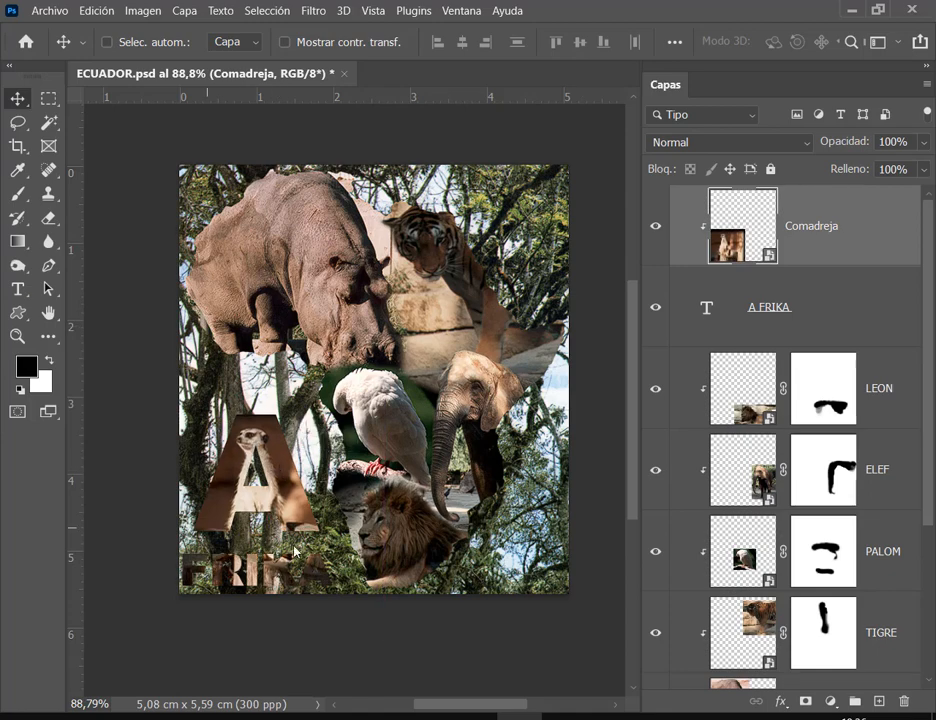
pyautogui.scroll(1, 303, 537)
pyautogui.scroll(3, 290, 562)
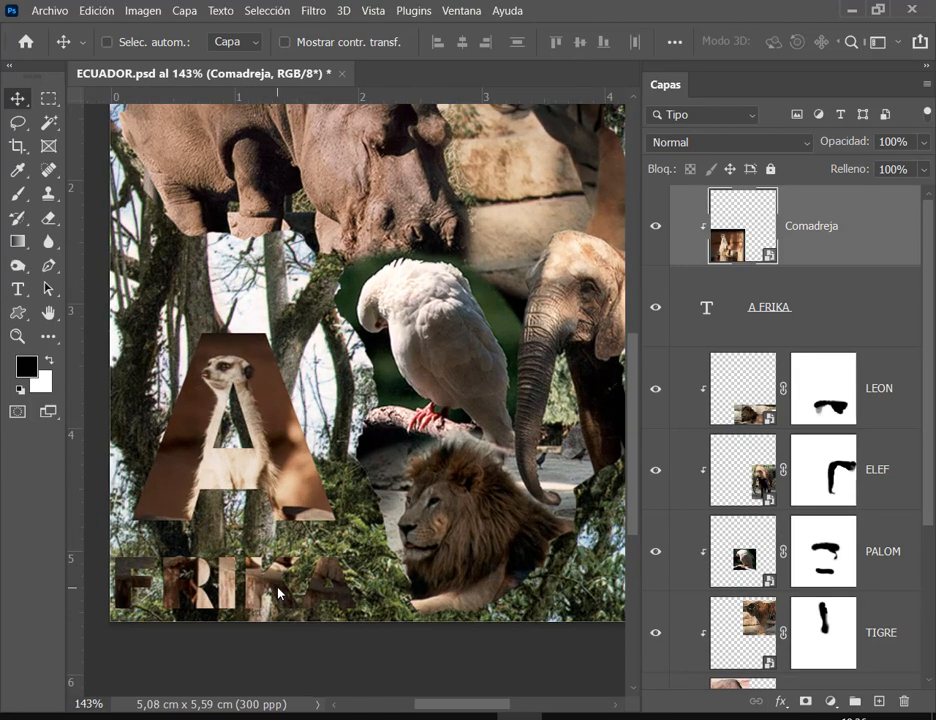
pyautogui.moveTo(363, 508); pyautogui.dragTo(385, 498)
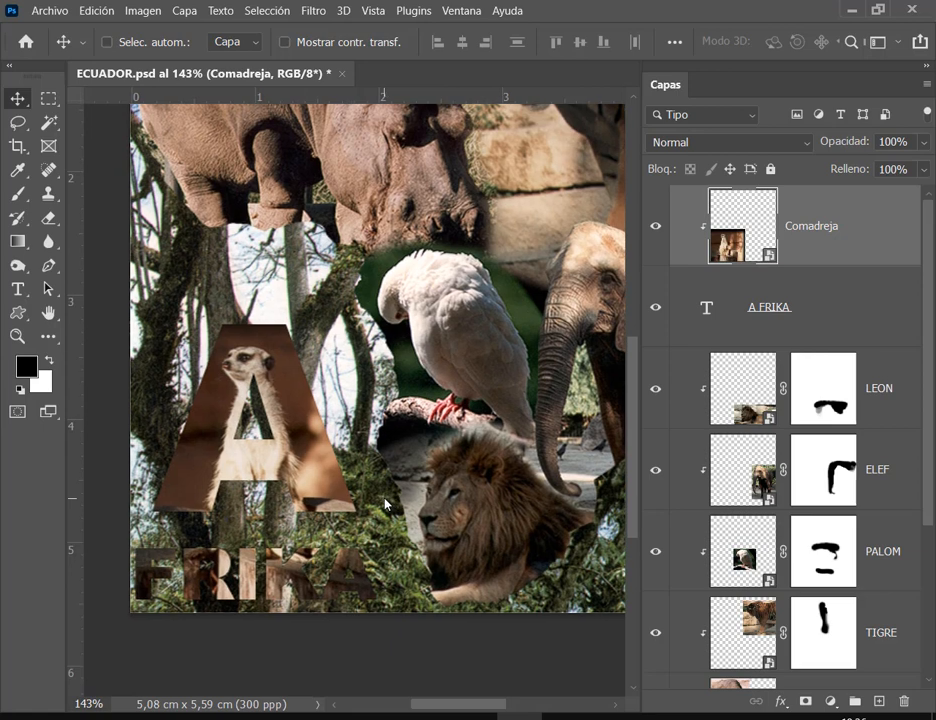
pyautogui.click(107, 42)
pyautogui.moveTo(341, 465)
pyautogui.mouseDown()
pyautogui.moveTo(327, 465)
pyautogui.moveTo(336, 466)
pyautogui.mouseUp()
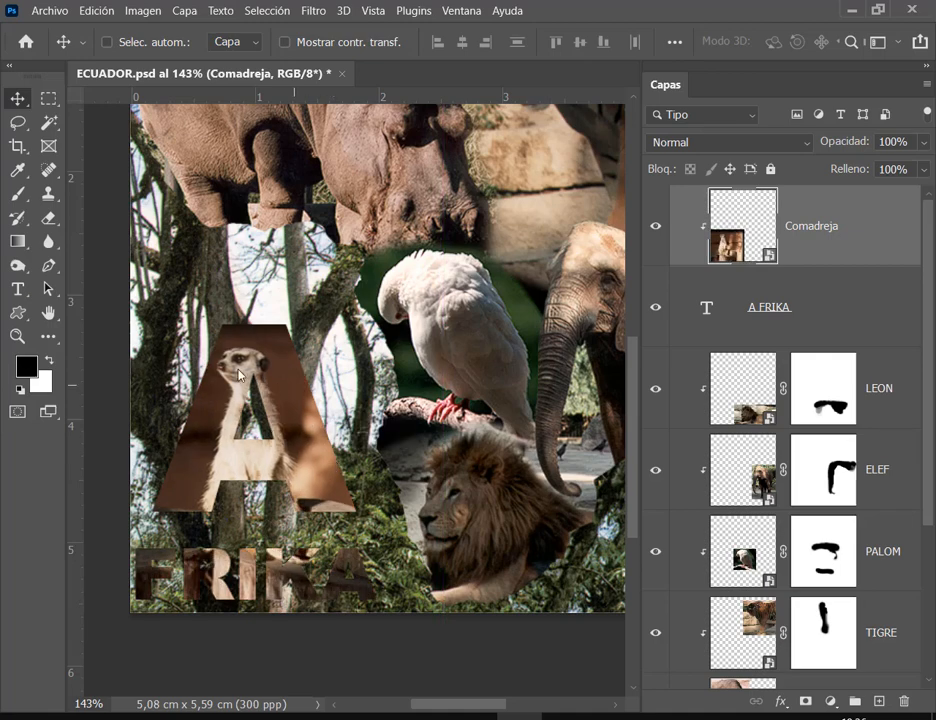
# Step: Compare the photo-filled lettering with the reference PDF, and select the A FRIKA text layer in the collage
pyautogui.scroll(-3, 349, 463)
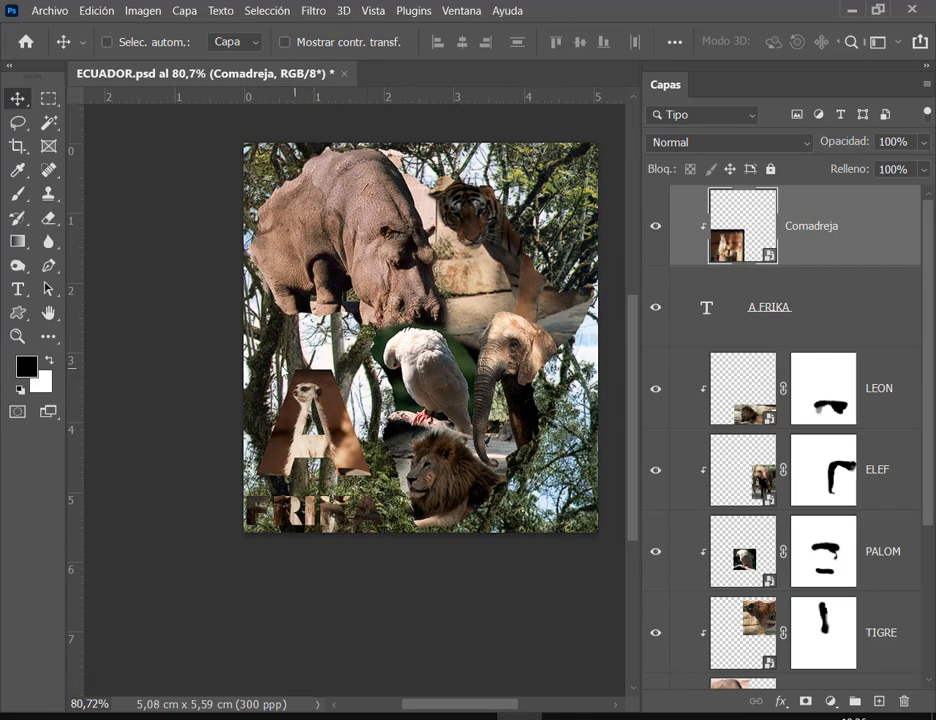
pyautogui.moveTo(236, 360)
pyautogui.mouseDown()
pyautogui.moveTo(370, 451)
pyautogui.moveTo(394, 543)
pyautogui.mouseUp()
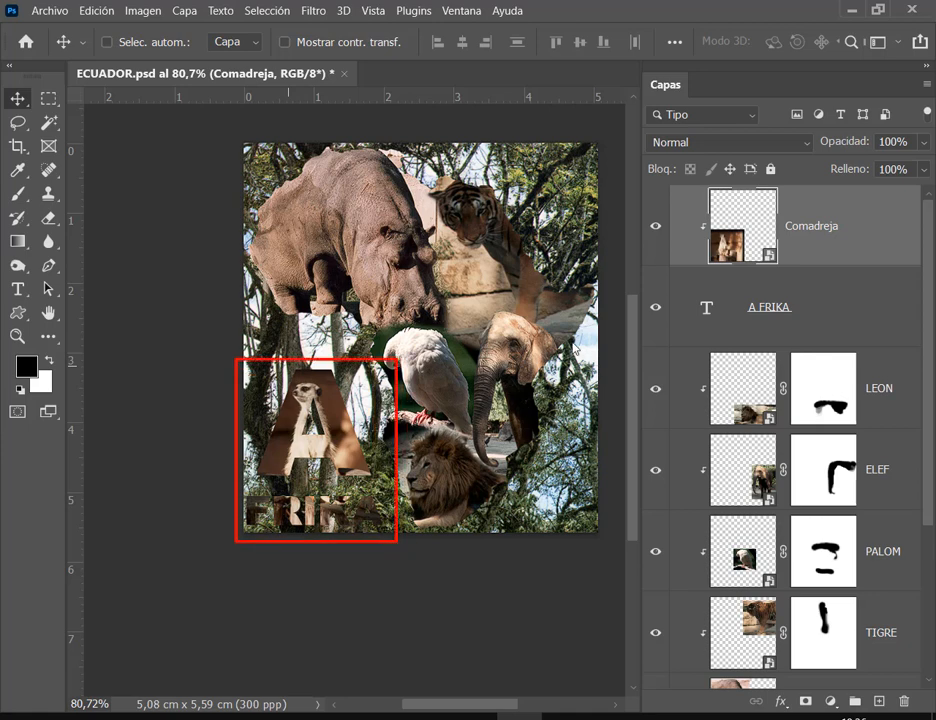
pyautogui.press('Escape')
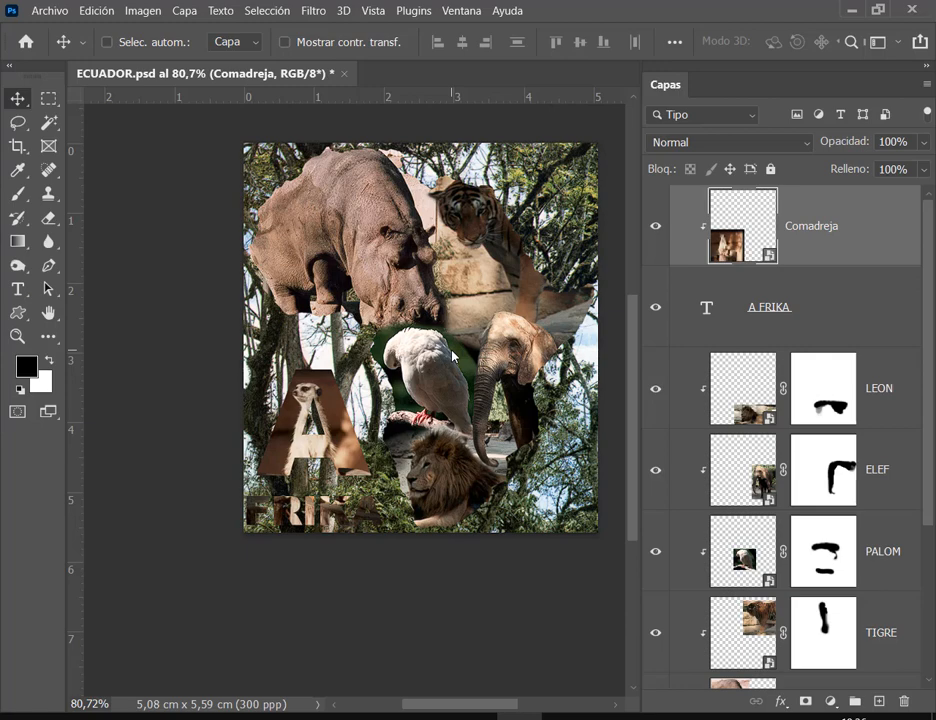
pyautogui.click(203, 717)
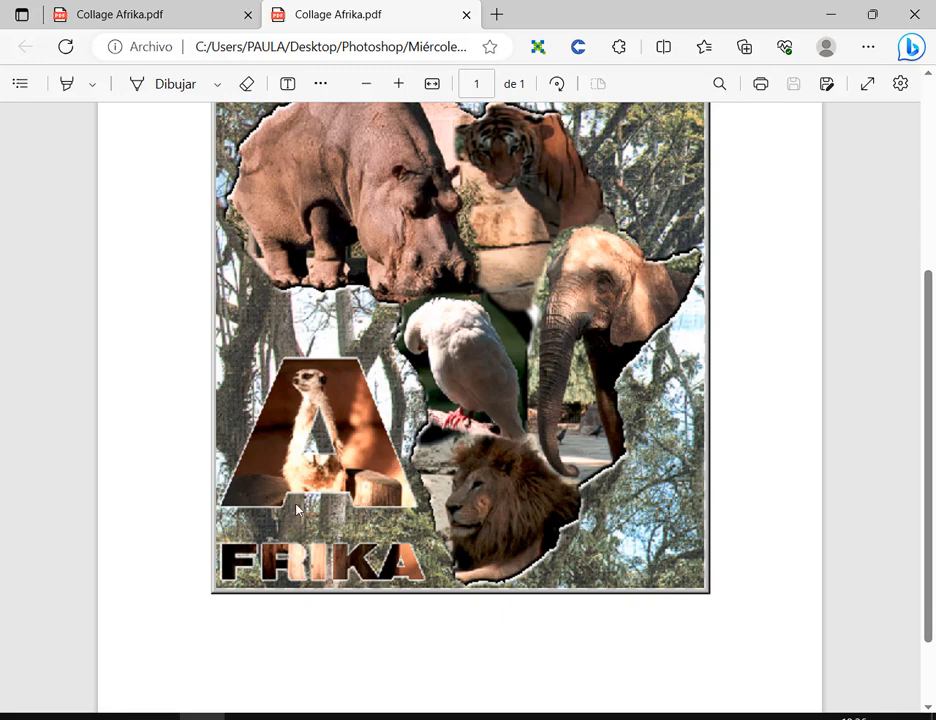
pyautogui.click(828, 16)
pyautogui.press('ctrl')
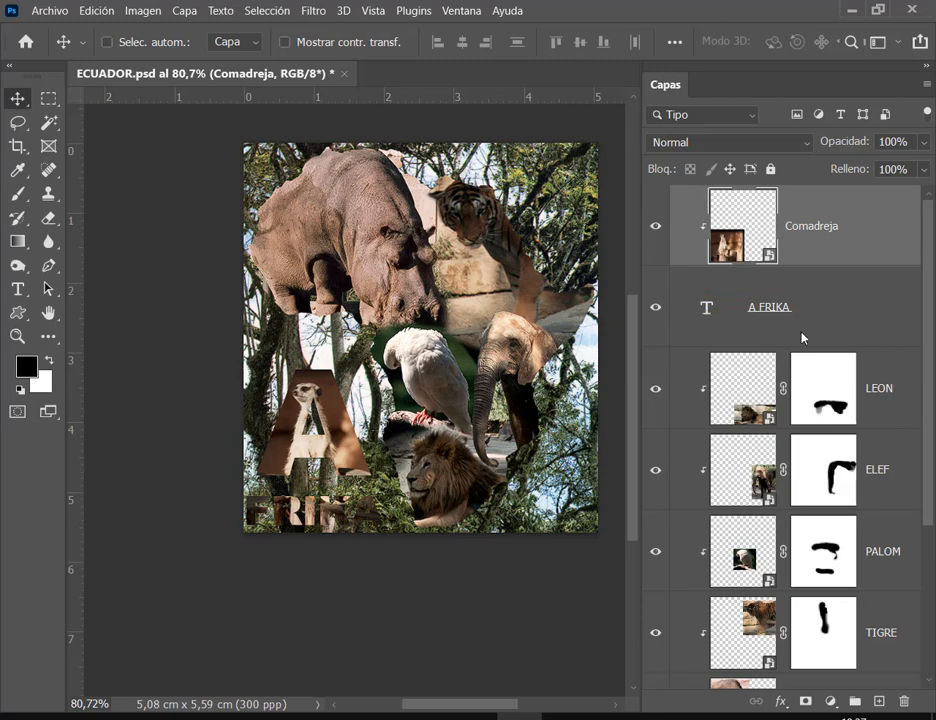
pyautogui.click(811, 307)
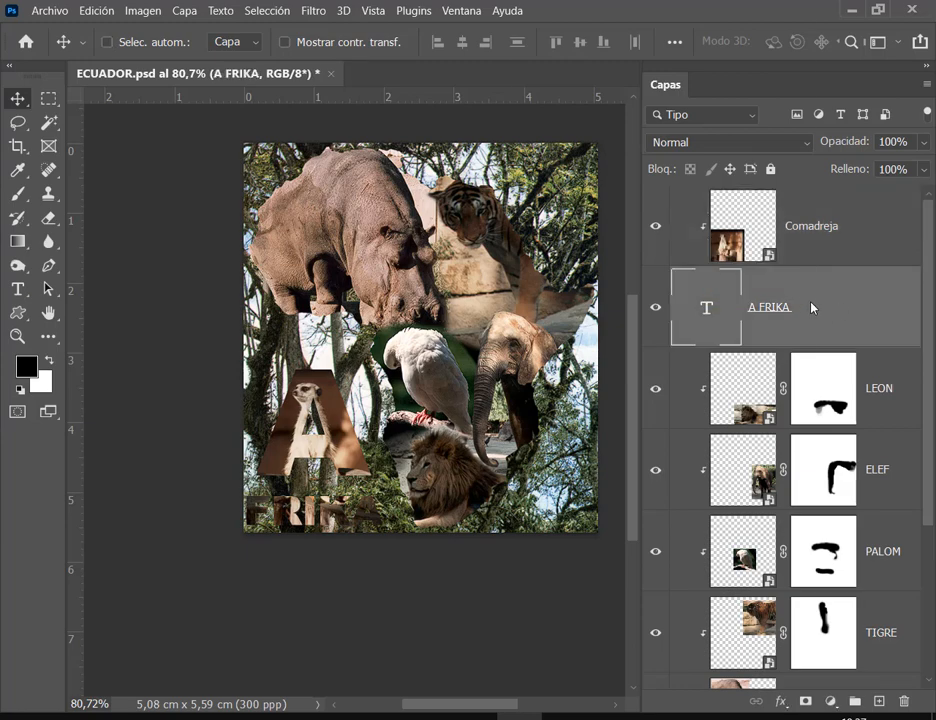
# Step: Open the layer style settings of the A FRIKA text layer and enable the Trazo effect
pyautogui.rightClick(811, 307)
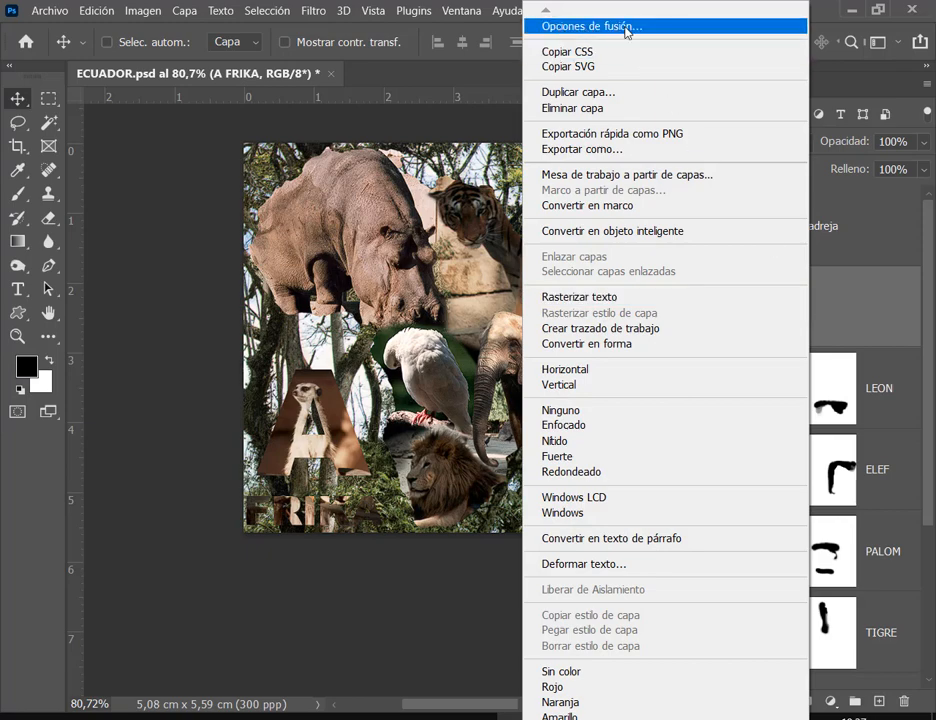
pyautogui.click(843, 316)
pyautogui.rightClick(843, 316)
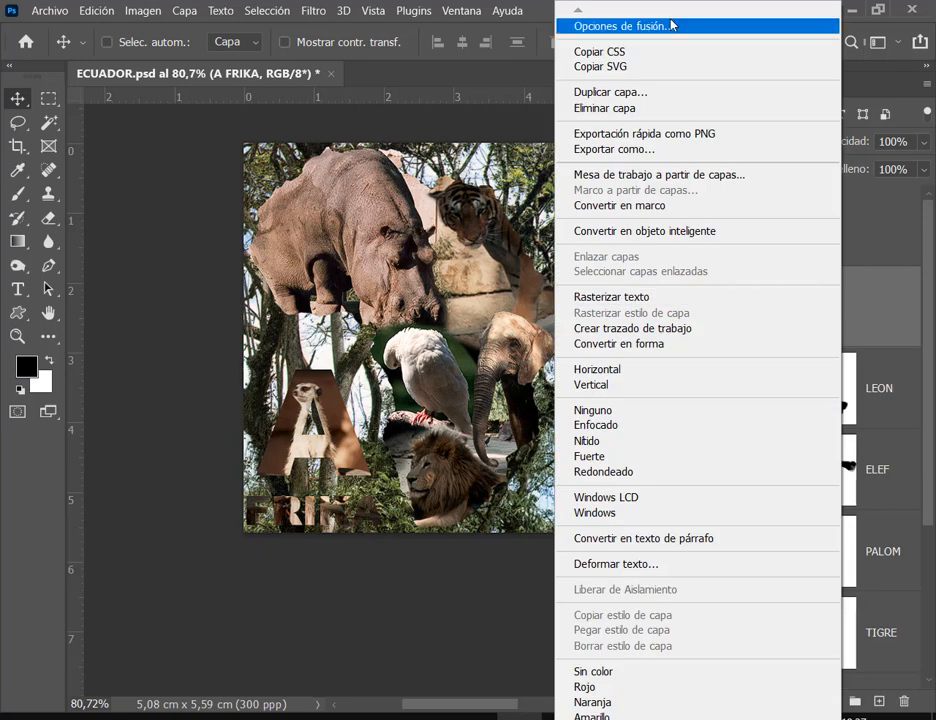
pyautogui.click(910, 319)
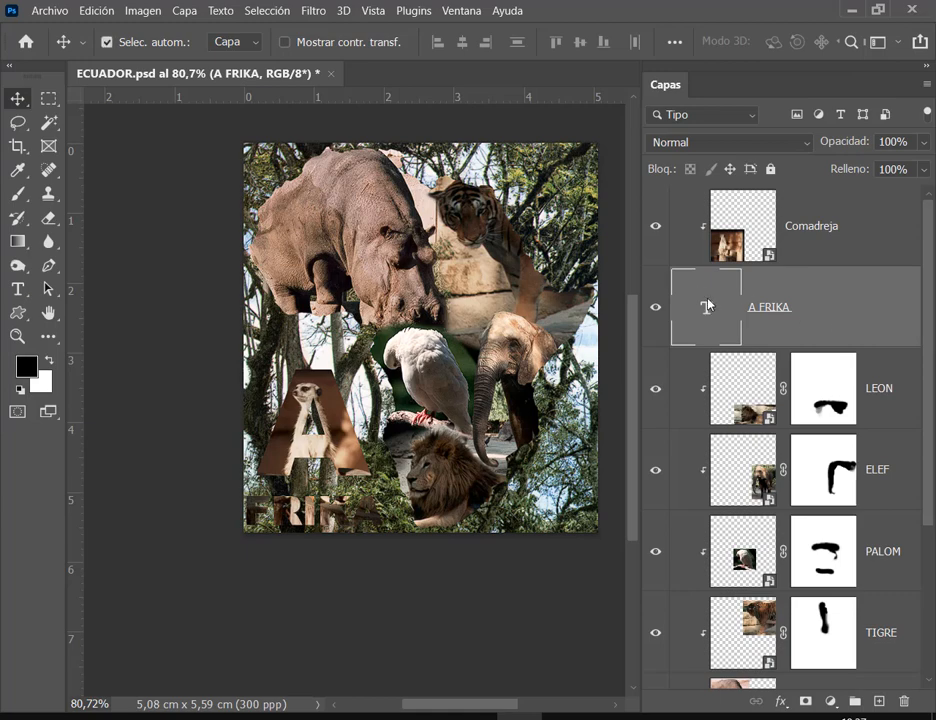
pyautogui.moveTo(671, 261)
pyautogui.mouseDown()
pyautogui.moveTo(825, 355)
pyautogui.moveTo(820, 344)
pyautogui.mouseUp()
pyautogui.doubleClick(818, 323)
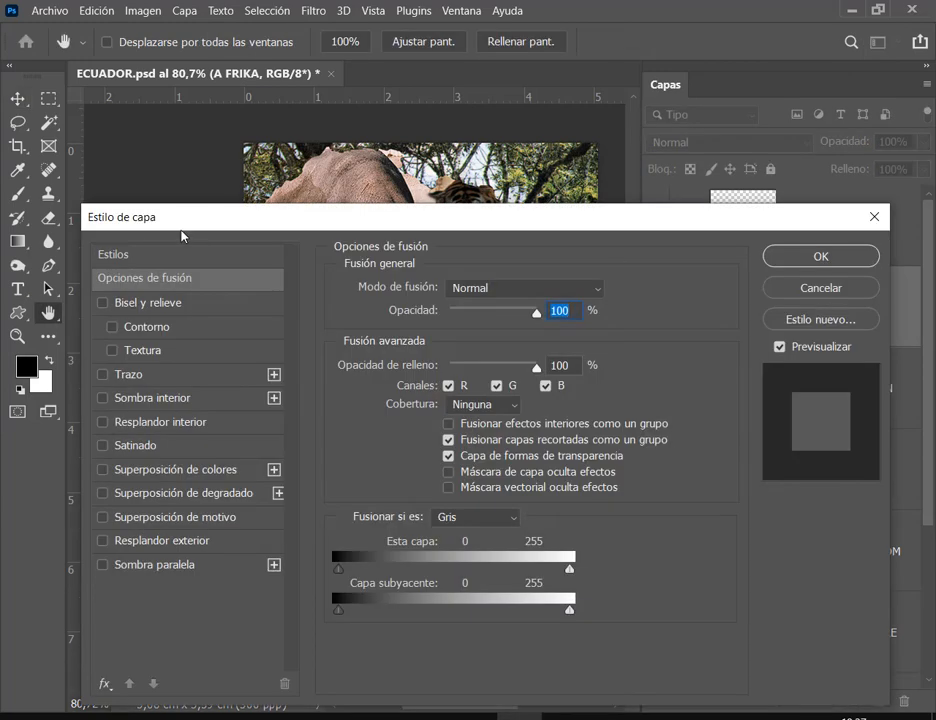
pyautogui.moveTo(181, 220)
pyautogui.mouseDown()
pyautogui.moveTo(365, 213)
pyautogui.moveTo(426, 151)
pyautogui.mouseUp()
pyautogui.moveTo(328, 137)
pyautogui.mouseDown()
pyautogui.moveTo(405, 162)
pyautogui.moveTo(537, 109)
pyautogui.moveTo(537, 95)
pyautogui.mouseUp()
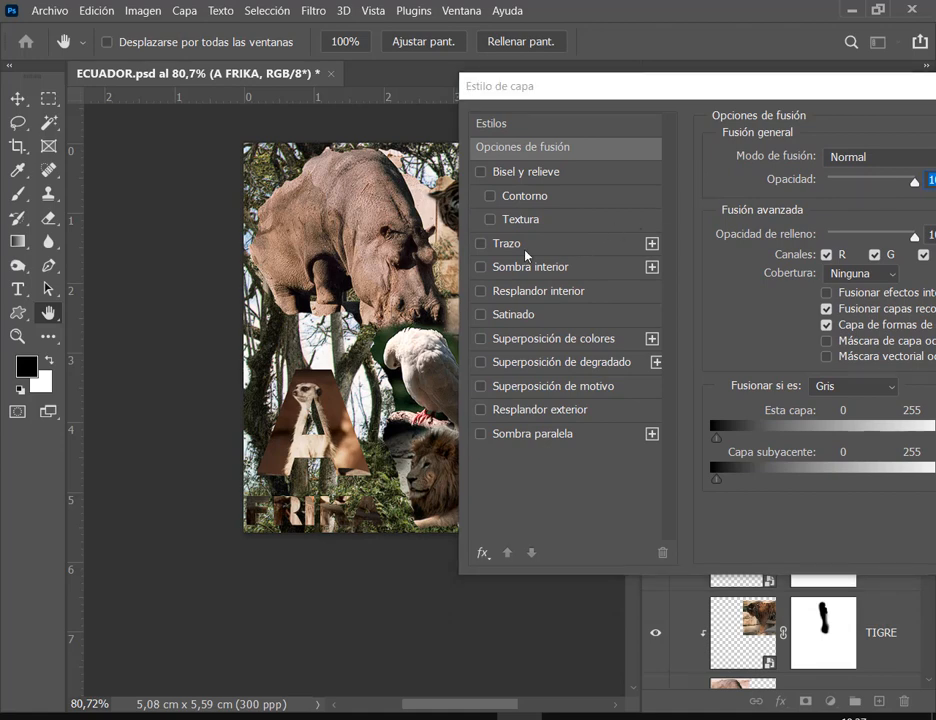
pyautogui.moveTo(490, 233); pyautogui.dragTo(531, 256)
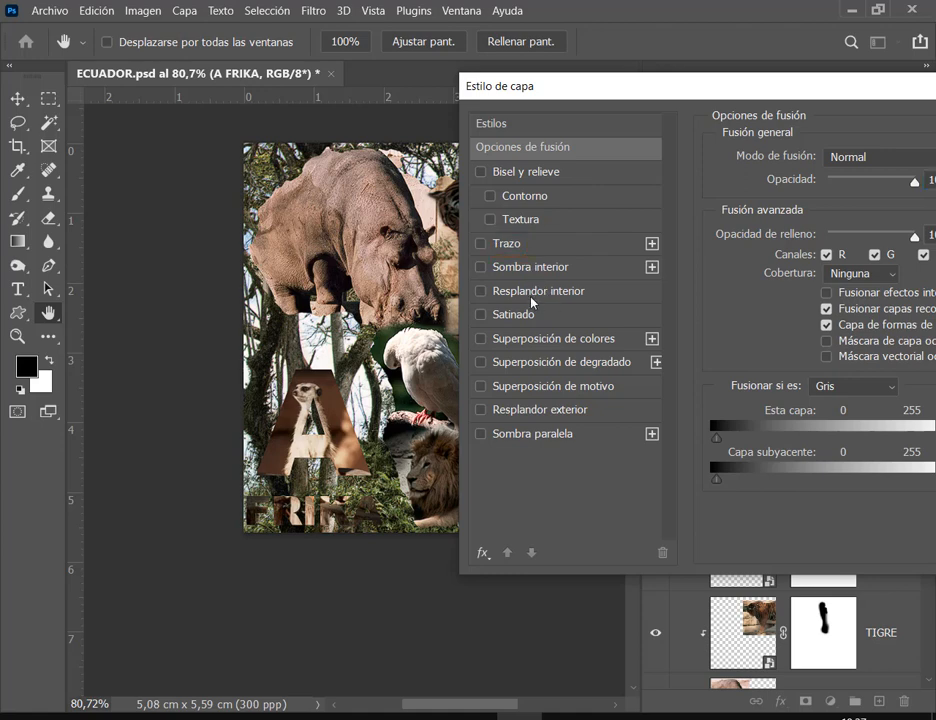
pyautogui.click(480, 244)
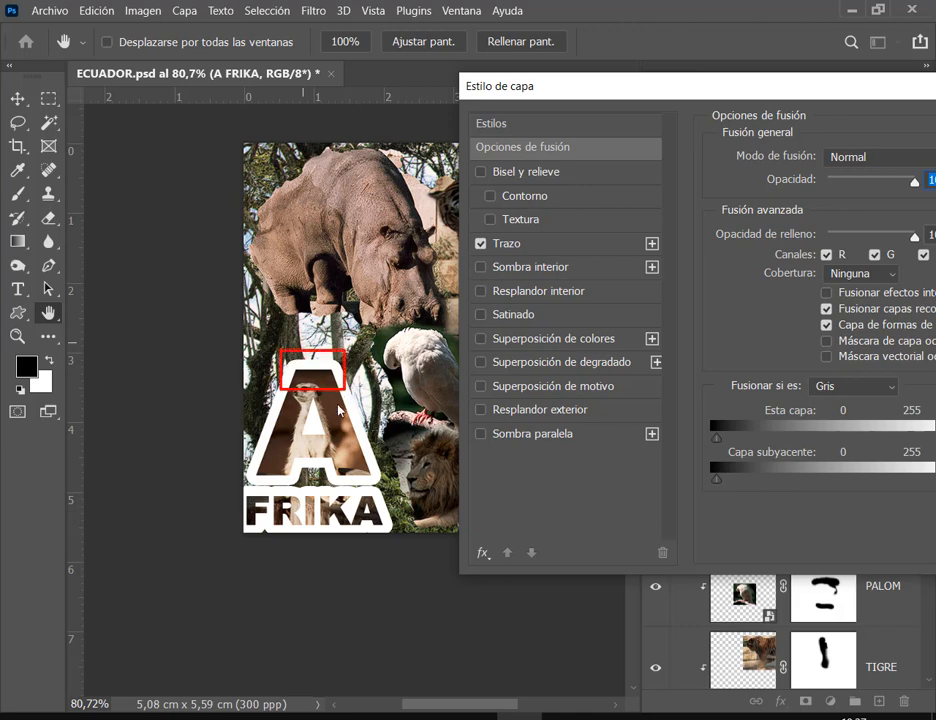
# Step: Examine the layer style dialog's effect list, blending options and preview, then check the outline on the A FRIKA lettering
pyautogui.moveTo(690, 88); pyautogui.dragTo(305, 103)
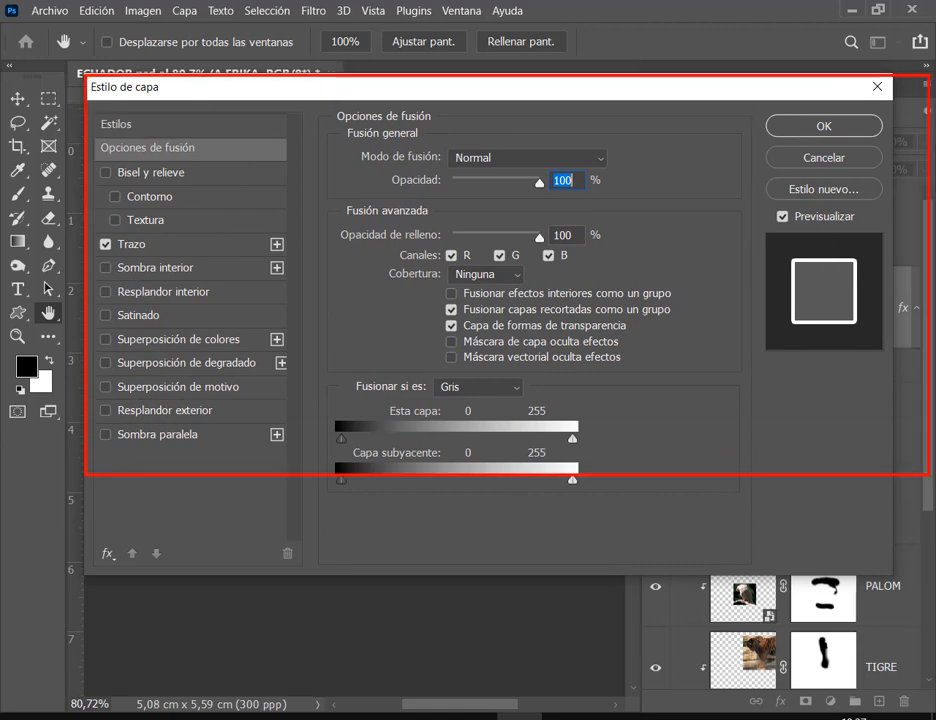
pyautogui.moveTo(895, 585)
pyautogui.mouseDown()
pyautogui.moveTo(264, 490)
pyautogui.moveTo(297, 570)
pyautogui.mouseUp()
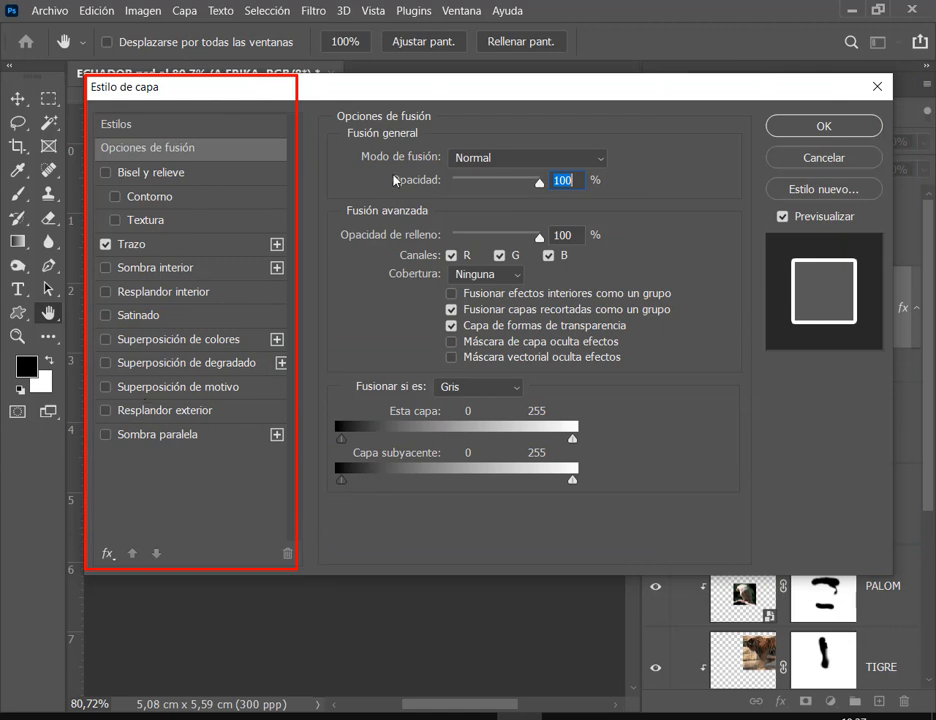
pyautogui.moveTo(91, 108)
pyautogui.mouseDown()
pyautogui.moveTo(309, 450)
pyautogui.moveTo(291, 537)
pyautogui.mouseUp()
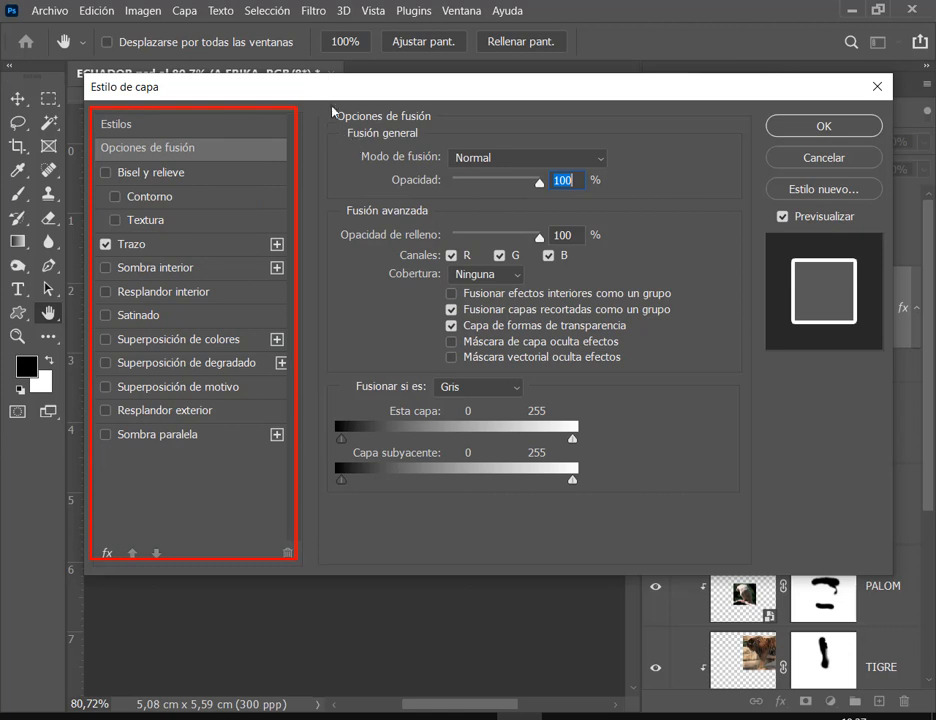
pyautogui.moveTo(318, 101)
pyautogui.mouseDown()
pyautogui.moveTo(714, 502)
pyautogui.moveTo(752, 567)
pyautogui.mouseUp()
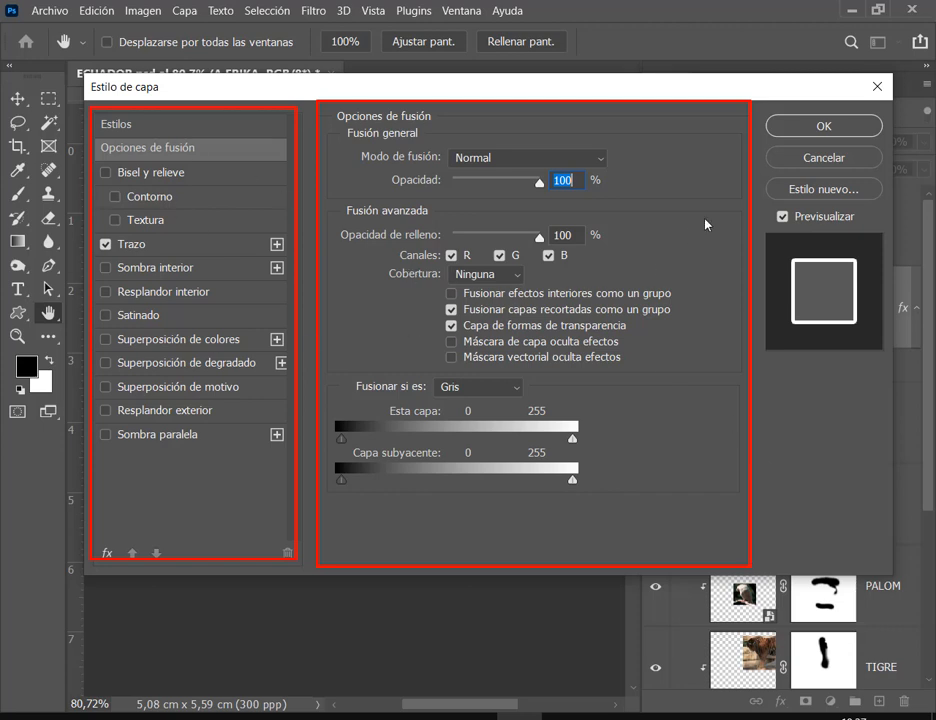
pyautogui.moveTo(760, 108); pyautogui.dragTo(892, 560)
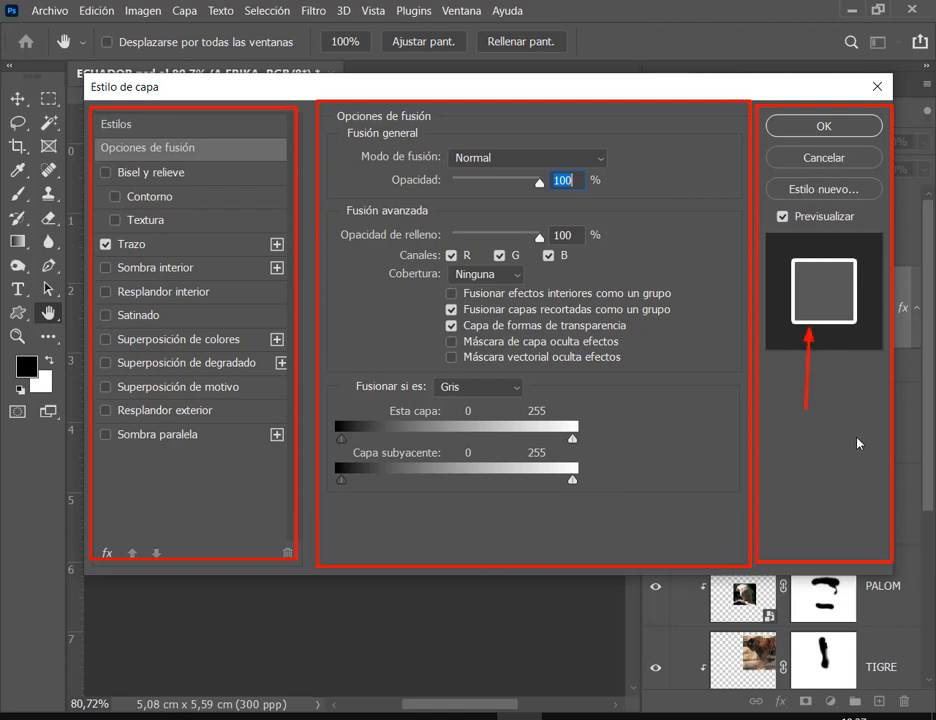
pyautogui.press('Escape')
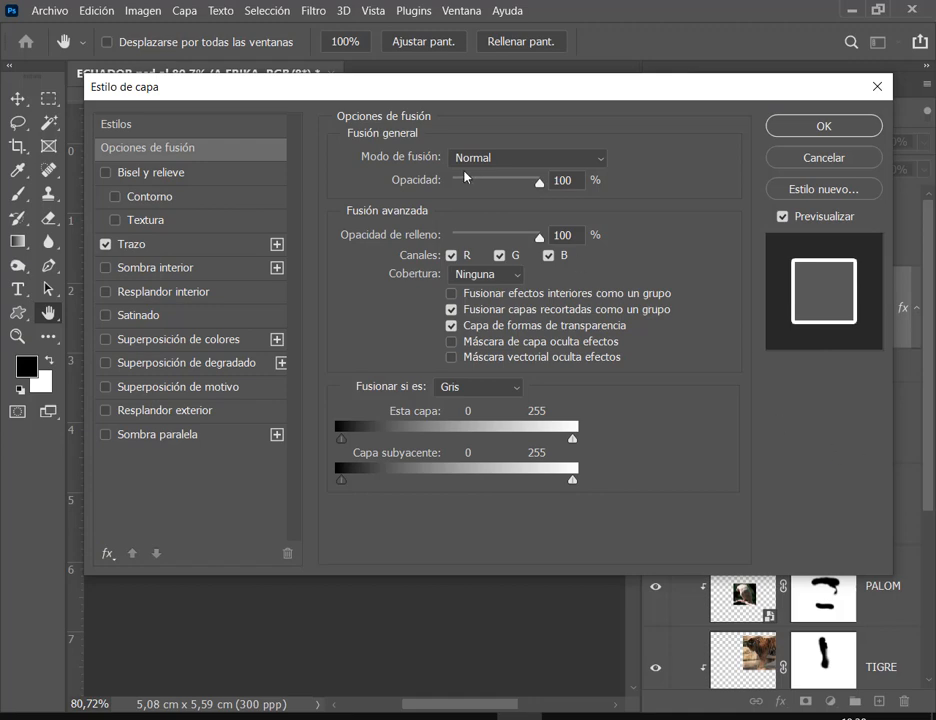
pyautogui.click(106, 245)
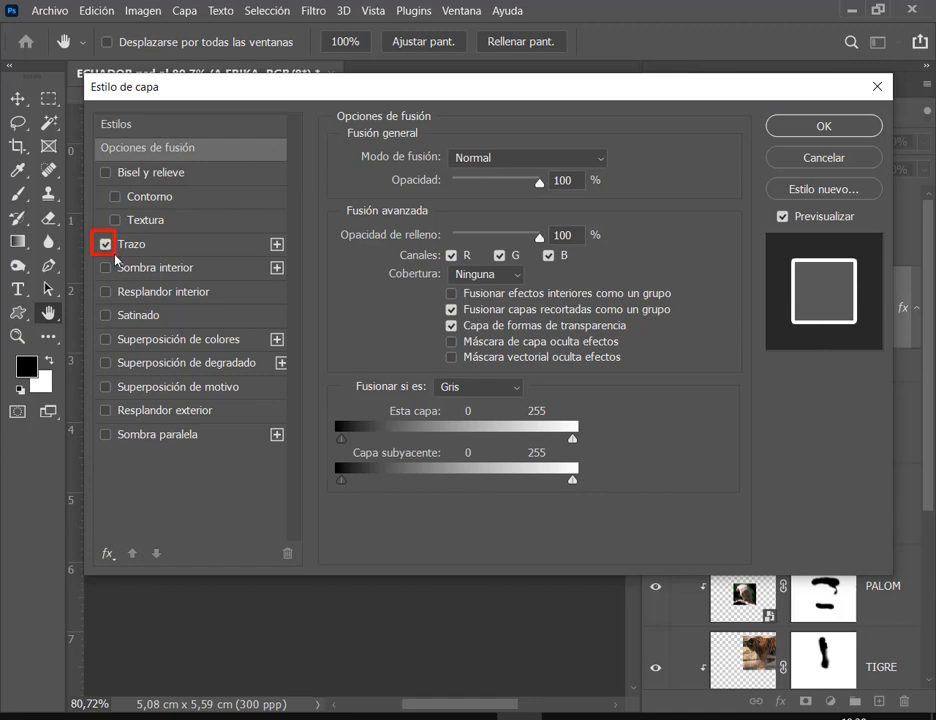
pyautogui.moveTo(283, 95)
pyautogui.mouseDown()
pyautogui.moveTo(508, 94)
pyautogui.moveTo(664, 125)
pyautogui.moveTo(295, 92)
pyautogui.mouseUp()
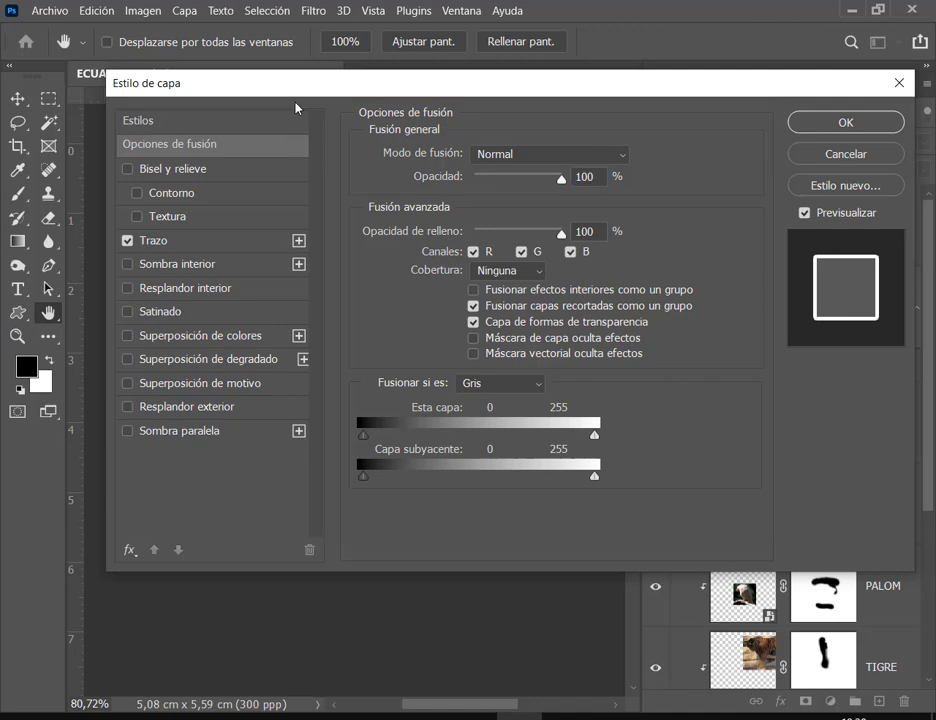
pyautogui.moveTo(300, 98); pyautogui.dragTo(710, 117)
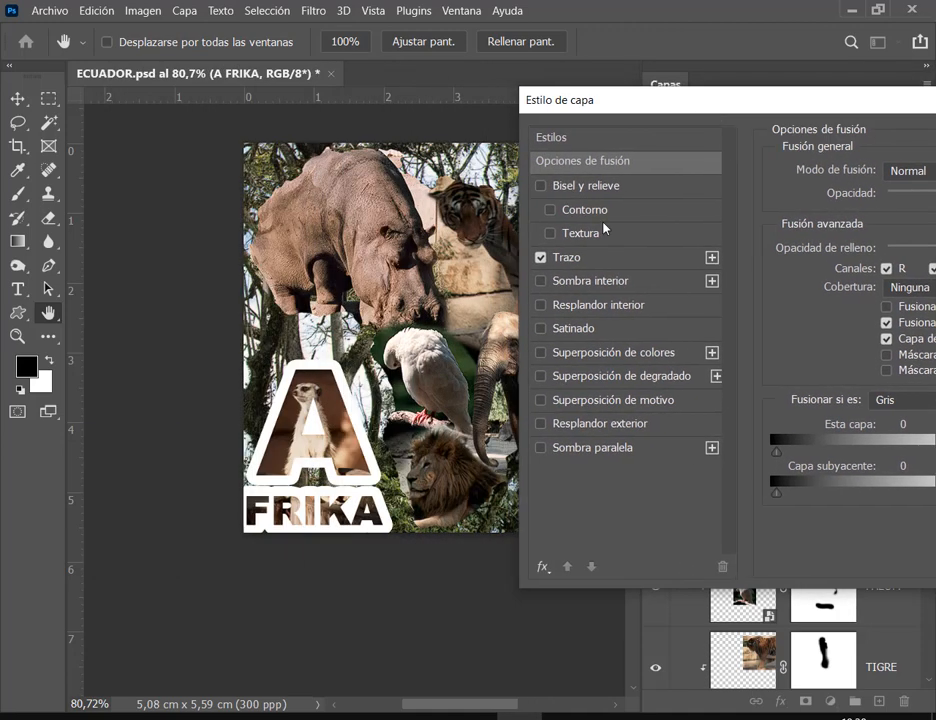
# Step: Turn the Trazo effect off and back on, and show its settings with the lettering in view
pyautogui.click(538, 256)
pyautogui.click(540, 259)
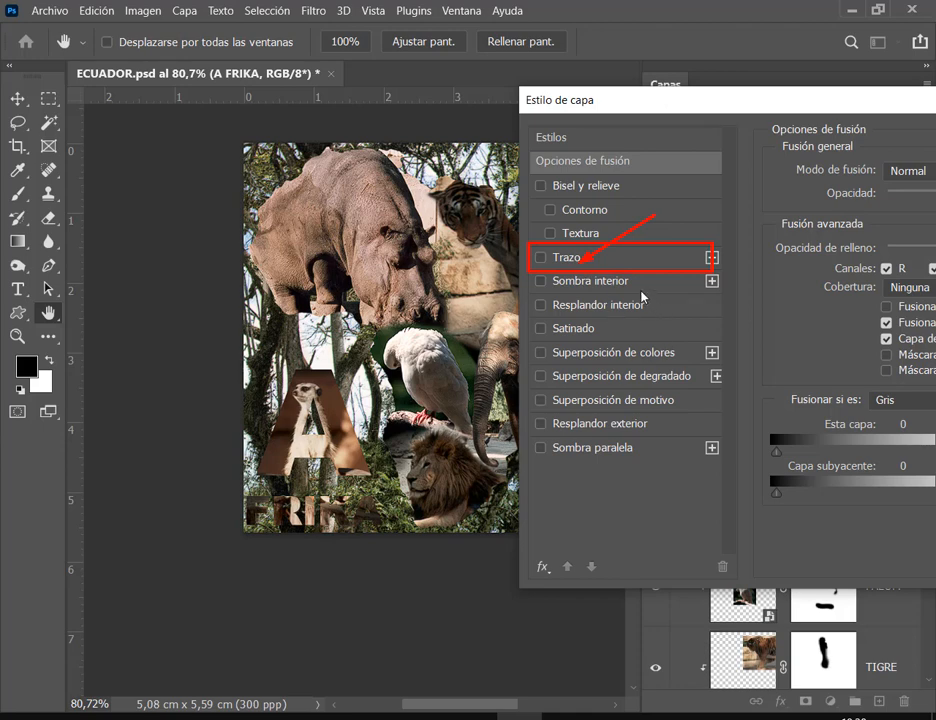
pyautogui.click(581, 262)
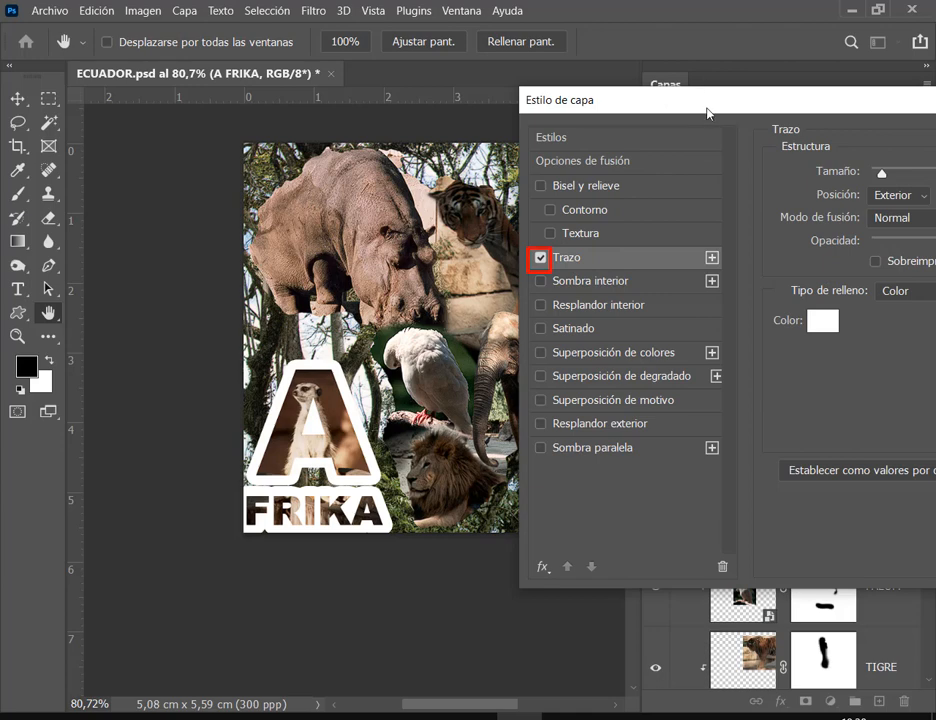
pyautogui.moveTo(690, 110); pyautogui.dragTo(336, 92)
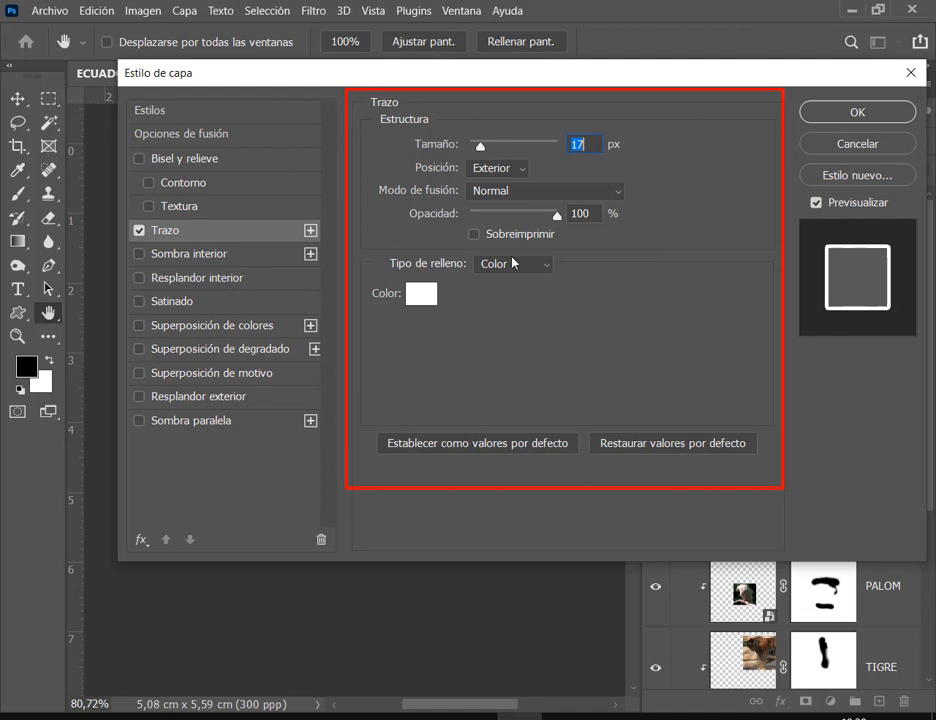
pyautogui.click(585, 144)
pyautogui.moveTo(328, 81); pyautogui.dragTo(612, 73)
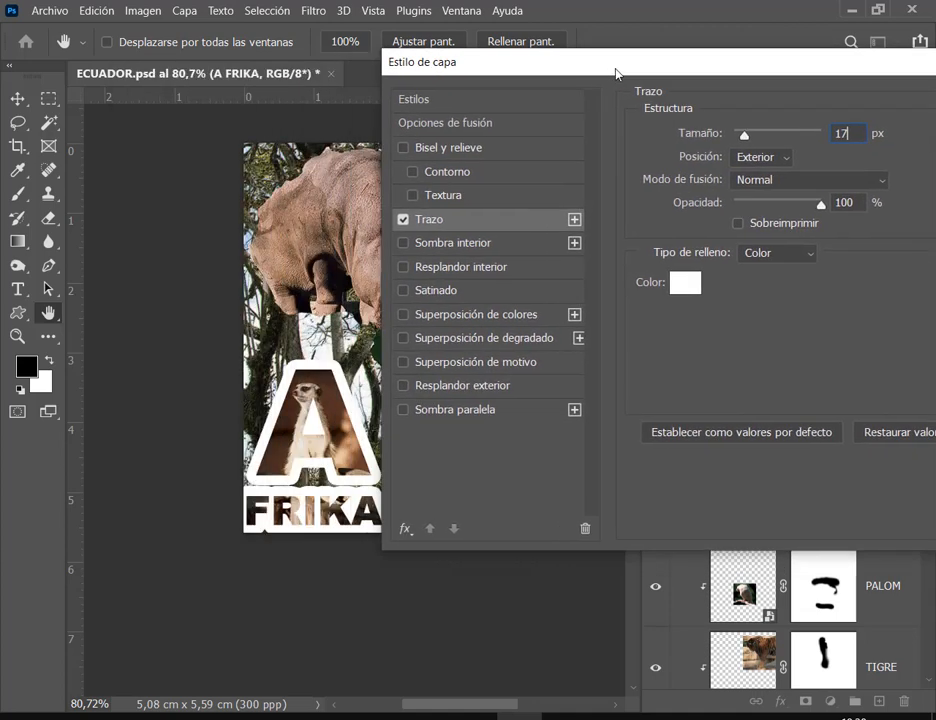
# Step: Try thinner stroke sizes on the A FRIKA lettering, including 3 px, and set the size to 6 px
pyautogui.moveTo(744, 140); pyautogui.dragTo(741, 140)
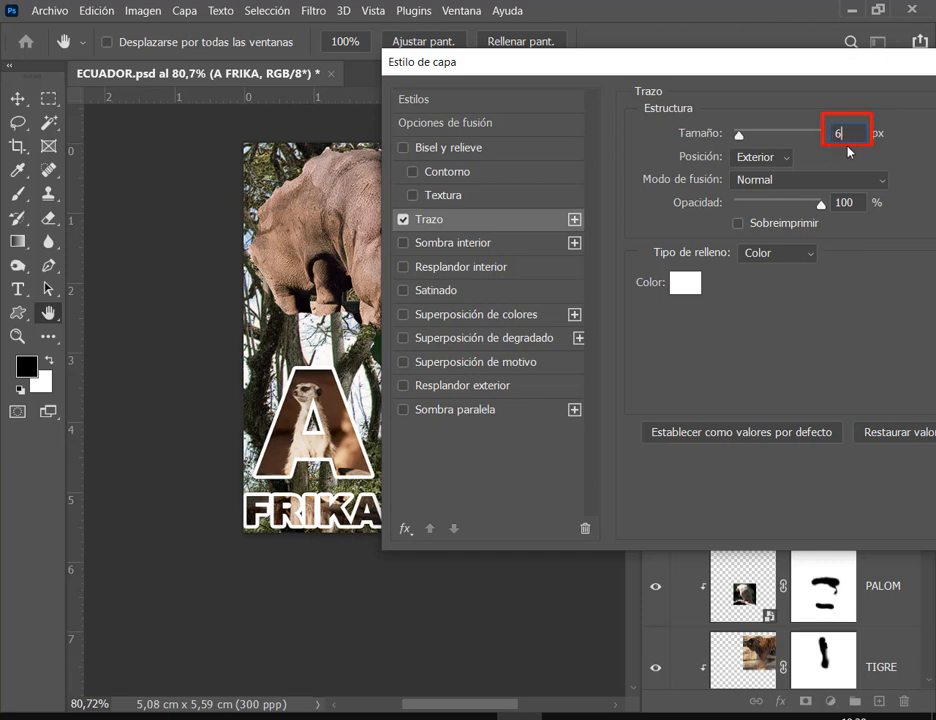
pyautogui.write('3')
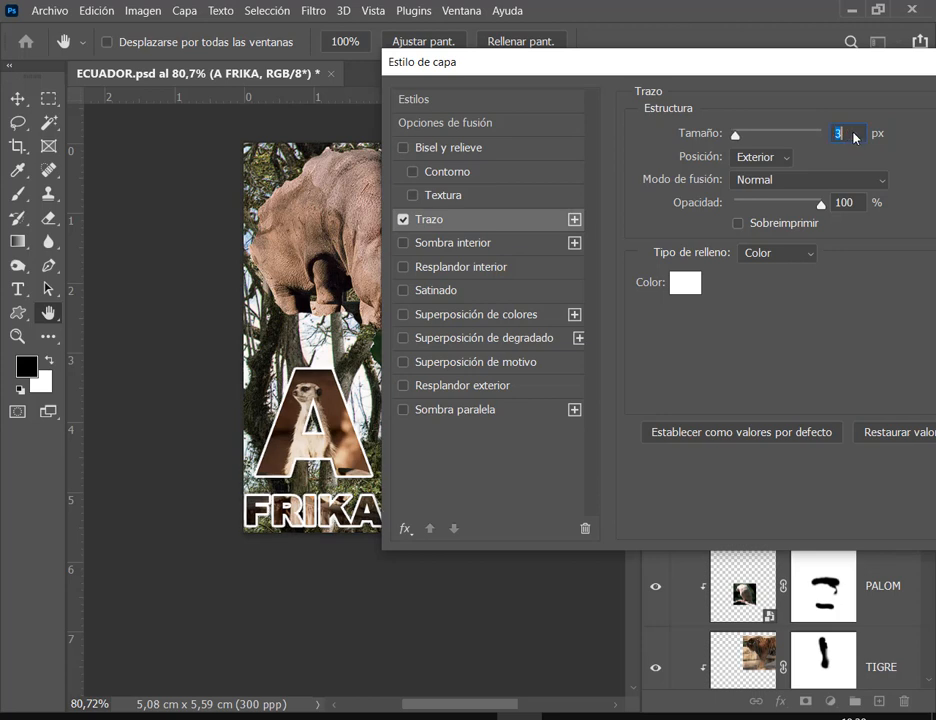
pyautogui.press('Up')
pyautogui.press('Up')
pyautogui.press('Up')
pyautogui.press('Down')
pyautogui.press('Down')
pyautogui.press('Down')
pyautogui.press('Down')
pyautogui.press('Up')
pyautogui.press('Up')
pyautogui.press('Up')
pyautogui.press('Up')
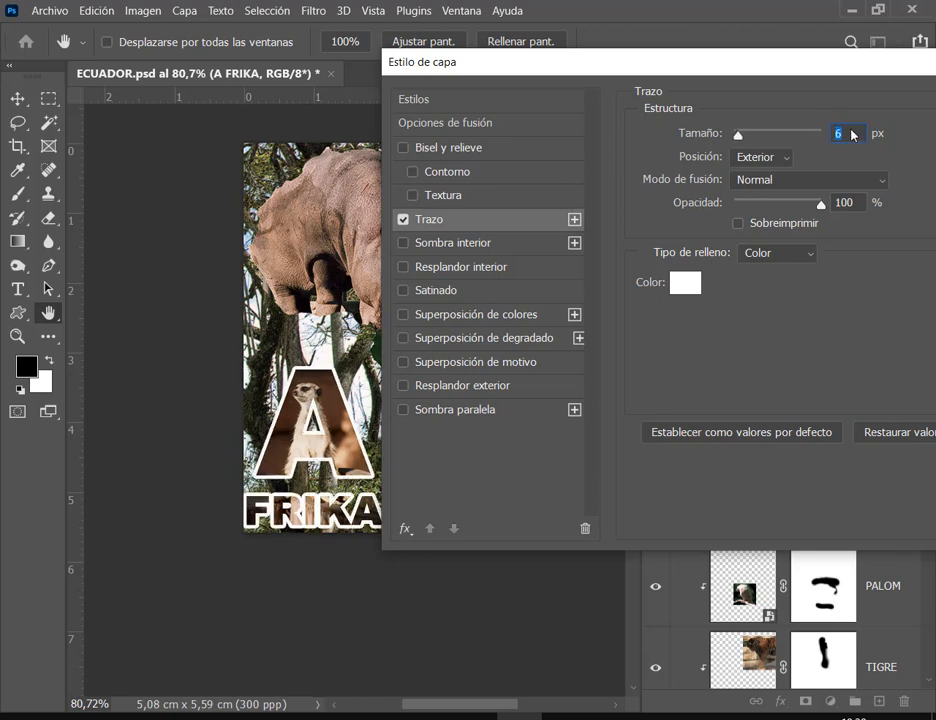
# Step: Compare the outline with the lettering in the reference PDF and increase the stroke size to 9 px
pyautogui.click(202, 717)
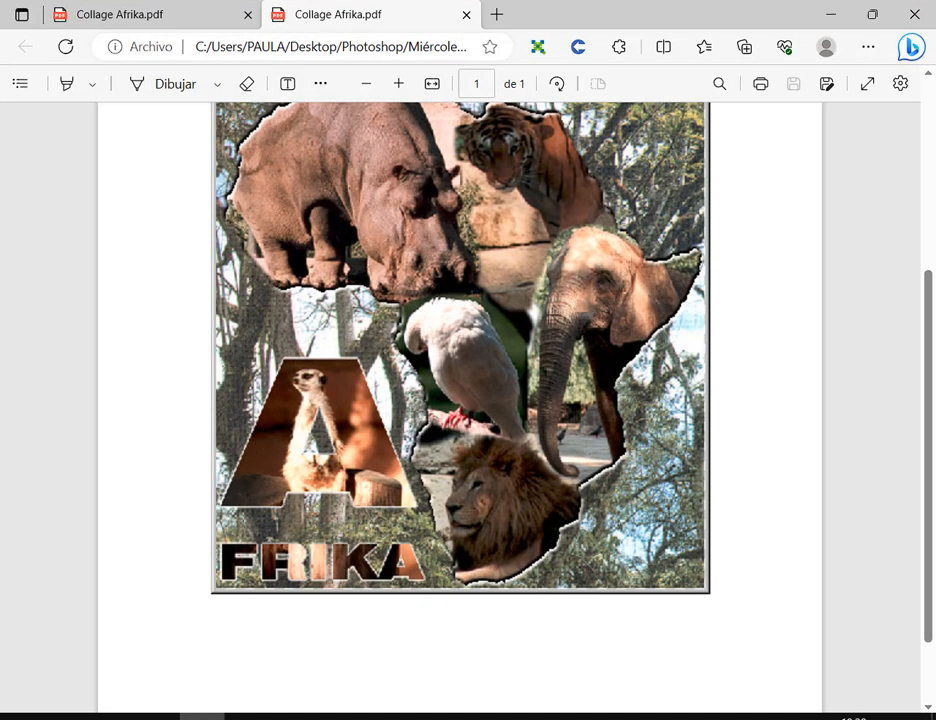
pyautogui.click(519, 717)
pyautogui.scroll(-1, 864, 137)
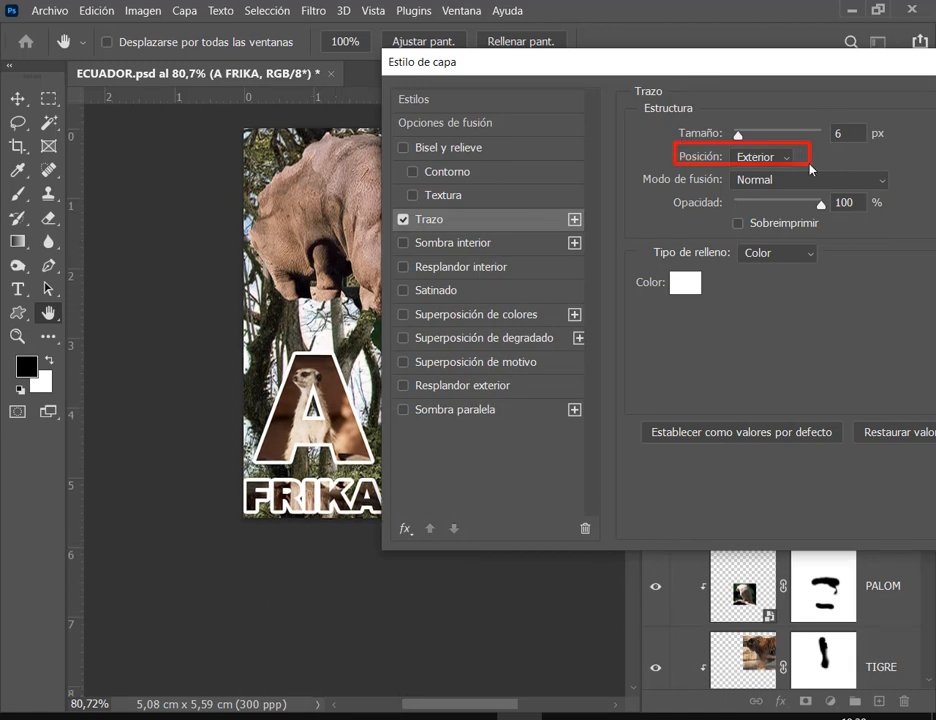
pyautogui.click(850, 133)
pyautogui.press('Up')
pyautogui.press('Up')
pyautogui.press('Up')
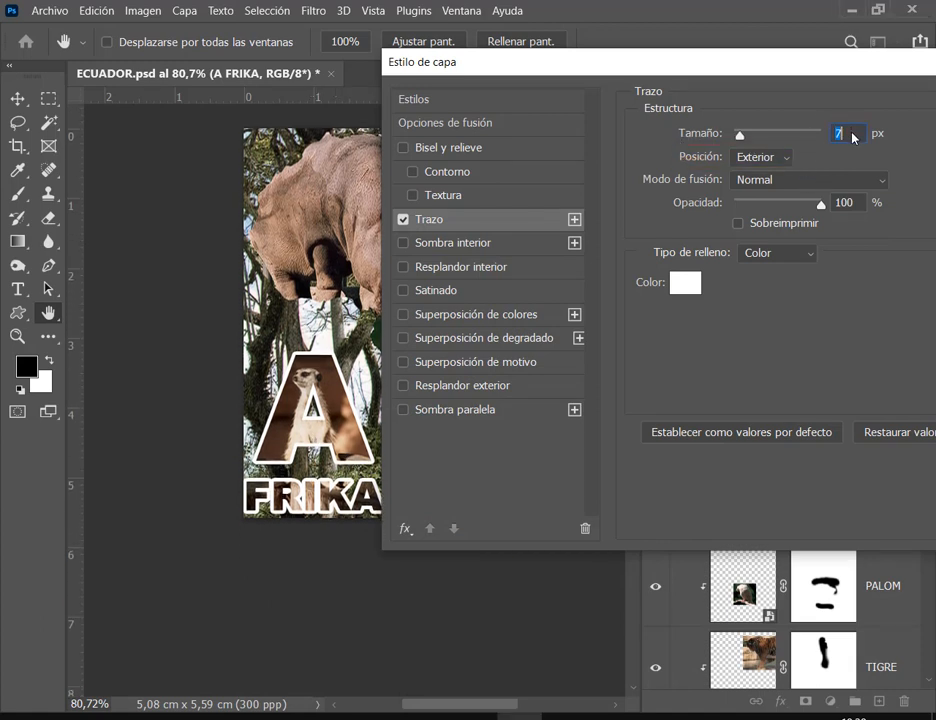
# Step: Try the stroke position Interior on the lettering with smaller sizes, and set the size to 5 px
pyautogui.click(785, 162)
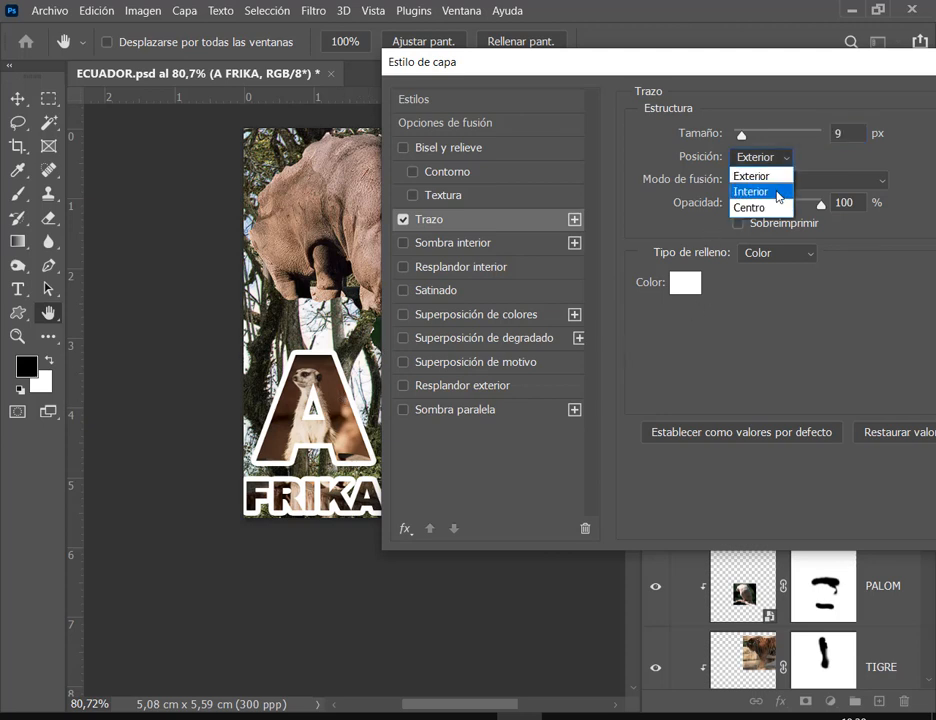
pyautogui.click(779, 193)
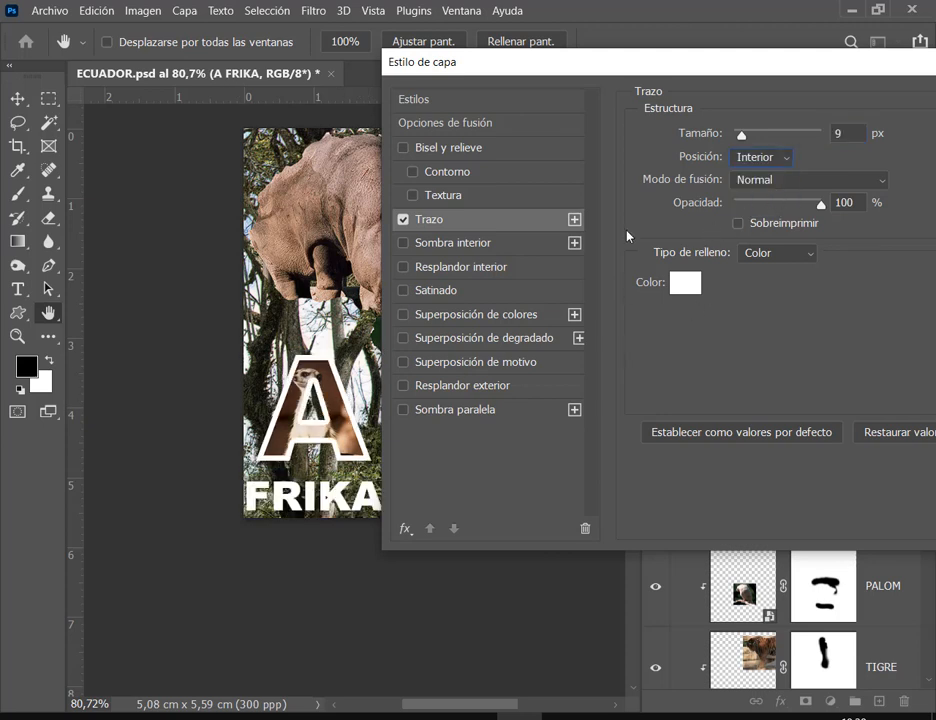
pyautogui.click(859, 137)
pyautogui.press('Down')
pyautogui.press('Down')
pyautogui.press('Down')
pyautogui.press('Down')
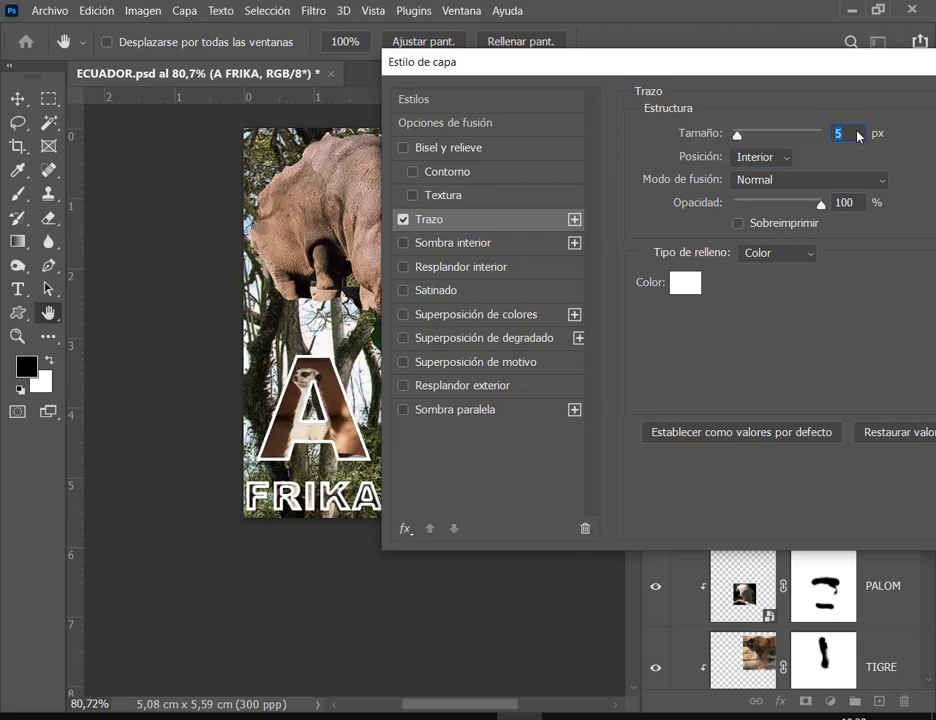
pyautogui.press('Down')
pyautogui.press('Down')
pyautogui.press('Down')
pyautogui.press('Up')
pyautogui.press('Up')
pyautogui.press('Up')
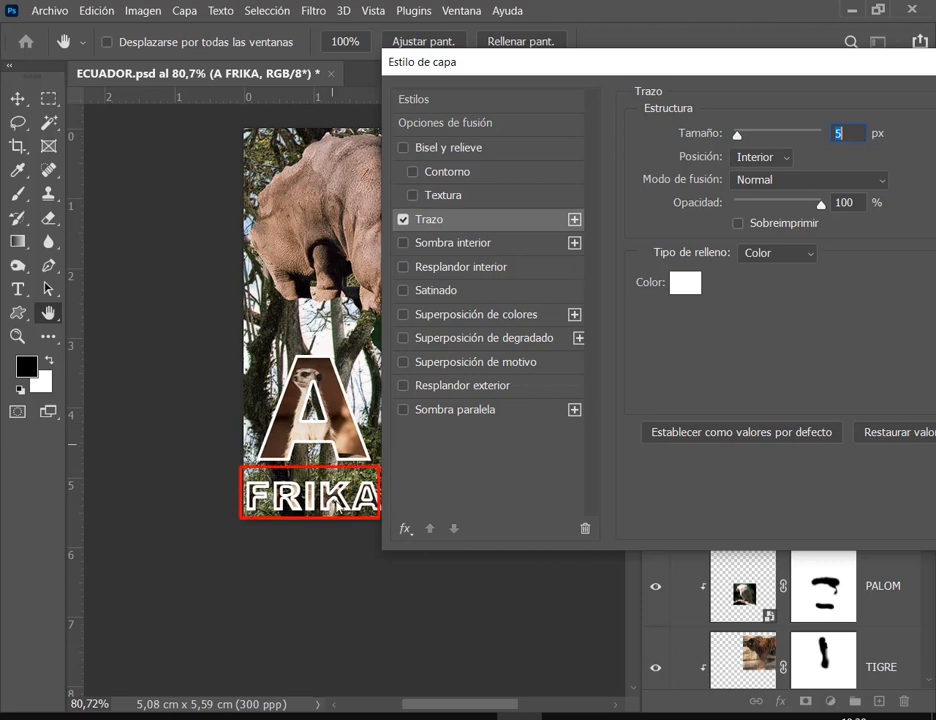
# Step: Set the stroke position to Centro, try sizes up to 17 px and set the size to 10 px
pyautogui.click(787, 157)
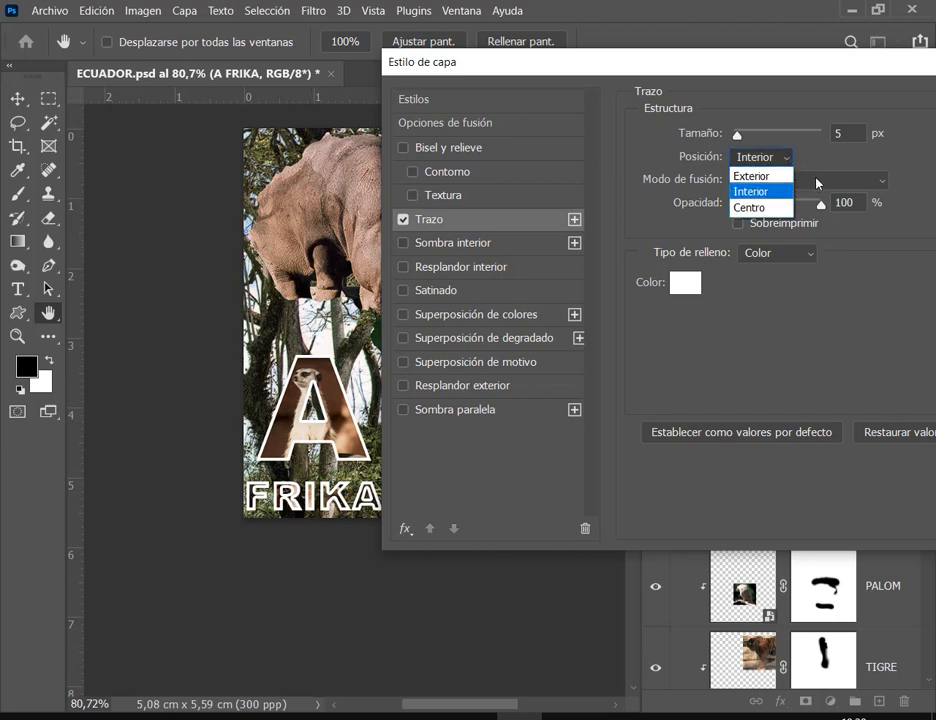
pyautogui.click(770, 208)
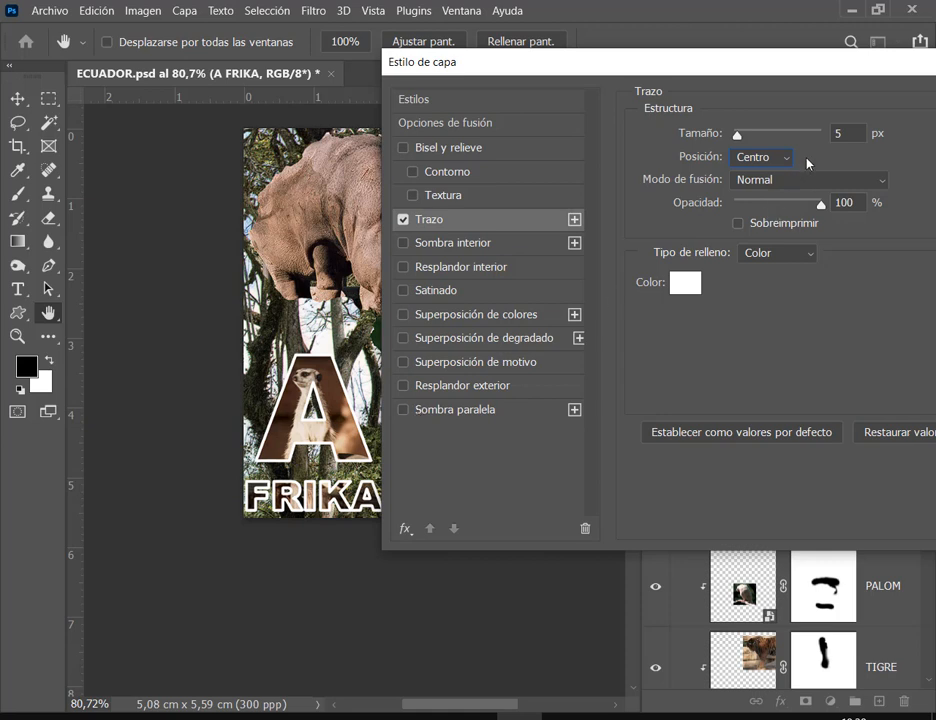
pyautogui.click(851, 142)
pyautogui.scroll(3, 851, 142)
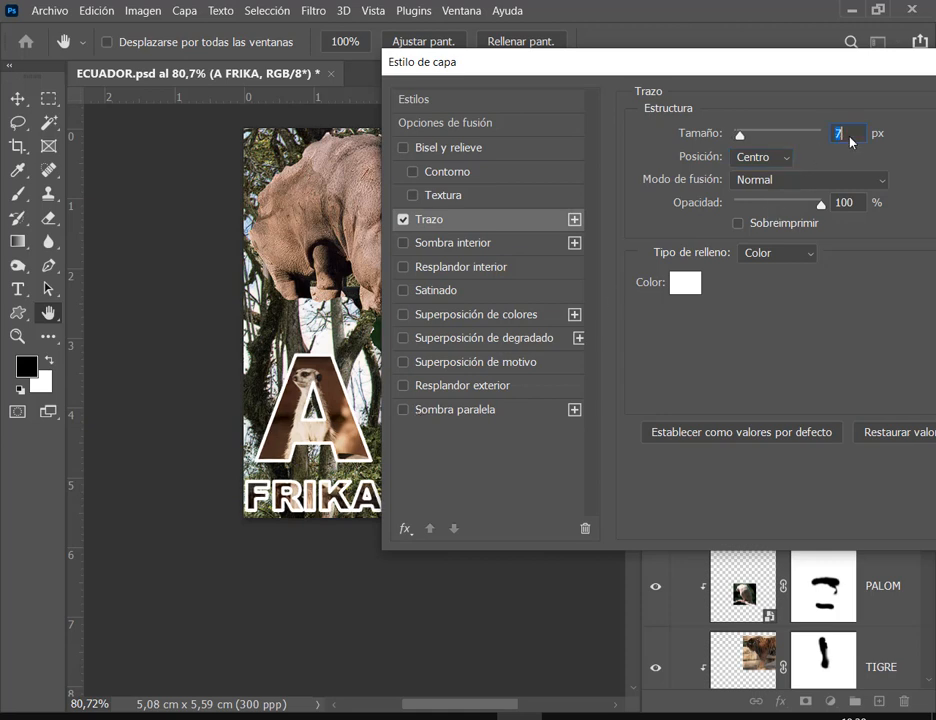
pyautogui.scroll(-3, 851, 142)
pyautogui.scroll(6, 851, 142)
pyautogui.scroll(7, 851, 142)
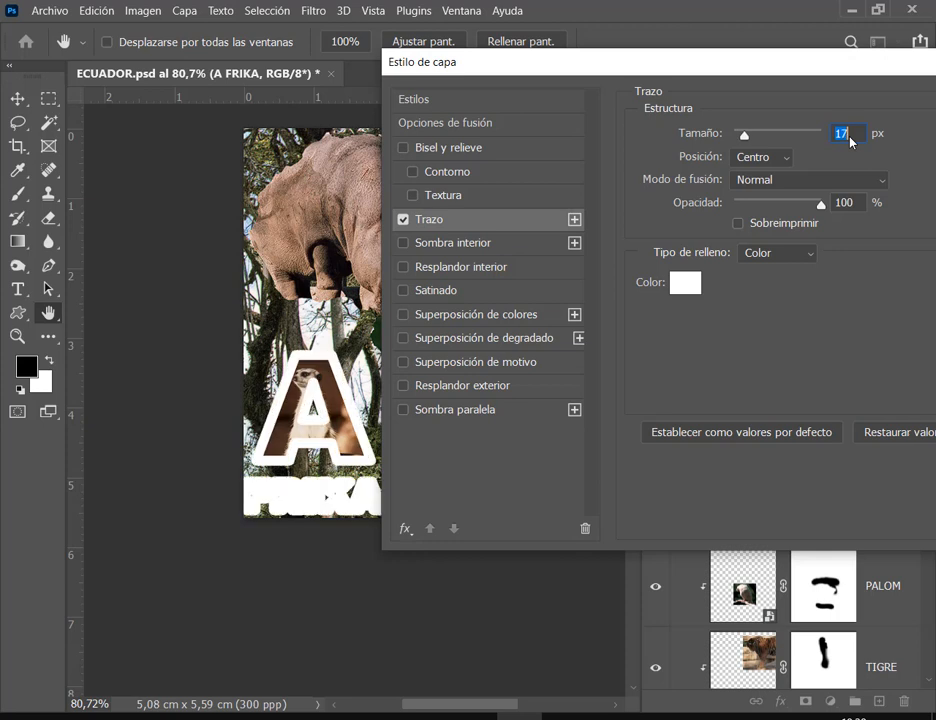
pyautogui.scroll(-8, 858, 138)
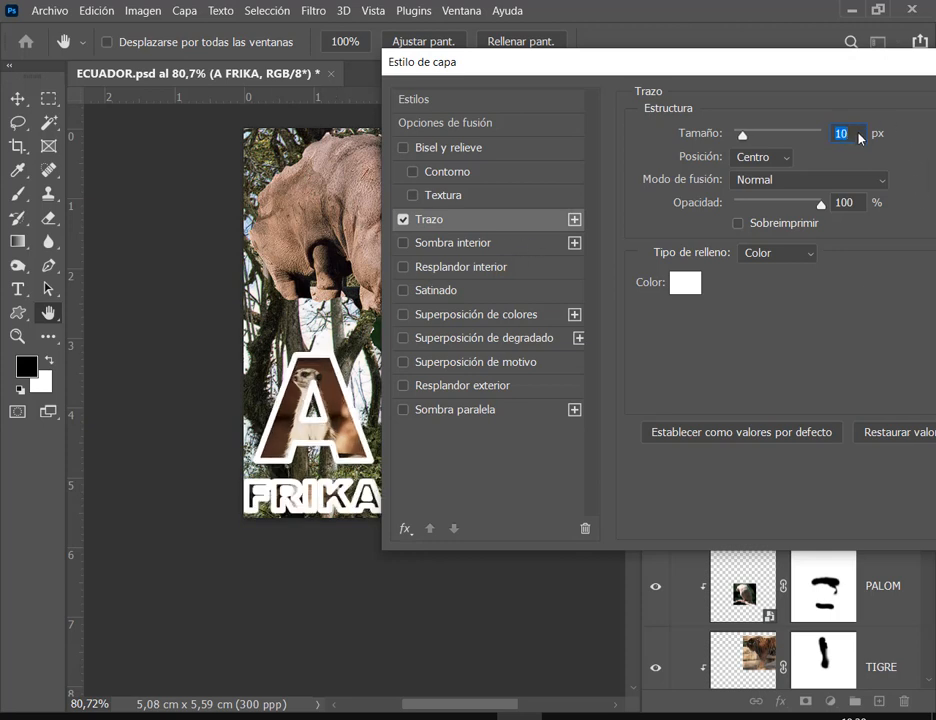
# Step: Try smaller sizes for the centred stroke on the A FRIKA lettering, down to 1 px, and set the size to 2 px
pyautogui.scroll(-1, 858, 138)
pyautogui.scroll(-4, 858, 138)
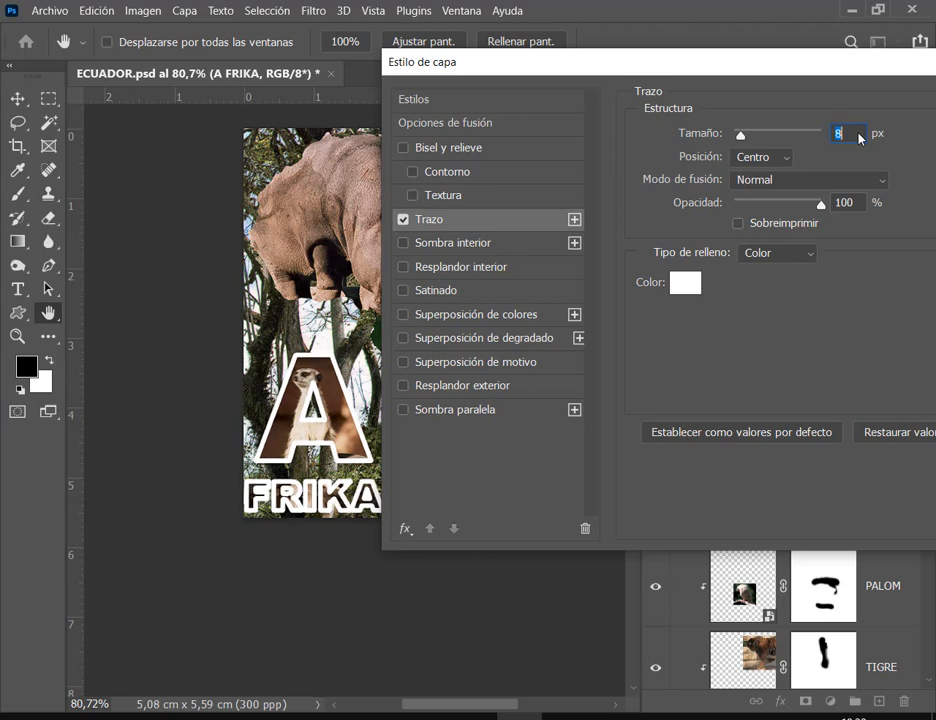
pyautogui.scroll(3, 858, 138)
pyautogui.scroll(-4, 858, 138)
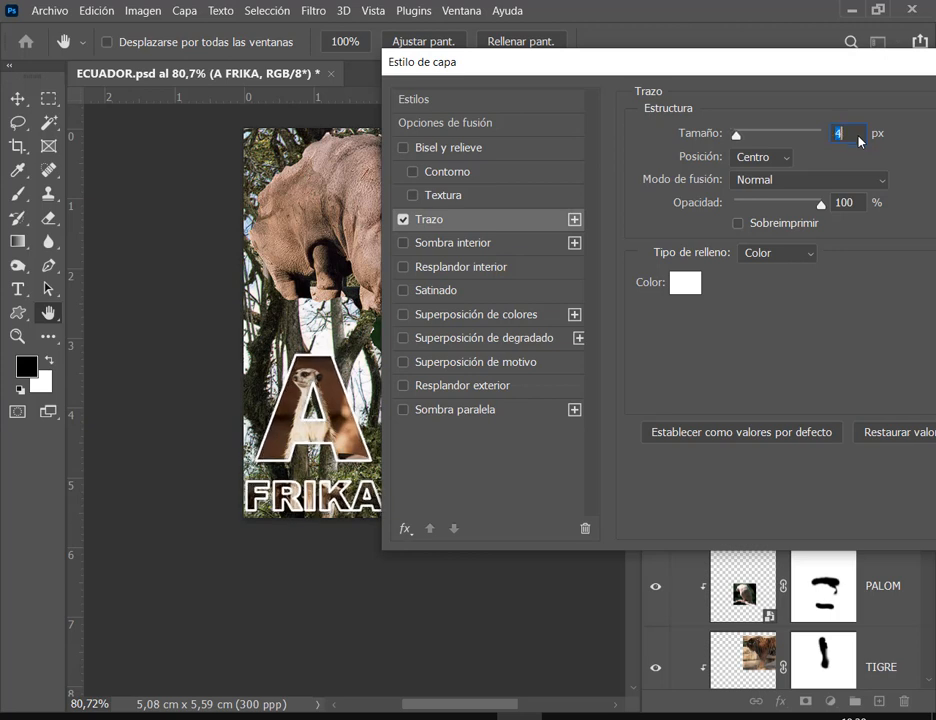
pyautogui.scroll(-3, 852, 136)
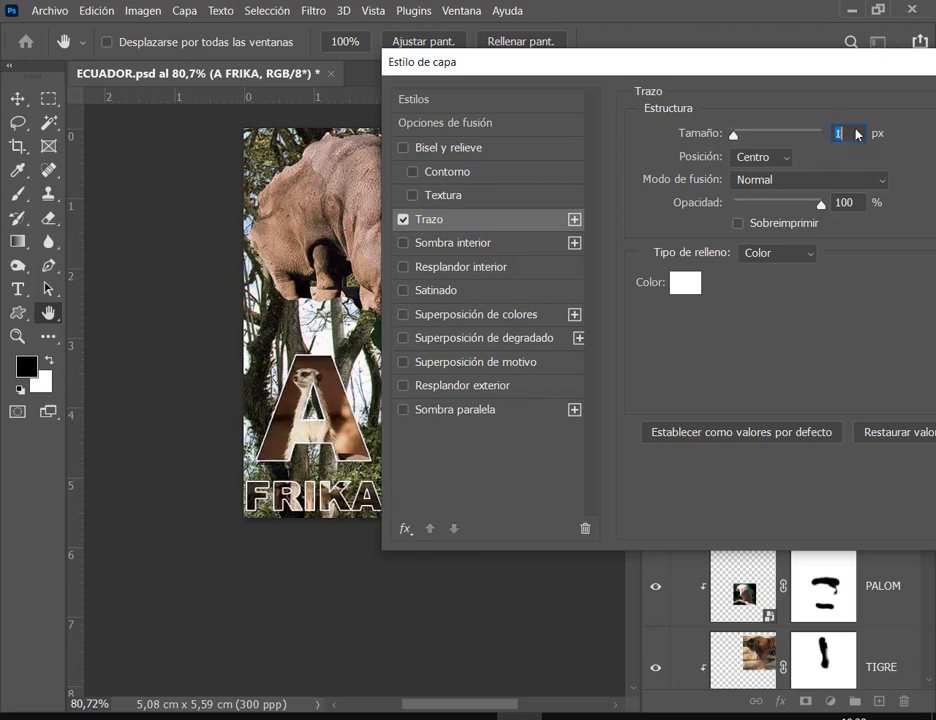
pyautogui.scroll(2, 852, 136)
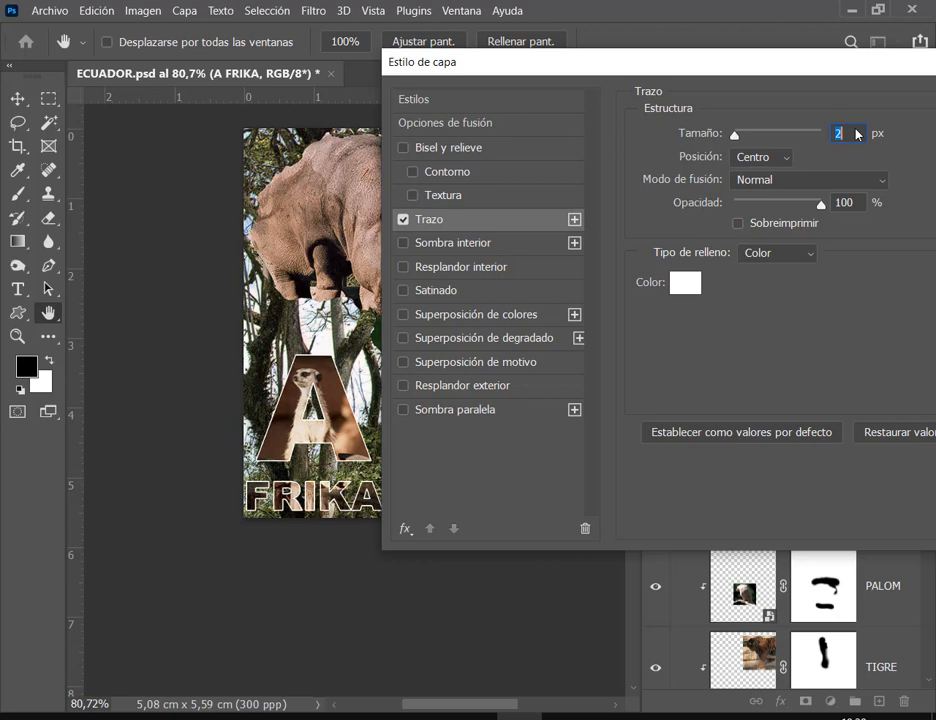
# Step: Set the stroke position to Exterior, try sizes of 3 and 4 px, and set the size to 2 px
pyautogui.click(757, 160)
pyautogui.click(752, 178)
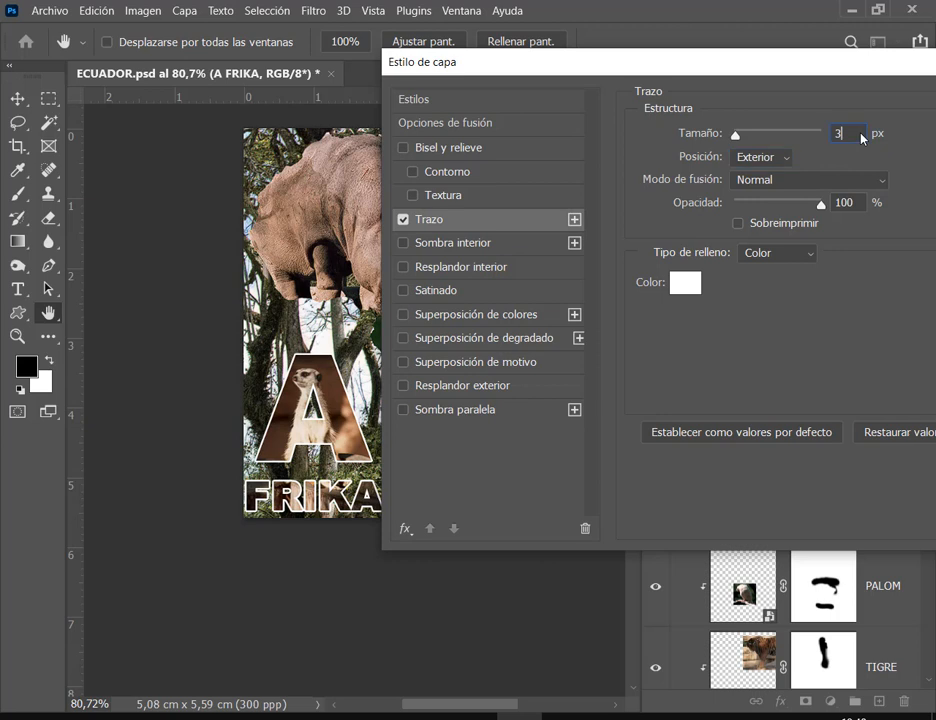
pyautogui.scroll(-2, 862, 138)
pyautogui.scroll(3, 862, 138)
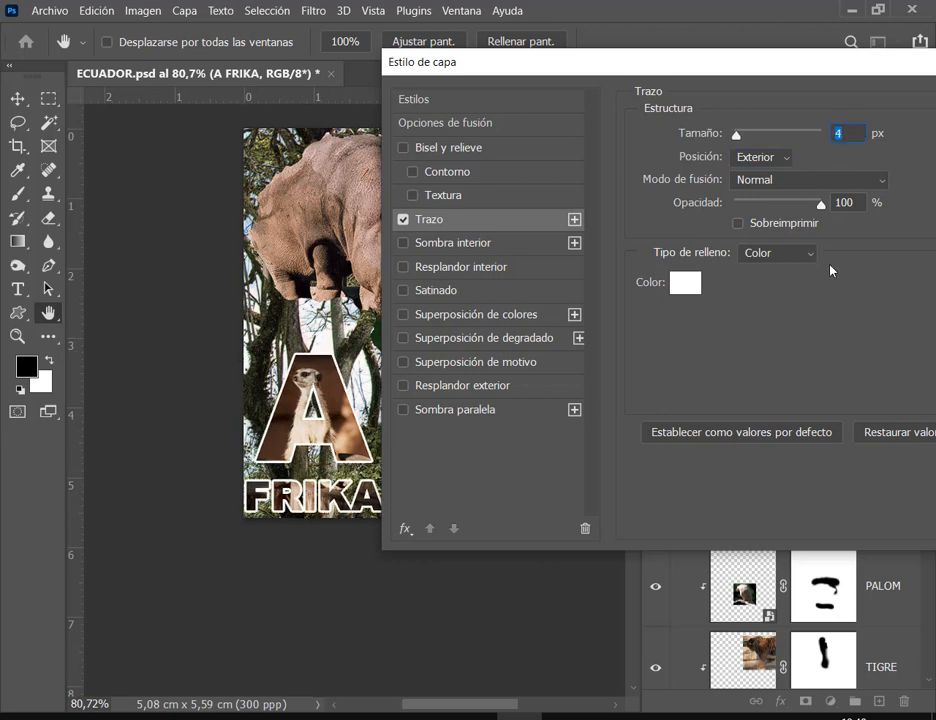
pyautogui.scroll(-1, 852, 139)
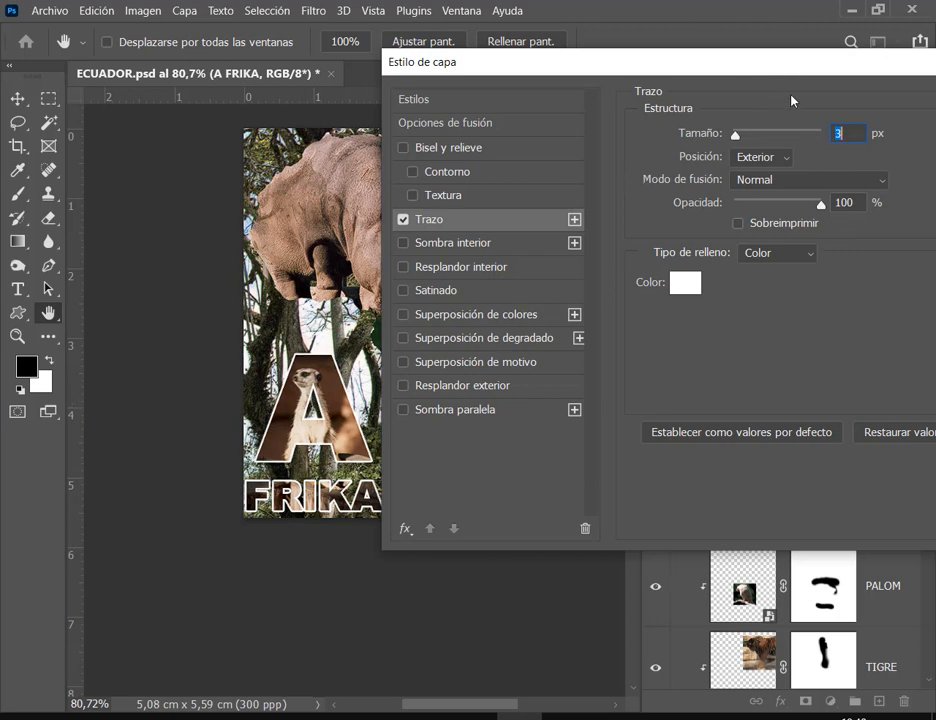
pyautogui.click(859, 131)
pyautogui.scroll(-1, 852, 140)
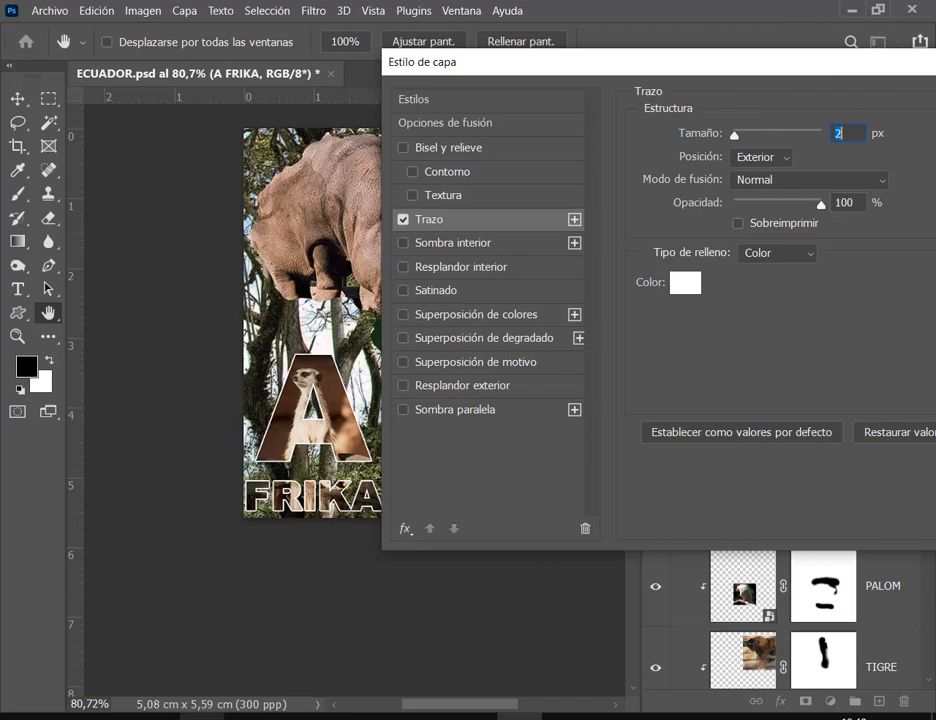
# Step: Check the reference once more and apply the stroke style to the A FRIKA lettering
pyautogui.click(202, 717)
pyautogui.click(202, 717)
pyautogui.moveTo(856, 72); pyautogui.dragTo(400, 152)
pyautogui.click(697, 172)
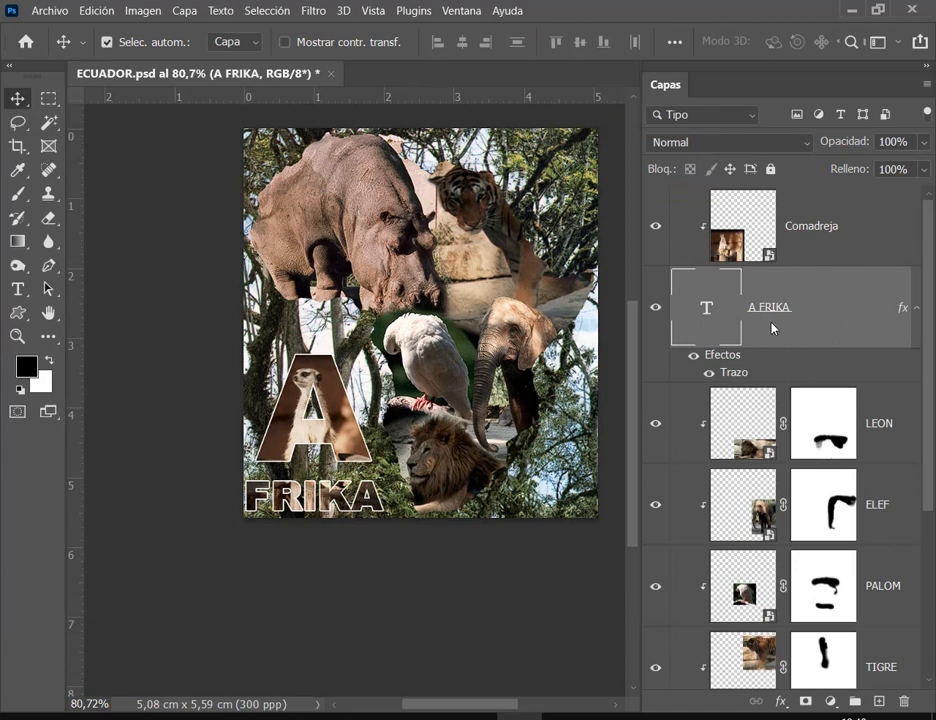
# Step: Switch the A FRIKA layer's effects off and on to compare the lettering with and without its stroke
pyautogui.moveTo(683, 344); pyautogui.dragTo(765, 391)
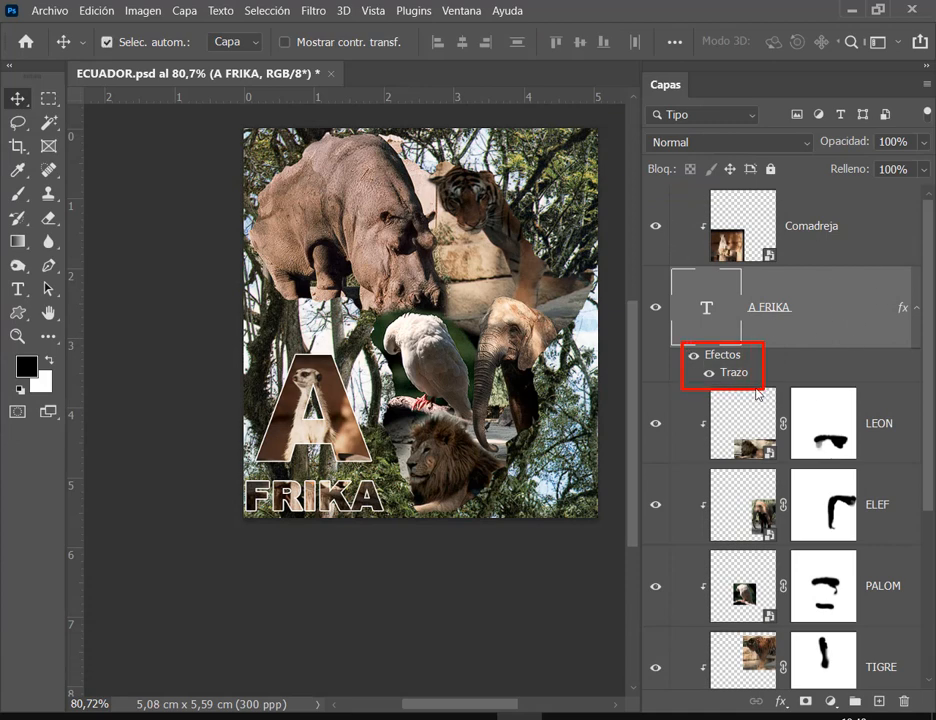
pyautogui.press('Escape')
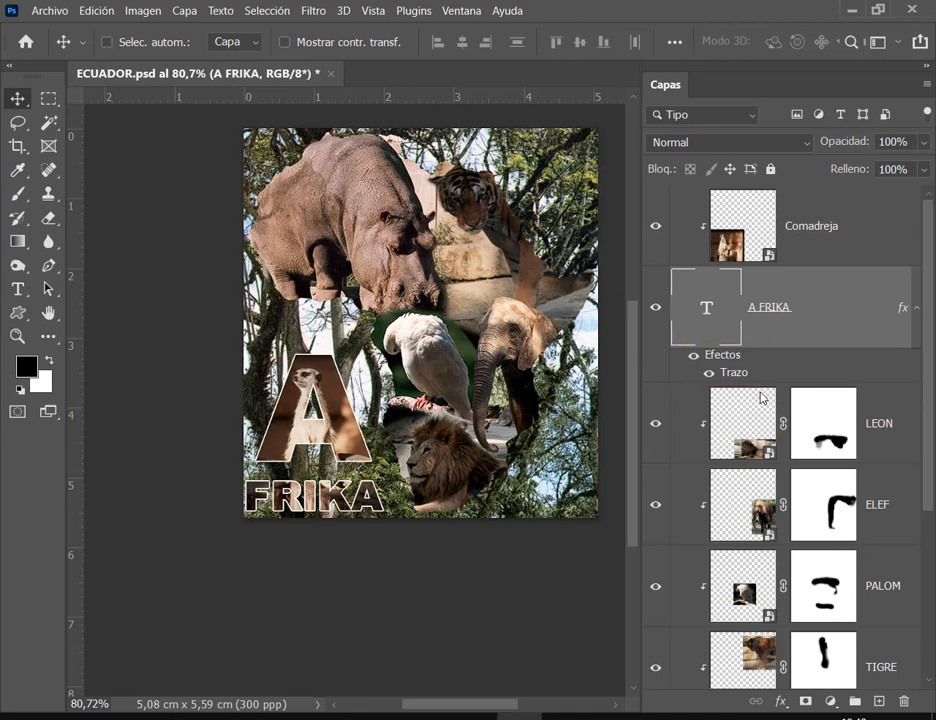
pyautogui.click(693, 363)
pyautogui.click(693, 357)
pyautogui.scroll(4, 384, 404)
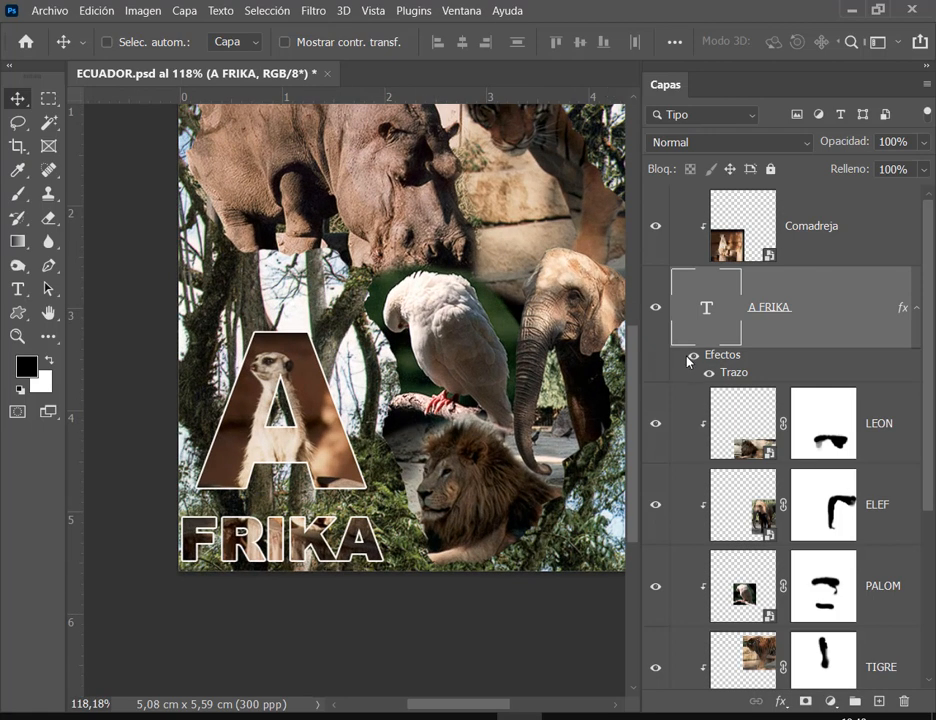
pyautogui.click(693, 355)
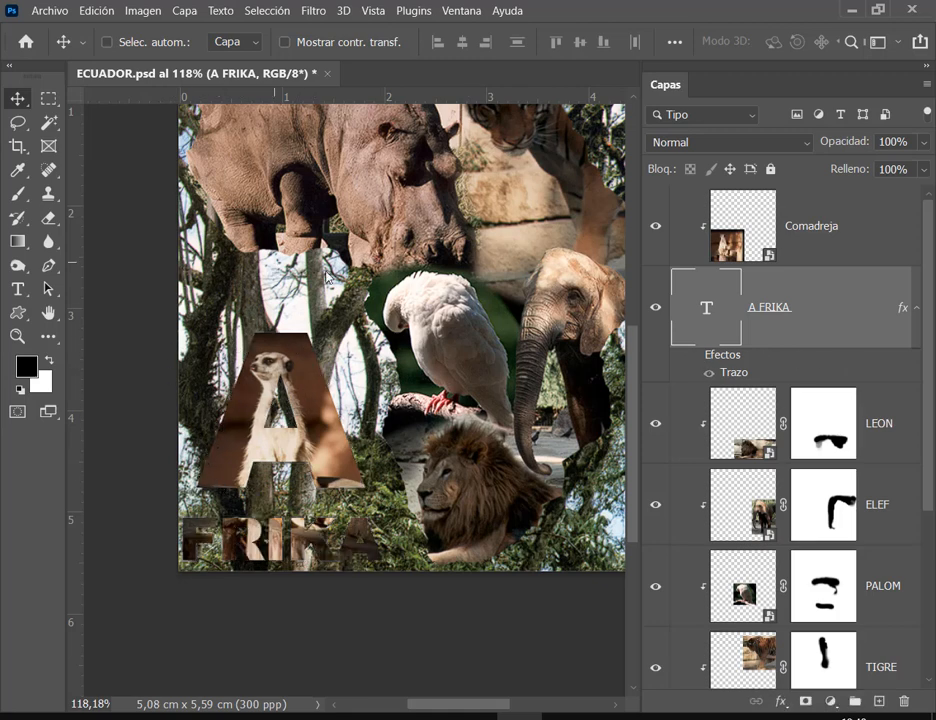
pyautogui.click(693, 355)
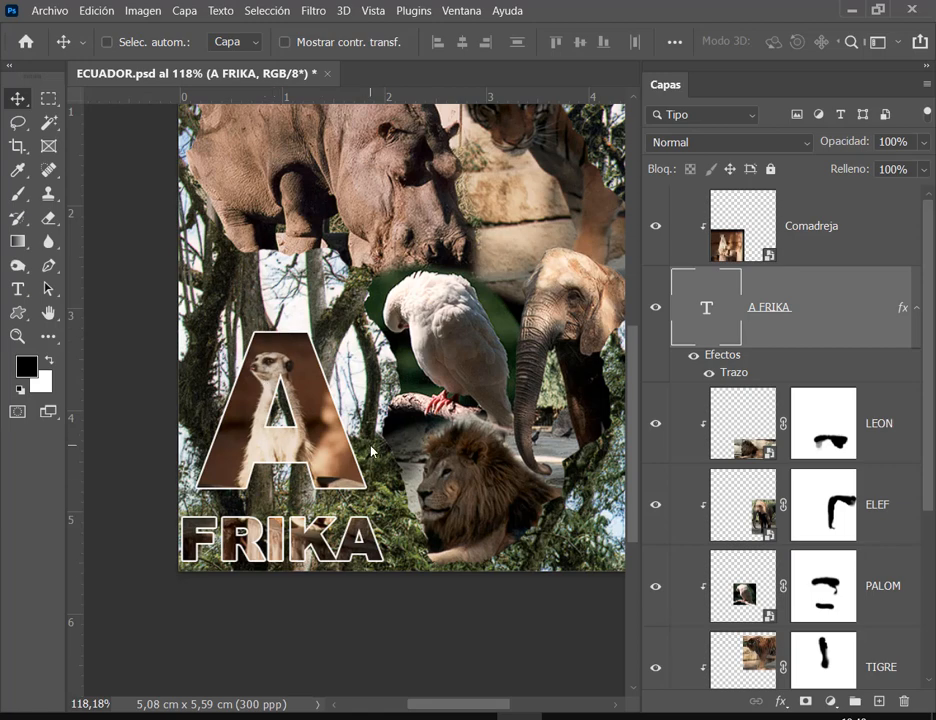
# Step: Save the changes to ECUADOR.psd
pyautogui.click(42, 11)
pyautogui.click(66, 206)
# Step: Check the call messages in Google Meet, switch back to Photoshop and review the whole collage
pyautogui.moveTo(245, 716)
pyautogui.click(80, 630)
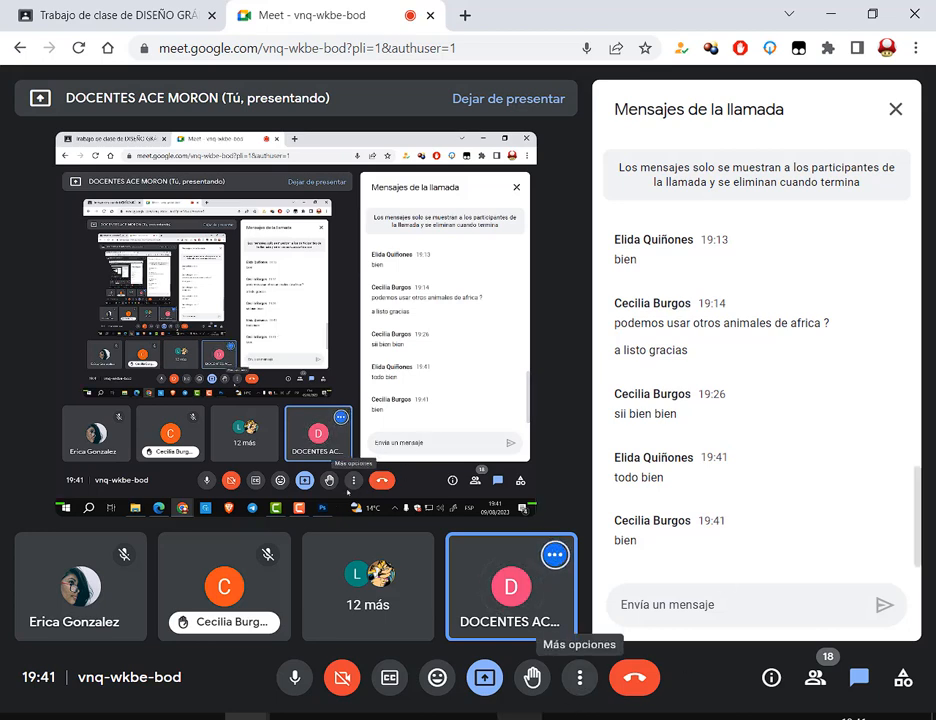
pyautogui.click(519, 718)
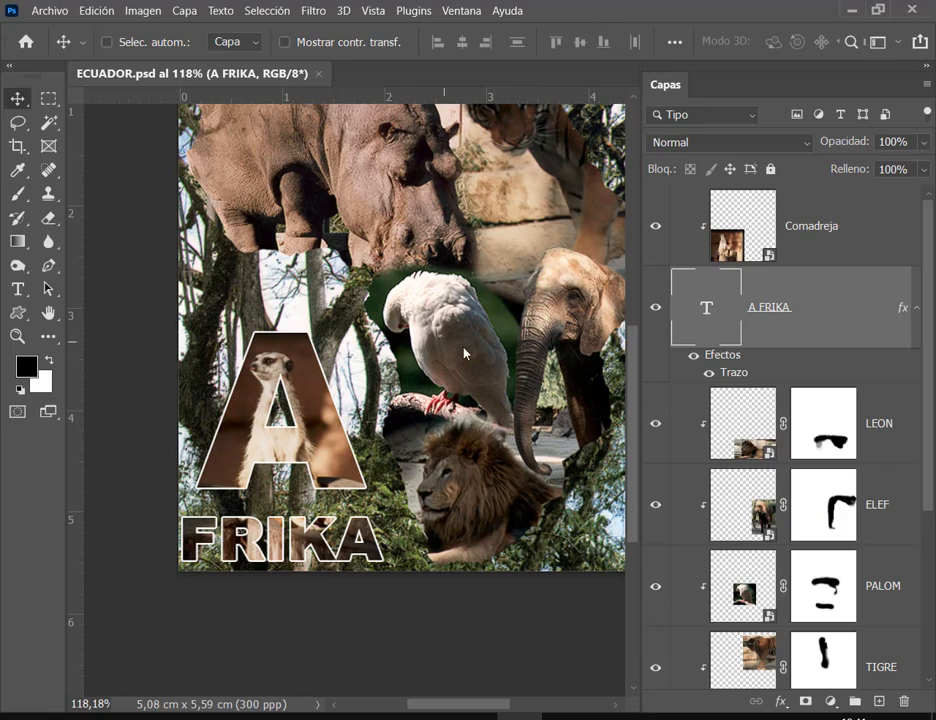
pyautogui.moveTo(489, 361); pyautogui.dragTo(377, 459)
pyautogui.scroll(-2, 269, 254)
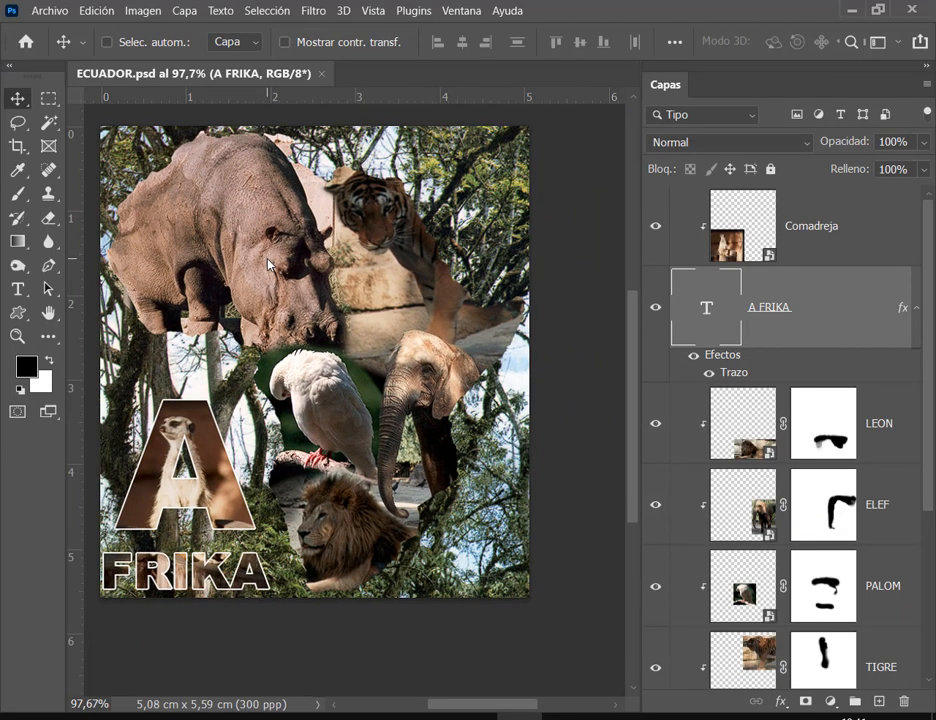
# Step: Select the AFRIKA shape layer just above the Fondo background layer
pyautogui.moveTo(311, 335); pyautogui.dragTo(334, 349)
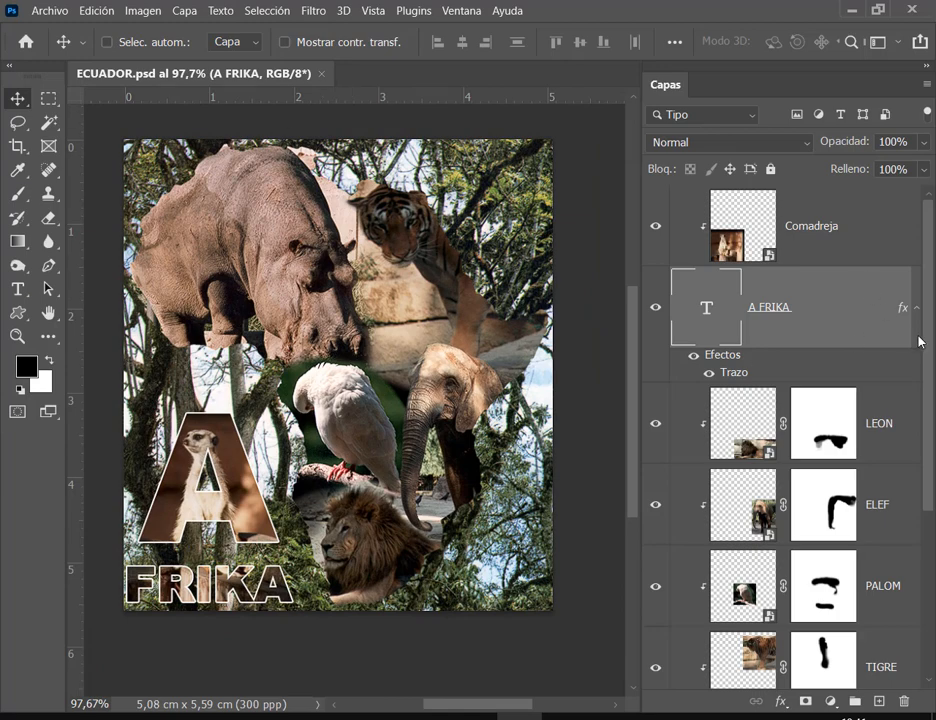
pyautogui.scroll(-3, 906, 350)
pyautogui.click(838, 575)
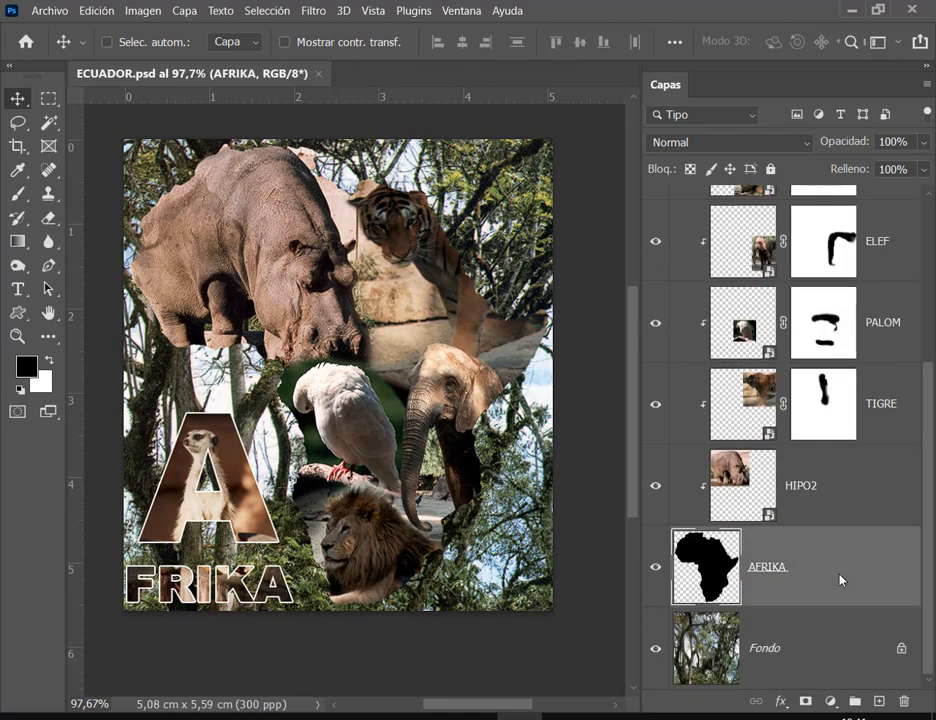
pyautogui.rightClick(840, 578)
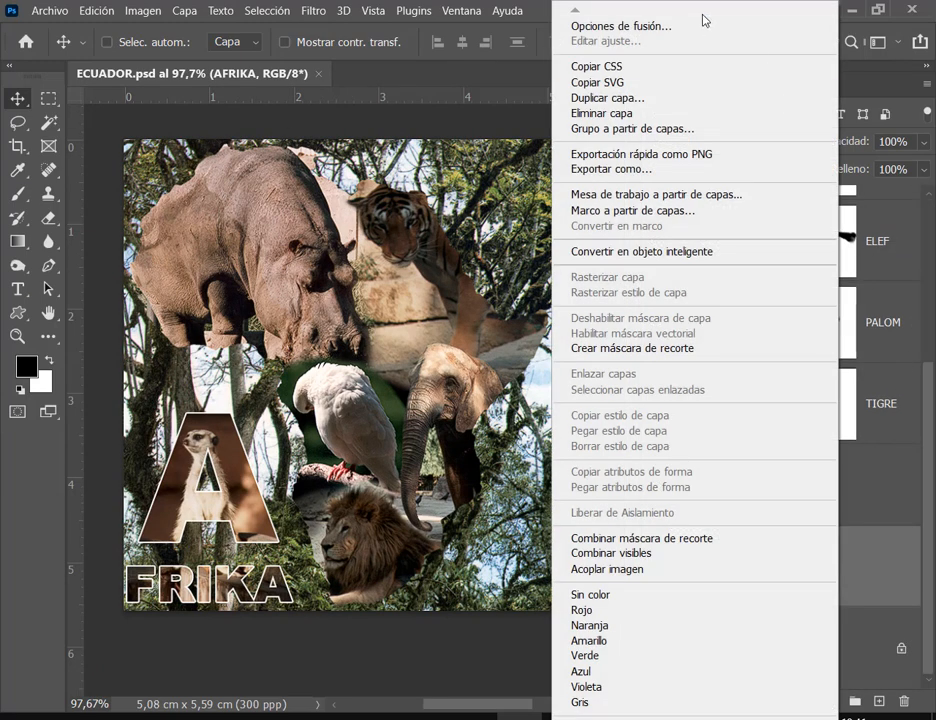
pyautogui.click(904, 597)
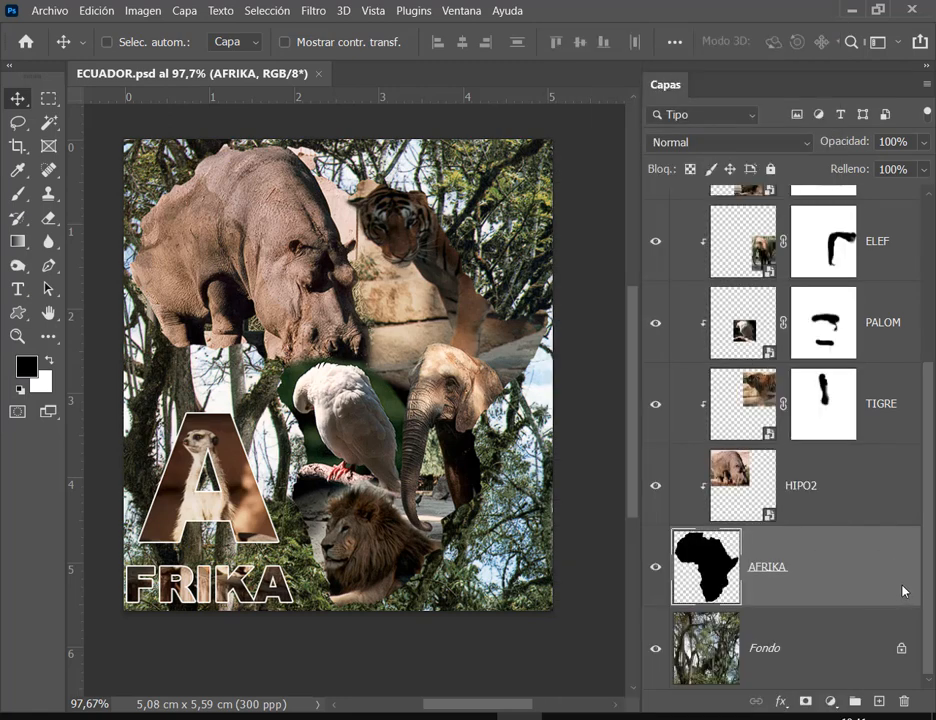
# Step: Try a 2 px white Trazo (stroke) with Exterior position on the AFRIKA layer
pyautogui.doubleClick(845, 569)
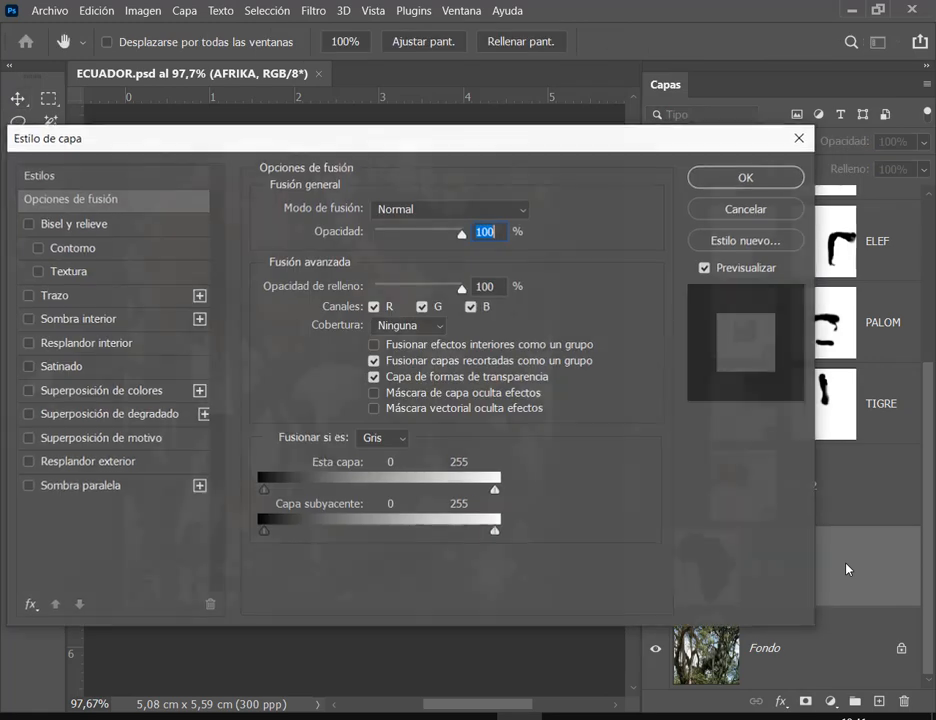
pyautogui.moveTo(197, 130); pyautogui.dragTo(533, 15)
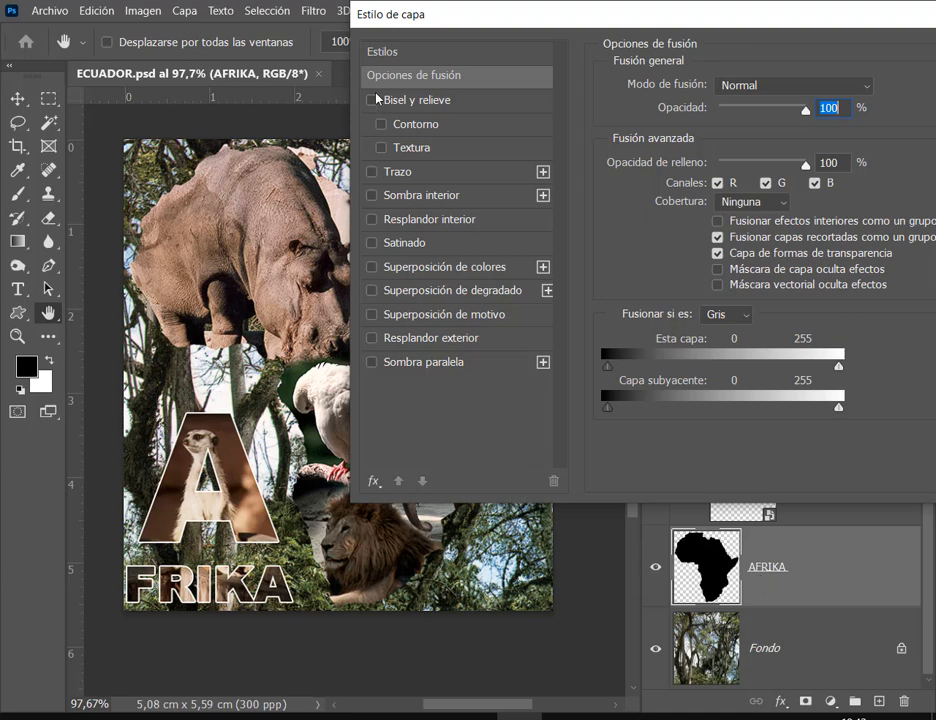
pyautogui.click(437, 173)
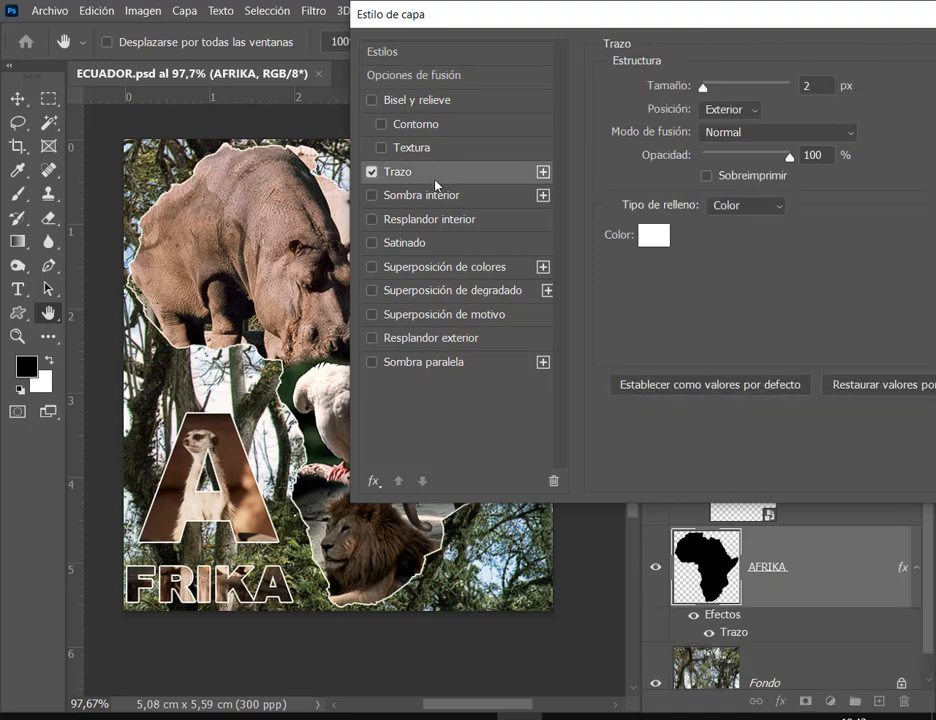
# Step: Check the reference Collage Afrika.pdf and compare the collage with the AFRIKA stroke effect off and on
pyautogui.moveTo(474, 35); pyautogui.dragTo(646, 51)
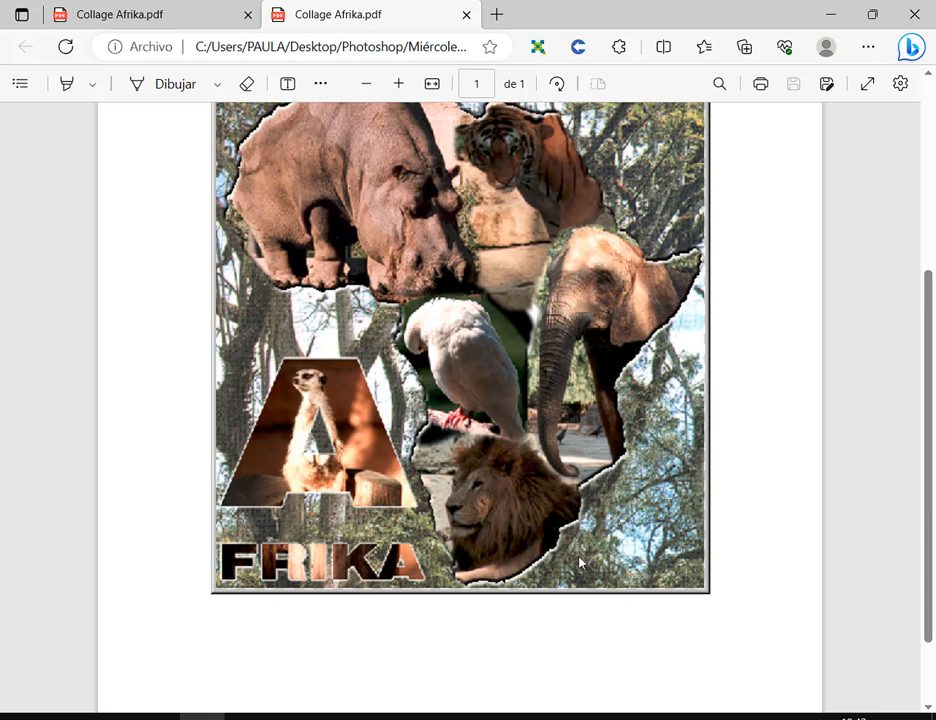
pyautogui.click(813, 15)
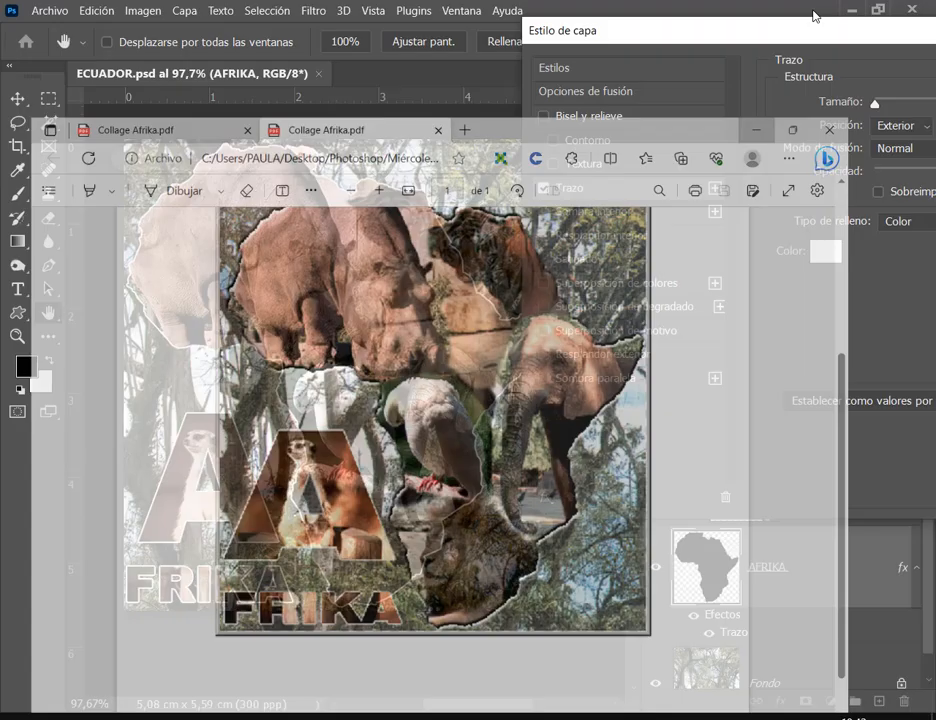
pyautogui.click(543, 188)
pyautogui.click(543, 188)
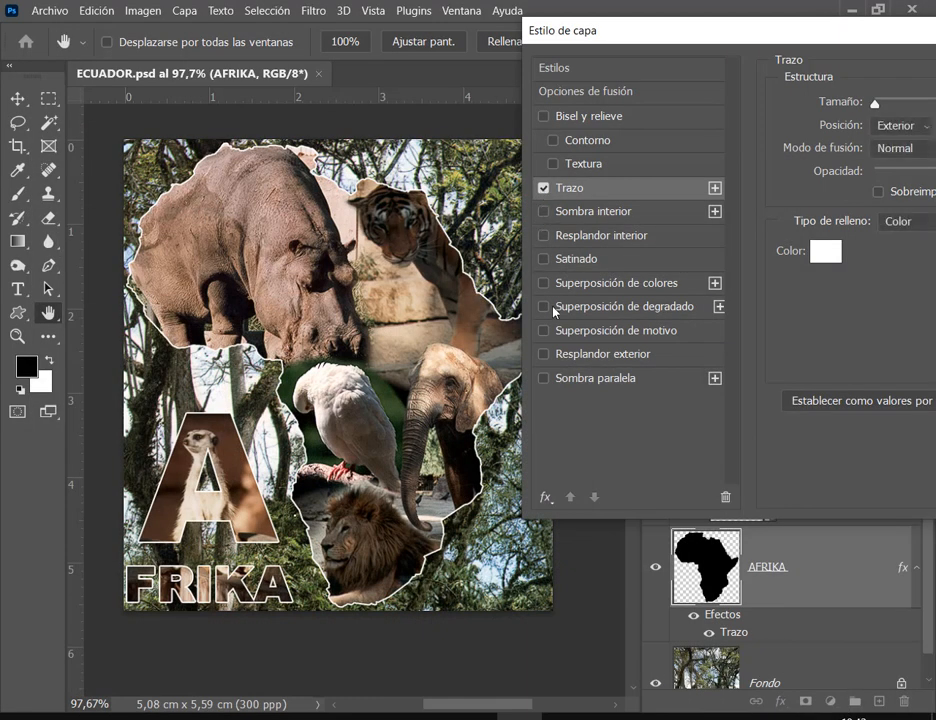
pyautogui.click(545, 188)
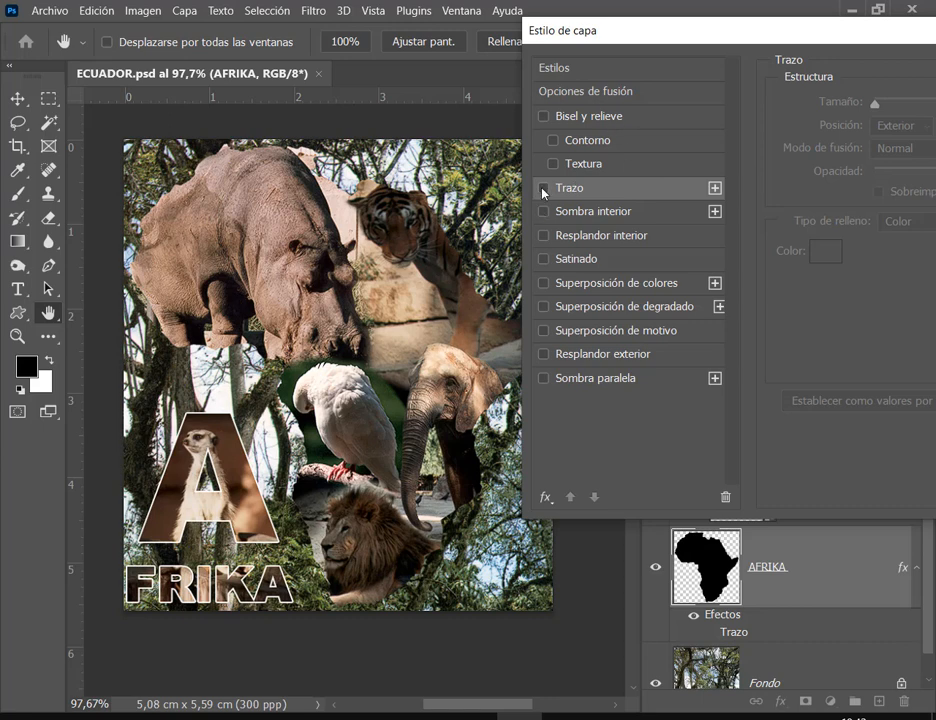
pyautogui.click(543, 188)
pyautogui.click(543, 188)
pyautogui.click(543, 188)
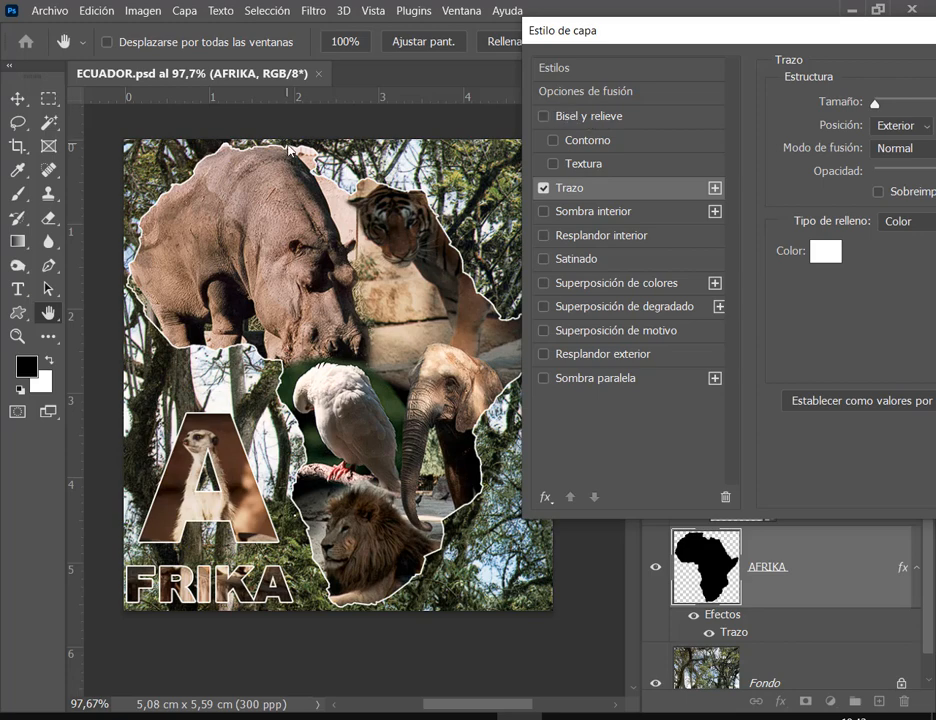
# Step: Try the Bisel y relieve effect on the AFRIKA layer and discard the layer style changes
pyautogui.click(609, 117)
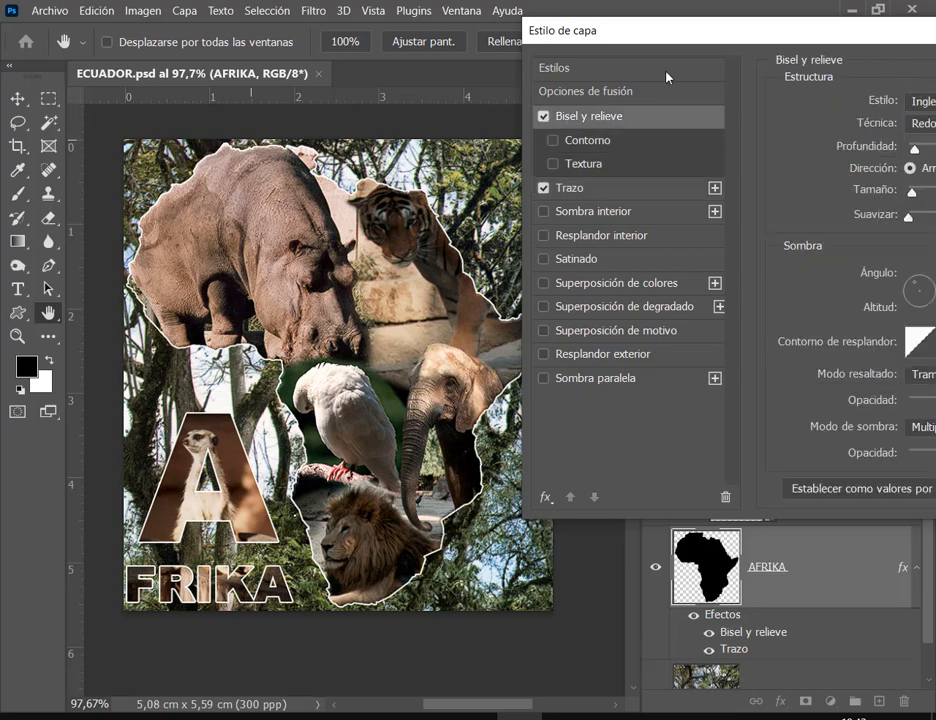
pyautogui.moveTo(735, 30); pyautogui.dragTo(519, 146)
pyautogui.moveTo(890, 142)
pyautogui.mouseDown()
pyautogui.moveTo(613, 148)
pyautogui.moveTo(540, 139)
pyautogui.mouseUp()
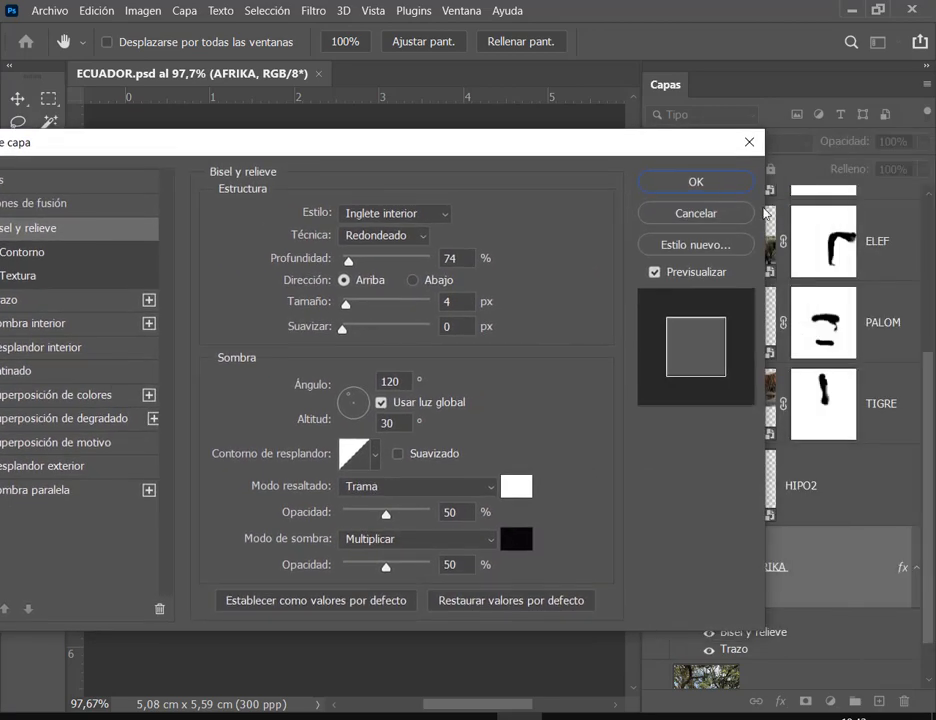
pyautogui.click(747, 216)
# Step: Enable the Bisel y relieve effect in the AFRIKA layer's style settings
pyautogui.scroll(8, 318, 190)
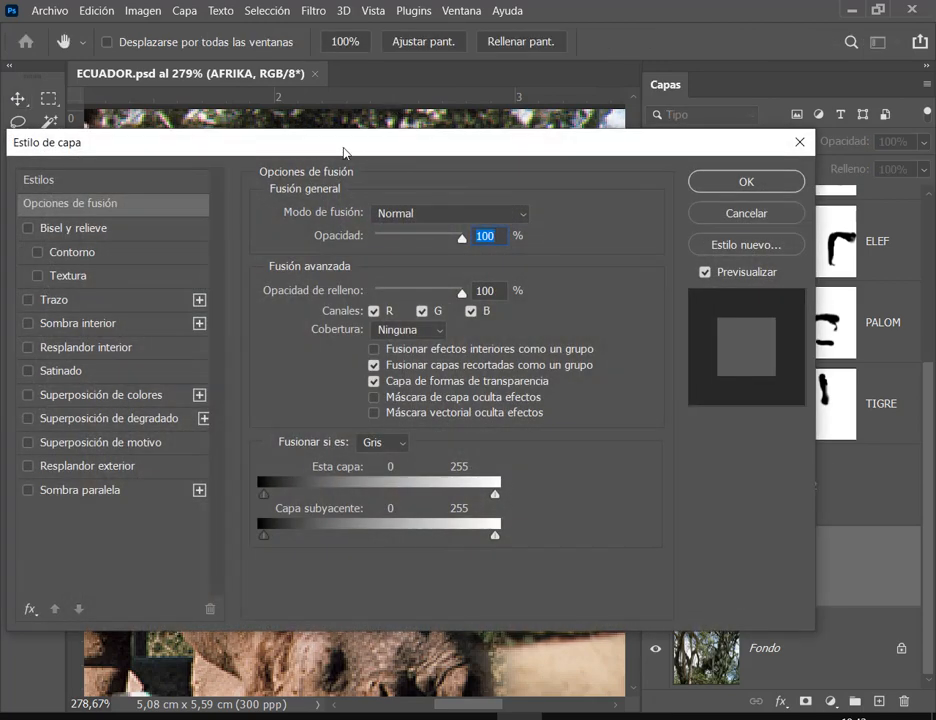
pyautogui.moveTo(345, 146); pyautogui.dragTo(494, 353)
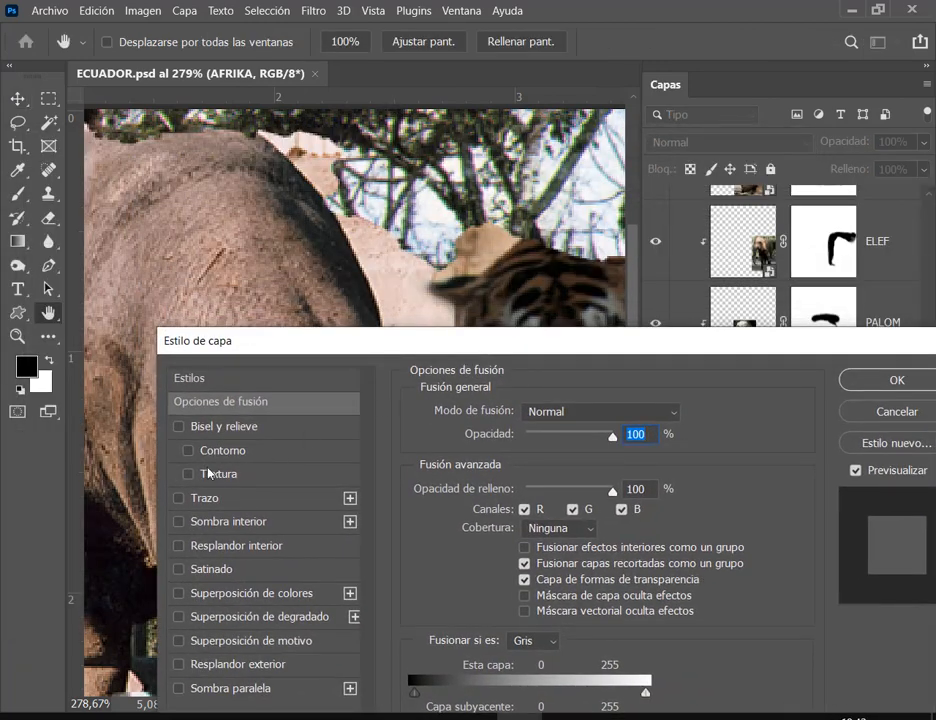
pyautogui.click(228, 434)
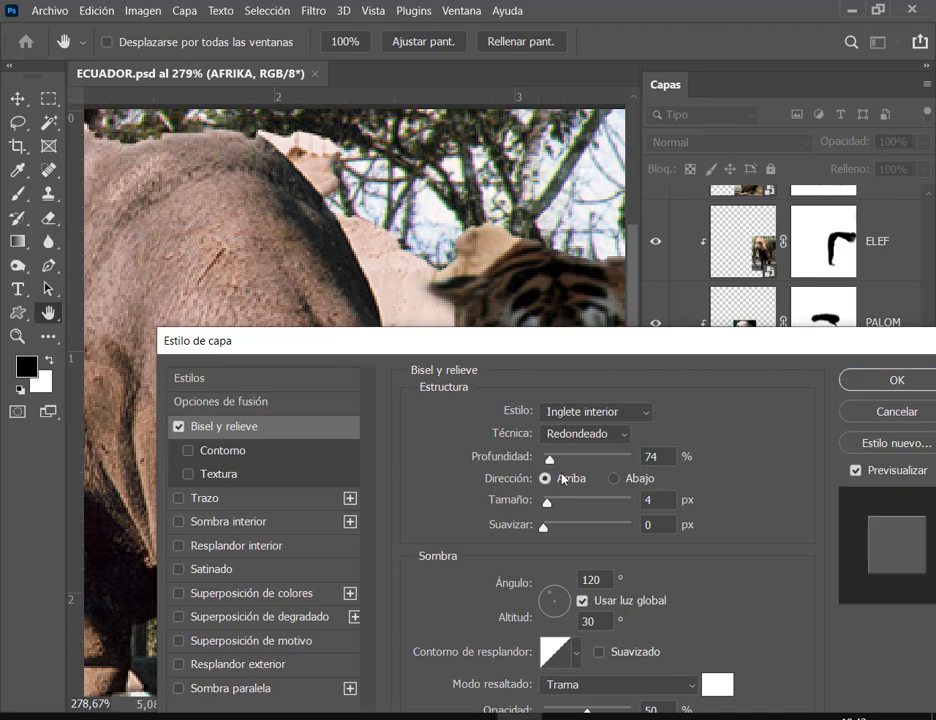
# Step: Set the bevel's depth (Profundidad) to 178 %, size (Tamaño) to 3 px and softening (Suavizar) to 0 px
pyautogui.moveTo(551, 464); pyautogui.dragTo(621, 467)
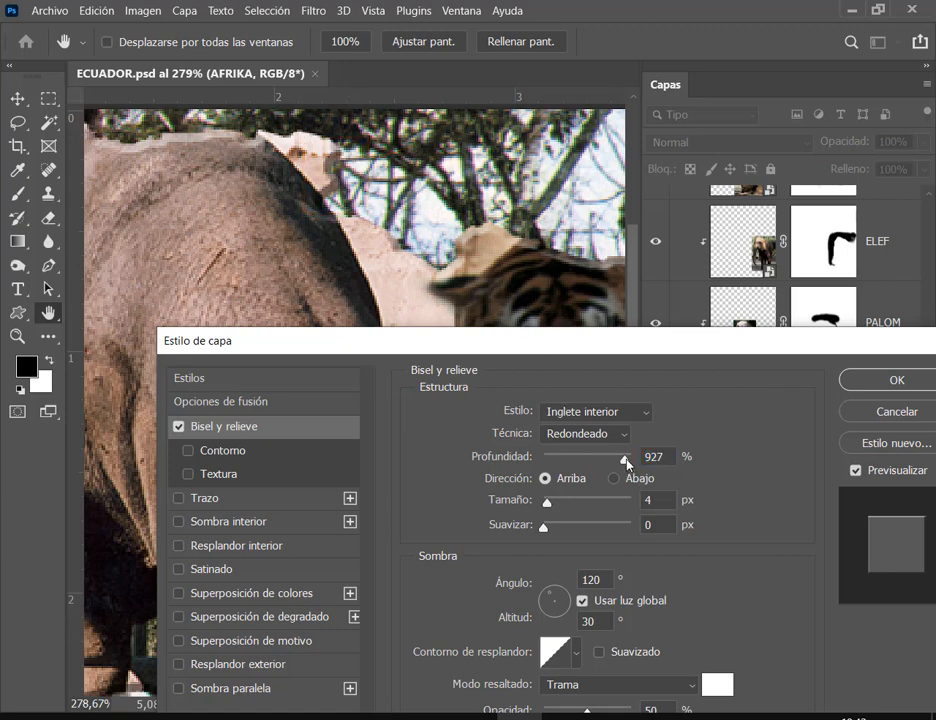
pyautogui.moveTo(626, 466)
pyautogui.mouseDown()
pyautogui.moveTo(554, 466)
pyautogui.moveTo(568, 463)
pyautogui.moveTo(549, 504)
pyautogui.moveTo(558, 510)
pyautogui.moveTo(548, 505)
pyautogui.moveTo(549, 531)
pyautogui.moveTo(564, 533)
pyautogui.moveTo(531, 535)
pyautogui.mouseUp()
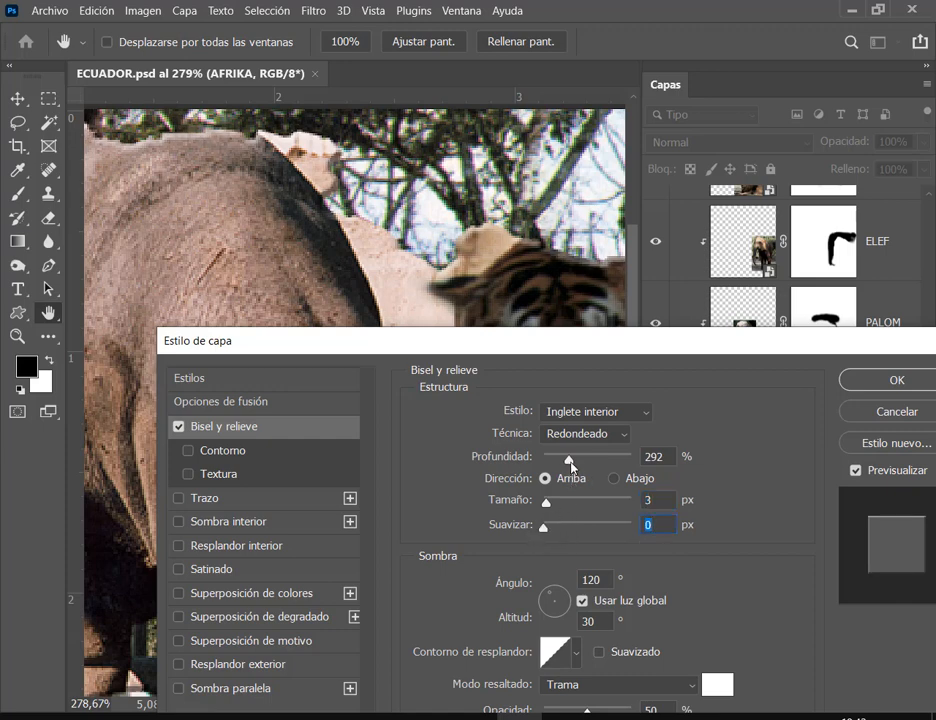
pyautogui.moveTo(568, 459); pyautogui.dragTo(628, 469)
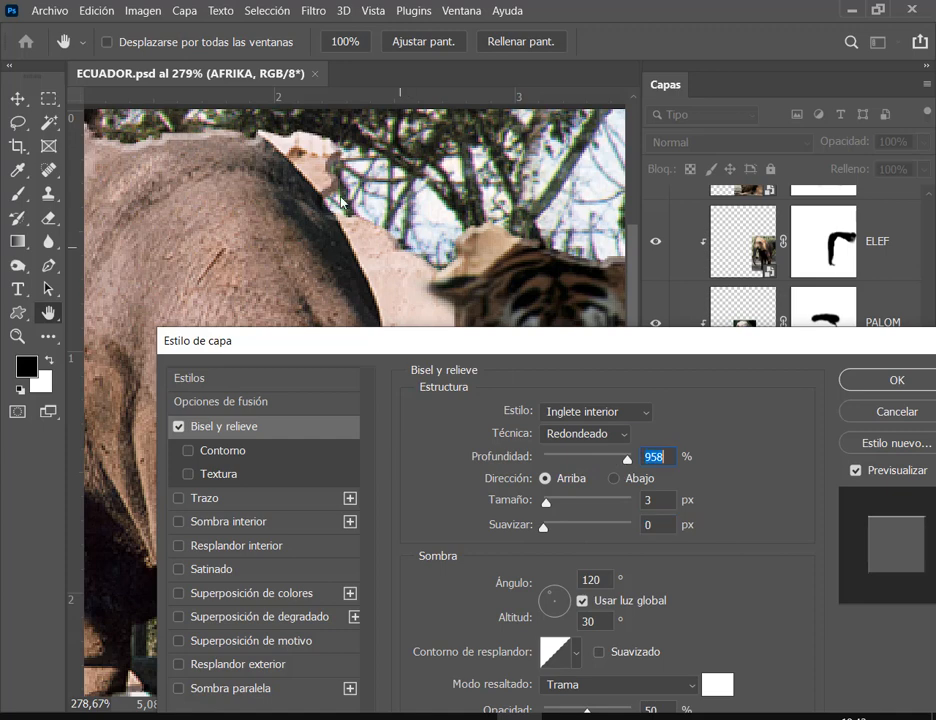
pyautogui.moveTo(547, 504)
pyautogui.mouseDown()
pyautogui.moveTo(558, 512)
pyautogui.moveTo(553, 530)
pyautogui.moveTo(571, 530)
pyautogui.moveTo(545, 530)
pyautogui.mouseUp()
pyautogui.click(556, 530)
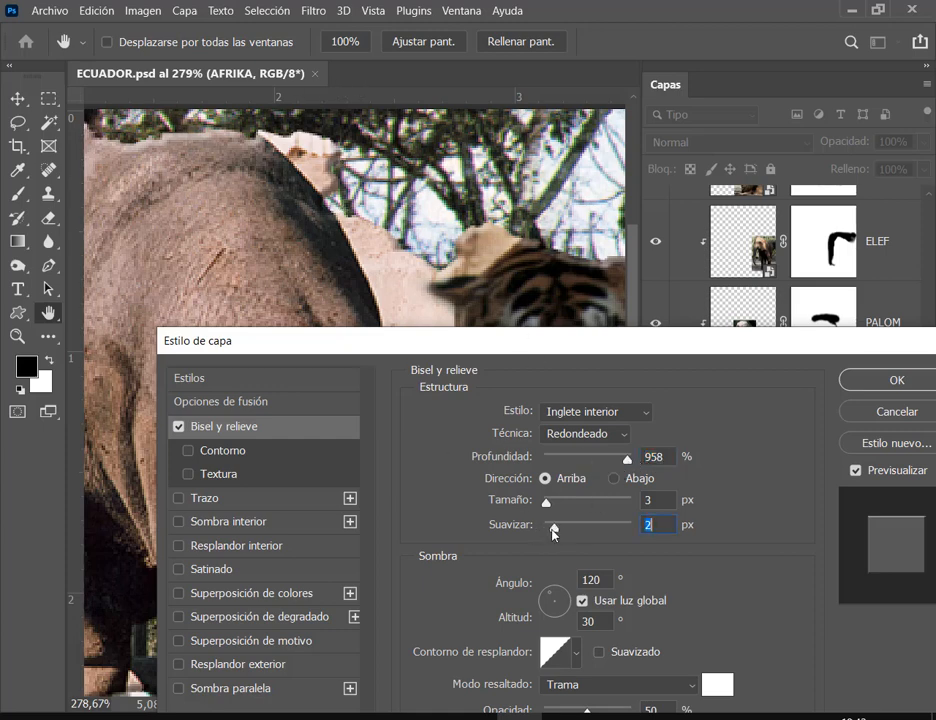
pyautogui.moveTo(555, 530); pyautogui.dragTo(545, 530)
pyautogui.moveTo(630, 462); pyautogui.dragTo(561, 466)
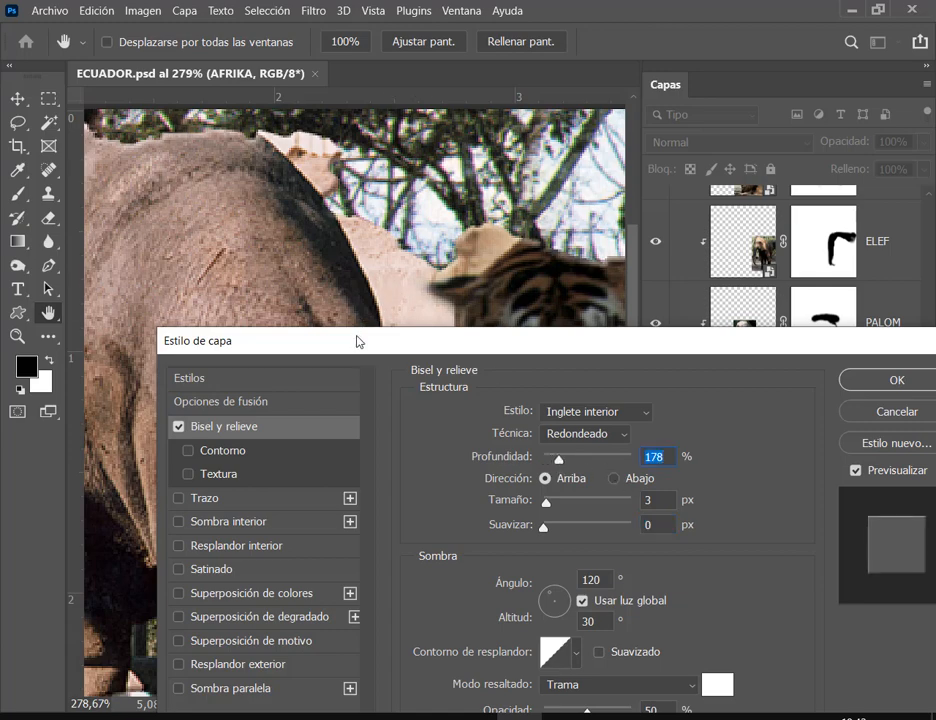
# Step: Add a white Trazo around the Africa shape alongside the bevel and apply the layer style
pyautogui.moveTo(370, 342); pyautogui.dragTo(758, 164)
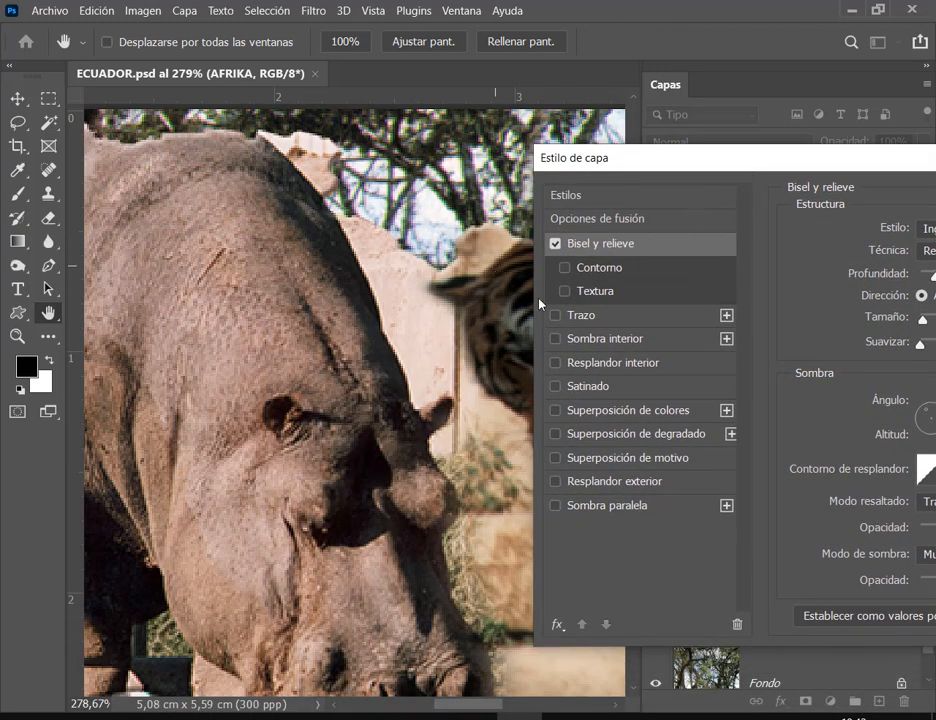
pyautogui.click(556, 316)
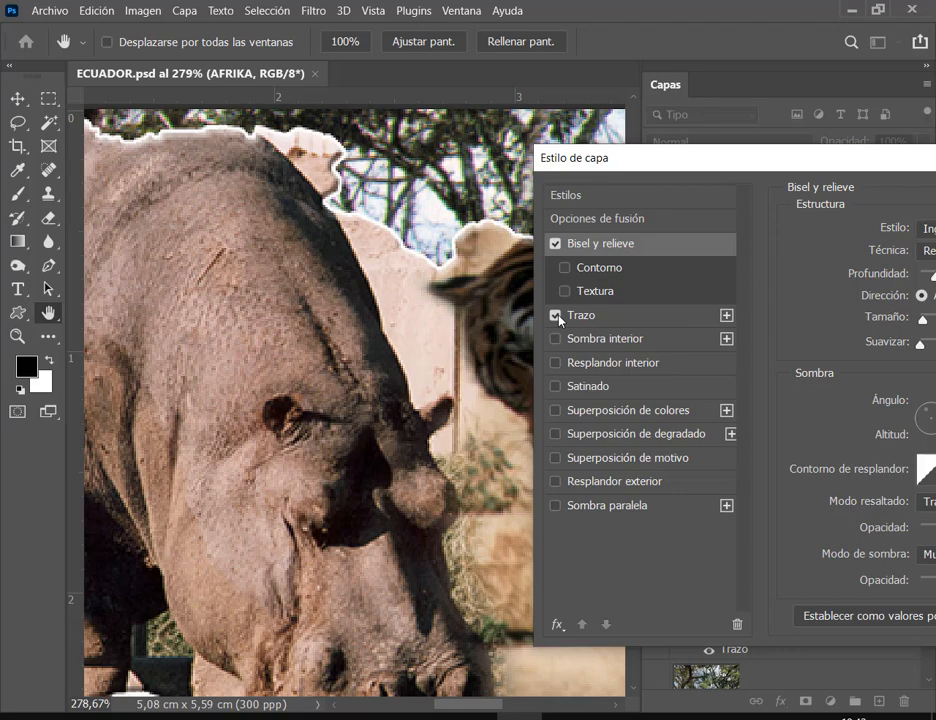
pyautogui.moveTo(642, 174)
pyautogui.mouseDown()
pyautogui.moveTo(564, 234)
pyautogui.moveTo(480, 257)
pyautogui.moveTo(653, 179)
pyautogui.mouseUp()
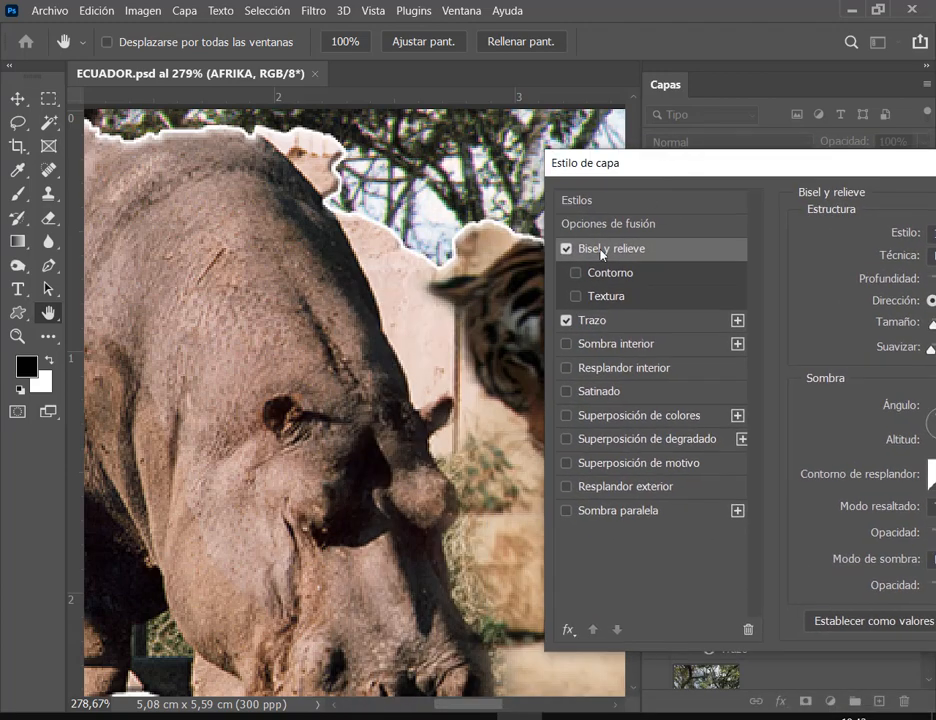
pyautogui.click(590, 322)
pyautogui.scroll(-4, 404, 364)
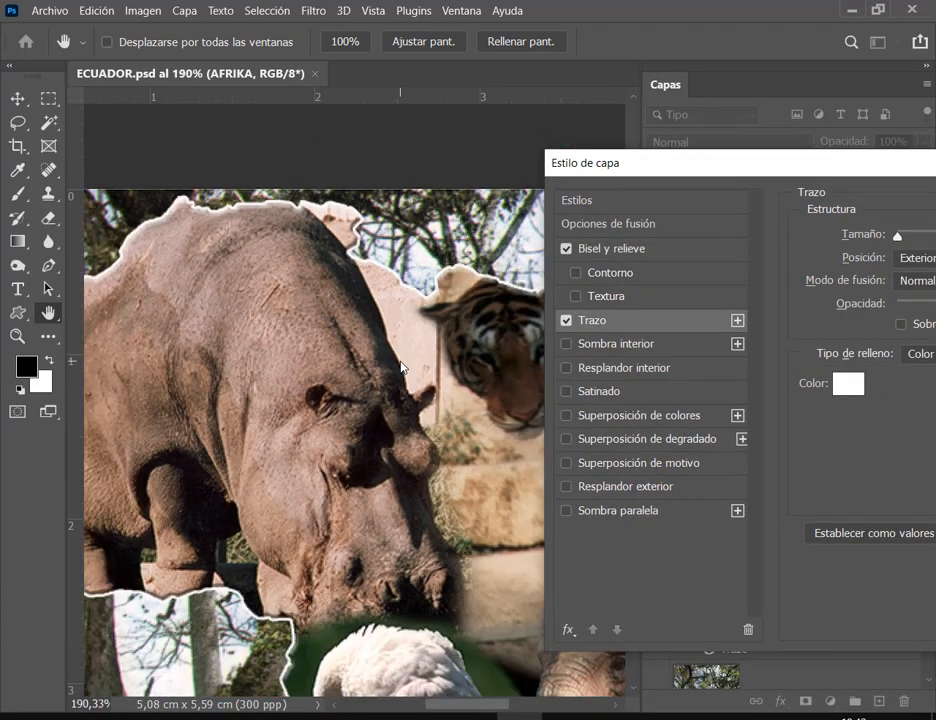
pyautogui.scroll(-1, 404, 364)
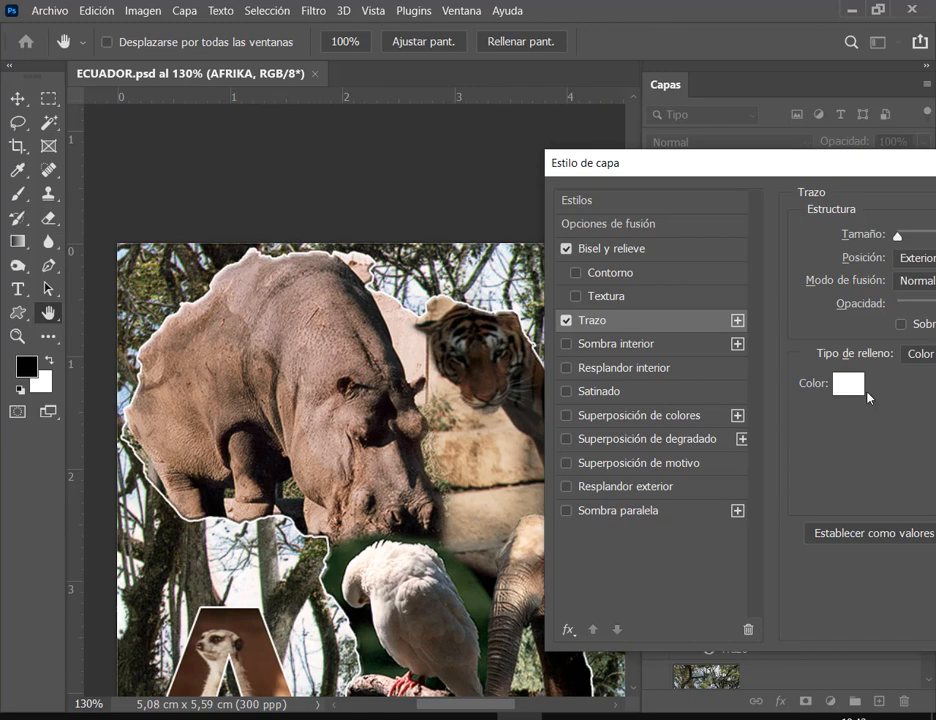
pyautogui.press('Return')
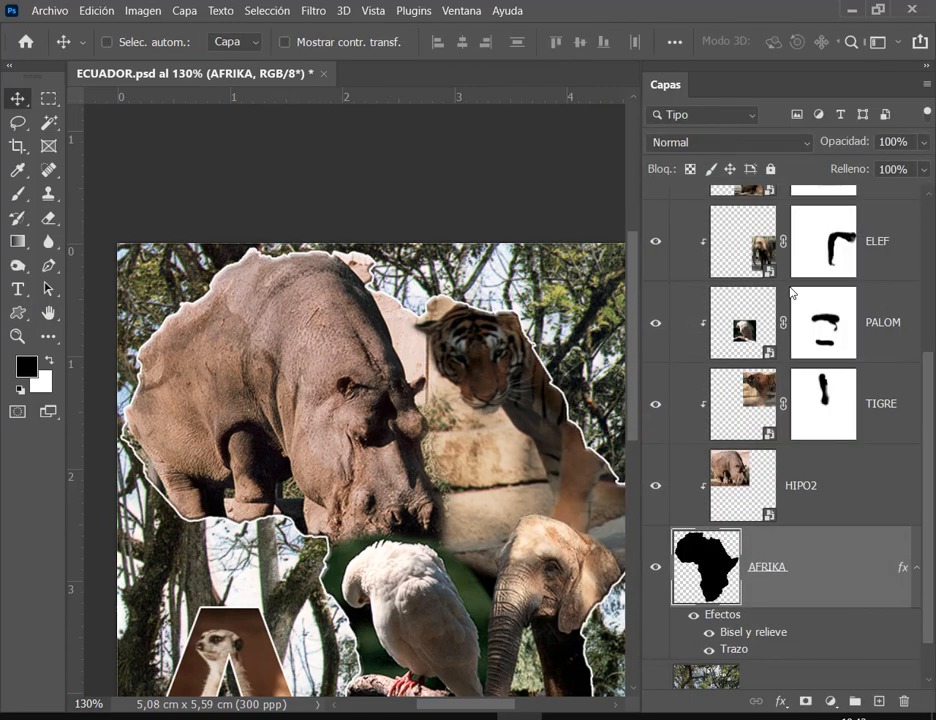
# Step: Reopen the AFRIKA layer's style settings at the Trazo effect
pyautogui.doubleClick(808, 577)
pyautogui.moveTo(553, 148); pyautogui.dragTo(878, 47)
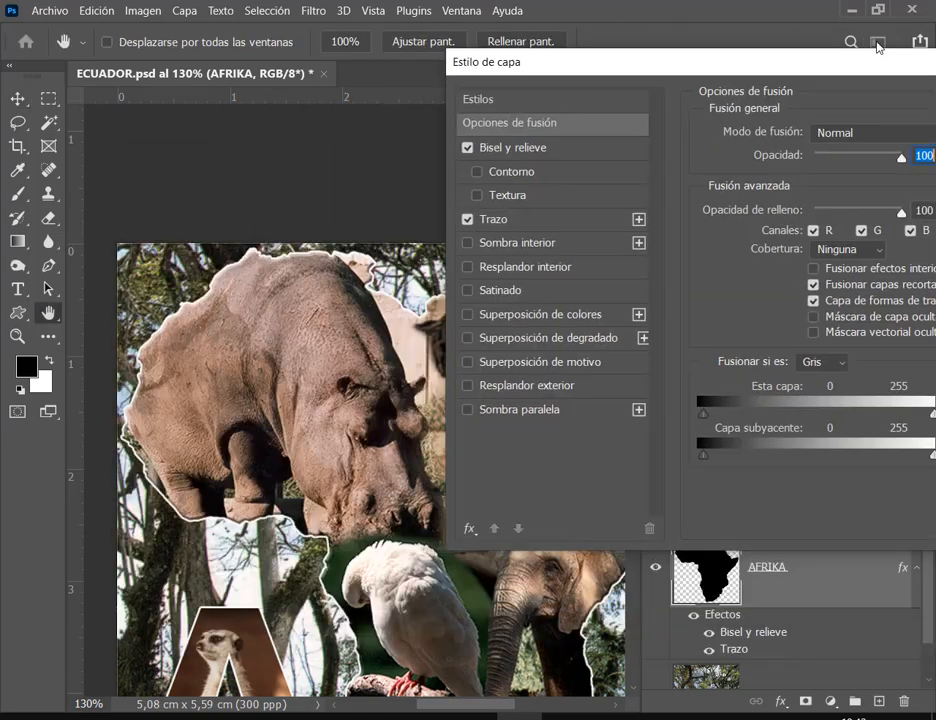
pyautogui.click(651, 192)
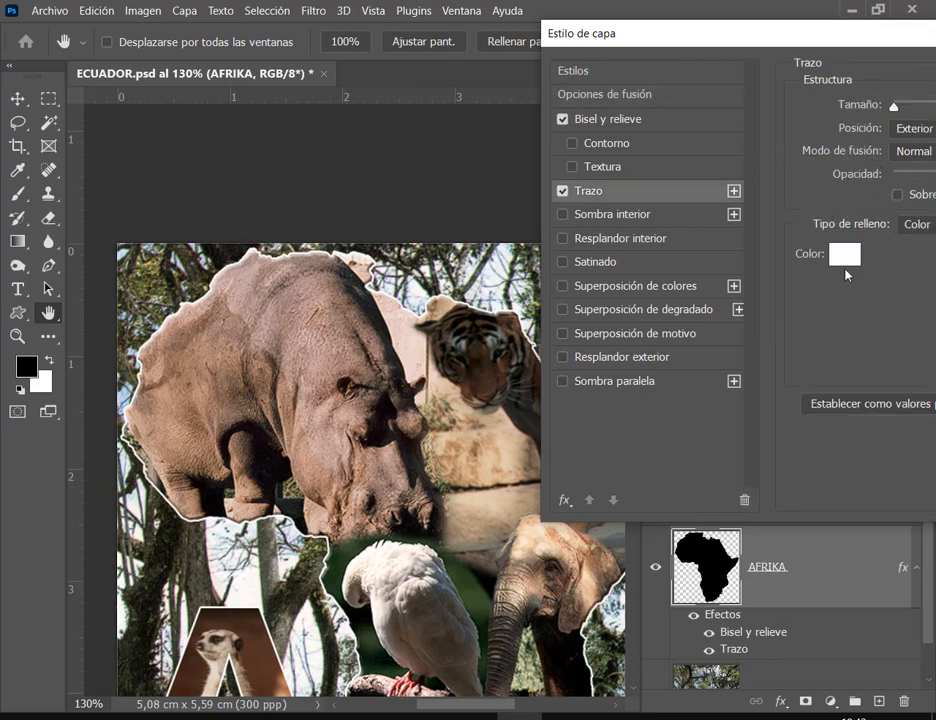
# Step: Try black (000000) as the stroke color around the Africa shape and discard it
pyautogui.click(844, 254)
pyautogui.moveTo(422, 358); pyautogui.dragTo(403, 457)
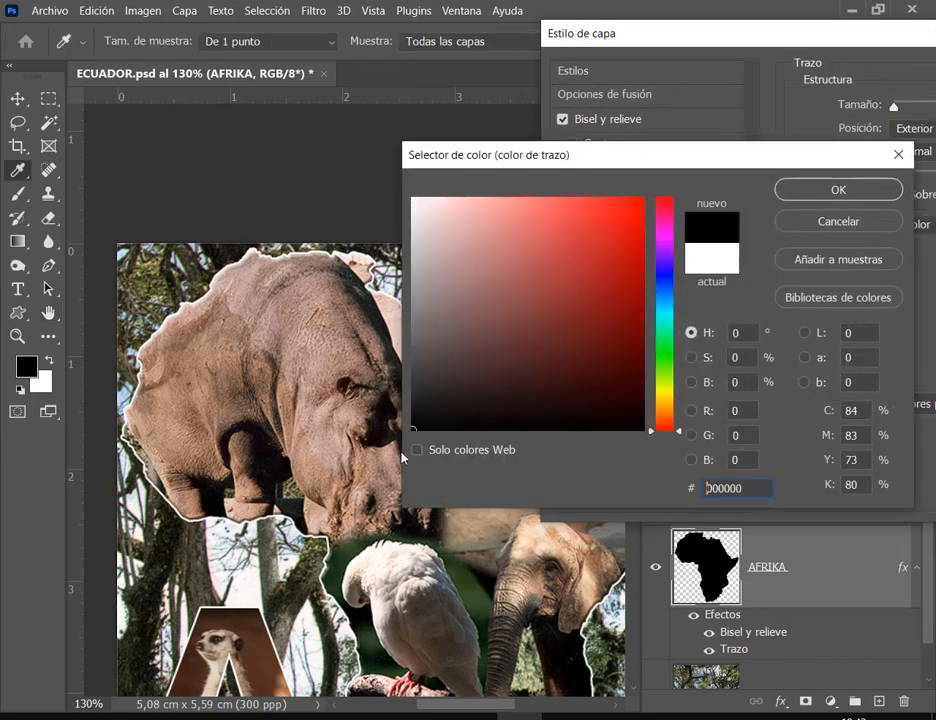
pyautogui.moveTo(499, 168); pyautogui.dragTo(667, 143)
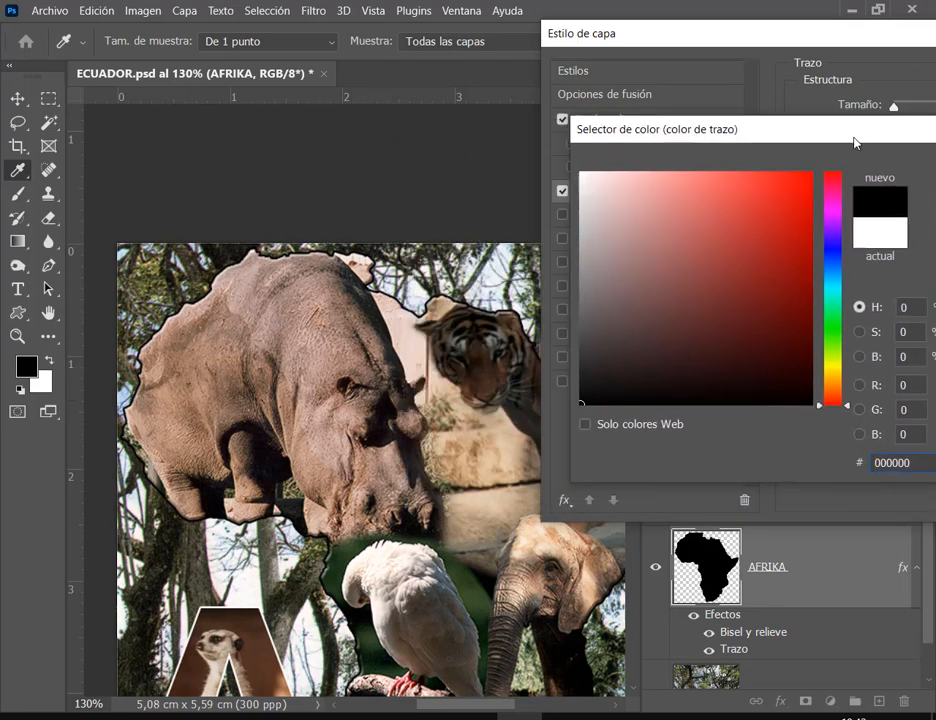
pyautogui.moveTo(854, 140); pyautogui.dragTo(518, 164)
pyautogui.click(677, 222)
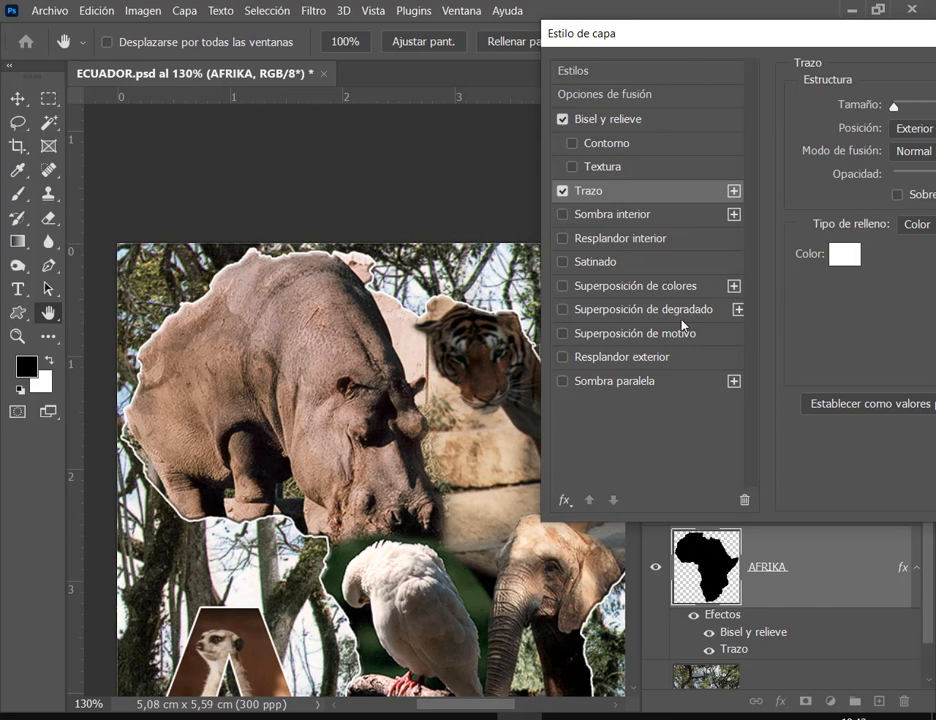
# Step: Try a drop shadow (Sombra paralela) on the AFRIKA layer with its size set to 0 px
pyautogui.click(620, 388)
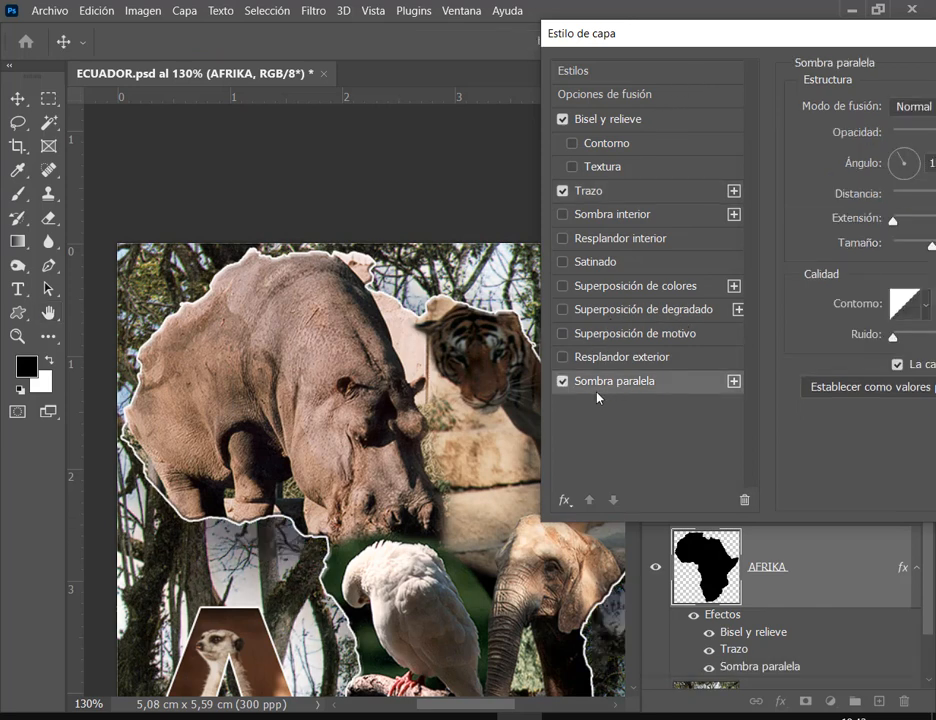
pyautogui.moveTo(810, 33); pyautogui.dragTo(742, 44)
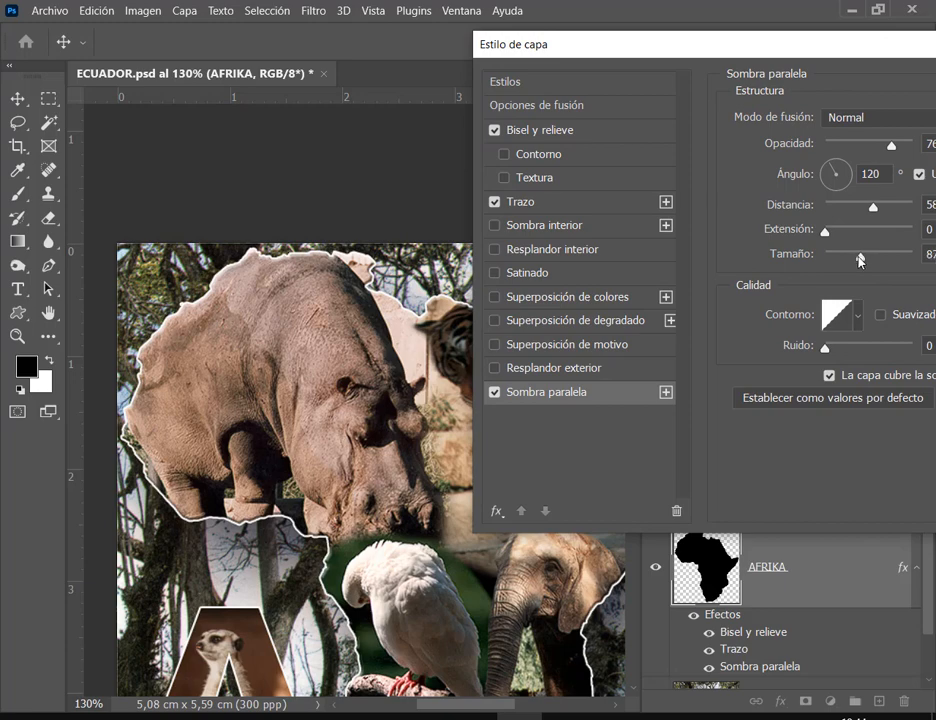
pyautogui.moveTo(861, 259); pyautogui.dragTo(834, 259)
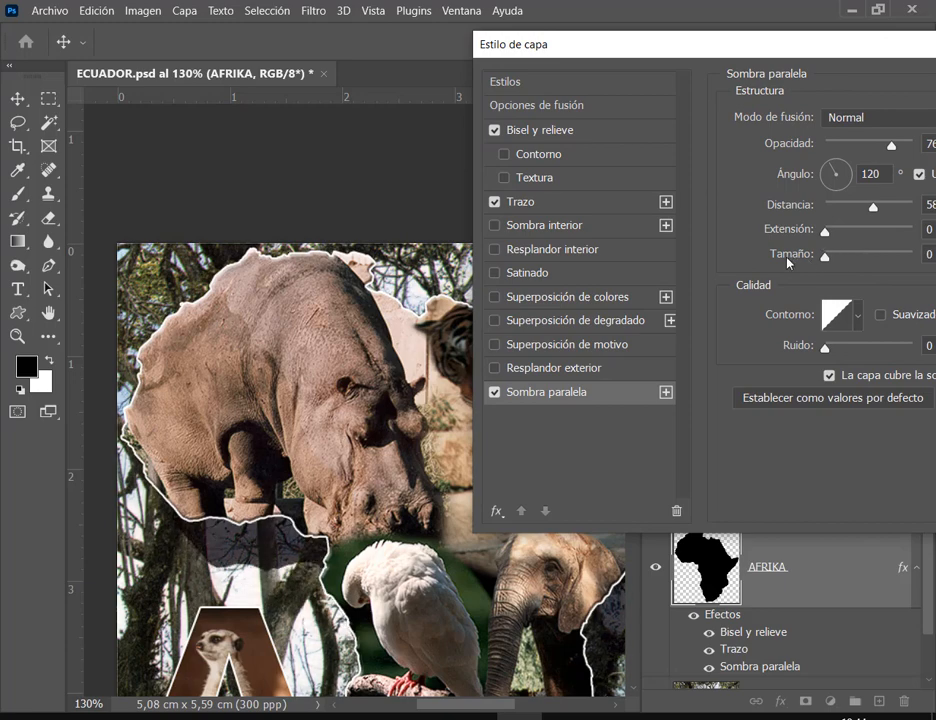
pyautogui.moveTo(650, 44); pyautogui.dragTo(873, 63)
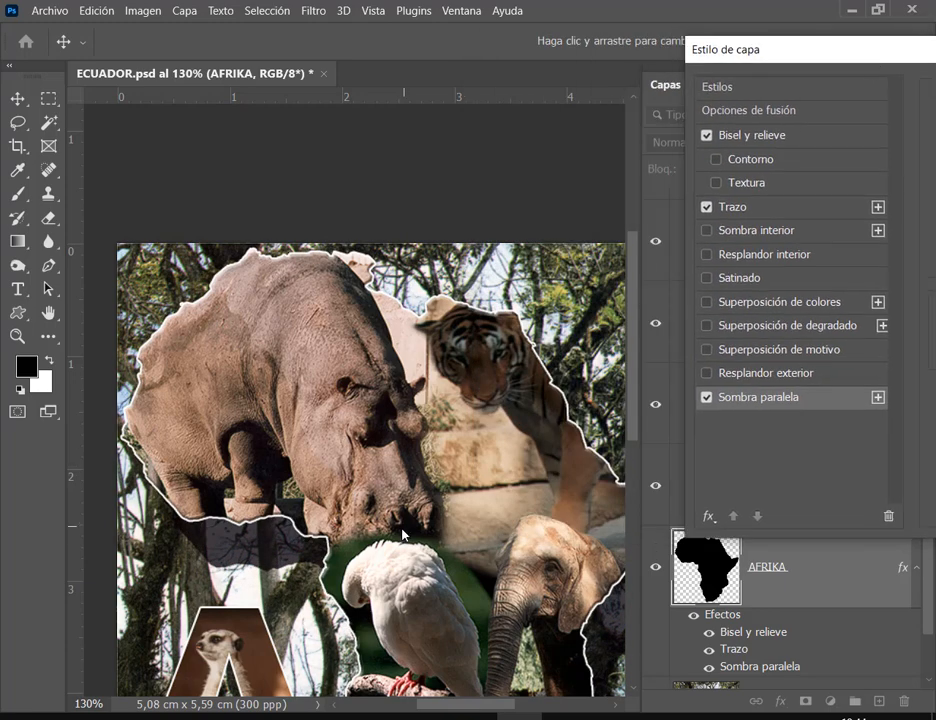
pyautogui.scroll(-5, 403, 535)
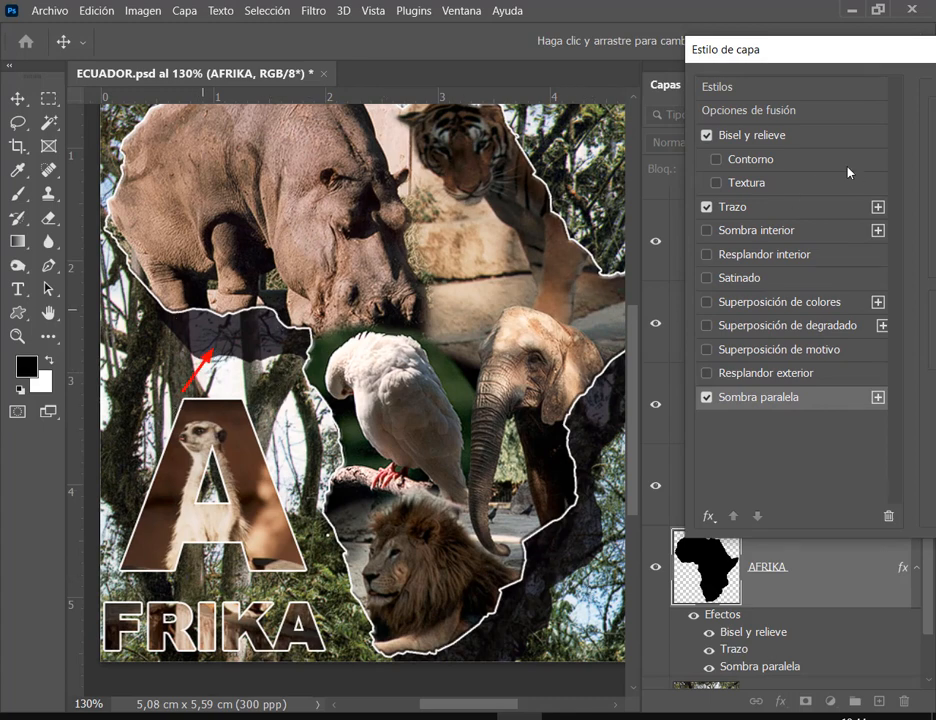
# Step: Shorten the drop shadow's distance to a narrow band along the edge of the Africa shape
pyautogui.moveTo(800, 56); pyautogui.dragTo(585, 84)
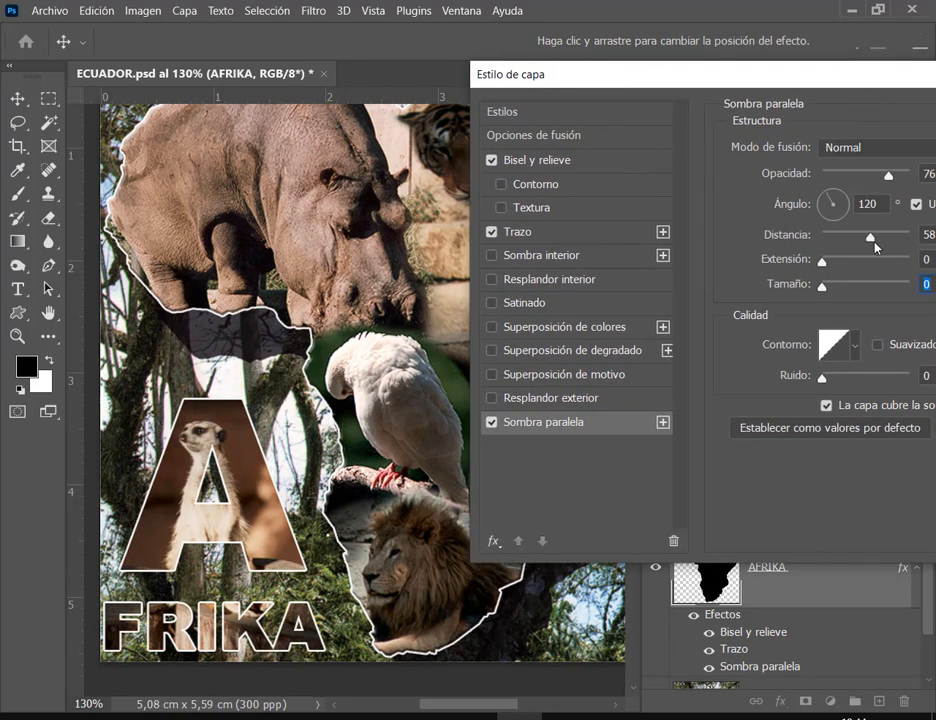
pyautogui.moveTo(875, 247); pyautogui.dragTo(833, 236)
pyautogui.moveTo(650, 84)
pyautogui.mouseDown()
pyautogui.moveTo(812, 78)
pyautogui.moveTo(646, 91)
pyautogui.mouseUp()
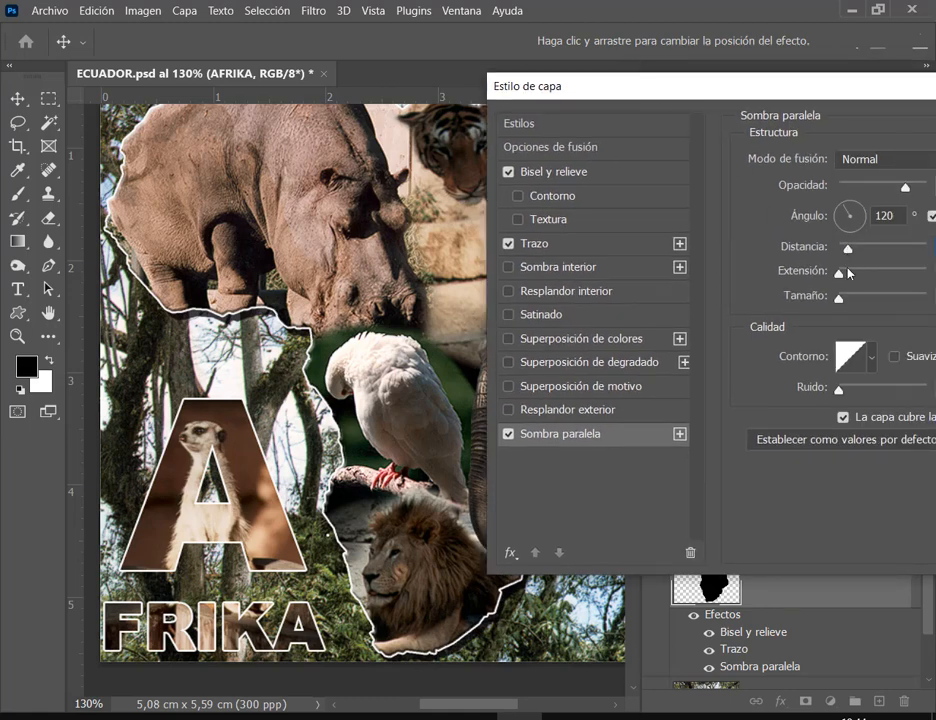
pyautogui.moveTo(839, 301)
pyautogui.mouseDown()
pyautogui.moveTo(854, 304)
pyautogui.moveTo(841, 301)
pyautogui.mouseUp()
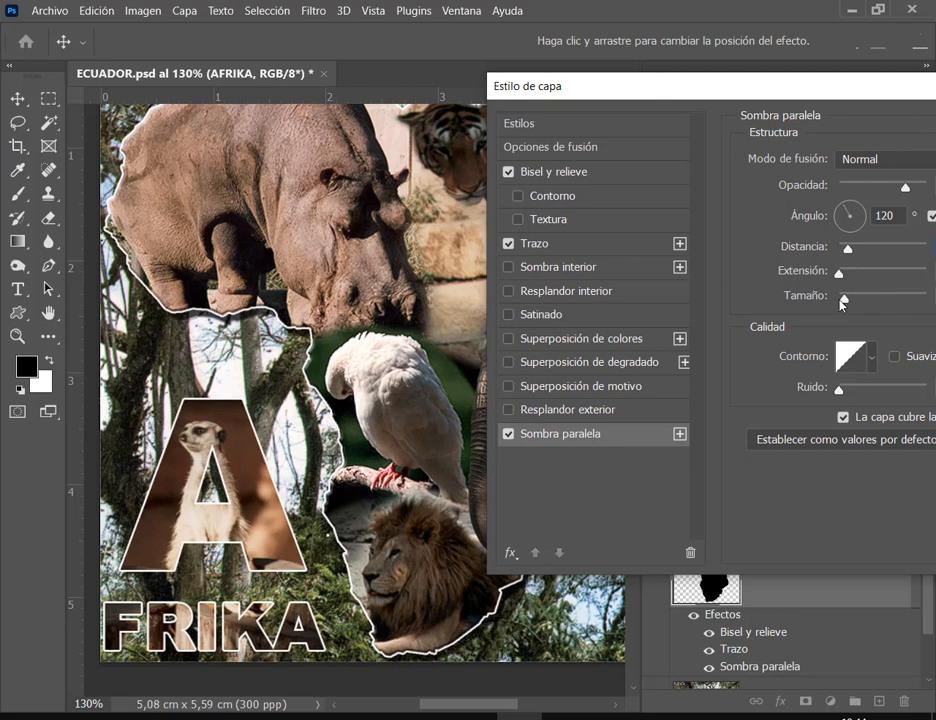
pyautogui.click(213, 312)
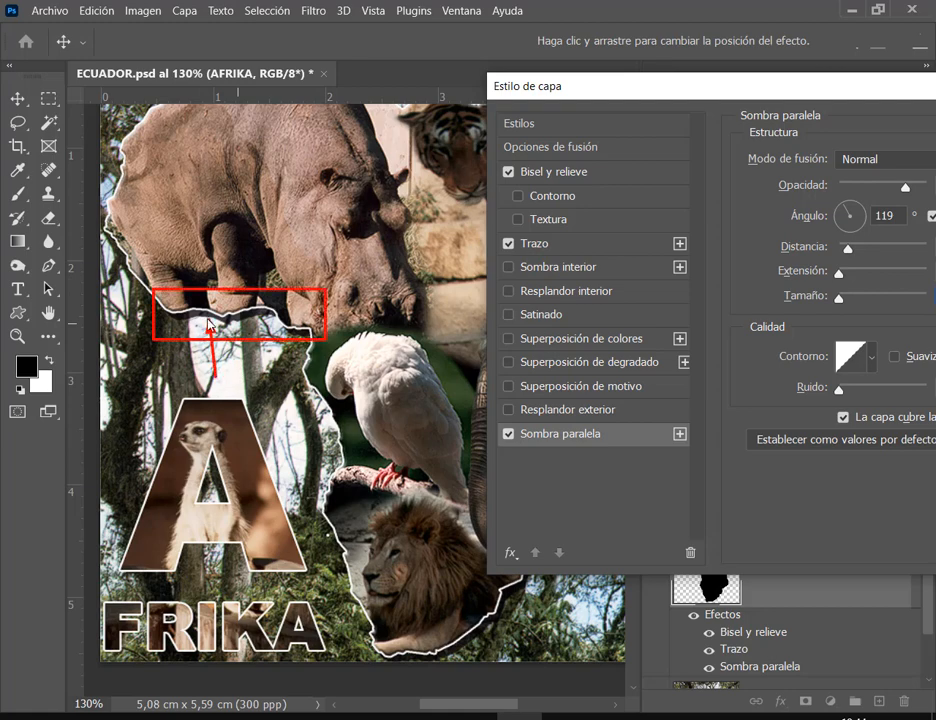
# Step: Soften the narrow drop shadow beneath the hippo's feet by slightly increasing its size
pyautogui.scroll(1, 205, 340)
pyautogui.scroll(4, 200, 355)
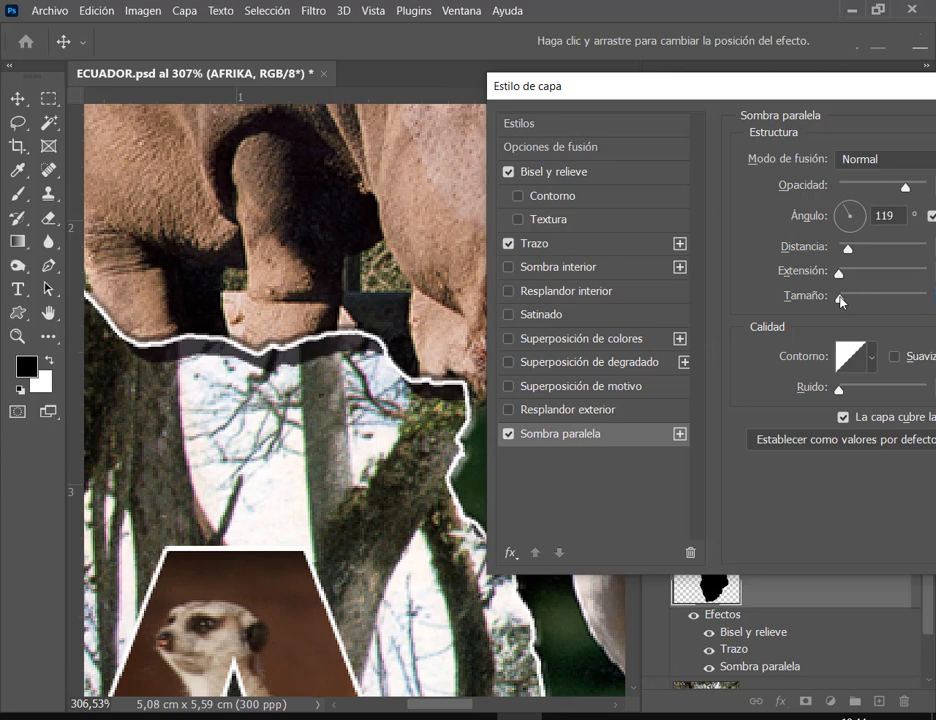
pyautogui.moveTo(841, 301); pyautogui.dragTo(846, 302)
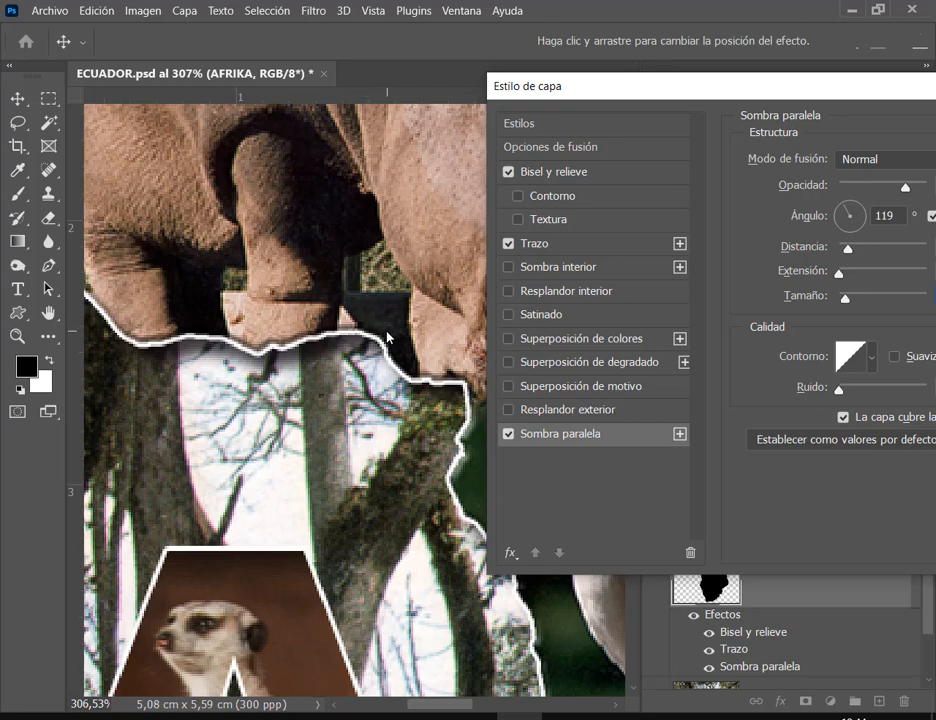
pyautogui.moveTo(623, 90); pyautogui.dragTo(700, 77)
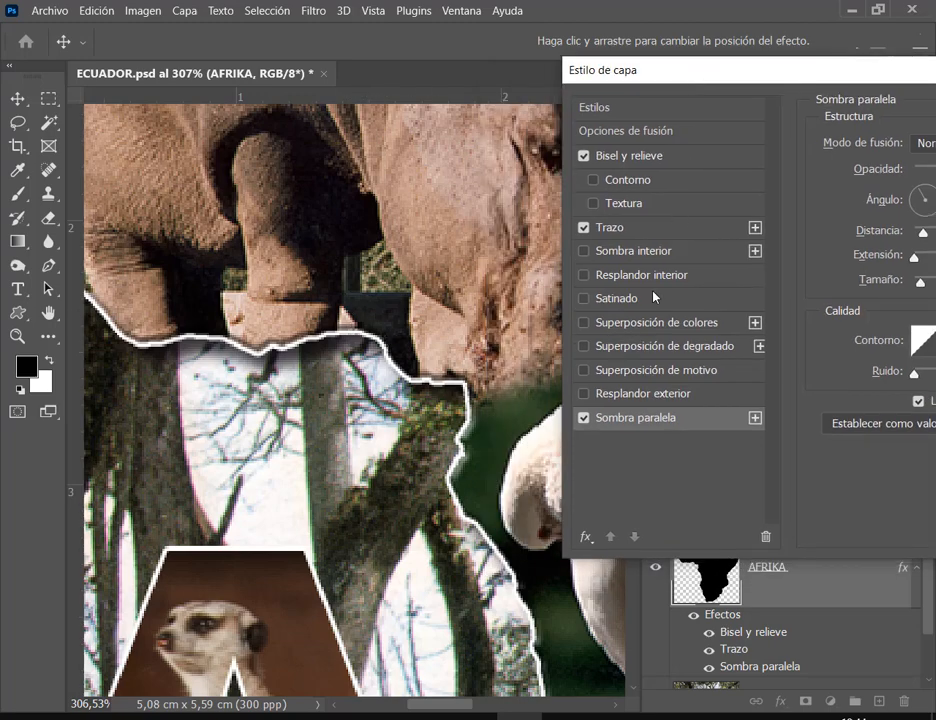
# Step: Replace the drop shadow with an inner shadow (Sombra interior) on the Africa shape and apply the layer style
pyautogui.click(584, 418)
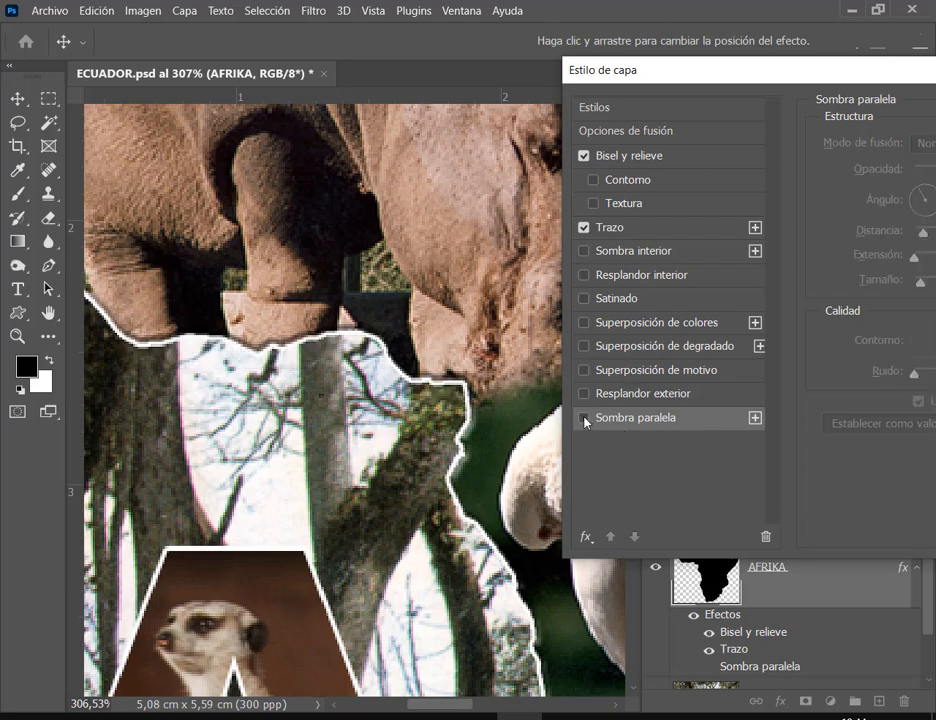
pyautogui.click(585, 252)
pyautogui.click(616, 251)
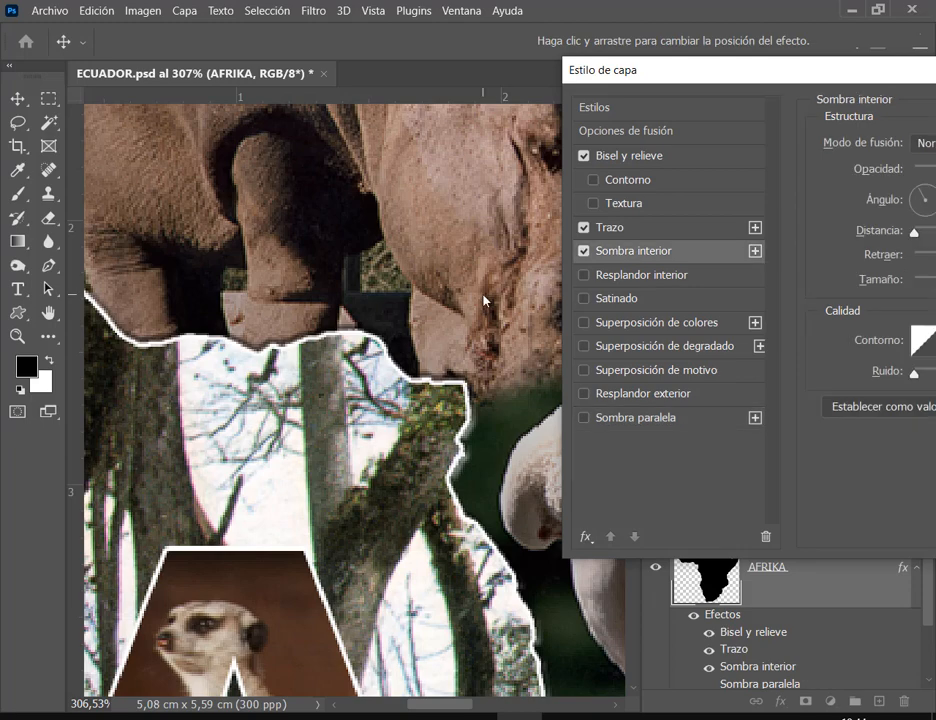
pyautogui.scroll(-10, 428, 380)
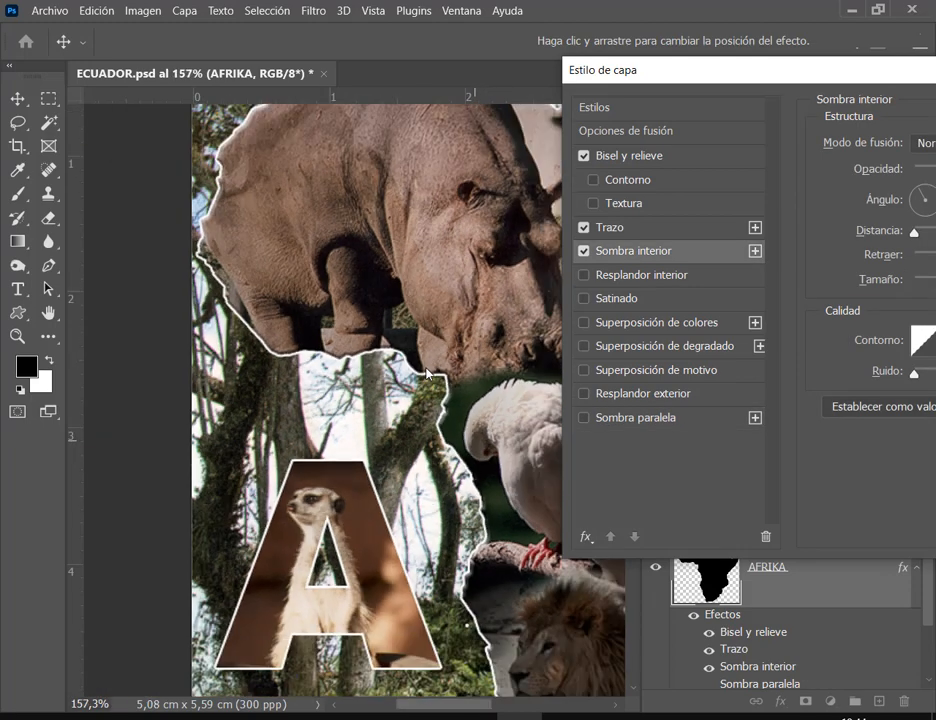
pyautogui.press('Return')
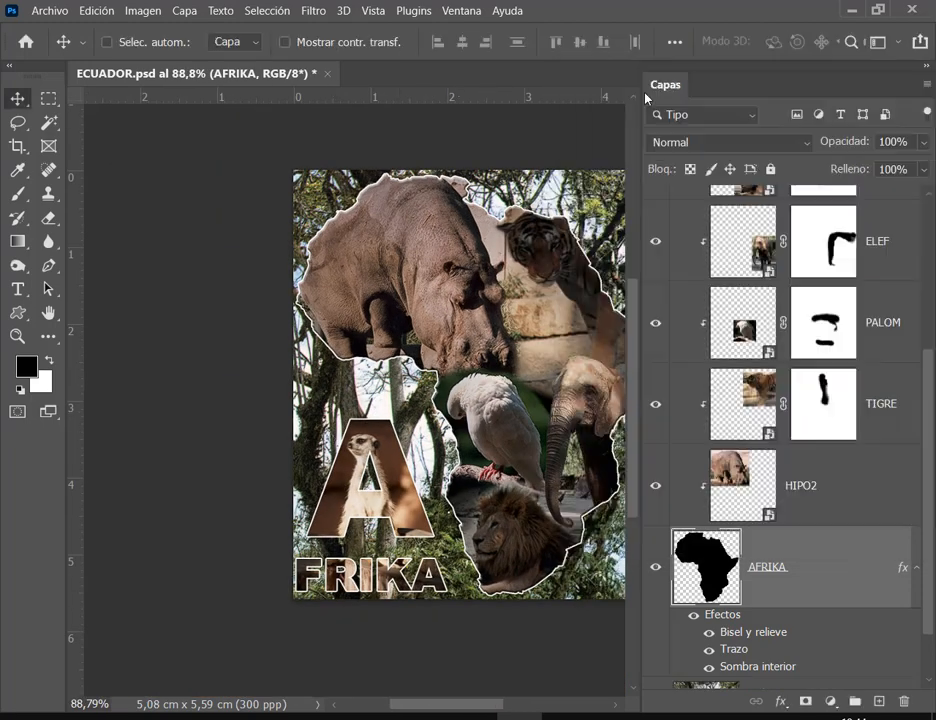
# Step: Reopen the AFRIKA layer style and set the inner shadow's size to 24 px and opacity to 100 %
pyautogui.moveTo(528, 463); pyautogui.dragTo(421, 470)
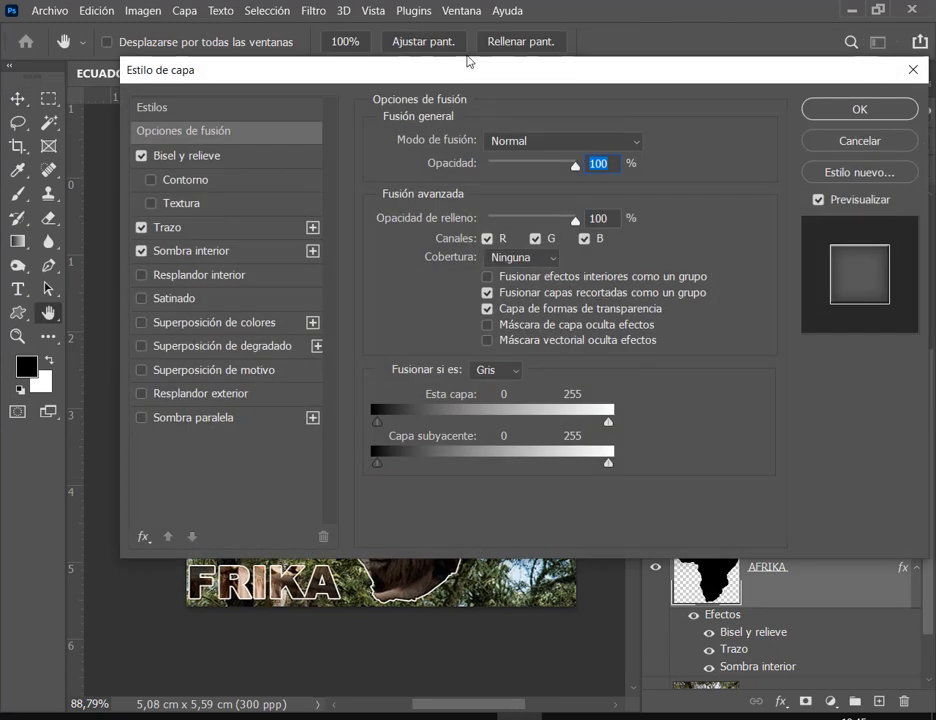
pyautogui.moveTo(436, 73); pyautogui.dragTo(714, 141)
pyautogui.click(616, 248)
pyautogui.moveTo(843, 356); pyautogui.dragTo(777, 355)
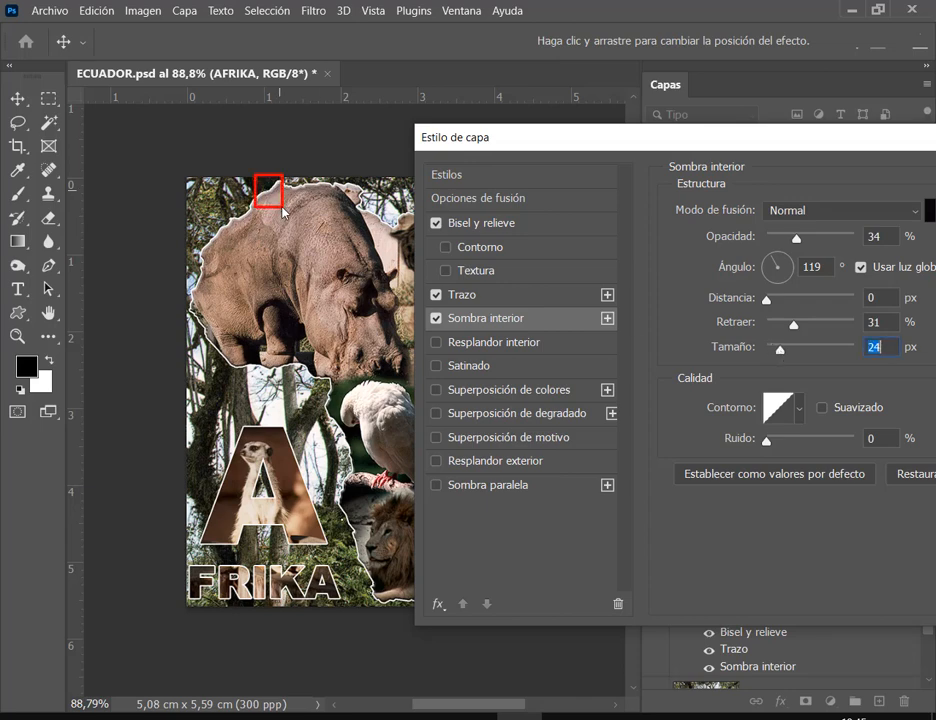
pyautogui.click(797, 240)
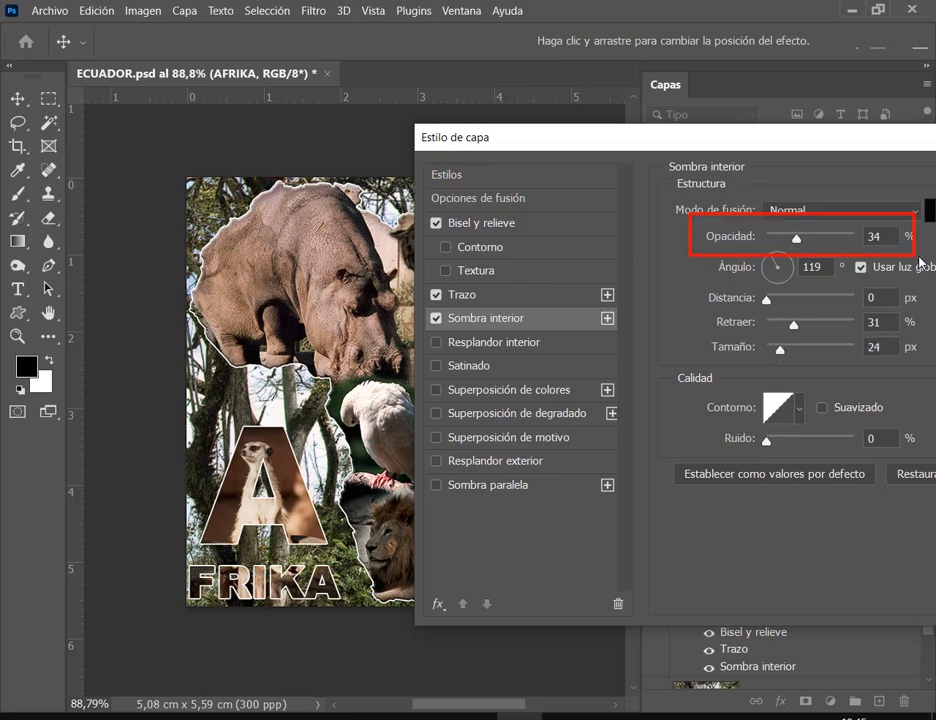
pyautogui.moveTo(797, 238); pyautogui.dragTo(875, 243)
pyautogui.moveTo(497, 131); pyautogui.dragTo(535, 134)
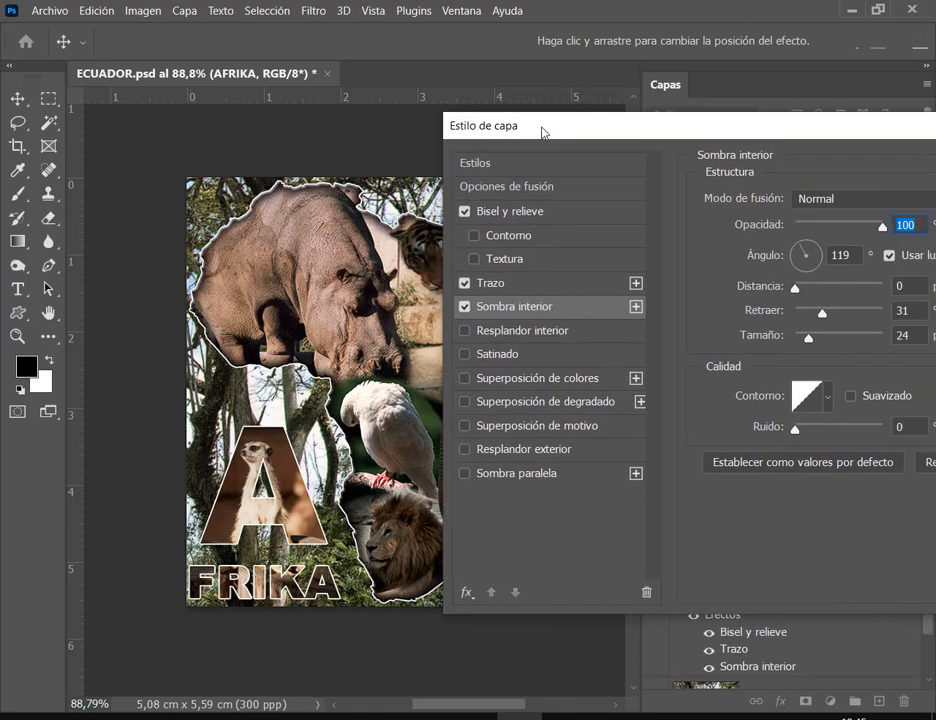
# Step: Set the inner shadow's size to 27 px and Retraer to 25 %, keeping its distance at 0 px
pyautogui.moveTo(823, 316); pyautogui.dragTo(808, 340)
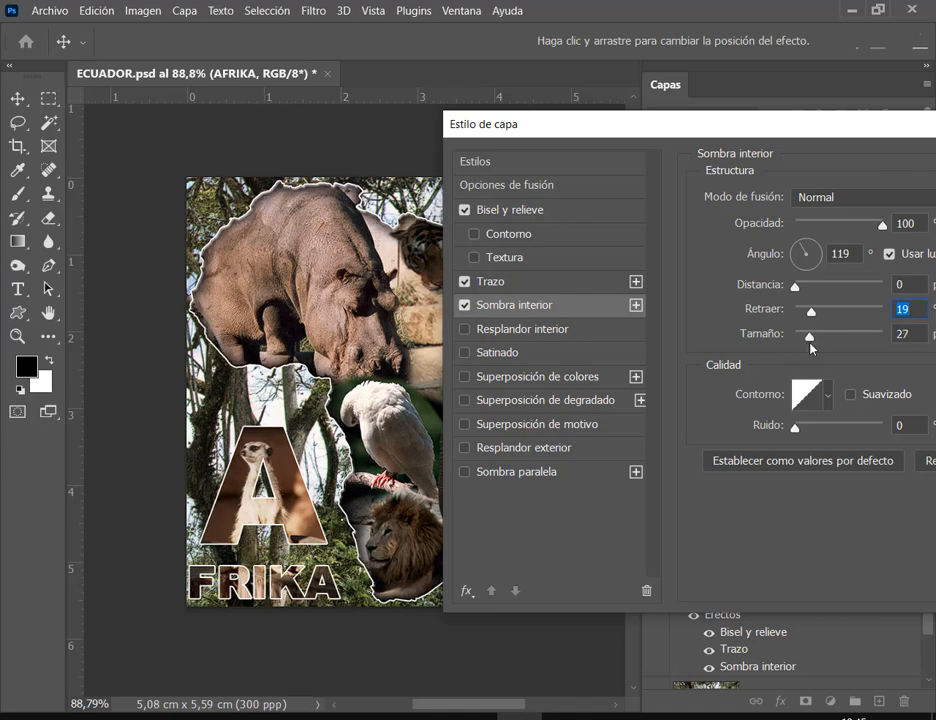
pyautogui.moveTo(797, 290)
pyautogui.mouseDown()
pyautogui.moveTo(843, 290)
pyautogui.moveTo(792, 290)
pyautogui.mouseUp()
pyautogui.moveTo(813, 318)
pyautogui.mouseDown()
pyautogui.moveTo(838, 316)
pyautogui.moveTo(818, 317)
pyautogui.mouseUp()
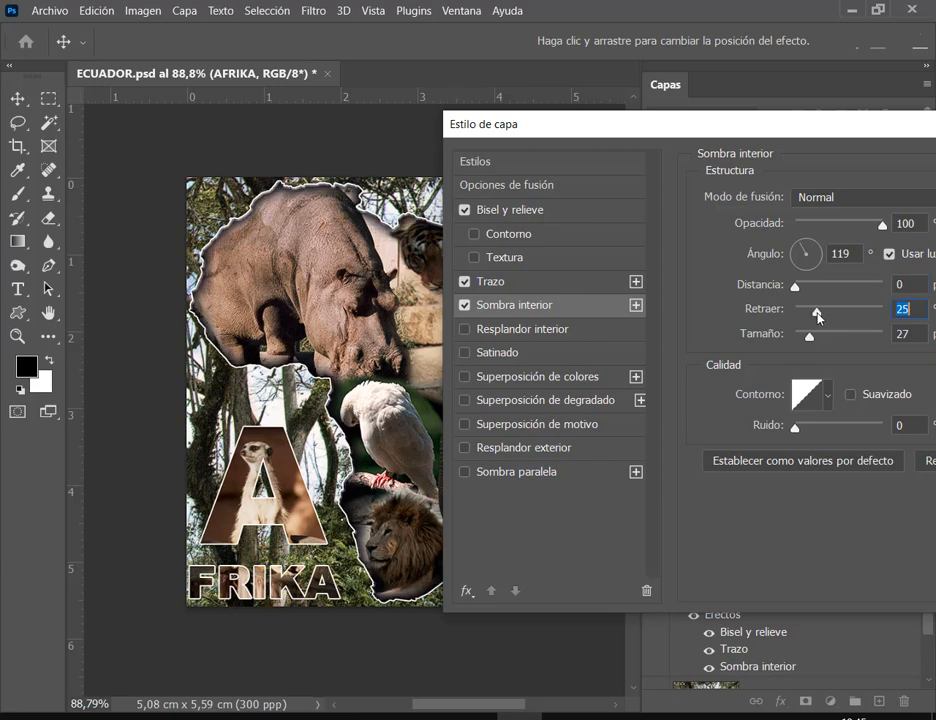
# Step: Show the Bisel y relieve settings of the Africa shape and apply the layer style
pyautogui.moveTo(619, 135)
pyautogui.mouseDown()
pyautogui.moveTo(896, 117)
pyautogui.moveTo(618, 127)
pyautogui.moveTo(636, 129)
pyautogui.mouseUp()
pyautogui.click(533, 206)
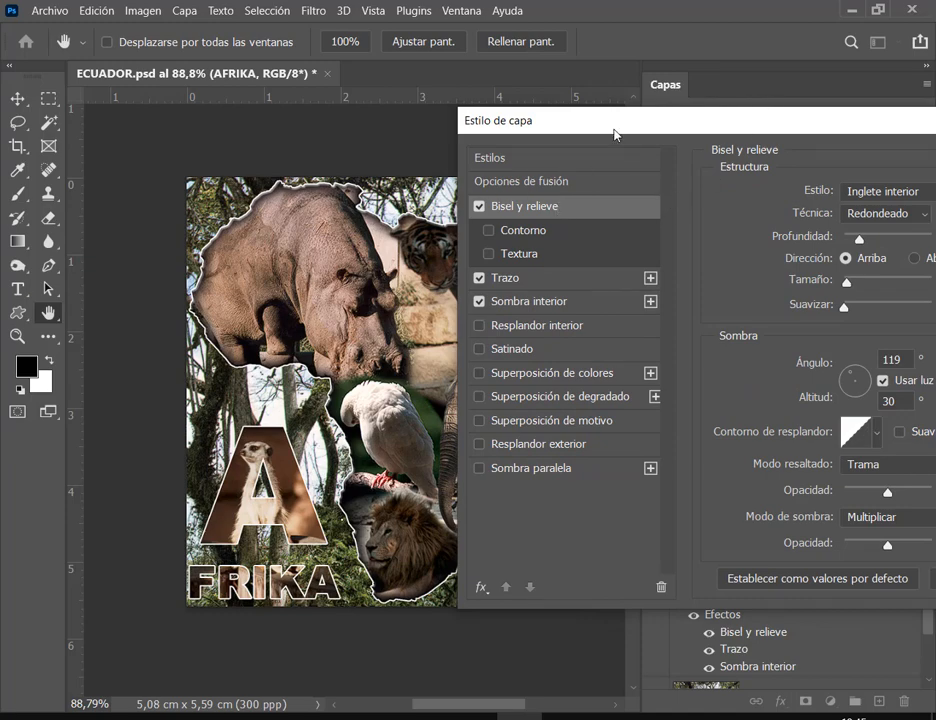
pyautogui.moveTo(627, 132); pyautogui.dragTo(214, 173)
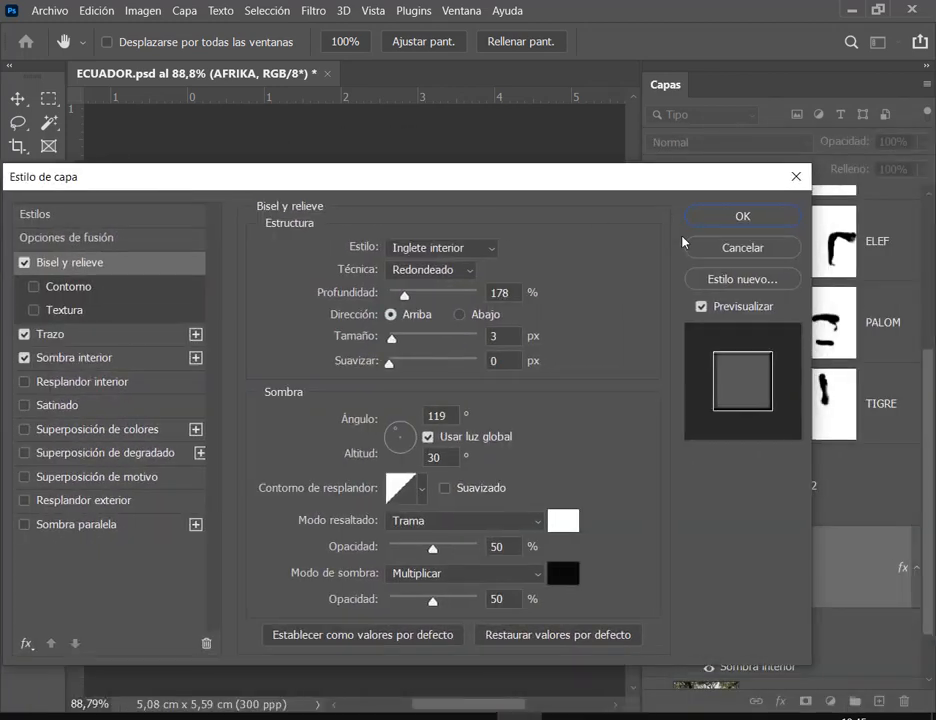
pyautogui.click(721, 224)
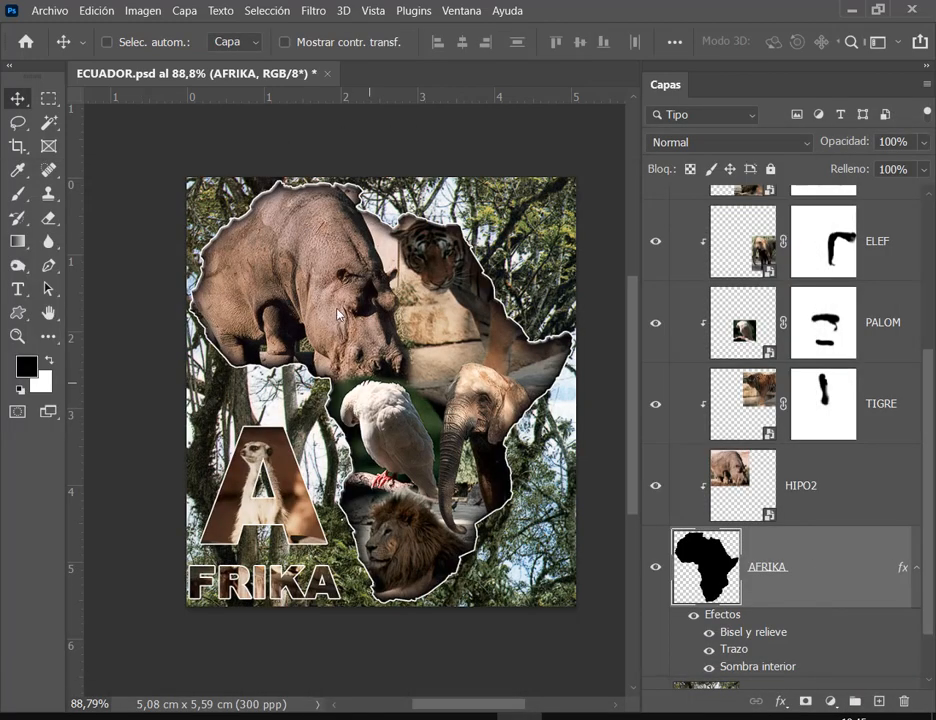
# Step: Hide the Sombra interior effect of the AFRIKA layer
pyautogui.scroll(3, 335, 254)
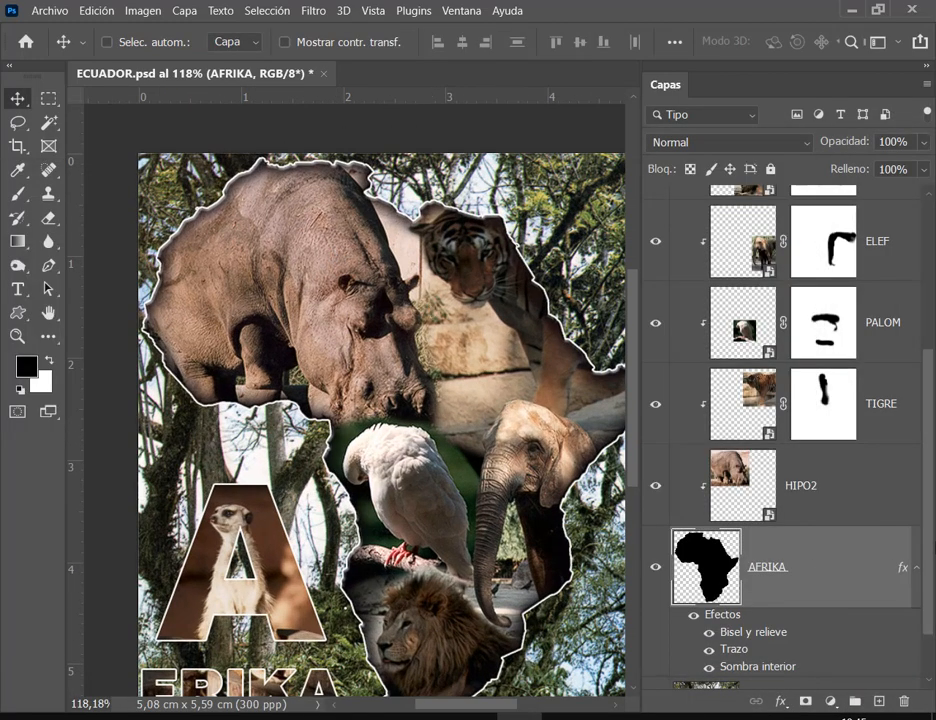
pyautogui.scroll(-2, 908, 554)
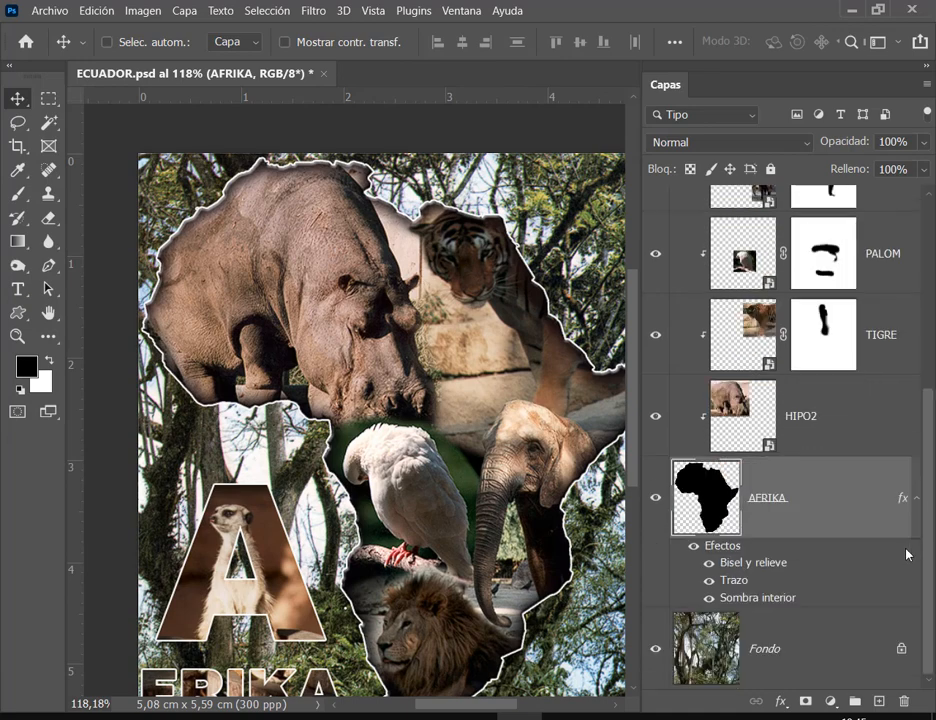
pyautogui.click(709, 598)
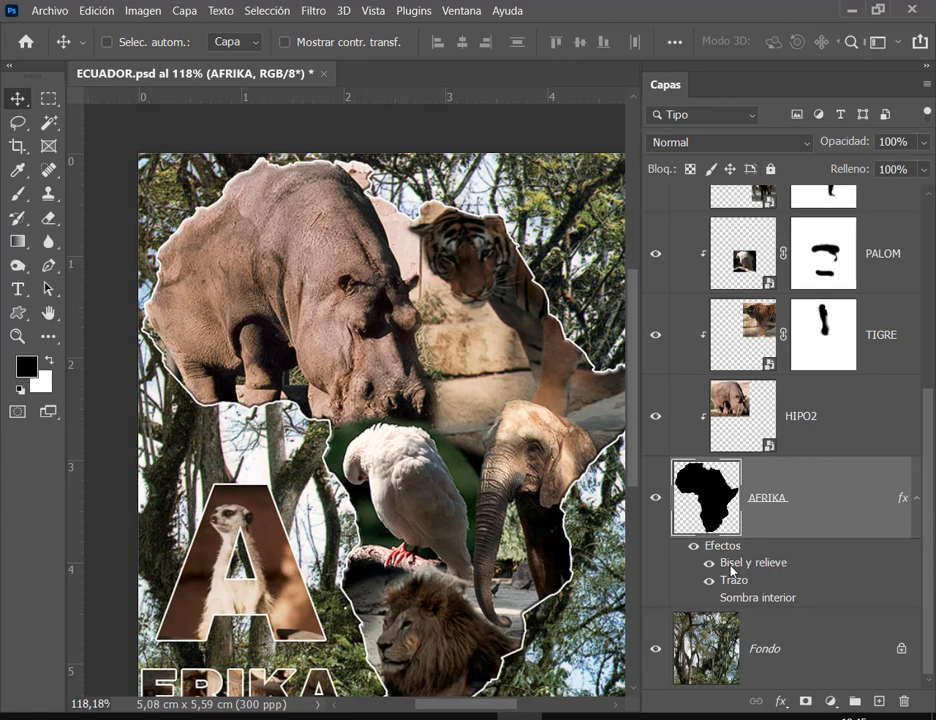
# Step: Reopen the AFRIKA bevel settings, set the bevel style to Inglete exterior and turn off the Trazo effect
pyautogui.doubleClick(768, 563)
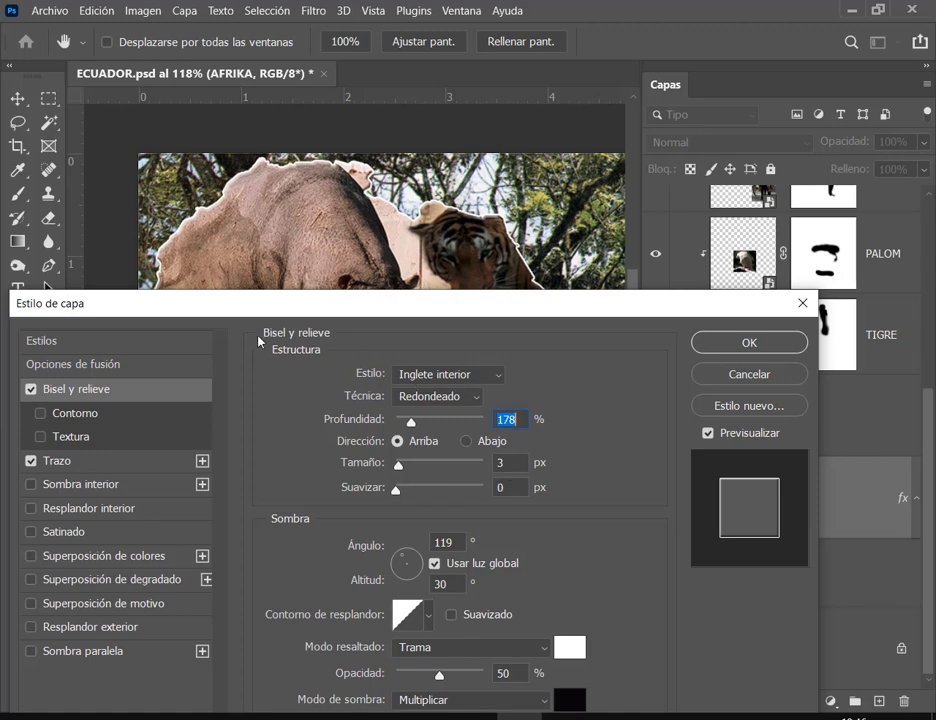
pyautogui.moveTo(246, 321)
pyautogui.mouseDown()
pyautogui.moveTo(384, 384)
pyautogui.moveTo(558, 425)
pyautogui.mouseUp()
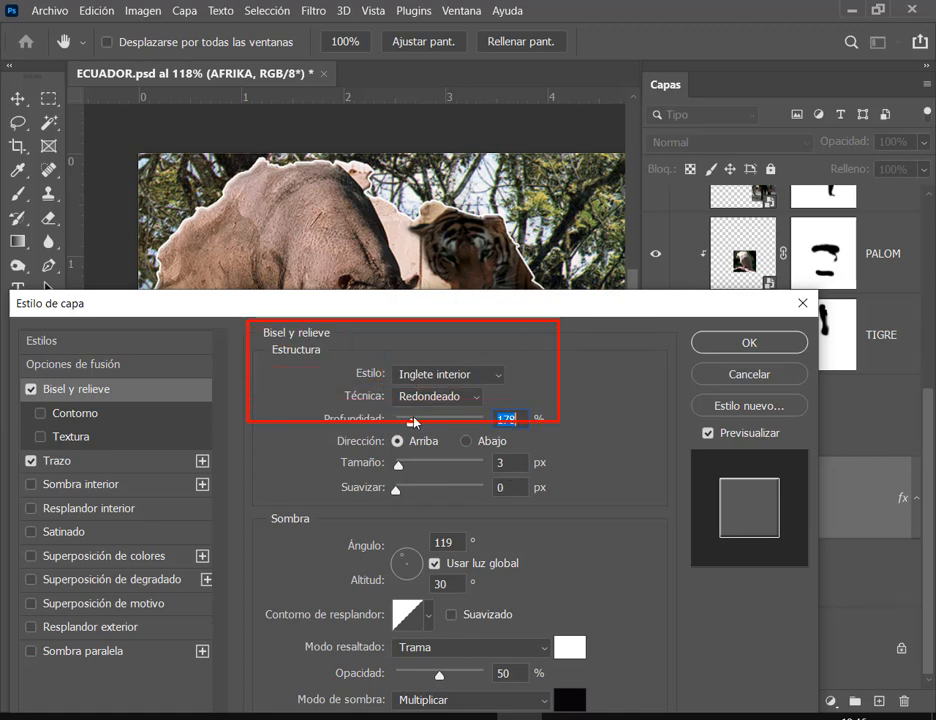
pyautogui.click(397, 375)
pyautogui.click(397, 375)
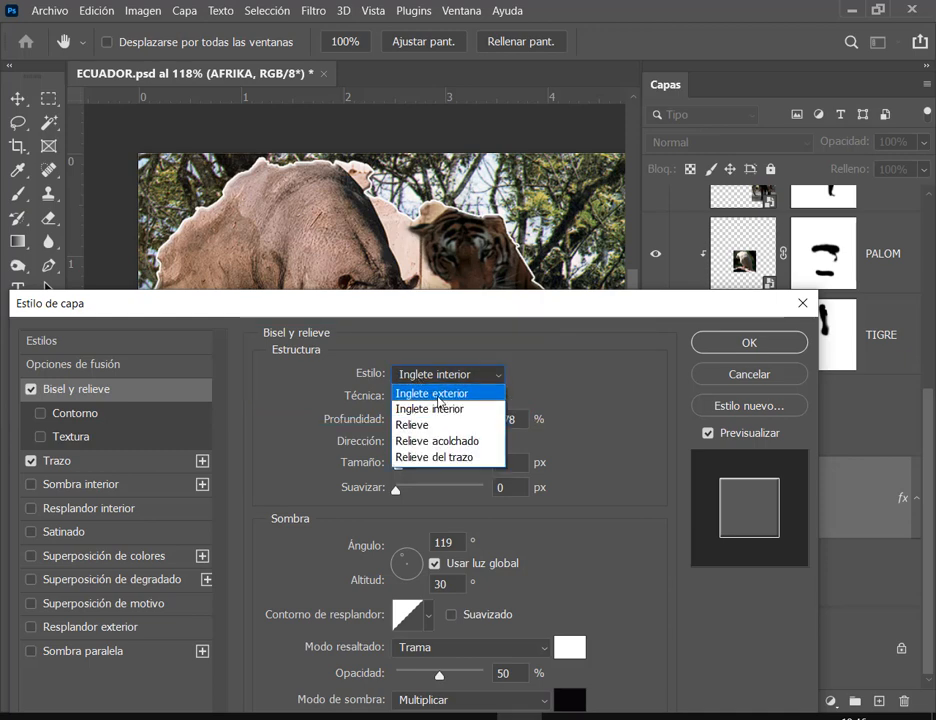
pyautogui.click(418, 390)
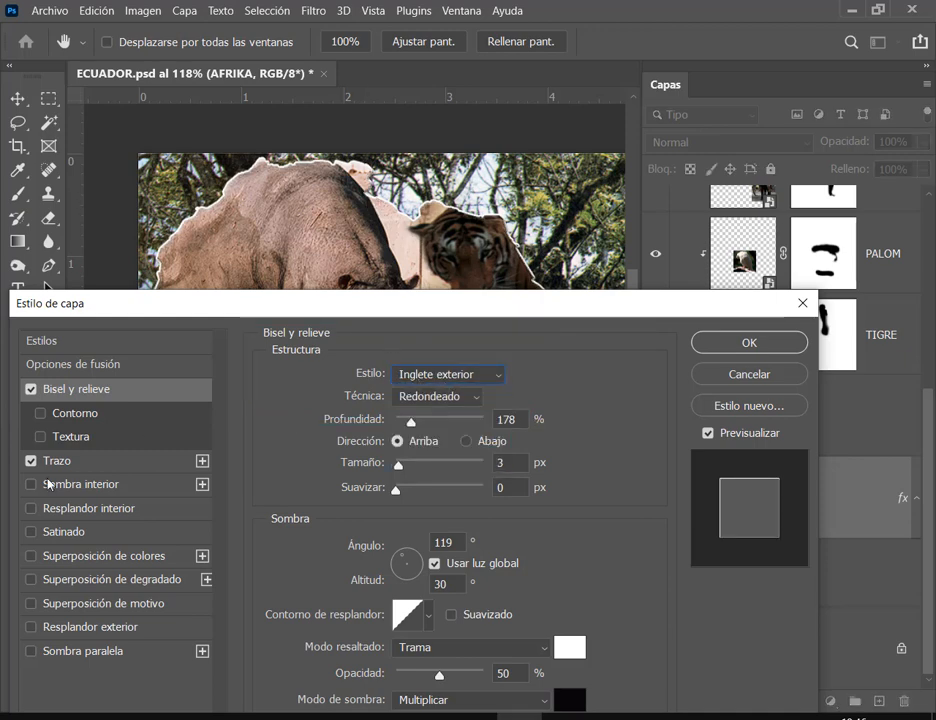
pyautogui.click(30, 461)
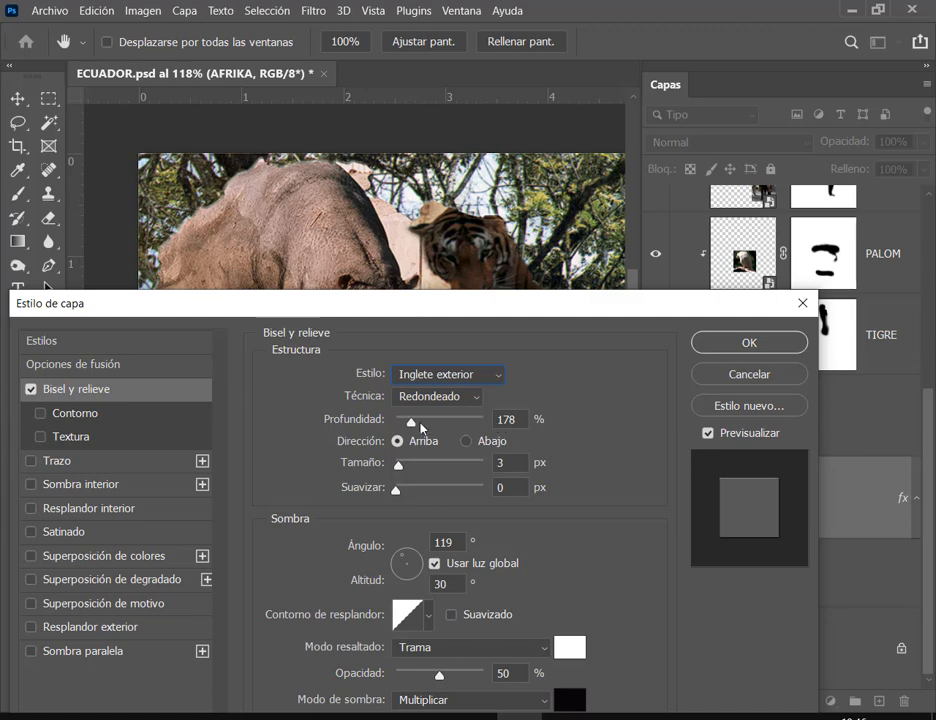
# Step: Set the bevel's depth to 324 % and try the Inglete interior and Relieve styles on the Africa shape
pyautogui.moveTo(410, 430)
pyautogui.mouseDown()
pyautogui.moveTo(436, 430)
pyautogui.moveTo(403, 431)
pyautogui.moveTo(425, 434)
pyautogui.mouseUp()
pyautogui.click(484, 377)
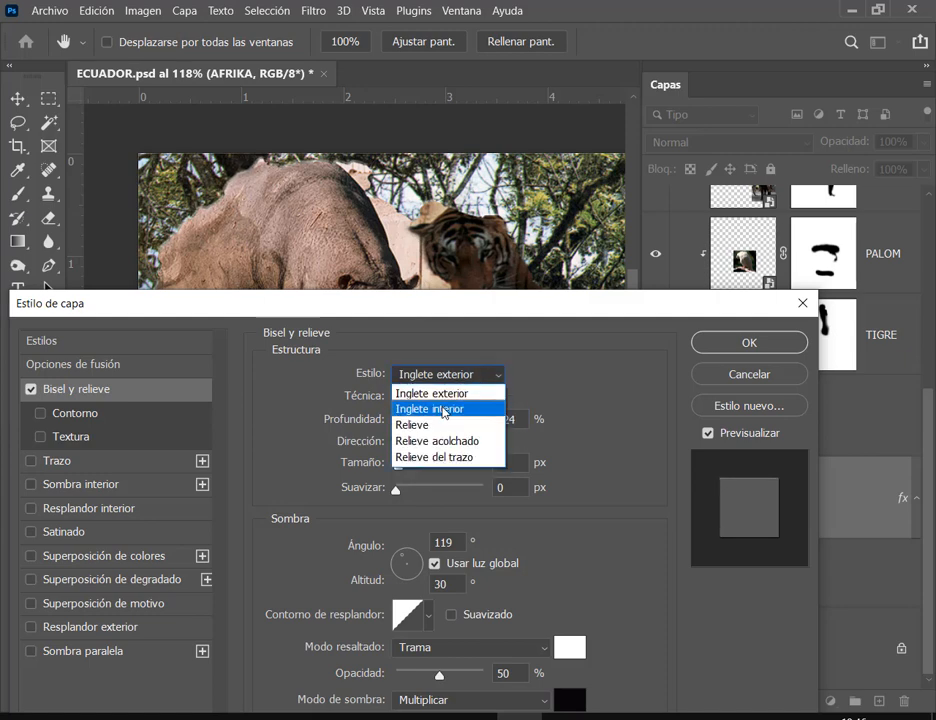
pyautogui.click(444, 410)
pyautogui.click(445, 379)
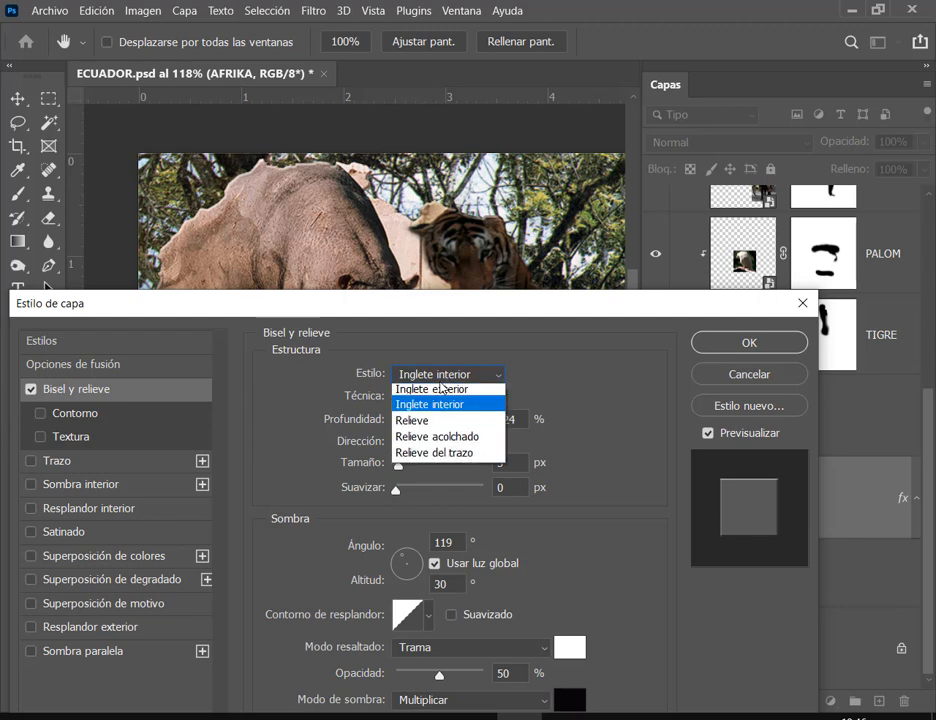
pyautogui.click(433, 425)
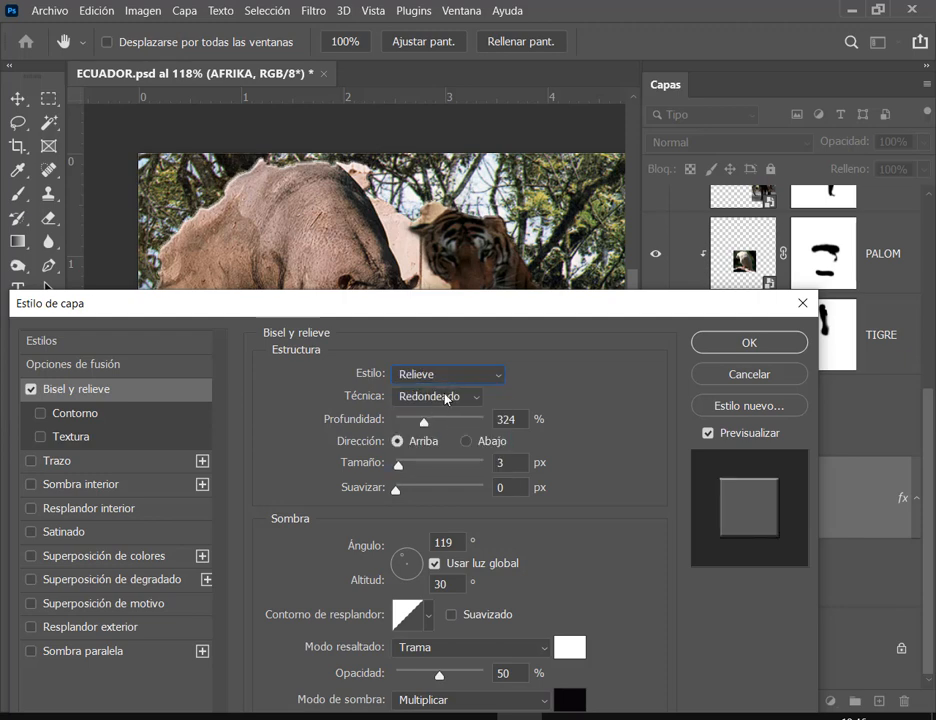
# Step: Set the bevel's depth to 802 %, its style to Relieve acolchado and its size to 10 px
pyautogui.moveTo(424, 423); pyautogui.dragTo(468, 422)
pyautogui.click(470, 376)
pyautogui.click(445, 441)
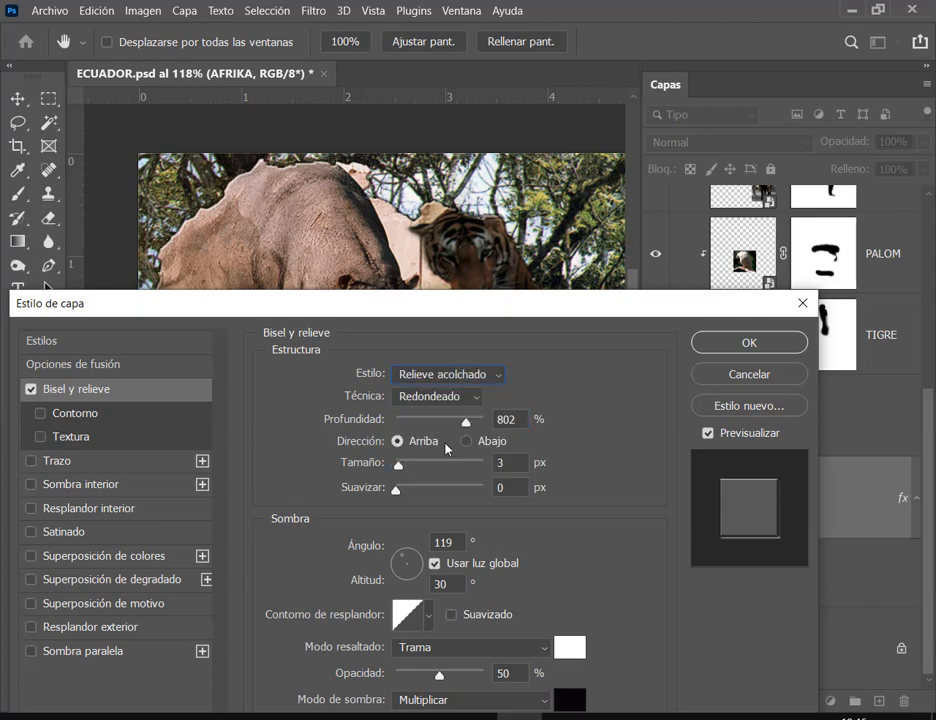
pyautogui.moveTo(351, 305)
pyautogui.mouseDown()
pyautogui.moveTo(399, 382)
pyautogui.moveTo(389, 583)
pyautogui.moveTo(417, 640)
pyautogui.moveTo(407, 510)
pyautogui.moveTo(350, 239)
pyautogui.moveTo(359, 288)
pyautogui.mouseUp()
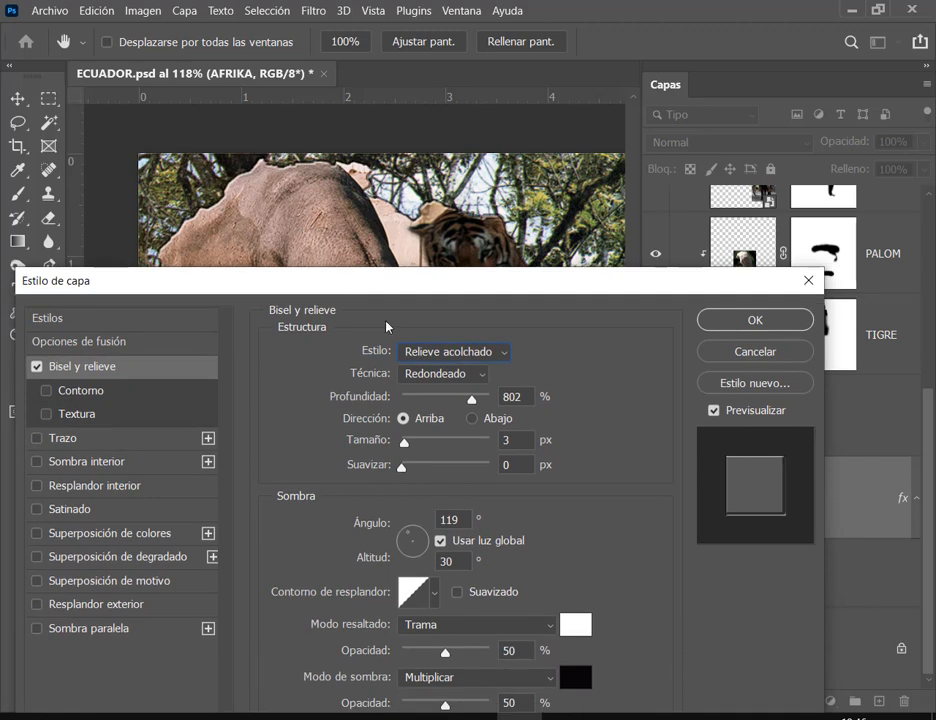
pyautogui.moveTo(404, 445)
pyautogui.mouseDown()
pyautogui.moveTo(418, 446)
pyautogui.moveTo(410, 469)
pyautogui.moveTo(421, 470)
pyautogui.moveTo(403, 470)
pyautogui.moveTo(449, 464)
pyautogui.moveTo(403, 469)
pyautogui.mouseUp()
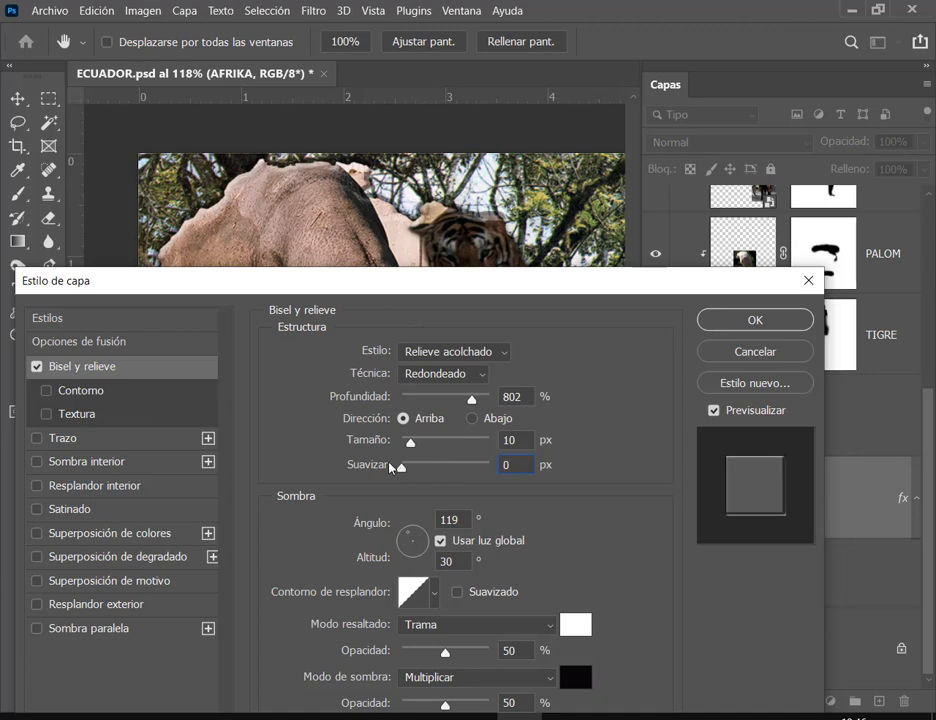
pyautogui.moveTo(380, 298); pyautogui.dragTo(380, 376)
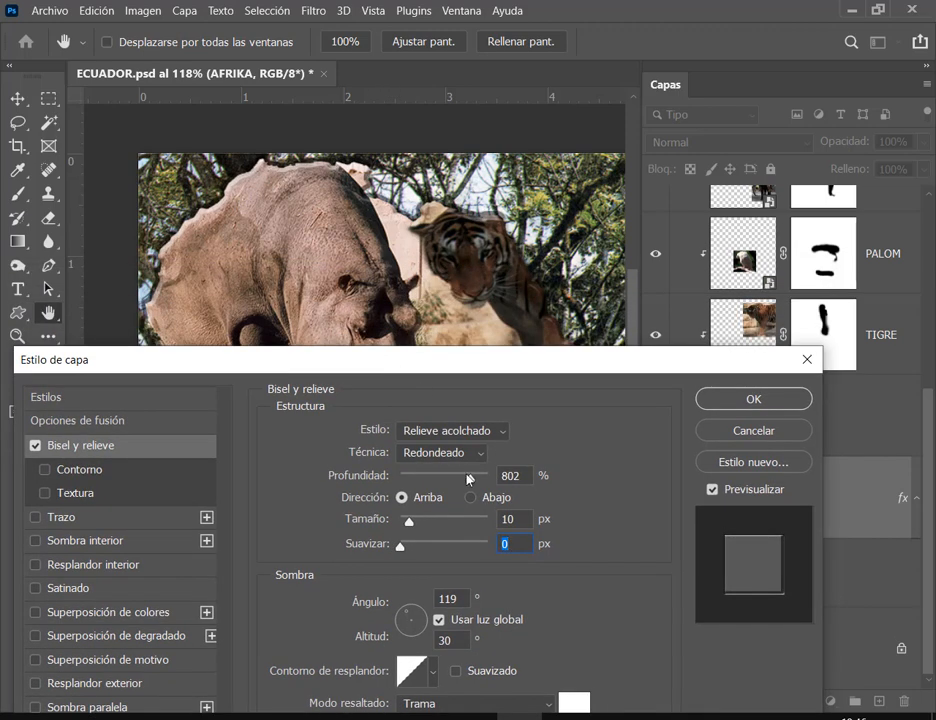
# Step: Lower the bevel's depth to 272 %, keep the Redondeado technique and try the Relieve del trazo style
pyautogui.moveTo(470, 484); pyautogui.dragTo(433, 481)
pyautogui.click(436, 455)
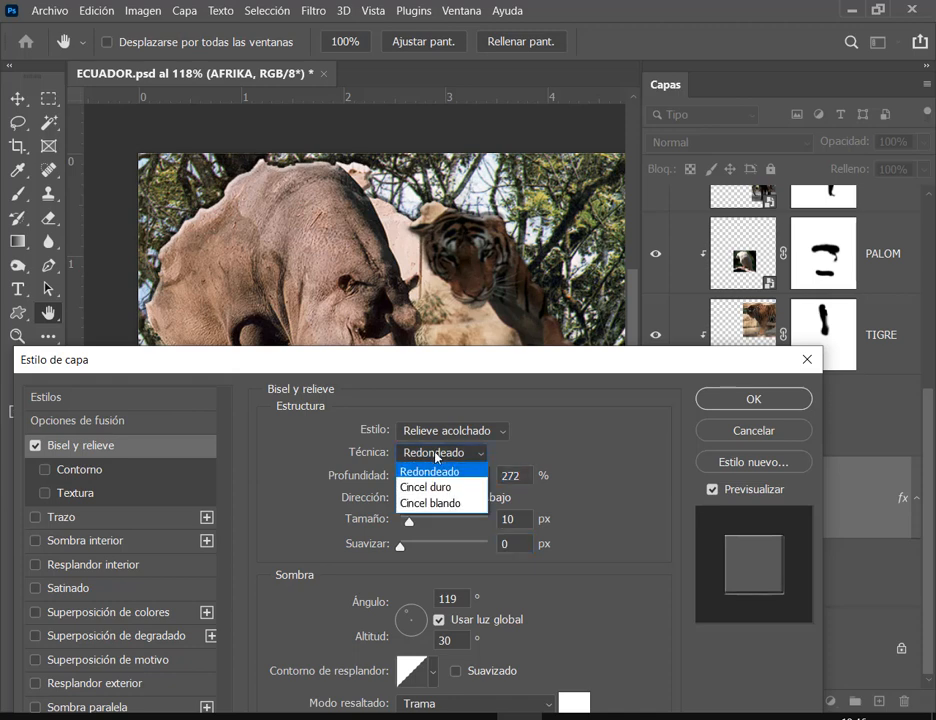
pyautogui.click(440, 473)
pyautogui.click(454, 430)
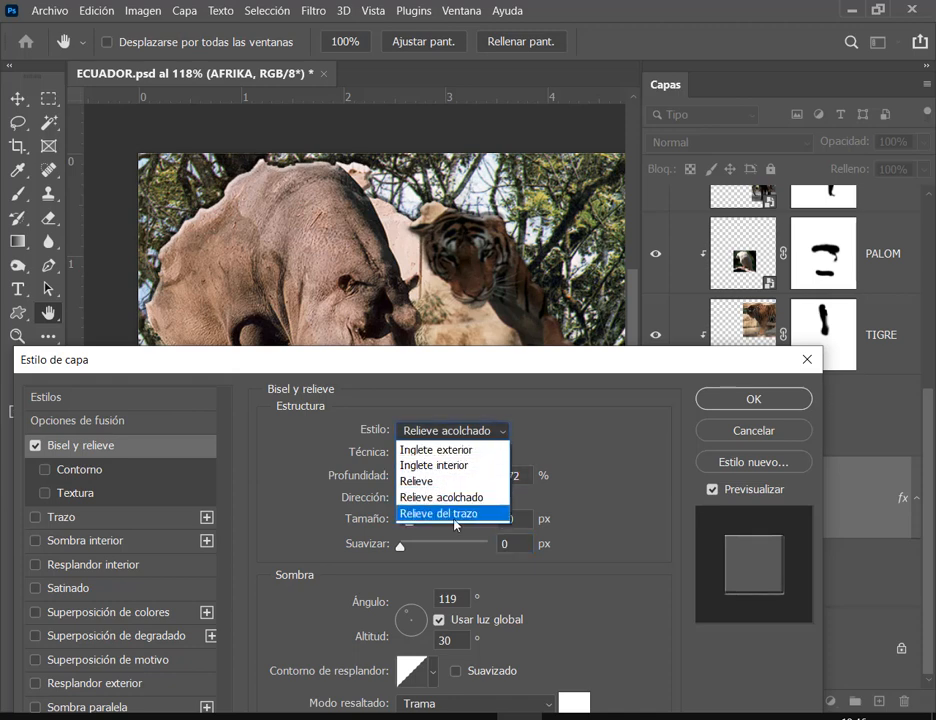
pyautogui.click(454, 516)
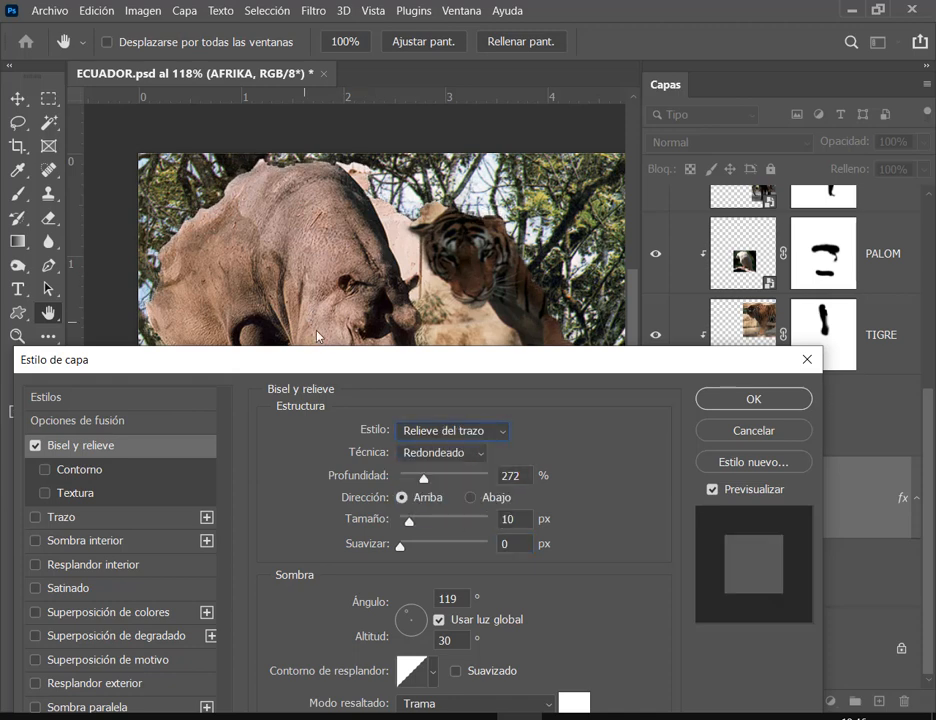
# Step: Set the bevel style to Relieve acolchado and its depth to 115 %
pyautogui.moveTo(365, 368); pyautogui.dragTo(347, 402)
pyautogui.click(457, 394)
pyautogui.click(449, 448)
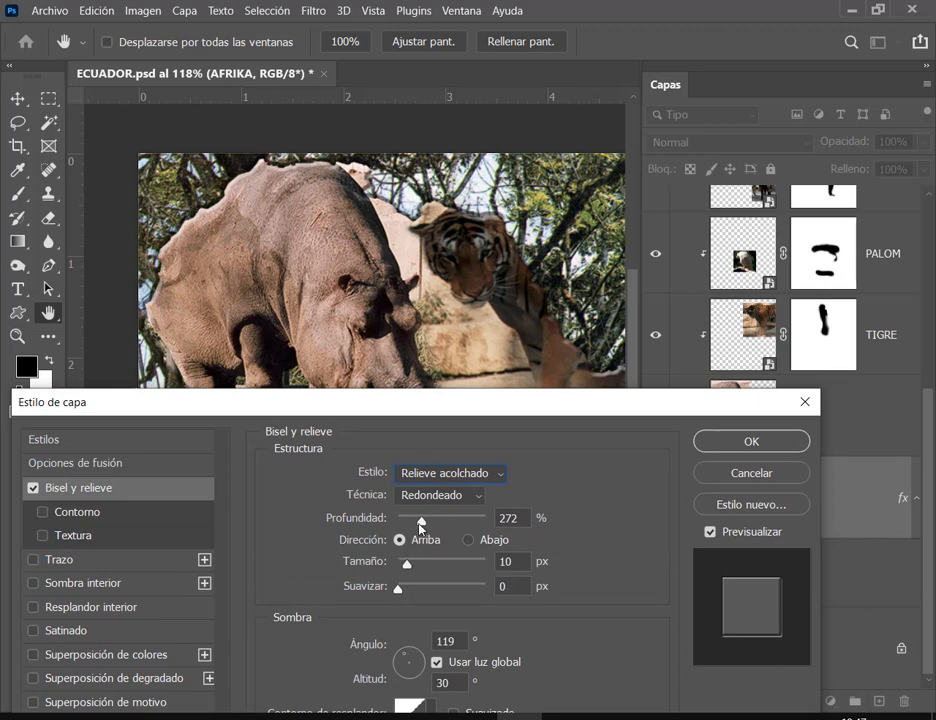
pyautogui.moveTo(421, 525); pyautogui.dragTo(408, 521)
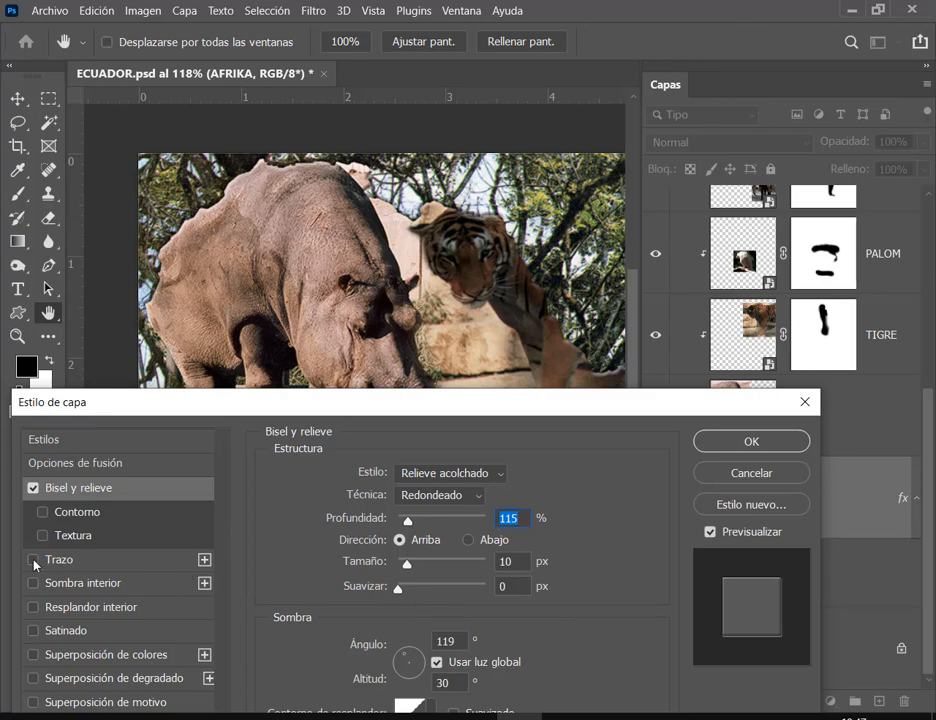
# Step: Turn on the Trazo effect, compare the shape with and without it, and apply the layer style
pyautogui.click(69, 562)
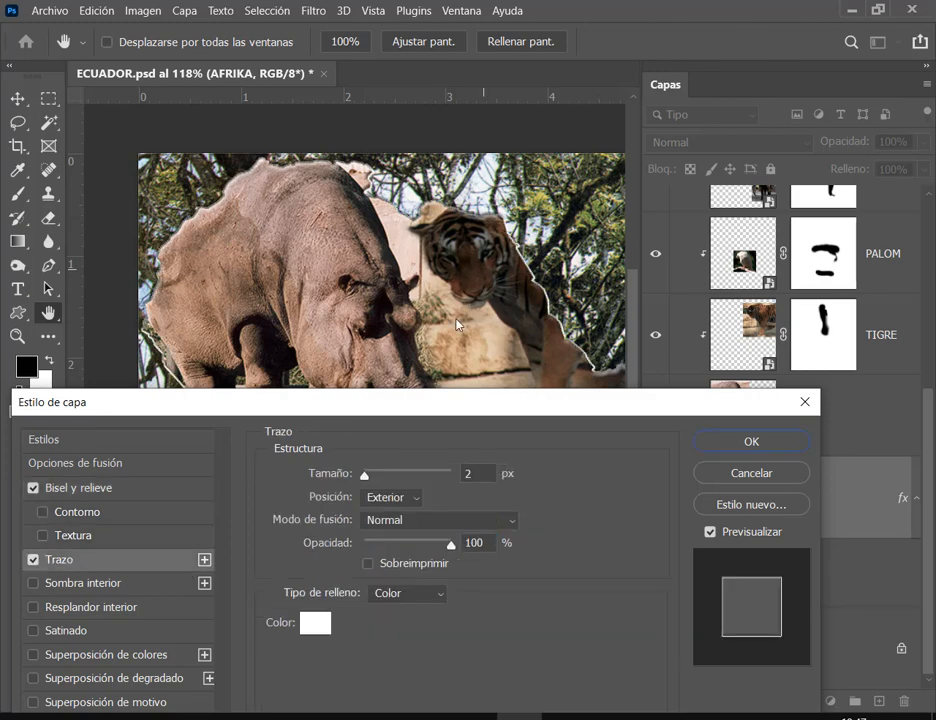
pyautogui.moveTo(424, 407); pyautogui.dragTo(398, 378)
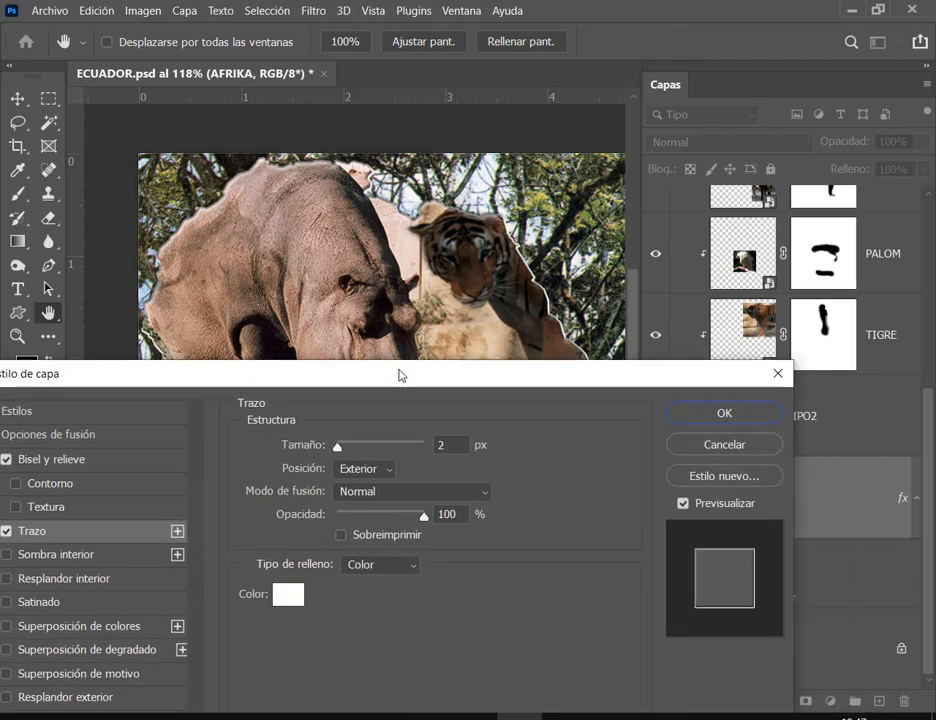
pyautogui.click(4, 530)
pyautogui.click(4, 530)
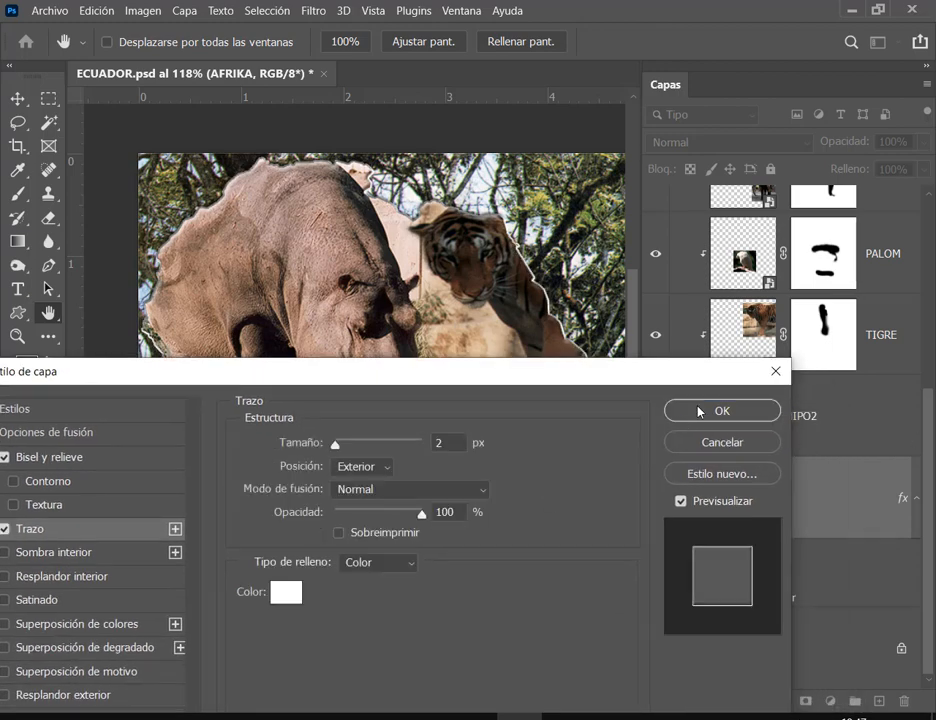
pyautogui.click(698, 411)
# Step: Zoom out to the whole collage and save ECUADOR.psd
pyautogui.scroll(-2, 484, 508)
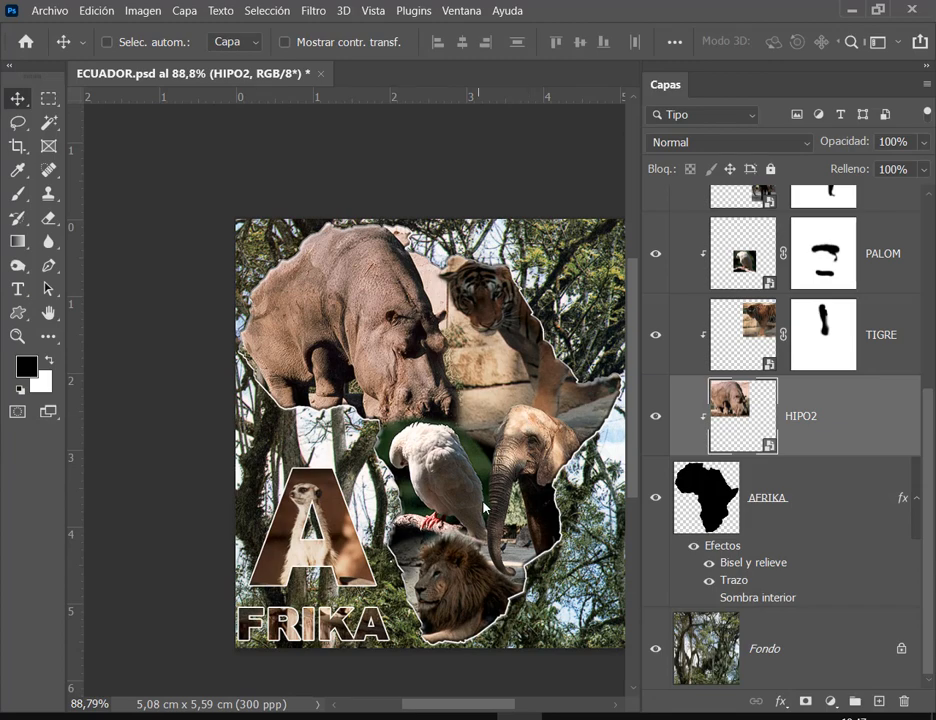
pyautogui.click(34, 10)
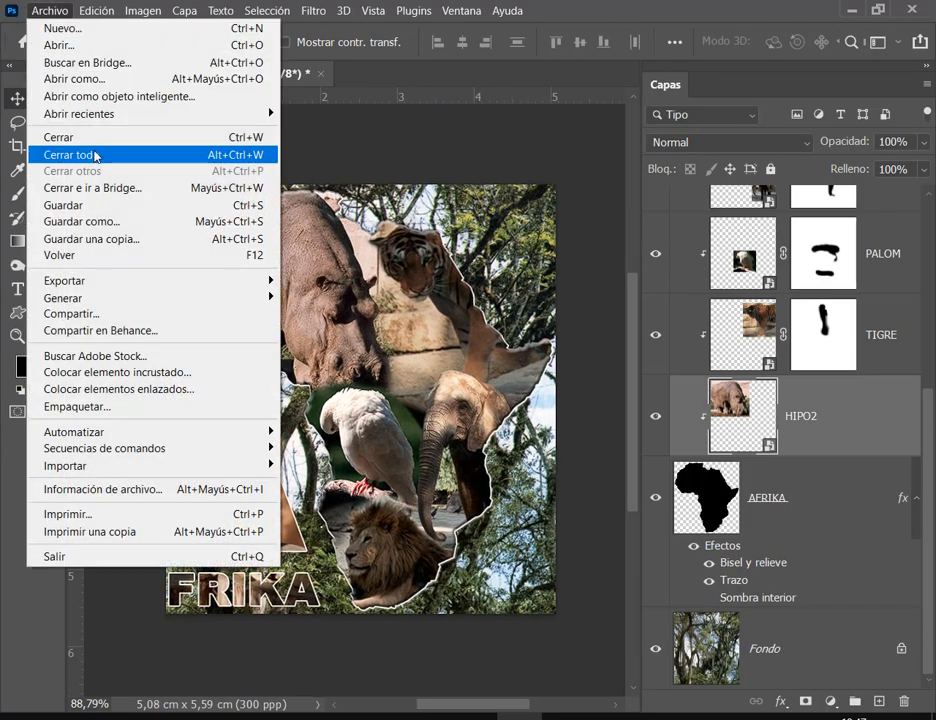
pyautogui.click(70, 205)
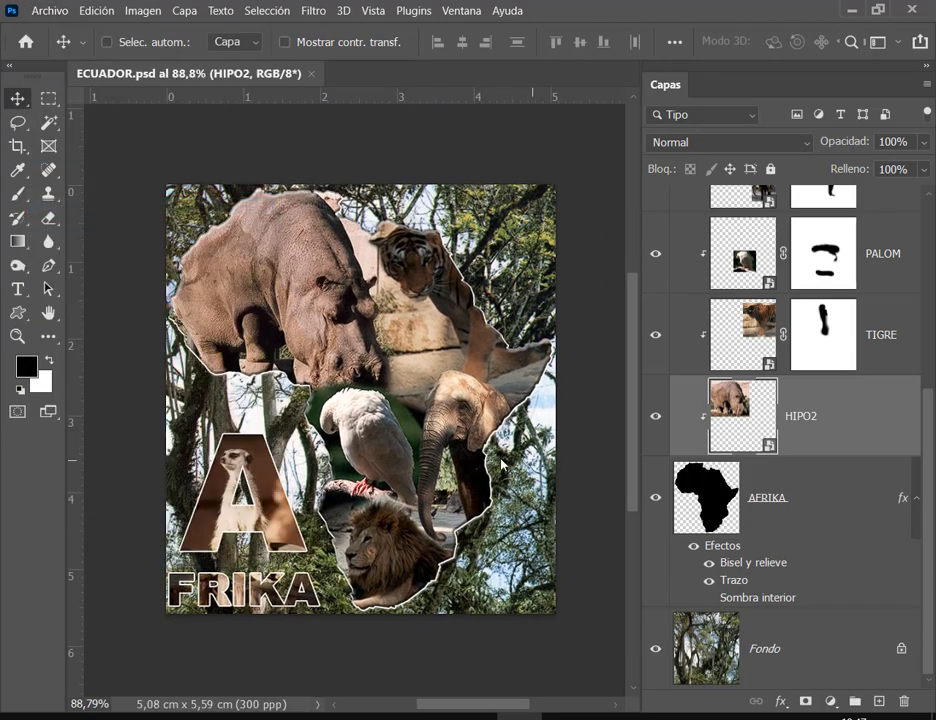
# Step: Switch to the Google Meet call to check its chat messages, and return to Photoshop
pyautogui.click(157, 637)
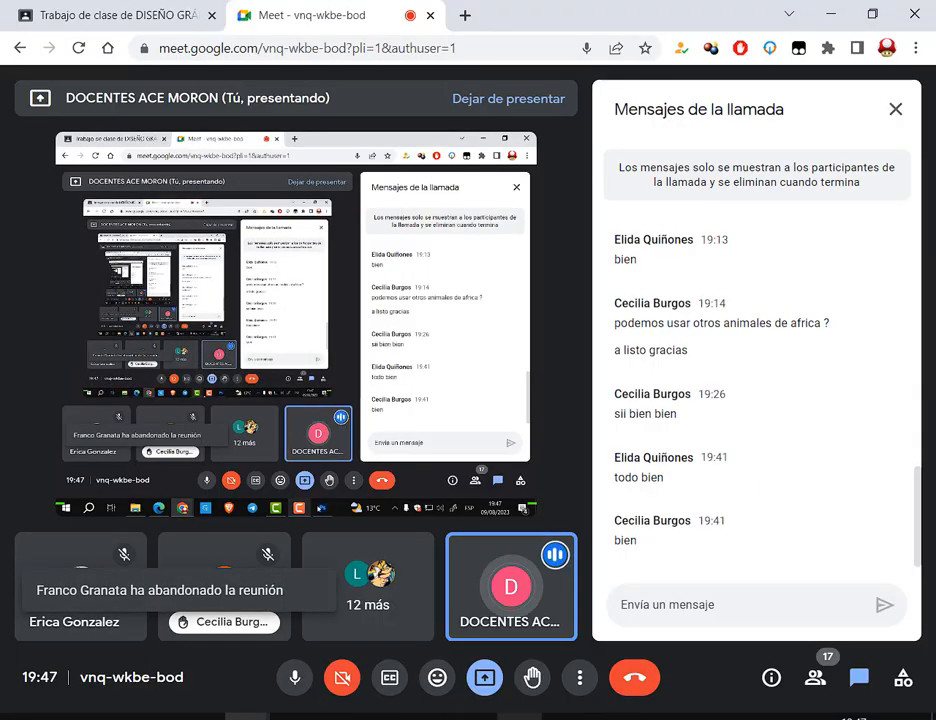
pyautogui.click(519, 717)
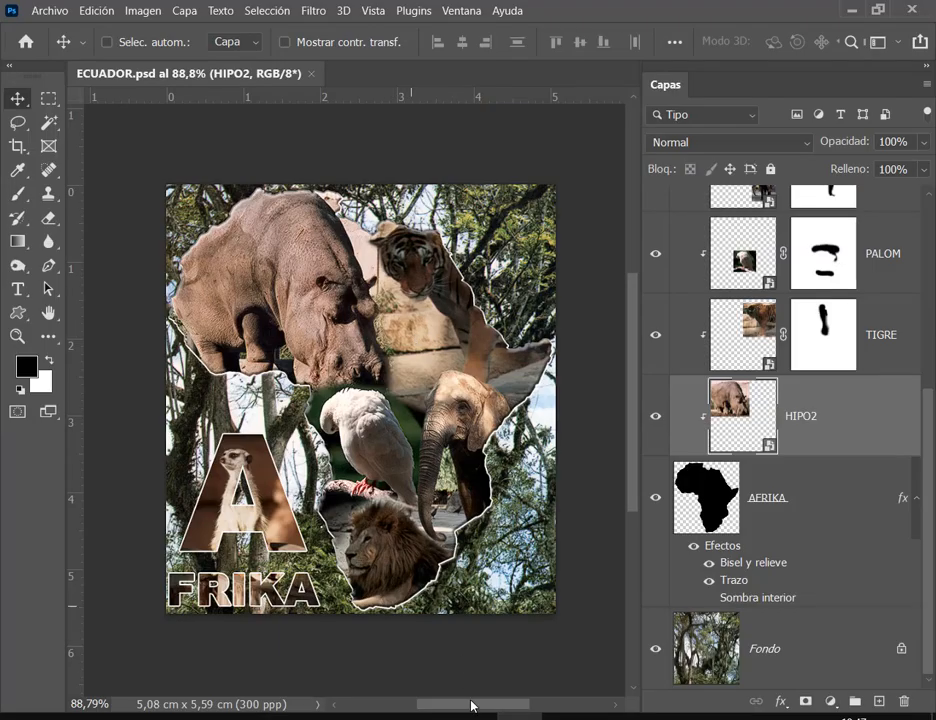
pyautogui.click(519, 717)
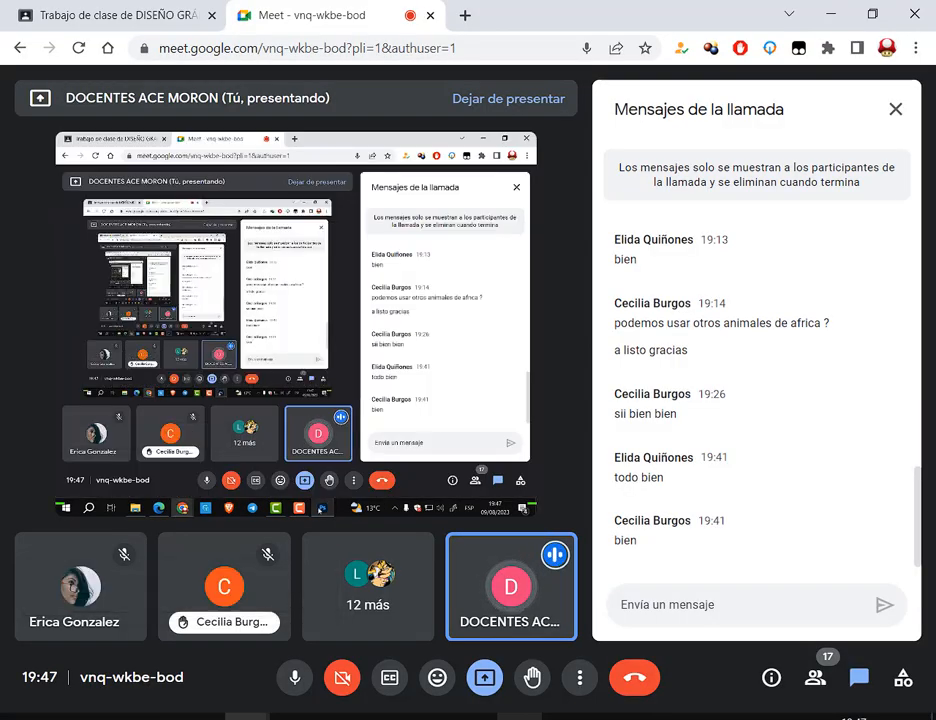
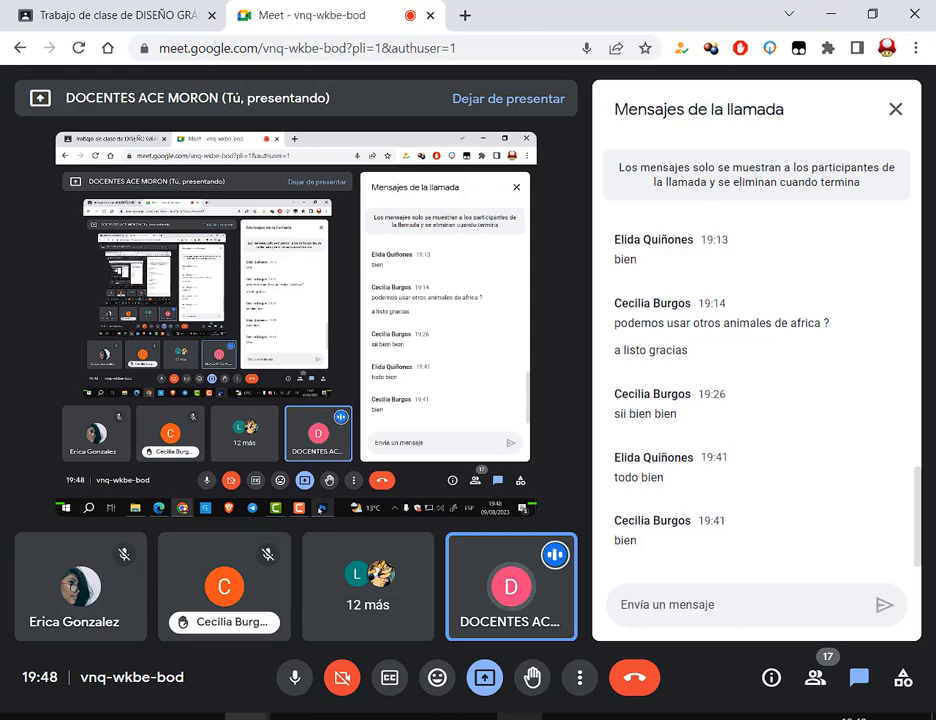
pyautogui.hotkey('alt', 'Tab')
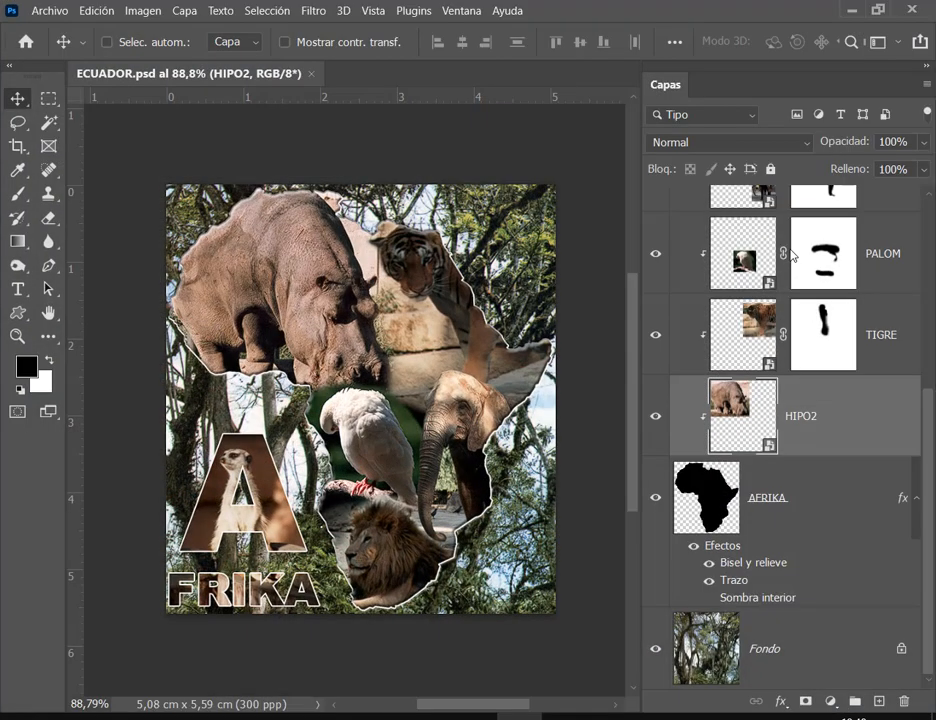
# Step: Close ECUADOR.psd and clear the list of recently opened files
pyautogui.click(311, 73)
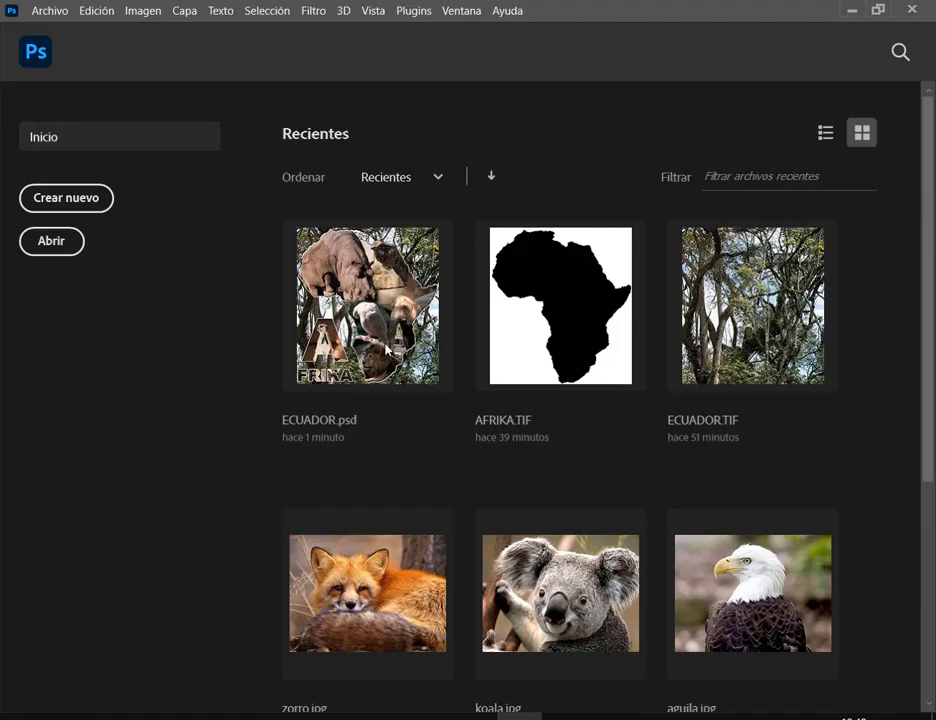
pyautogui.click(46, 10)
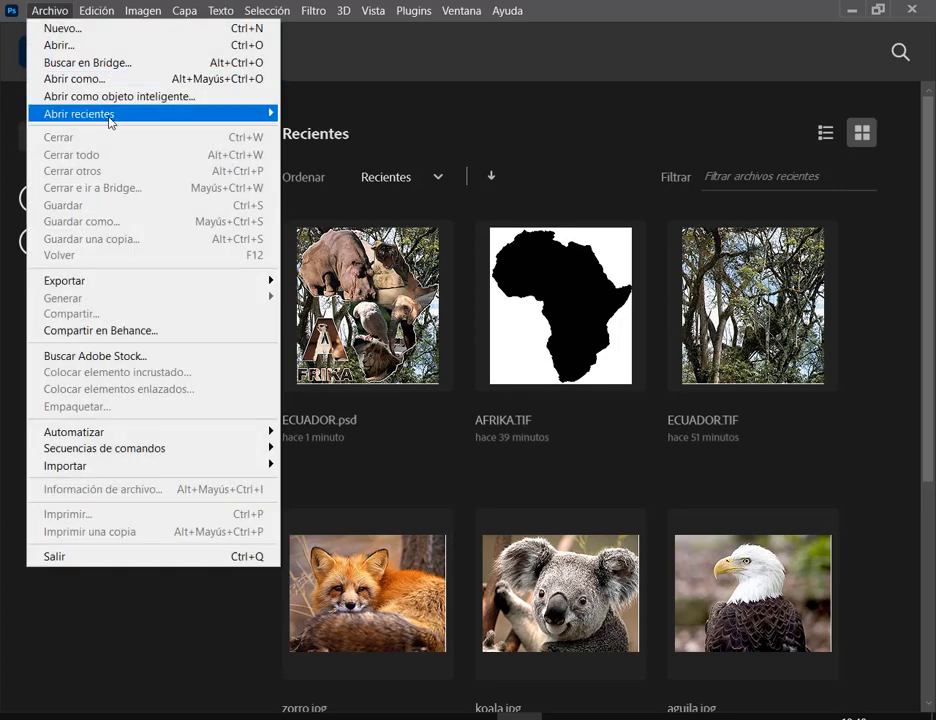
pyautogui.moveTo(111, 119)
pyautogui.click(370, 239)
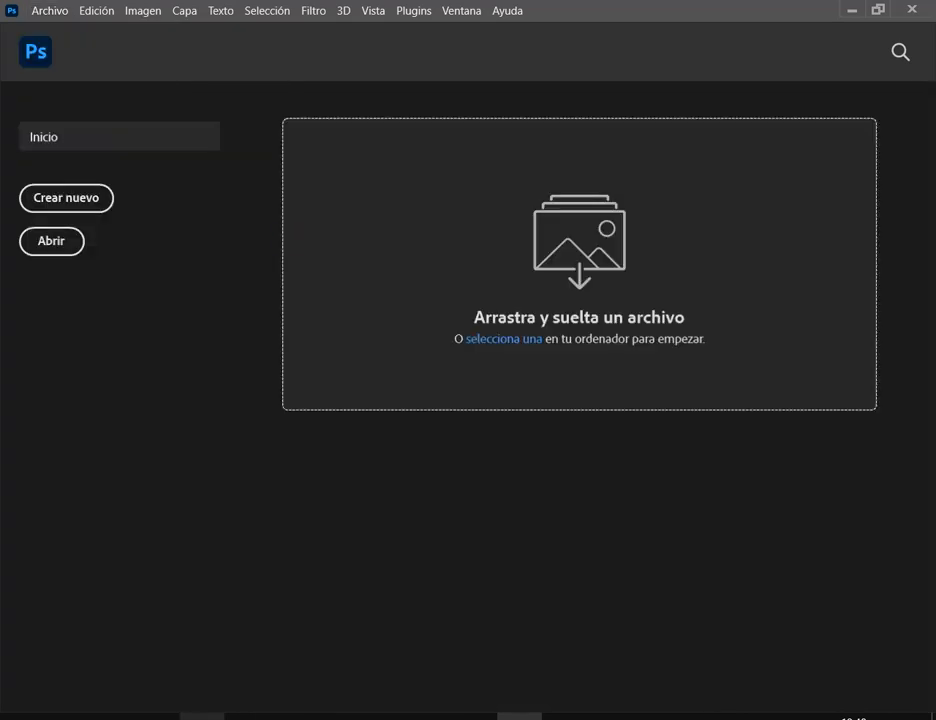
# Step: Switch to Google Classroom in Chrome and open the Clase 5 Drive folder from the Photoshop - Clase 5 assignment
pyautogui.moveTo(240, 716)
pyautogui.click(178, 632)
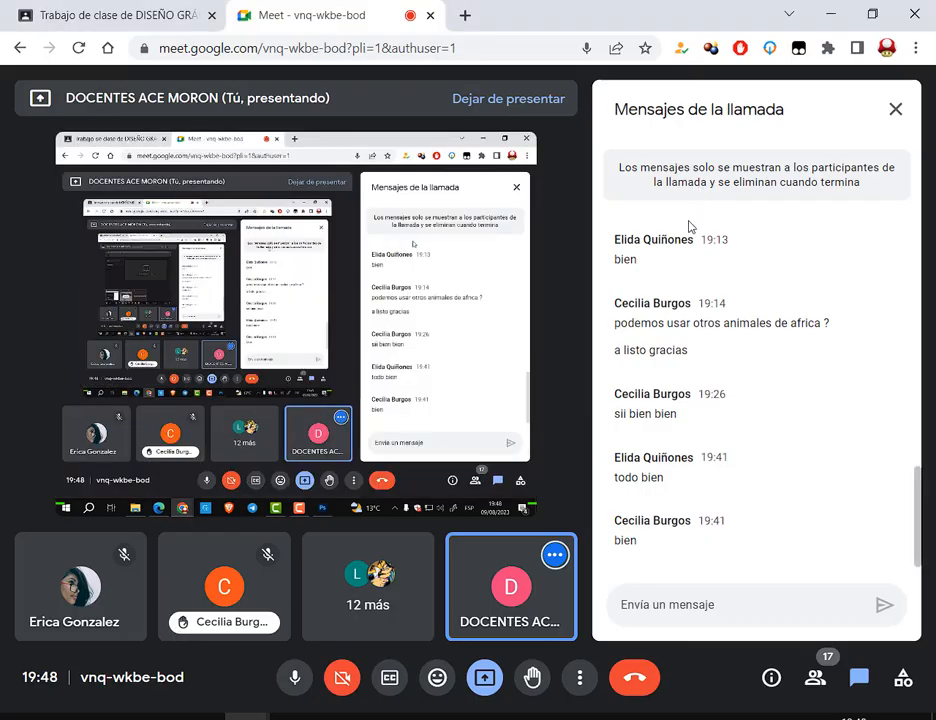
pyautogui.click(150, 15)
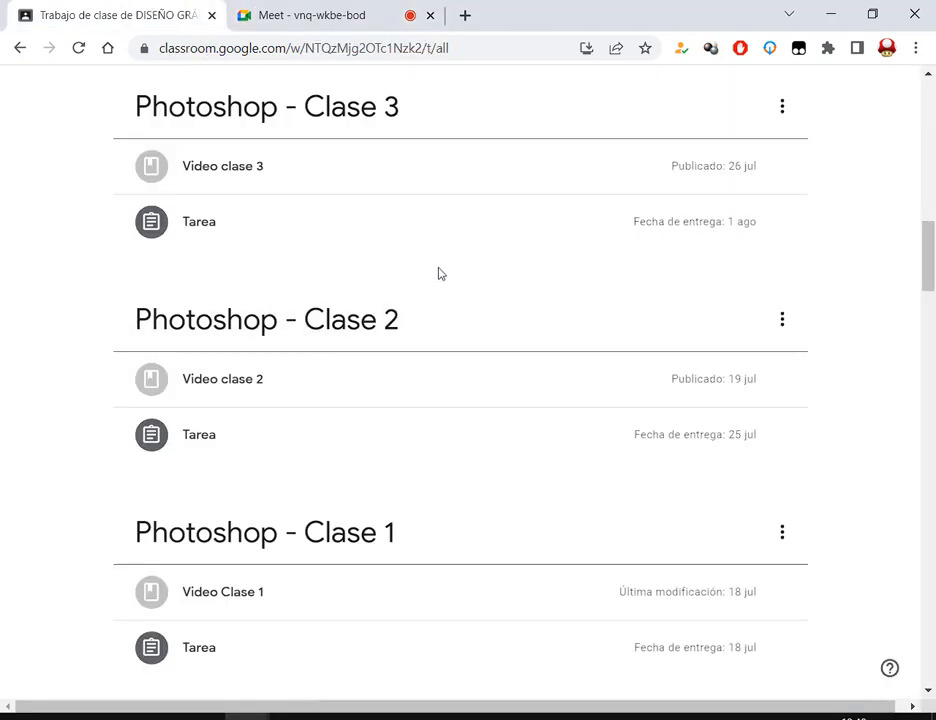
pyautogui.scroll(8, 439, 274)
pyautogui.scroll(-4, 451, 521)
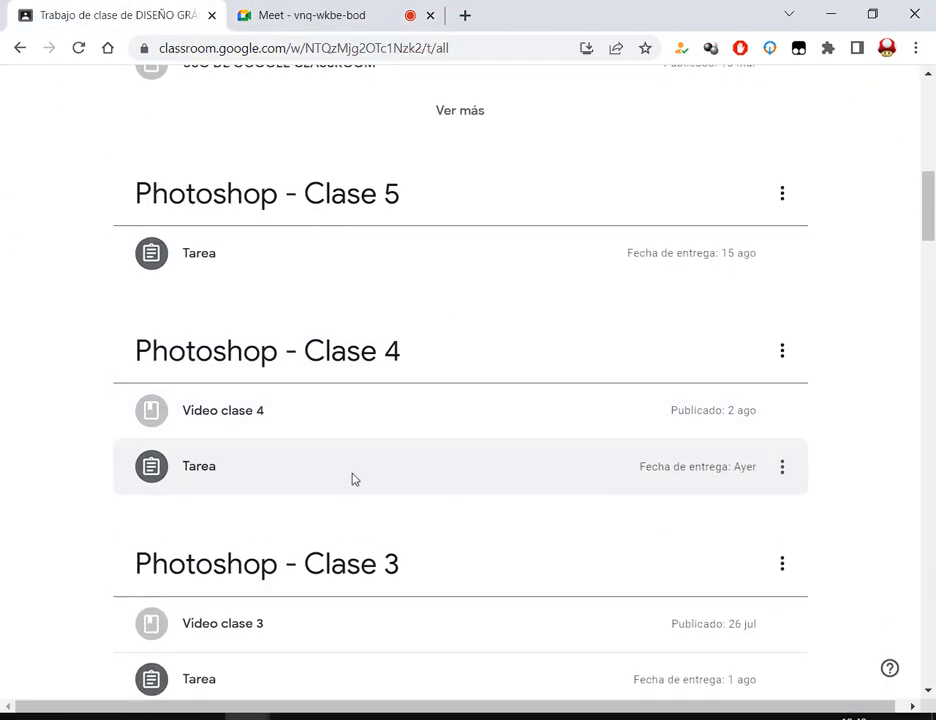
pyautogui.click(237, 266)
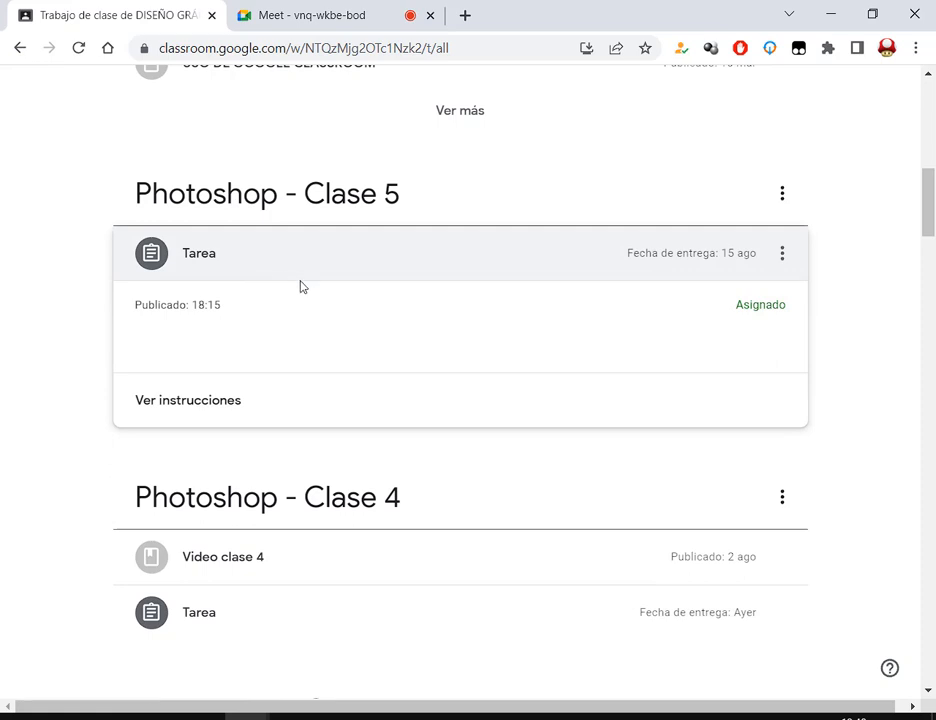
pyautogui.click(278, 375)
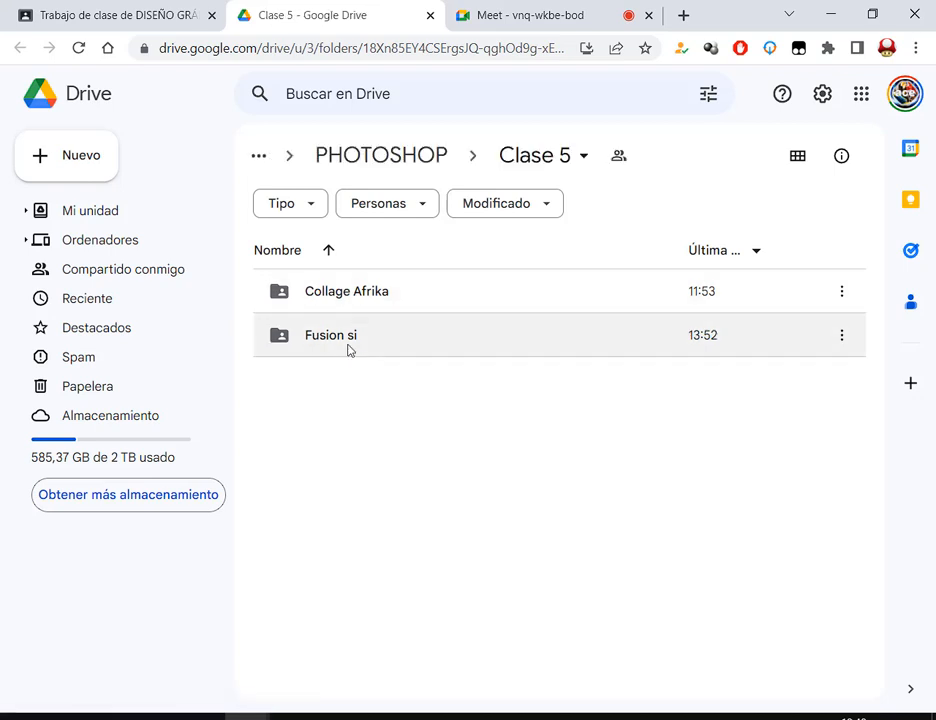
# Step: Open the Fusion si folder and show its files as a grid of thumbnails
pyautogui.click(357, 297)
pyautogui.click(349, 342)
pyautogui.doubleClick(349, 343)
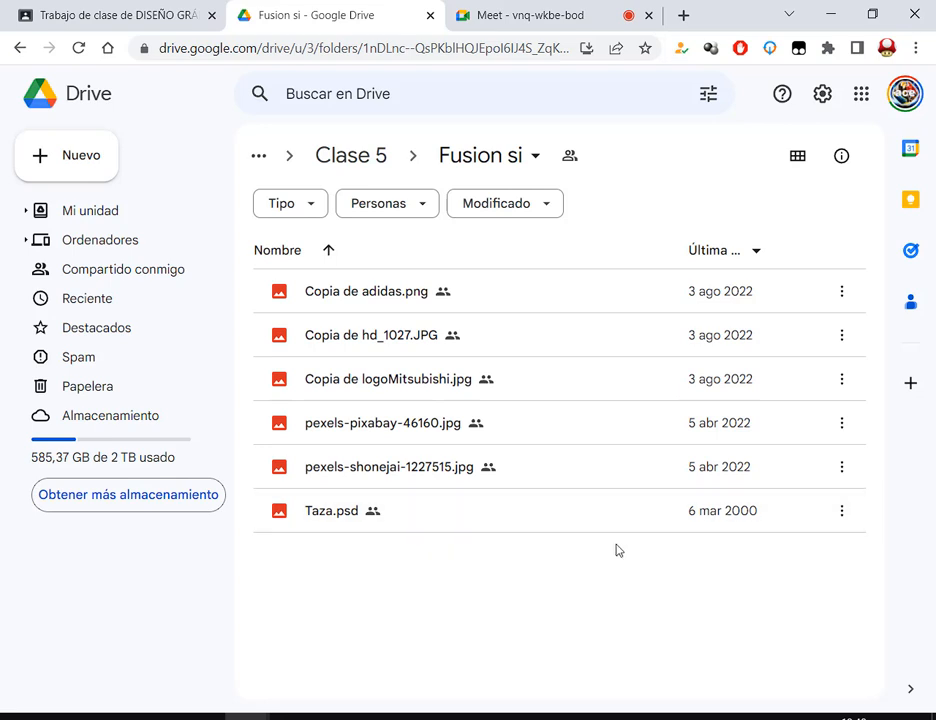
pyautogui.click(797, 157)
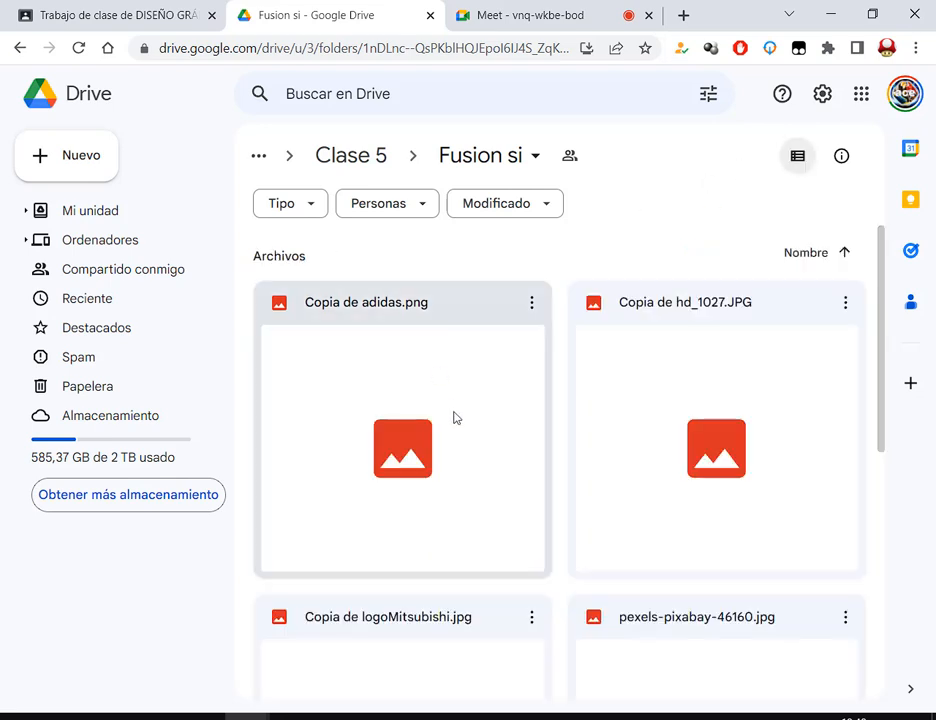
# Step: Look through the image thumbnails in the Fusion si folder down to Taza.psd
pyautogui.scroll(-1, 745, 378)
pyautogui.scroll(-5, 745, 378)
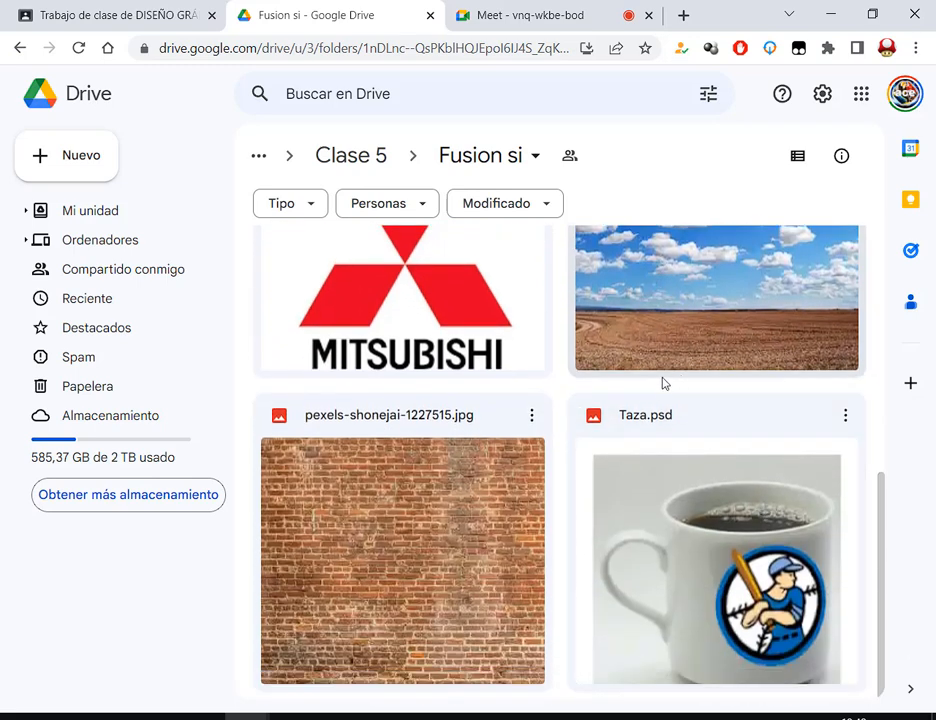
pyautogui.moveTo(609, 399); pyautogui.dragTo(684, 429)
pyautogui.moveTo(634, 497); pyautogui.dragTo(643, 425)
pyautogui.press('Escape')
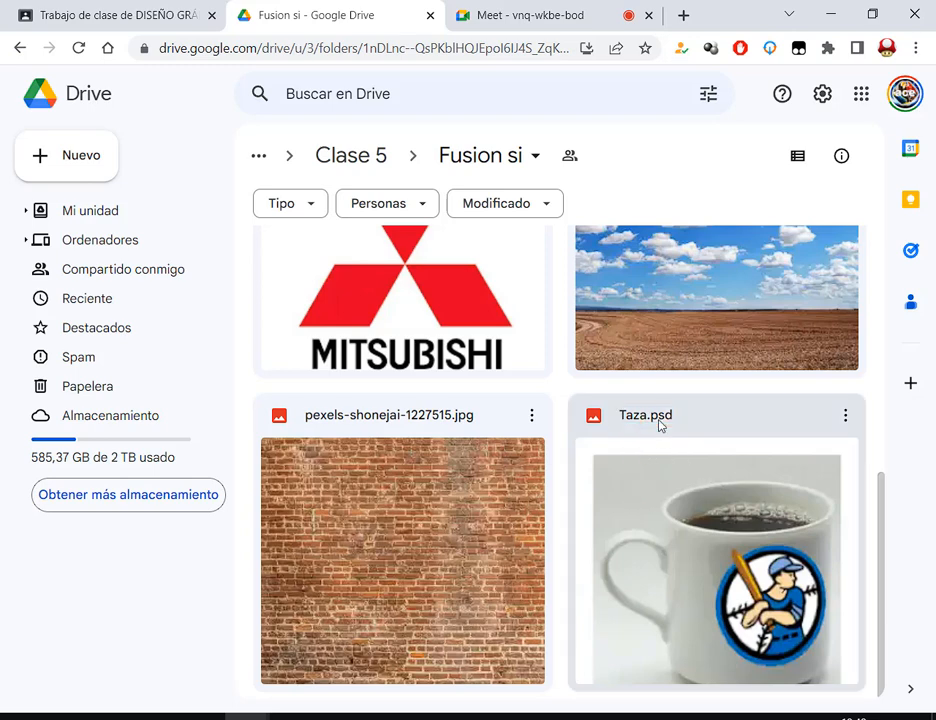
# Step: Switch to File Explorer and open Taza.psd from the Fusion si folder inside Miércoles in Photoshop
pyautogui.click(248, 718)
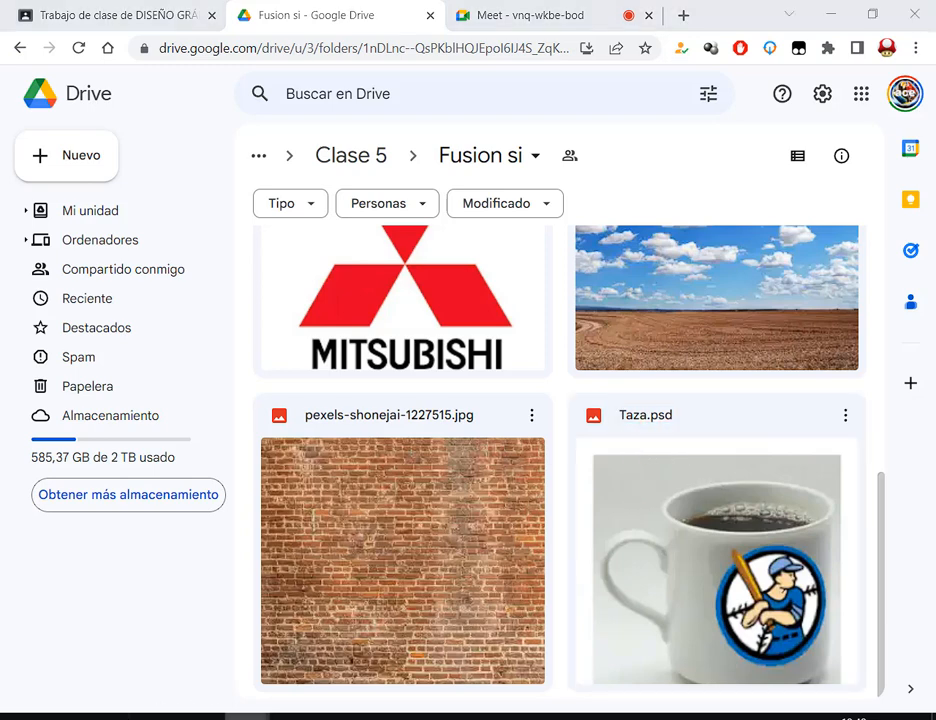
pyautogui.click(158, 718)
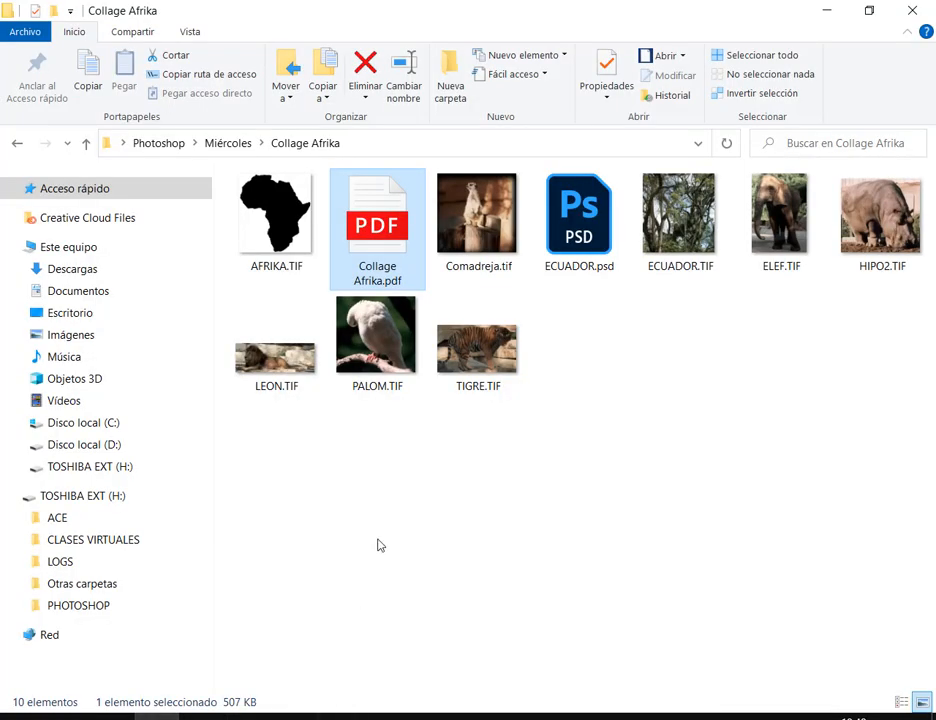
pyautogui.click(378, 541)
pyautogui.click(237, 145)
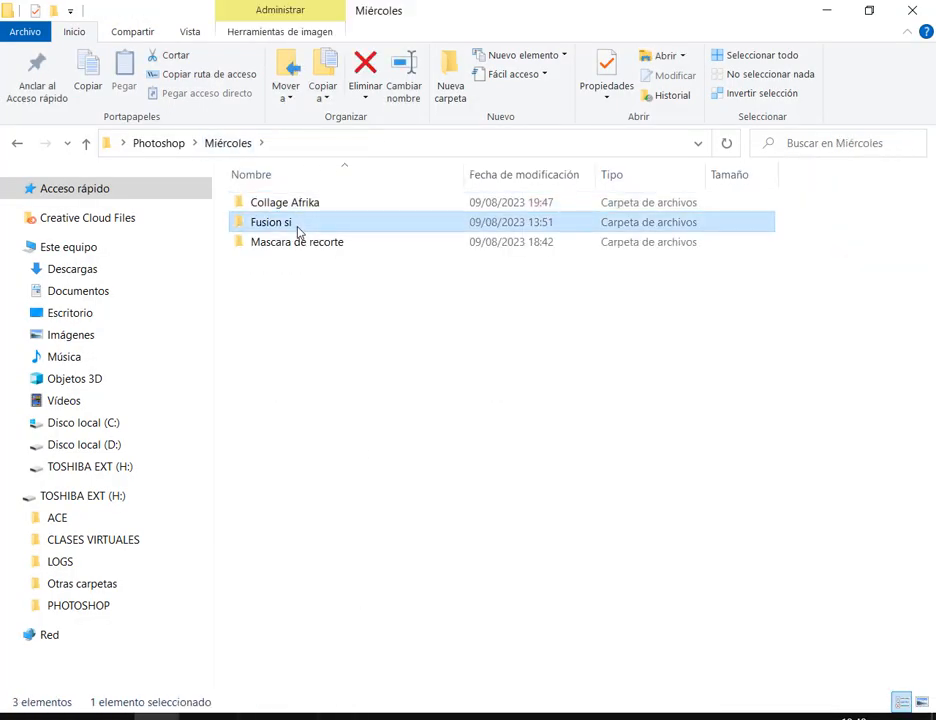
pyautogui.doubleClick(299, 226)
pyautogui.doubleClick(806, 237)
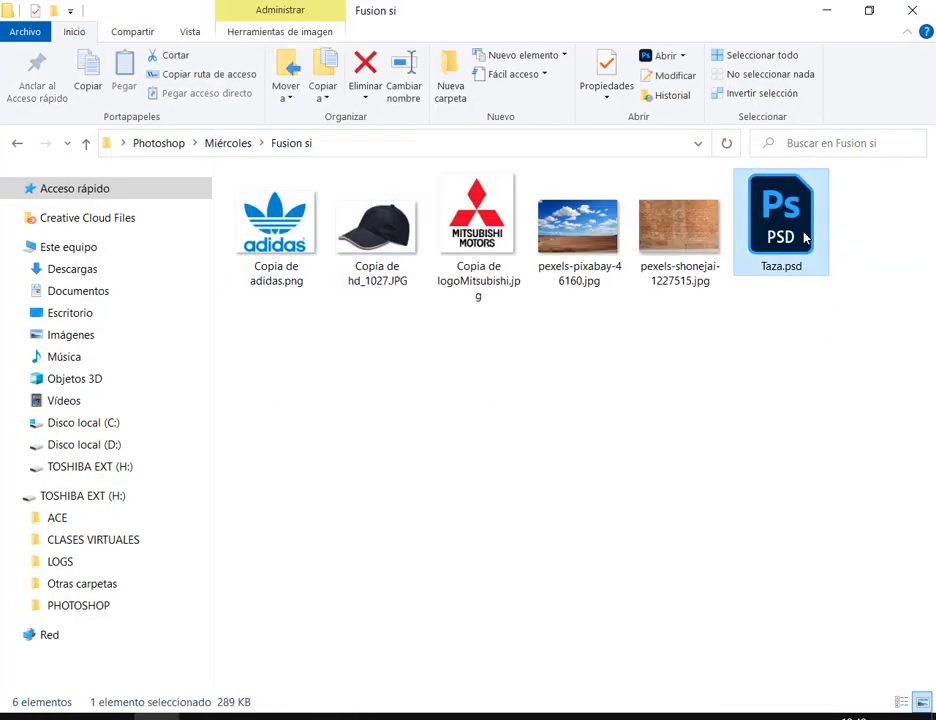
pyautogui.click(530, 382)
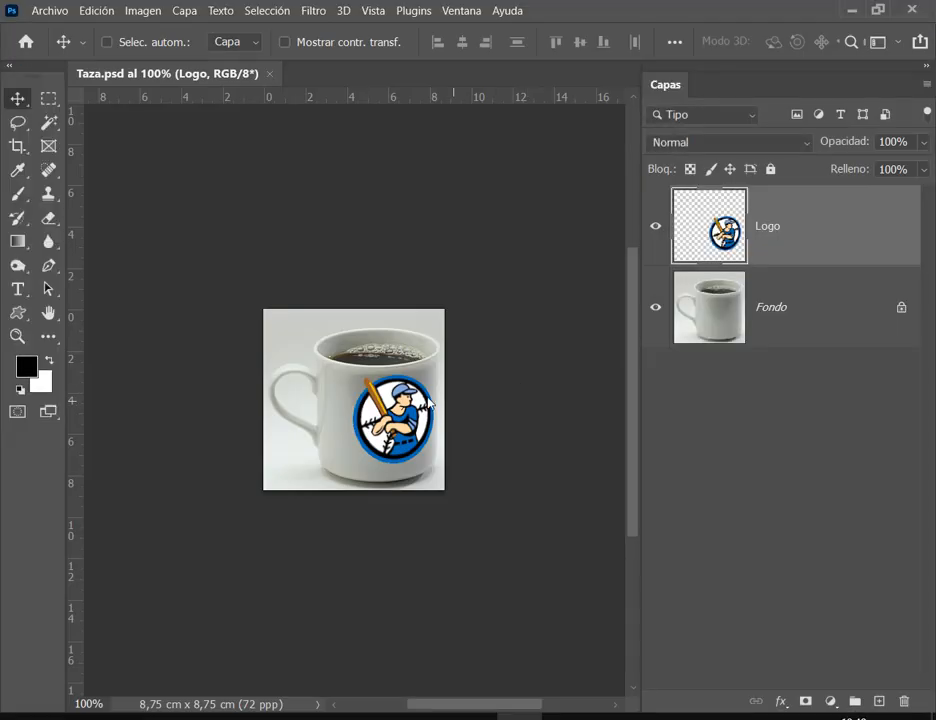
# Step: Hide the Logo layer to inspect the bare mug, and show the layer again
pyautogui.scroll(5, 412, 407)
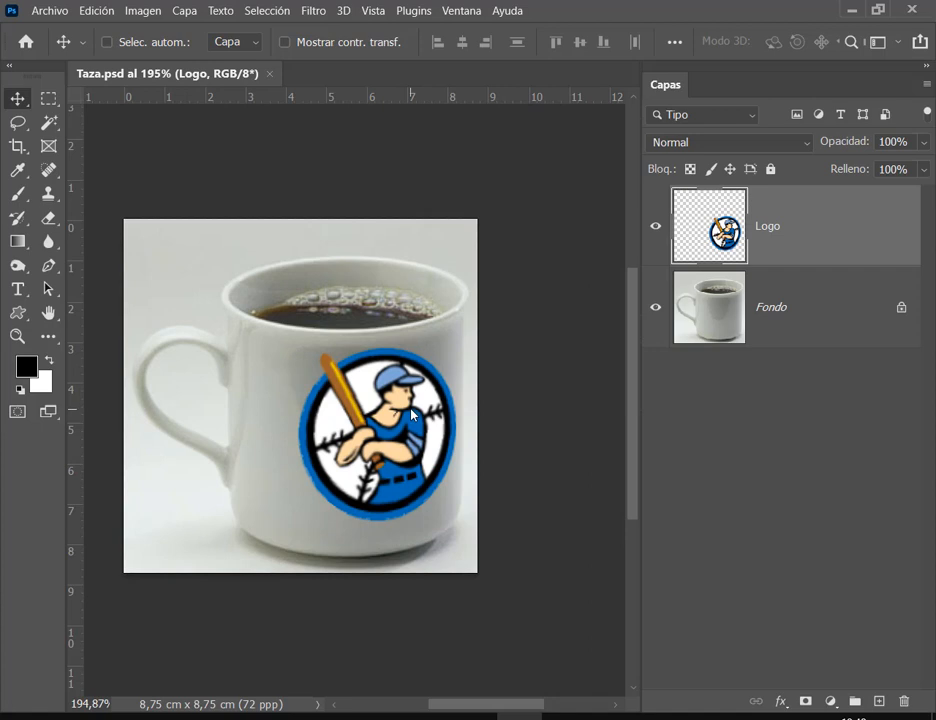
pyautogui.moveTo(668, 180)
pyautogui.mouseDown()
pyautogui.moveTo(762, 268)
pyautogui.moveTo(816, 270)
pyautogui.mouseUp()
pyautogui.click(657, 227)
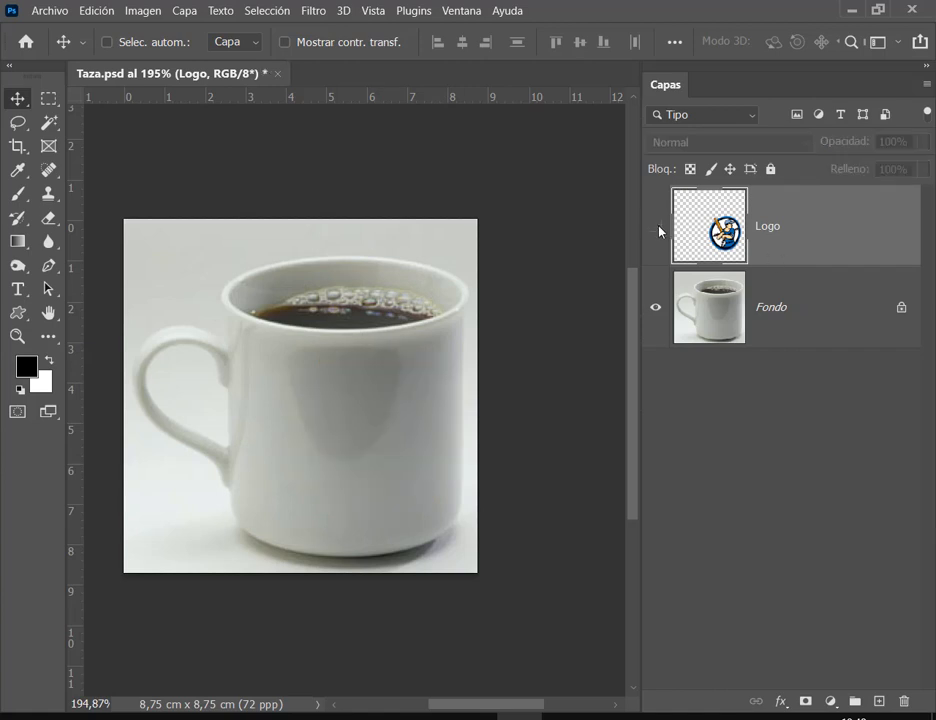
pyautogui.click(657, 228)
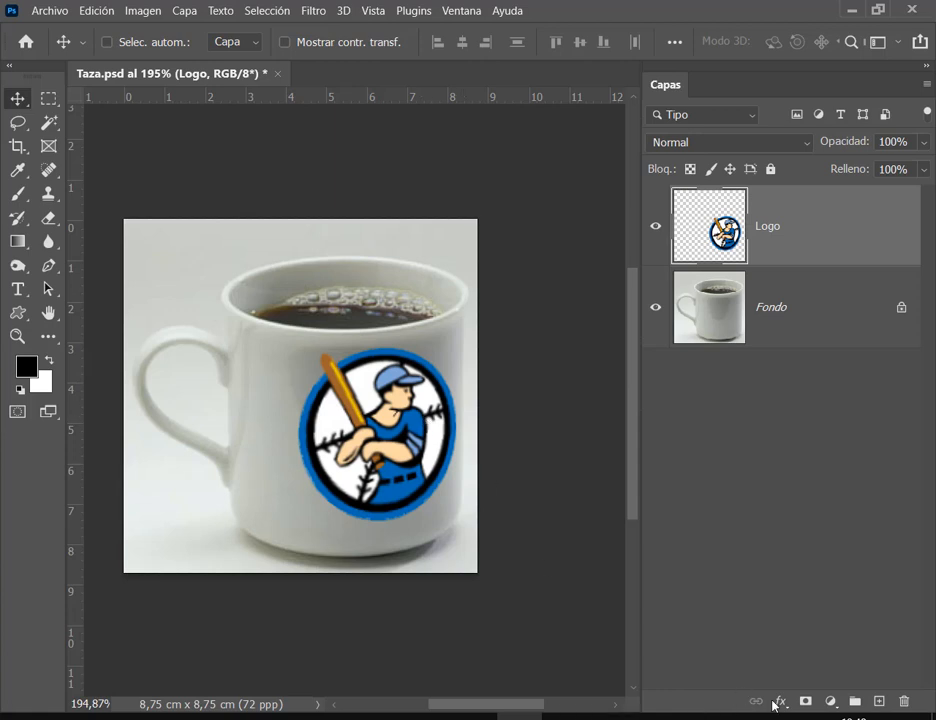
# Step: Add a layer mask to the Logo layer and fade the logo with a 75 px Eraser at 28% opacity
pyautogui.click(805, 701)
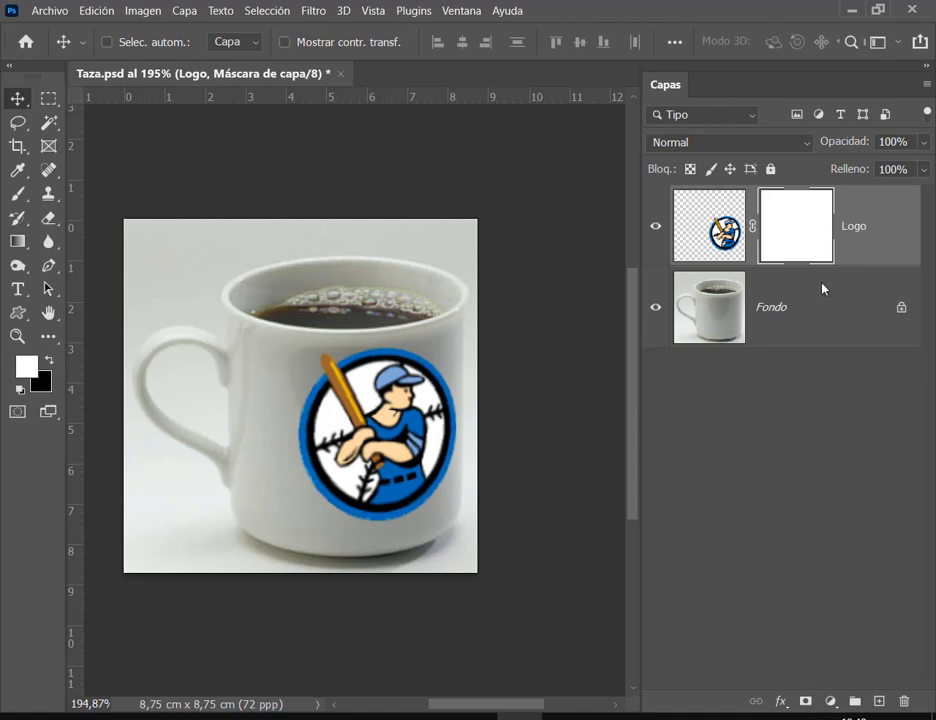
pyautogui.click(48, 217)
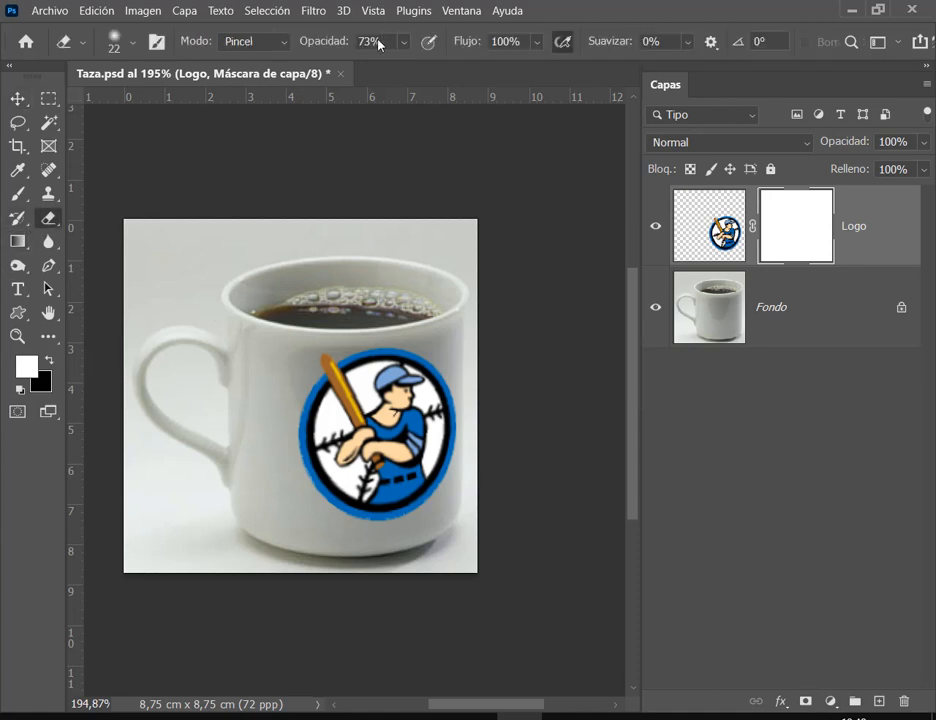
pyautogui.moveTo(338, 256); pyautogui.dragTo(391, 254)
pyautogui.moveTo(339, 46); pyautogui.dragTo(266, 42)
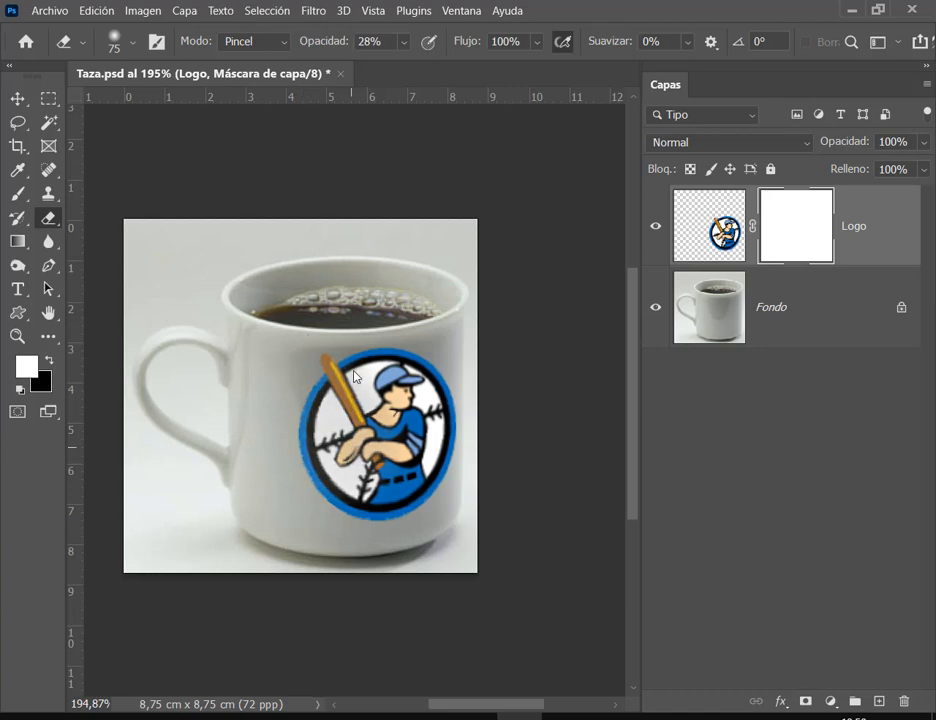
pyautogui.moveTo(353, 371)
pyautogui.mouseDown()
pyautogui.moveTo(386, 496)
pyautogui.moveTo(445, 405)
pyautogui.moveTo(447, 450)
pyautogui.moveTo(460, 379)
pyautogui.moveTo(458, 508)
pyautogui.moveTo(453, 472)
pyautogui.moveTo(475, 365)
pyautogui.moveTo(462, 509)
pyautogui.mouseUp()
pyautogui.moveTo(279, 392)
pyautogui.mouseDown()
pyautogui.moveTo(291, 526)
pyautogui.moveTo(269, 487)
pyautogui.moveTo(316, 313)
pyautogui.moveTo(320, 324)
pyautogui.mouseUp()
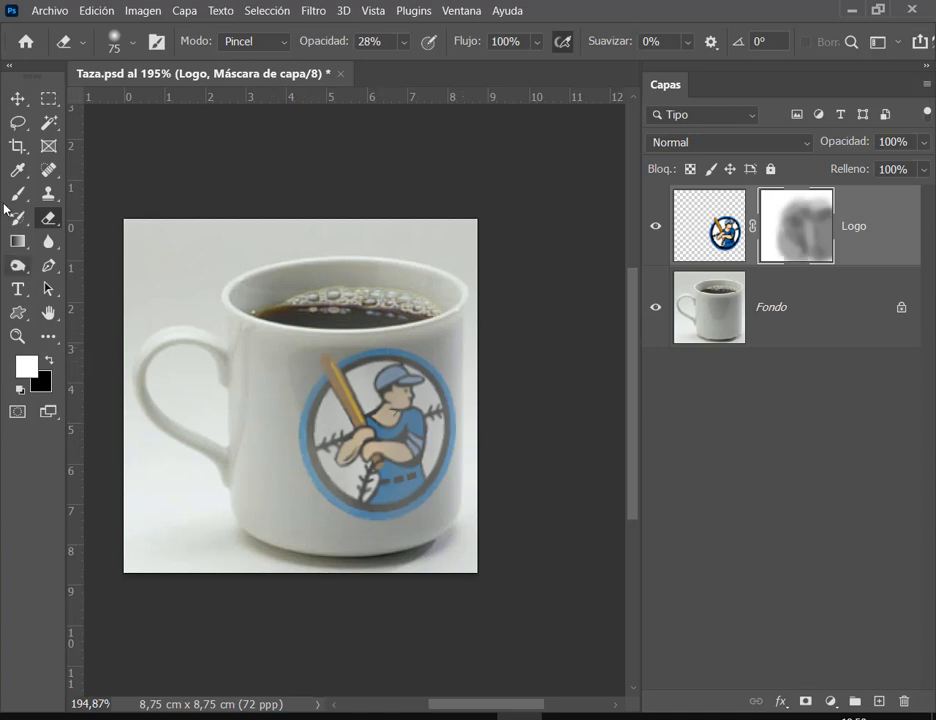
# Step: Delete the Logo layer's mask without applying it
pyautogui.click(17, 98)
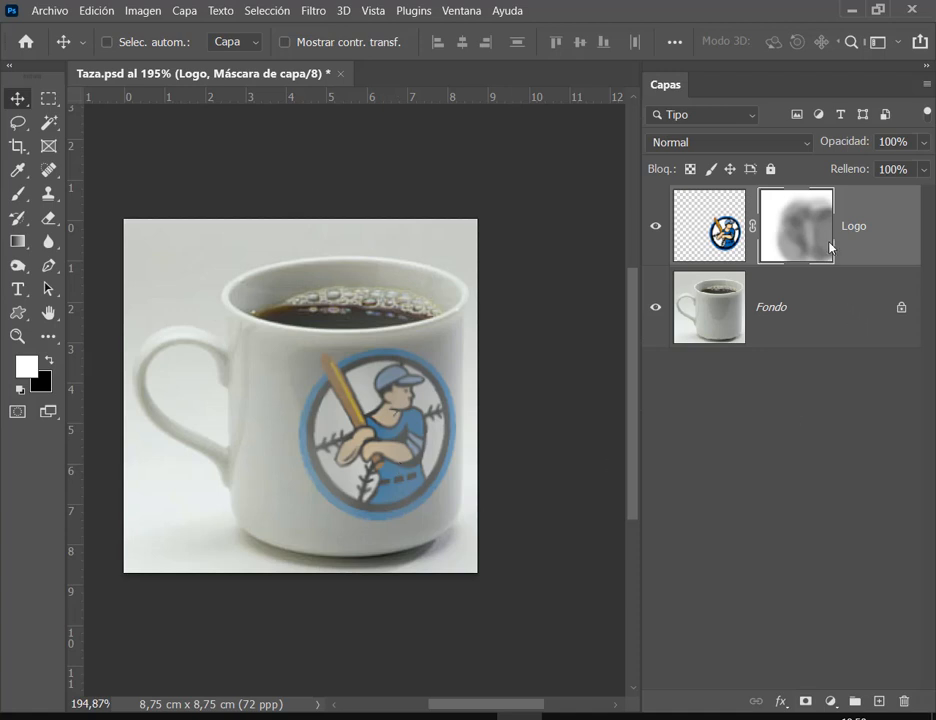
pyautogui.moveTo(771, 250); pyautogui.dragTo(899, 704)
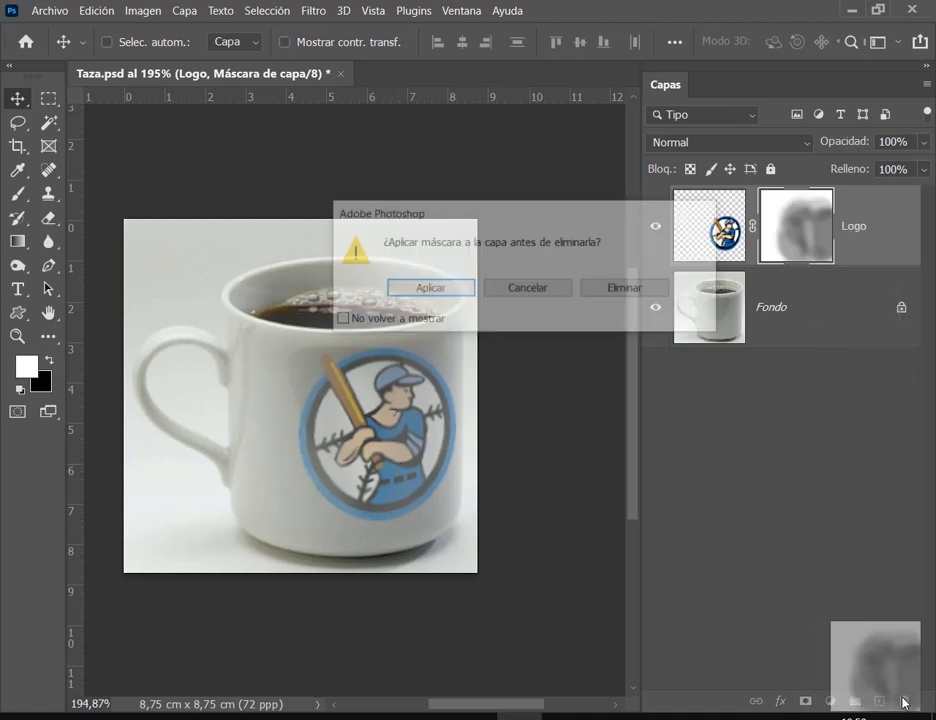
pyautogui.click(655, 297)
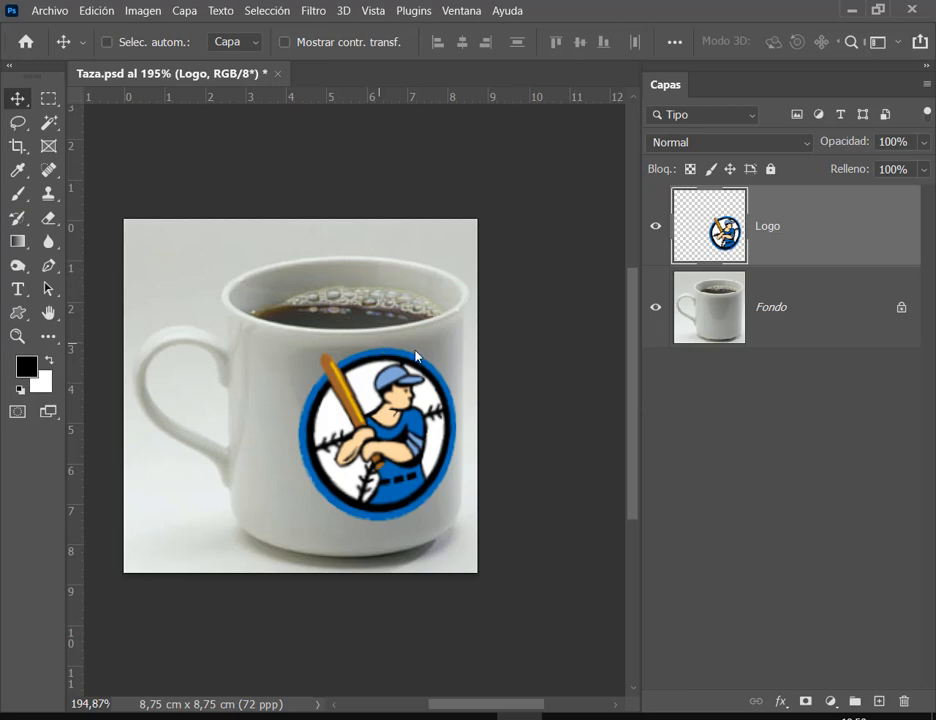
# Step: Examine the Fusionar si sliders in the Logo layer's blending options and close the dialog without changes
pyautogui.doubleClick(810, 237)
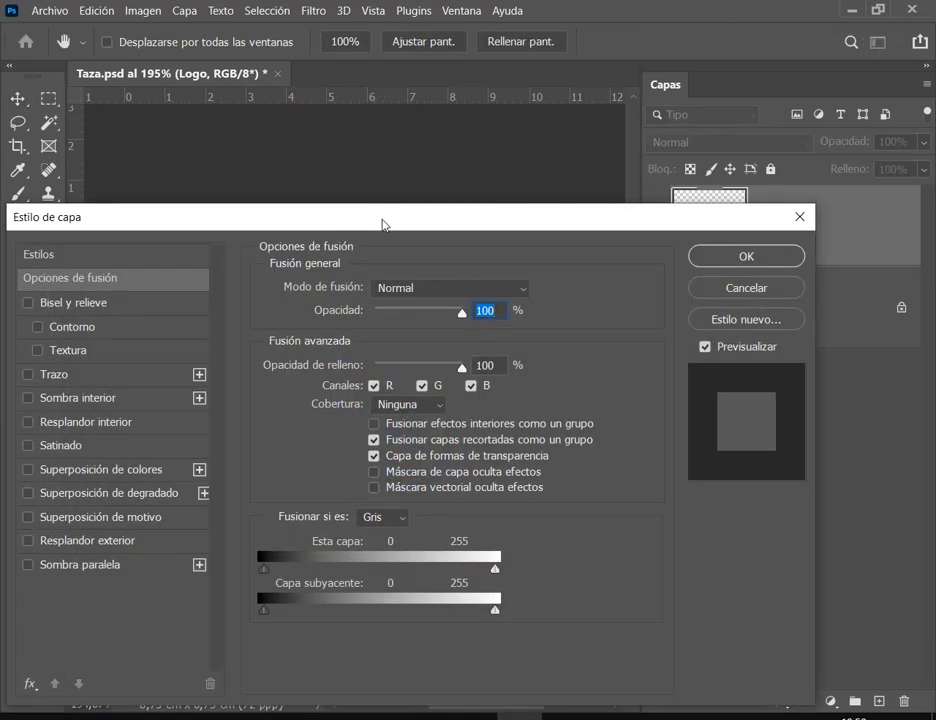
pyautogui.moveTo(382, 223); pyautogui.dragTo(435, 90)
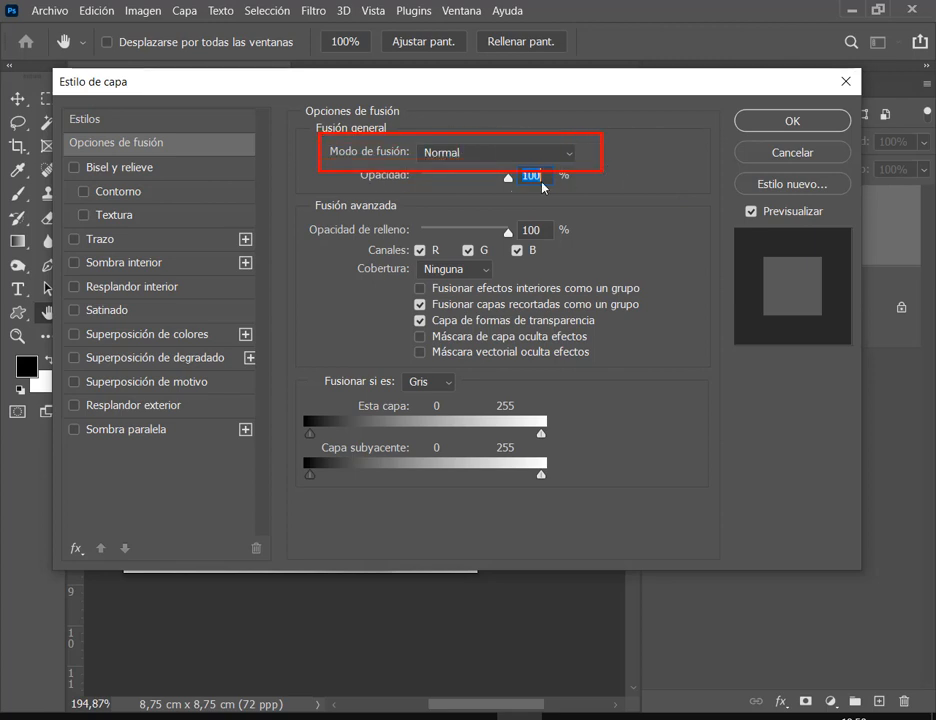
pyautogui.click(645, 212)
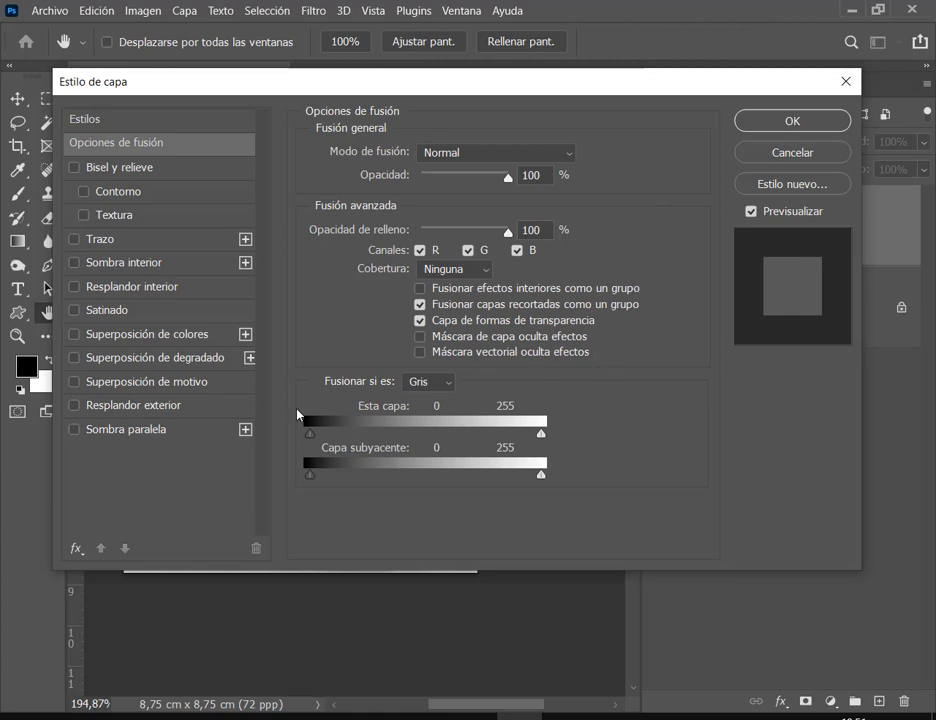
pyautogui.moveTo(295, 404)
pyautogui.mouseDown()
pyautogui.moveTo(488, 496)
pyautogui.moveTo(558, 510)
pyautogui.mouseUp()
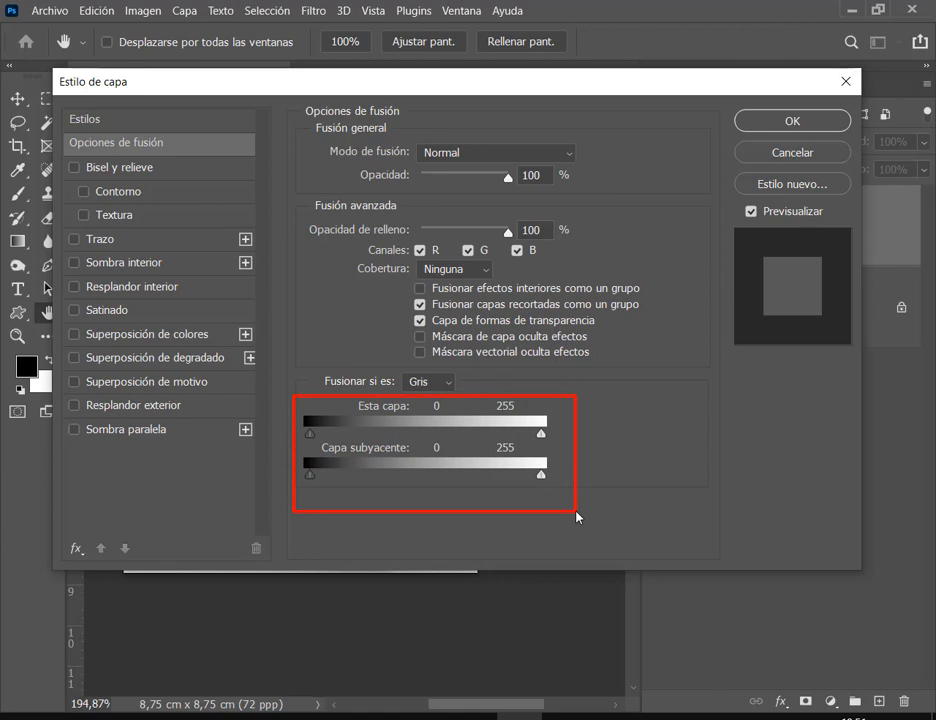
pyautogui.press('Escape')
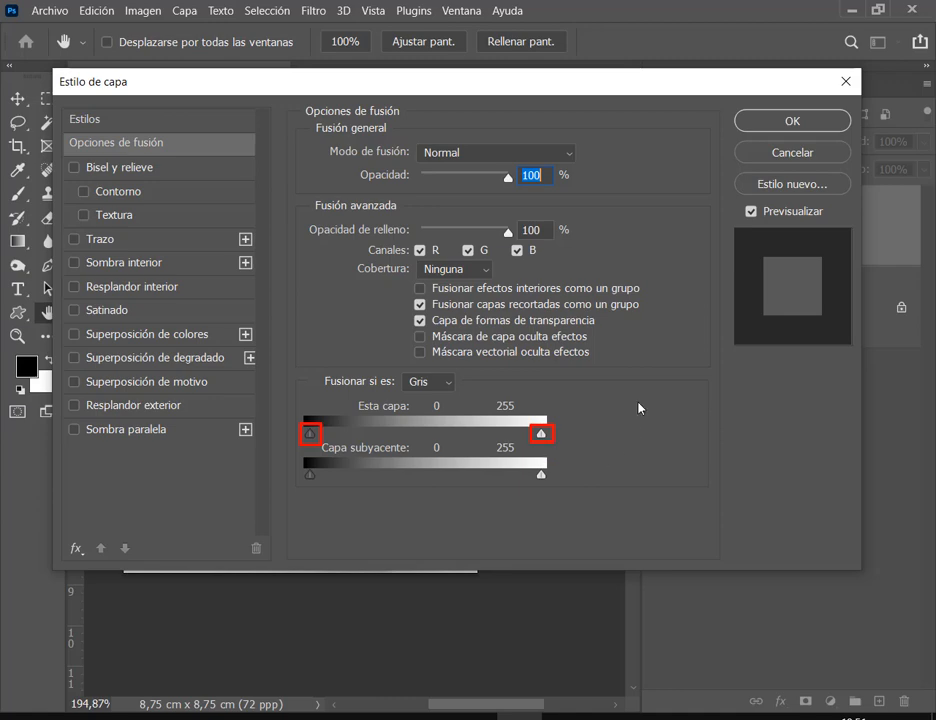
pyautogui.moveTo(410, 92)
pyautogui.mouseDown()
pyautogui.moveTo(471, 97)
pyautogui.moveTo(602, 202)
pyautogui.moveTo(644, 196)
pyautogui.moveTo(401, 100)
pyautogui.moveTo(671, 79)
pyautogui.moveTo(768, 54)
pyautogui.moveTo(740, 52)
pyautogui.moveTo(771, 42)
pyautogui.mouseUp()
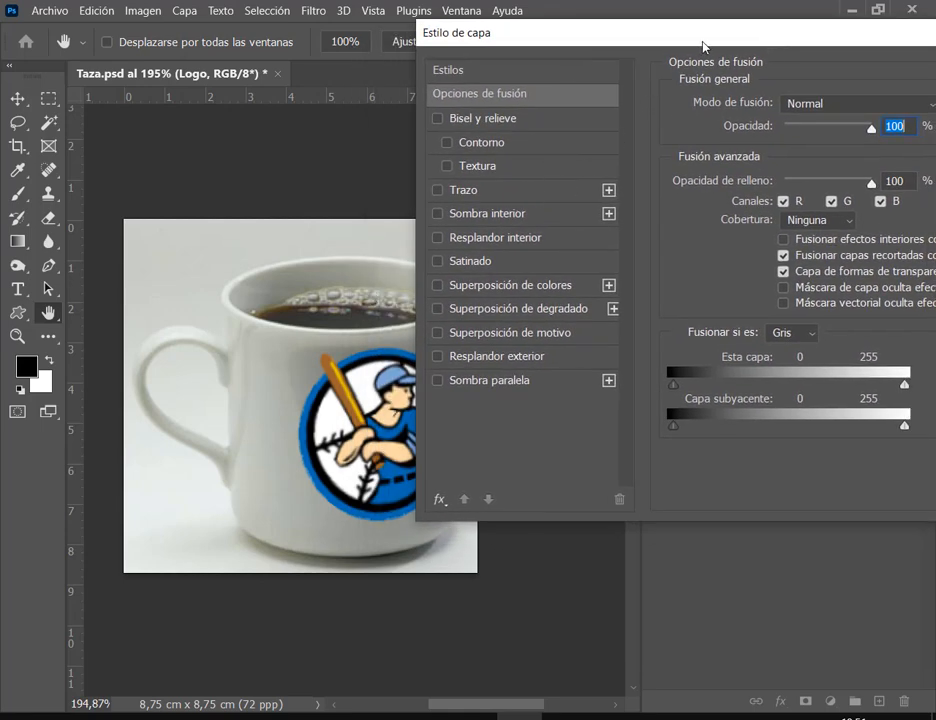
pyautogui.moveTo(704, 42); pyautogui.dragTo(536, 71)
pyautogui.moveTo(842, 61); pyautogui.dragTo(539, 69)
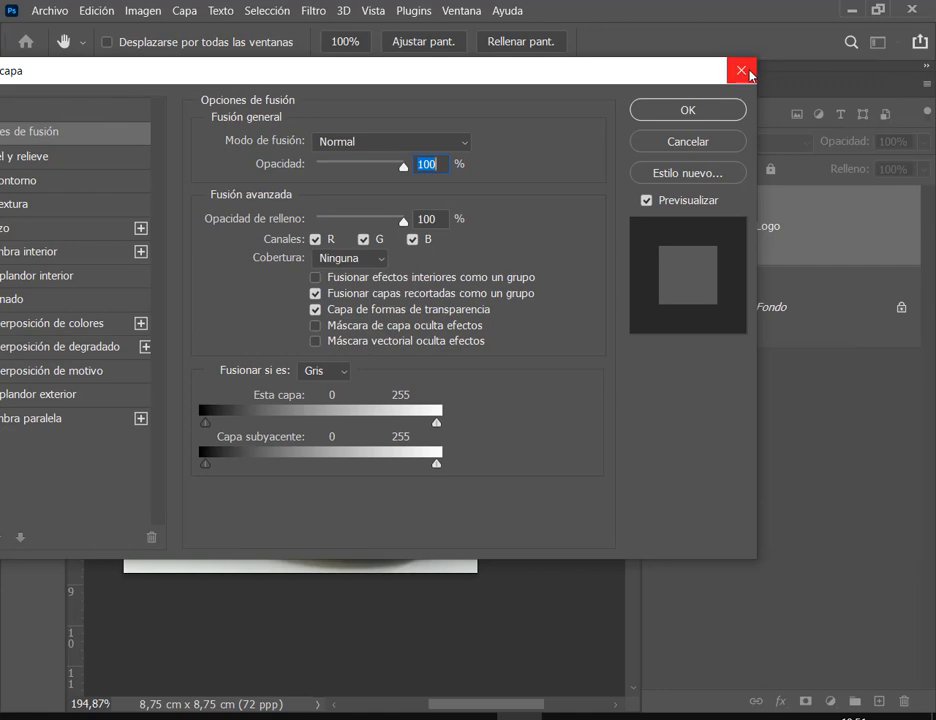
pyautogui.click(738, 70)
# Step: Collapse the Capas panel and open the Logo layer's Opciones de fusión, placing the dialog beside the mug
pyautogui.click(927, 65)
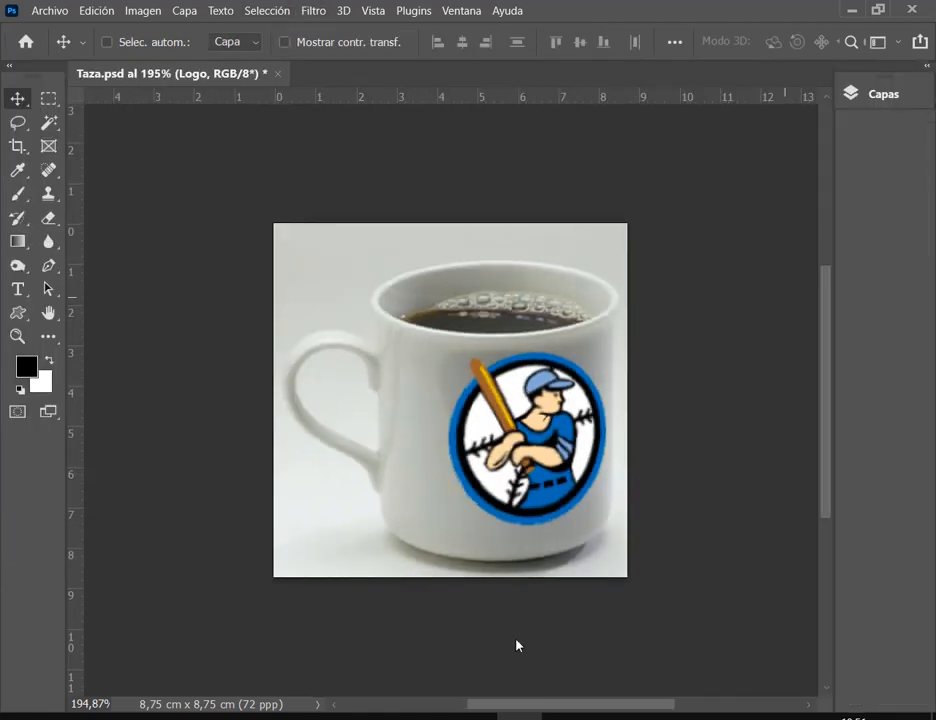
pyautogui.click(808, 705)
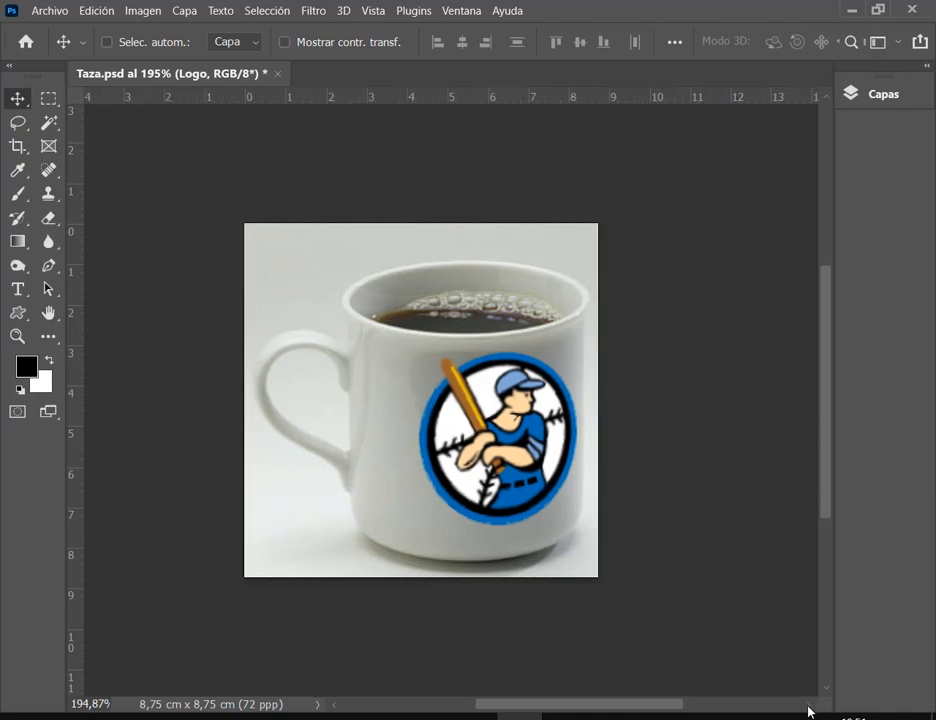
pyautogui.moveTo(808, 705); pyautogui.dragTo(808, 705)
pyautogui.click(184, 10)
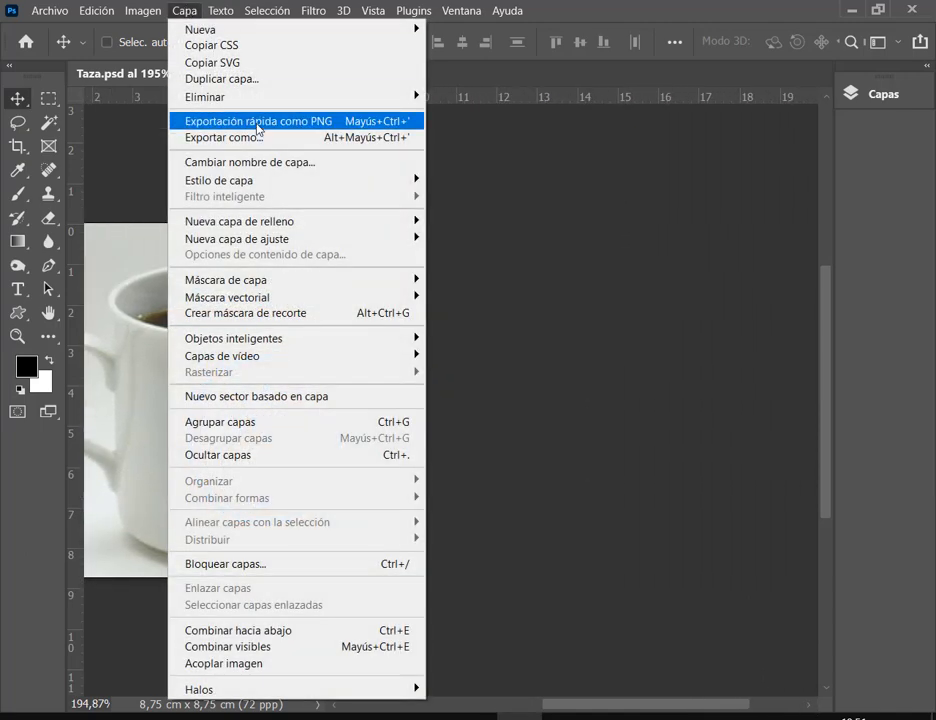
pyautogui.moveTo(293, 226)
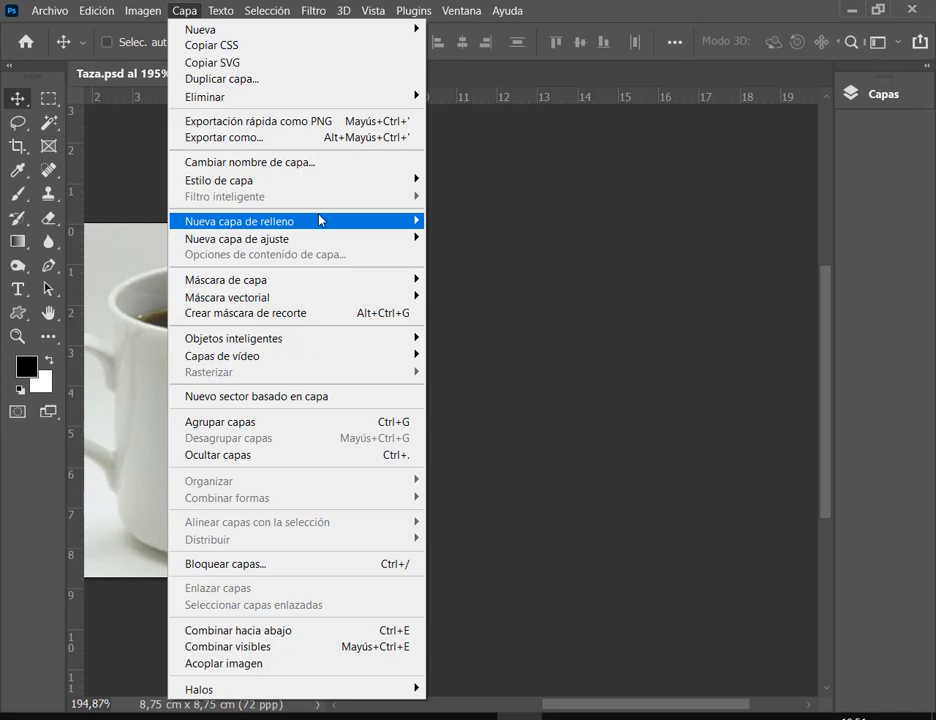
pyautogui.moveTo(346, 184)
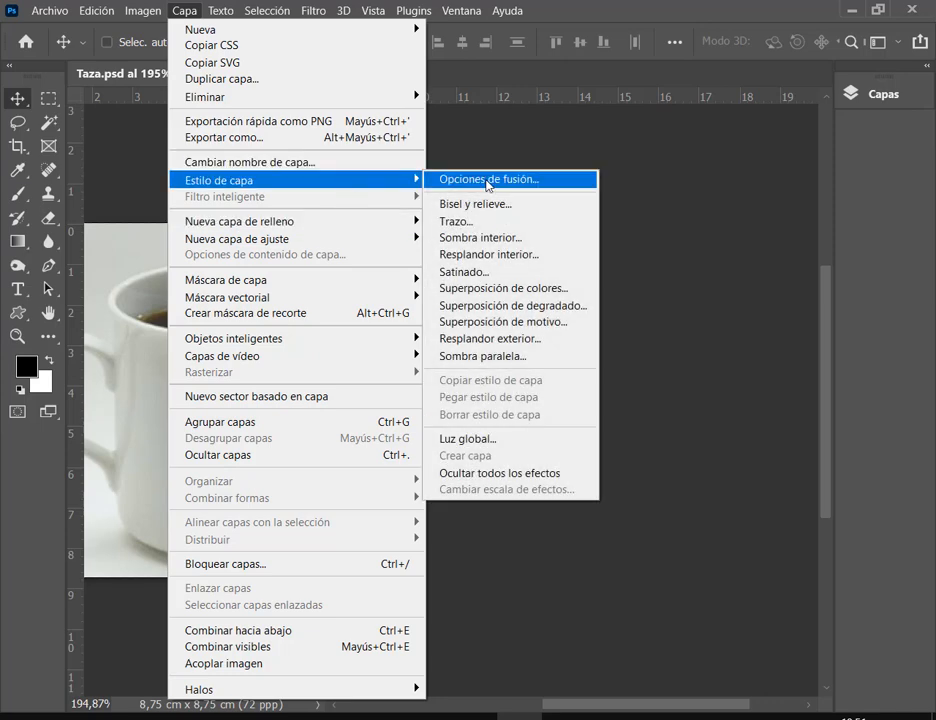
pyautogui.click(493, 178)
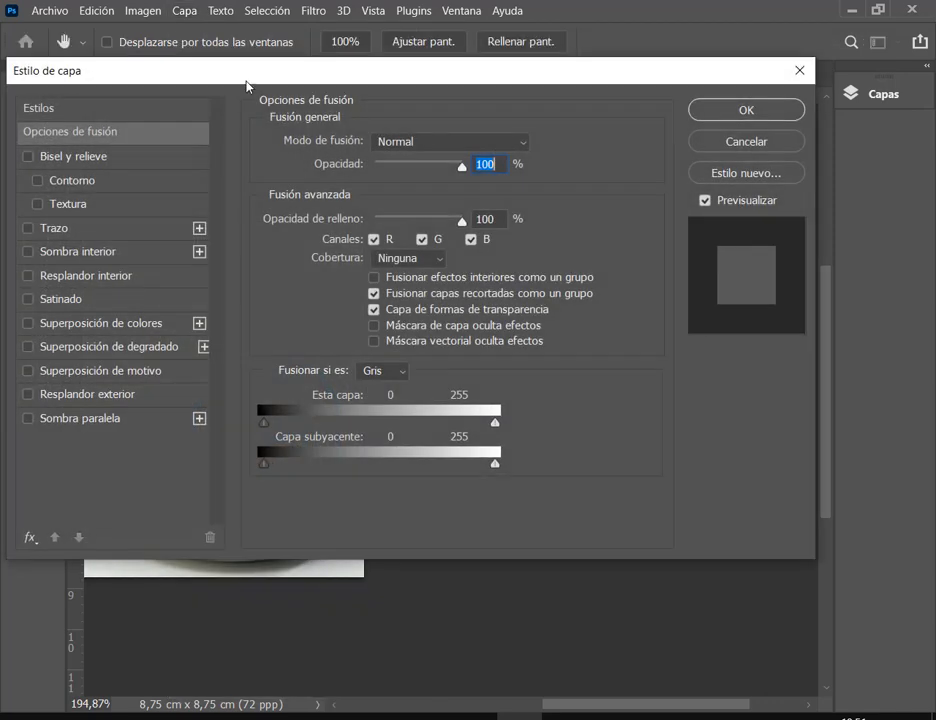
pyautogui.moveTo(224, 74); pyautogui.dragTo(572, 79)
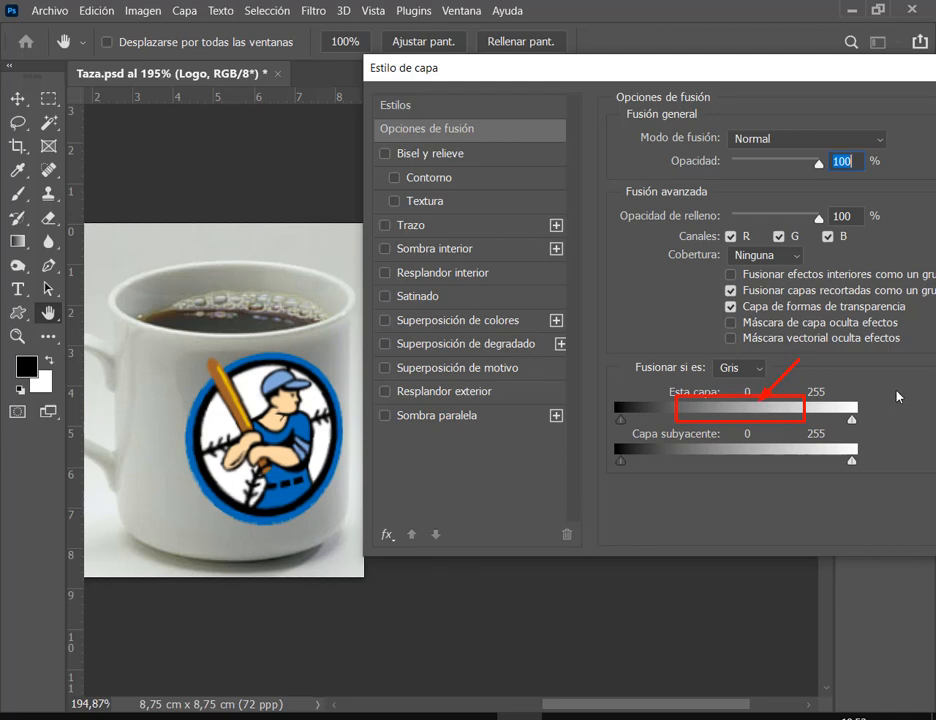
# Step: Try lowering the Esta capa white slider to 215 and 114, and restore it to 255
pyautogui.click(752, 418)
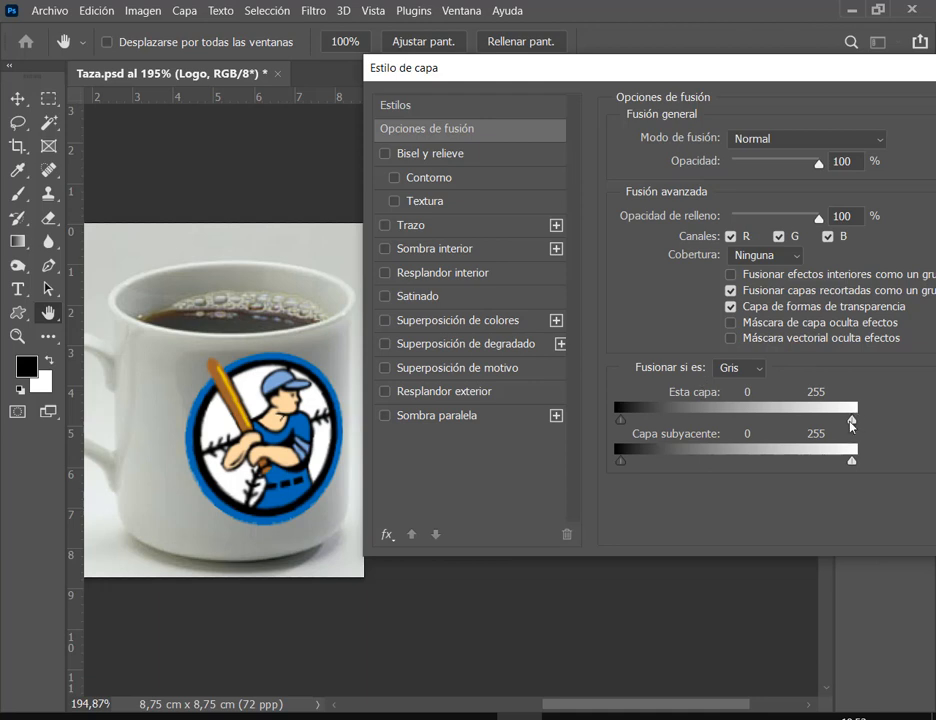
pyautogui.moveTo(851, 421); pyautogui.dragTo(816, 419)
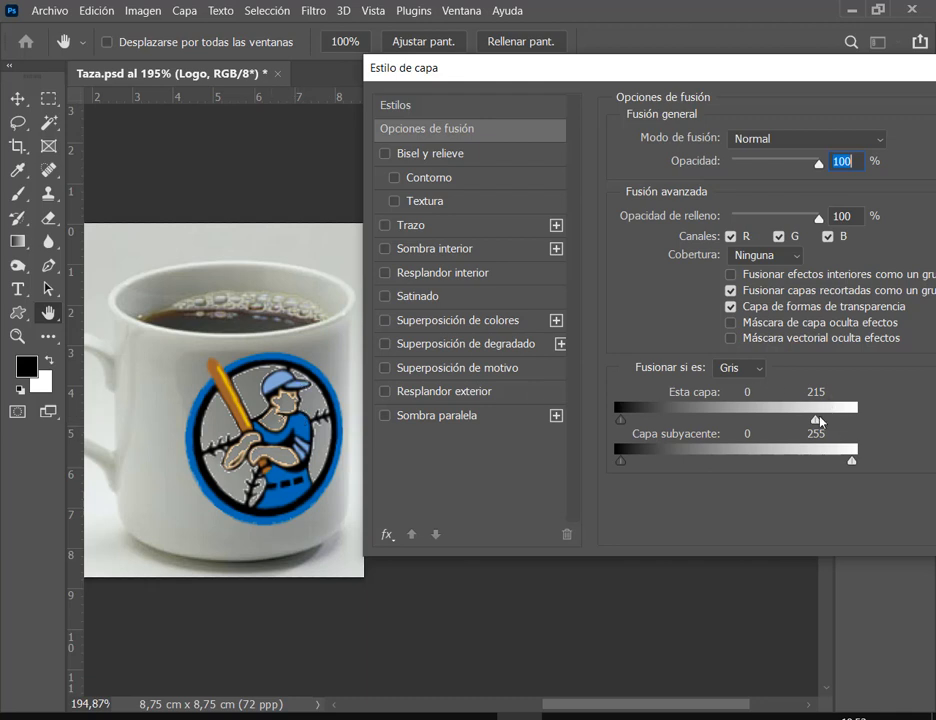
pyautogui.moveTo(817, 419); pyautogui.dragTo(724, 417)
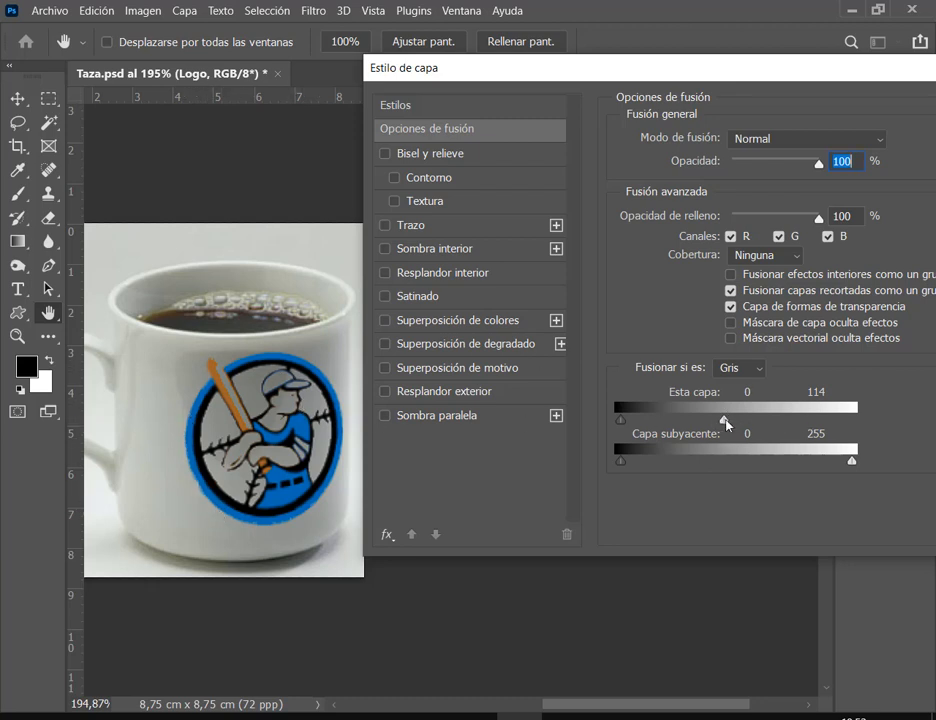
pyautogui.moveTo(727, 421); pyautogui.dragTo(852, 419)
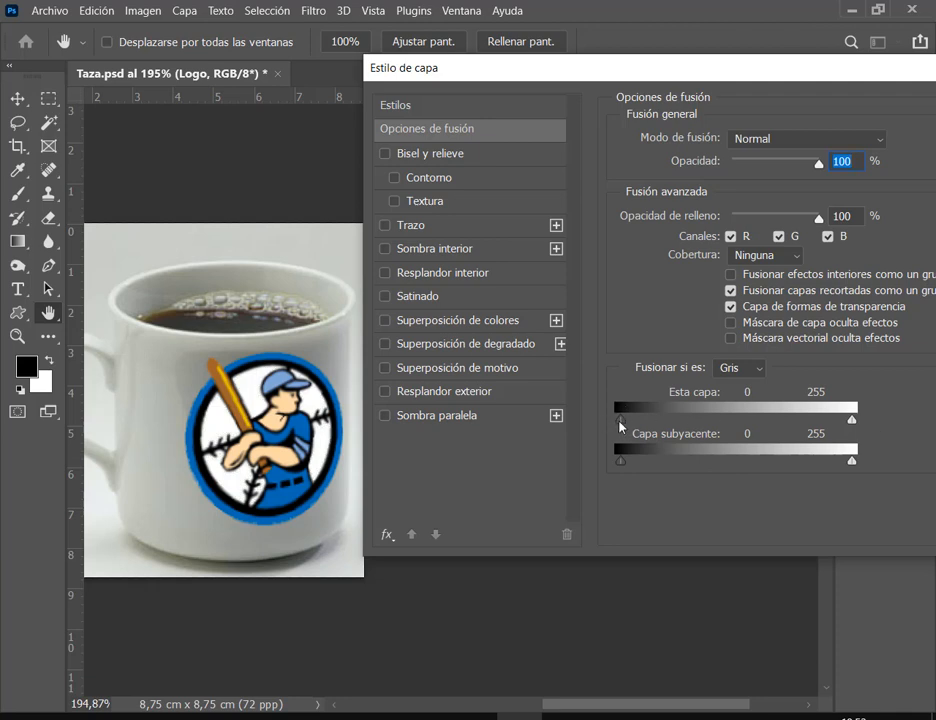
pyautogui.moveTo(620, 424)
pyautogui.mouseDown()
pyautogui.moveTo(703, 423)
pyautogui.moveTo(603, 427)
pyautogui.moveTo(763, 428)
pyautogui.moveTo(607, 426)
pyautogui.mouseUp()
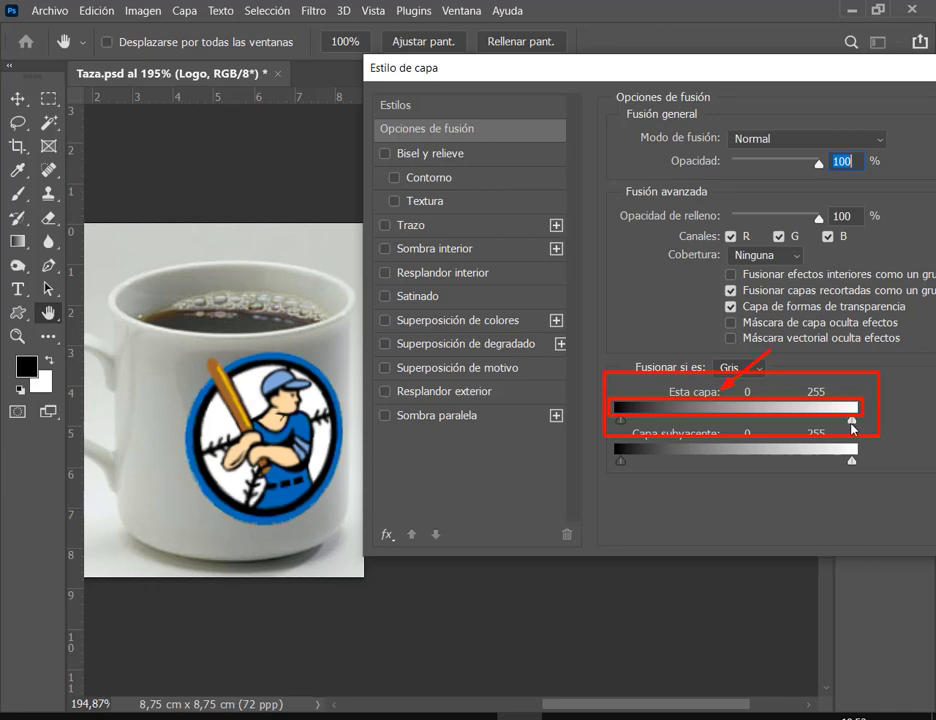
pyautogui.moveTo(852, 421)
pyautogui.mouseDown()
pyautogui.moveTo(842, 424)
pyautogui.moveTo(866, 427)
pyautogui.mouseUp()
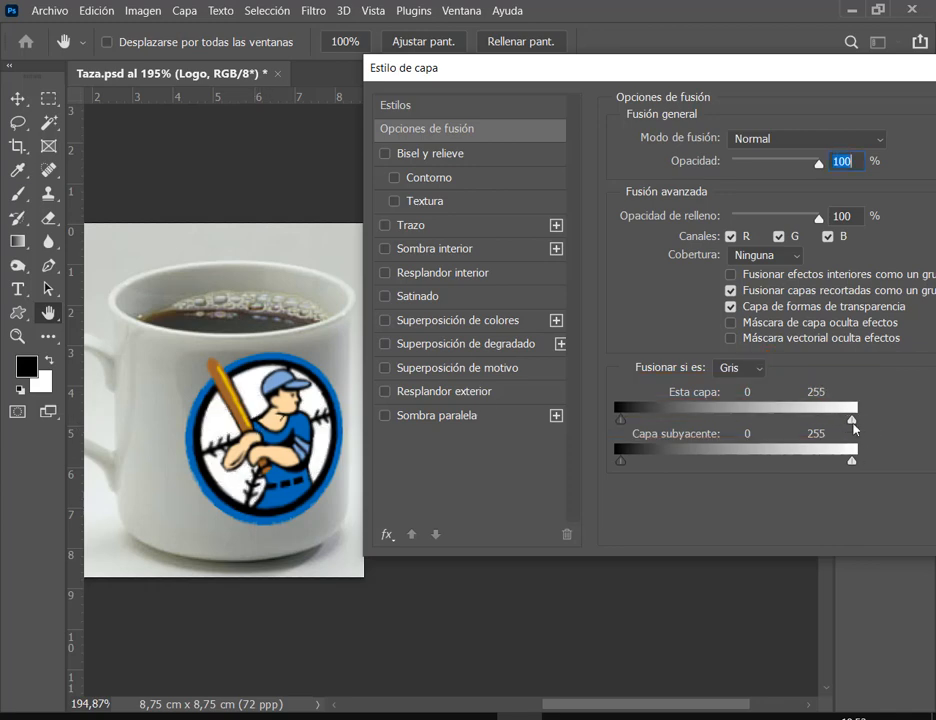
# Step: Try lowering the Capa subyacente white slider to 155, and restore it to 255
pyautogui.moveTo(852, 421); pyautogui.dragTo(884, 424)
pyautogui.click(737, 71)
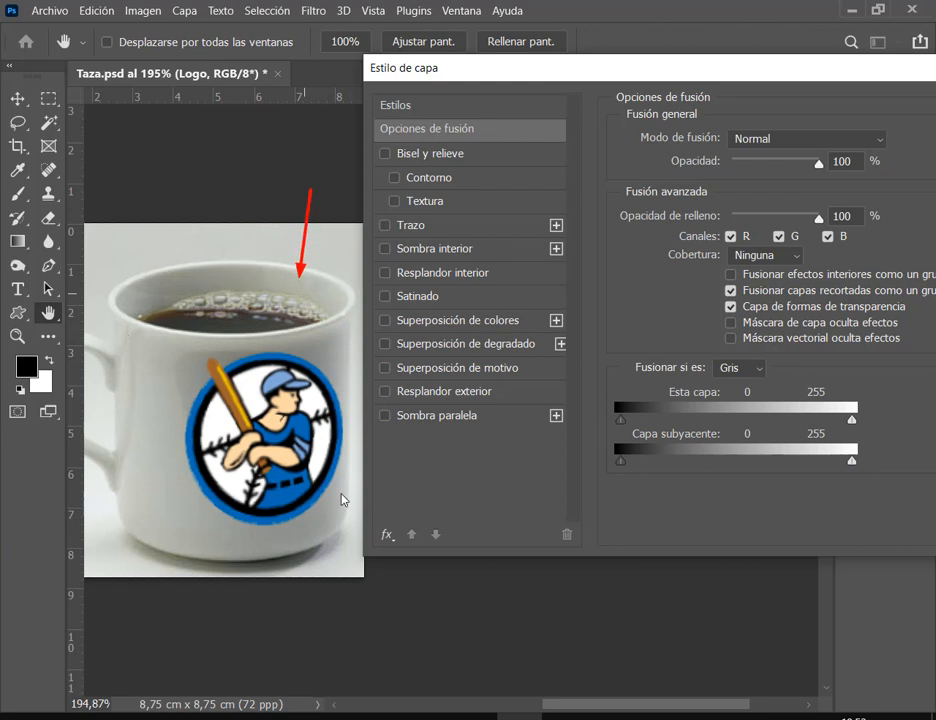
pyautogui.moveTo(186, 351); pyautogui.dragTo(355, 527)
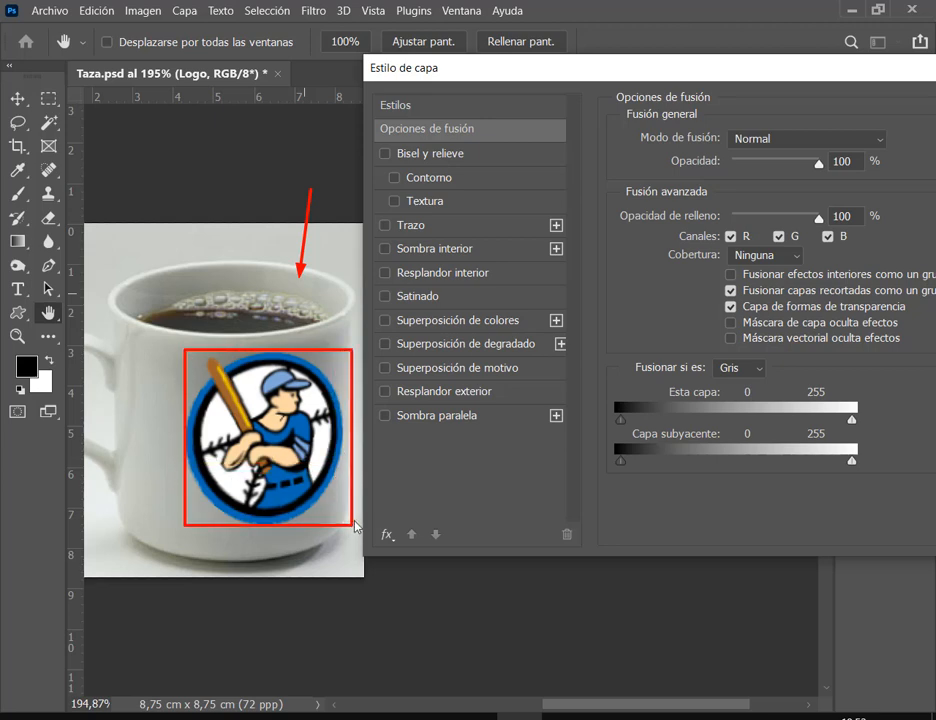
pyautogui.press('Escape')
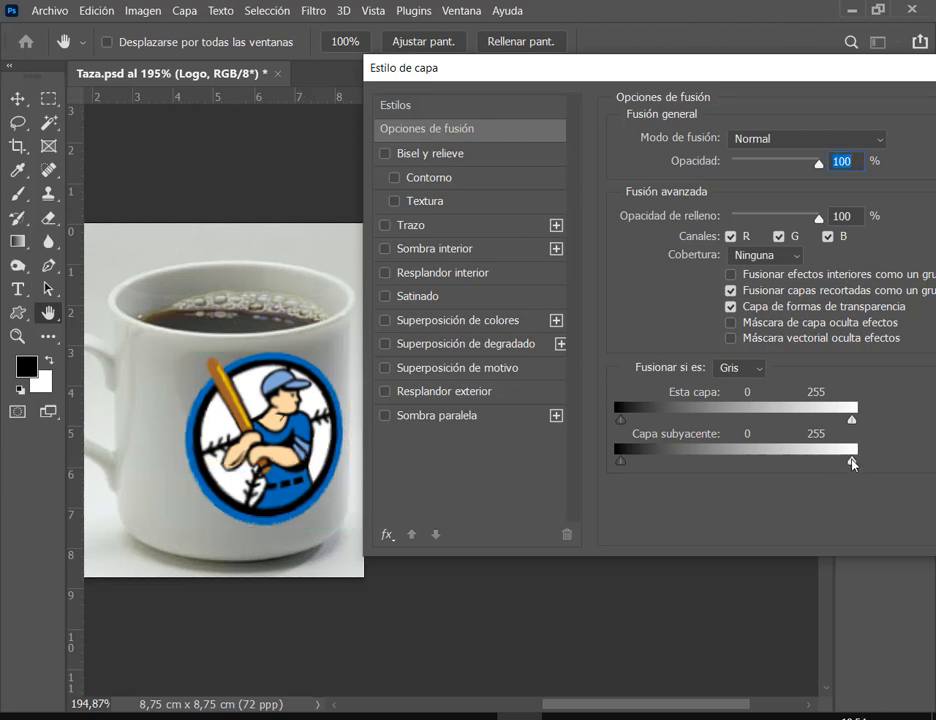
pyautogui.moveTo(852, 463); pyautogui.dragTo(762, 462)
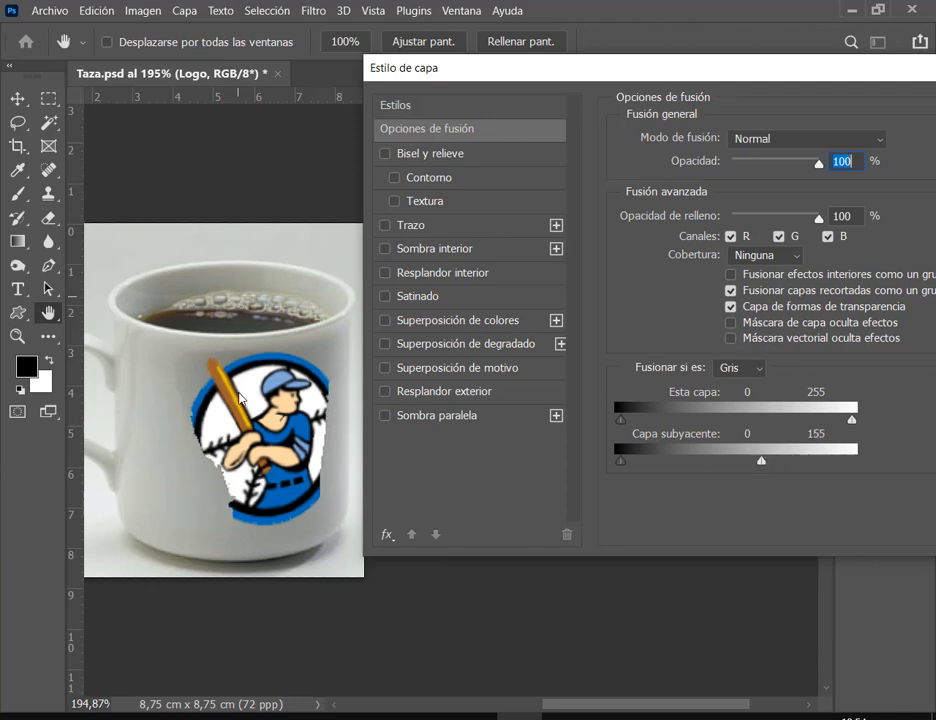
pyautogui.moveTo(162, 349)
pyautogui.mouseDown()
pyautogui.moveTo(318, 503)
pyautogui.moveTo(329, 534)
pyautogui.mouseUp()
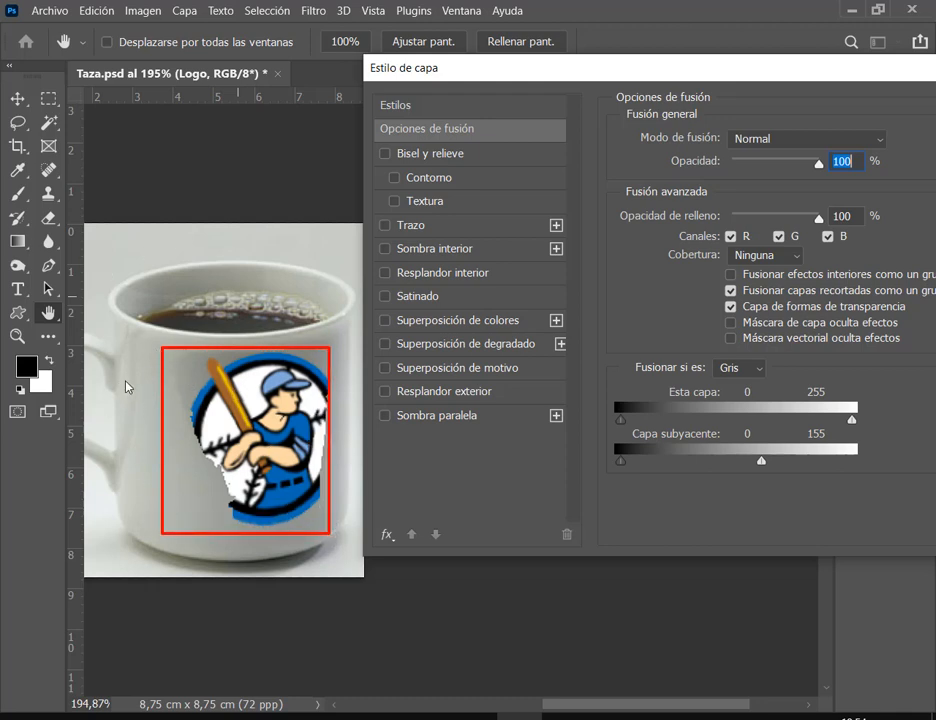
pyautogui.moveTo(143, 404); pyautogui.dragTo(108, 436)
pyautogui.moveTo(365, 242); pyautogui.dragTo(350, 292)
pyautogui.press('Escape')
pyautogui.moveTo(761, 463); pyautogui.dragTo(890, 467)
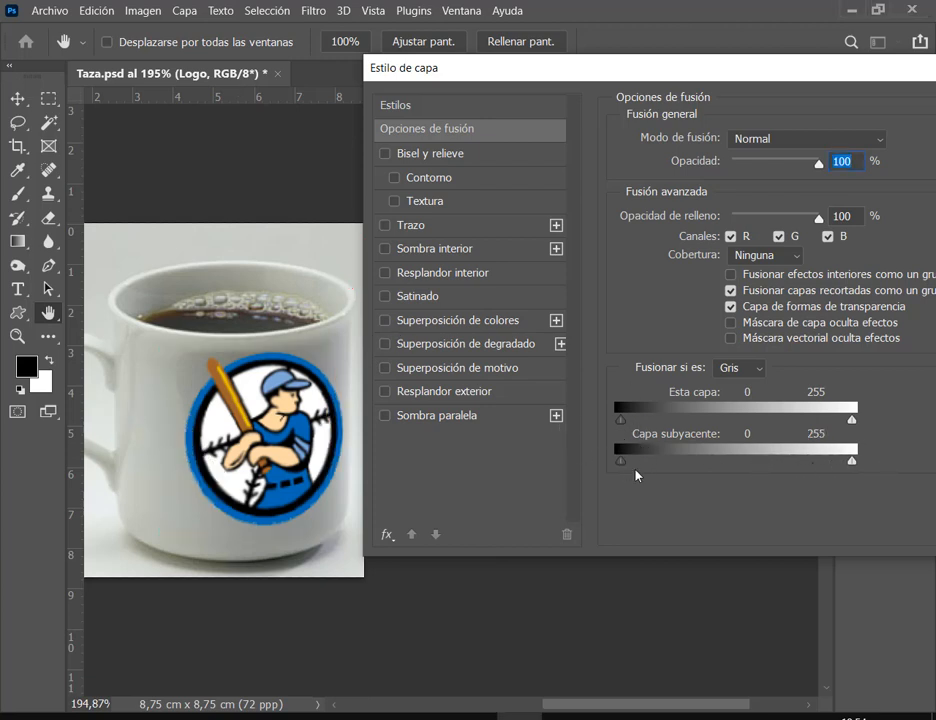
# Step: Try raising the Capa subyacente black slider to 130, and restore it to 0
pyautogui.moveTo(622, 465)
pyautogui.mouseDown()
pyautogui.moveTo(631, 468)
pyautogui.moveTo(612, 473)
pyautogui.moveTo(656, 466)
pyautogui.moveTo(628, 466)
pyautogui.mouseUp()
pyautogui.moveTo(626, 462); pyautogui.dragTo(741, 467)
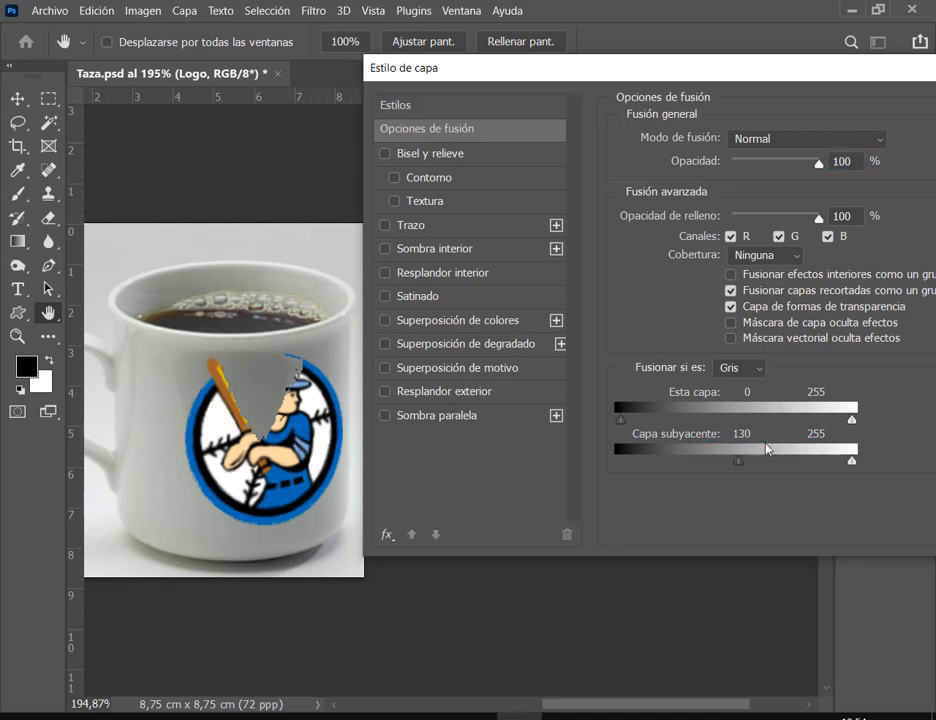
pyautogui.moveTo(736, 464); pyautogui.dragTo(594, 463)
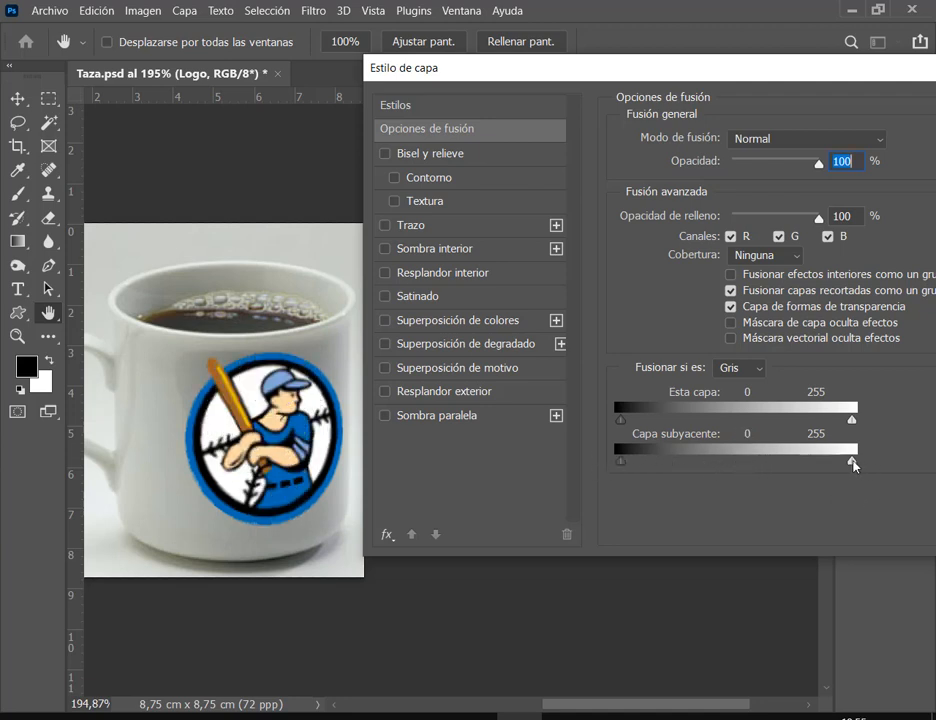
pyautogui.moveTo(799, 462); pyautogui.dragTo(851, 463)
pyautogui.moveTo(125, 287); pyautogui.dragTo(148, 382)
pyautogui.moveTo(375, 281); pyautogui.dragTo(352, 328)
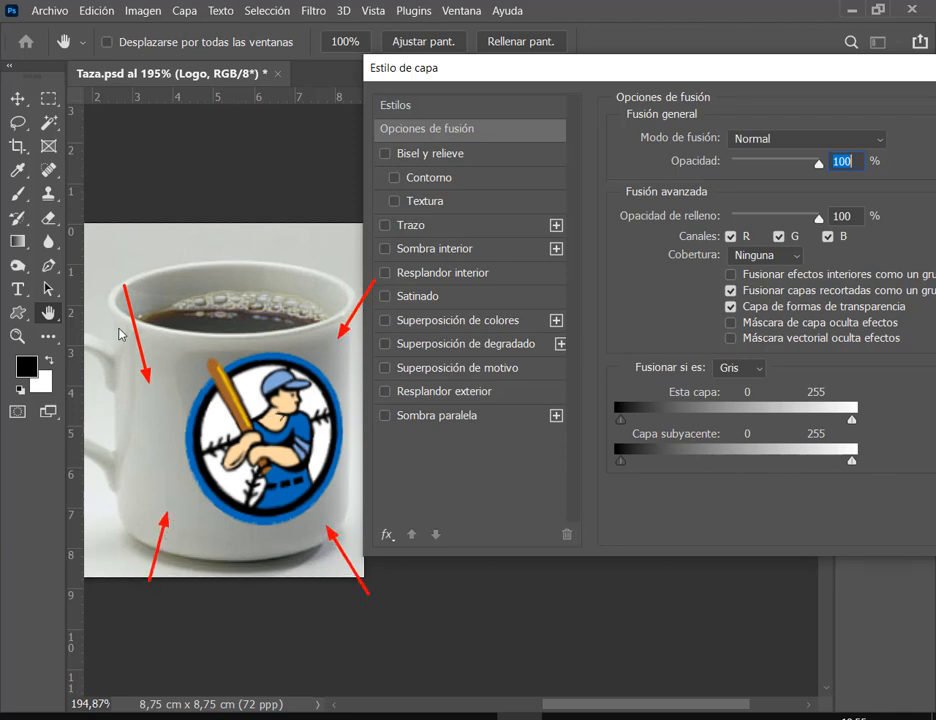
pyautogui.click(851, 463)
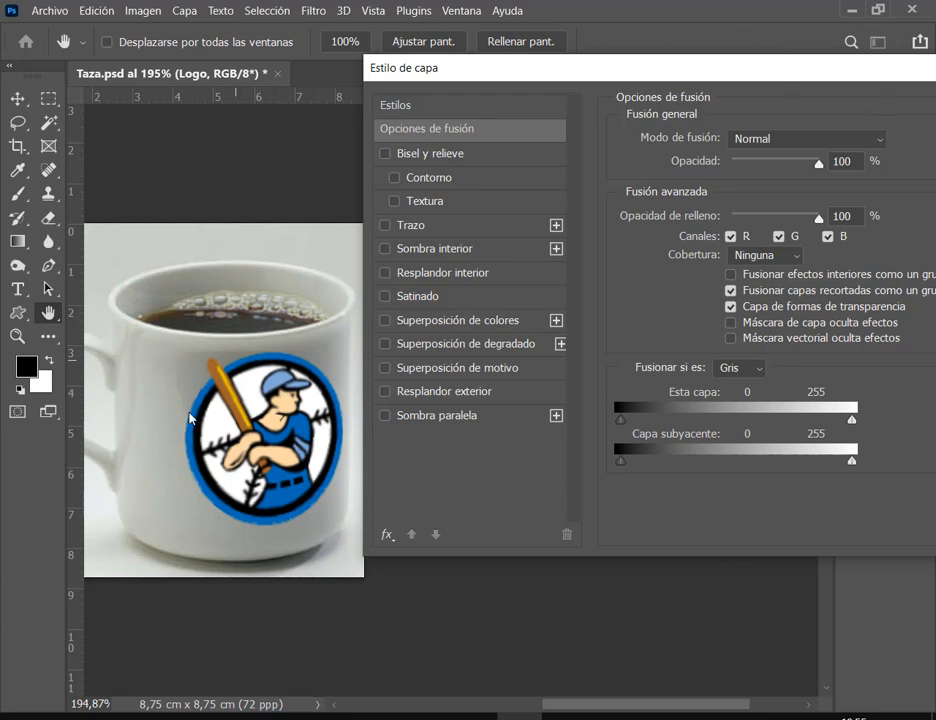
# Step: Set the Capa subyacente white slider to 146 and accept the Logo layer's blending options
pyautogui.moveTo(852, 466)
pyautogui.mouseDown()
pyautogui.moveTo(769, 462)
pyautogui.moveTo(834, 464)
pyautogui.mouseUp()
pyautogui.moveTo(187, 357)
pyautogui.mouseDown()
pyautogui.moveTo(345, 503)
pyautogui.moveTo(343, 521)
pyautogui.mouseUp()
pyautogui.press('Escape')
pyautogui.moveTo(817, 468); pyautogui.dragTo(752, 464)
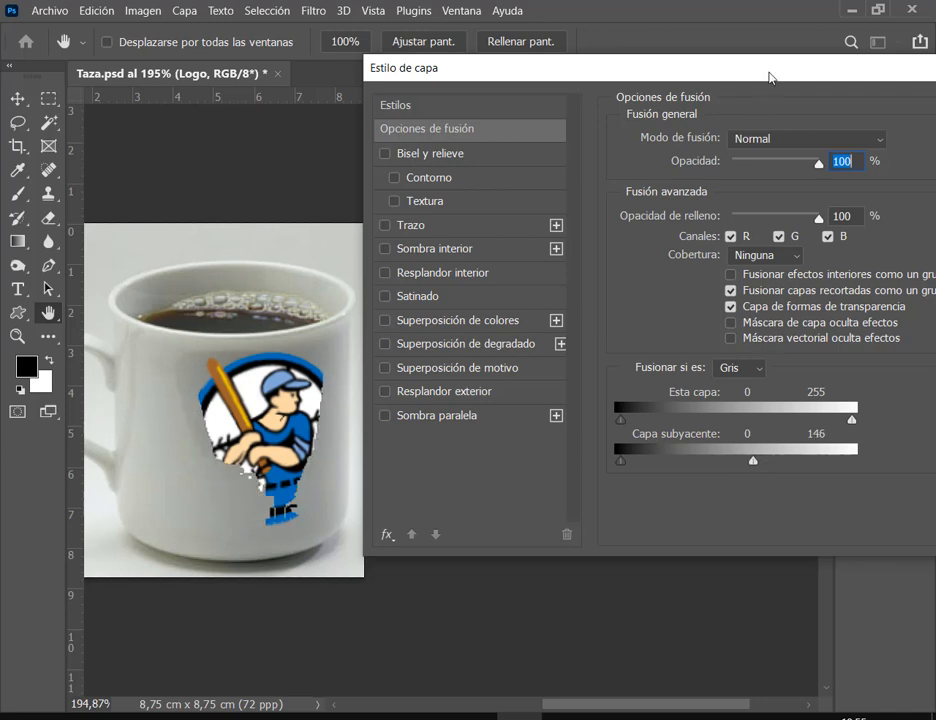
pyautogui.moveTo(773, 75); pyautogui.dragTo(479, 150)
pyautogui.click(836, 153)
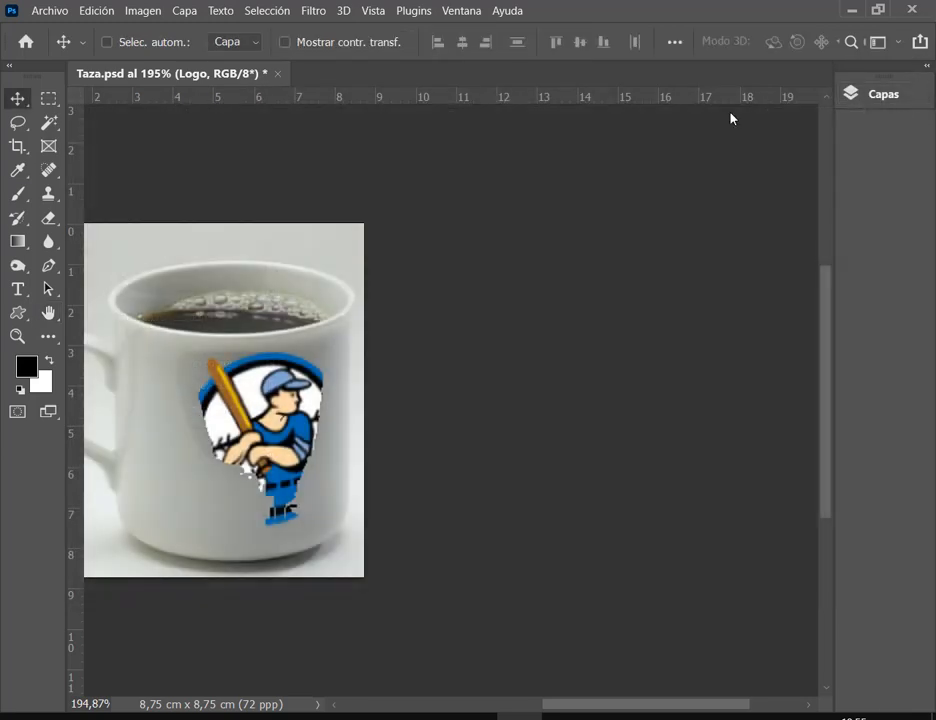
# Step: Shift the Logo layer slightly across the mug's front, and review its Opciones de fusión without changing them
pyautogui.moveTo(295, 409)
pyautogui.mouseDown()
pyautogui.moveTo(242, 430)
pyautogui.moveTo(353, 370)
pyautogui.moveTo(345, 292)
pyautogui.moveTo(276, 240)
pyautogui.moveTo(258, 285)
pyautogui.moveTo(234, 280)
pyautogui.moveTo(228, 356)
pyautogui.moveTo(205, 262)
pyautogui.moveTo(186, 242)
pyautogui.moveTo(265, 278)
pyautogui.moveTo(259, 244)
pyautogui.moveTo(146, 242)
pyautogui.moveTo(153, 303)
pyautogui.moveTo(110, 393)
pyautogui.moveTo(224, 421)
pyautogui.moveTo(262, 376)
pyautogui.moveTo(203, 493)
pyautogui.moveTo(170, 406)
pyautogui.moveTo(221, 371)
pyautogui.moveTo(242, 433)
pyautogui.moveTo(236, 476)
pyautogui.moveTo(261, 547)
pyautogui.moveTo(340, 498)
pyautogui.moveTo(376, 370)
pyautogui.moveTo(292, 393)
pyautogui.moveTo(293, 403)
pyautogui.moveTo(308, 398)
pyautogui.mouseUp()
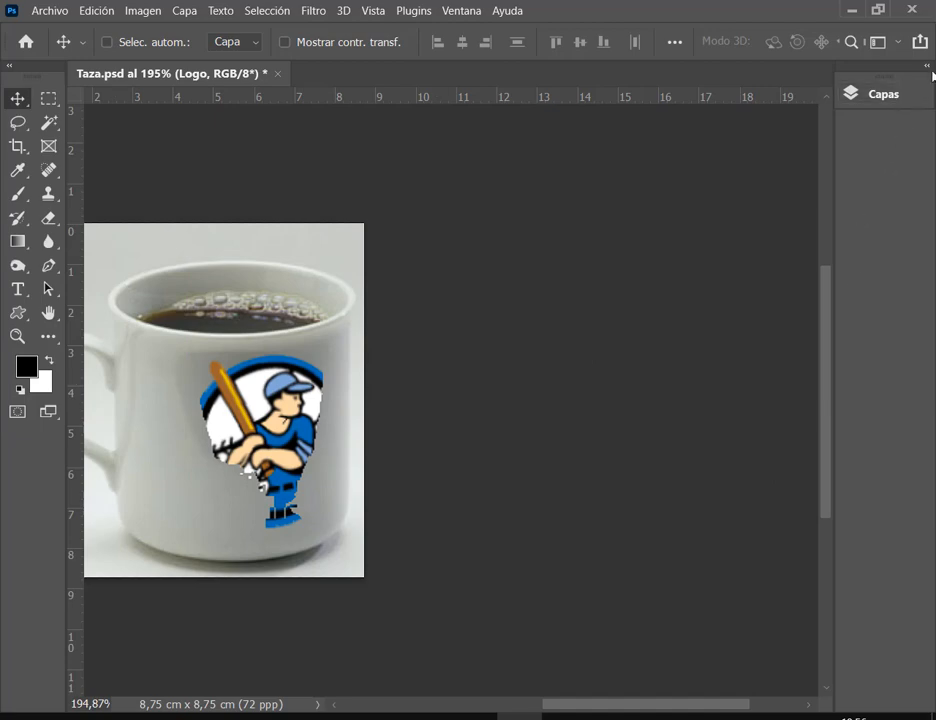
pyautogui.click(893, 93)
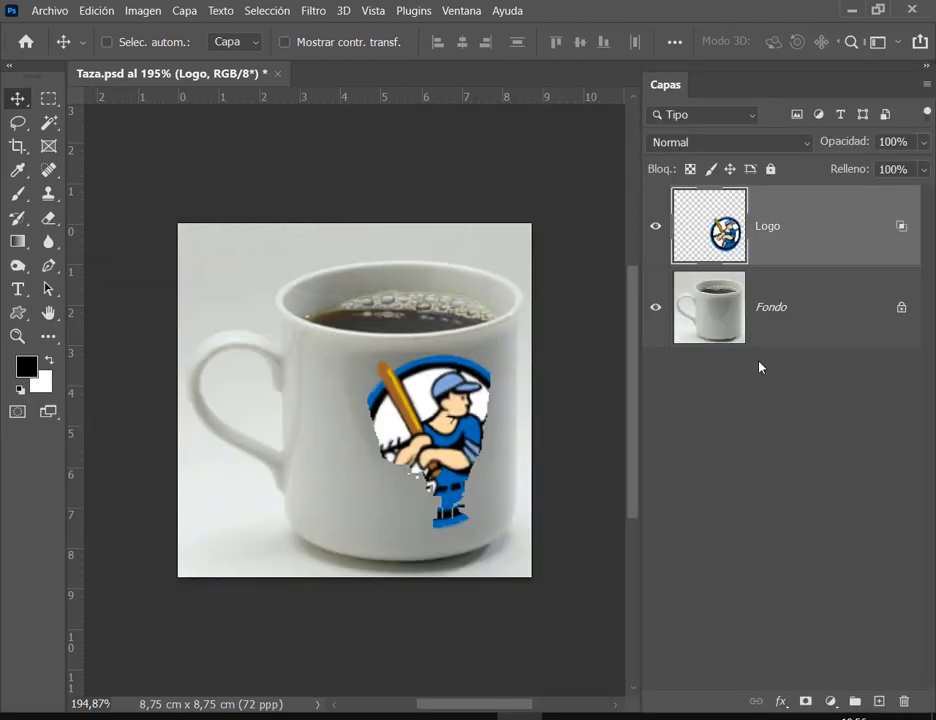
pyautogui.doubleClick(857, 234)
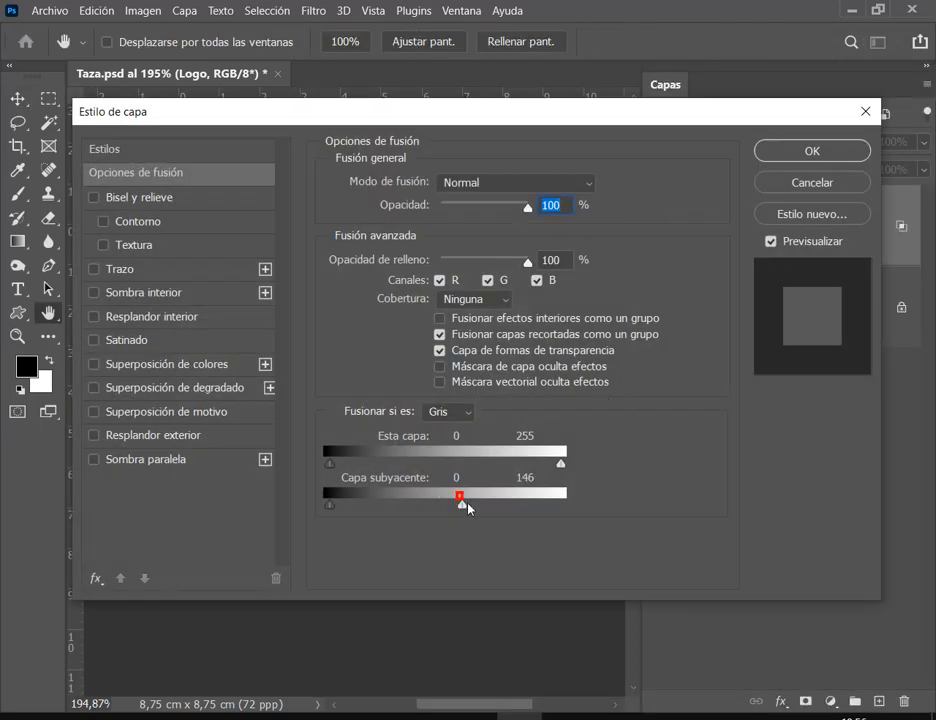
pyautogui.moveTo(467, 503); pyautogui.dragTo(483, 519)
pyautogui.click(865, 111)
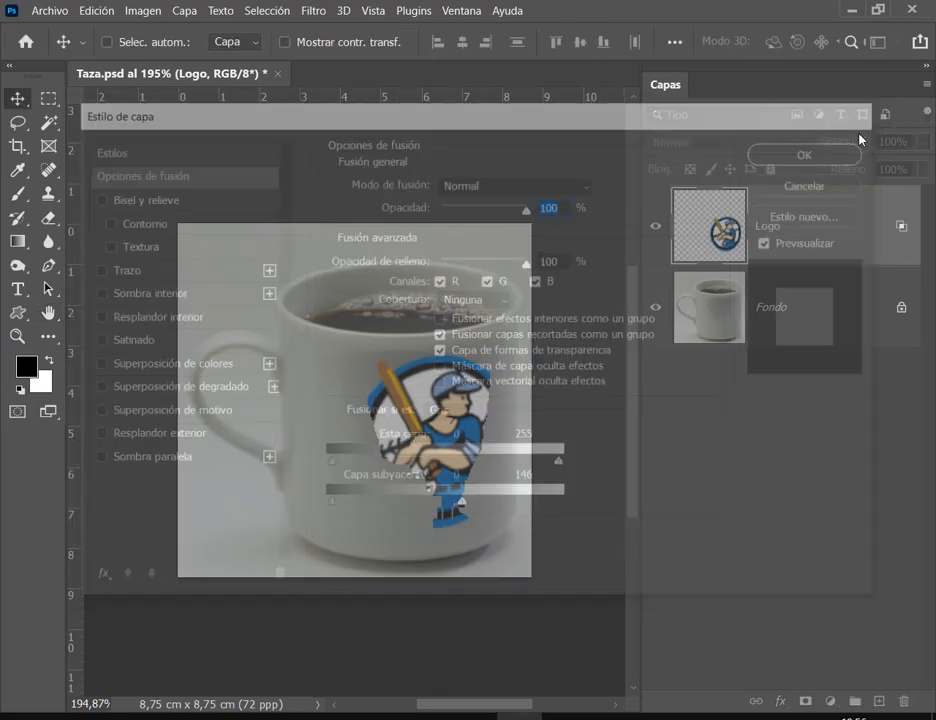
pyautogui.moveTo(435, 432)
pyautogui.mouseDown()
pyautogui.moveTo(225, 352)
pyautogui.moveTo(209, 410)
pyautogui.moveTo(213, 527)
pyautogui.moveTo(261, 476)
pyautogui.moveTo(270, 345)
pyautogui.moveTo(439, 258)
pyautogui.moveTo(522, 272)
pyautogui.moveTo(460, 292)
pyautogui.moveTo(404, 334)
pyautogui.moveTo(416, 400)
pyautogui.moveTo(438, 419)
pyautogui.mouseUp()
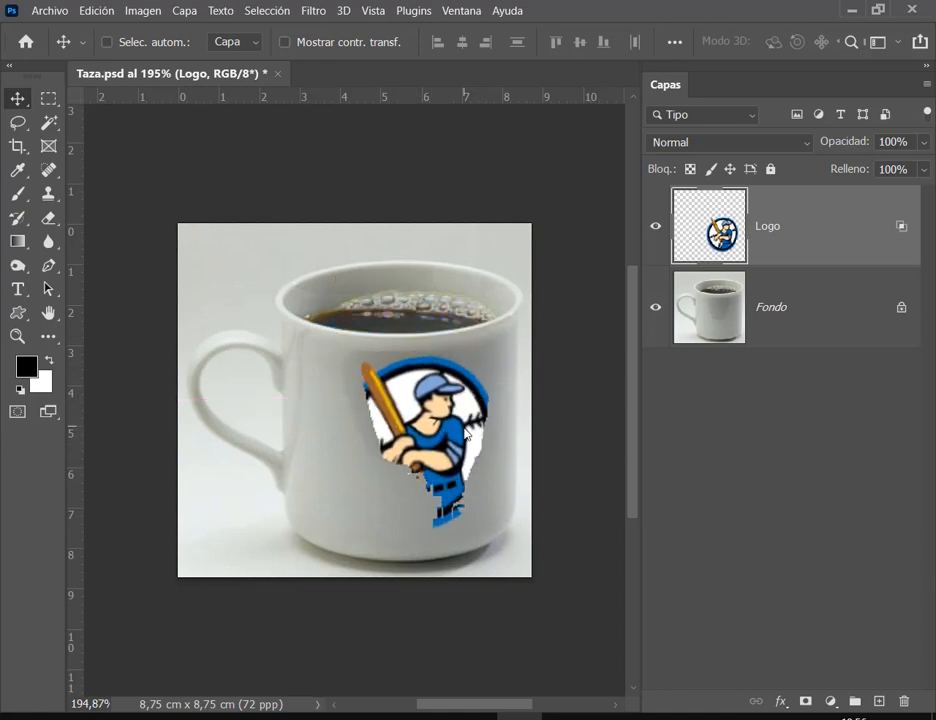
pyautogui.click(927, 67)
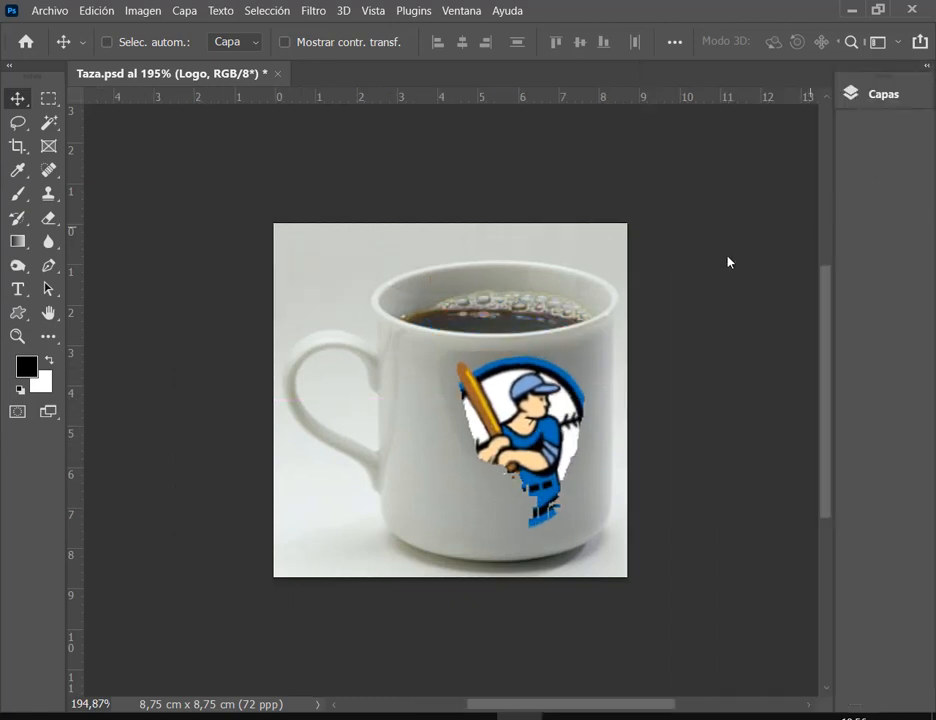
pyautogui.moveTo(610, 386); pyautogui.dragTo(307, 382)
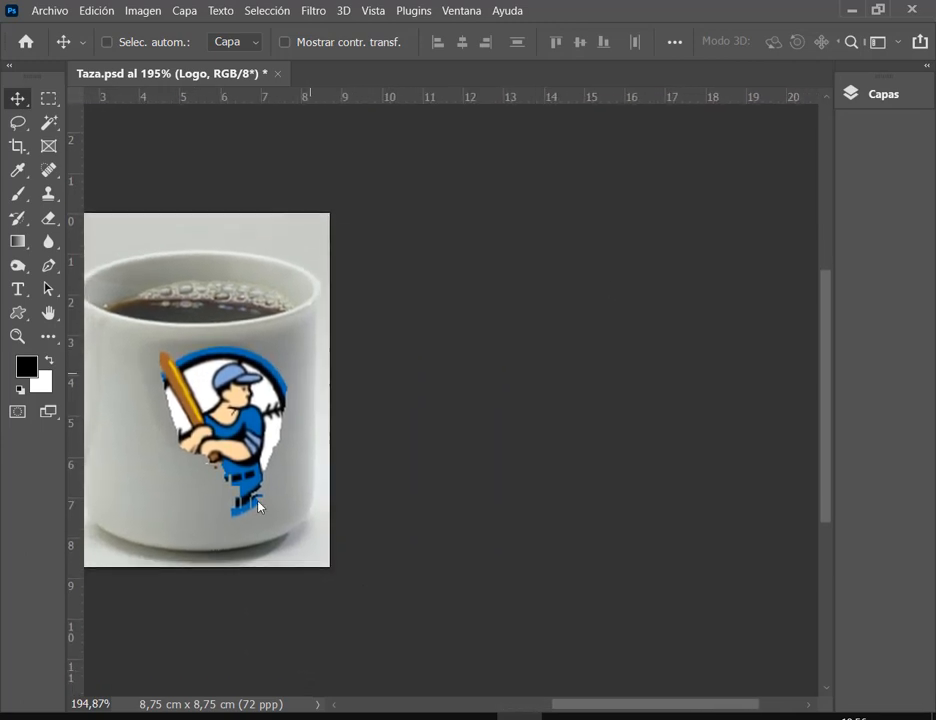
# Step: Switch to the Google Meet call to read its messages, and return to Photoshop
pyautogui.click(98, 626)
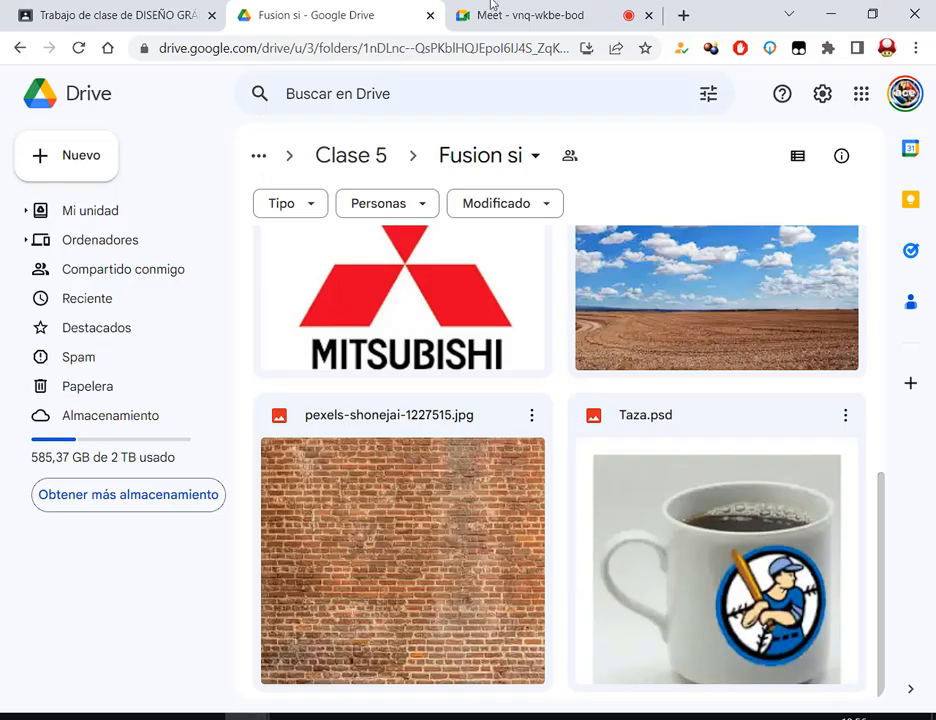
pyautogui.click(490, 12)
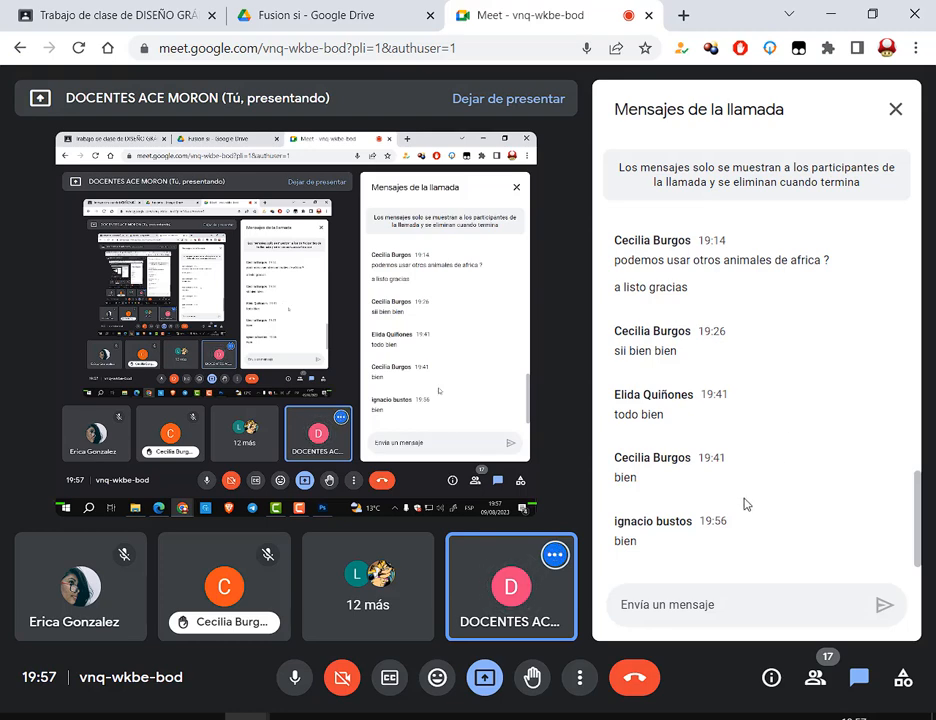
pyautogui.click(519, 719)
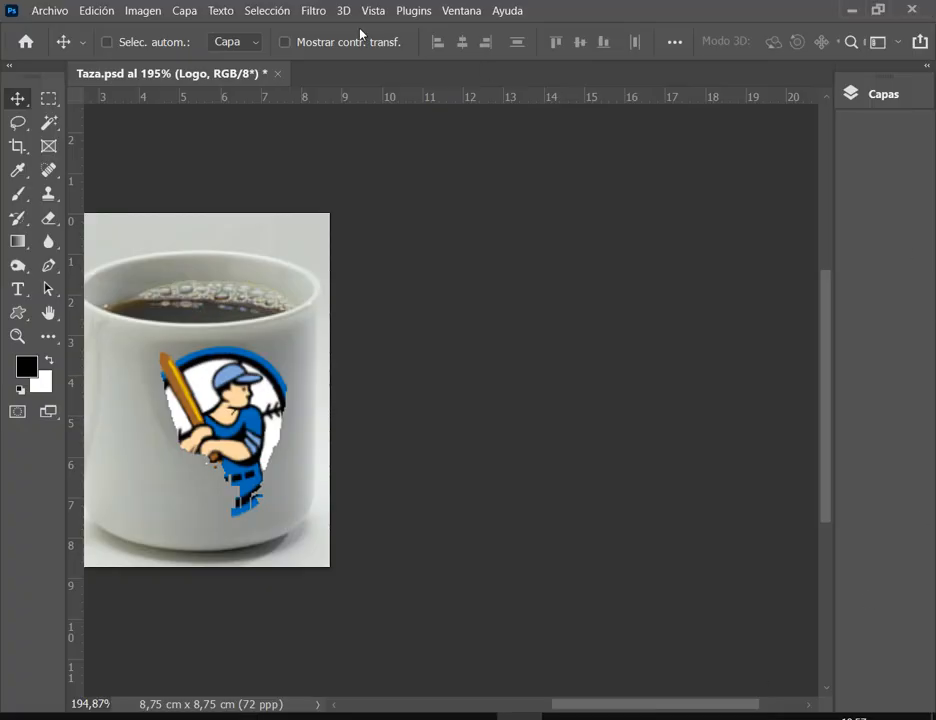
# Step: Reopen the Logo layer's Opciones de fusión beside the mug and reset the Capa subyacente white slider to 255
pyautogui.click(184, 10)
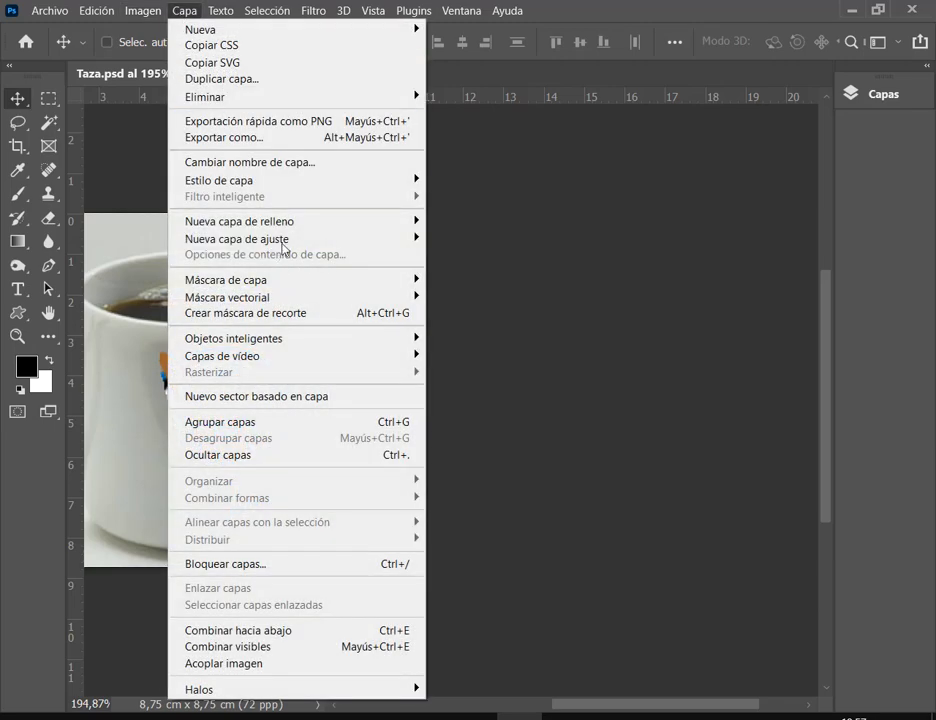
pyautogui.moveTo(303, 184)
pyautogui.click(578, 188)
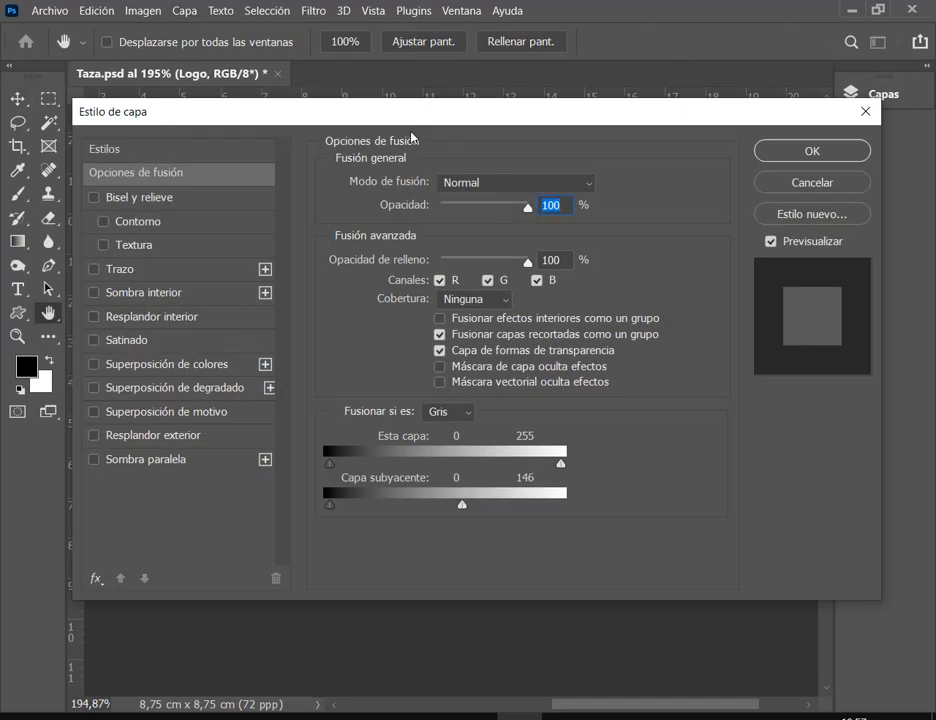
pyautogui.moveTo(411, 113); pyautogui.dragTo(693, 84)
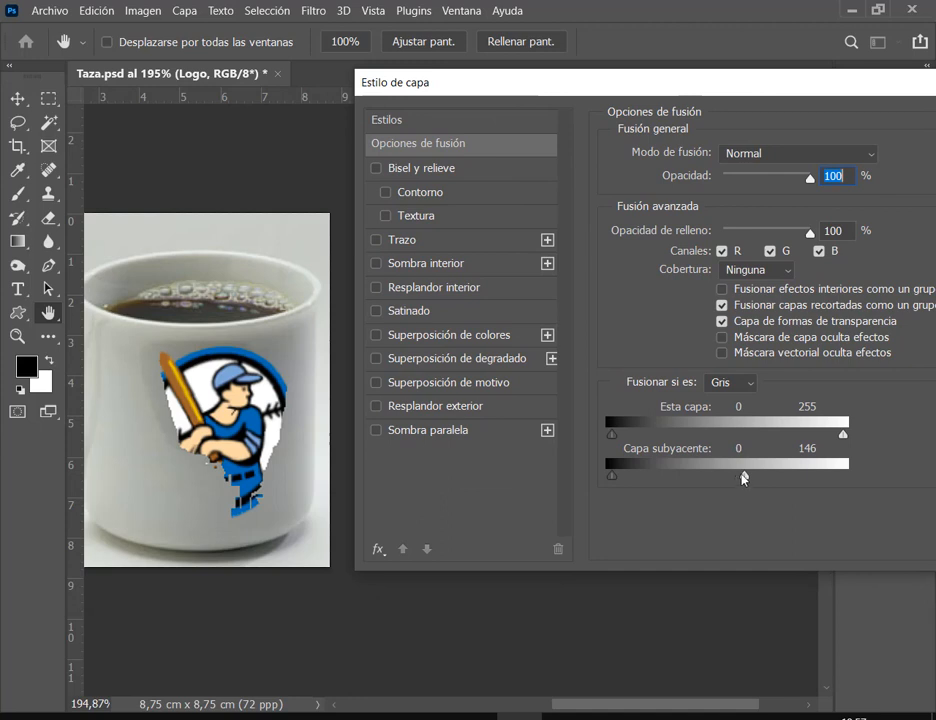
pyautogui.moveTo(744, 477)
pyautogui.mouseDown()
pyautogui.moveTo(773, 480)
pyautogui.moveTo(762, 481)
pyautogui.mouseUp()
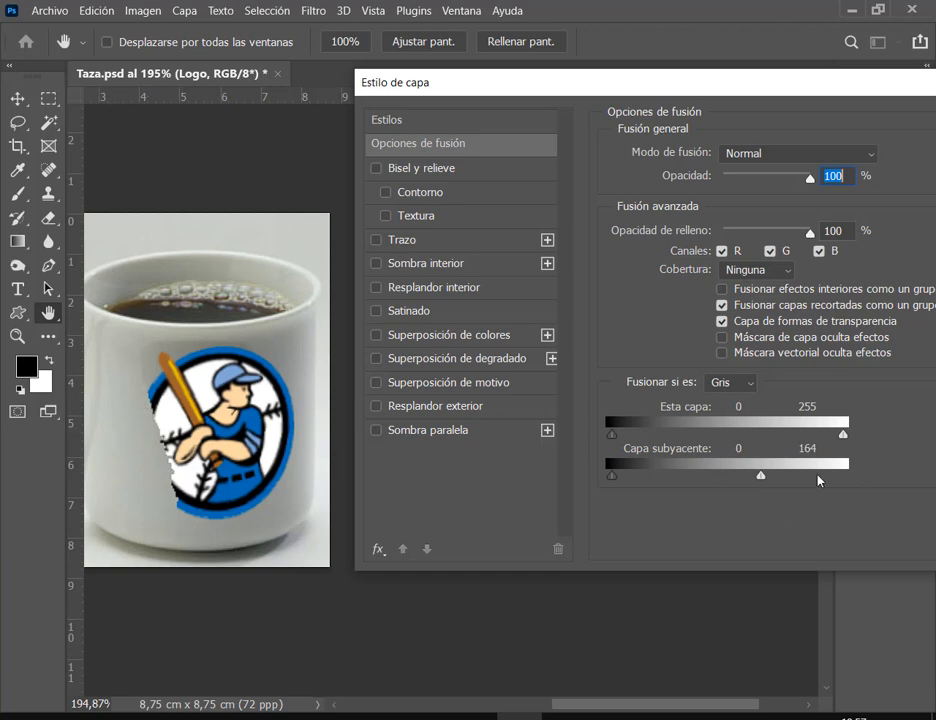
pyautogui.moveTo(761, 479); pyautogui.dragTo(828, 483)
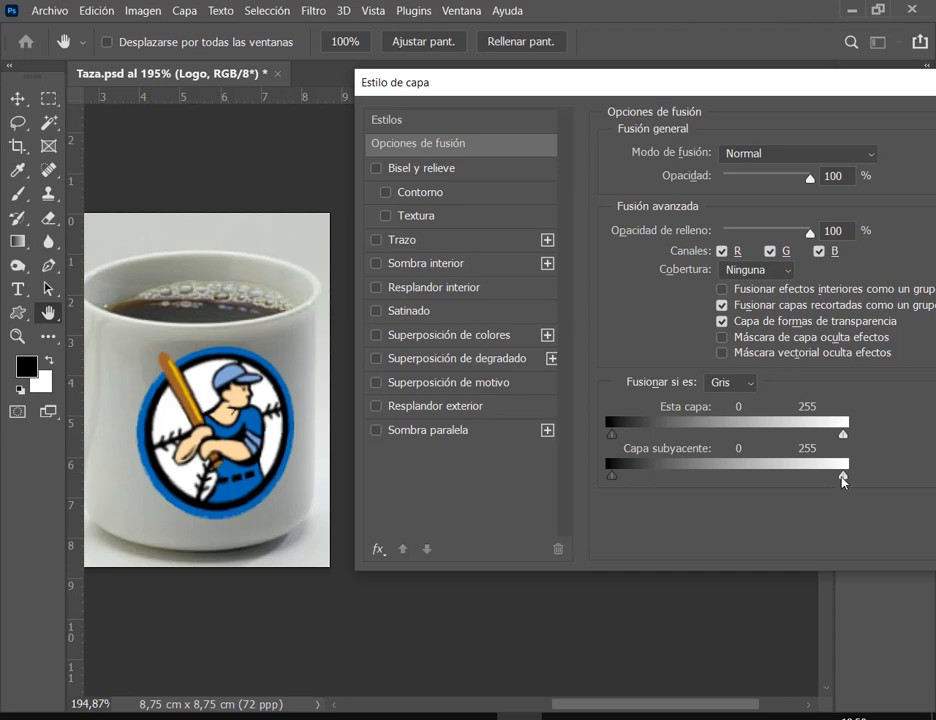
# Step: Split the Capa subyacente white slider and set its halves to 148 and 188
pyautogui.moveTo(843, 480); pyautogui.dragTo(804, 478)
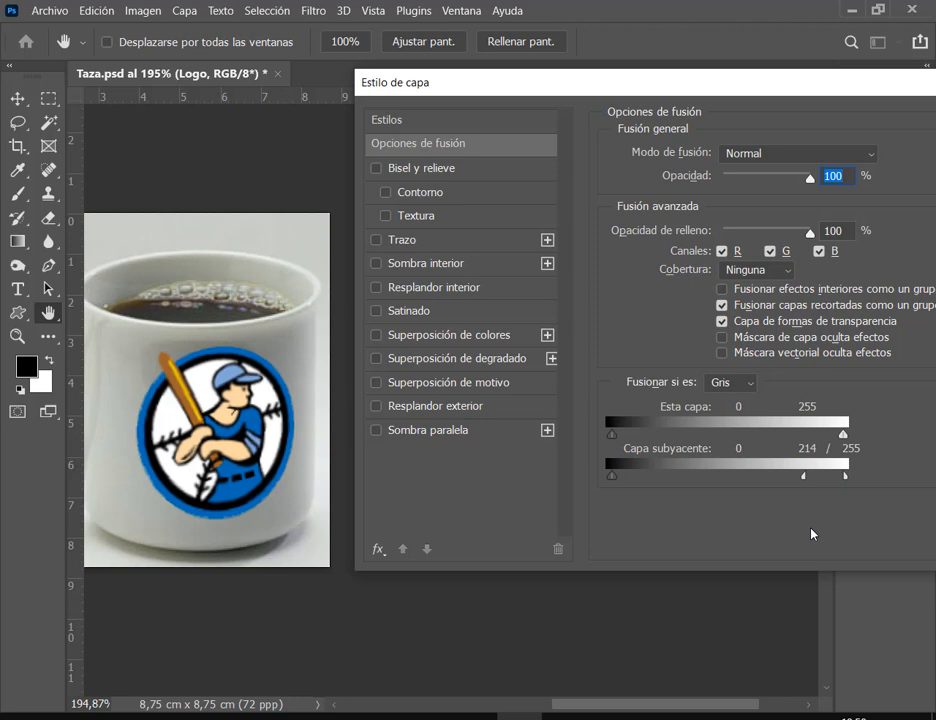
pyautogui.moveTo(806, 480)
pyautogui.mouseDown()
pyautogui.moveTo(781, 484)
pyautogui.moveTo(797, 482)
pyautogui.mouseUp()
pyautogui.moveTo(845, 477)
pyautogui.mouseDown()
pyautogui.moveTo(821, 478)
pyautogui.moveTo(846, 488)
pyautogui.mouseUp()
pyautogui.moveTo(798, 480); pyautogui.dragTo(748, 482)
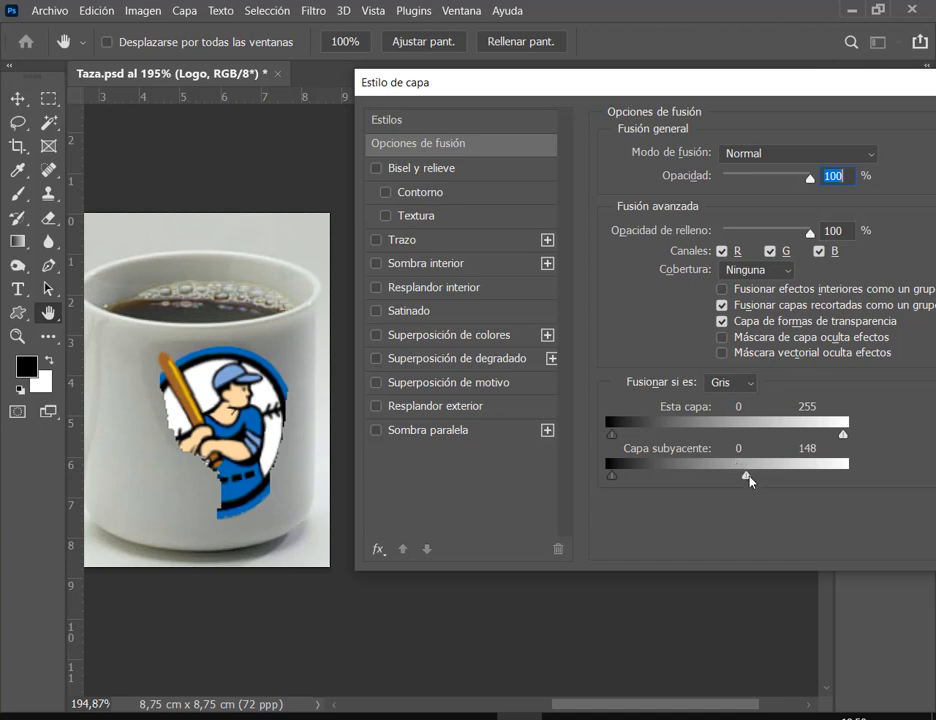
pyautogui.moveTo(748, 480); pyautogui.dragTo(785, 480)
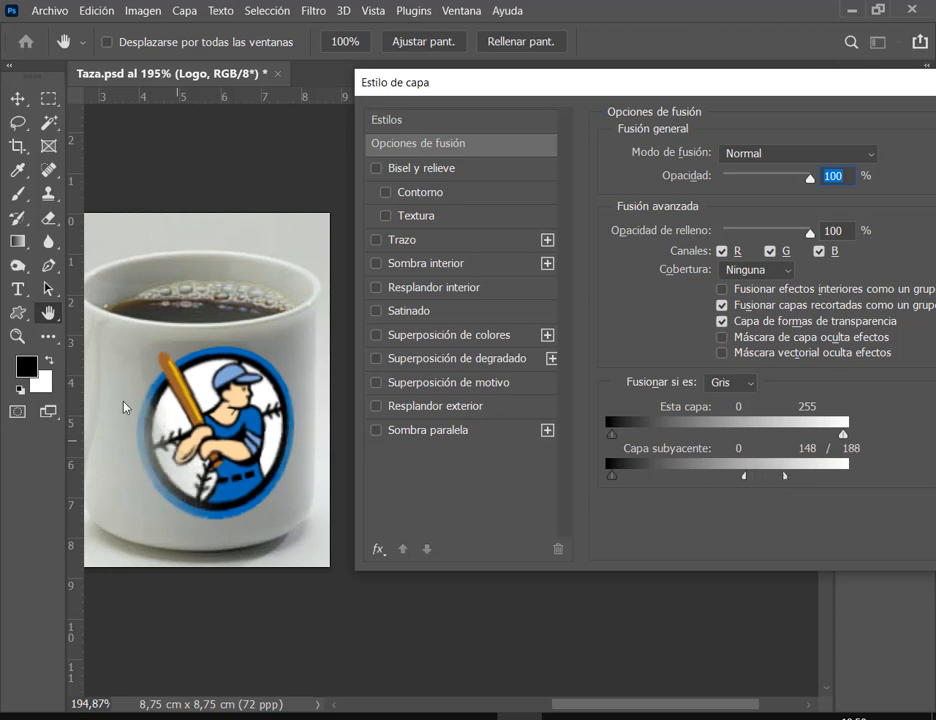
pyautogui.moveTo(120, 386); pyautogui.dragTo(187, 511)
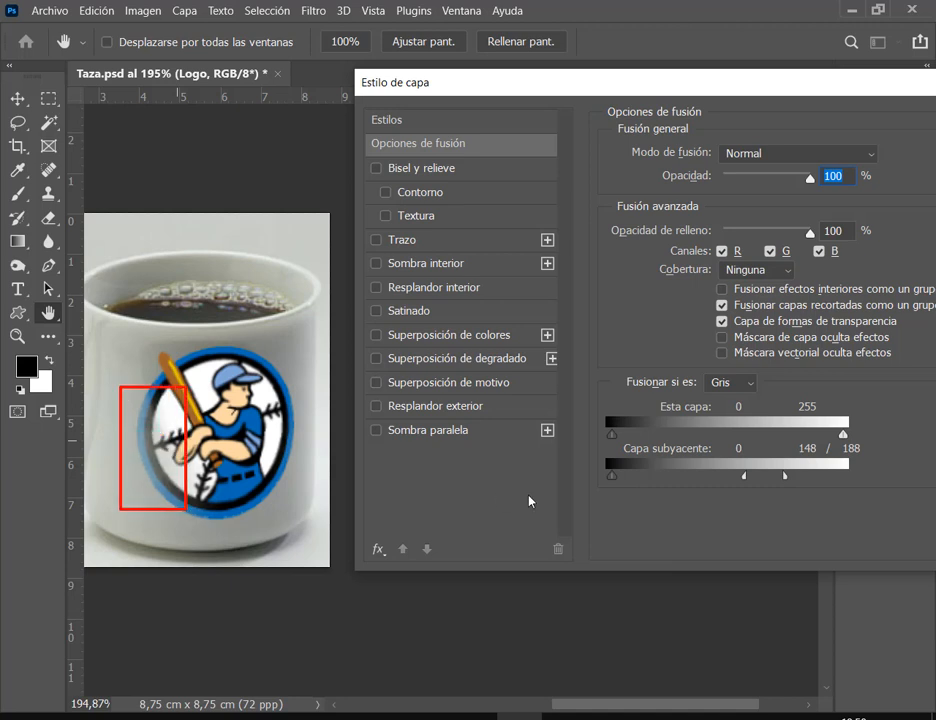
# Step: Adjust the split Capa subyacente white slider to 88 / 186 to soften the logo's fade
pyautogui.moveTo(746, 478); pyautogui.dragTo(705, 481)
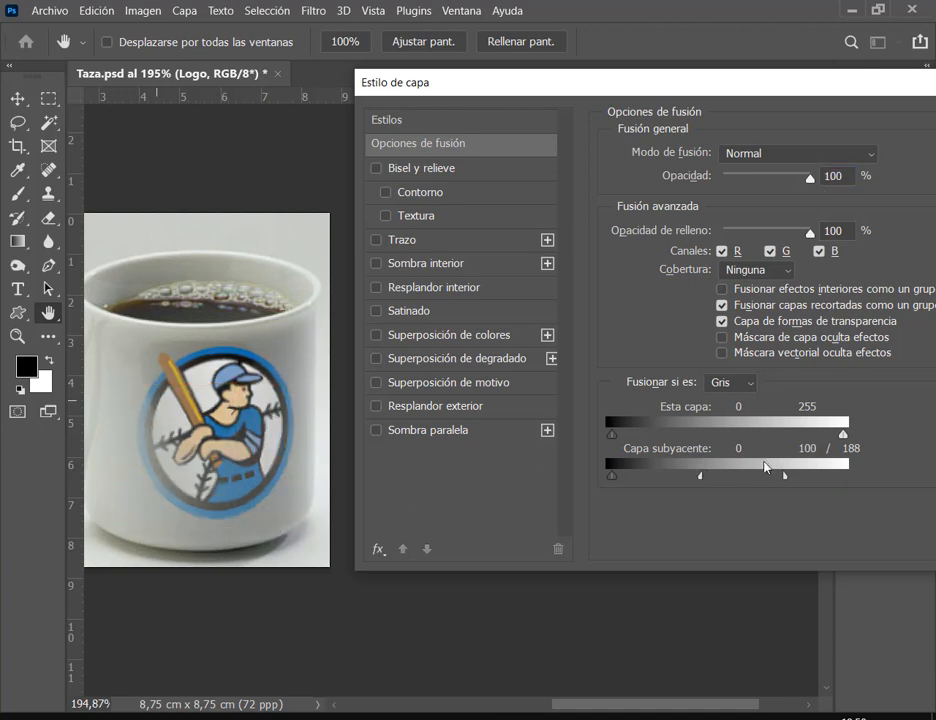
pyautogui.moveTo(786, 477); pyautogui.dragTo(745, 478)
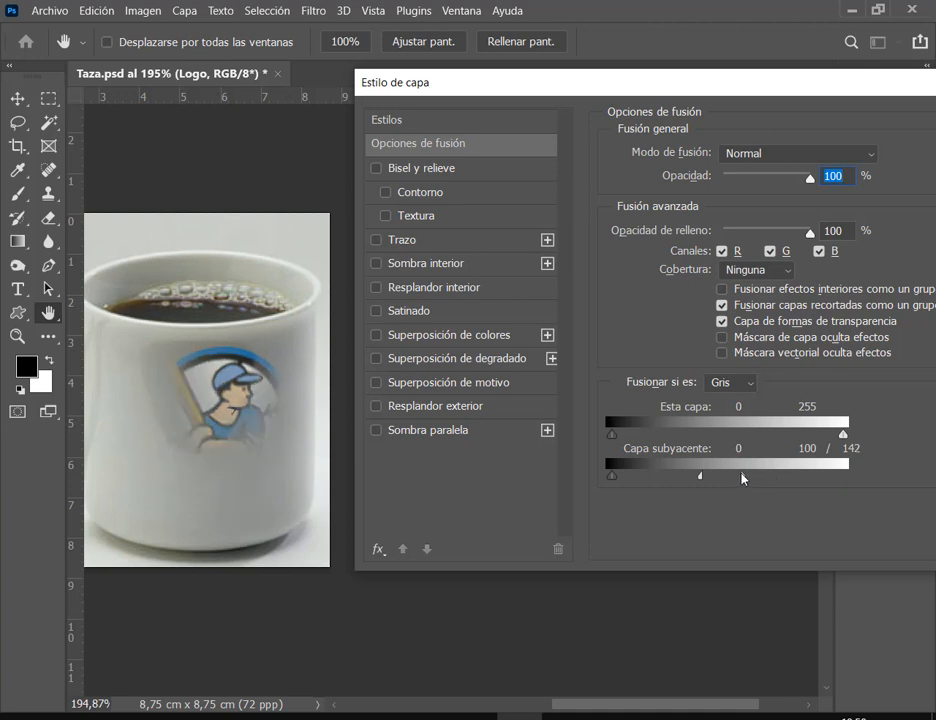
pyautogui.moveTo(743, 479); pyautogui.dragTo(781, 484)
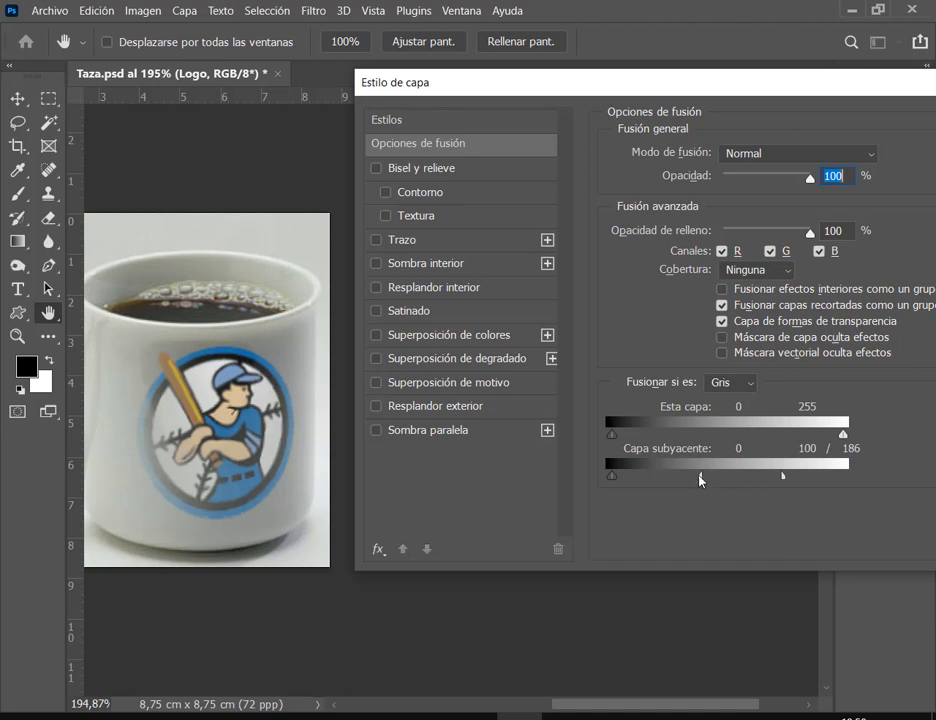
pyautogui.moveTo(700, 481)
pyautogui.mouseDown()
pyautogui.moveTo(757, 484)
pyautogui.moveTo(693, 485)
pyautogui.mouseUp()
pyautogui.moveTo(115, 391); pyautogui.dragTo(181, 499)
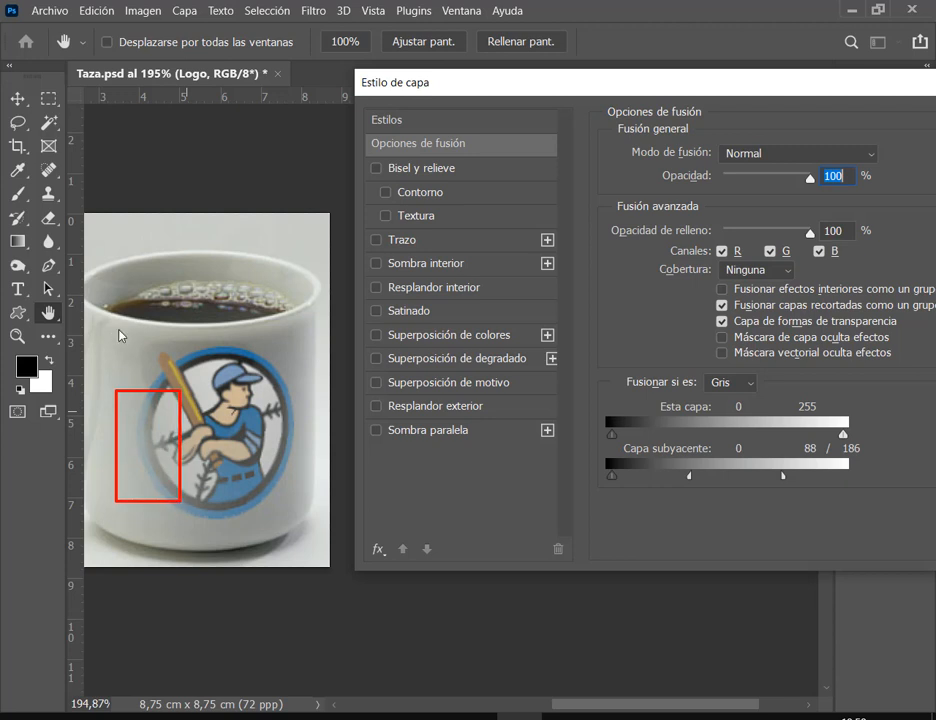
# Step: Set the lower half of the split Capa subyacente white slider to 105, keeping 186 for the upper half, and apply the blending options
pyautogui.moveTo(118, 329); pyautogui.dragTo(159, 401)
pyautogui.press('Escape')
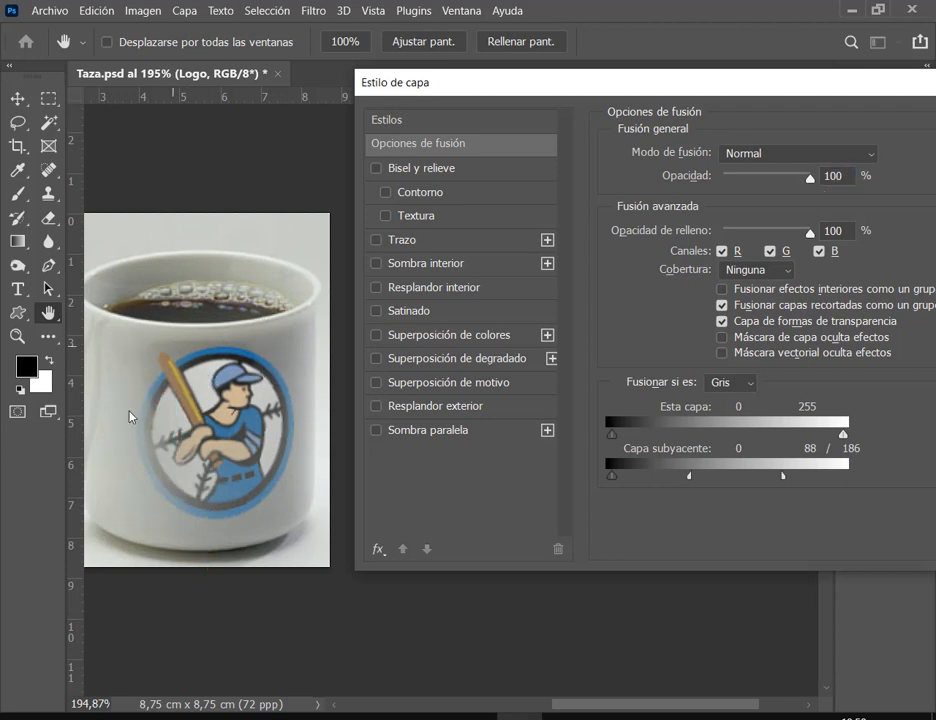
pyautogui.moveTo(690, 480); pyautogui.dragTo(708, 484)
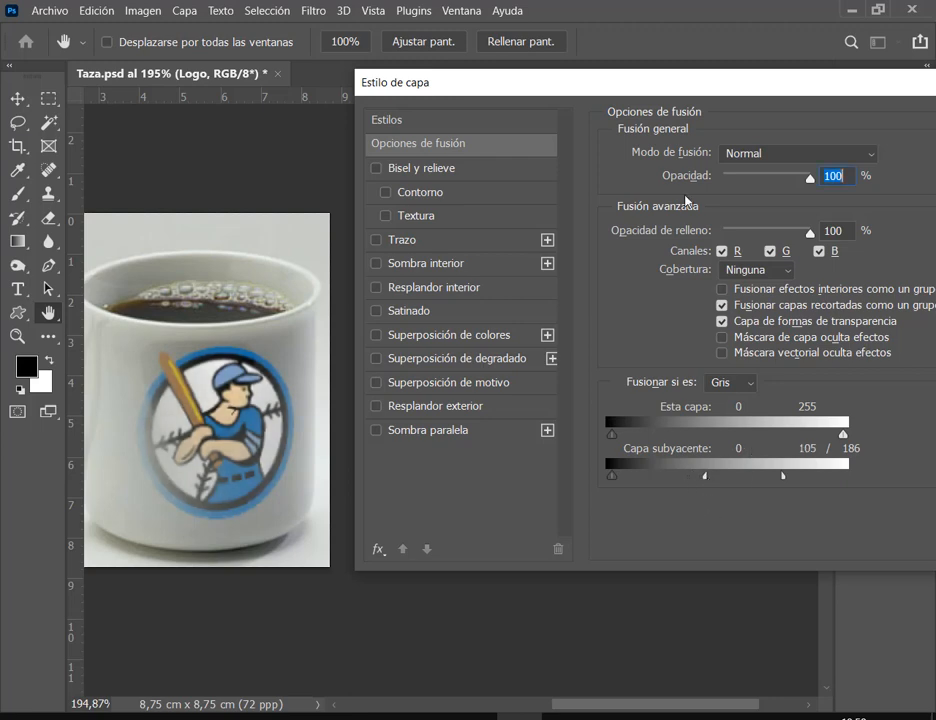
pyautogui.moveTo(741, 89); pyautogui.dragTo(480, 287)
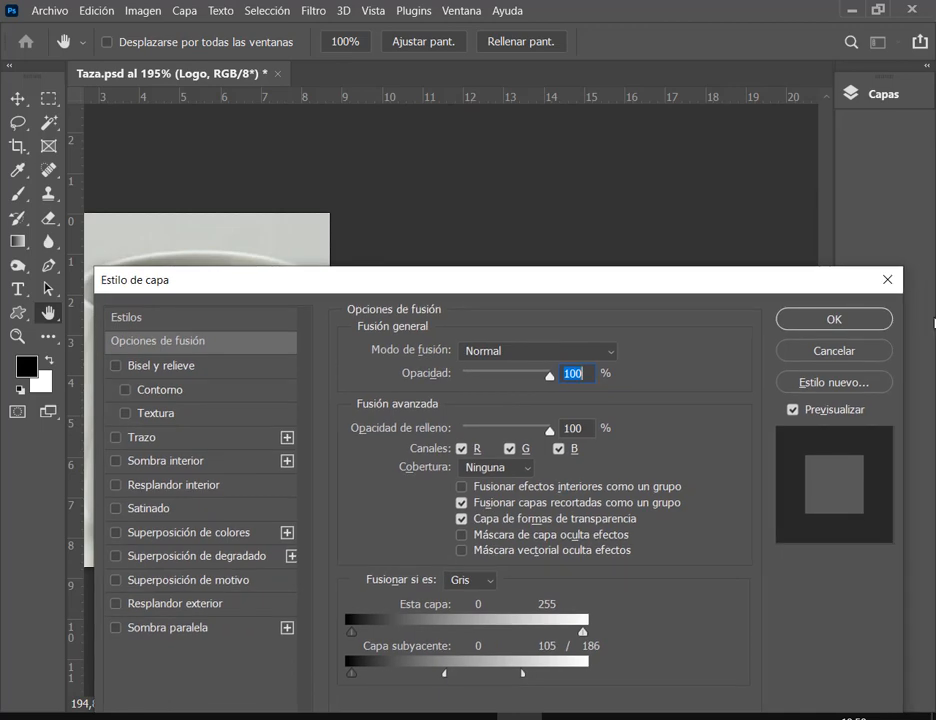
pyautogui.click(833, 319)
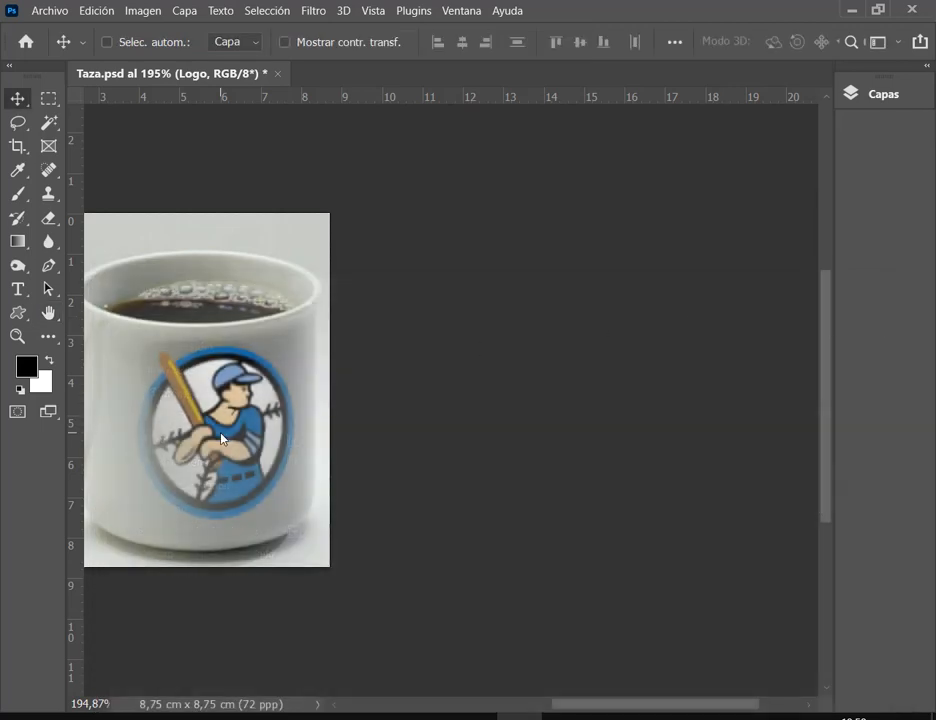
# Step: Move the logo back and forth across the mug to test the blend, ending on the side away from the handle, and save Taza.psd
pyautogui.moveTo(285, 438); pyautogui.dragTo(510, 410)
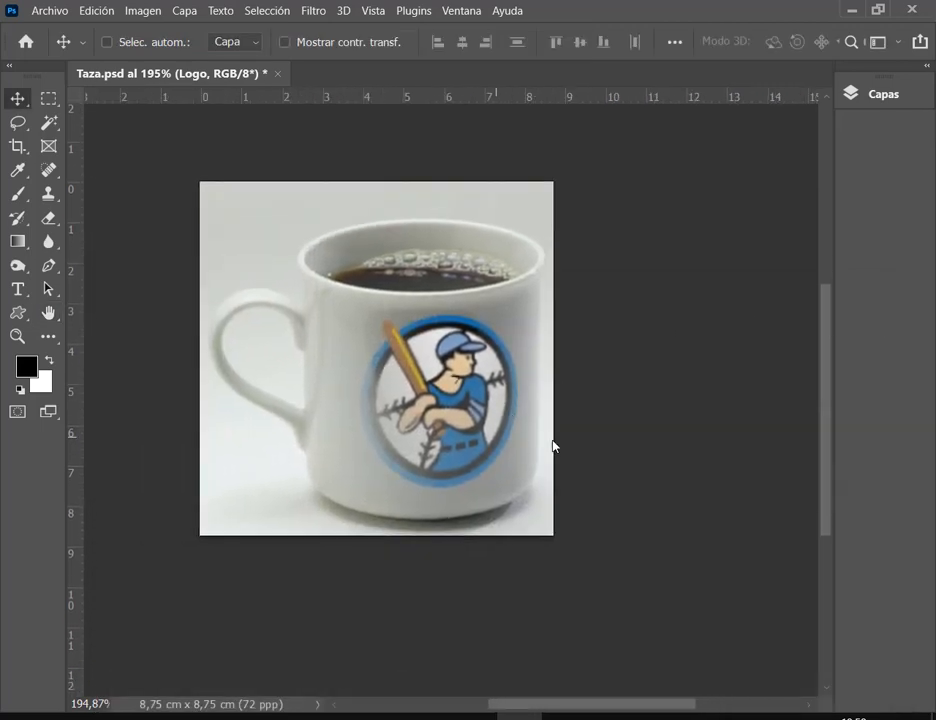
pyautogui.click(926, 70)
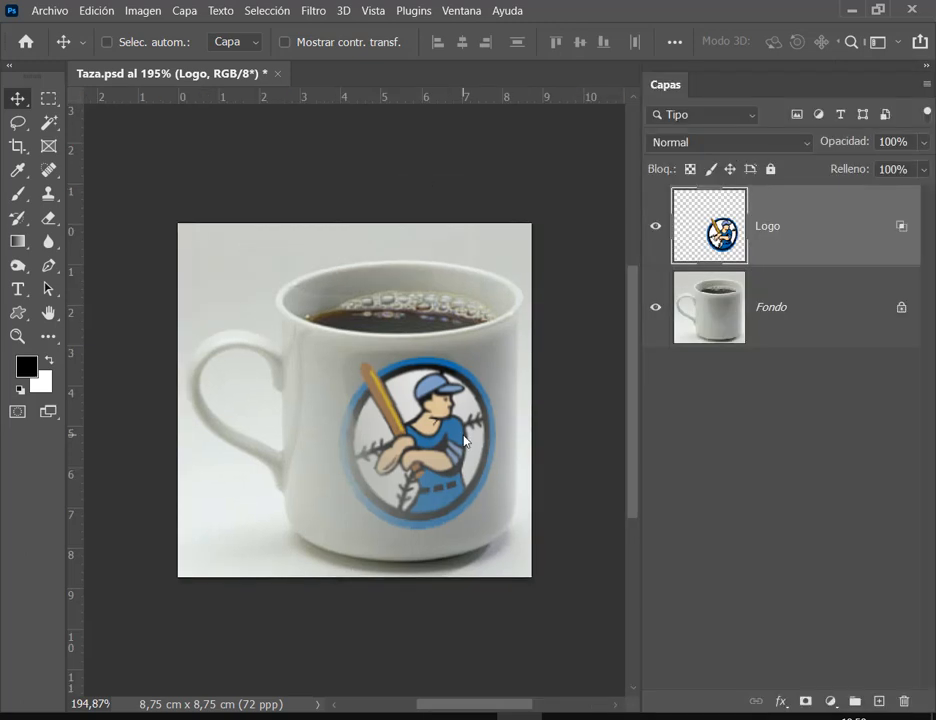
pyautogui.moveTo(474, 449); pyautogui.dragTo(403, 448)
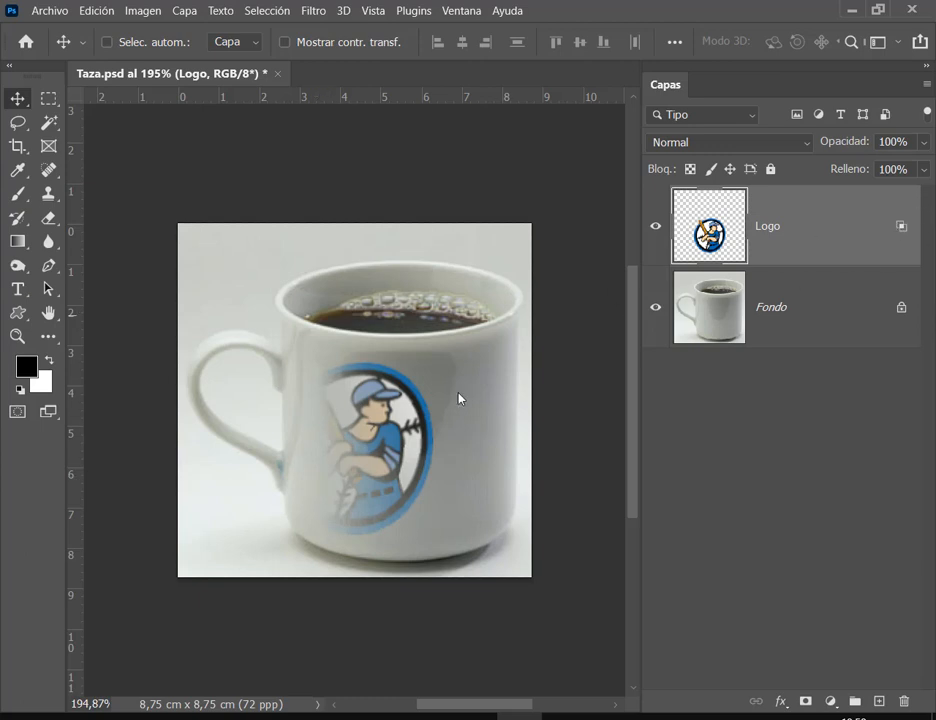
pyautogui.moveTo(339, 449); pyautogui.dragTo(473, 452)
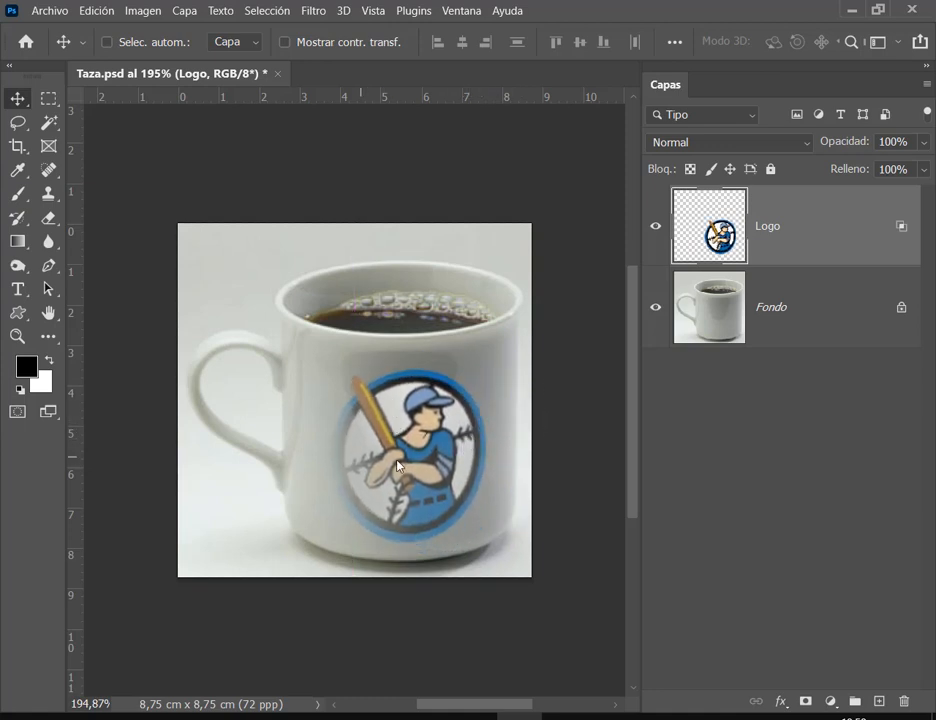
pyautogui.moveTo(391, 424); pyautogui.dragTo(470, 412)
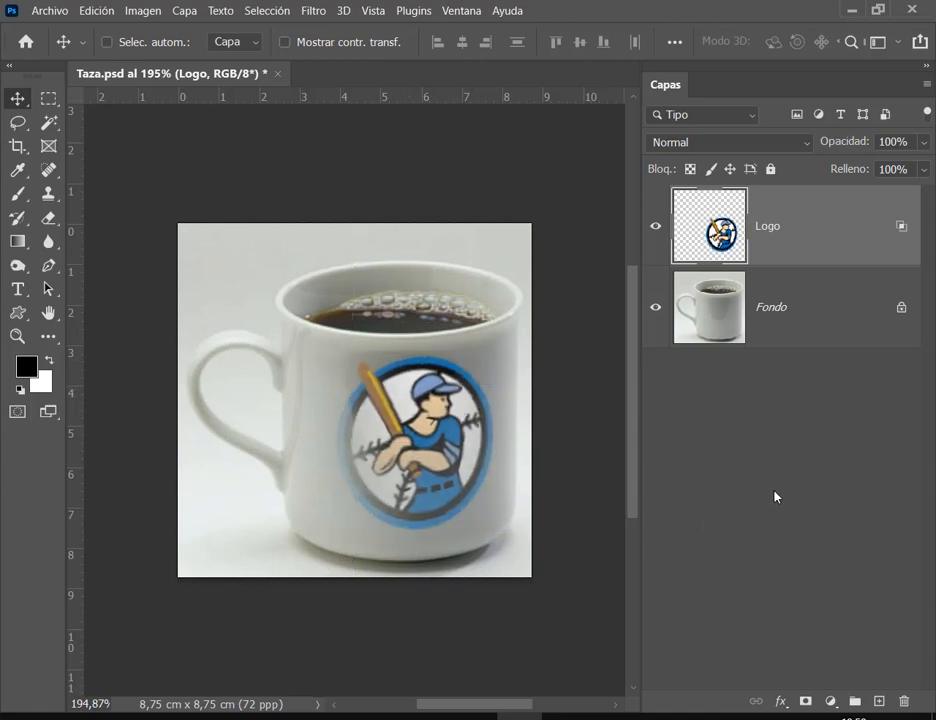
pyautogui.click(52, 11)
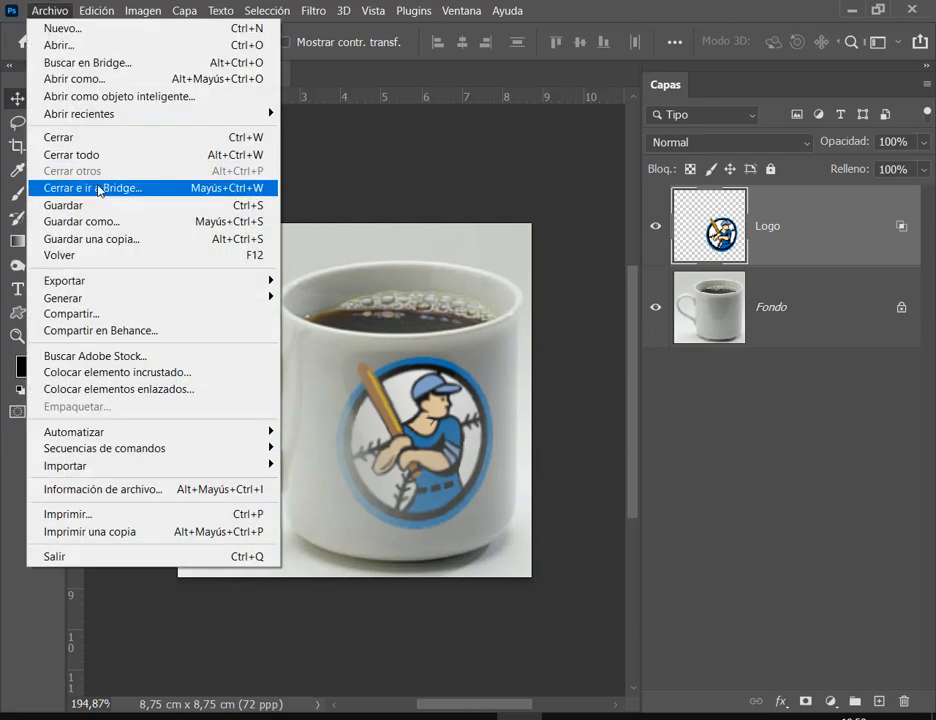
pyautogui.click(98, 203)
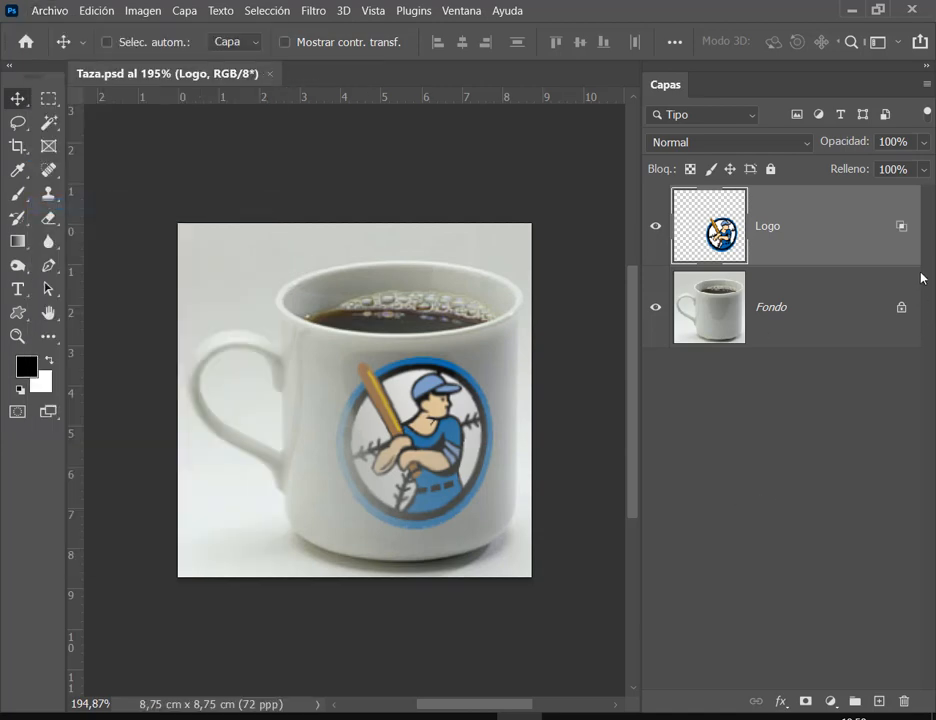
# Step: Review the Logo layer's Fusionar si values in Opciones de fusión, and shift the logo slightly farther from the mug's handle
pyautogui.doubleClick(873, 239)
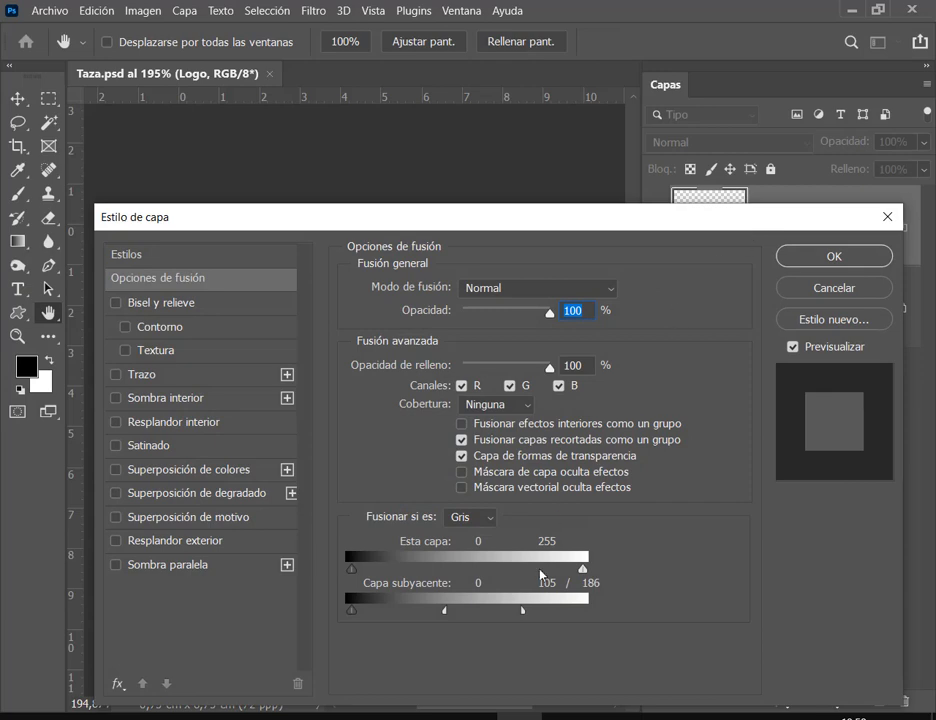
pyautogui.moveTo(459, 224); pyautogui.dragTo(400, 480)
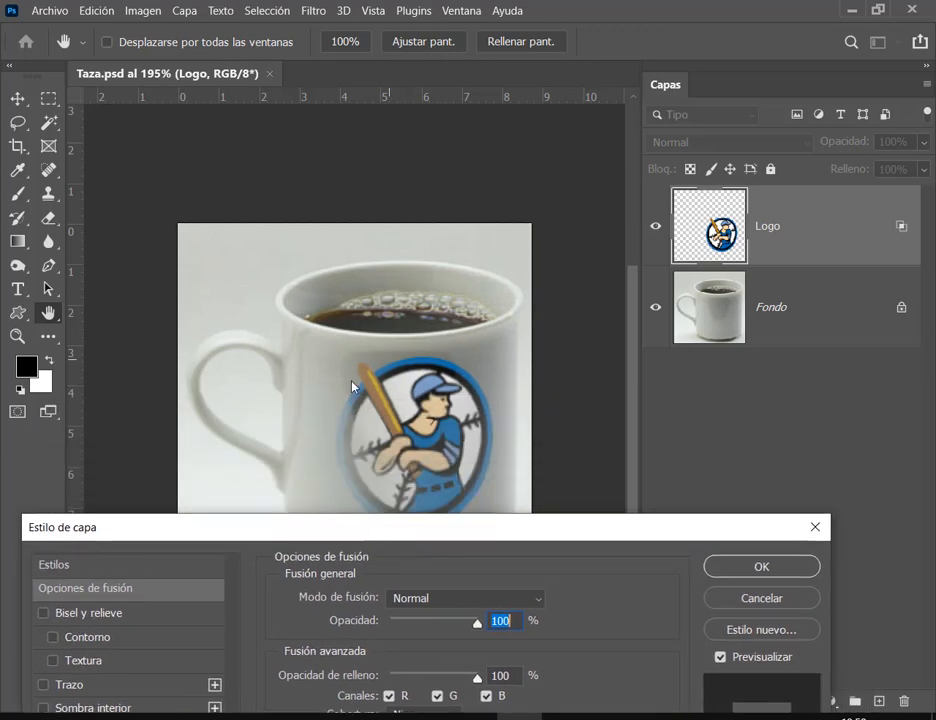
pyautogui.moveTo(468, 530); pyautogui.dragTo(568, 96)
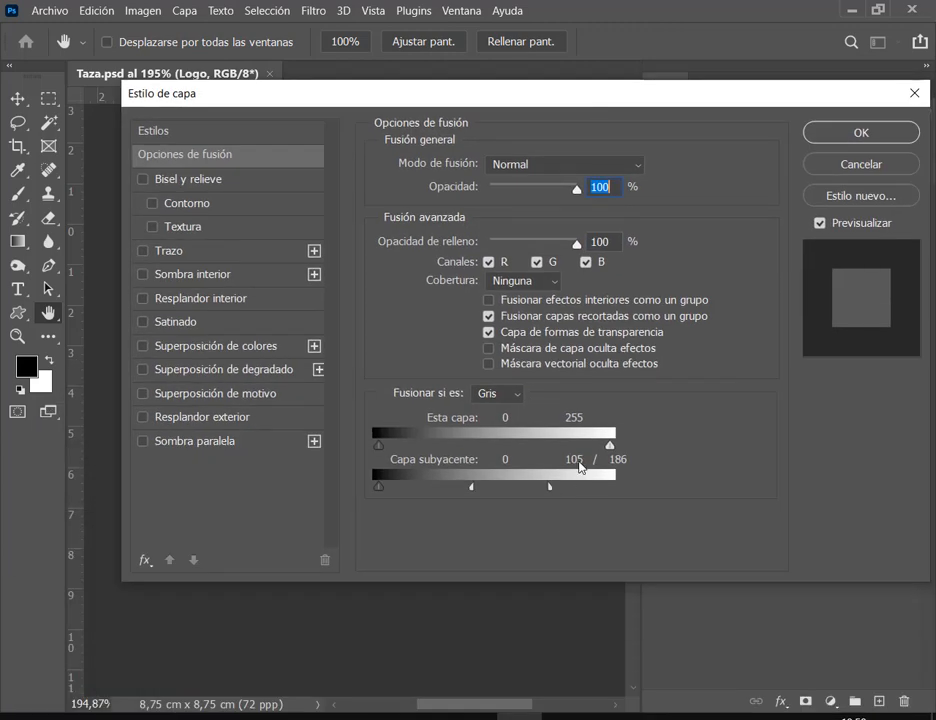
pyautogui.click(862, 137)
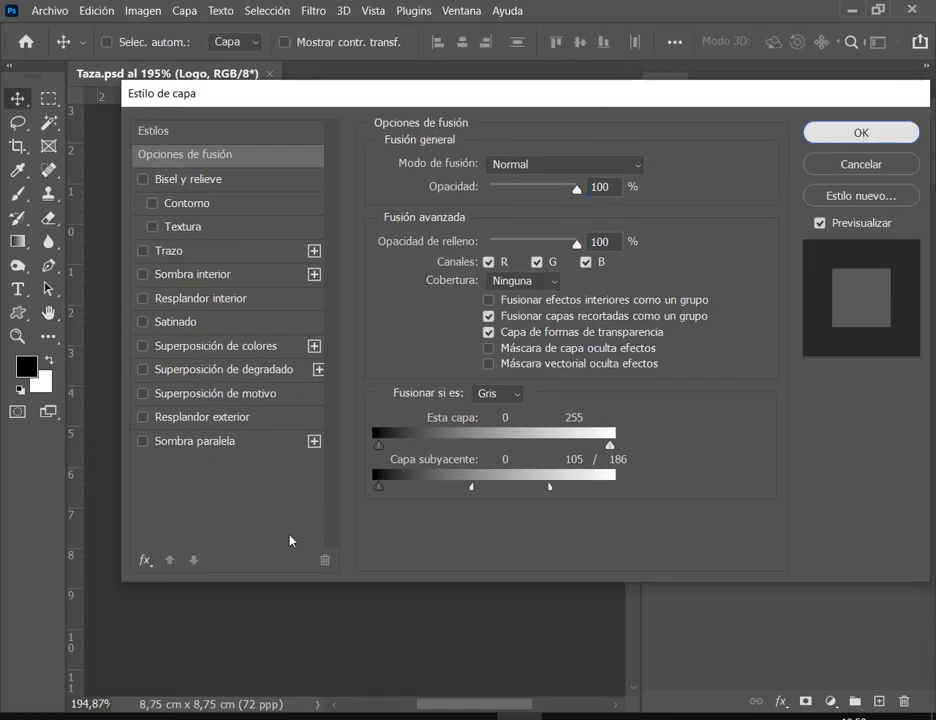
pyautogui.moveTo(421, 472); pyautogui.dragTo(438, 471)
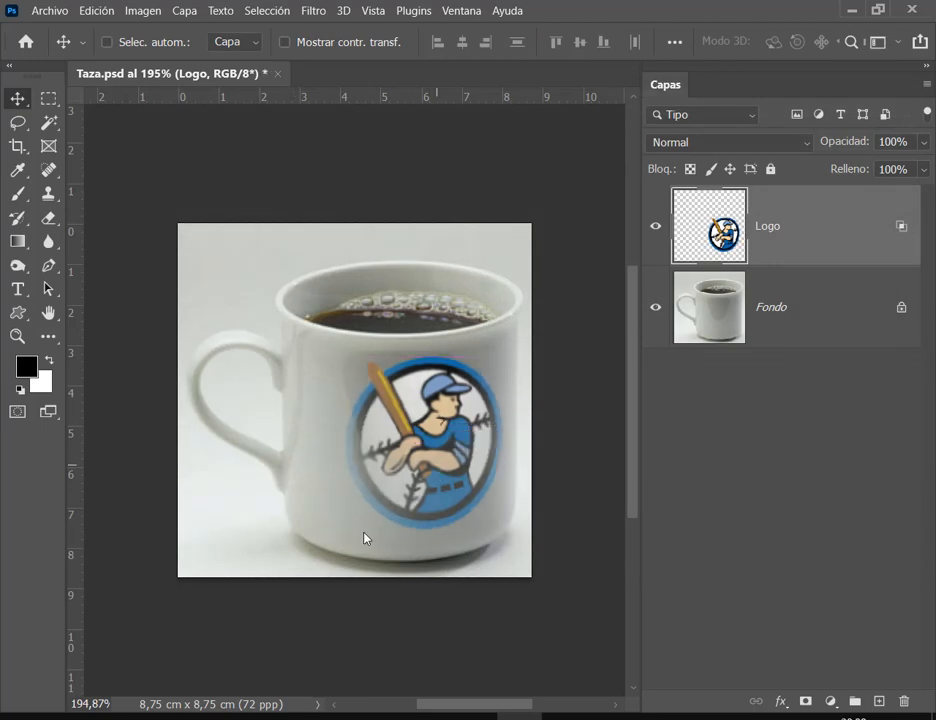
# Step: Check the call messages in Google Meet and return to Photoshop
pyautogui.click(246, 717)
pyautogui.click(157, 600)
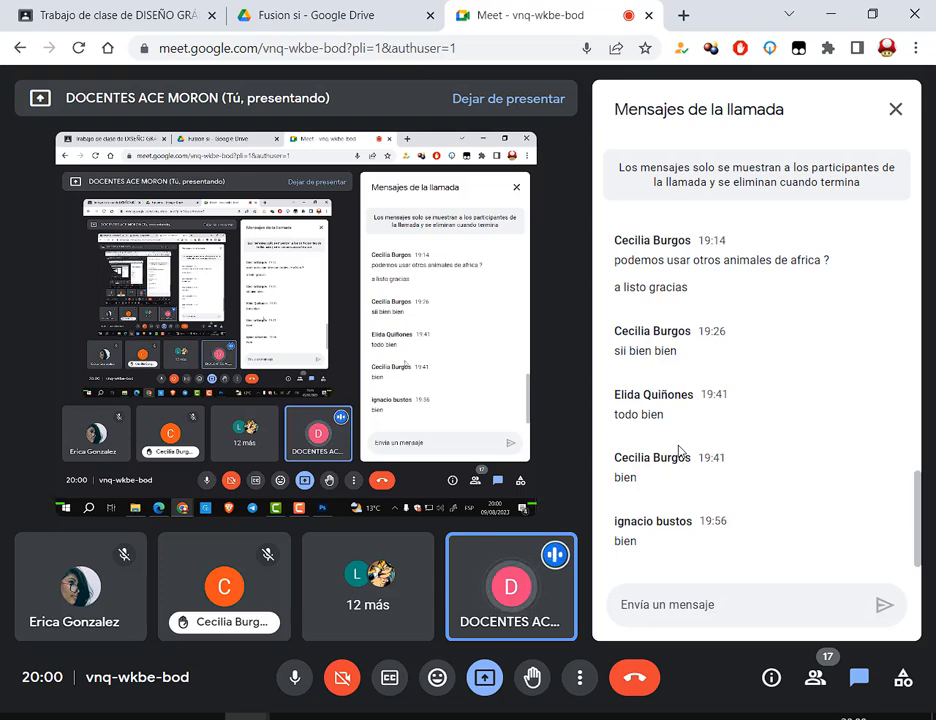
pyautogui.hotkey('alt', 'Tab')
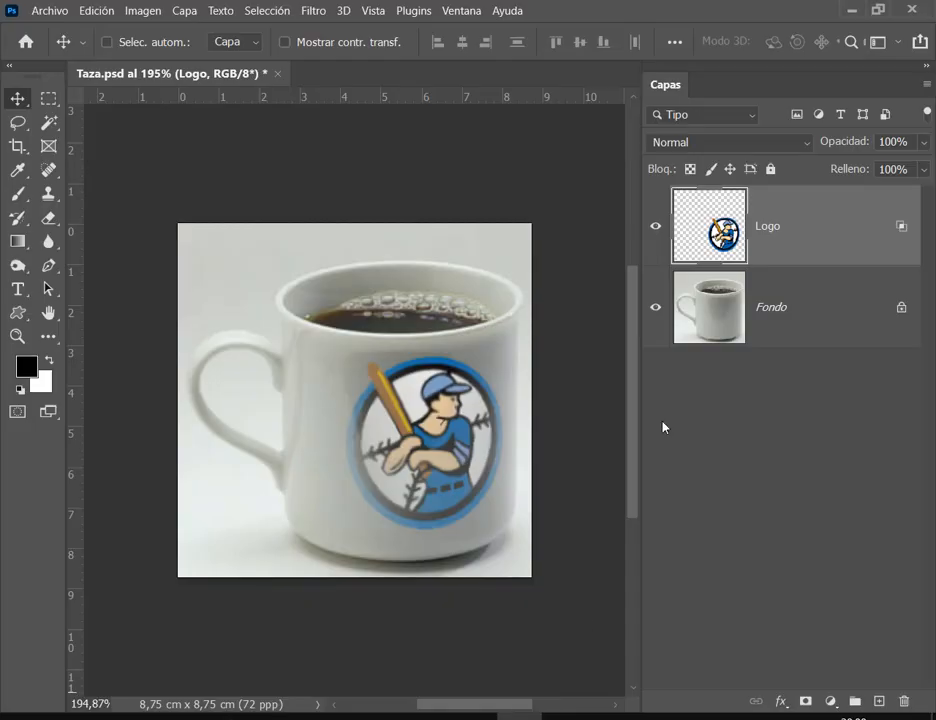
# Step: Reopen the Logo layer's Opciones de fusión to examine the Fusionar si sliders, and cancel the dialog
pyautogui.doubleClick(824, 239)
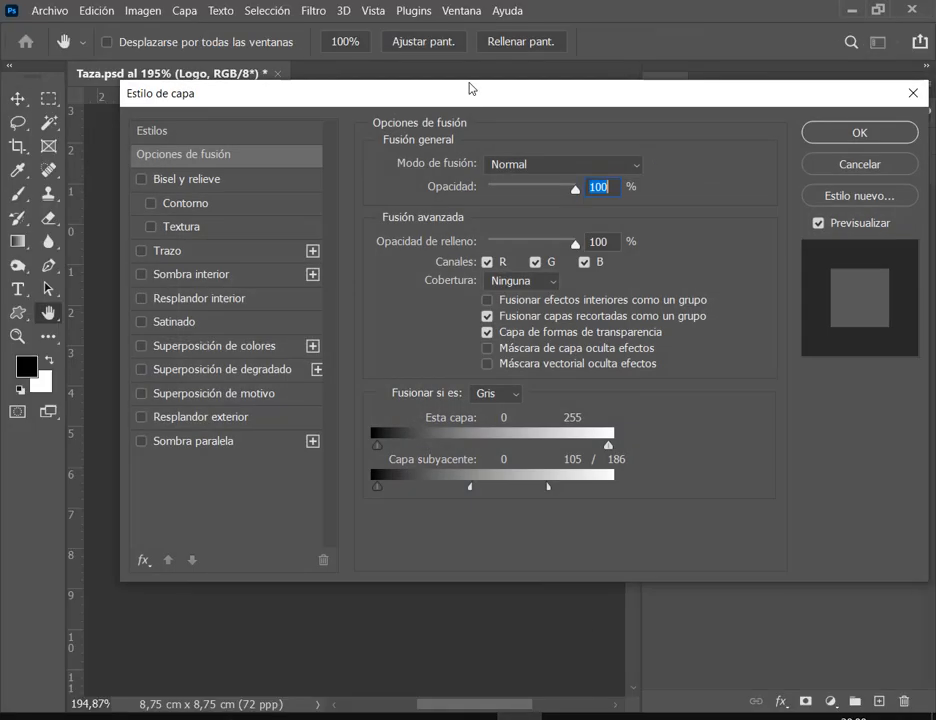
pyautogui.moveTo(470, 88); pyautogui.dragTo(839, 115)
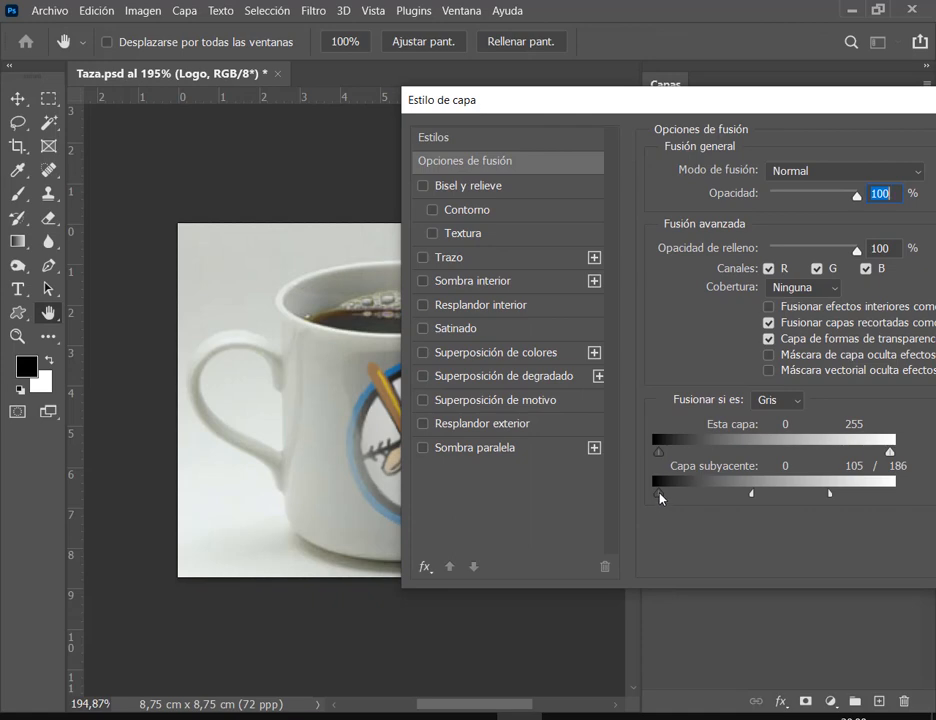
pyautogui.moveTo(658, 496)
pyautogui.mouseDown()
pyautogui.moveTo(689, 496)
pyautogui.moveTo(650, 505)
pyautogui.mouseUp()
pyautogui.moveTo(800, 108); pyautogui.dragTo(456, 108)
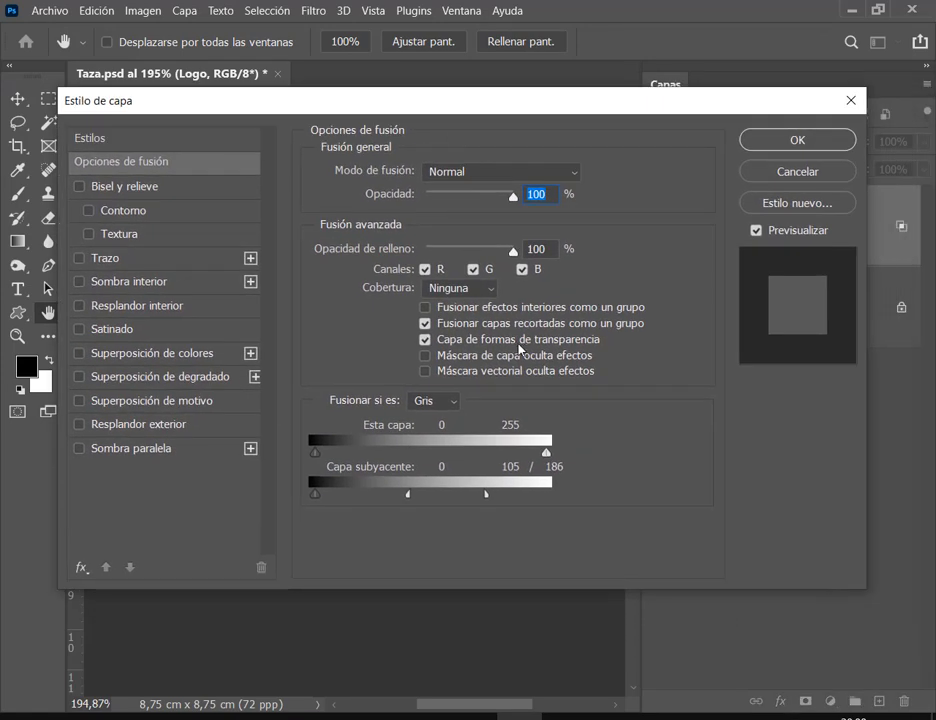
pyautogui.click(801, 175)
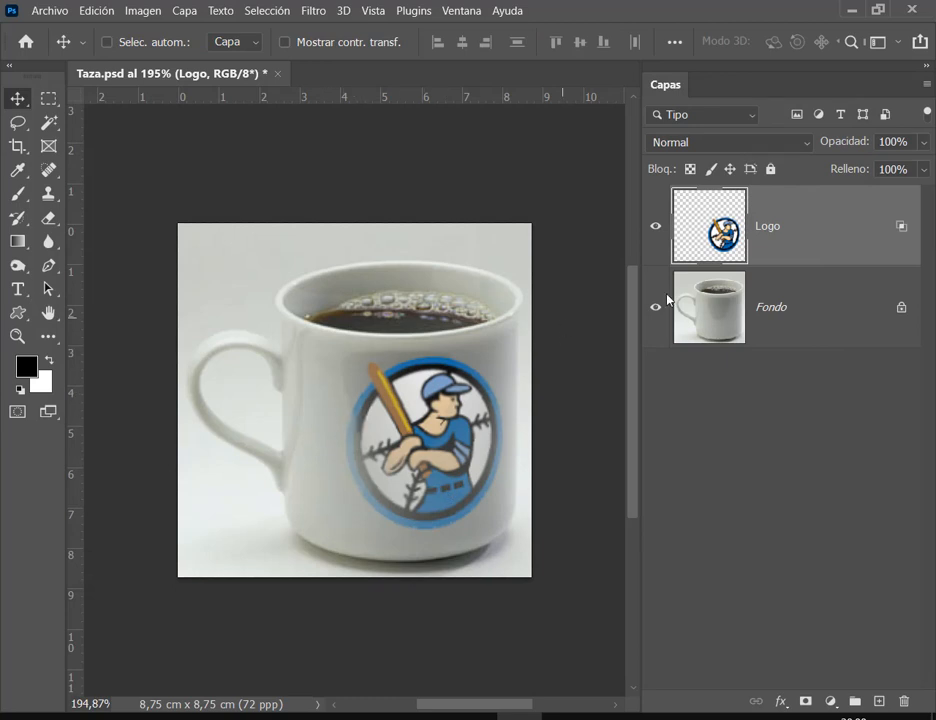
# Step: Try different opacities for the Logo layer, set its opacity to 83%, and save Taza.psd
pyautogui.moveTo(858, 147); pyautogui.dragTo(835, 142)
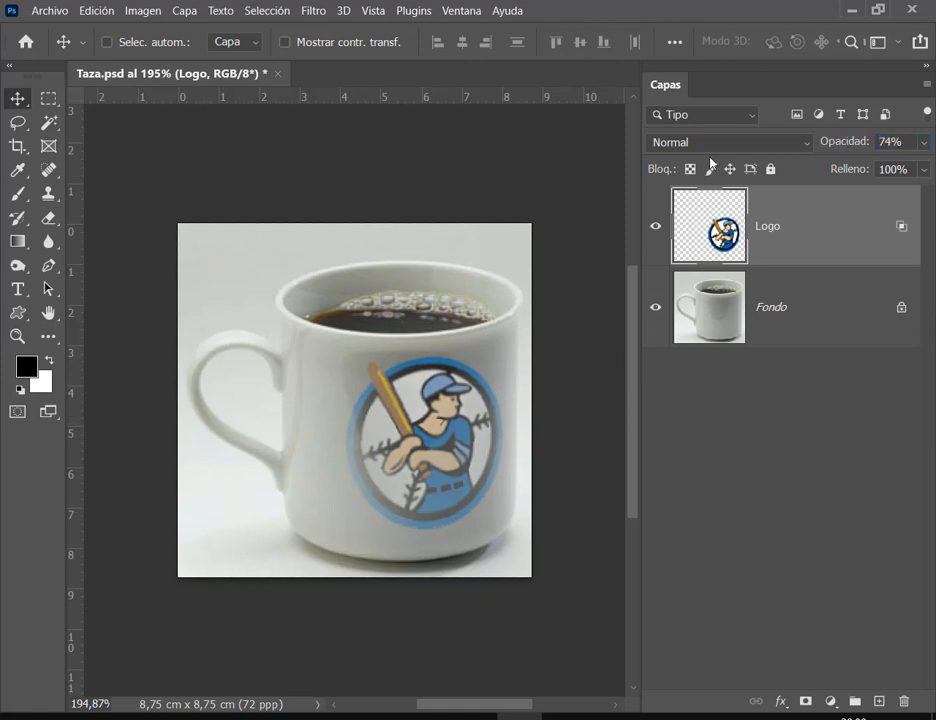
pyautogui.moveTo(846, 146); pyautogui.dragTo(869, 149)
pyautogui.scroll(-1, 894, 145)
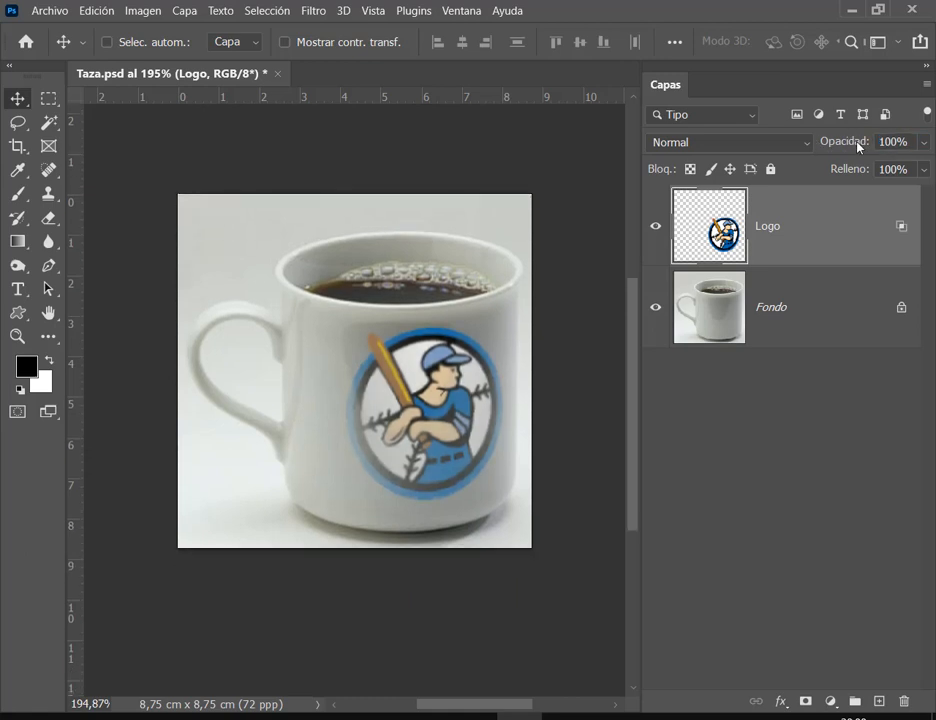
pyautogui.moveTo(857, 146); pyautogui.dragTo(842, 146)
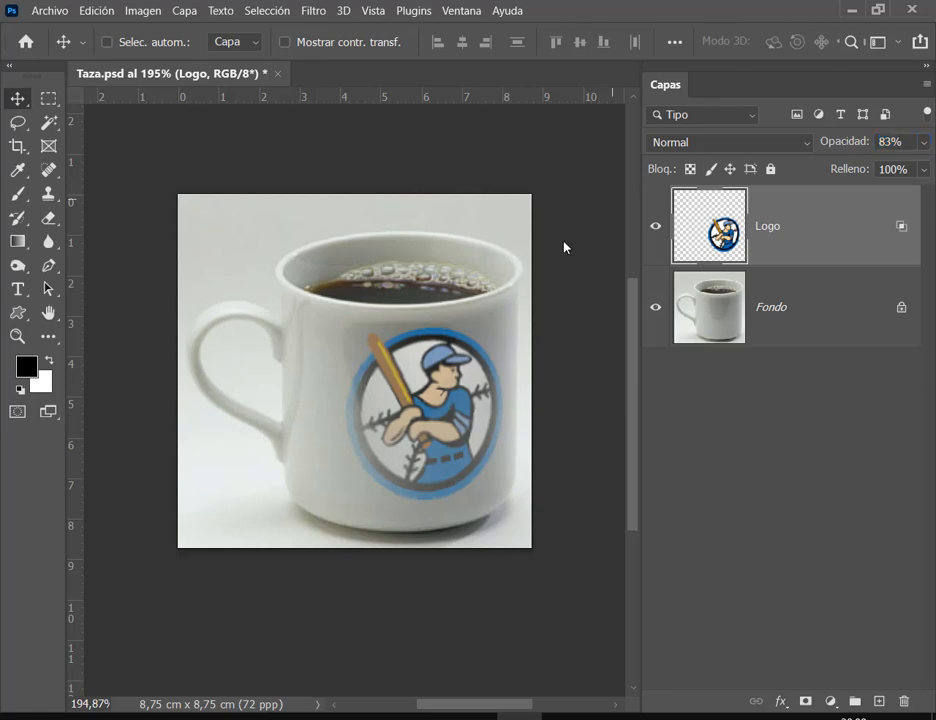
pyautogui.click(49, 10)
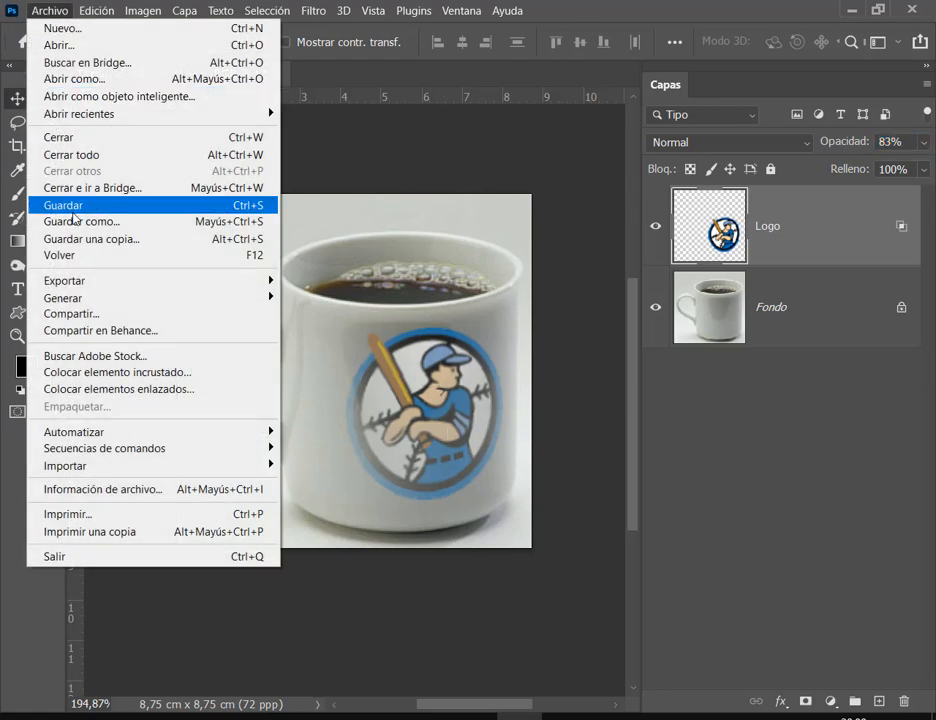
pyautogui.click(70, 204)
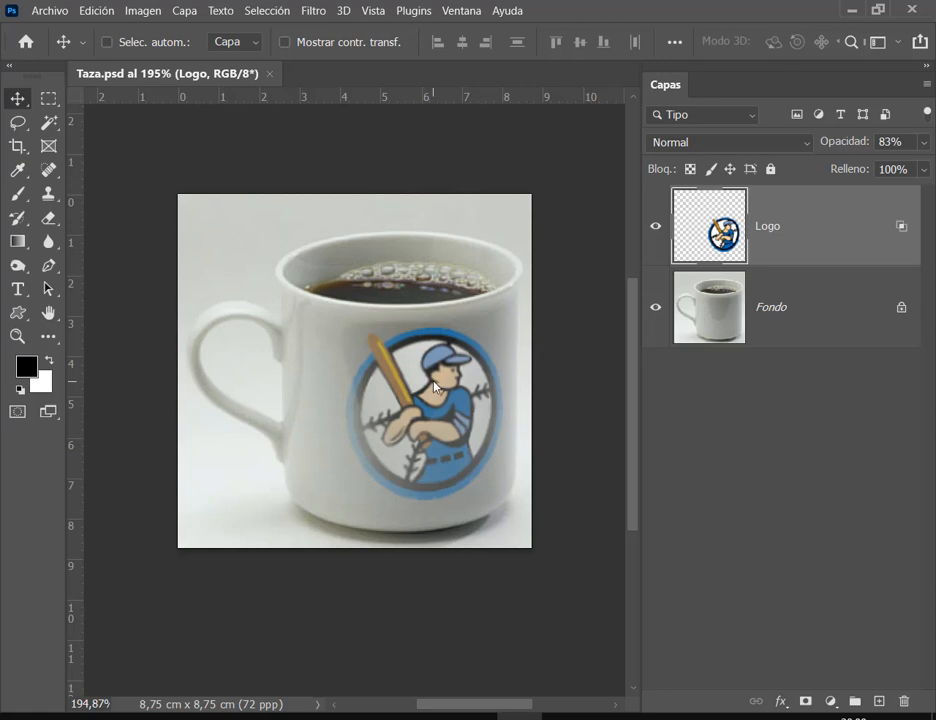
# Step: Close Taza.psd, open pexels-pixabay-46160.jpg from the Miércoles folder's Fusion si subfolder, and collapse the Capas panel to enlarge the workspace
pyautogui.click(271, 76)
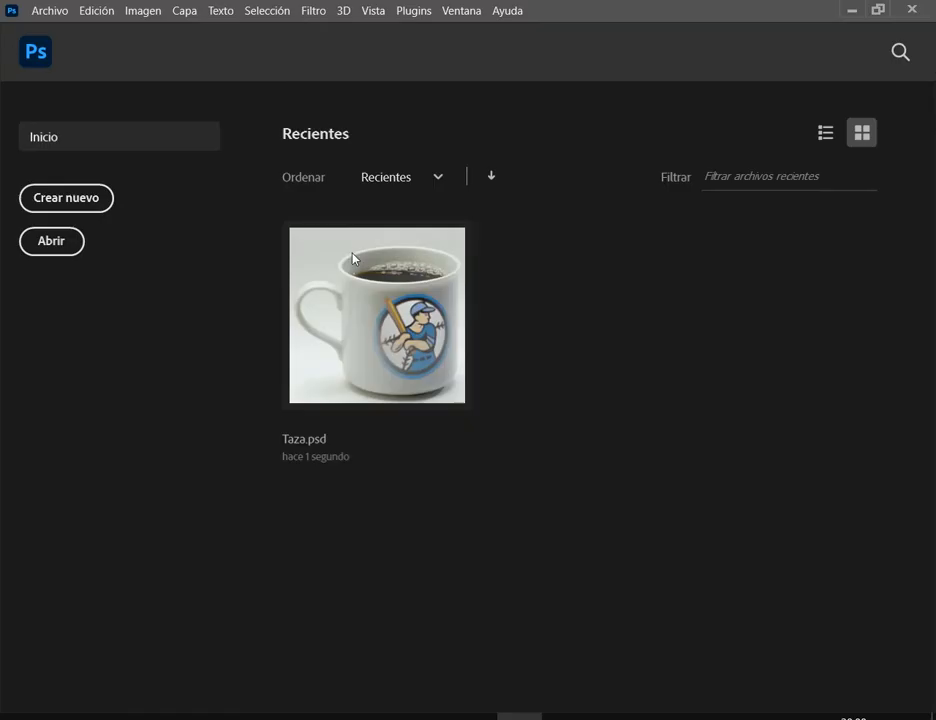
pyautogui.click(49, 10)
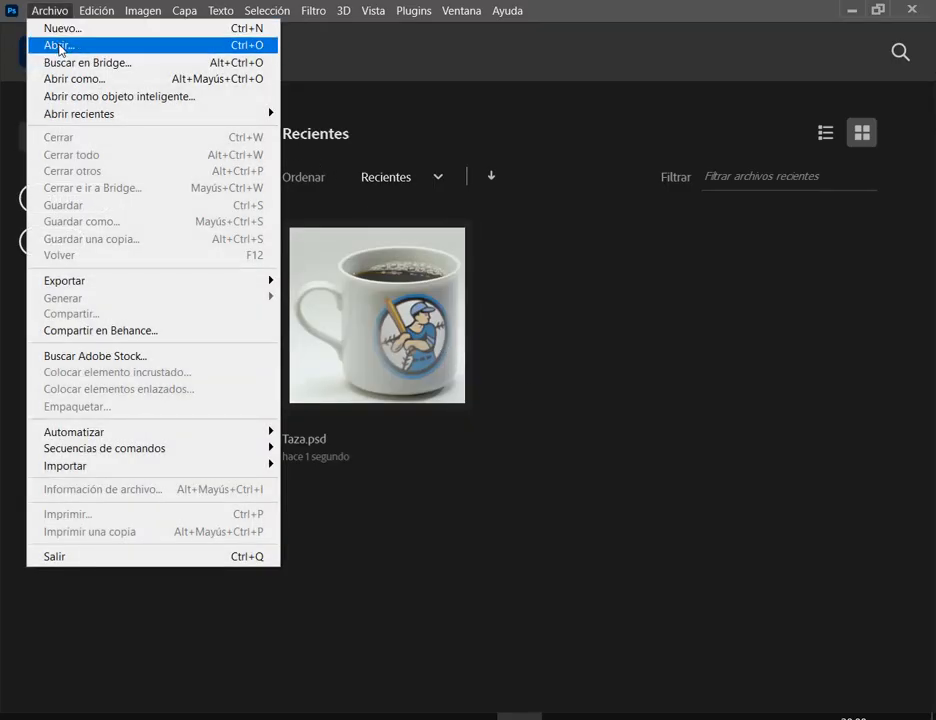
pyautogui.click(57, 45)
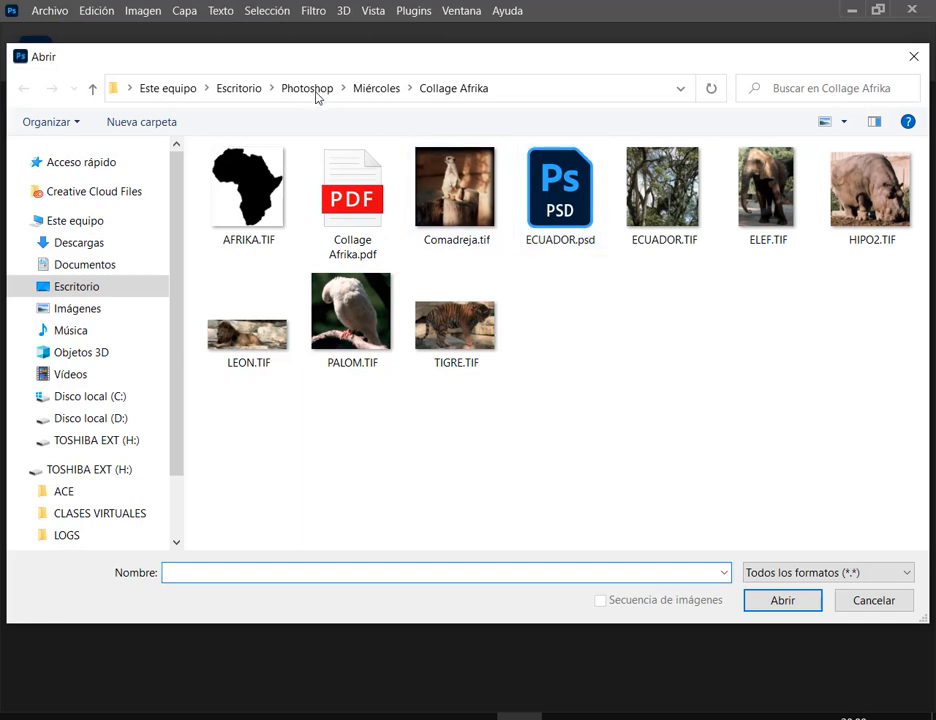
pyautogui.click(367, 88)
pyautogui.doubleClick(388, 202)
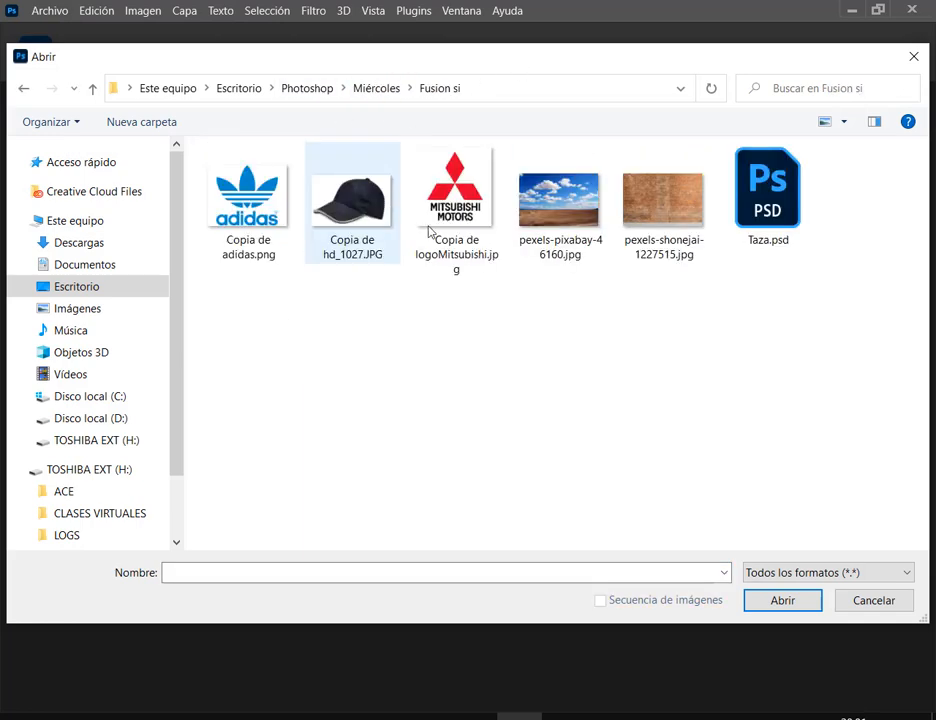
pyautogui.doubleClick(558, 216)
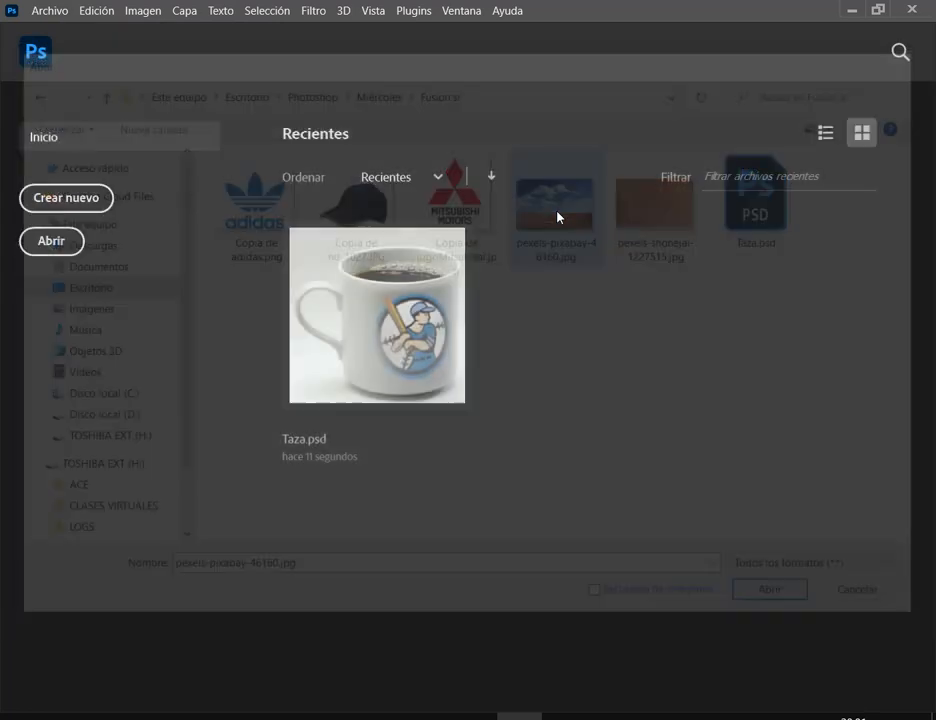
pyautogui.click(531, 382)
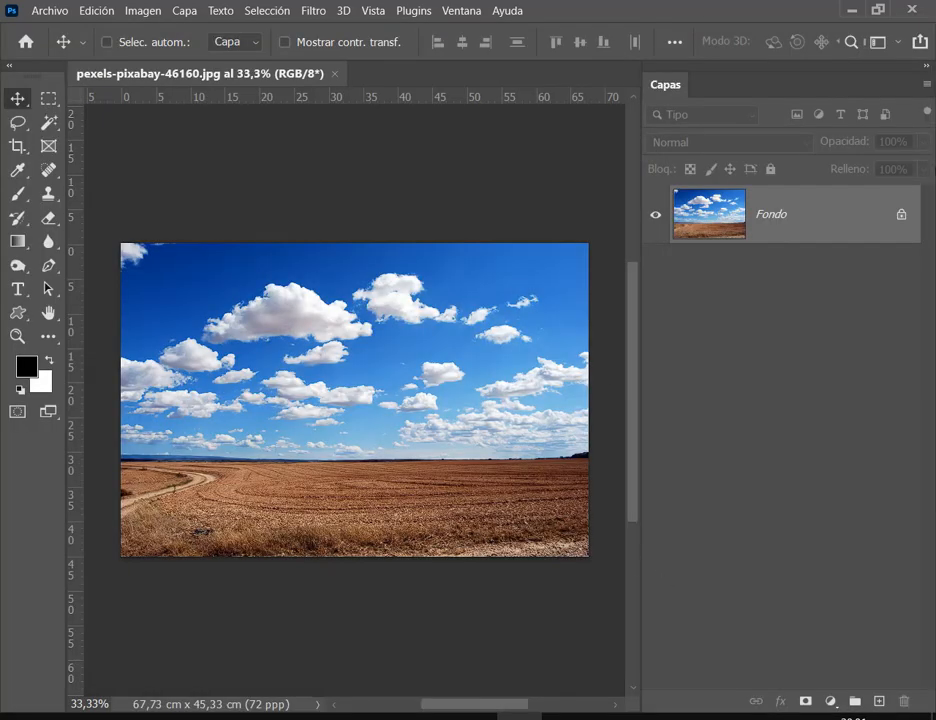
pyautogui.click(927, 66)
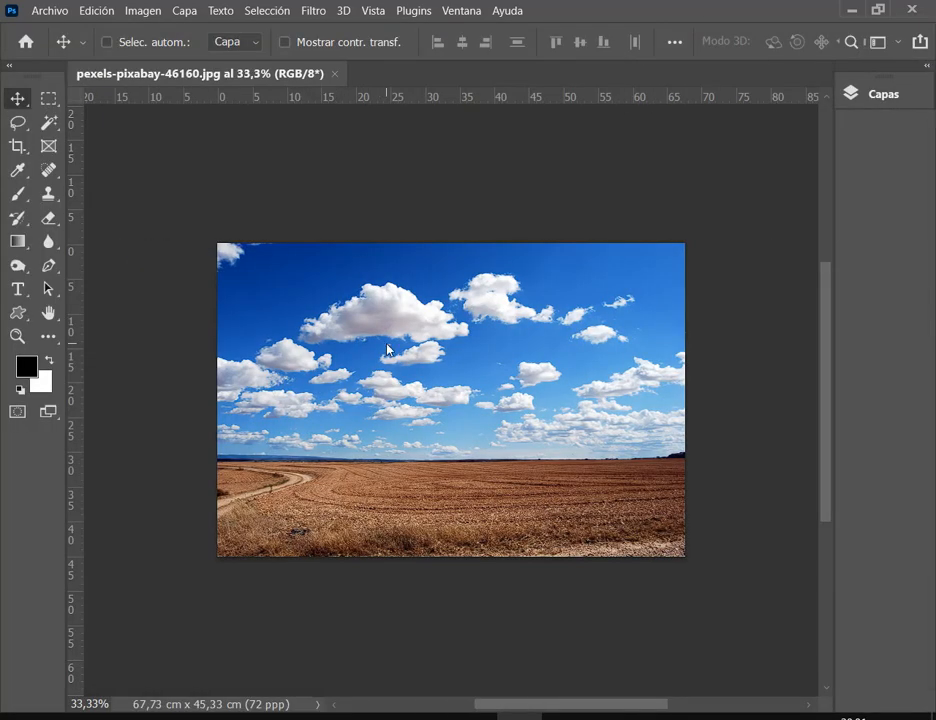
pyautogui.scroll(4, 472, 347)
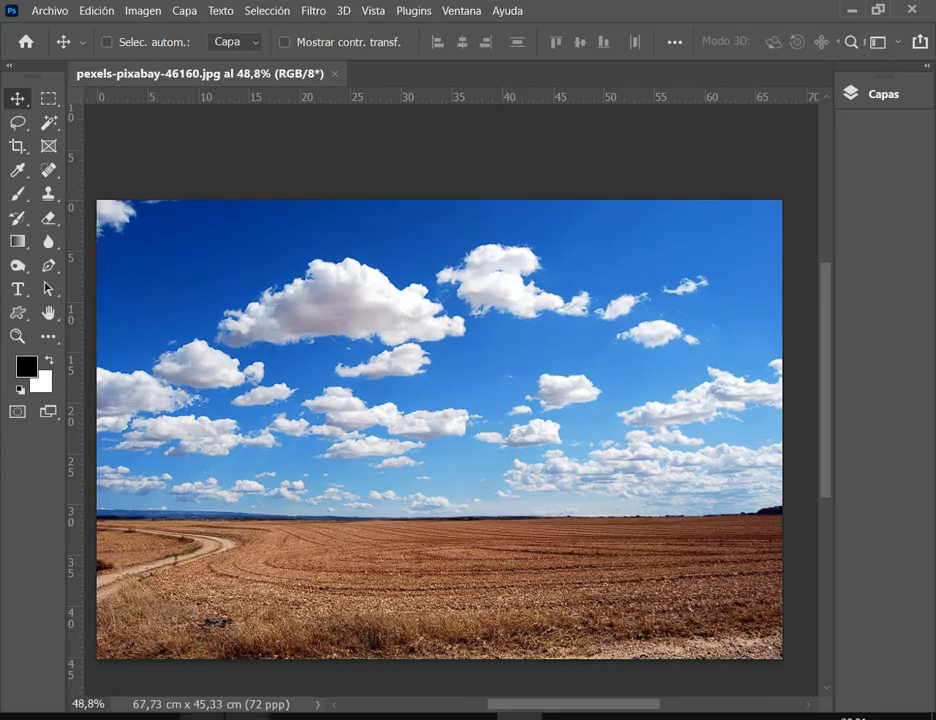
# Step: Switch to Google Meet to check the call messages, and return to Photoshop
pyautogui.click(247, 717)
pyautogui.click(150, 657)
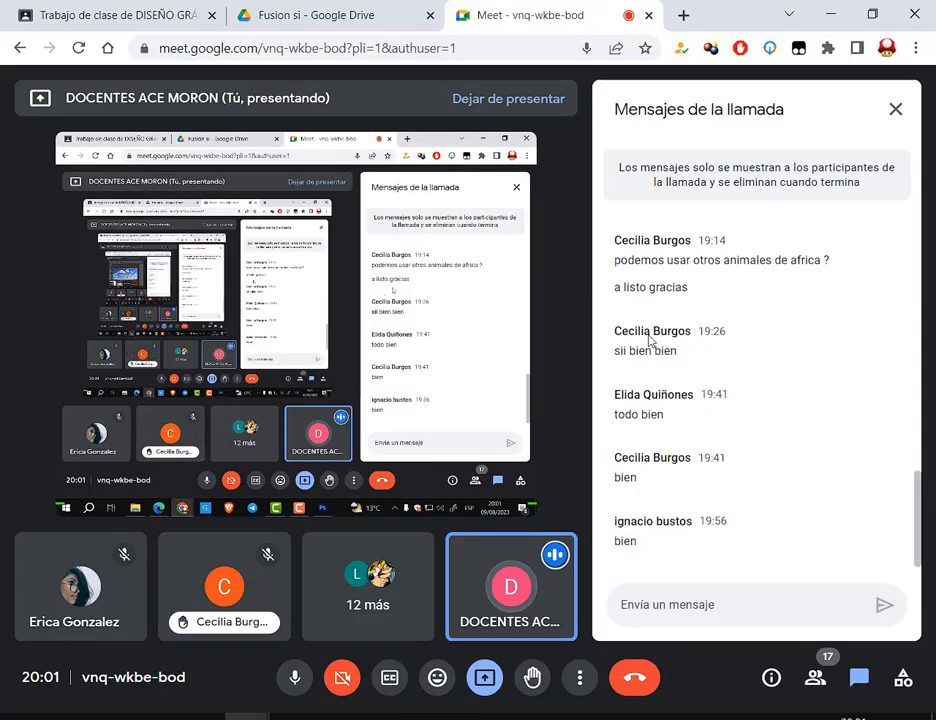
pyautogui.click(838, 15)
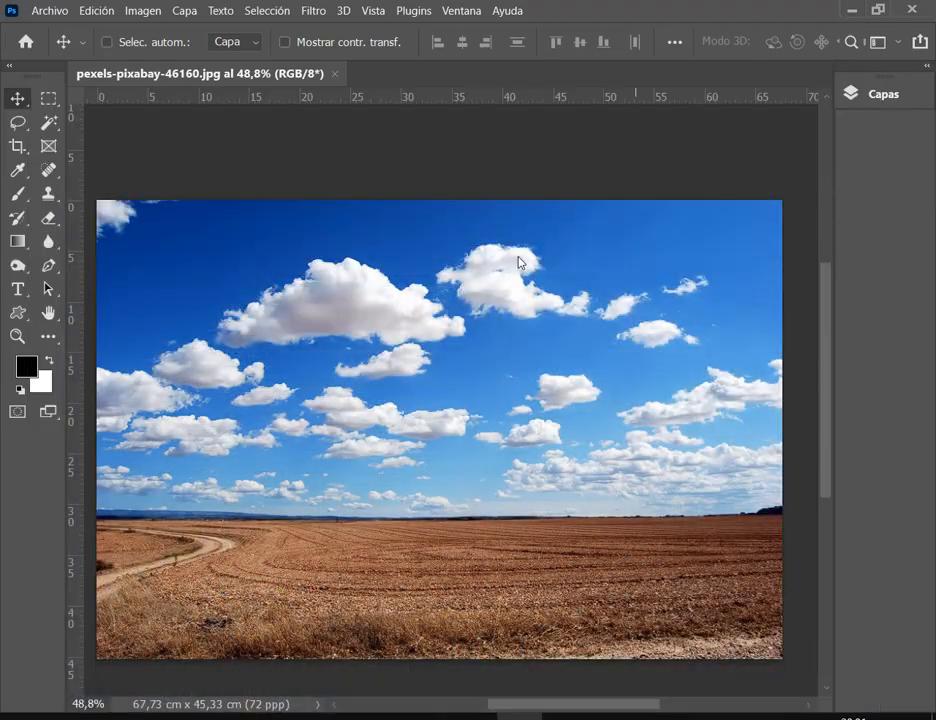
# Step: Add the horizontal text VIAJAR over the sky in white Arial Black
pyautogui.click(24, 294)
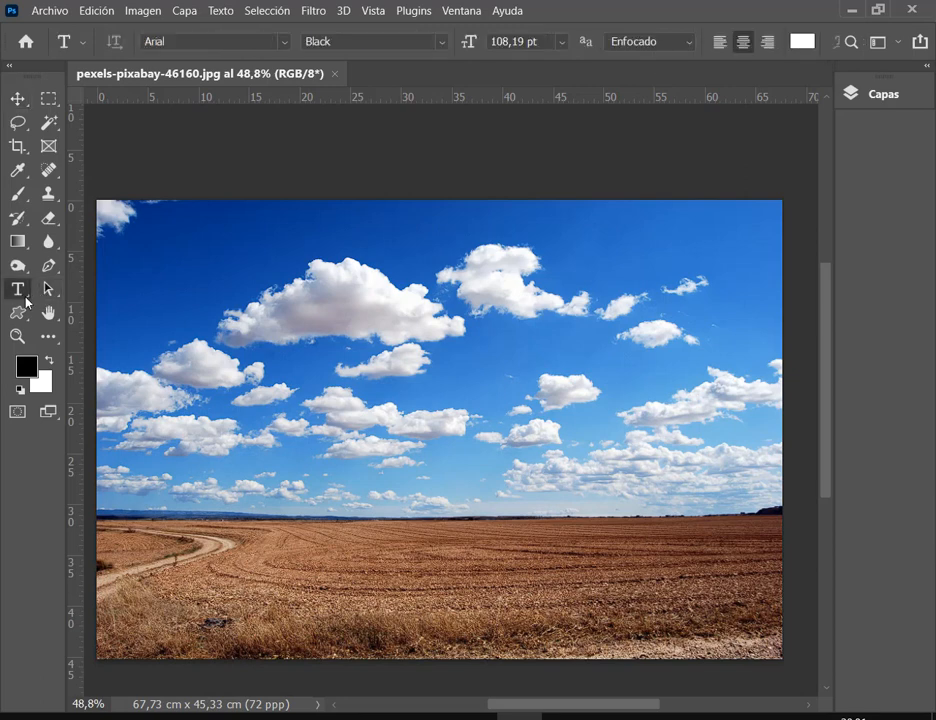
pyautogui.click(275, 425)
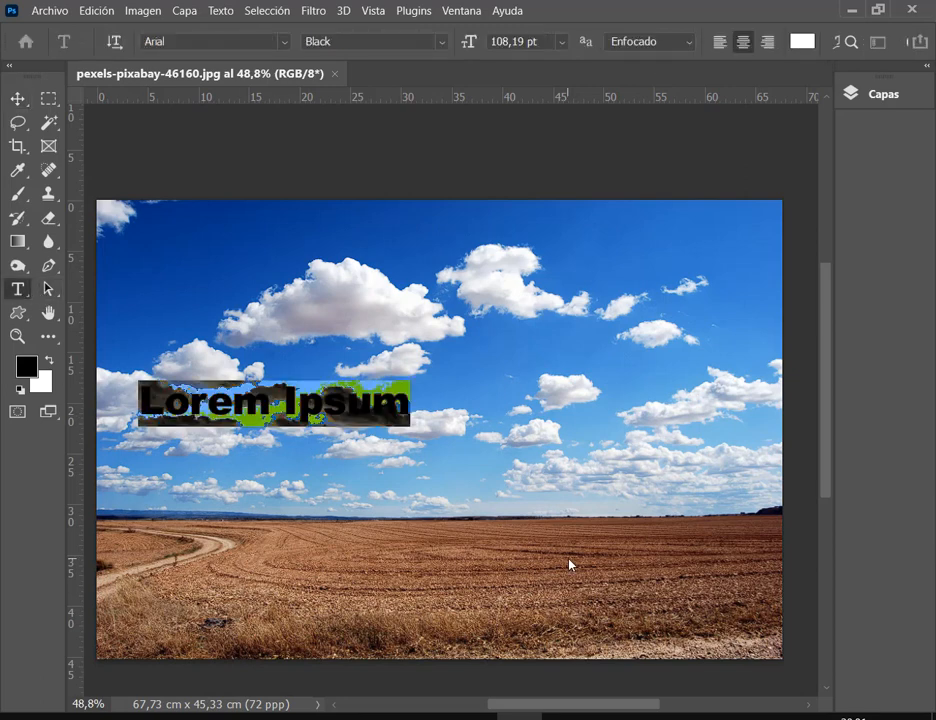
pyautogui.write('VIAJA')
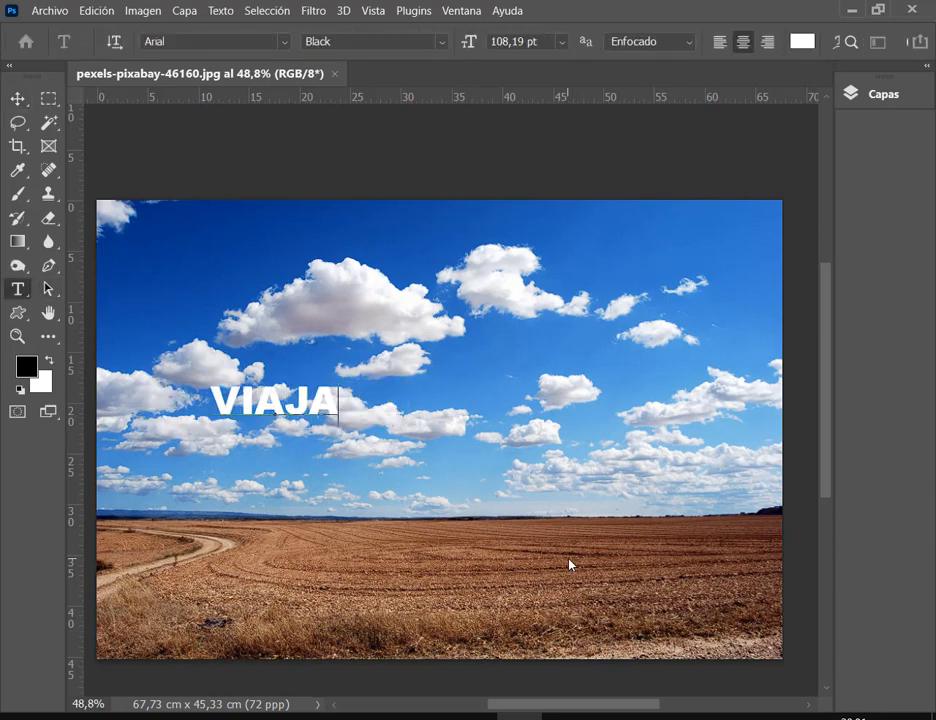
pyautogui.write('R')
pyautogui.click(20, 98)
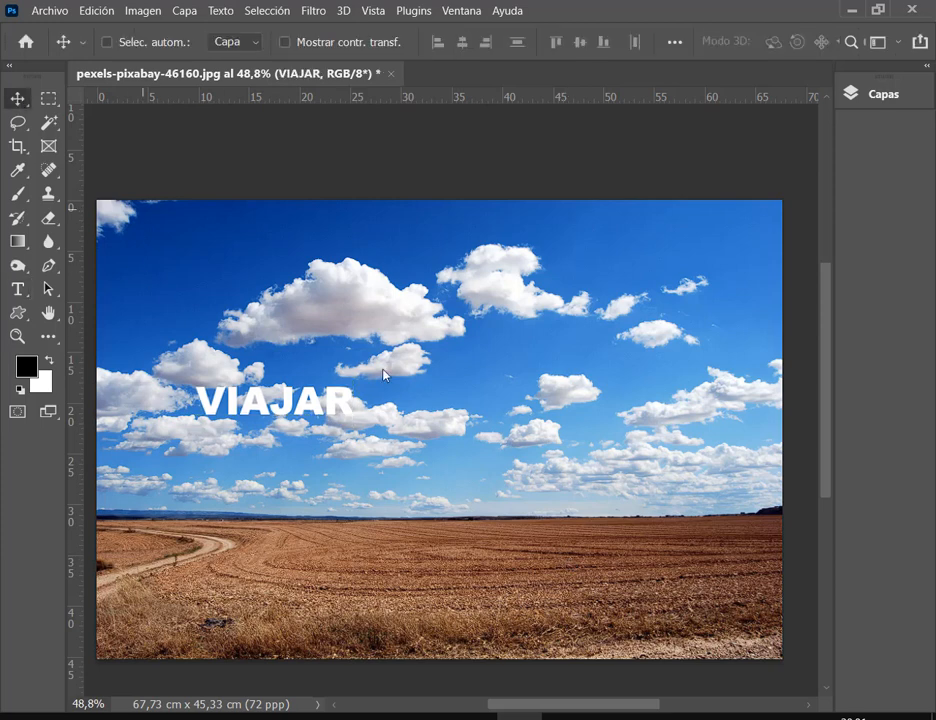
# Step: Enlarge the VIAJAR text to about 204 pt and position it over the middle of the sky
pyautogui.moveTo(369, 470); pyautogui.dragTo(707, 450)
pyautogui.hotkey('ctrl', 't')
pyautogui.press('Return')
pyautogui.moveTo(632, 366); pyautogui.dragTo(605, 353)
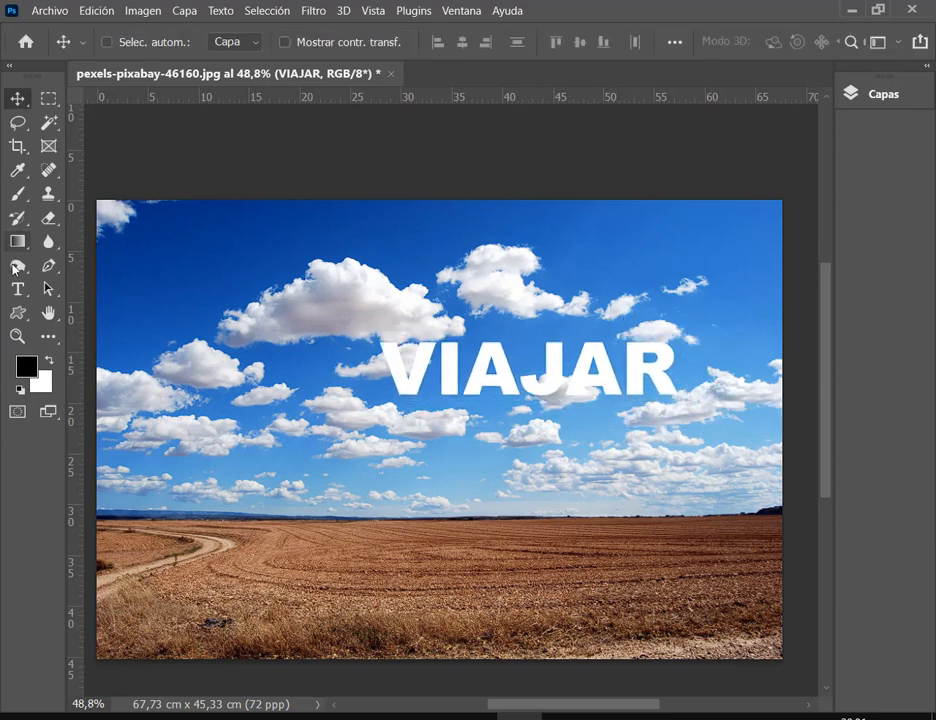
# Step: Open the color selector for the VIAJAR text and move the dialog clear of the word
pyautogui.click(17, 289)
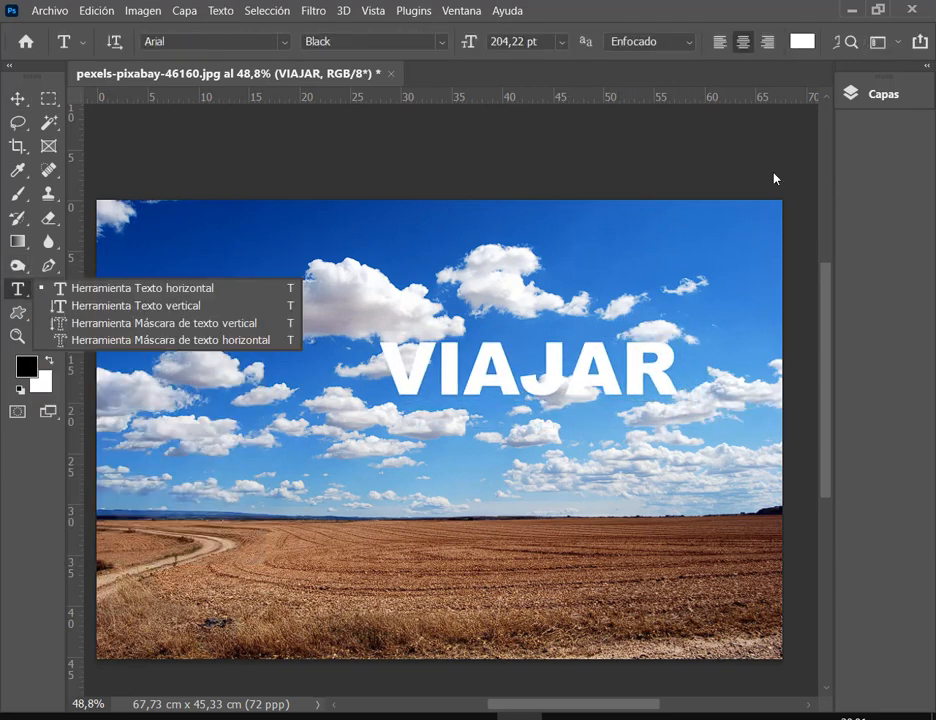
pyautogui.click(806, 41)
pyautogui.click(806, 43)
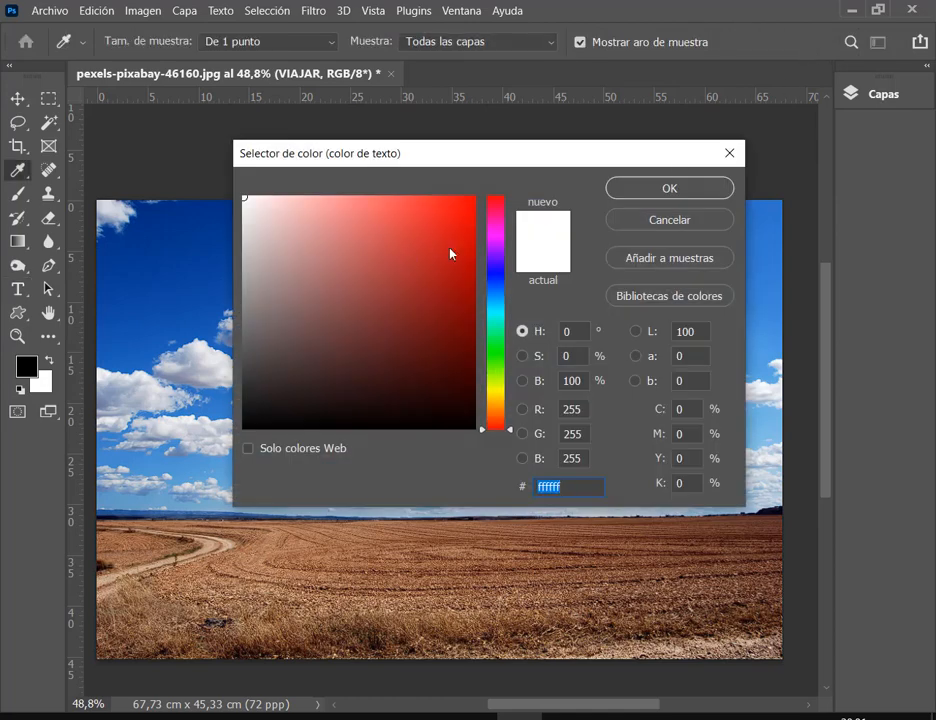
pyautogui.click(495, 259)
pyautogui.moveTo(519, 154); pyautogui.dragTo(417, 484)
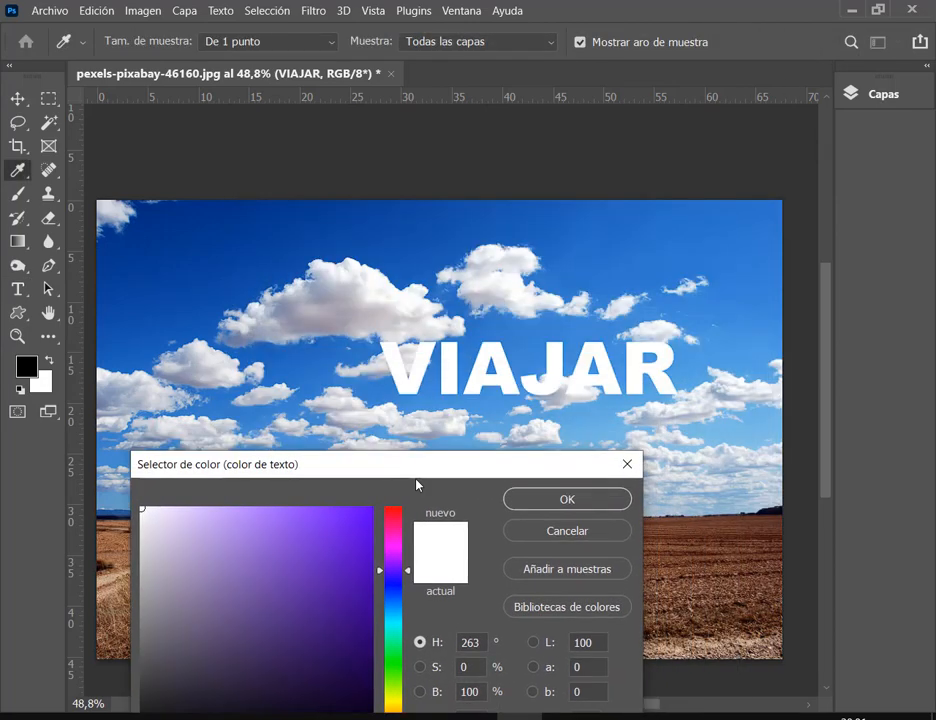
# Step: Try dark magenta, pink, red and green tones as the VIAJAR text color
pyautogui.click(394, 523)
pyautogui.moveTo(338, 528); pyautogui.dragTo(369, 652)
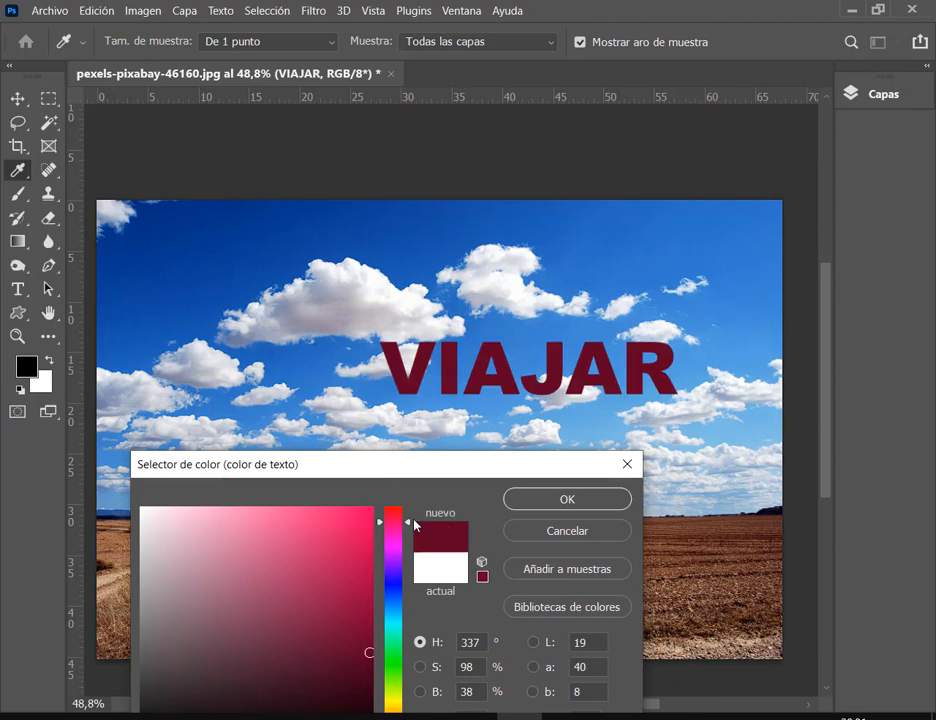
pyautogui.click(372, 508)
pyautogui.moveTo(409, 527); pyautogui.dragTo(403, 500)
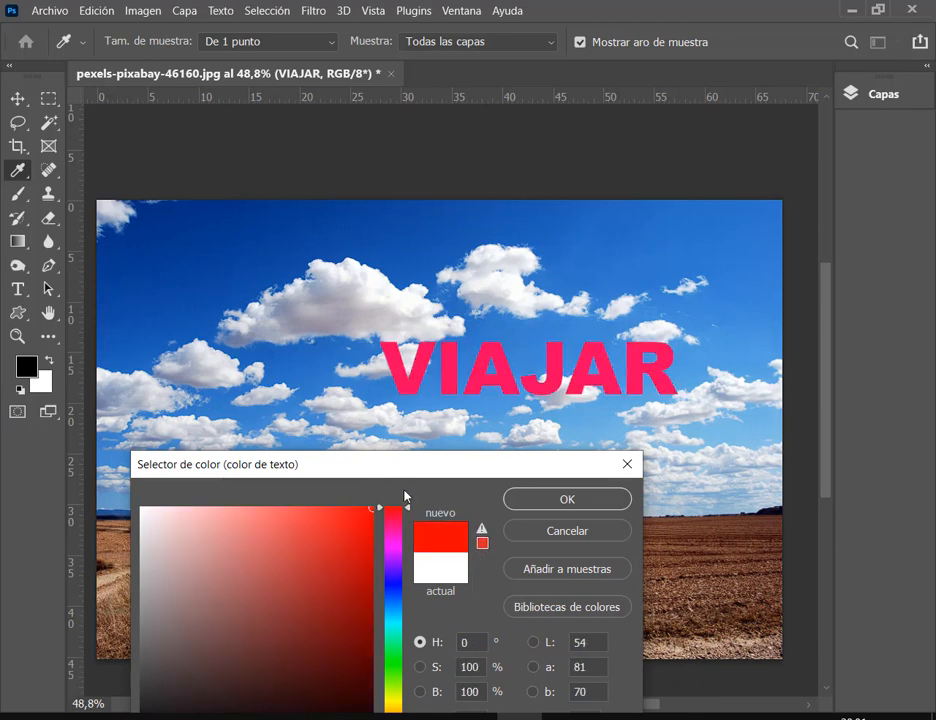
pyautogui.click(366, 547)
pyautogui.moveTo(367, 549); pyautogui.dragTo(368, 533)
pyautogui.click(396, 661)
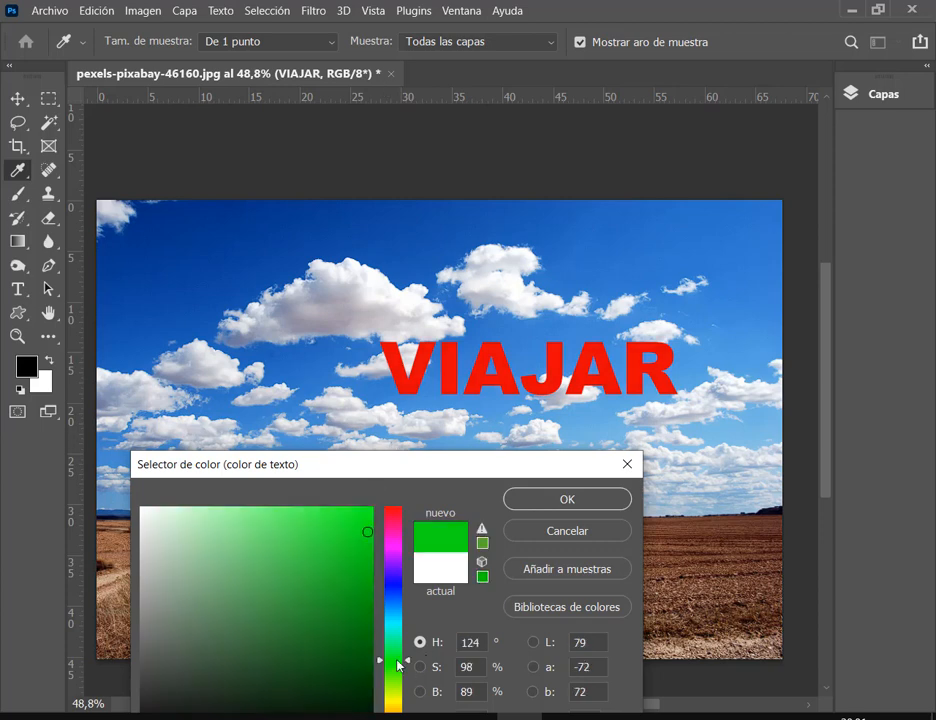
pyautogui.moveTo(396, 661); pyautogui.dragTo(378, 642)
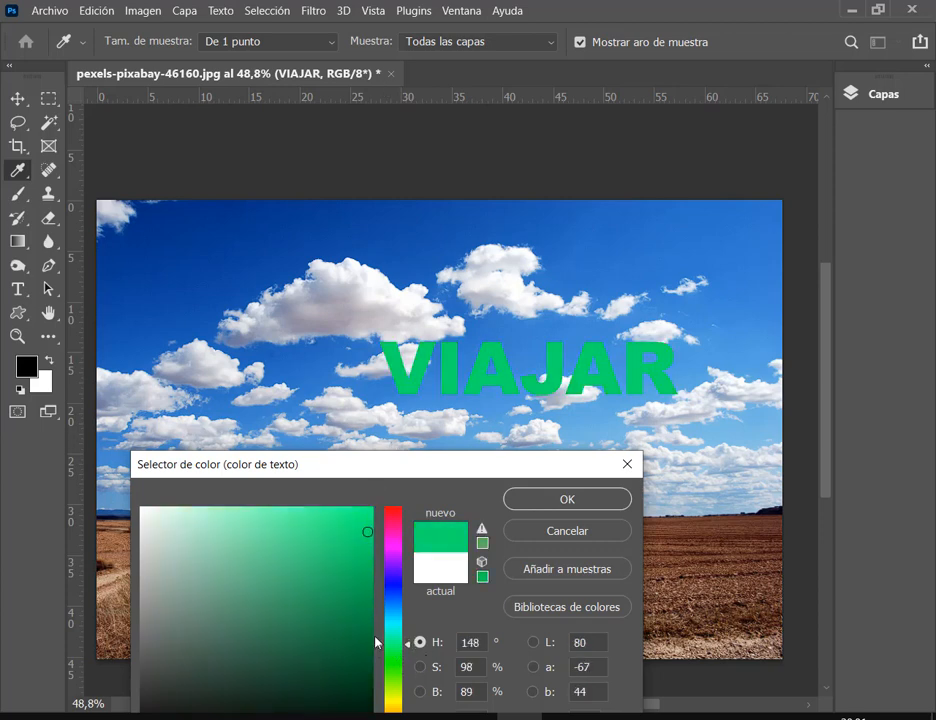
pyautogui.click(362, 632)
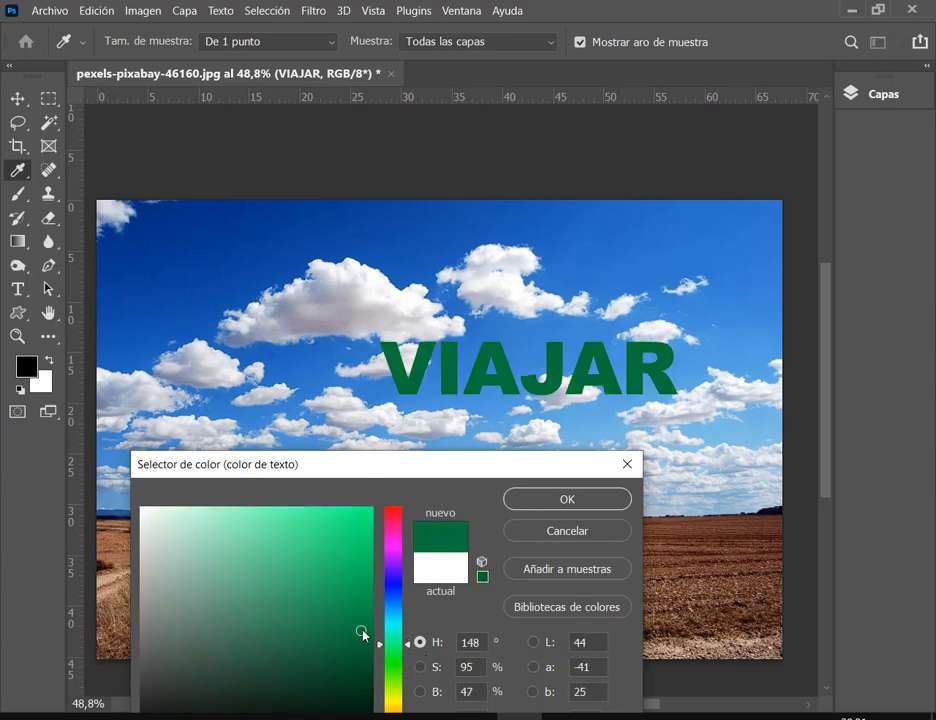
# Step: Set the VIAJAR text color to a strong red with hue 0° and about 95% saturation
pyautogui.click(399, 516)
pyautogui.moveTo(366, 528); pyautogui.dragTo(363, 552)
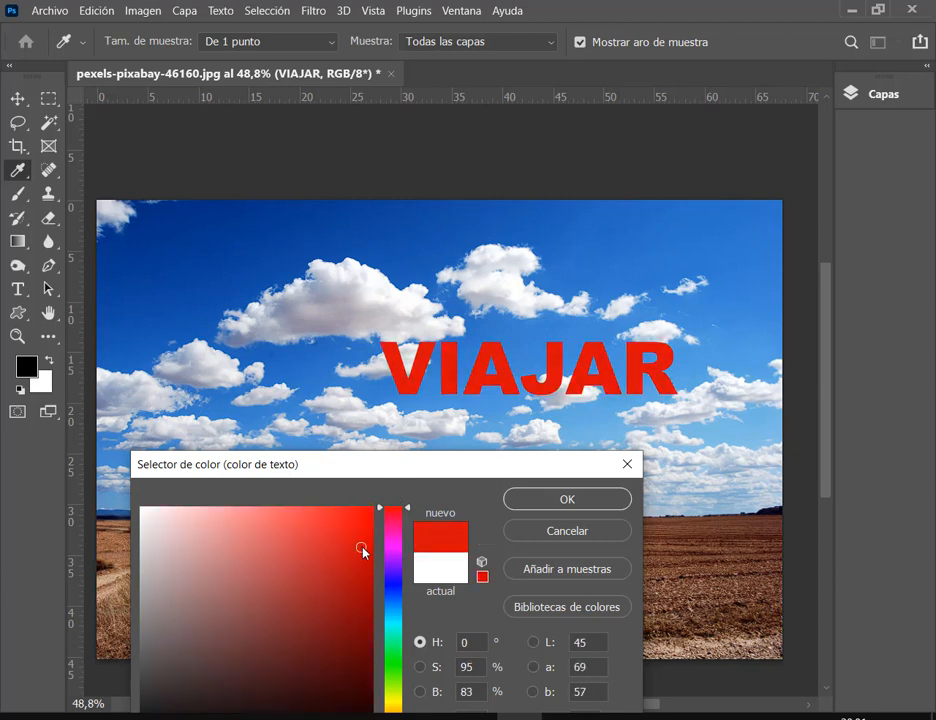
pyautogui.click(620, 500)
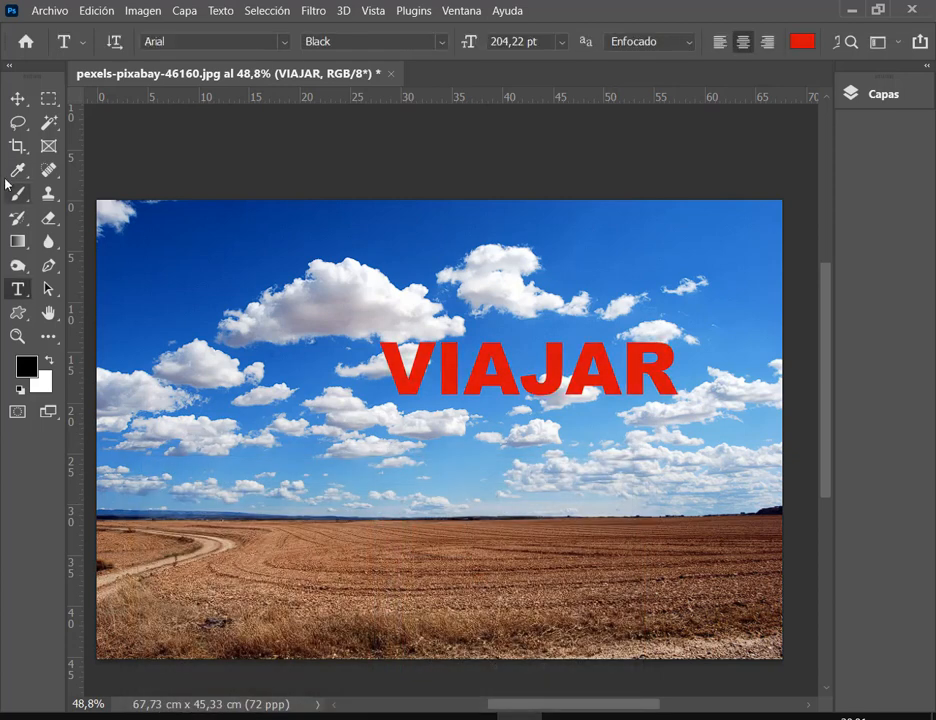
# Step: Move the VIAJAR text up over the two large clouds and expand the Capas panel
pyautogui.click(18, 98)
pyautogui.moveTo(506, 374); pyautogui.dragTo(515, 311)
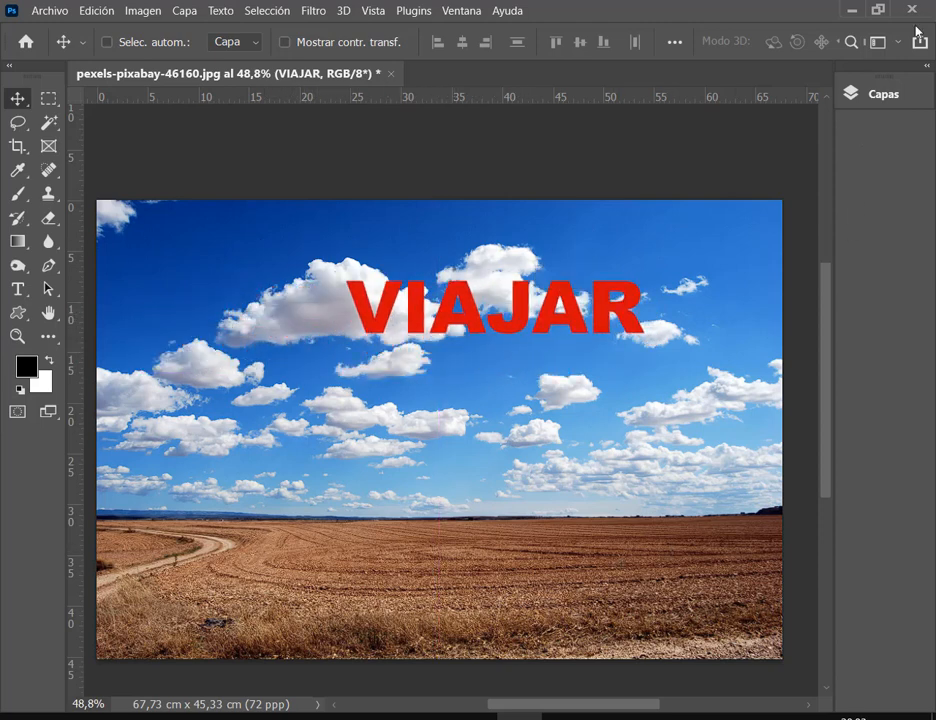
pyautogui.click(929, 66)
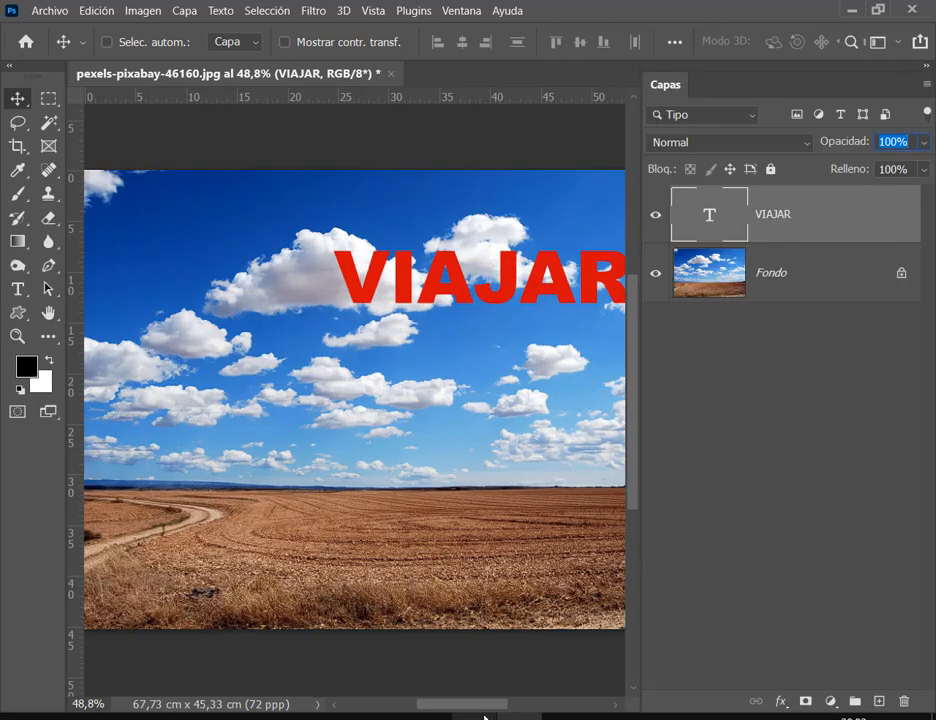
pyautogui.moveTo(478, 710)
pyautogui.mouseDown()
pyautogui.moveTo(501, 712)
pyautogui.moveTo(489, 712)
pyautogui.mouseUp()
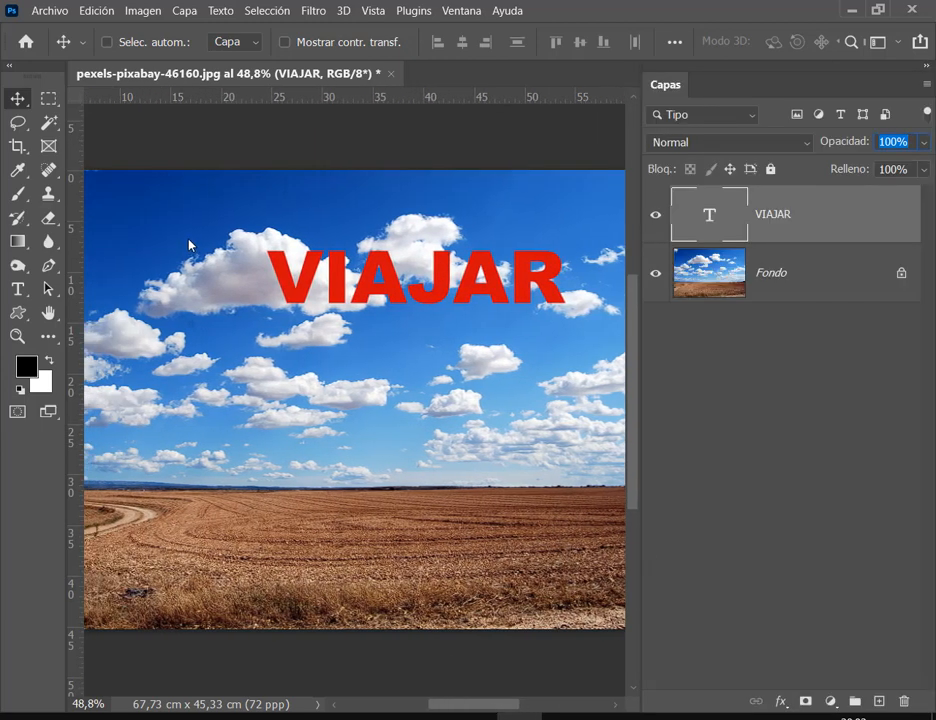
# Step: Add a layer mask to the VIAJAR layer and partly erase the V with an 80 px Eraser at 28% opacity
pyautogui.click(805, 701)
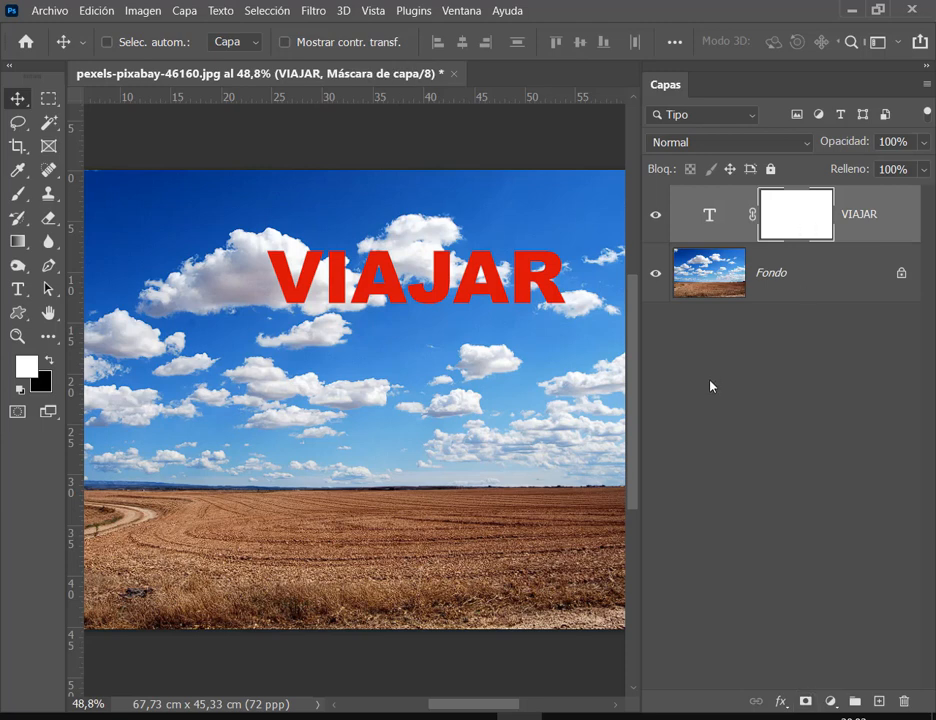
pyautogui.click(48, 217)
pyautogui.rightClick(262, 278)
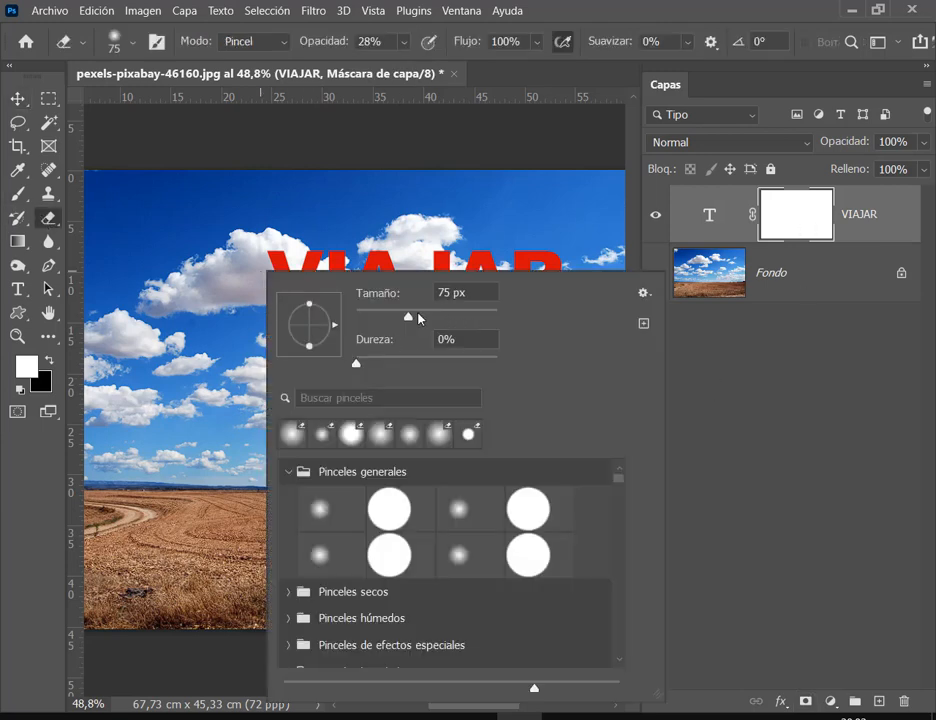
pyautogui.moveTo(409, 317); pyautogui.dragTo(413, 317)
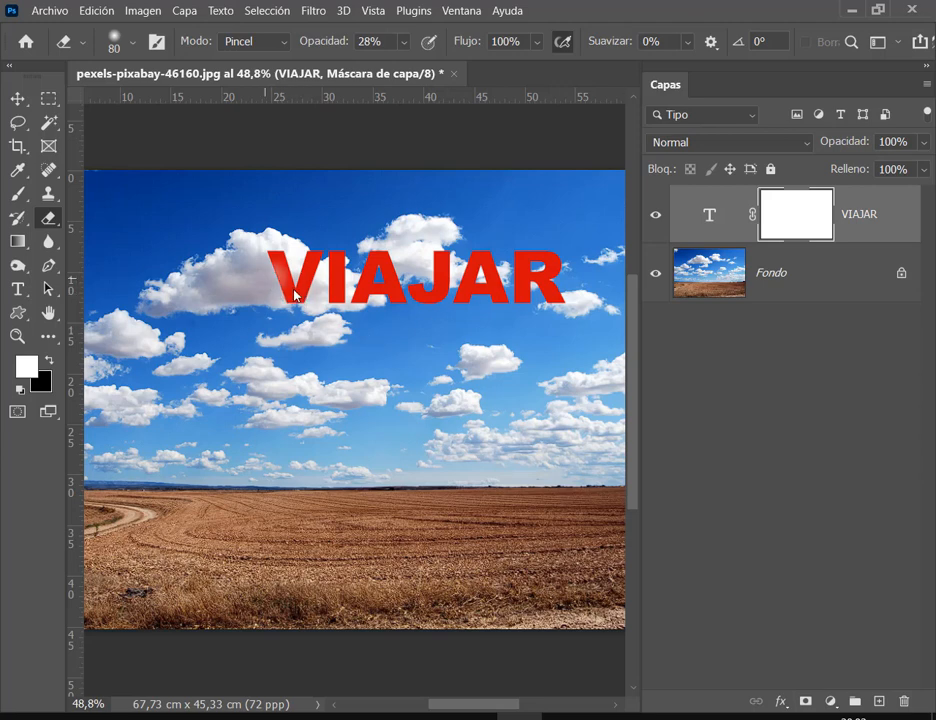
pyautogui.click(296, 287)
# Step: Raise the Eraser opacity to 100% and mask out the letters V and I where they cover the large cloud
pyautogui.moveTo(322, 43); pyautogui.dragTo(432, 46)
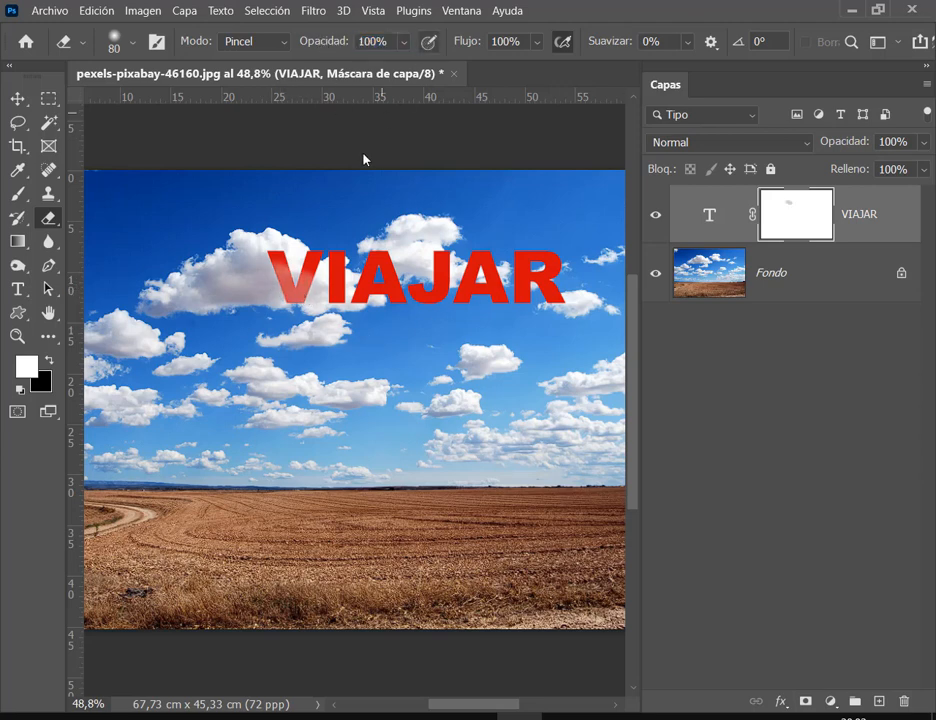
pyautogui.moveTo(262, 267)
pyautogui.mouseDown()
pyautogui.moveTo(306, 270)
pyautogui.moveTo(315, 252)
pyautogui.moveTo(293, 300)
pyautogui.moveTo(271, 283)
pyautogui.moveTo(297, 302)
pyautogui.moveTo(307, 288)
pyautogui.moveTo(333, 293)
pyautogui.moveTo(342, 277)
pyautogui.moveTo(365, 309)
pyautogui.mouseUp()
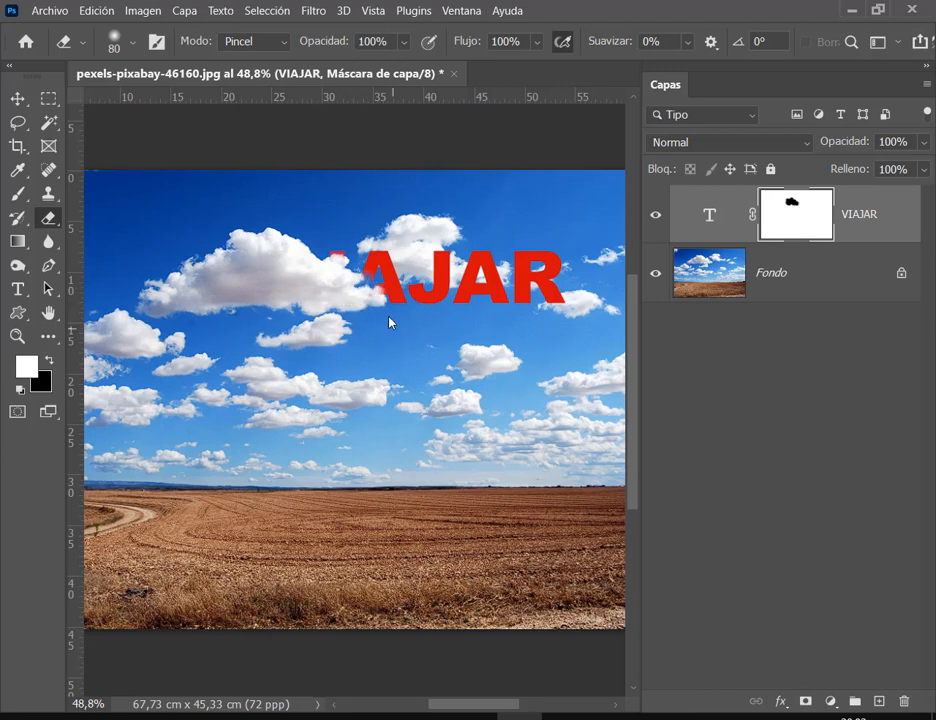
pyautogui.scroll(3, 366, 303)
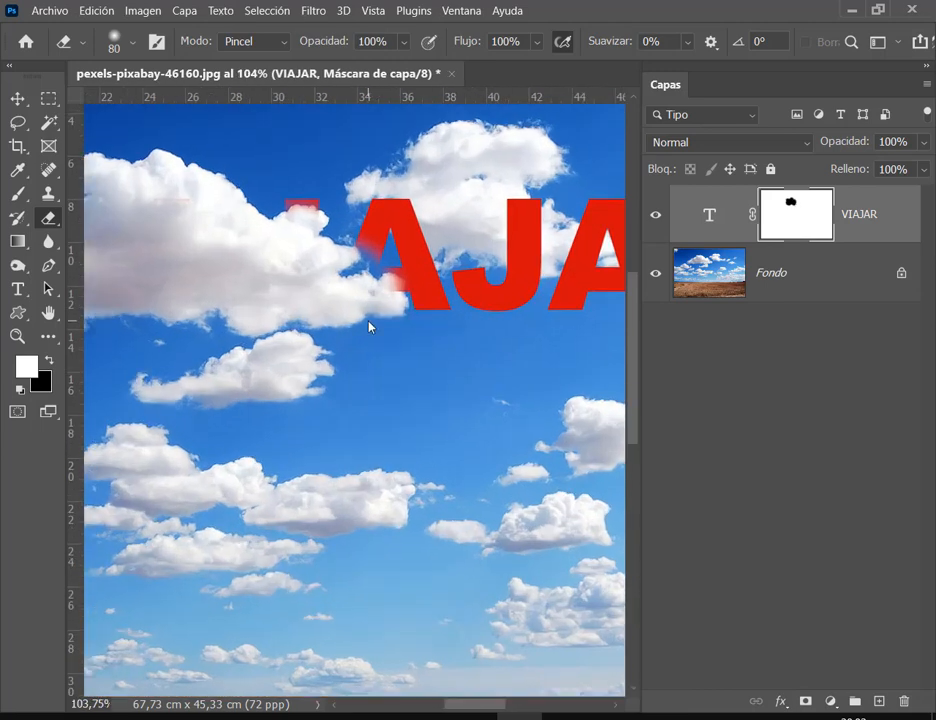
pyautogui.hotkey('ctrl', 'z')
pyautogui.moveTo(343, 316)
pyautogui.mouseDown()
pyautogui.moveTo(374, 319)
pyautogui.moveTo(338, 312)
pyautogui.mouseUp()
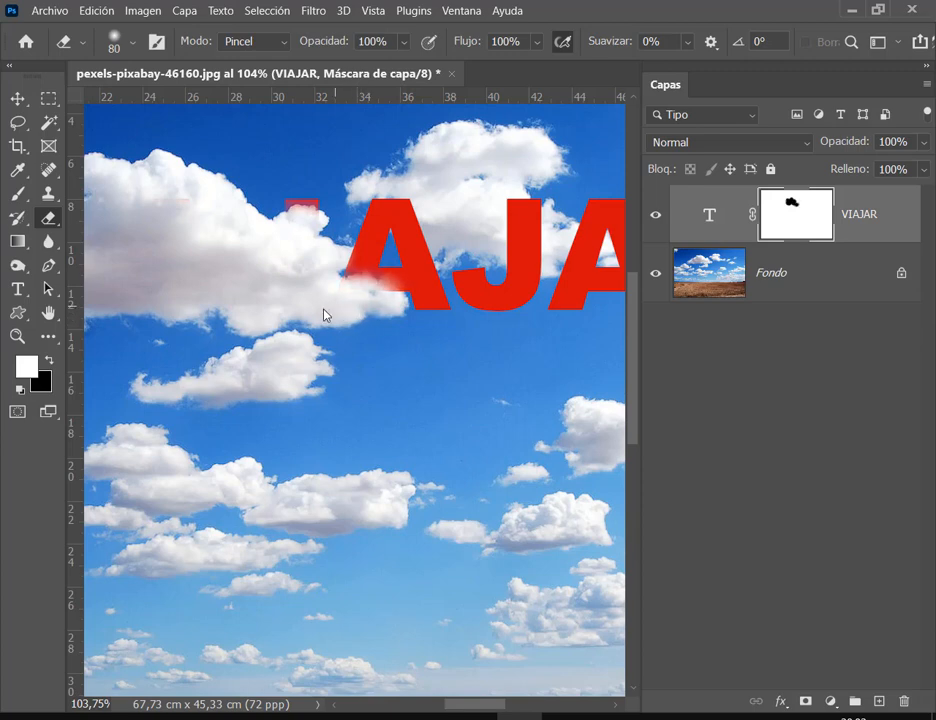
# Step: Try moving the VIAJAR text together with its linked layer mask, and undo the move
pyautogui.click(17, 98)
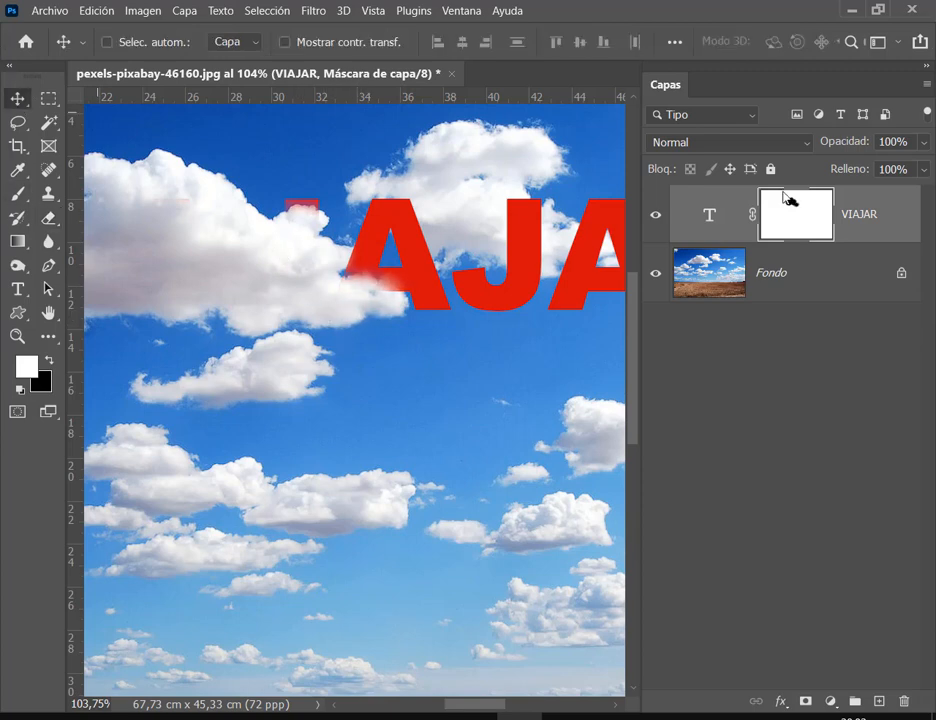
pyautogui.scroll(-4, 470, 325)
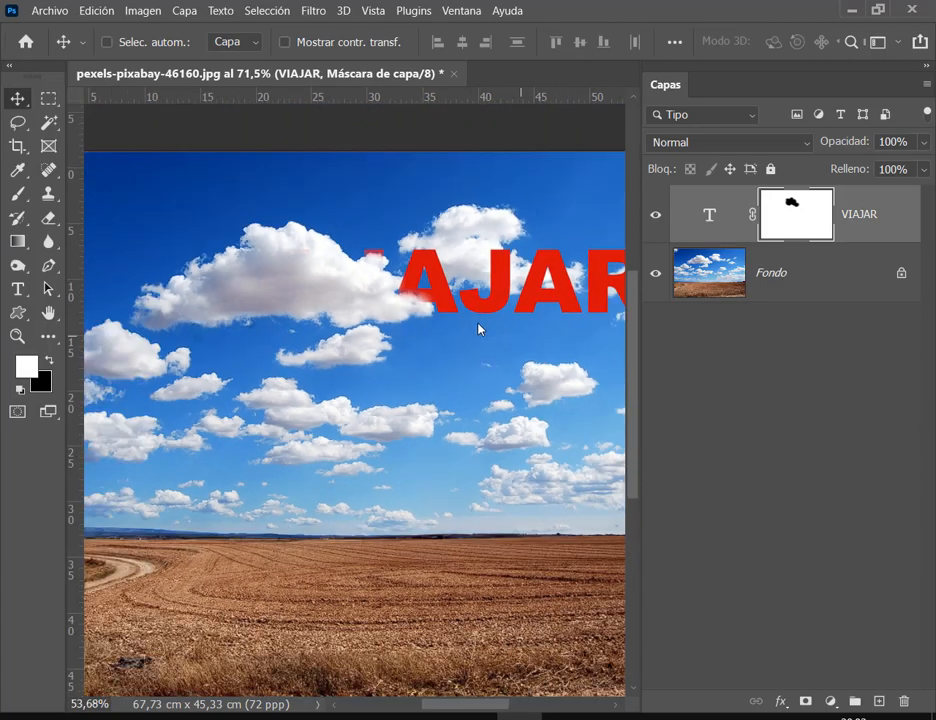
pyautogui.click(709, 214)
pyautogui.moveTo(372, 262); pyautogui.dragTo(232, 197)
pyautogui.hotkey('ctrl', 'z')
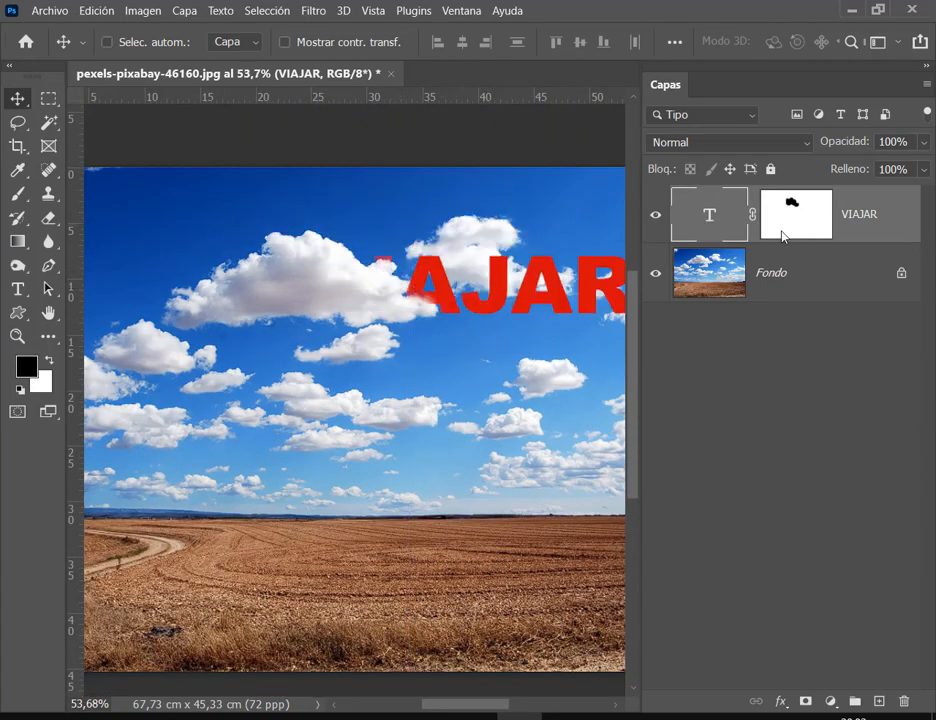
# Step: Move the VIAJAR text independently of its unlinked layer mask, and delete the mask
pyautogui.moveTo(505, 271)
pyautogui.mouseDown()
pyautogui.moveTo(420, 273)
pyautogui.moveTo(357, 313)
pyautogui.moveTo(293, 307)
pyautogui.moveTo(314, 333)
pyautogui.moveTo(325, 325)
pyautogui.moveTo(449, 346)
pyautogui.mouseUp()
pyautogui.press('ctrl')
pyautogui.moveTo(416, 402); pyautogui.dragTo(415, 347)
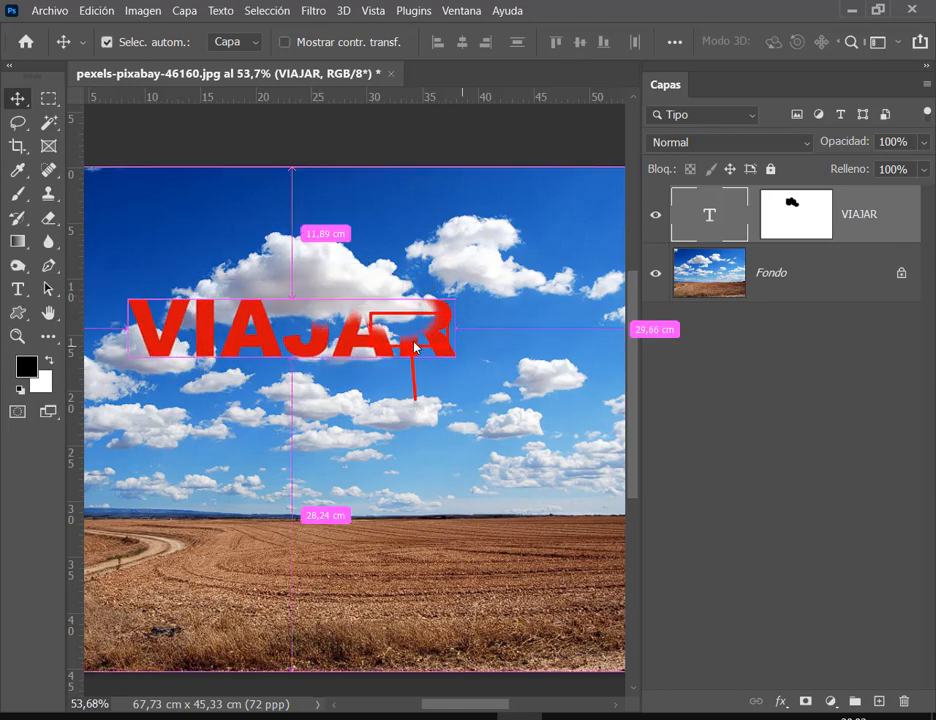
pyautogui.moveTo(802, 212)
pyautogui.mouseDown()
pyautogui.moveTo(886, 664)
pyautogui.moveTo(907, 706)
pyautogui.mouseUp()
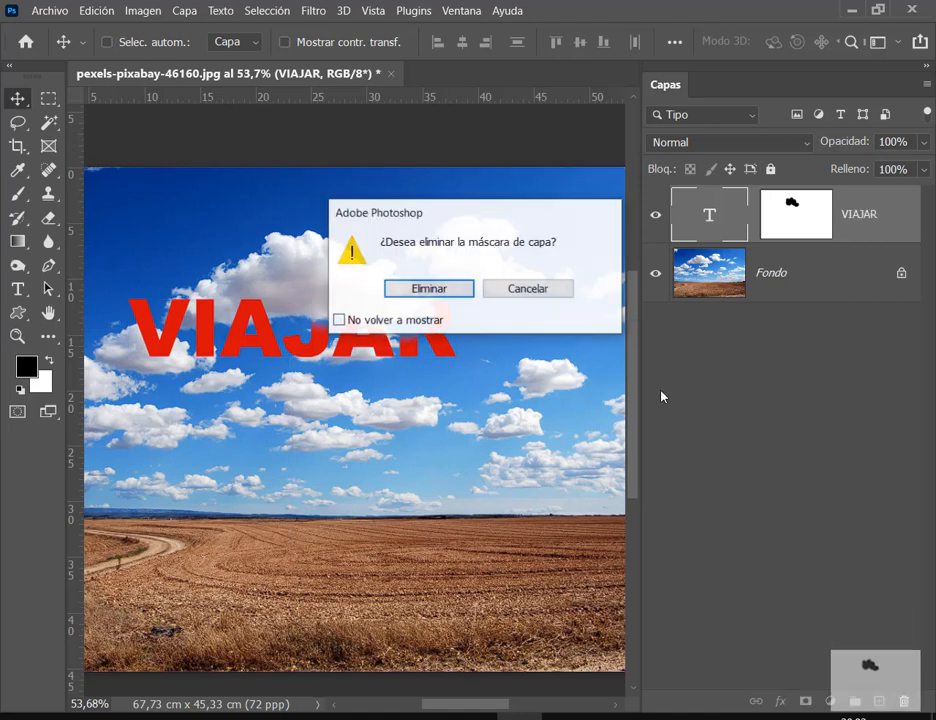
pyautogui.click(441, 289)
# Step: Move the VIAJAR text back over the two large clouds and collapse the Capas panel
pyautogui.scroll(-2, 440, 292)
pyautogui.moveTo(393, 319); pyautogui.dragTo(512, 292)
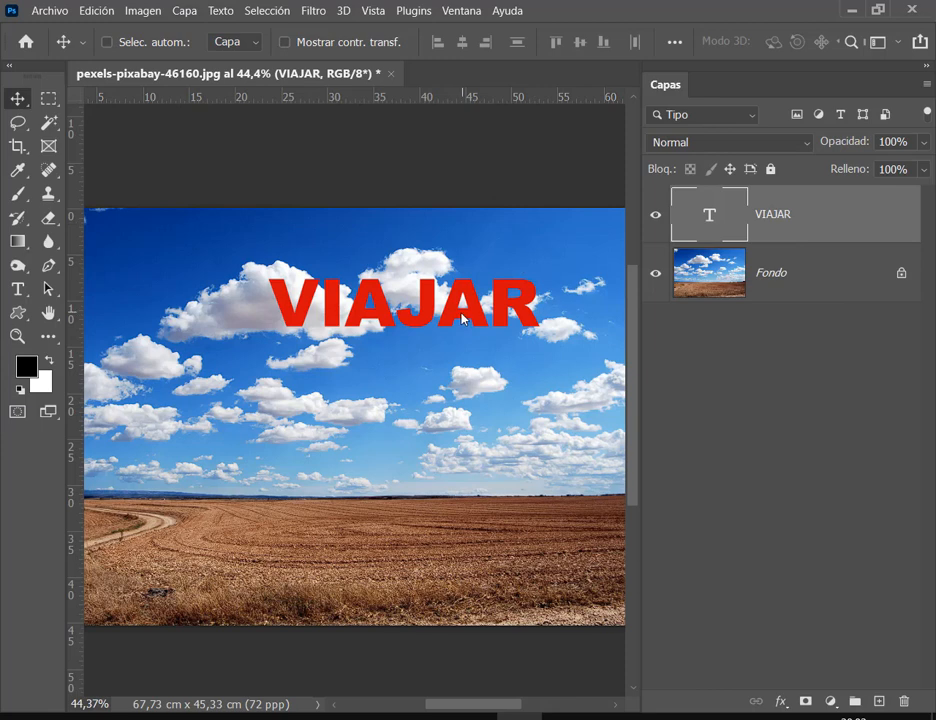
pyautogui.moveTo(496, 395); pyautogui.dragTo(483, 389)
pyautogui.moveTo(563, 408); pyautogui.dragTo(438, 390)
pyautogui.click(184, 11)
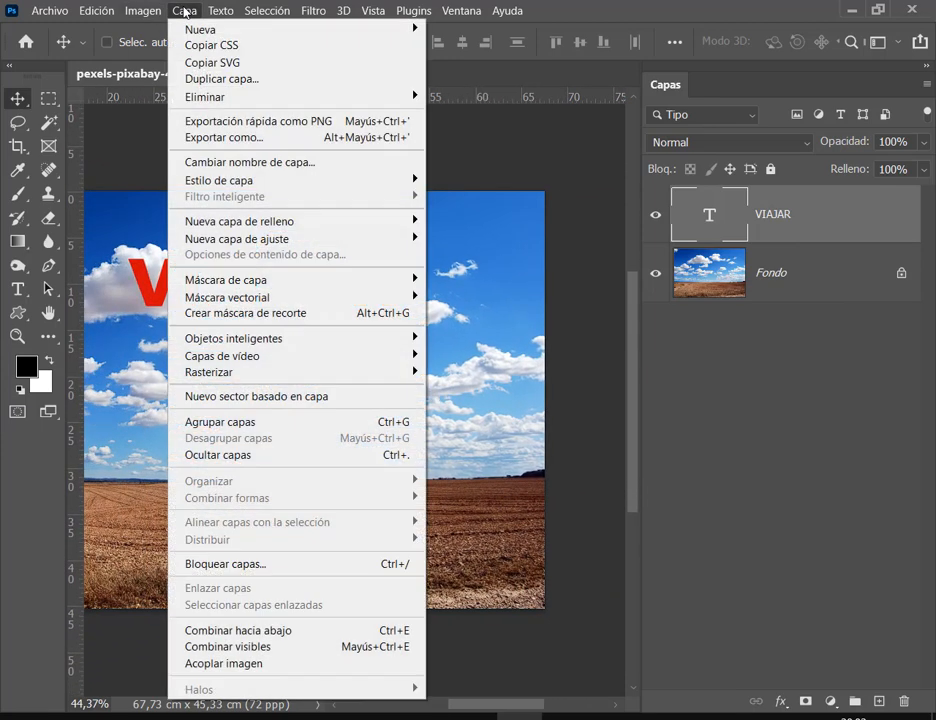
pyautogui.click(927, 66)
pyautogui.click(927, 66)
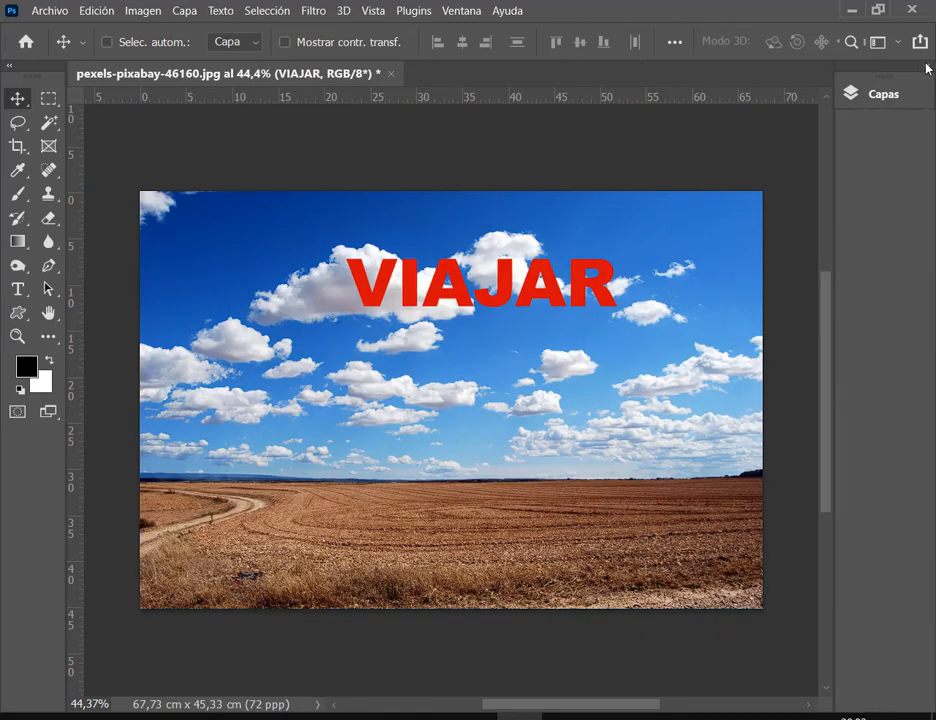
# Step: Open the VIAJAR layer's blending options and lower the white limit of Capa subyacente to 203
pyautogui.moveTo(648, 707); pyautogui.dragTo(698, 707)
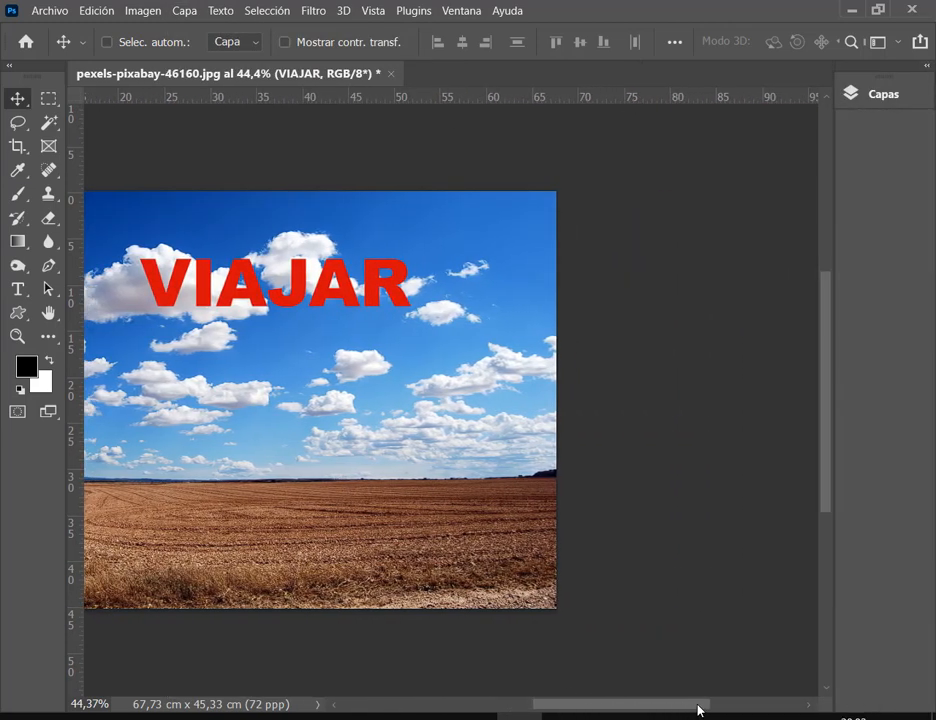
pyautogui.click(186, 11)
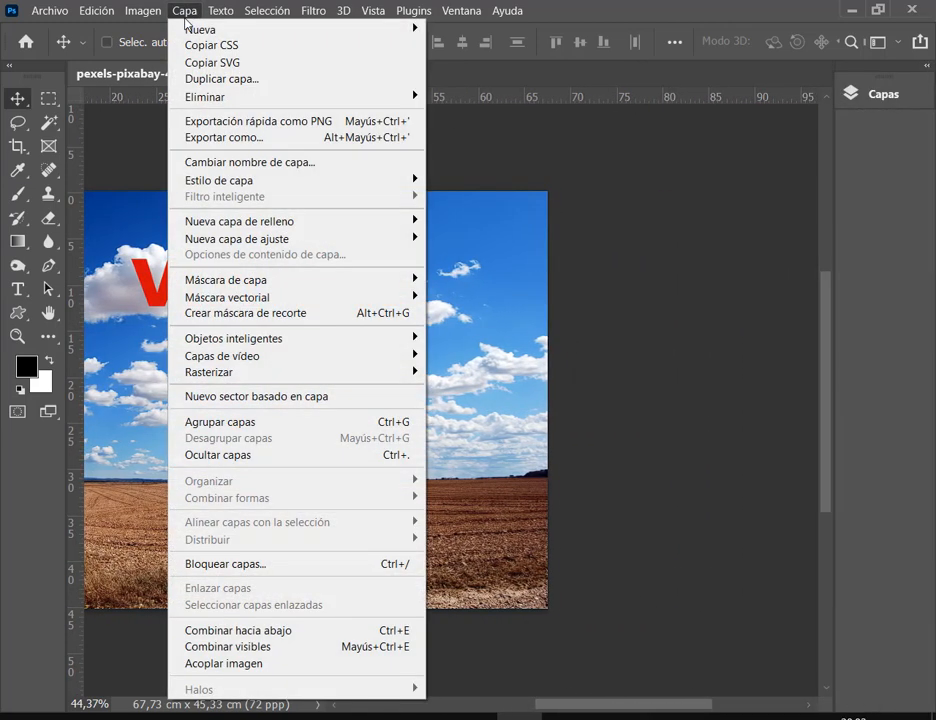
pyautogui.moveTo(300, 180)
pyautogui.click(451, 179)
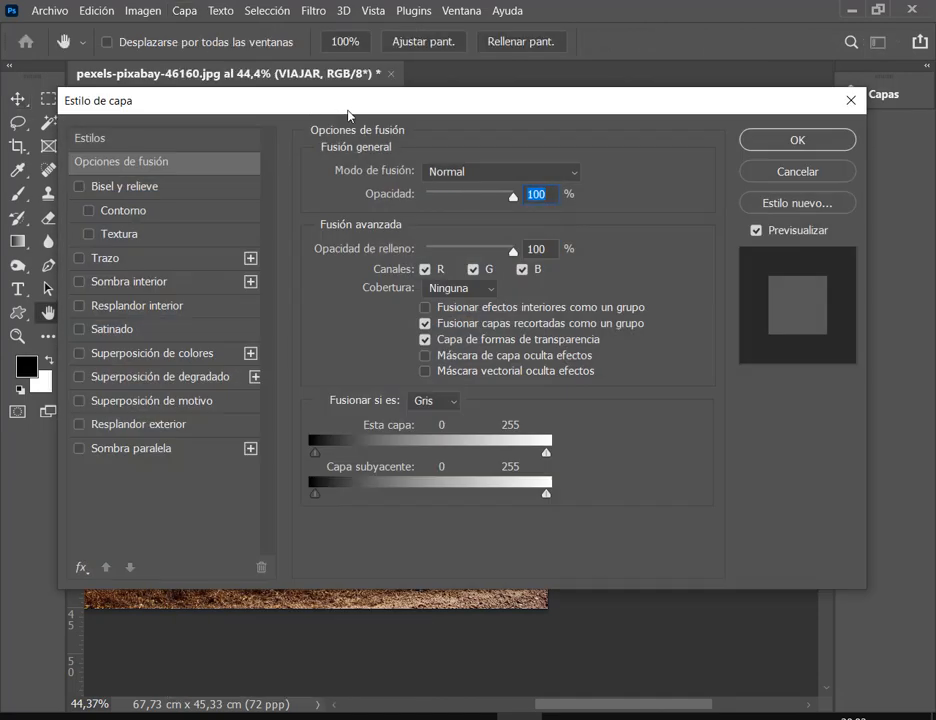
pyautogui.moveTo(348, 116); pyautogui.dragTo(687, 94)
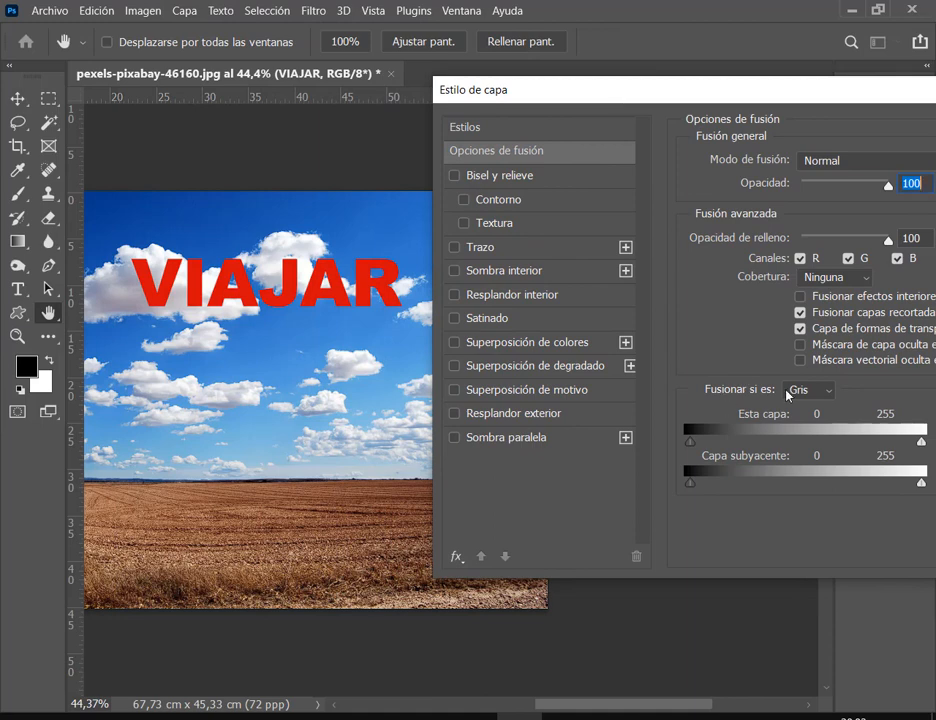
pyautogui.moveTo(924, 444)
pyautogui.mouseDown()
pyautogui.moveTo(811, 443)
pyautogui.moveTo(921, 443)
pyautogui.mouseUp()
pyautogui.moveTo(921, 441)
pyautogui.mouseDown()
pyautogui.moveTo(736, 443)
pyautogui.moveTo(921, 442)
pyautogui.mouseUp()
pyautogui.moveTo(922, 487); pyautogui.dragTo(859, 487)
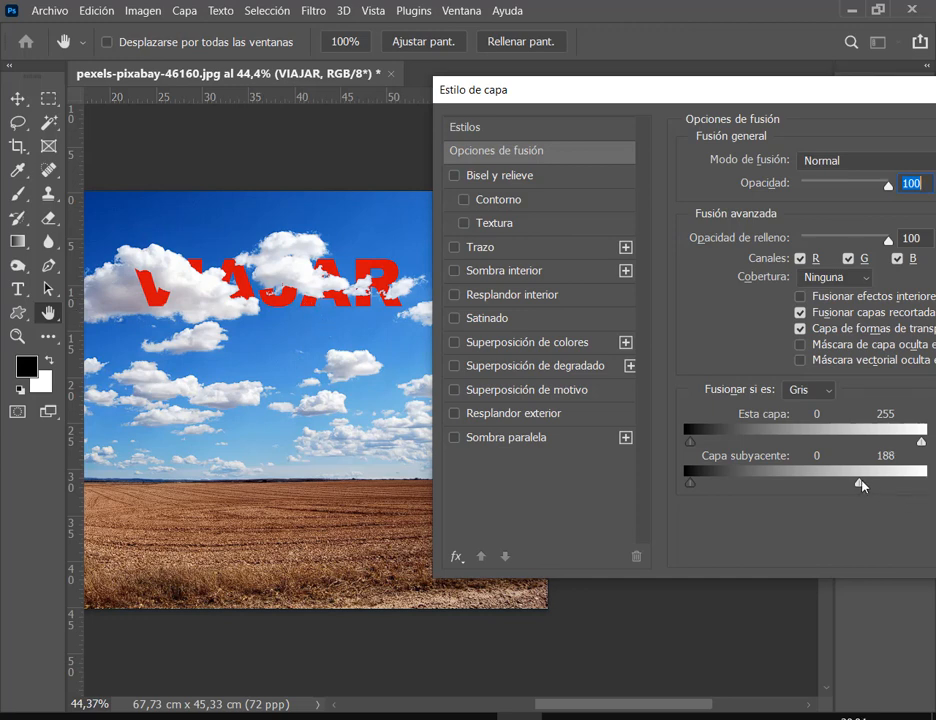
pyautogui.moveTo(862, 486); pyautogui.dragTo(897, 480)
pyautogui.moveTo(510, 88); pyautogui.dragTo(368, 64)
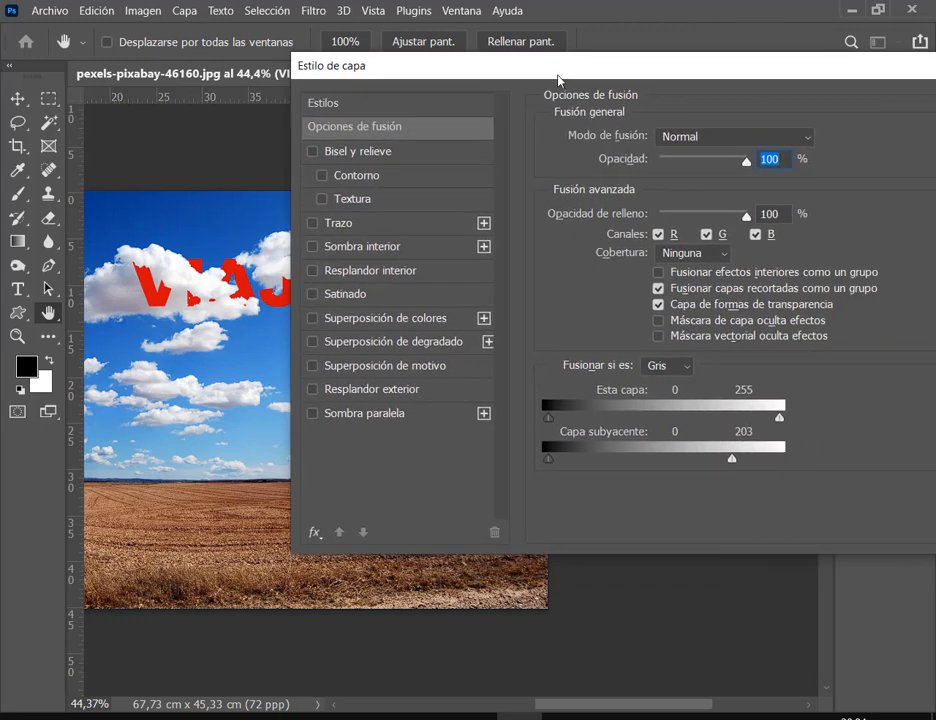
pyautogui.moveTo(558, 76); pyautogui.dragTo(606, 82)
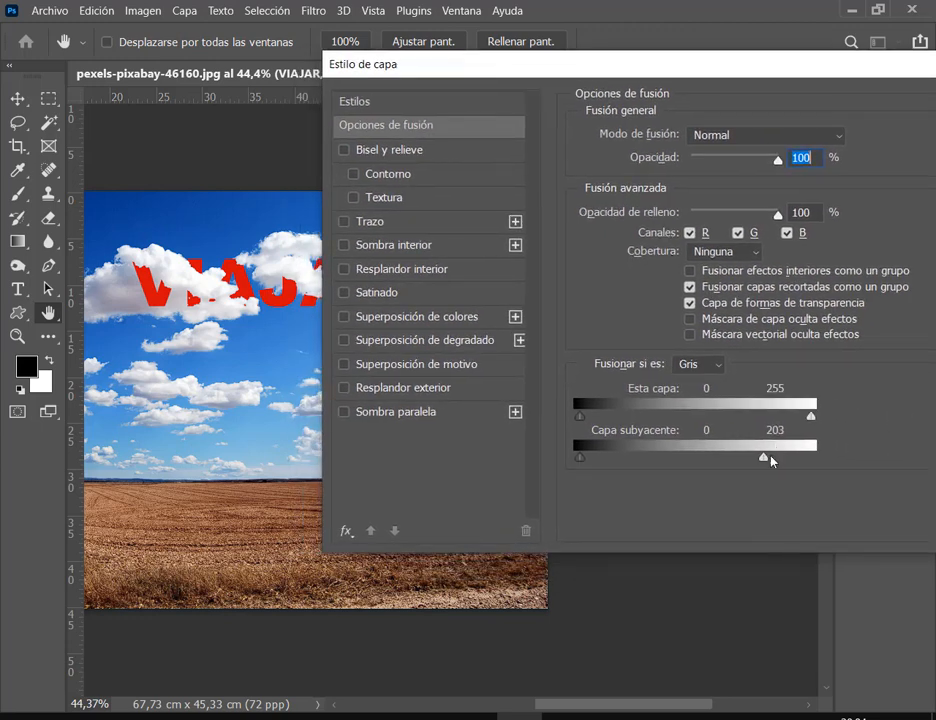
# Step: Split the white slider of Capa subyacente to 156 / 255 for a gradual transition and apply the layer style
pyautogui.moveTo(766, 461); pyautogui.dragTo(816, 463)
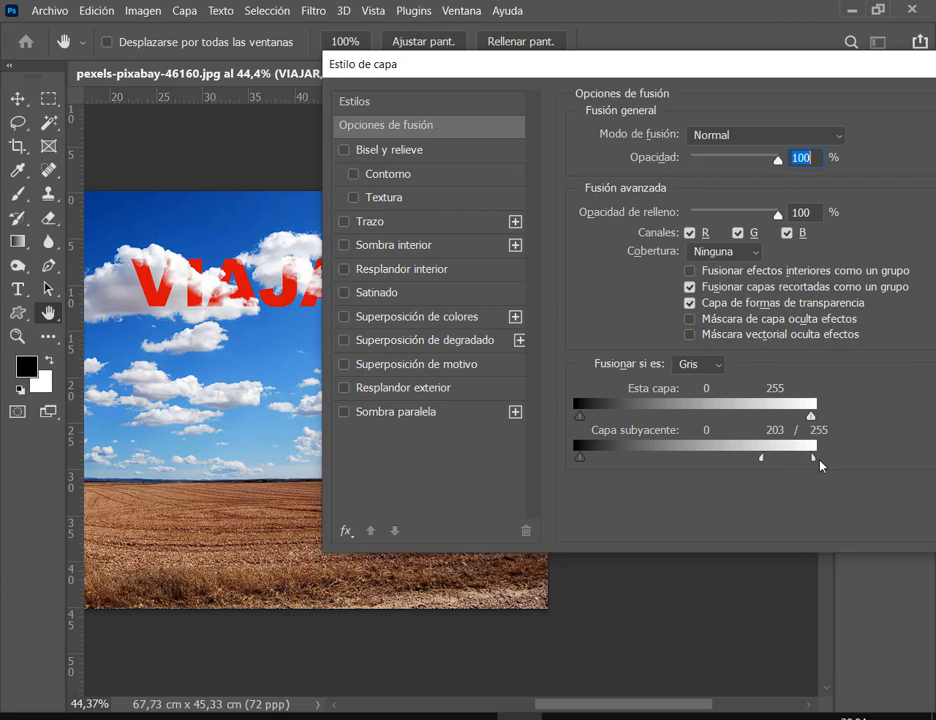
pyautogui.moveTo(606, 76); pyautogui.dragTo(724, 64)
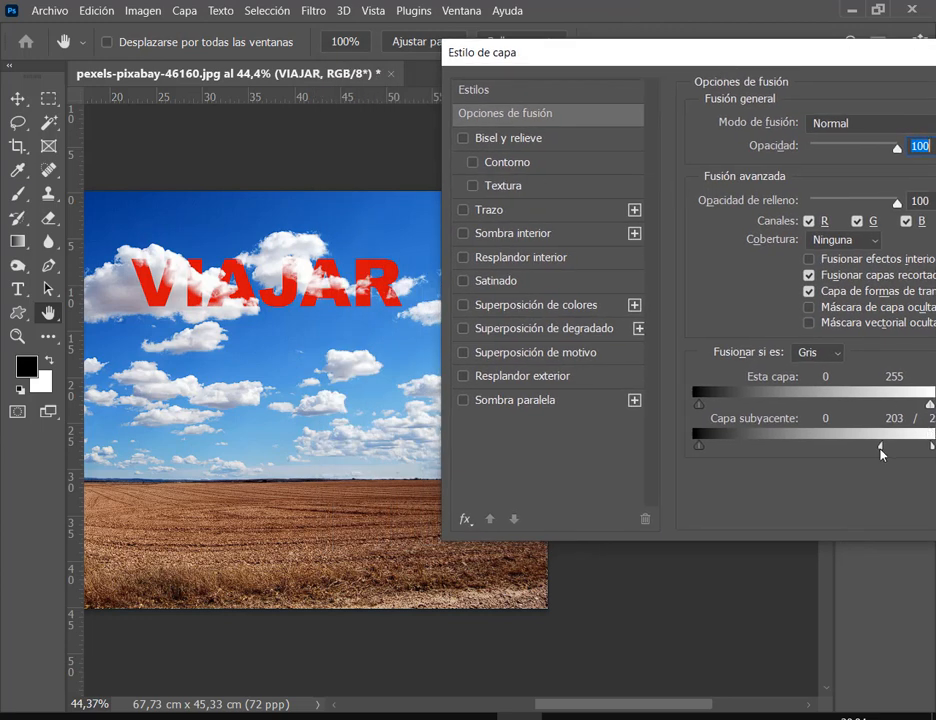
pyautogui.moveTo(881, 455); pyautogui.dragTo(717, 447)
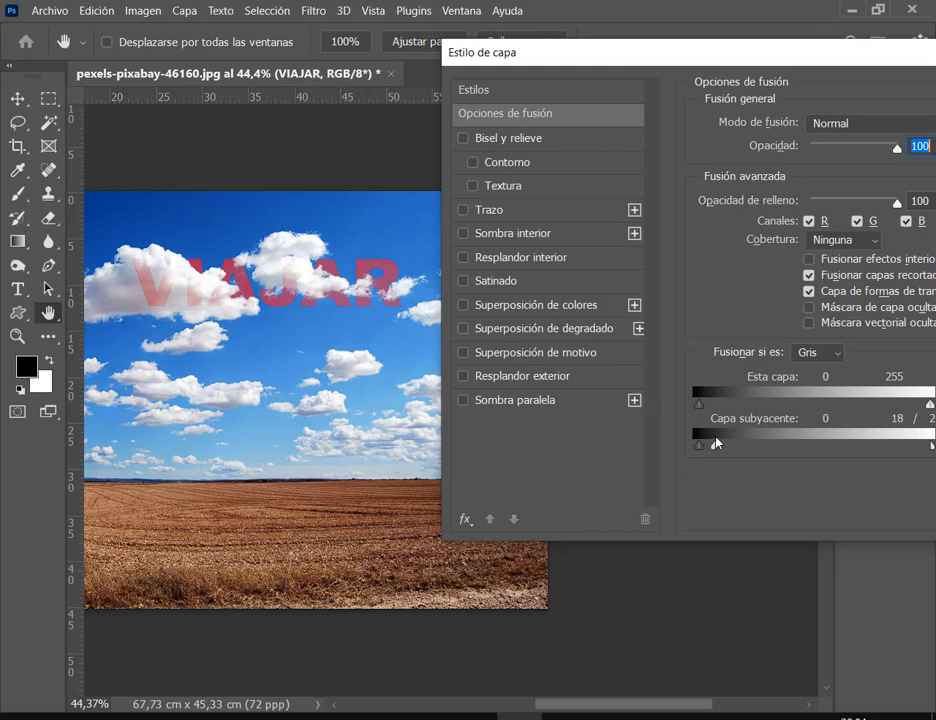
pyautogui.moveTo(715, 445); pyautogui.dragTo(842, 452)
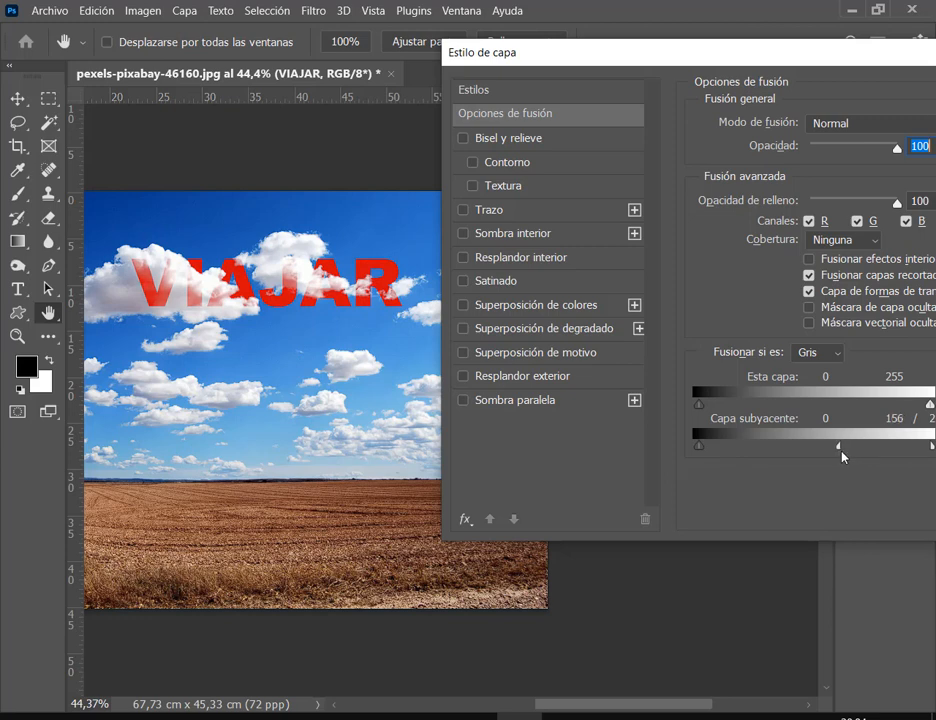
pyautogui.moveTo(848, 64); pyautogui.dragTo(610, 307)
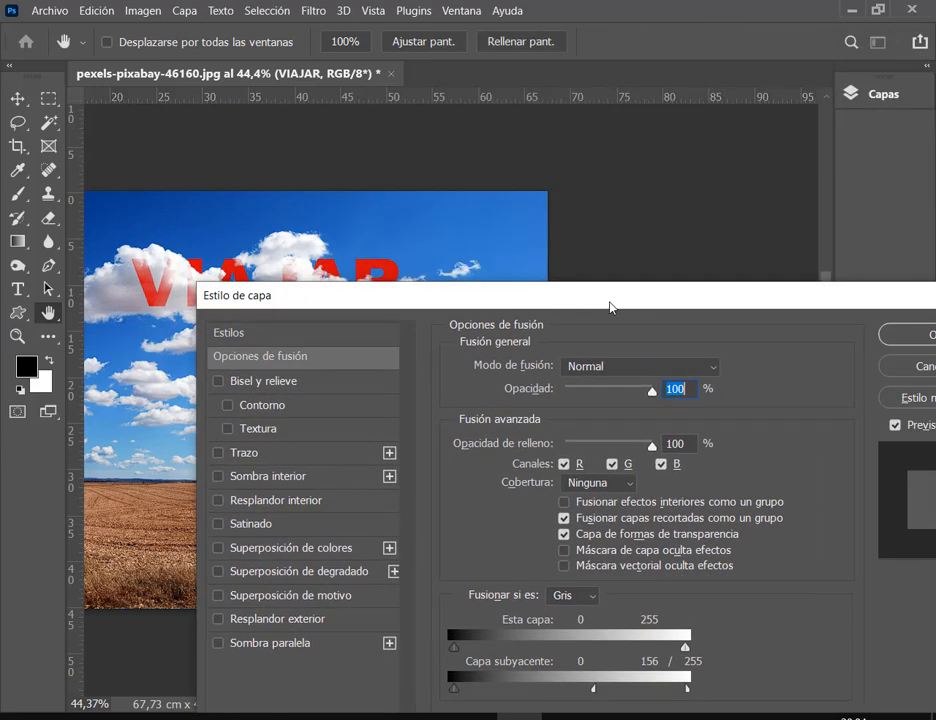
pyautogui.press('Return')
# Step: Move the VIAJAR text over the left part of the large cloud and expand the Capas panel
pyautogui.moveTo(334, 363); pyautogui.dragTo(522, 386)
pyautogui.moveTo(478, 333); pyautogui.dragTo(298, 330)
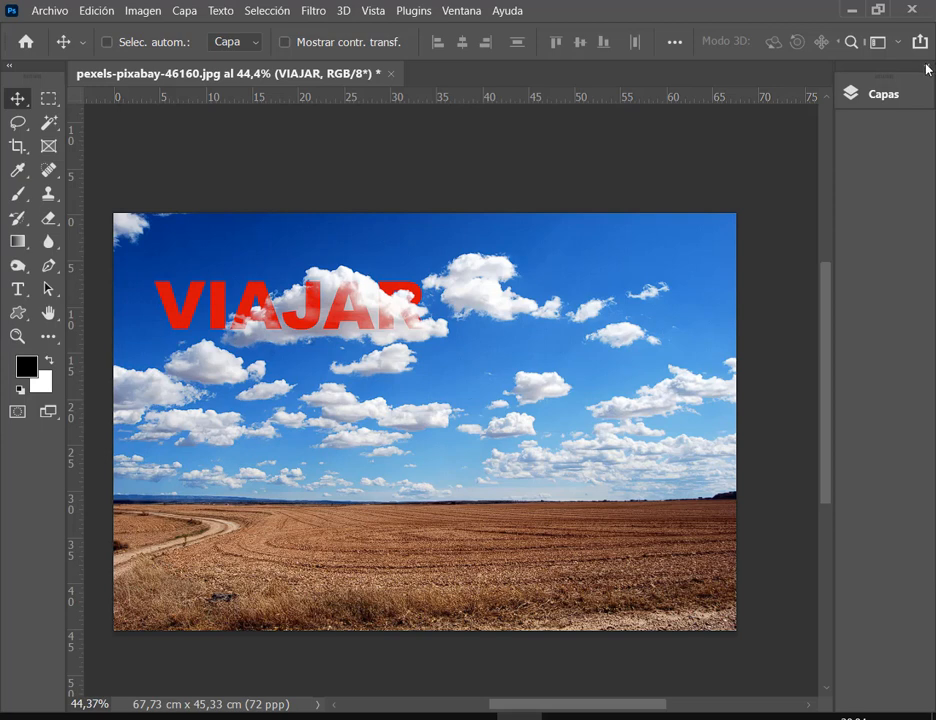
pyautogui.click(928, 67)
# Step: Reopen the VIAJAR layer's blending options with the dialog clear of the text
pyautogui.doubleClick(765, 216)
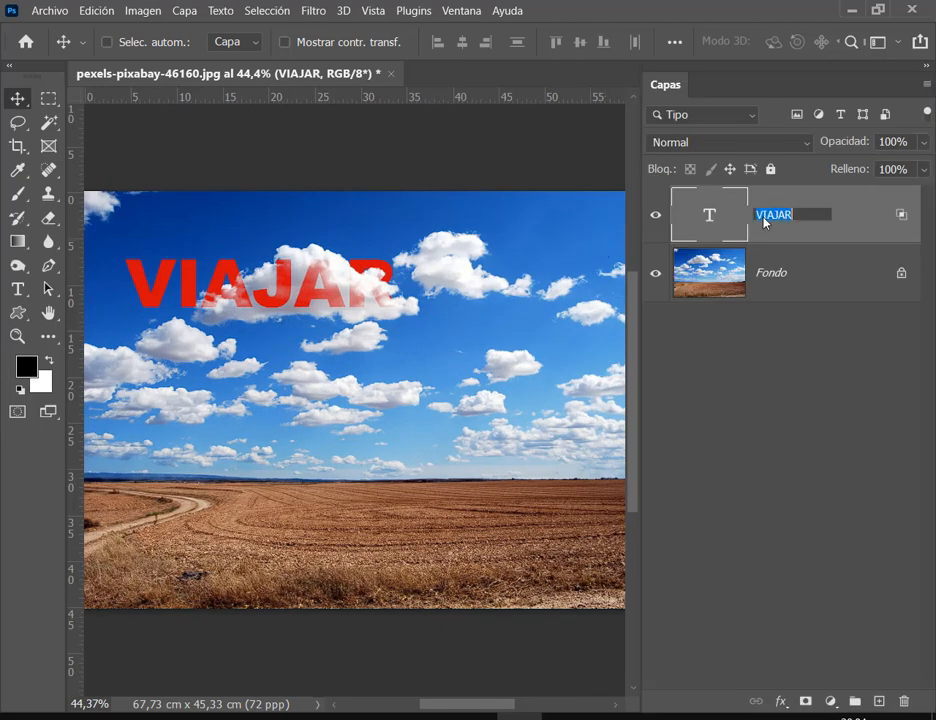
pyautogui.doubleClick(729, 224)
pyautogui.click(833, 229)
pyautogui.doubleClick(756, 225)
pyautogui.moveTo(489, 226); pyautogui.dragTo(782, 65)
# Step: Try raising the black limit of Capa subyacente to 100, and return it to 0
pyautogui.moveTo(670, 440); pyautogui.dragTo(761, 440)
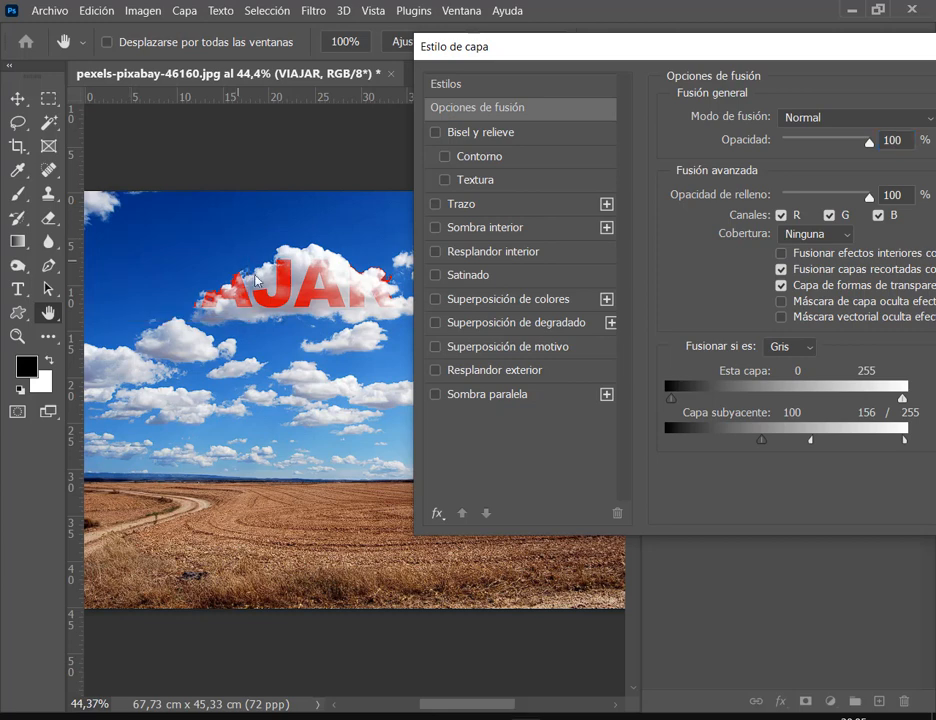
pyautogui.moveTo(762, 438); pyautogui.dragTo(641, 443)
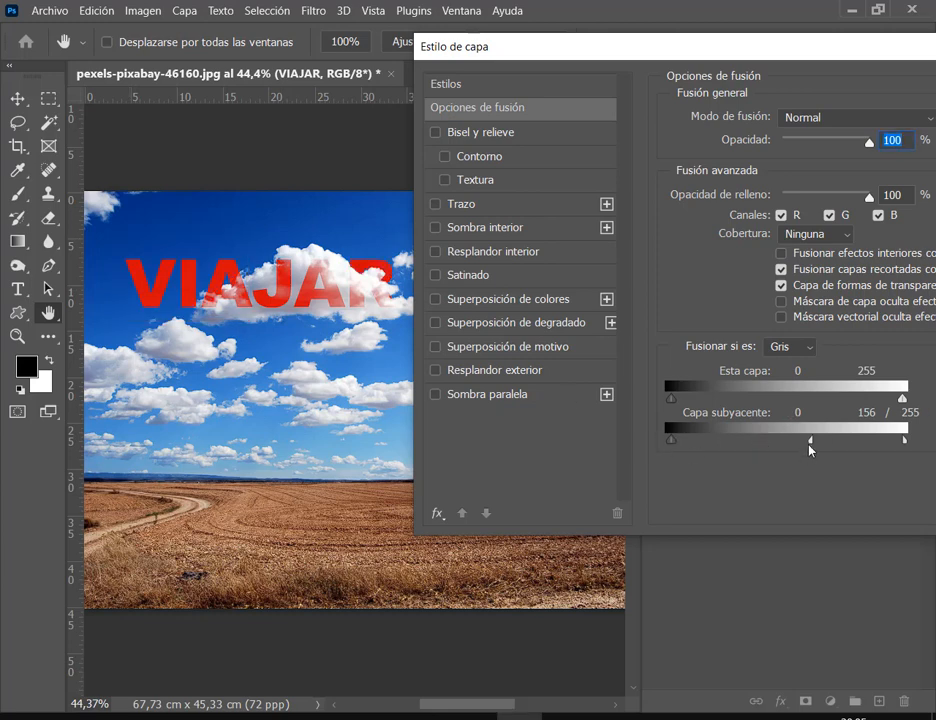
# Step: Set the split white limits of Capa subyacente to 97 / 205 and apply the layer style
pyautogui.moveTo(810, 447)
pyautogui.mouseDown()
pyautogui.moveTo(773, 445)
pyautogui.moveTo(798, 448)
pyautogui.mouseUp()
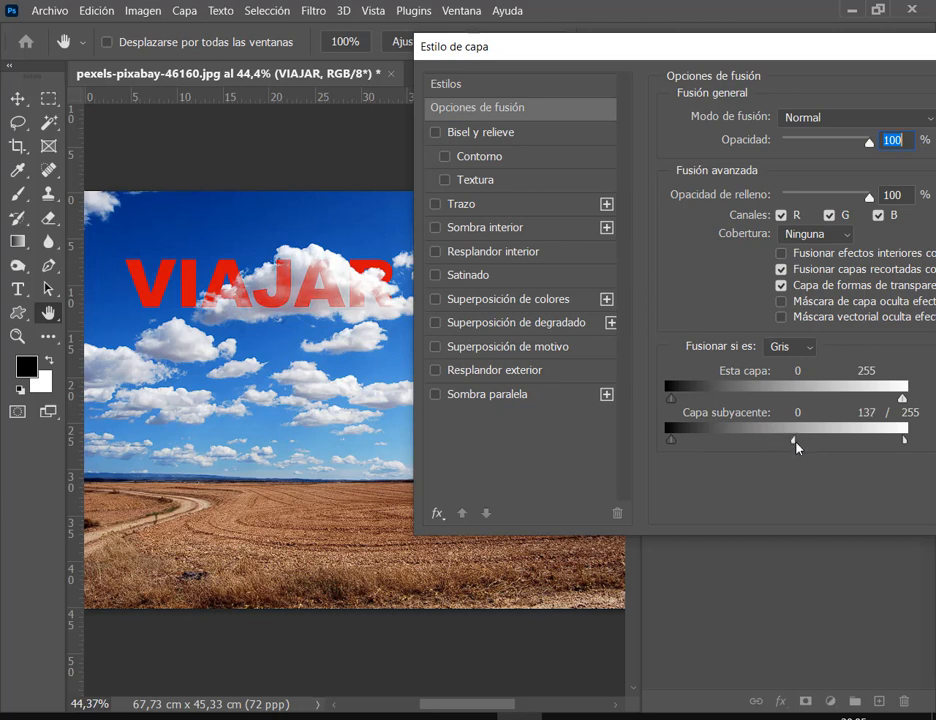
pyautogui.moveTo(905, 441); pyautogui.dragTo(760, 445)
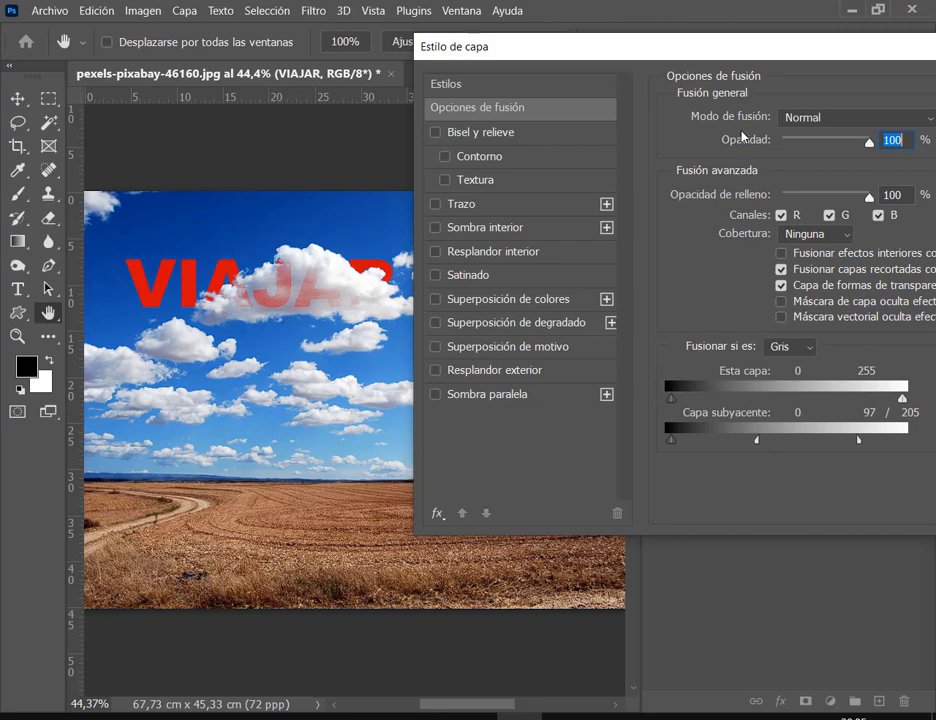
pyautogui.moveTo(829, 54); pyautogui.dragTo(448, 200)
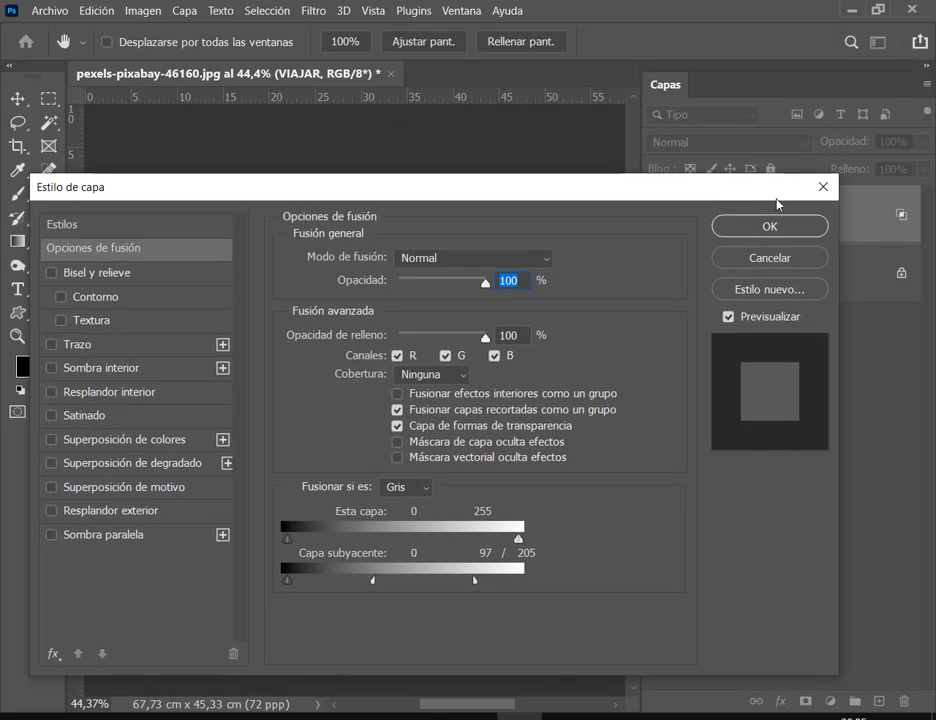
pyautogui.click(731, 226)
# Step: Test the blended VIAJAR text over the horizon, and move it back up onto the clouds in the photo's right half
pyautogui.moveTo(384, 281); pyautogui.dragTo(602, 266)
pyautogui.moveTo(499, 258); pyautogui.dragTo(458, 495)
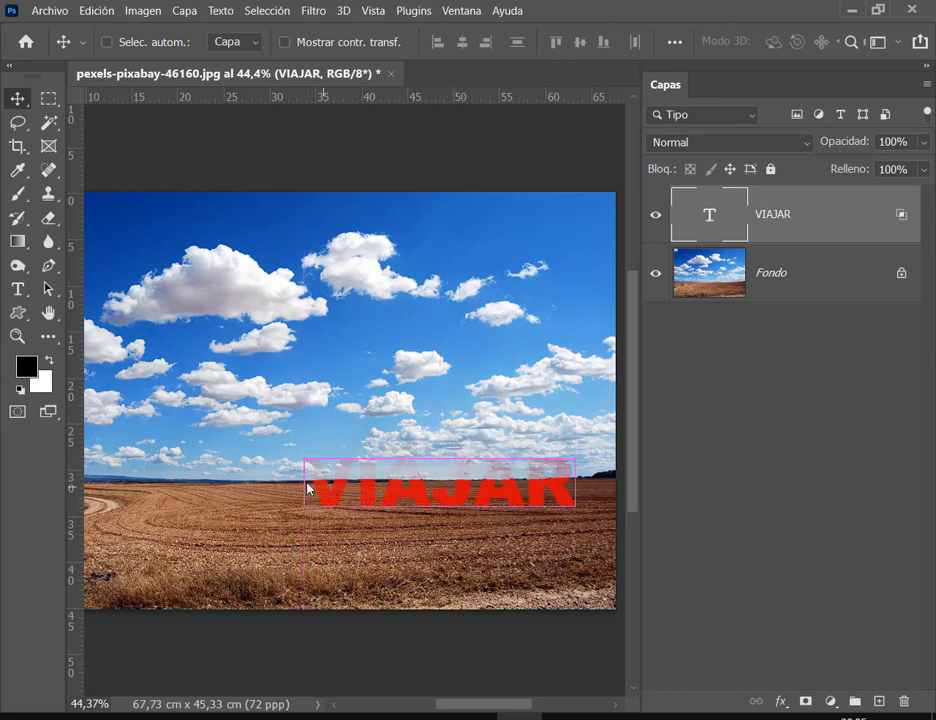
pyautogui.moveTo(304, 480)
pyautogui.mouseDown()
pyautogui.moveTo(664, 529)
pyautogui.moveTo(601, 537)
pyautogui.mouseUp()
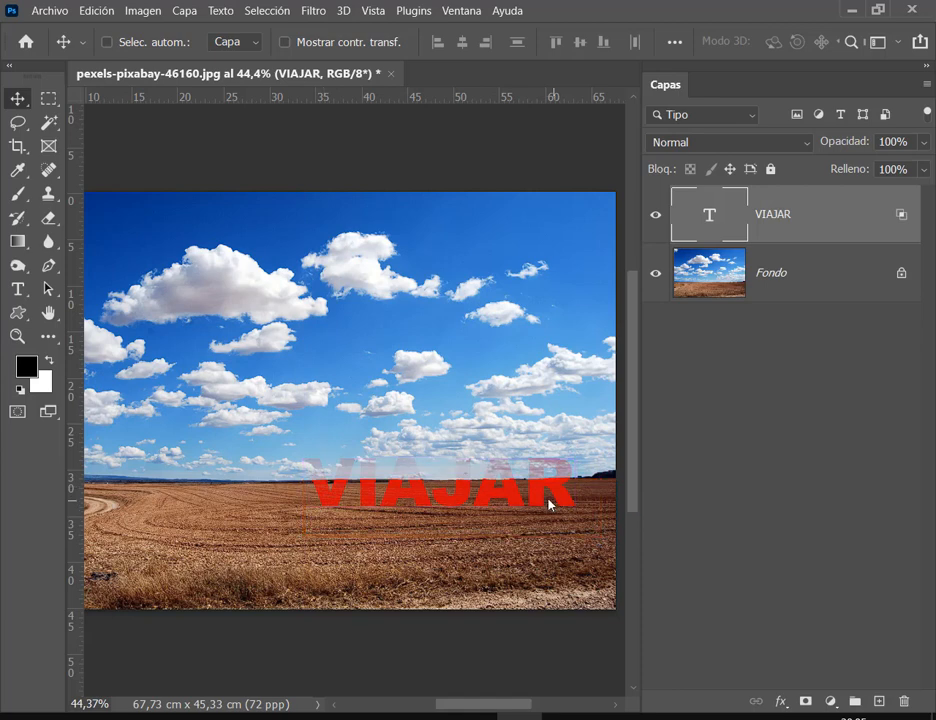
pyautogui.moveTo(512, 496); pyautogui.dragTo(479, 298)
pyautogui.scroll(-1, 494, 370)
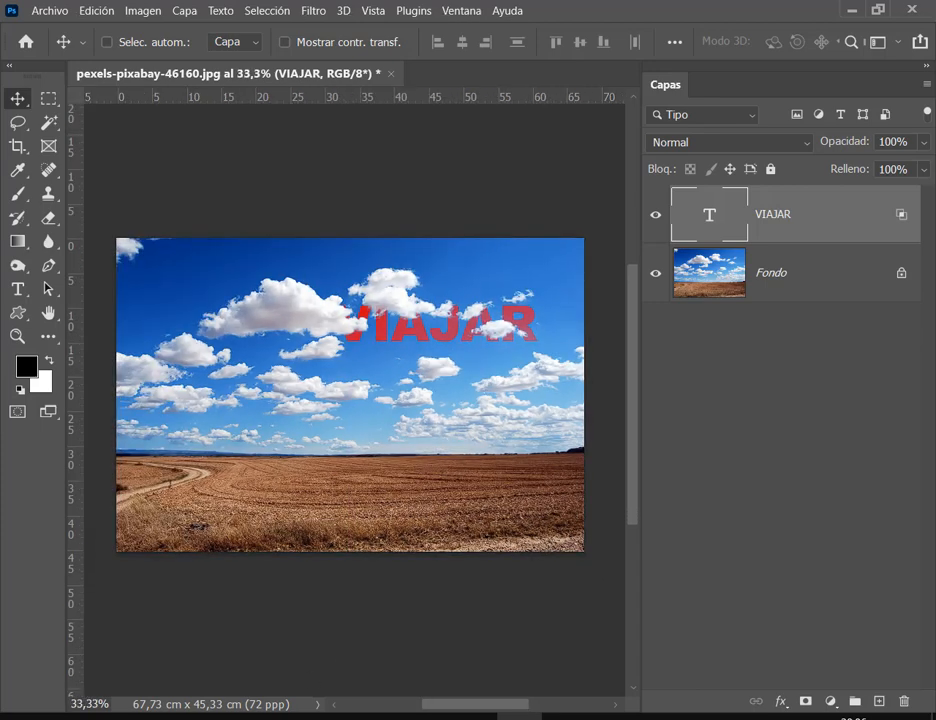
# Step: Switch to Chrome, search Google for "freepng" in a new tab, and open the freepng.es site
pyautogui.click(125, 653)
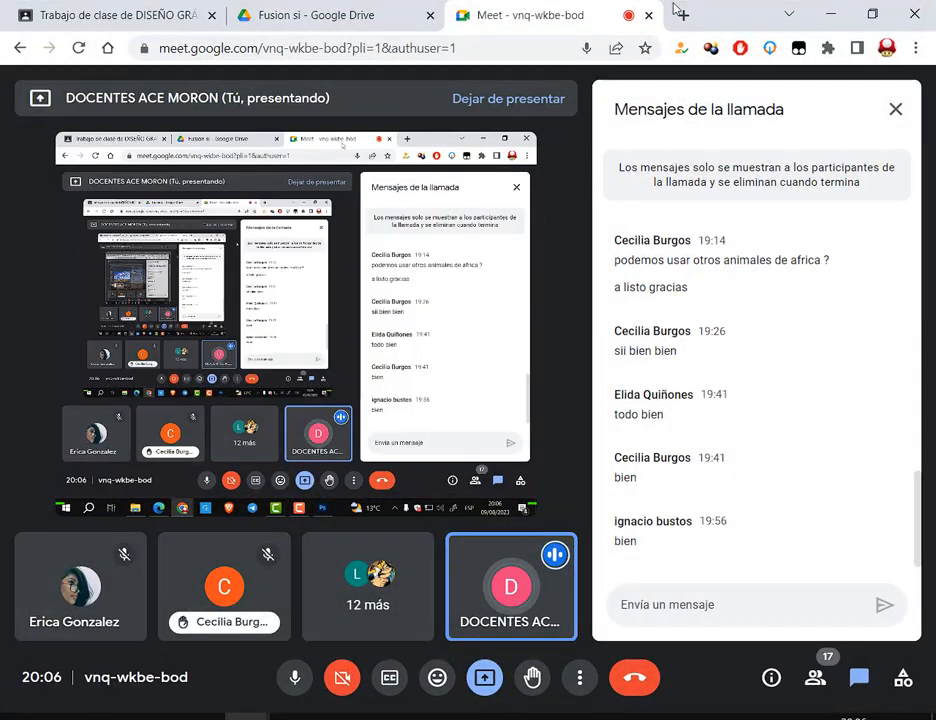
pyautogui.click(681, 14)
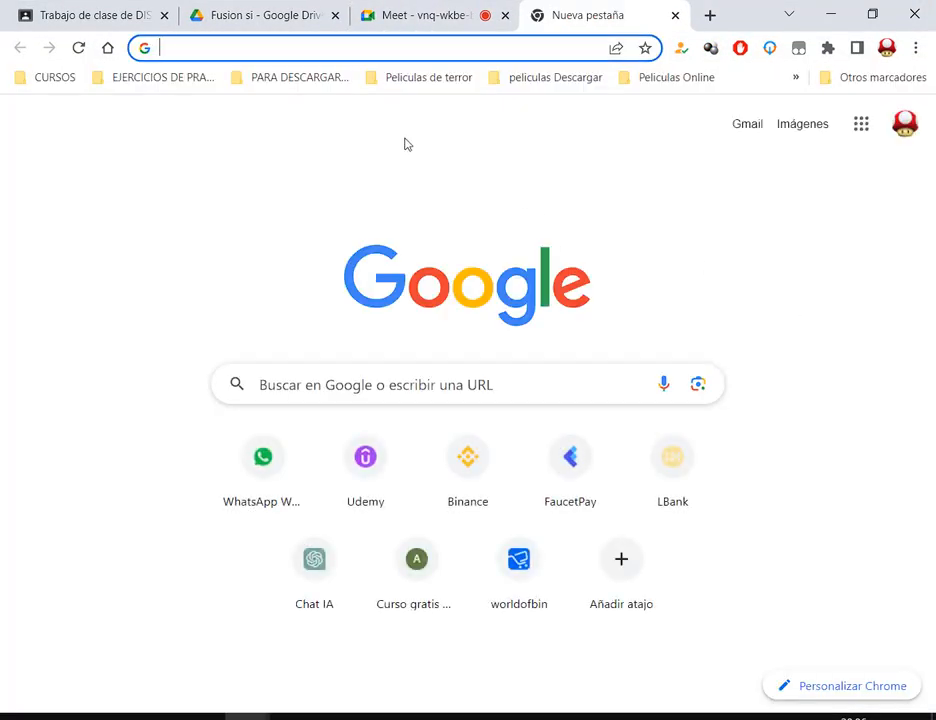
pyautogui.write('freepn')
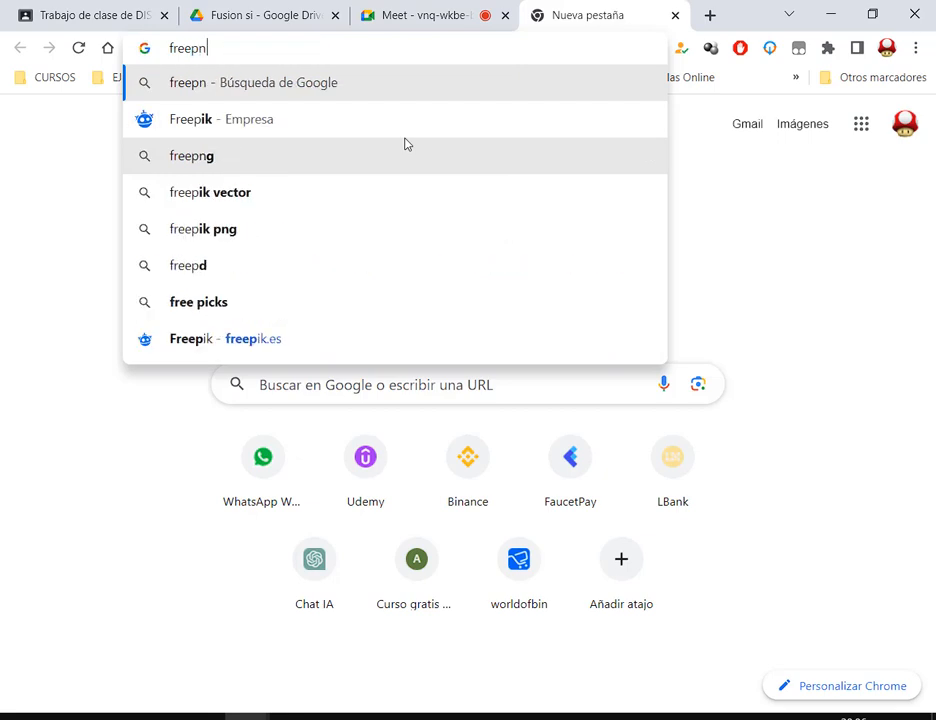
pyautogui.write('g')
pyautogui.press('Return')
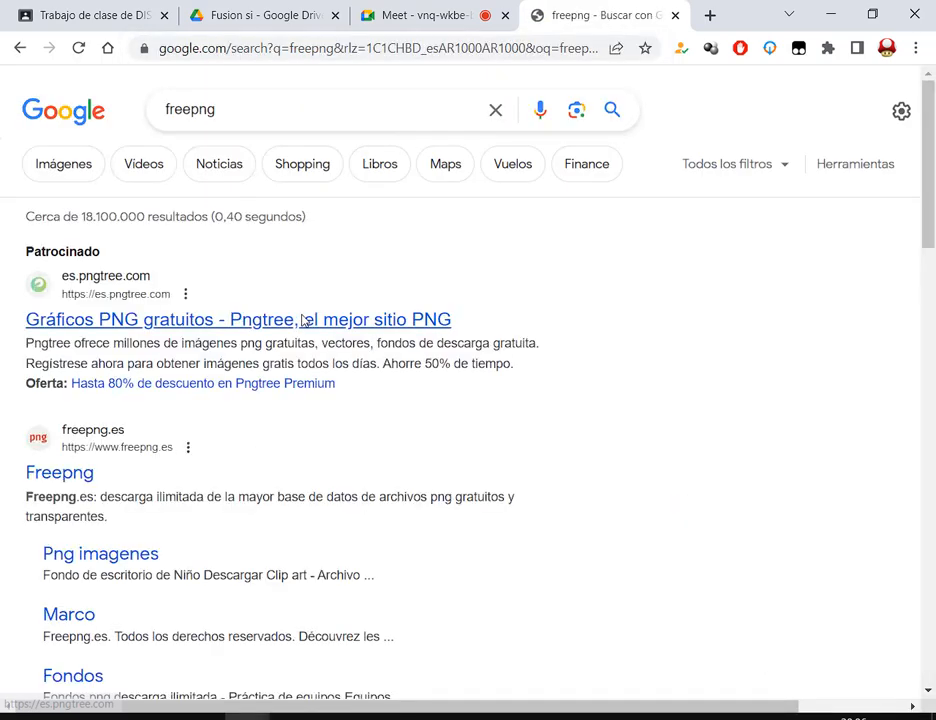
pyautogui.scroll(-1, 250, 340)
pyautogui.click(30, 382)
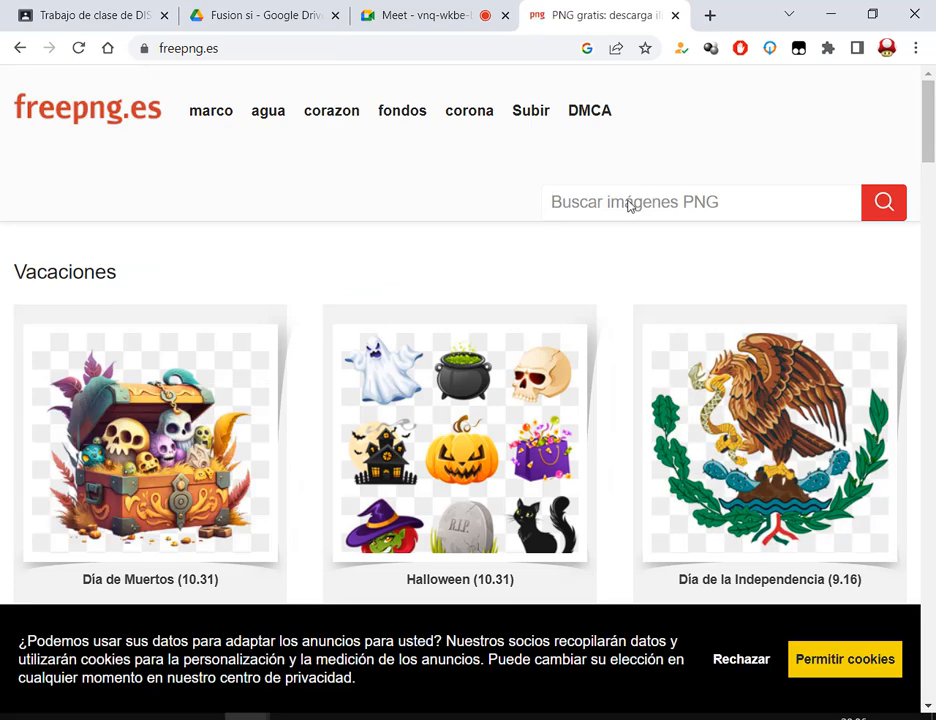
# Step: Search freepng.es for "avion", reject the cookies, and browse the airplane images
pyautogui.click(630, 206)
pyautogui.write('avion')
pyautogui.press('Return')
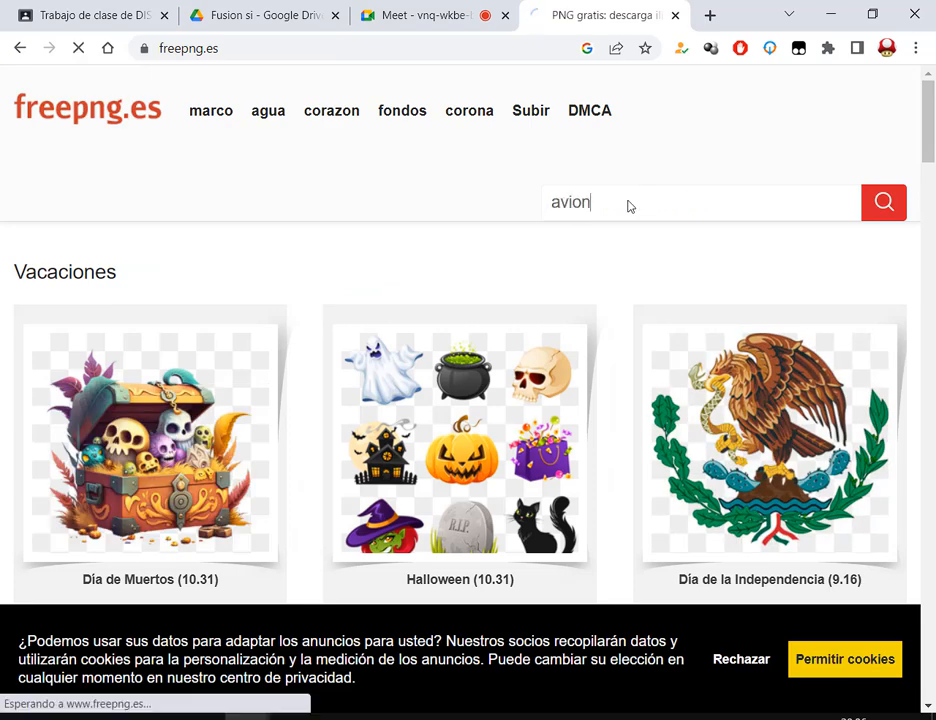
pyautogui.click(755, 662)
pyautogui.click(710, 117)
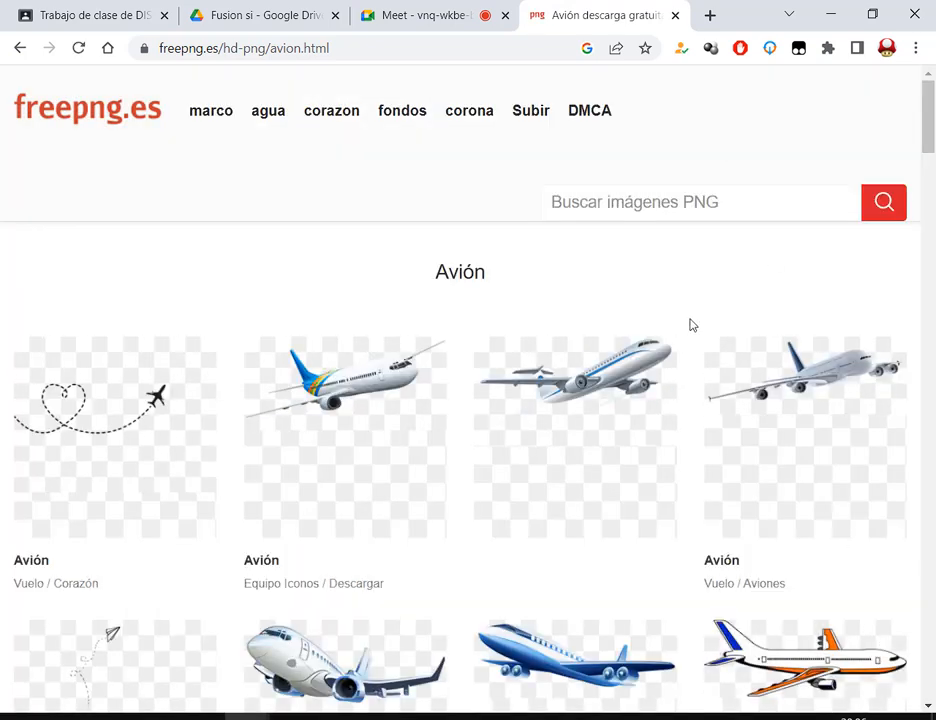
pyautogui.scroll(-3, 527, 297)
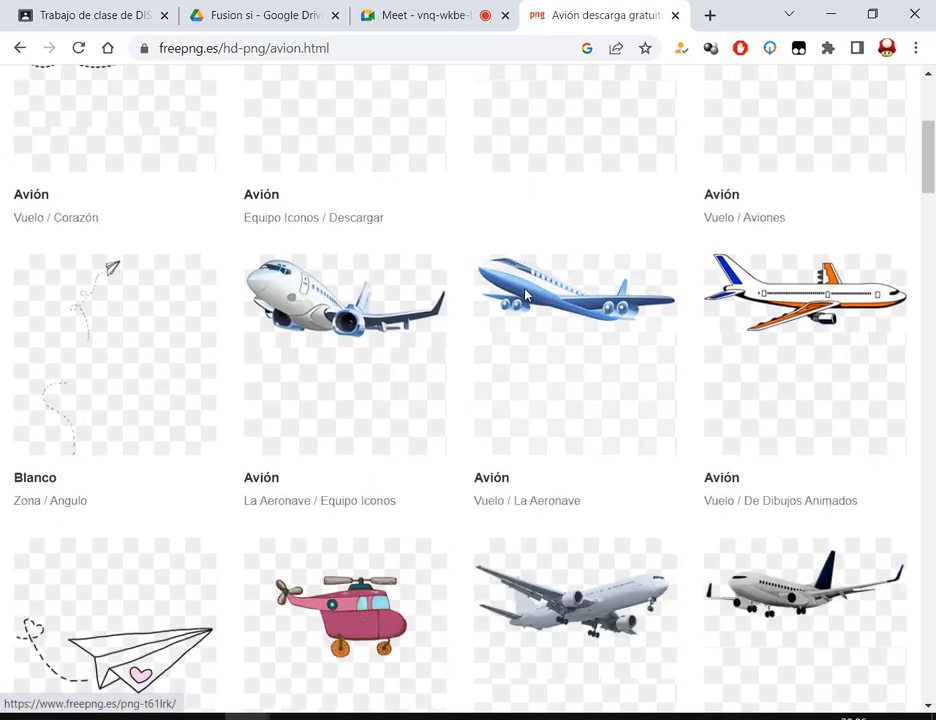
pyautogui.scroll(-6, 527, 295)
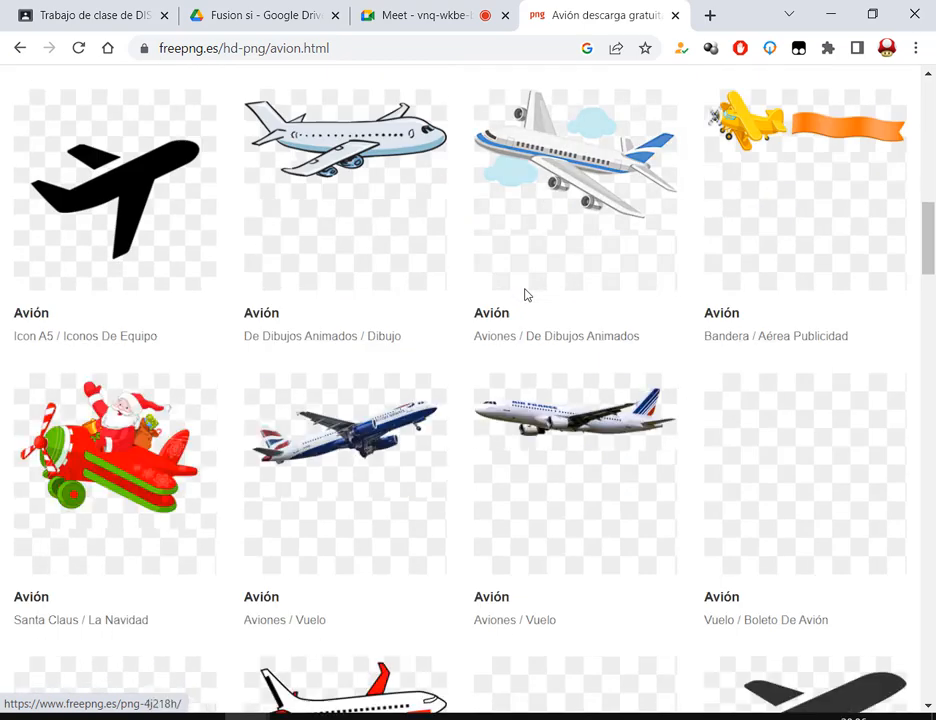
# Step: Open the Air France airplane image on freepng.es, pass the robot check, and download the PNG
pyautogui.click(611, 452)
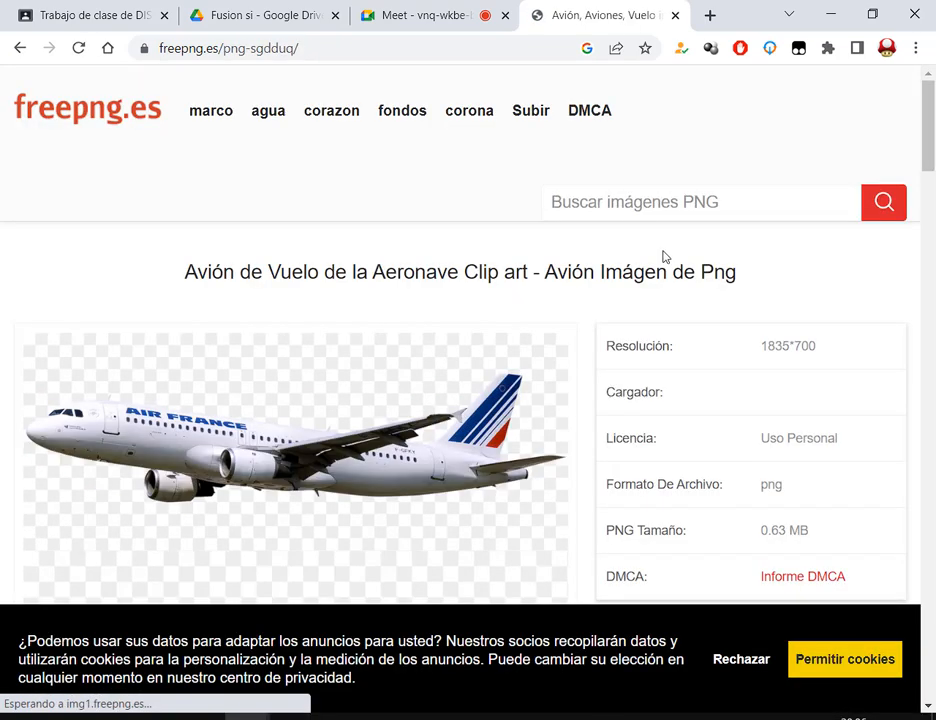
pyautogui.scroll(-3, 740, 256)
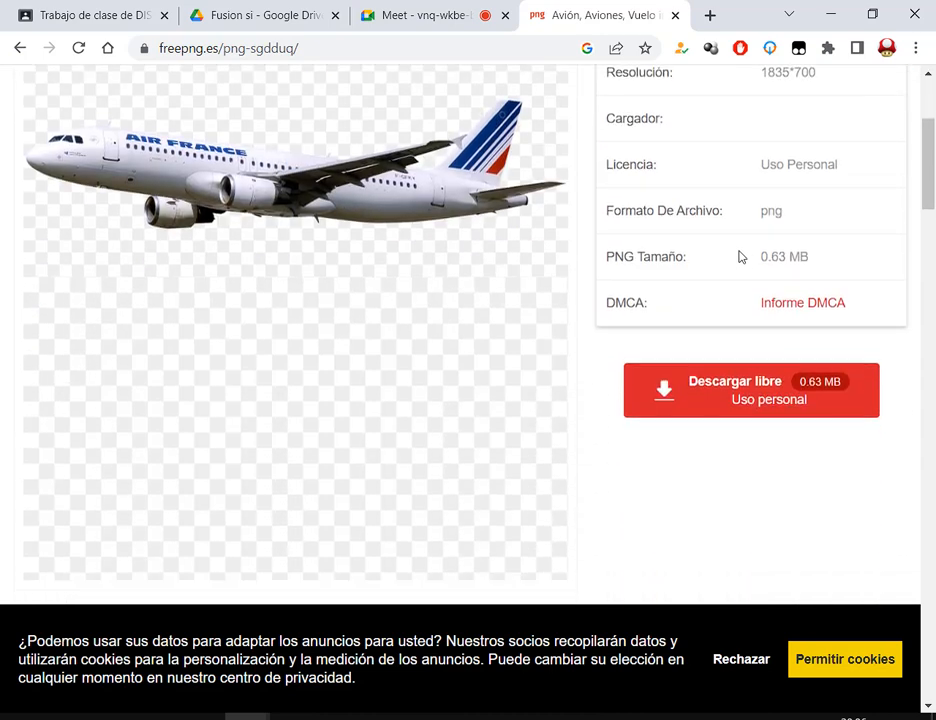
pyautogui.click(733, 399)
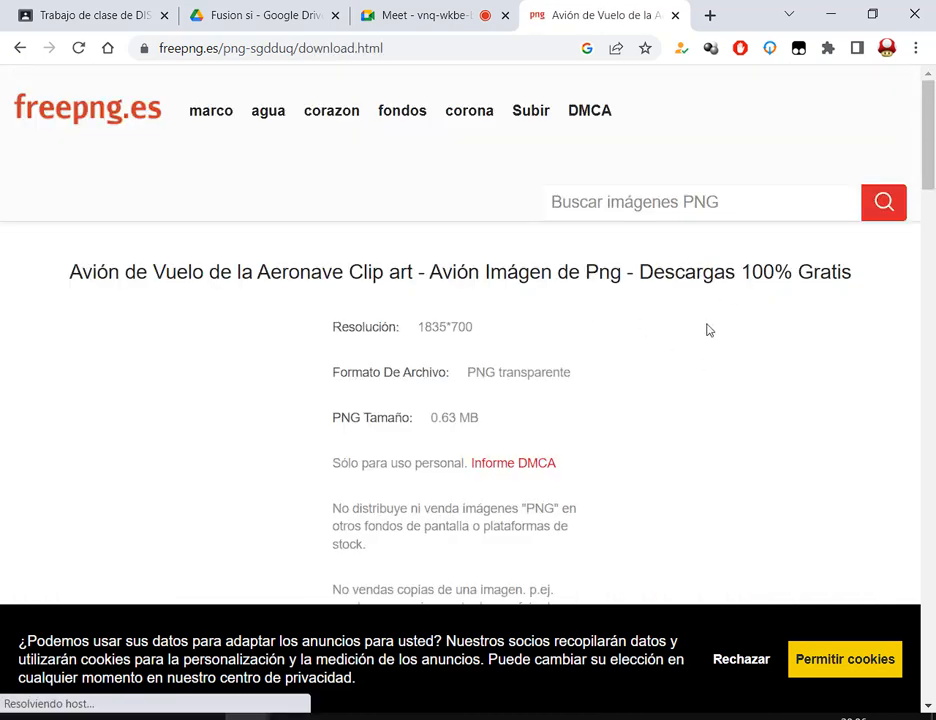
pyautogui.scroll(-5, 650, 285)
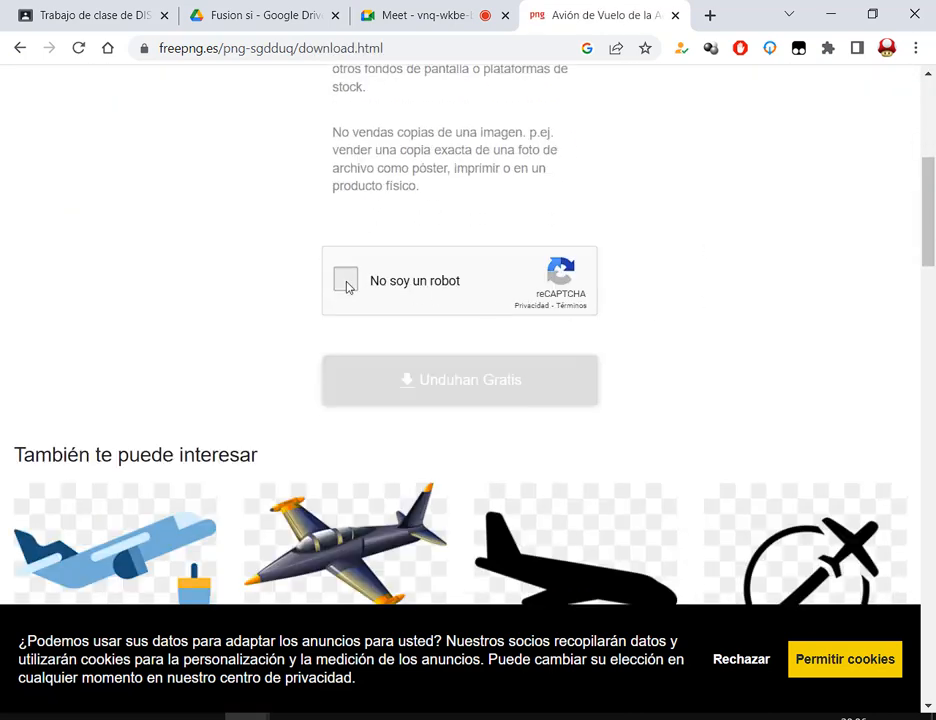
pyautogui.click(346, 283)
pyautogui.click(478, 385)
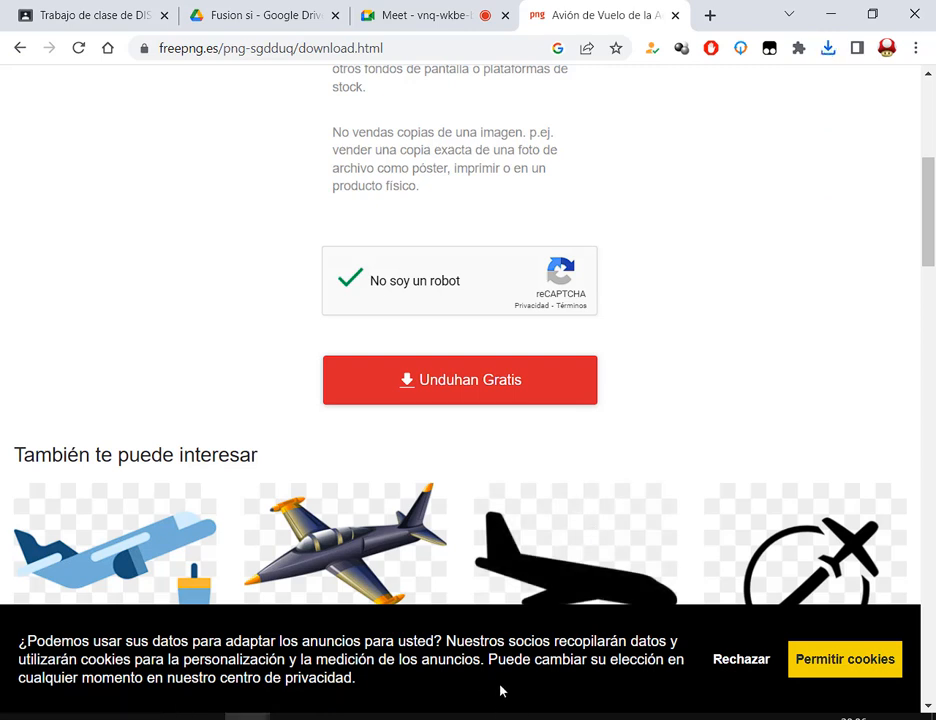
# Step: Switch to Photoshop, delete the VIAJAR text layer, and place the downloaded kisspng airplane PNG as an embedded element
pyautogui.click(518, 717)
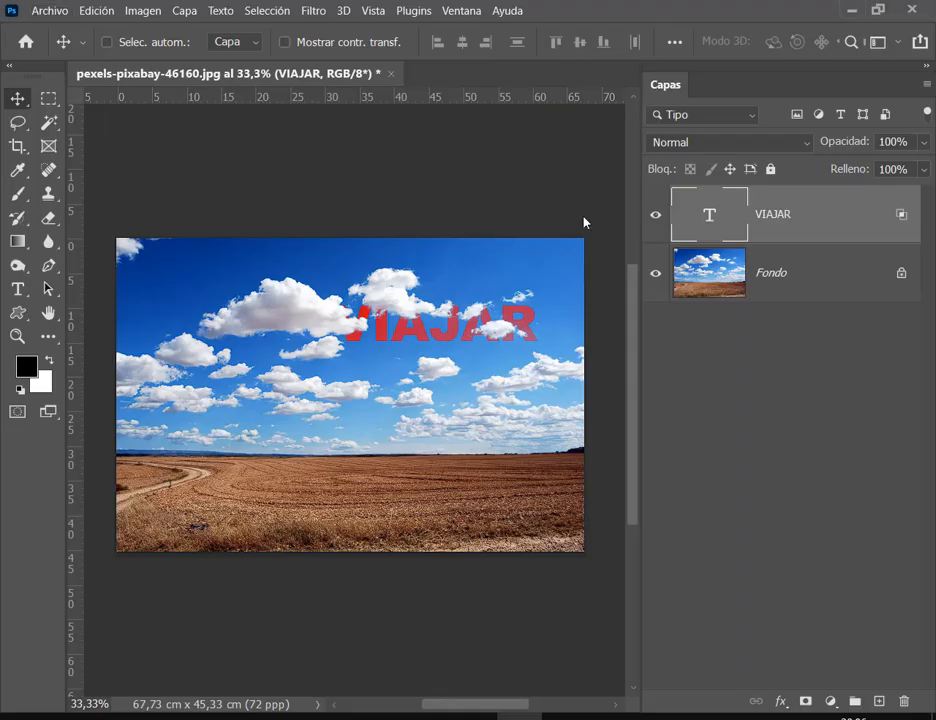
pyautogui.moveTo(824, 222); pyautogui.dragTo(904, 701)
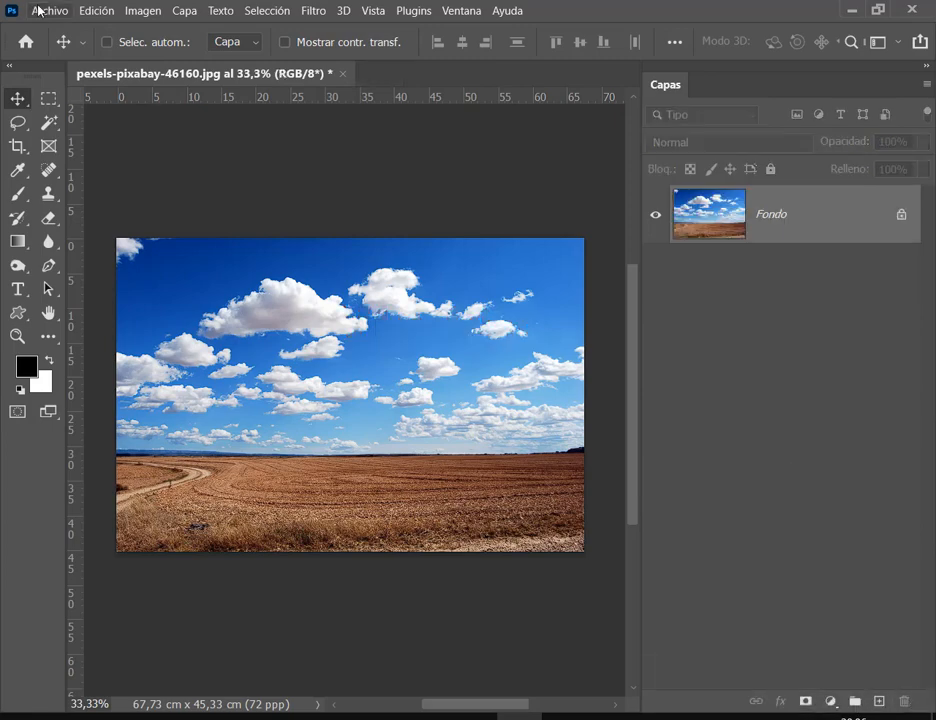
pyautogui.click(46, 10)
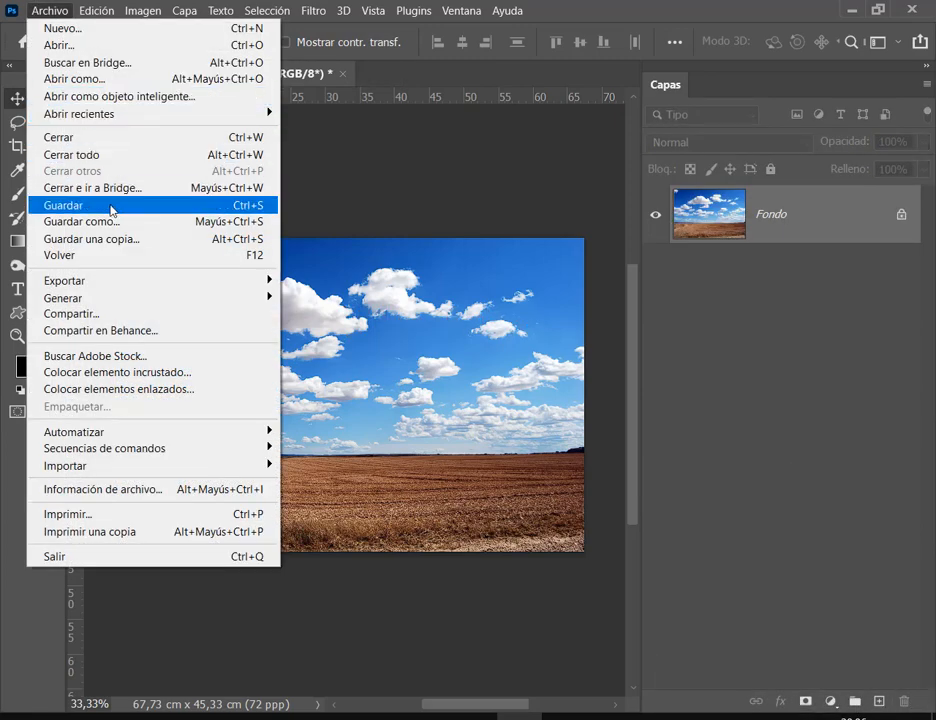
pyautogui.click(117, 372)
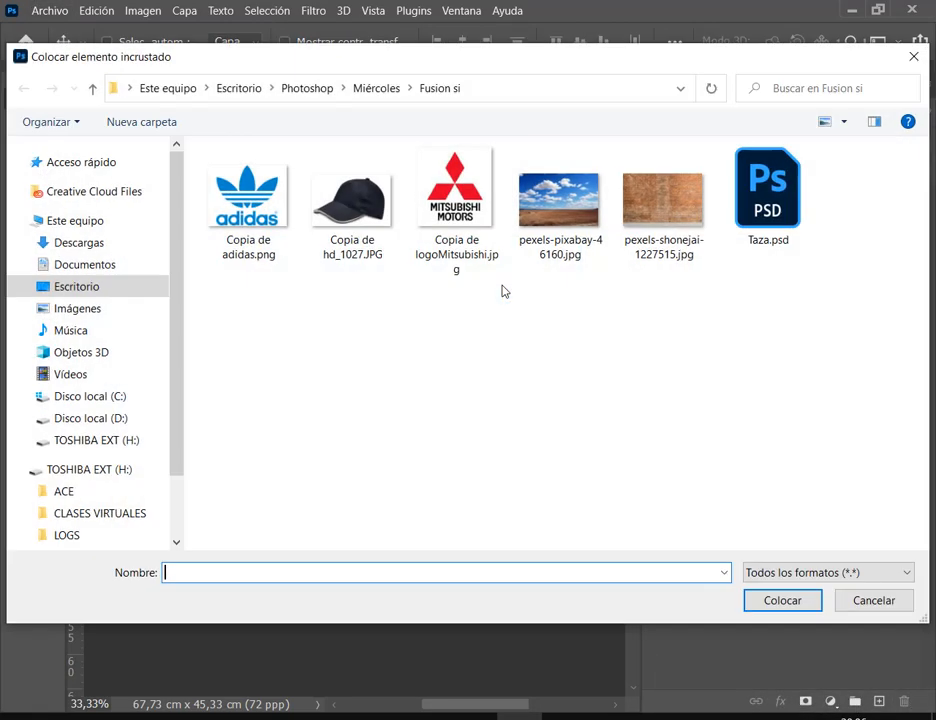
pyautogui.click(80, 242)
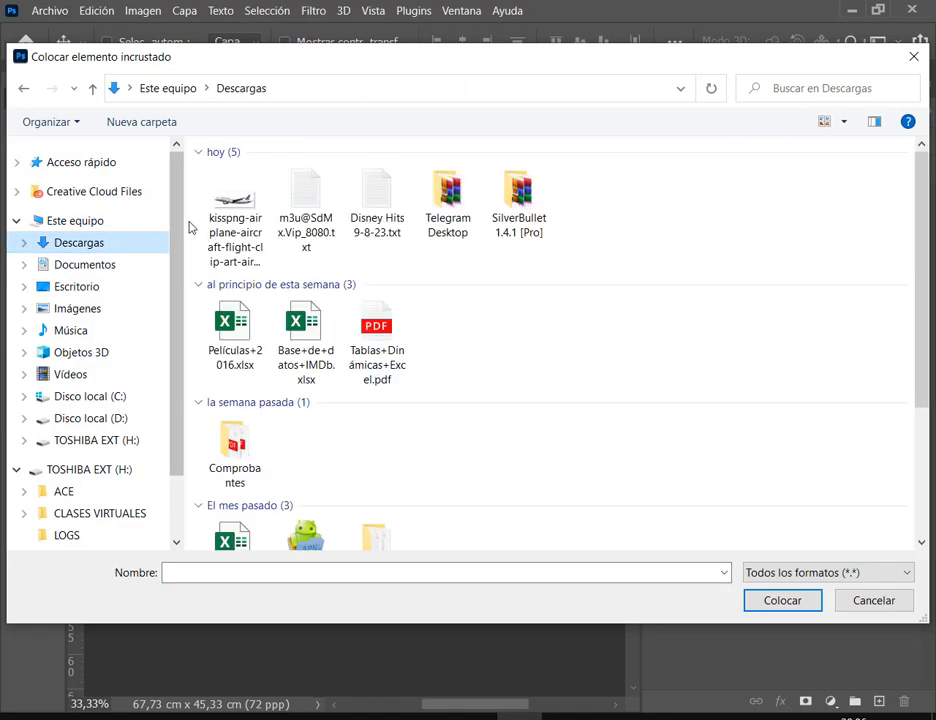
pyautogui.doubleClick(236, 170)
# Step: Scale the placed airplane to about 46 cm wide, commit it, and move it up over the large clouds
pyautogui.moveTo(428, 416); pyautogui.dragTo(438, 386)
pyautogui.moveTo(582, 279); pyautogui.dragTo(449, 318)
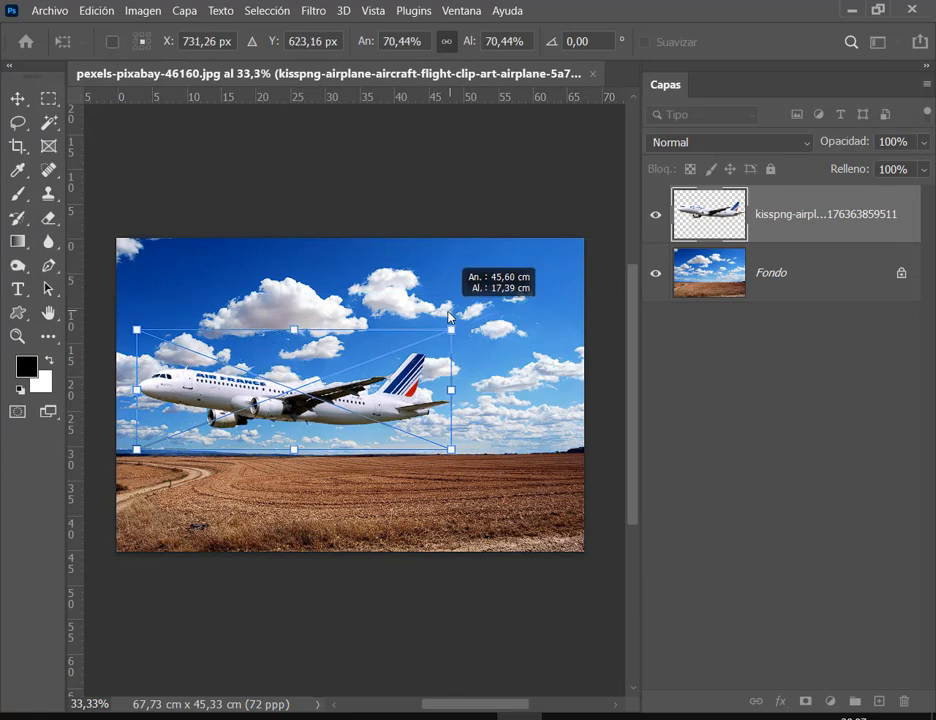
pyautogui.press('Return')
pyautogui.moveTo(300, 391); pyautogui.dragTo(378, 315)
pyautogui.scroll(2, 330, 360)
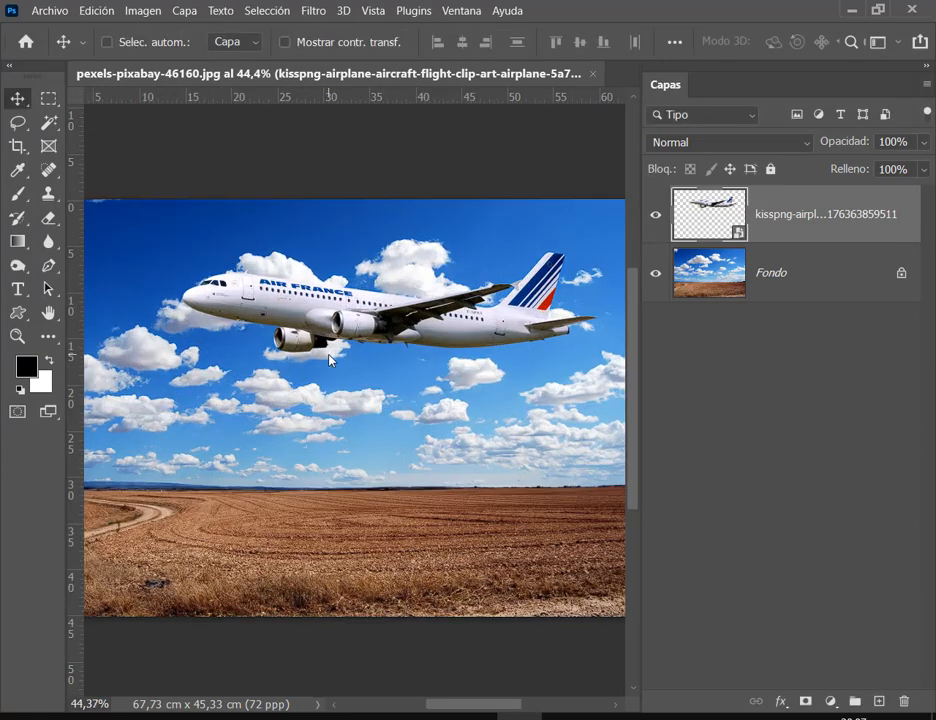
pyautogui.rightClick(855, 217)
pyautogui.click(717, 27)
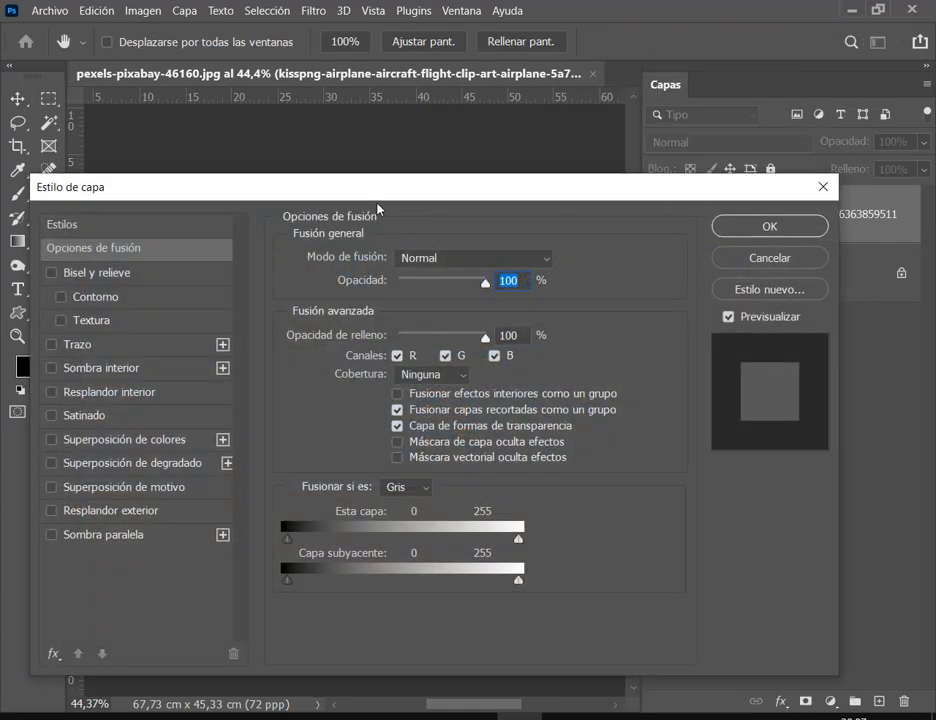
pyautogui.moveTo(391, 194); pyautogui.dragTo(403, 299)
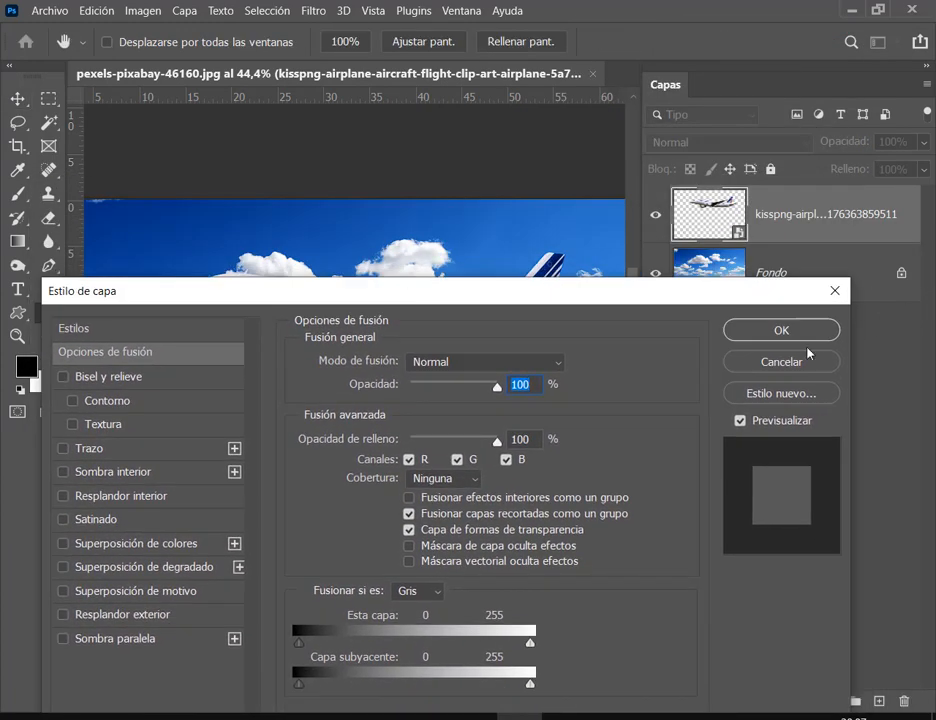
pyautogui.click(782, 362)
# Step: Collapse the Capas panel and lower the white limit of Capa subyacente to 145 in the airplane layer's Opciones de fusión
pyautogui.click(928, 68)
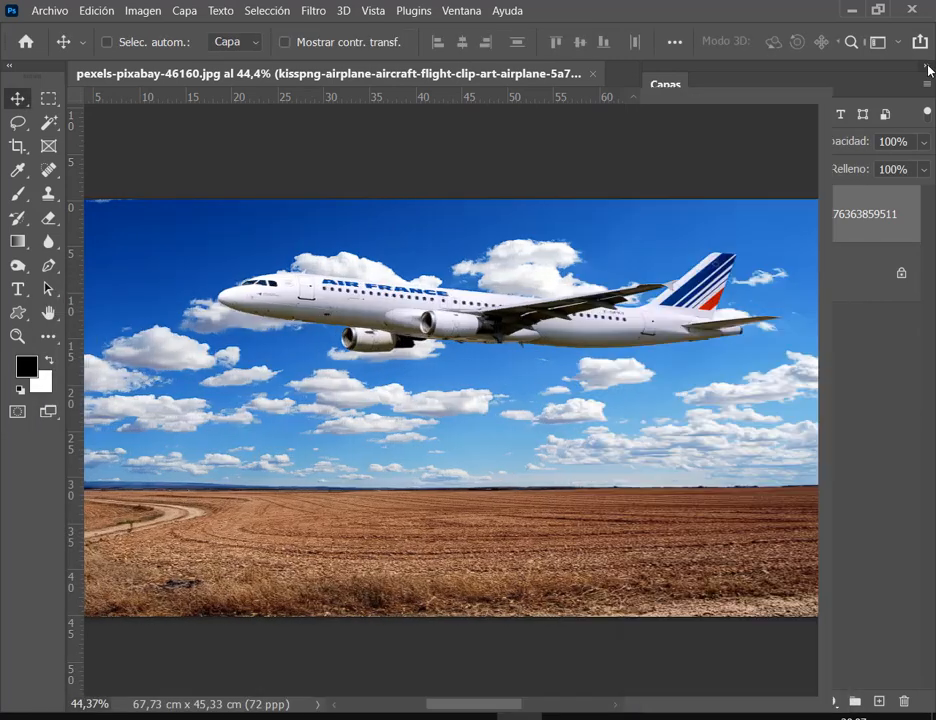
pyautogui.click(676, 706)
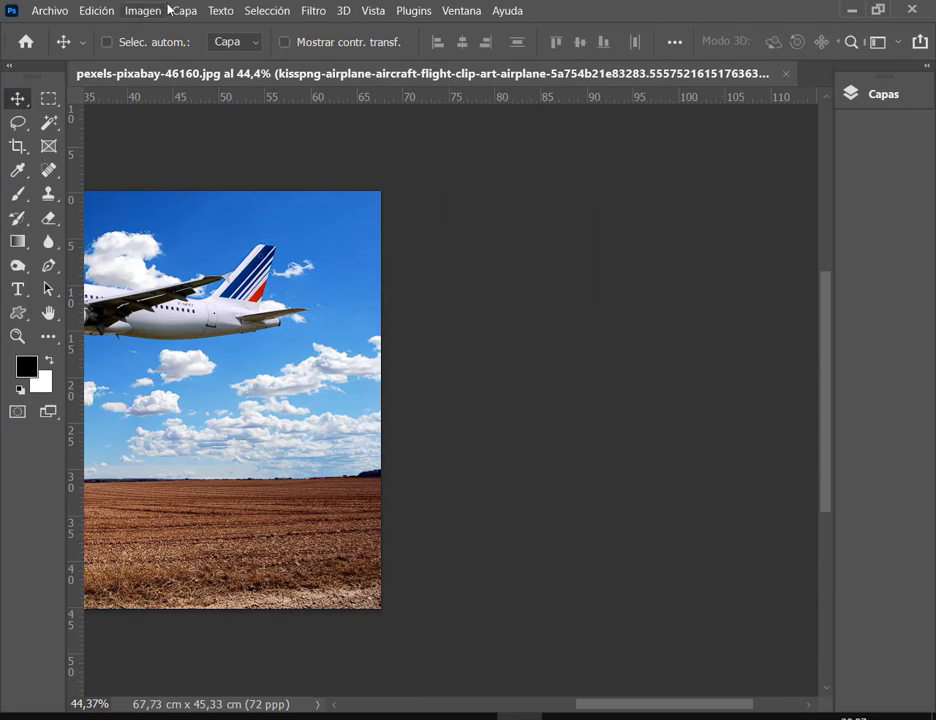
pyautogui.click(184, 11)
pyautogui.moveTo(230, 182)
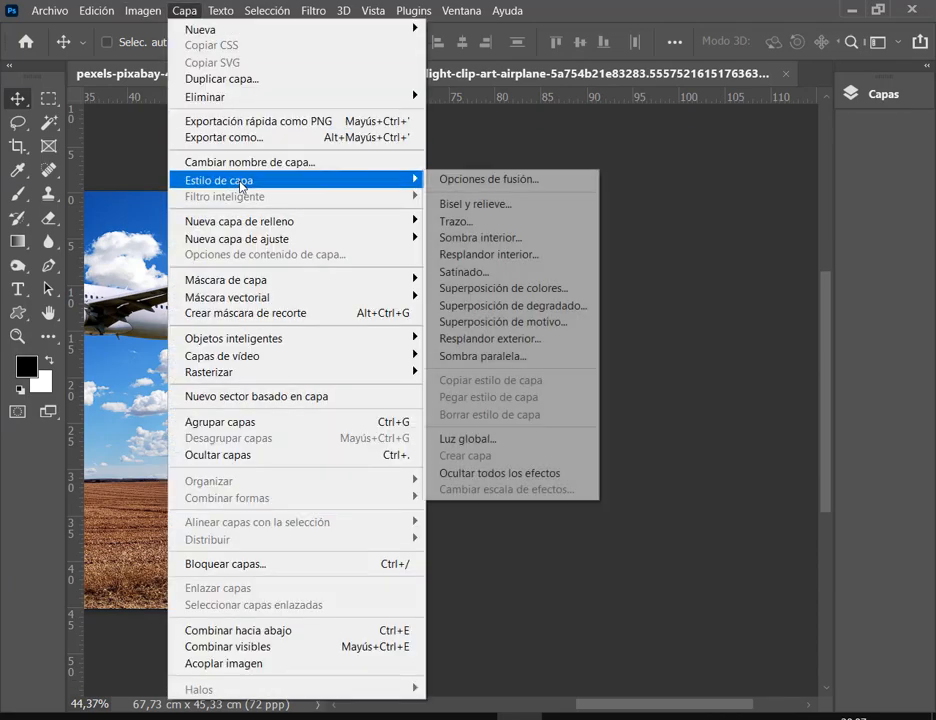
pyautogui.click(491, 180)
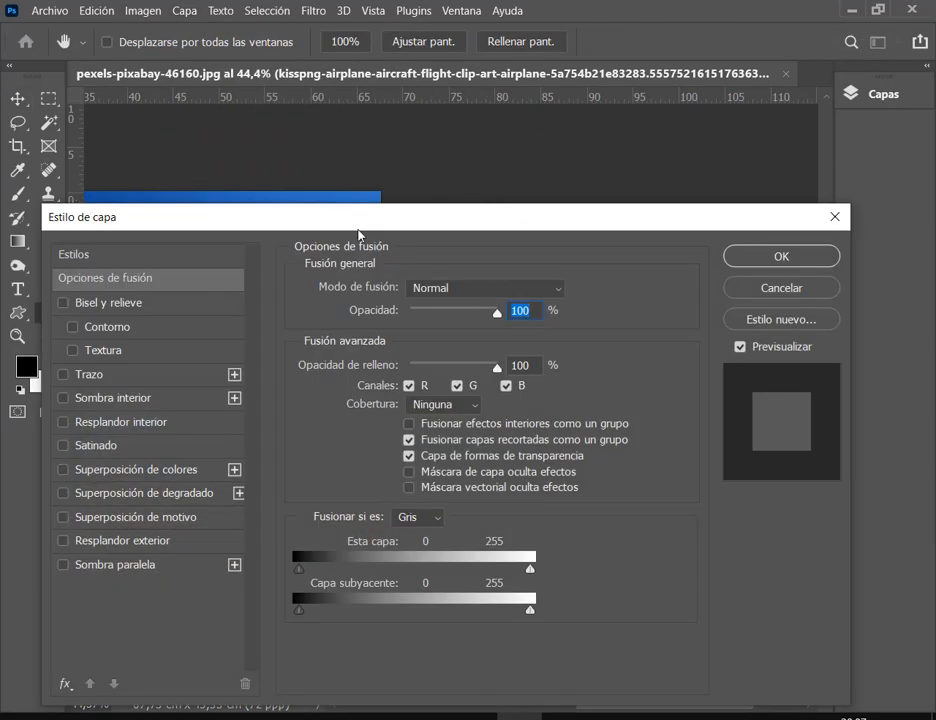
pyautogui.moveTo(354, 228); pyautogui.dragTo(664, 86)
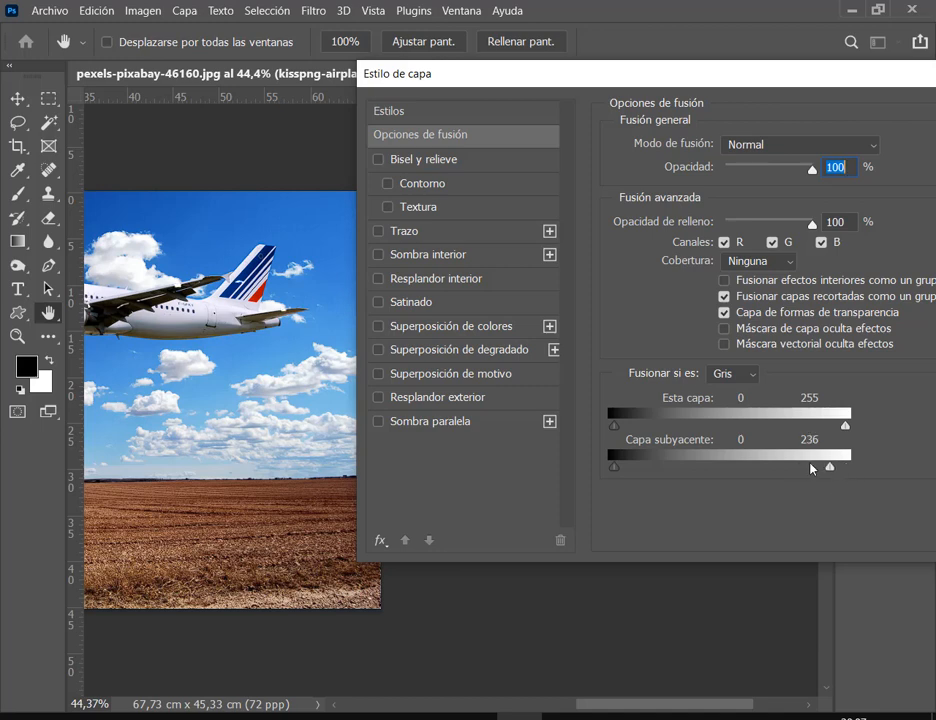
pyautogui.moveTo(812, 466); pyautogui.dragTo(746, 466)
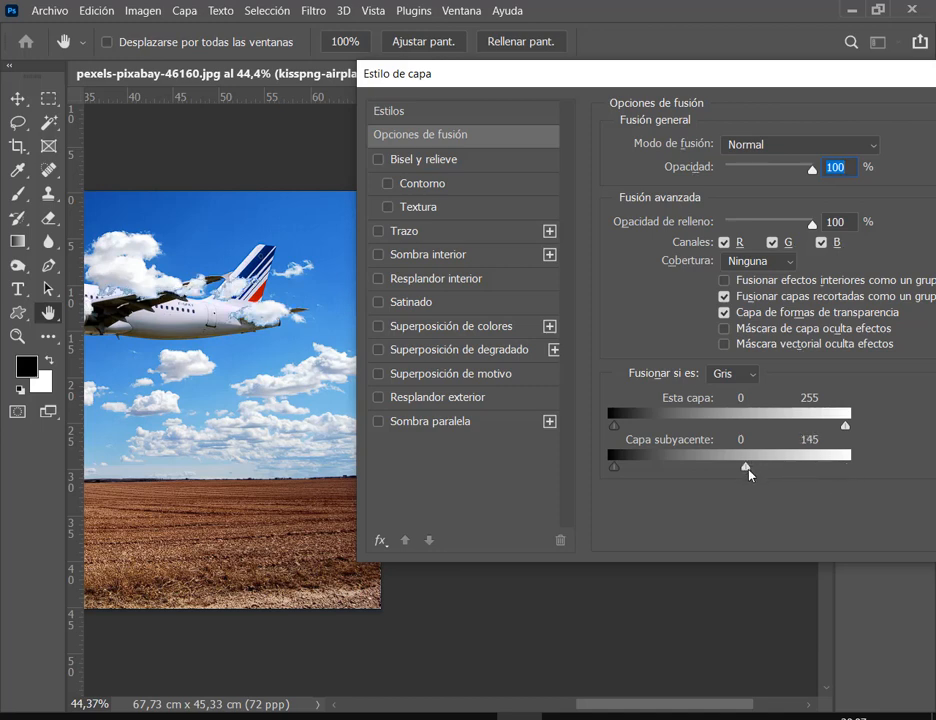
# Step: Split the white limit of Capa subyacente to 161 / 229 and apply the airplane's layer style
pyautogui.moveTo(779, 472); pyautogui.dragTo(822, 477)
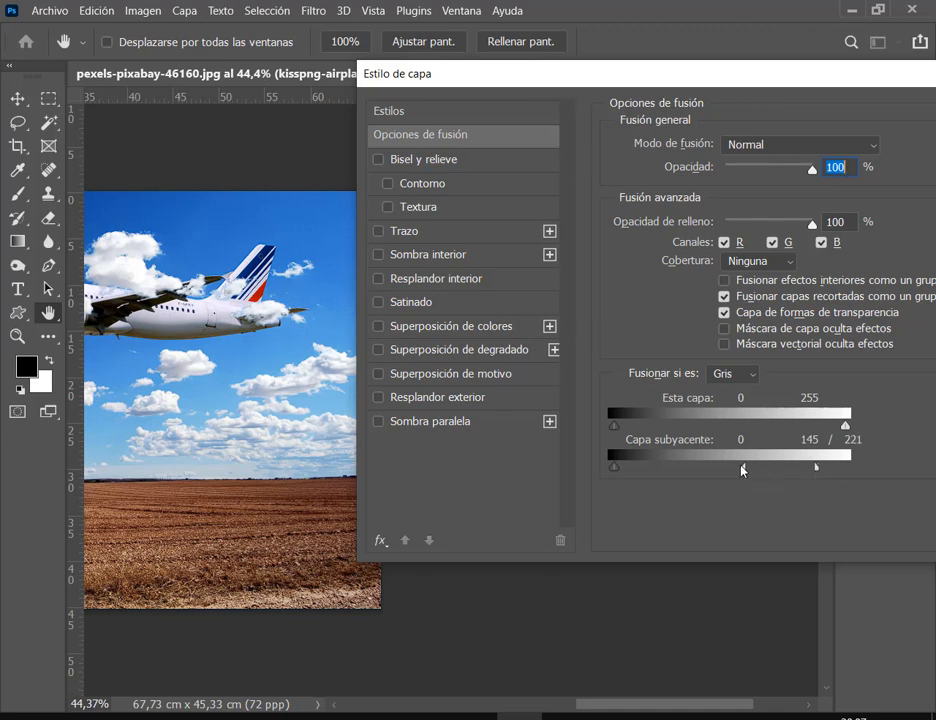
pyautogui.moveTo(742, 468)
pyautogui.mouseDown()
pyautogui.moveTo(834, 473)
pyautogui.moveTo(712, 471)
pyautogui.moveTo(753, 476)
pyautogui.mouseUp()
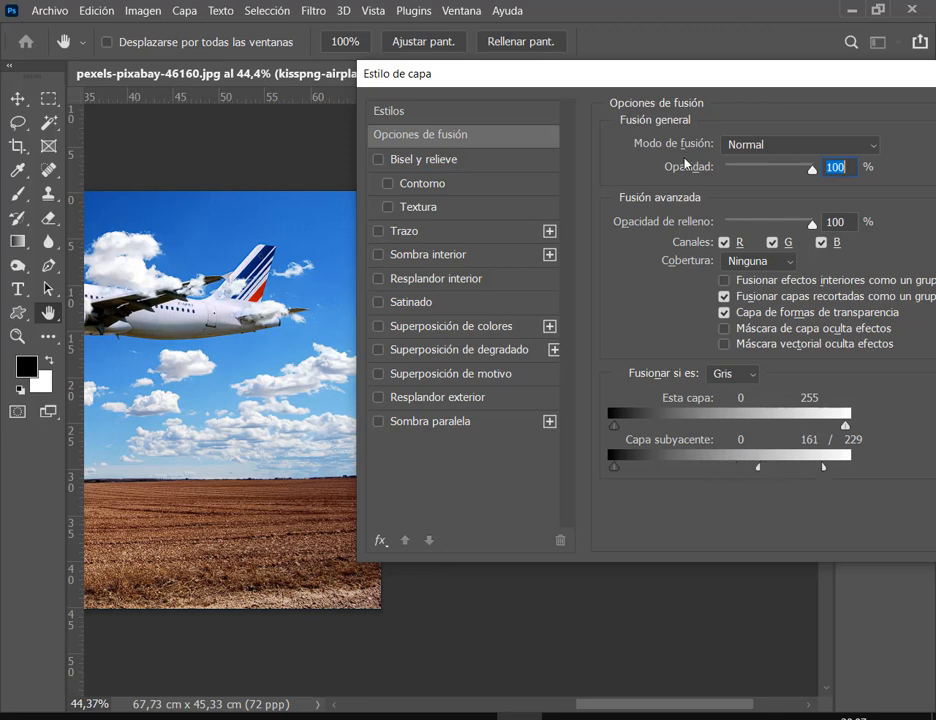
pyautogui.moveTo(727, 87); pyautogui.dragTo(477, 160)
pyautogui.click(858, 187)
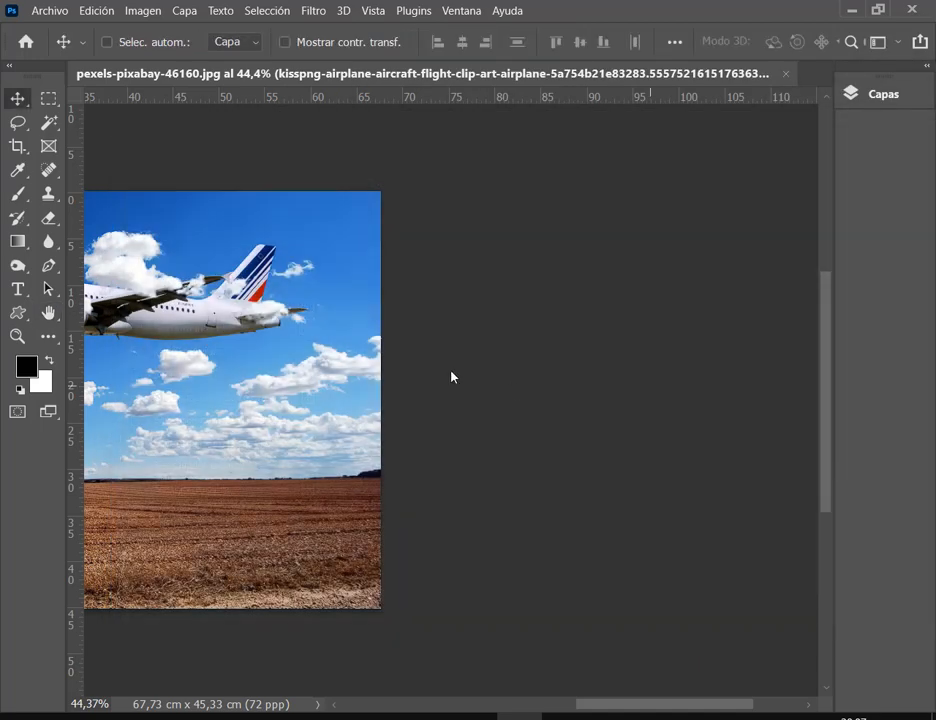
# Step: Free-transform the airplane down to 17.82% and position it among the small clouds in the left half of the sky
pyautogui.moveTo(250, 393); pyautogui.dragTo(521, 395)
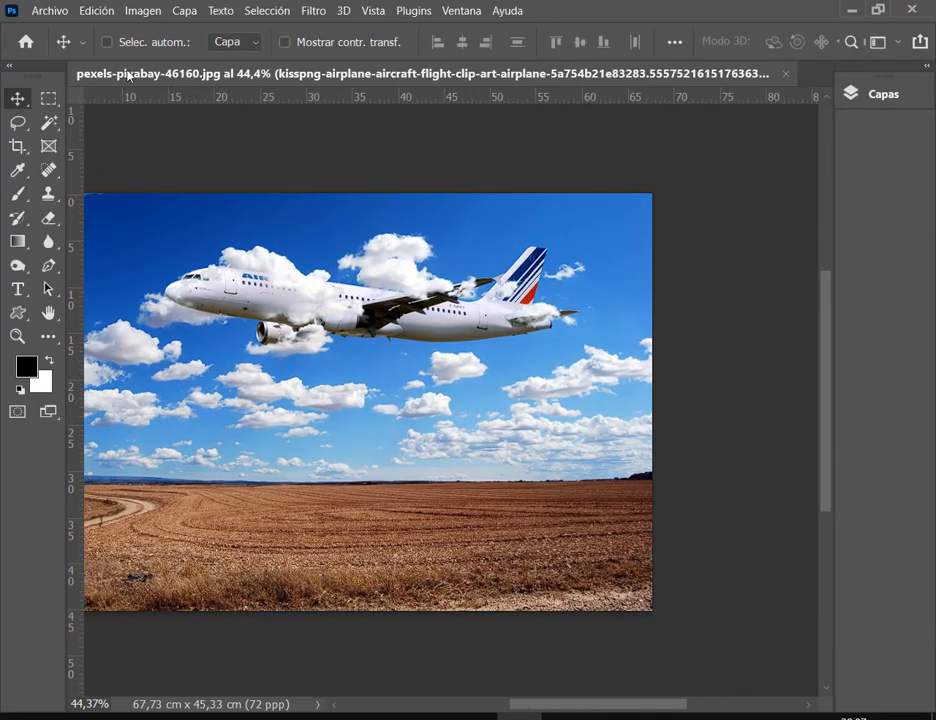
pyautogui.click(92, 10)
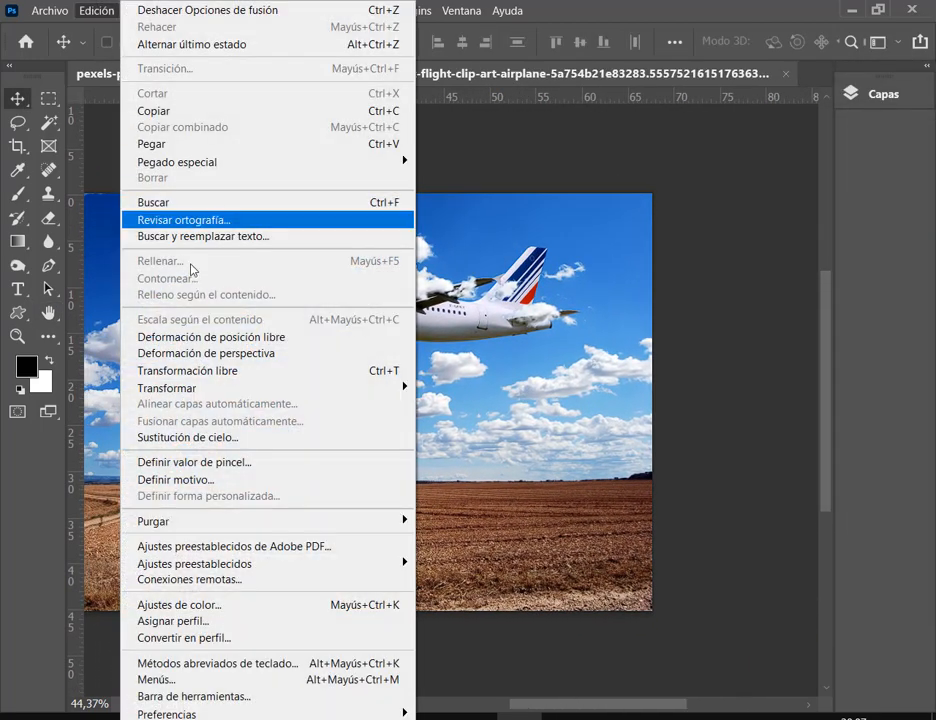
pyautogui.click(241, 381)
pyautogui.moveTo(581, 215); pyautogui.dragTo(333, 325)
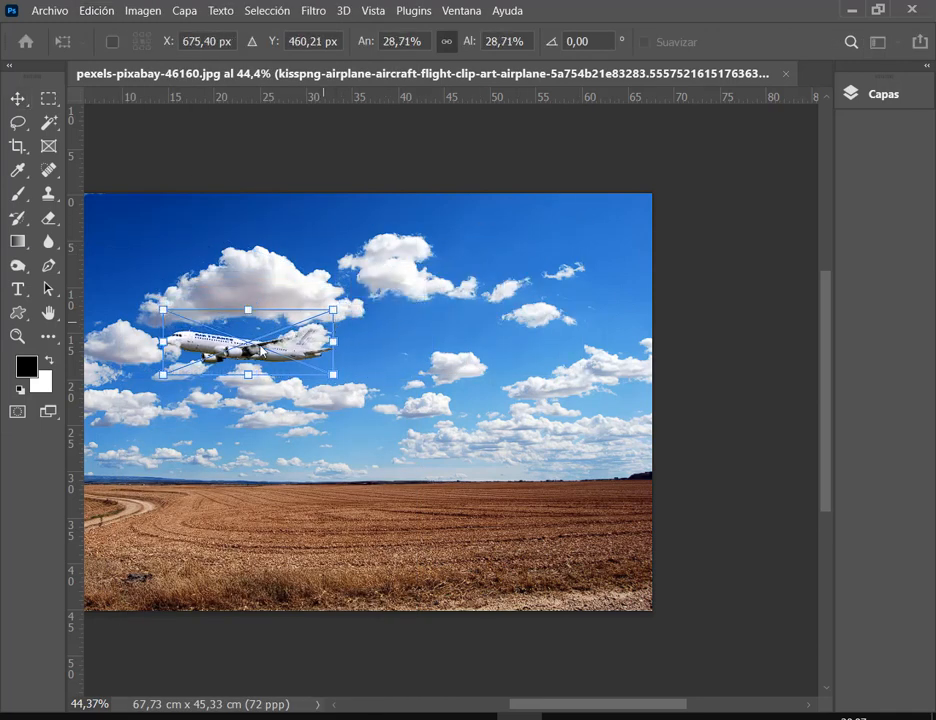
pyautogui.moveTo(258, 357); pyautogui.dragTo(341, 268)
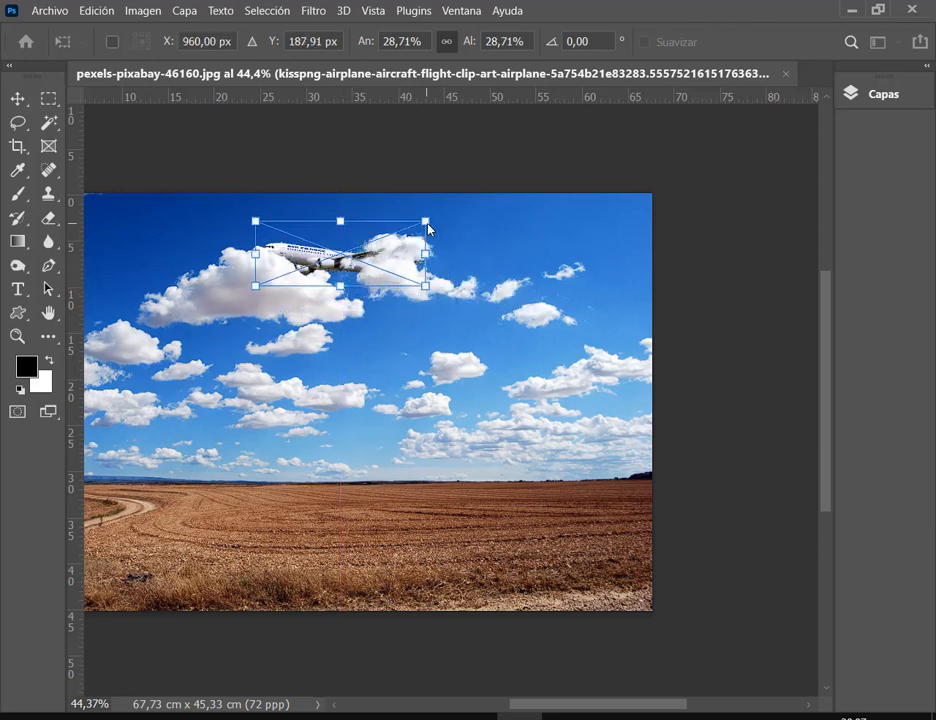
pyautogui.moveTo(427, 225); pyautogui.dragTo(279, 378)
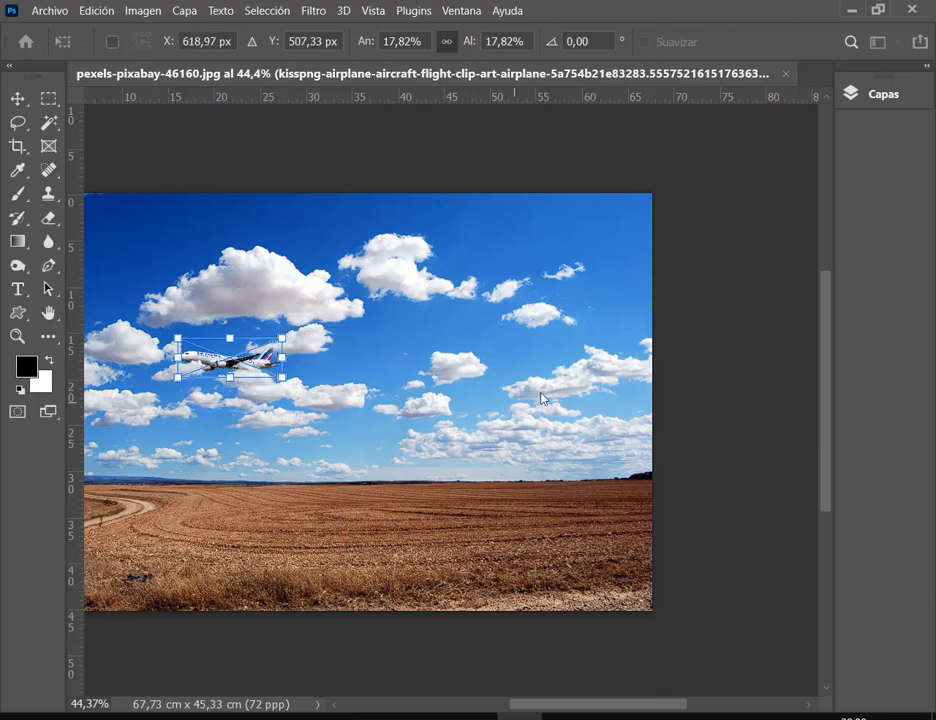
pyautogui.press('Return')
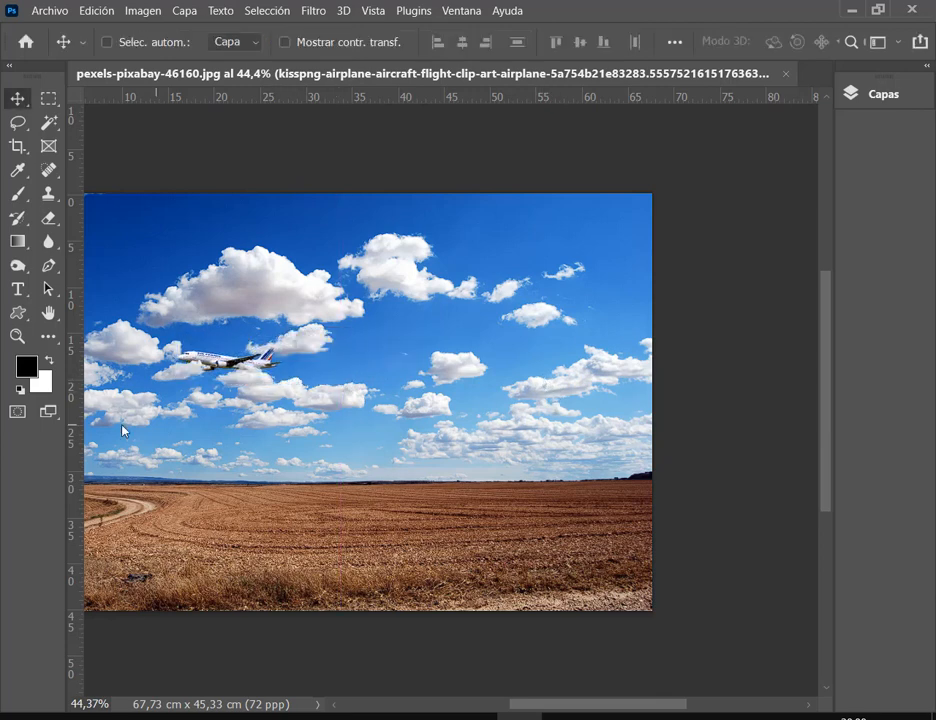
pyautogui.moveTo(220, 364)
pyautogui.mouseDown()
pyautogui.moveTo(225, 358)
pyautogui.moveTo(185, 376)
pyautogui.moveTo(237, 367)
pyautogui.mouseUp()
# Step: Switch to Chrome, check the Google Meet call chat, and close the freepng.es tab
pyautogui.moveTo(245, 715)
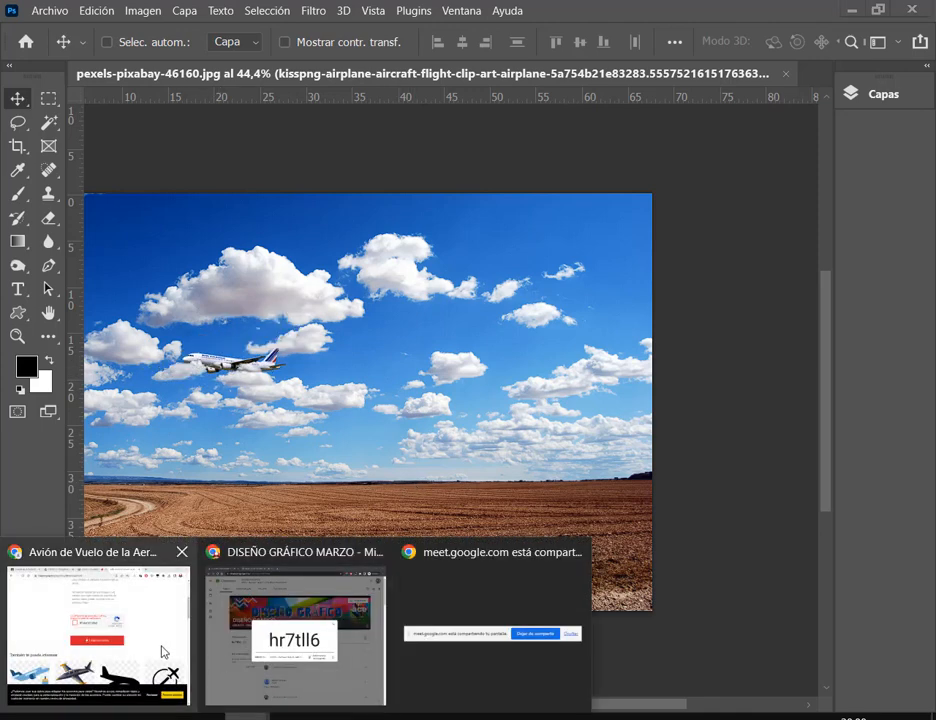
pyautogui.click(163, 652)
pyautogui.click(435, 14)
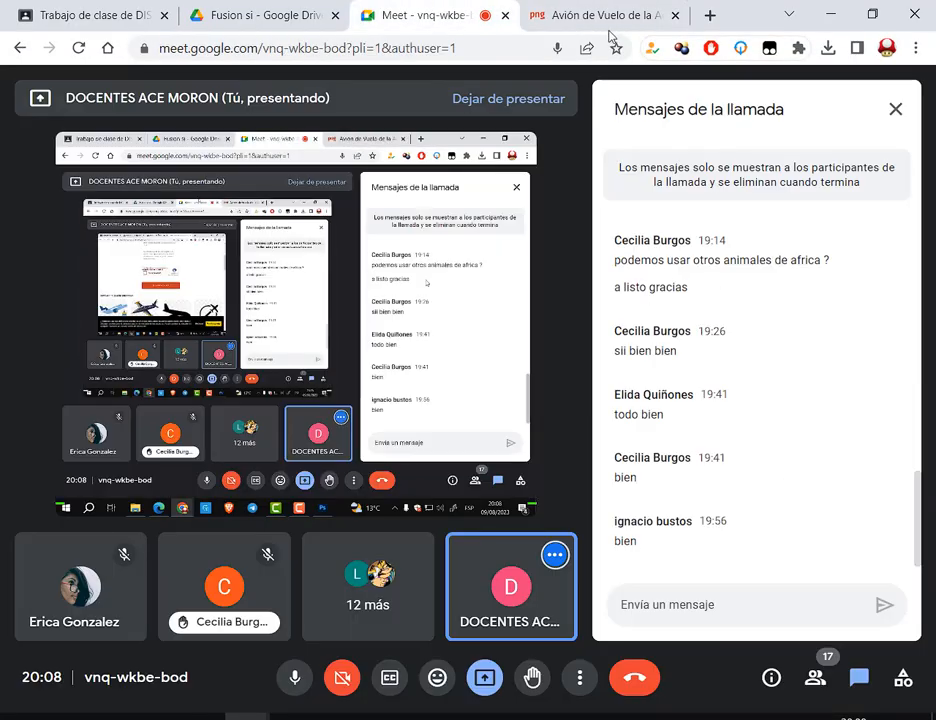
pyautogui.click(684, 21)
pyautogui.click(676, 16)
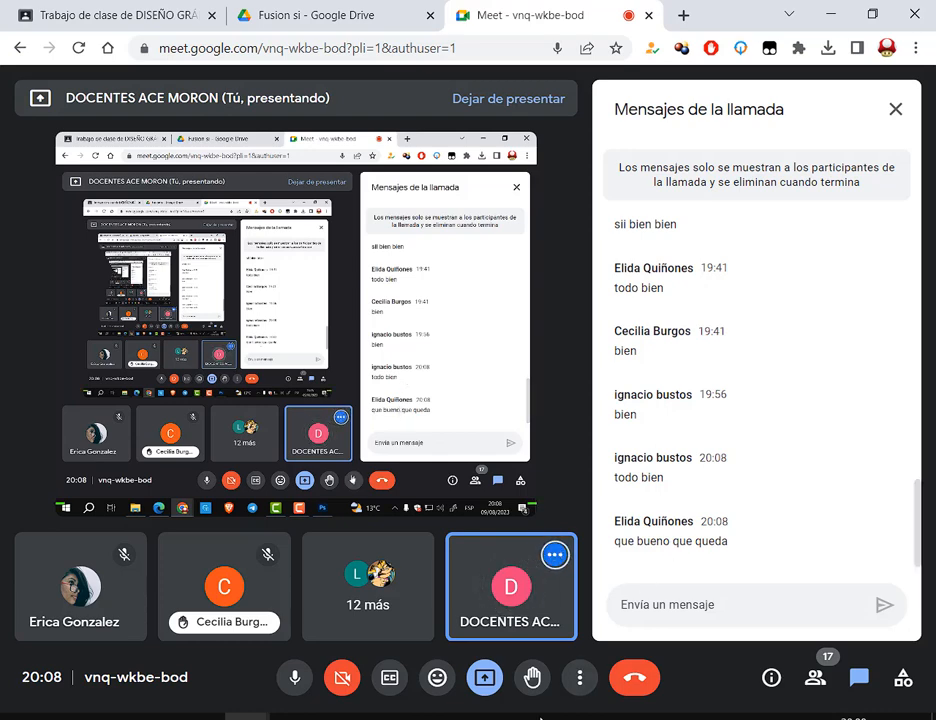
# Step: Switch back to Photoshop, expand the Capas panel, and bring the photo's left edge into view
pyautogui.click(524, 719)
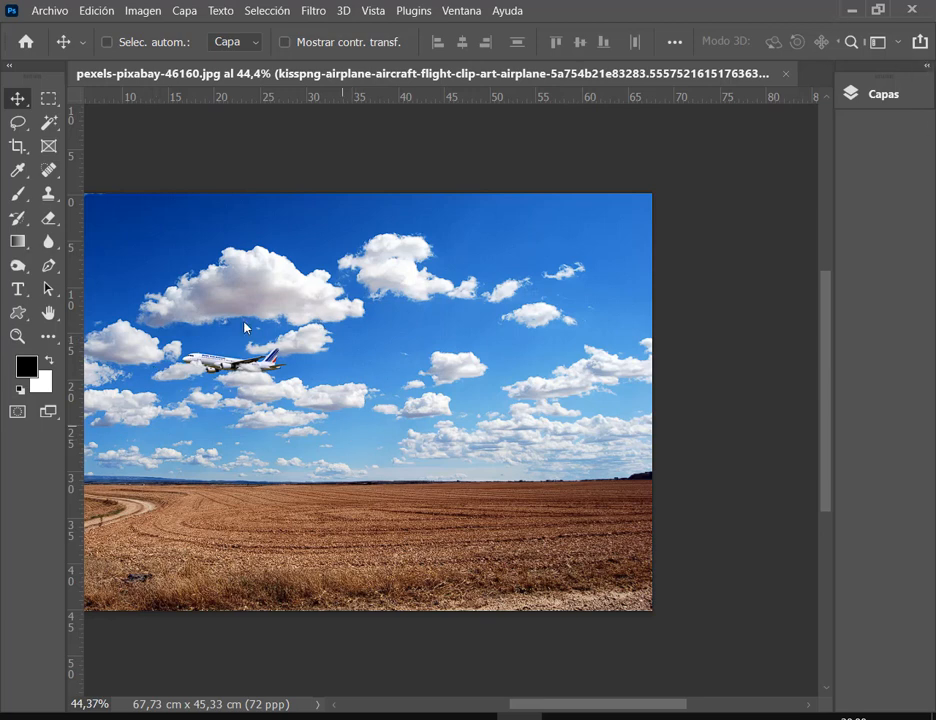
pyautogui.click(928, 66)
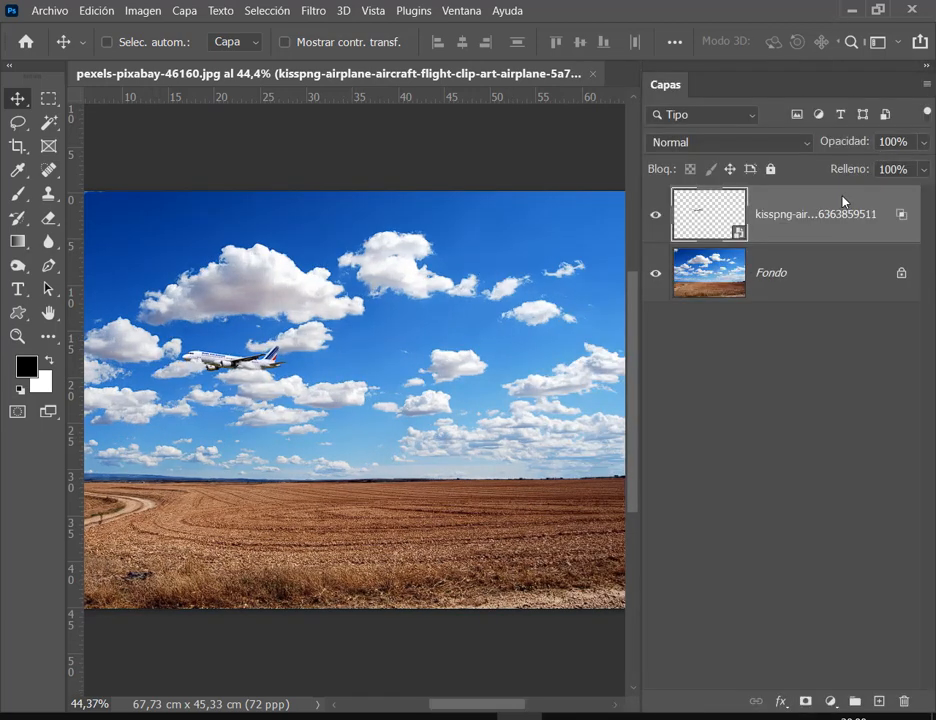
pyautogui.moveTo(470, 705); pyautogui.dragTo(451, 711)
# Step: Switch to Chrome, check the Google Meet call chat, and look over the Fusion si folder in Drive
pyautogui.click(248, 717)
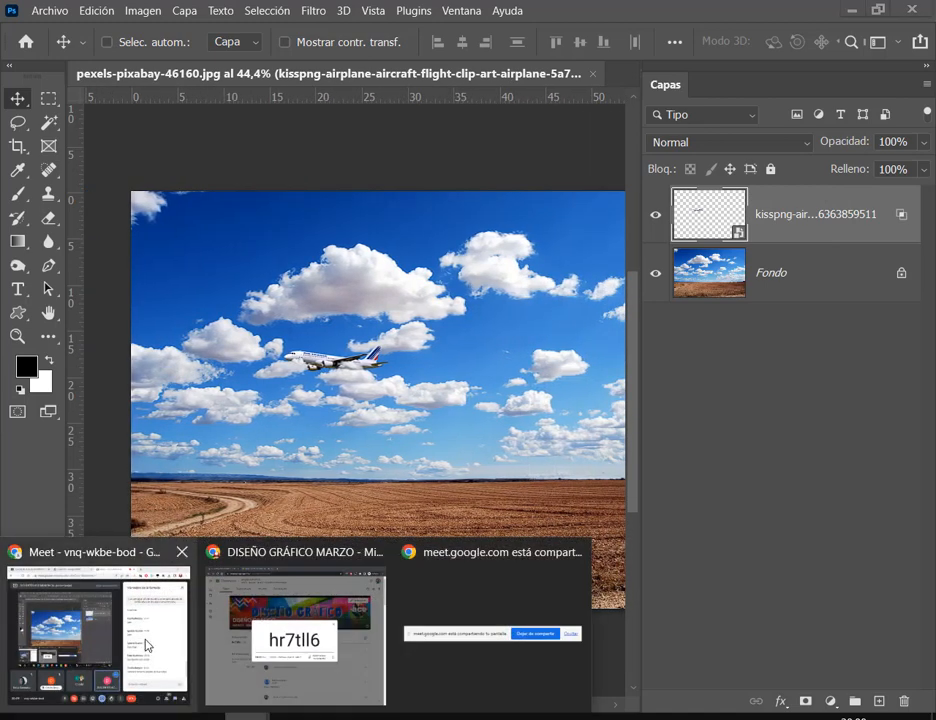
pyautogui.click(146, 643)
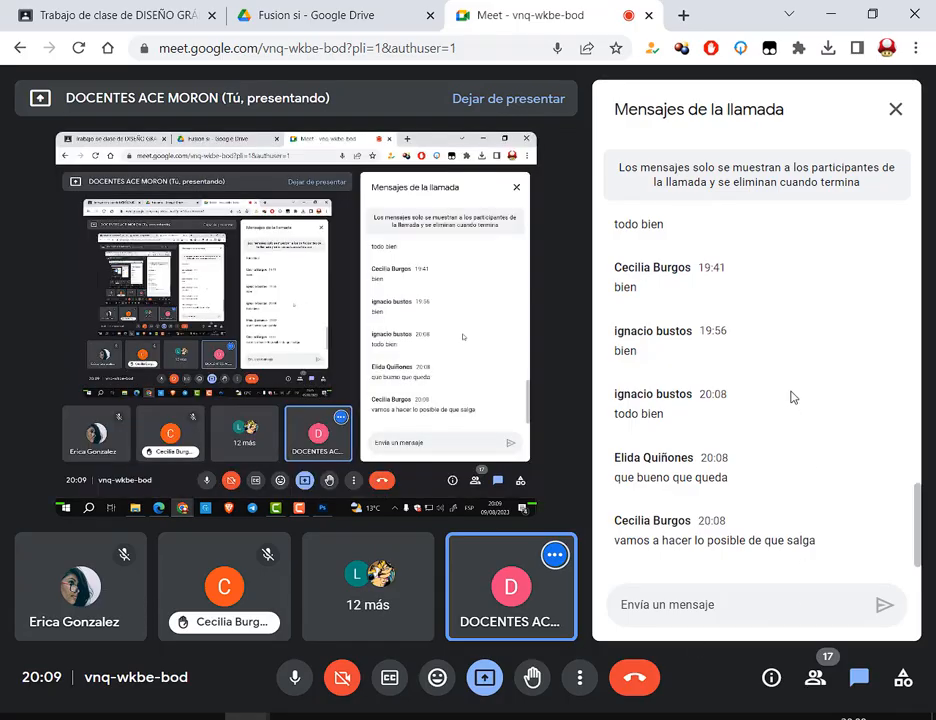
pyautogui.click(380, 8)
pyautogui.scroll(5, 486, 502)
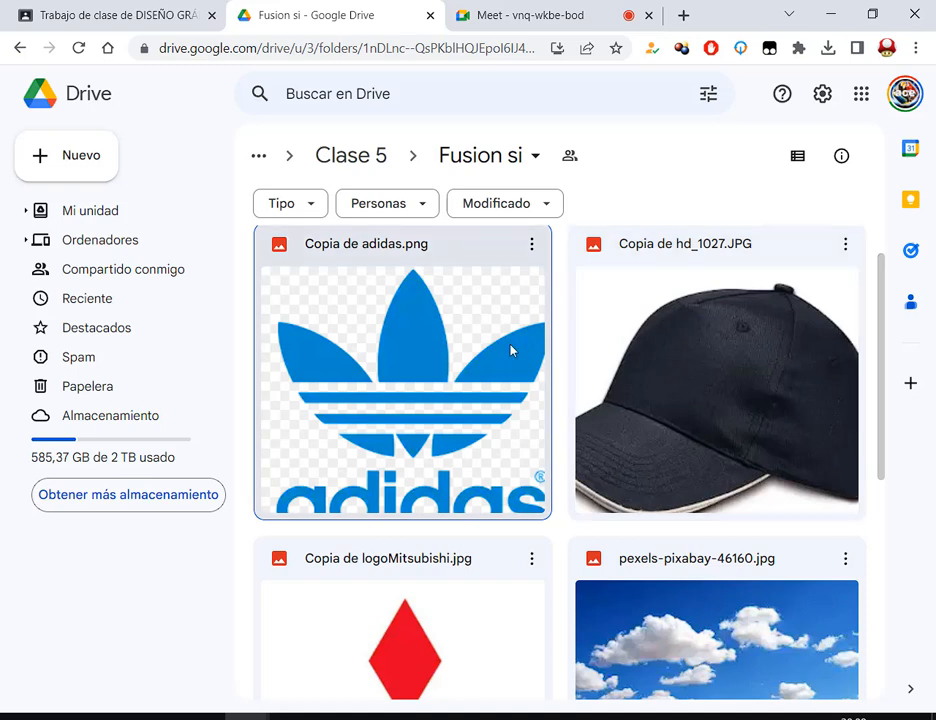
# Step: Open Copia de hd_1027.JPG in Photoshop without color management and close the airplane composition without saving it
pyautogui.click(376, 708)
pyautogui.click(405, 276)
pyautogui.moveTo(411, 280); pyautogui.dragTo(456, 81)
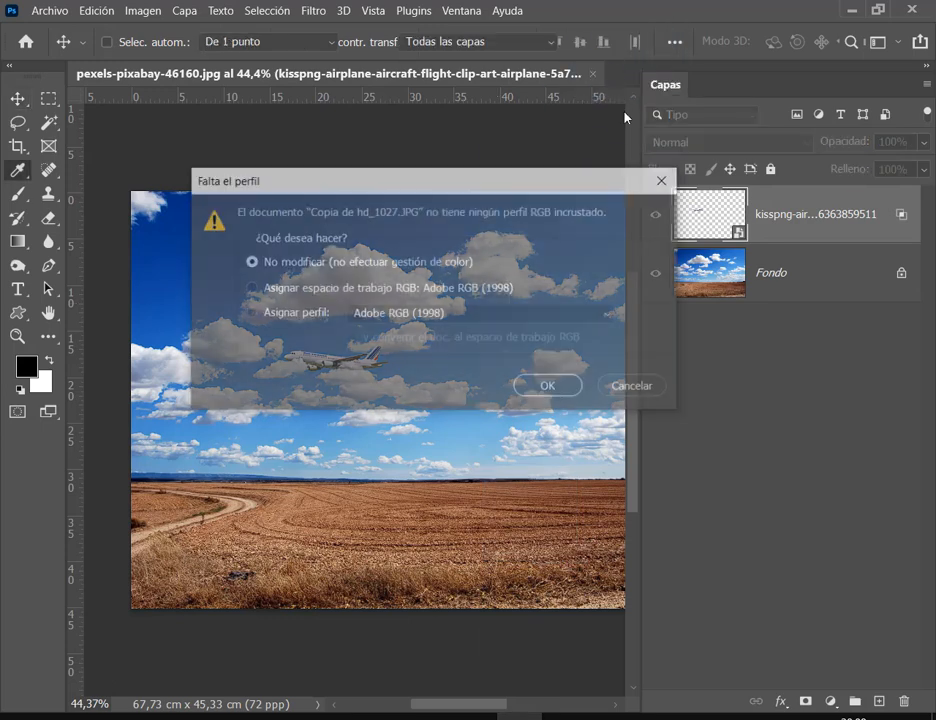
pyautogui.click(540, 388)
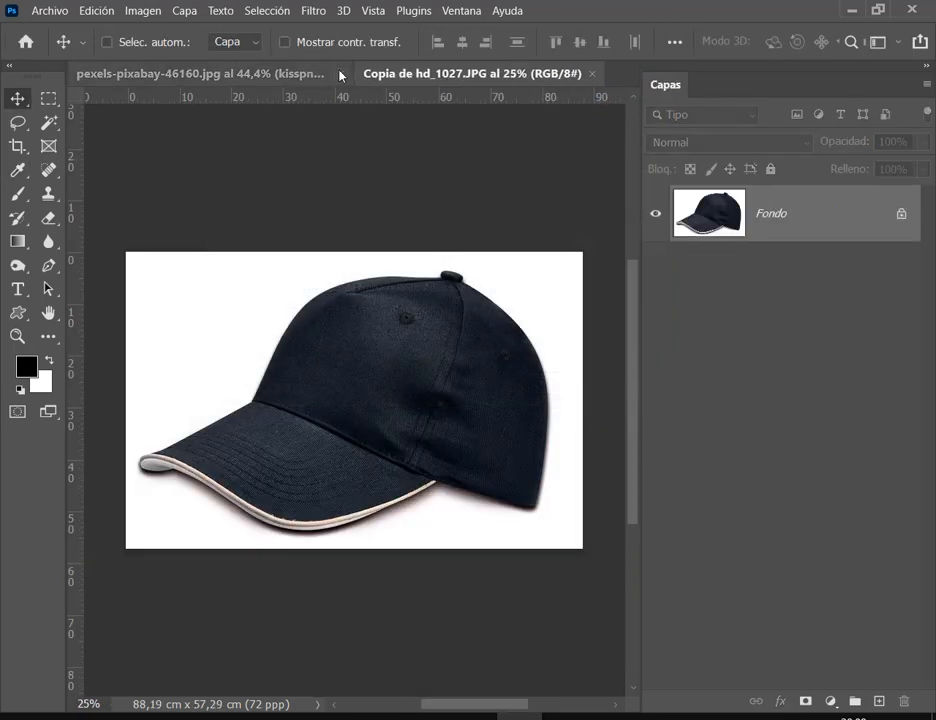
pyautogui.click(341, 74)
pyautogui.click(529, 289)
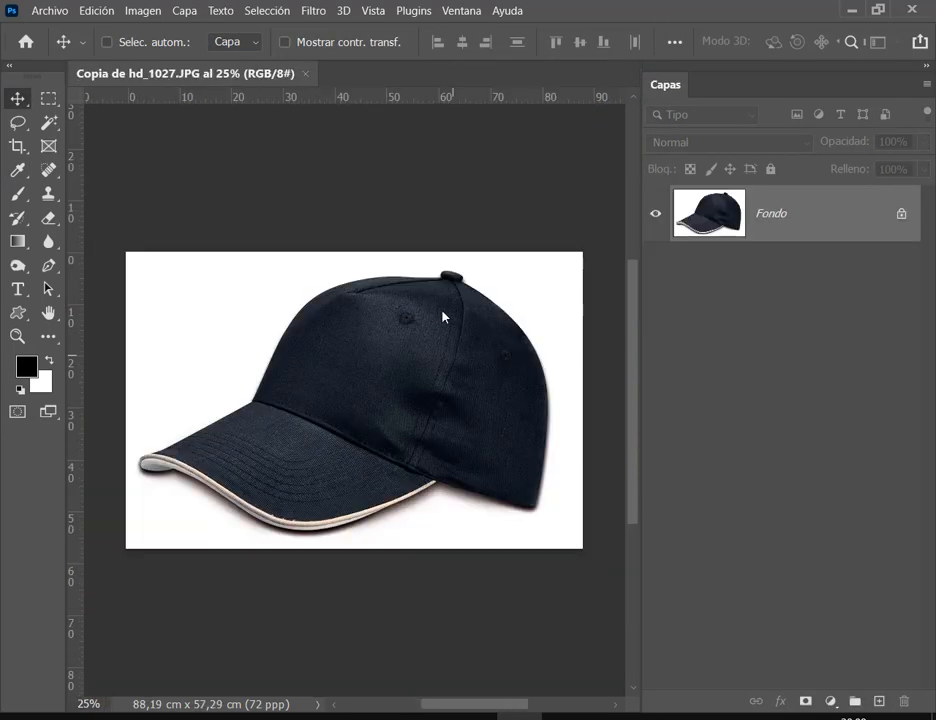
# Step: Place Copia de adidas.png from the Fusion si folder as a layer over the cap at 100% scale
pyautogui.hotkey('alt', 'Tab')
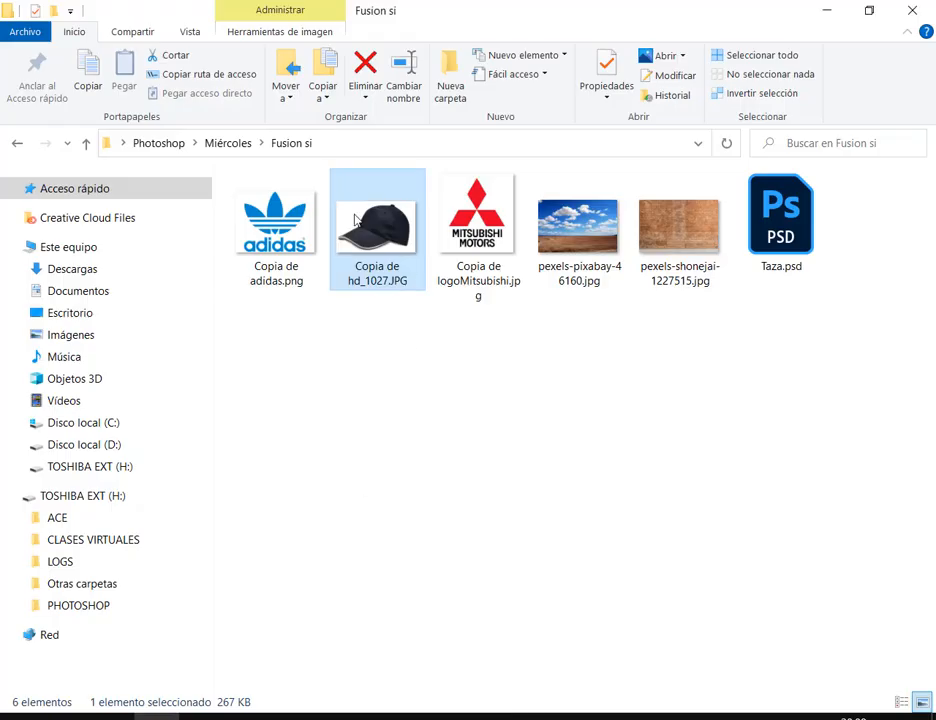
pyautogui.click(279, 227)
pyautogui.moveTo(281, 218); pyautogui.dragTo(474, 414)
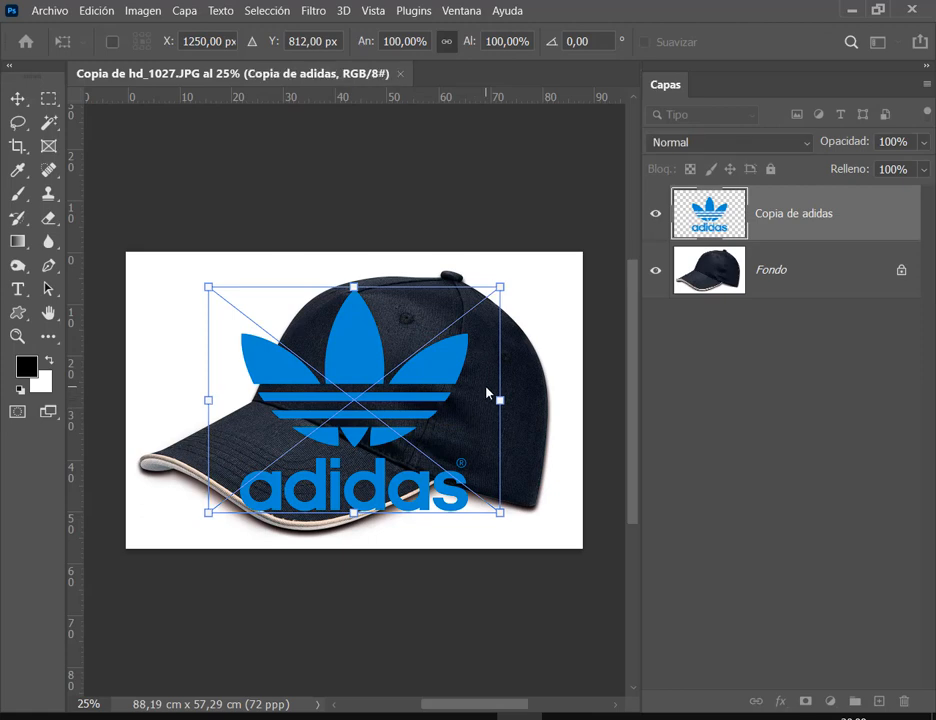
pyautogui.press('Return')
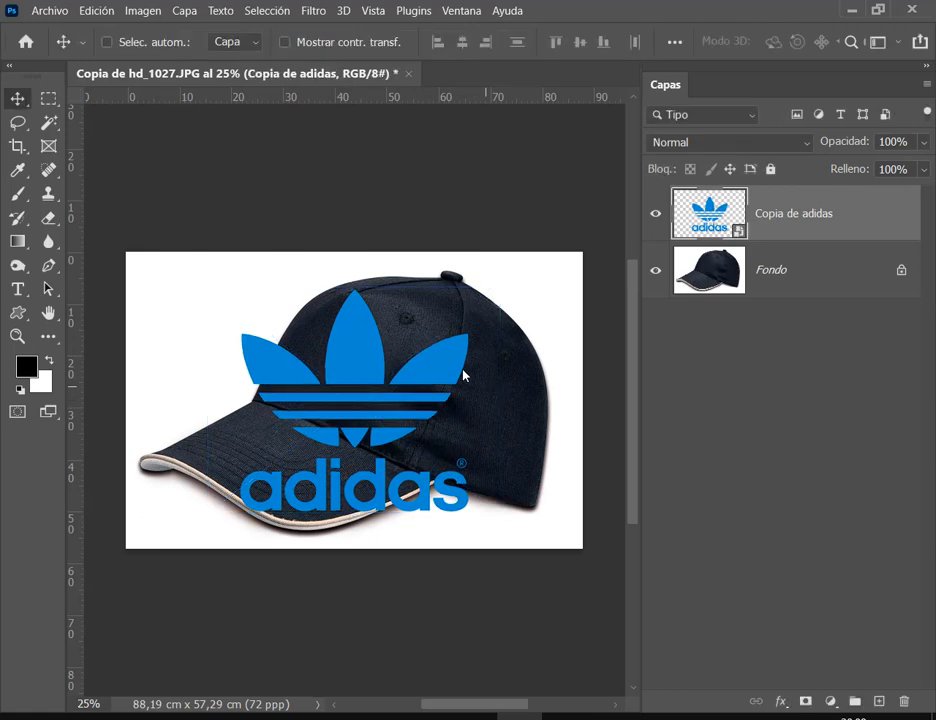
# Step: Try positioning the adidas logo over the crown of the cap
pyautogui.moveTo(348, 451); pyautogui.dragTo(372, 414)
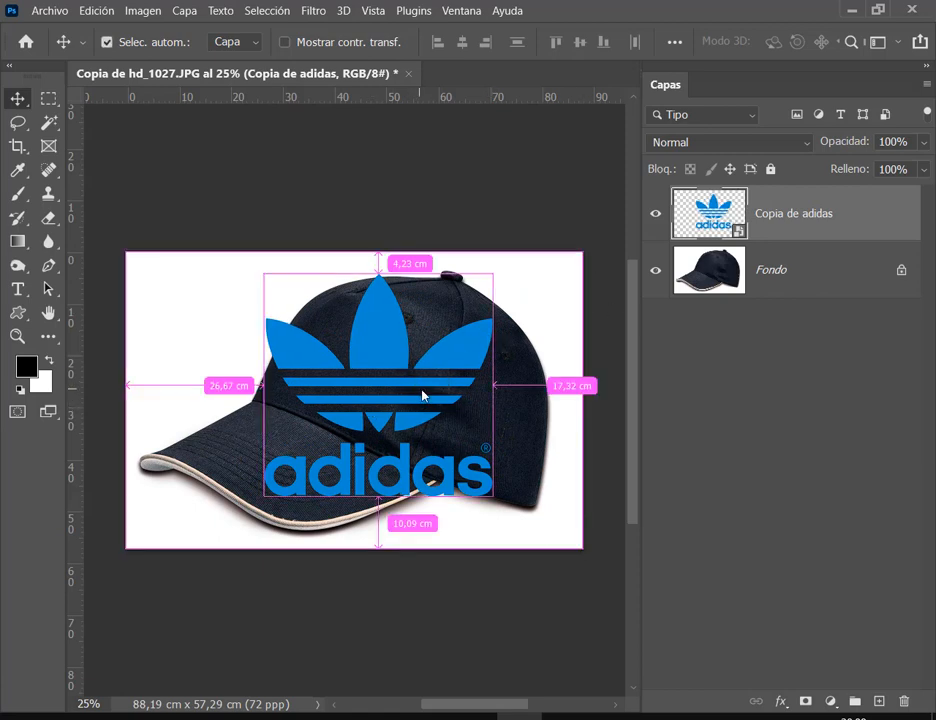
pyautogui.hotkey('ctrl', 't')
pyautogui.moveTo(527, 277); pyautogui.dragTo(497, 318)
pyautogui.press('Return')
pyautogui.moveTo(399, 388); pyautogui.dragTo(425, 362)
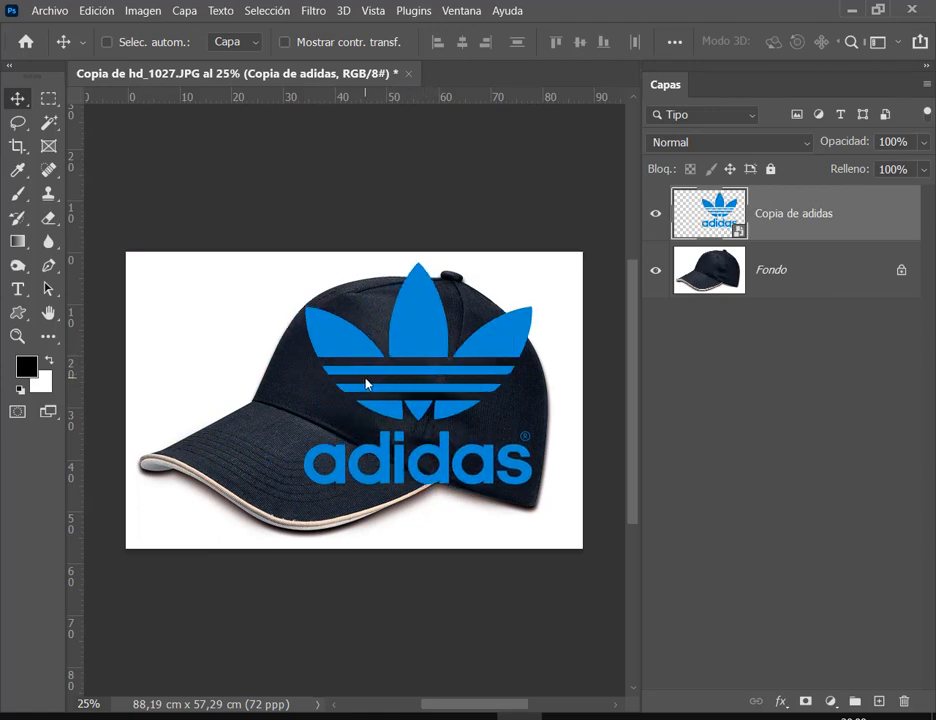
pyautogui.scroll(4, 366, 383)
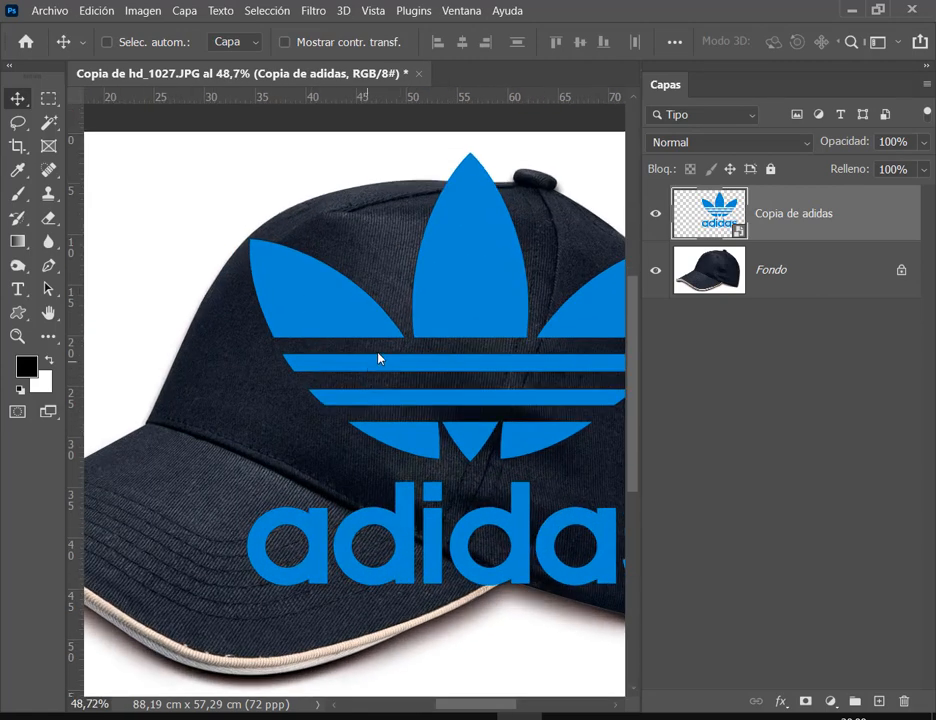
pyautogui.moveTo(378, 358); pyautogui.dragTo(424, 445)
pyautogui.moveTo(518, 464); pyautogui.dragTo(434, 278)
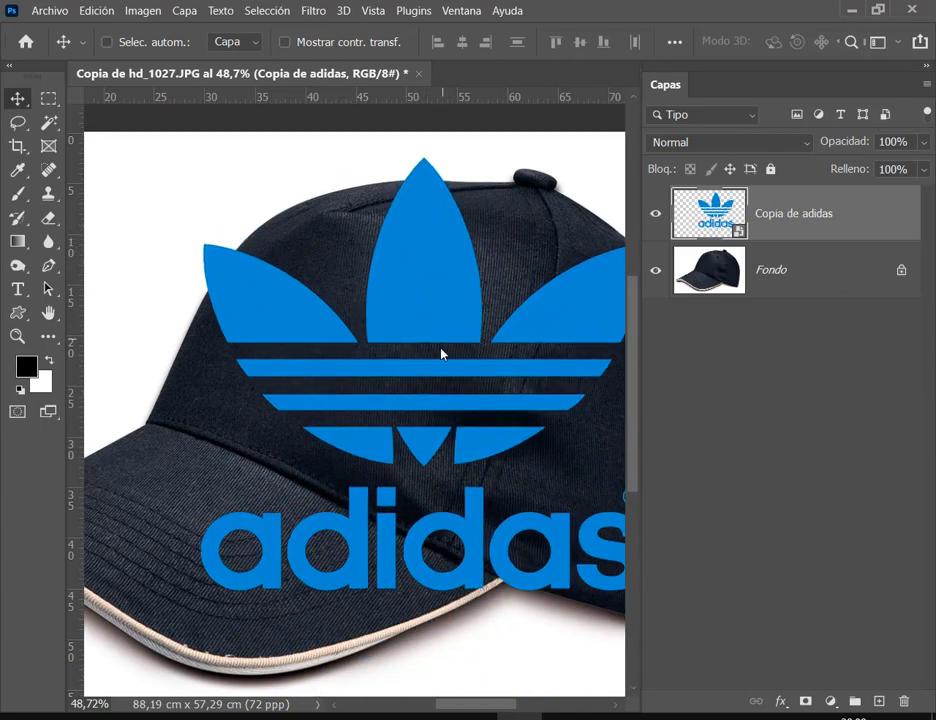
pyautogui.moveTo(450, 373); pyautogui.dragTo(457, 362)
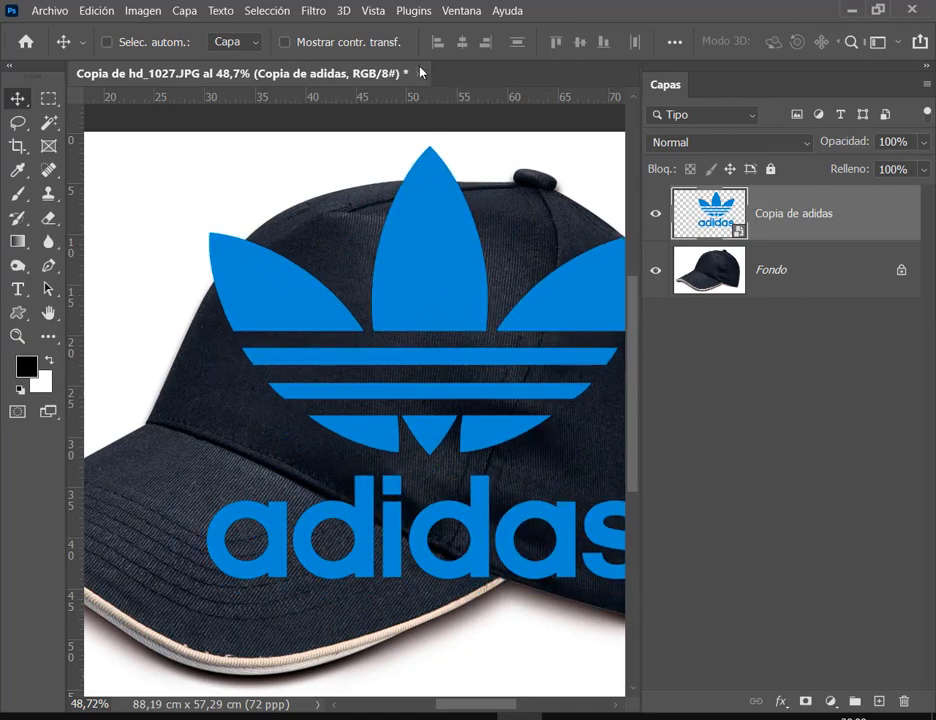
# Step: Close the cap document without saving and preview pexels-shonejai-1227515.jpg from the Fusion si folder
pyautogui.click(422, 74)
pyautogui.click(566, 292)
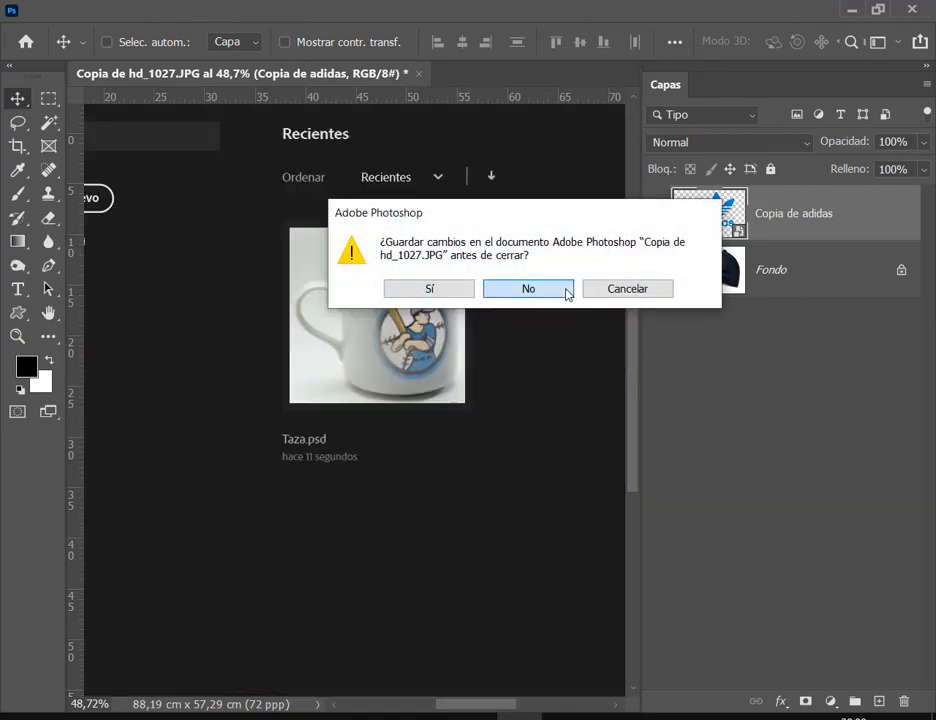
pyautogui.click(158, 717)
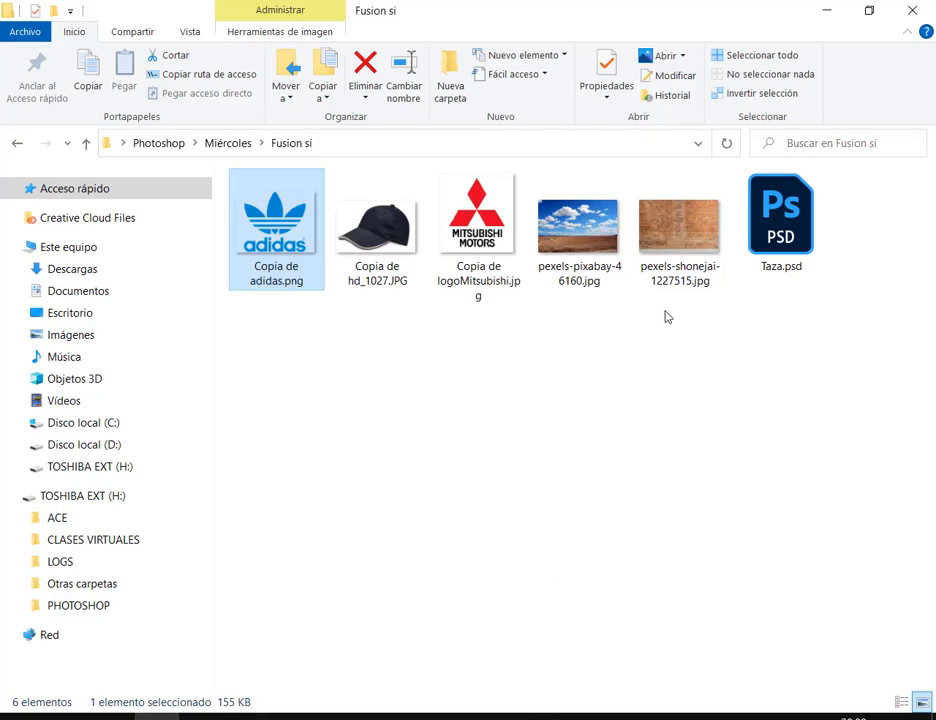
pyautogui.click(659, 240)
pyautogui.doubleClick(659, 240)
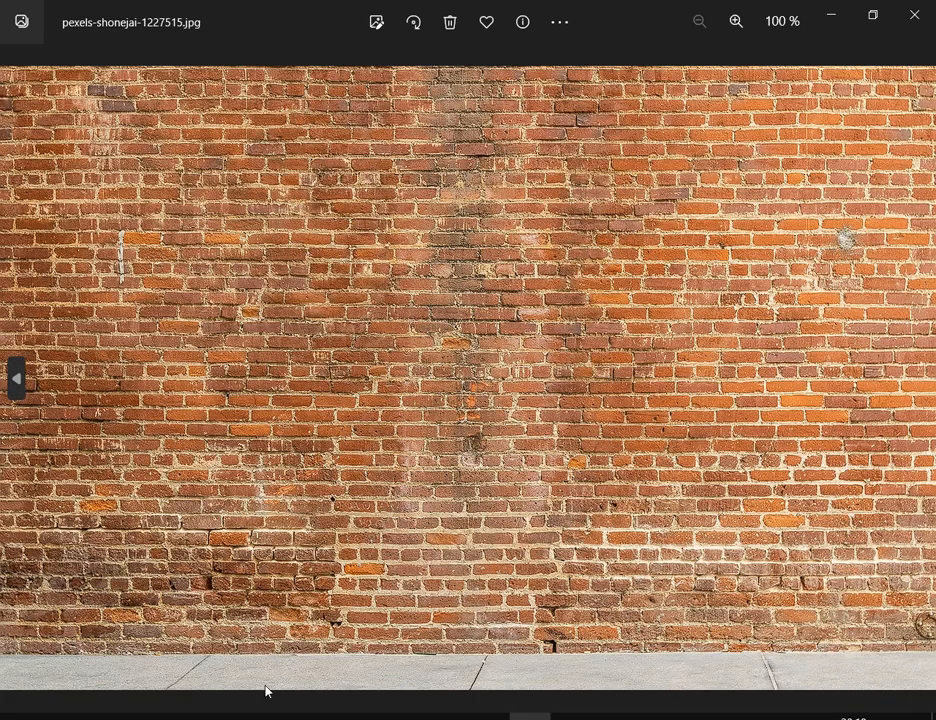
# Step: Switch to Chrome, search for freepng in a new tab, and open the freepng.es site
pyautogui.click(238, 717)
pyautogui.click(150, 671)
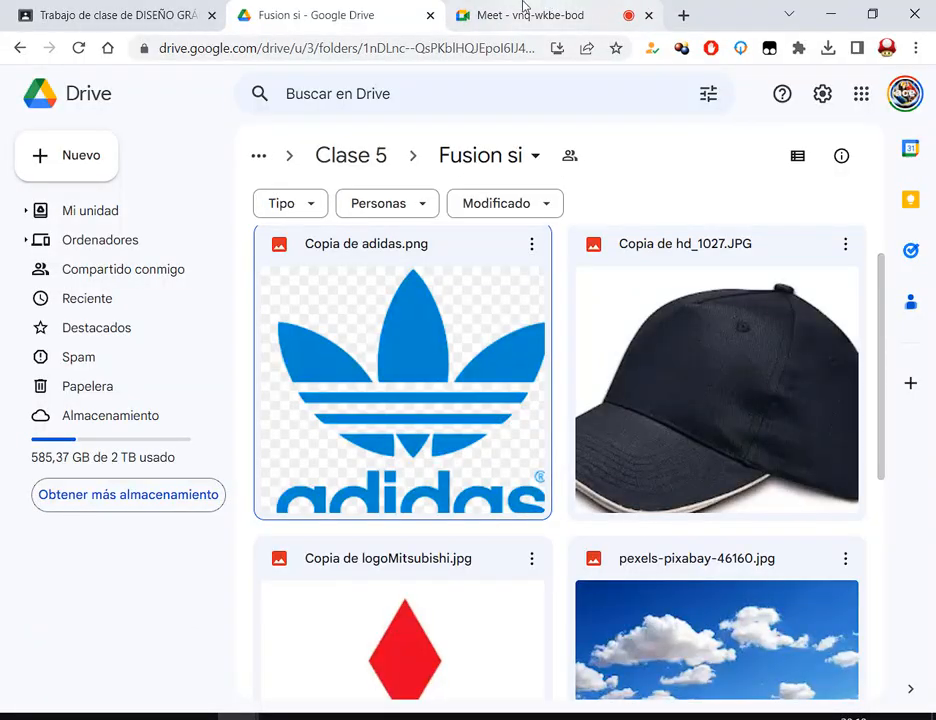
pyautogui.click(522, 12)
pyautogui.hotkey('ctrl', 't')
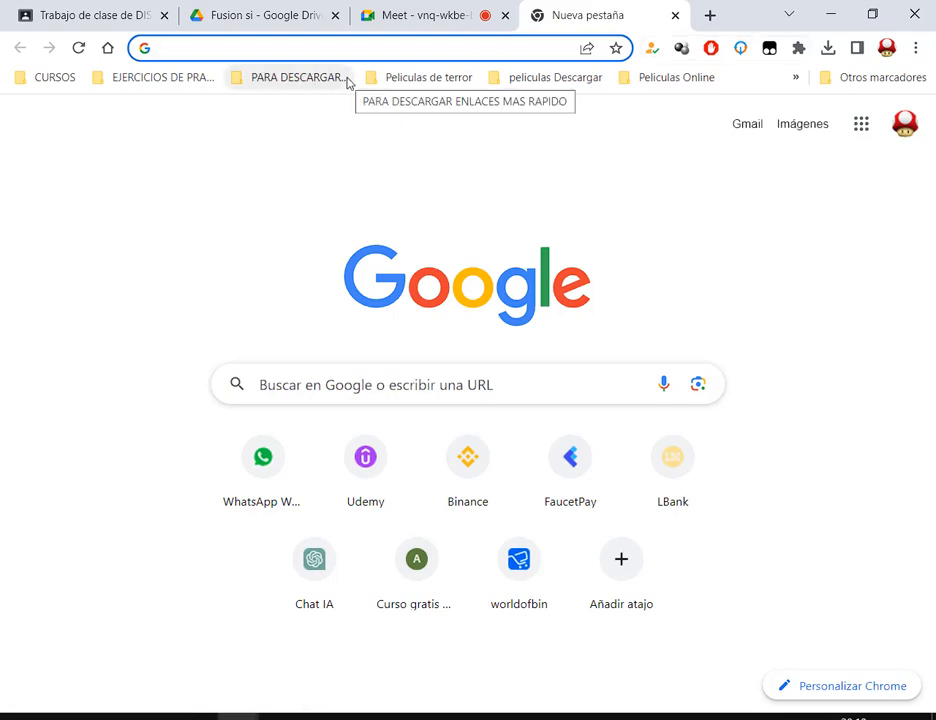
pyautogui.write('freepng')
pyautogui.press('Return')
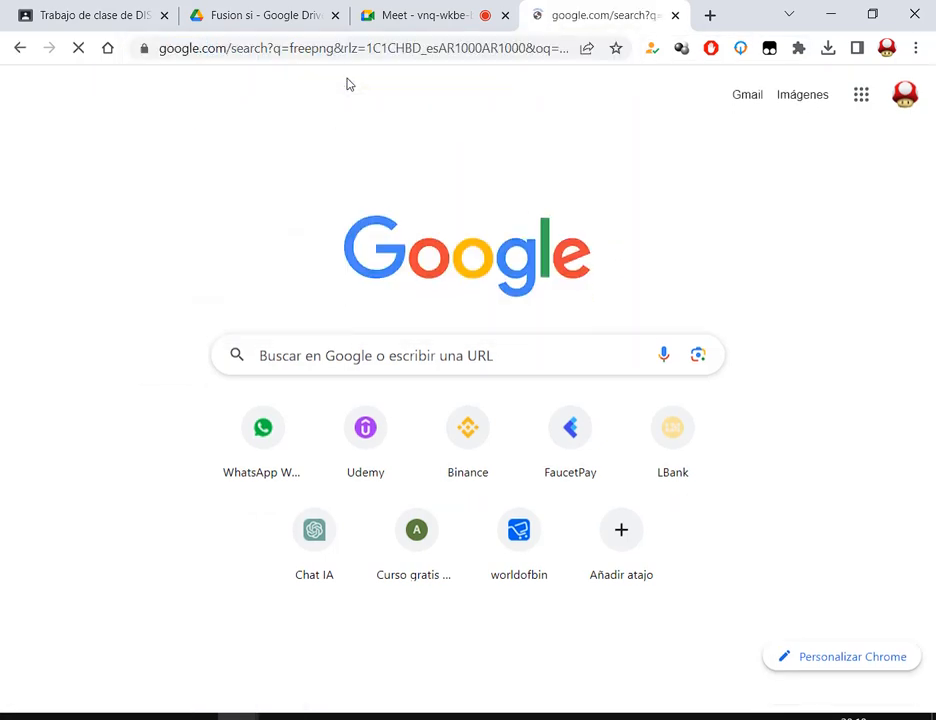
pyautogui.click(60, 474)
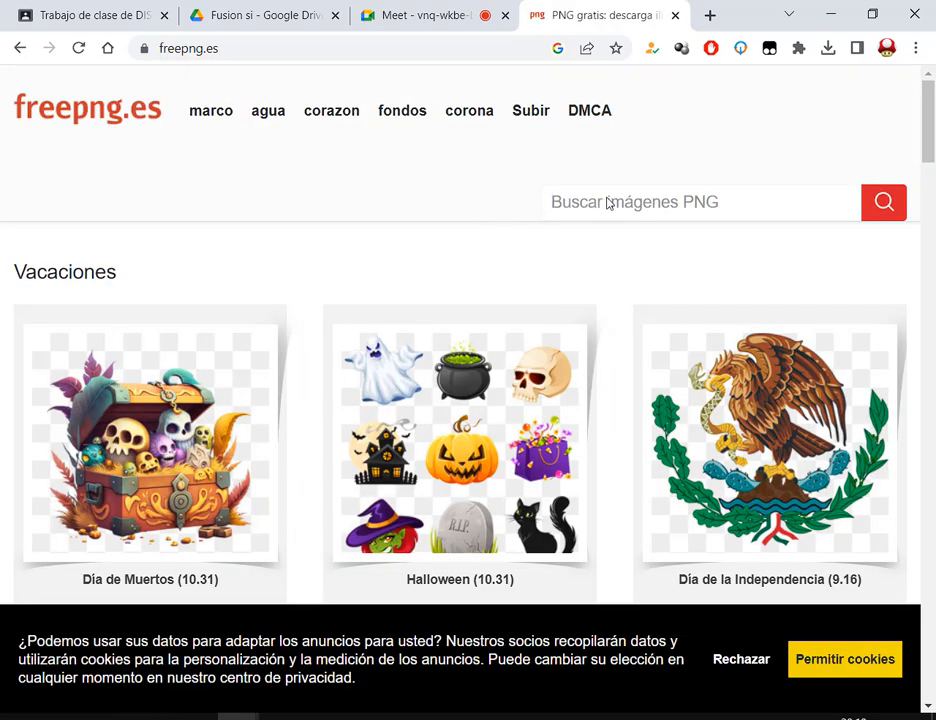
# Step: Search freepng.es for "graffity" and browse the PNG results
pyautogui.write('ga')
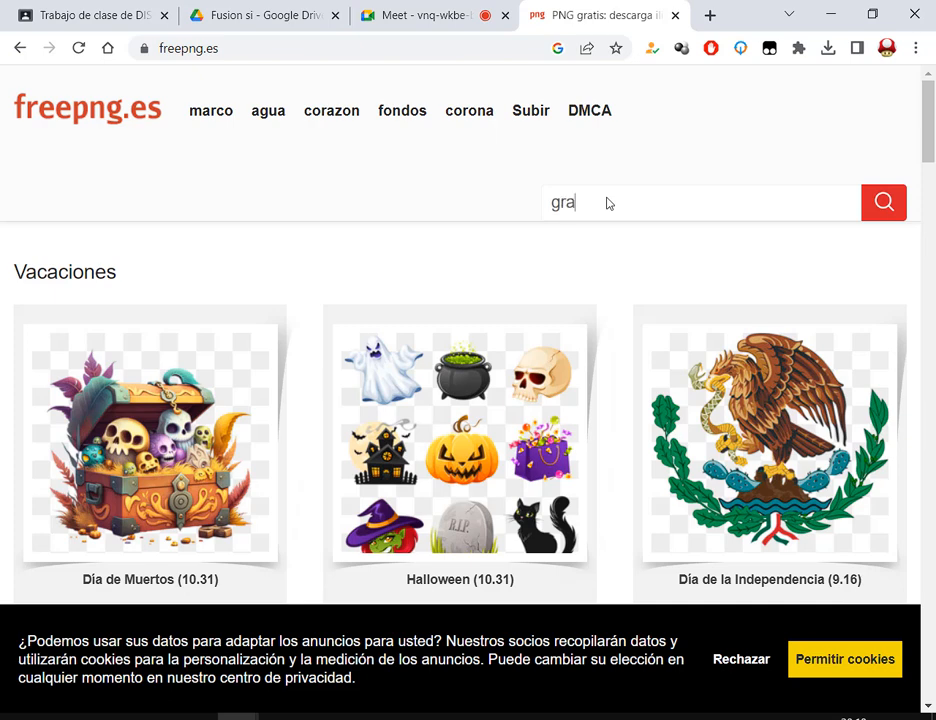
pyautogui.write('affity')
pyautogui.press('Return')
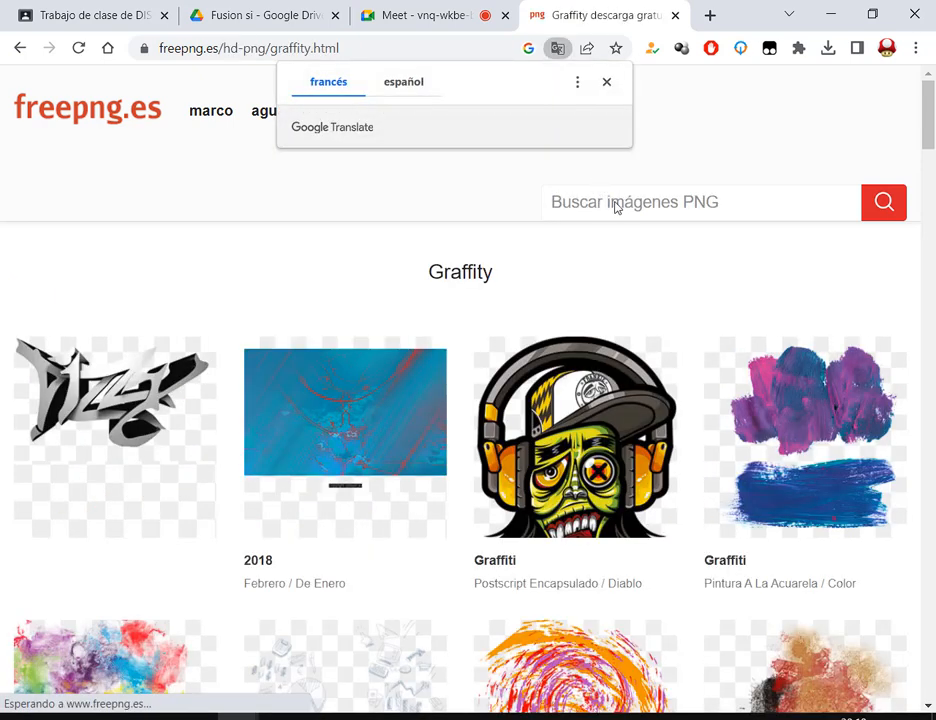
pyautogui.click(357, 284)
pyautogui.scroll(-3, 169, 391)
pyautogui.scroll(4, 169, 391)
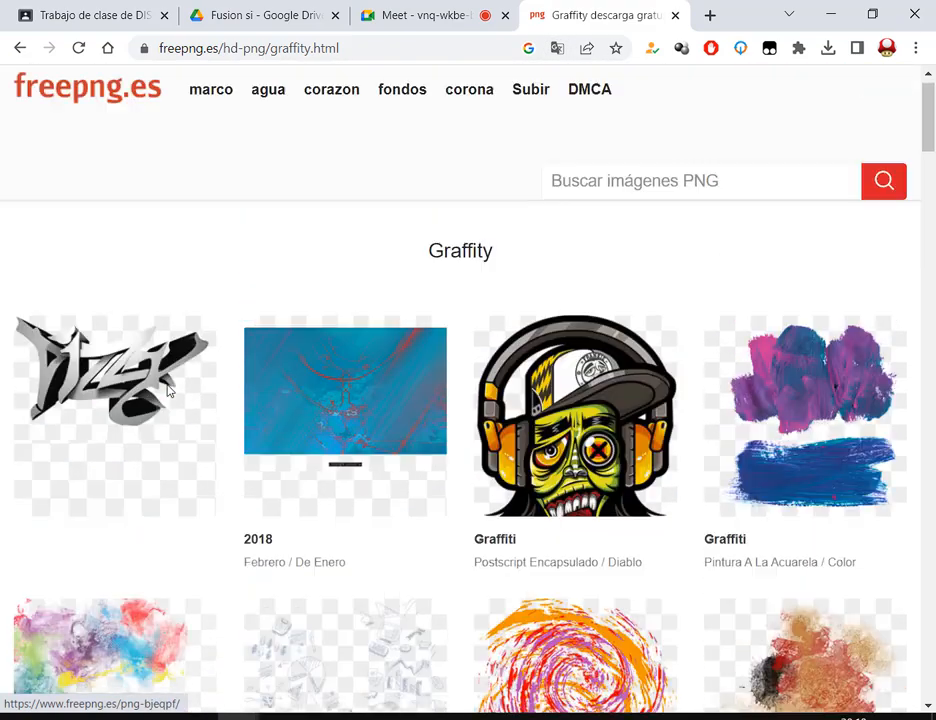
pyautogui.scroll(-7, 560, 406)
pyautogui.scroll(-4, 522, 351)
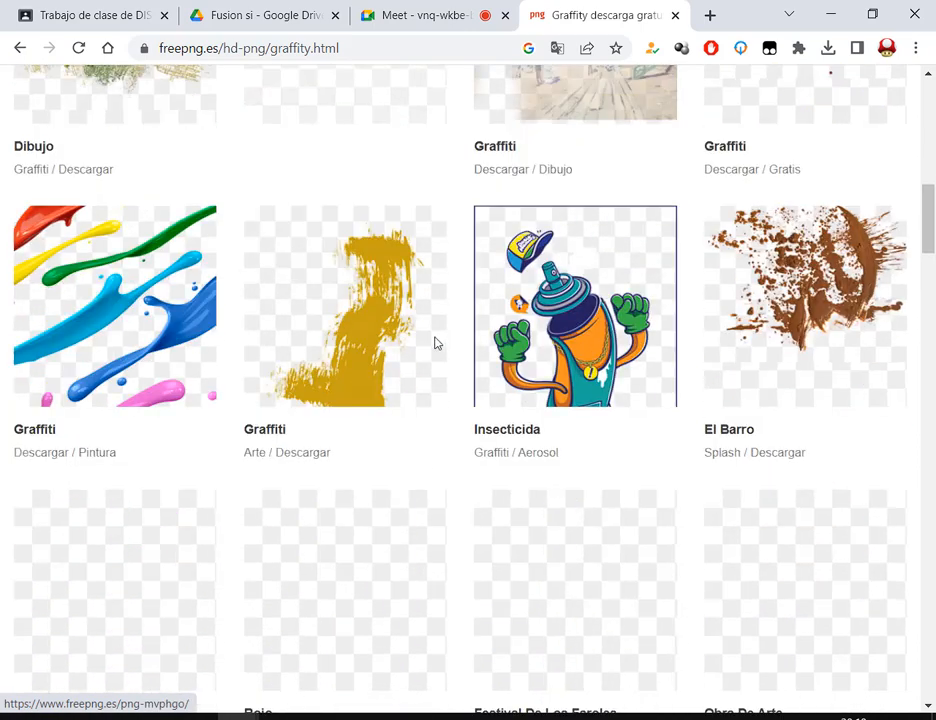
# Step: Open the page of the graffiti spray can character with green gloves, allow cookies, and examine the image
pyautogui.click(647, 303)
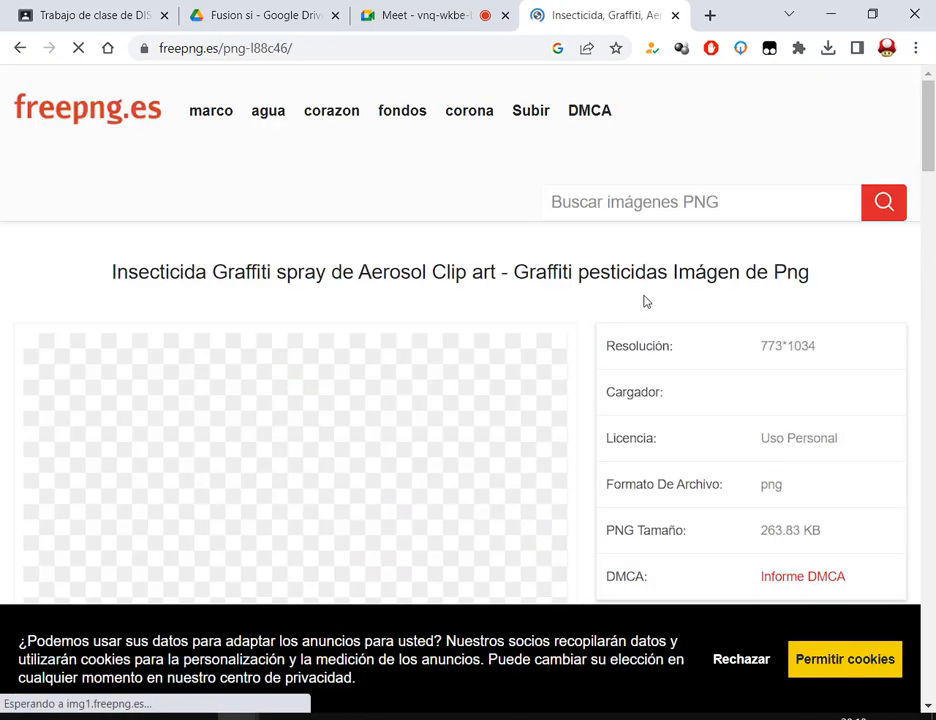
pyautogui.scroll(-3, 653, 210)
pyautogui.scroll(-1, 616, 257)
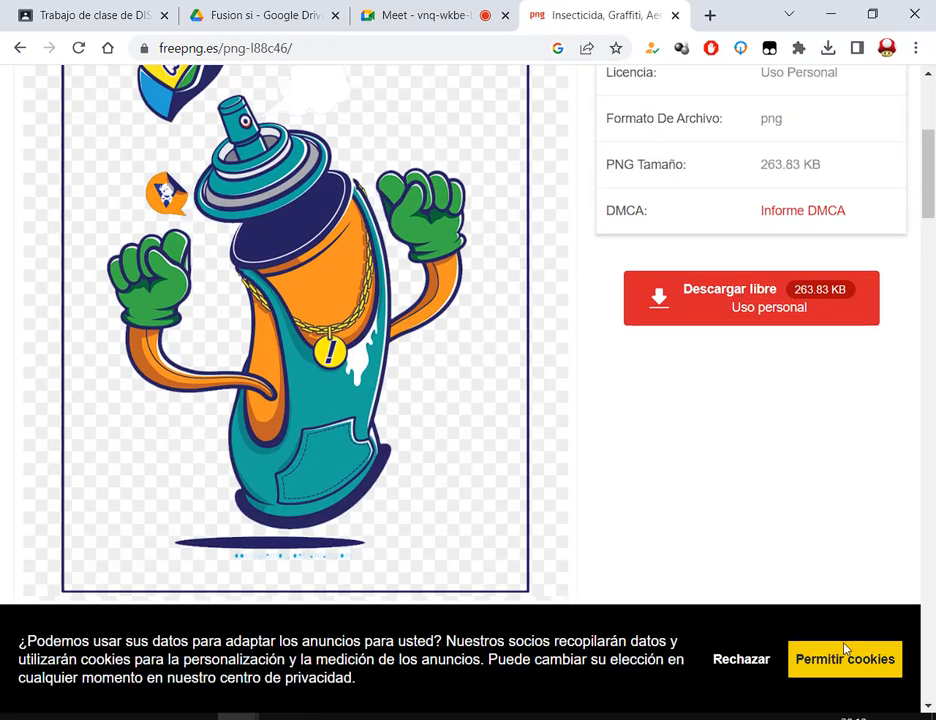
pyautogui.click(845, 659)
pyautogui.scroll(2, 240, 210)
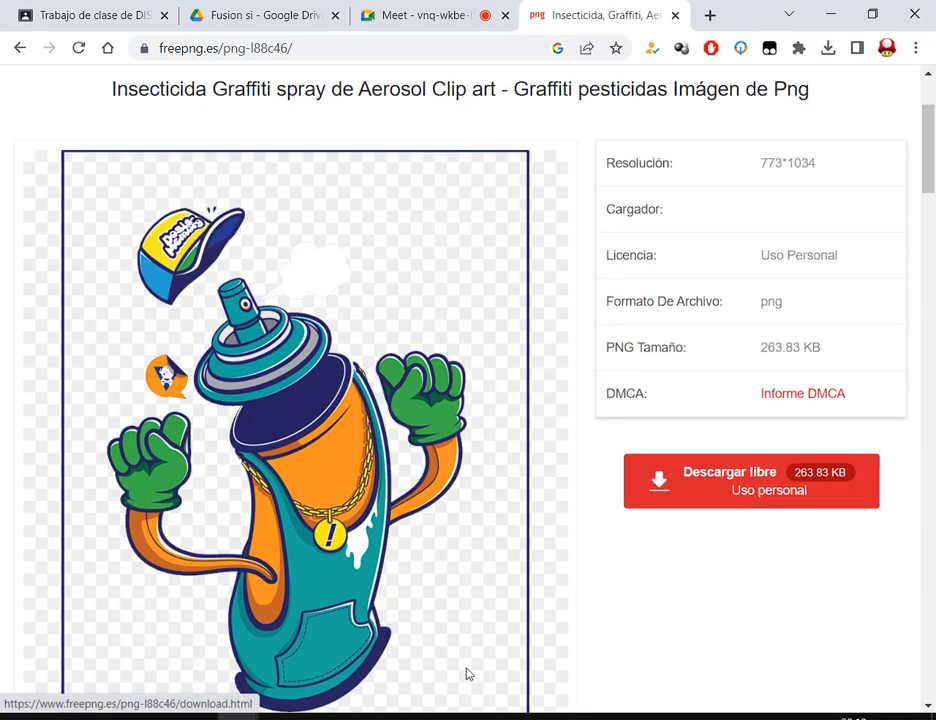
# Step: Check the brick wall photo again, minimize its viewer, and return to the freepng.es page in Chrome
pyautogui.click(487, 716)
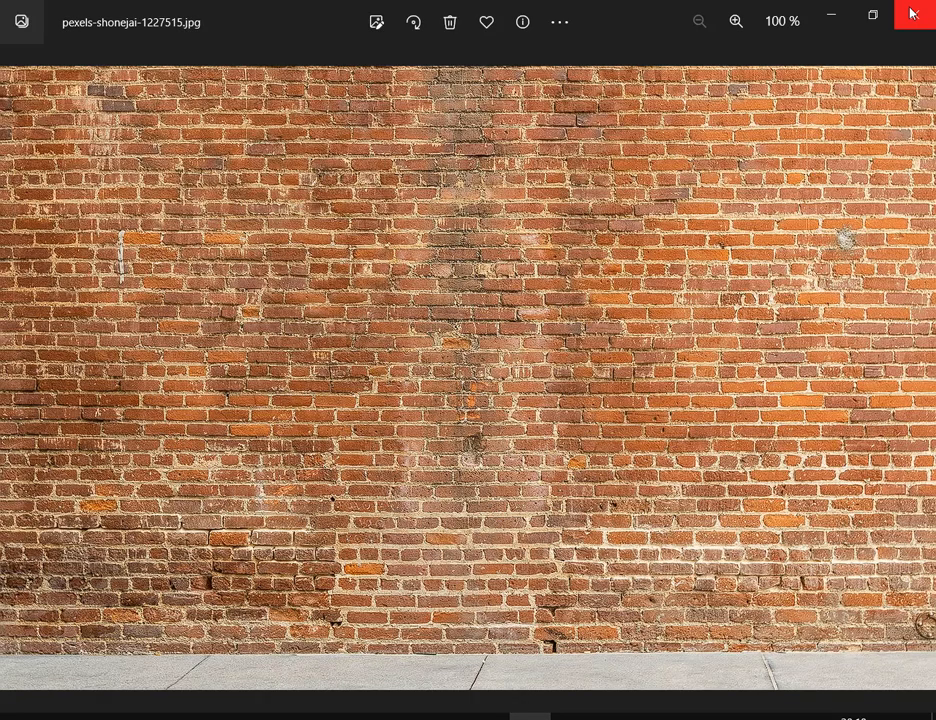
pyautogui.click(831, 15)
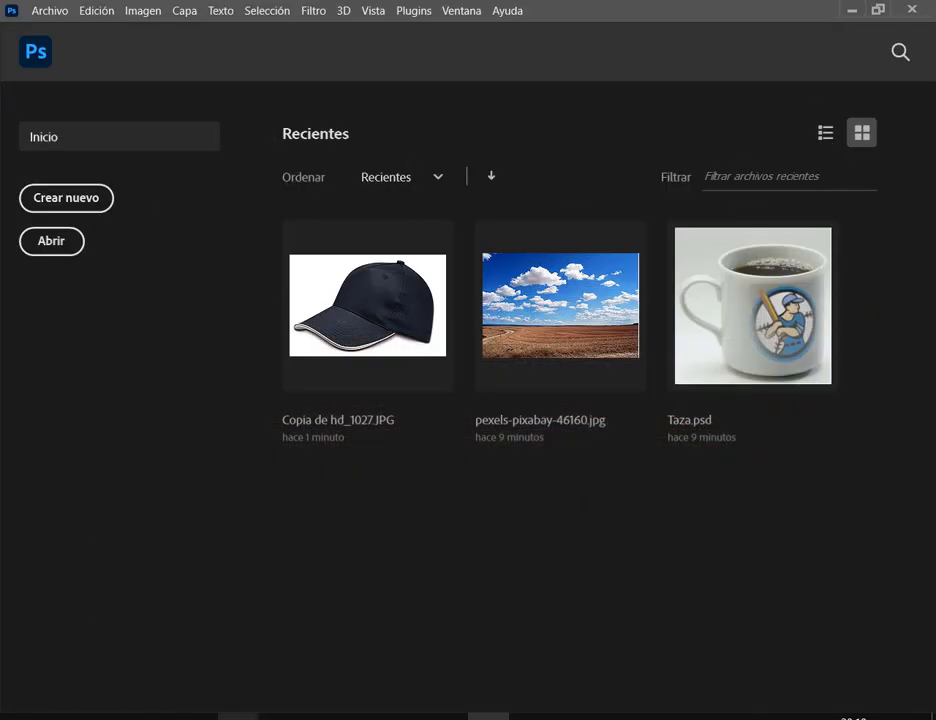
pyautogui.click(237, 716)
pyautogui.click(144, 635)
pyautogui.scroll(3, 637, 196)
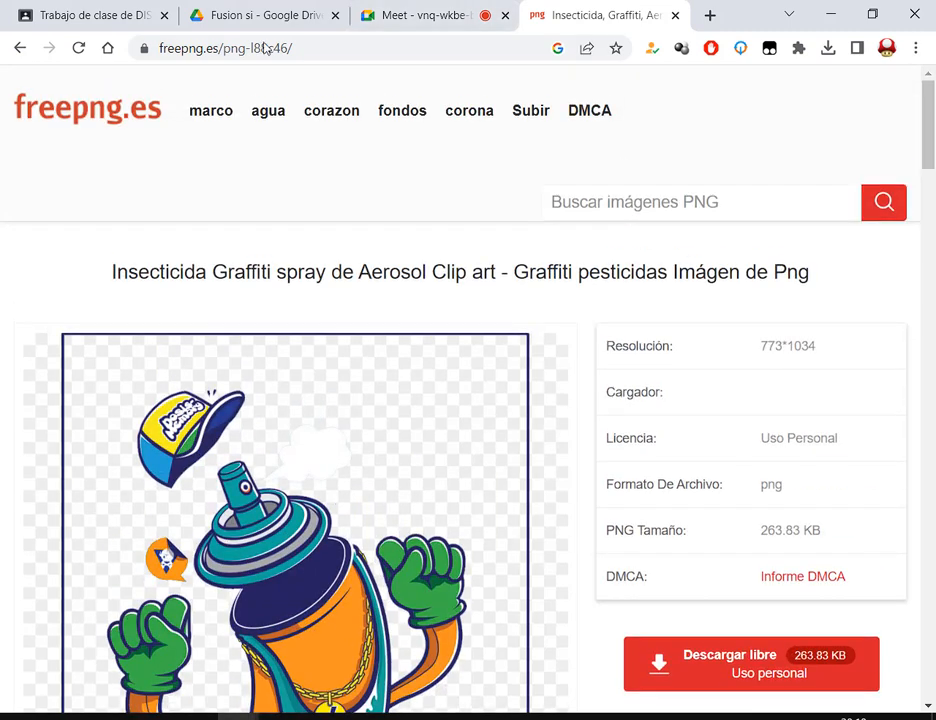
# Step: Search Google Images for "grafitis" and browse the results
pyautogui.click(107, 48)
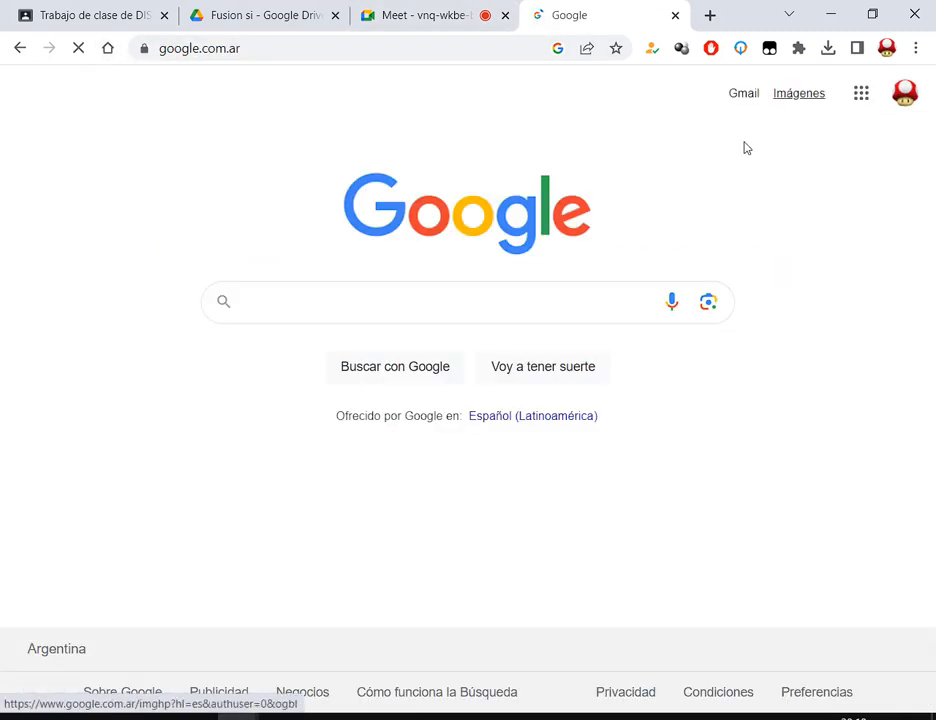
pyautogui.click(390, 300)
pyautogui.write('fra')
pyautogui.press('BackSpace')
pyautogui.press('BackSpace')
pyautogui.press('BackSpace')
pyautogui.write('gra')
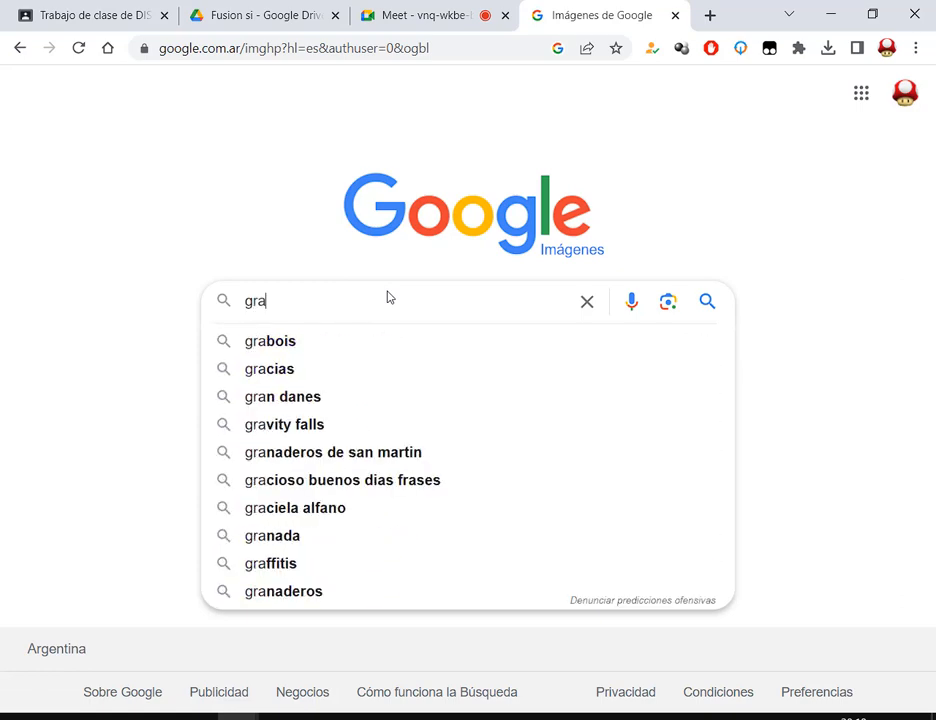
pyautogui.write('fitis')
pyautogui.press('Return')
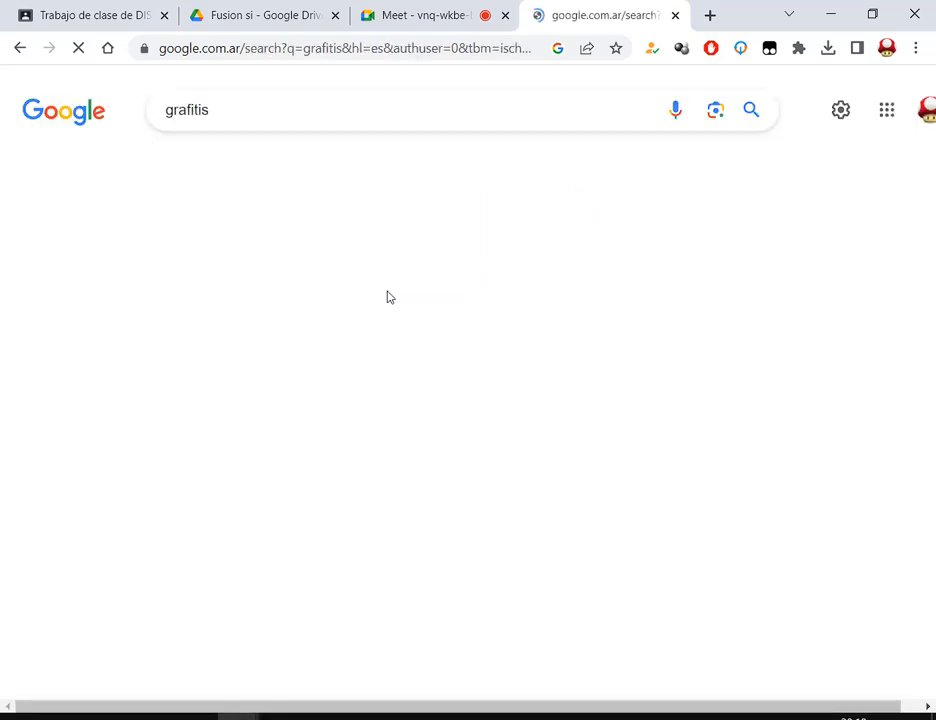
pyautogui.scroll(-1, 556, 230)
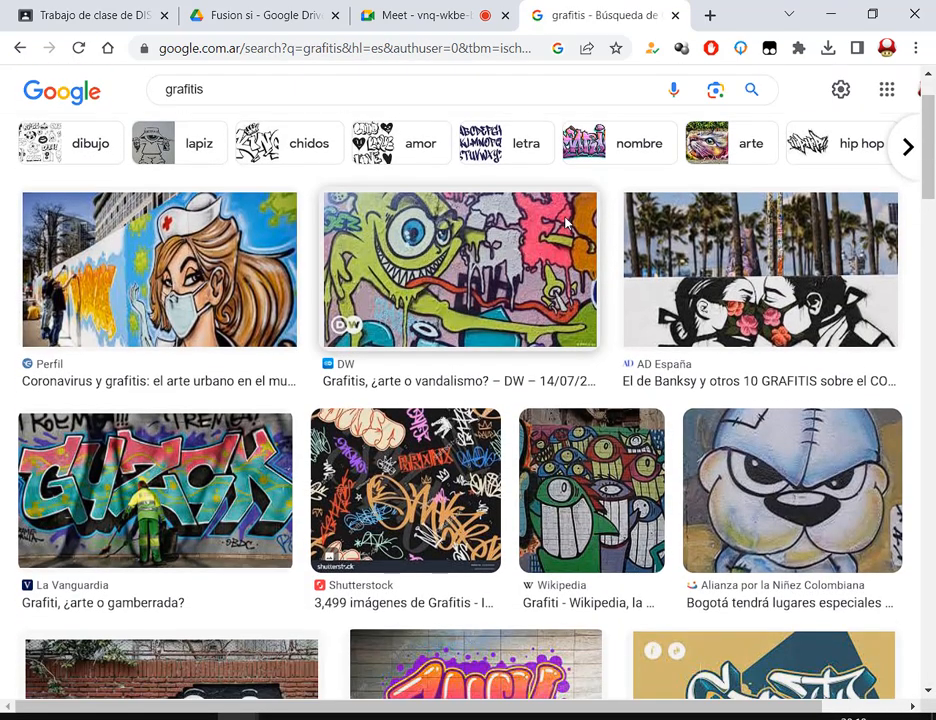
# Step: Preview the masked nurse mural and the kissing couple mural with flower masks, and browse the related graffiti images
pyautogui.click(252, 272)
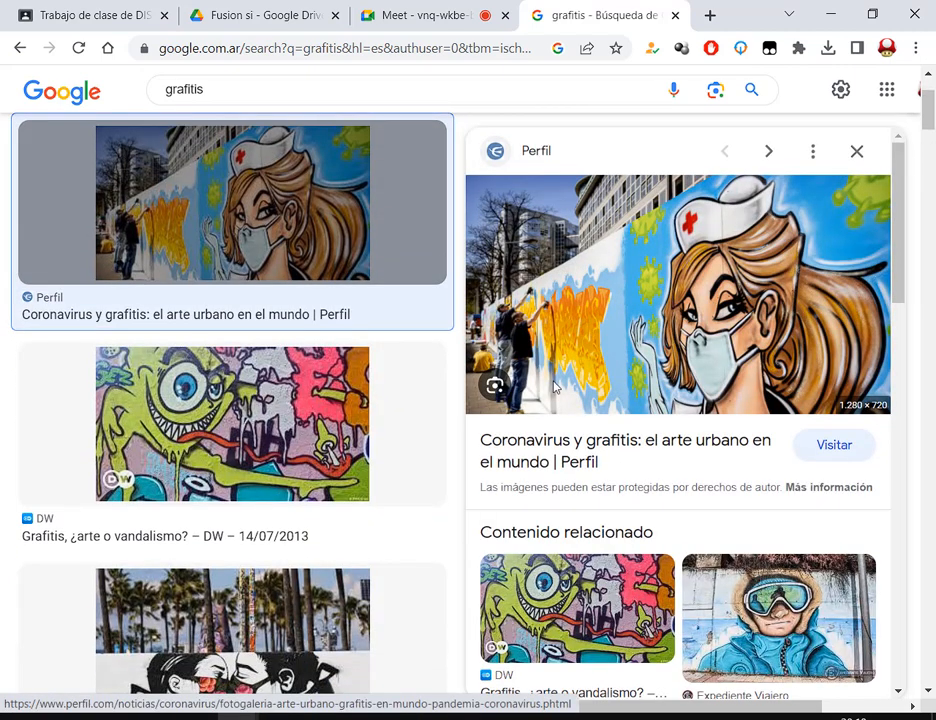
pyautogui.scroll(-3, 278, 373)
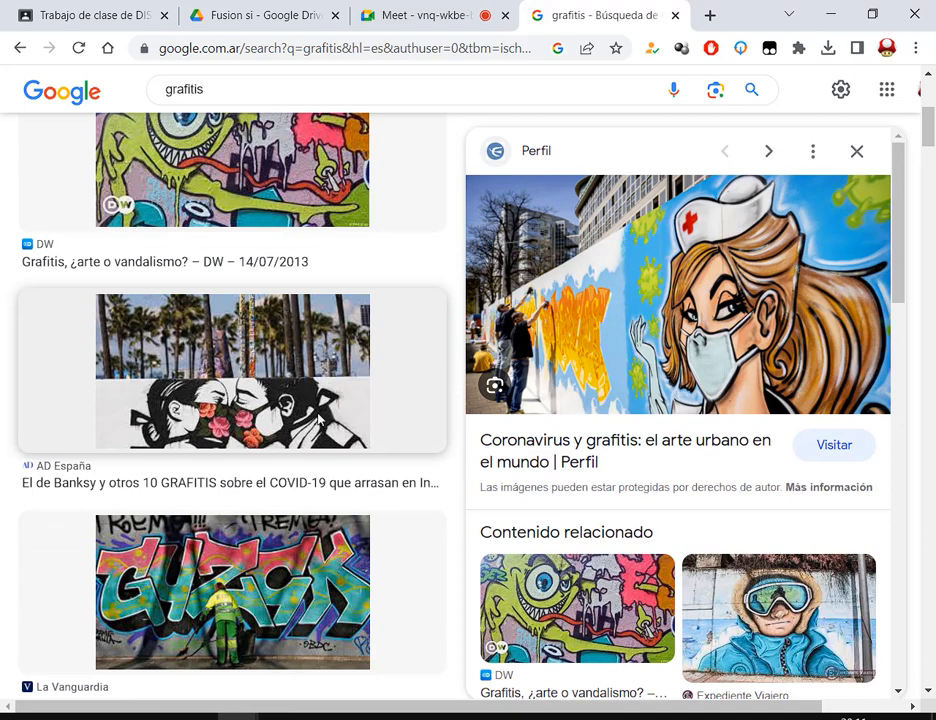
pyautogui.click(320, 420)
pyautogui.scroll(-2, 733, 323)
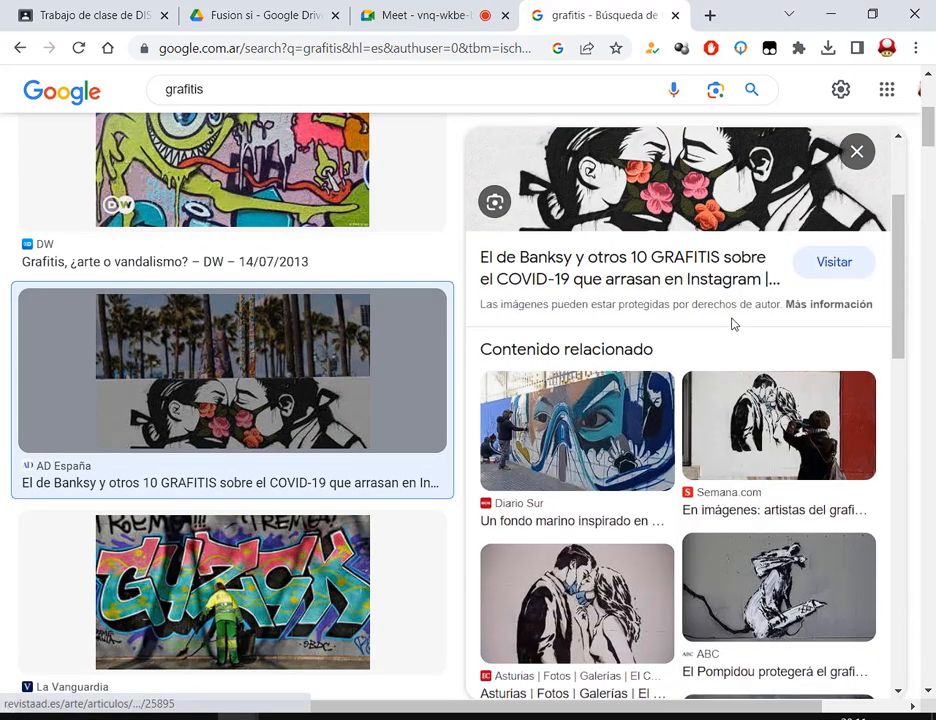
pyautogui.scroll(-2, 780, 470)
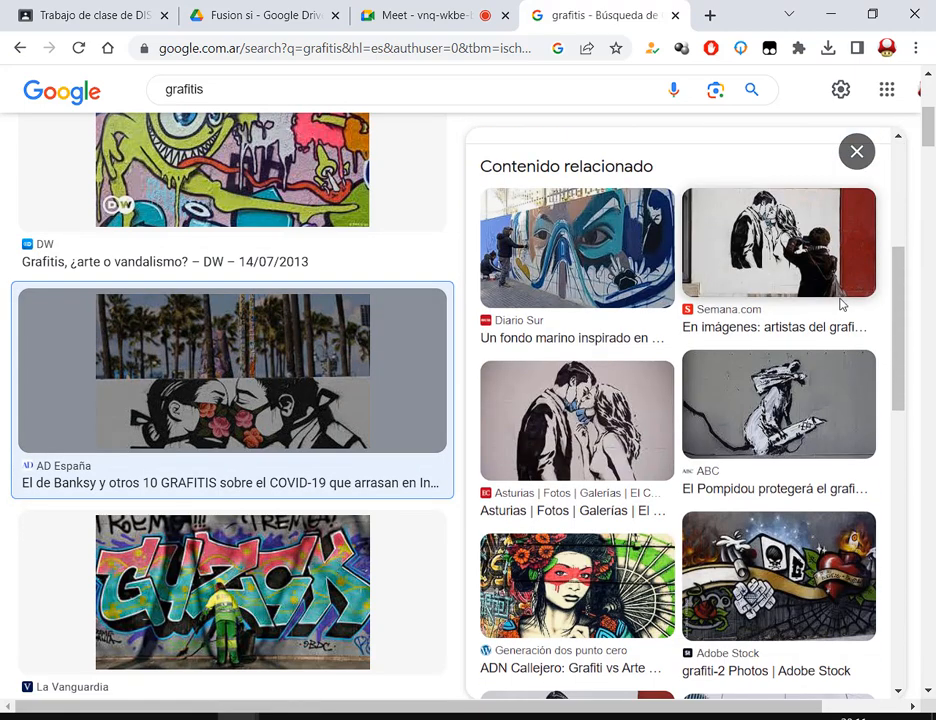
pyautogui.scroll(-2, 829, 287)
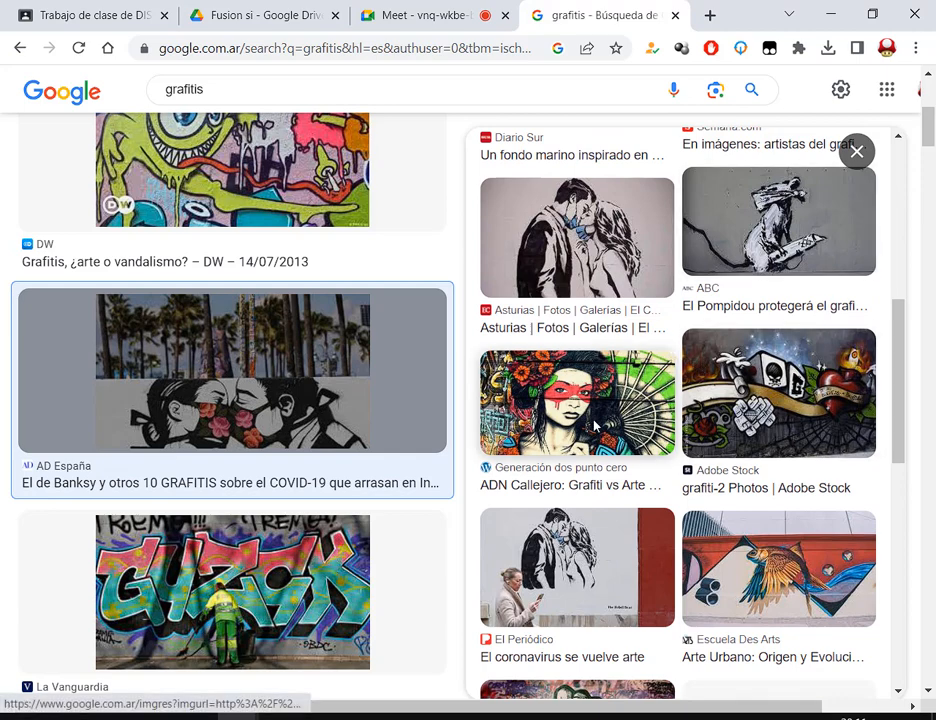
pyautogui.scroll(-3, 592, 428)
pyautogui.scroll(-4, 583, 283)
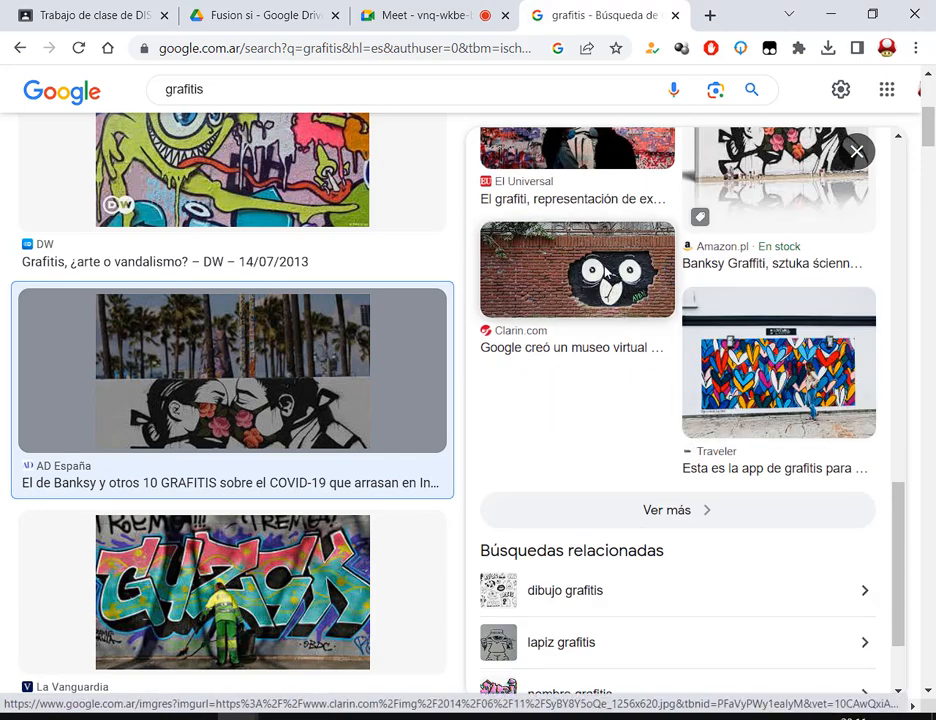
# Step: Find and preview the Freepik "Funk" lettering in the results, and open the related purple "Like" graffiti from 123RF
pyautogui.scroll(-2, 252, 408)
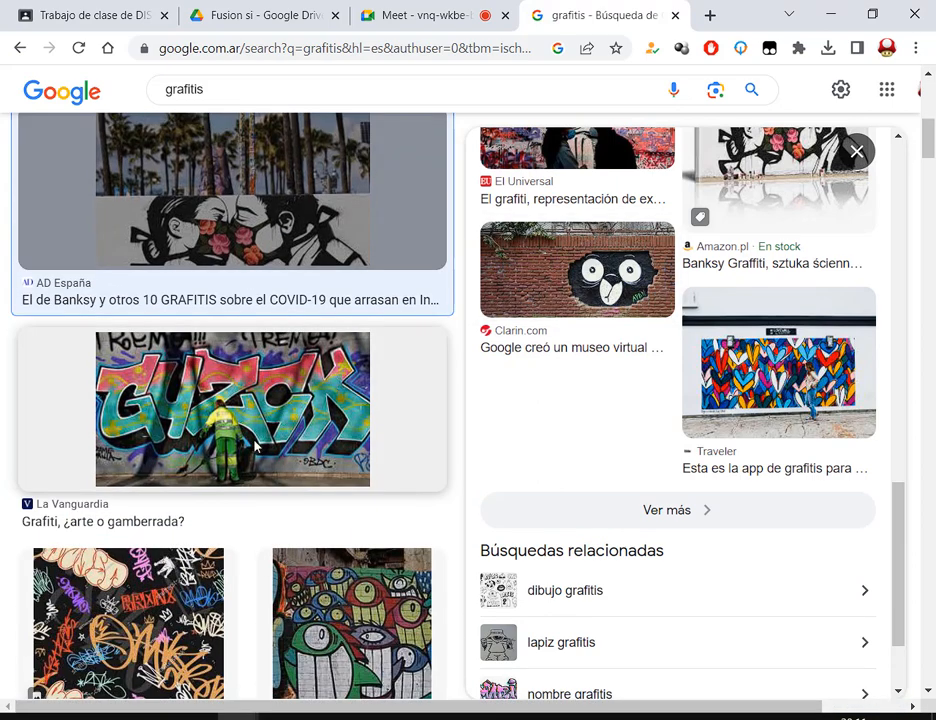
pyautogui.scroll(-6, 255, 447)
pyautogui.scroll(-3, 403, 472)
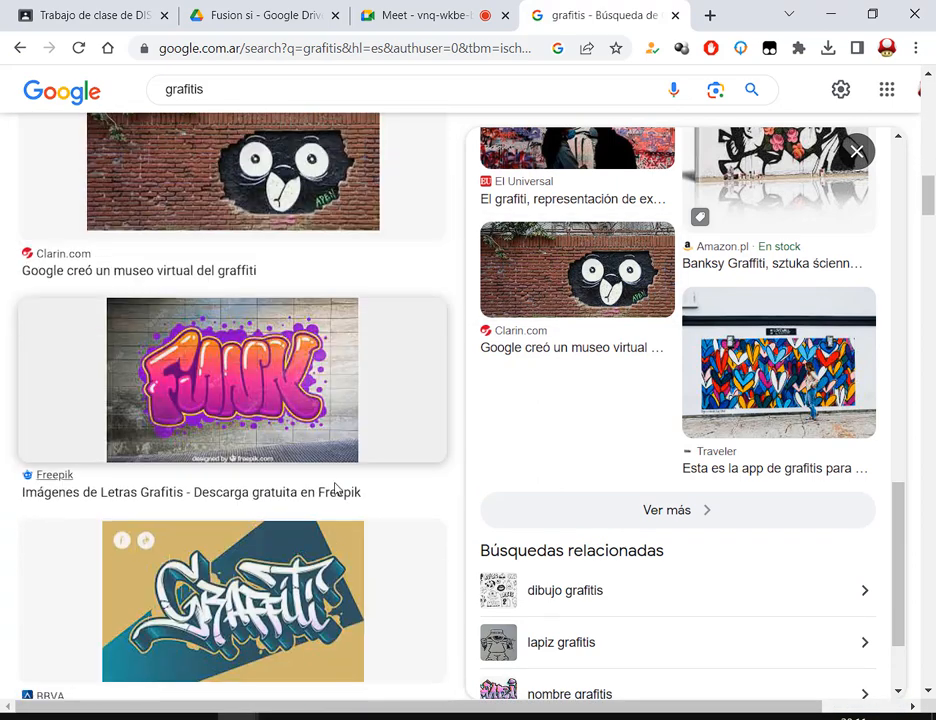
pyautogui.click(240, 370)
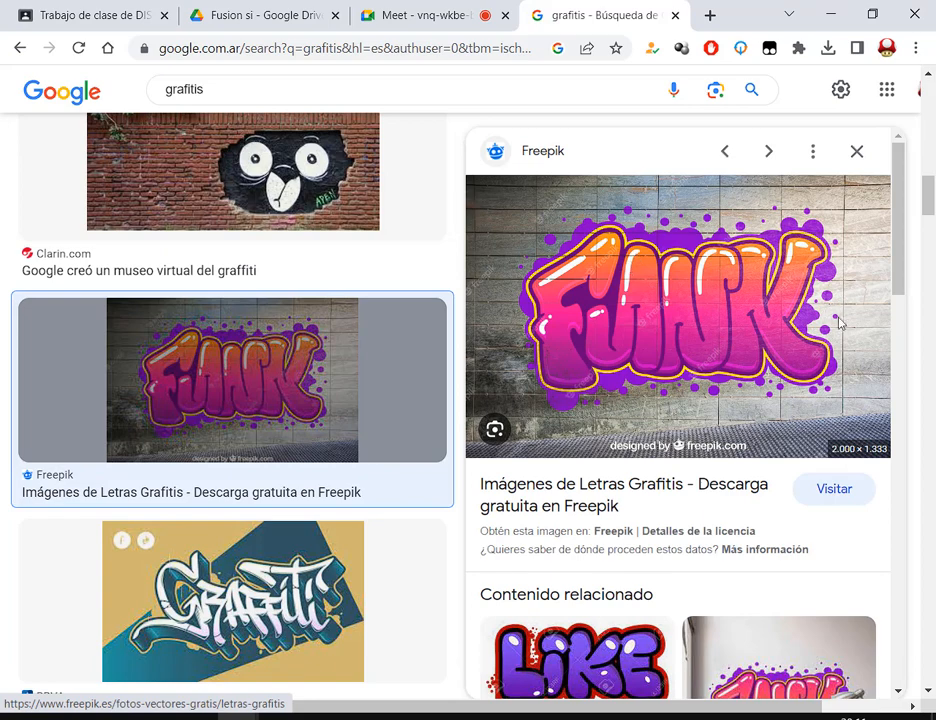
pyautogui.scroll(-4, 773, 402)
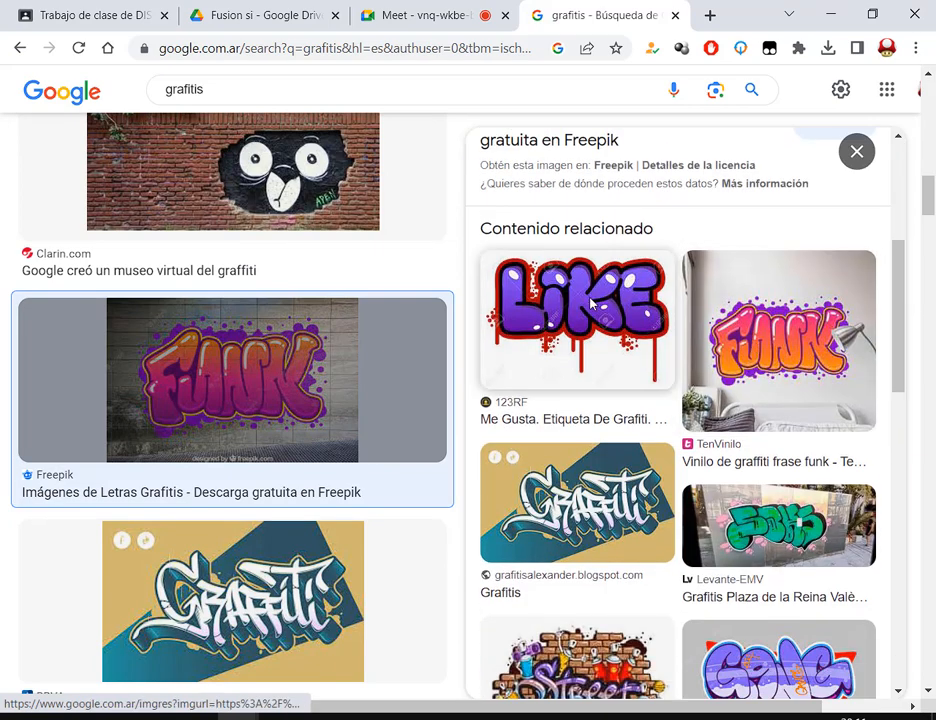
pyautogui.click(592, 304)
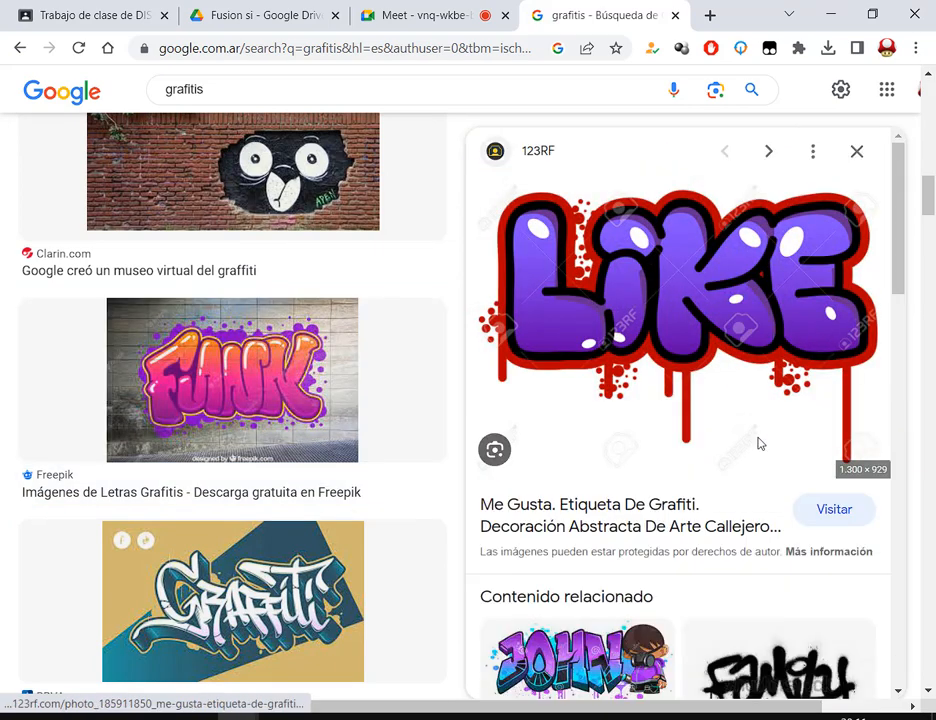
# Step: Preview the related "Good Vibes Only" lettering from Redbubble, and switch to the Meet call to check its chat
pyautogui.scroll(-4, 758, 443)
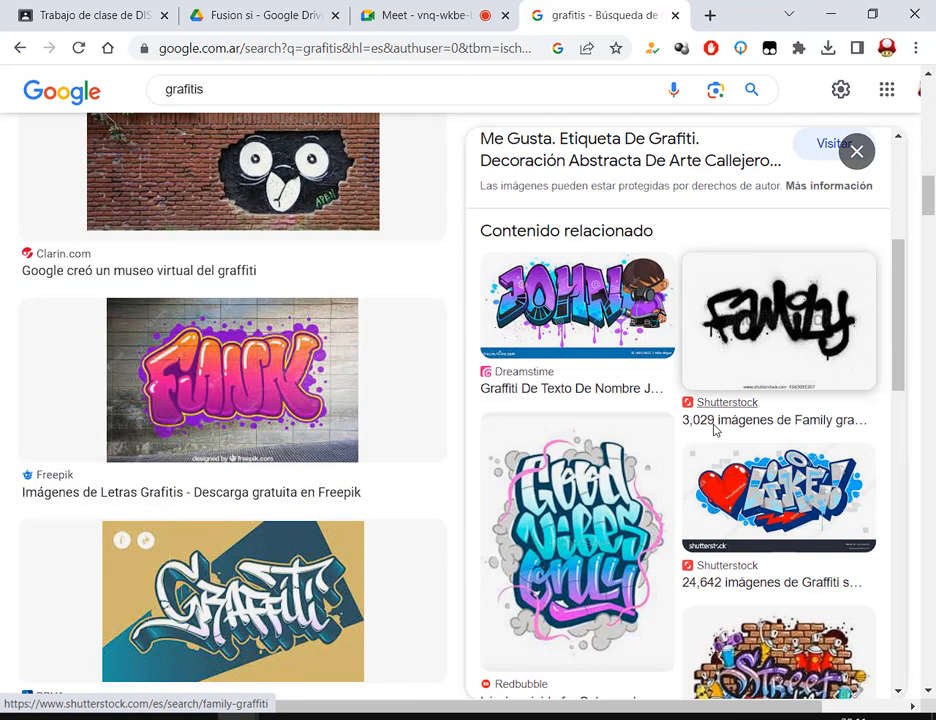
pyautogui.click(547, 522)
pyautogui.click(409, 9)
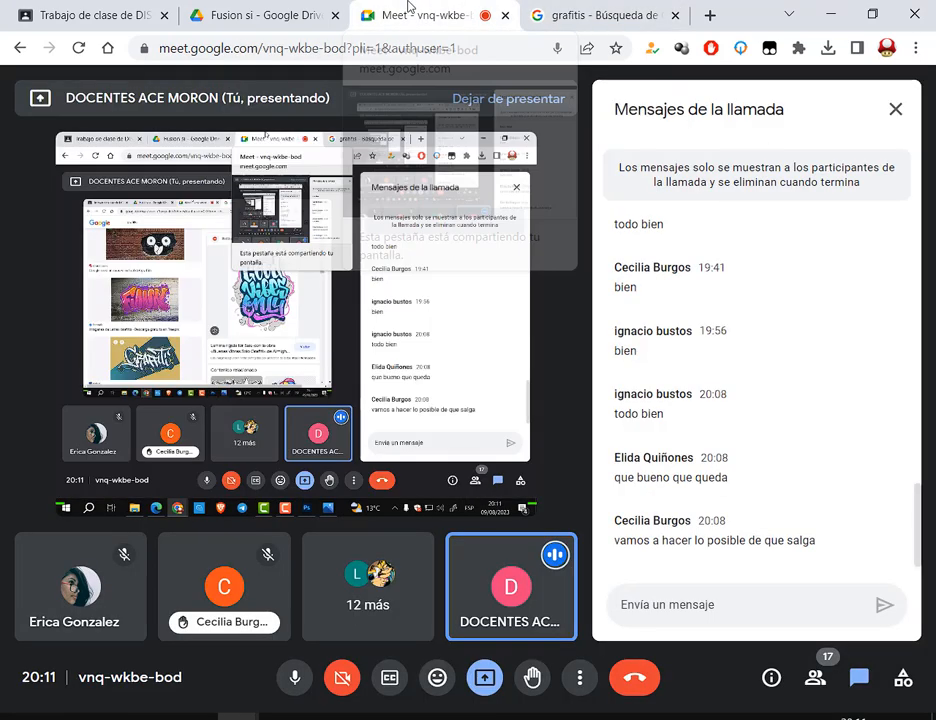